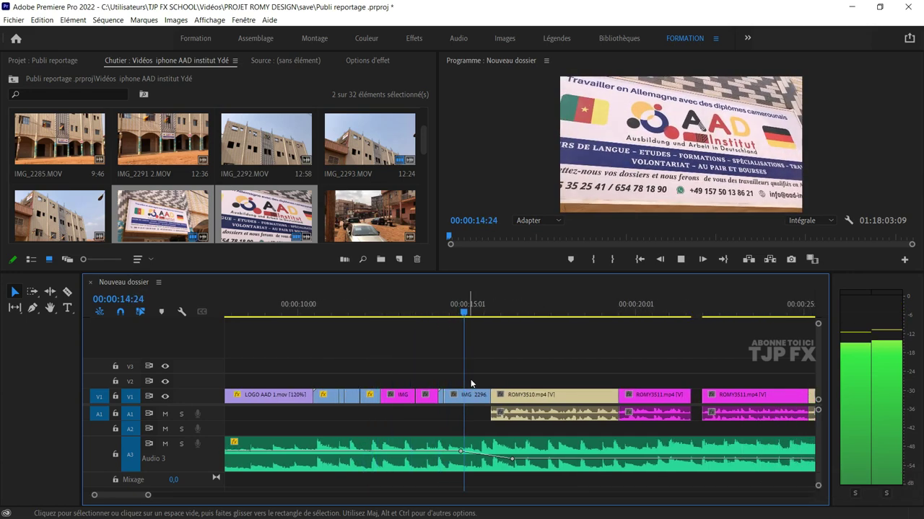
- Play back the edit around the gap near 21 seconds to check it
key("space")
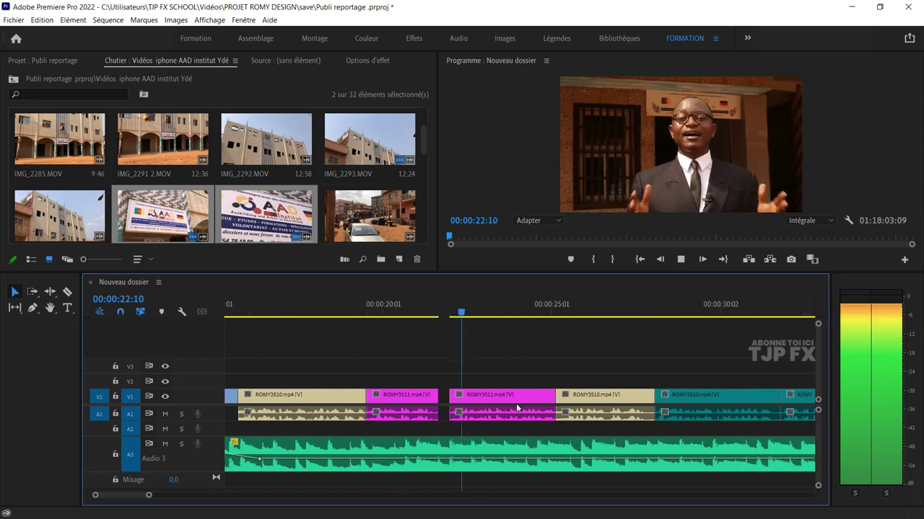
key("minus")
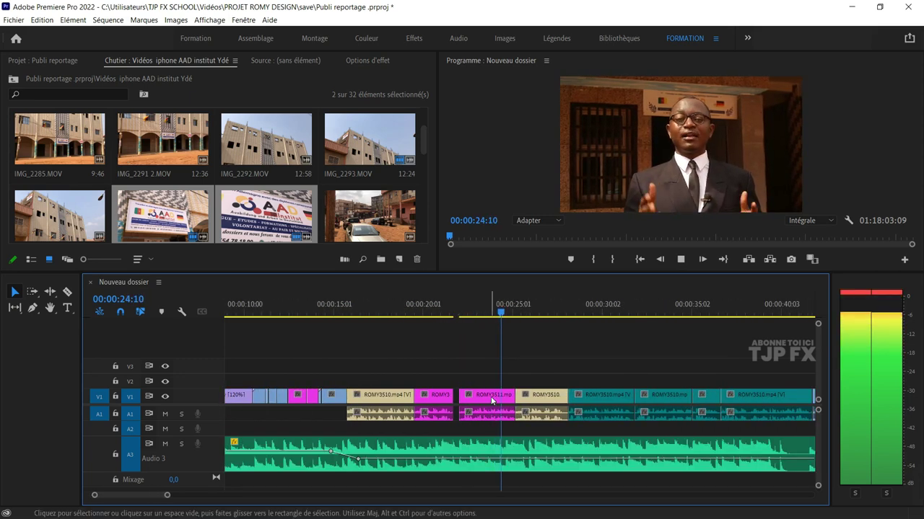
key("equal")
key("space")
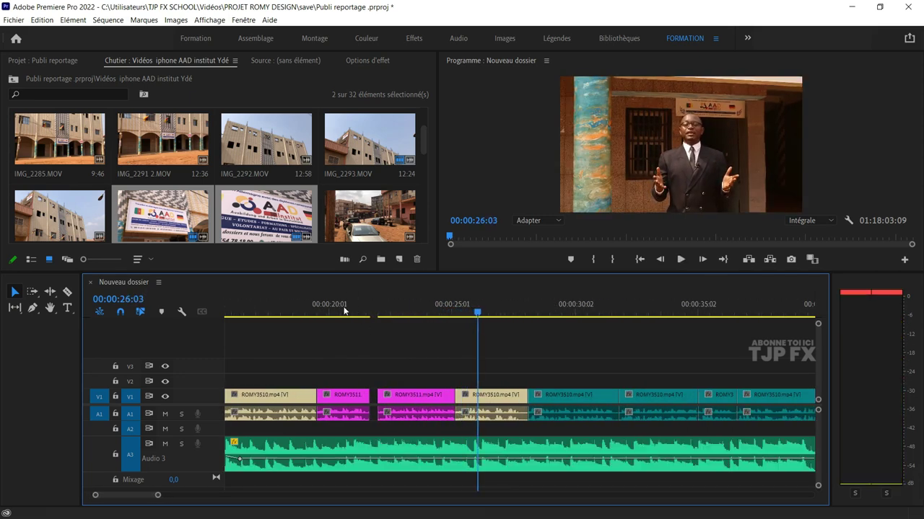
left_click(344, 310)
key("space")
key("equal")
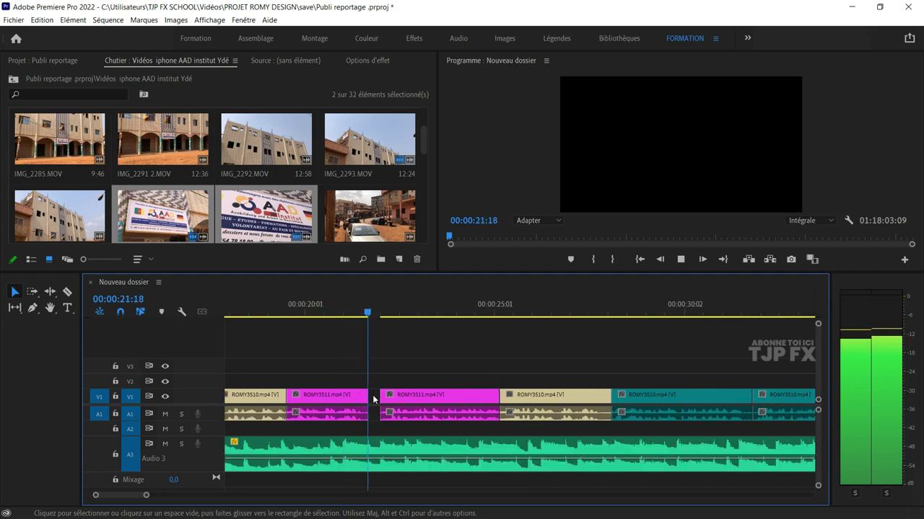
key("space")
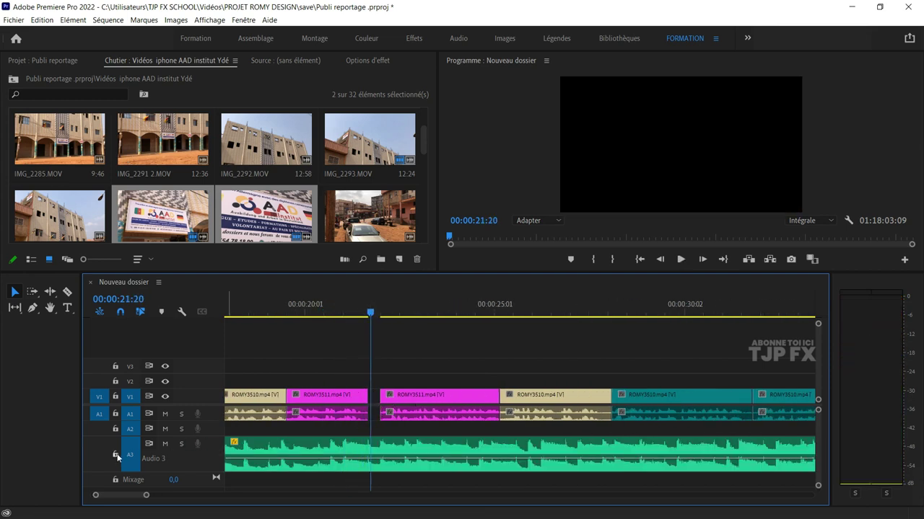
- Lock the Audio 3 music track and push all clips after the gap about two seconds later
left_click(115, 455)
left_click_drag(424, 402, 511, 402)
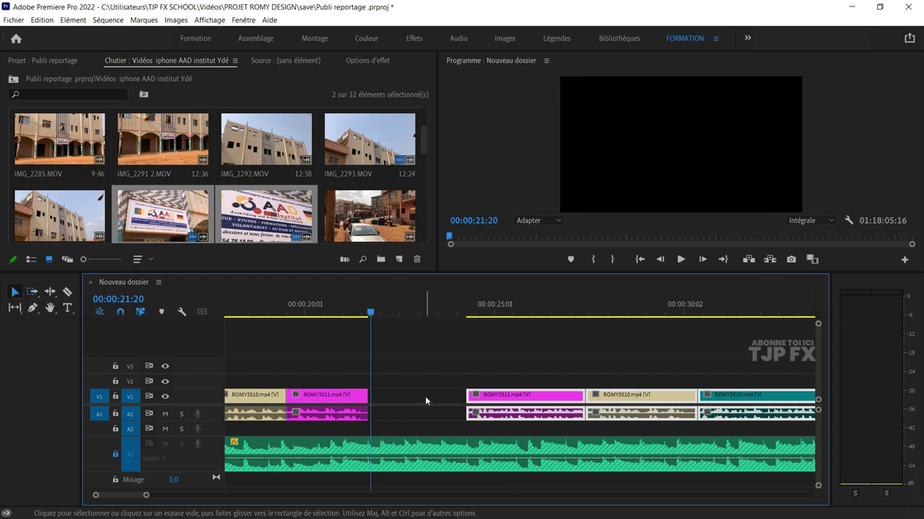
key("minus")
key("minus")
key("minus")
key("minus")
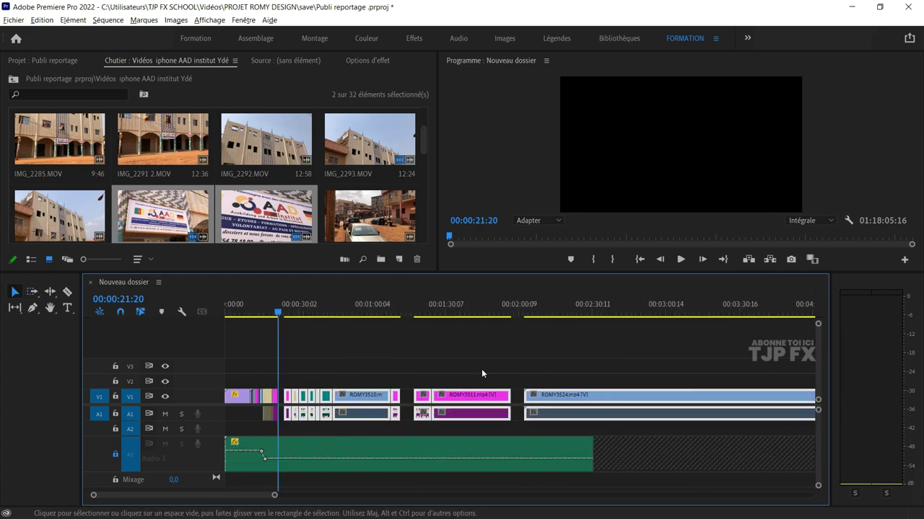
key("minus")
key("minus")
left_click(454, 312)
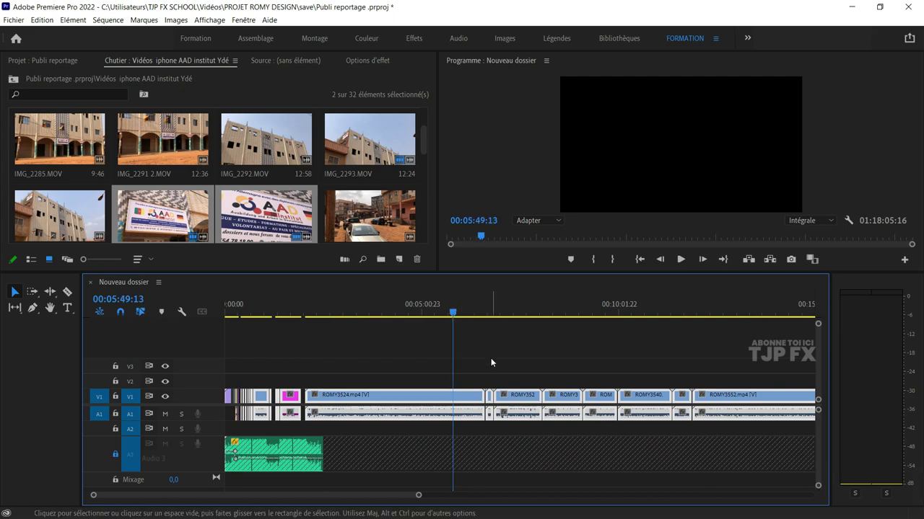
key("equal")
left_click(474, 312)
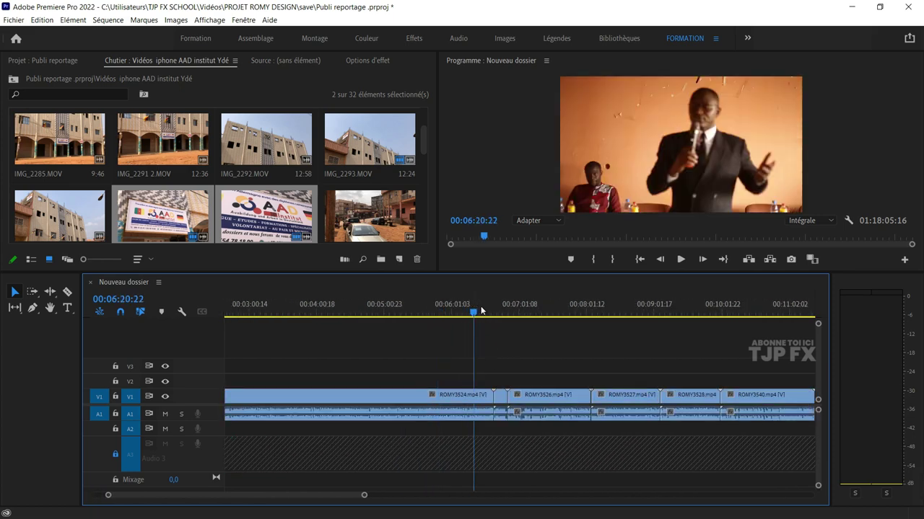
left_click_drag(481, 311, 508, 320)
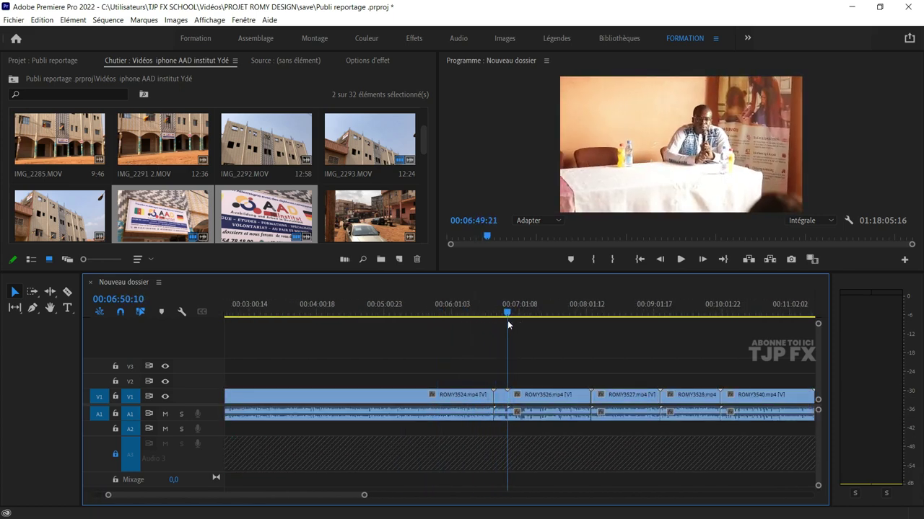
left_click_drag(507, 320, 563, 322)
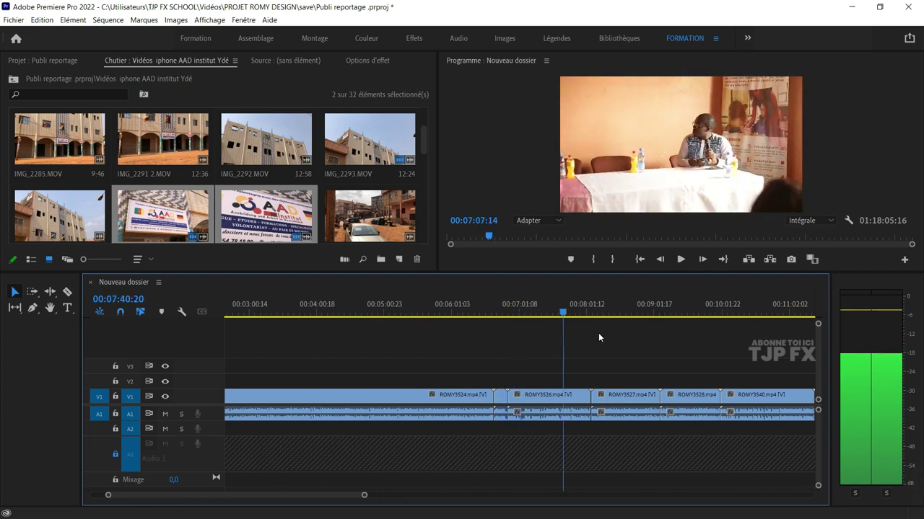
left_click(679, 312)
key("minus")
key("minus")
key("minus")
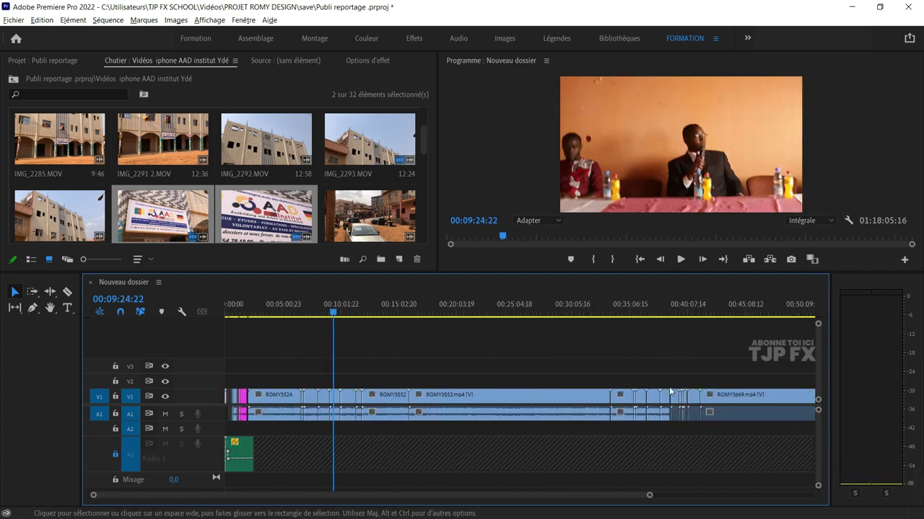
key("minus")
key("equal")
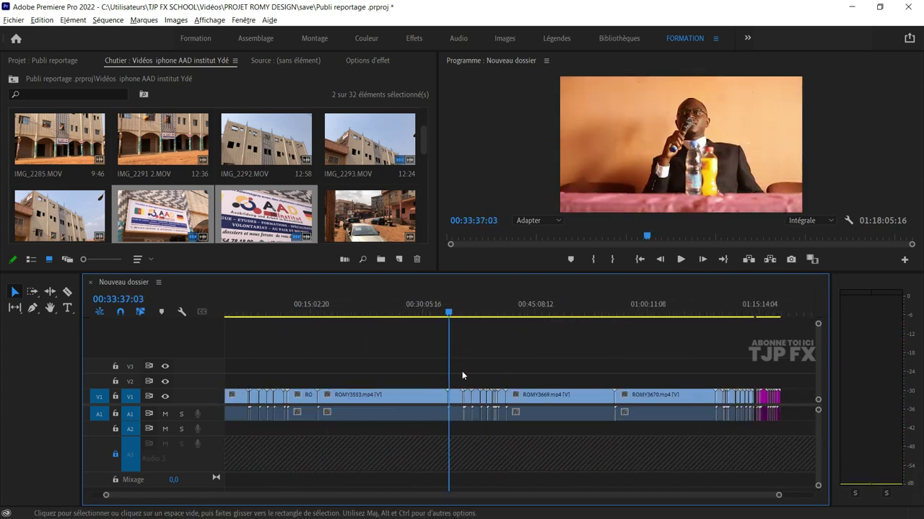
key("equal")
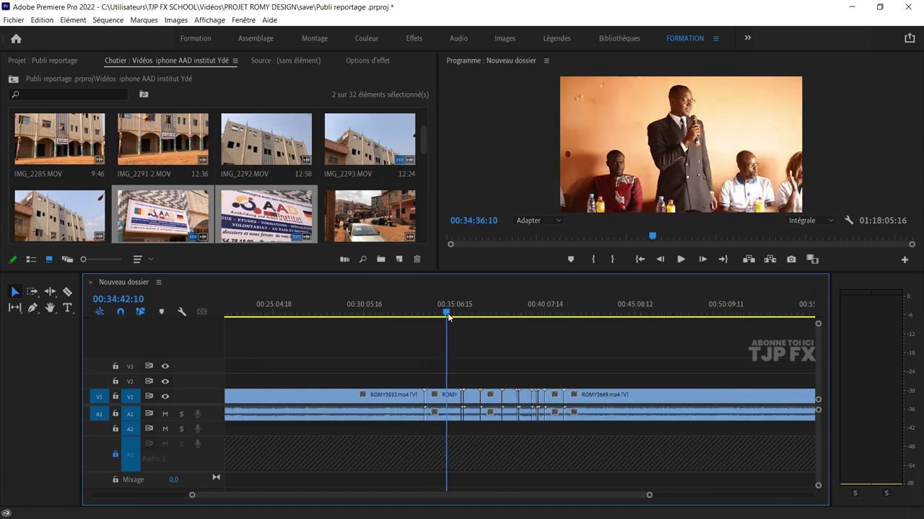
left_click_drag(448, 317, 654, 338)
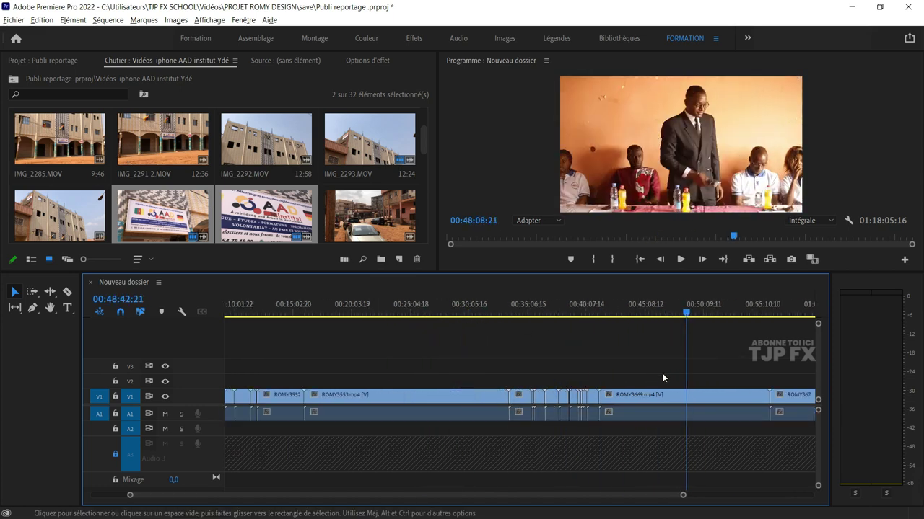
key("minus")
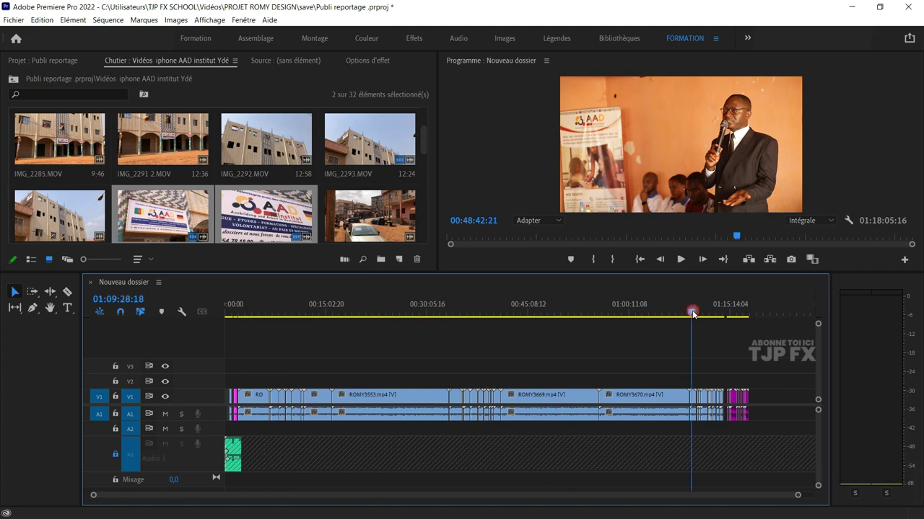
key("equal")
key("equal")
key("equal")
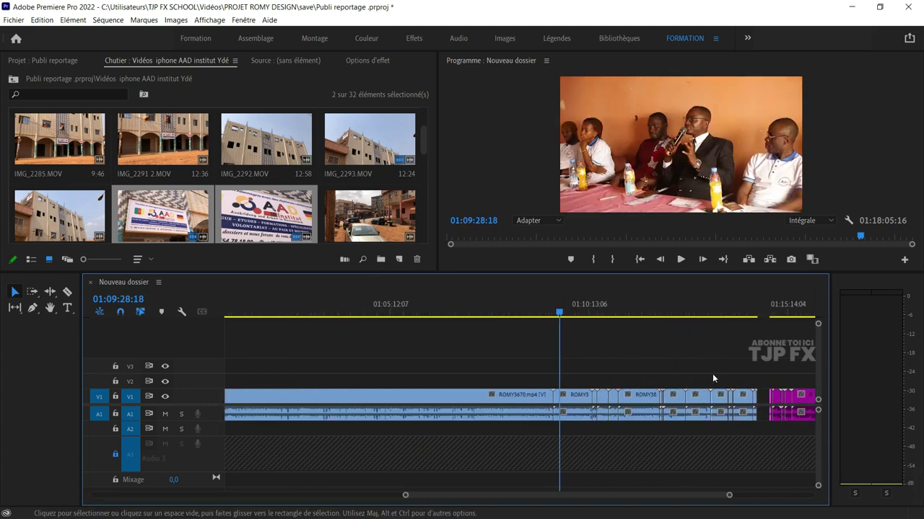
key("equal")
scroll(626, 371, "right", 2)
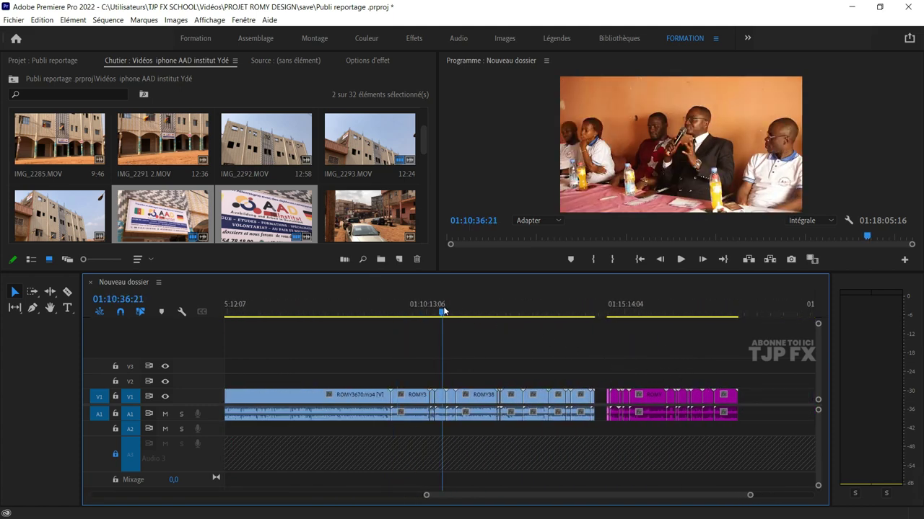
left_click_drag(443, 309, 577, 317)
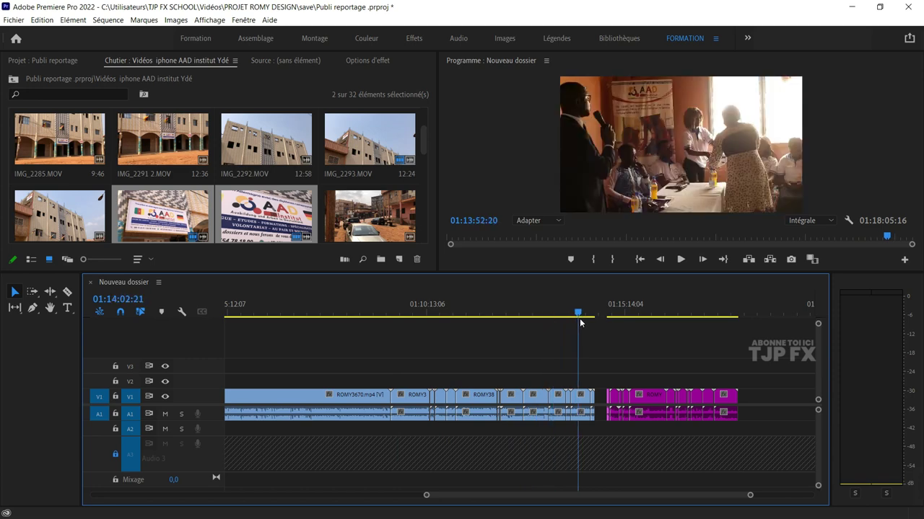
key("l")
key("l")
key("l")
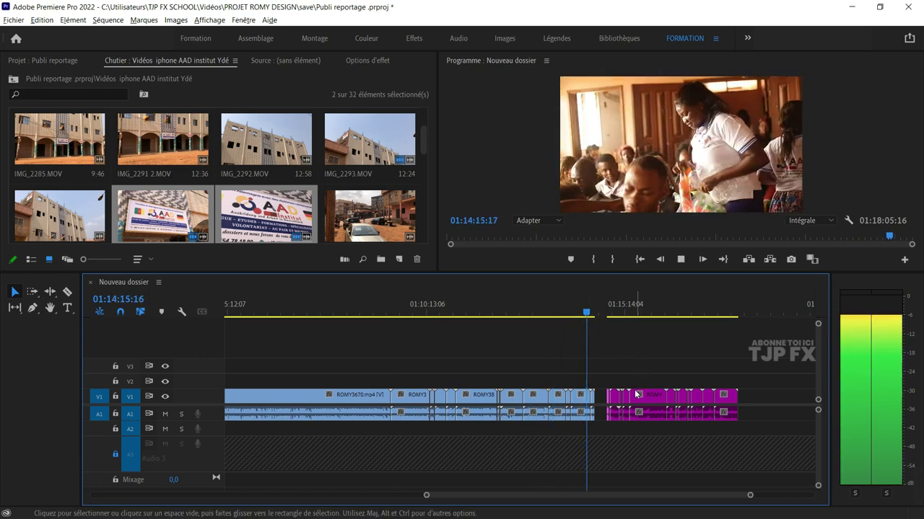
key("k")
key("=")
left_click(591, 318)
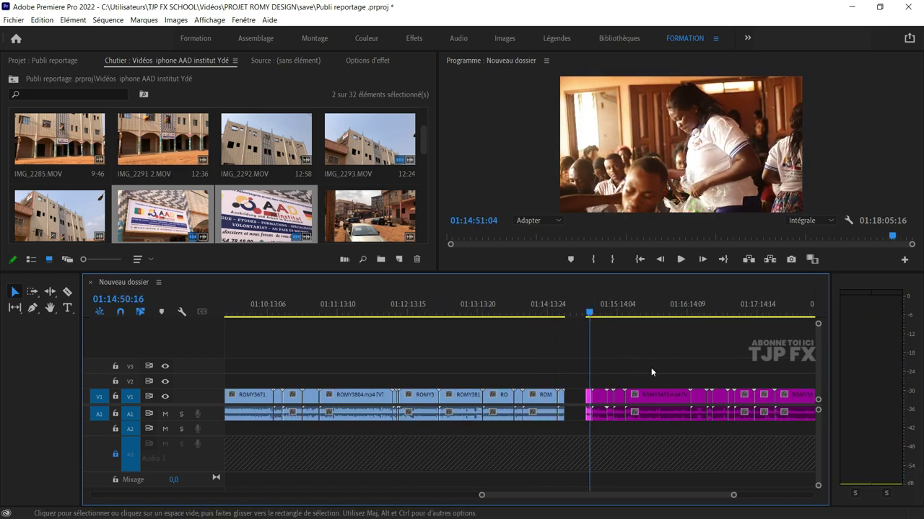
- Zoom in on the magenta section near 01:14:51 and delete two short clips
key("=")
key("=")
key("l")
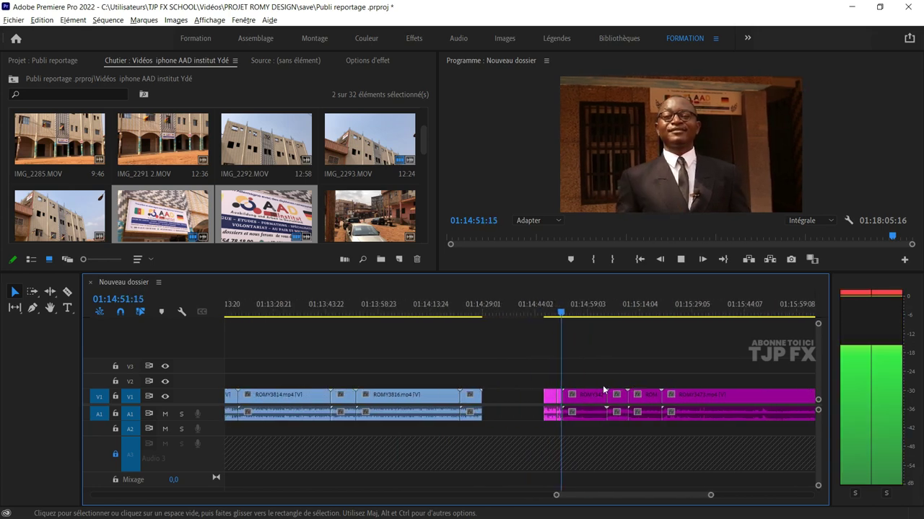
key("=")
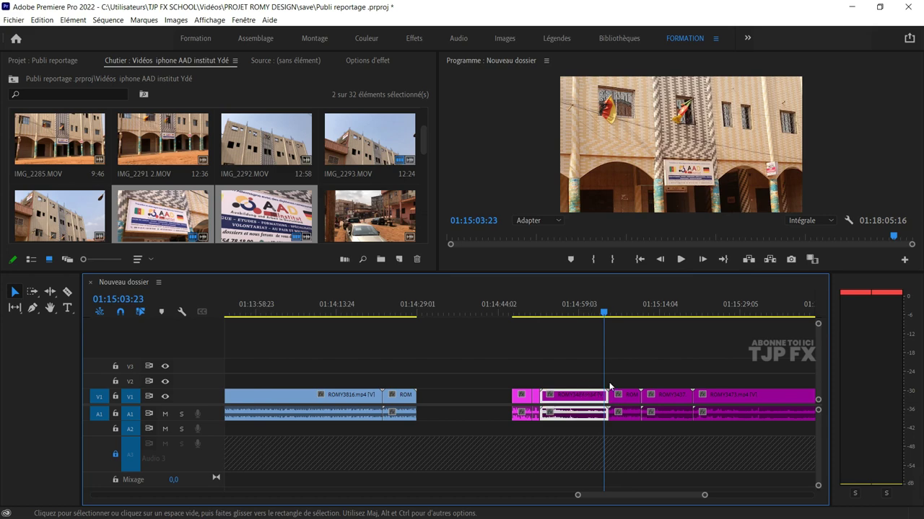
key("Delete")
left_click(626, 312)
left_click(634, 396)
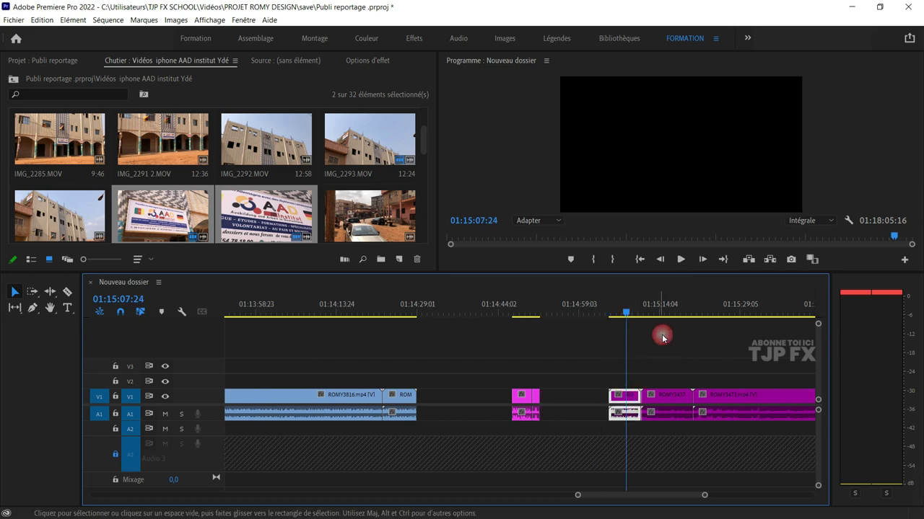
key("Delete")
- Select the clip after the gap and play back the remaining clips from 01:15:18
left_click(659, 311)
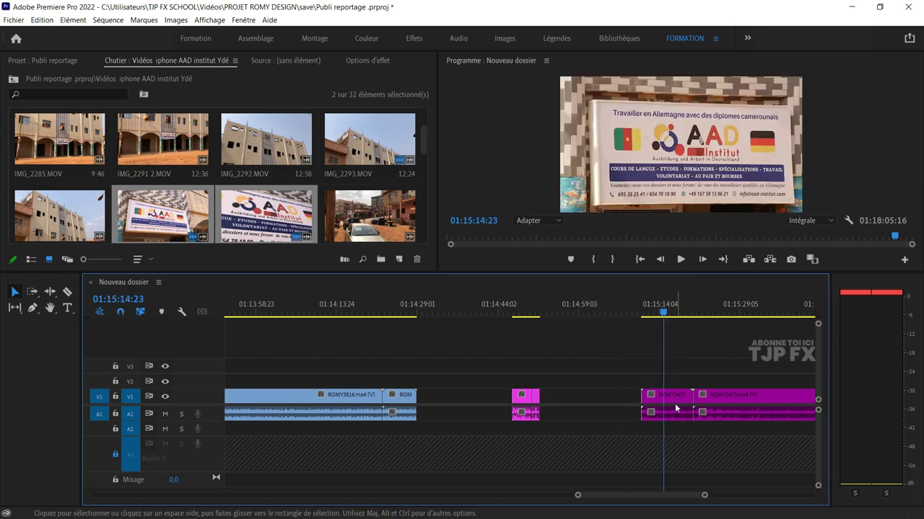
left_click(674, 407)
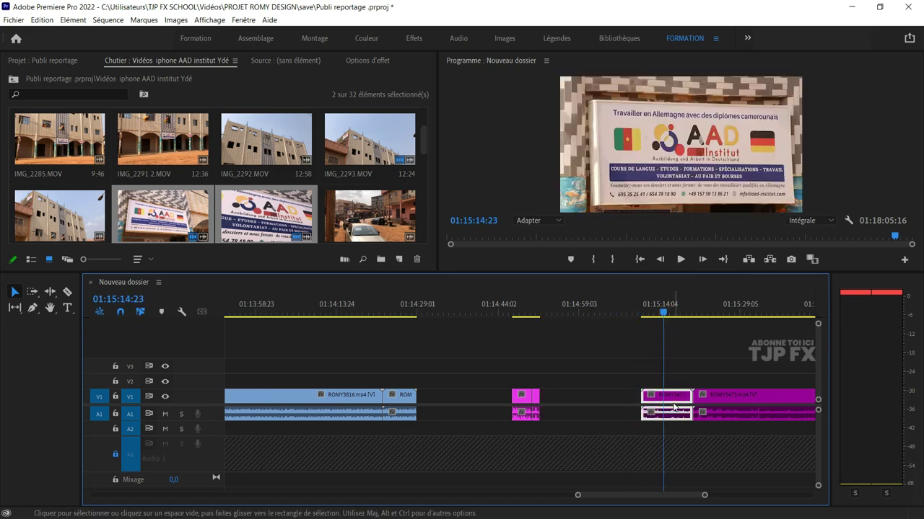
scroll(705, 309, "up", 1)
left_click(697, 312)
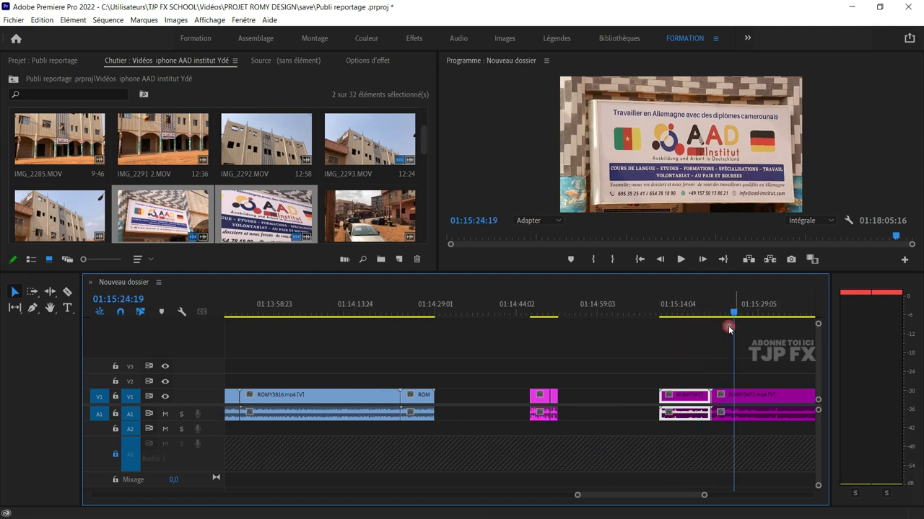
key("space")
scroll(690, 356, "down", 3)
key("minus")
key("minus")
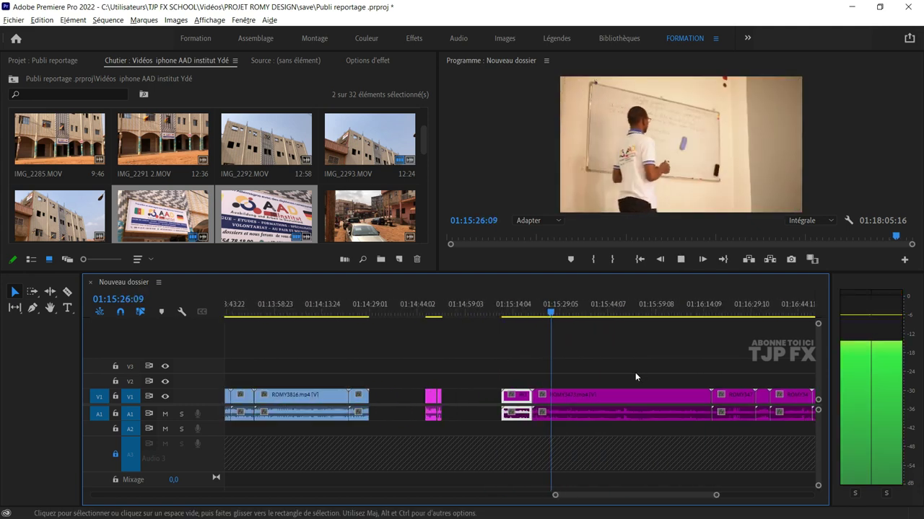
scroll(567, 382, "down", 2)
scroll(528, 385, "up", 2, "alt")
- Preview through the whiteboard clip in the magenta section
left_click(475, 312)
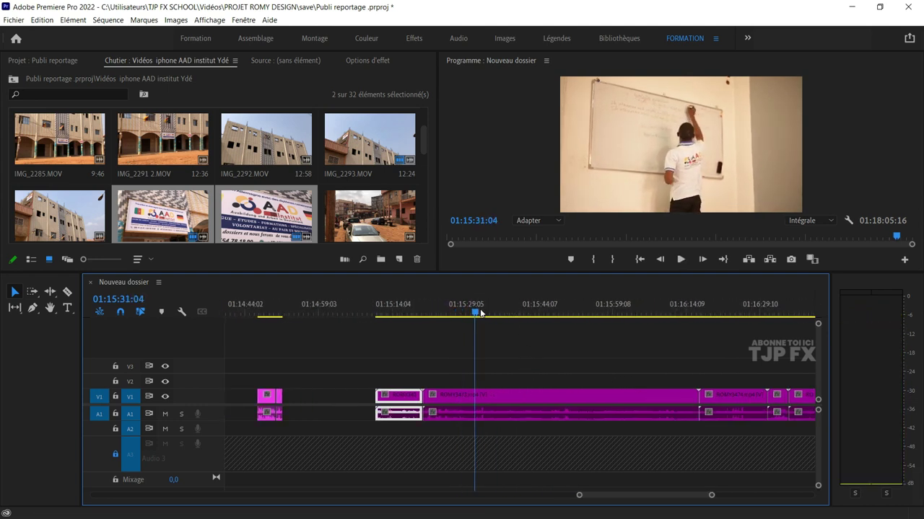
mouse_move(480, 312)
left_mouse_down()
mouse_move(549, 317)
mouse_move(611, 339)
mouse_move(728, 340)
left_mouse_up()
scroll(696, 366, "down", 2)
left_click_drag(683, 313, 690, 313)
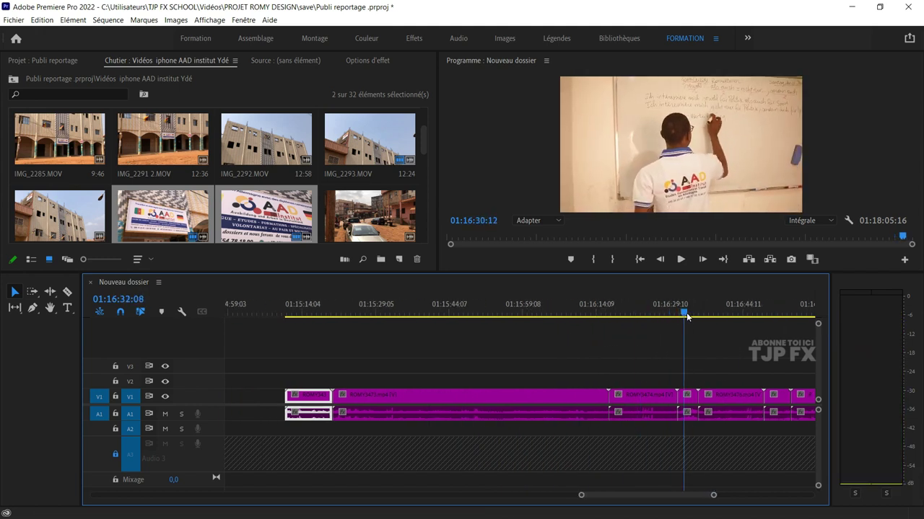
scroll(670, 344, "down", 2)
mouse_move(605, 303)
left_mouse_down()
mouse_move(673, 321)
mouse_move(725, 320)
left_mouse_up()
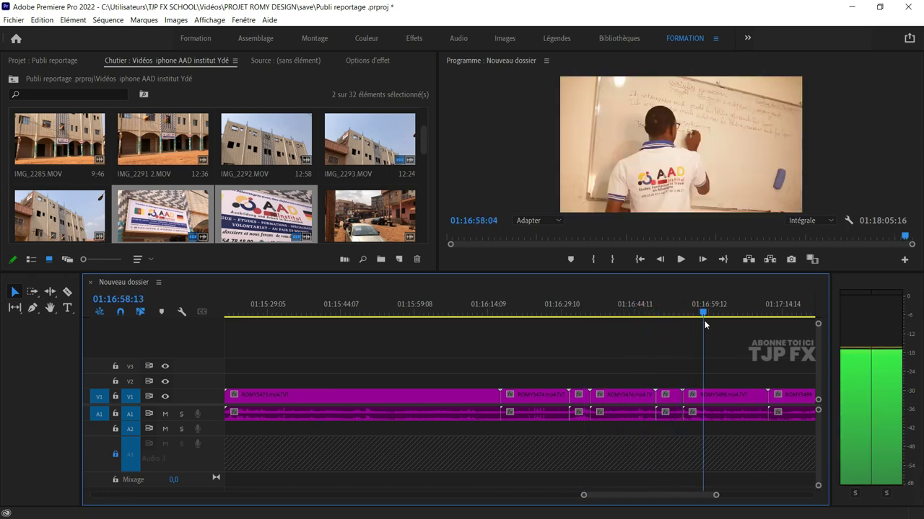
scroll(672, 359, "down", 2)
key("space")
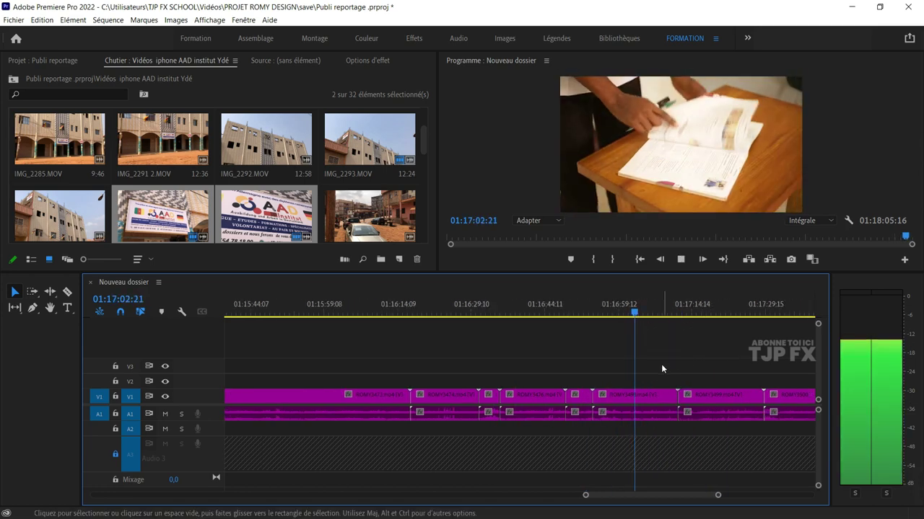
scroll(635, 374, "down", 2)
key("minus")
- Play and scrub between about 01:15:30 and 01:17:29 to find the clips to remove
left_click_drag(581, 311, 615, 315)
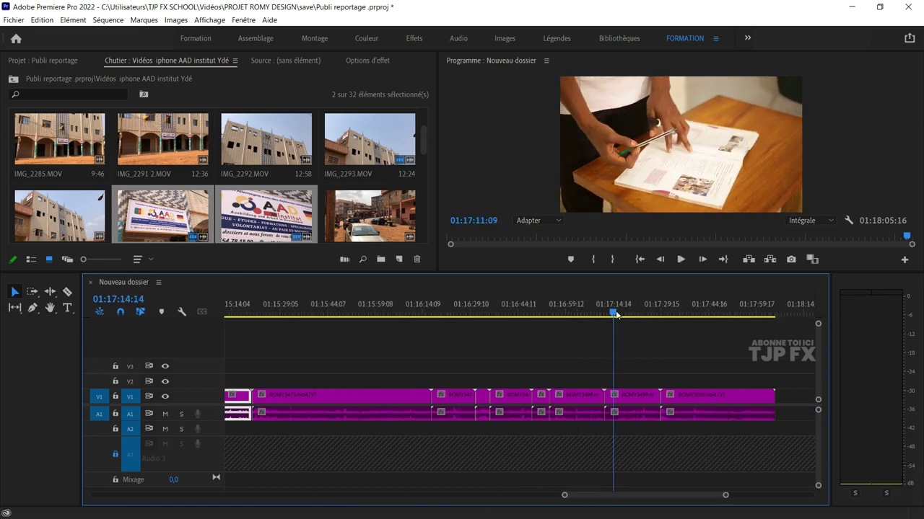
key("space")
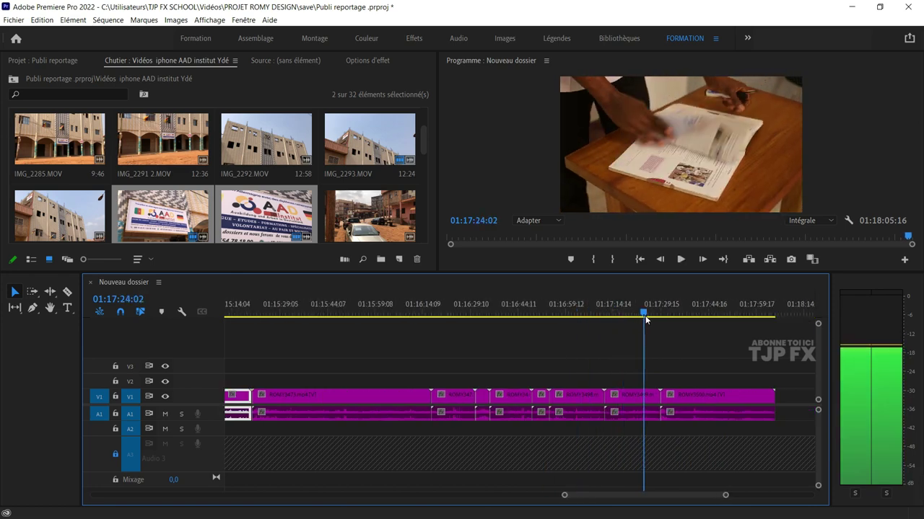
key("equal")
left_click_drag(625, 312, 682, 316)
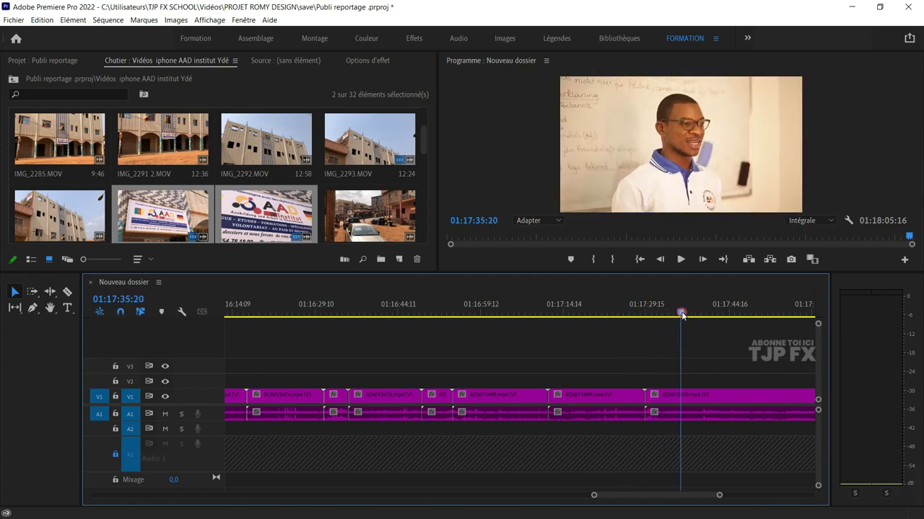
key("minus")
key("minus")
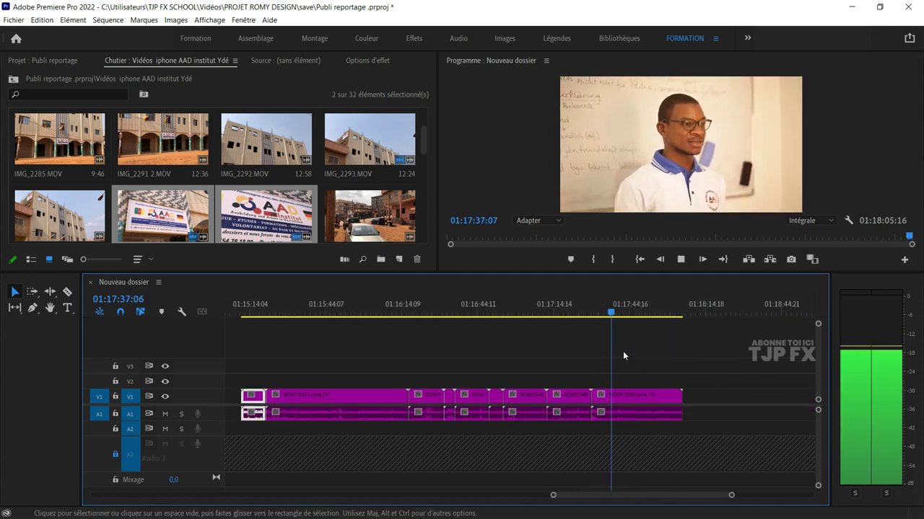
key("space")
key("minus")
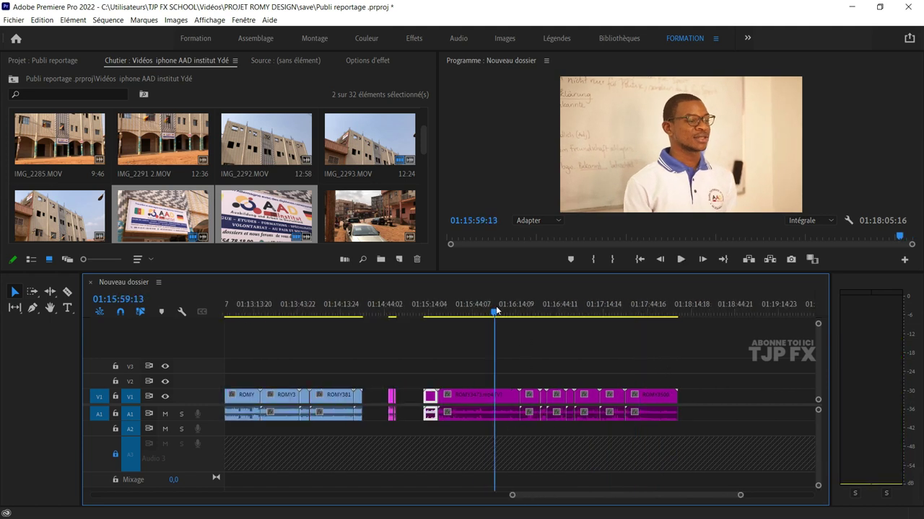
mouse_move(496, 311)
left_mouse_down()
mouse_move(449, 355)
mouse_move(532, 360)
left_mouse_up()
key("=")
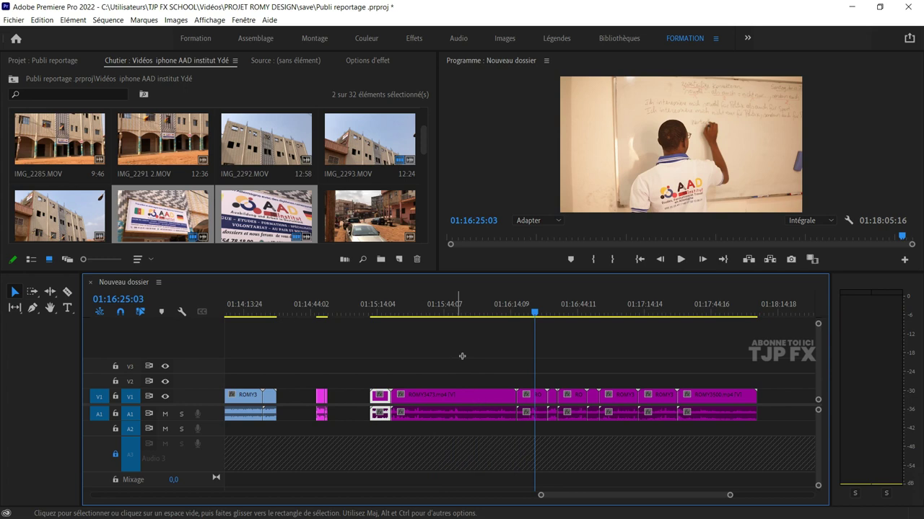
- Marquee-select the V1/A1 interview clips after 01:16:09, delete them, and return to the sequence start
left_click_drag(457, 353, 529, 401)
key("Delete")
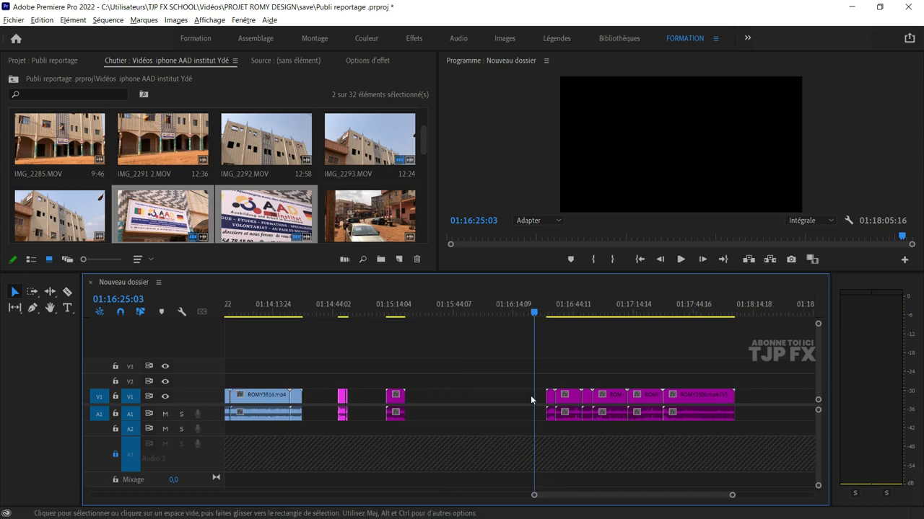
key("minus")
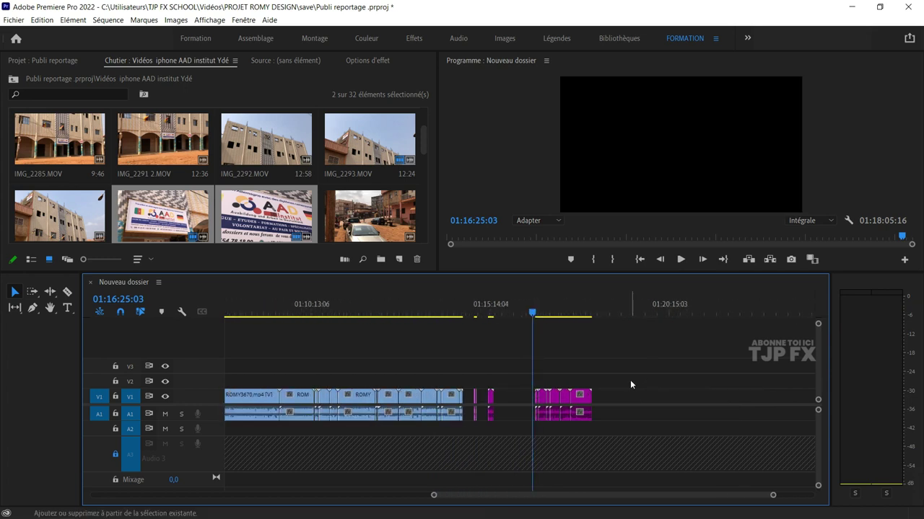
key("Home")
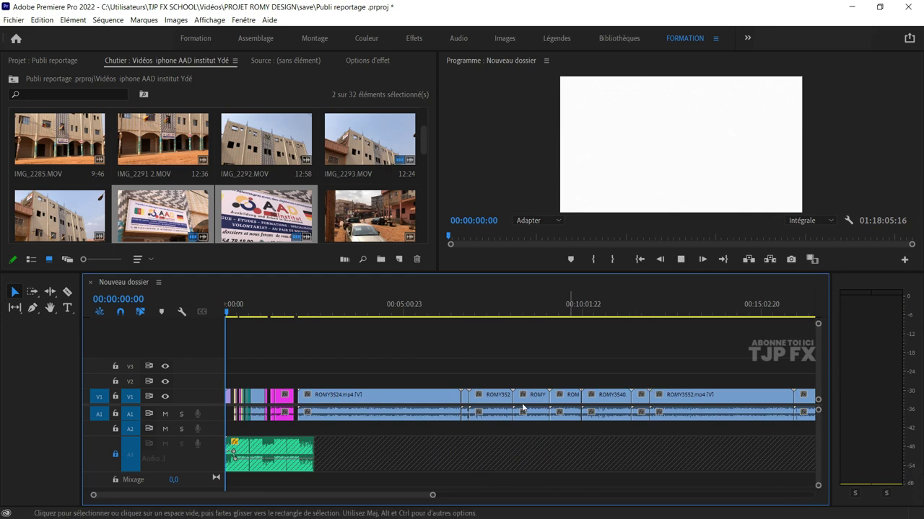
- Play from the start, stop at 00:00:21:23 and insert the long interview clip there
key("space")
key("equal")
key("equal")
key("equal")
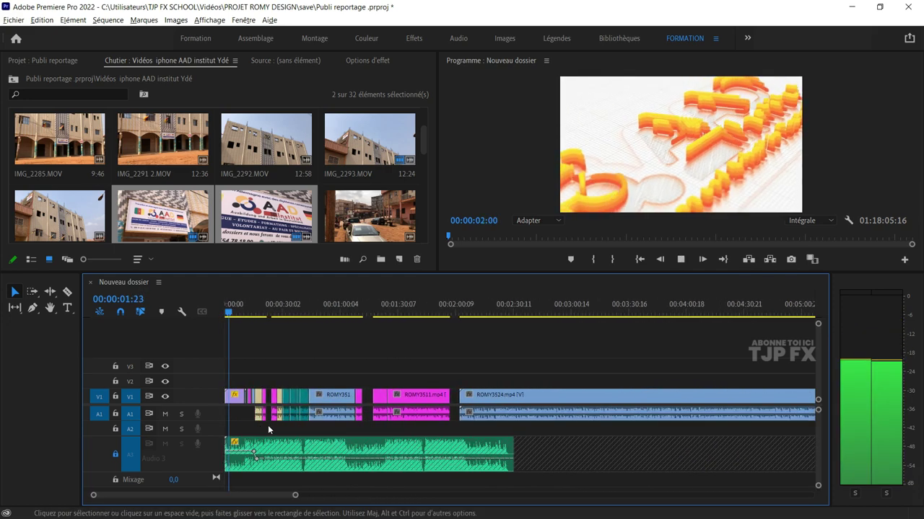
key("equal")
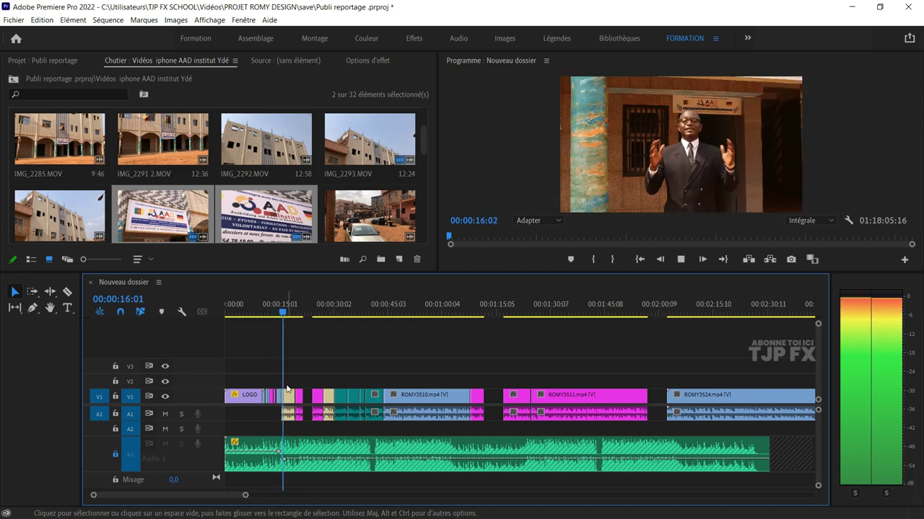
key("equal")
key("equal")
key("equal")
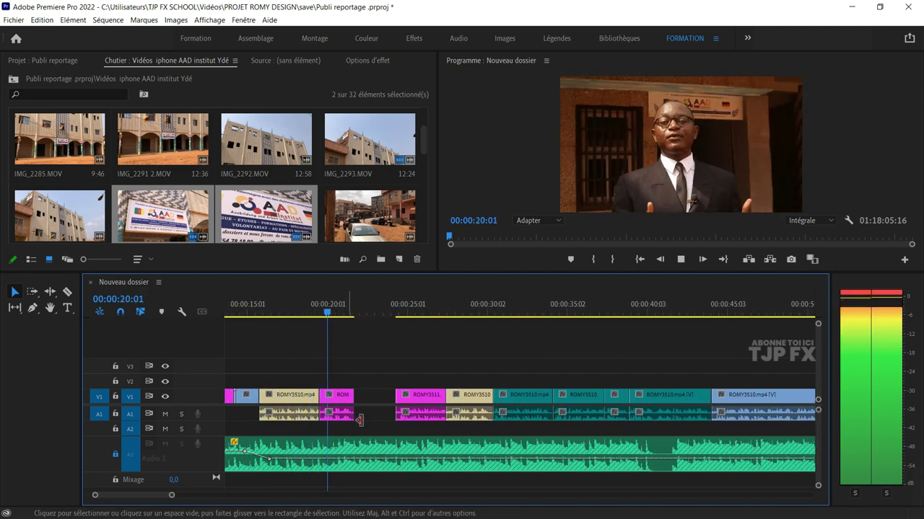
key("equal")
key("space")
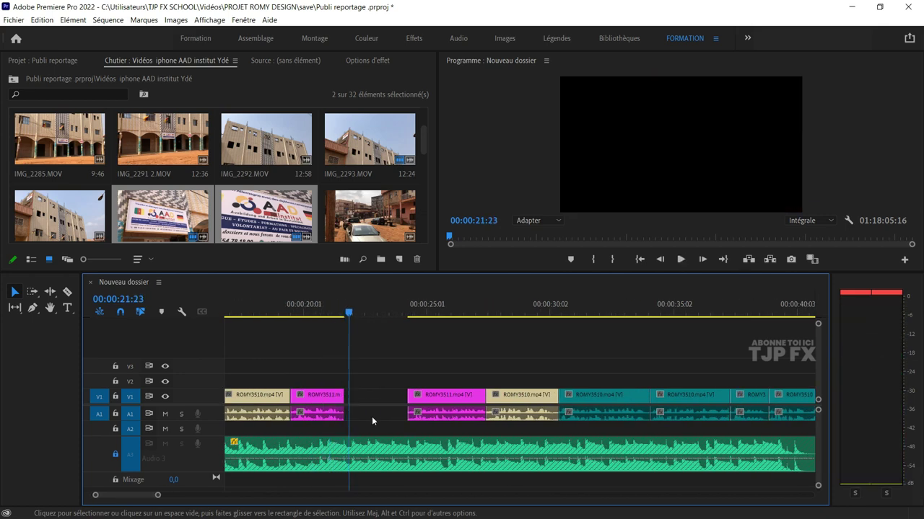
key("comma")
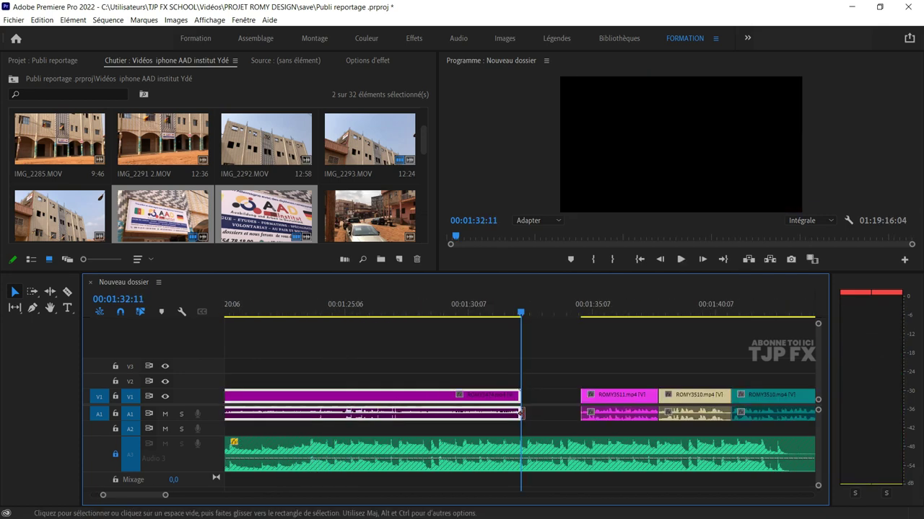
- Split the interview clip at about 00:00:26:20 and remove the unwanted opening piece
key("minus")
key("minus")
key("minus")
key("minus")
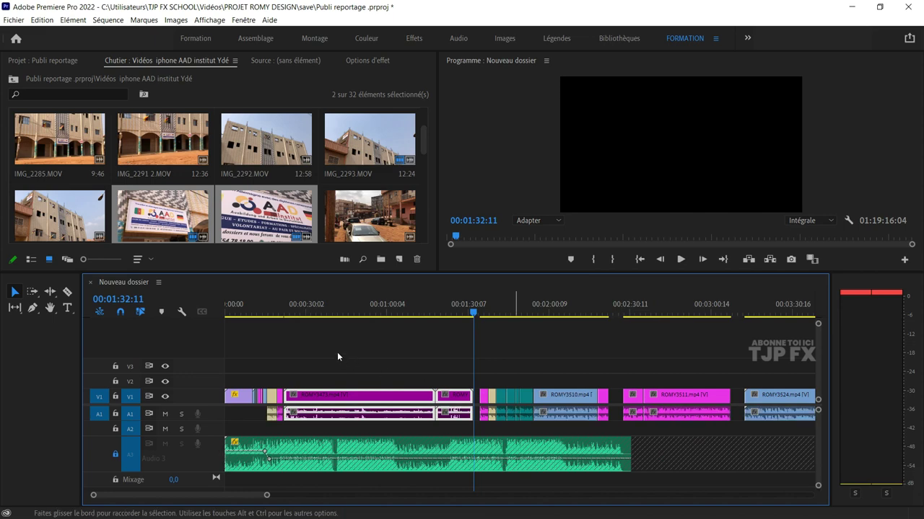
left_click(294, 308)
key("equal")
key("equal")
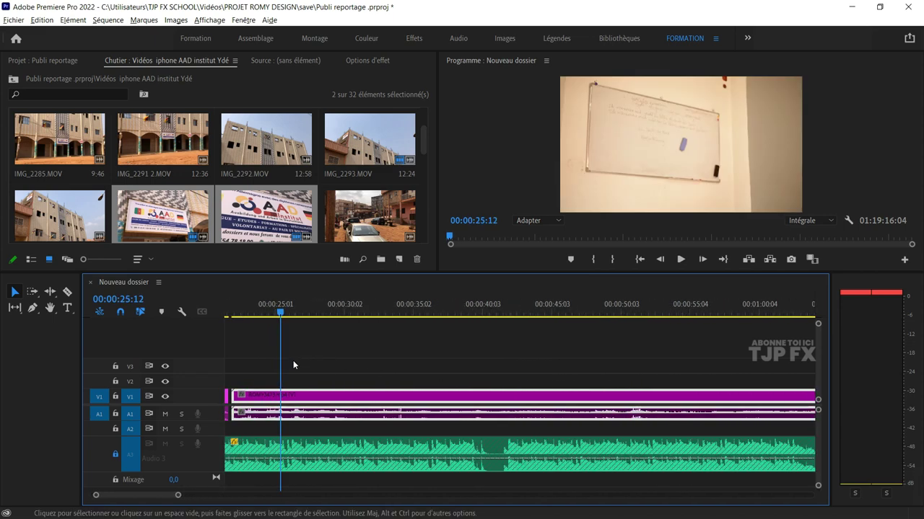
key("equal")
left_click(366, 318)
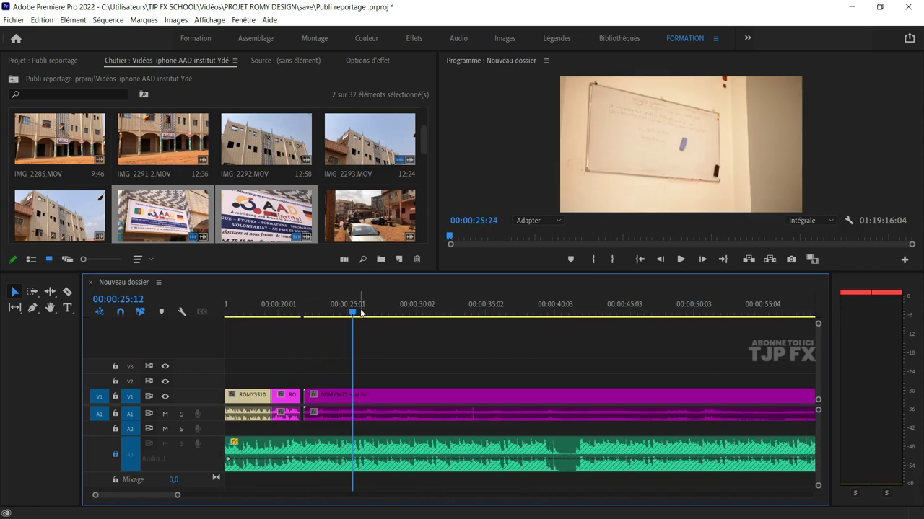
left_click_drag(360, 312, 381, 332)
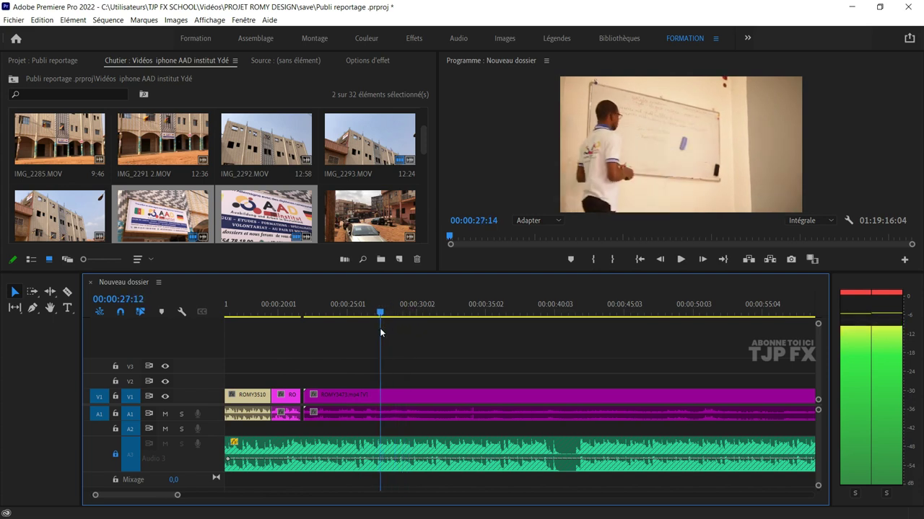
left_click_drag(381, 332, 372, 336)
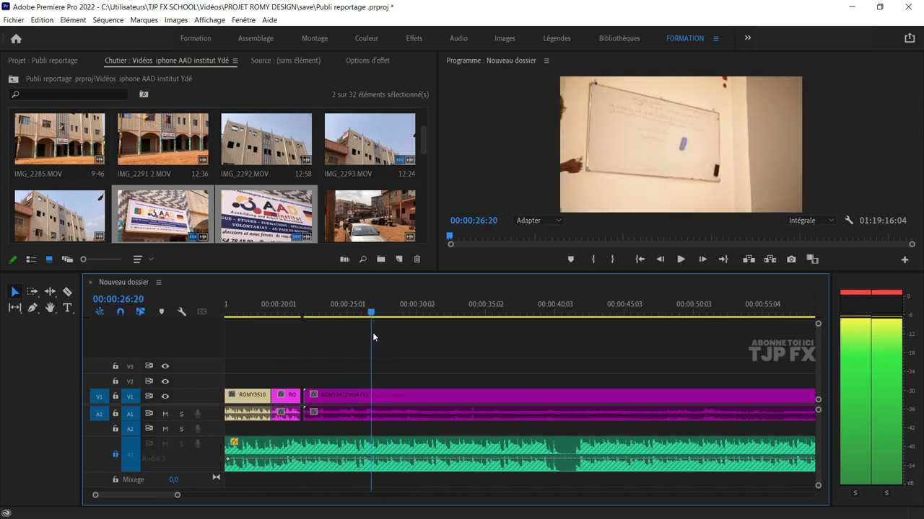
left_click(394, 392)
key("ctrl+k")
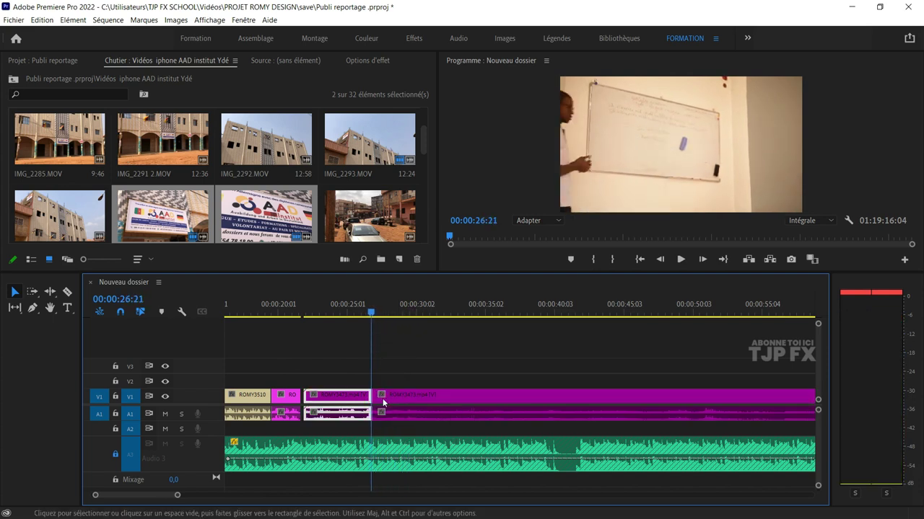
left_click(349, 396)
key("Delete")
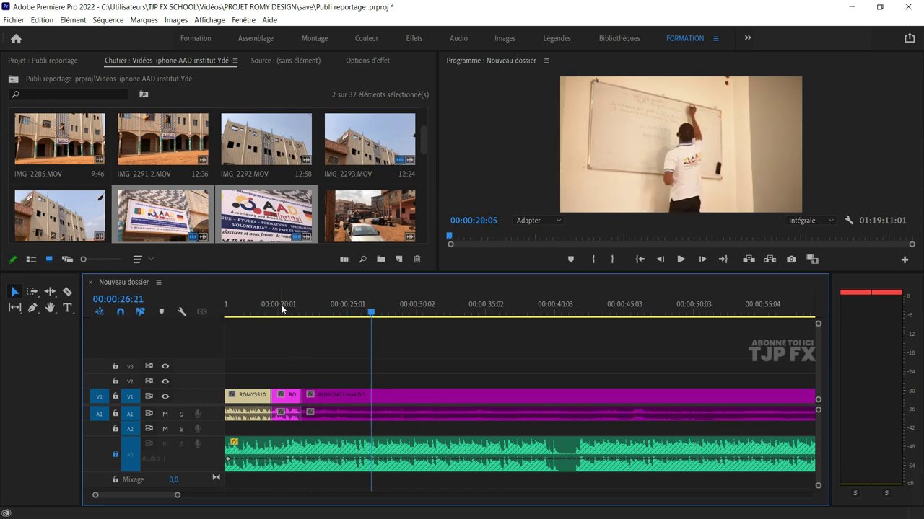
- Split the interview clip again at 24:18 and ripple-delete the cut section
left_click(283, 309)
key("space")
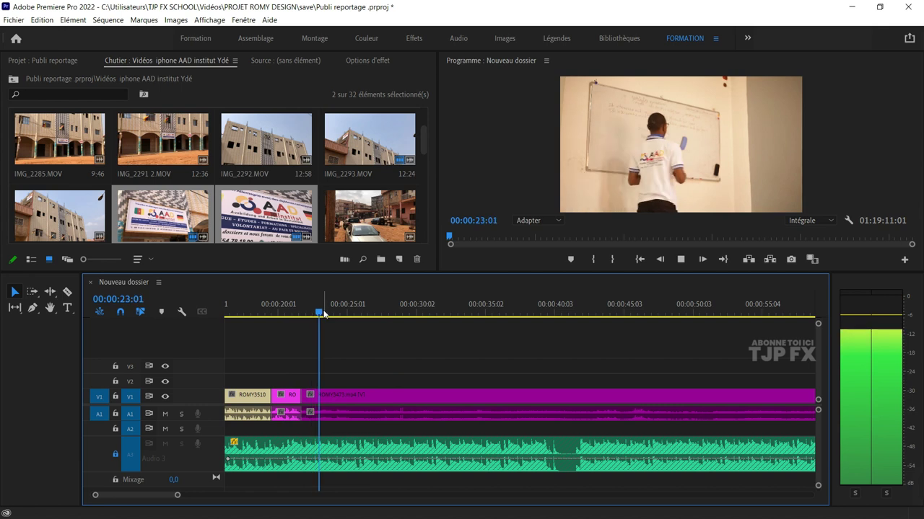
key("space")
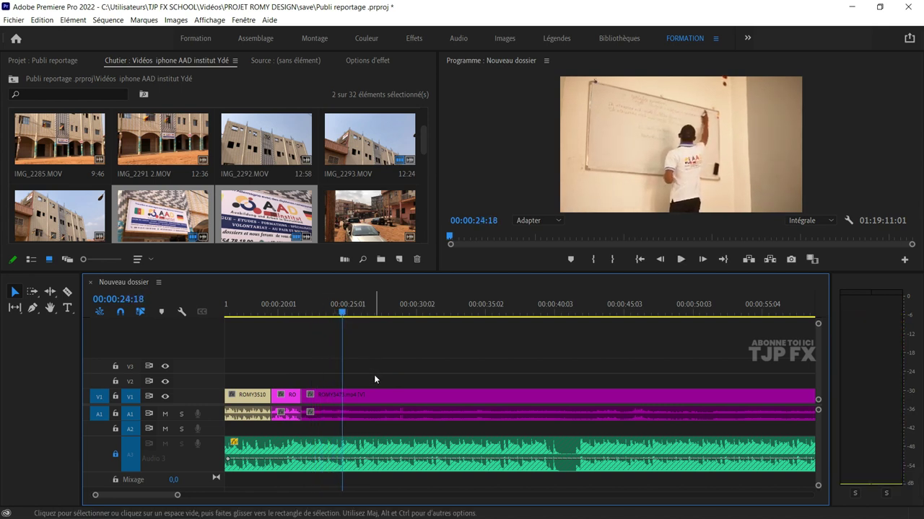
left_click(368, 395)
key("ctrl+k")
left_click_drag(386, 322, 546, 347)
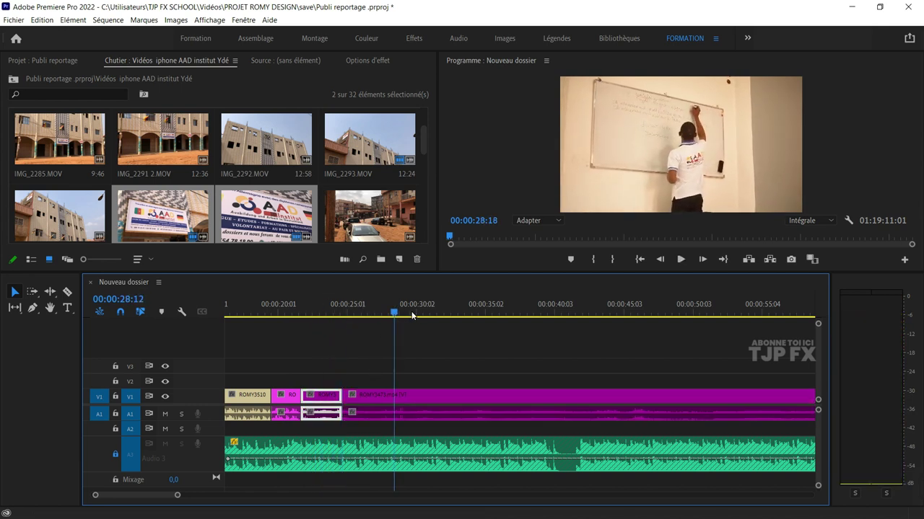
scroll(471, 373, "down", 1)
scroll(470, 373, "down", 1)
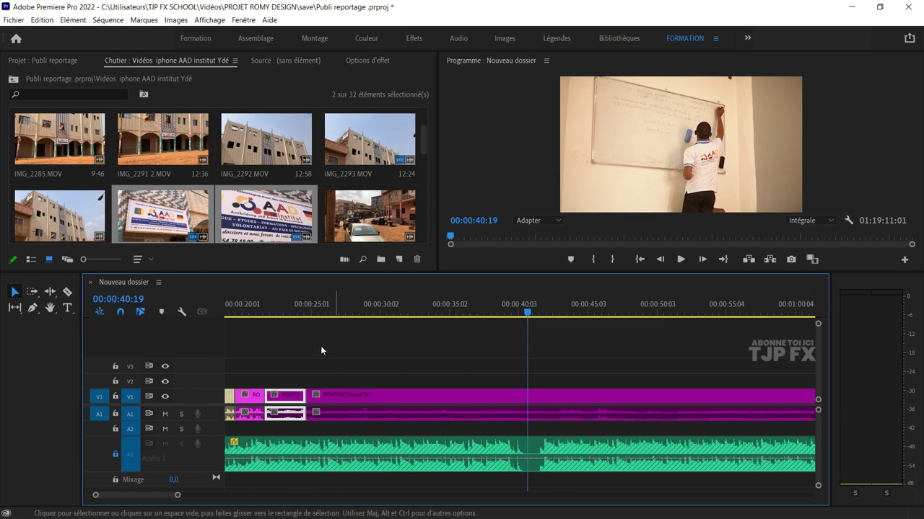
key("shift+Delete")
- Play back the trimmed section from about 23 seconds to check the cuts
left_click(282, 309)
key("space")
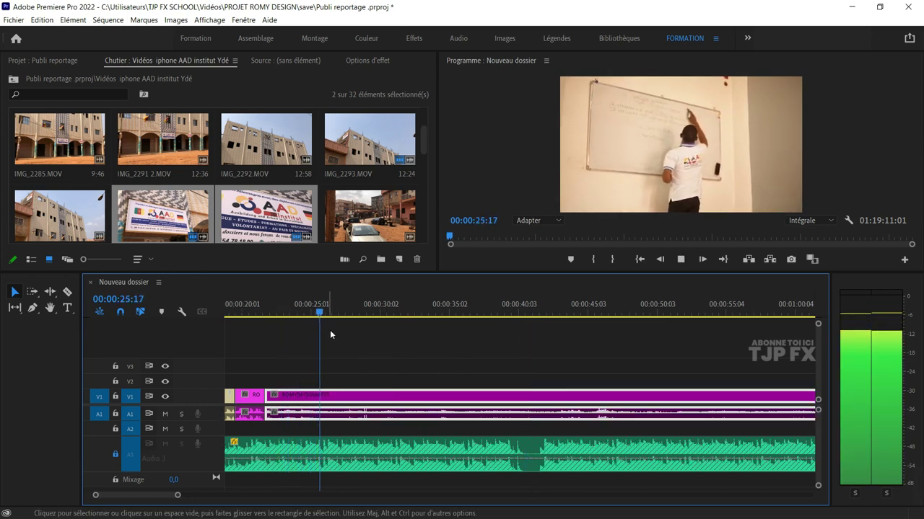
key("space")
key("space")
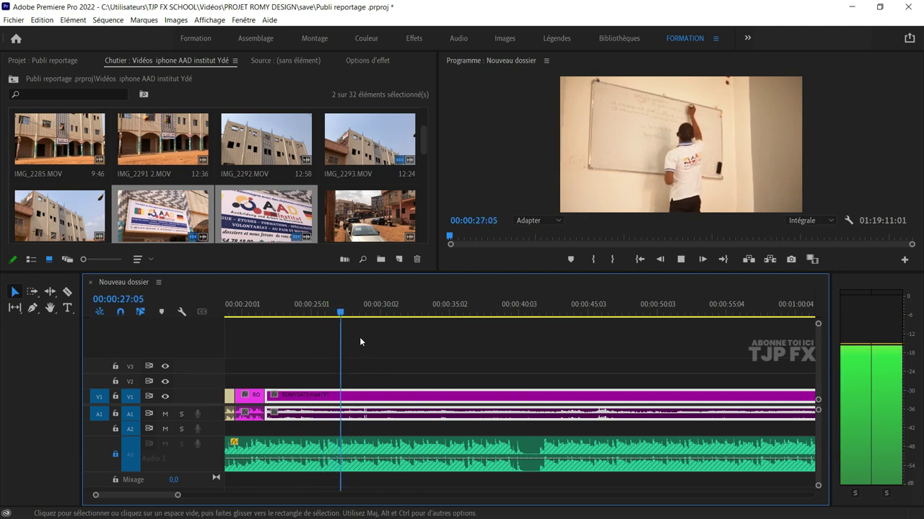
key("space")
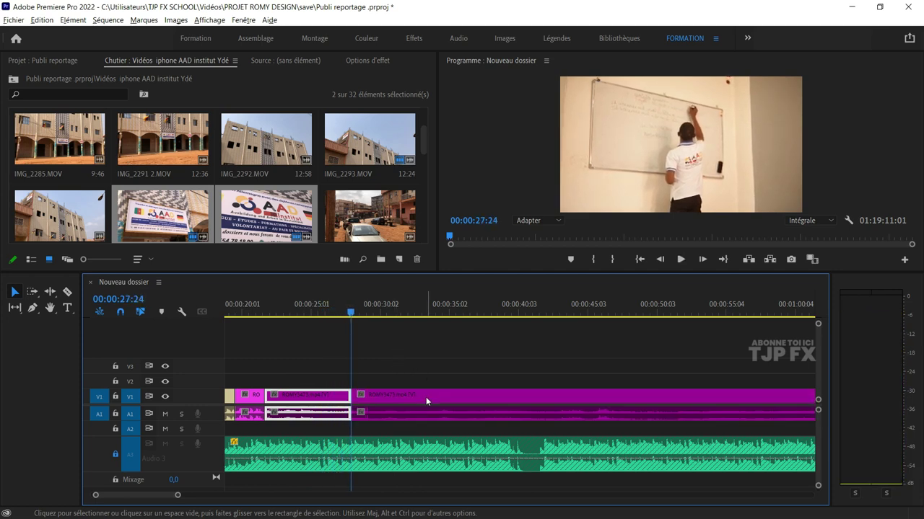
key("minus")
key("minus")
key("minus")
- Split ROMY3473 at the one-minute mark and move ROMY3474 earlier into the gap
mouse_move(385, 315)
left_mouse_down()
mouse_move(516, 345)
mouse_move(494, 347)
left_mouse_up()
left_click(488, 399)
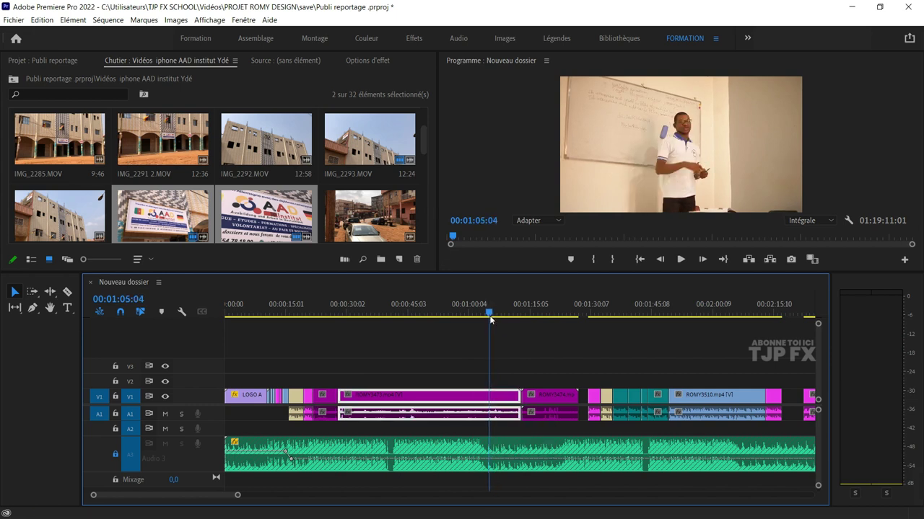
mouse_move(490, 320)
left_mouse_down()
mouse_move(474, 325)
mouse_move(473, 336)
left_mouse_up()
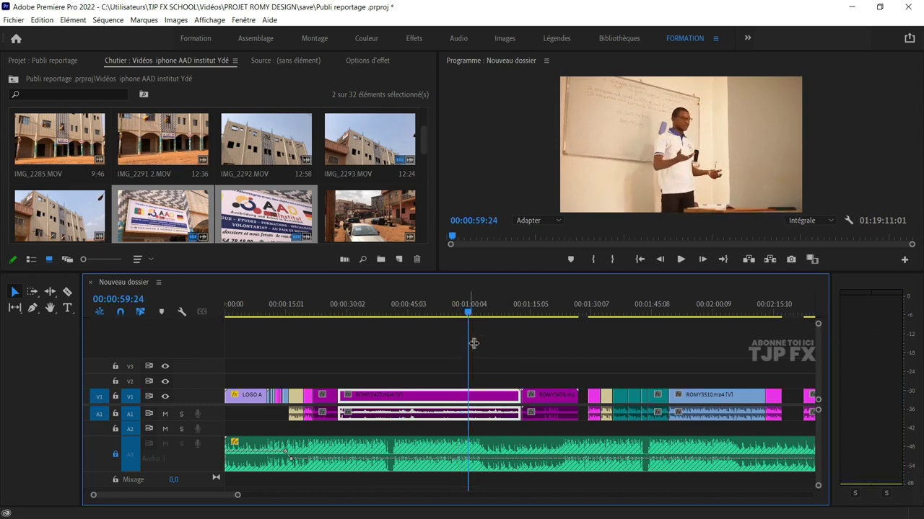
key("ctrl+k")
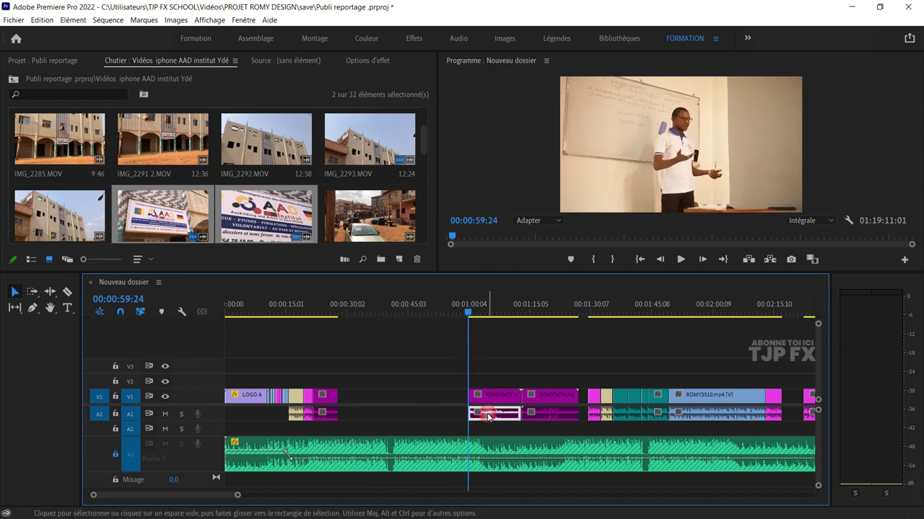
left_click_drag(546, 397, 338, 427)
- Disable the A1 audio of those interview clips and play back the rearranged section
right_click(357, 416)
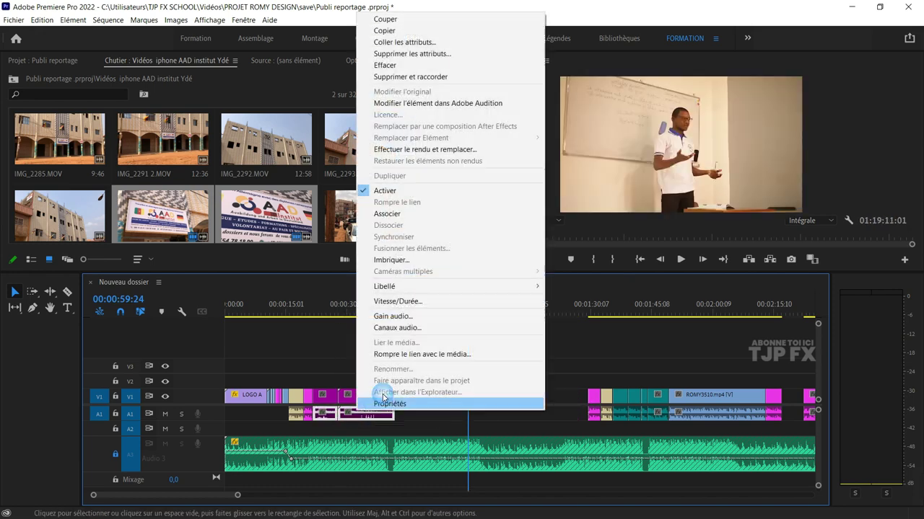
left_click(439, 185)
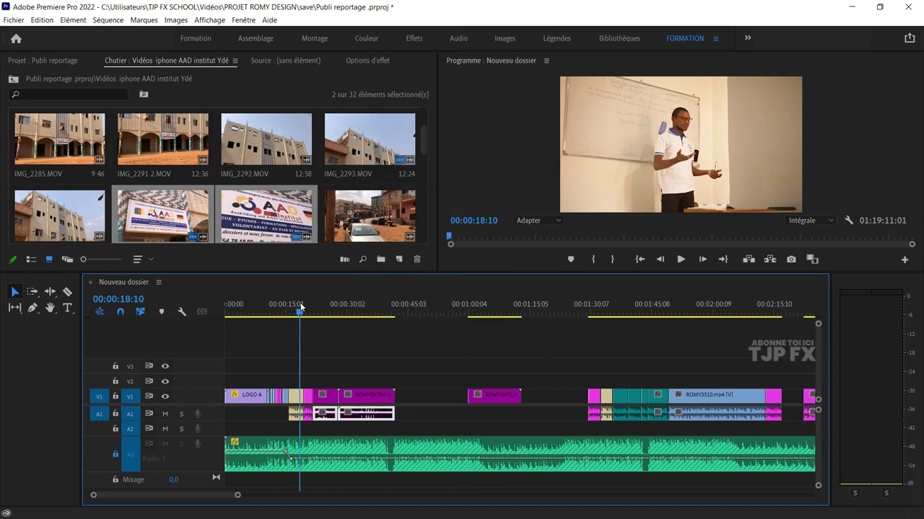
key("space")
key("=")
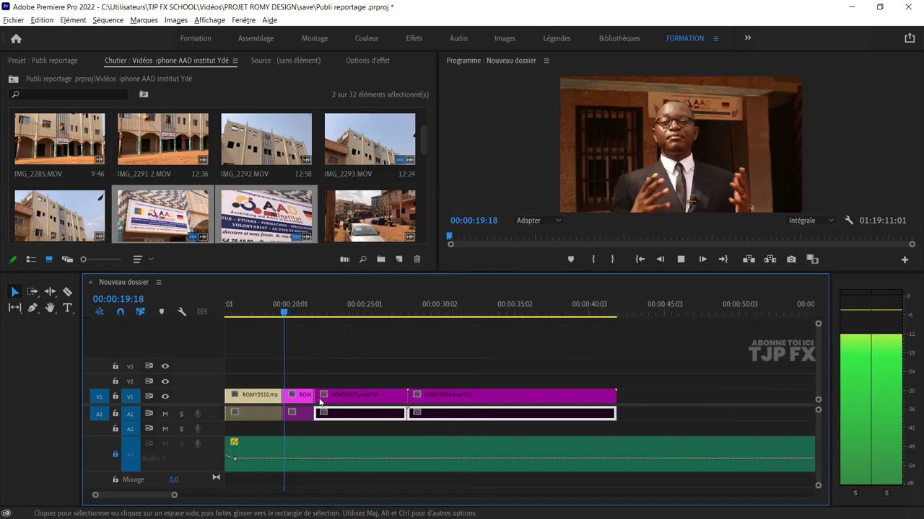
key("=")
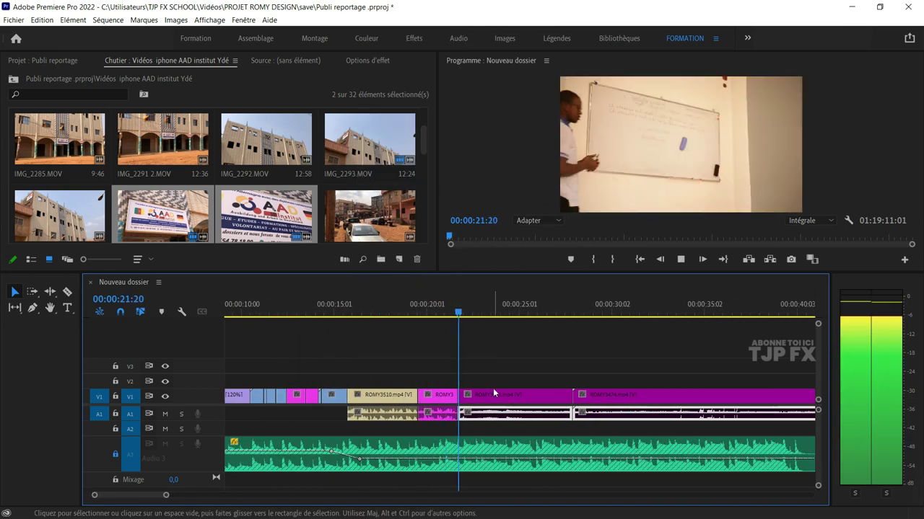
key("space")
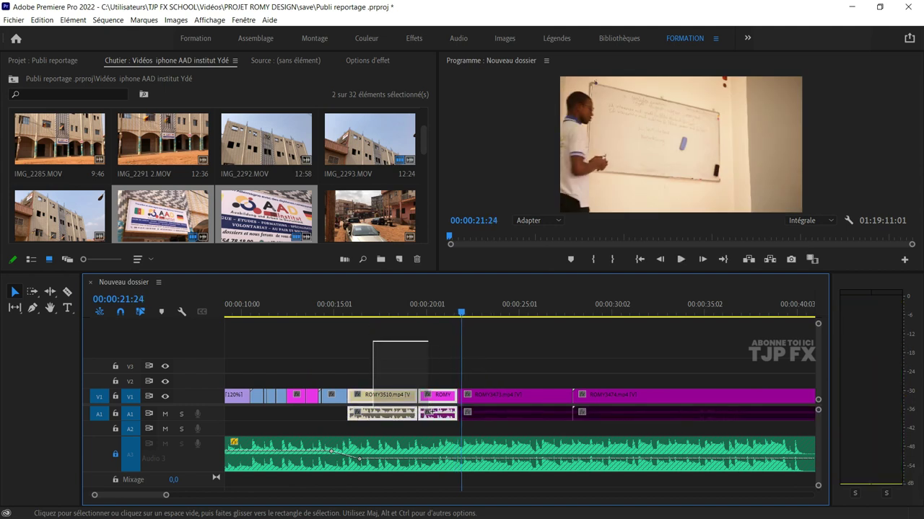
left_click_drag(368, 334, 430, 404)
key("space")
scroll(256, 445, "down", 1)
- Unlock Audio 3, add three volume keyframes near 20 seconds, and raise the last to -0,9 dB
key("space")
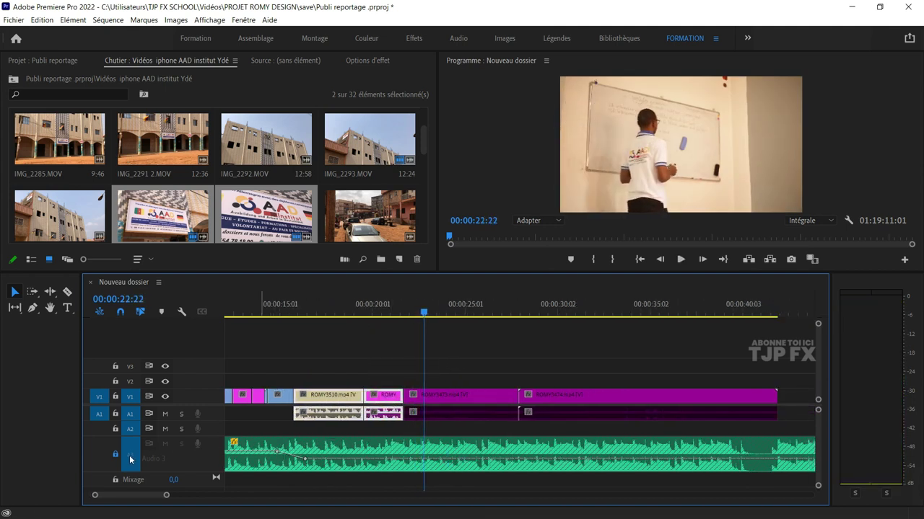
left_click(118, 455)
key("p")
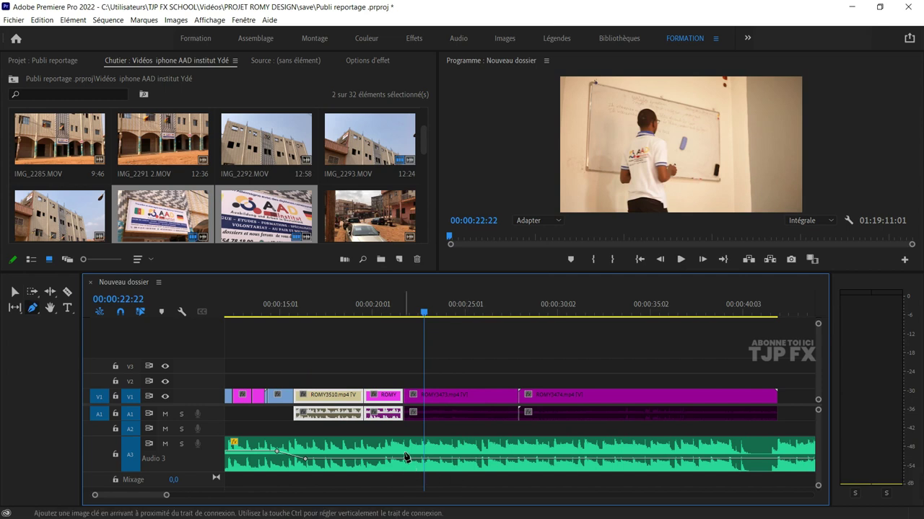
left_click(381, 461)
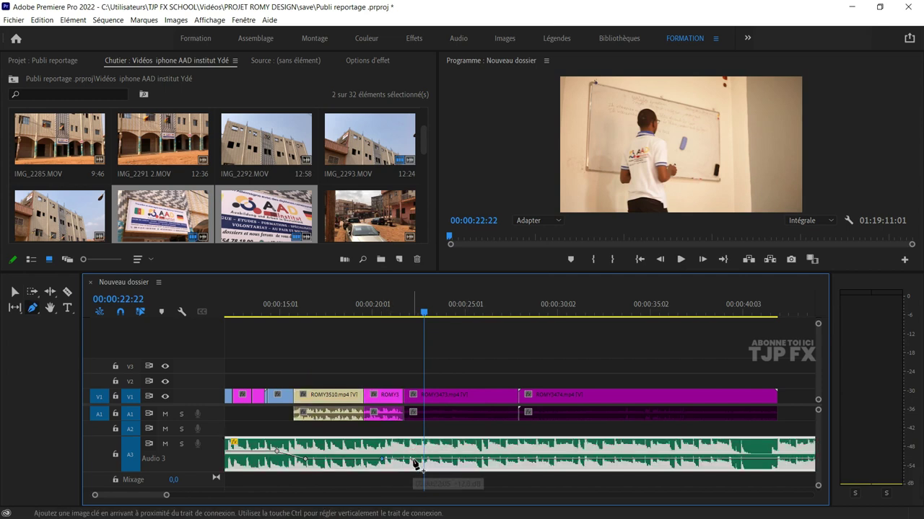
left_click(414, 460)
left_click(435, 460)
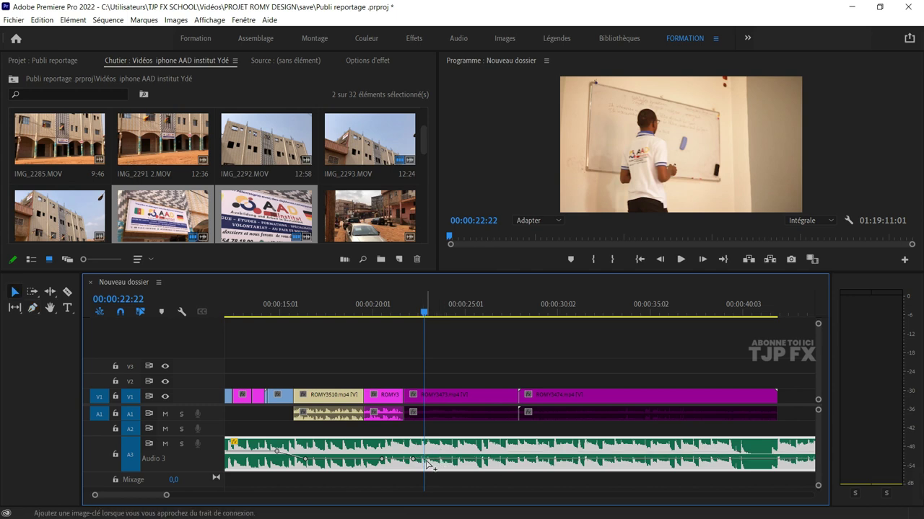
left_click_drag(434, 462, 434, 452)
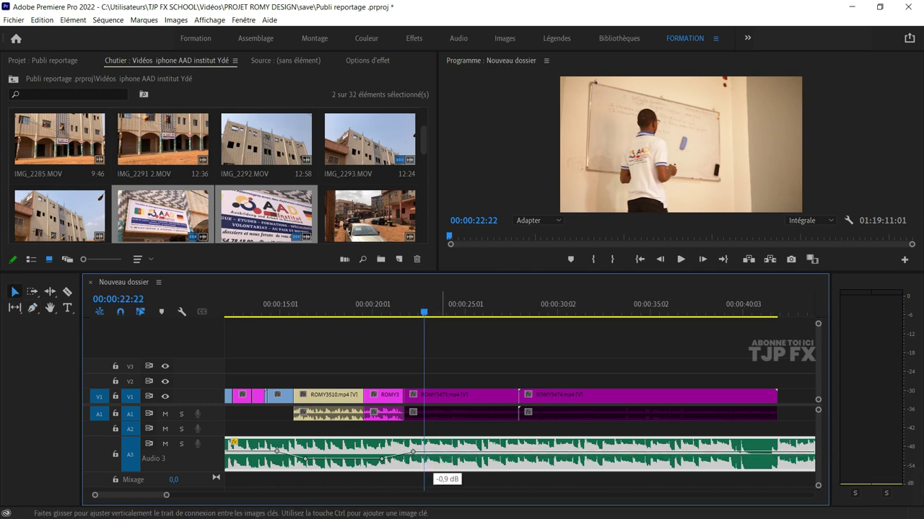
left_click(355, 312)
key("space")
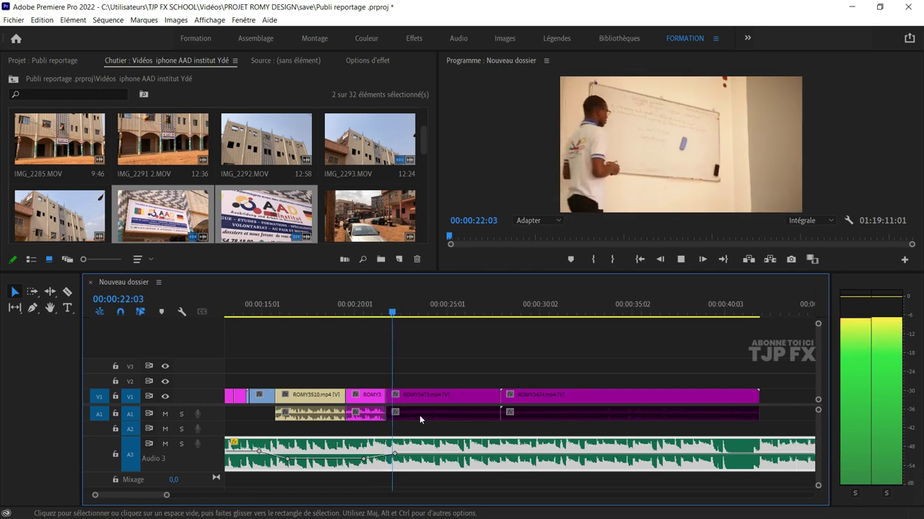
- Close the gap before the last interview clip, cut it at 28:15, and ripple-delete the opening piece
key("space")
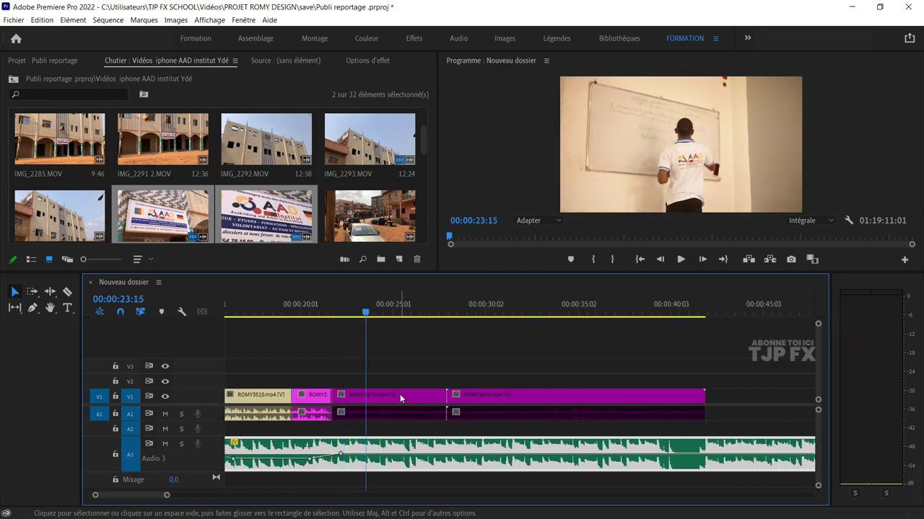
key("space")
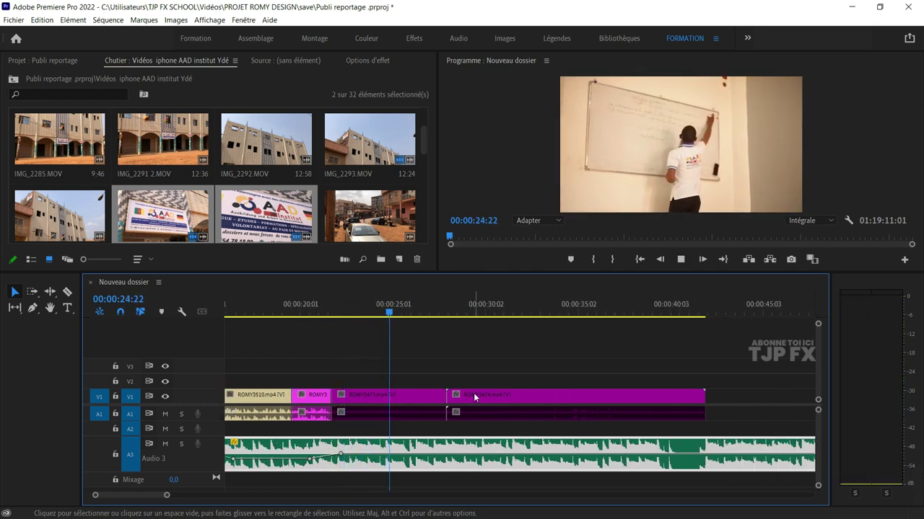
key("space")
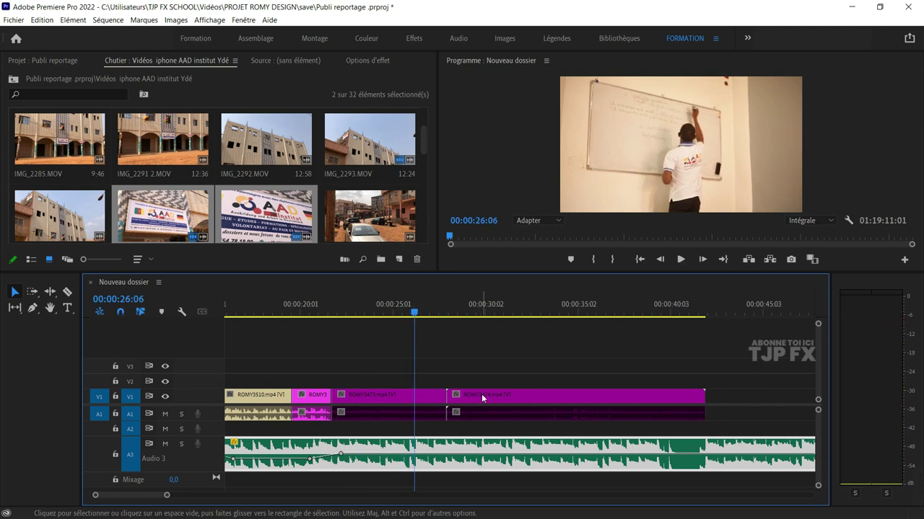
left_click_drag(482, 394, 450, 394)
left_click(445, 313)
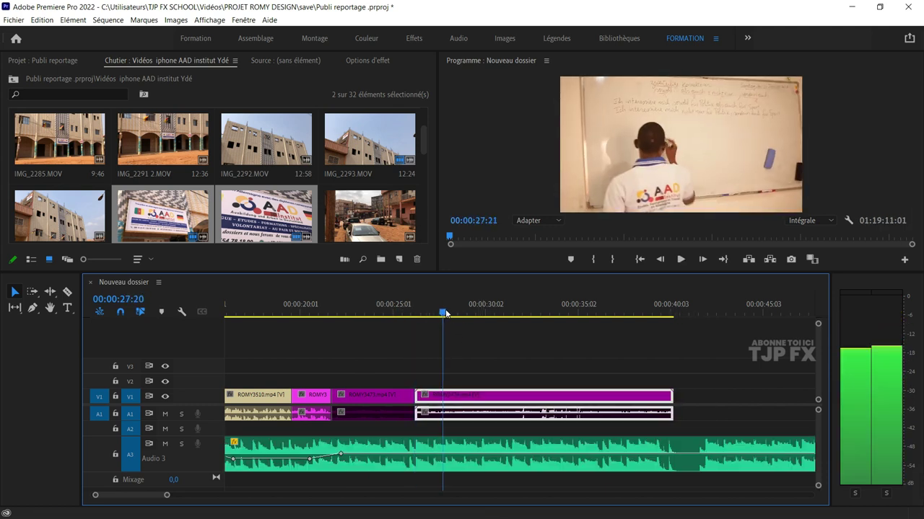
left_click_drag(445, 312, 459, 314)
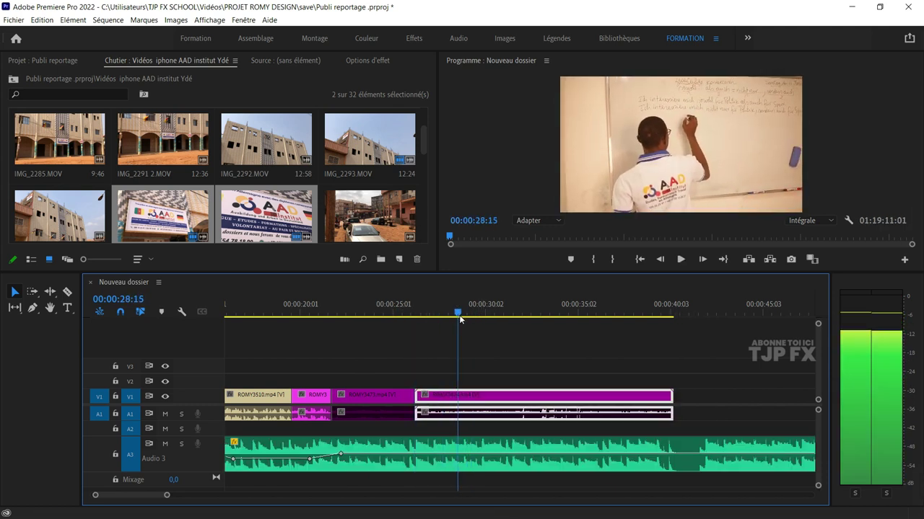
key("ctrl+k")
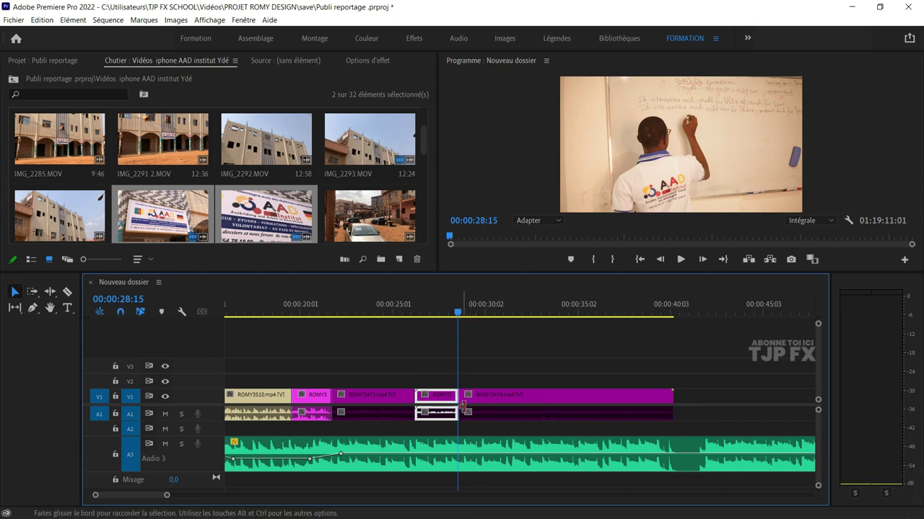
key("shift+Delete")
- Review the trimmed section and split the interview clip again at 29:10
left_click(380, 311)
key("space")
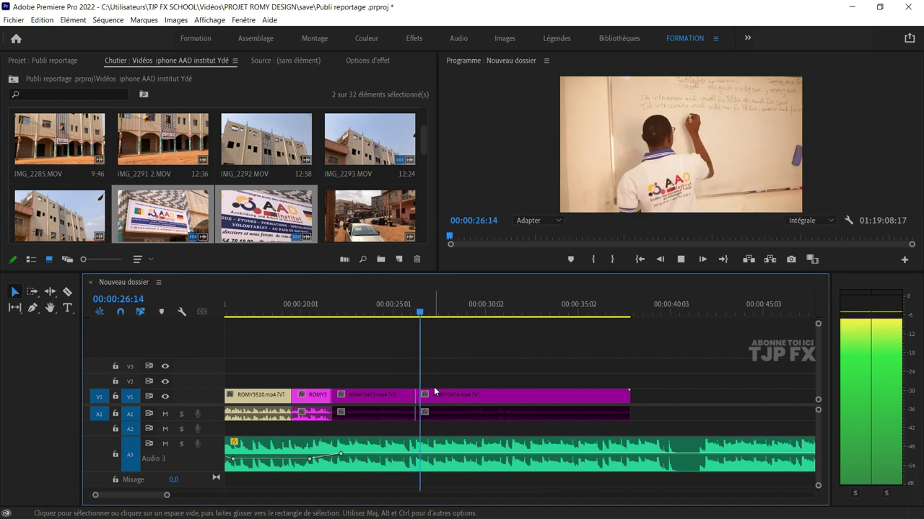
scroll(448, 395, "down", 2)
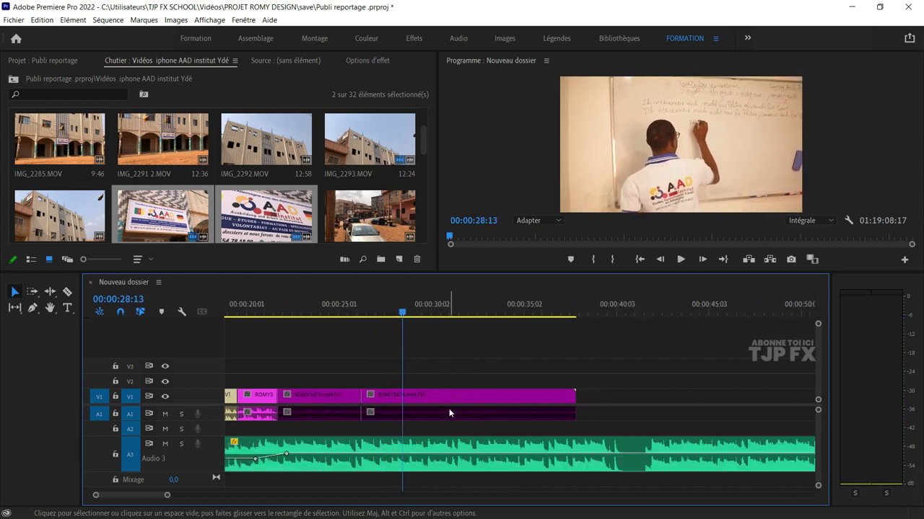
key("space")
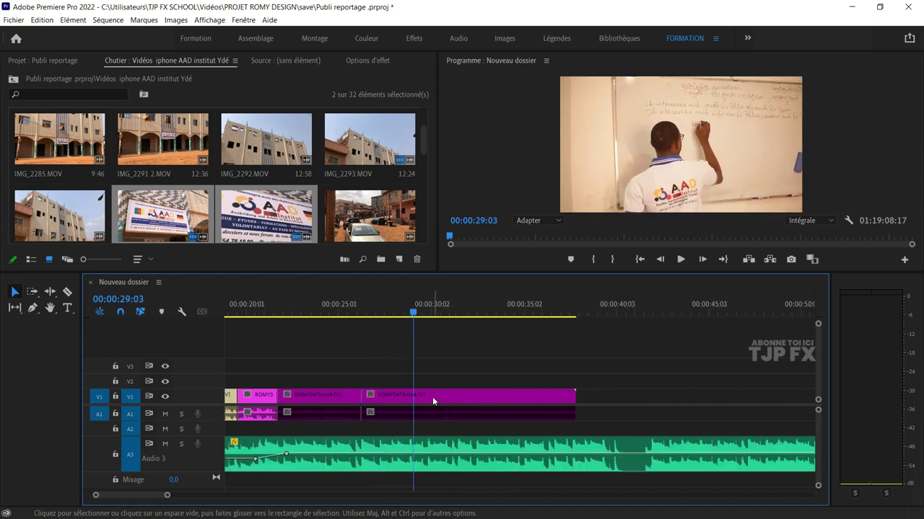
key("space")
key("space")
left_click(432, 397)
key("ctrl+k")
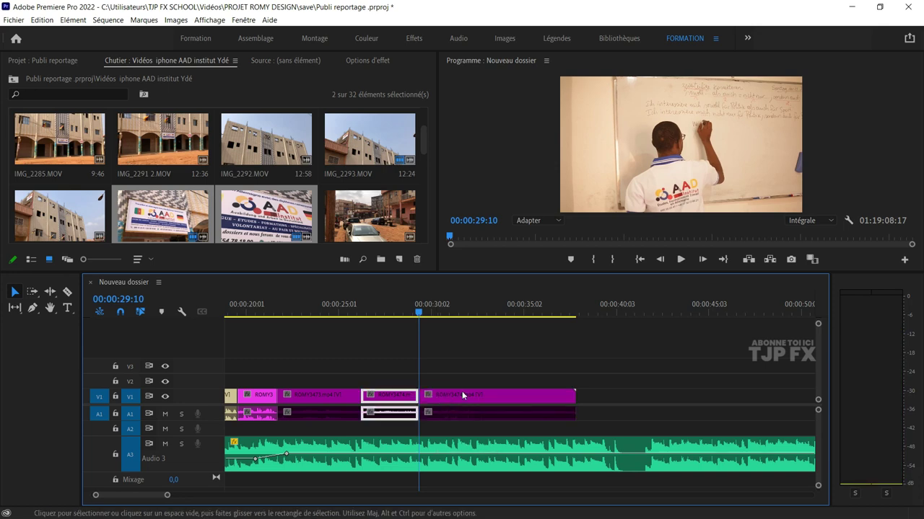
scroll(492, 395, "down", 2)
scroll(586, 367, "down", 2)
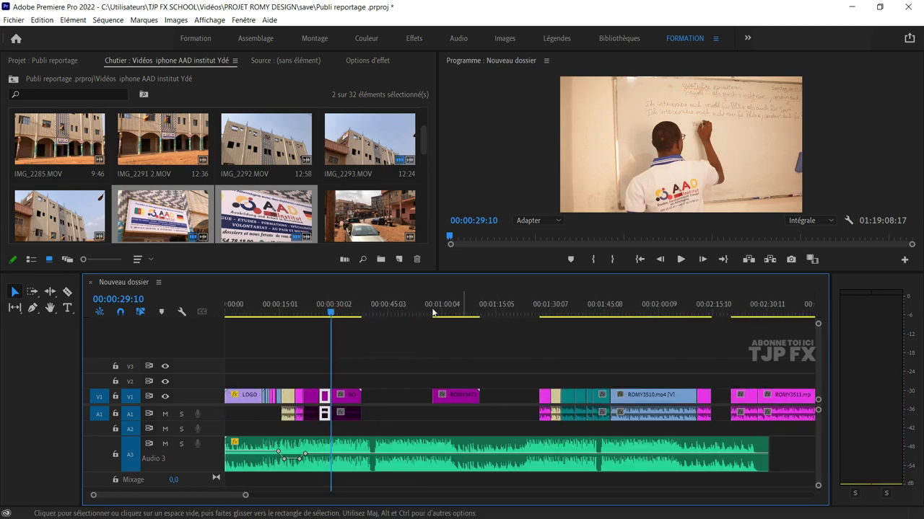
left_click_drag(433, 312, 444, 315)
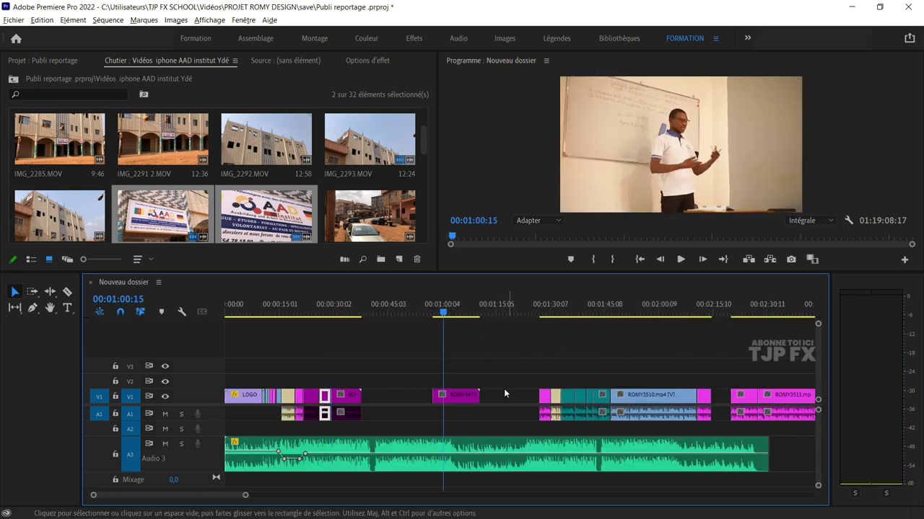
scroll(505, 391, "down", 2)
scroll(537, 386, "down", 2)
scroll(541, 394, "down", 2)
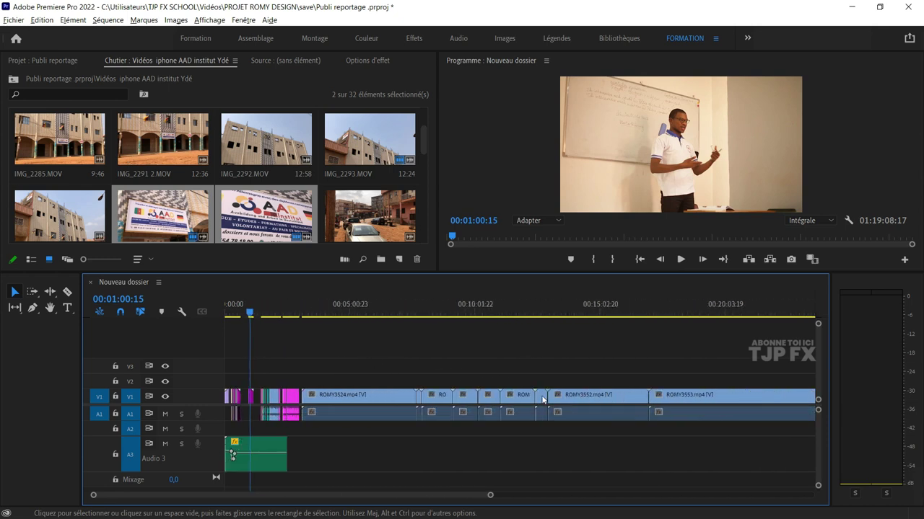
scroll(544, 401, "down", 2)
scroll(548, 404, "down", 2)
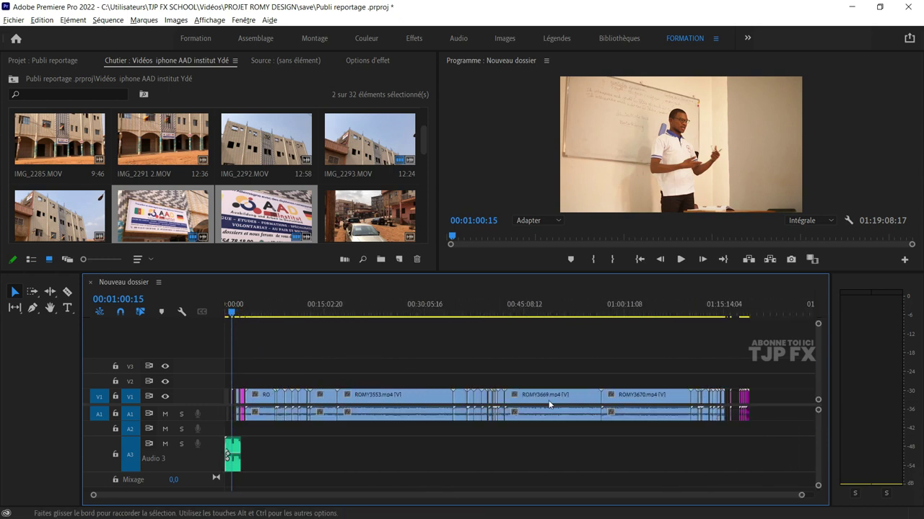
left_click(741, 311)
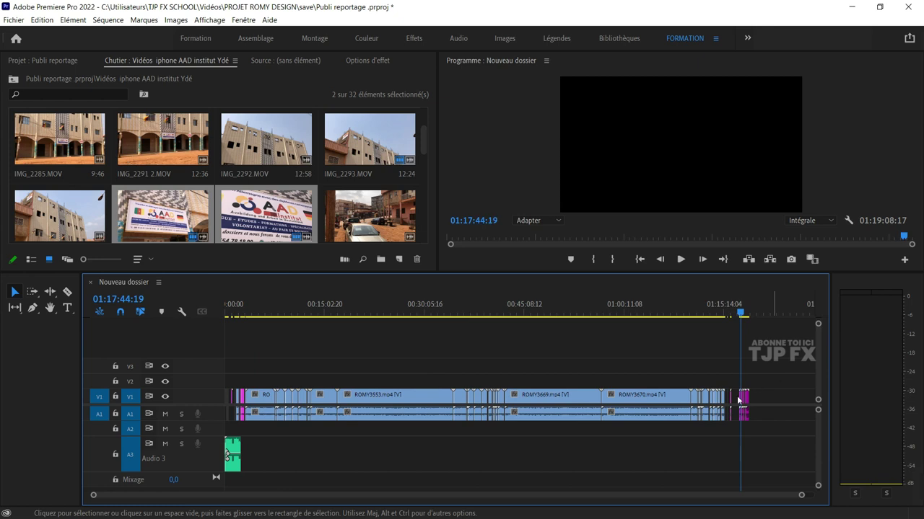
key("space")
scroll(751, 401, "up", 2)
scroll(781, 404, "up", 2)
scroll(783, 405, "up", 2)
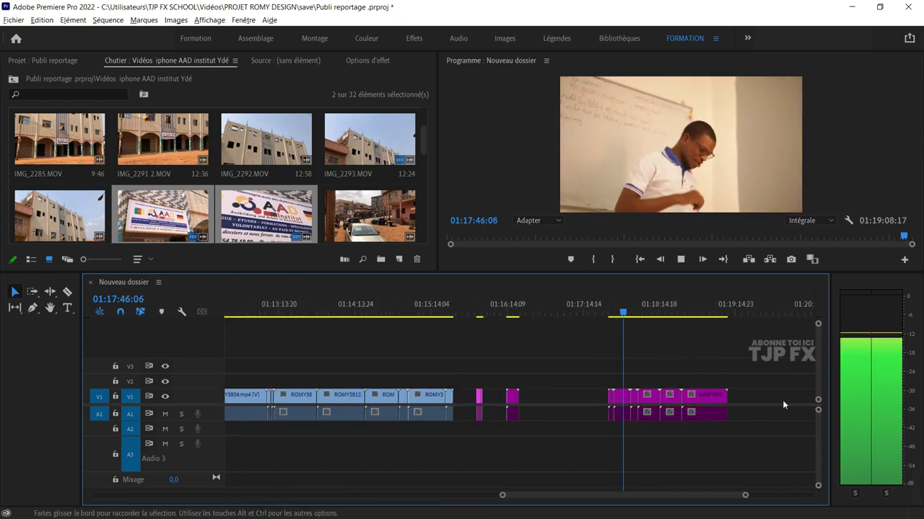
scroll(782, 400, "up", 2)
key("space")
left_click(482, 314)
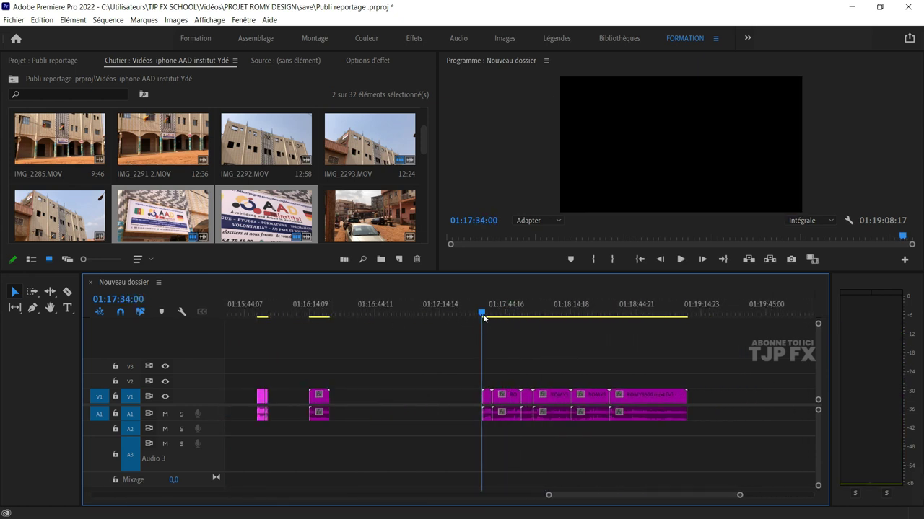
left_click_drag(483, 314, 527, 336)
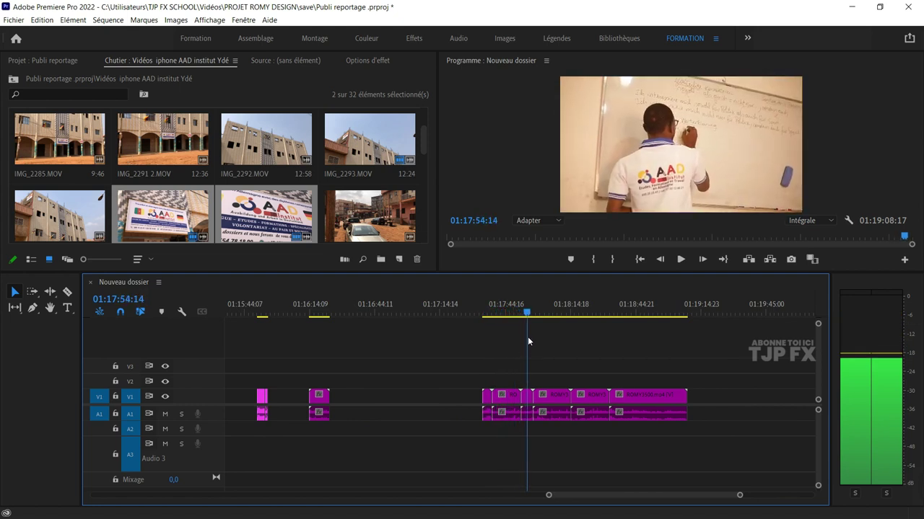
key("space")
key("equal")
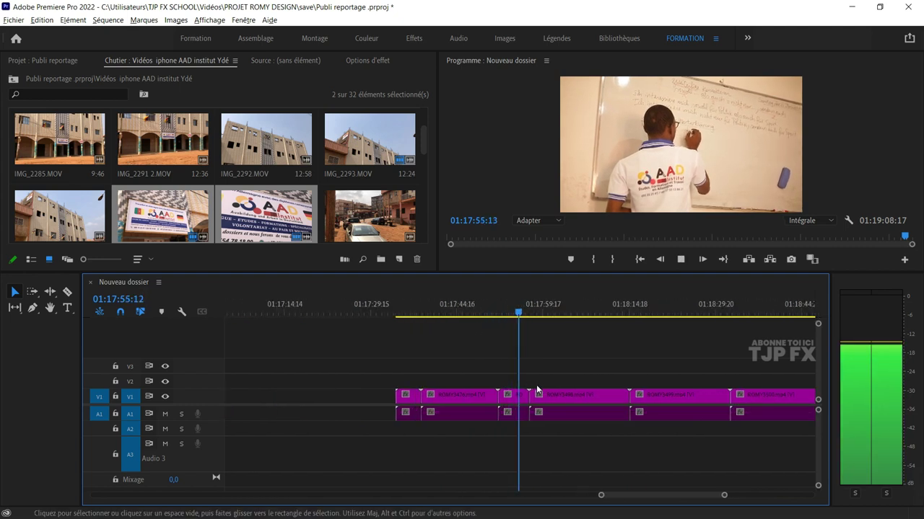
key("minus")
key("space")
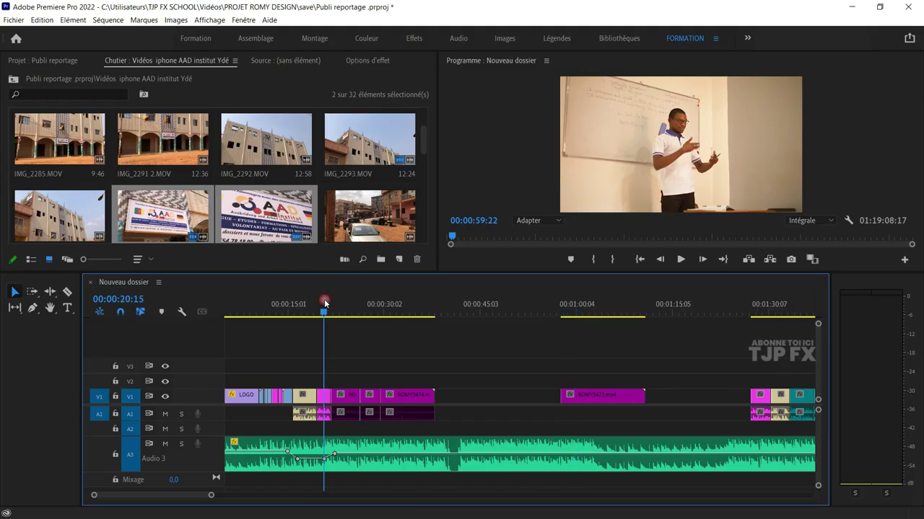
- Exit full-screen and play the sequence from 00:00:21:05 to 00:00:30:06
left_click(323, 298)
key("space")
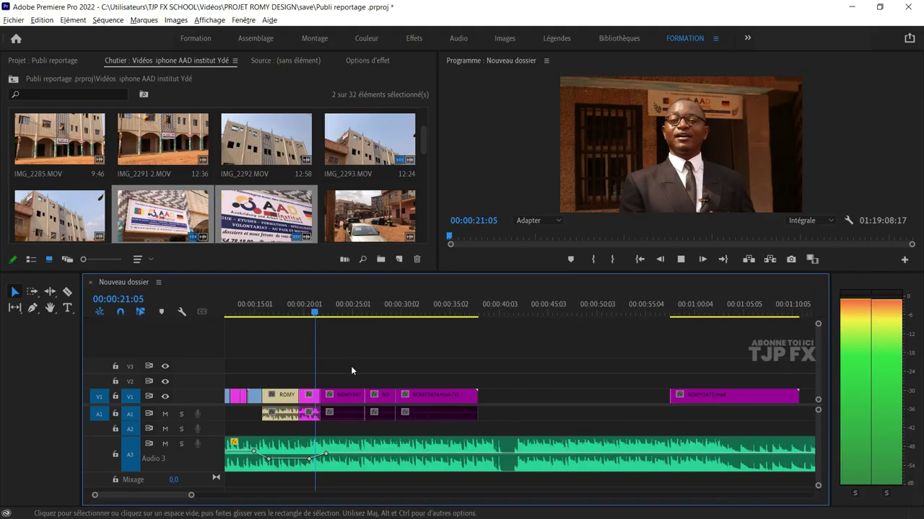
scroll(388, 369, "up", 2)
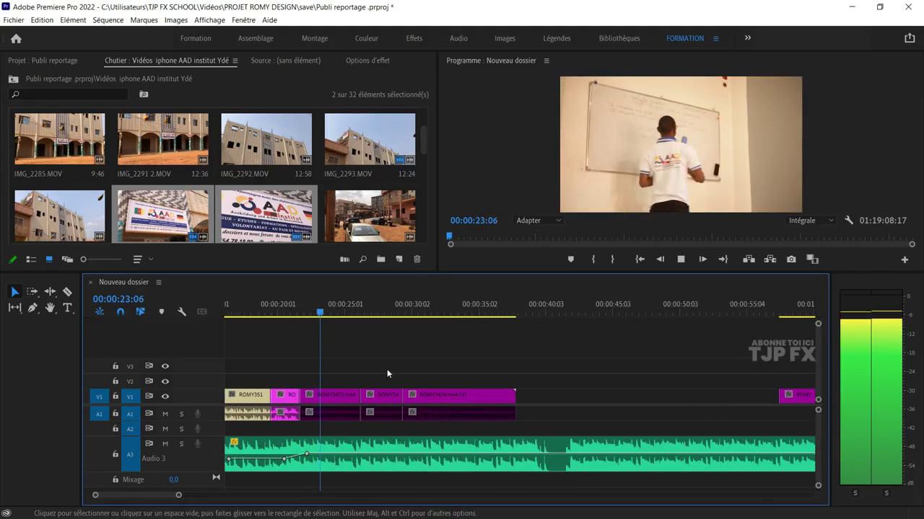
scroll(366, 368, "up", 1)
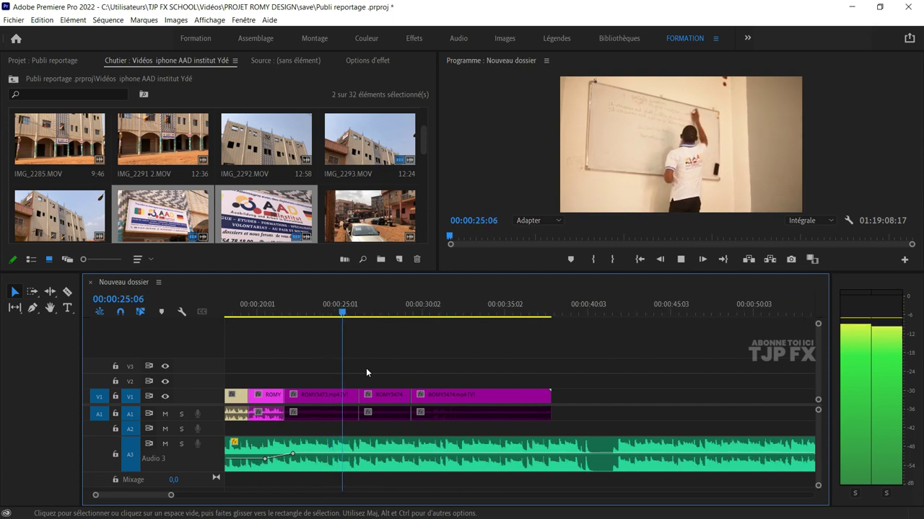
scroll(366, 368, "down", 2)
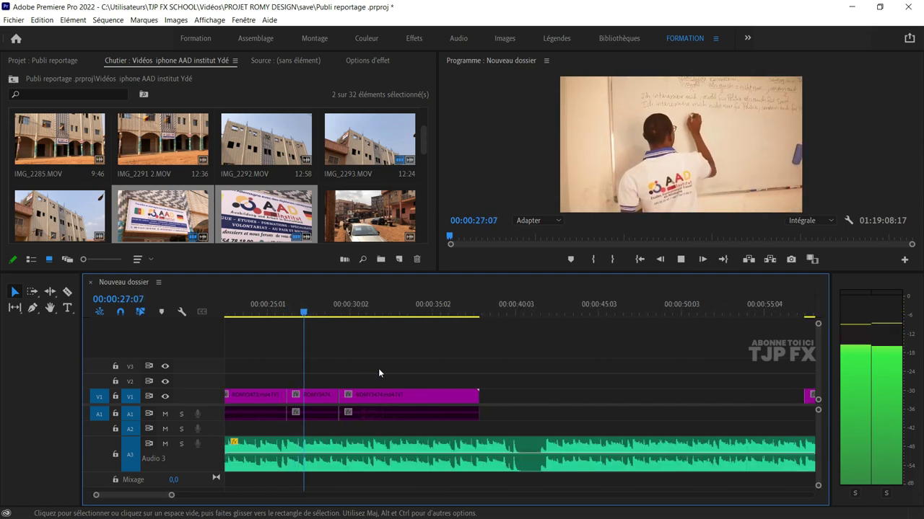
scroll(378, 373, "up", 2)
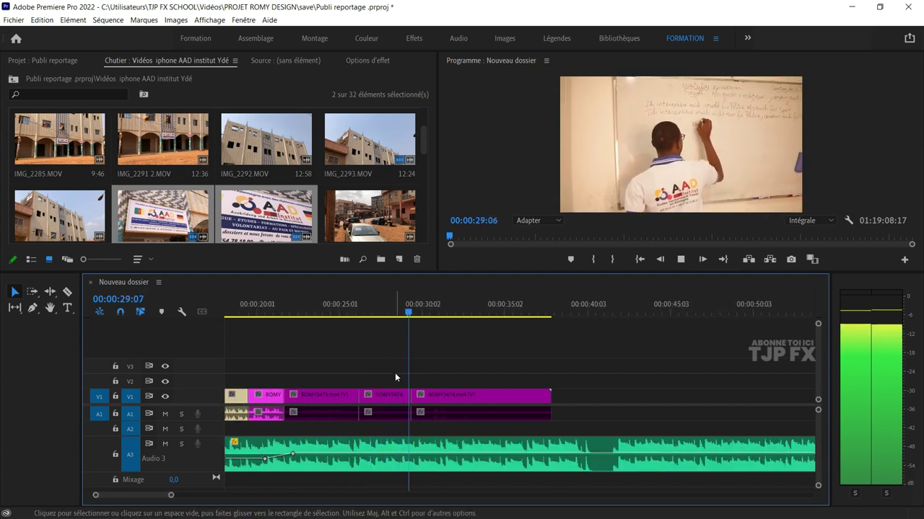
scroll(459, 385, "down", 1)
key("space")
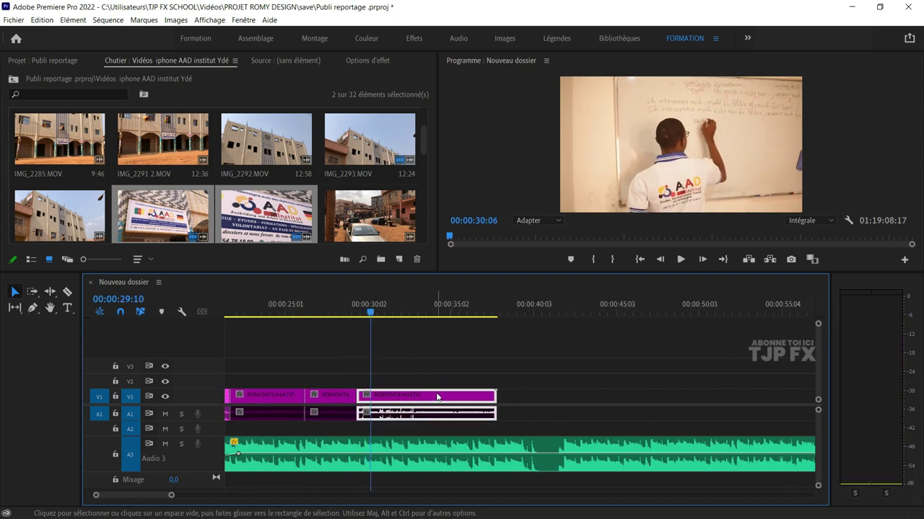
- Extend the classroom clip's end to 00:01:09:24 and replay from 00:00:22:22 to check it
left_click_drag(496, 396, 535, 418)
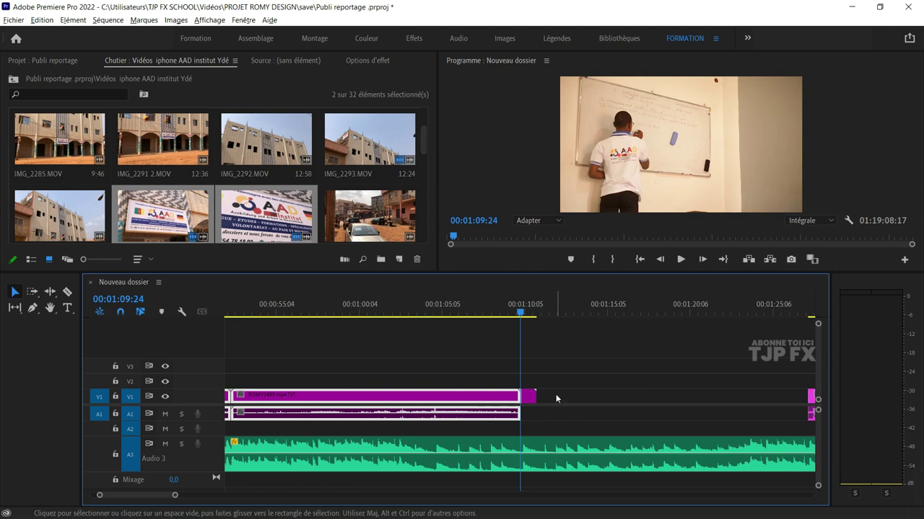
key("minus")
key("minus")
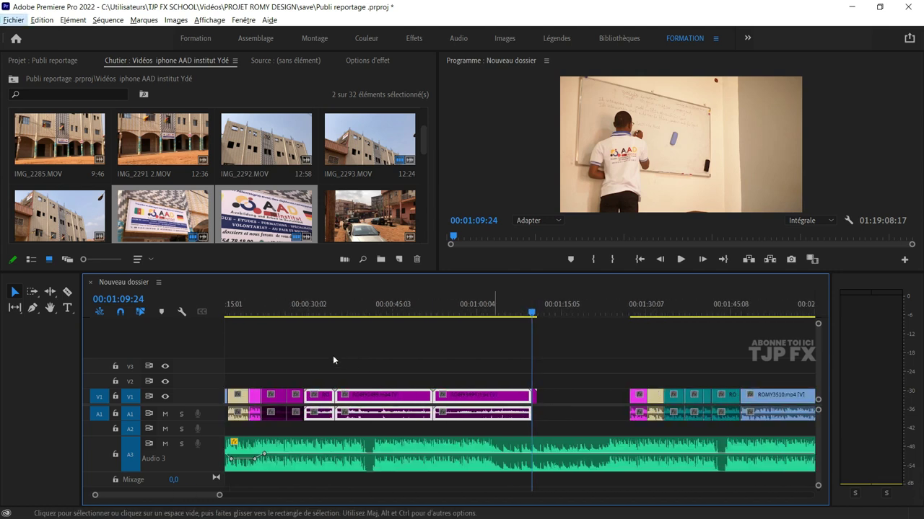
left_click(275, 322)
left_click(267, 309)
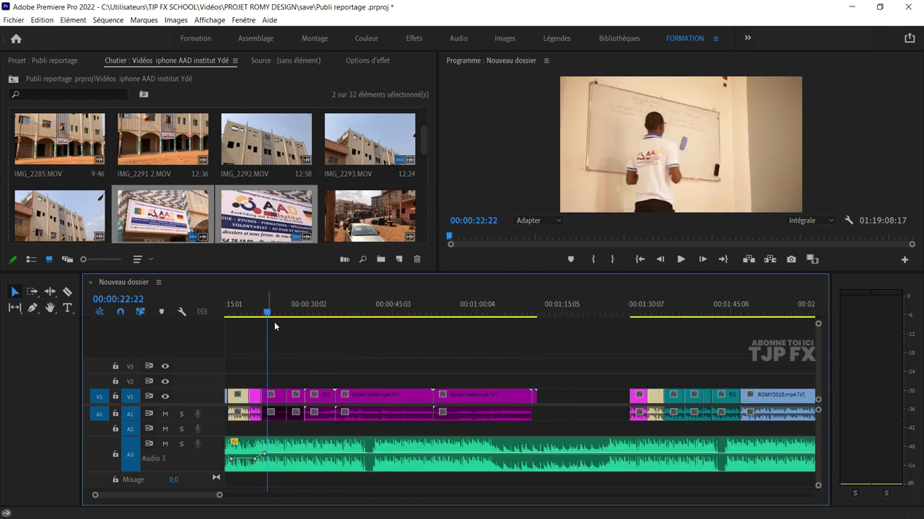
key("space")
key("equal")
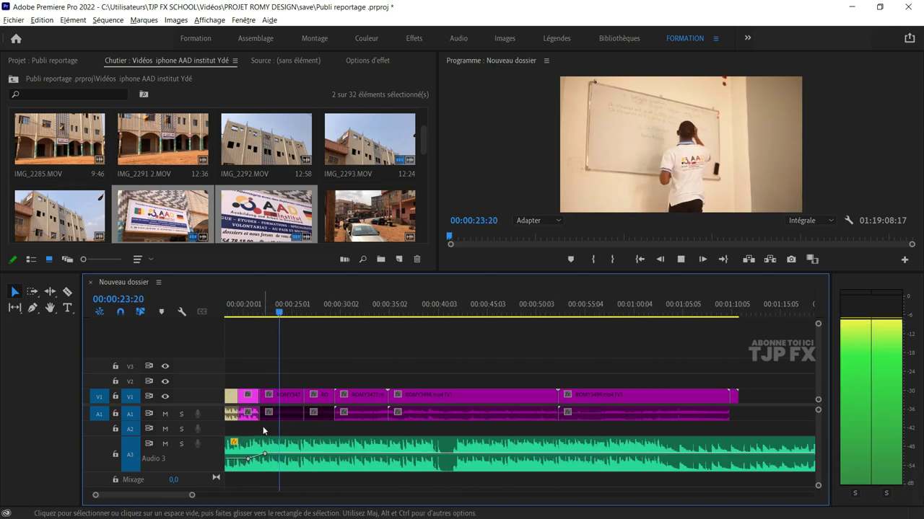
key("equal")
key("equal")
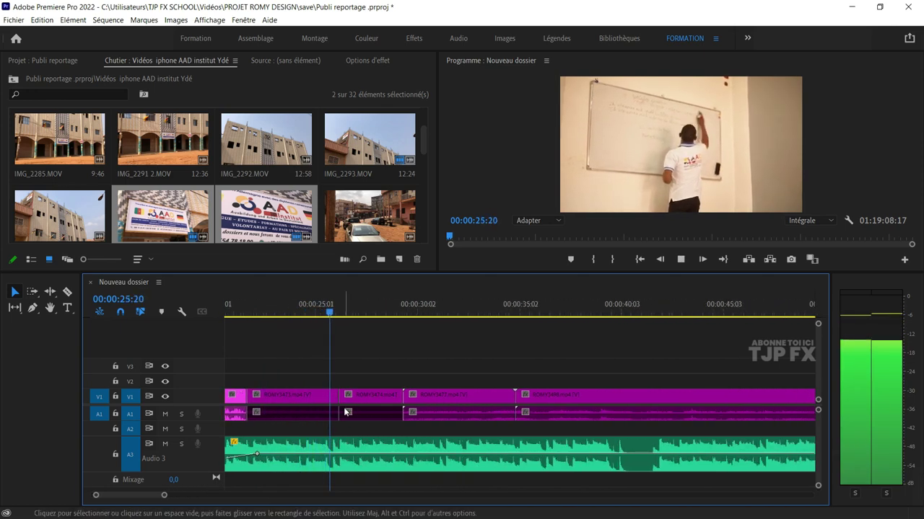
key("space")
left_click_drag(422, 314, 396, 320)
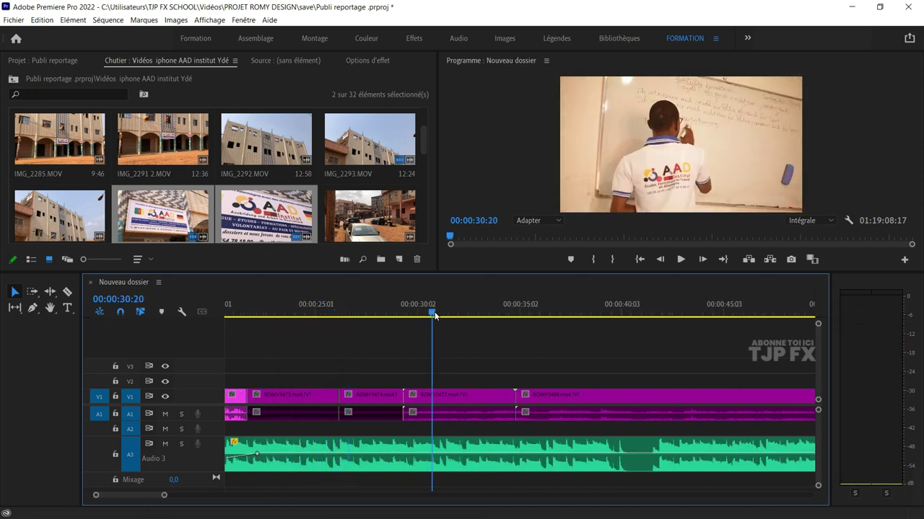
- Delete the ROMY3474 clip and close the gap it leaves on V1
left_click(383, 402)
key("Delete")
left_click(386, 399)
key("Delete")
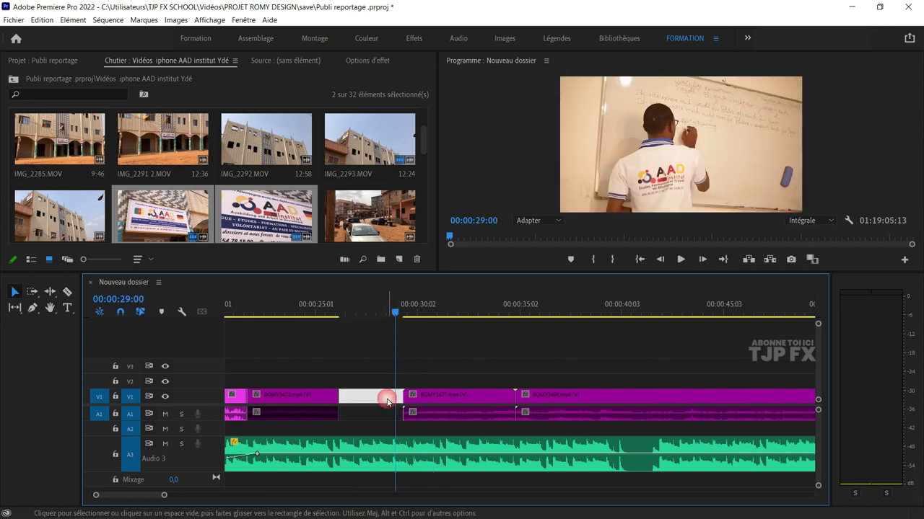
- At 00:00:27:20, rotate the ROMY3477 classroom picture slightly clockwise in the Program monitor
left_click(367, 311)
left_click_drag(368, 310, 370, 311)
left_click(588, 171)
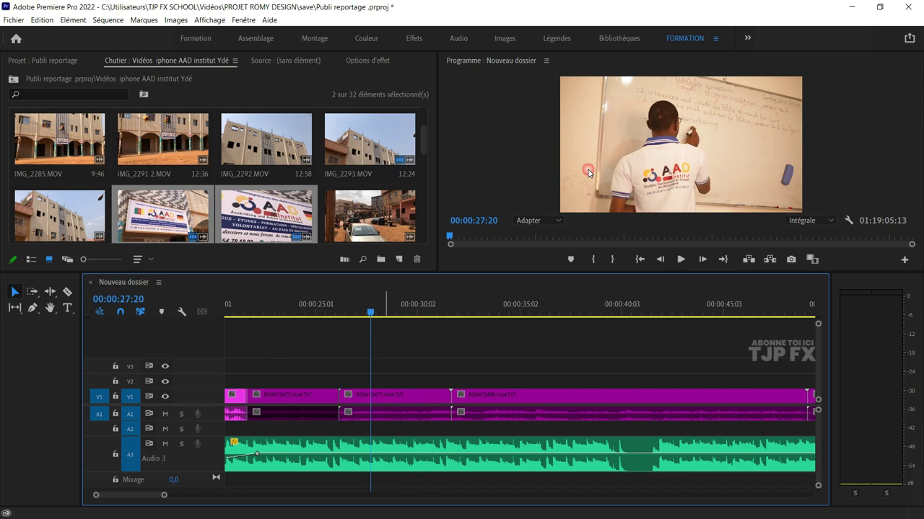
left_click(788, 93)
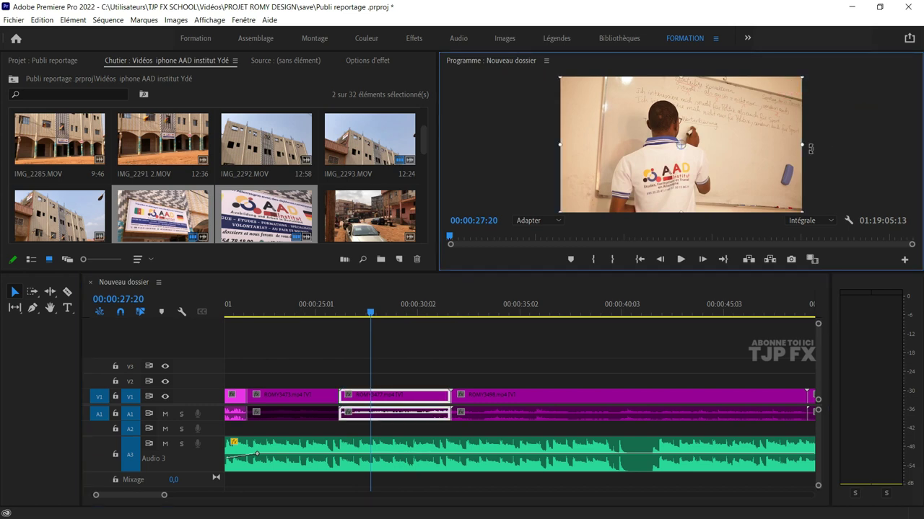
mouse_move(809, 147)
left_mouse_down()
mouse_move(816, 141)
mouse_move(803, 154)
mouse_move(834, 150)
left_mouse_up()
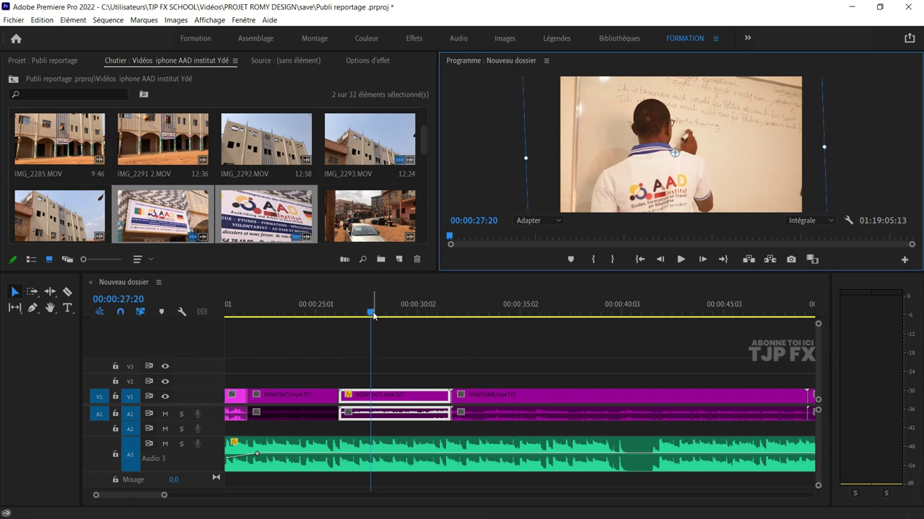
- Split the classroom clip, ripple-delete the short piece, and review the cut from 00:00:23
key("ctrl+k")
left_click(353, 405)
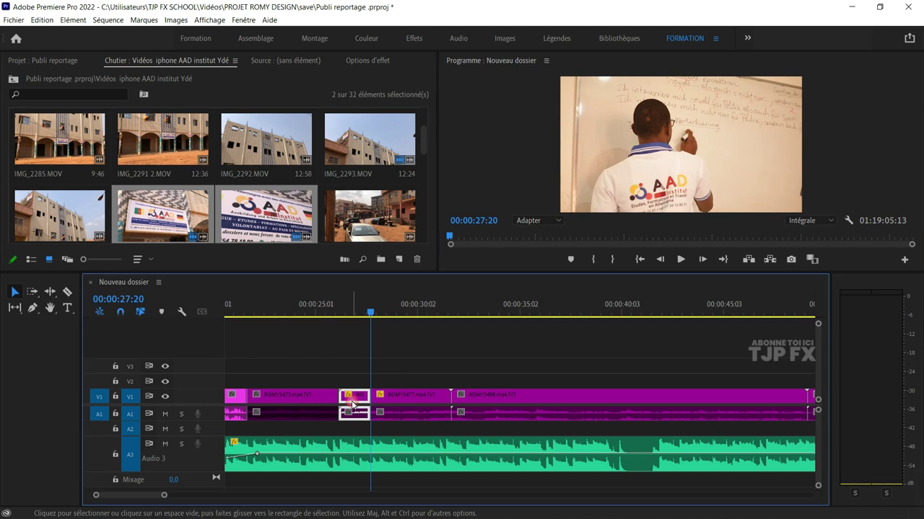
key("shift+Delete")
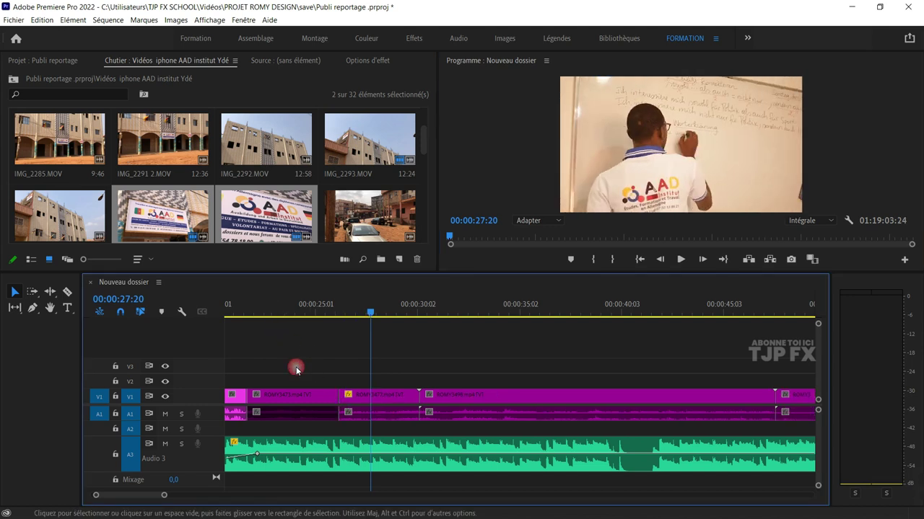
left_click(274, 308)
key("space")
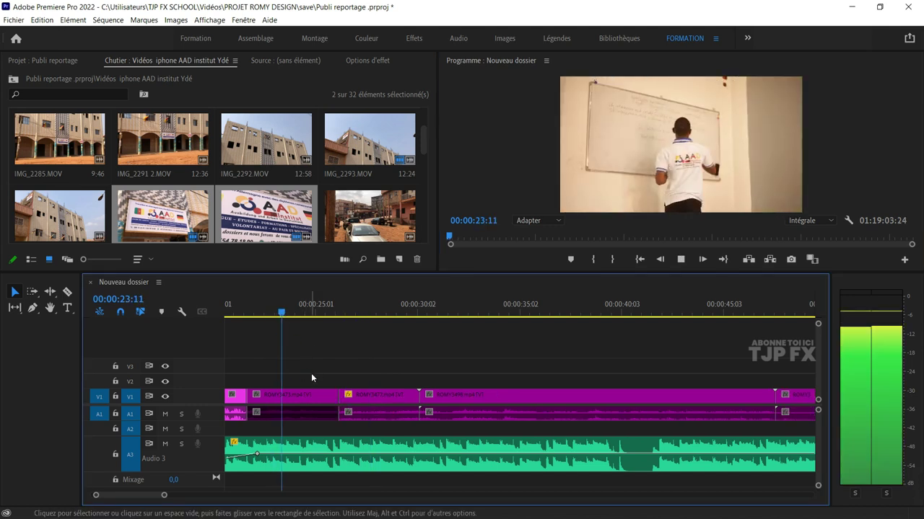
key("space")
- Split the classroom clip at 00:00:24:05, delete the leftover piece, and remove the gap
left_click(312, 397)
key("ctrl+k")
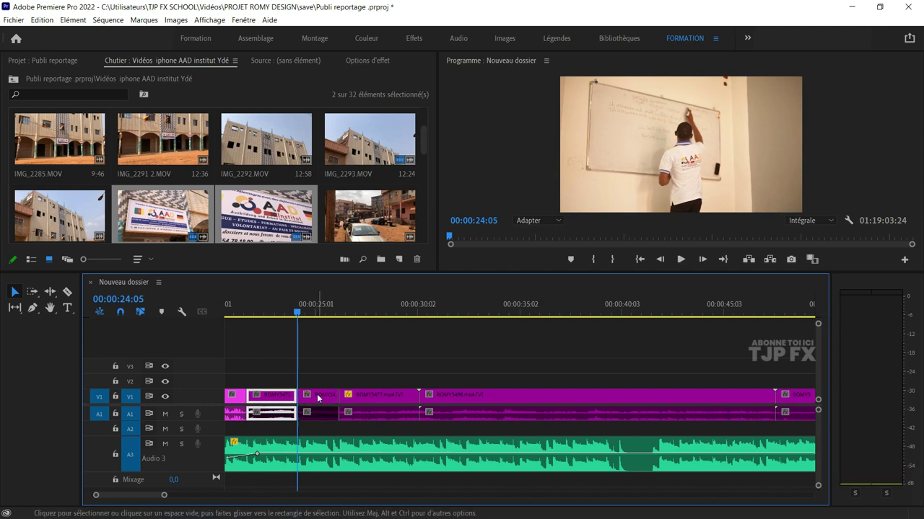
key("Delete")
left_click(319, 396)
key("Delete")
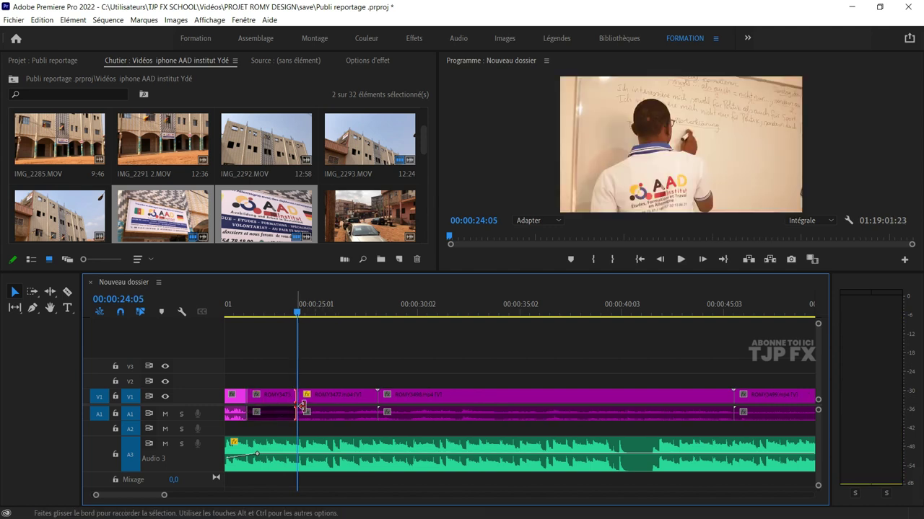
- Add a cross-dissolve at the join, stretch it to 00:00:01:24, and split at 00:00:26:08
key("ctrl+d")
key("space")
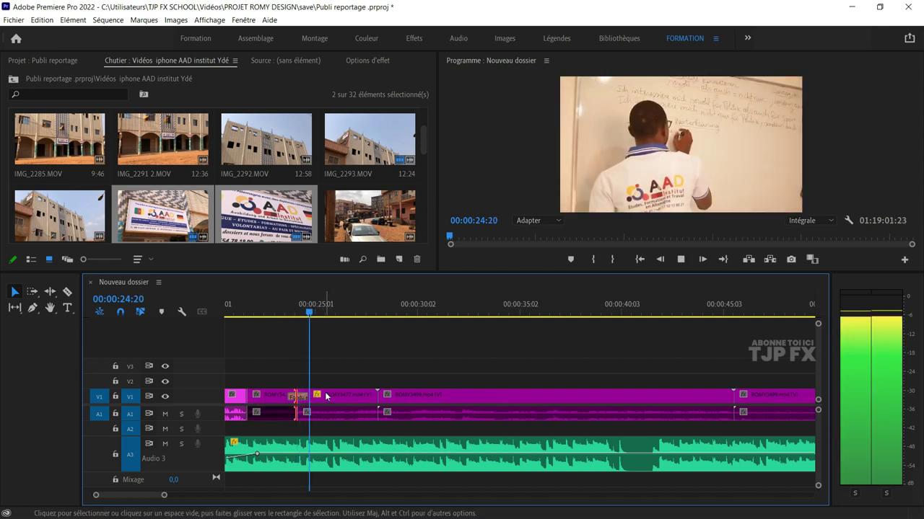
key("space")
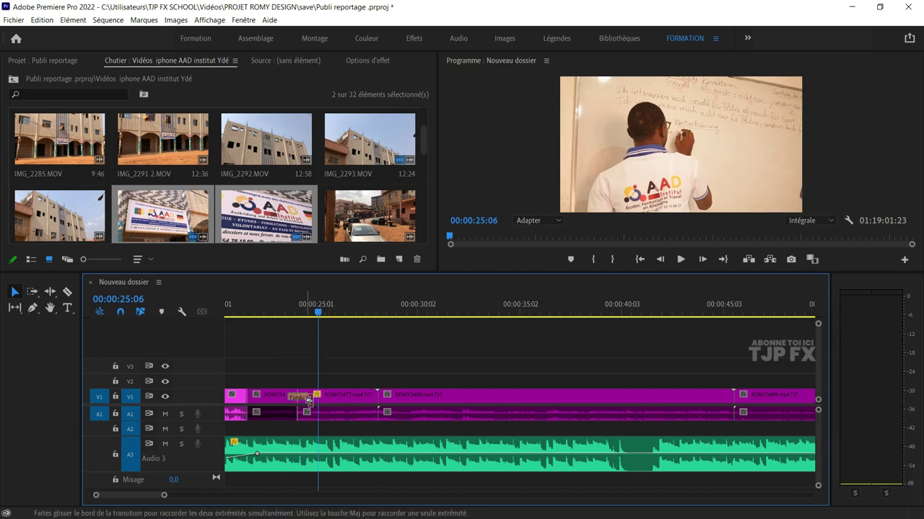
left_click_drag(308, 397, 318, 401)
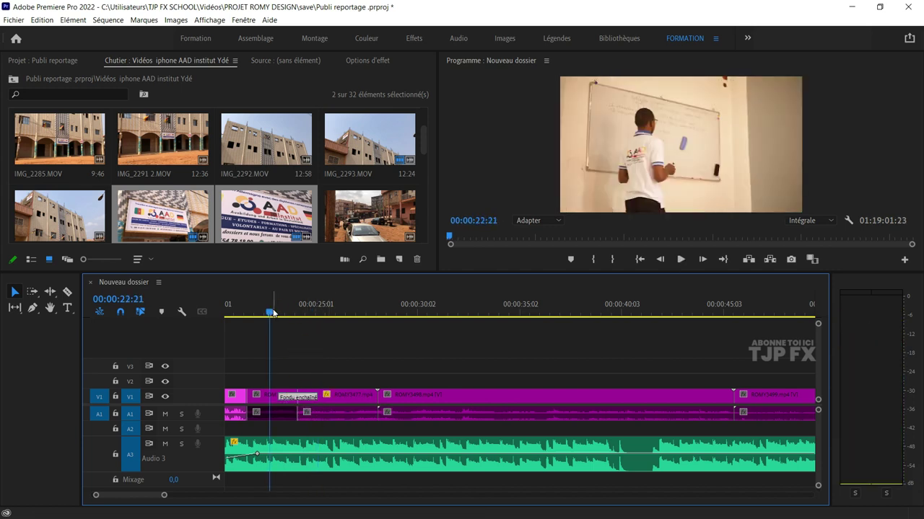
key("space")
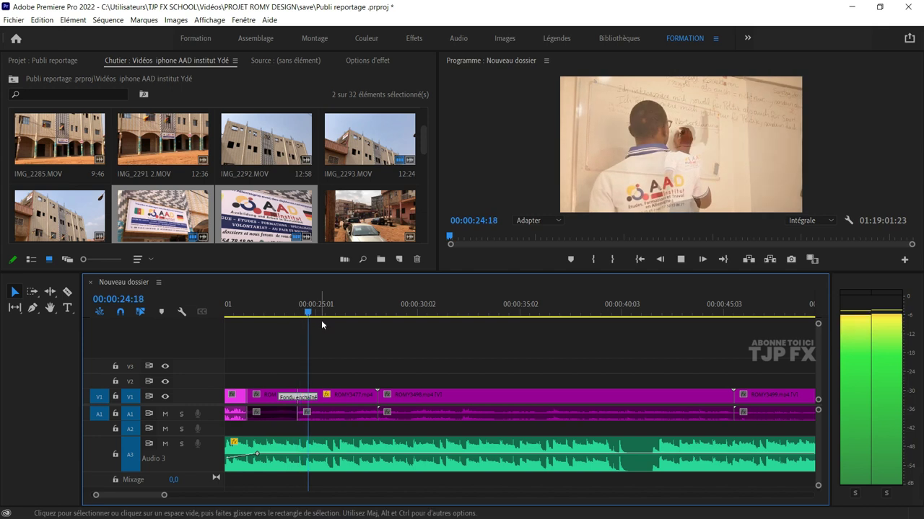
key("space")
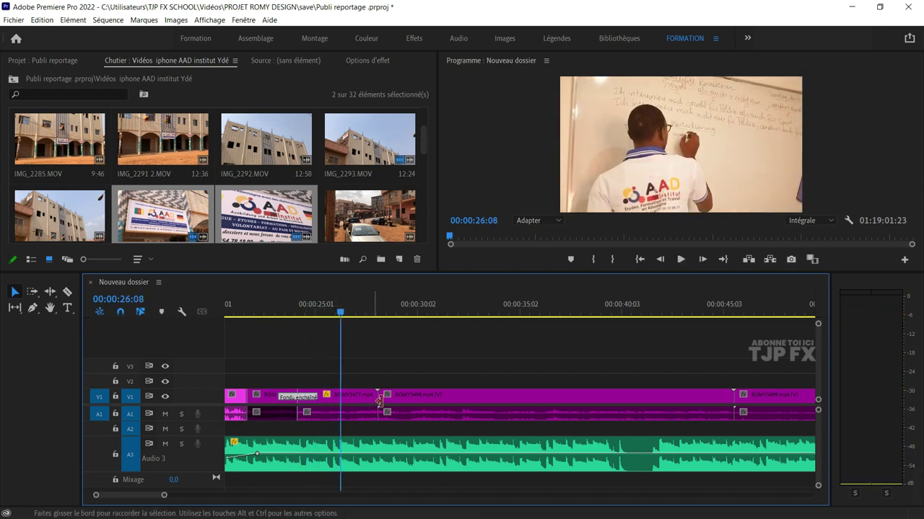
key("ctrl+k")
- Remove the cut-off segment, cut the interview clip near 32 seconds, and ripple-delete its left part
key("Delete")
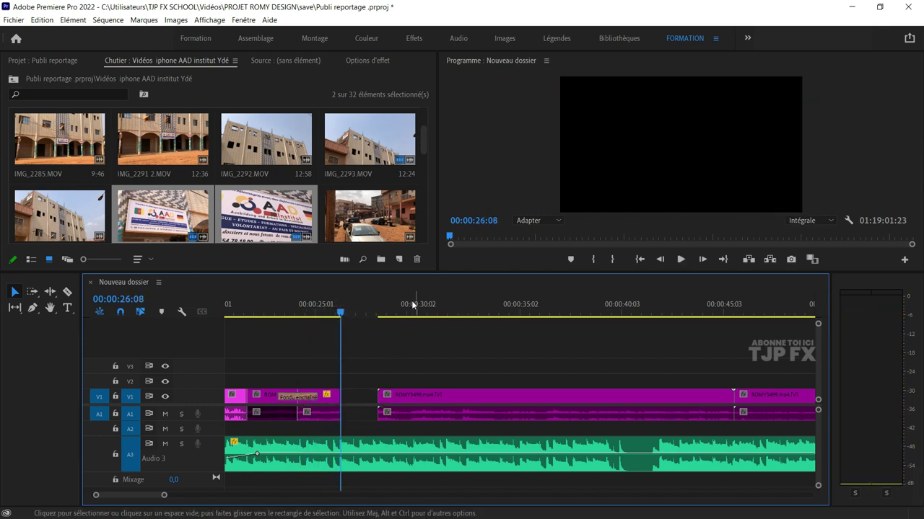
mouse_move(406, 306)
left_mouse_down()
mouse_move(470, 313)
mouse_move(459, 313)
left_mouse_up()
left_click(444, 401)
key("ctrl+k")
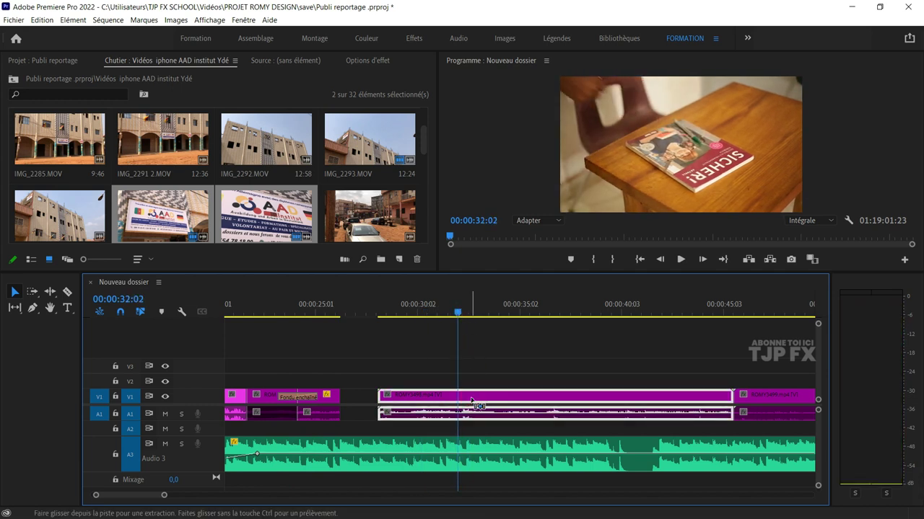
left_click(445, 401)
key("Delete")
left_click(444, 402)
key("Delete")
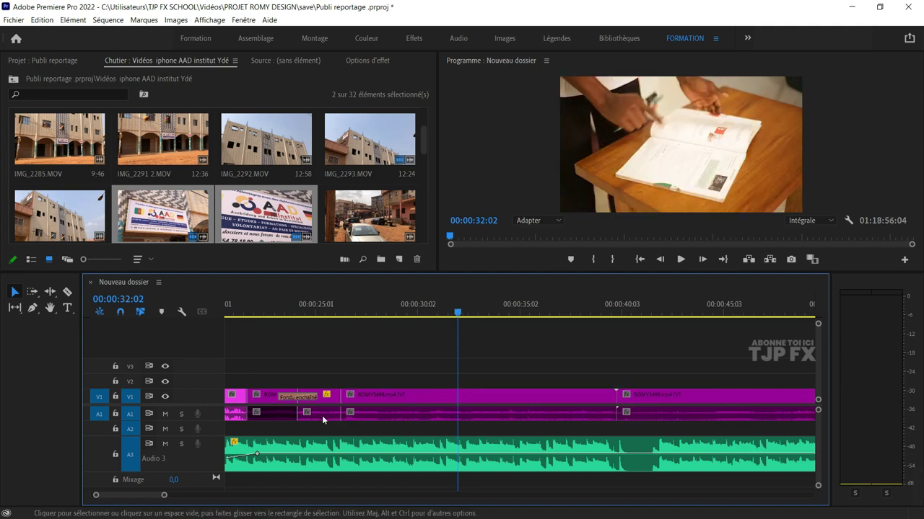
- Add a slightly widened cross-dissolve at the new join and save the project
key("ctrl+d")
left_click_drag(351, 403, 346, 401)
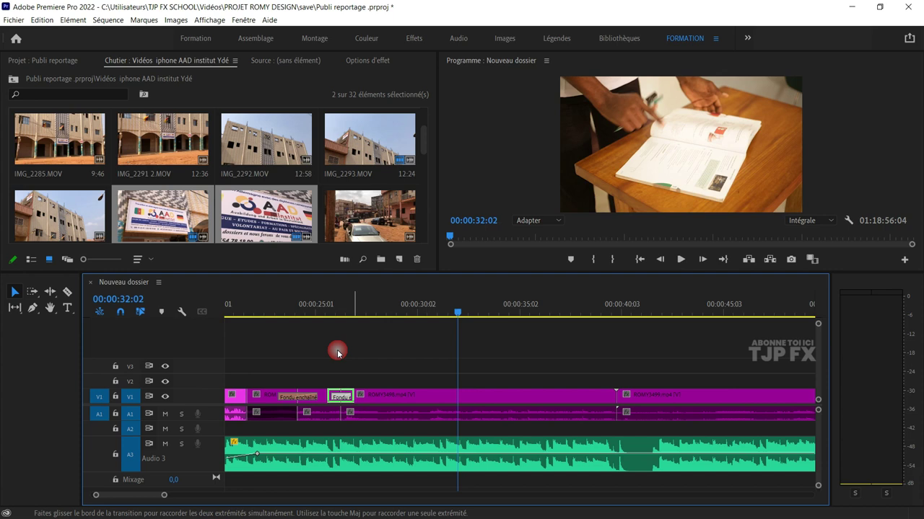
left_click(282, 307)
key("ctrl+s")
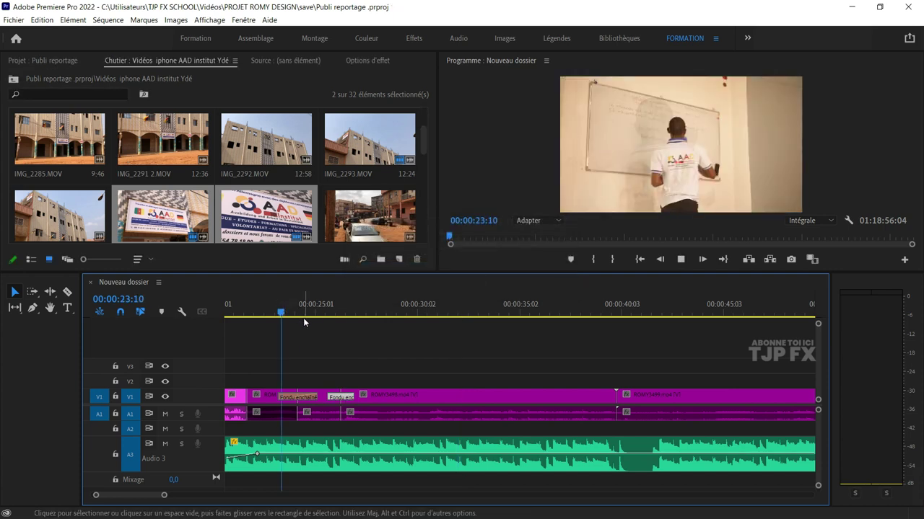
key("space")
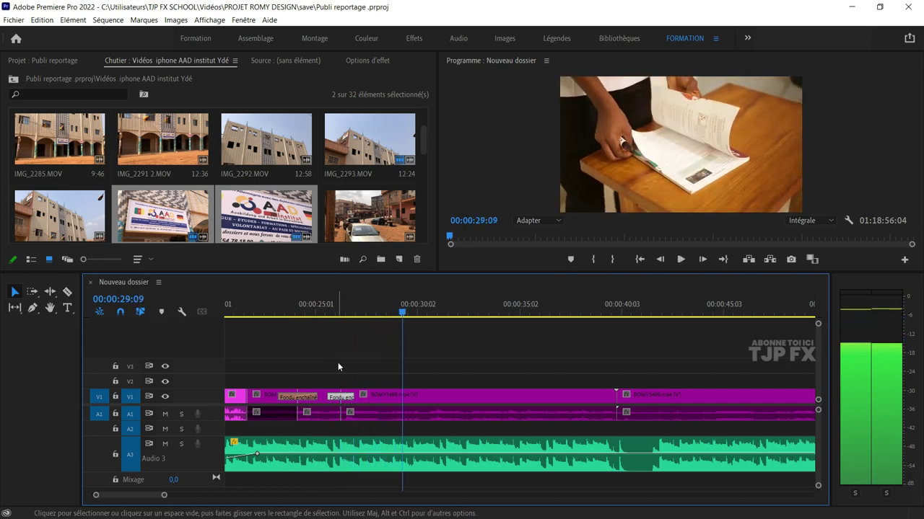
key("space")
left_click_drag(398, 311, 319, 340)
key("space")
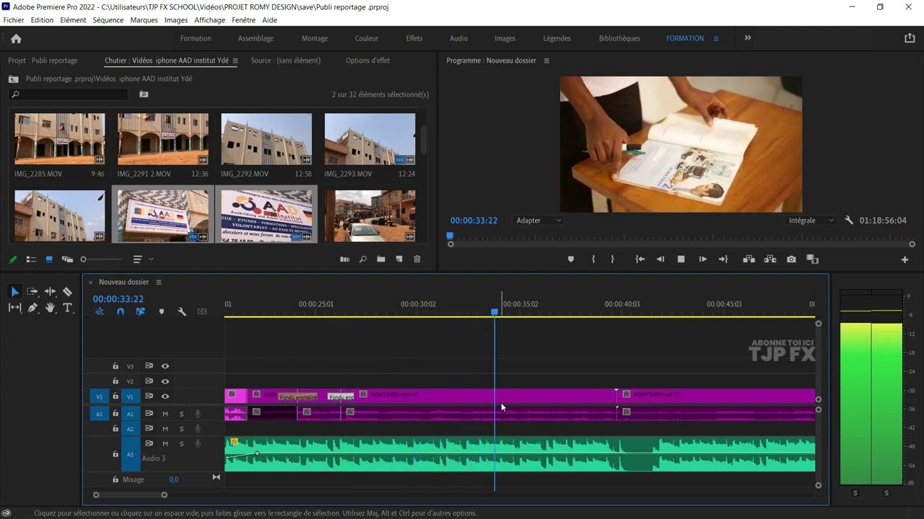
key("space")
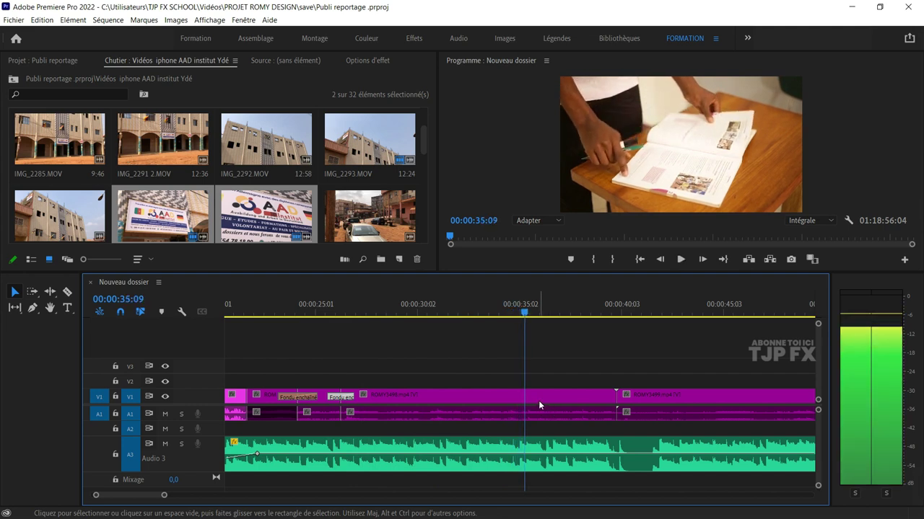
- Split the middle interview clip at 35:09 and select the piece after the cut
left_click(538, 400)
key("ctrl+k")
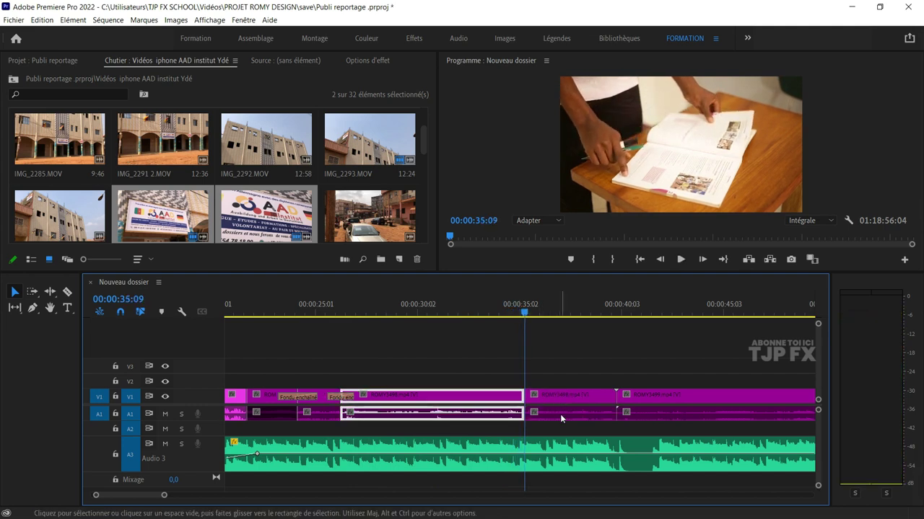
left_click(584, 413)
key("space")
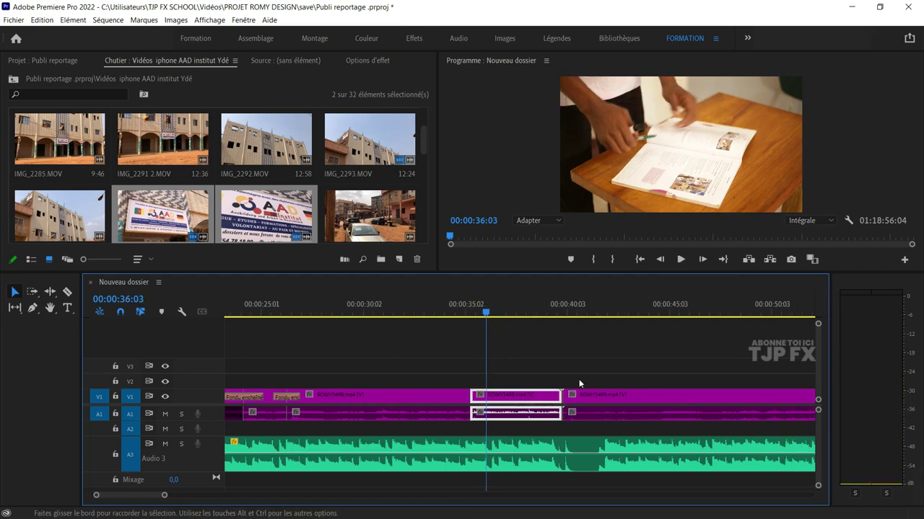
- Review the cut while zooming the timeline, then return to the AAD sign shot near 22:23
key("minus")
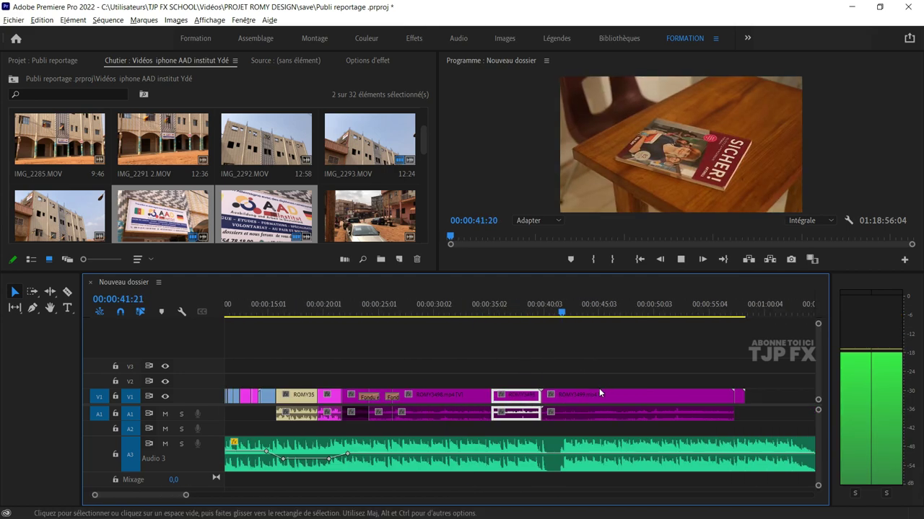
key("minus")
key("equal")
key("equal")
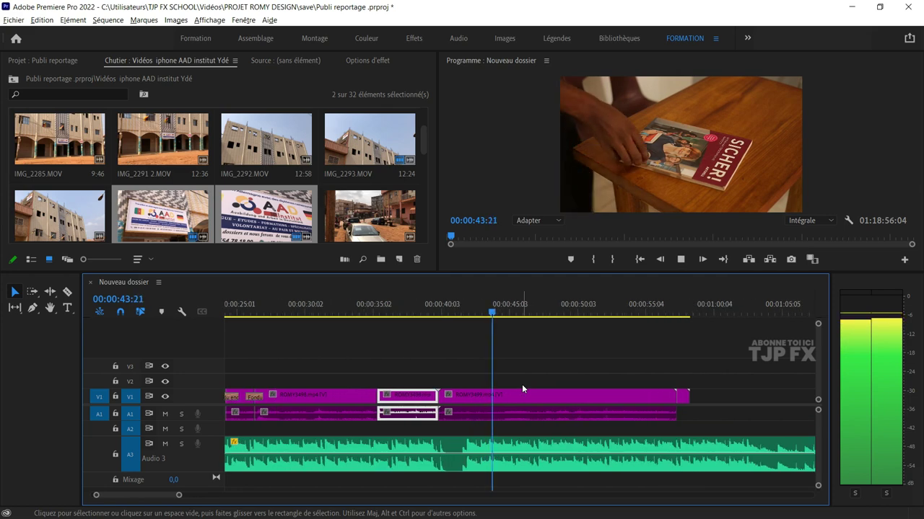
key("equal")
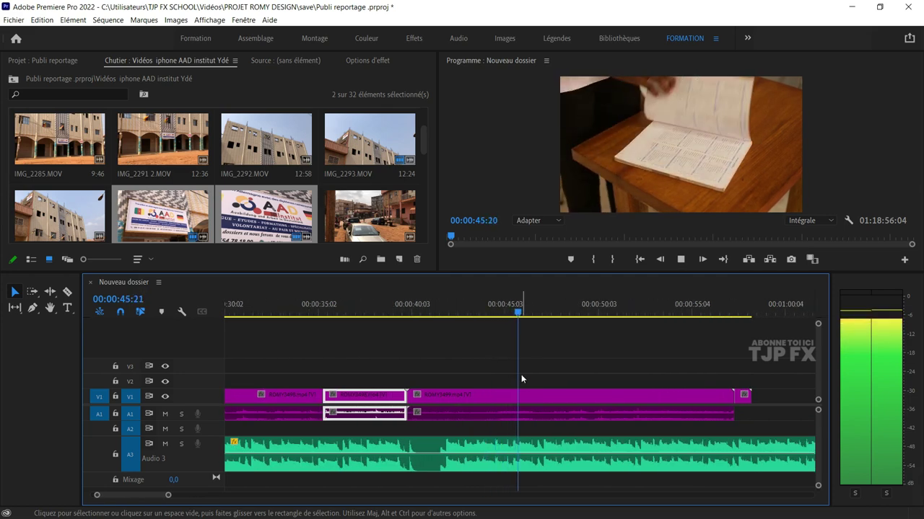
key("minus")
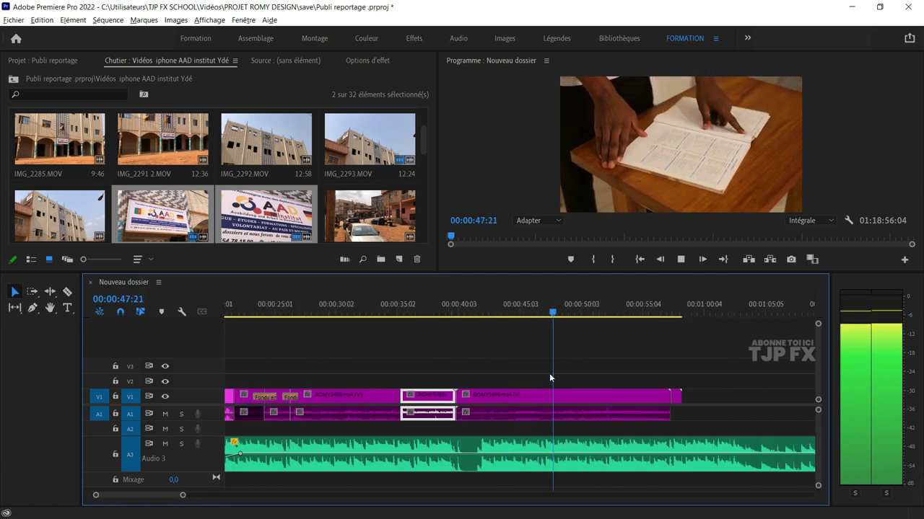
key("minus")
scroll(555, 376, "down", 3)
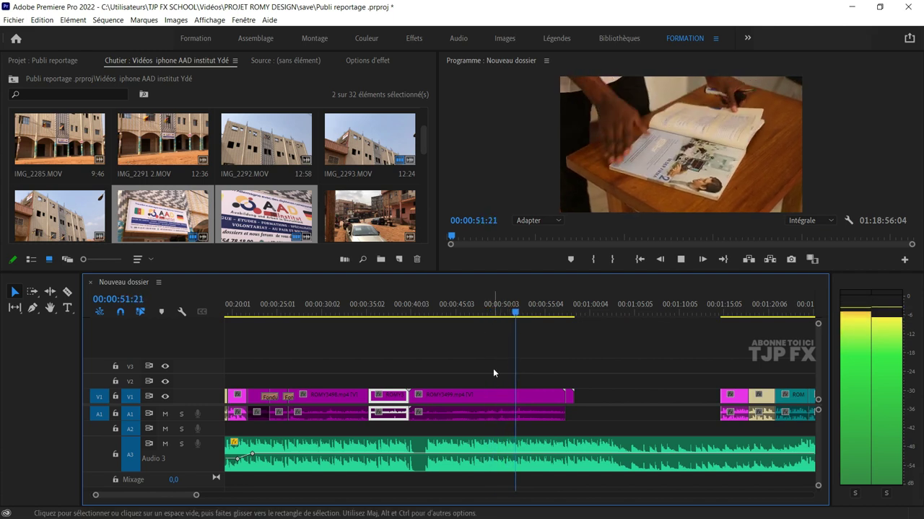
key("space")
left_click_drag(305, 305, 259, 313)
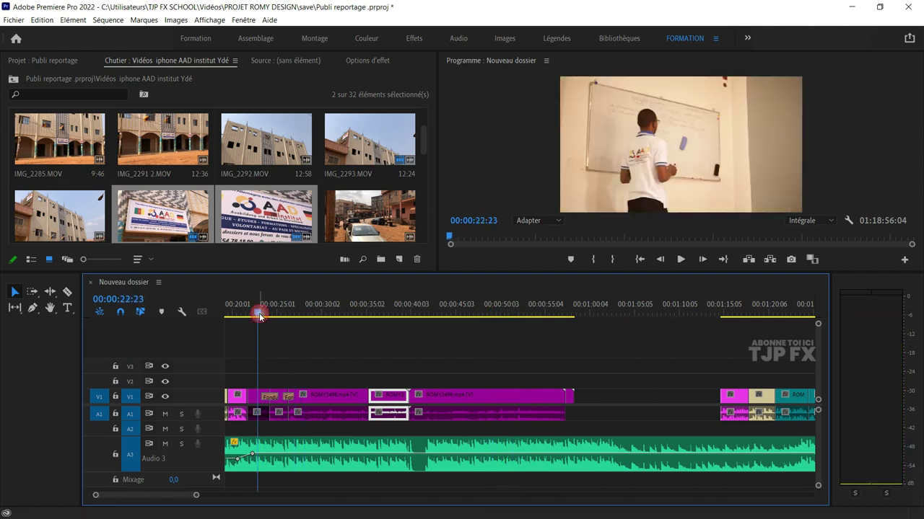
scroll(473, 387, "up", 3)
scroll(474, 392, "up", 5)
left_click(342, 307)
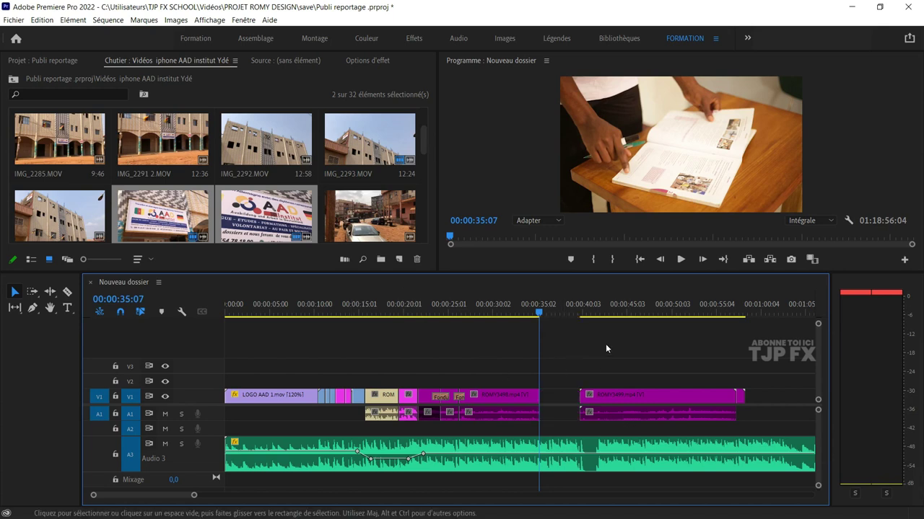
key("minus")
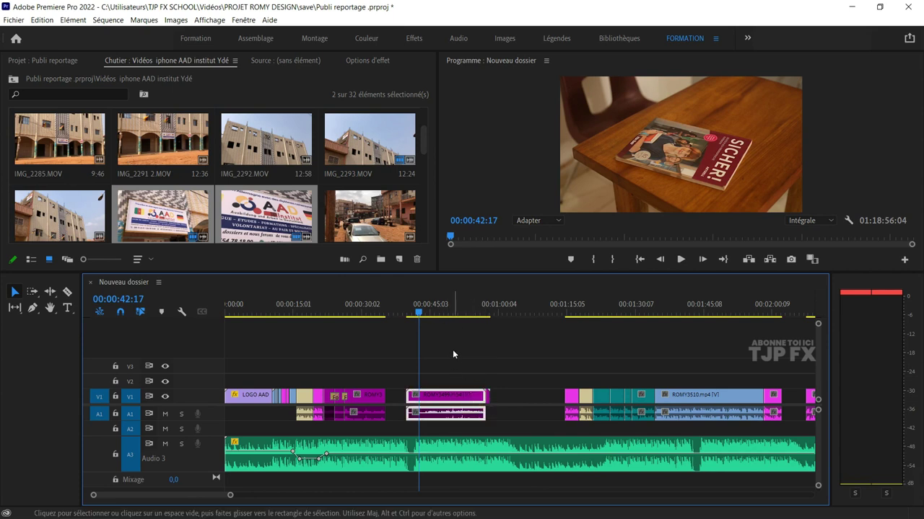
- Delete the lone clip after the gap and play the later interview section zoomed in
left_click_drag(503, 408, 497, 406)
key("Delete")
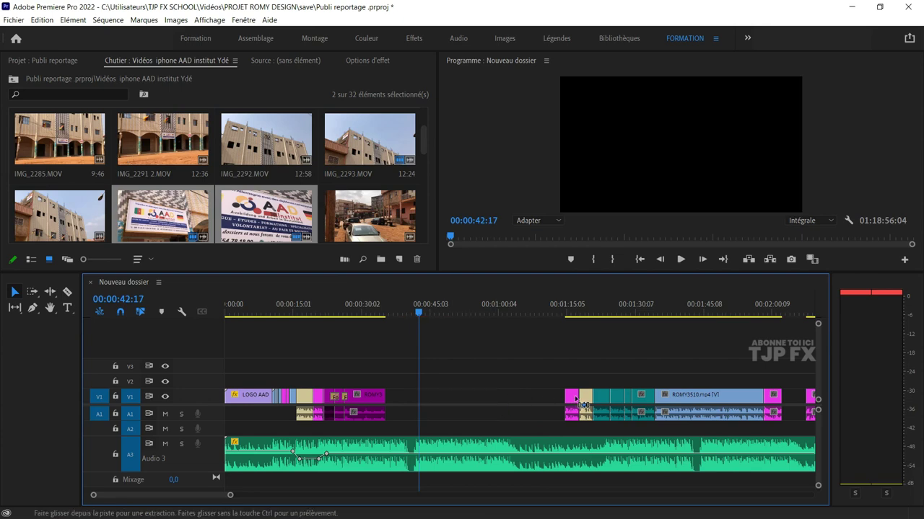
key("space")
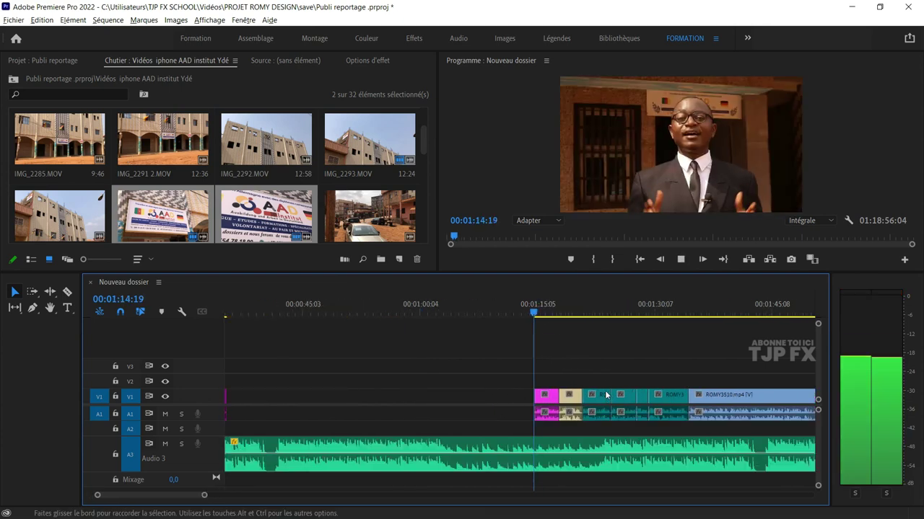
key("equal")
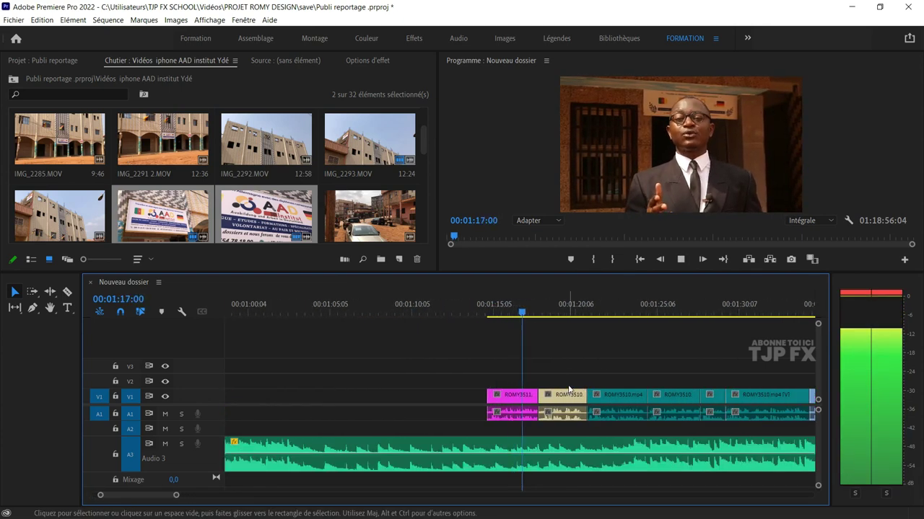
key("equal")
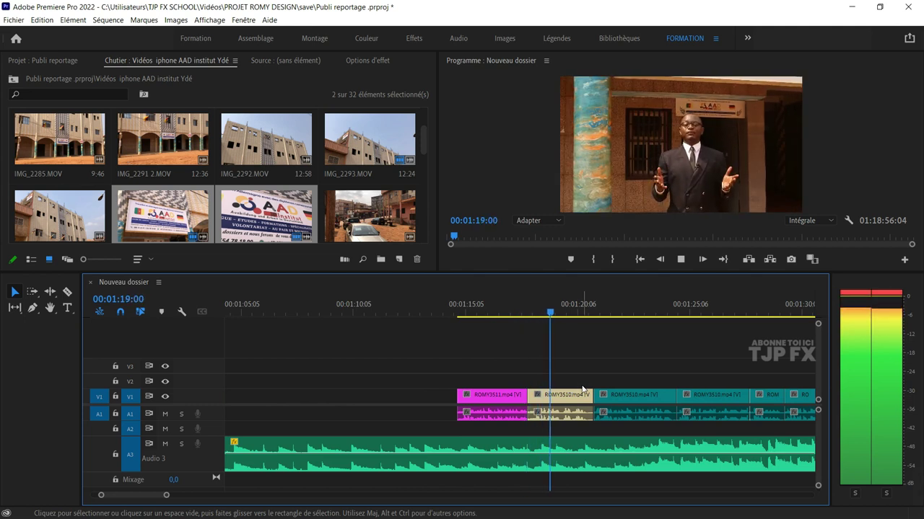
scroll(597, 388, "up", 2)
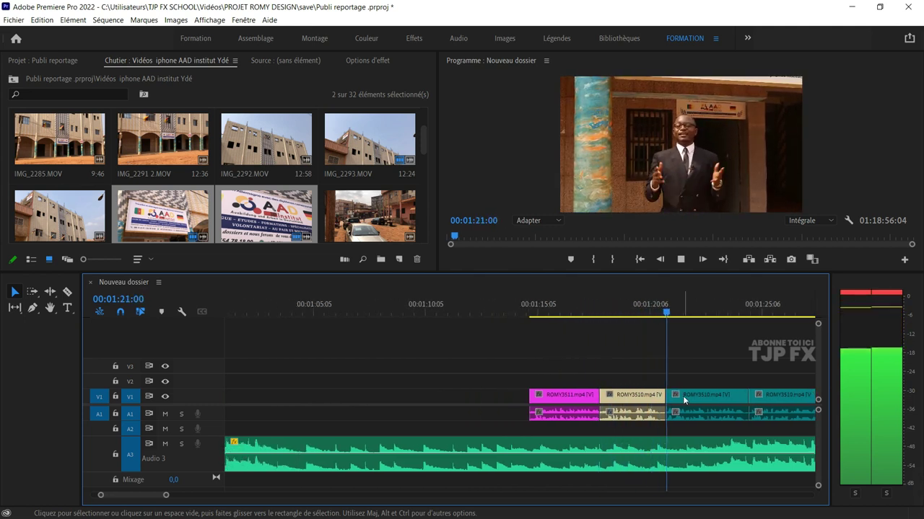
scroll(670, 397, "down", 2)
scroll(668, 397, "down", 2)
key("minus")
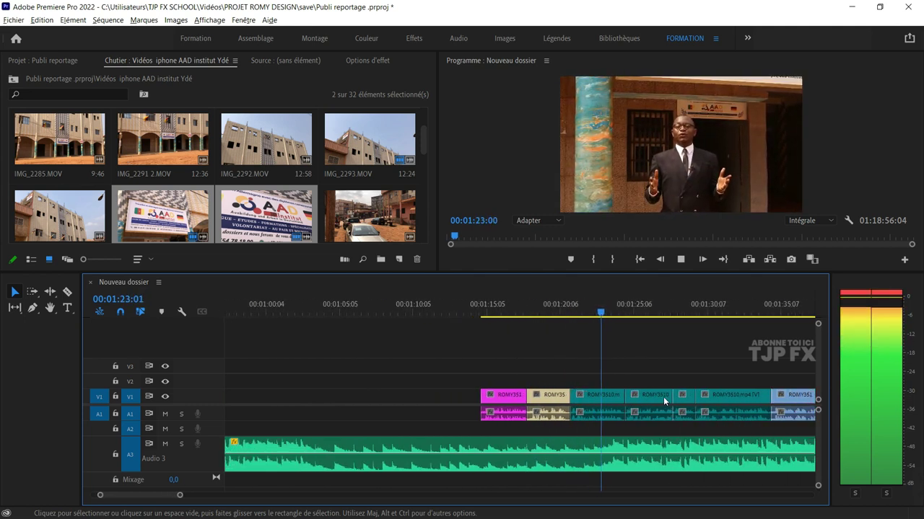
- Replay the interview from about 1:15 to 01:30:06, then from 01:18:14 to 01:22:08
key("alt")
key("Down")
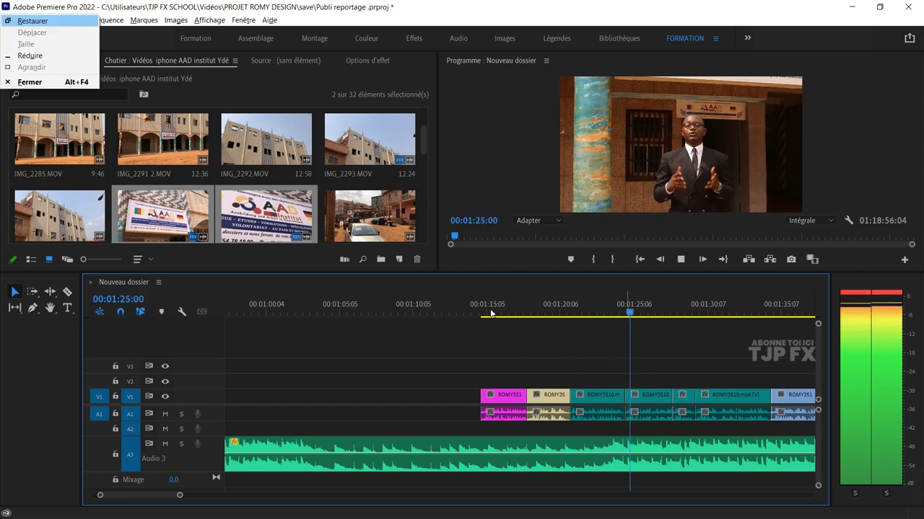
key("Escape")
scroll(603, 375, "up", 1)
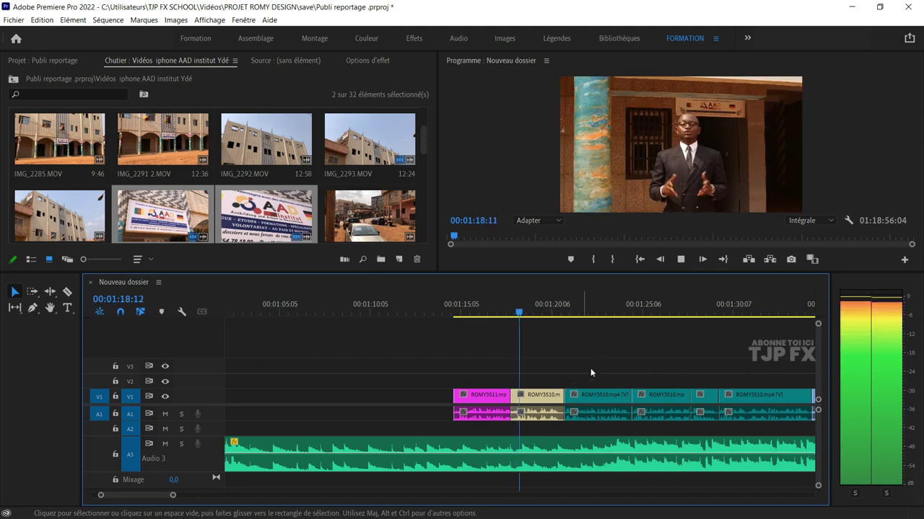
scroll(588, 375, "up", 1)
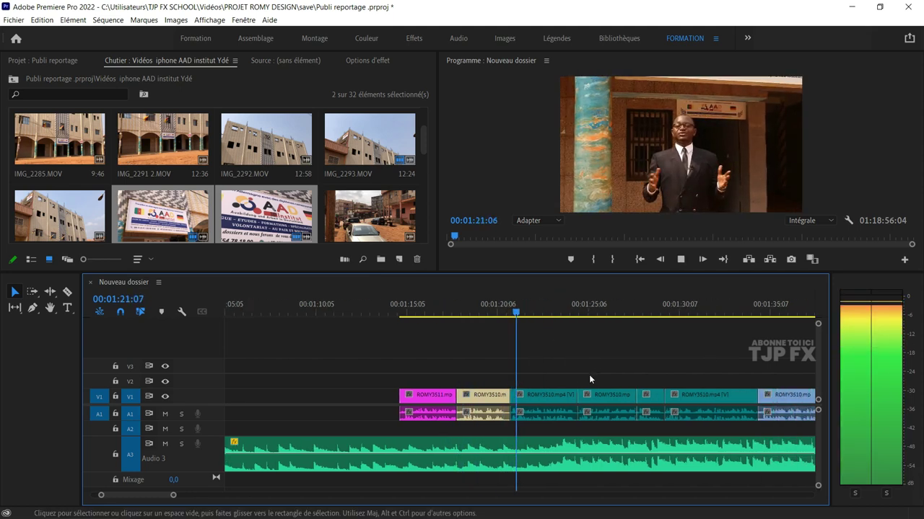
scroll(534, 391, "up", 1)
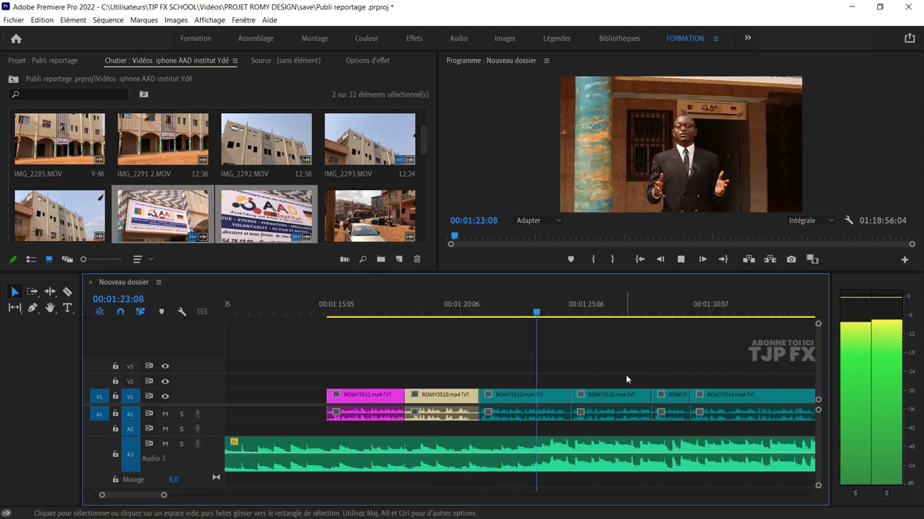
scroll(637, 378, "down", 1)
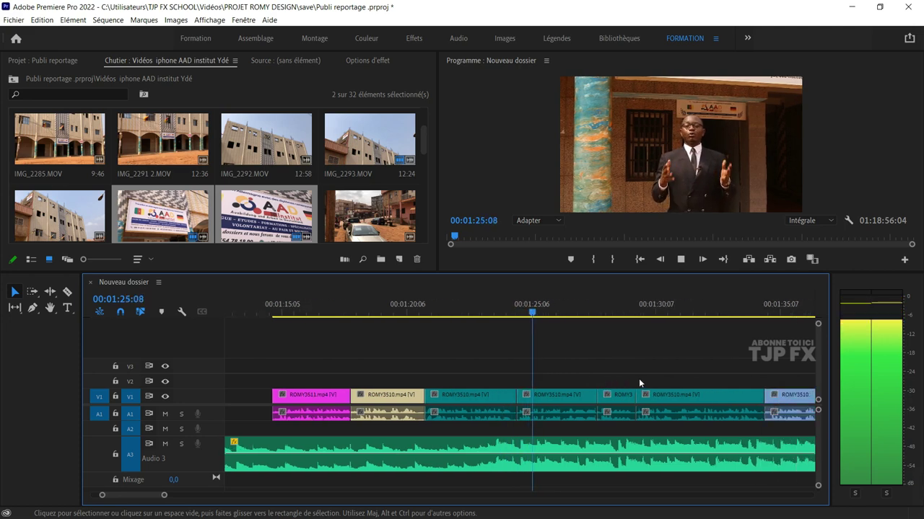
scroll(589, 385, "down", 2)
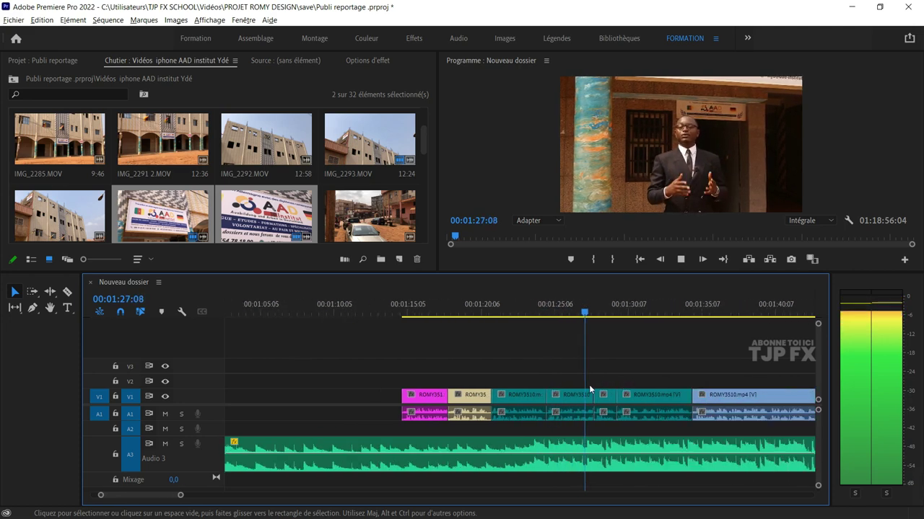
scroll(589, 385, "down", 1)
scroll(589, 385, "down", 3)
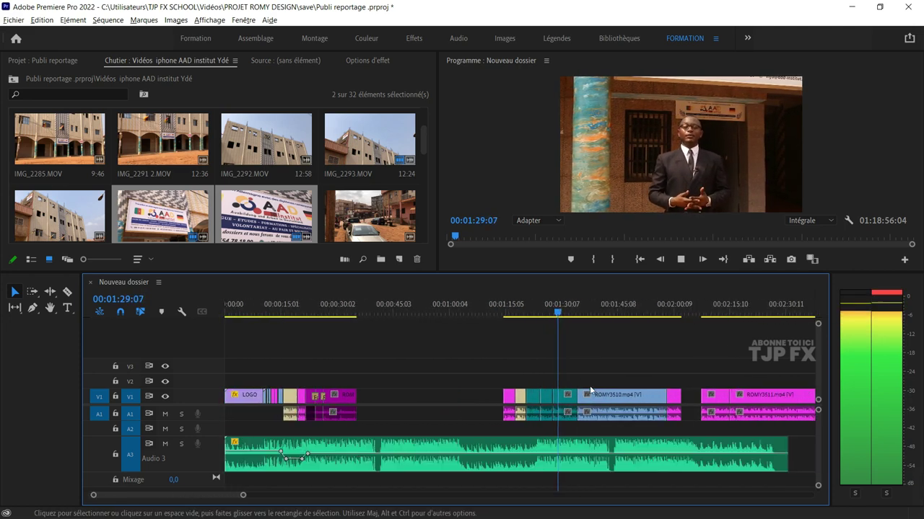
key("space")
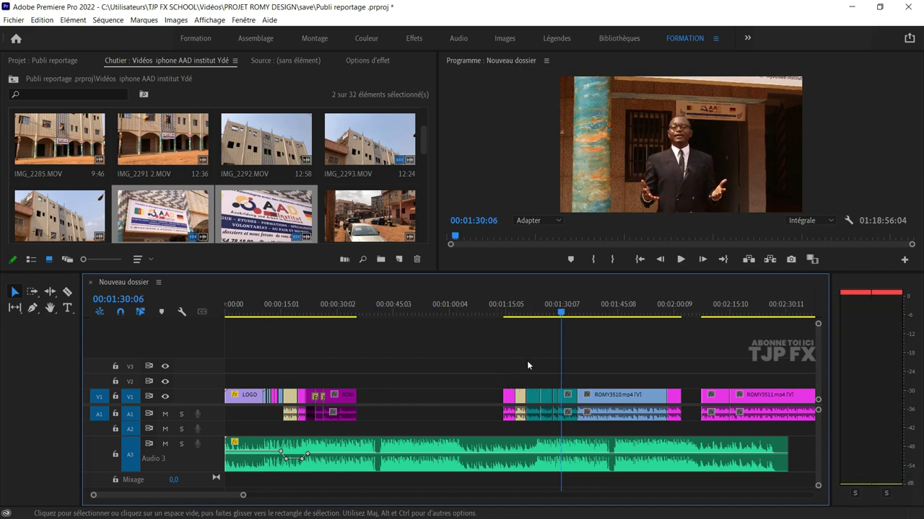
left_click(518, 311)
key("space")
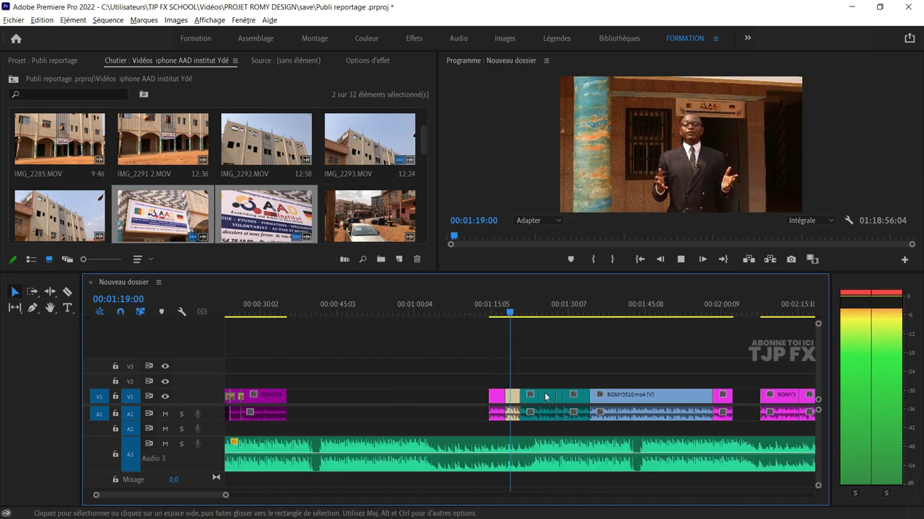
key("equal")
key("equal")
key("equal")
key("equal")
scroll(539, 395, "up", 1)
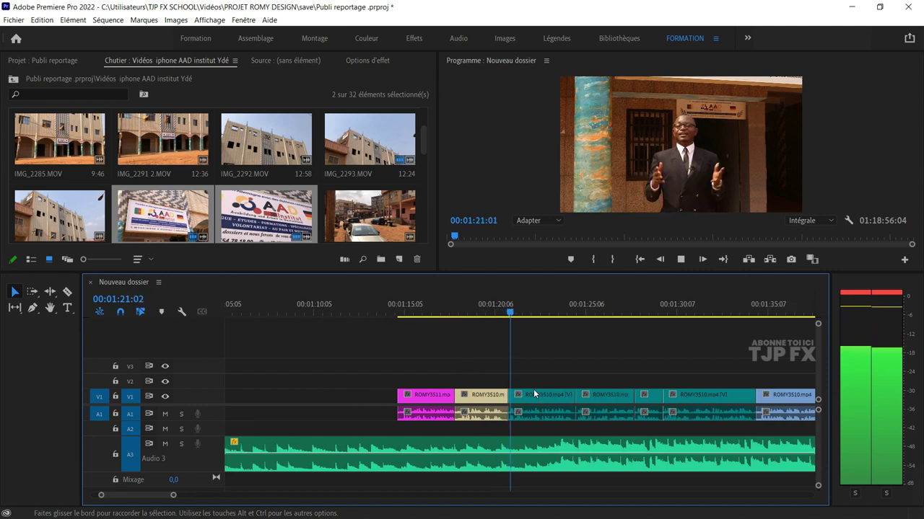
key("space")
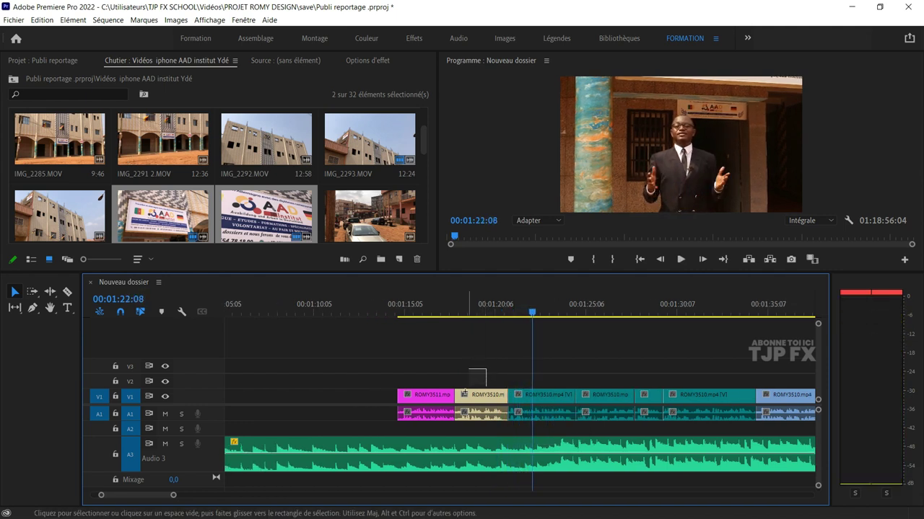
- Select the ROMY3511 and ROMY3510 clips, review 01:15:14–01:18:16, then deselect them
left_click_drag(463, 394, 426, 402)
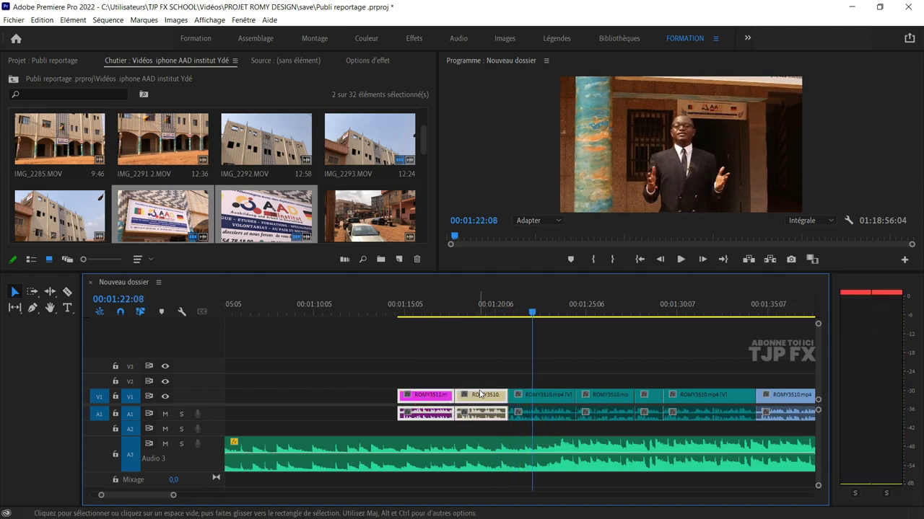
left_click(411, 306)
key("space")
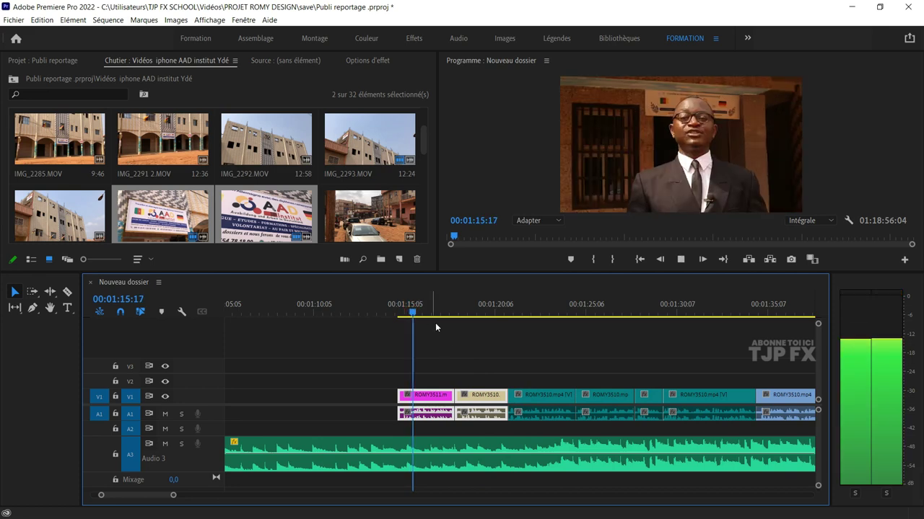
scroll(494, 366, "up", 3)
scroll(628, 375, "down", 5)
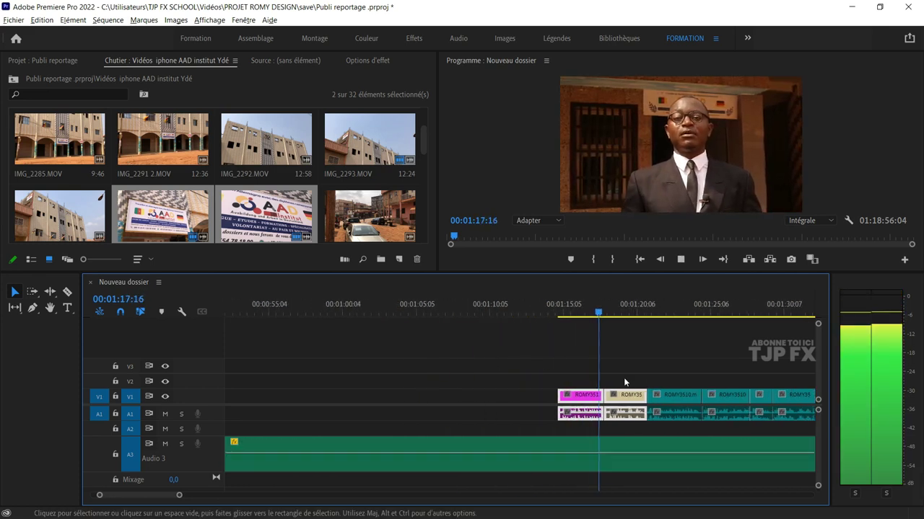
key("space")
left_click(524, 370)
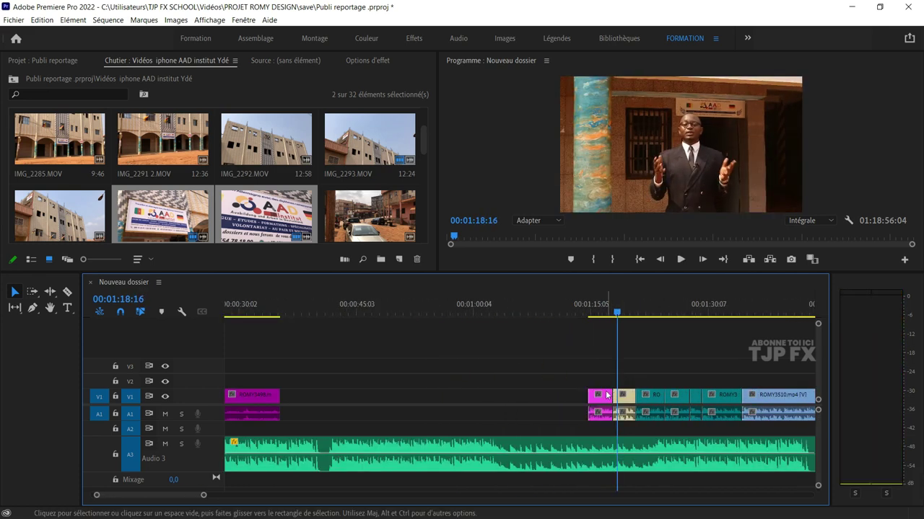
- Review the interview from 01:21:09 to 01:24:17 and from 01:14:21, then go to the sequence end
left_click(639, 312)
key("space")
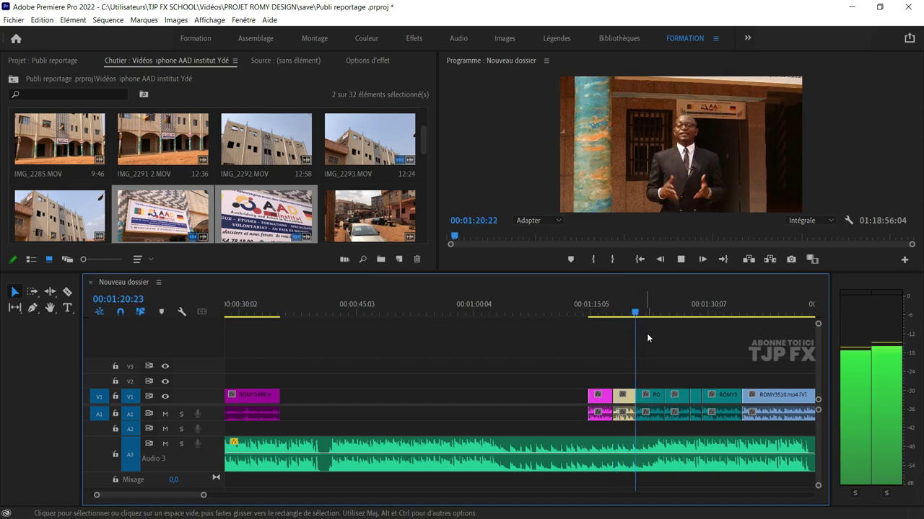
scroll(669, 392, "up", 3)
scroll(668, 392, "up", 2)
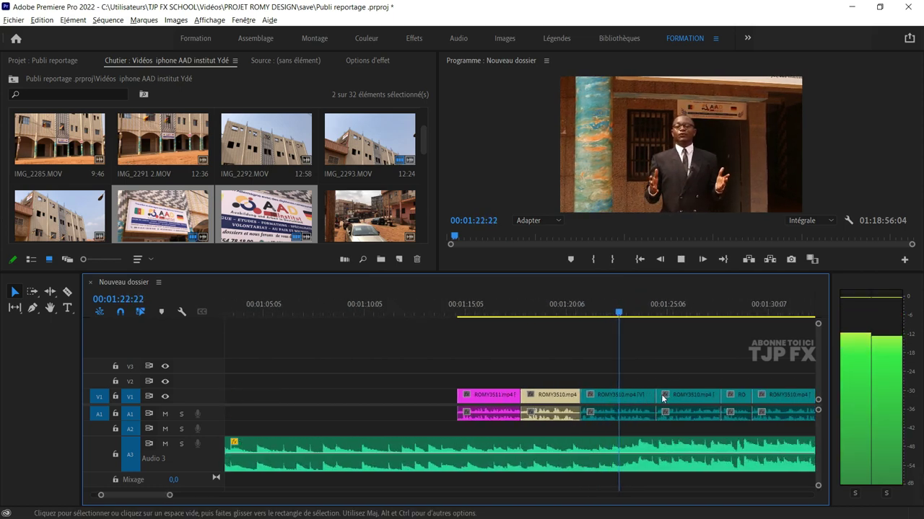
scroll(661, 394, "up", 2)
key("space")
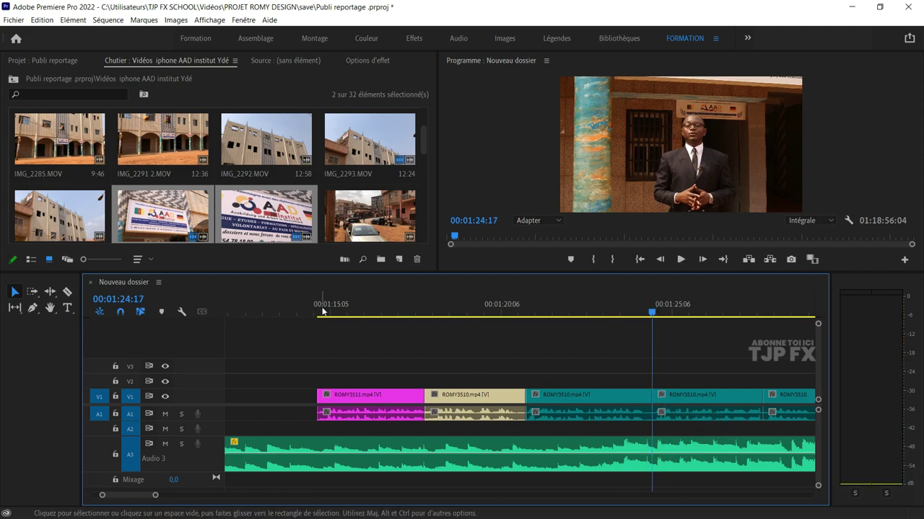
key("space")
scroll(375, 353, "down", 2)
scroll(473, 369, "down", 1)
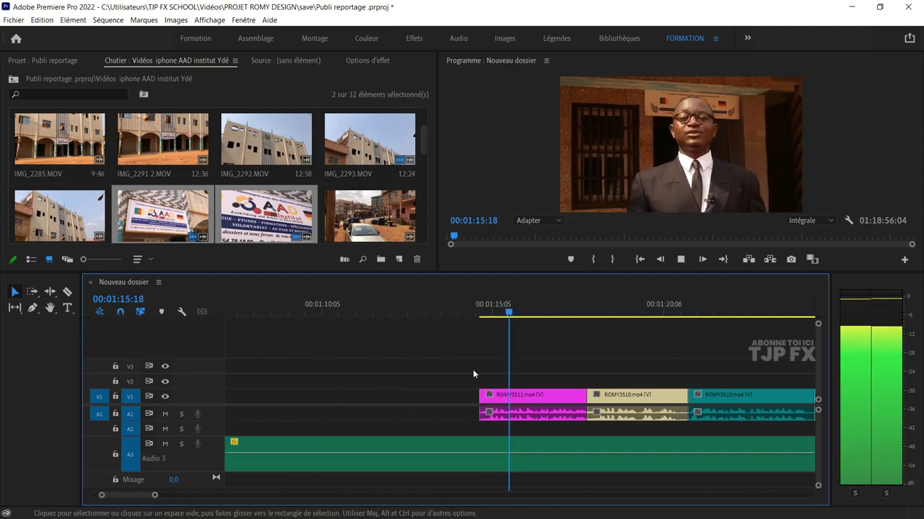
scroll(531, 378, "down", 1)
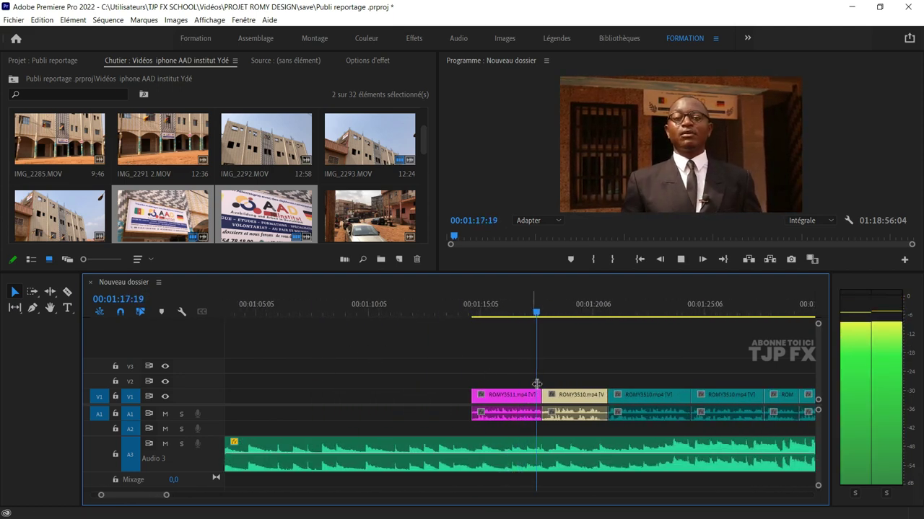
key("space")
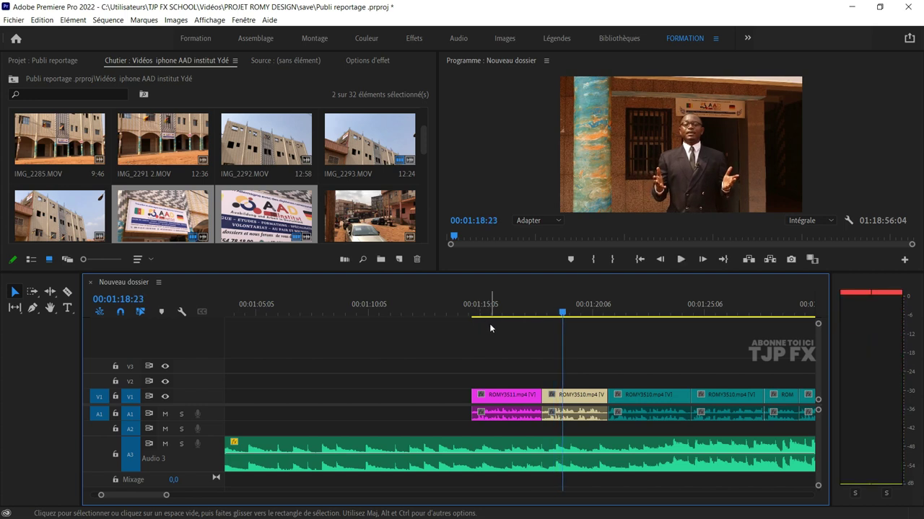
key("End")
key("ctrl+v")
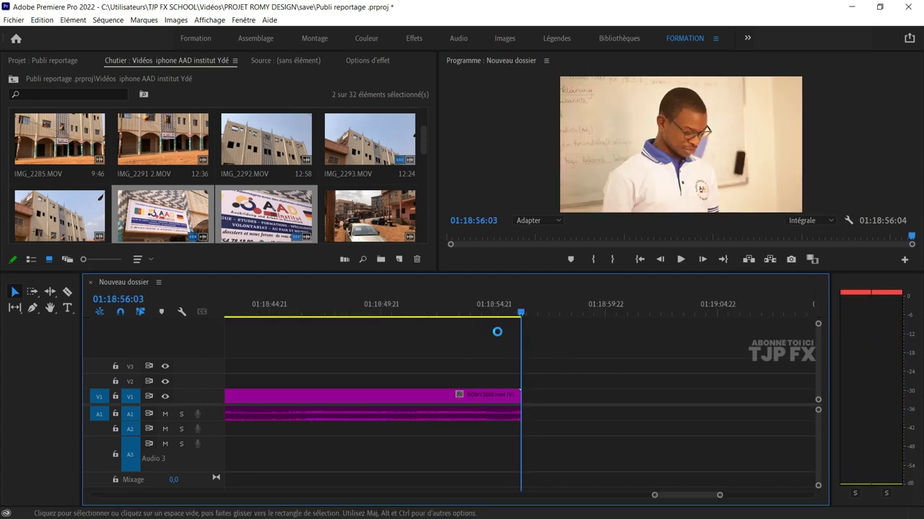
key("Home")
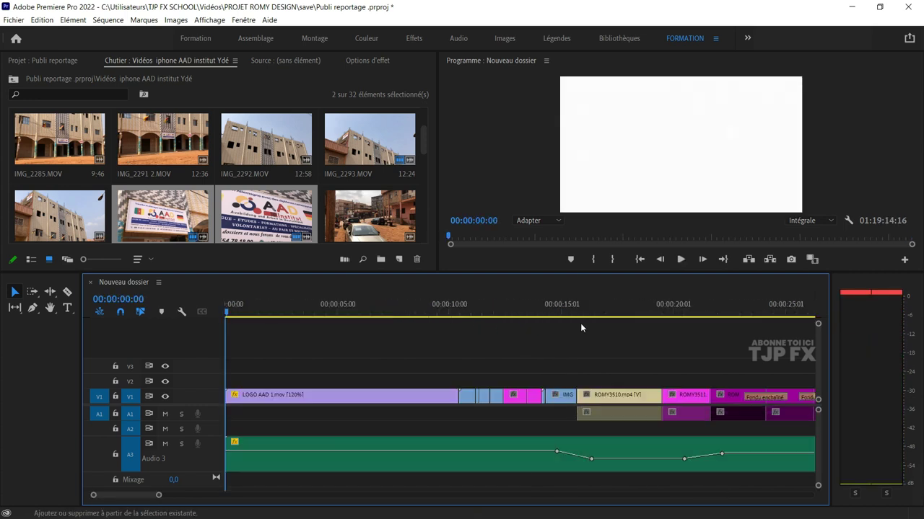
key("ctrl+s")
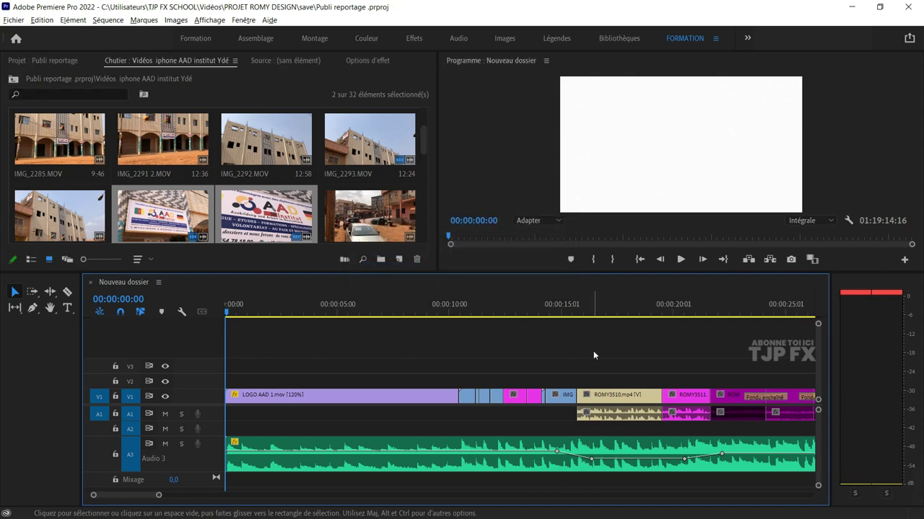
key("minus")
key("minus")
key("minus")
key("minus")
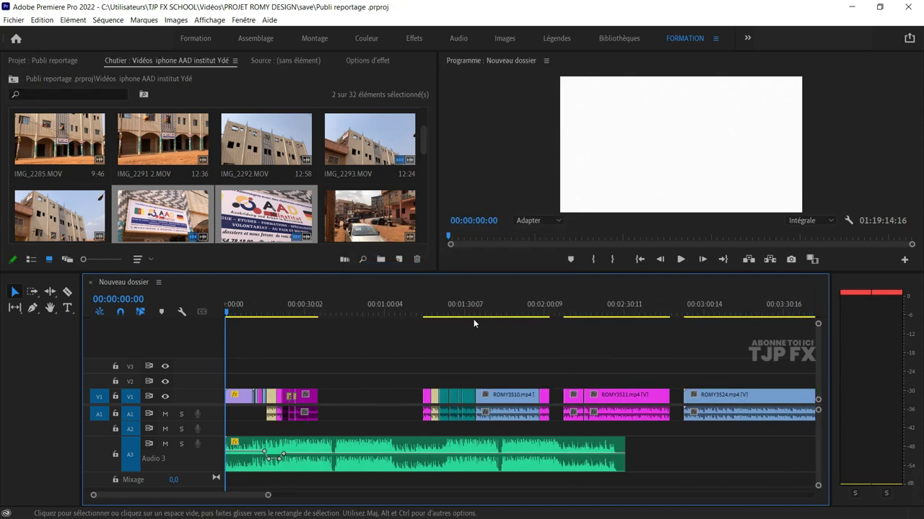
left_click(423, 311)
key("space")
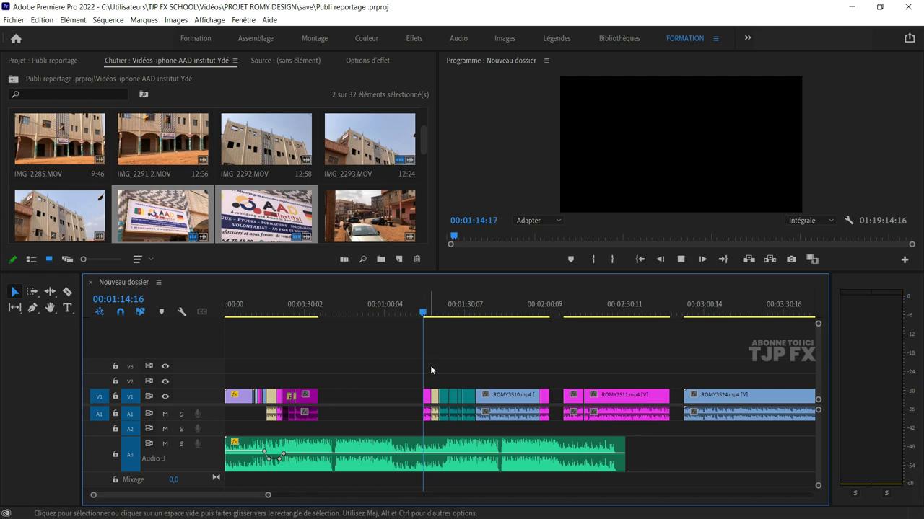
key("equal")
key("equal")
key("equal")
key("equal")
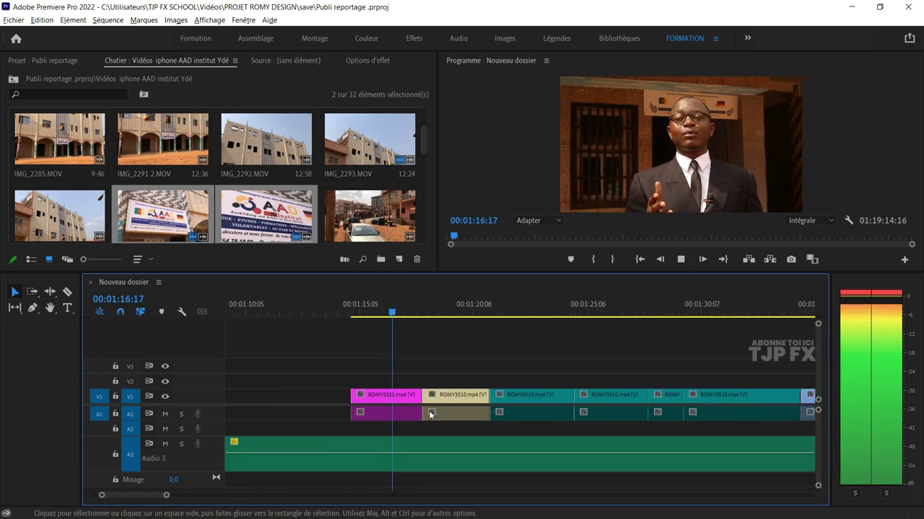
key("equal")
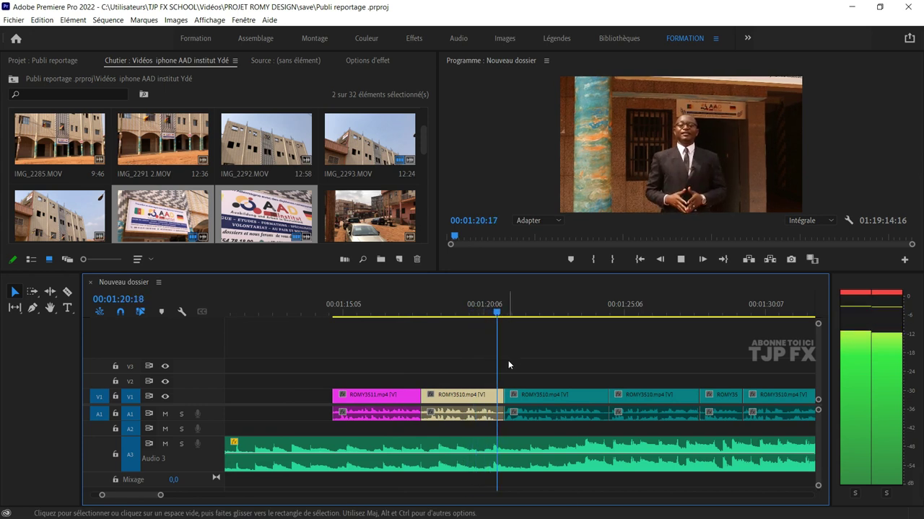
left_click(509, 313)
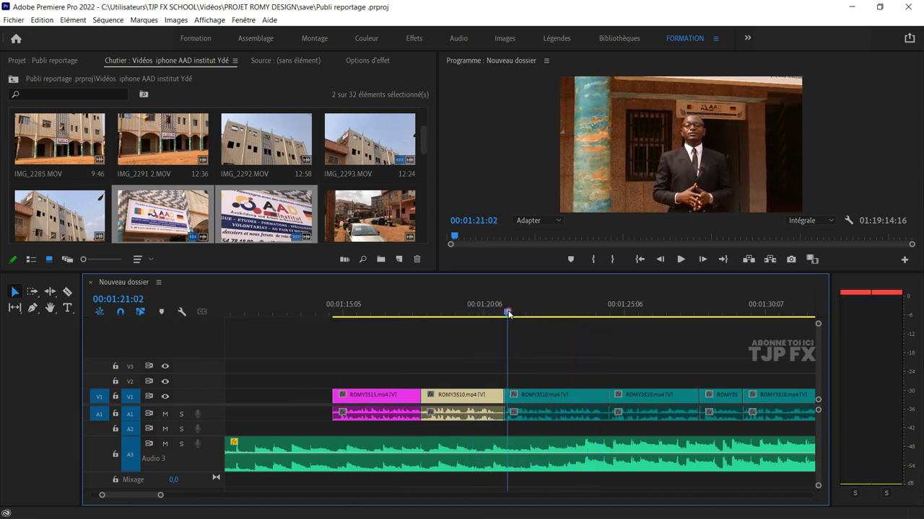
scroll(556, 371, "up", 1)
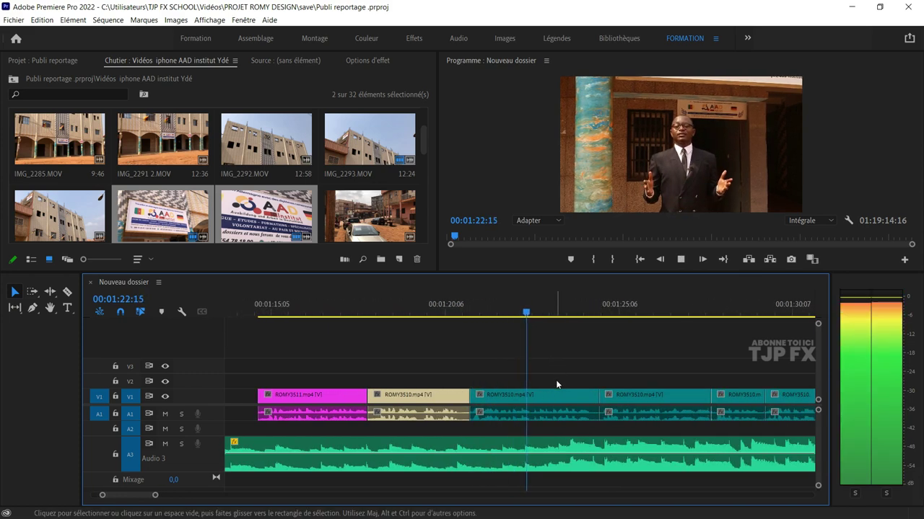
scroll(601, 384, "down", 1)
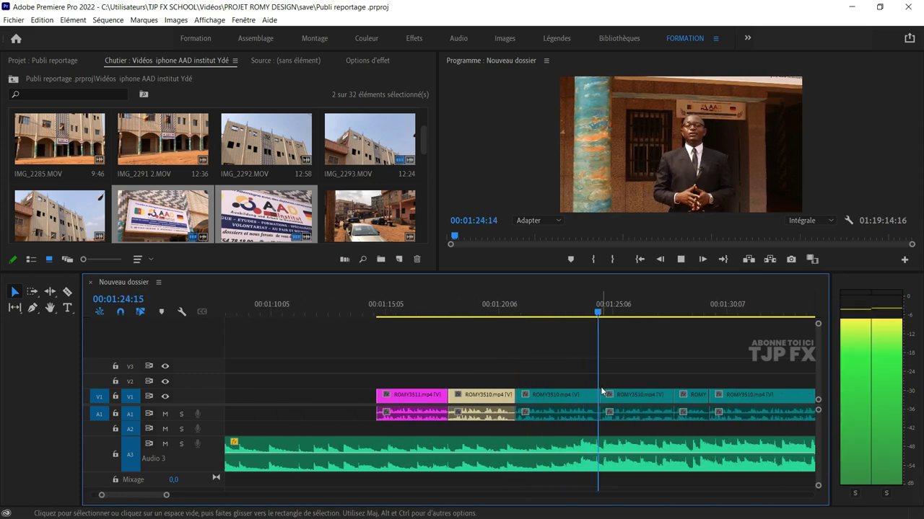
scroll(601, 387, "down", 1)
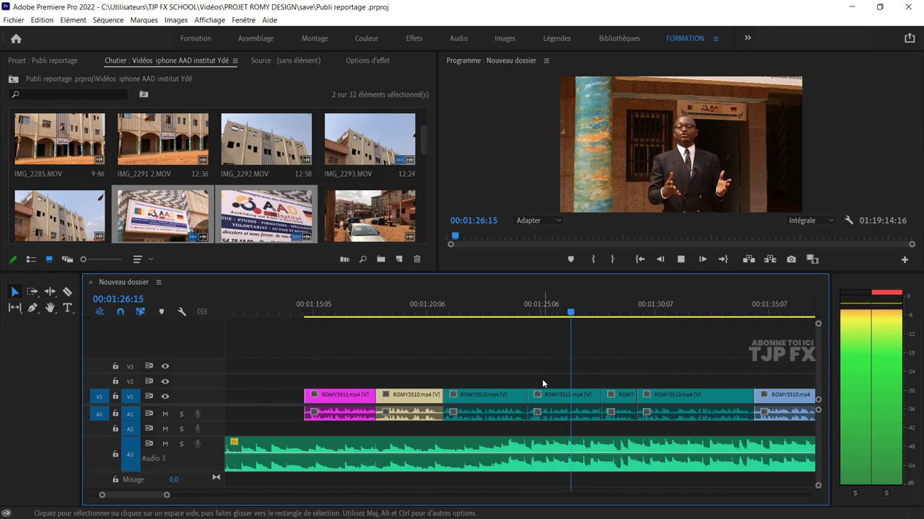
scroll(548, 377, "down", 1)
scroll(554, 376, "down", 1)
scroll(555, 380, "up", 1)
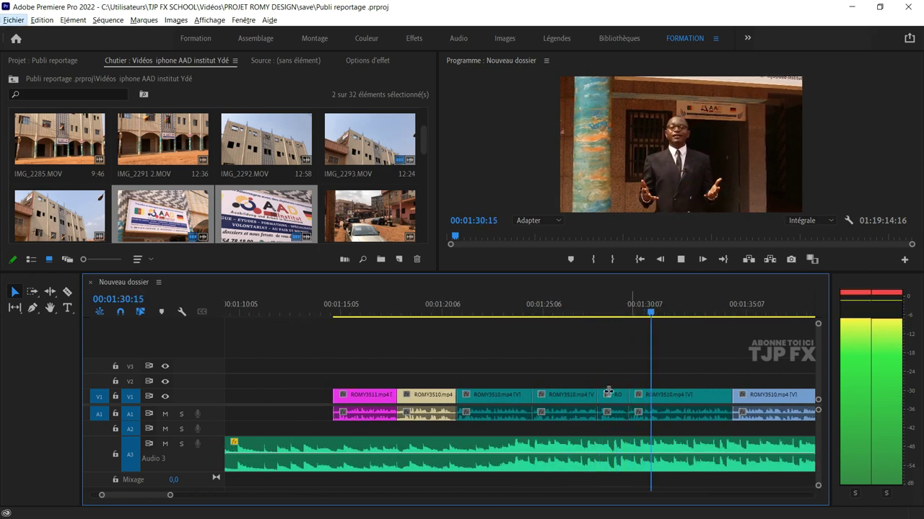
key("space")
scroll(603, 372, "down", 2)
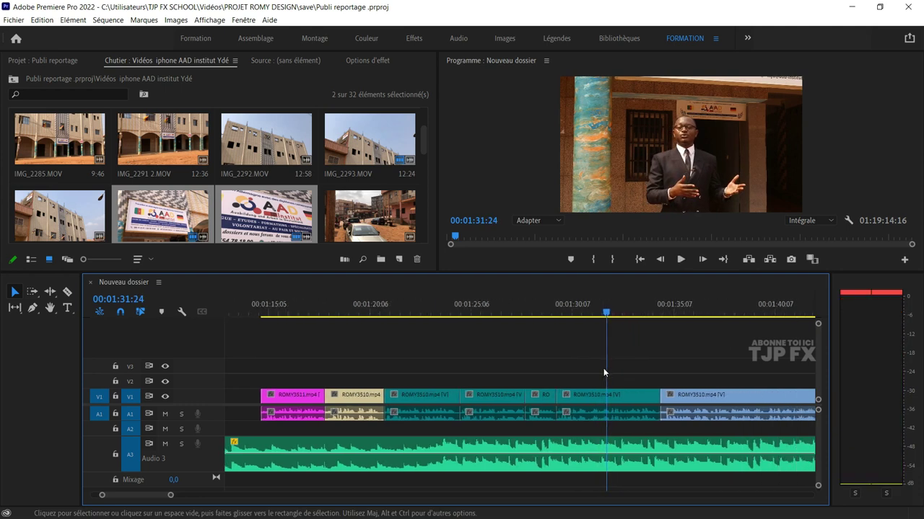
key("ctrl+s")
key("space")
key("minus")
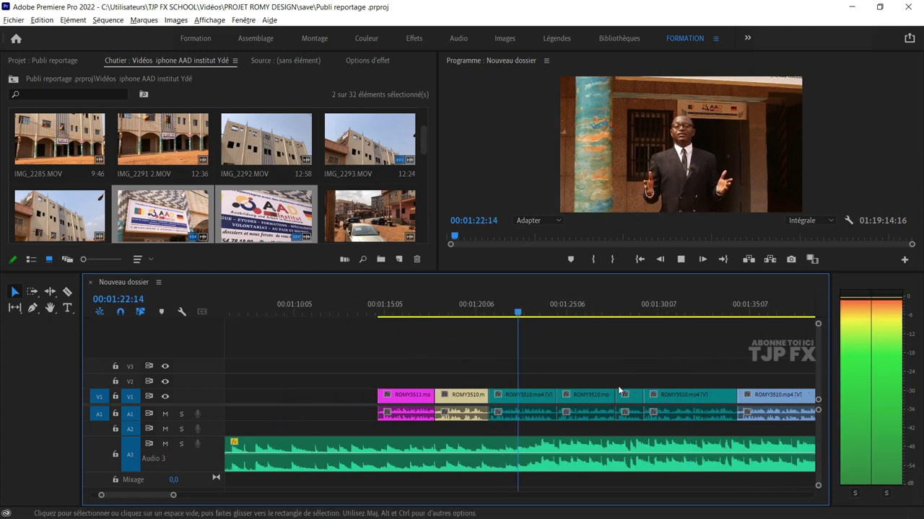
key("minus")
key("space")
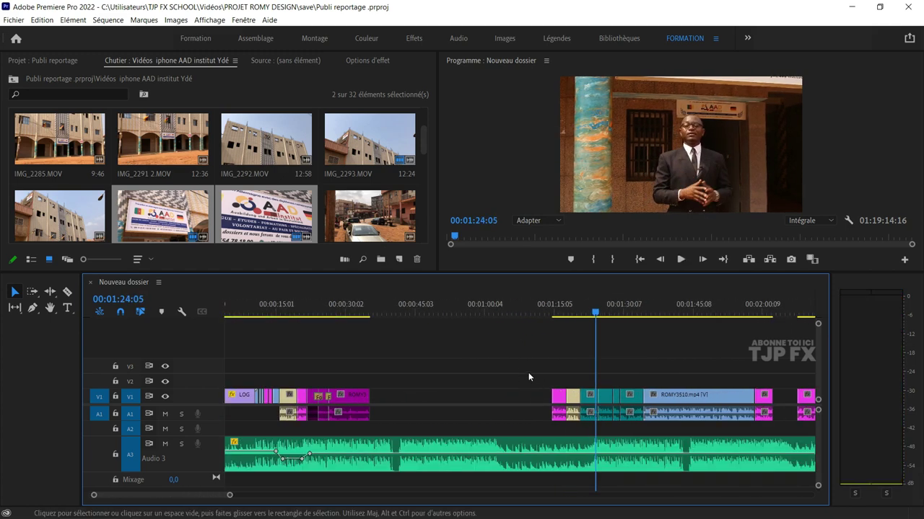
key("space")
scroll(625, 376, "up", 6)
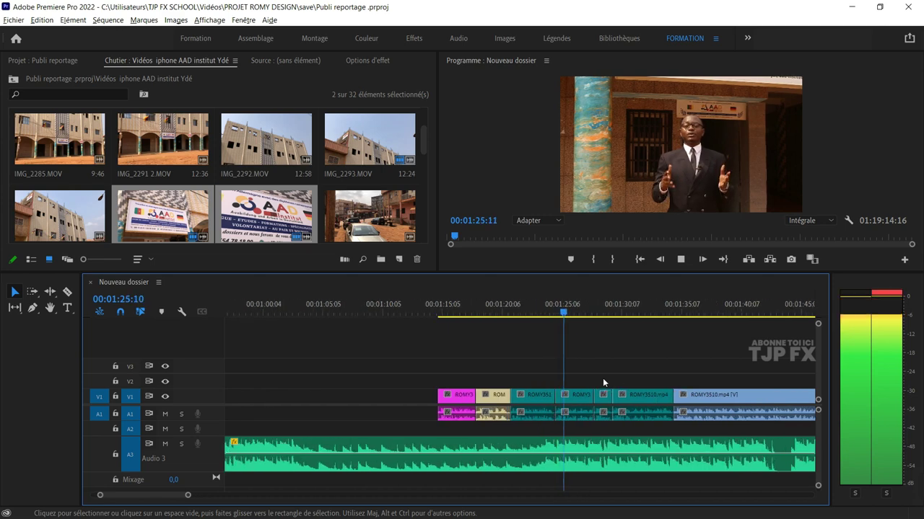
key("space")
scroll(526, 339, "up", 2)
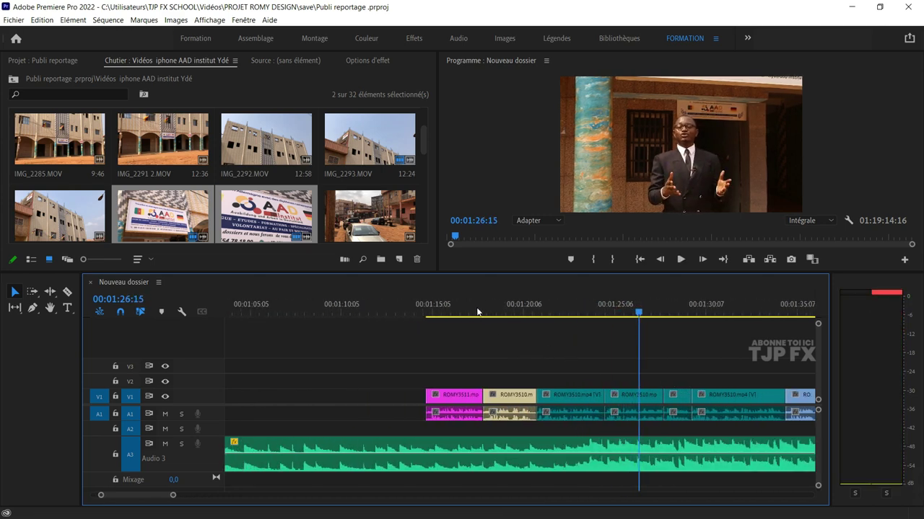
key("space")
scroll(528, 365, "up", 2)
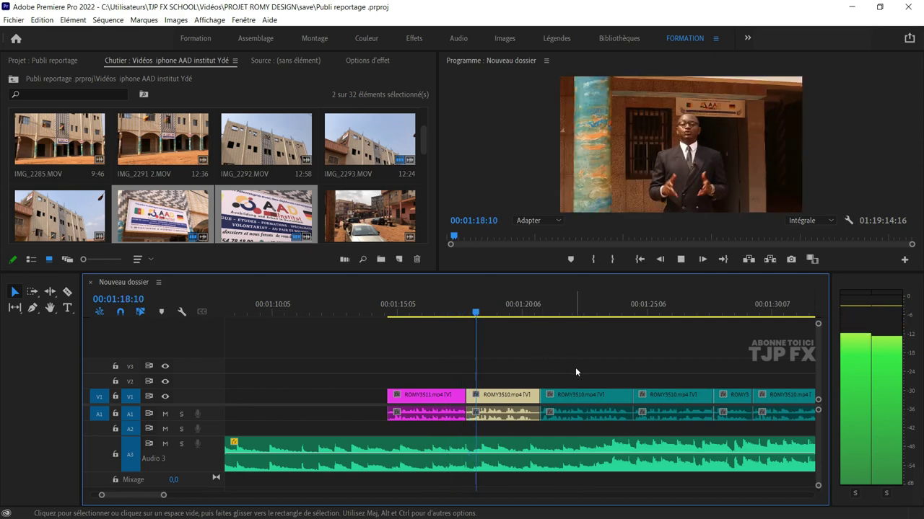
scroll(575, 369, "down", 2)
scroll(581, 373, "down", 2)
scroll(599, 376, "down", 2)
key("space")
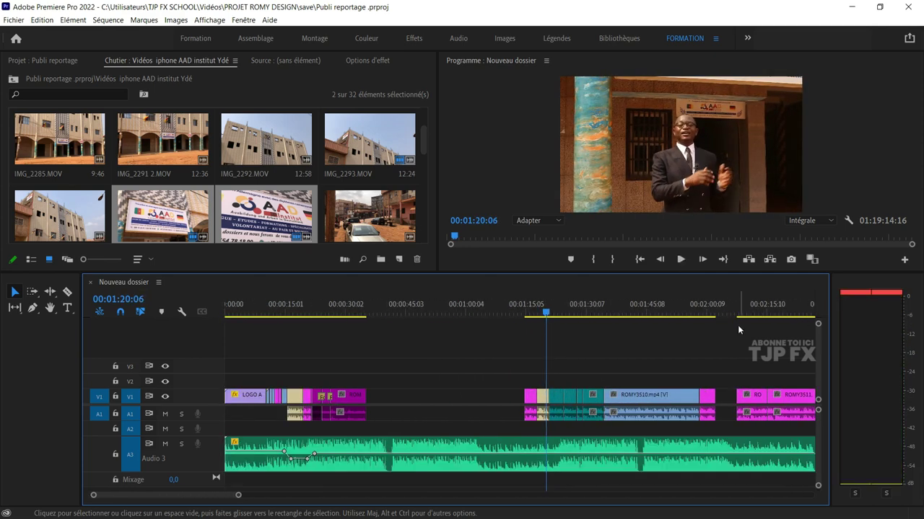
left_click(742, 315)
key("space")
scroll(728, 355, "up", 2)
scroll(635, 396, "up", 2)
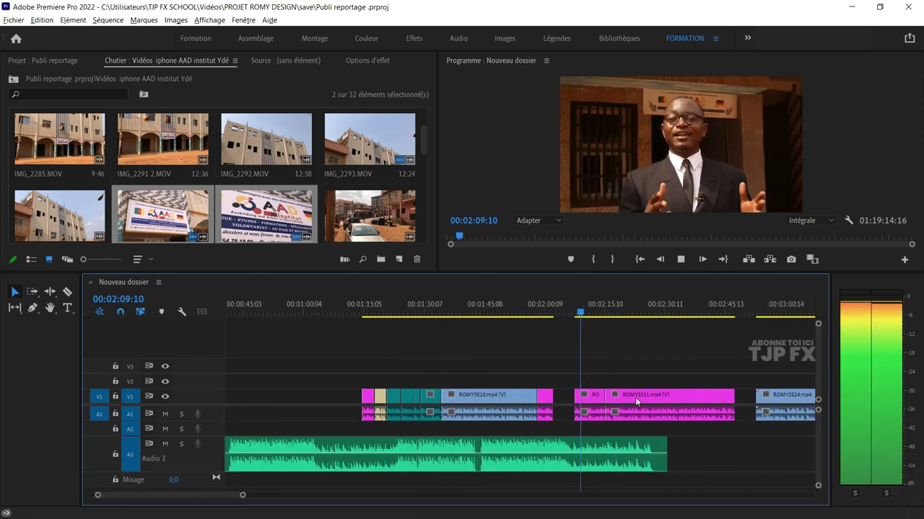
scroll(614, 395, "up", 2)
scroll(677, 397, "up", 2)
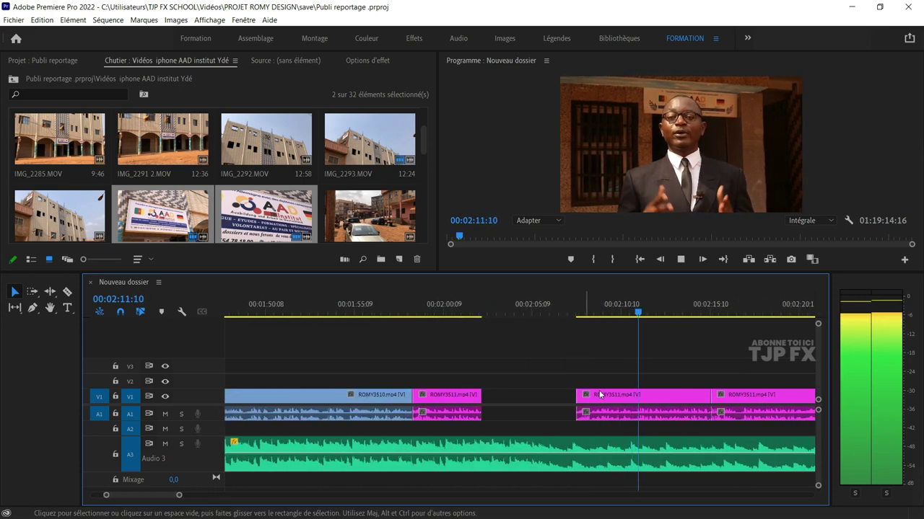
scroll(677, 398, "up", 2)
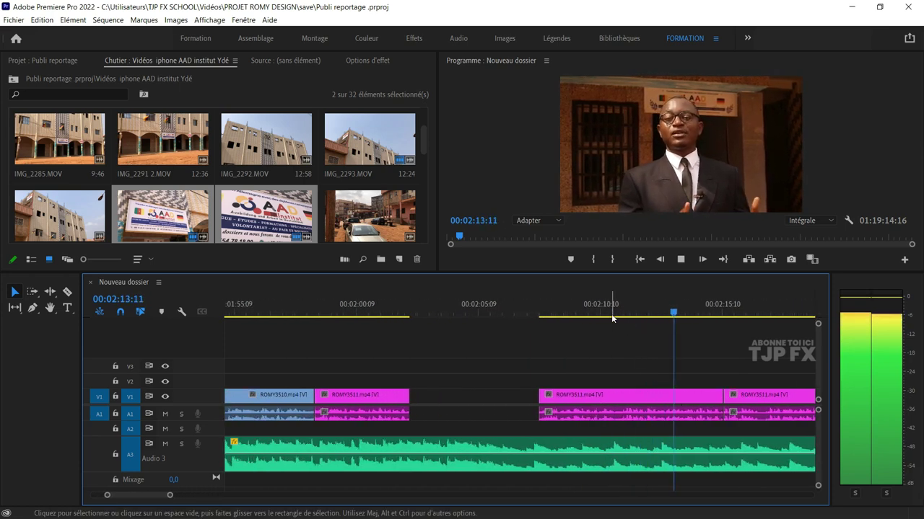
left_click(548, 312)
scroll(630, 366, "up", 2)
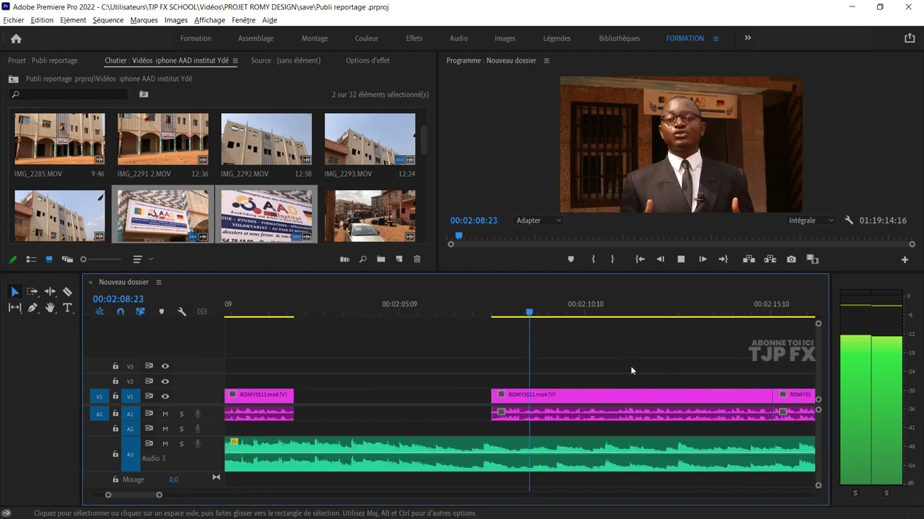
scroll(633, 366, "down", 1)
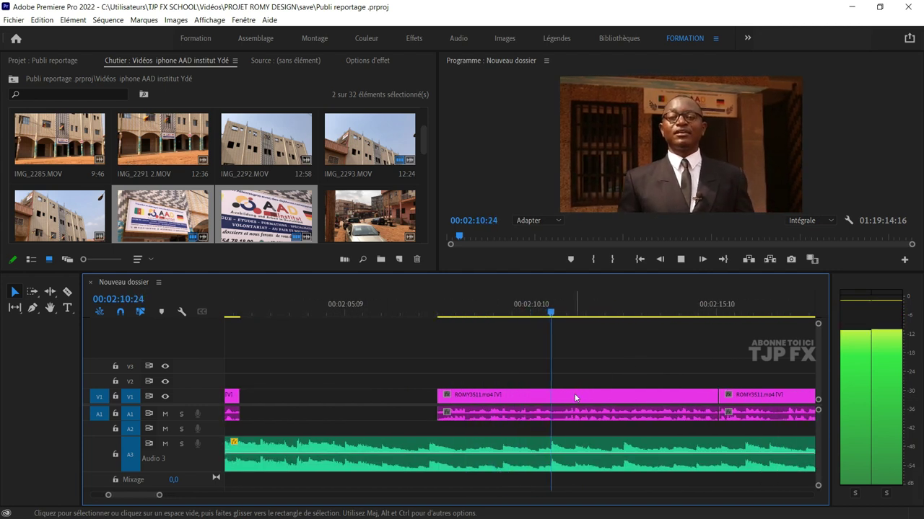
key("space")
left_click(562, 304)
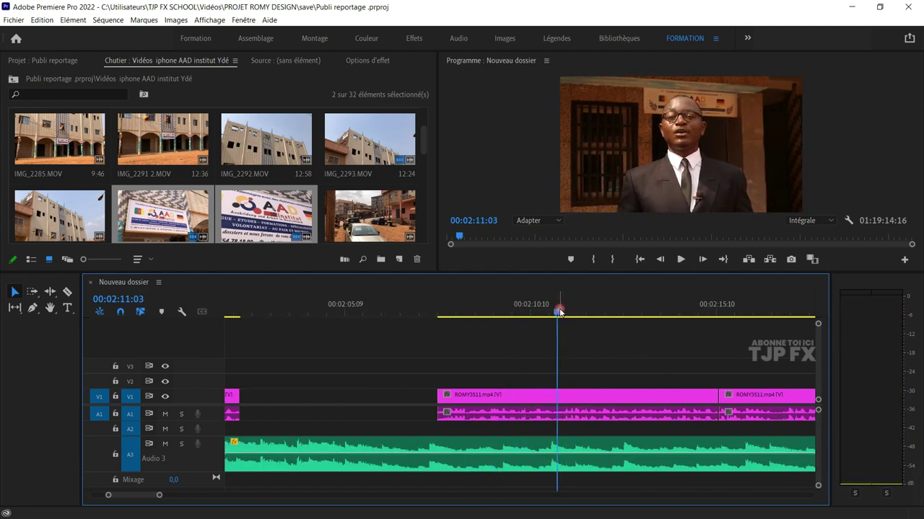
- Remove the ROMY3511 clip from its place around 2:11 and zoom out to the whole sequence
left_click(567, 398)
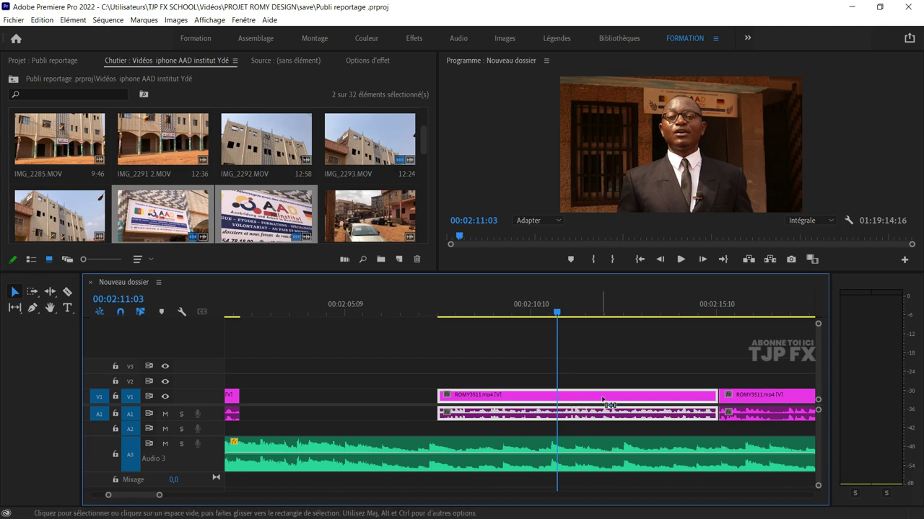
key("Delete")
key("minus")
key("minus")
key("minus")
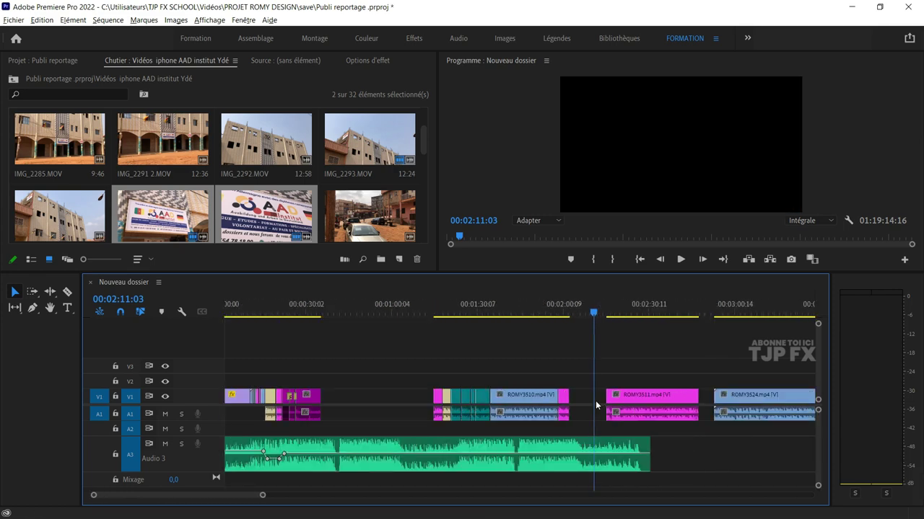
key("minus")
- Play back the opening section of the sequence, zoomed in on the opening clips
left_click(269, 309)
key("space")
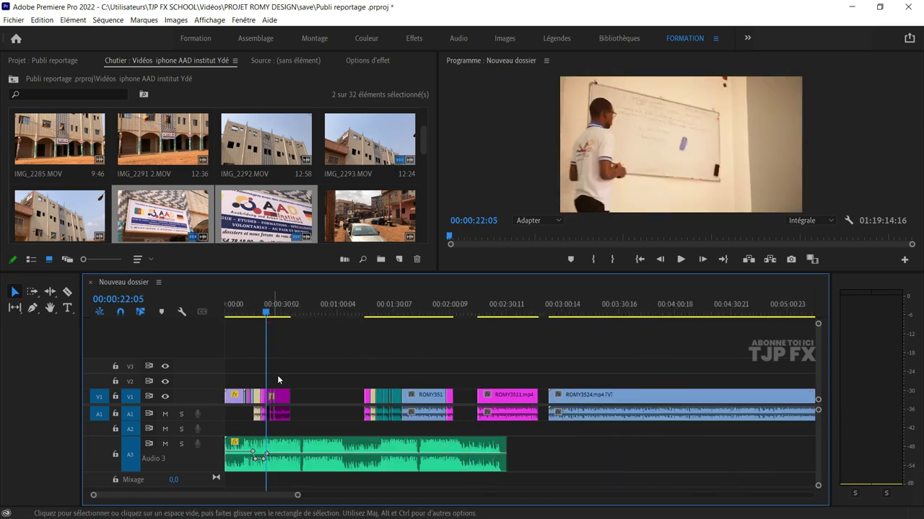
key("equal")
key("equal")
key("equal")
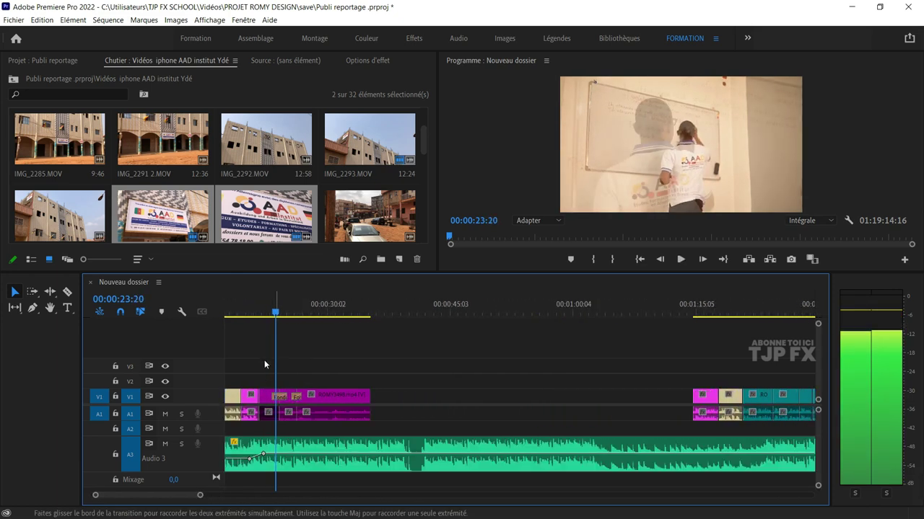
key("space")
scroll(264, 339, "up", 3)
key("space")
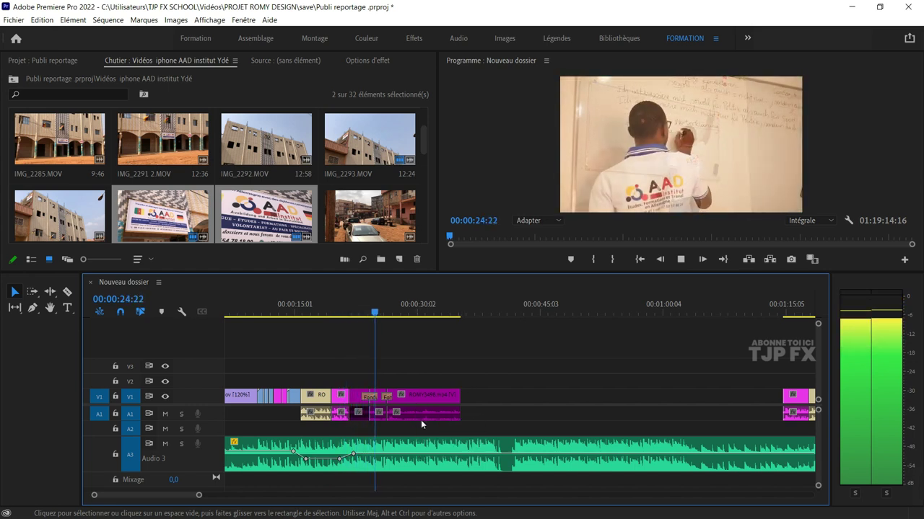
scroll(423, 416, "up", 3, "alt")
scroll(458, 419, "up", 1, "alt")
scroll(470, 415, "up", 1, "alt")
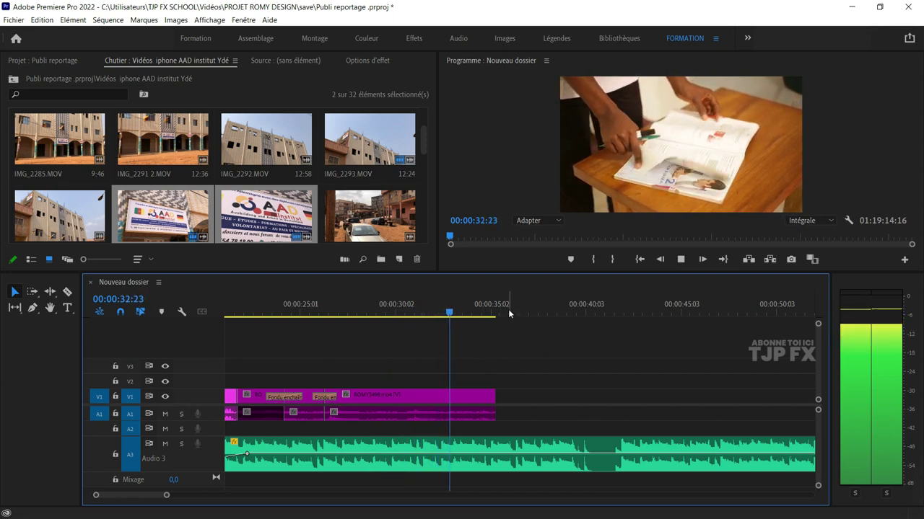
key("space")
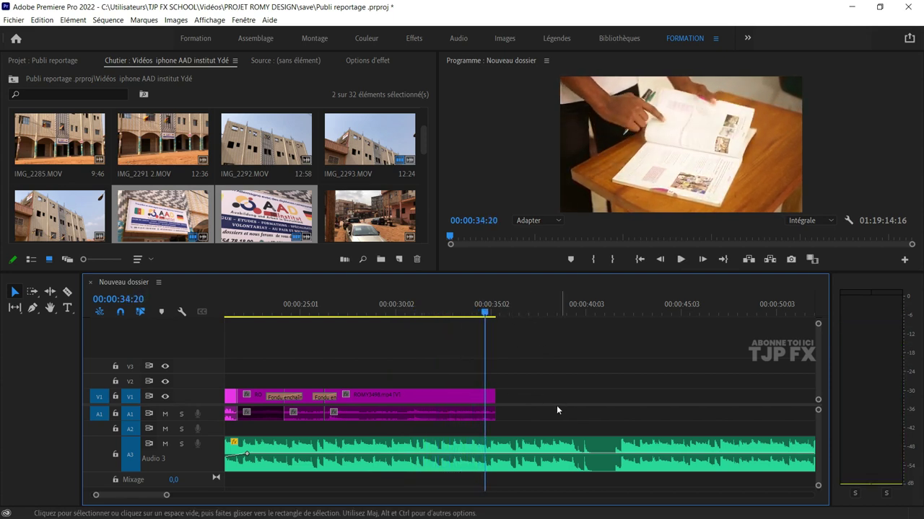
- Save, then paste ROMY3511 at 00:00:35:09 right after the opening clip
left_click(539, 412)
key("ctrl+s")
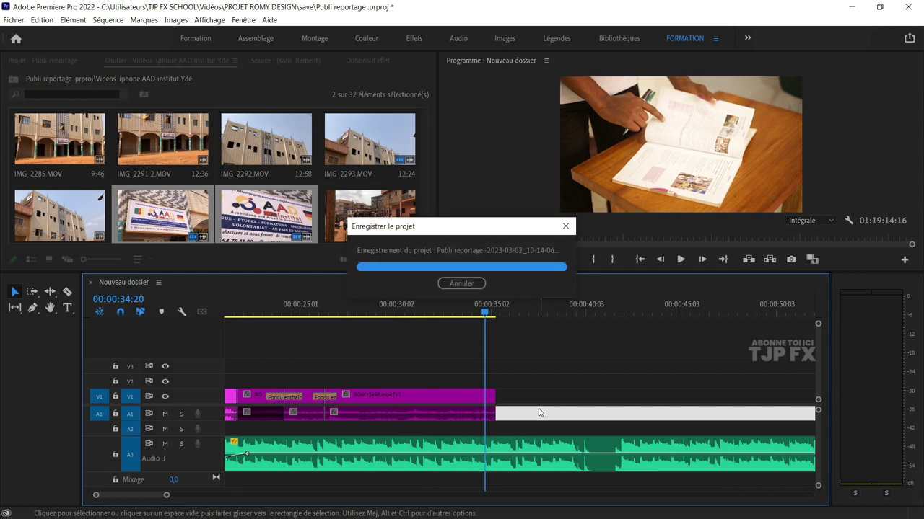
key("Down")
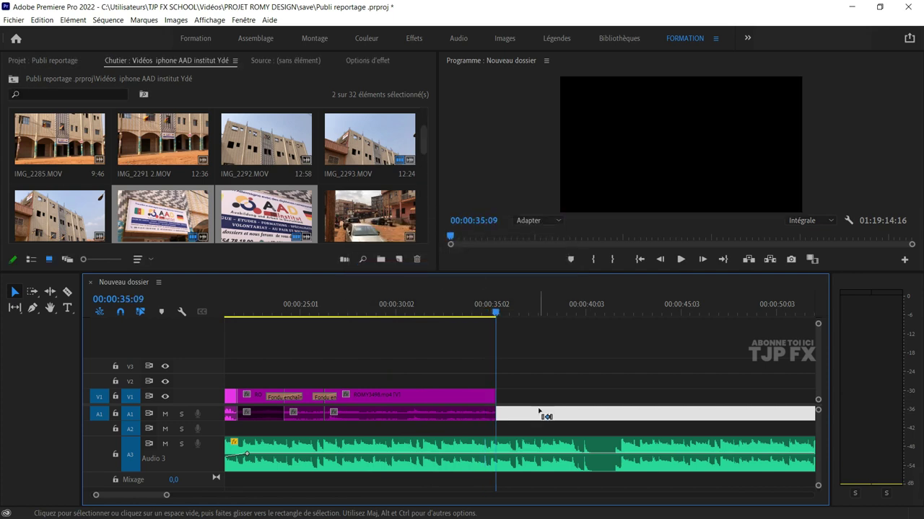
key("ctrl+v")
left_click(562, 318)
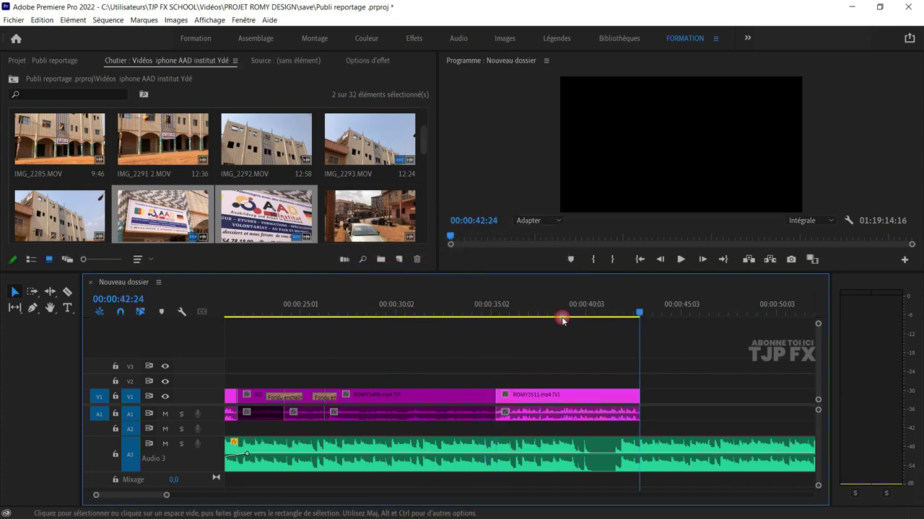
- Play back the new join just before 00:00:35:09, zooming in and back out
left_click(502, 309)
key("space")
key("equal")
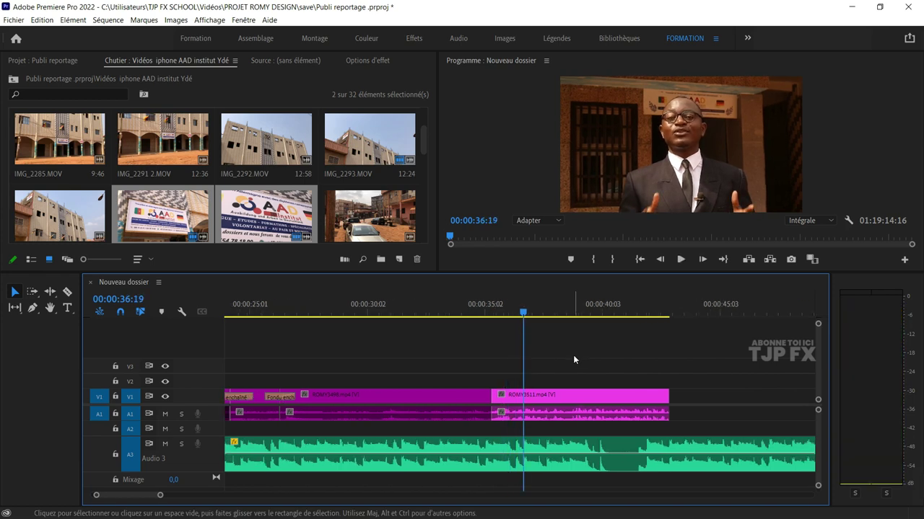
key("minus")
key("minus")
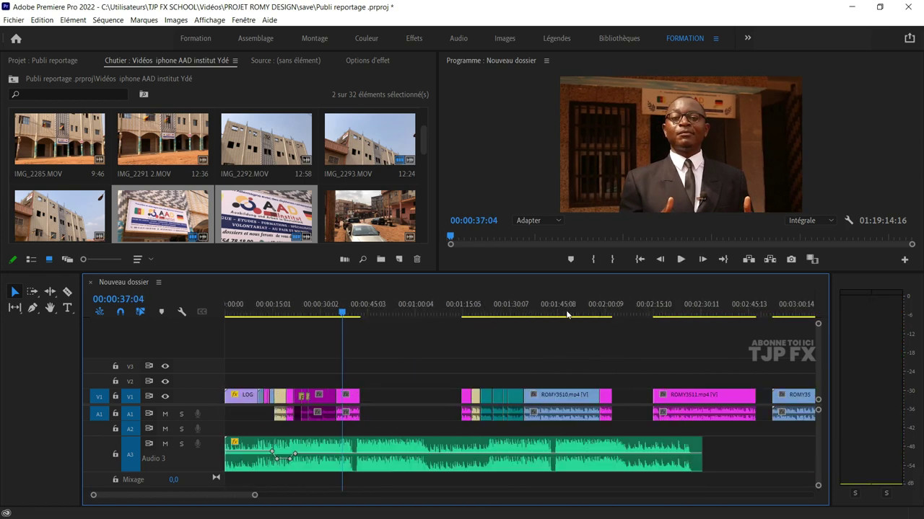
- Delete the short pink clip near 1:15 and return the playhead to ROMY3511's start
left_click(465, 312)
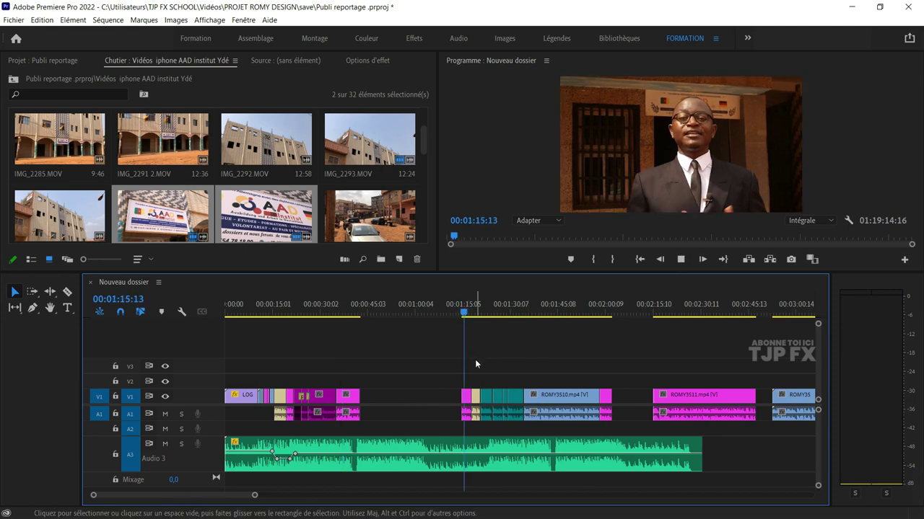
key("equal")
key("equal")
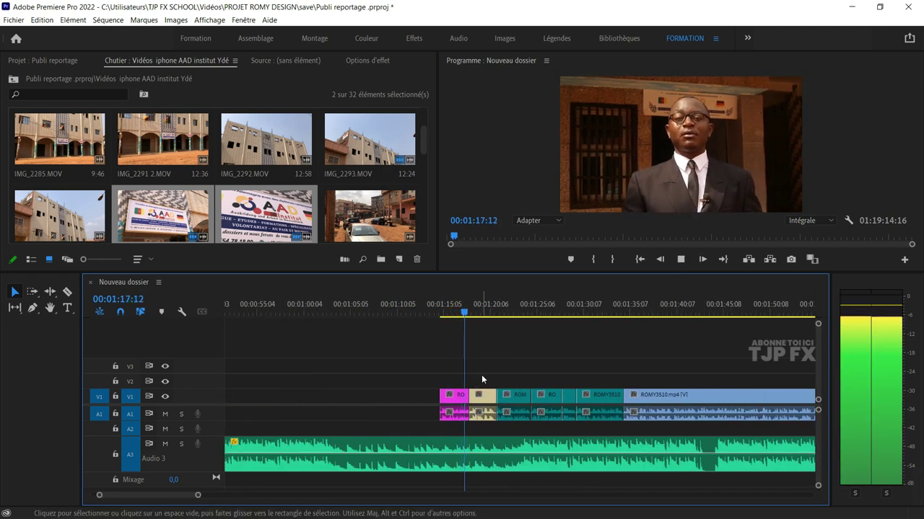
key("minus")
key("minus")
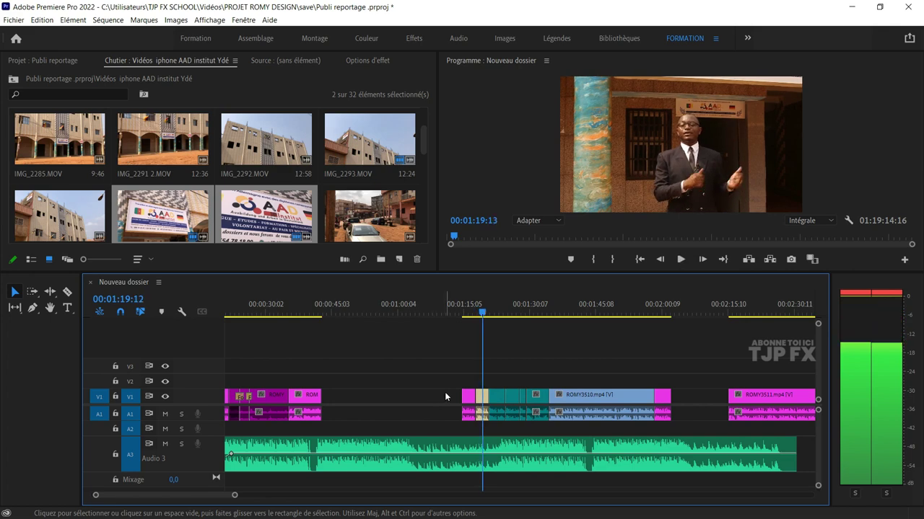
left_click(290, 313)
key("space")
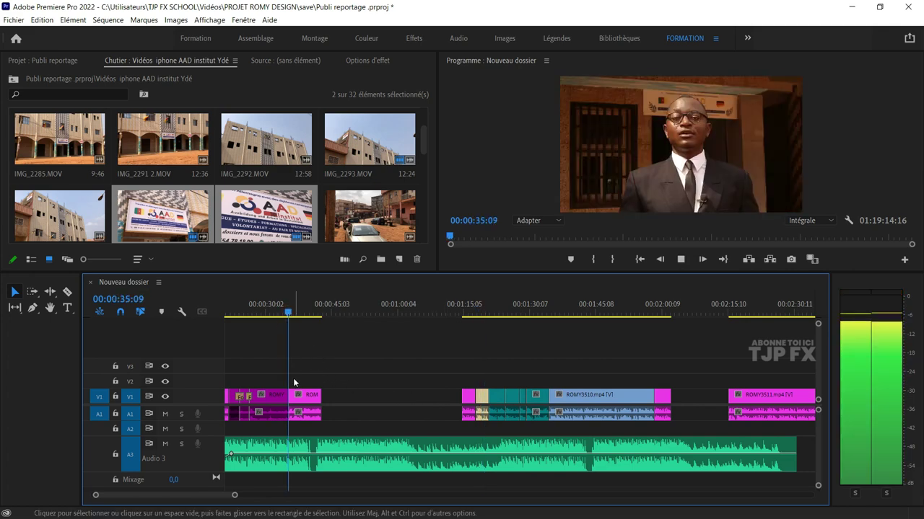
key("equal")
key("equal")
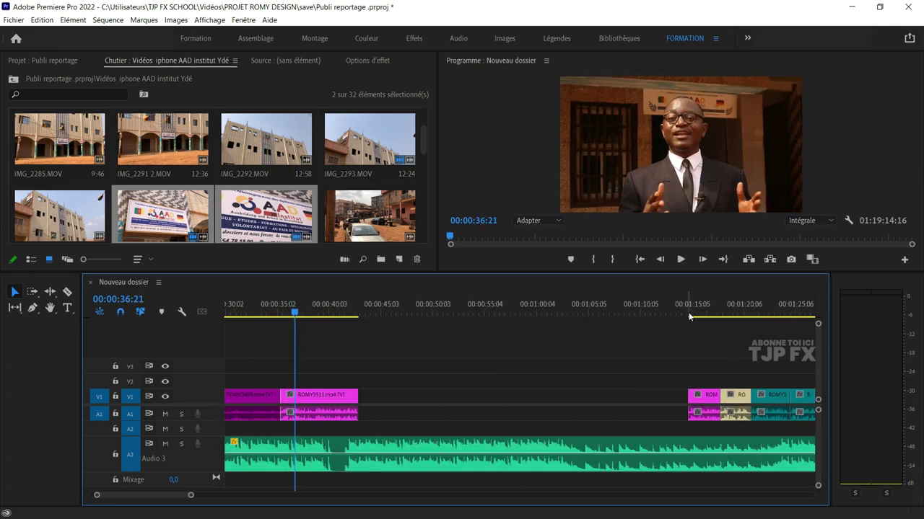
left_click(687, 313)
key("space")
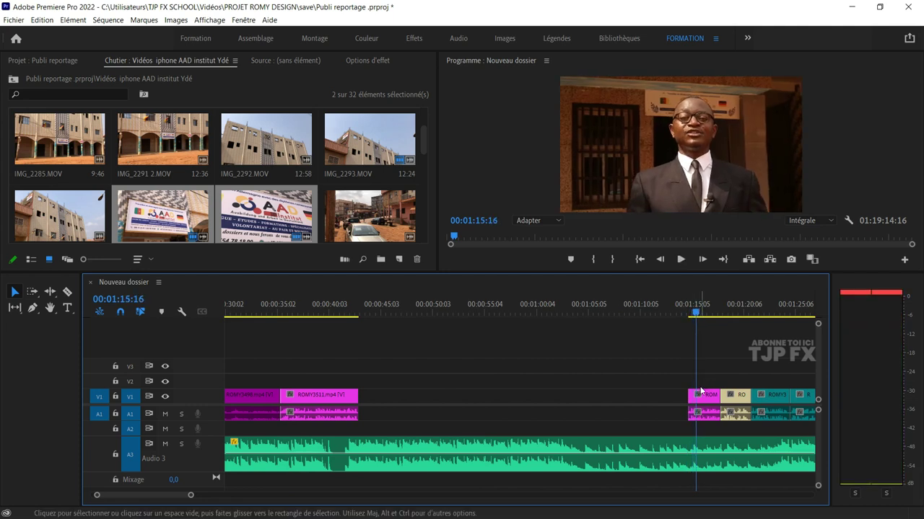
key("Delete")
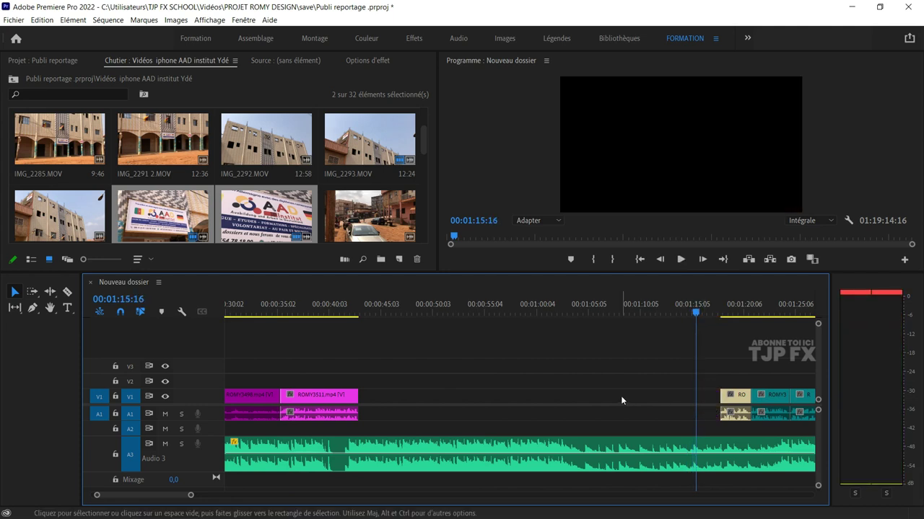
key("Up")
key("Up")
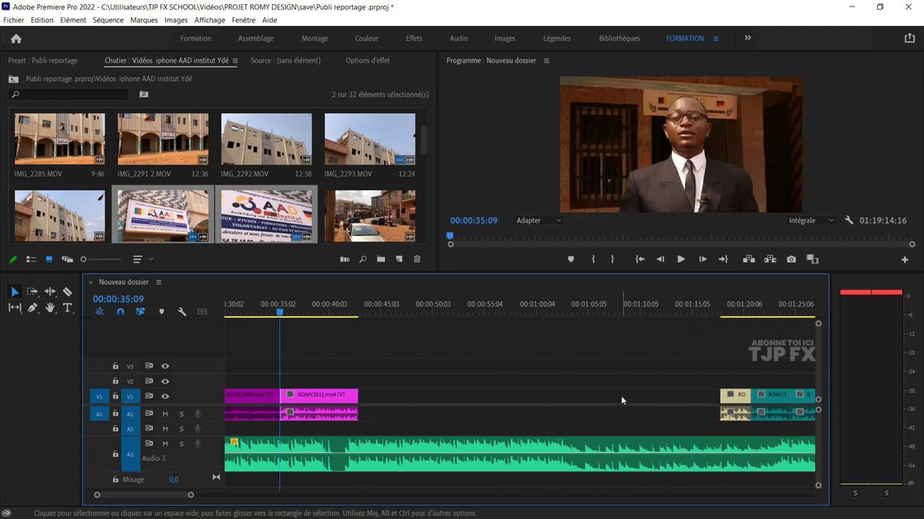
- Lock the Audio 3 music track and paste-insert the copied clip at 35:09 without shifting music
key("ctrl+shift+v")
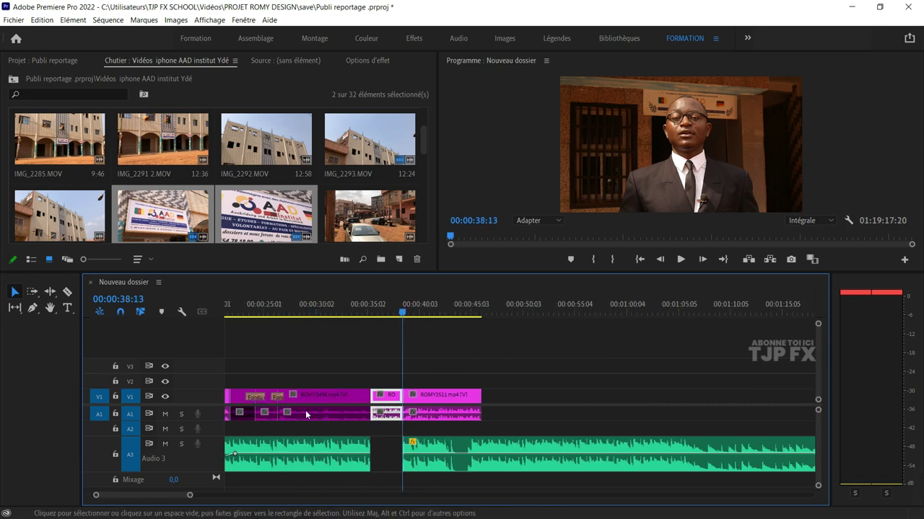
key("ctrl+z")
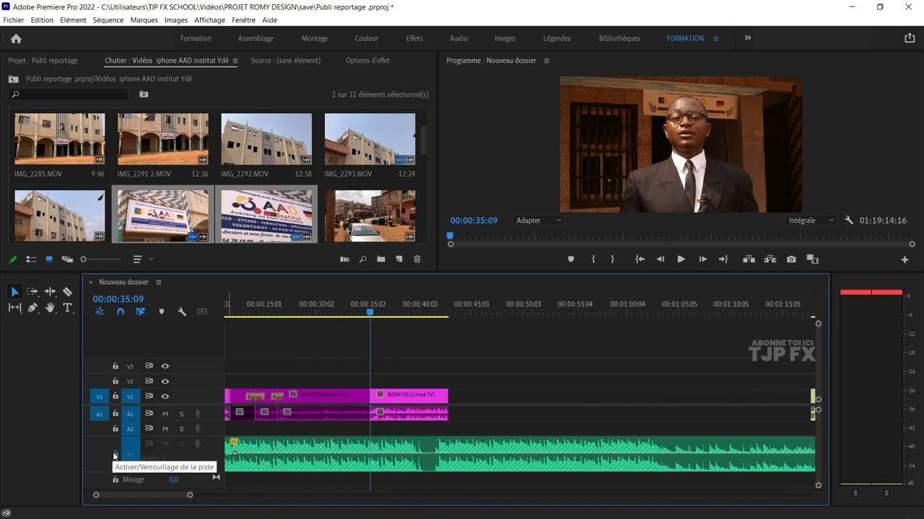
left_click(114, 455)
key("ctrl+shift+v")
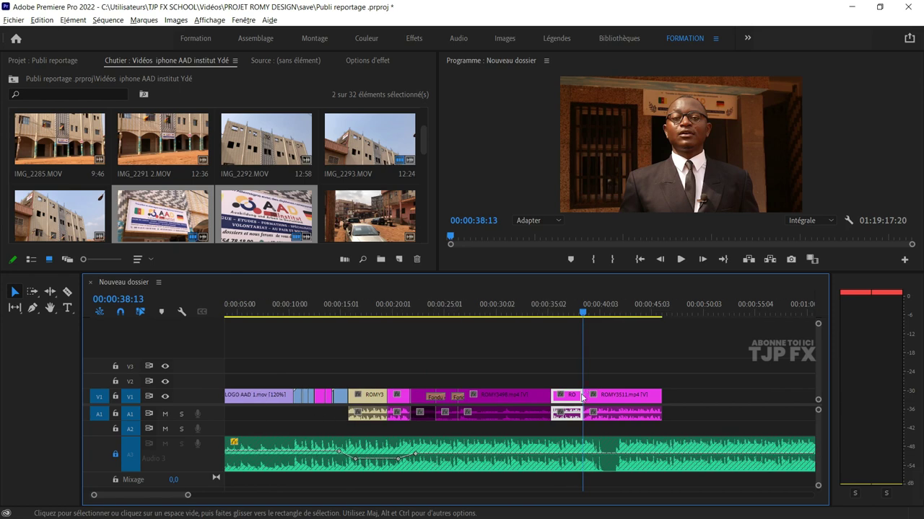
- Save the project and play the edit back from 00:00:26:24
key("=")
left_click(359, 311)
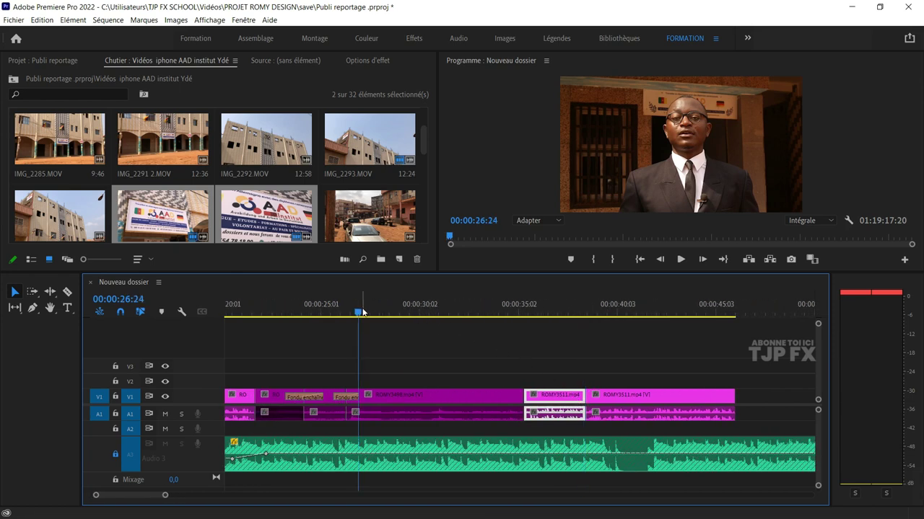
key("ctrl+s")
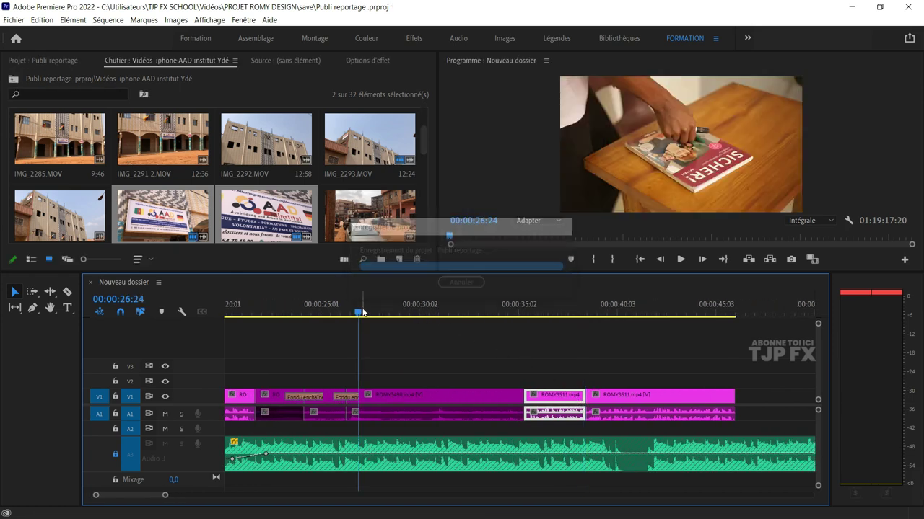
key("space")
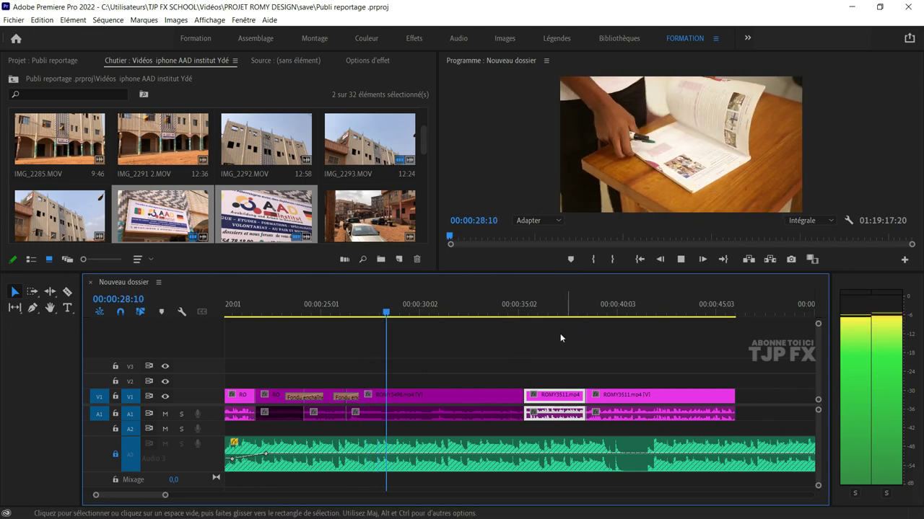
left_click(568, 424)
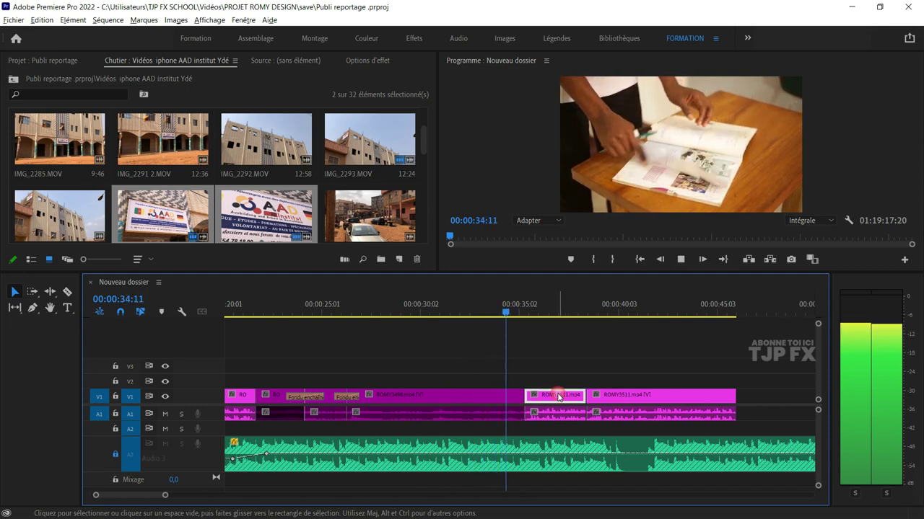
- Delete the first ROMY3511 video clip and move its leftover audio down onto track A2
left_click(564, 399, "alt")
key("Delete")
key("space")
mouse_move(552, 414)
left_mouse_down()
mouse_move(566, 427)
mouse_move(518, 432)
left_mouse_up()
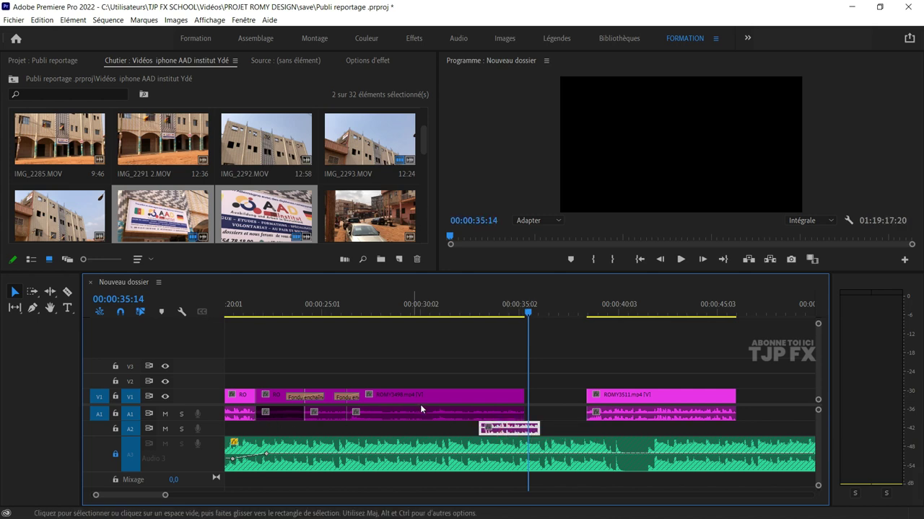
- Cut the A1 interview audio near 30 seconds and select the A1 audio pieces
left_click_drag(330, 429, 376, 421)
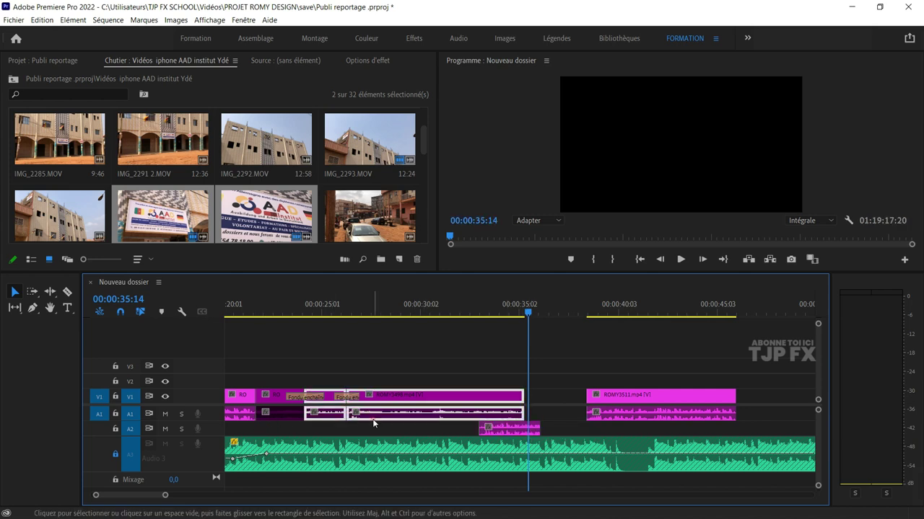
key("c")
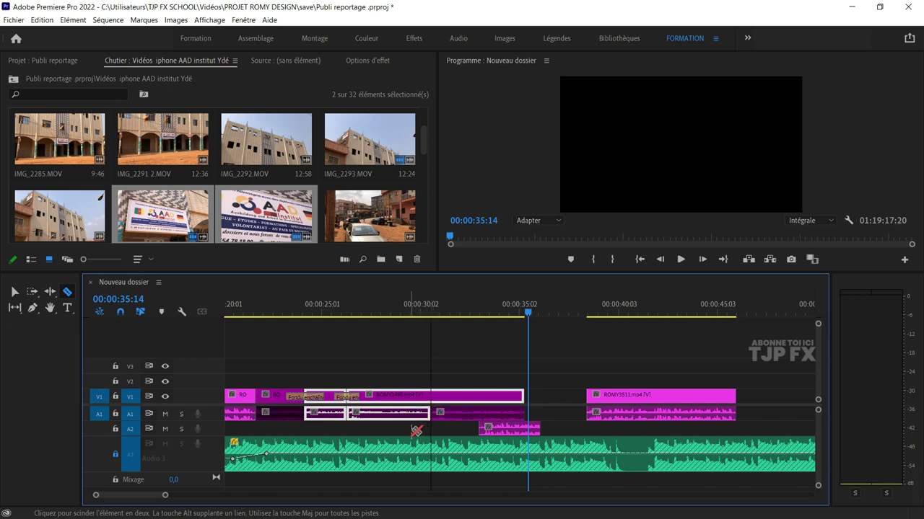
key("v")
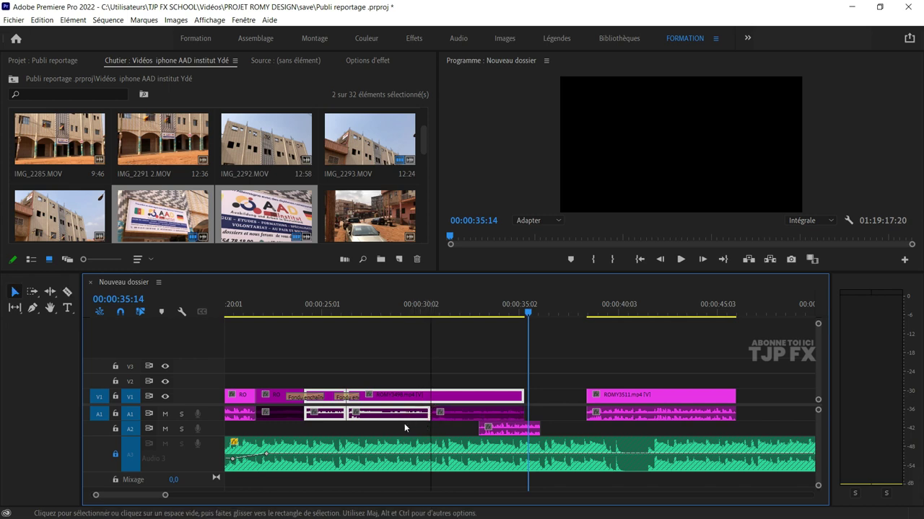
left_click_drag(371, 415, 304, 424)
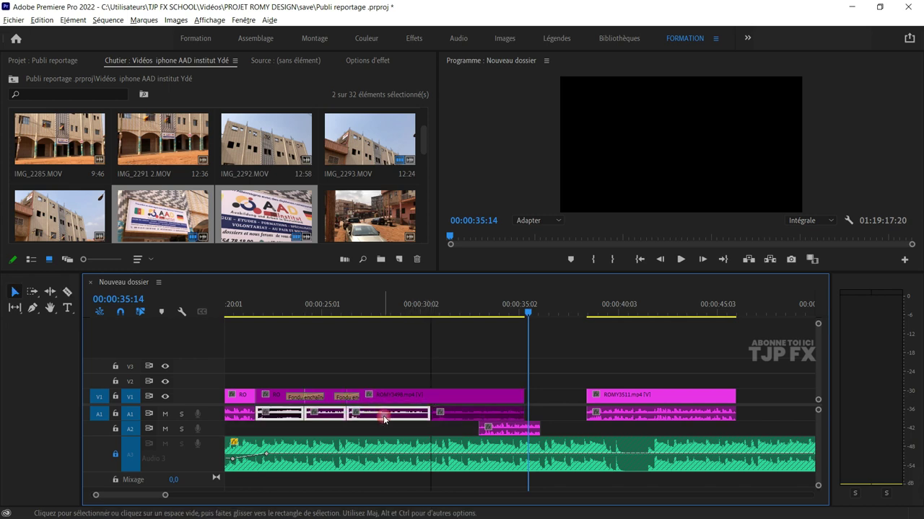
- Lower the Audio Gain of the two selected A1 audio pieces and save the project
left_click_drag(331, 430, 379, 416)
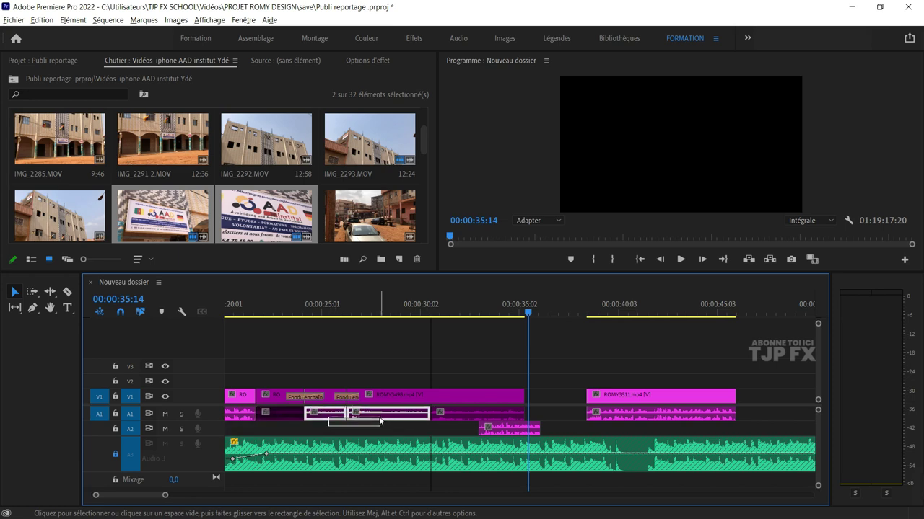
right_click(387, 419)
left_click(454, 322)
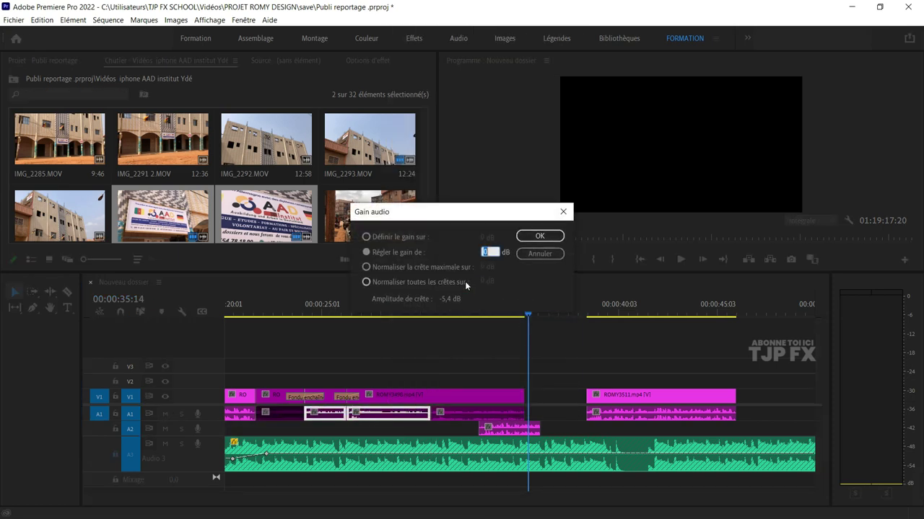
type("-1")
key("Return")
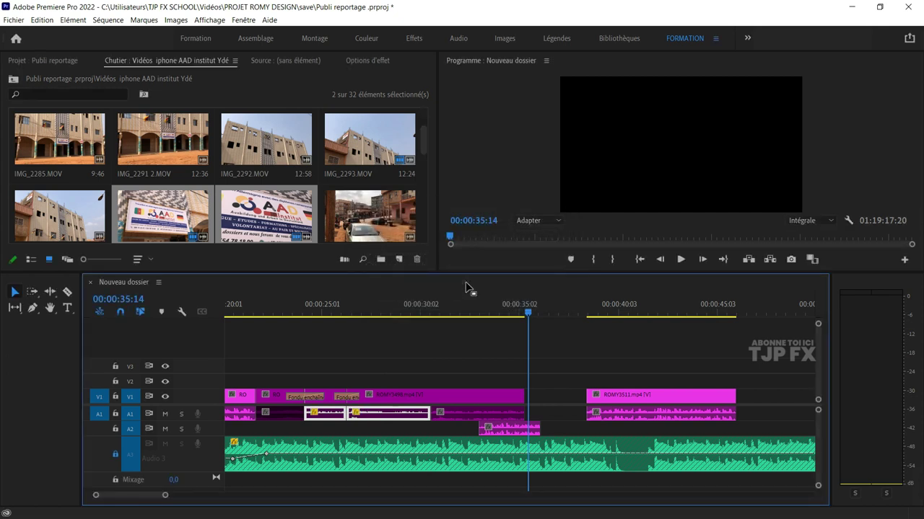
key("ctrl+s")
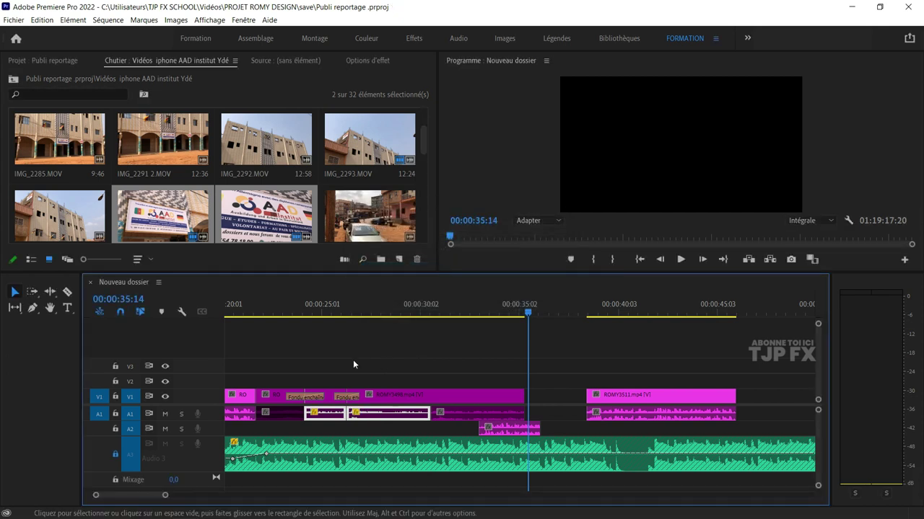
- Play back the passage, then reduce the A1 audio gain by another -1 dB
left_click(299, 307)
key("space")
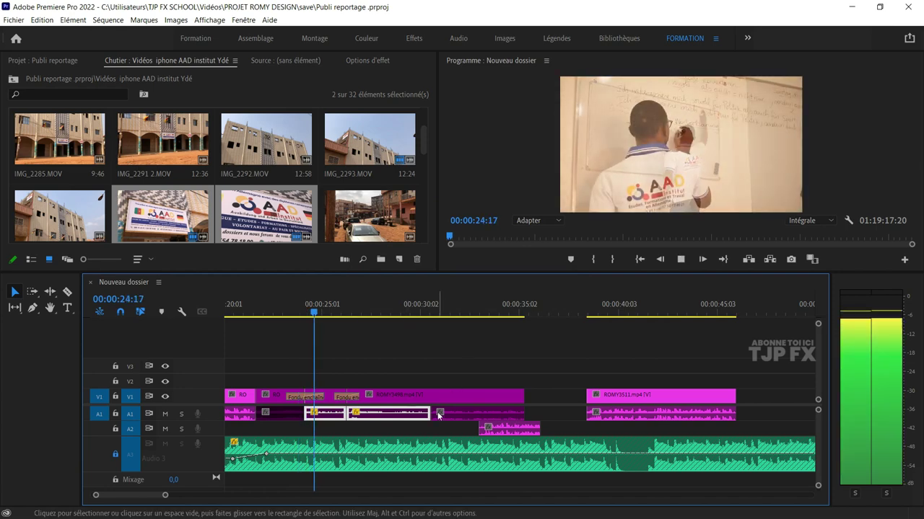
key("space")
right_click(389, 420)
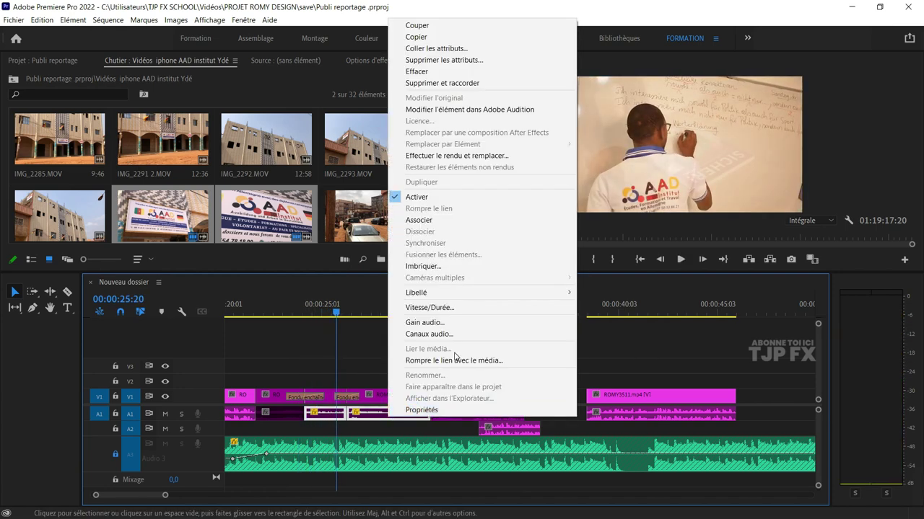
left_click(452, 320)
type("-")
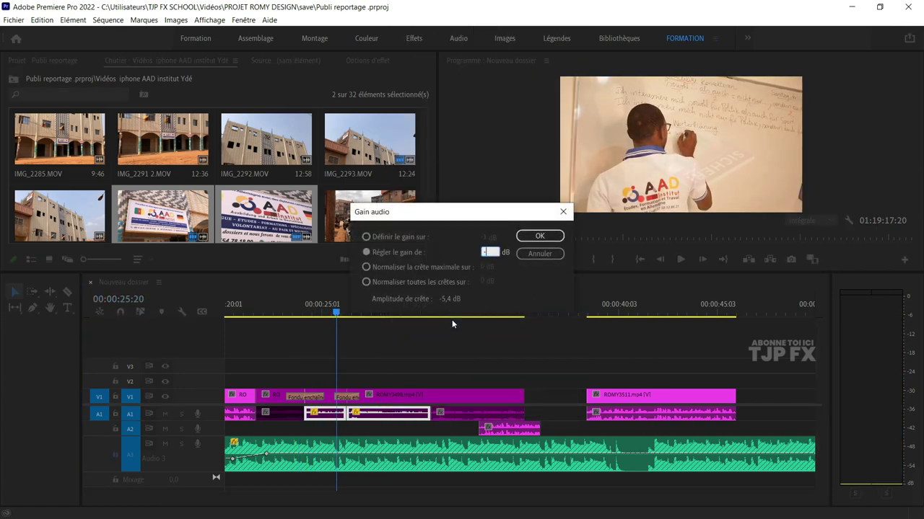
type("10")
key("Return")
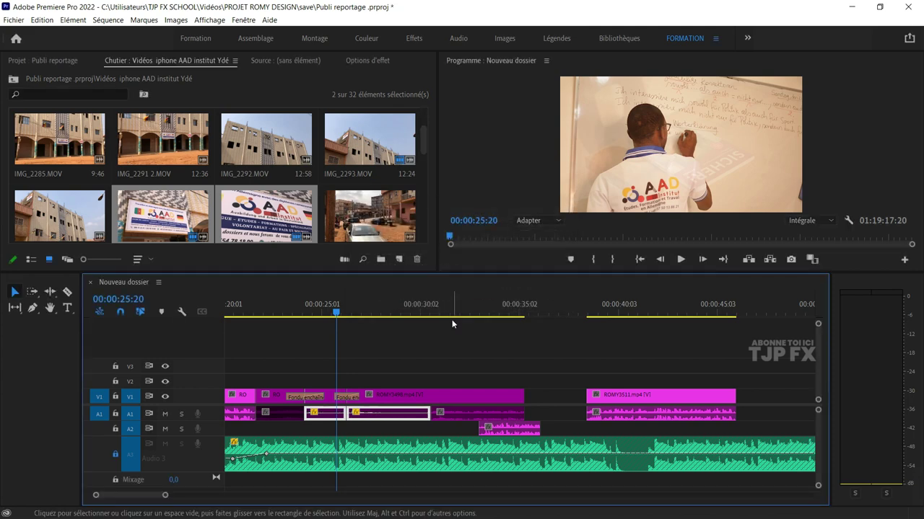
key("space")
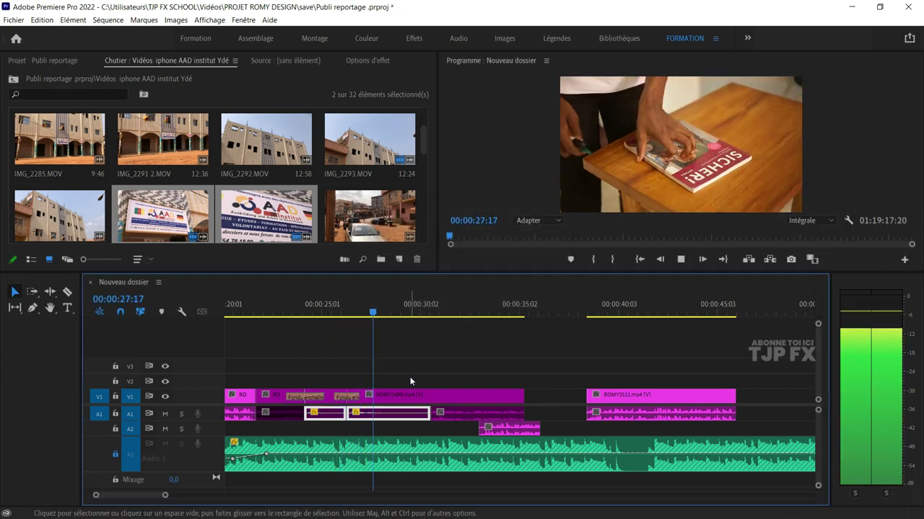
- Move the short A2 audio clip so it starts exactly at 00:00:32:07
scroll(408, 377, "right", 1)
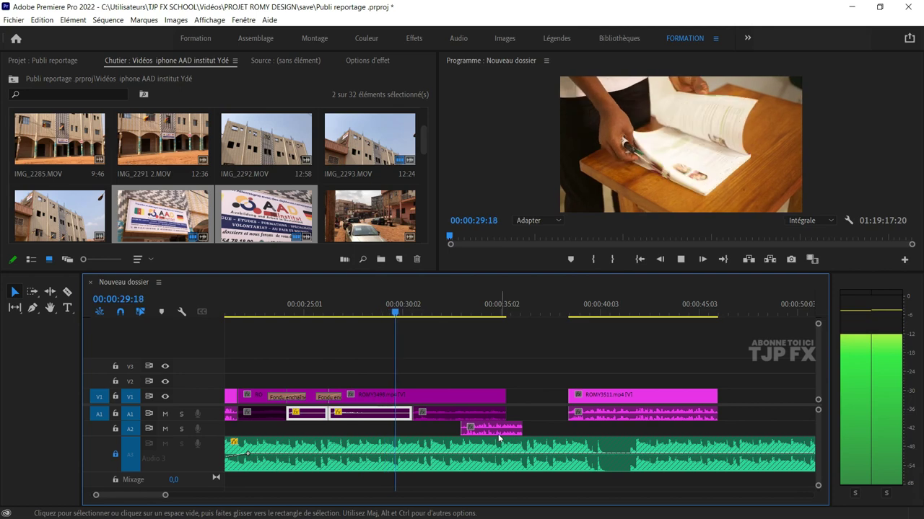
left_click_drag(496, 437, 406, 438)
left_click(377, 299)
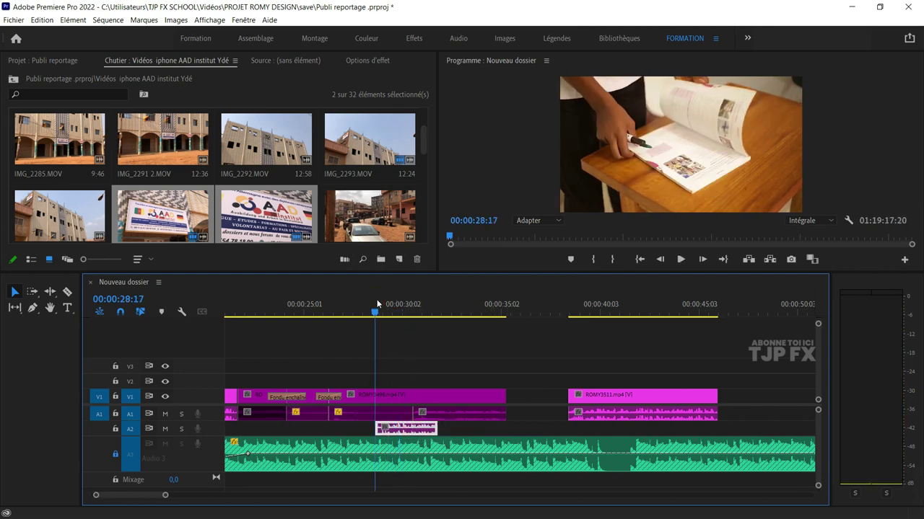
key("space")
scroll(440, 381, "up", 1)
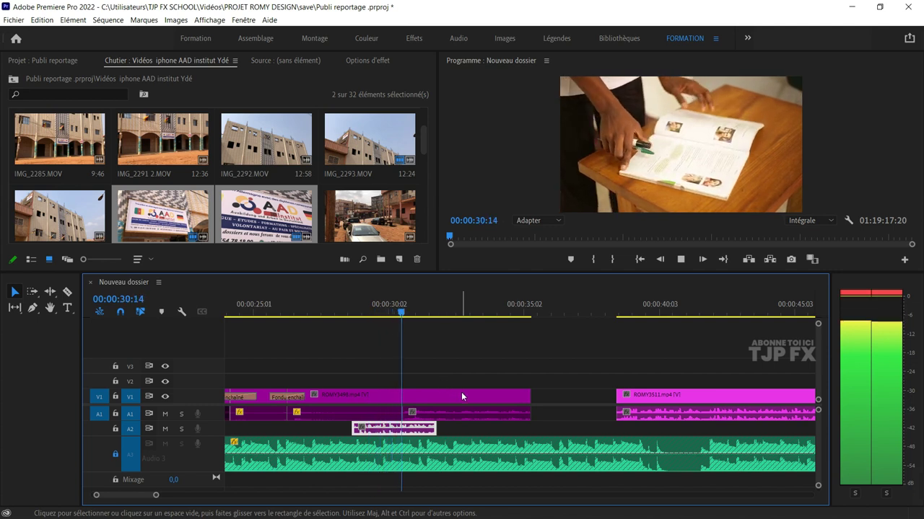
key("space")
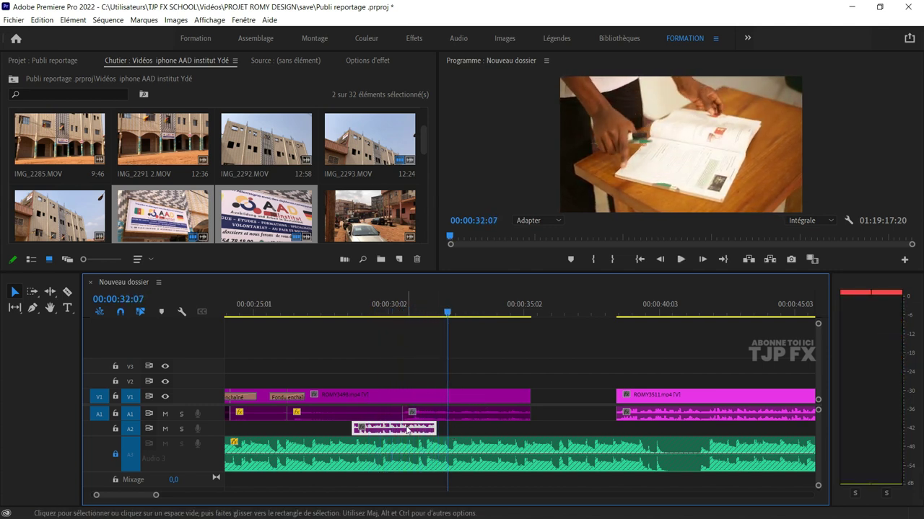
left_click_drag(407, 431, 512, 436)
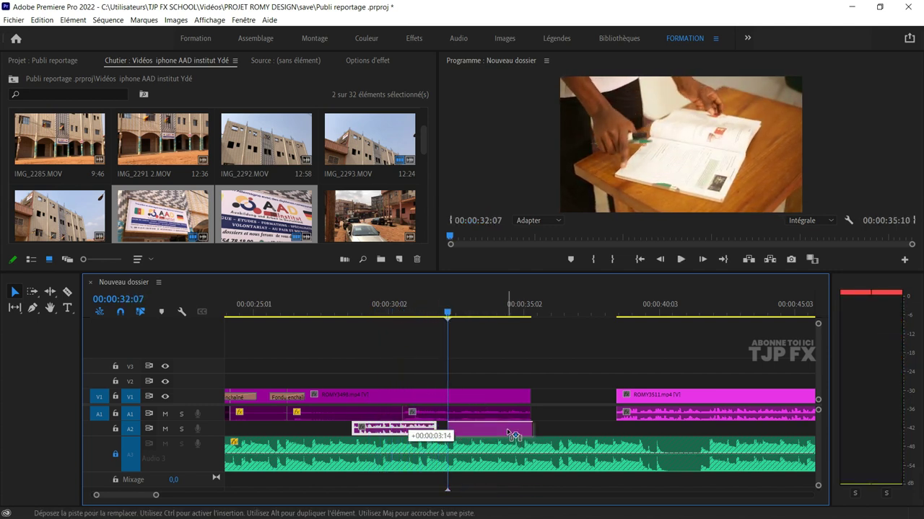
left_click_drag(505, 434, 505, 434)
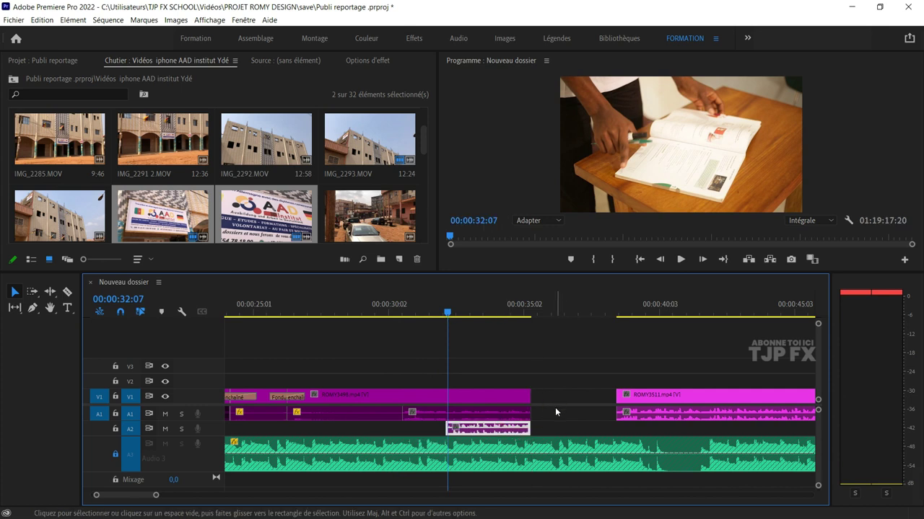
- Delete the empty V1 gap so ROMY3511 follows directly
left_click(556, 408)
key("Delete")
key("c")
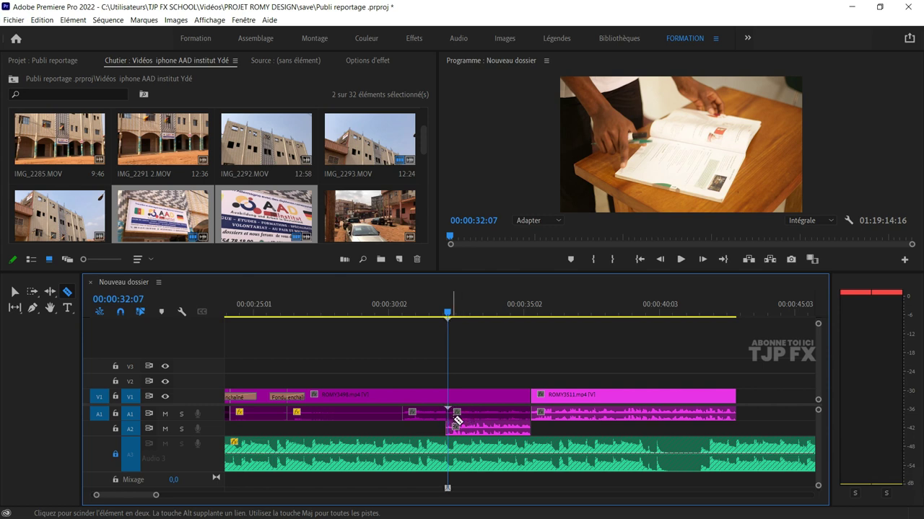
- Cut the A1 audio at 32:07 and lower that piece's gain by -20 dB
left_click(453, 415)
key("v")
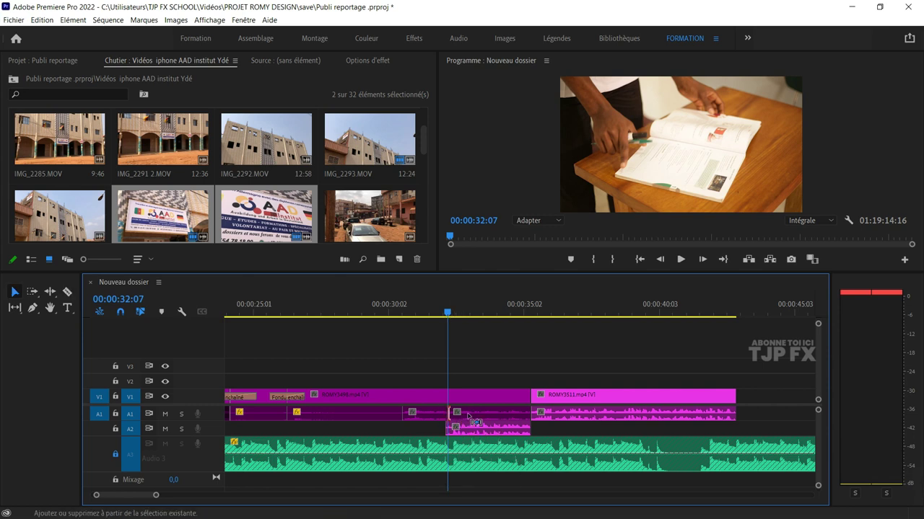
right_click(478, 414)
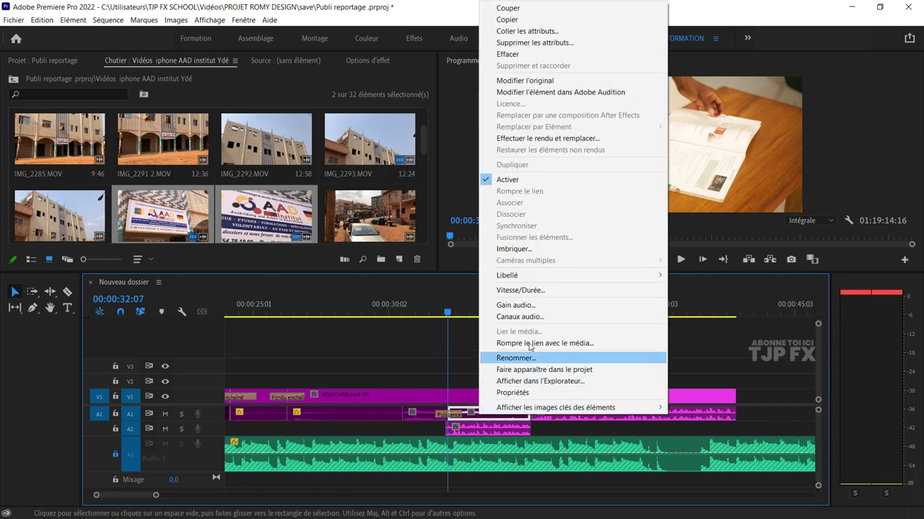
left_click(523, 305)
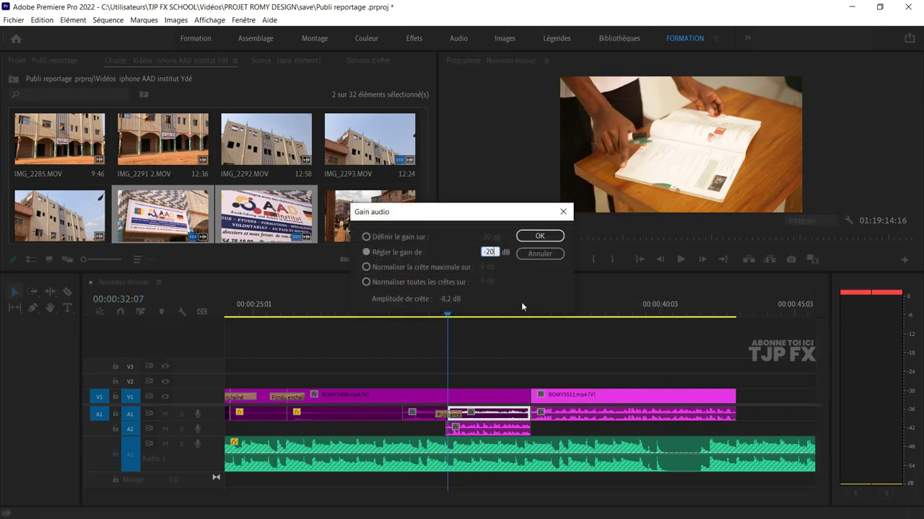
key("Return")
- Play back the passage around 32 seconds to check the quieter A1 audio
key("space")
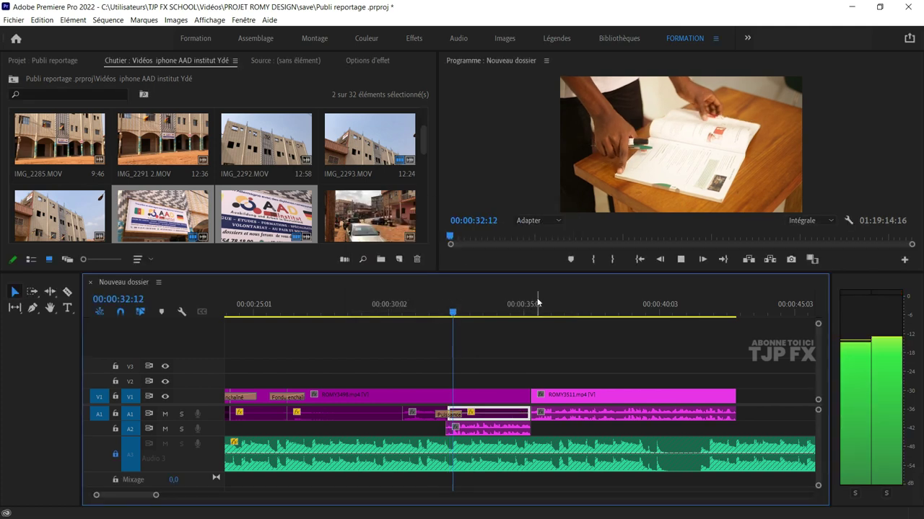
key("equal")
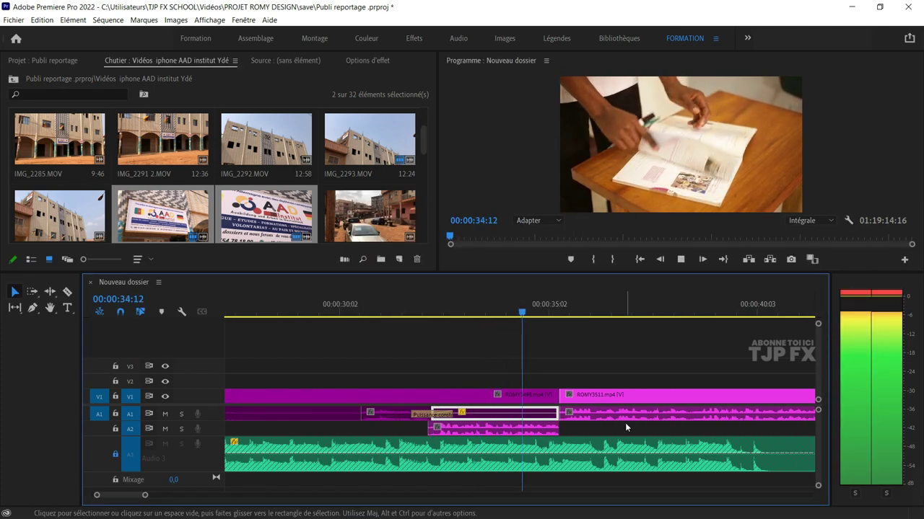
key("minus")
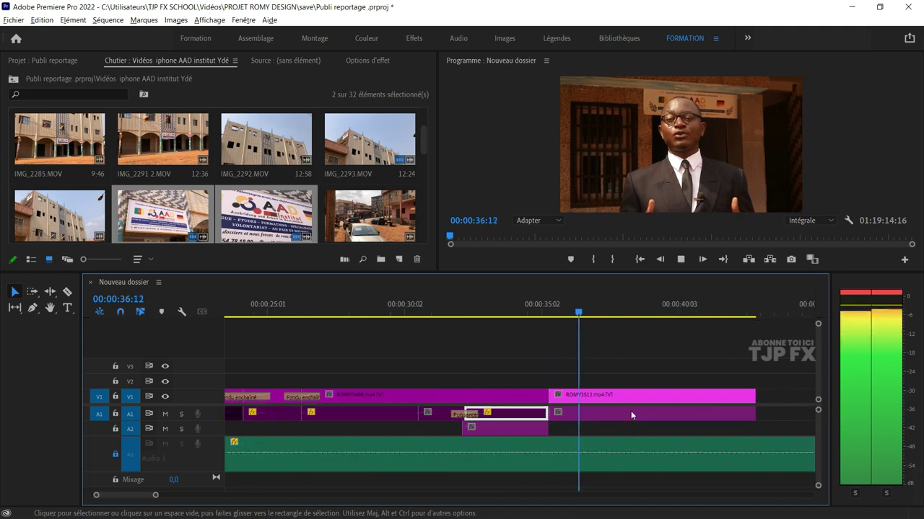
key("space")
key("space")
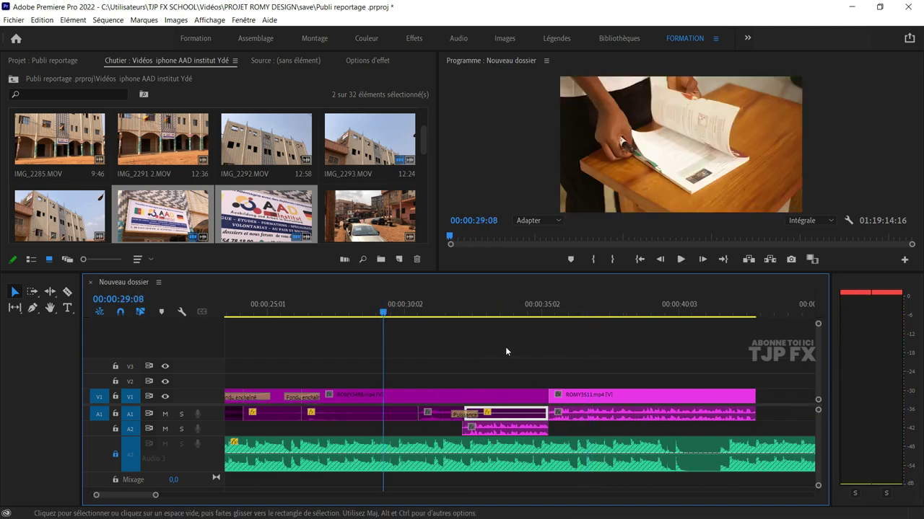
key("minus")
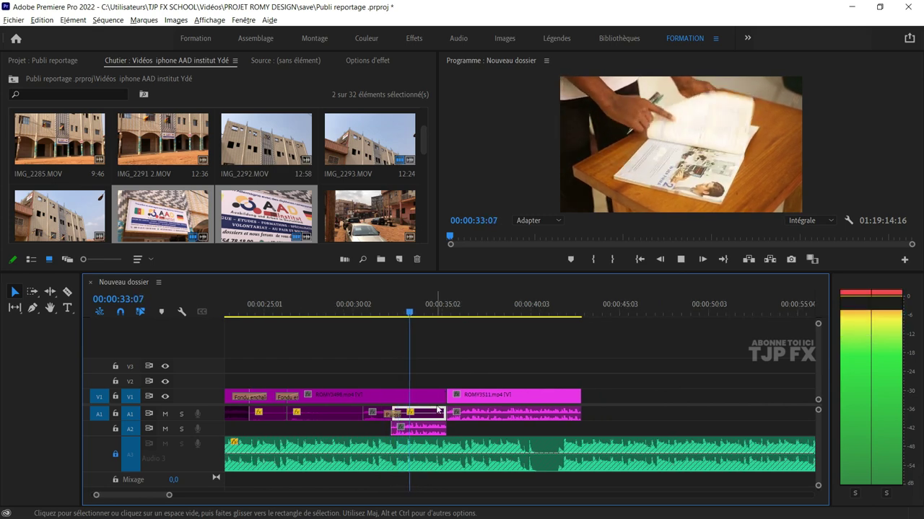
key("equal")
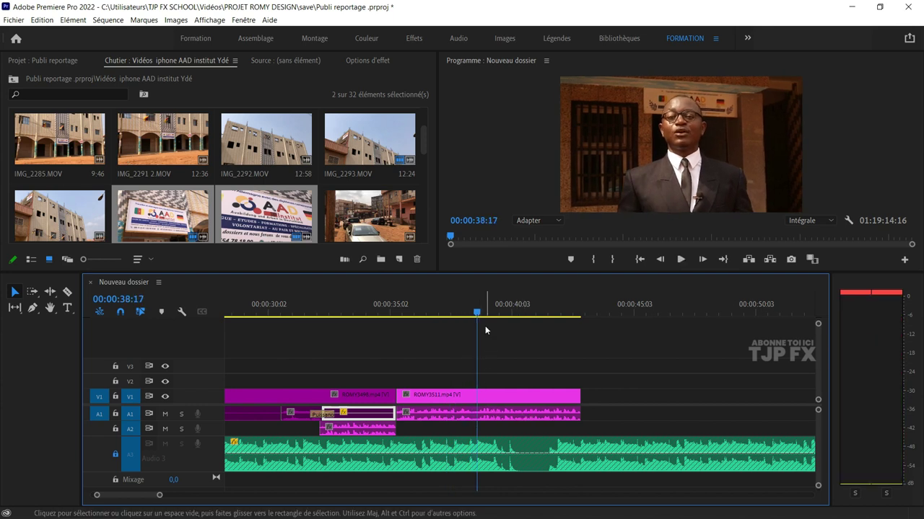
key("equal")
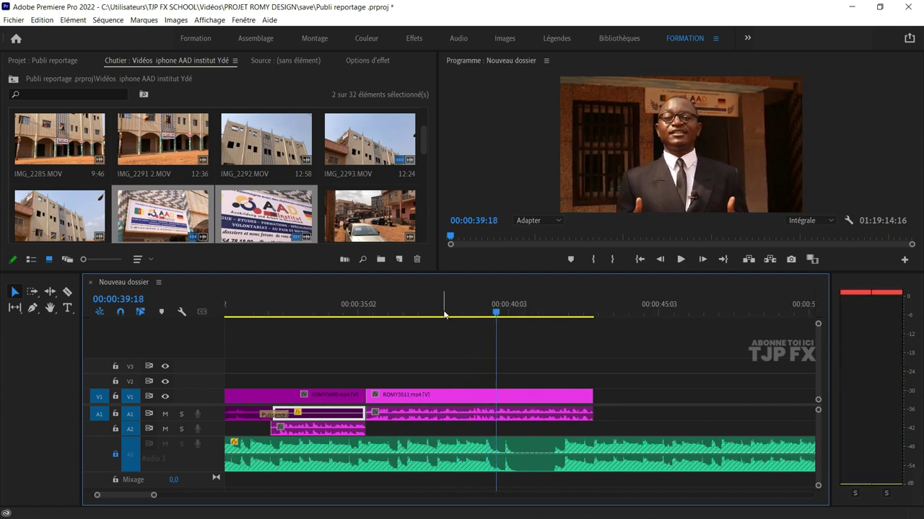
- Split the early ROMY3511 clip at the playhead
left_click(442, 307)
left_click(470, 398)
key("ctrl+k")
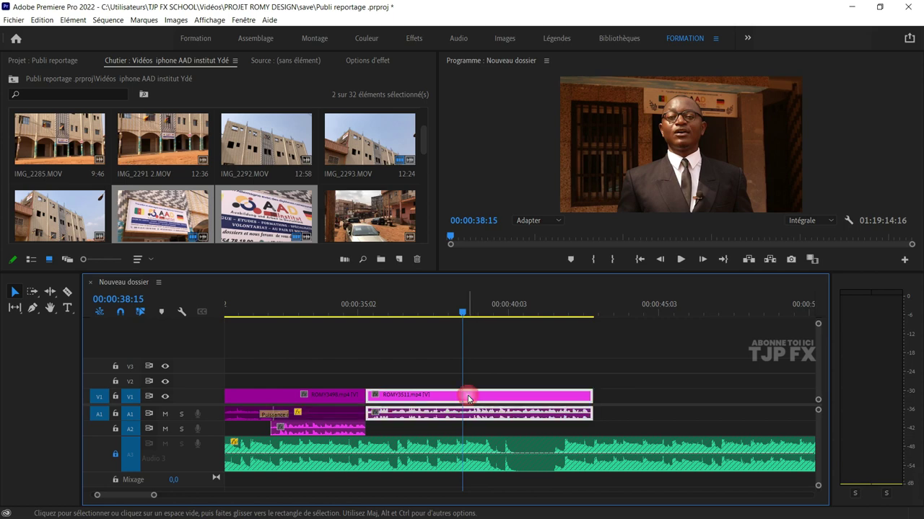
key("space")
key("minus")
key("minus")
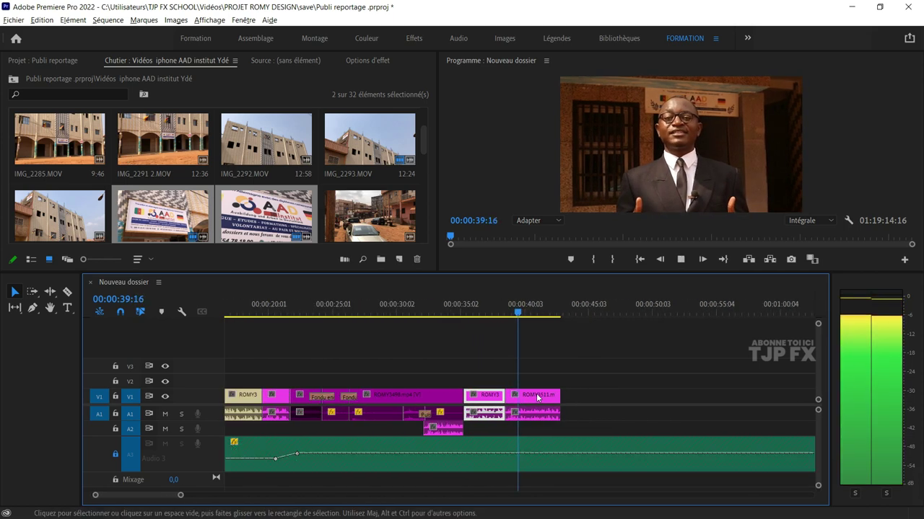
key("minus")
key("minus")
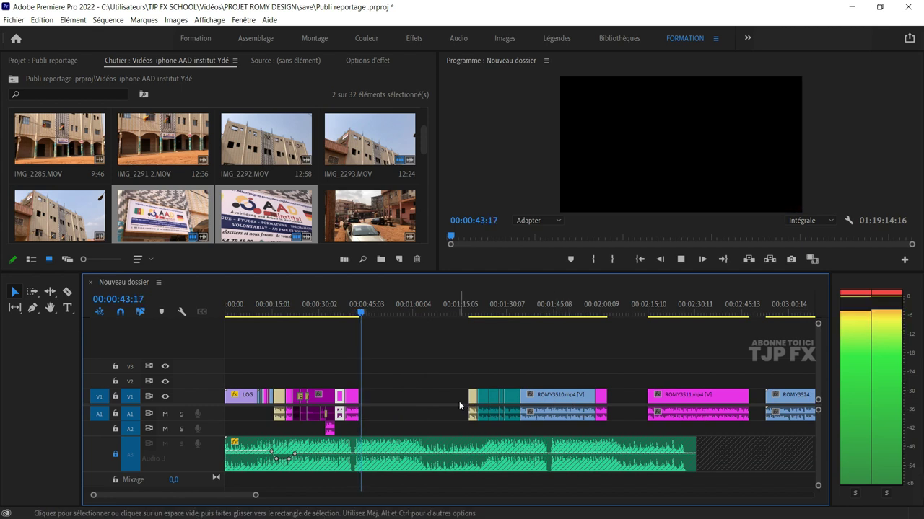
key("space")
- Cut the later ROMY3511 clip and paste it at 00:00:42:24 after the opening clips
left_click(664, 401)
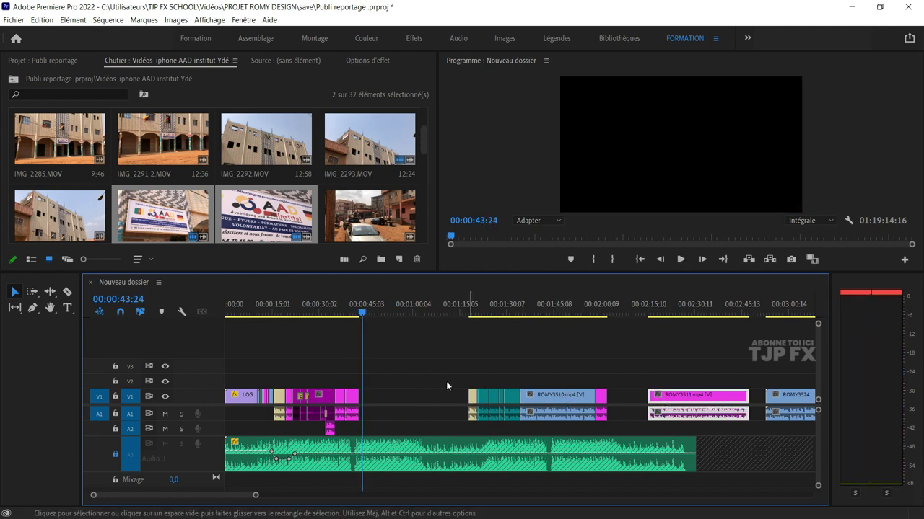
key("Delete")
key("Up")
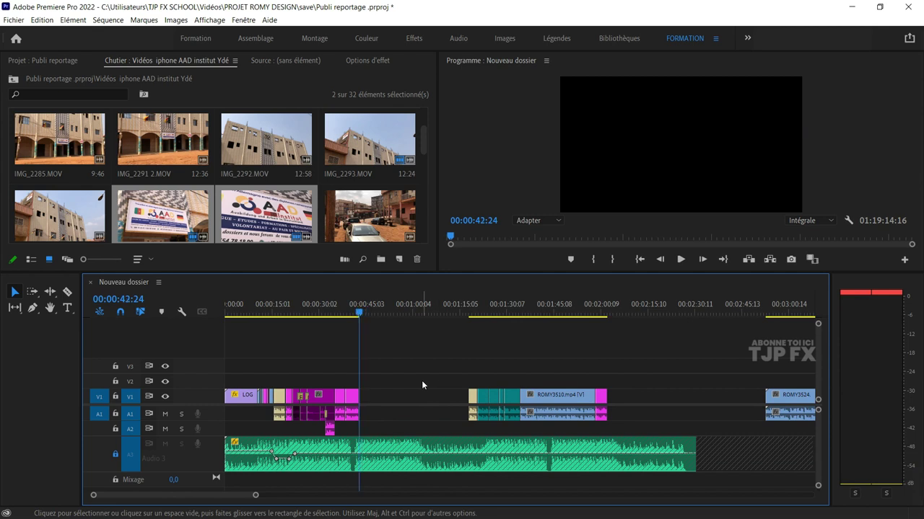
key("ctrl+v")
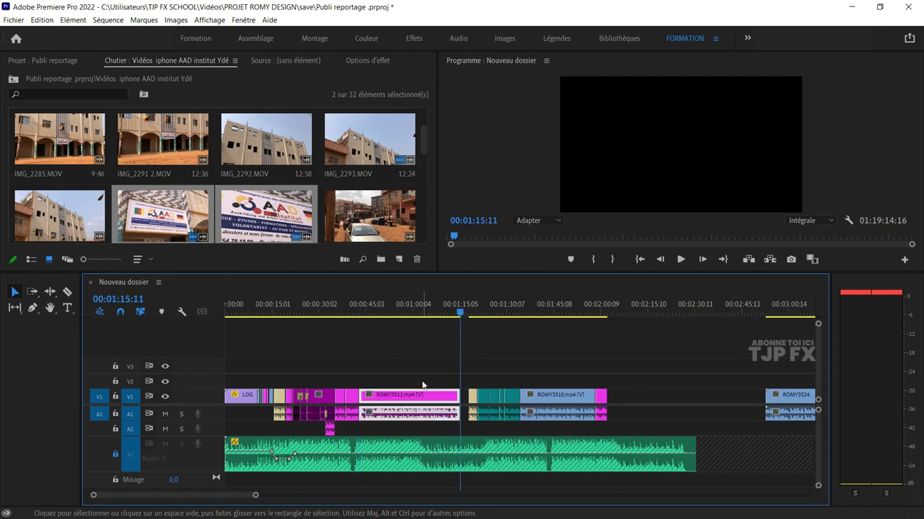
- Review the new join and split the ROMY3511 clip at 00:00:44:14
left_click(349, 315)
key("space")
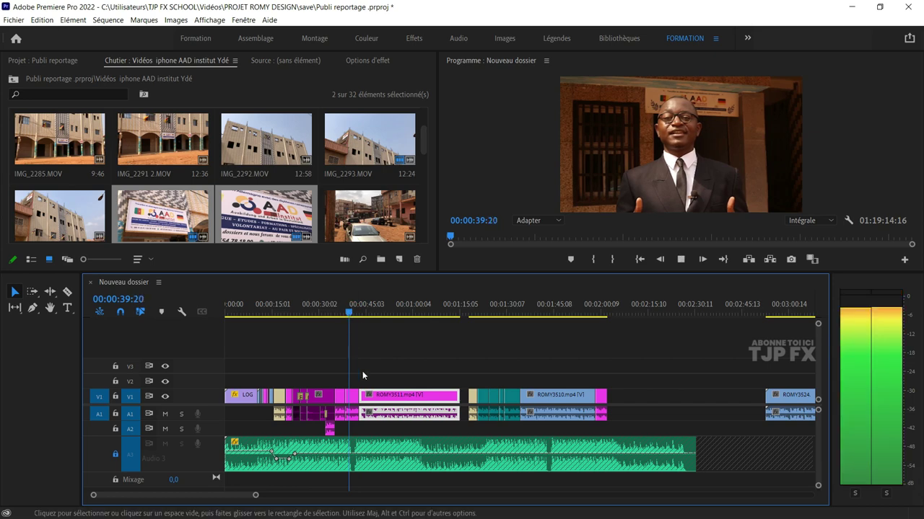
key("=")
key("=")
key("=")
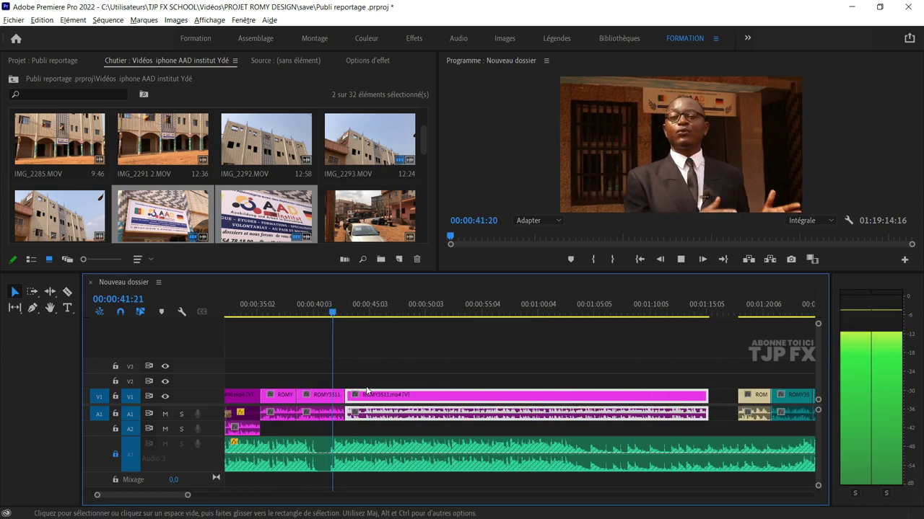
key("=")
key("=")
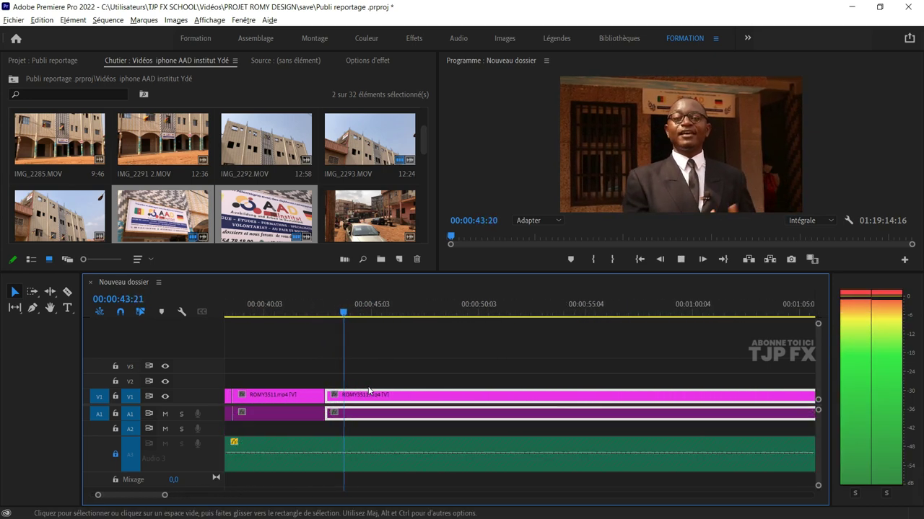
key("space")
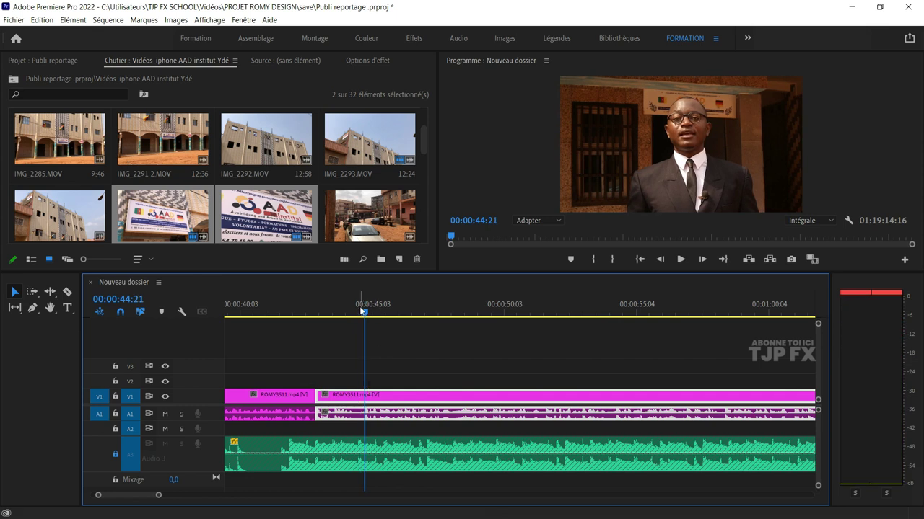
left_click(359, 312)
key("ctrl+k")
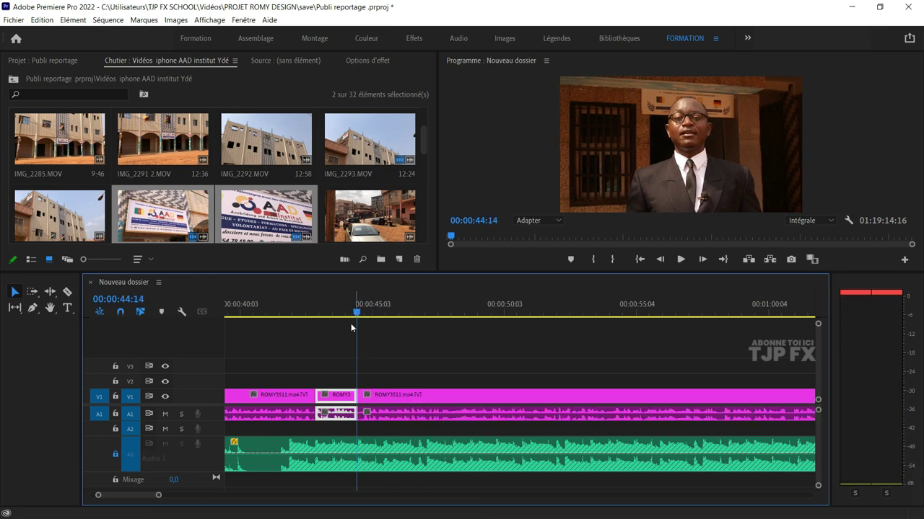
left_click(294, 311)
key("space")
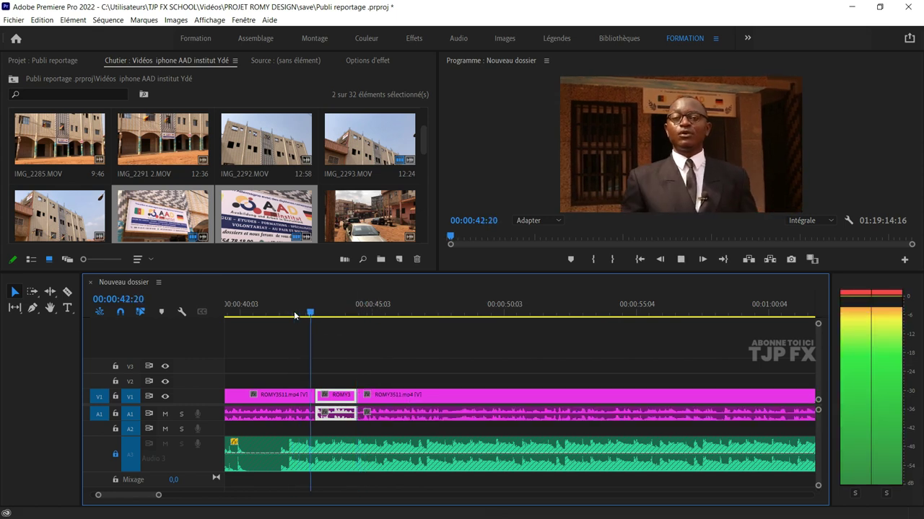
key("space")
key("minus")
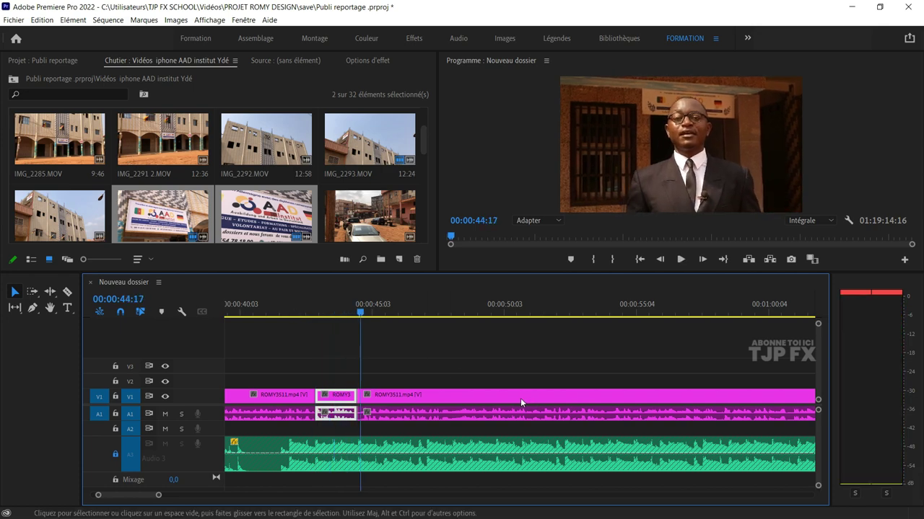
key("minus")
key("minus")
key("minus")
key("minus")
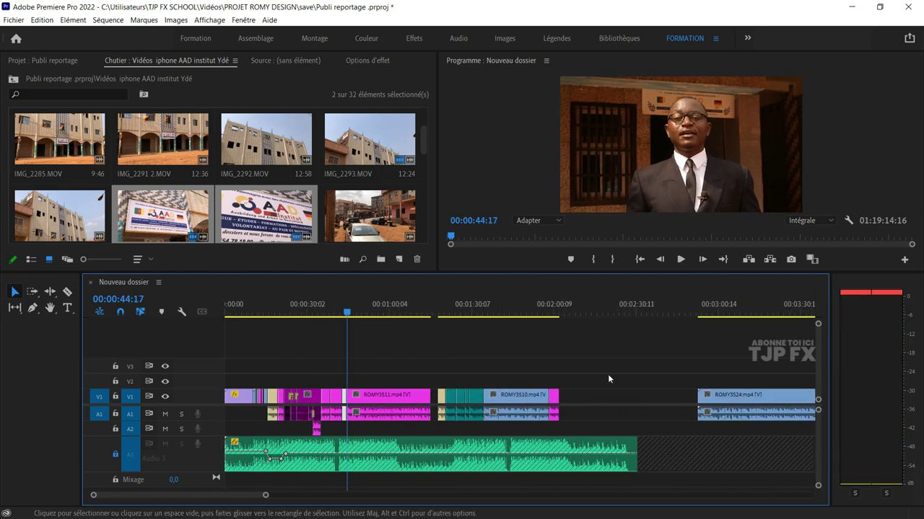
left_click(492, 312)
key("space")
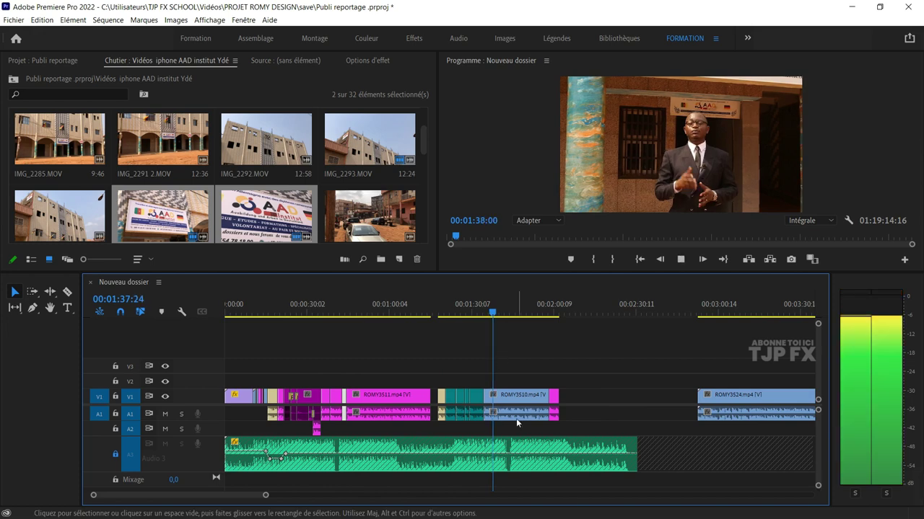
key("equal")
key("equal")
key("equal")
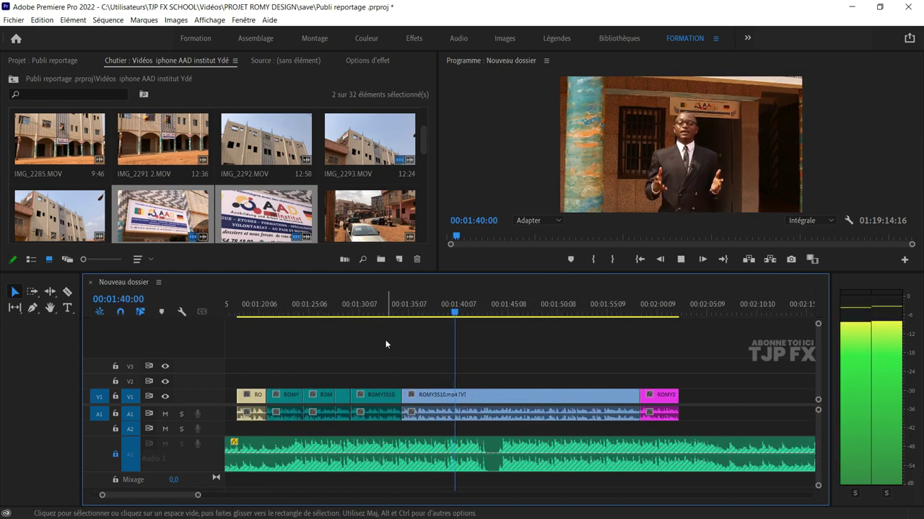
left_click(353, 316)
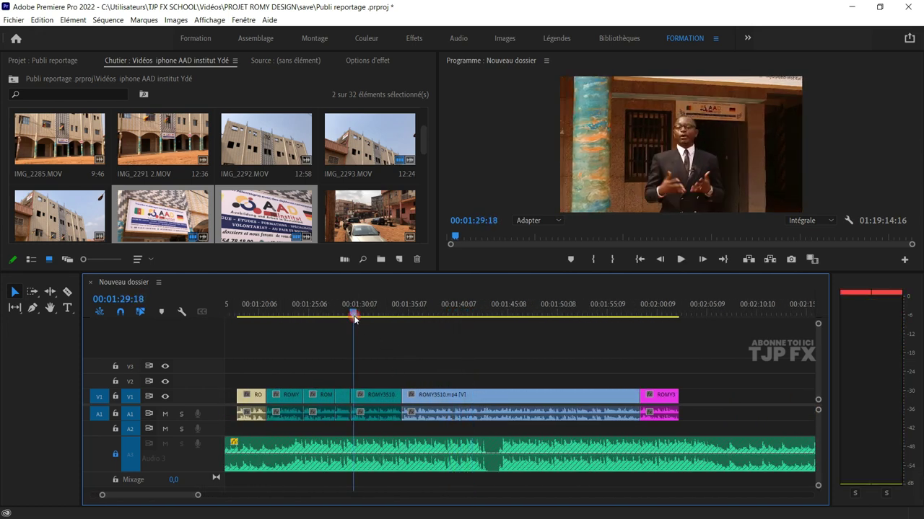
scroll(404, 386, "up", 2)
key("equal")
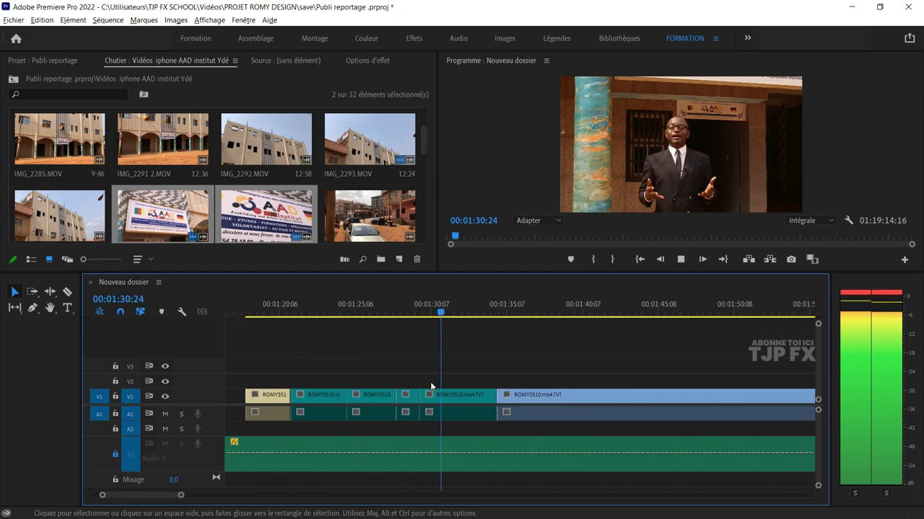
key("equal")
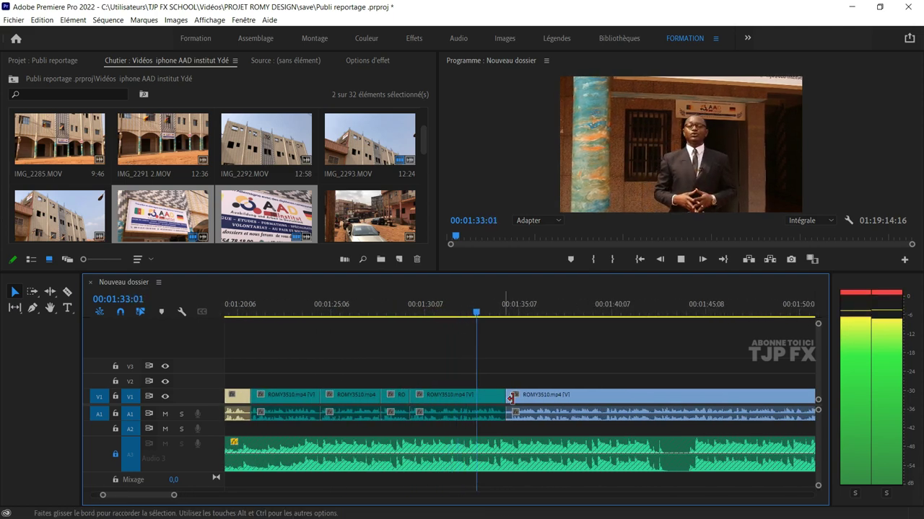
left_click(483, 402)
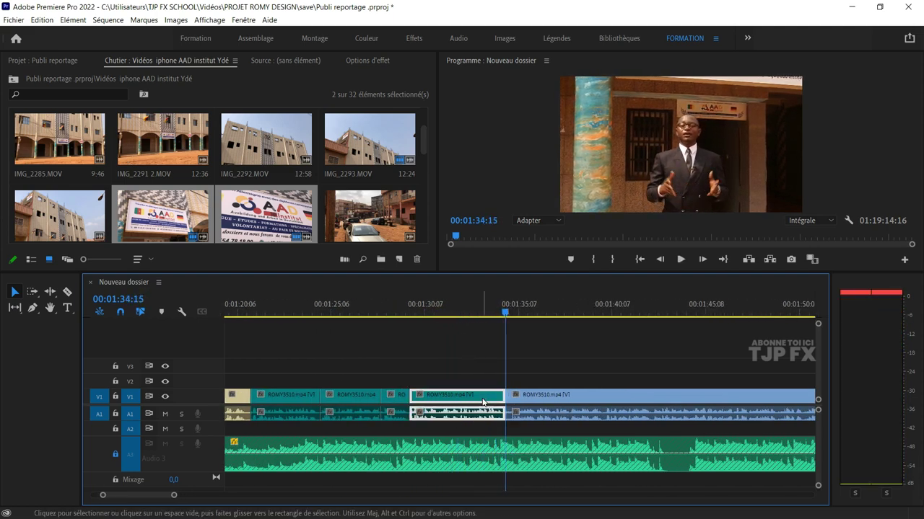
key("minus")
key("minus")
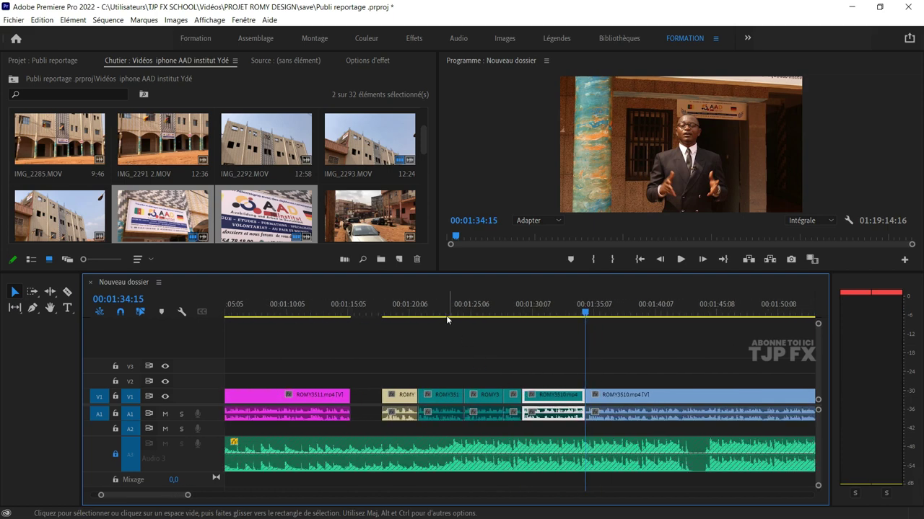
left_click(441, 309)
key("space")
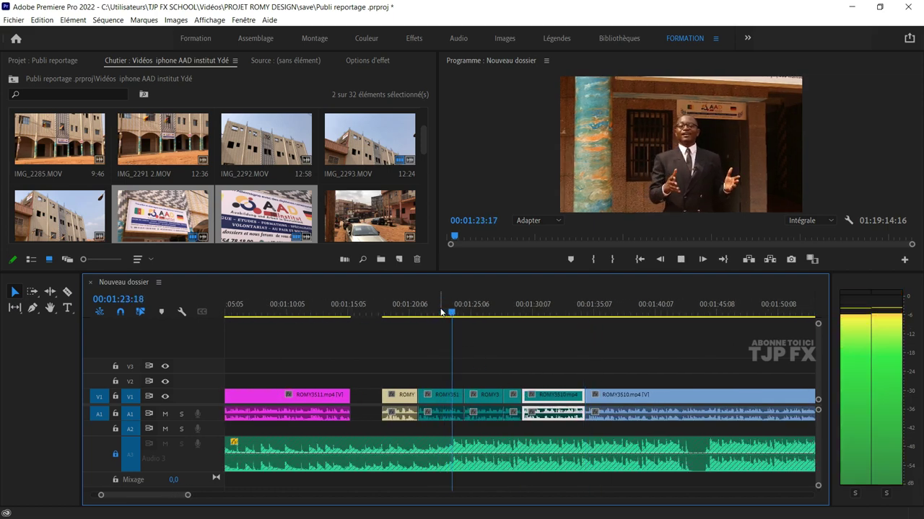
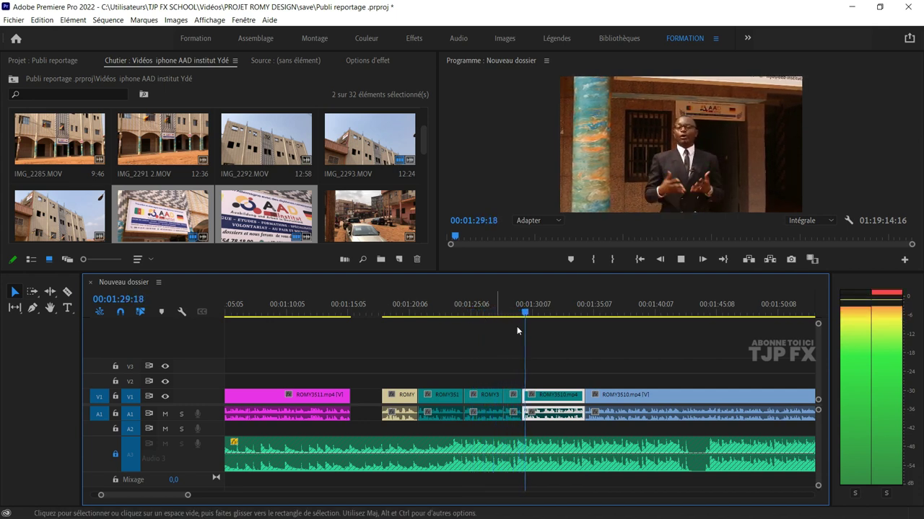
- Play from about 00:00:30 to 00:00:43:01 and insert ROMY3510 there on V1/A1
key("space")
key("minus")
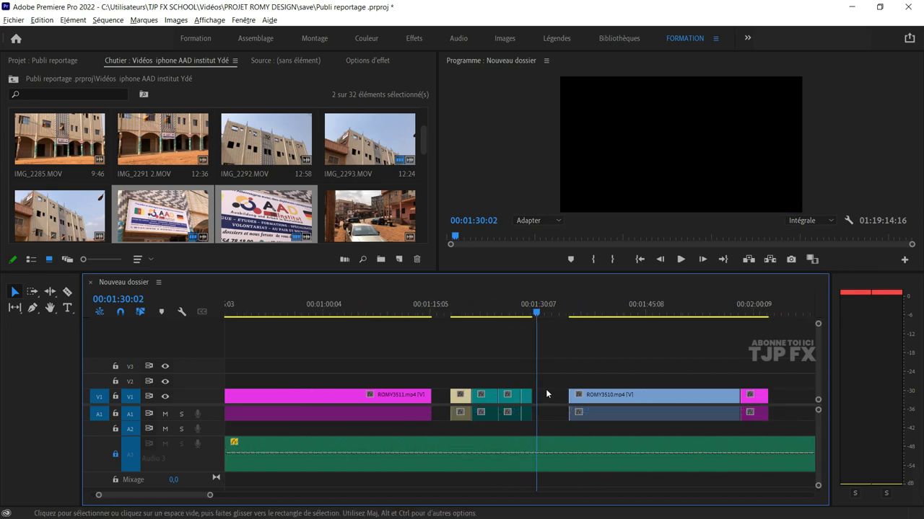
key("minus")
key("minus")
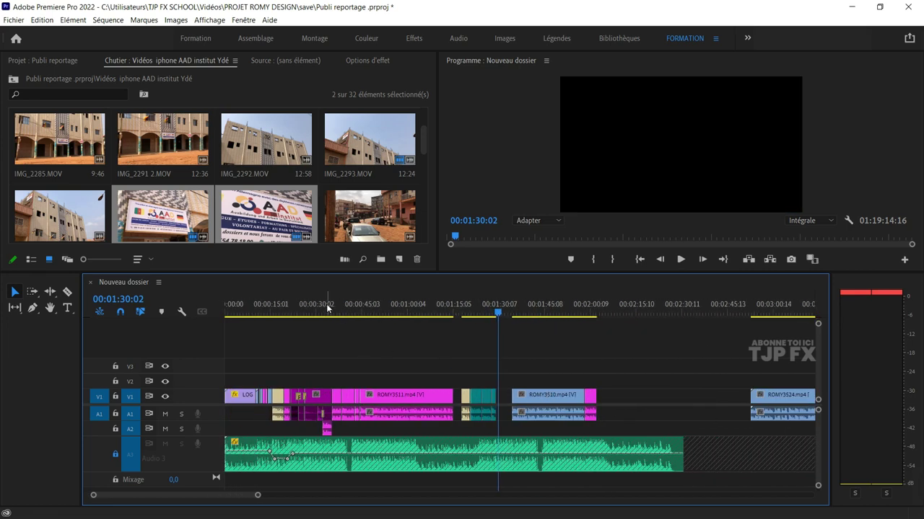
left_click(323, 304)
key("space")
key("equal")
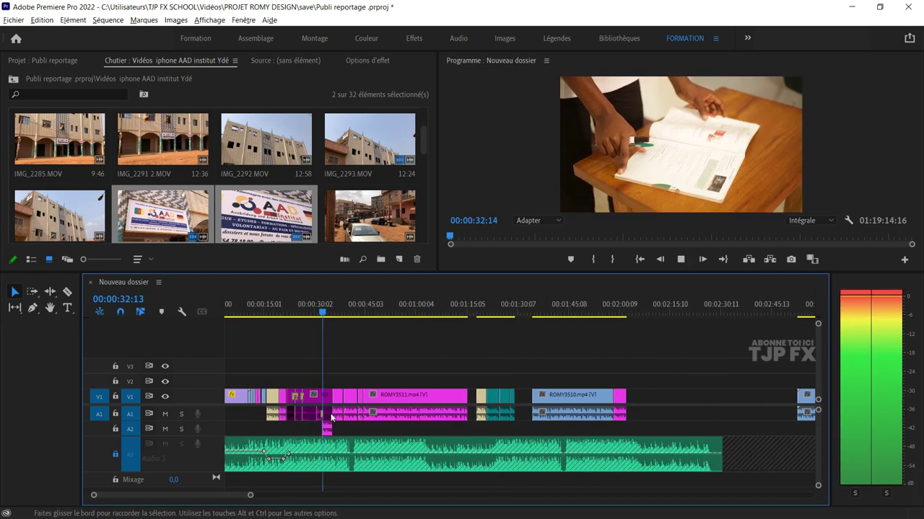
key("equal")
key("equal")
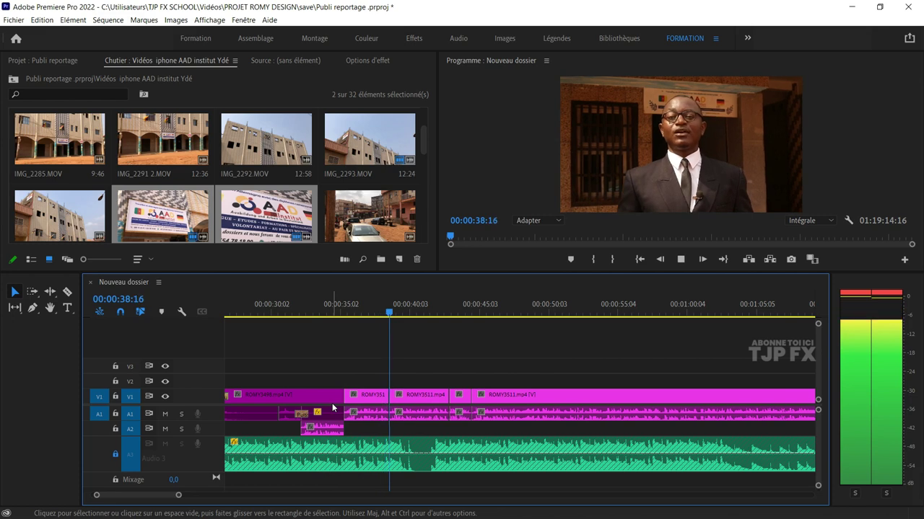
key("space")
key("space")
key("=")
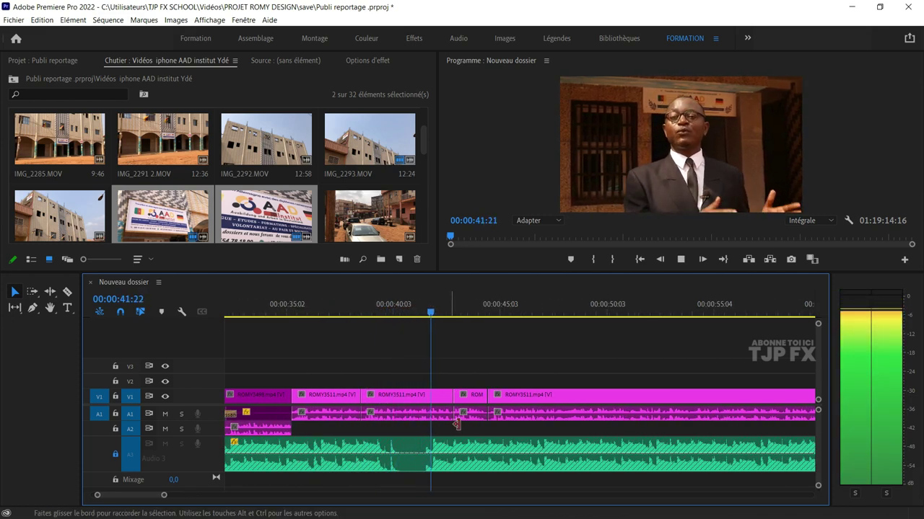
key("space")
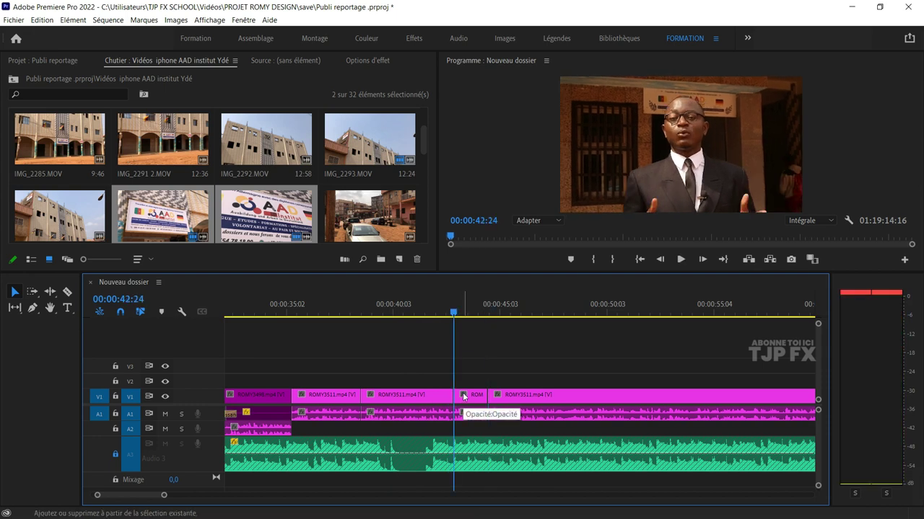
key("ctrl+shift+v")
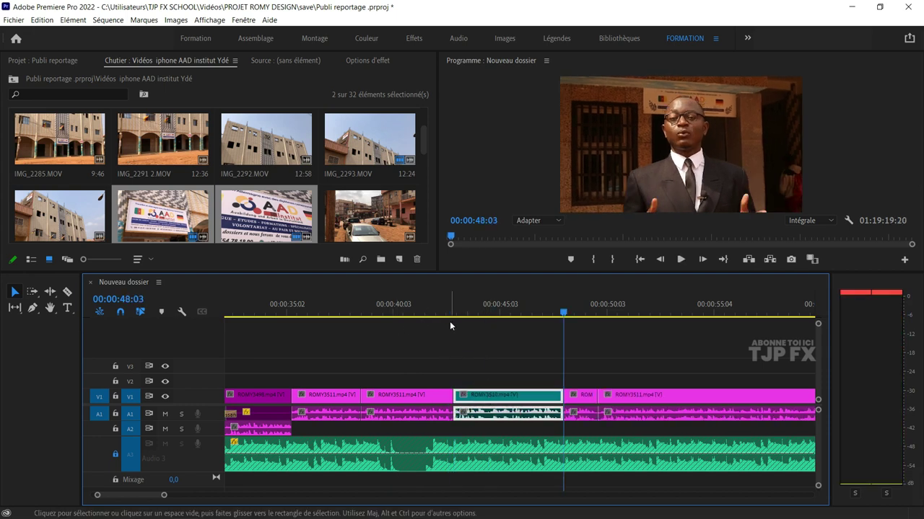
- Replay the inserted clip from about 00:00:38, stopping at 00:00:41:18
key("space")
left_click(454, 316)
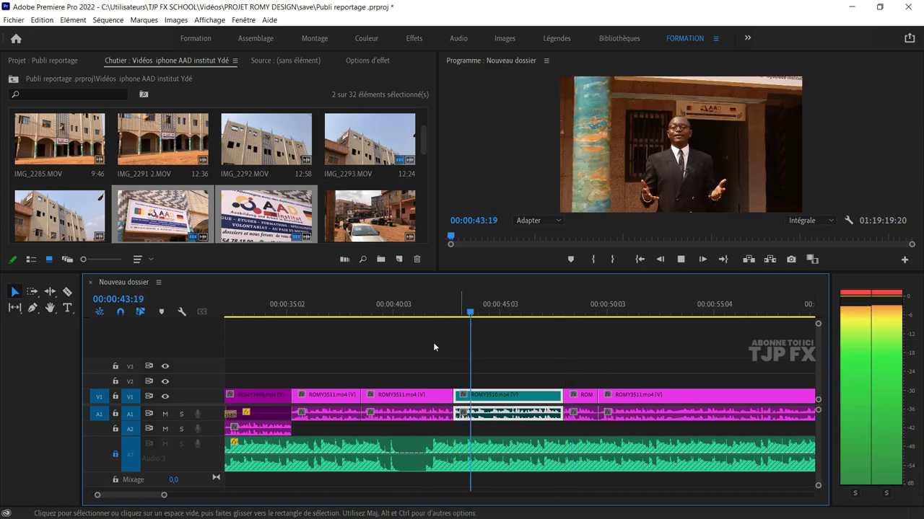
key("space")
left_click(359, 311)
key("space")
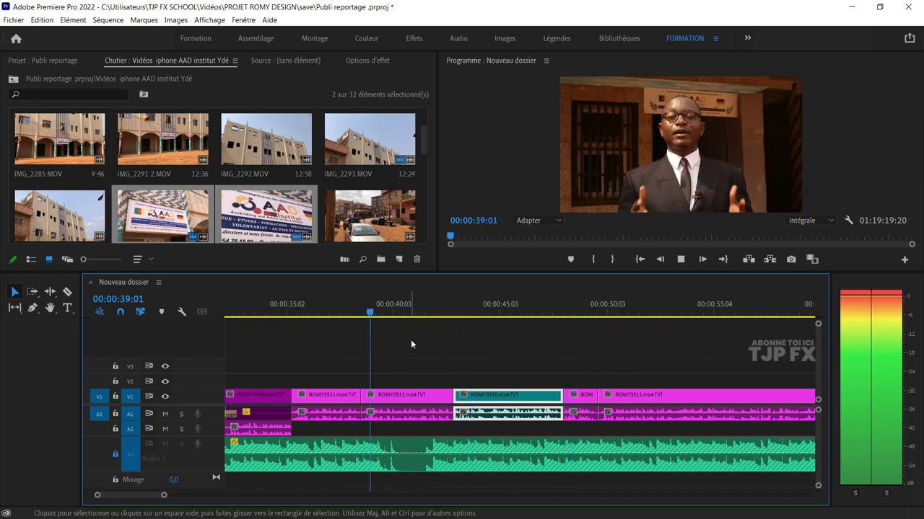
scroll(415, 369, "up", 1)
scroll(415, 370, "up", 1)
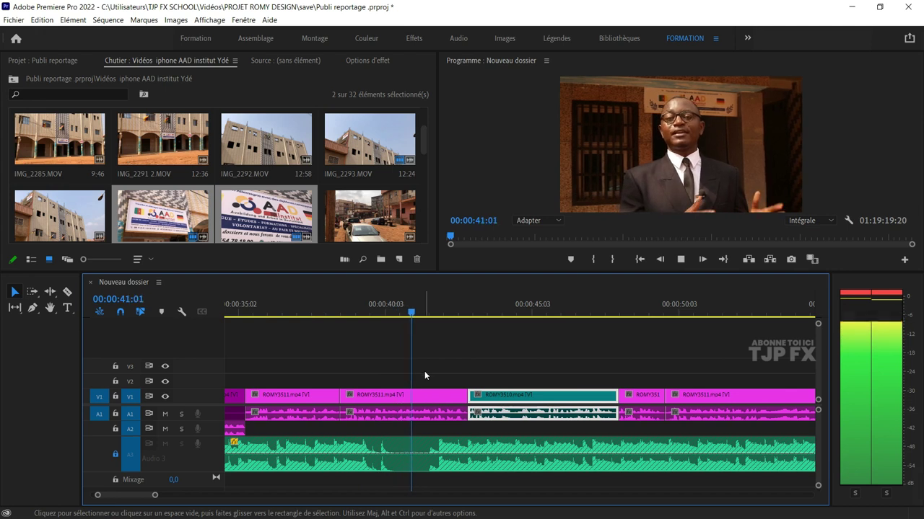
key("space")
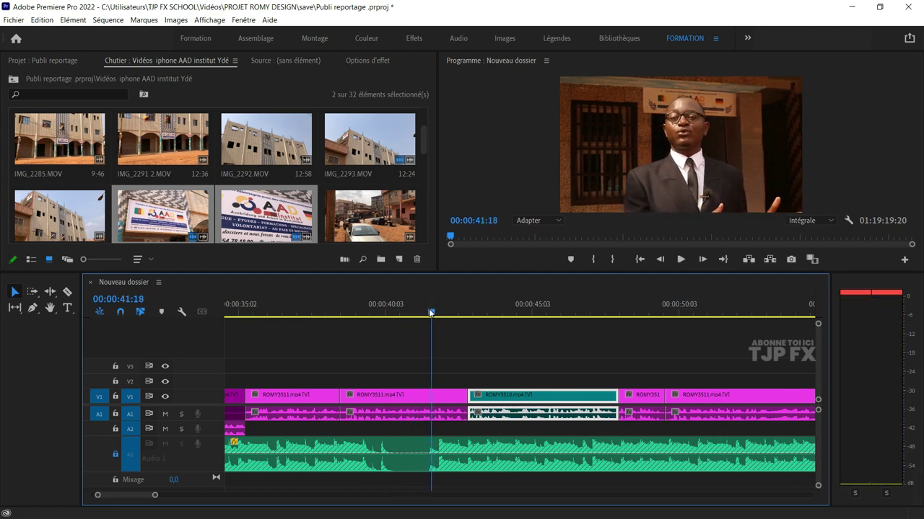
- Split the interview clip at 00:00:41:18 and delete the short leftover piece
left_click(453, 395)
key("ctrl+k")
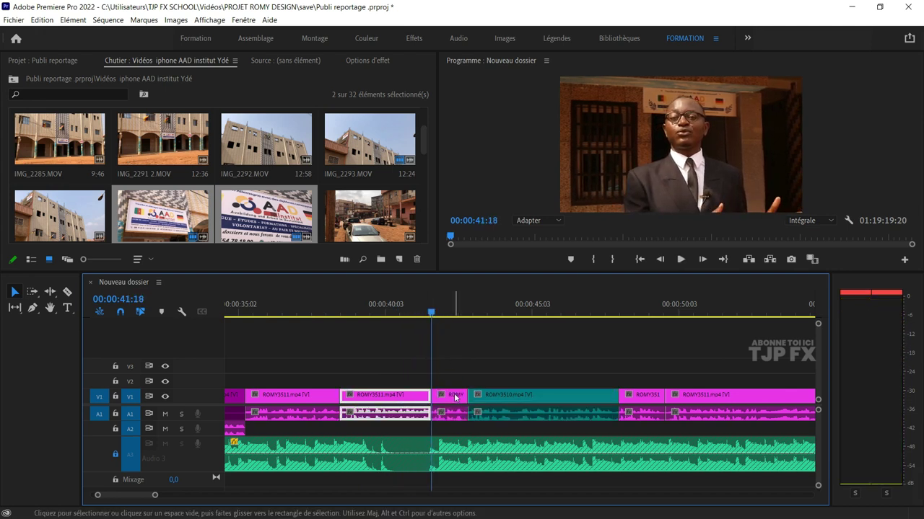
left_click(456, 397)
key("Delete")
left_click(456, 394)
key("Delete")
- Review the edit from about 00:00:40, stopping at 00:00:43:12
key("space")
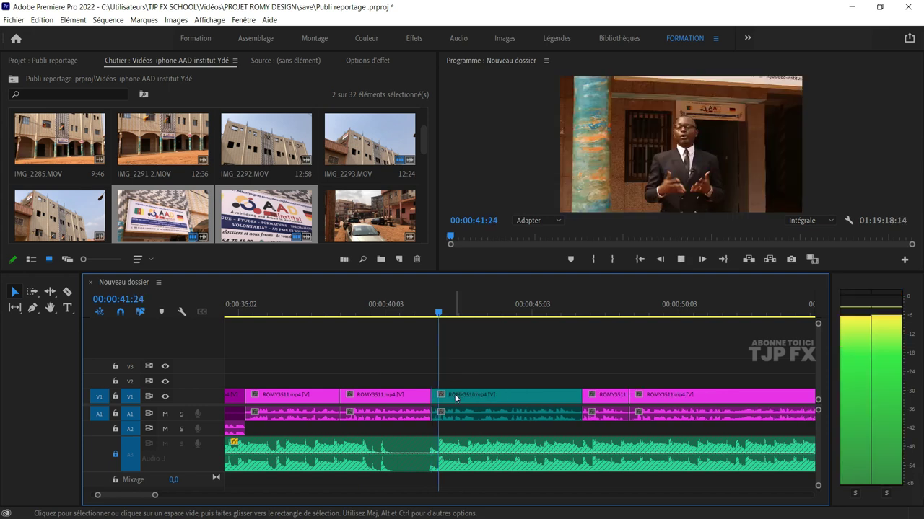
scroll(497, 388, "down", 1)
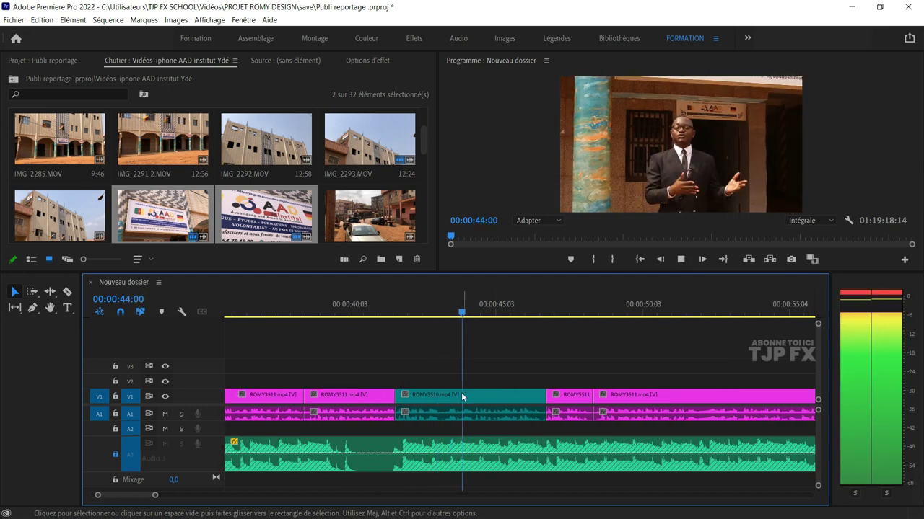
key("space")
key("space")
key("space")
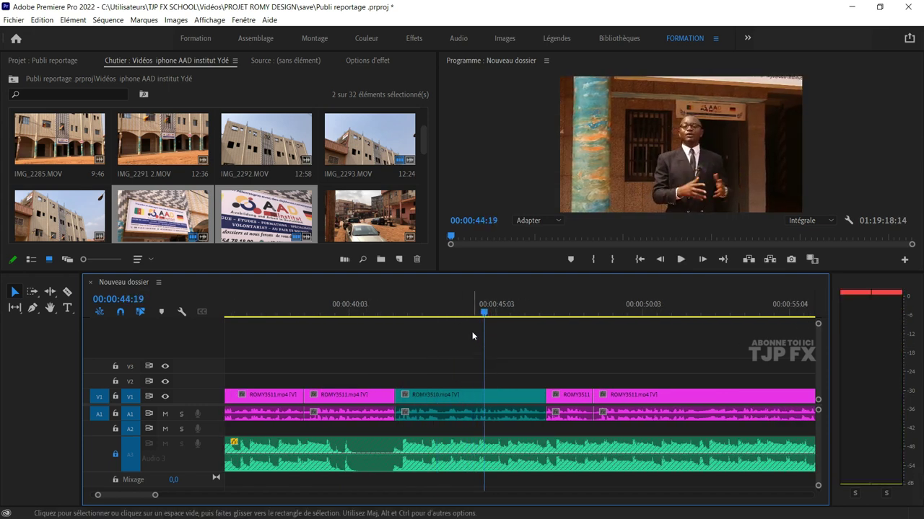
left_click(346, 312)
key("space")
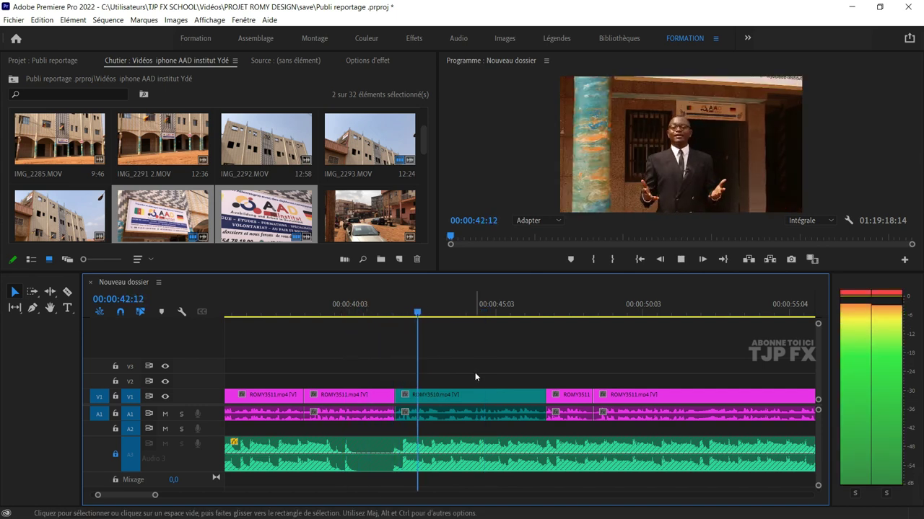
key("space")
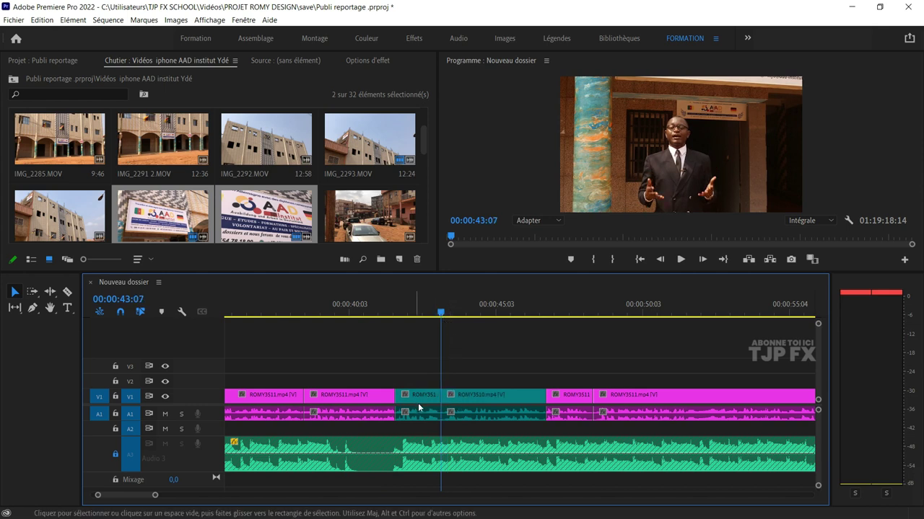
- Try removing the short teal clip, check the gap, then undo to restore it
key("Delete")
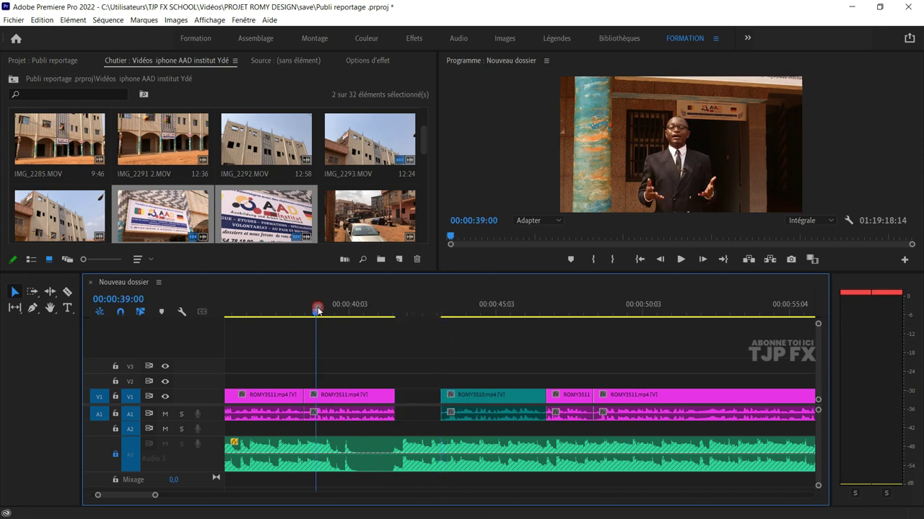
key("space")
key("space")
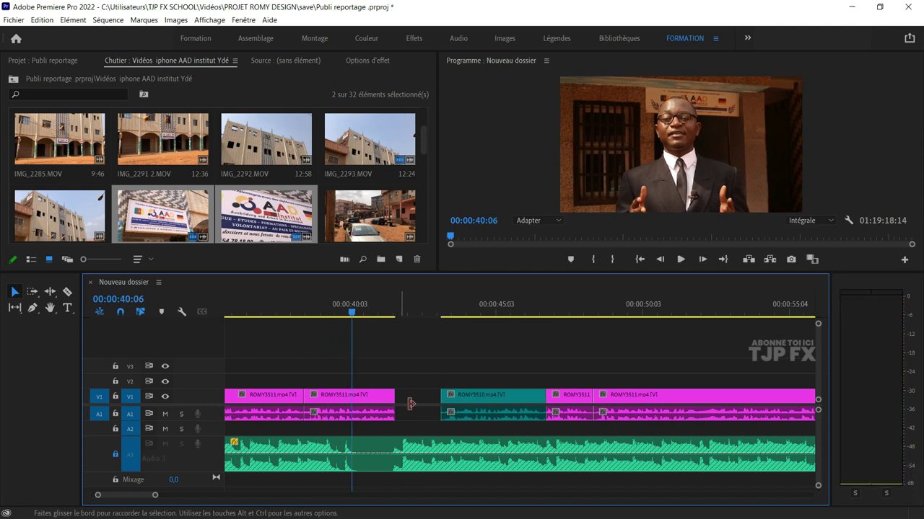
key("space")
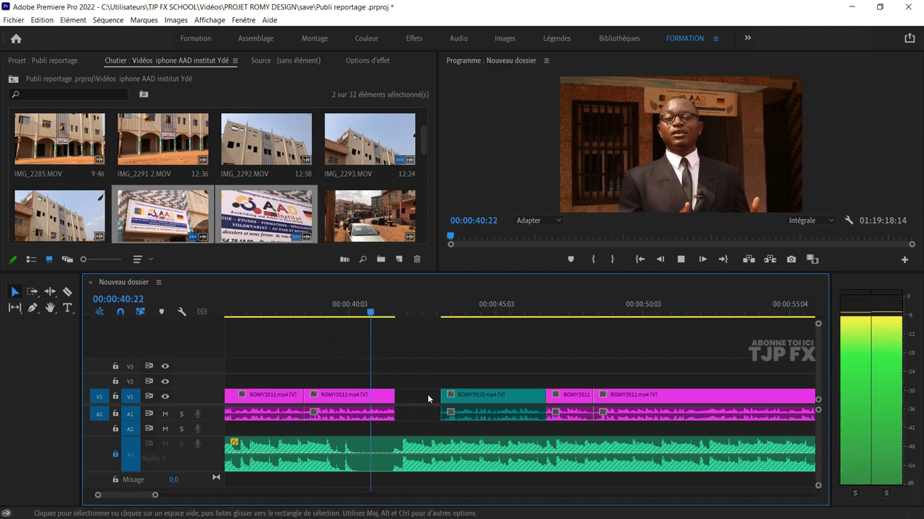
key("space")
key("ctrl+z")
key("space")
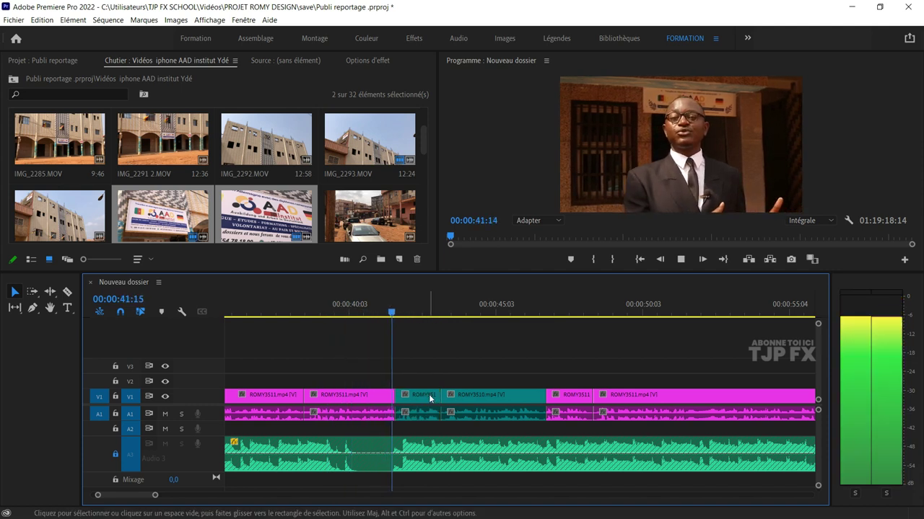
key("space")
- Ripple-delete the short teal clip and review the cut up to 00:00:43:14
left_click(426, 398)
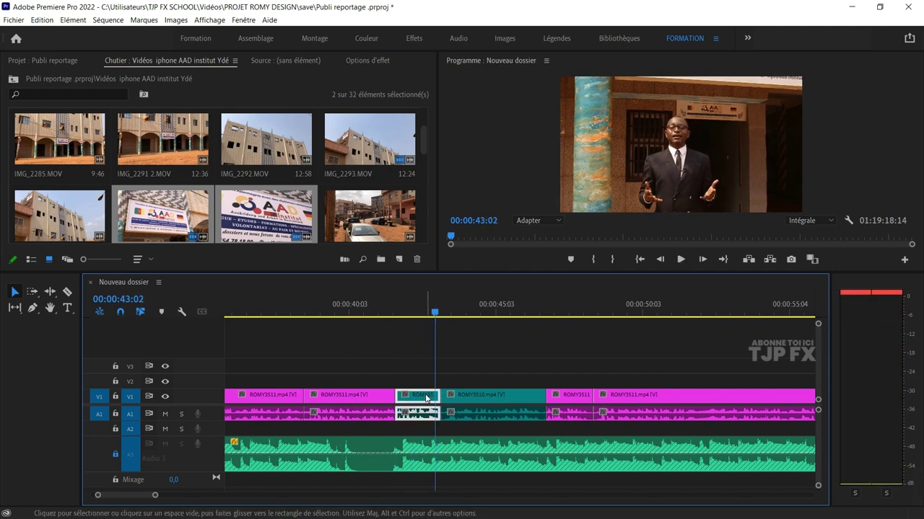
key("shift+Delete")
left_click(355, 311)
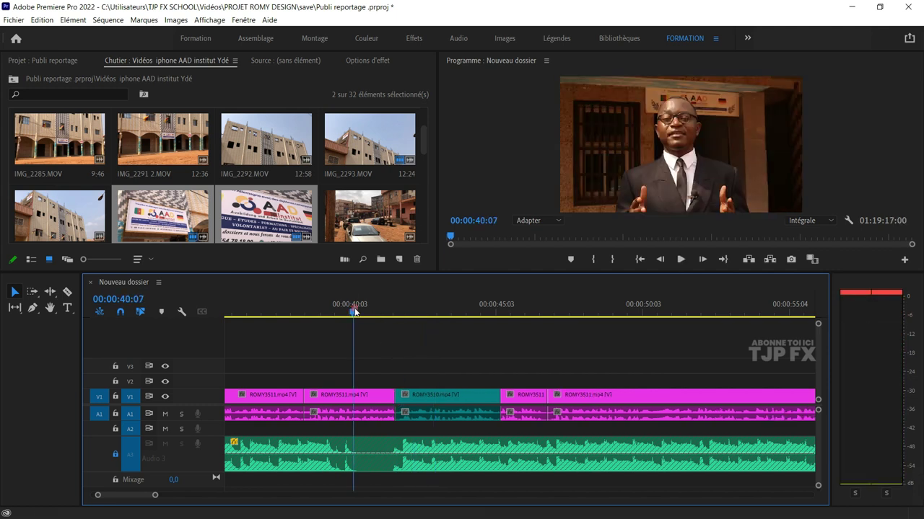
key("space")
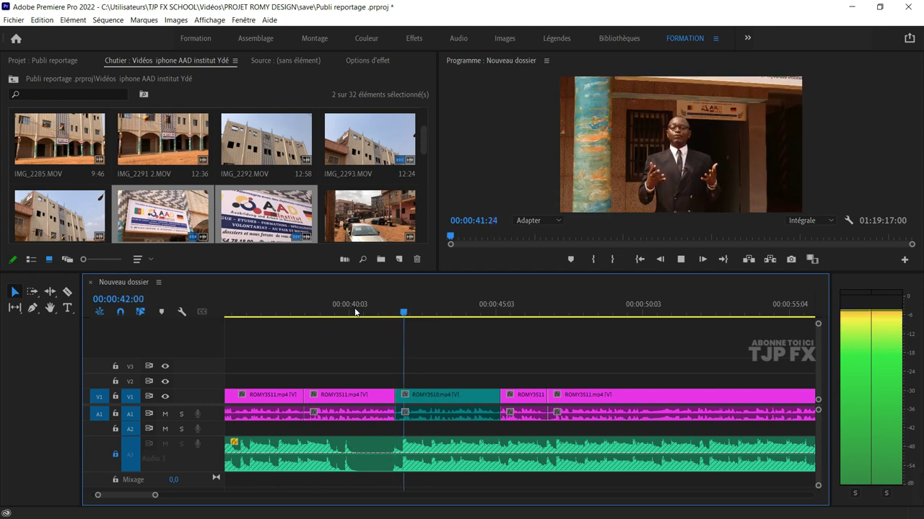
key("space")
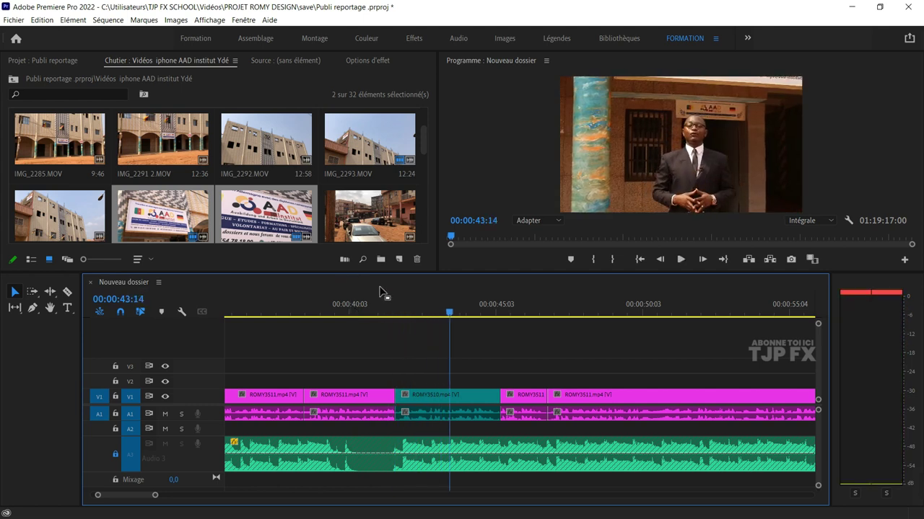
- Replay the cut repeatedly from 00:00:40 to review it
left_click(334, 317)
key("space")
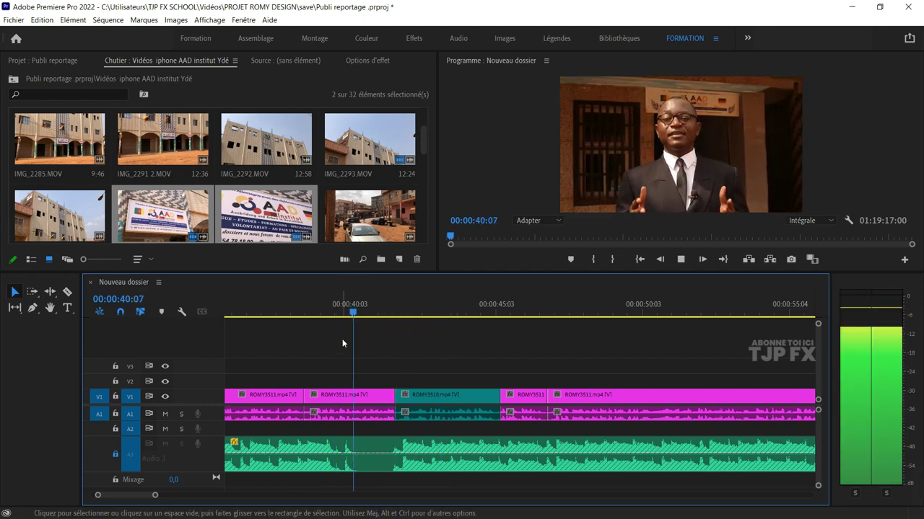
key("space")
scroll(360, 389, "up", 4, "alt")
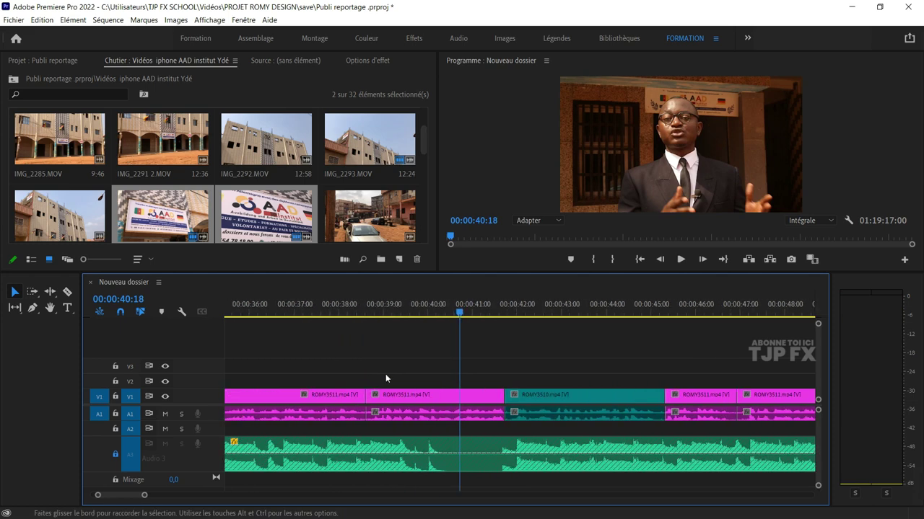
key("space")
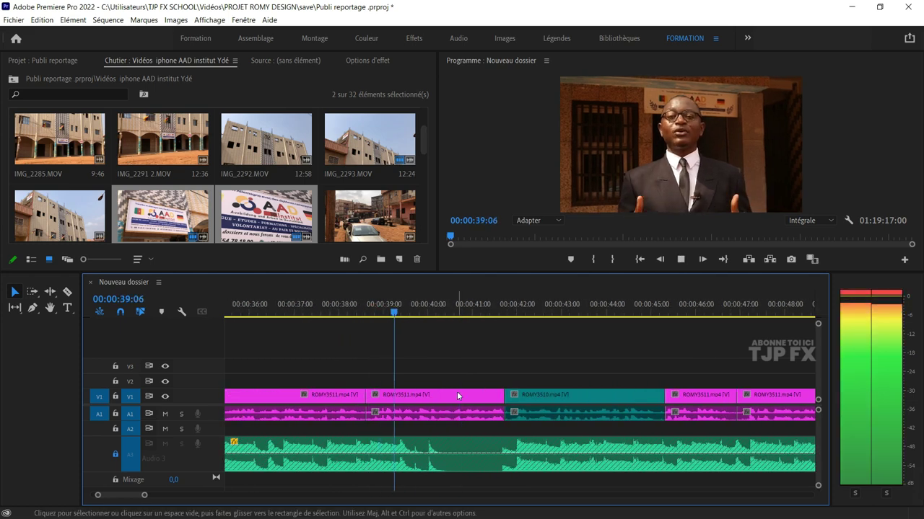
key("space")
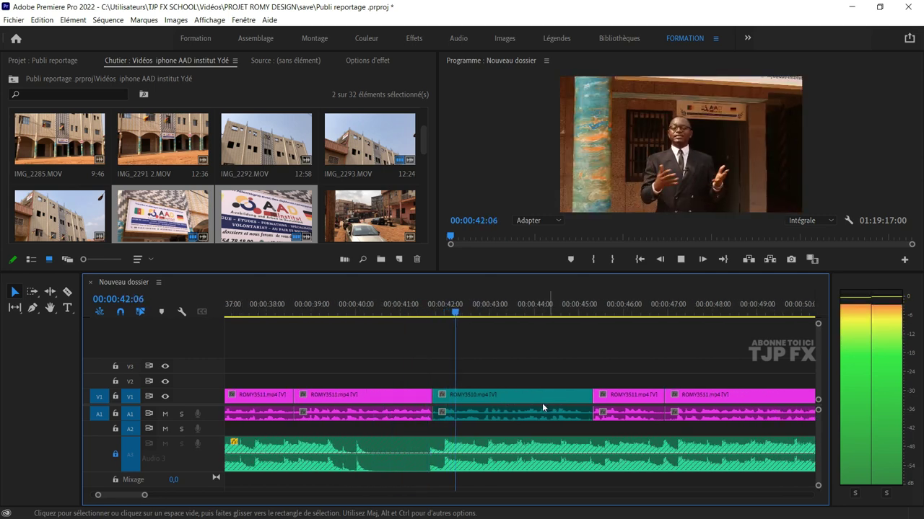
key("space")
- Replay the section around 41 seconds and select the ROMY3511 clip before the teal clip
left_click(370, 309)
key("space")
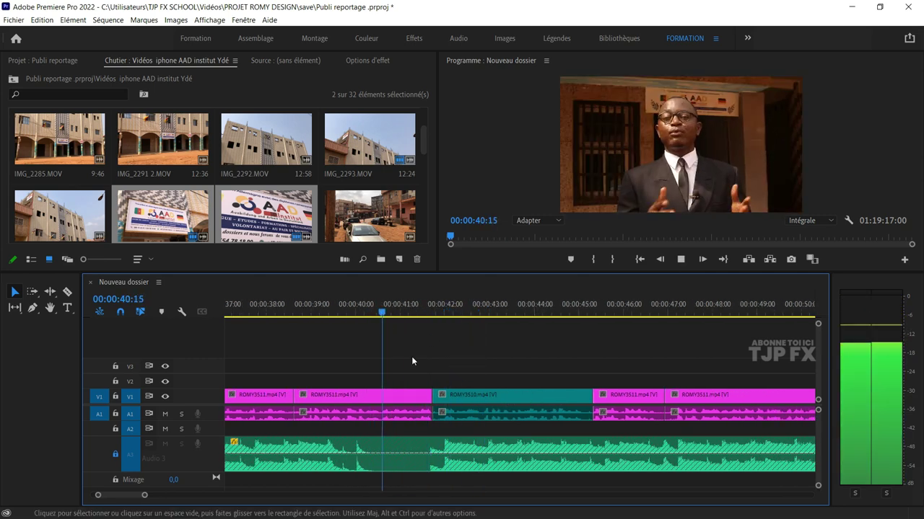
key("space")
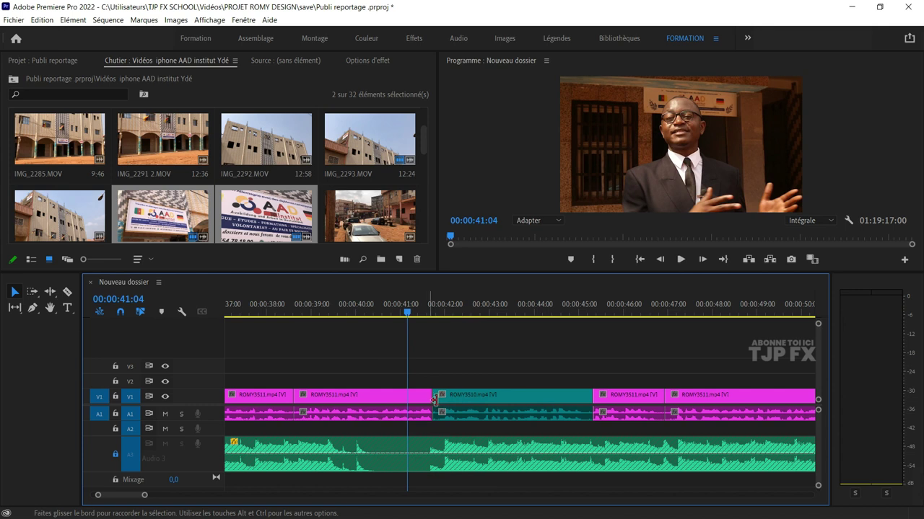
left_click(424, 398)
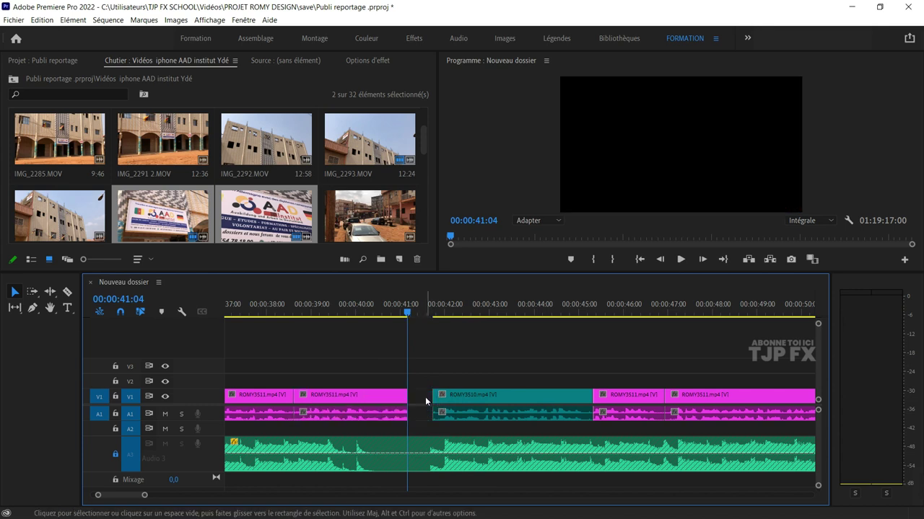
- Trim ROMY3511 to end at 41:04 and review the edit from about 40:00
left_click_drag(431, 400, 408, 400)
key("space")
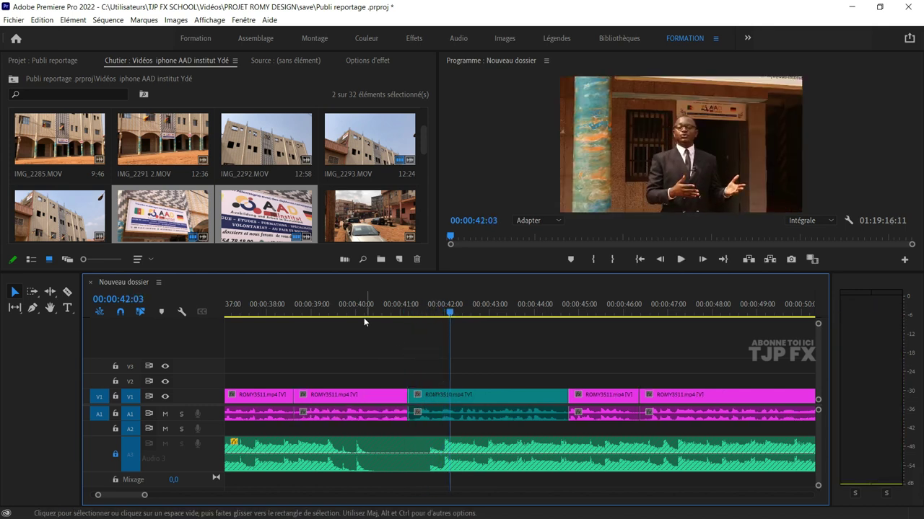
left_click(361, 310)
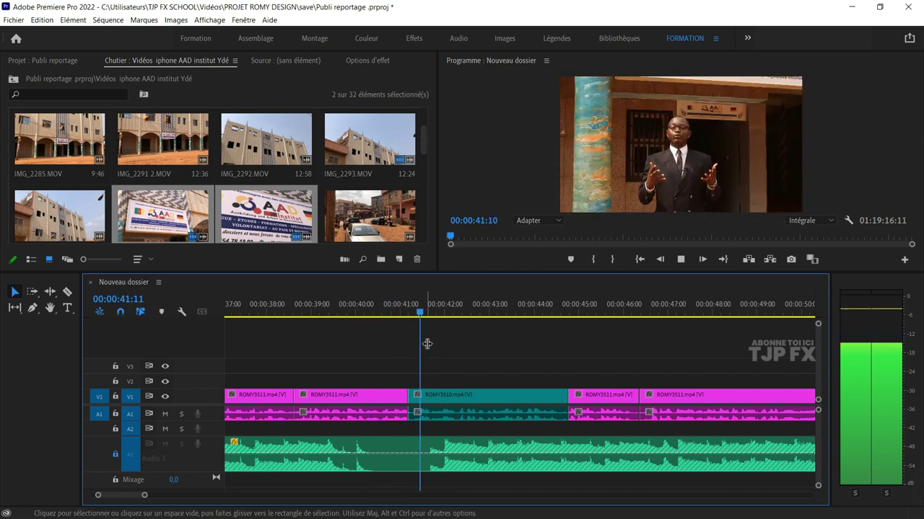
key("space")
key("space")
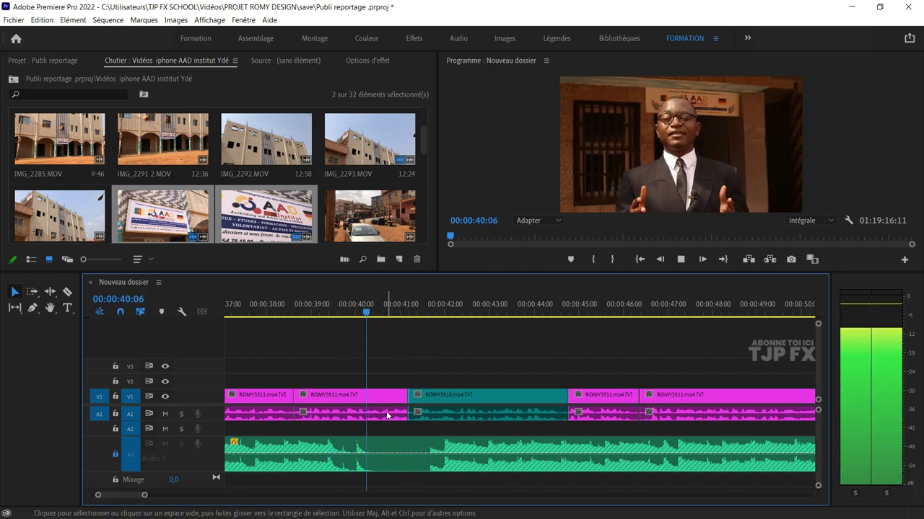
key("space")
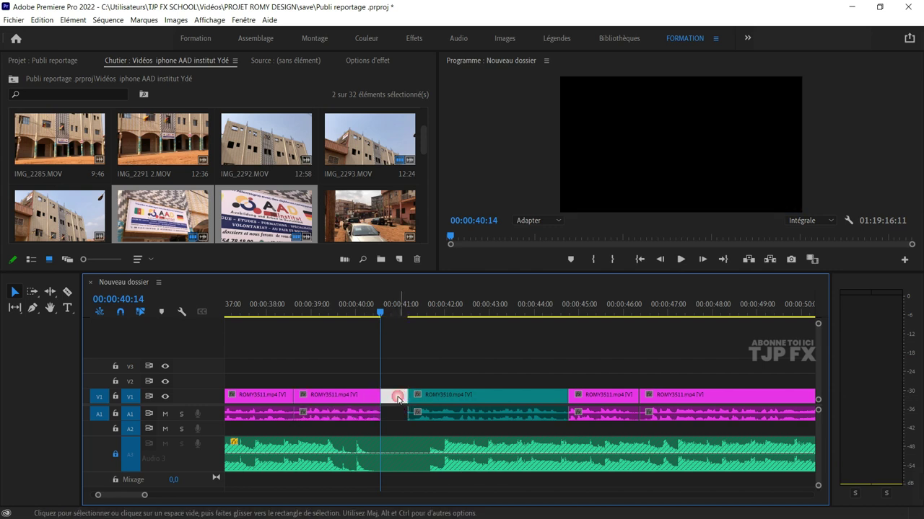
- Ripple-delete the short leftover clip at 40:00 and check the join up to 43:02
key("shift+Delete")
key("space")
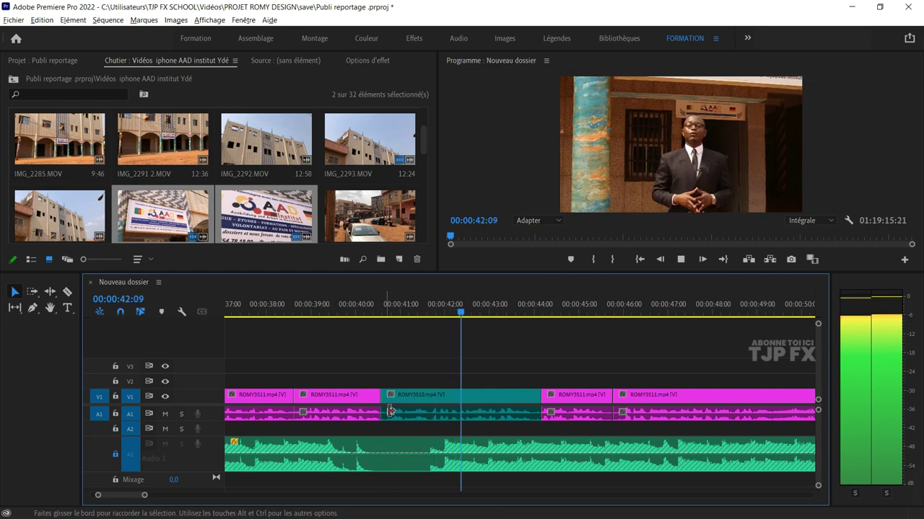
scroll(399, 411, "up", 2)
key("space")
- Trim the start of ROMY3510 later, close the gap before it, and review from 38:21
left_click_drag(396, 409, 404, 409)
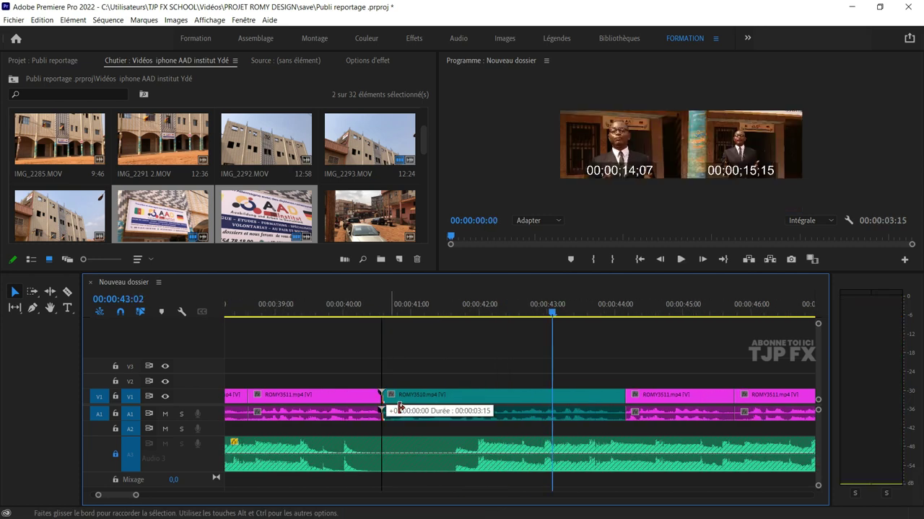
right_click(386, 398)
left_click(437, 406)
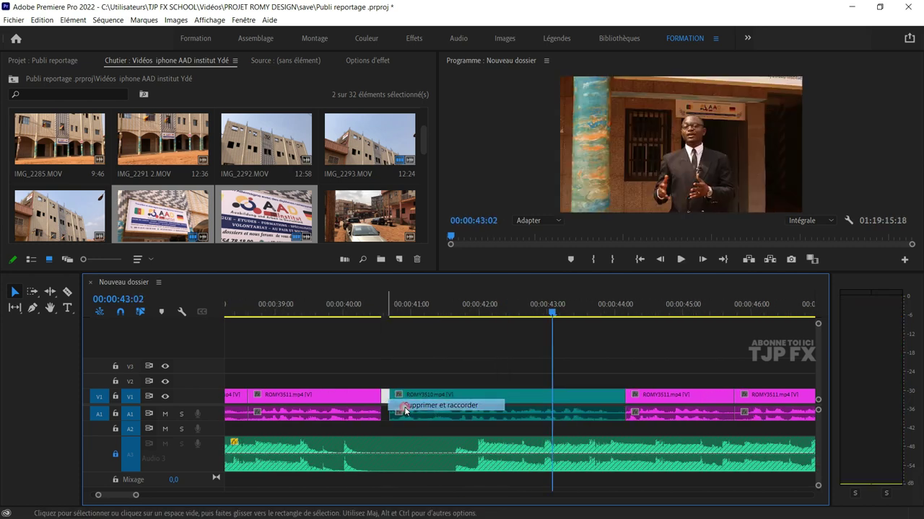
scroll(442, 402, "down", 2)
scroll(334, 326, "down", 2)
left_click(337, 312)
key("space")
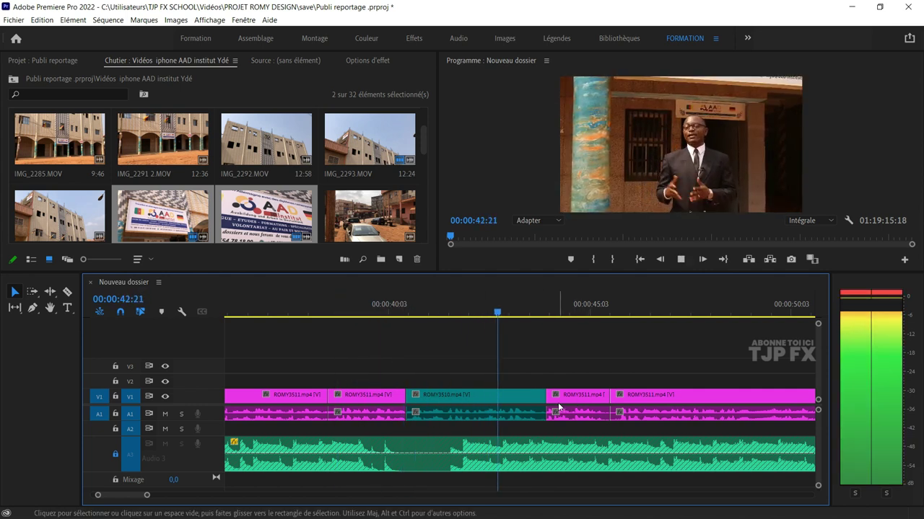
key("space")
- Use forward track selection to push ROMY3510 and later clips right, then slide them back left
key("a")
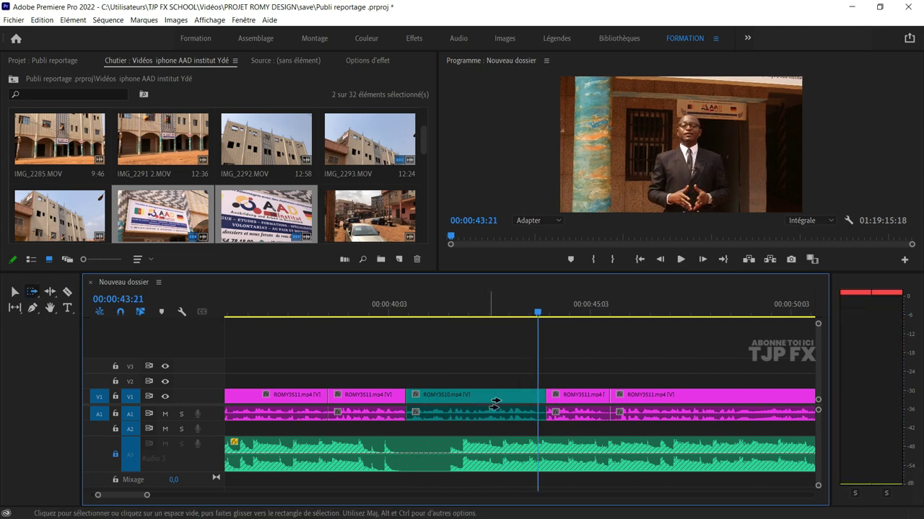
left_click_drag(495, 403, 576, 399)
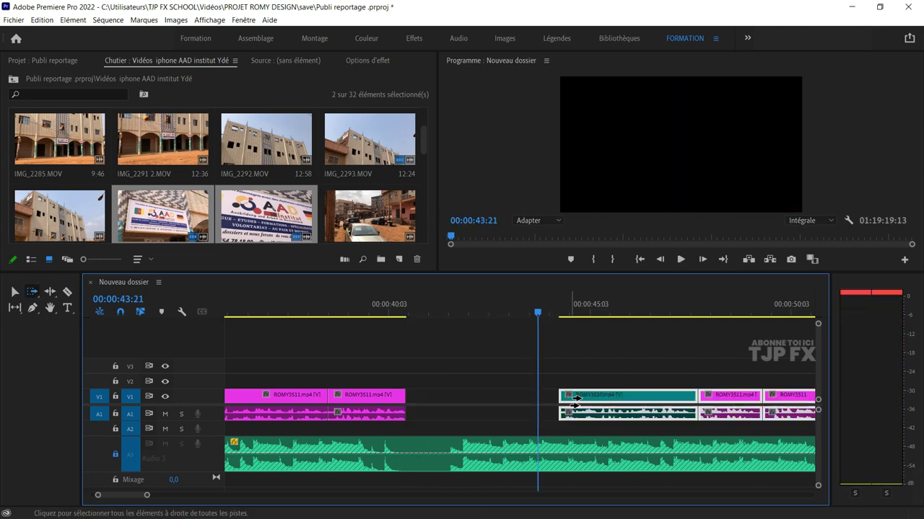
left_click_drag(559, 382, 489, 345)
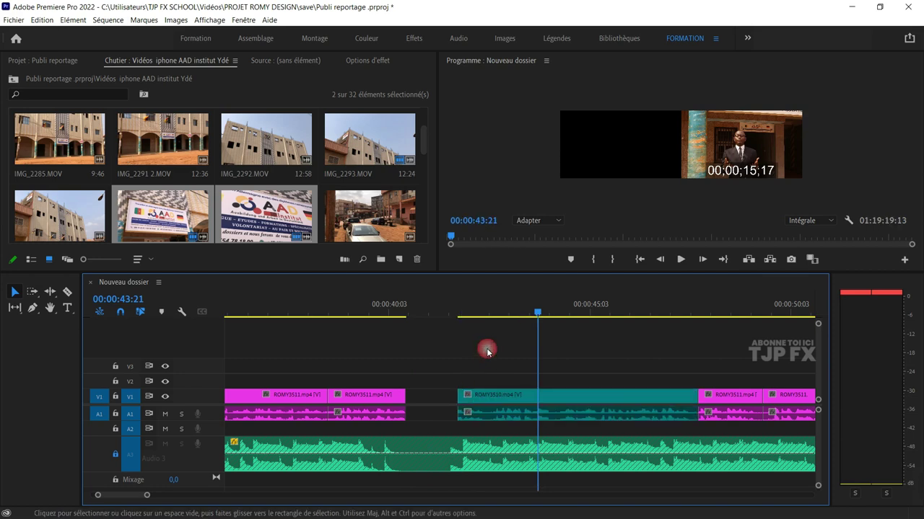
left_click(492, 316)
key("space")
scroll(568, 396, "up", 1, "alt")
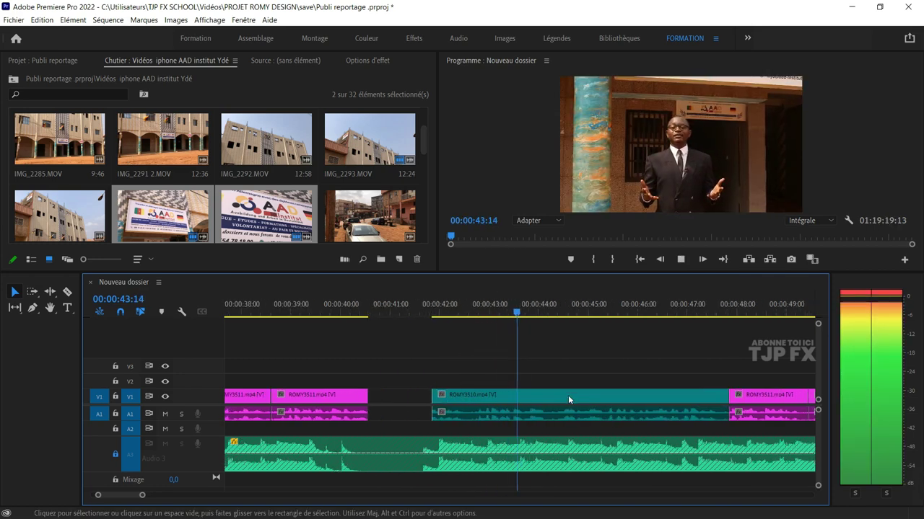
scroll(575, 399, "down", 1, "alt")
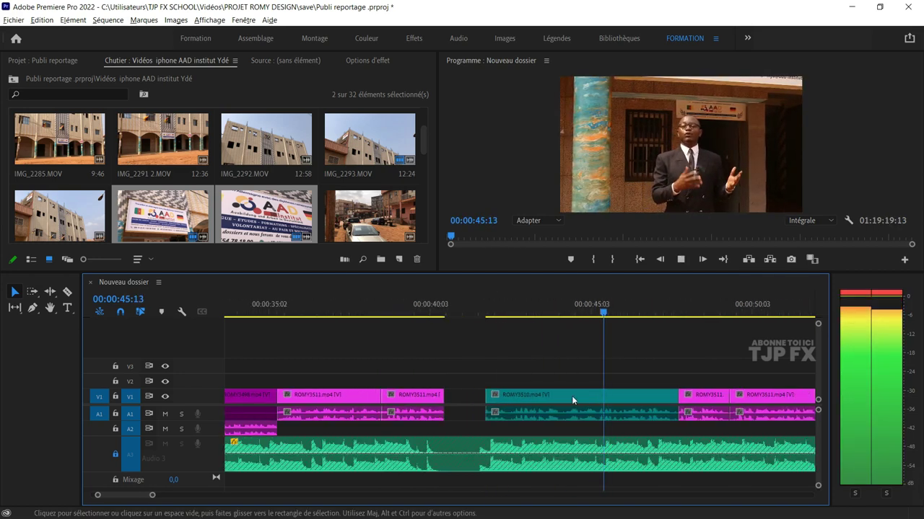
key("space")
- Extend ROMY3510's start earlier to about 41:08 and review it up to 42:12
left_click(488, 315)
key("space")
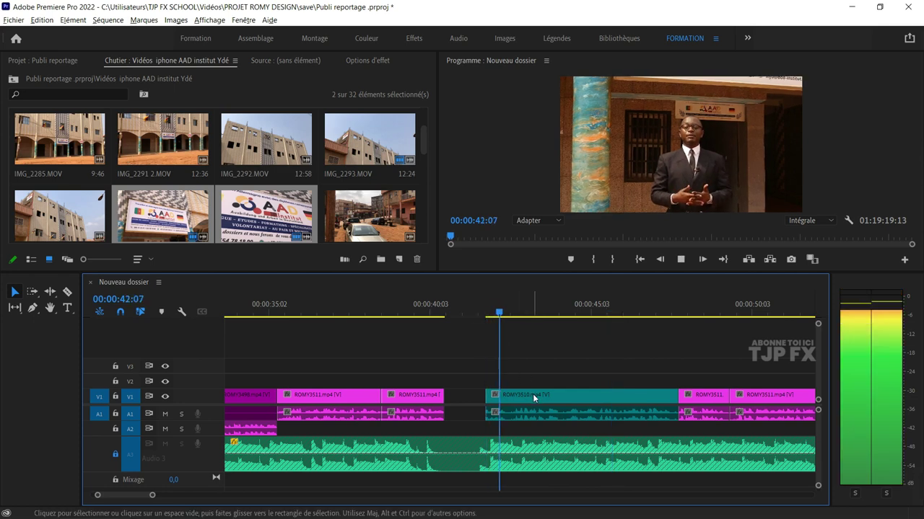
scroll(531, 394, "up", 1, "alt")
key("space")
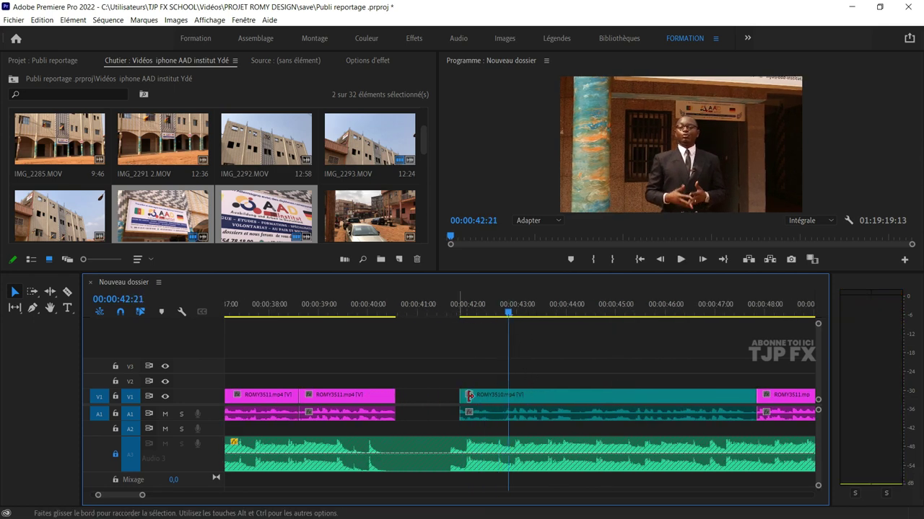
left_click_drag(467, 396, 426, 395)
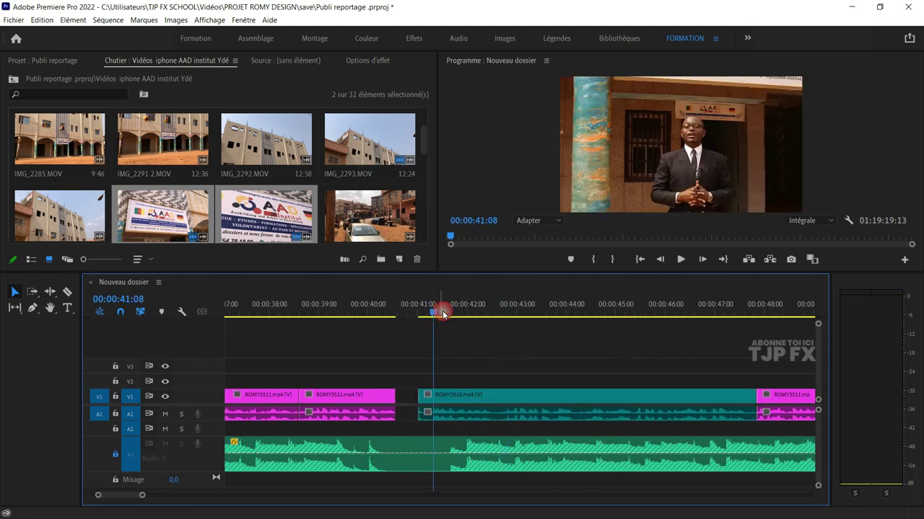
key("space")
key("space")
scroll(462, 391, "down", 2, "alt")
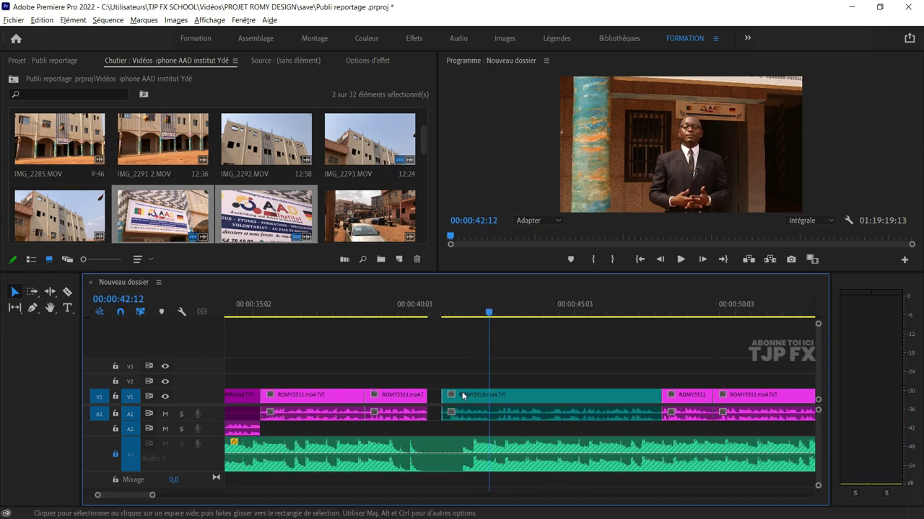
scroll(462, 392, "down", 1, "alt")
key("space")
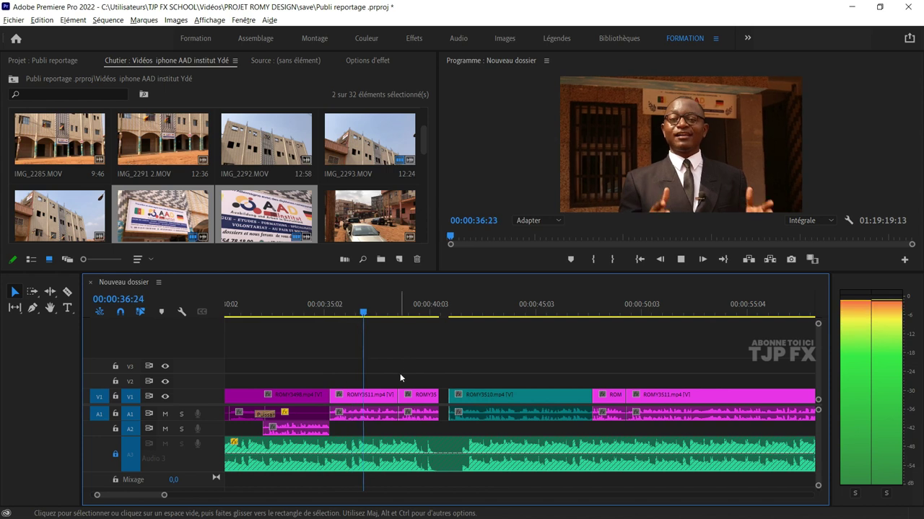
- Split ROMY3510 at 42:12, remove the short piece before the split, and close the gap
scroll(400, 373, "up", 1, "alt")
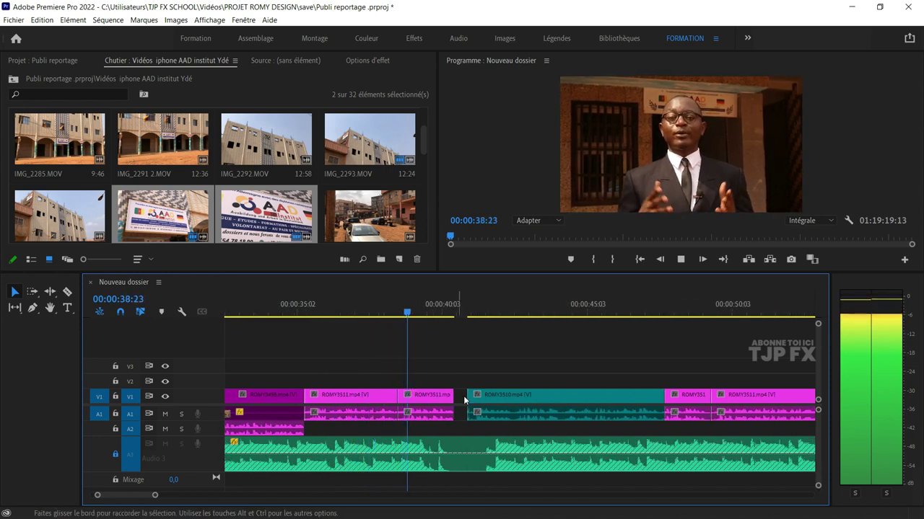
key("space")
key("space")
key("space")
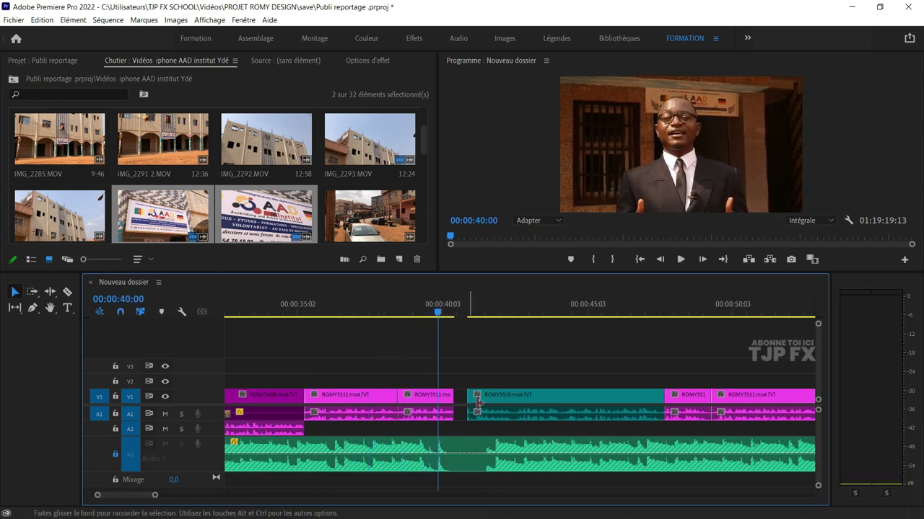
key("space")
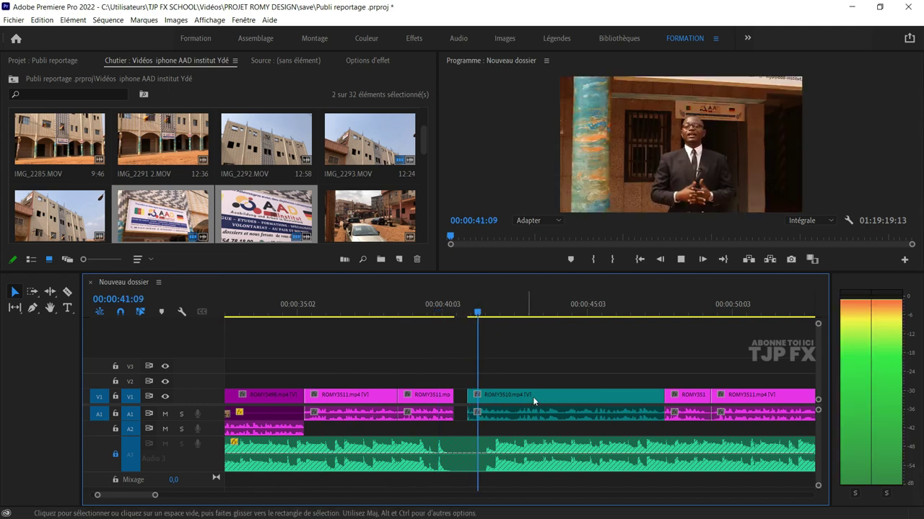
key("space")
left_click(518, 398)
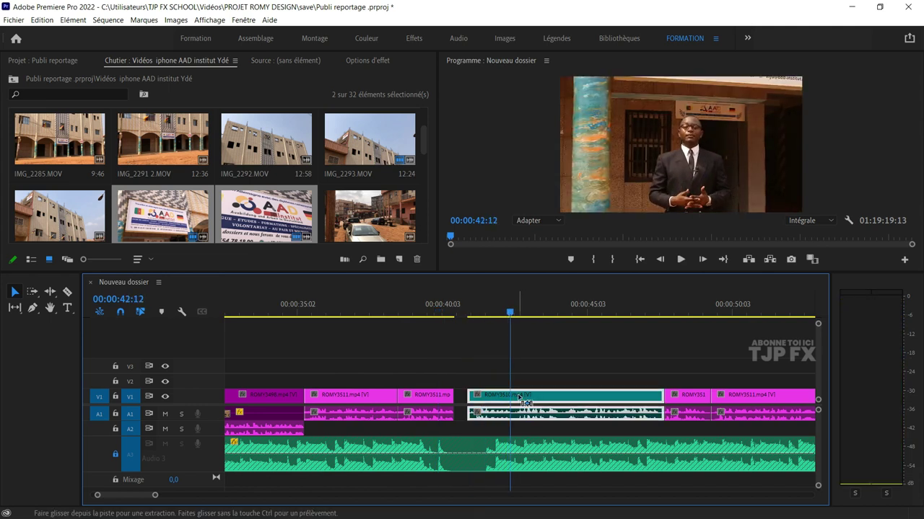
key("ctrl+k")
key("Delete")
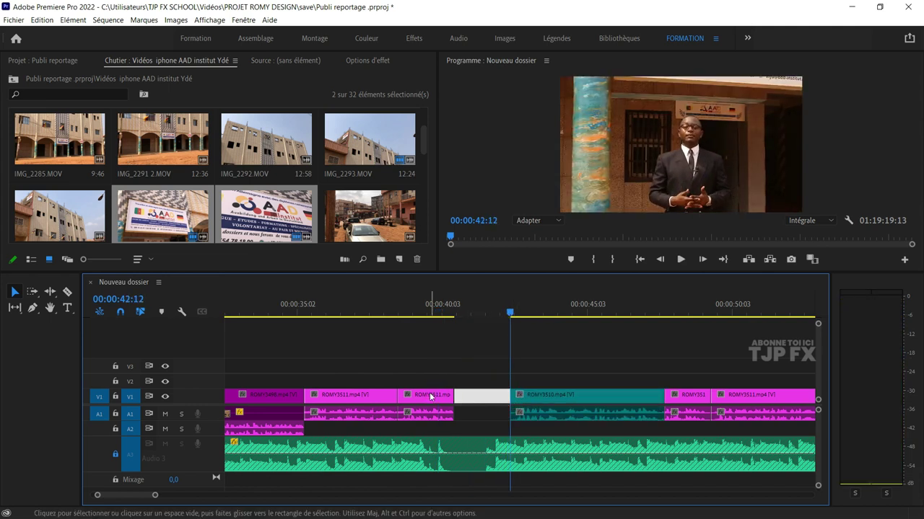
key("Delete")
- Replay from 36:11 and 37:06 with the timeline zoomed in to check the join
left_click(336, 300)
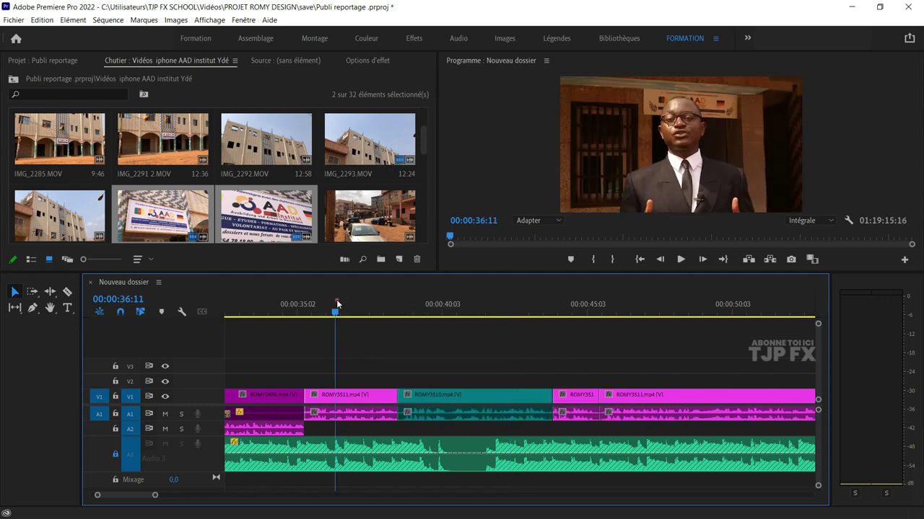
key("space")
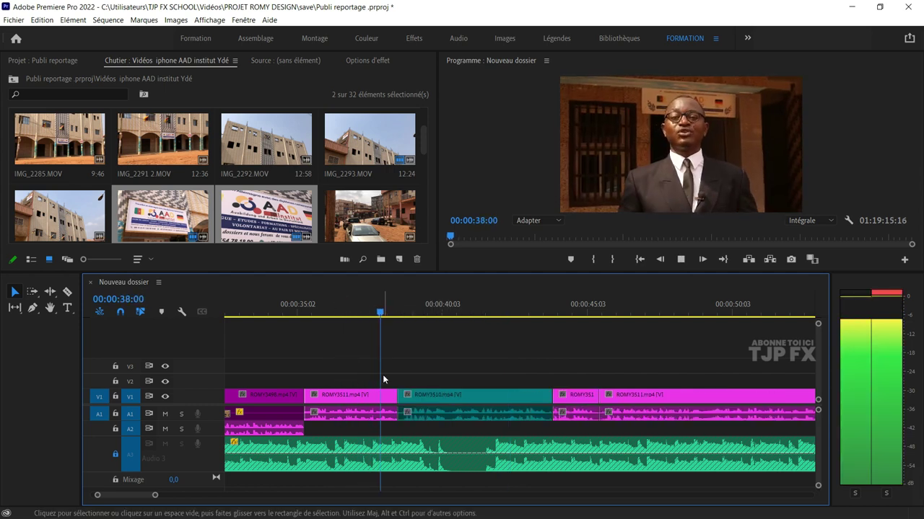
key("equal")
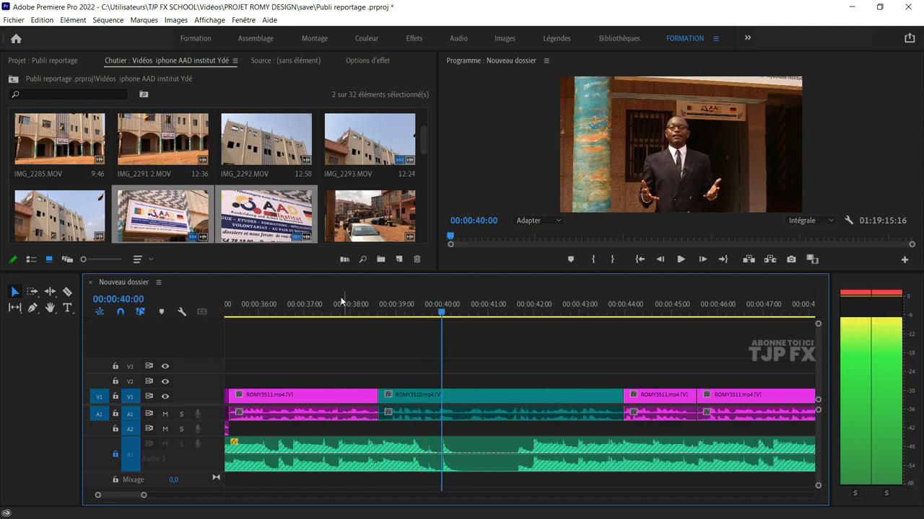
key("space")
left_click(334, 303)
key("space")
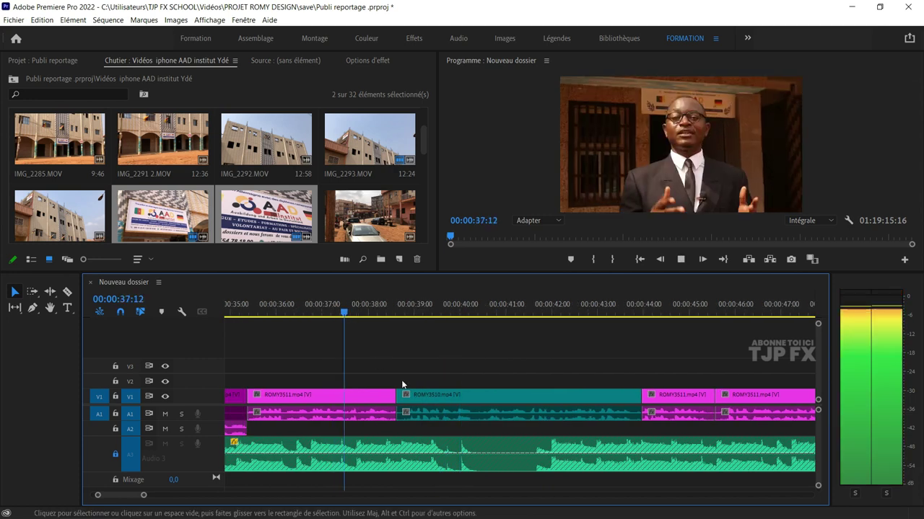
key("equal")
key("space")
- Step frame by frame to the cut at 00:00:38:14 and save the project
key("Right")
key("Right")
key("Right")
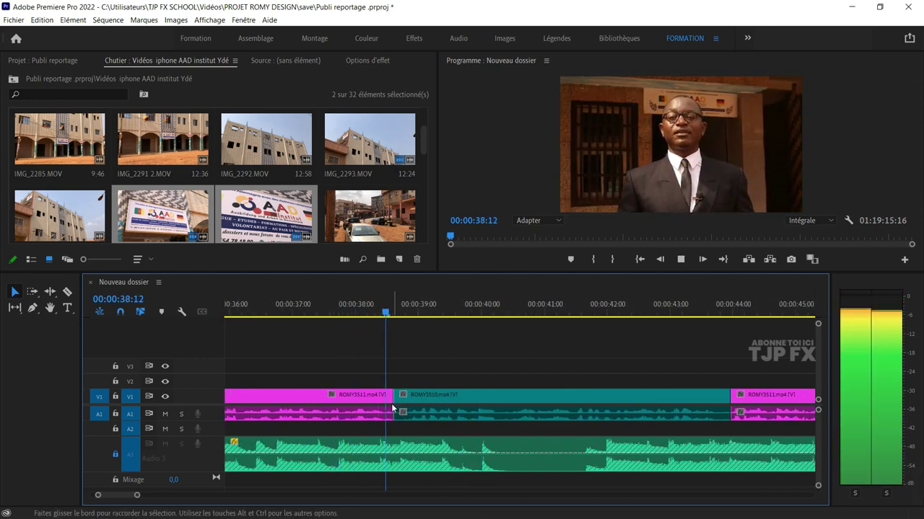
key("Right")
key("Right")
key("ctrl+s")
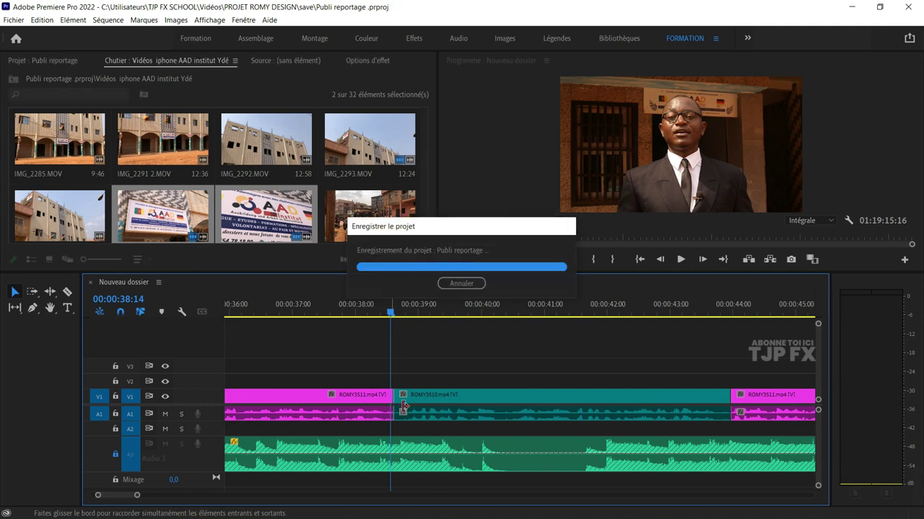
- Trim the ROMY3511/ROMY3510 edit earlier, remove the gap, and save the project
mouse_move(403, 406)
left_mouse_down()
mouse_move(388, 409)
mouse_move(398, 406)
left_mouse_up()
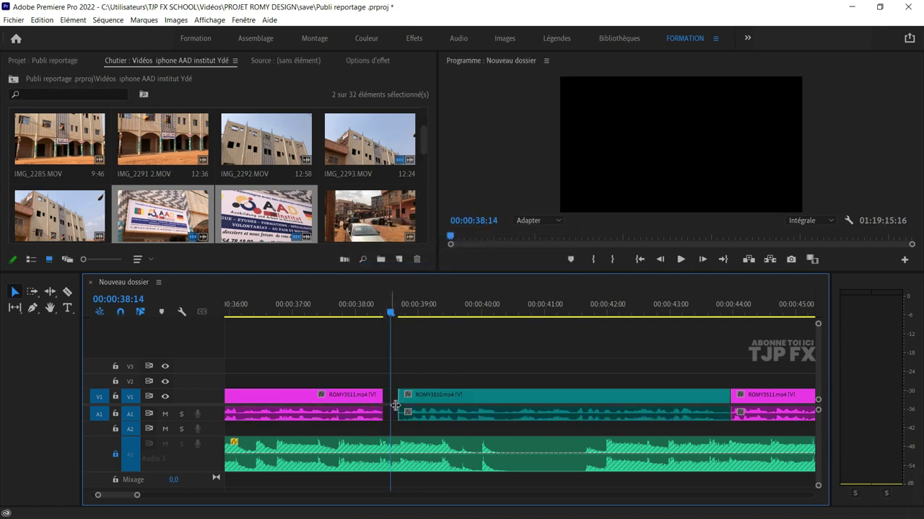
left_click(433, 408)
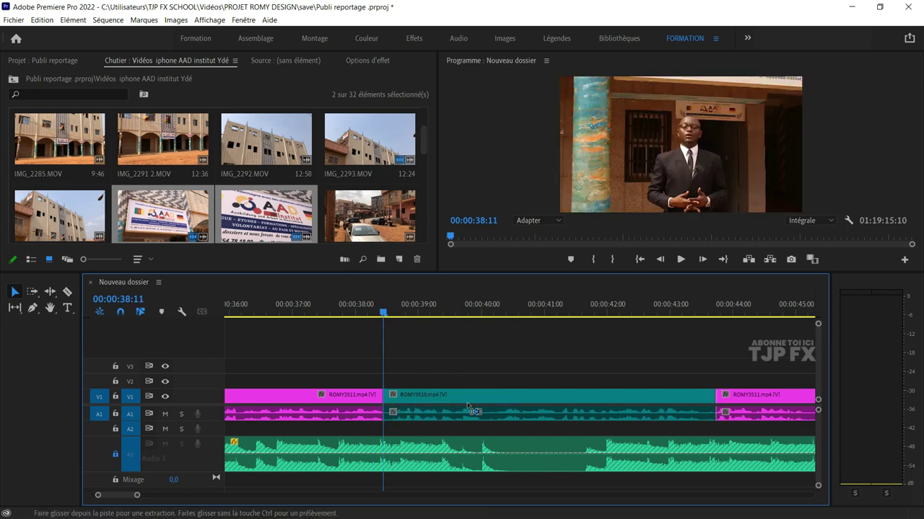
key("ctrl+s")
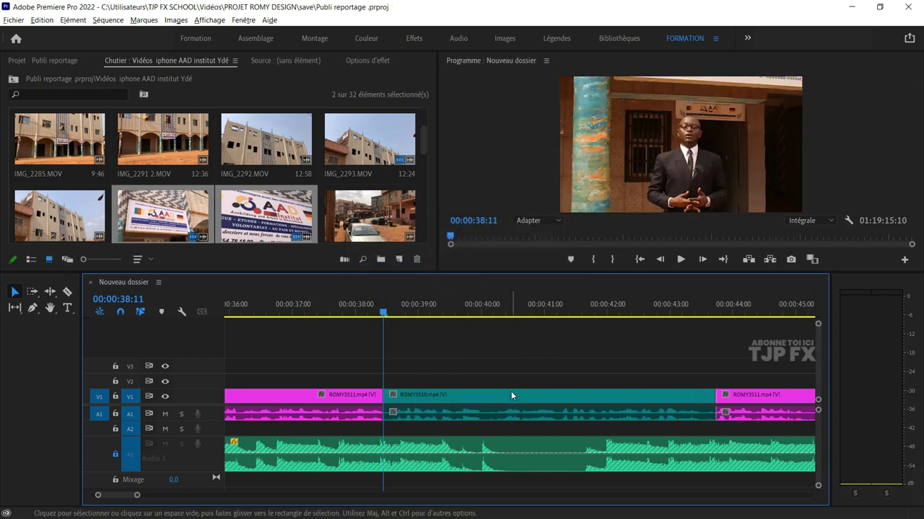
- Zoom out, move to the presenter section near 00:00:17, save, and play from there
key("minus")
key("minus")
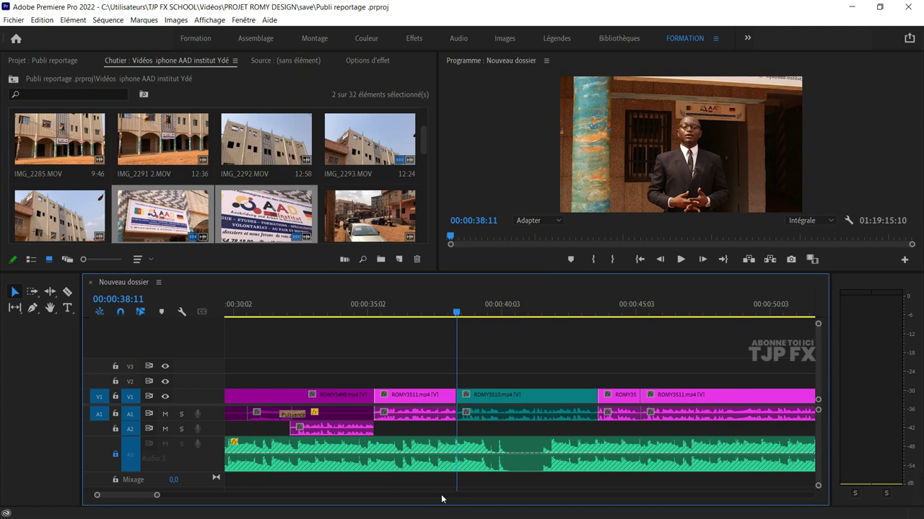
left_click(254, 308)
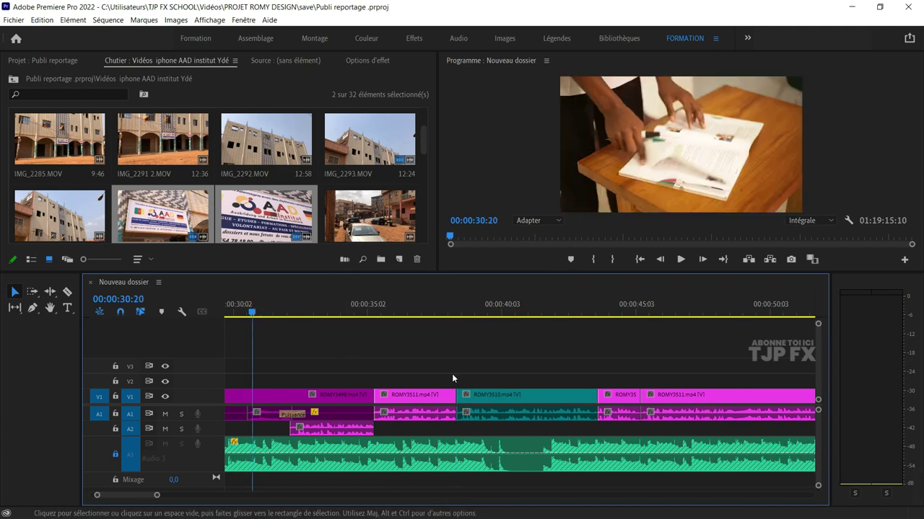
key("minus")
key("minus")
key("minus")
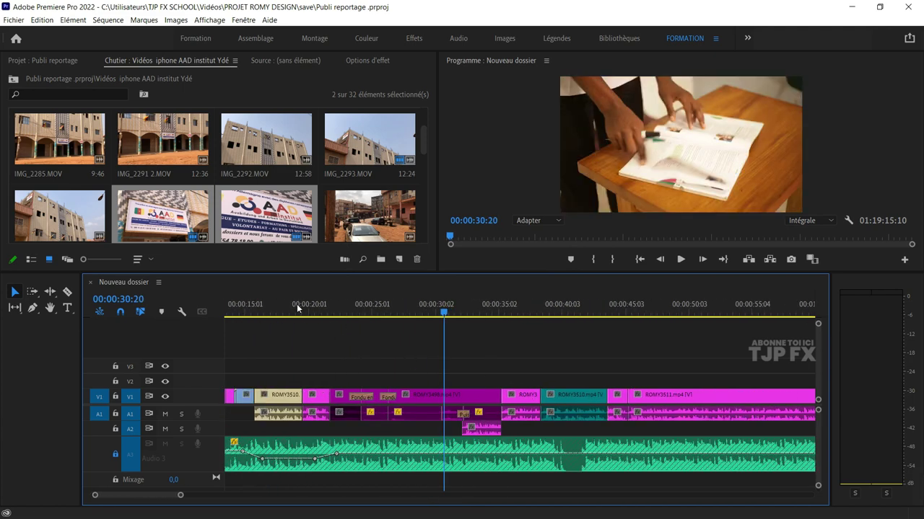
left_click(280, 306)
key("ctrl+s")
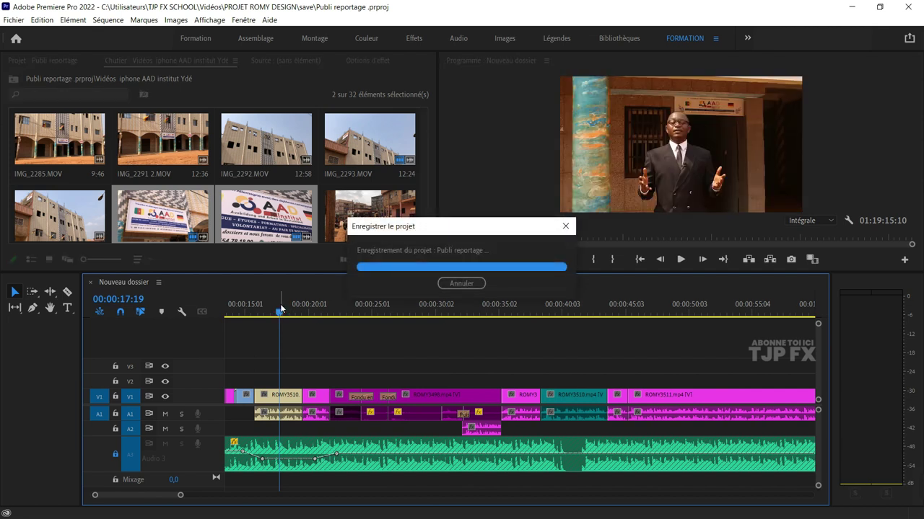
key("space")
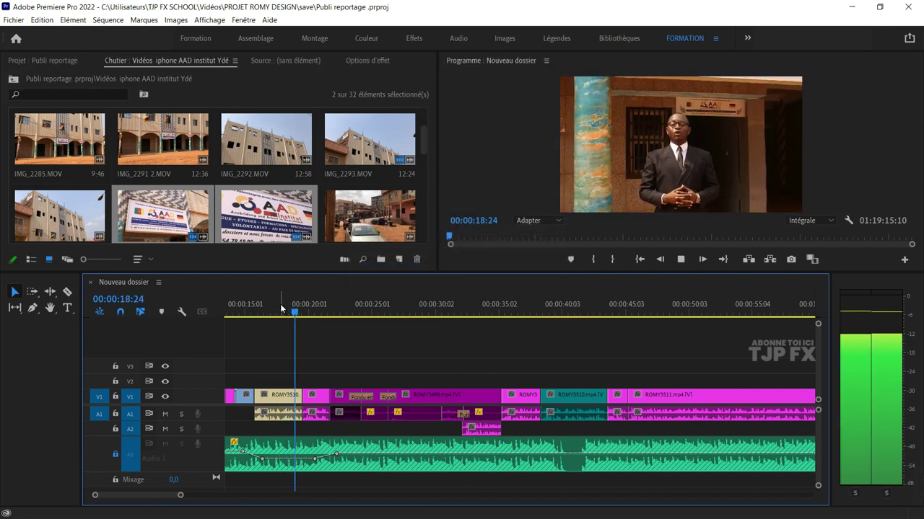
key("ctrl+grave")
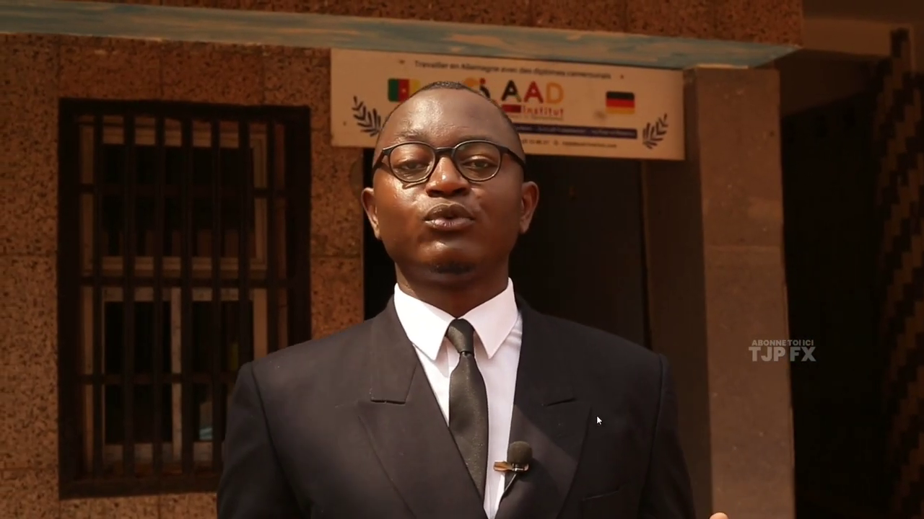
key("Escape")
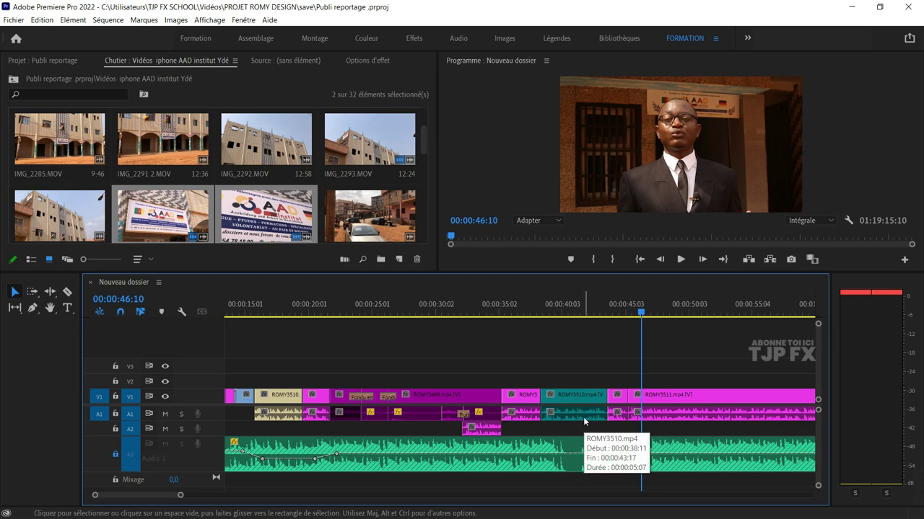
- Play from about 00:00:32 through 00:00:44:01 to locate the short ROMY3511 fragment
key("space")
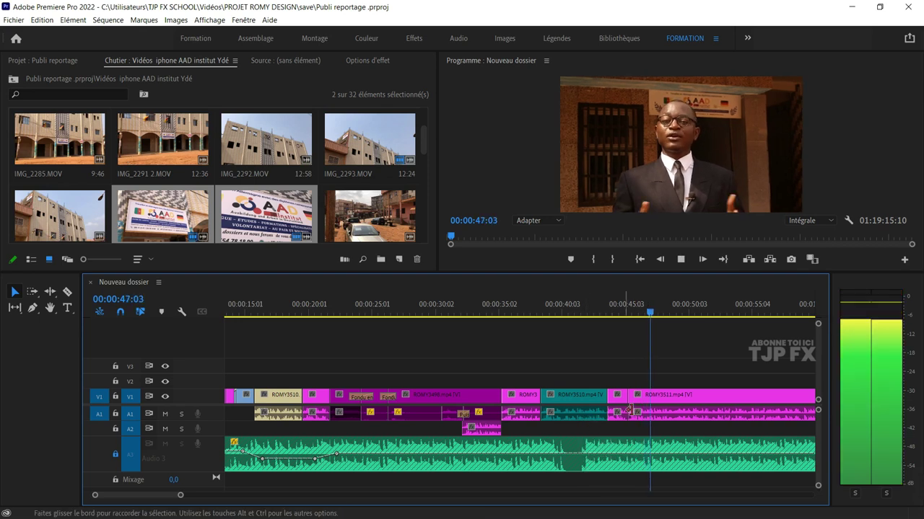
key("space")
scroll(591, 396, "down", 3)
left_click(358, 313)
key("space")
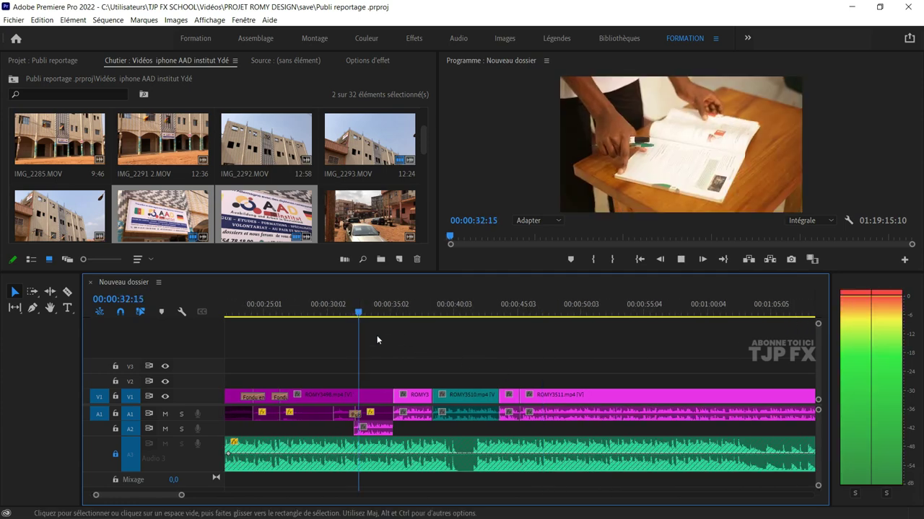
key("=")
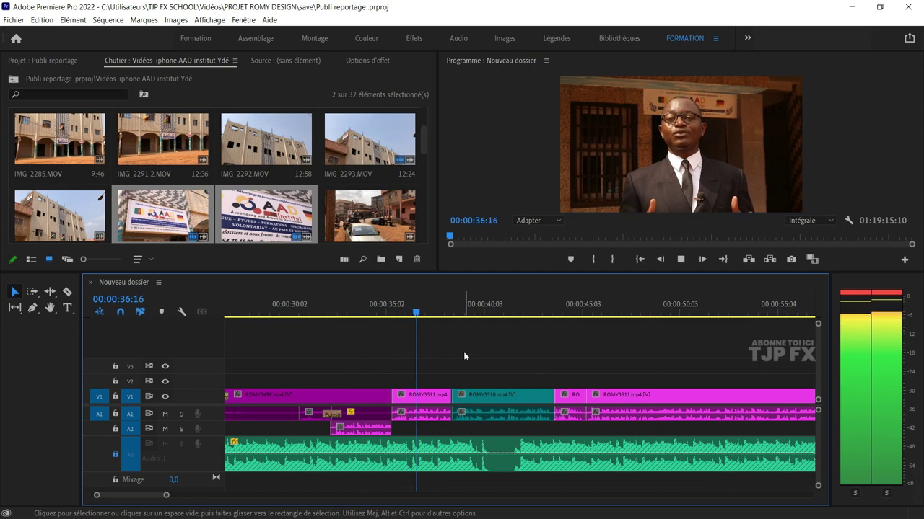
key("minus")
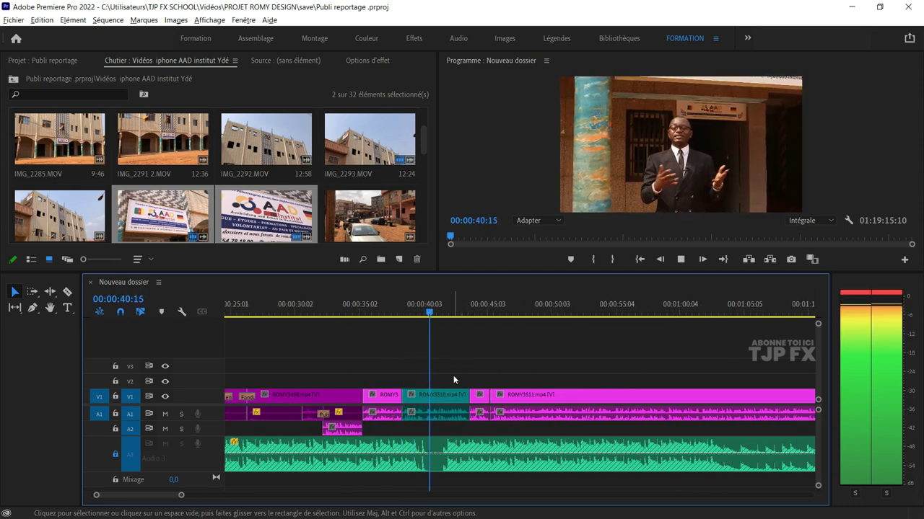
key("equal")
key("equal")
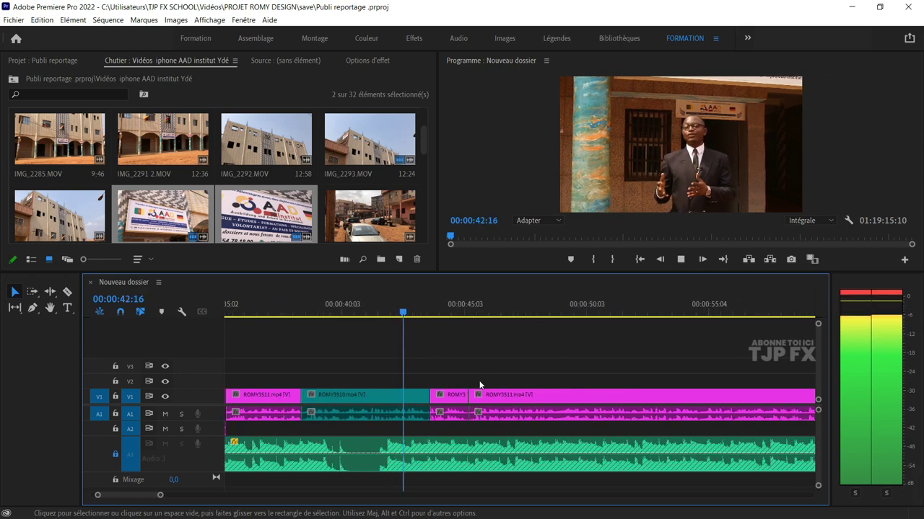
key("space")
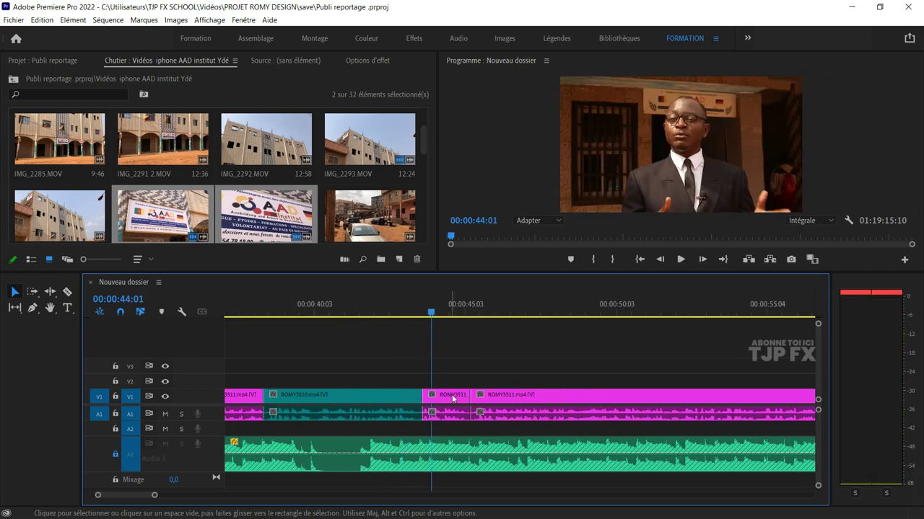
key("space")
key("space")
- Delete the short ROMY3511 fragment and replay the new cut from about 00:00:41
left_click(454, 400)
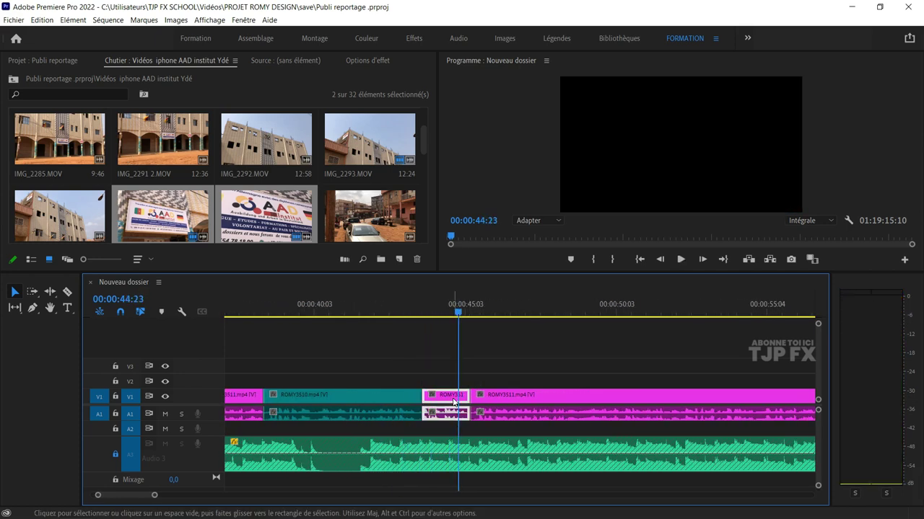
key("Delete")
left_click(365, 313)
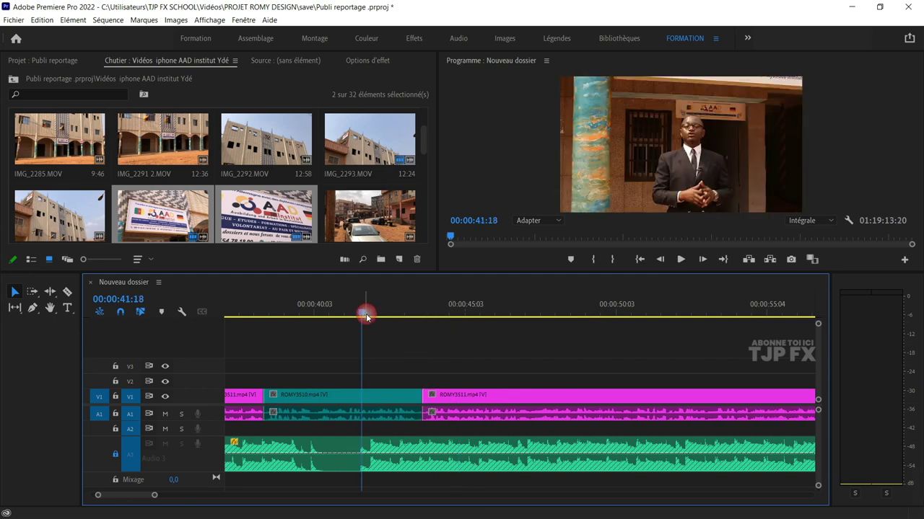
key("space")
key("equal")
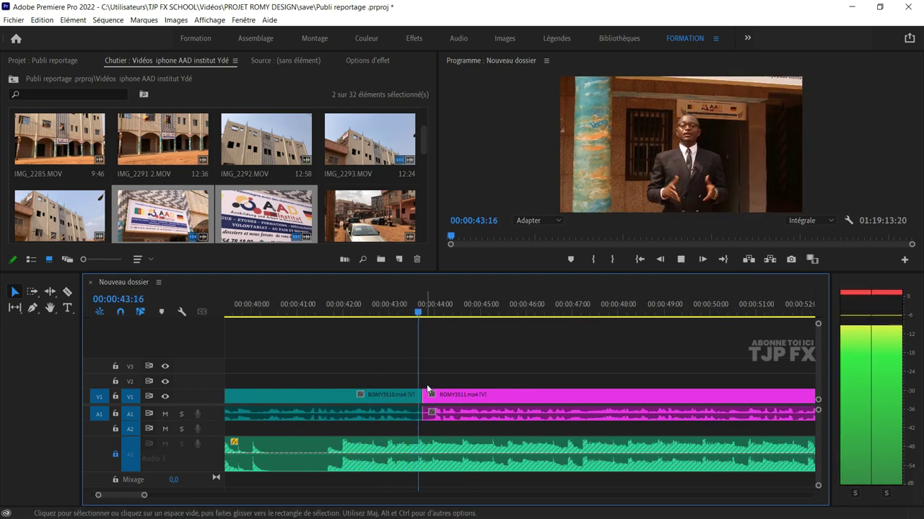
key("minus")
key("minus")
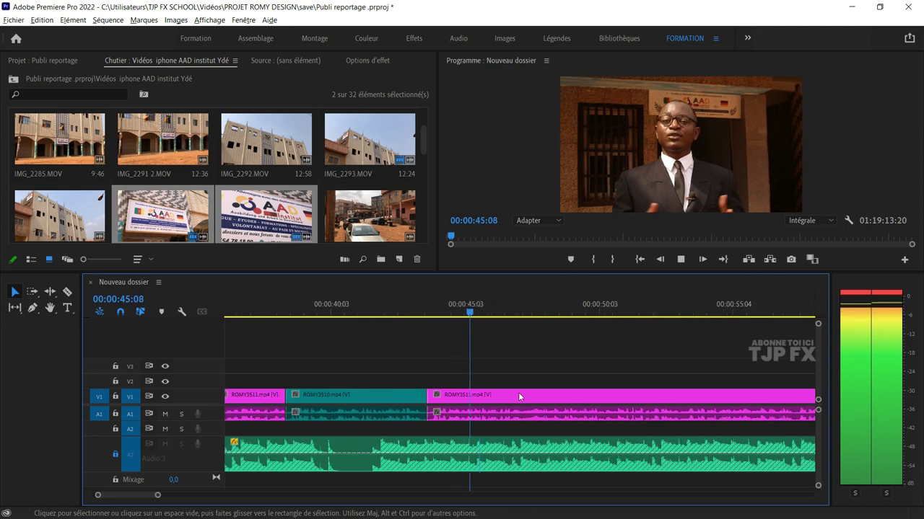
key("minus")
key("minus")
key("minus")
key("minus")
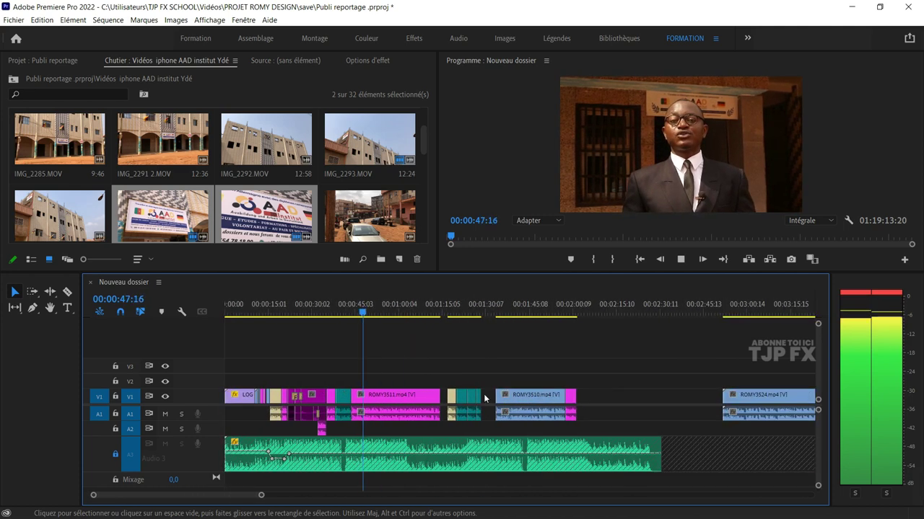
key("space")
key("a")
left_click_drag(400, 402, 452, 402)
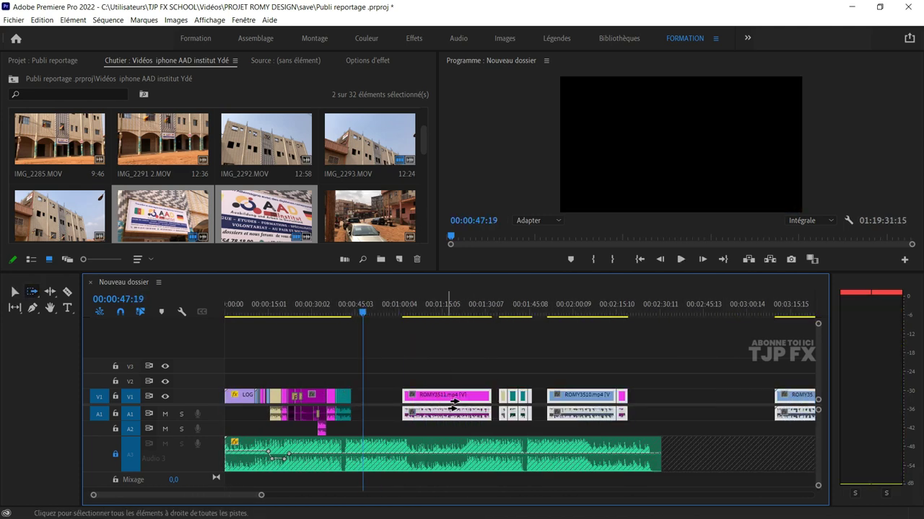
key("minus")
key("minus")
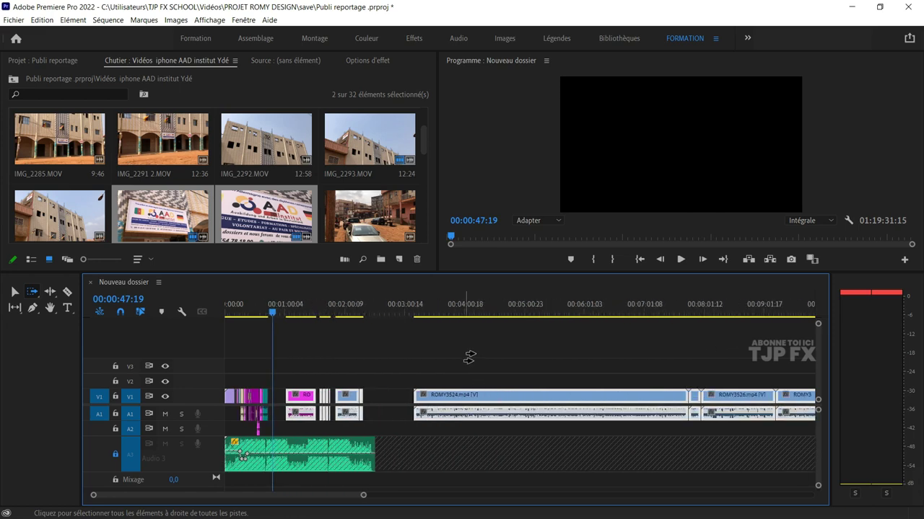
left_click(466, 347)
left_click(442, 310)
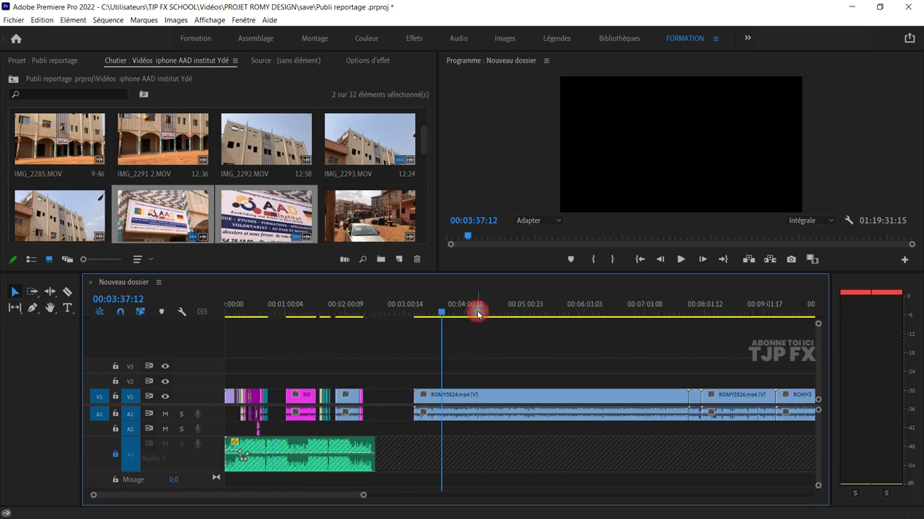
left_click_drag(471, 316, 553, 322)
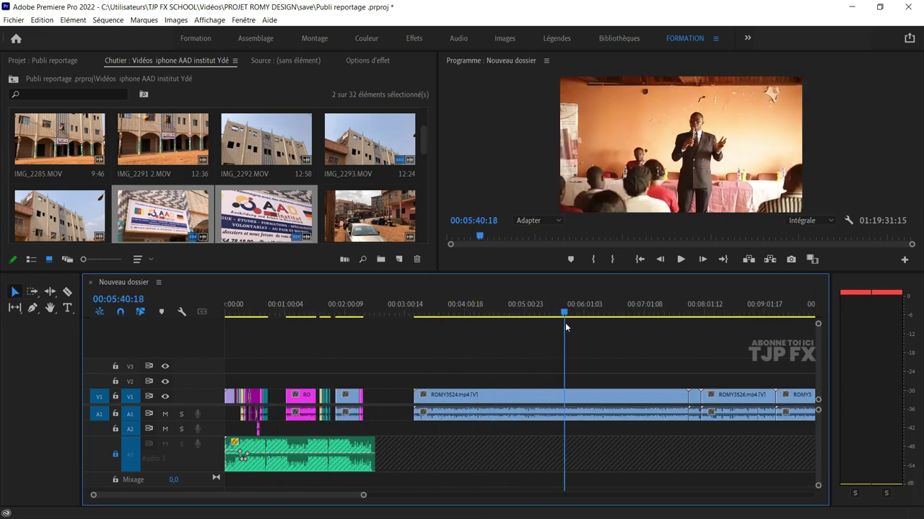
key("space")
key("equal")
key("equal")
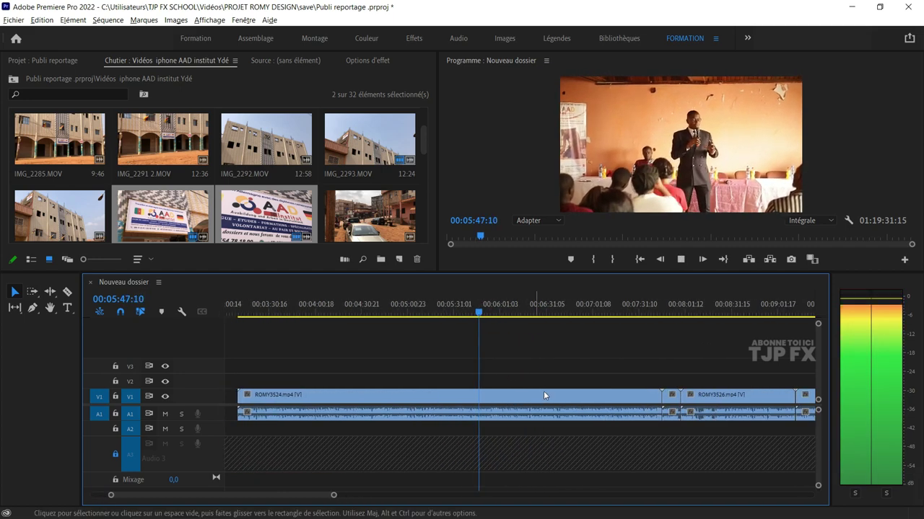
key("equal")
left_click_drag(457, 310, 480, 315)
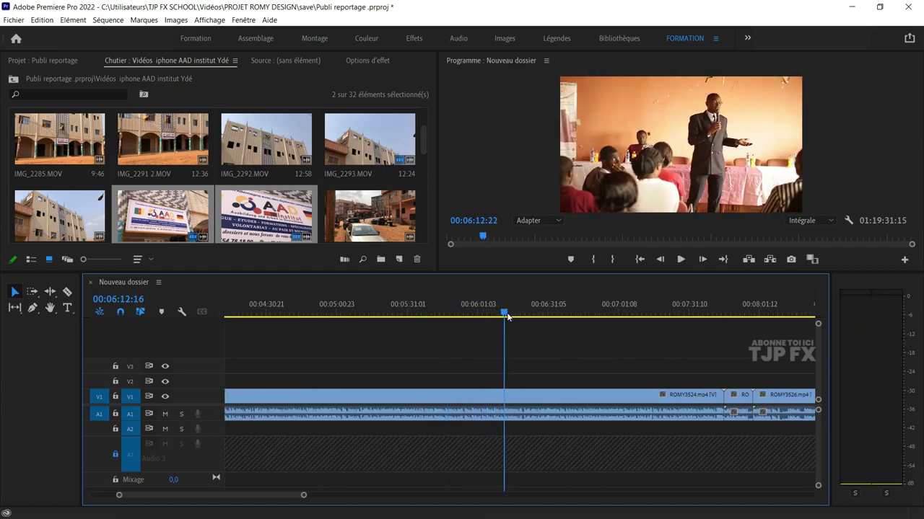
key("space")
key("equal")
key("equal")
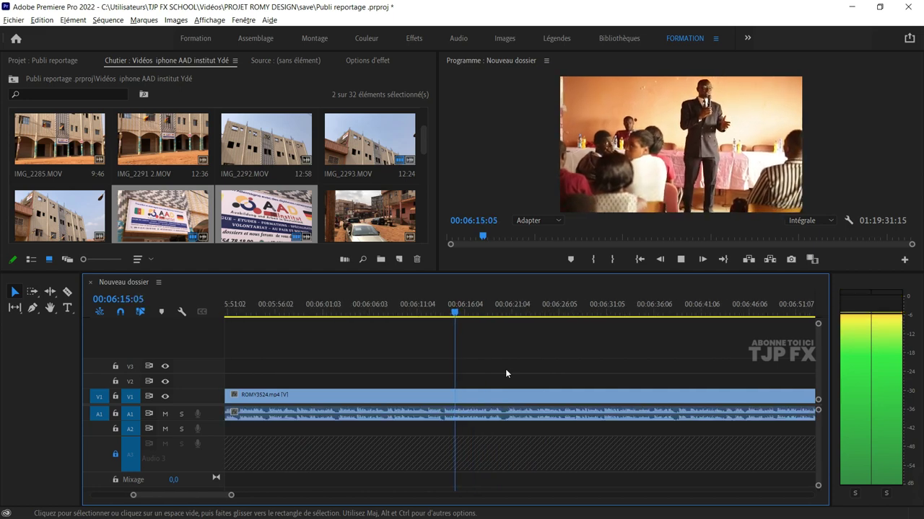
key("minus")
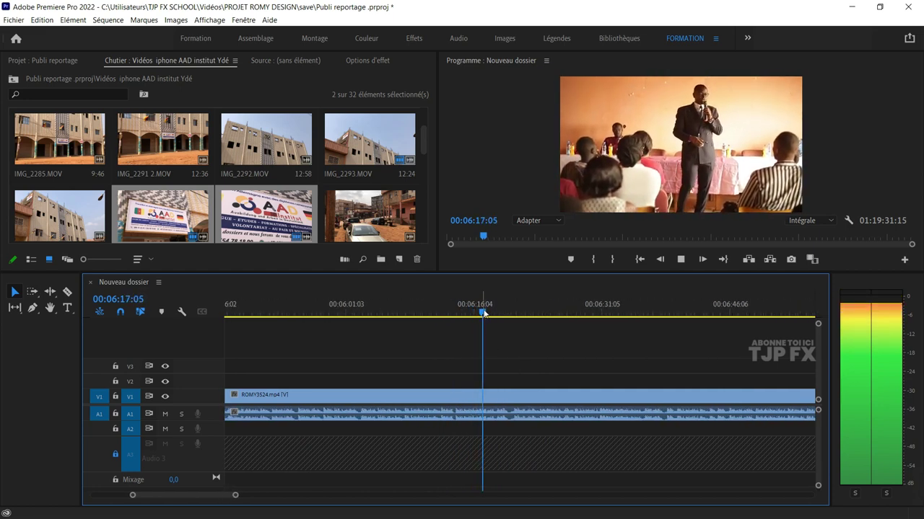
left_click_drag(484, 313, 556, 310)
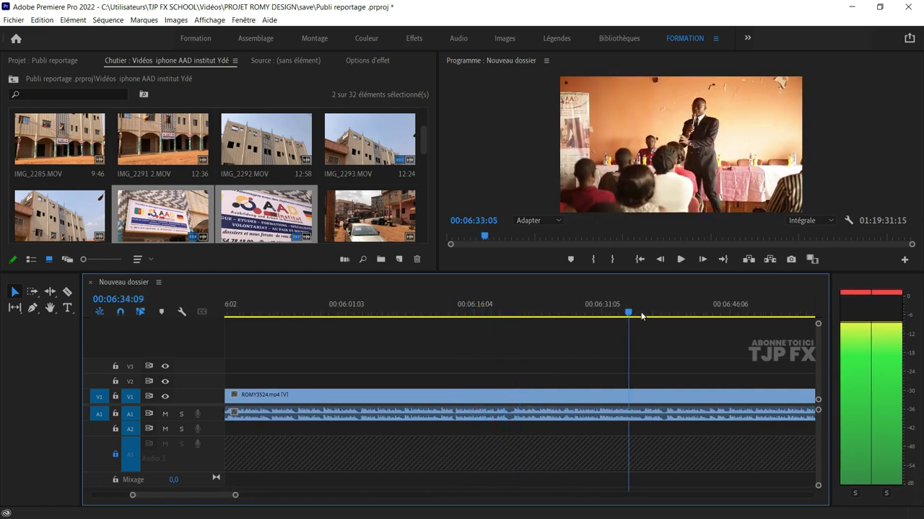
left_click_drag(641, 315, 653, 313)
key("space")
key("equal")
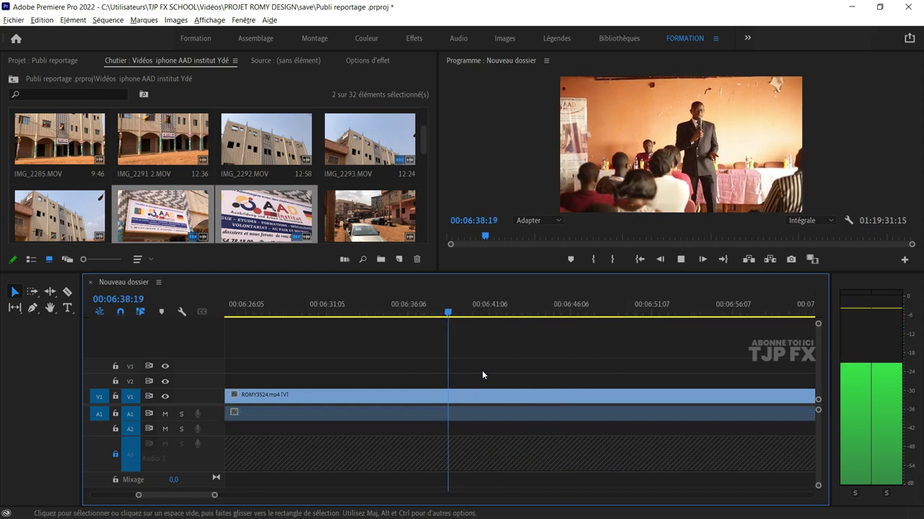
key("minus")
key("minus")
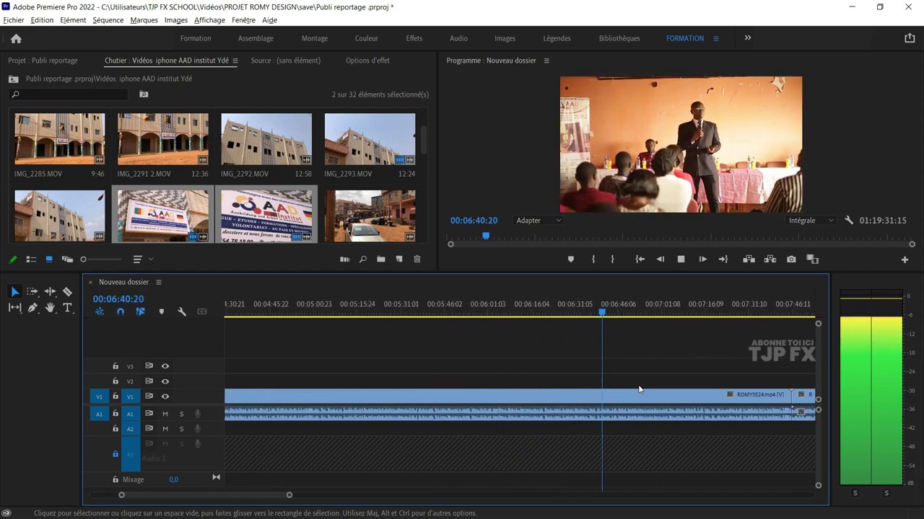
key("minus")
left_click(674, 314)
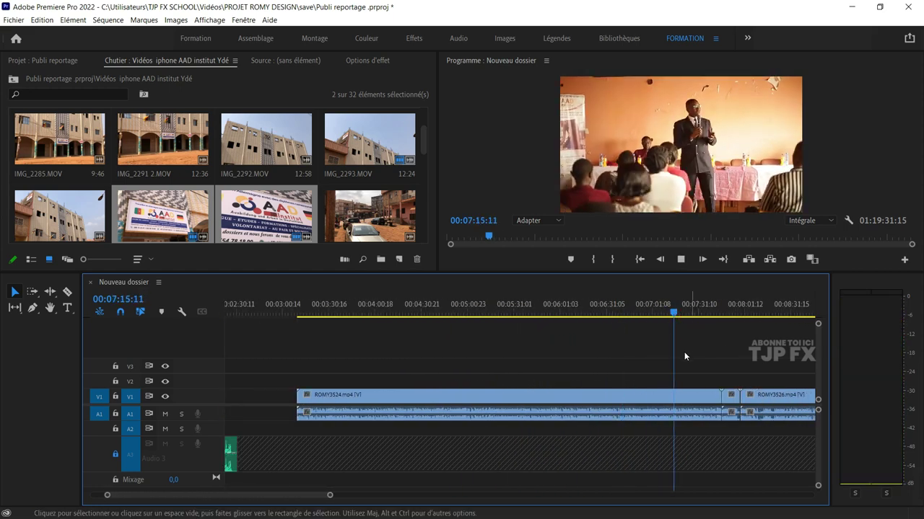
key("space")
key("equal")
key("equal")
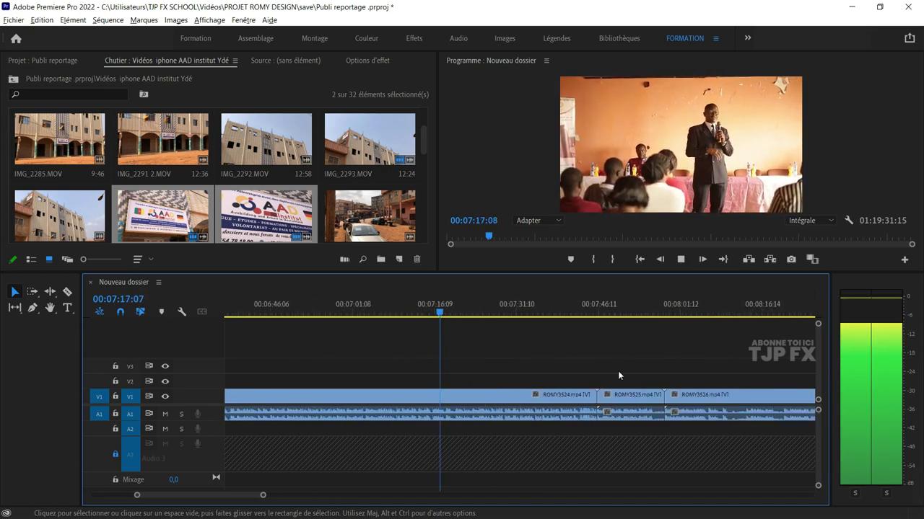
key("equal")
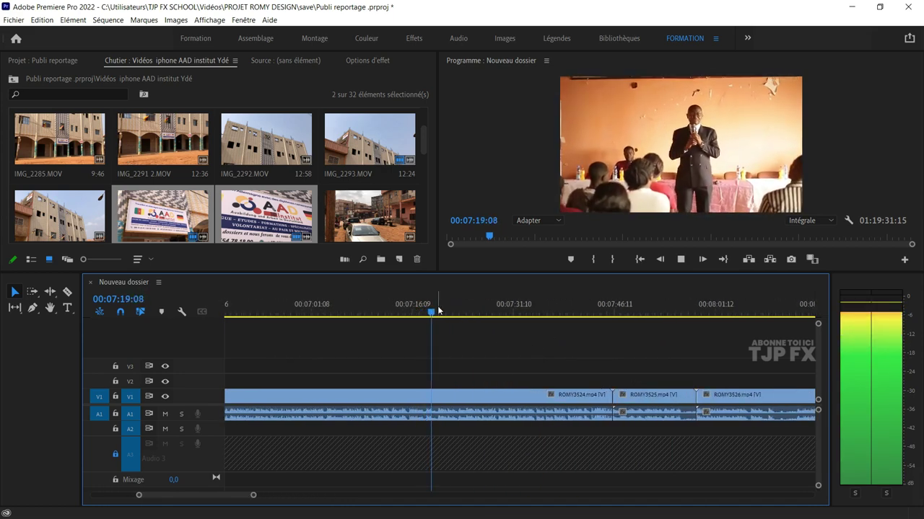
left_click_drag(443, 312, 491, 314)
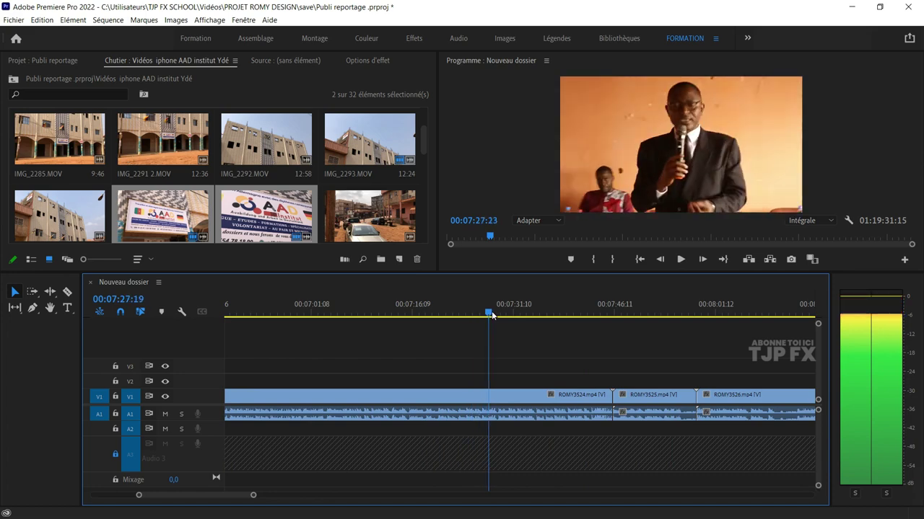
key("space")
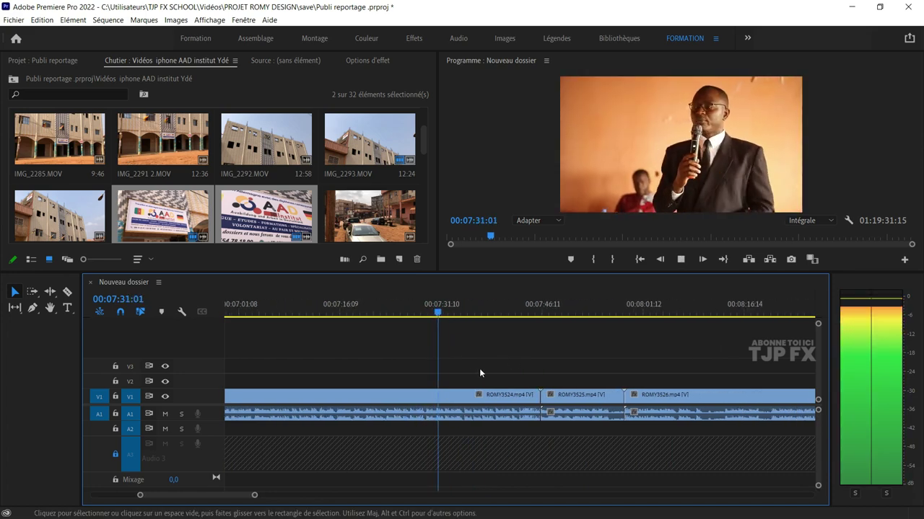
key("equal")
key("equal")
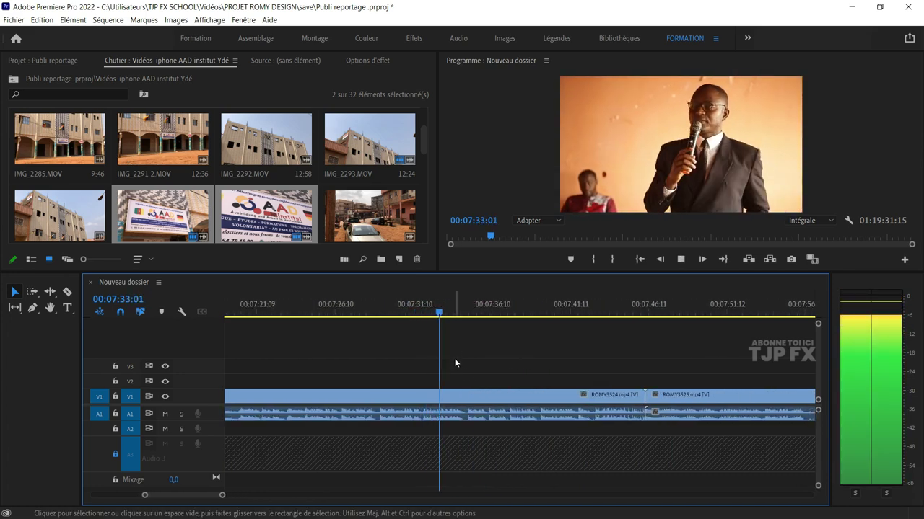
key("equal")
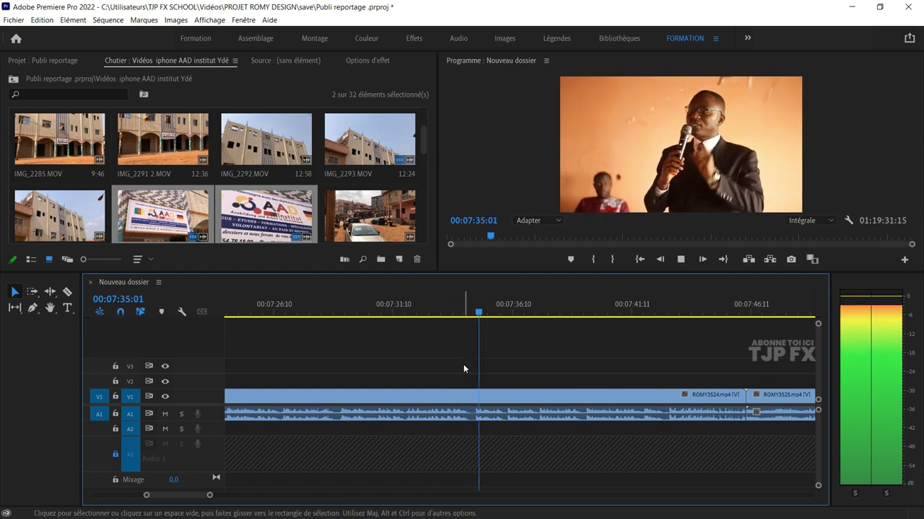
left_click(431, 313)
key("minus")
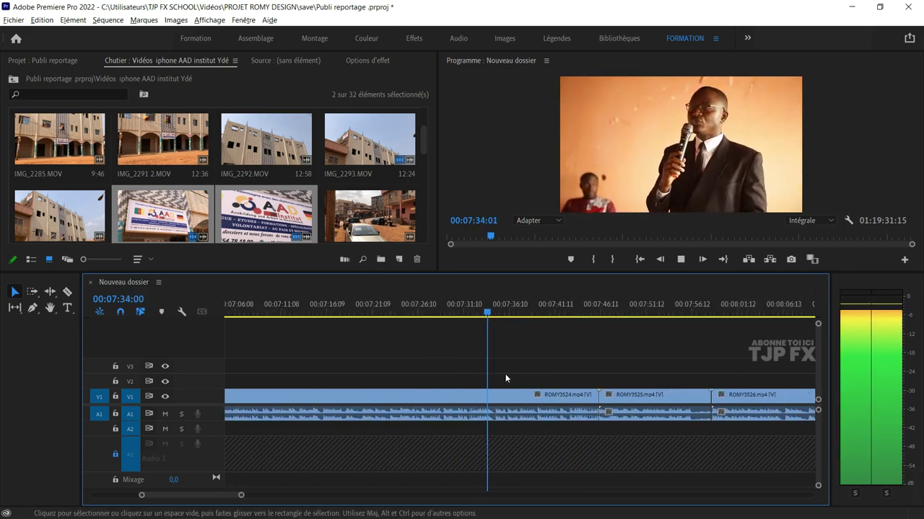
key("minus")
key("minus")
key("minus")
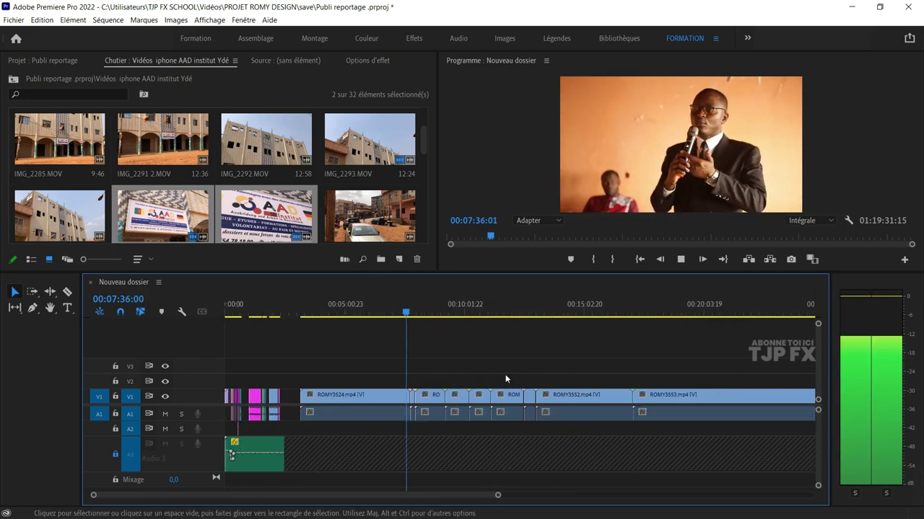
key("space")
left_click(311, 314)
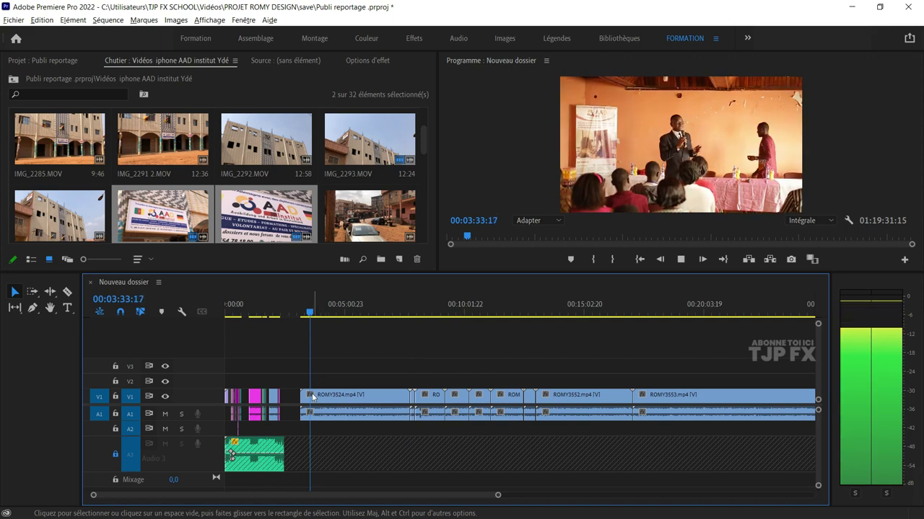
key("space")
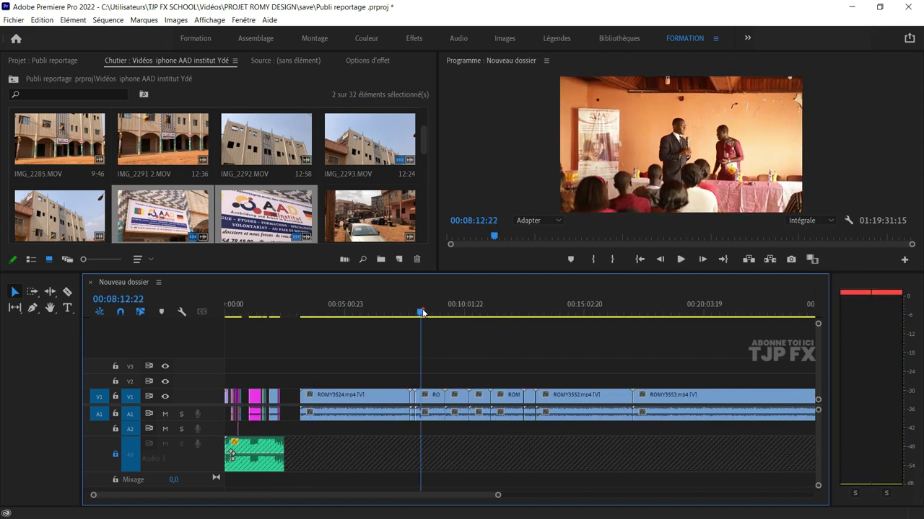
left_click_drag(422, 313, 481, 323)
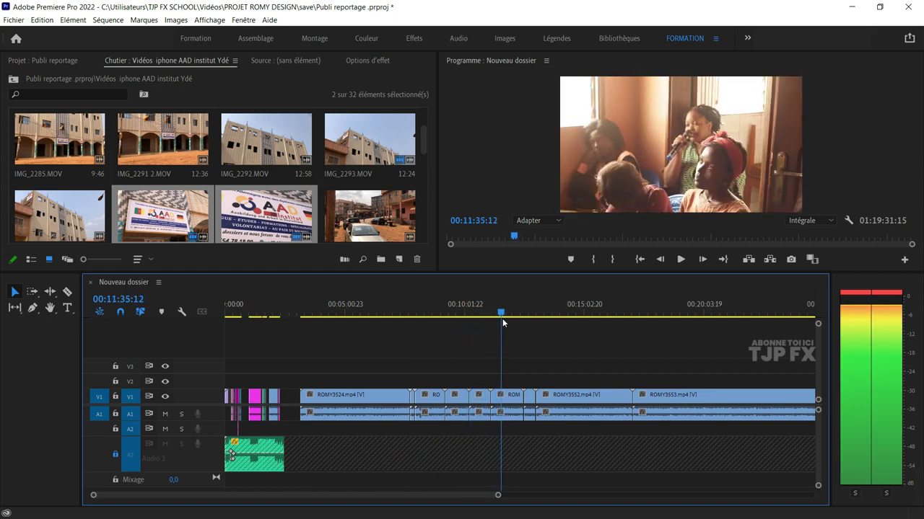
left_click_drag(495, 318, 502, 318)
key("space")
key("minus")
left_click(461, 312)
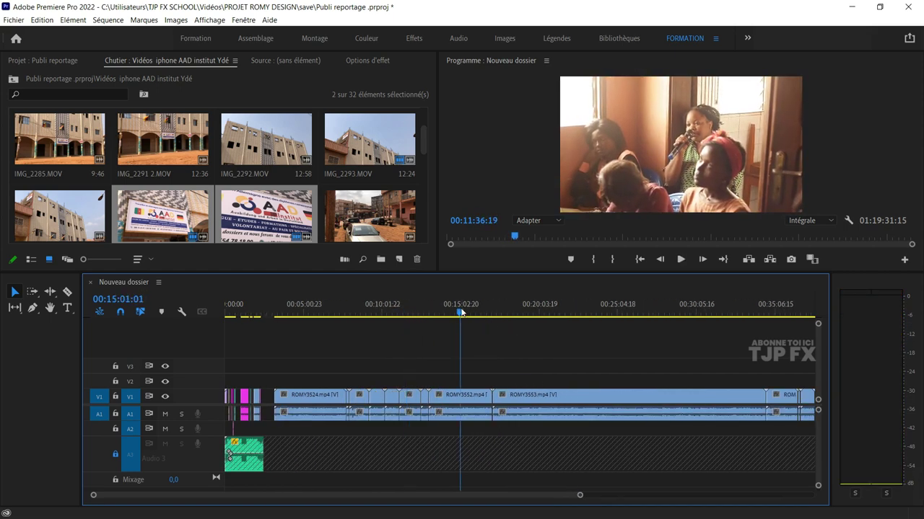
key("space")
key("minus")
key("minus")
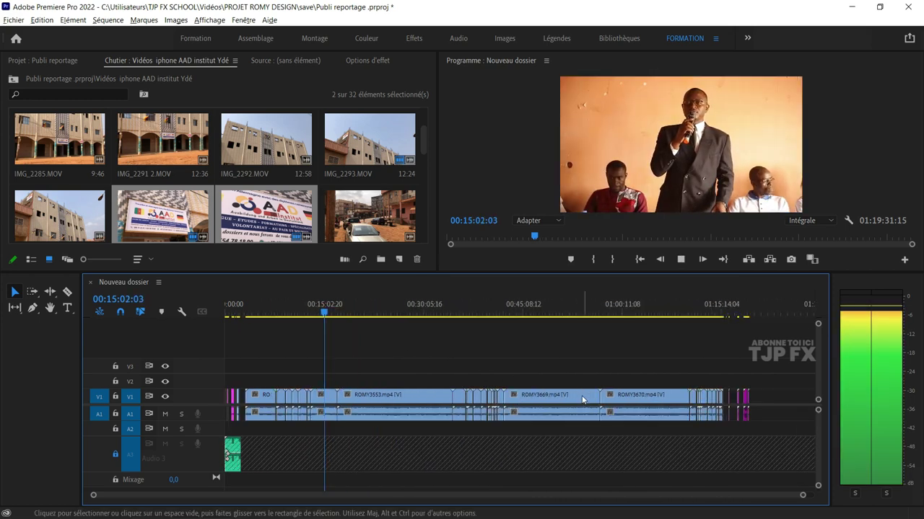
left_click(535, 312)
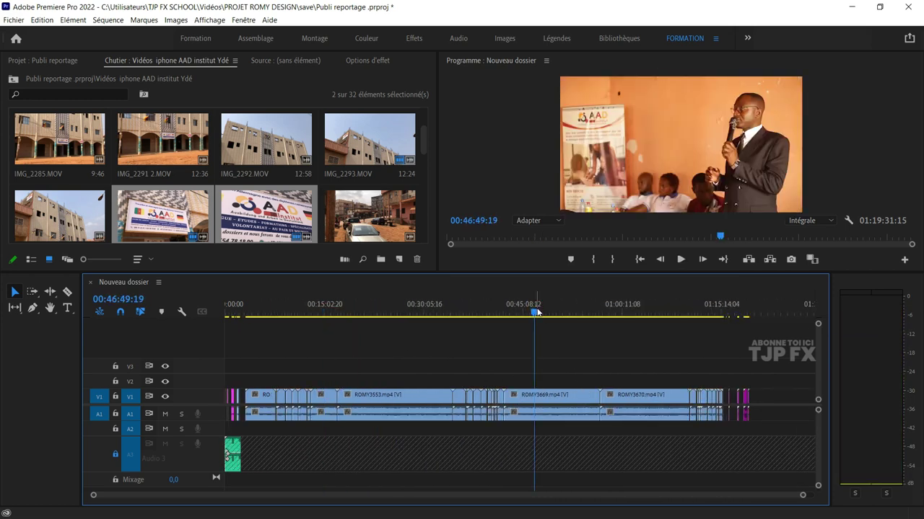
key("equal")
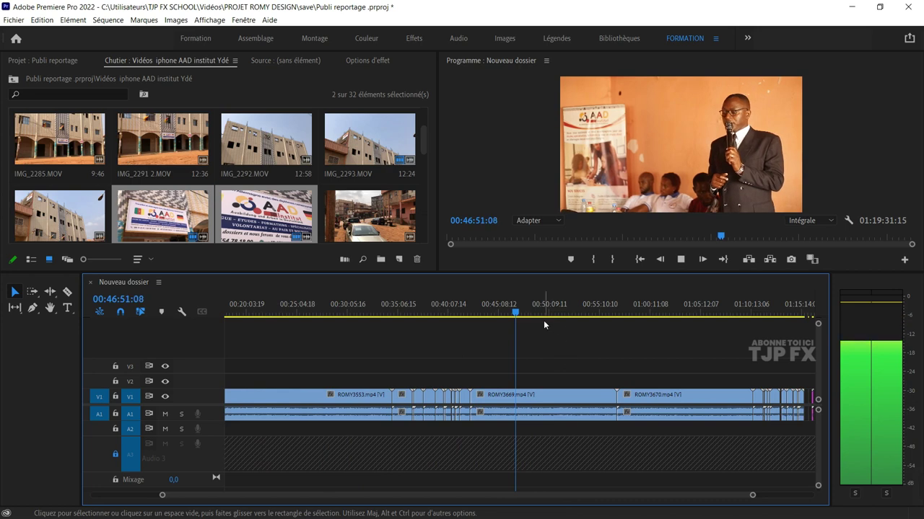
key("equal")
key("equal")
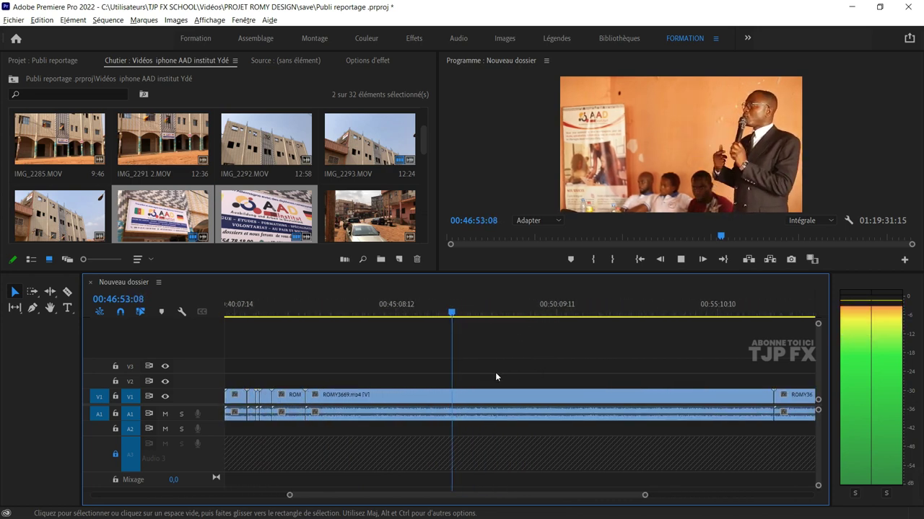
key("minus")
left_click(500, 308)
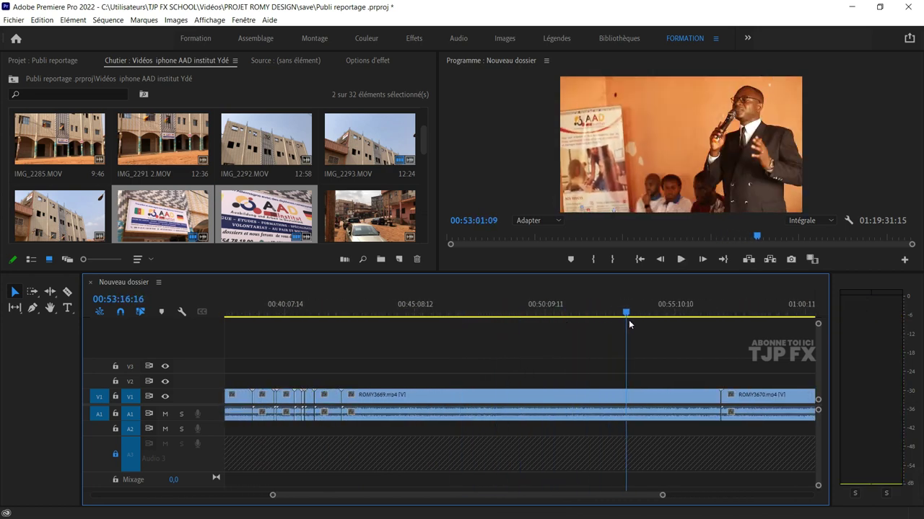
left_click_drag(629, 320, 682, 322)
left_click(719, 329)
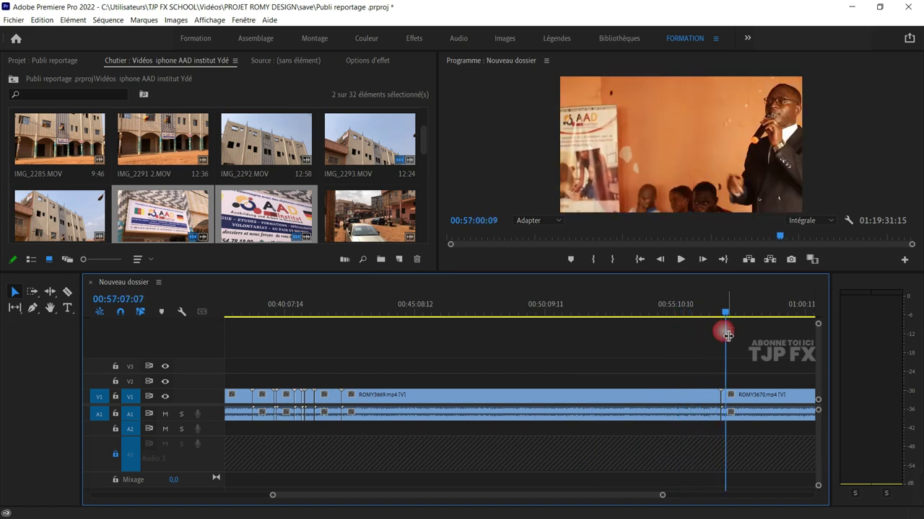
key("space")
key("minus")
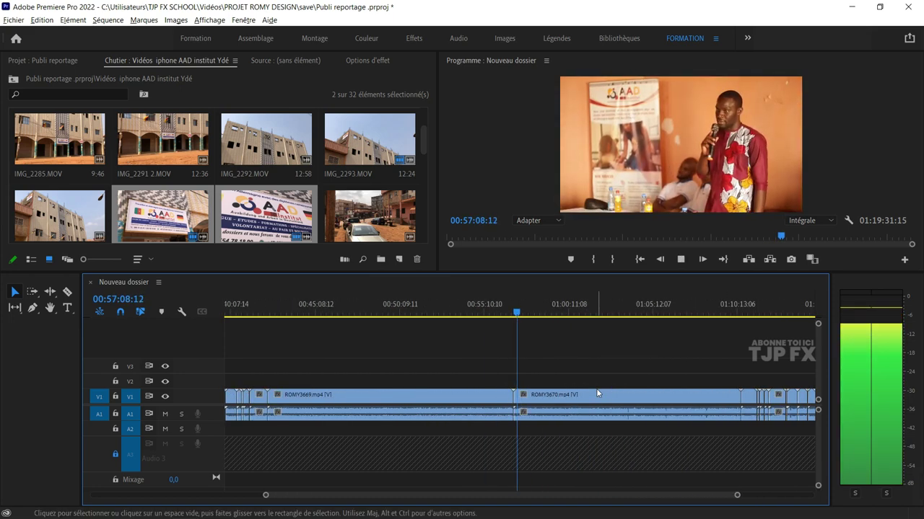
key("minus")
key("minus")
left_click(557, 314)
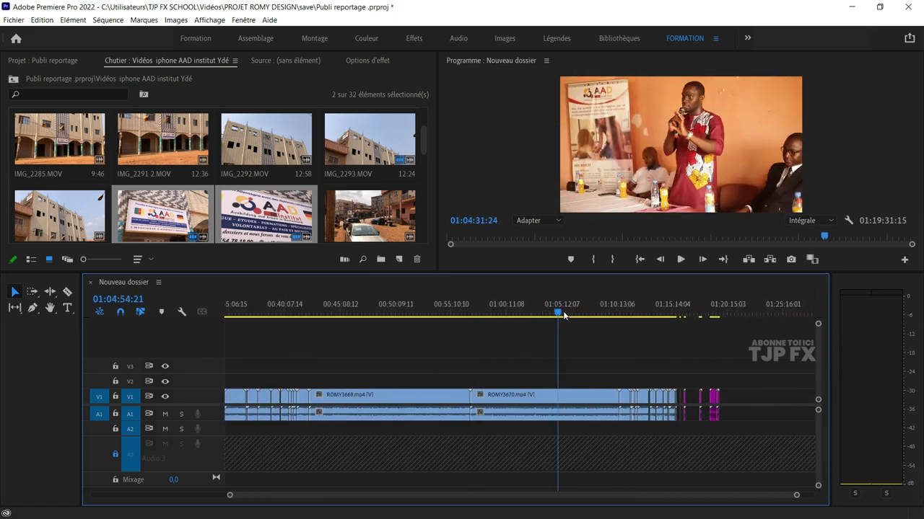
left_click_drag(612, 318, 624, 318)
key("space")
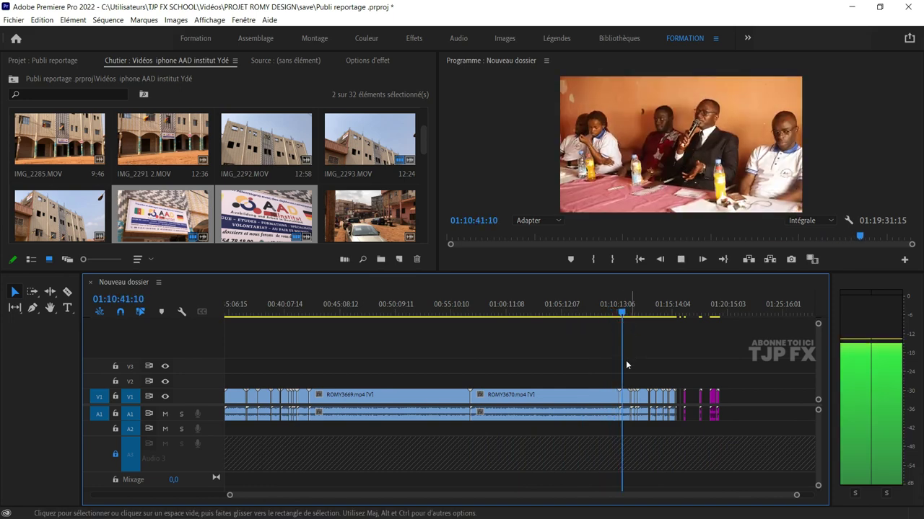
key("equal")
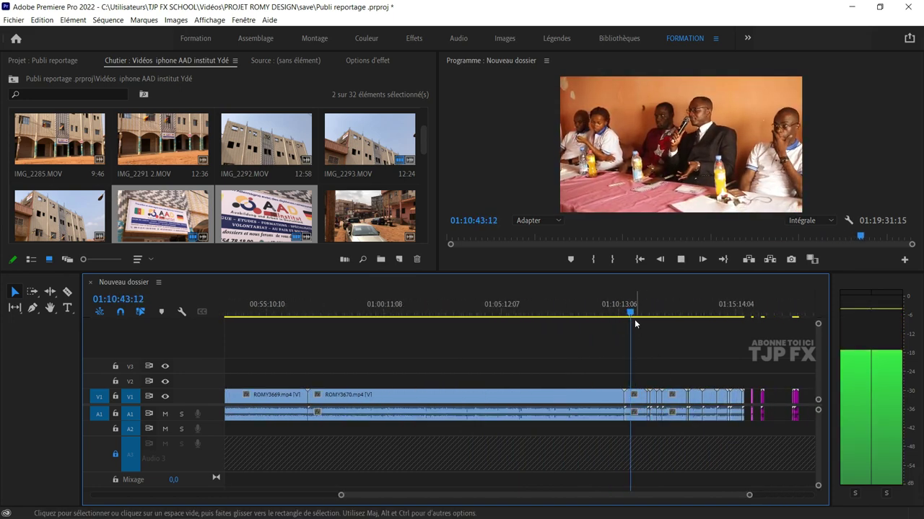
left_click(642, 314)
key("space")
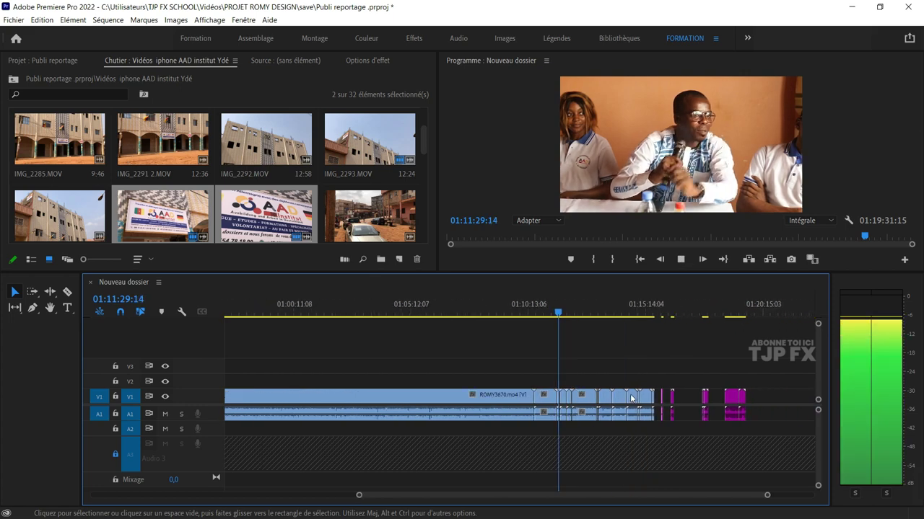
key("equal")
key("equal")
key("equal")
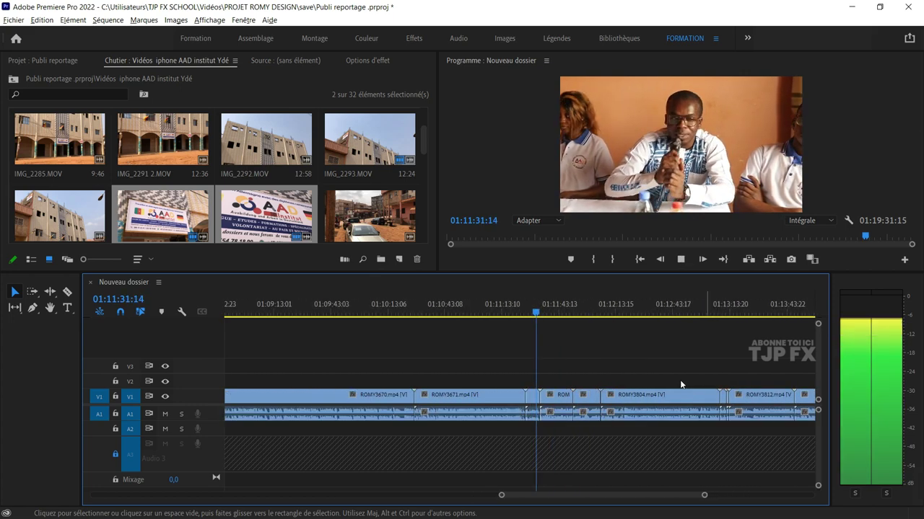
left_click(549, 312)
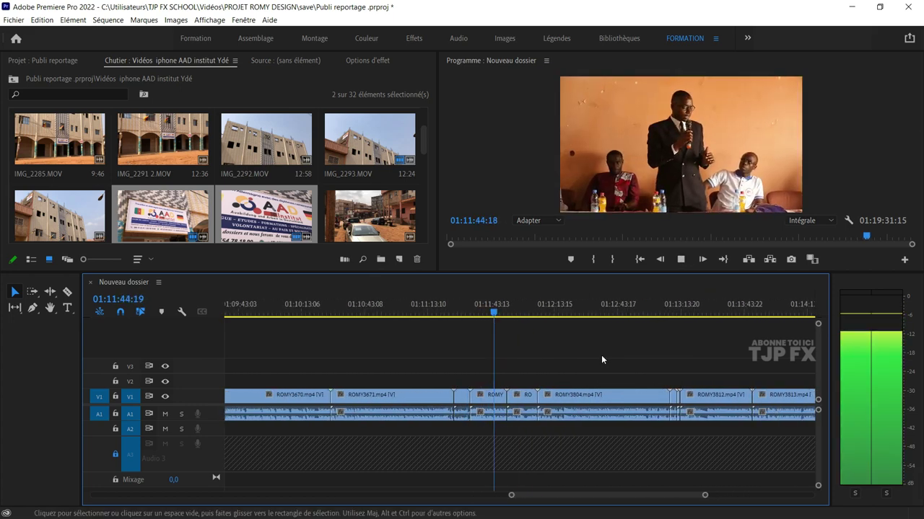
left_click(511, 312)
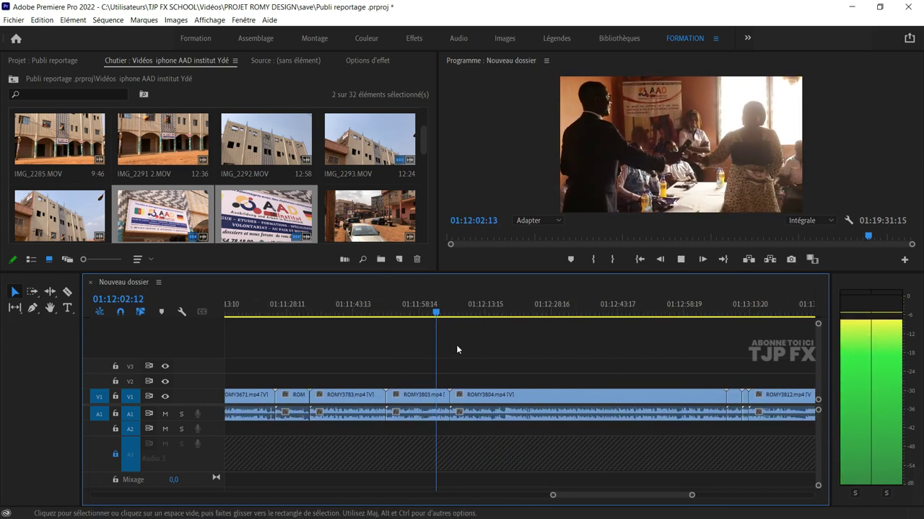
key("equal")
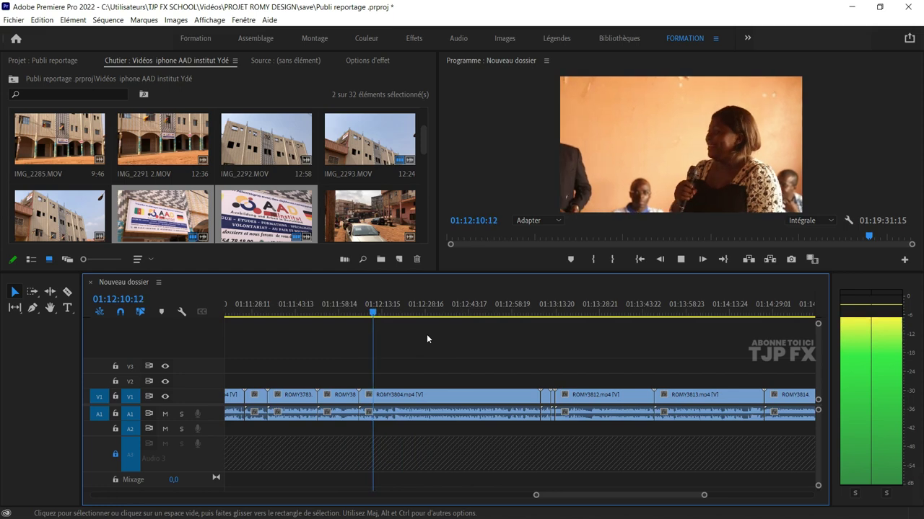
key("minus")
key("minus")
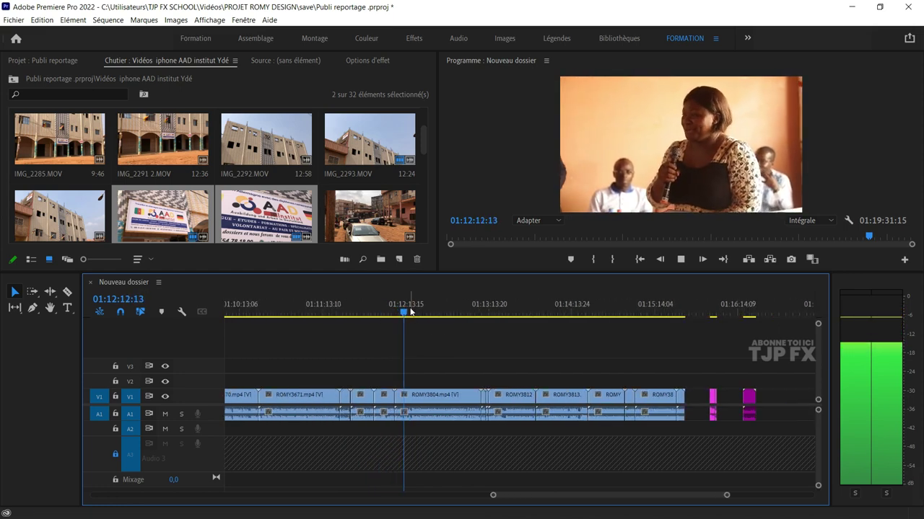
key("l")
key("l")
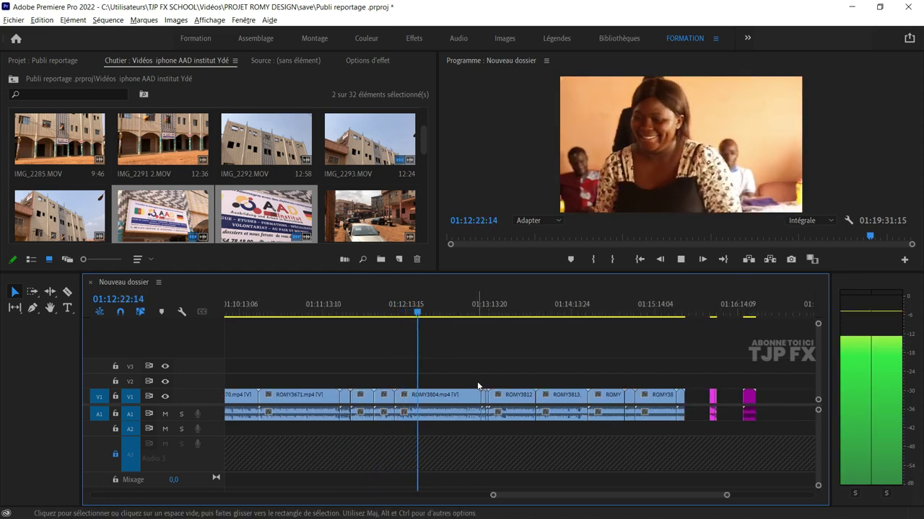
key("equal")
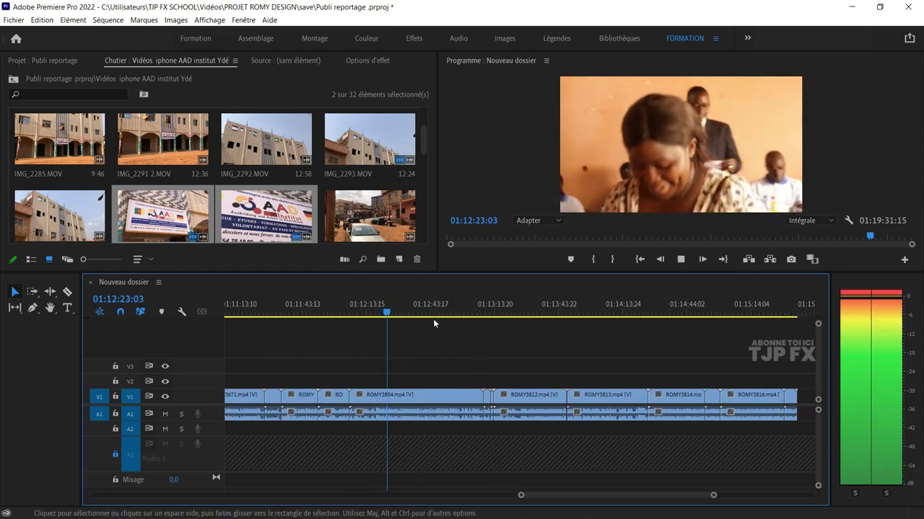
left_click_drag(433, 319, 489, 322)
key("l")
key("equal")
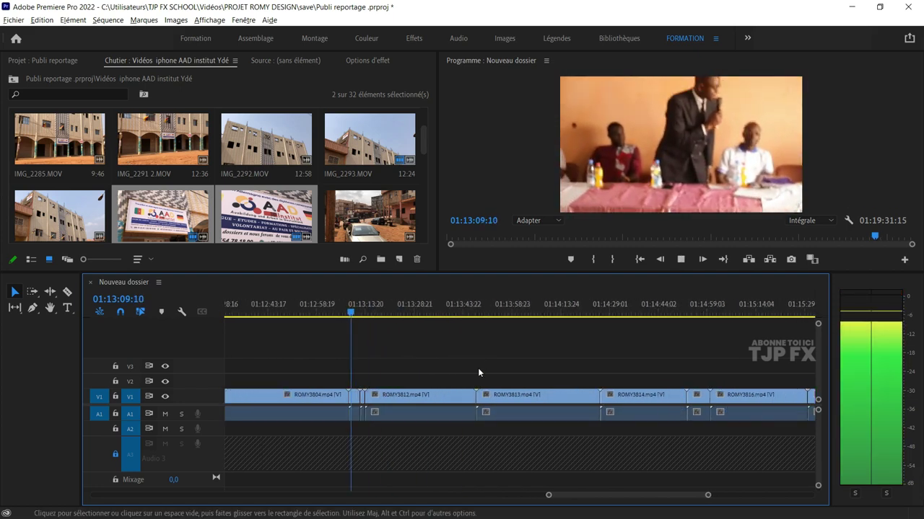
key("l")
key("minus")
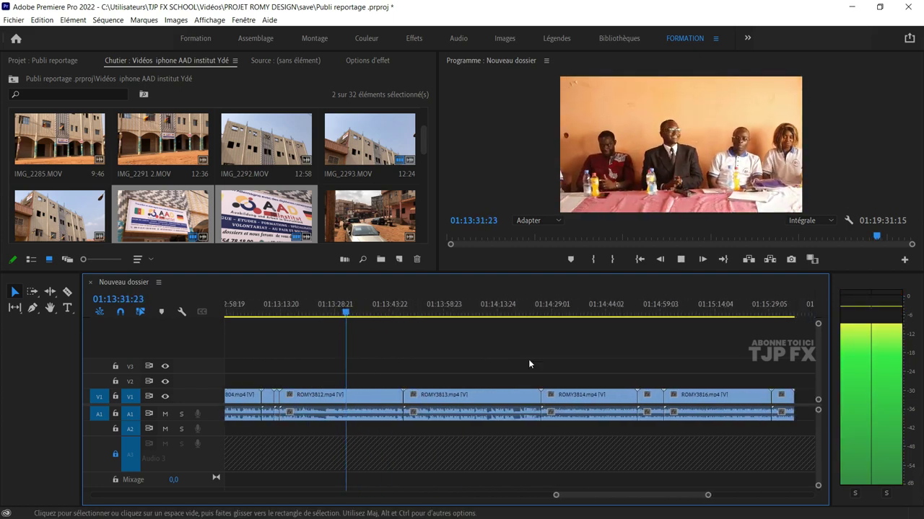
key("minus")
key("k")
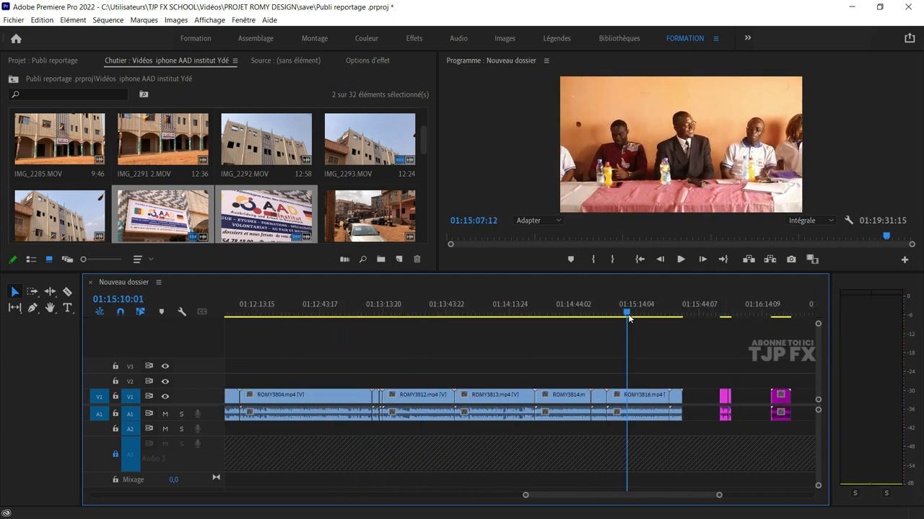
key("l")
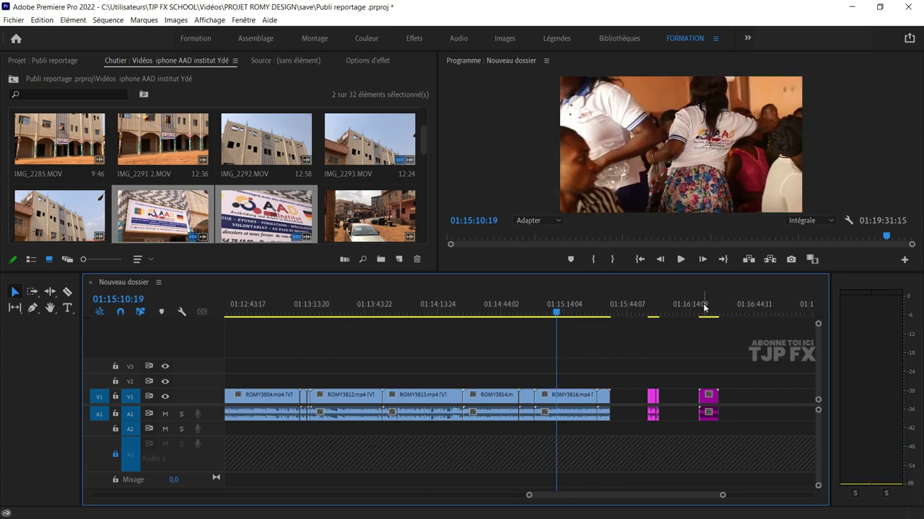
- Append bin clips IMG_2297 through IMG_2346 to the sequence end and save the project
scroll(294, 169, "down", 3)
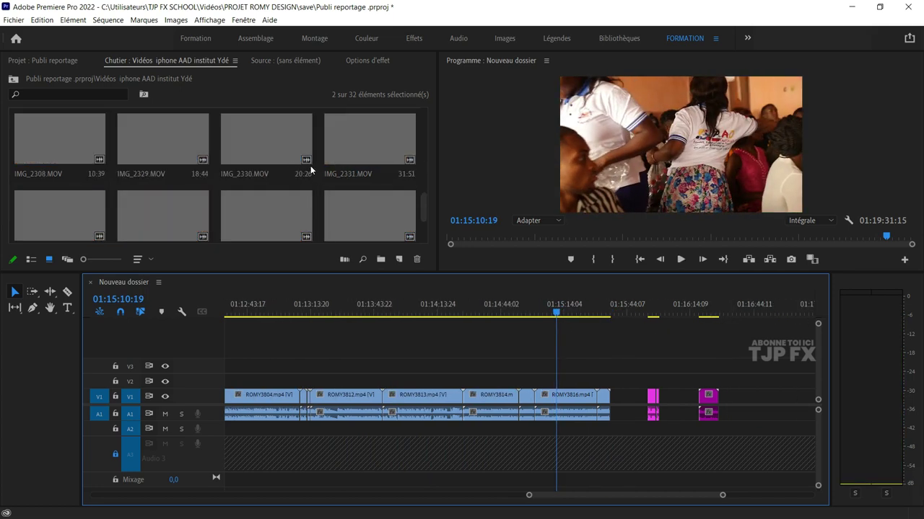
scroll(310, 166, "up", 4)
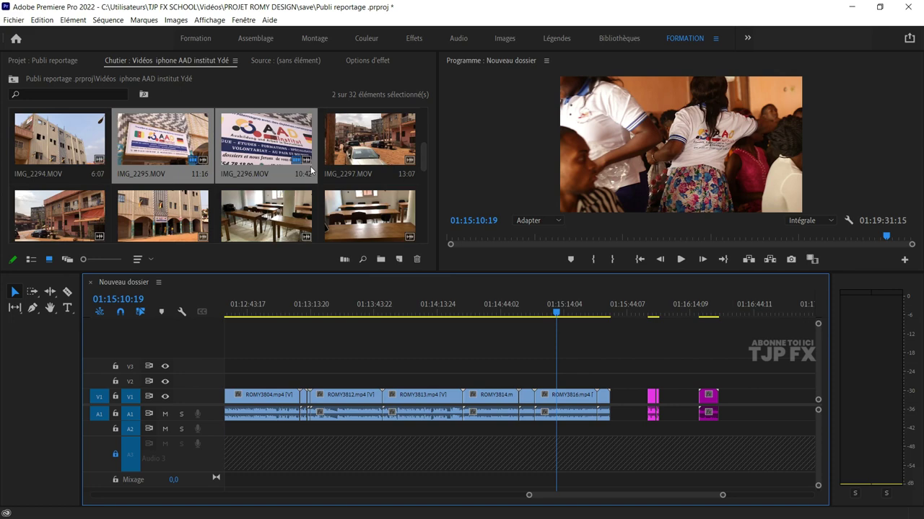
left_click(368, 157)
scroll(368, 177, "down", 4)
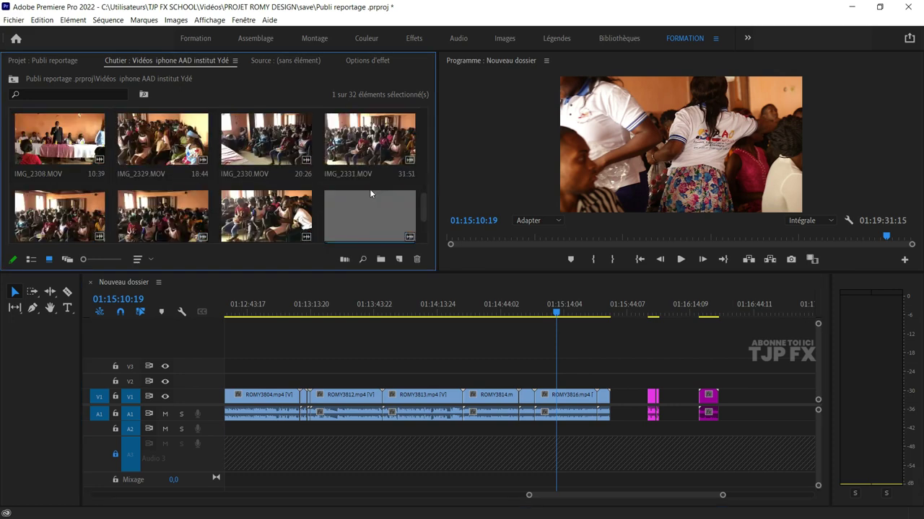
scroll(368, 192, "down", 3)
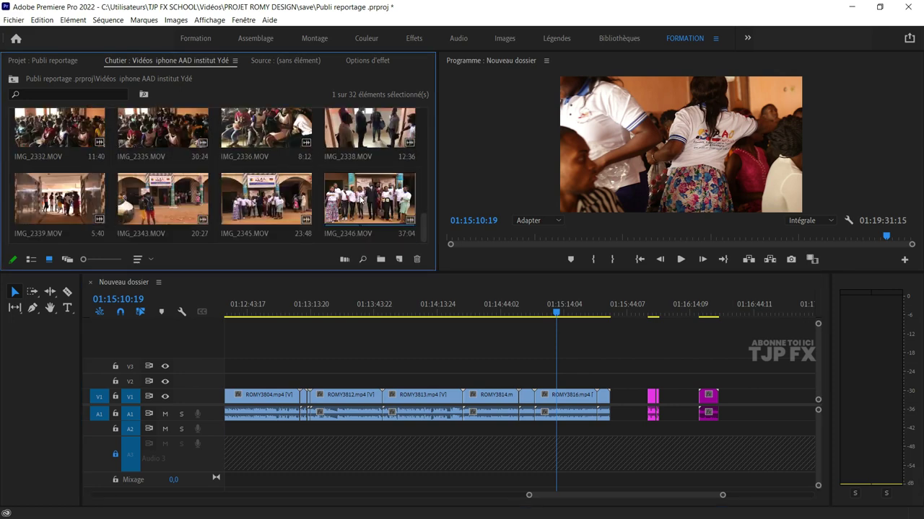
left_click(356, 204, "shift")
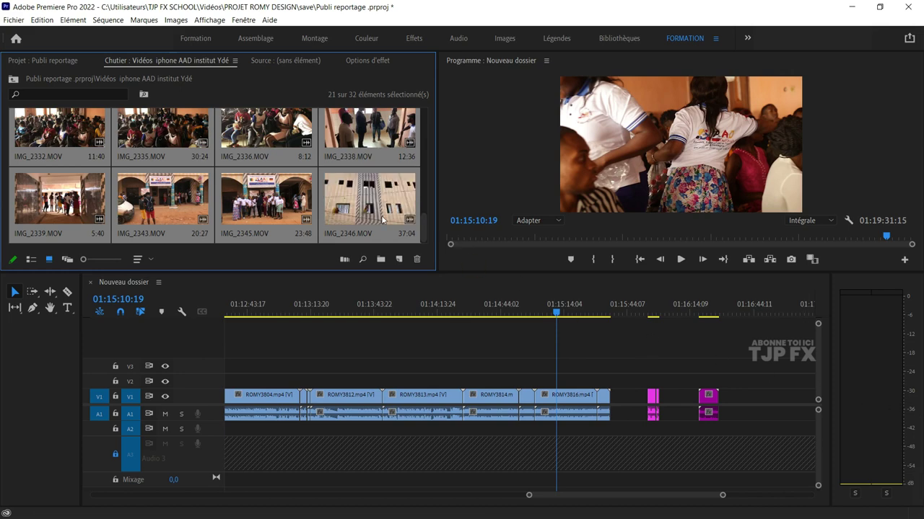
mouse_move(383, 219)
left_mouse_down()
mouse_move(808, 382)
mouse_move(787, 412)
left_mouse_up()
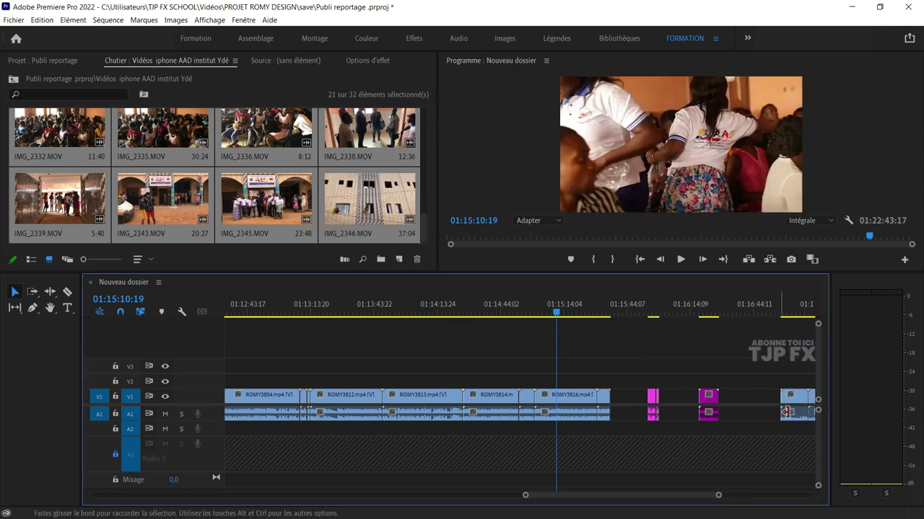
key("ctrl+s")
- Delete the IMG_2304 audio and video near 01:18:05, leaving a gap
mouse_move(556, 311)
left_mouse_down()
mouse_move(428, 371)
mouse_move(460, 375)
mouse_move(447, 377)
left_mouse_up()
key("space")
key("=")
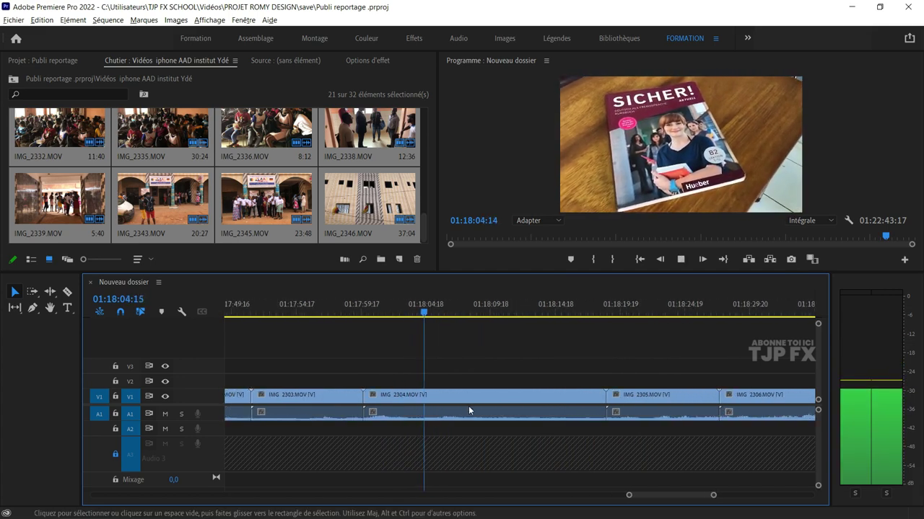
key("=")
key("space")
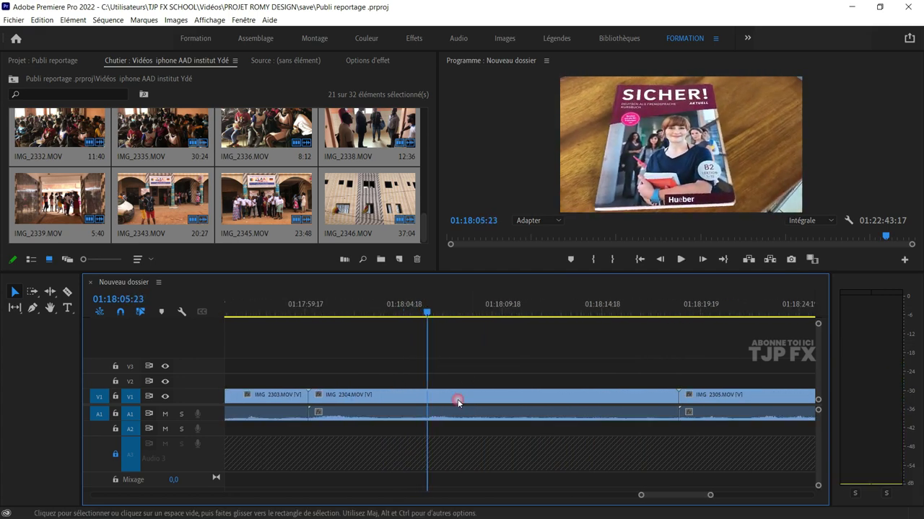
key("Delete")
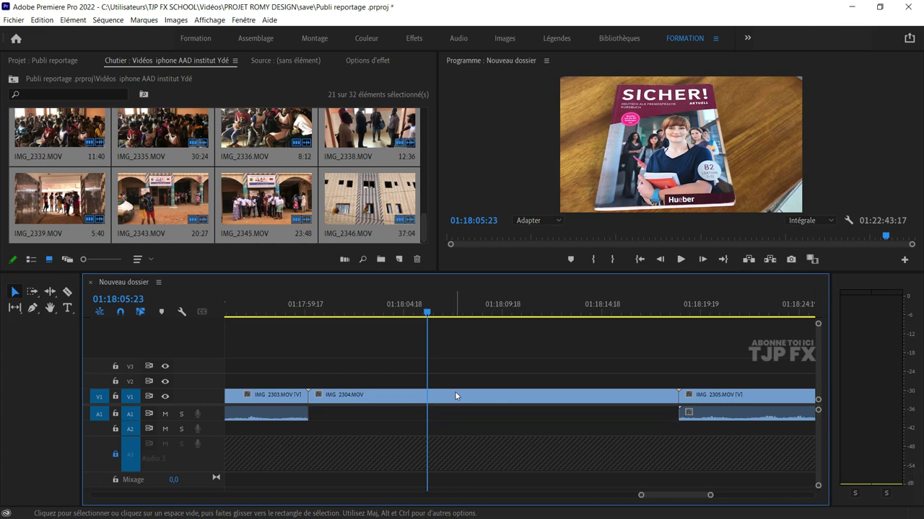
left_click(443, 397)
key("Delete")
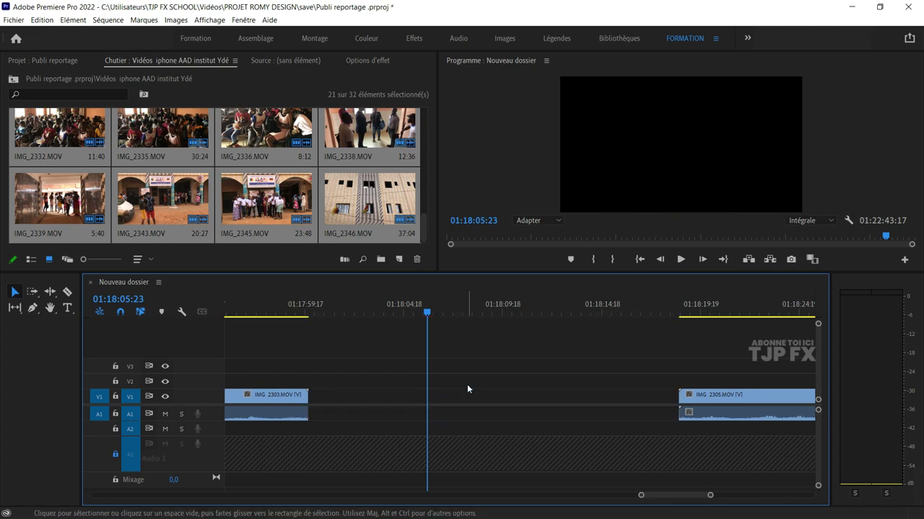
key("minus")
key("minus")
key("Home")
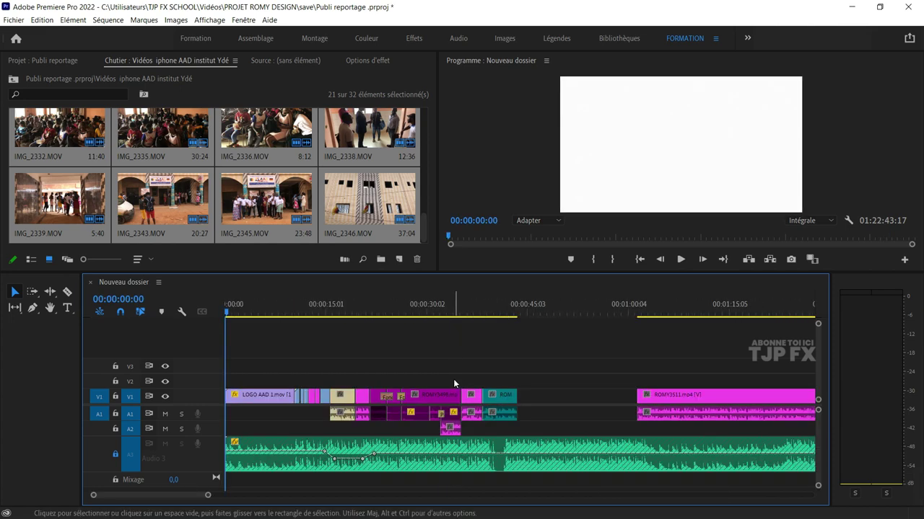
left_click(369, 303)
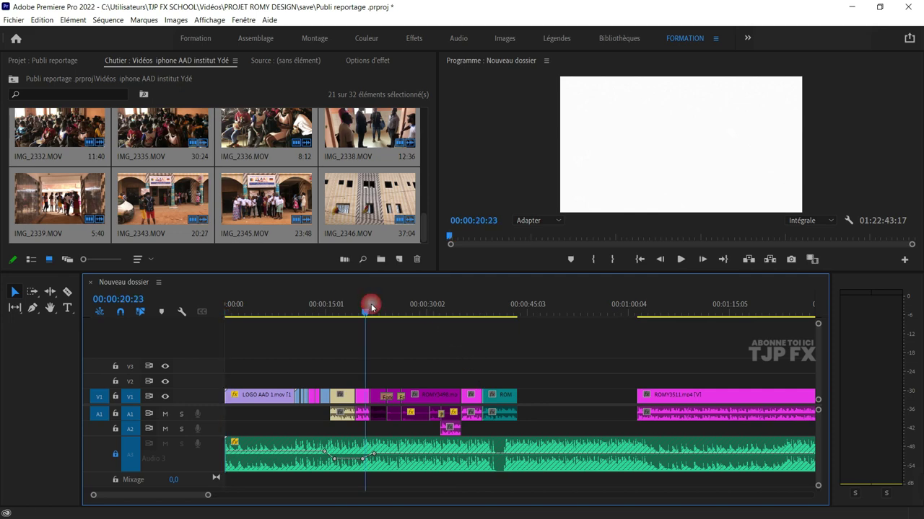
key("space")
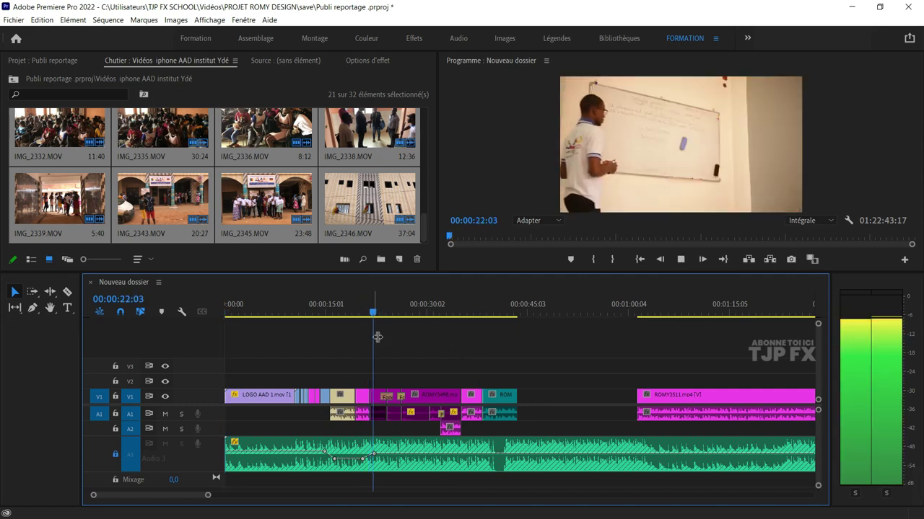
key("ctrl+grave")
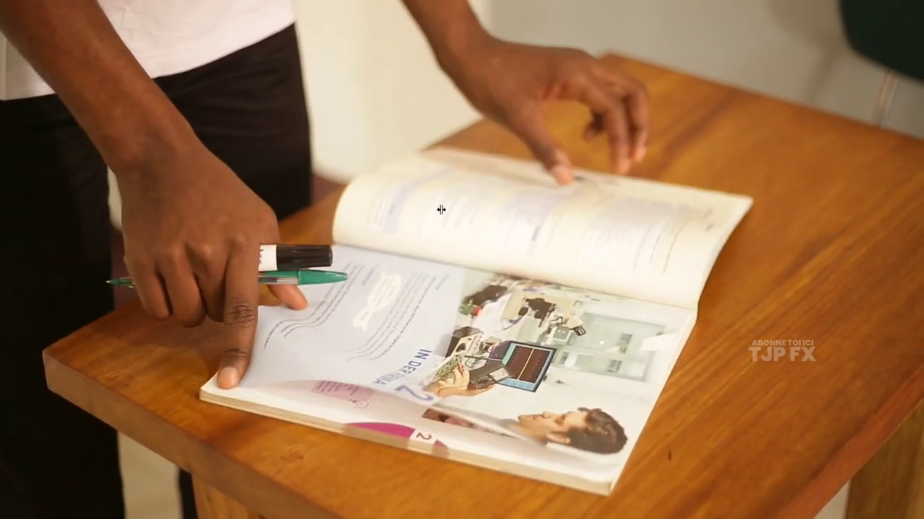
key("Escape")
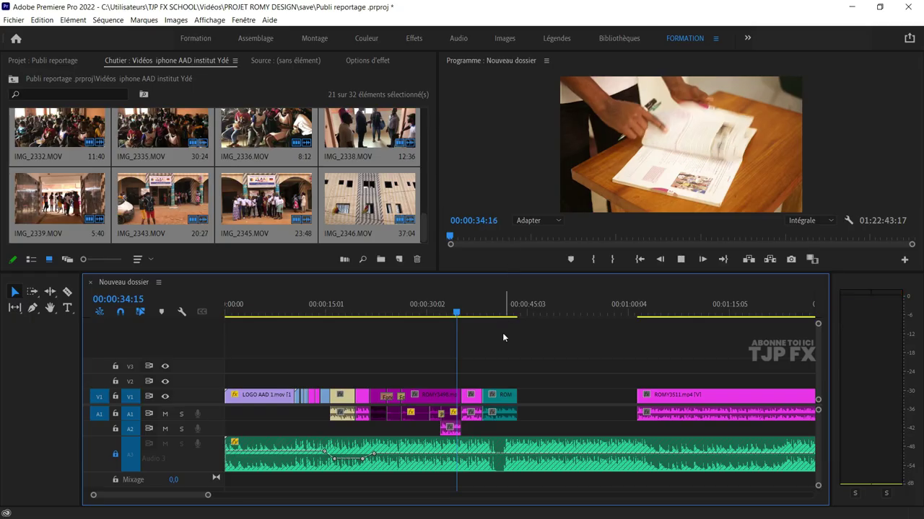
key("equal")
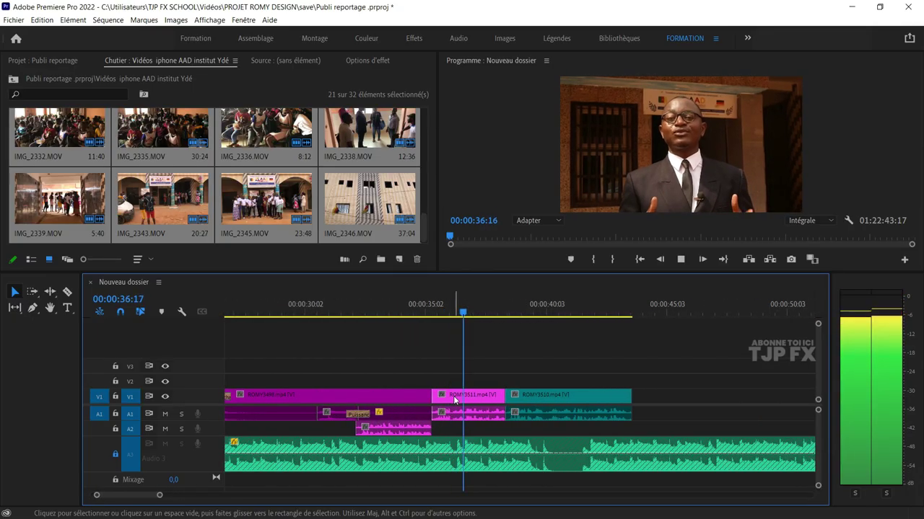
key("space")
key("space")
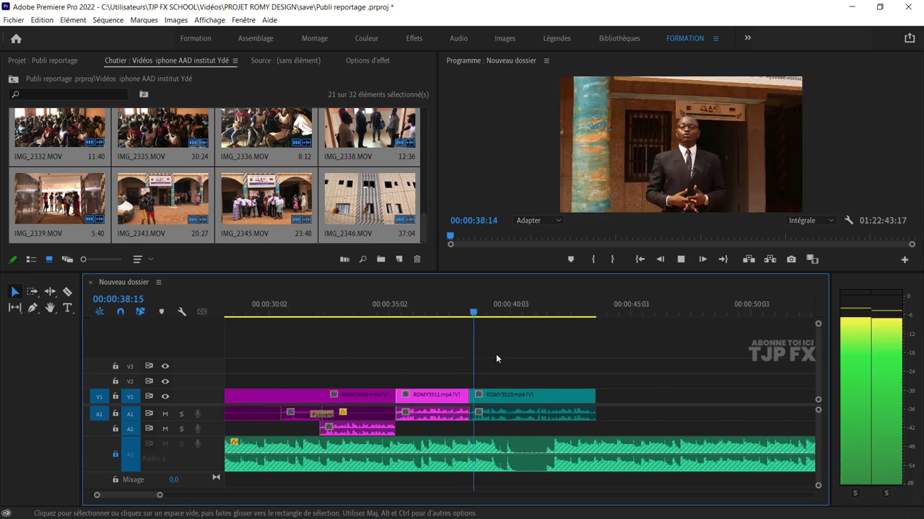
scroll(481, 359, "up", 2)
key("space")
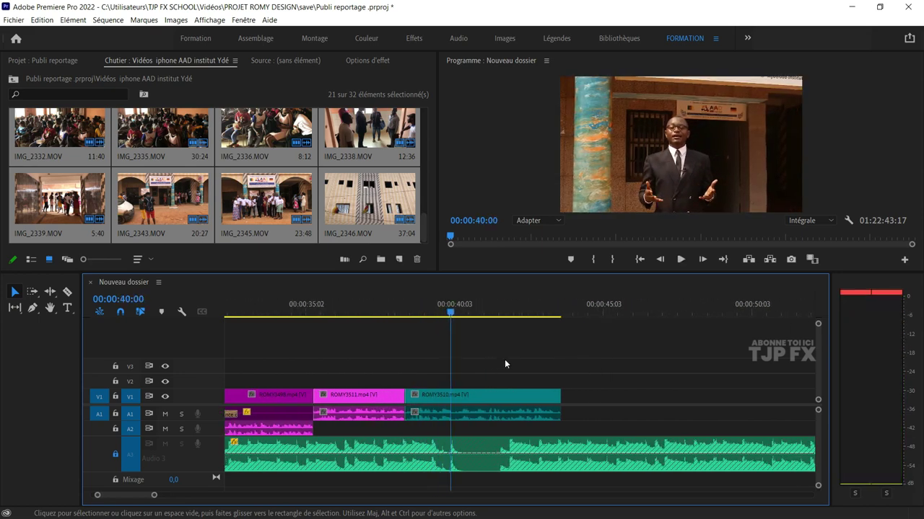
key("space")
scroll(534, 372, "down", 2)
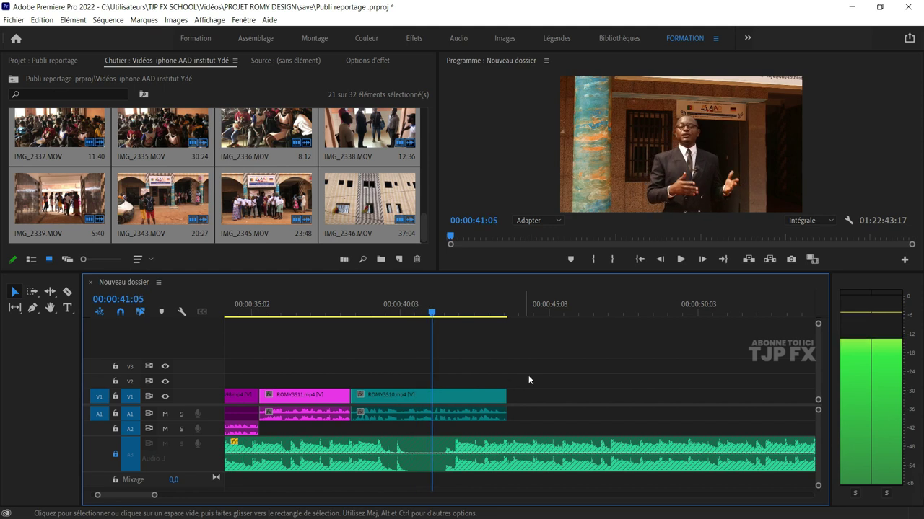
key("space")
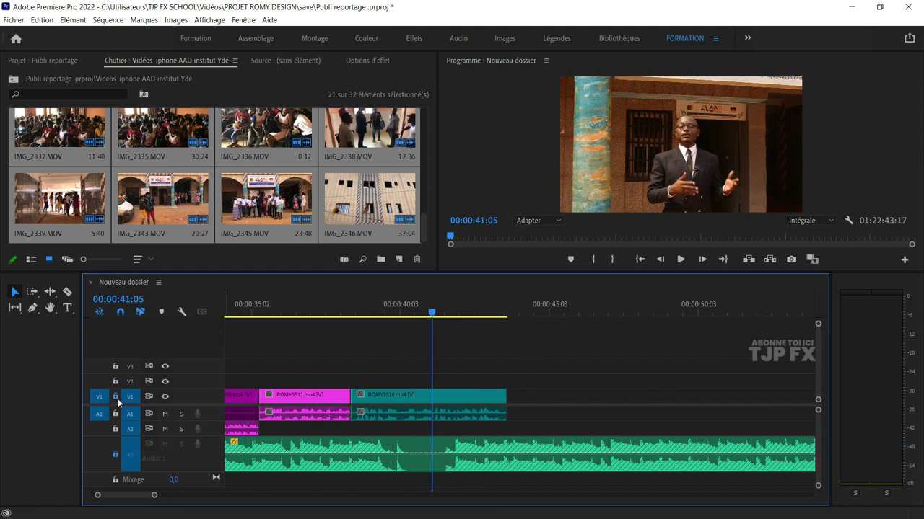
- Review the edit from 43:18 and bring up Speed/Duration for IMG_2304.MOV with 150% entered
key("Down")
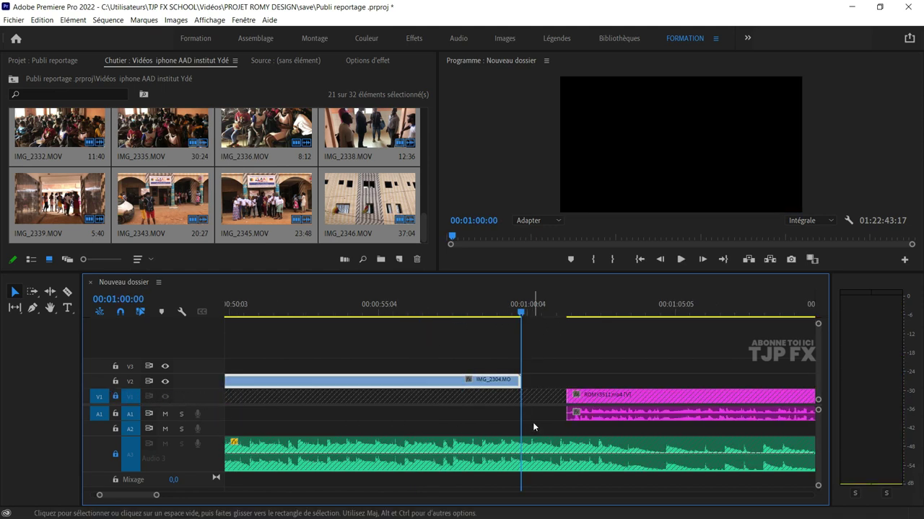
key("Up")
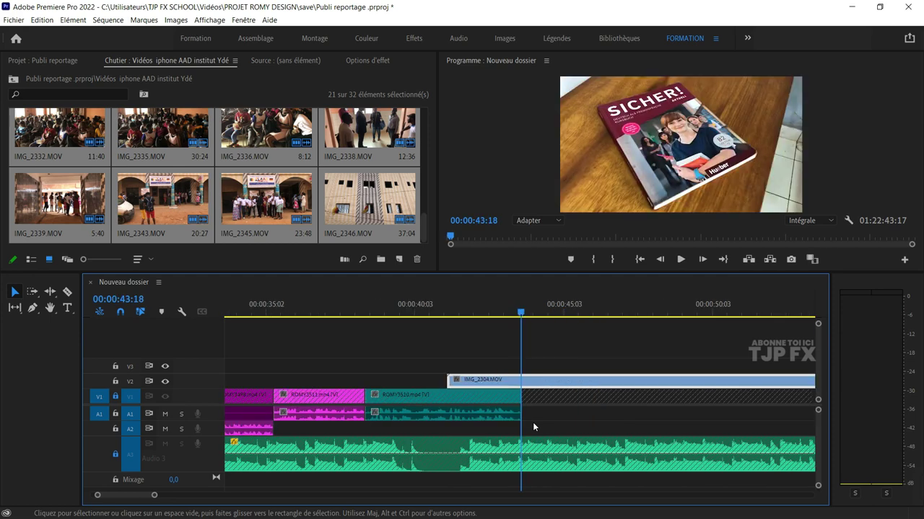
key("minus")
key("space")
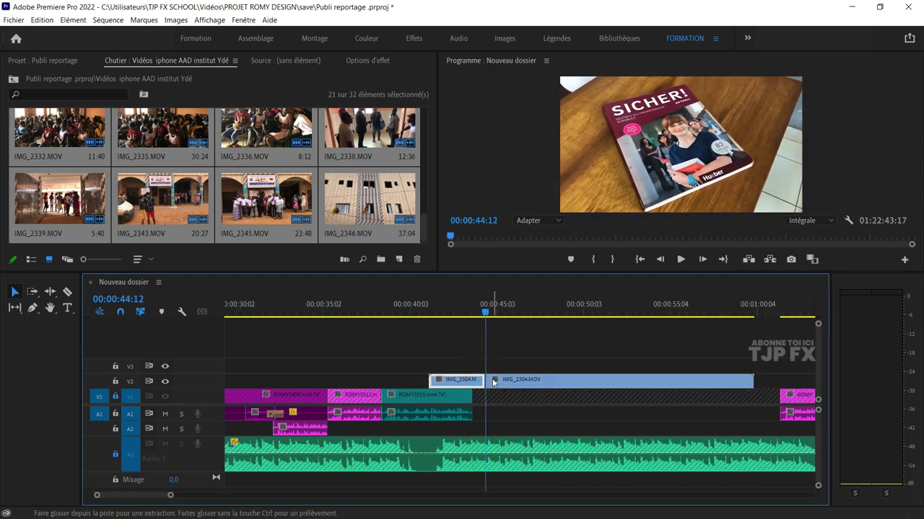
key("ctrl+r")
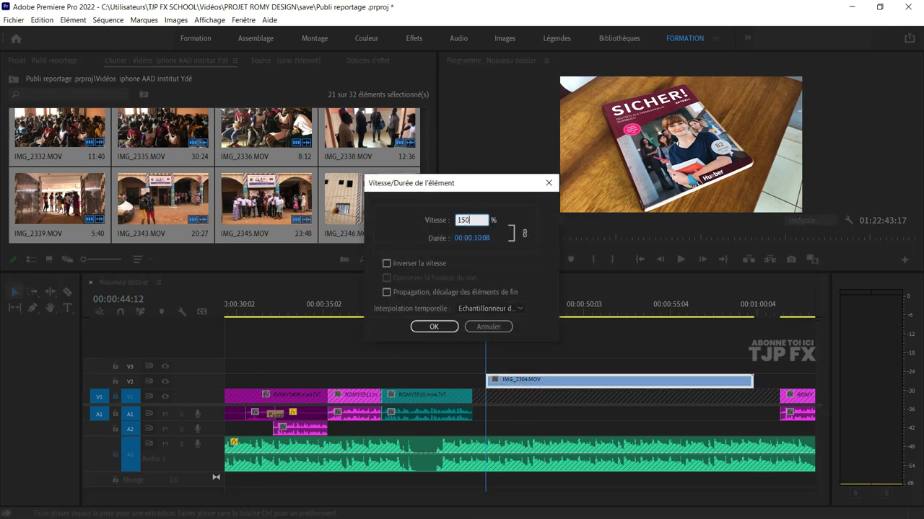
- Replace the 150% speed with 50% using Optical Flow, then drag IMG_2304.MOV earlier on V2
left_click(453, 331)
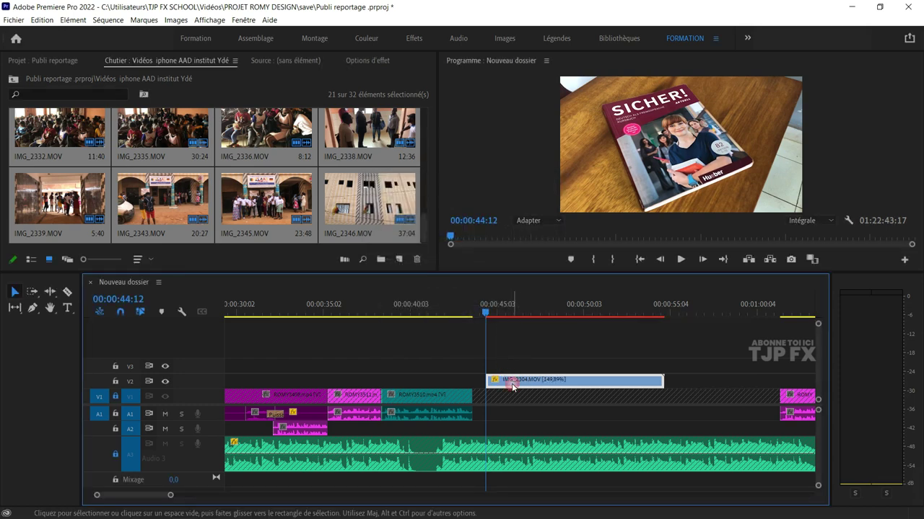
key("ctrl+z")
key("ctrl+r")
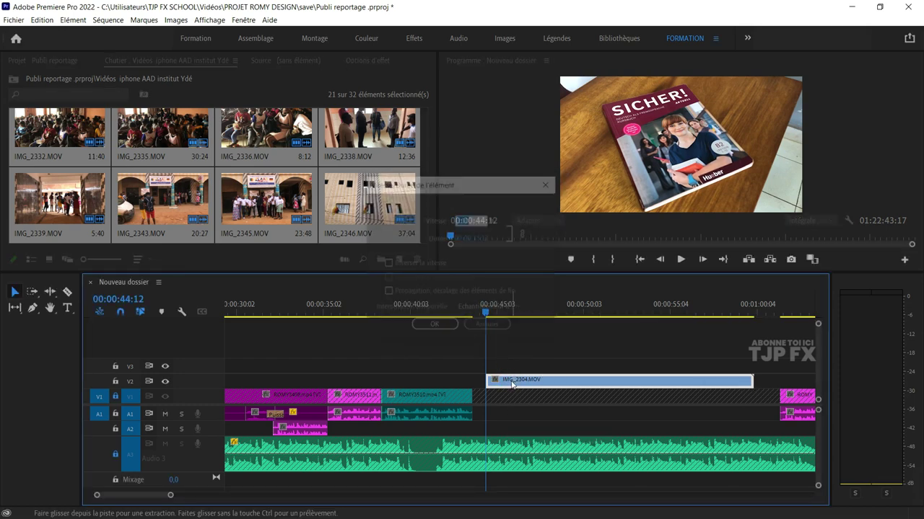
type("50")
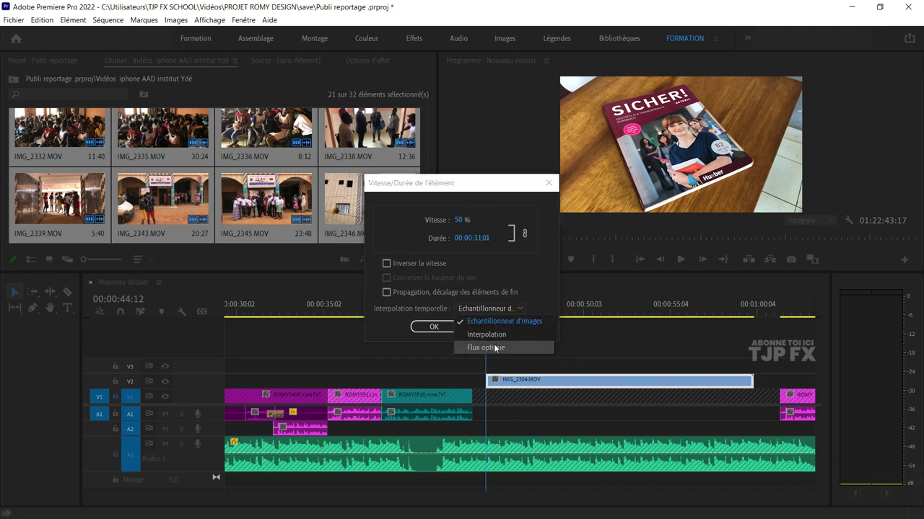
left_click(485, 347)
left_click(433, 326)
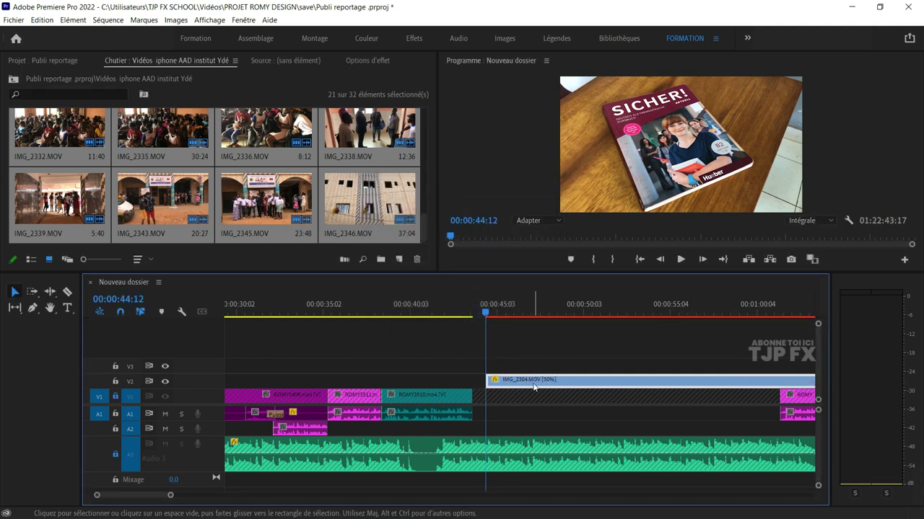
left_click_drag(529, 390, 465, 389)
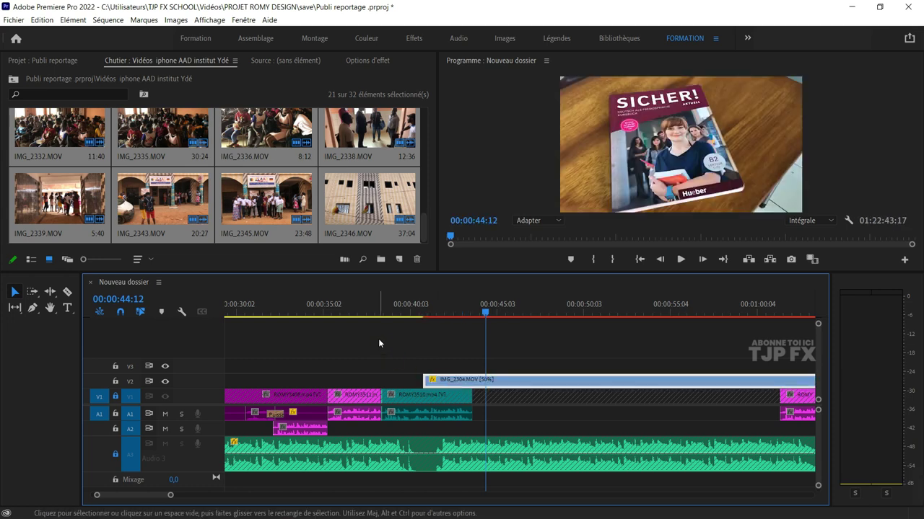
- Shift the IMG_2304.MOV B-roll about 3 seconds earlier and preview from 00:00:36:05
left_click(361, 315)
key("space")
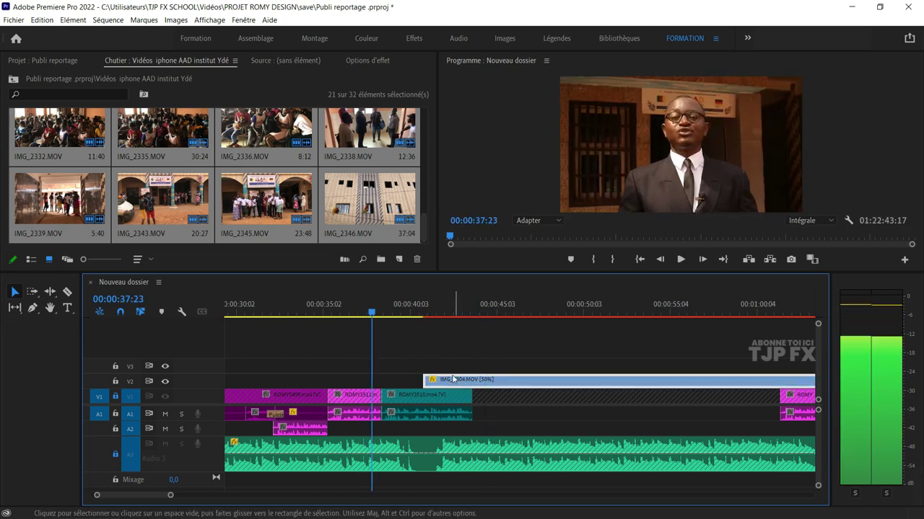
key("space")
left_click_drag(452, 381, 394, 383)
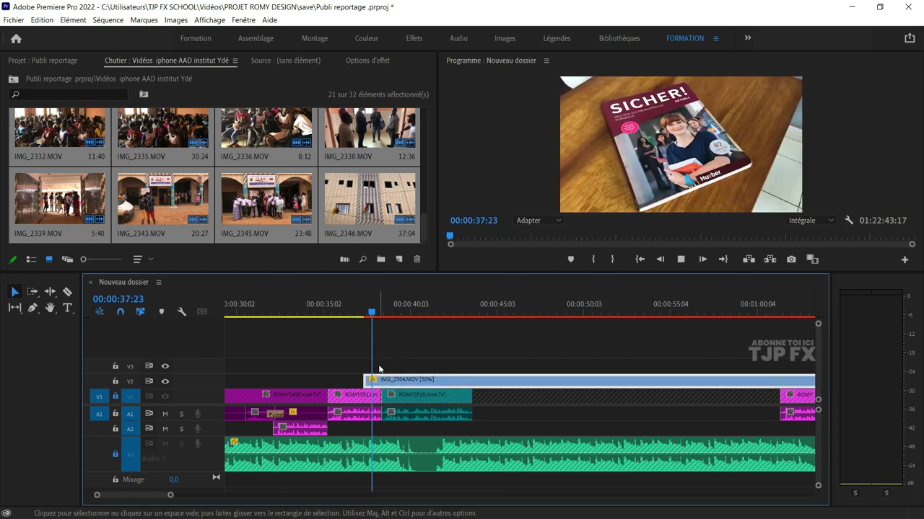
key("space")
key("=")
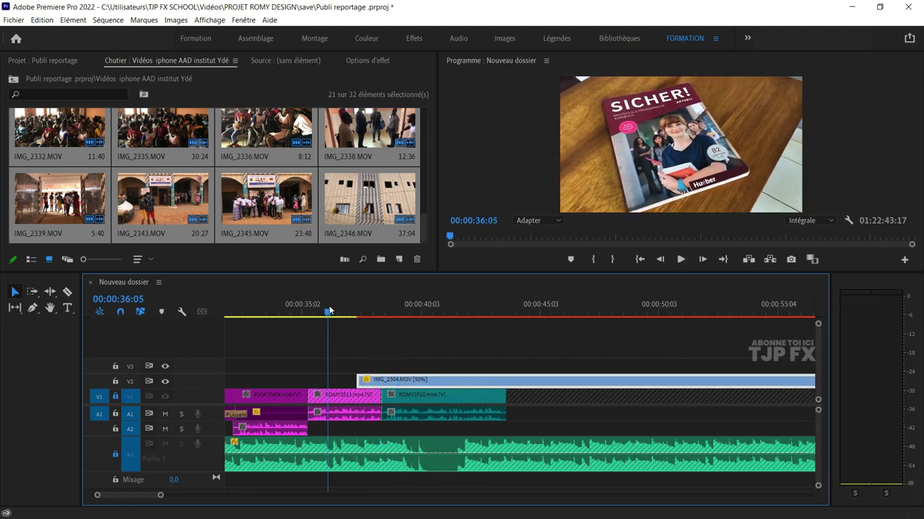
key("space")
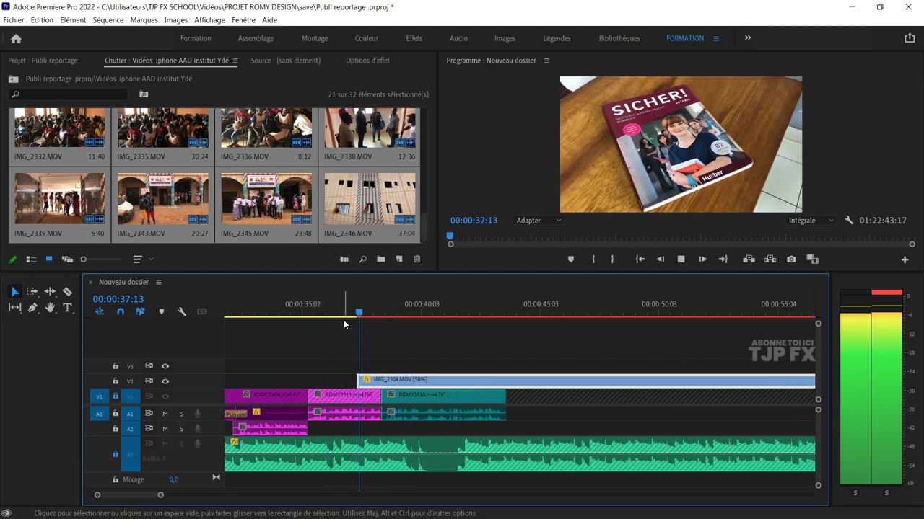
key("space")
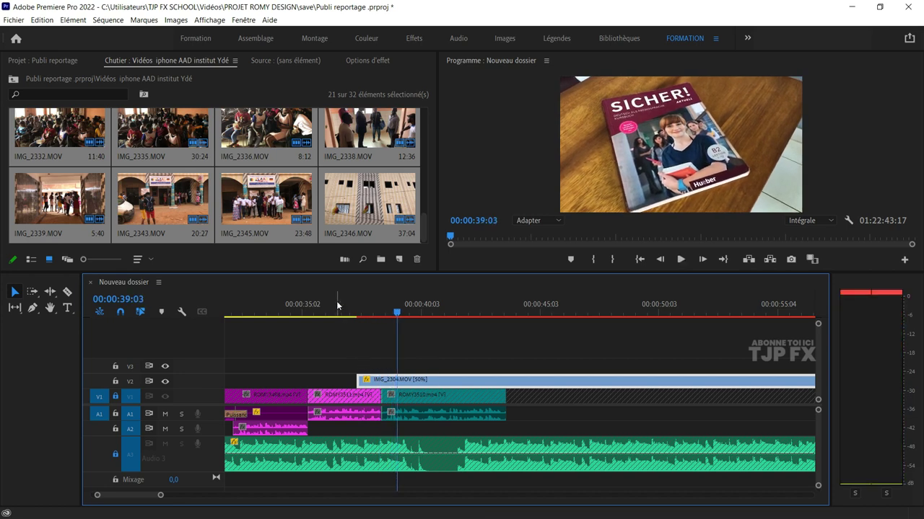
- Nudge the B-roll slightly later on V2 and replay the edit, stopping at 00:00:40:04
left_click(337, 306)
key("space")
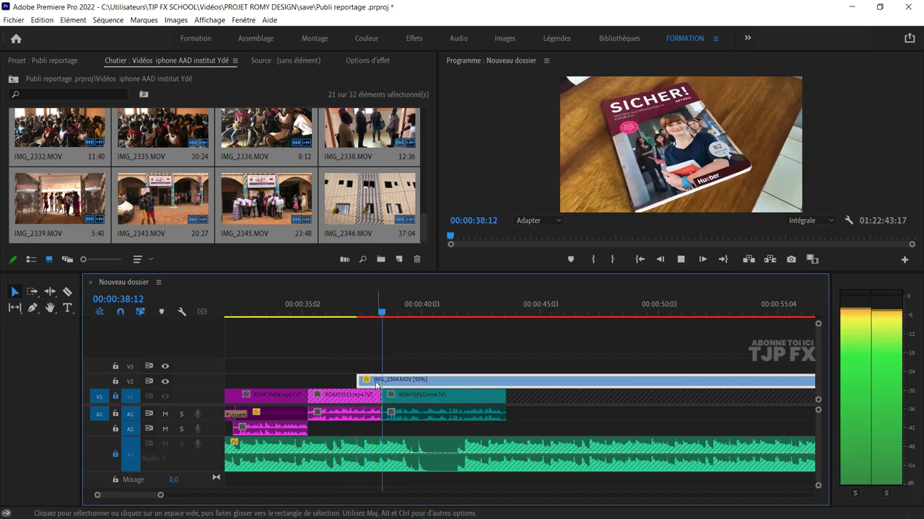
key("equal")
left_click_drag(373, 383, 384, 382)
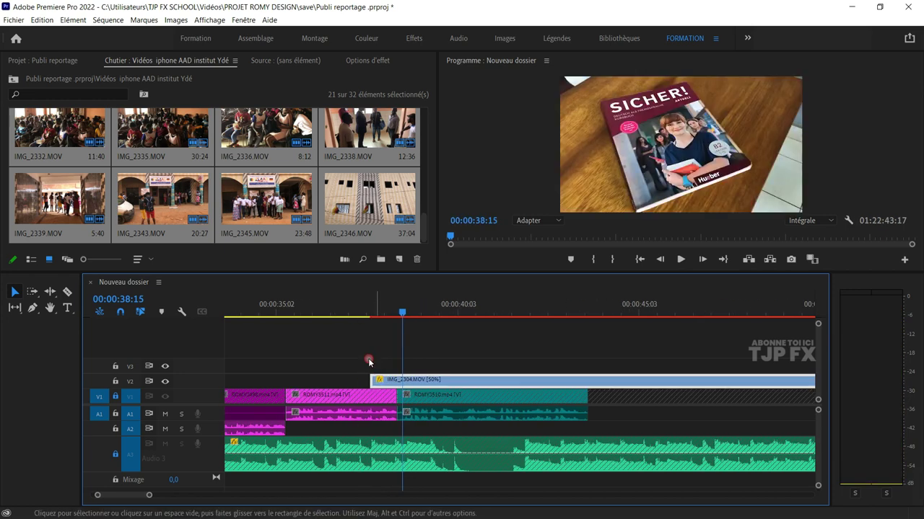
left_click(316, 311)
key("space")
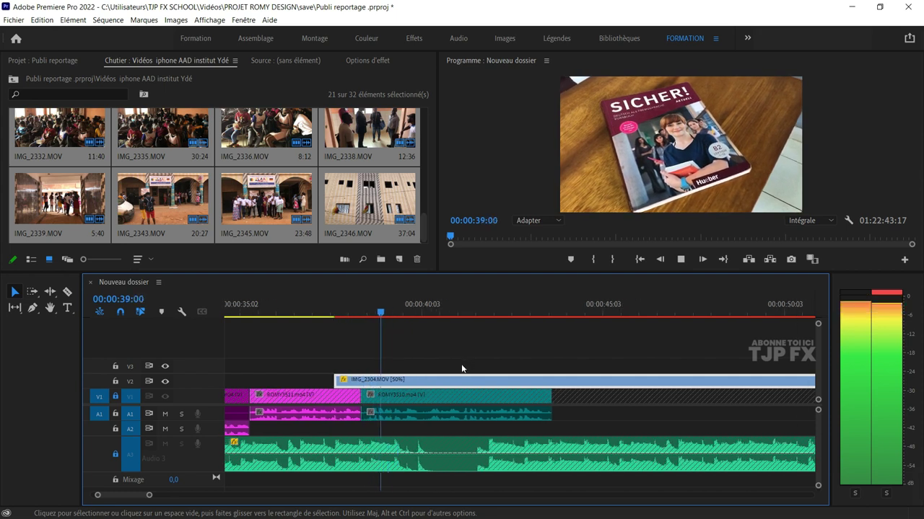
scroll(433, 372, "down", 2)
key("space")
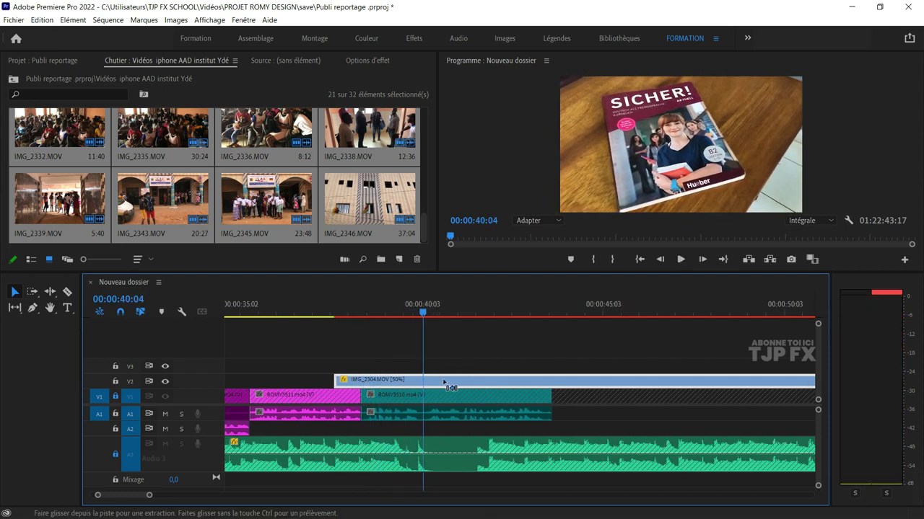
- Split the V2 B-roll at 00:00:40:04, delete the remainder, then play from about one minute
key("ctrl+k")
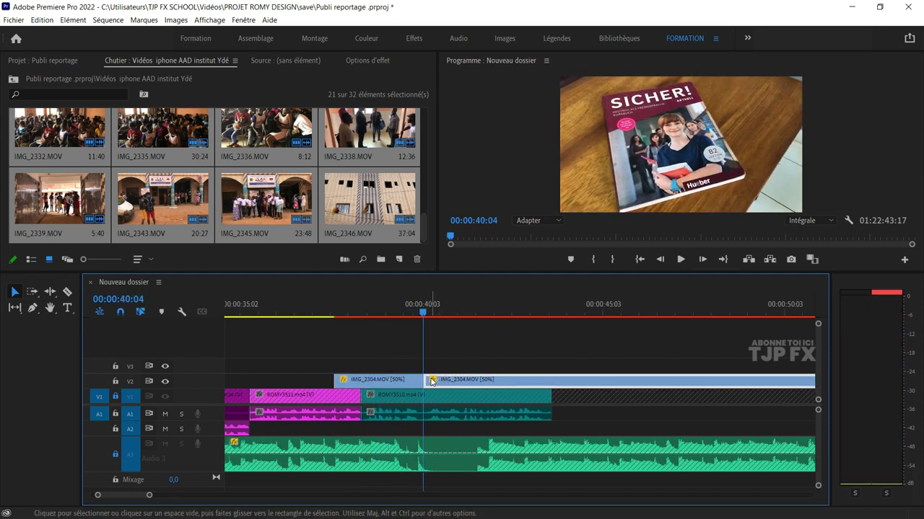
left_click_drag(436, 383, 455, 381)
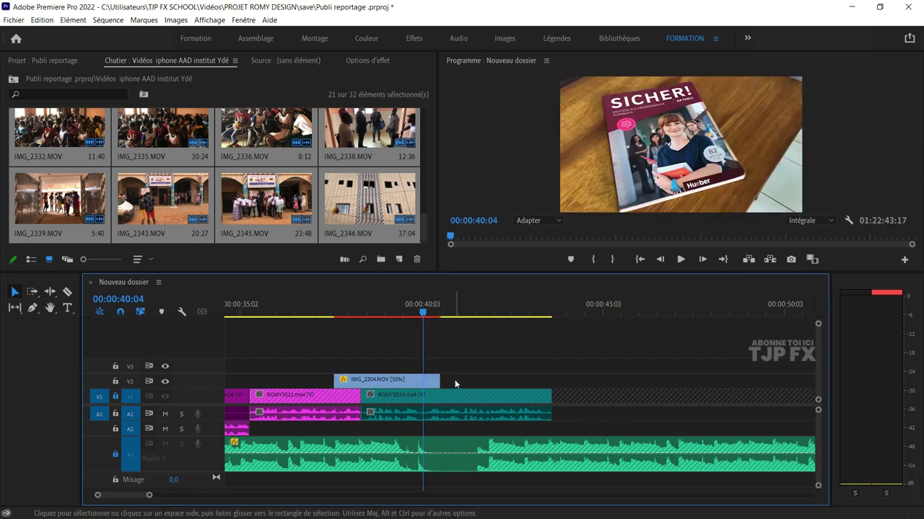
key("space")
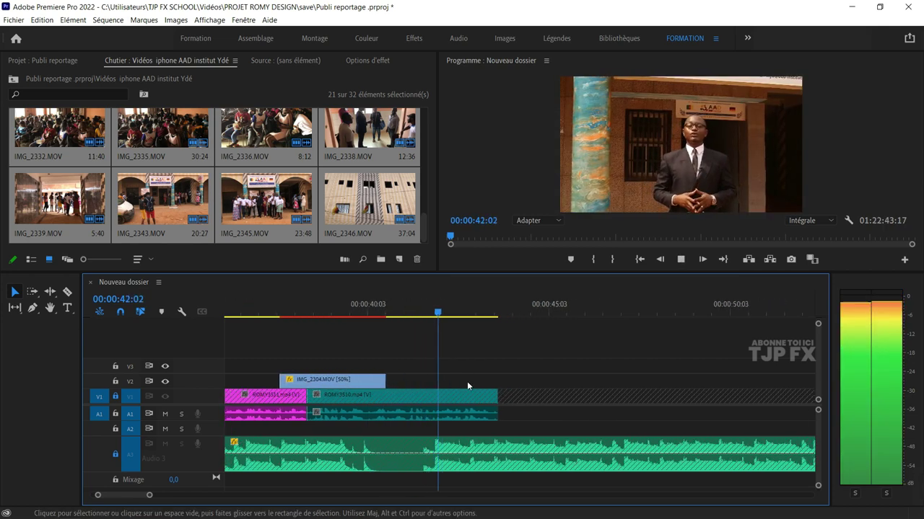
key("space")
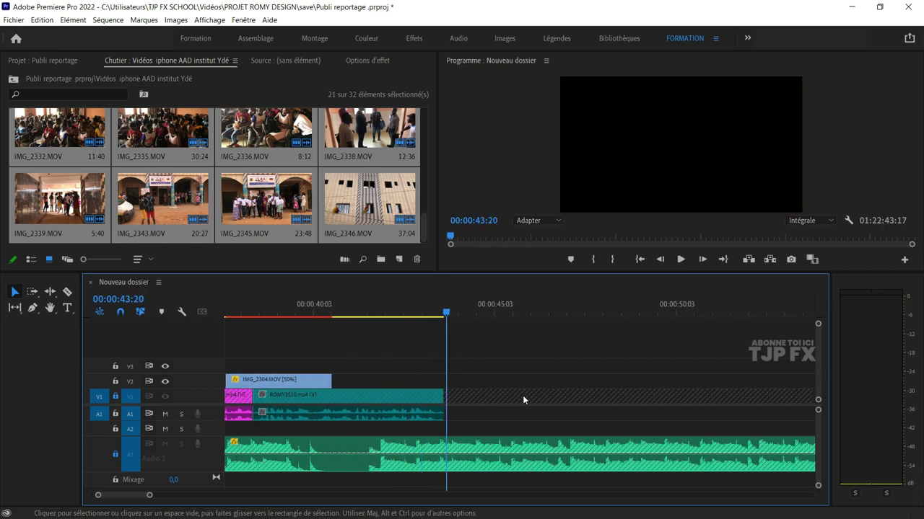
key("minus")
key("minus")
key("minus")
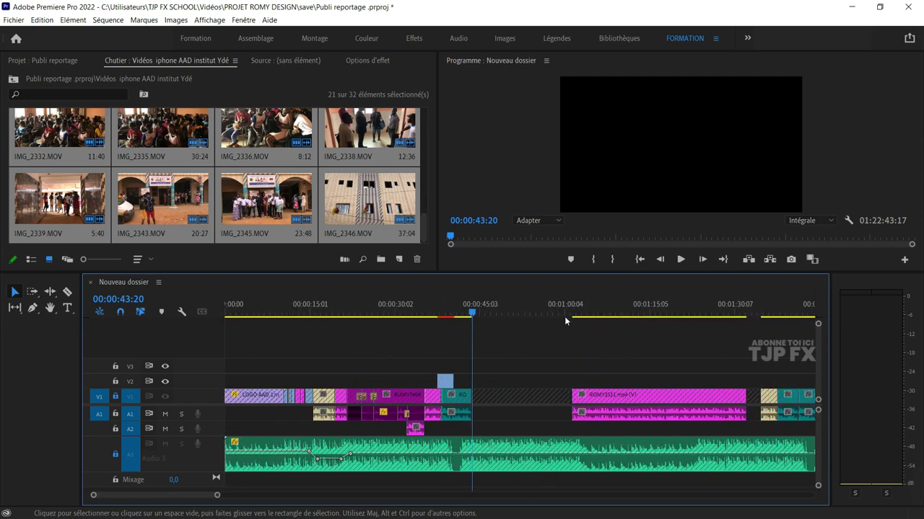
left_click(571, 312)
key("space")
key("equal")
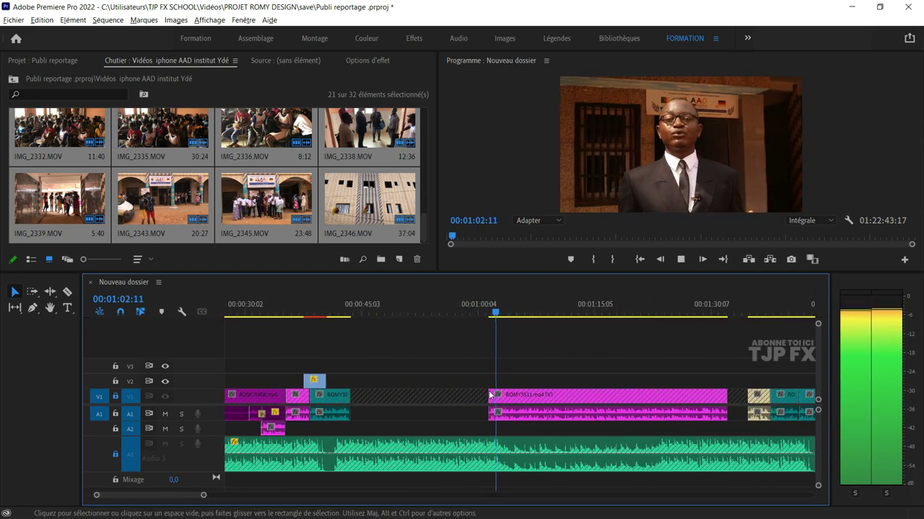
- Unlock track V1 and split the ROMY3511.mp4 interview clip at 01:11:03
scroll(530, 398, "up", 3, "alt")
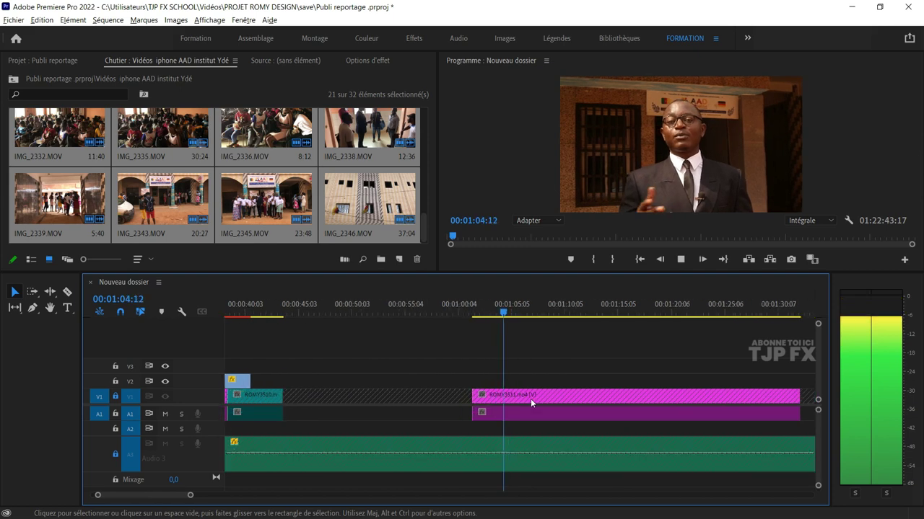
scroll(531, 400, "up", 1, "alt")
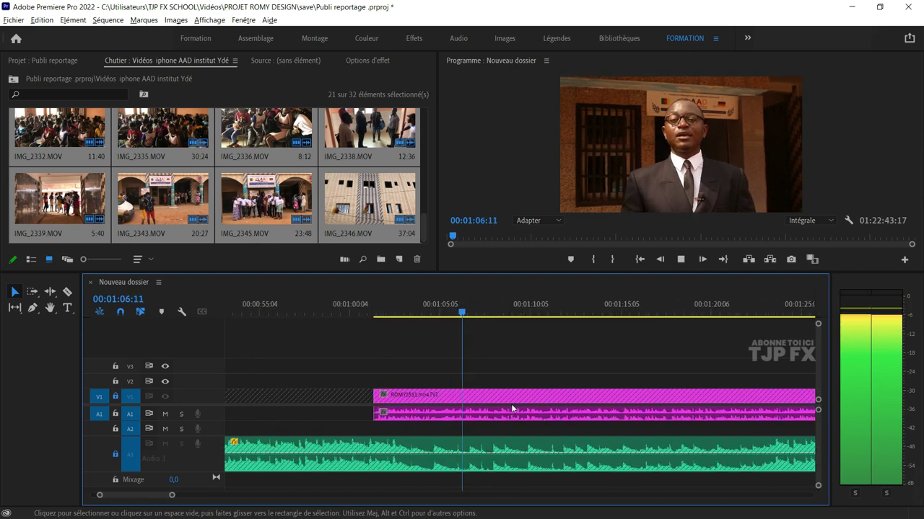
scroll(510, 404, "up", 1, "alt")
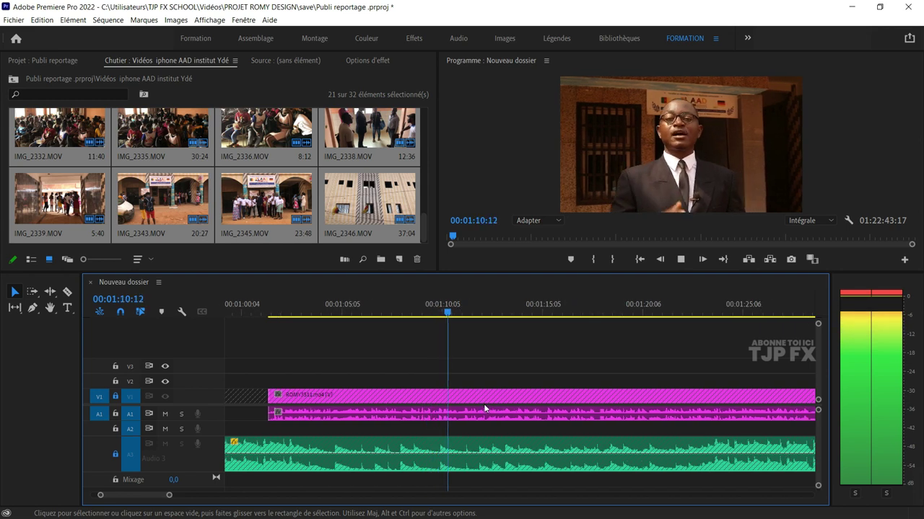
key("space")
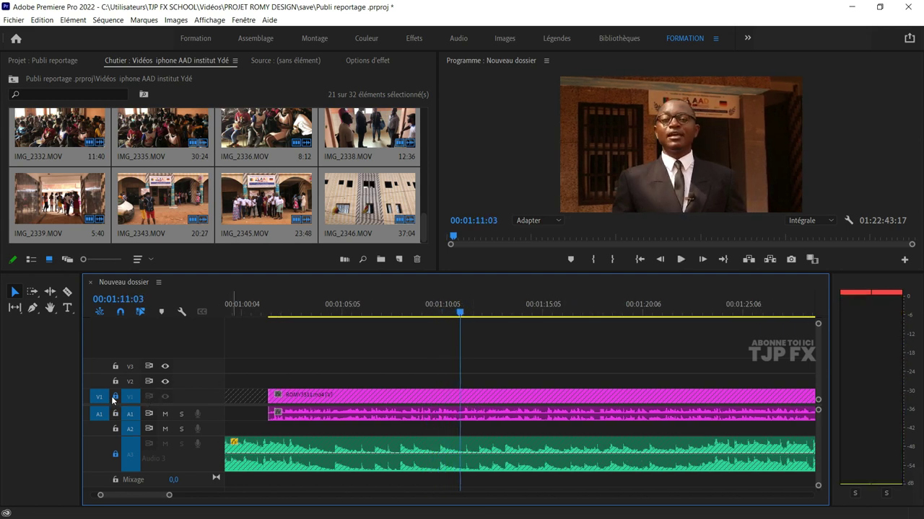
left_click(116, 396)
left_click(467, 396)
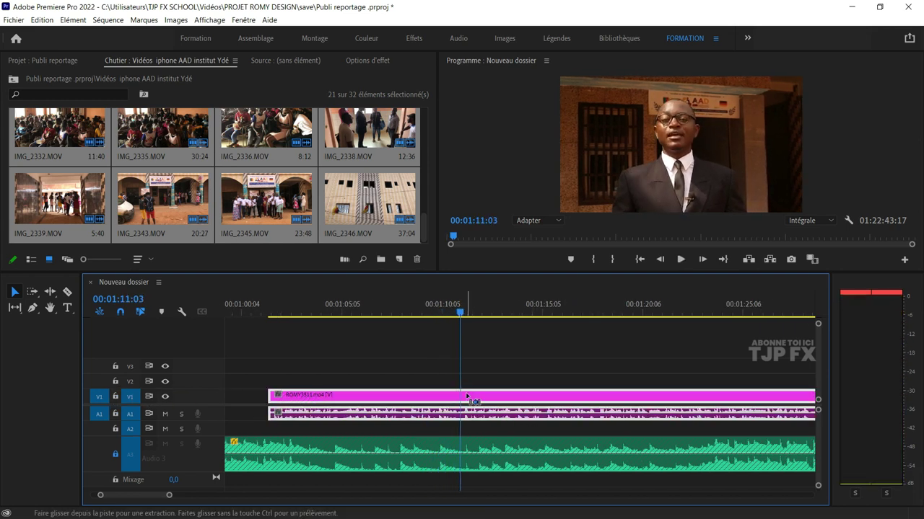
key("ctrl+k")
key("minus")
key("minus")
key("minus")
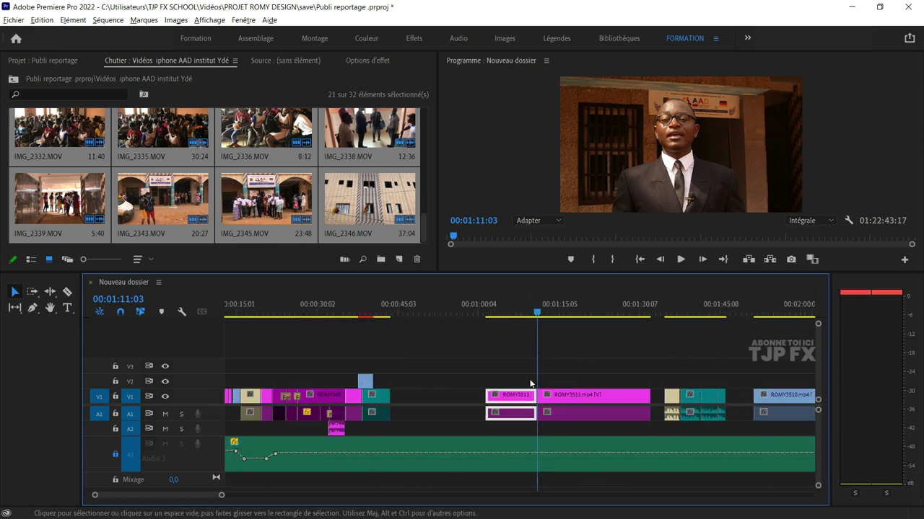
key("minus")
- Ripple-delete the gap before ROMY3511, then push clips from ROMY3511 onward about 19 seconds later
right_click(469, 396)
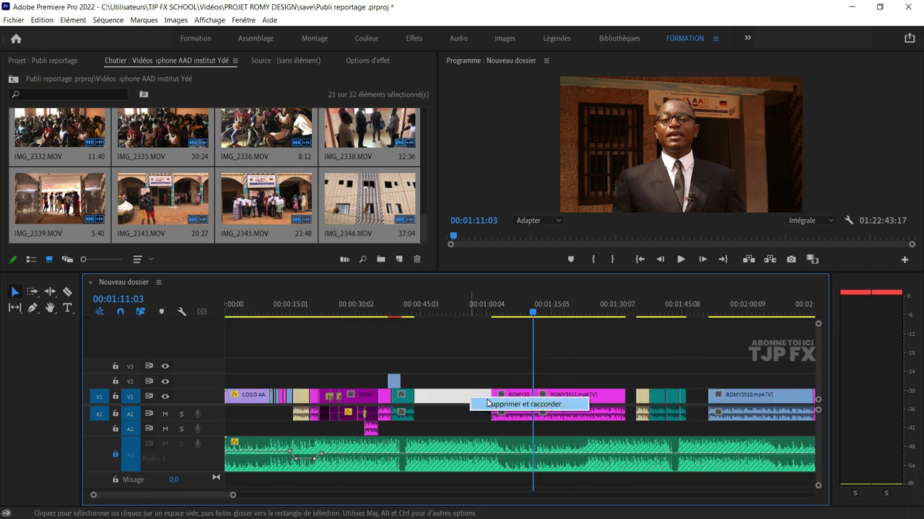
left_click(486, 402)
key("a")
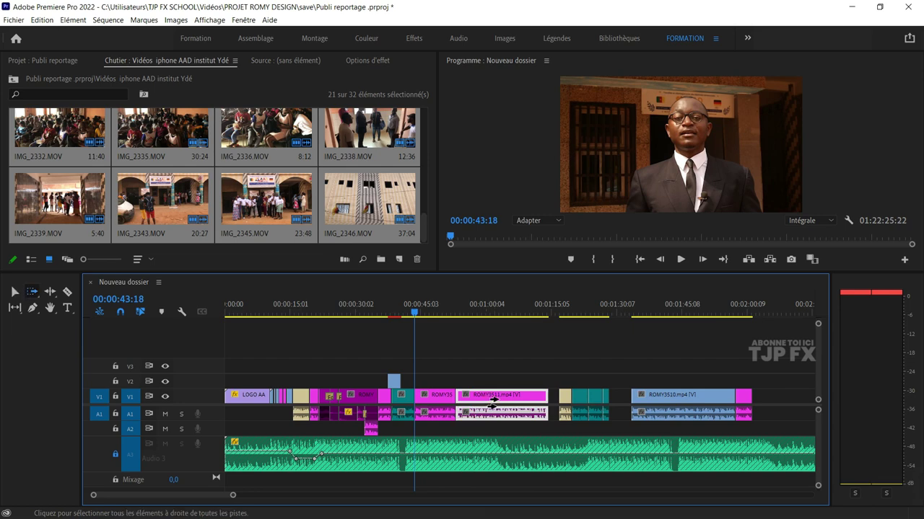
left_click_drag(487, 400, 577, 411)
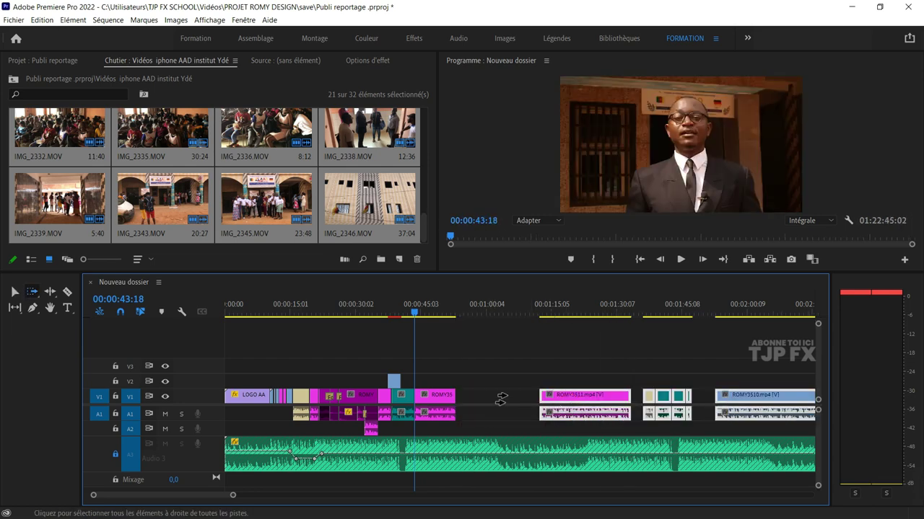
- Delete the empty gap before ROMY3511 and save the project
key("v")
left_click(468, 397)
key("Delete")
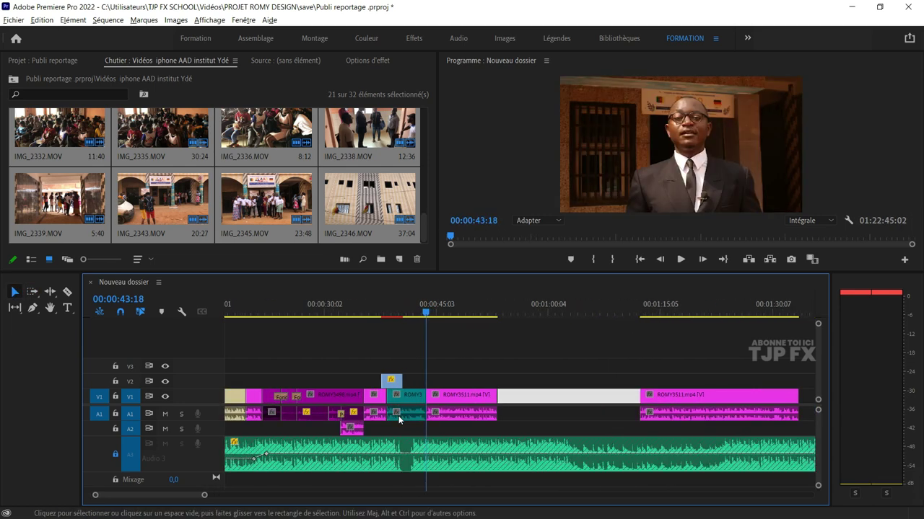
key("=")
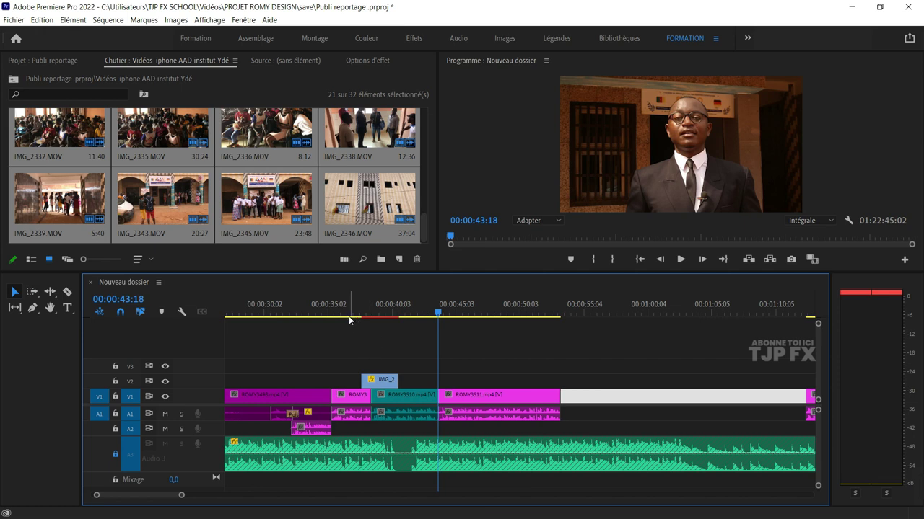
key("ctrl+s")
- Review from 00:00:41:04 to 00:00:44:09 and razor-cut ROMY3510 near its end
left_click(406, 314)
key("space")
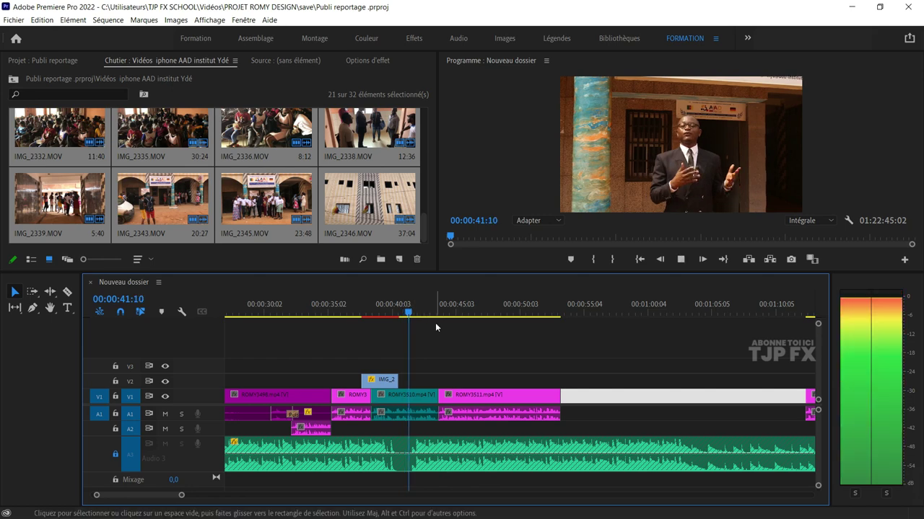
scroll(433, 370, "up", 2)
scroll(441, 371, "up", 1)
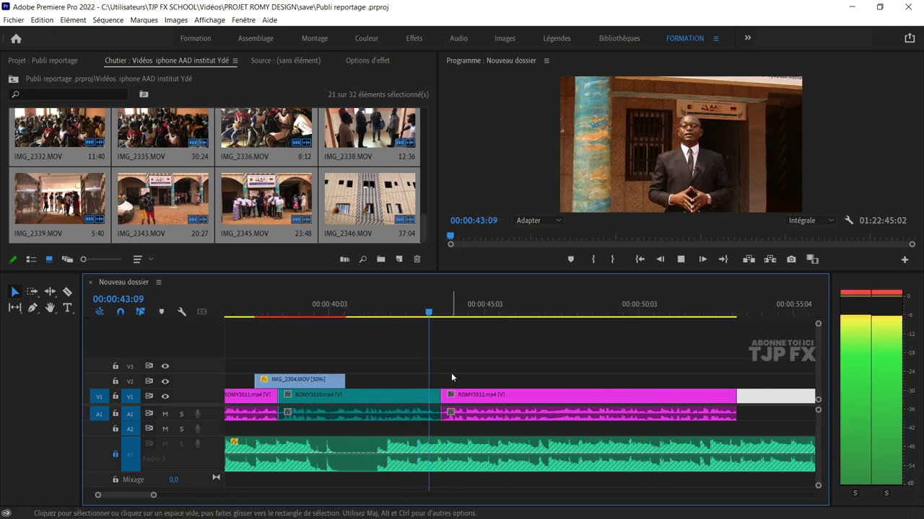
key("space")
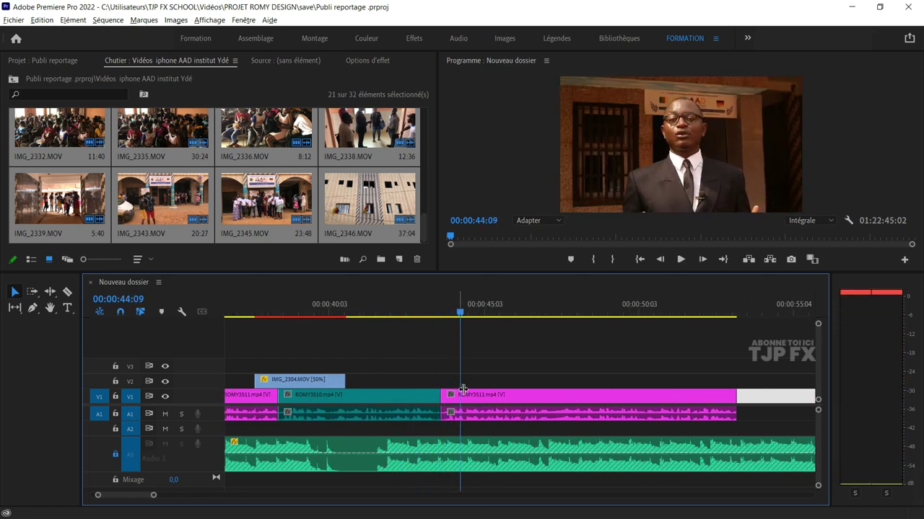
scroll(454, 395, "up", 1)
key("c")
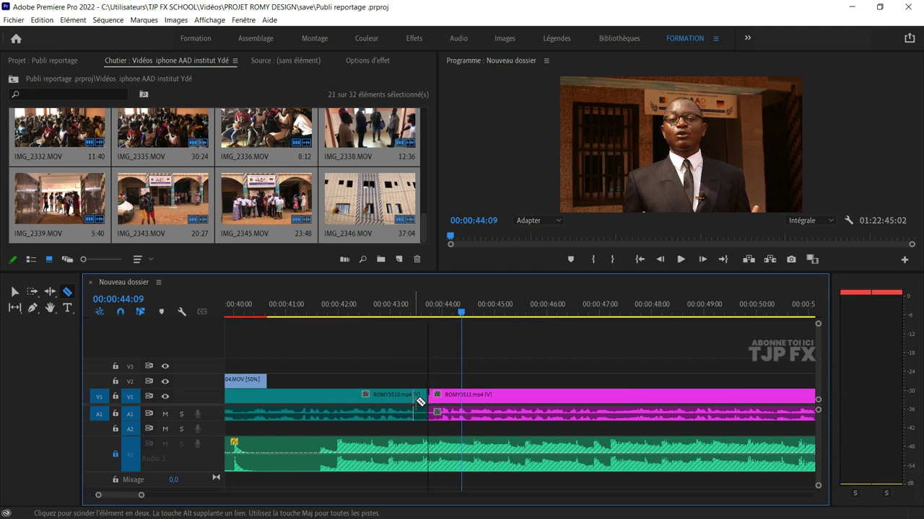
left_click(416, 398)
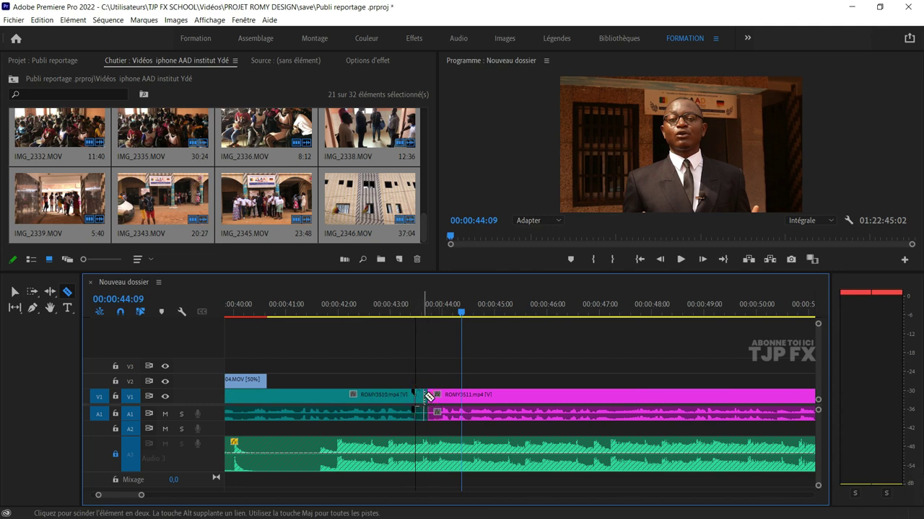
- Ripple-delete the leftover piece, trim ROMY3511's start by three frames, and save
key("v")
left_click(422, 395)
key("shift+Delete")
key("Up")
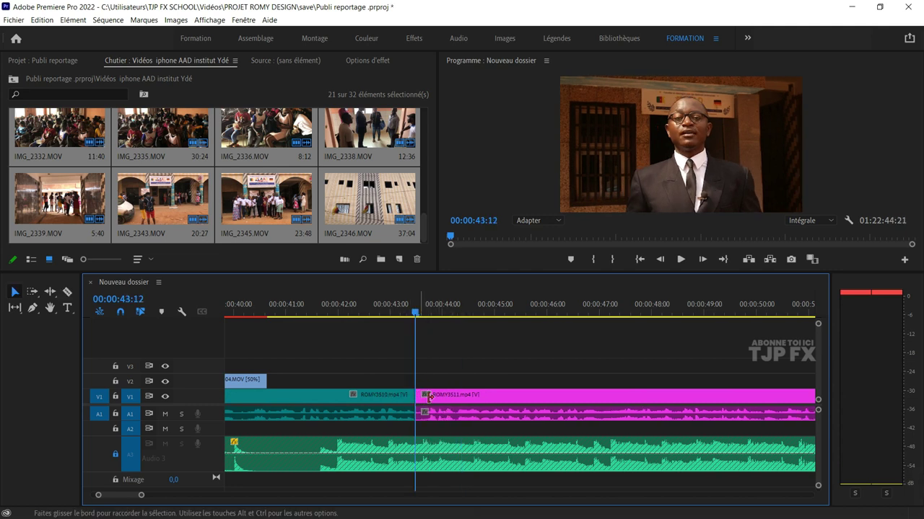
mouse_move(428, 396)
left_mouse_down()
mouse_move(435, 402)
mouse_move(426, 398)
left_mouse_up()
key("ctrl+s")
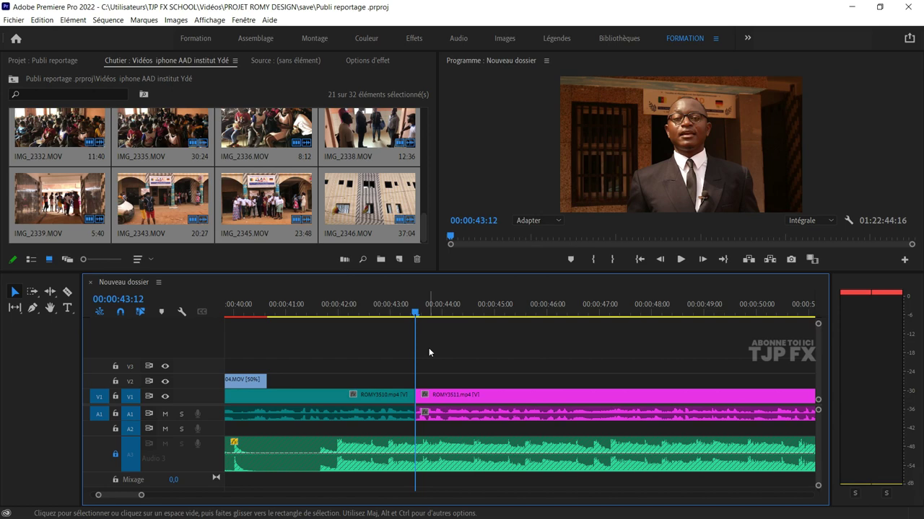
scroll(429, 347, "down", 2)
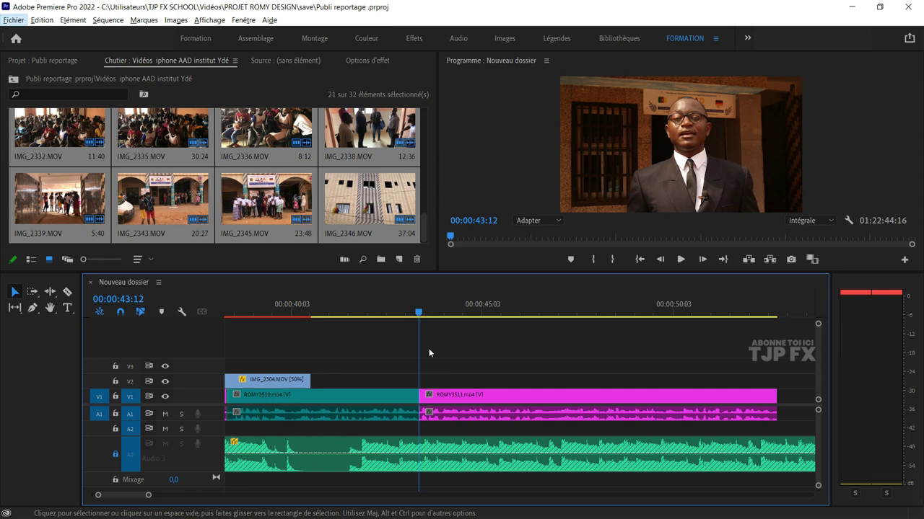
left_click(324, 307)
key("space")
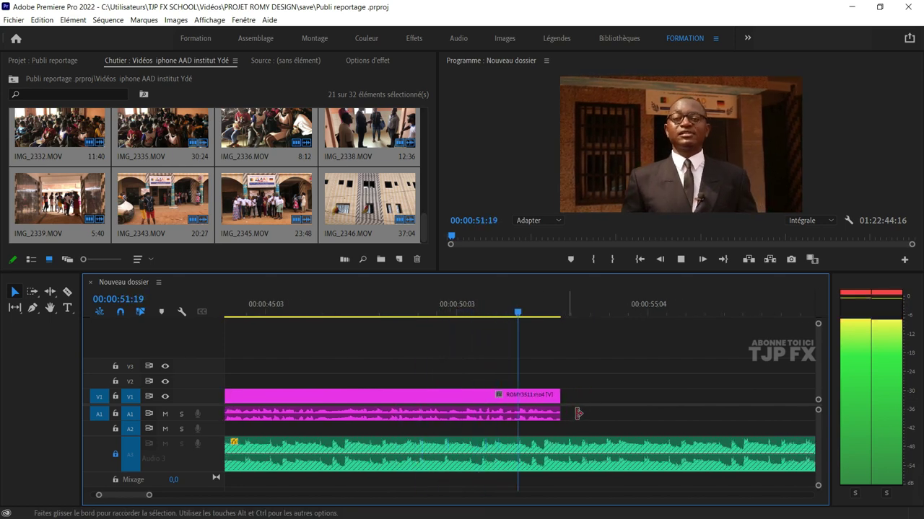
key("space")
key("minus")
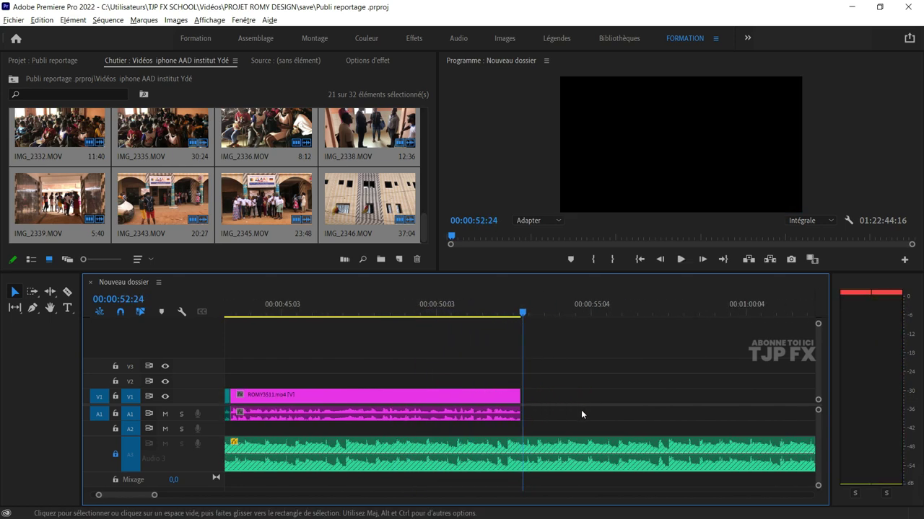
key("minus")
key("minus")
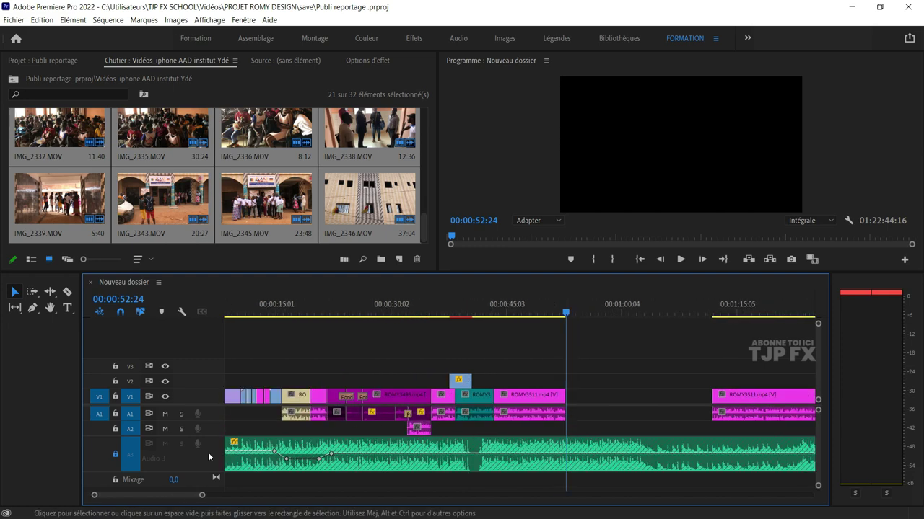
- Unlock Audio 3 and add two music volume keyframes, lowering the second to -17,4 dB
left_click(114, 455)
scroll(471, 442, "up", 2)
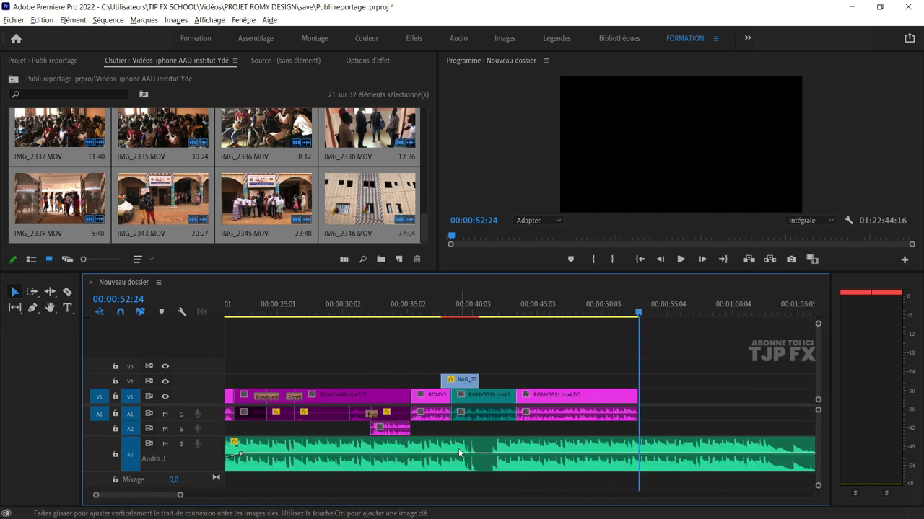
scroll(458, 448, "up", 1)
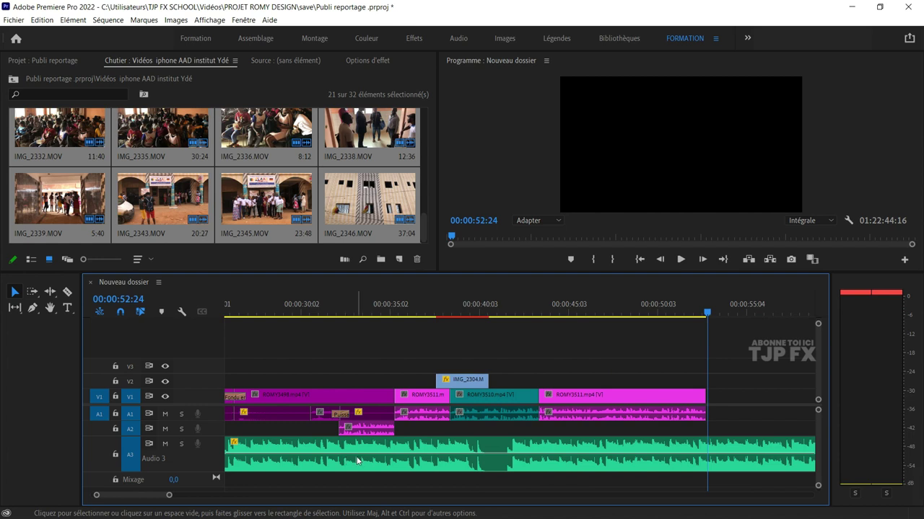
key("p")
left_click(323, 454)
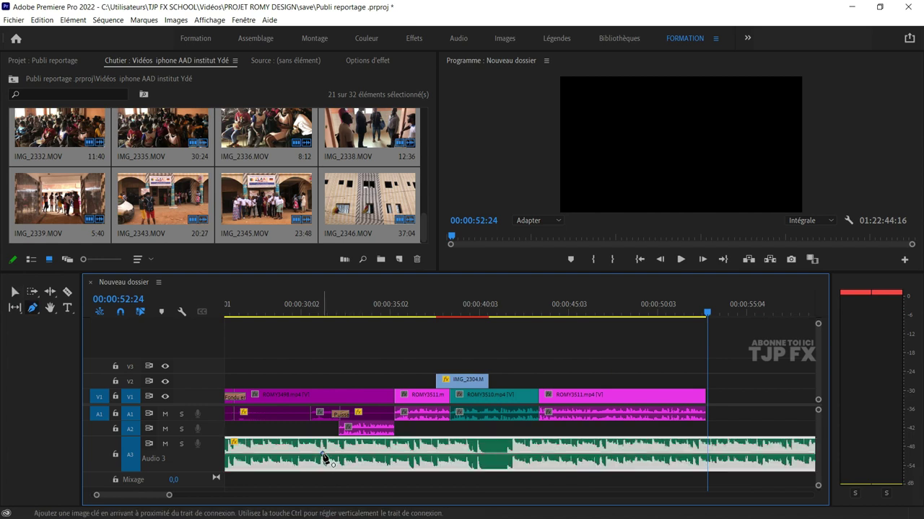
left_click(347, 453)
left_click_drag(346, 453, 356, 459)
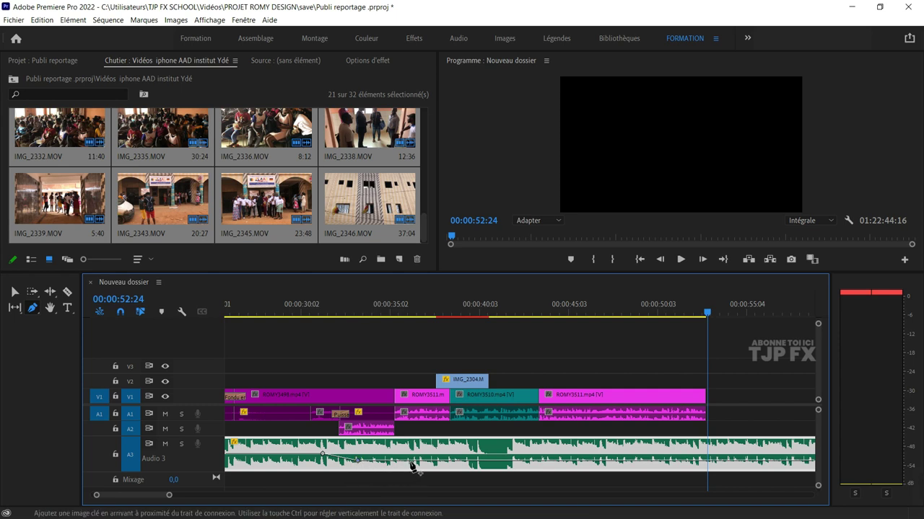
- Razor the music near 00:00:40, delete the short piece, and slide the rest left to close the gap
key("c")
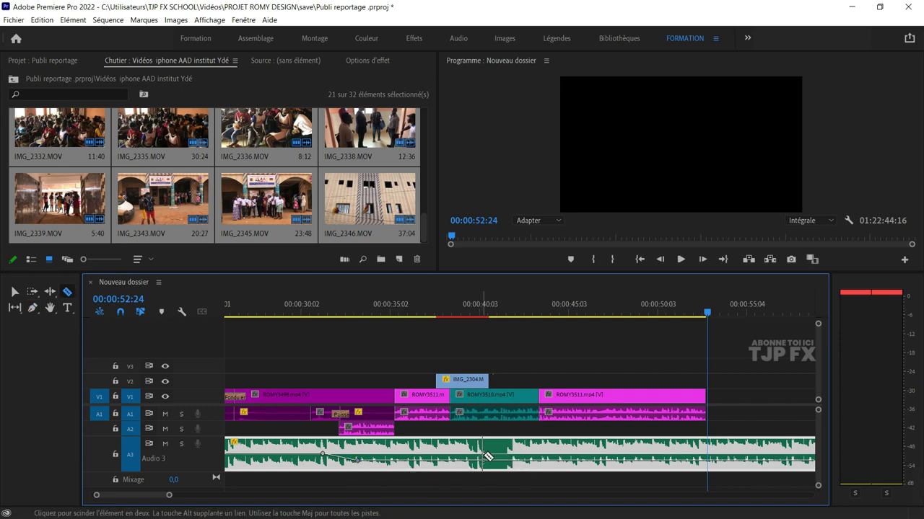
left_click(488, 457)
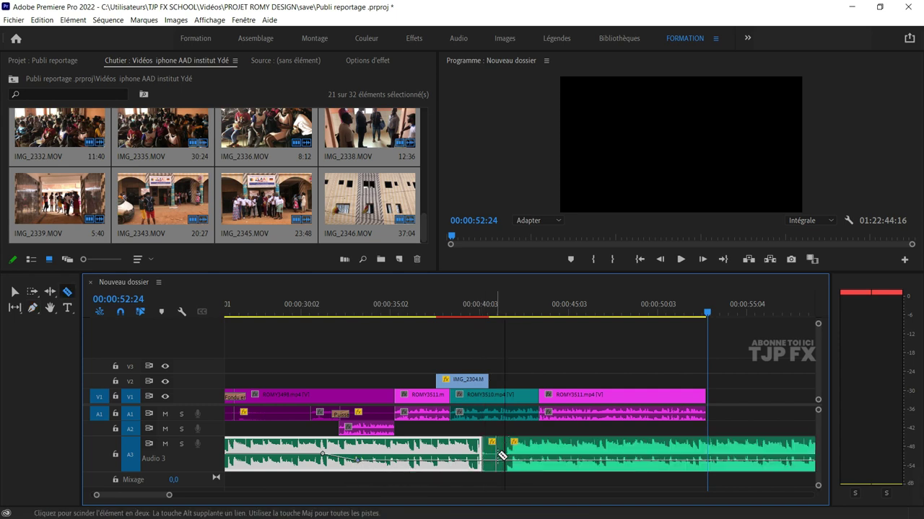
key("v")
left_click(494, 451)
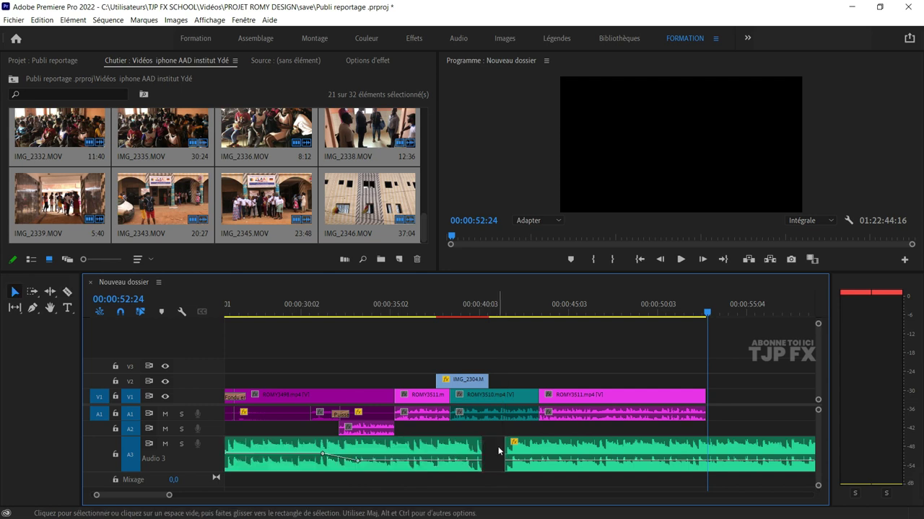
key("Delete")
left_click_drag(528, 456, 473, 454)
- Add a crossfade at the music cut, relock Audio 3, and play from about 00:00:31
key("ctrl+shift+d")
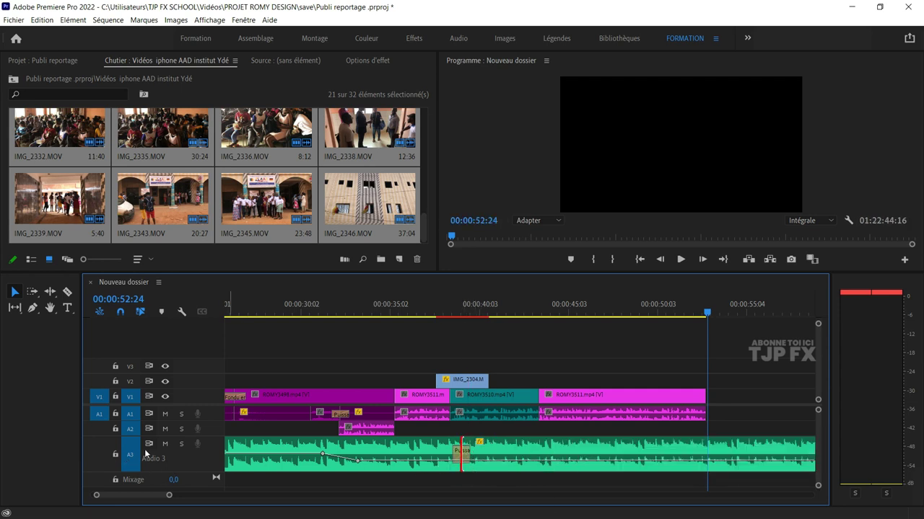
left_click(115, 455)
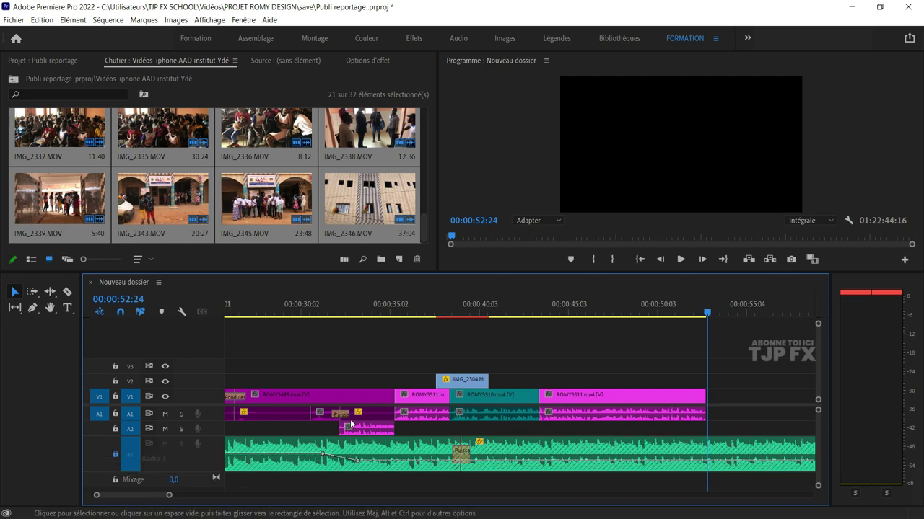
left_click(328, 311)
key("space")
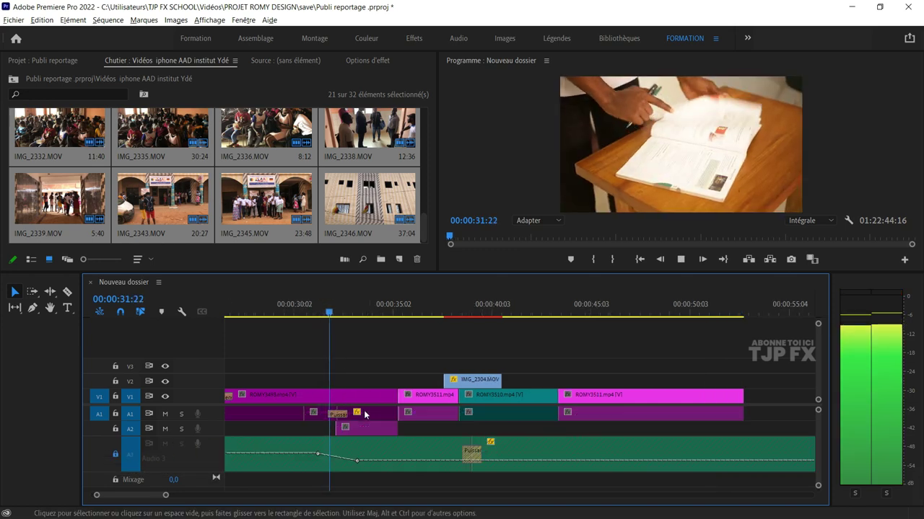
- Review playback up to 00:00:47:02 and save the Publi reportage project
scroll(364, 415, "up", 2)
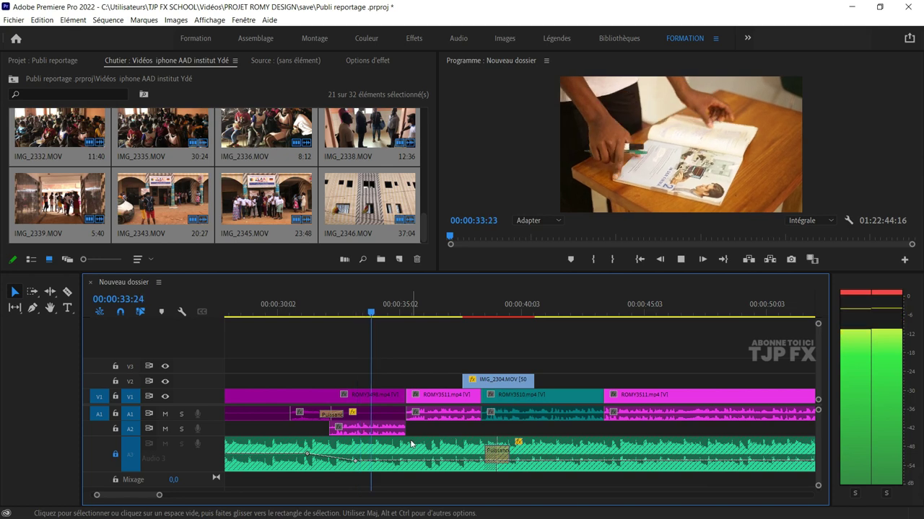
scroll(413, 435, "down", 2)
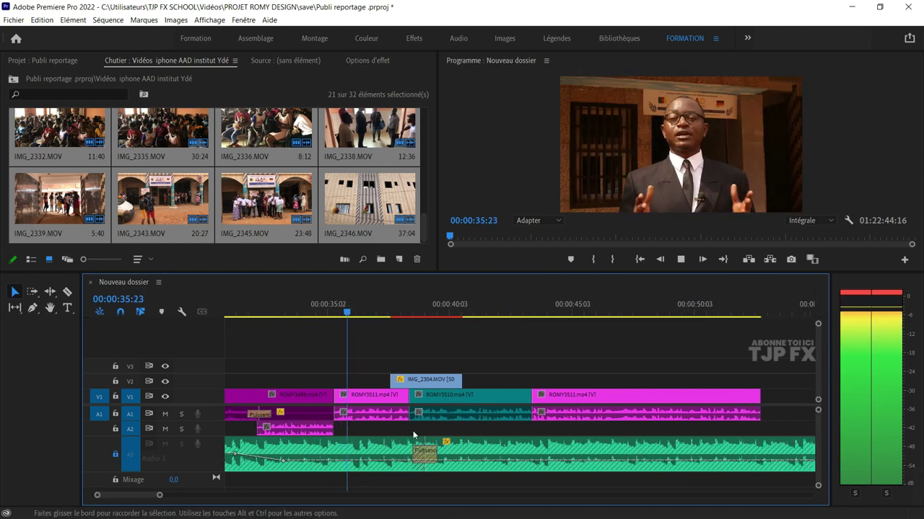
scroll(414, 435, "up", 1)
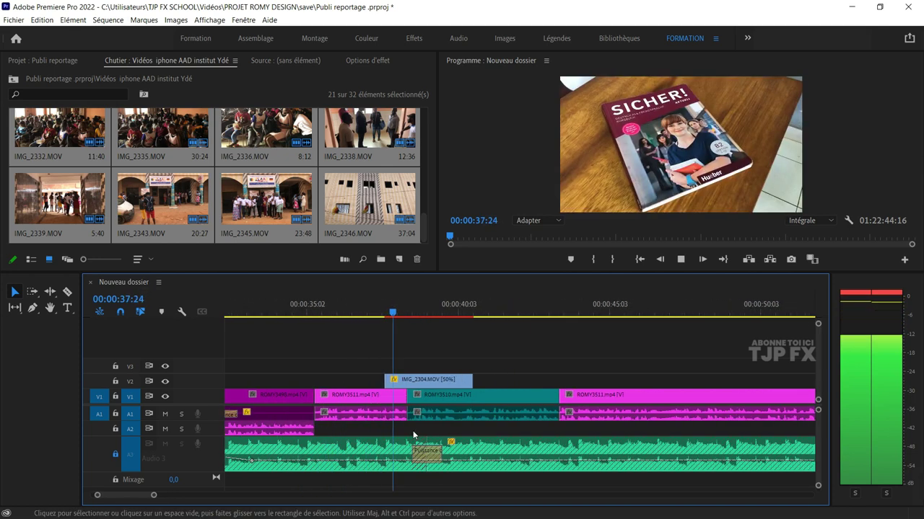
scroll(416, 430, "down", 3)
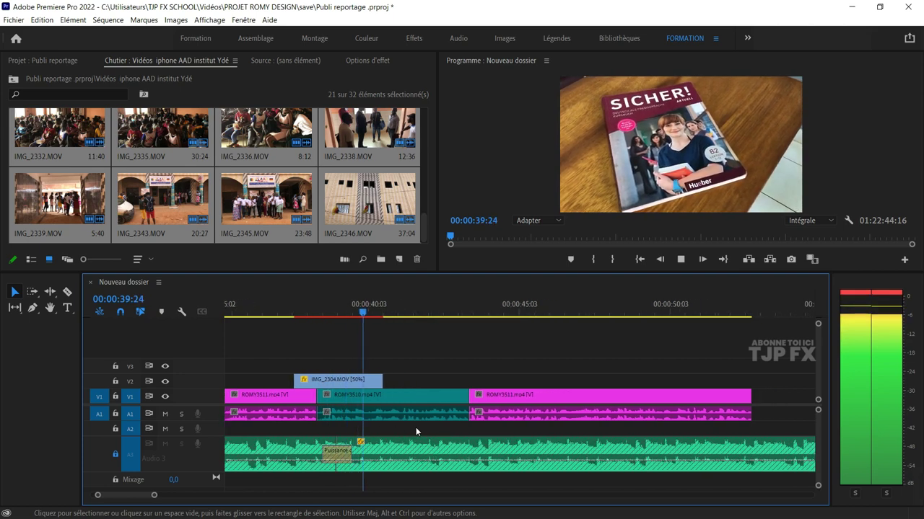
scroll(416, 431, "down", 2)
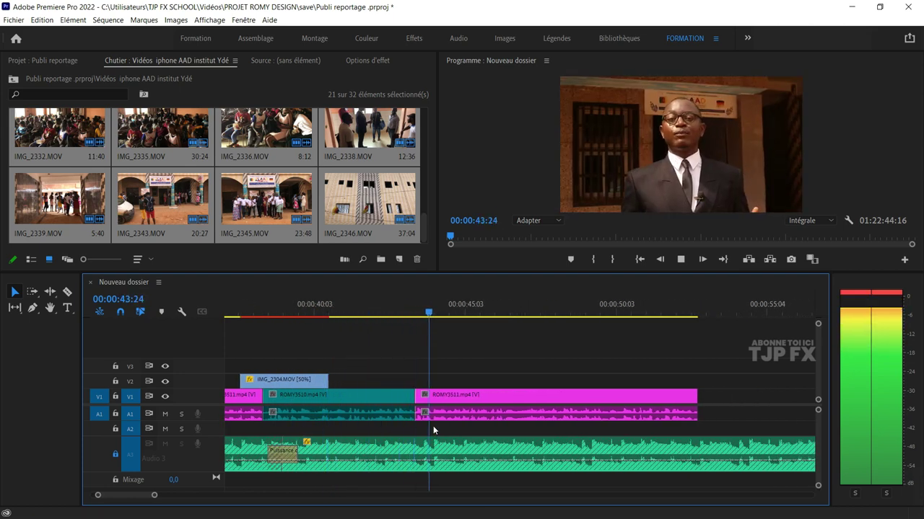
scroll(448, 422, "down", 1)
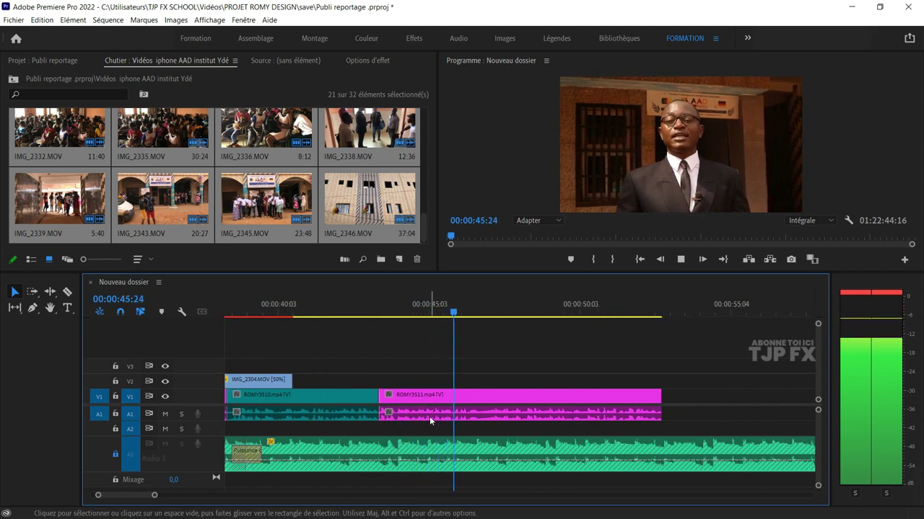
key("space")
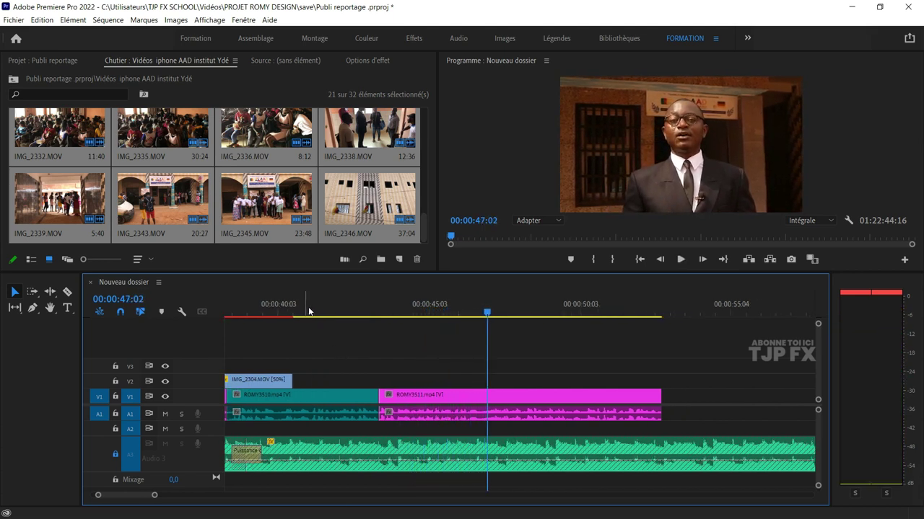
key("ctrl+s")
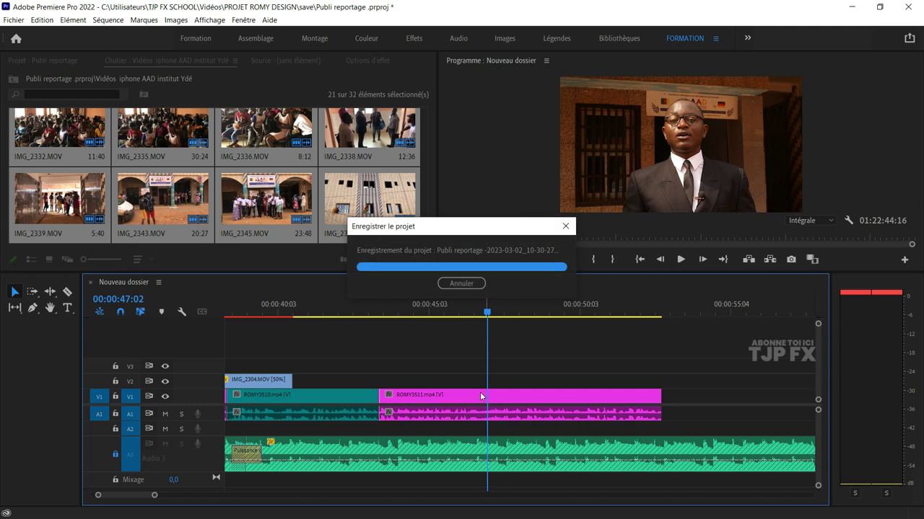
- With the Razor active, play through ROMY3511 to find cut points near 47:02 and 50:03
key("c")
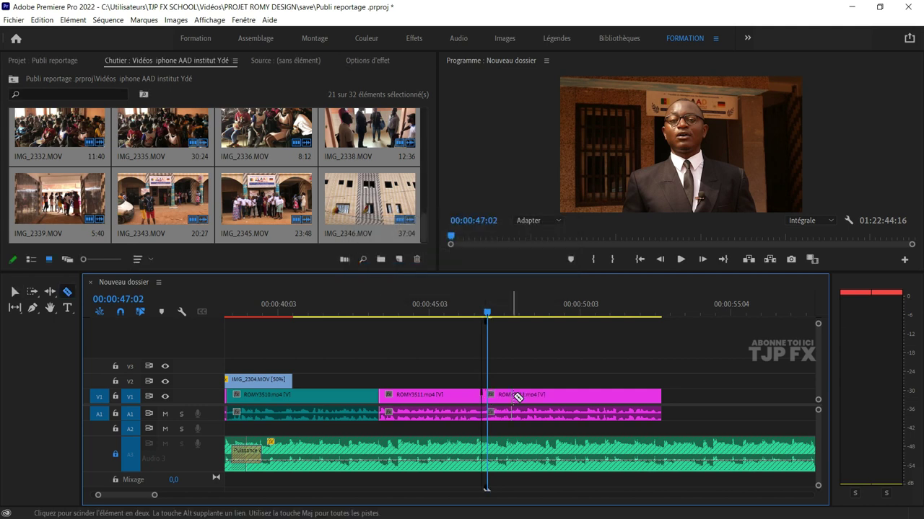
key("space")
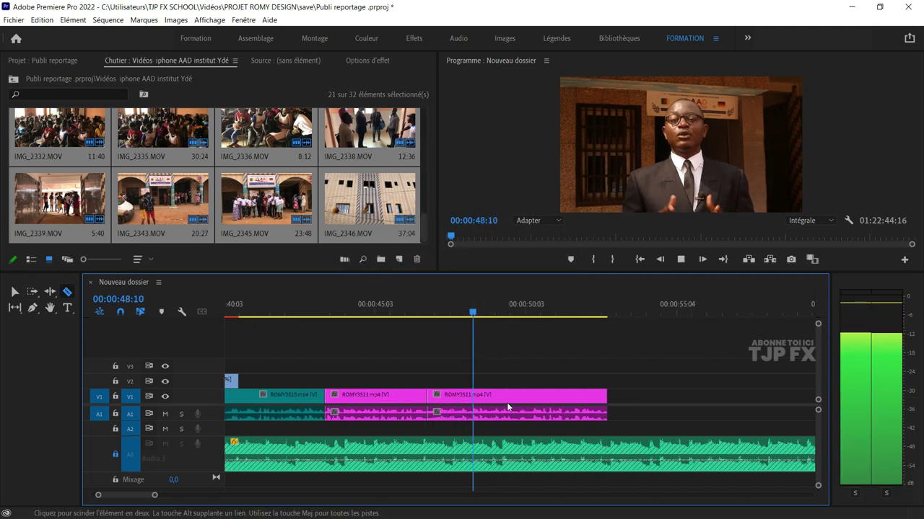
key("space")
key("space")
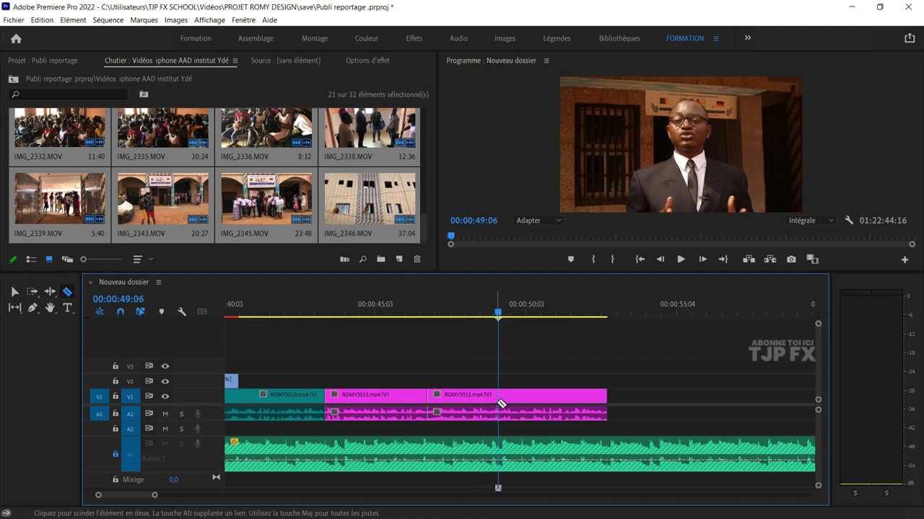
key("space")
key("space")
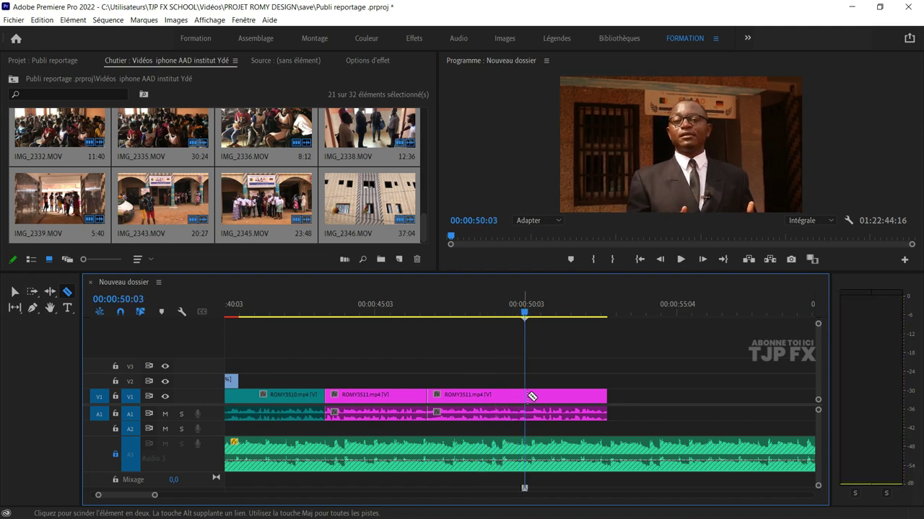
- Punch in on the middle ROMY3511 piece by enlarging it and nudging the frame down
key("v")
left_click(457, 310)
left_click(487, 396)
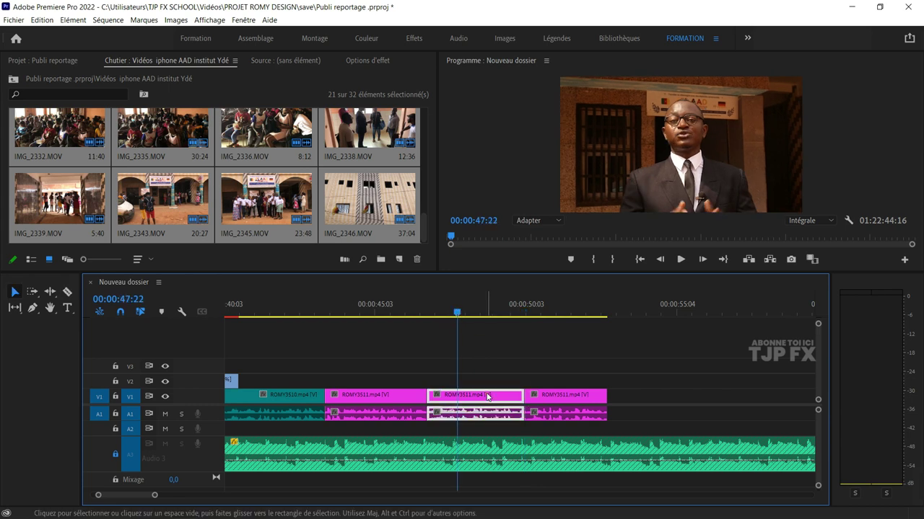
left_click(750, 142)
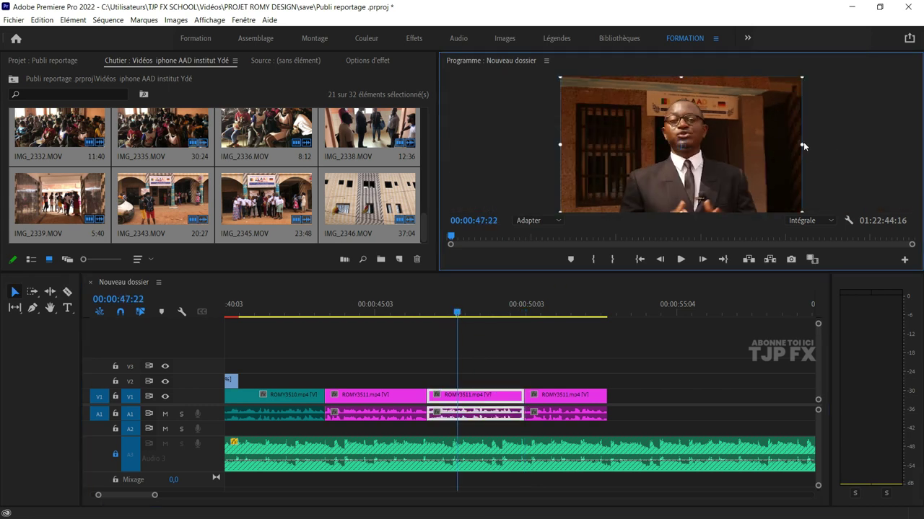
left_click_drag(821, 150, 845, 147)
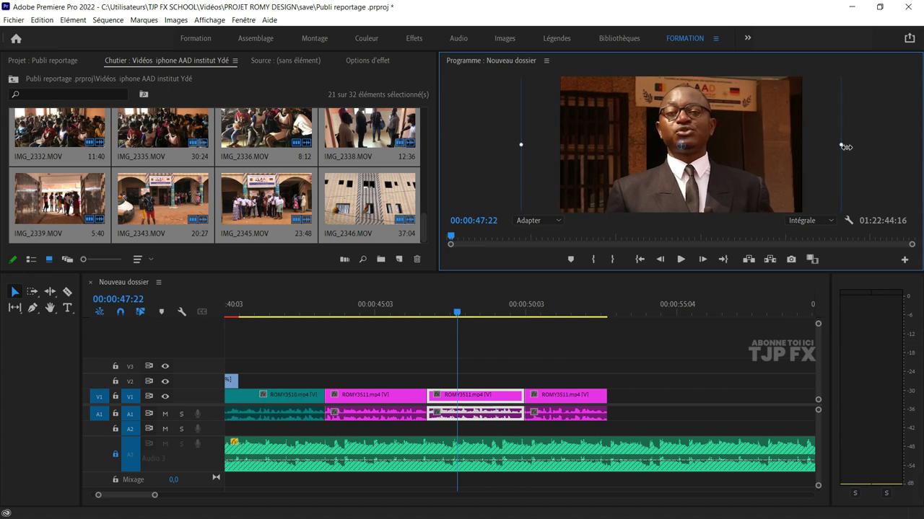
left_click_drag(780, 161, 780, 167)
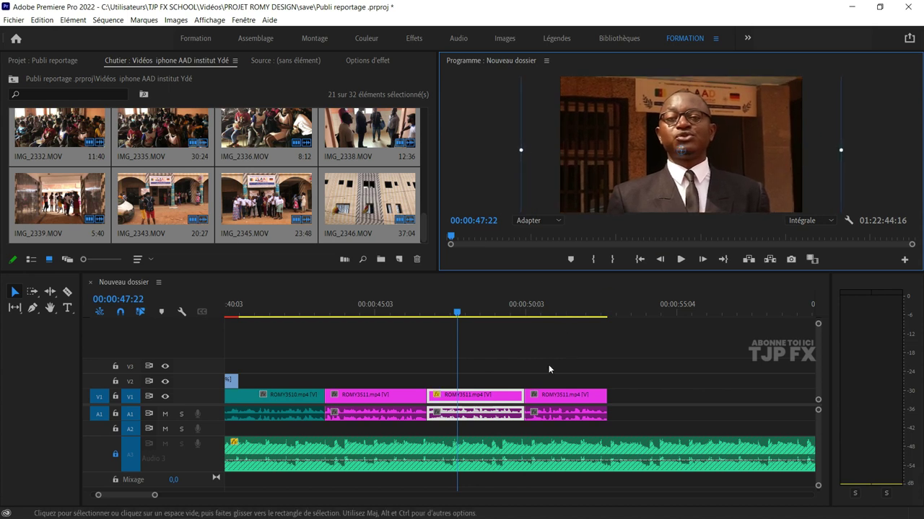
- Paste the zoom onto the last ROMY3511 piece, then fine-tune its scale and position
left_click(487, 397)
left_click(542, 310)
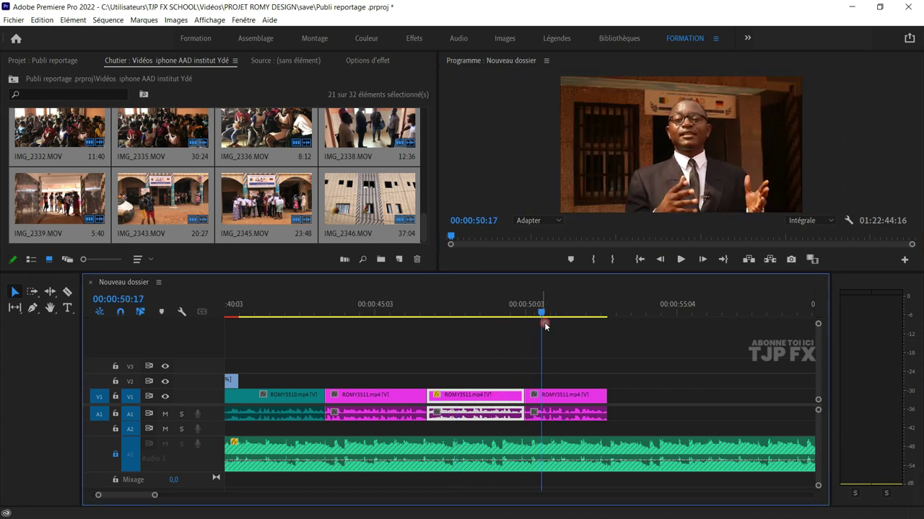
left_click(554, 396)
key("ctrl+alt+v")
key("Return")
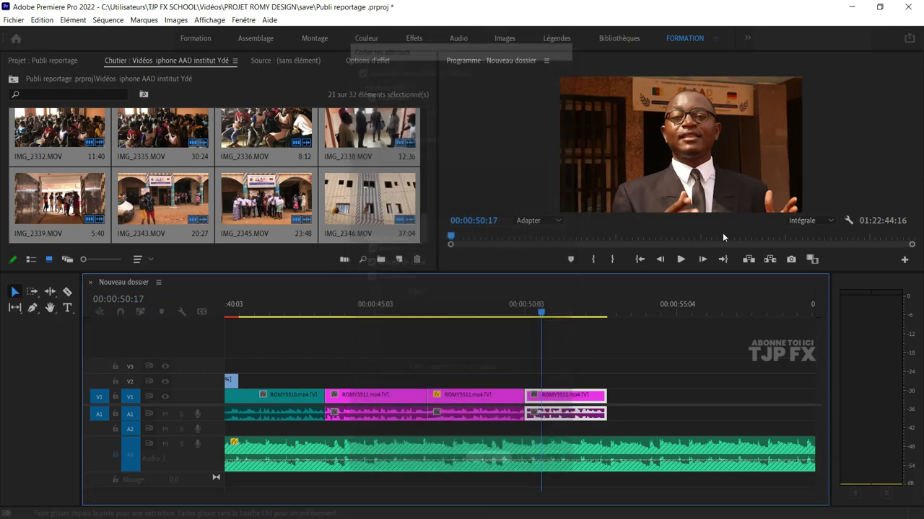
left_click(846, 157)
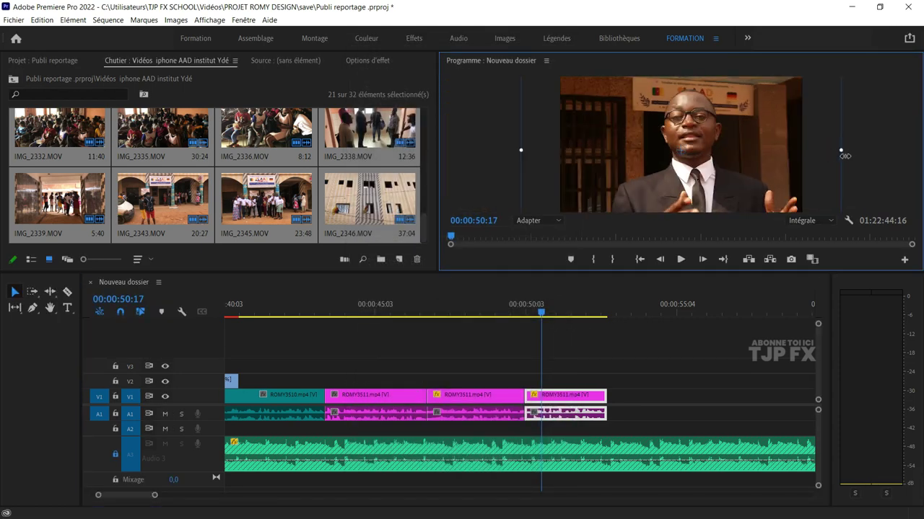
left_click_drag(853, 156, 907, 145)
left_click_drag(795, 144, 789, 166)
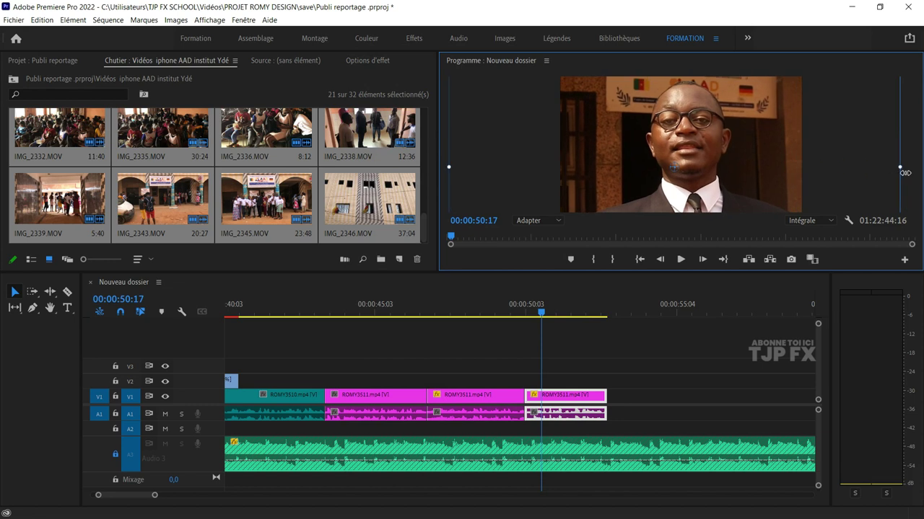
left_click_drag(904, 173, 890, 170)
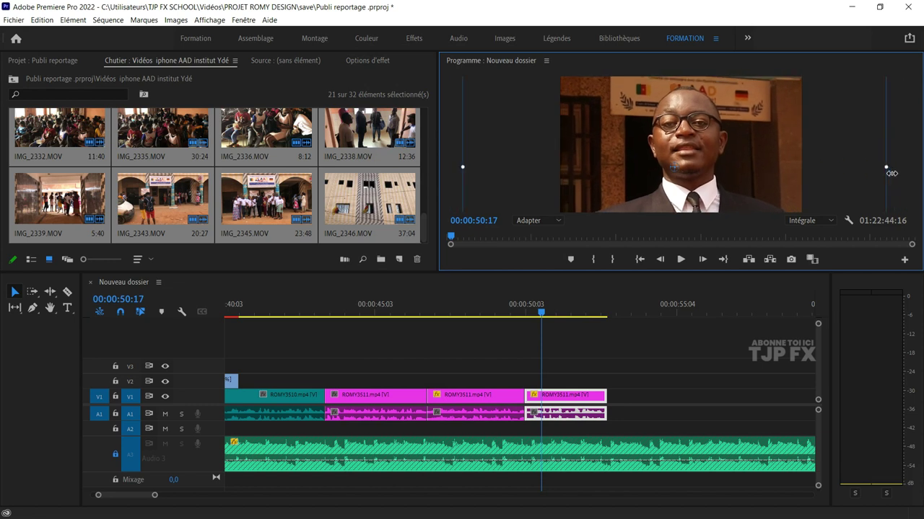
- Review the punched-in section and ripple-delete the short leftover interview piece near 00:00:46
left_click(361, 310)
key("space")
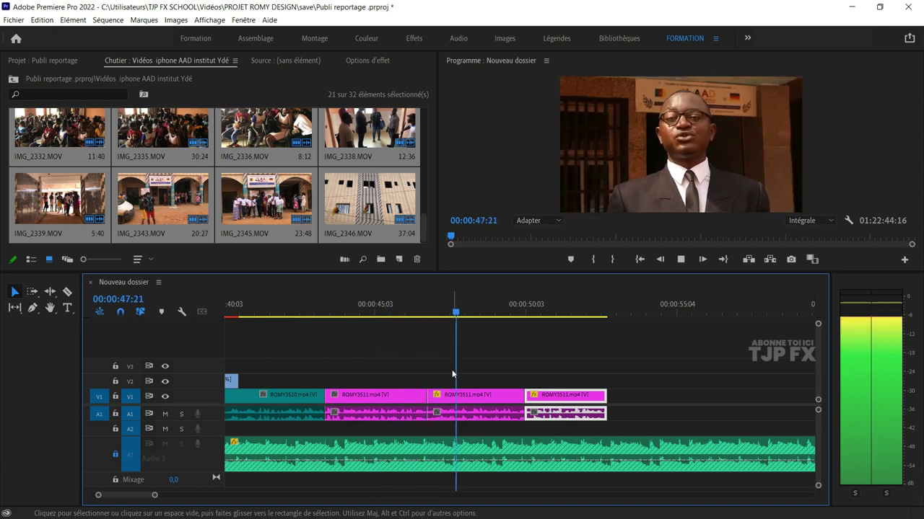
key("=")
left_click(382, 307)
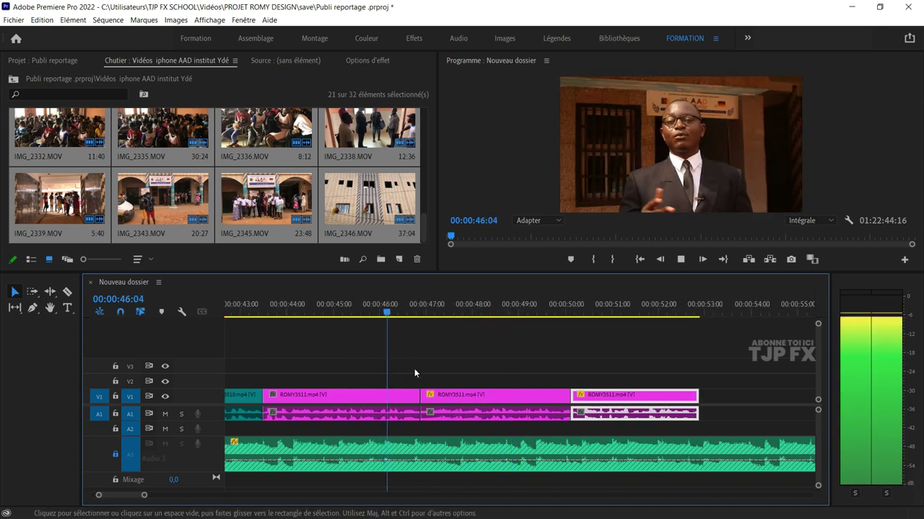
key("=")
key("space")
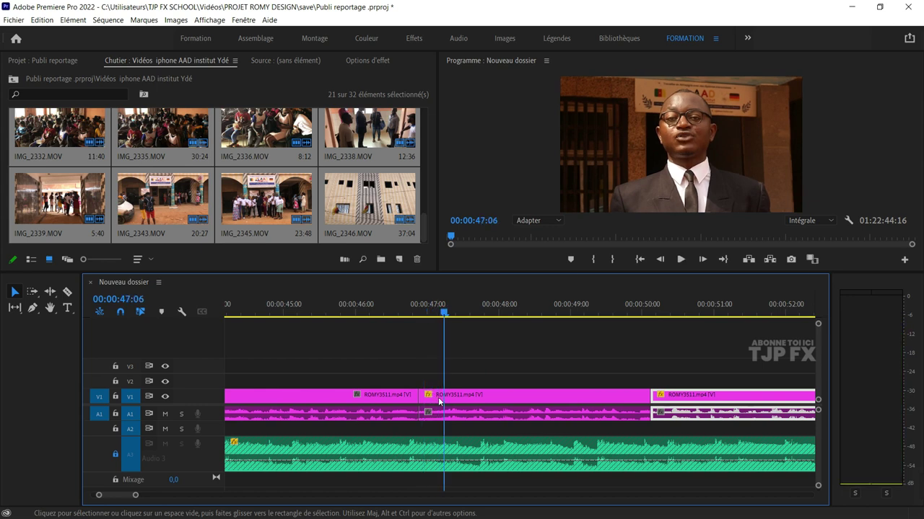
key("c")
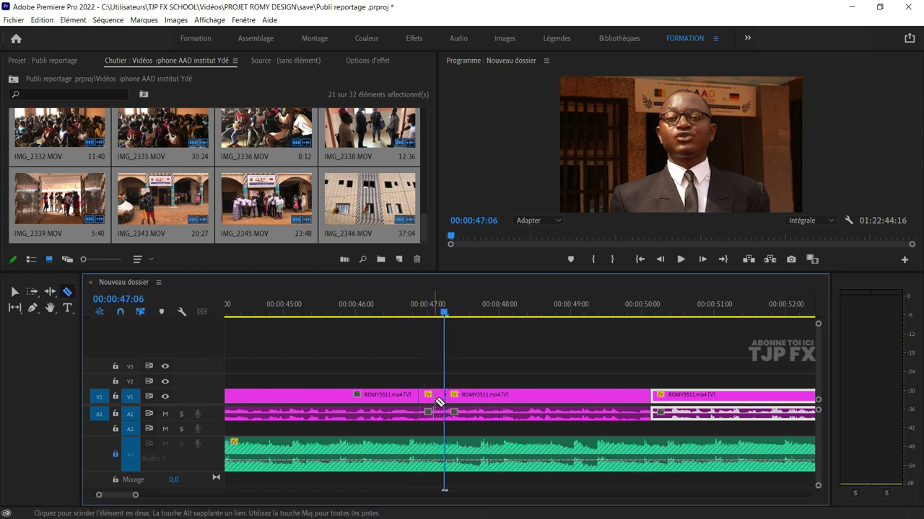
key("v")
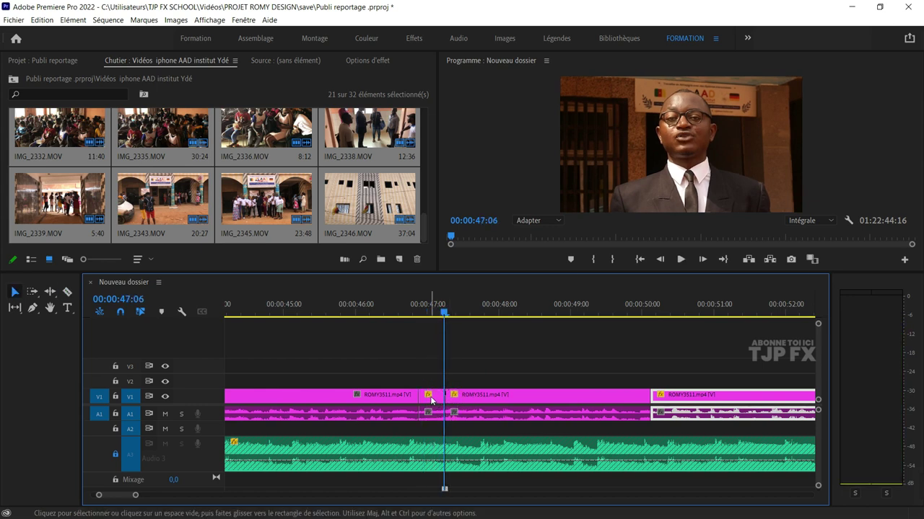
left_click(433, 397)
key("shift+Delete")
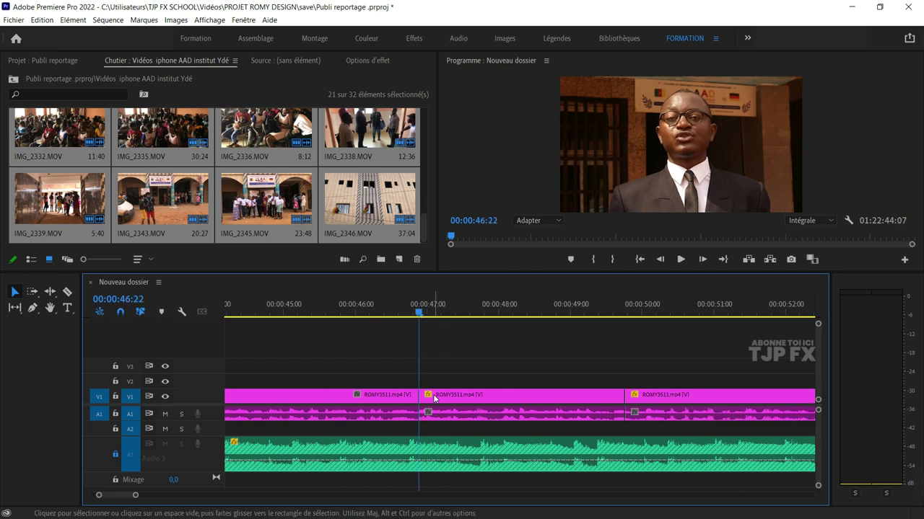
- Trim the end of the first interview piece earlier near 00:00:47:15 and review the cut
key("space")
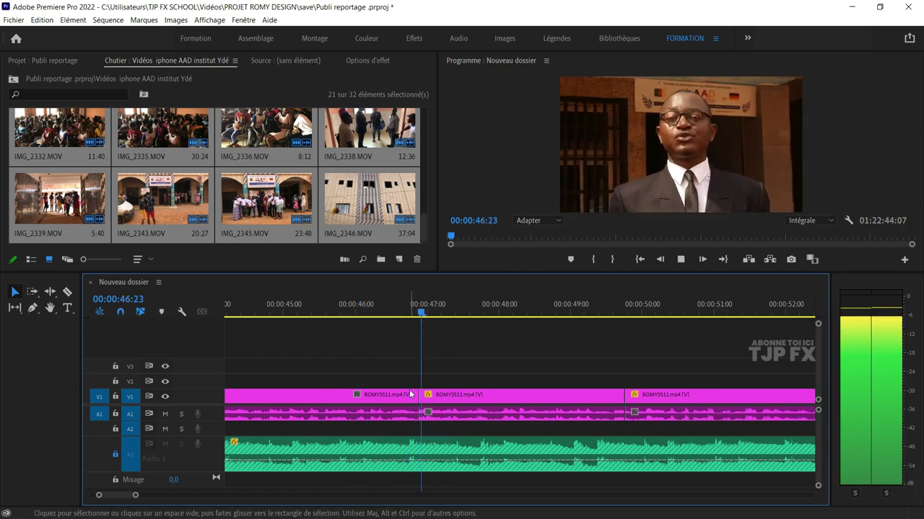
key("space")
left_click_drag(418, 402, 413, 399)
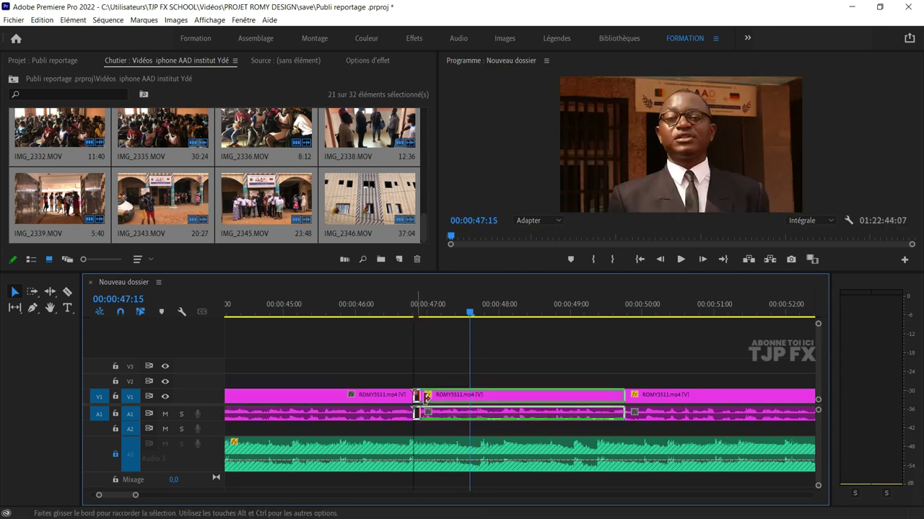
left_click(381, 314)
key("space")
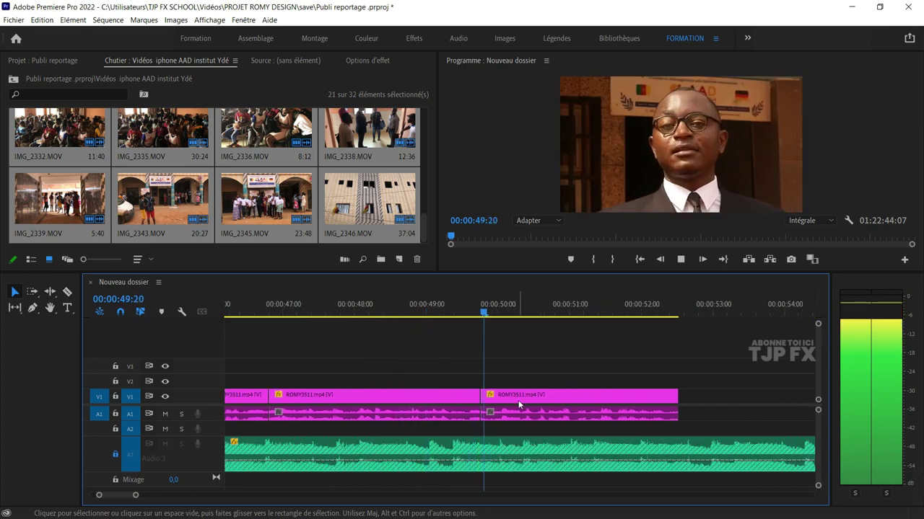
key("space")
- Split the last interview piece at 00:00:50:00 and ripple-delete the short piece
left_click(468, 314)
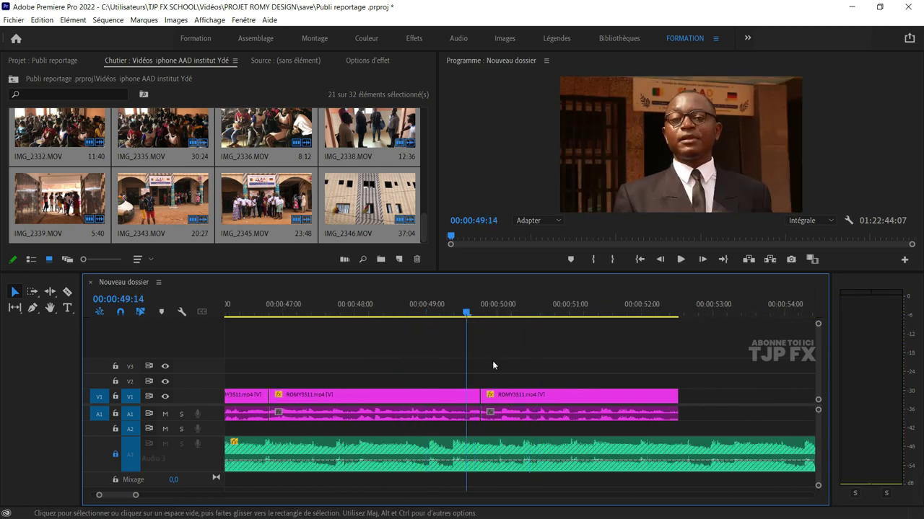
key("space")
key("space")
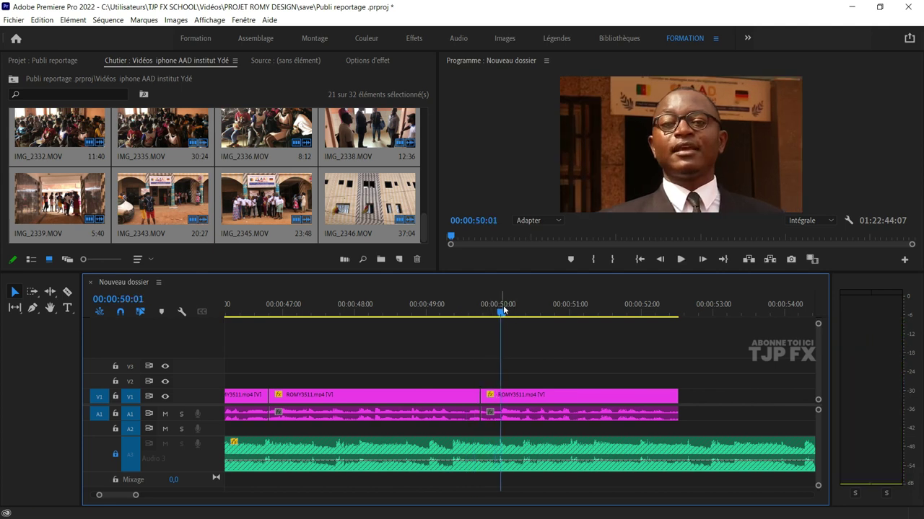
left_click(518, 397)
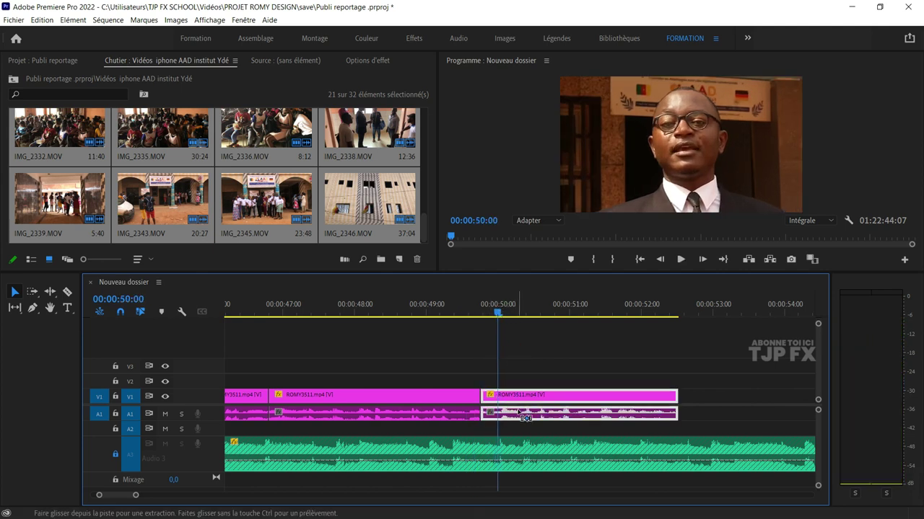
key("ctrl+k")
key("shift+Delete")
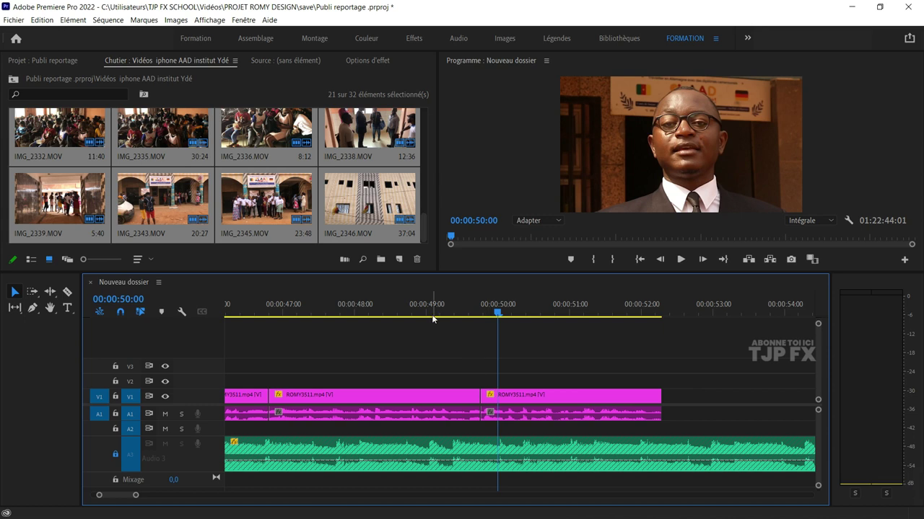
key("space")
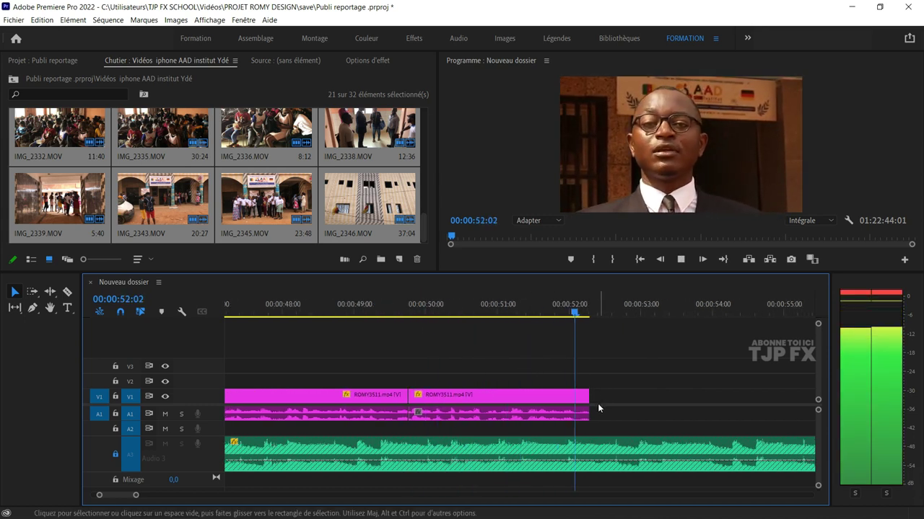
key("space")
- Cut the clip at 00:00:52:05, delete the trailing tail, and zoom the timeline out
key("c")
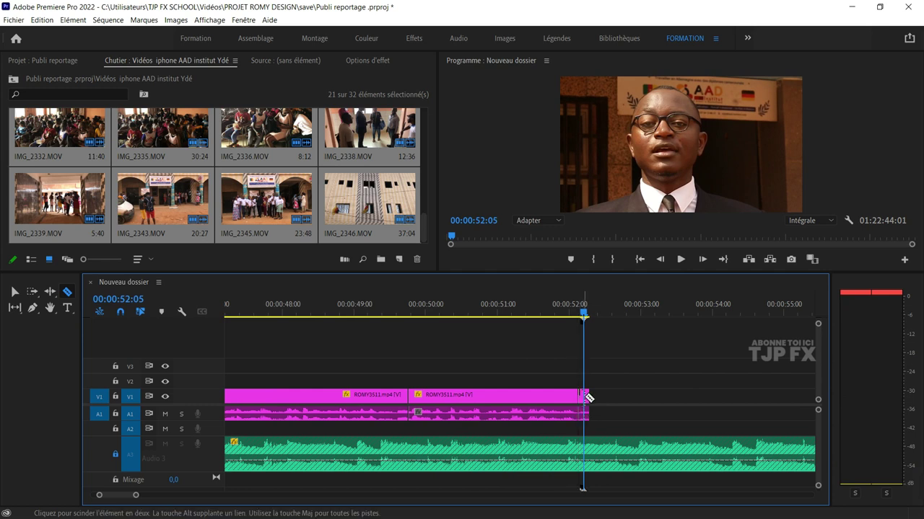
key("v")
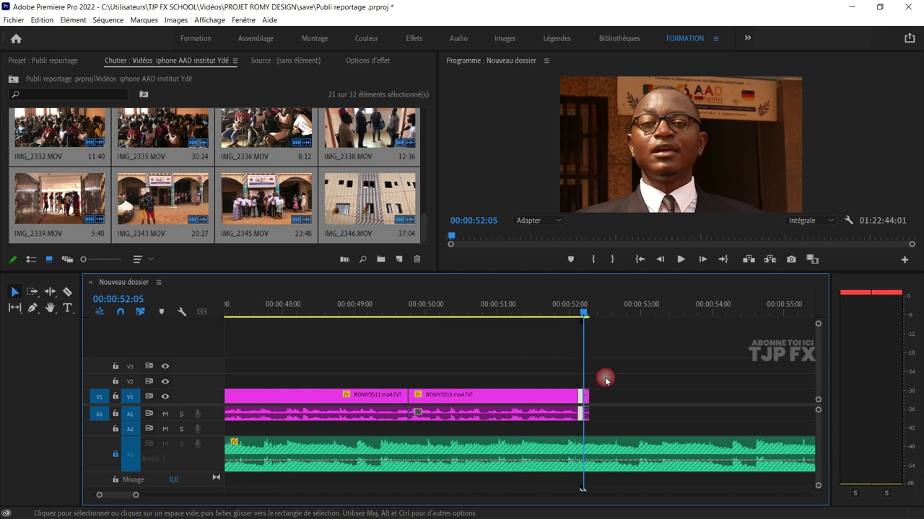
key("Delete")
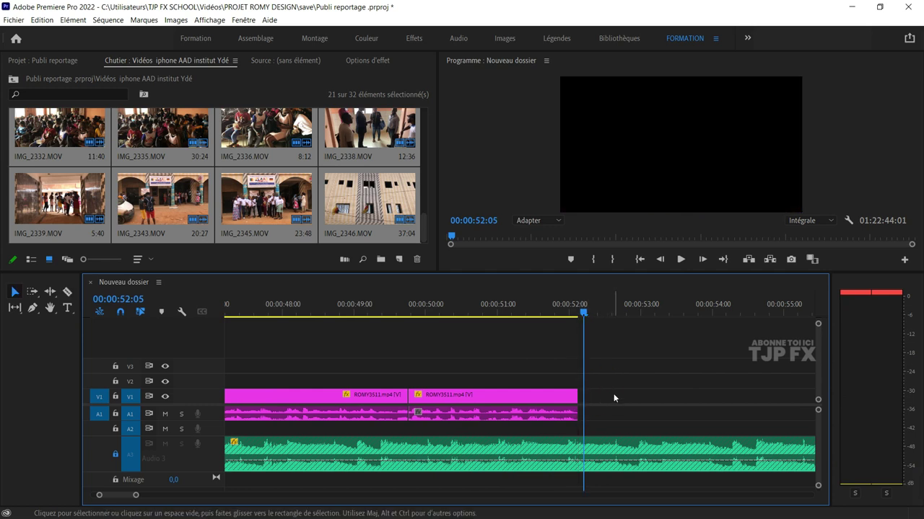
key("minus")
key("minus")
key("minus")
key("minus")
key("minus")
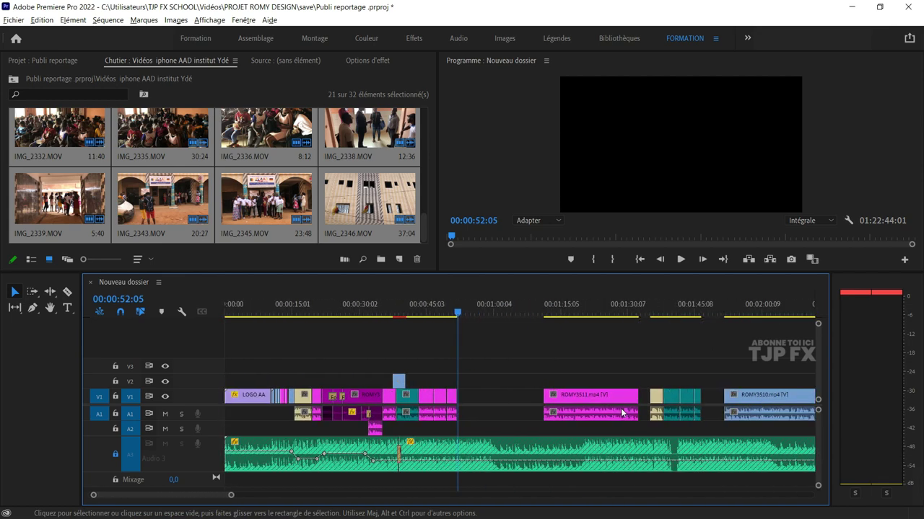
key("minus")
key("minus")
key("minus")
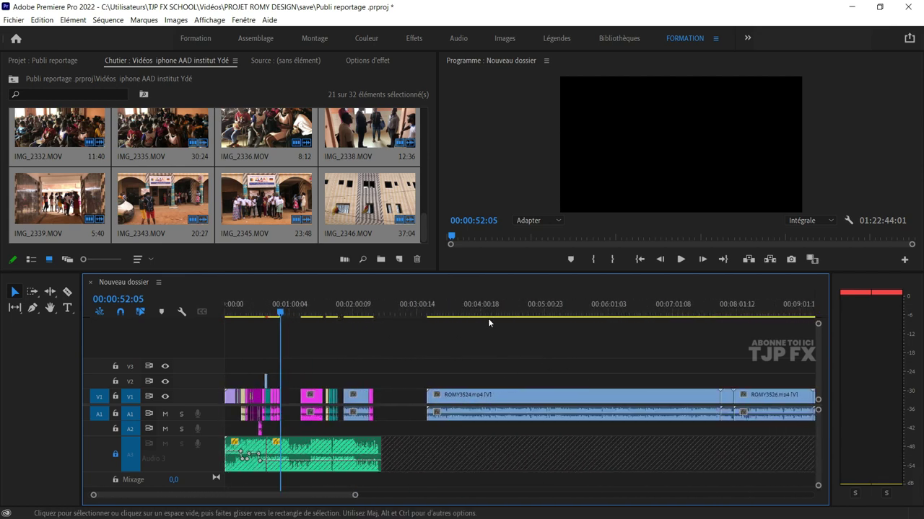
- Play through the ROMY3524 speech clip around 04:00 up to 04:09:14 to review it
left_click(480, 313)
key("space")
key("equal")
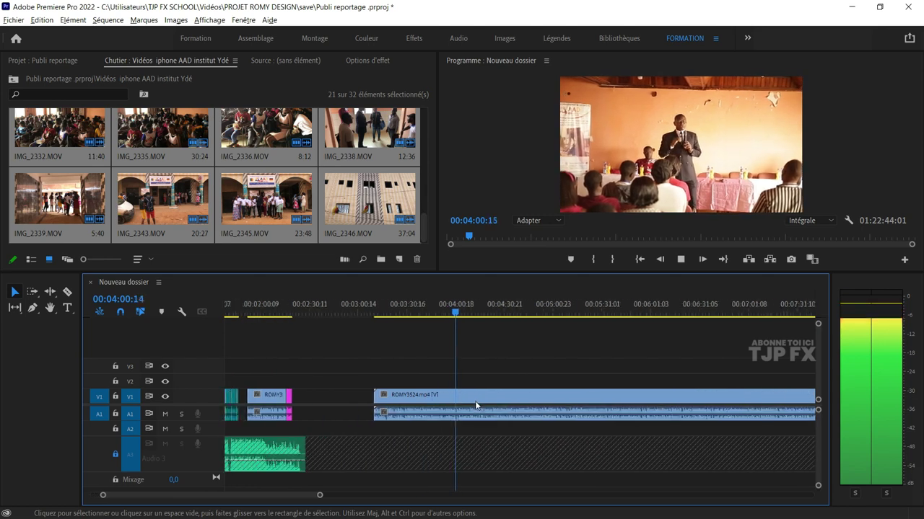
key("equal")
key("equal")
key("equal")
key("equal")
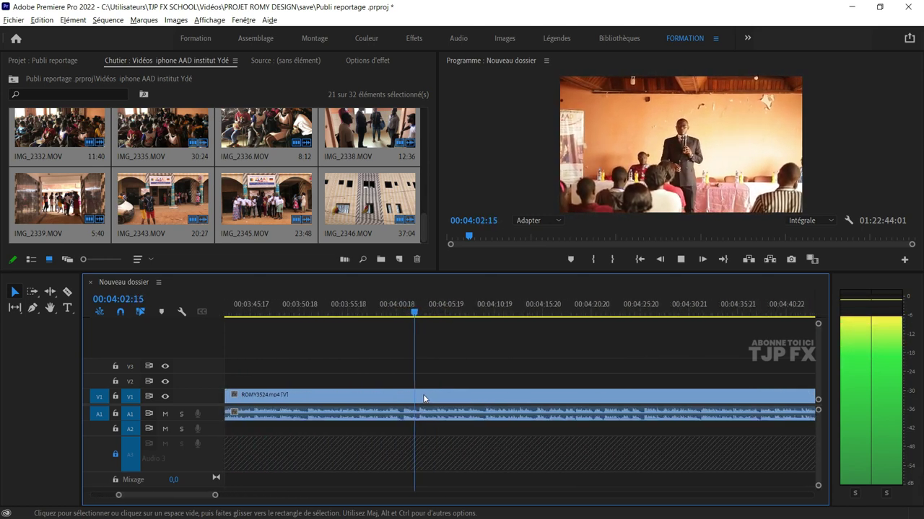
key("equal")
key("equal")
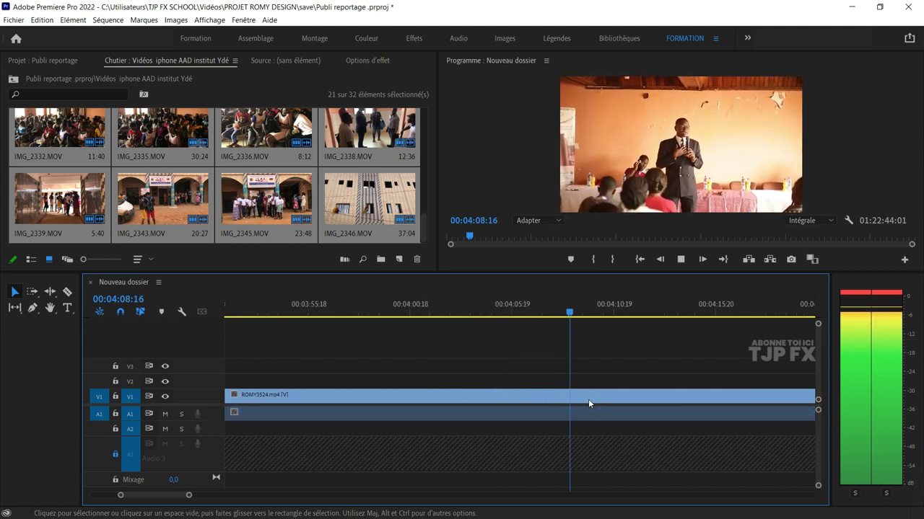
key("minus")
key("space")
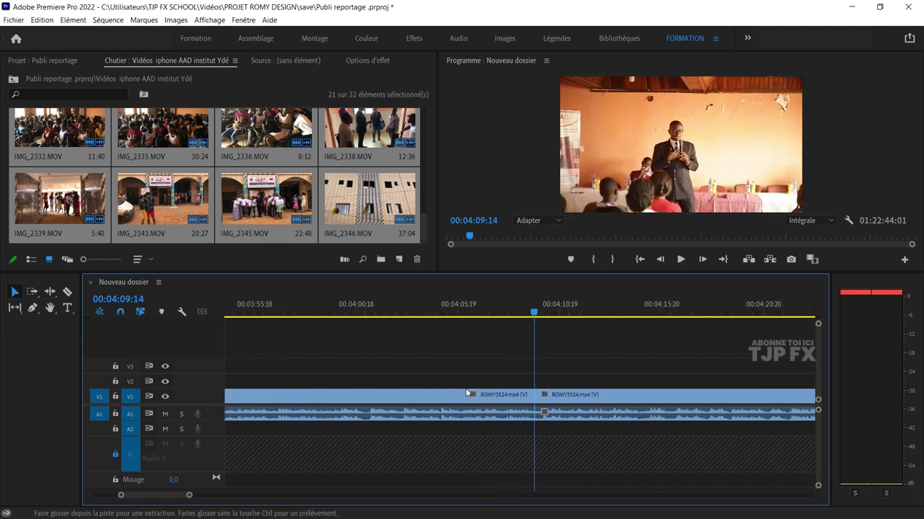
key("space")
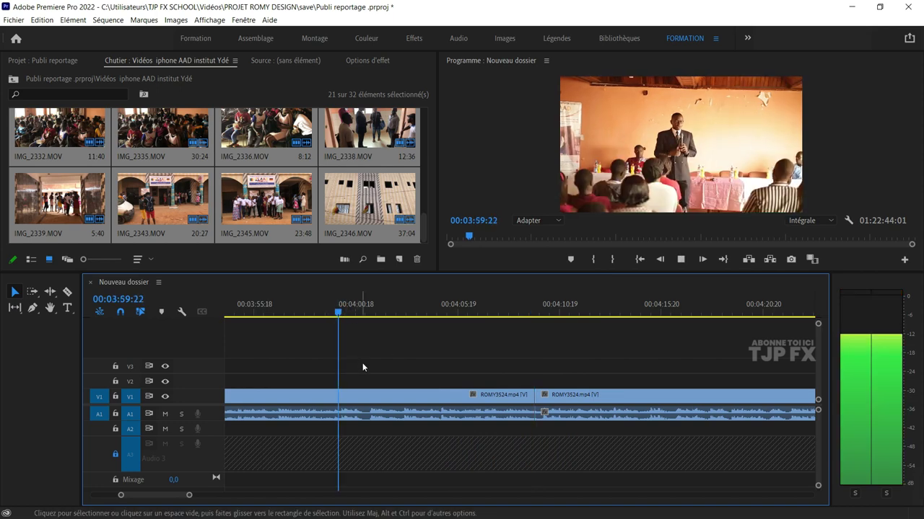
key("equal")
key("minus")
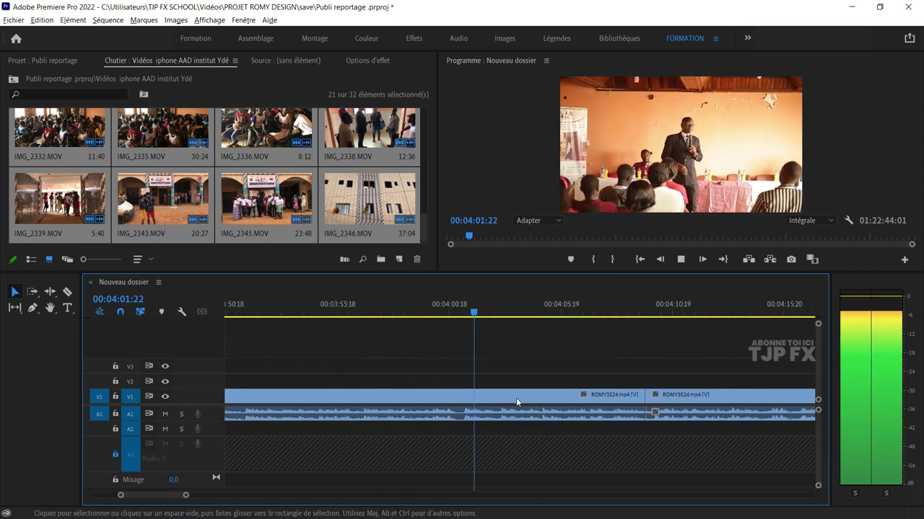
key("minus")
key("space")
- Replay the speech from about 03:51 and cut the ROMY3524 clip at 03:58:18
left_click(360, 323)
key("space")
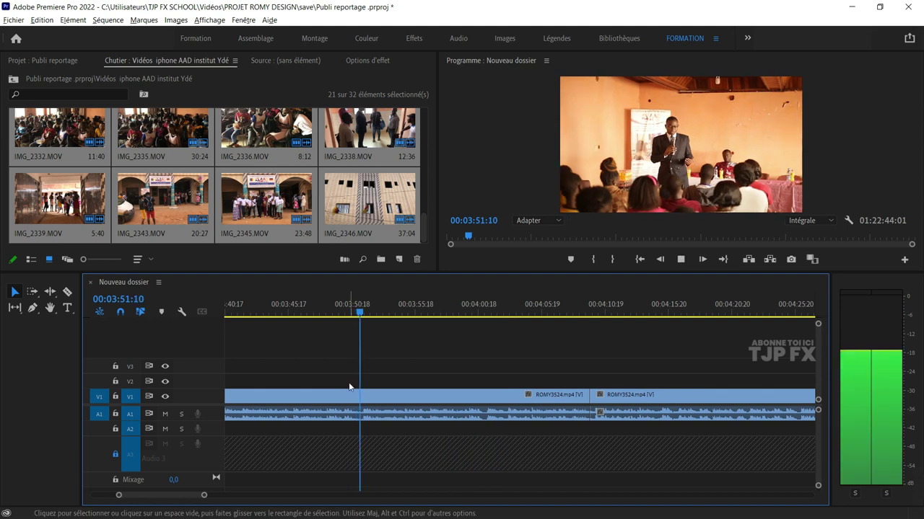
key("equal")
key("equal")
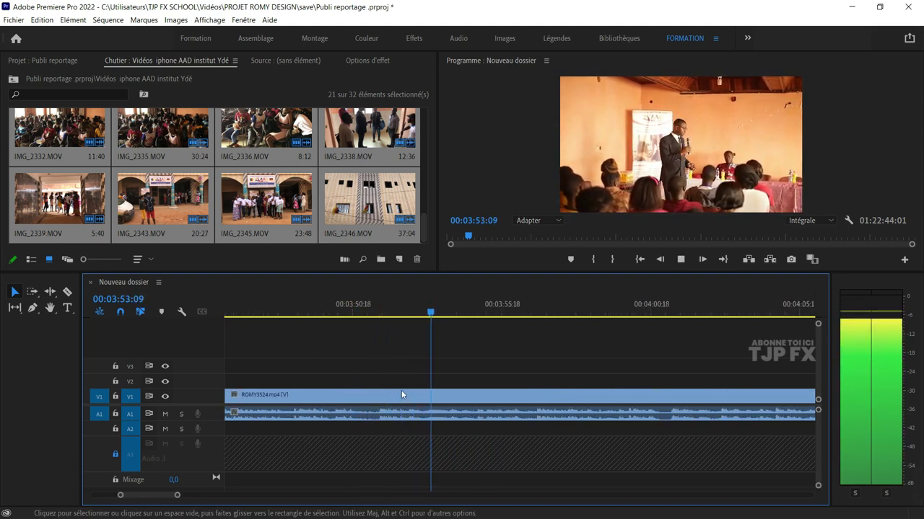
scroll(476, 392, "down", 1)
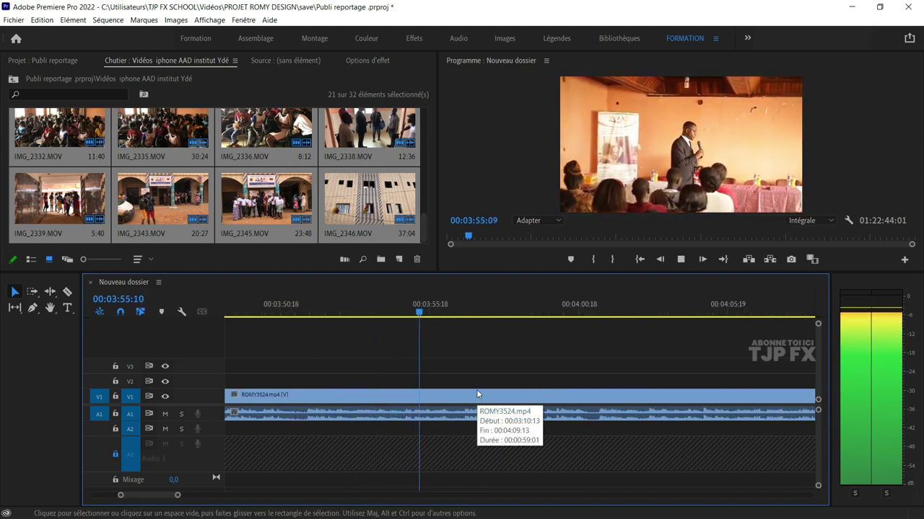
key("minus")
scroll(515, 401, "down", 1)
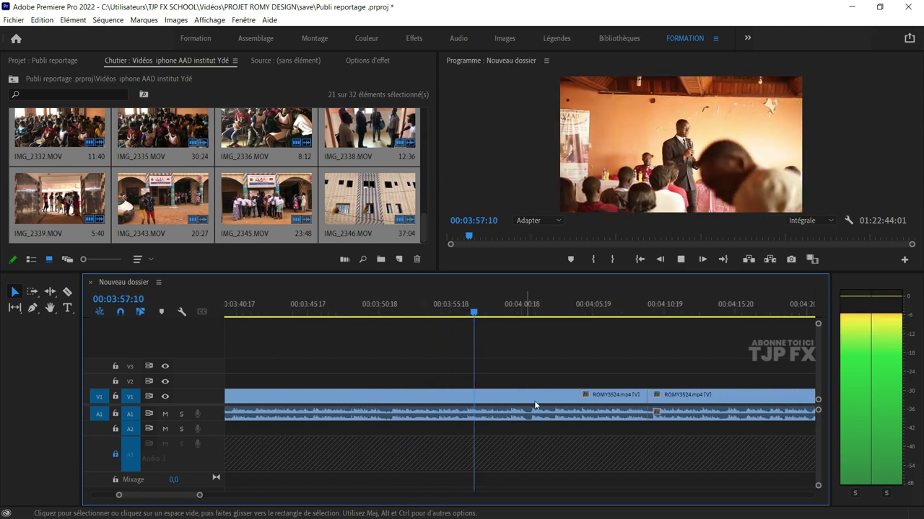
key("space")
key("c")
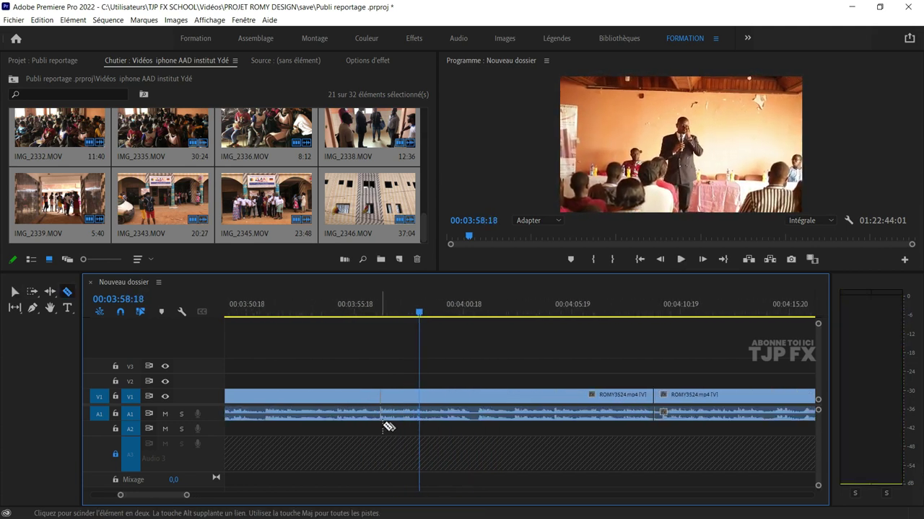
key("space")
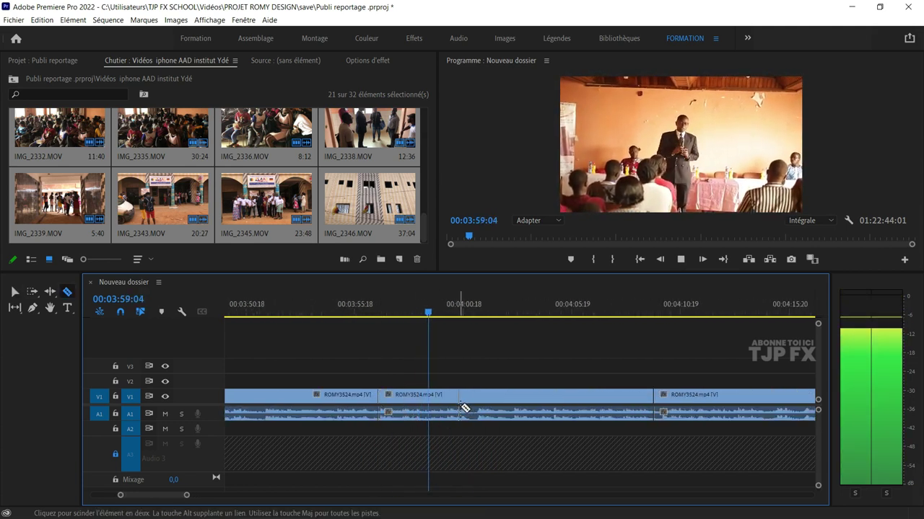
key("minus")
key("minus")
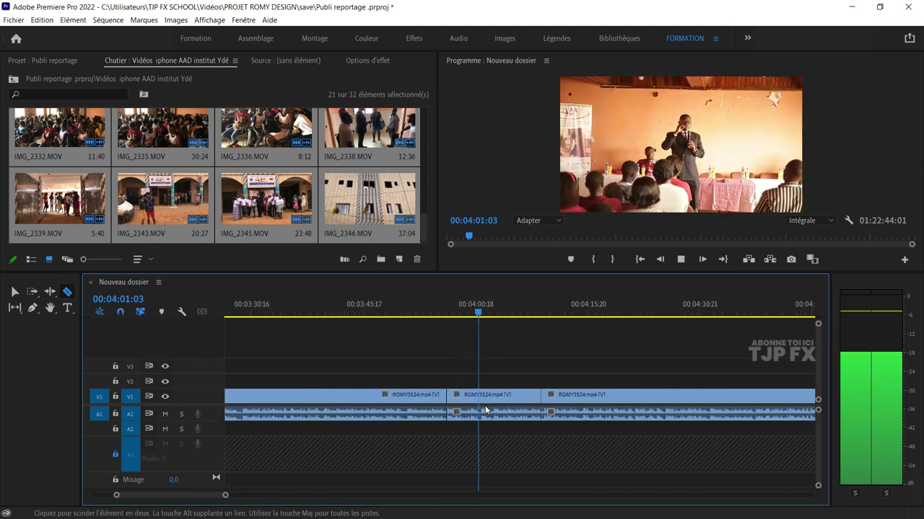
key("v")
scroll(490, 403, "down", 2)
- Give the middle ROMY3524 speech piece the green (Vert) label
right_click(448, 397)
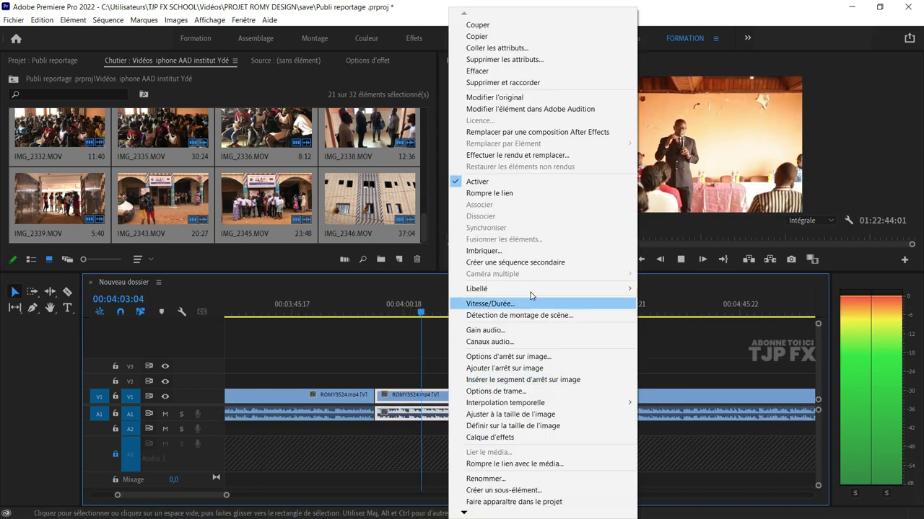
mouse_move(530, 287)
left_click(676, 452)
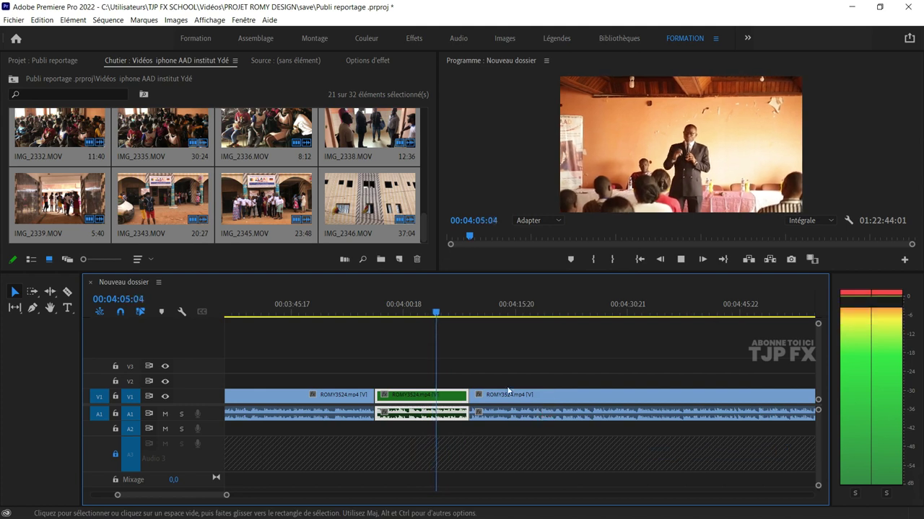
scroll(479, 387, "up", 1, "alt")
scroll(476, 390, "up", 3, "alt")
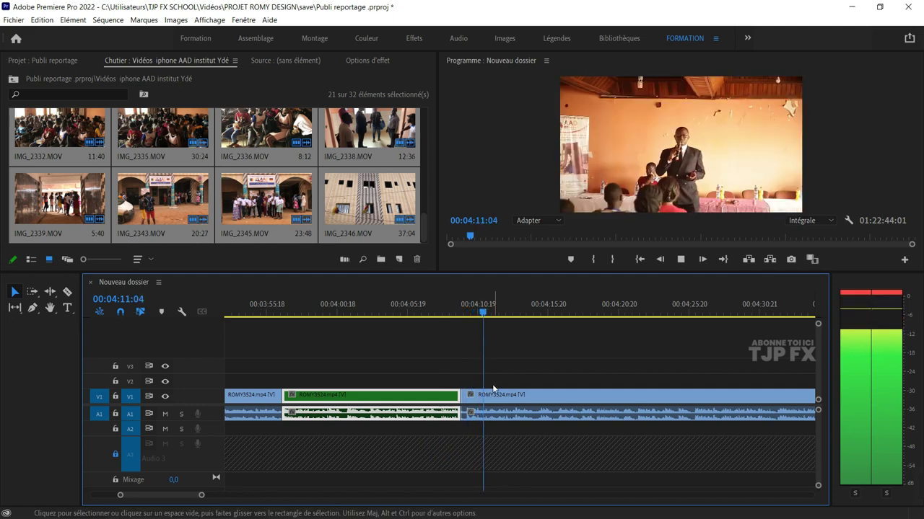
scroll(476, 388, "down", 1)
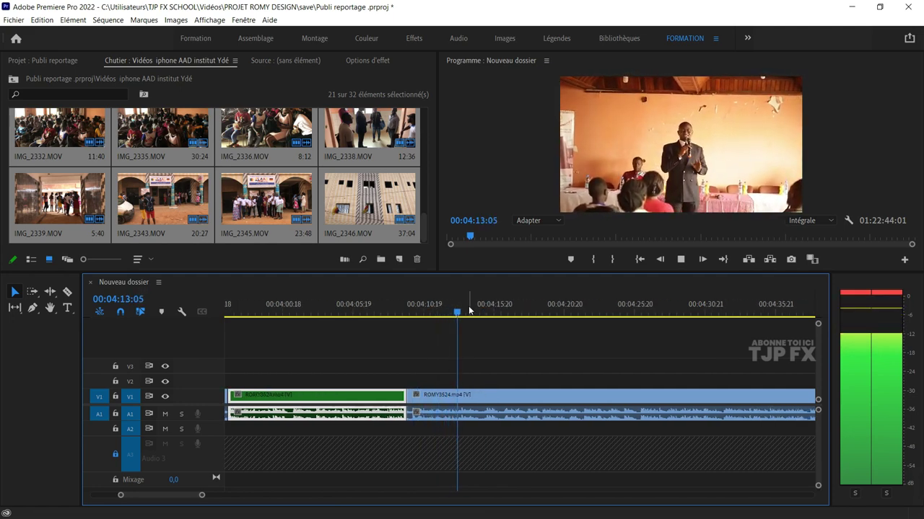
- Review the sequence from about 04:26 through 04:57:05, then save the project
left_click_drag(469, 310, 645, 318)
key("minus")
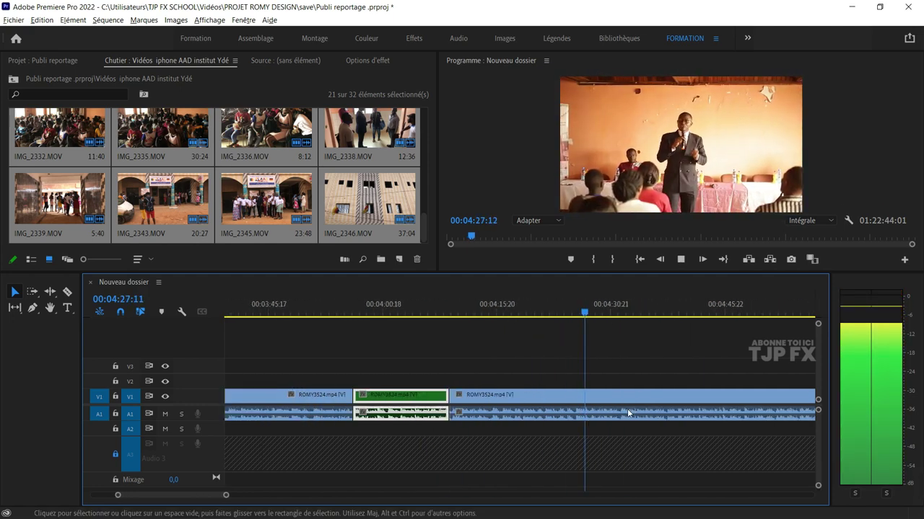
key("minus")
key("minus")
left_click_drag(614, 319, 624, 319)
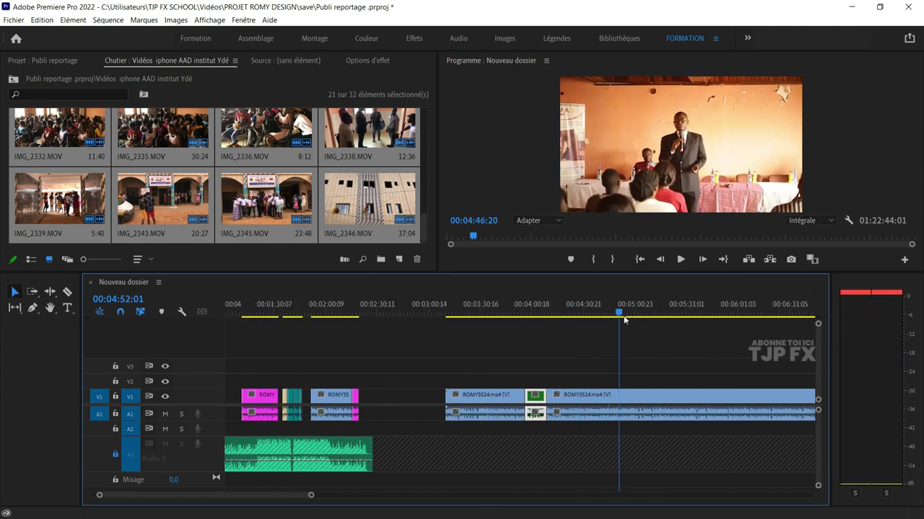
key("l")
key("l")
key("l")
key("k")
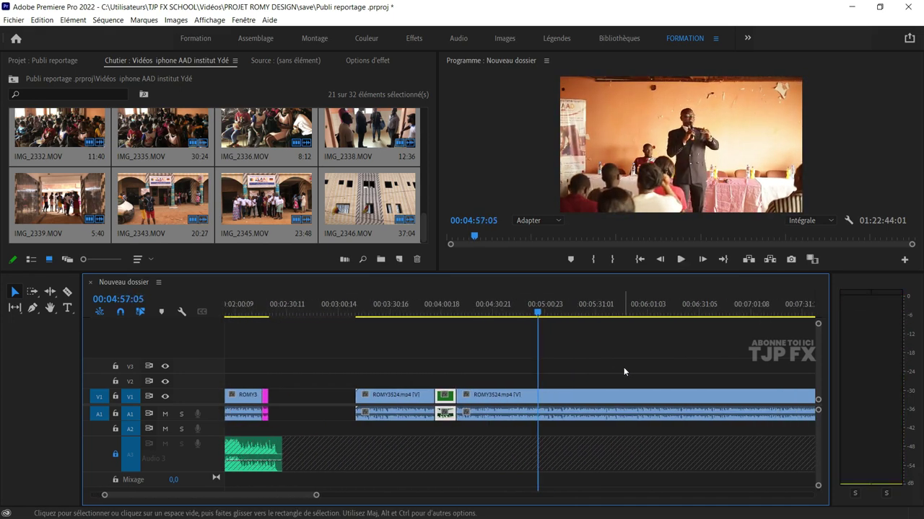
key("ctrl+s")
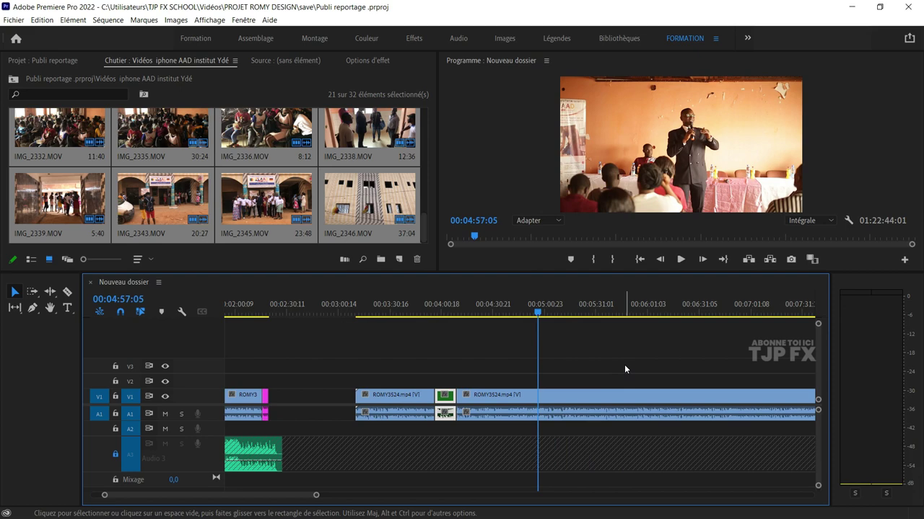
- Play the ROMY3524 speech, skipping ahead through about 05:31, 05:46 and 06:22
key("space")
scroll(491, 321, "down", 2)
key("space")
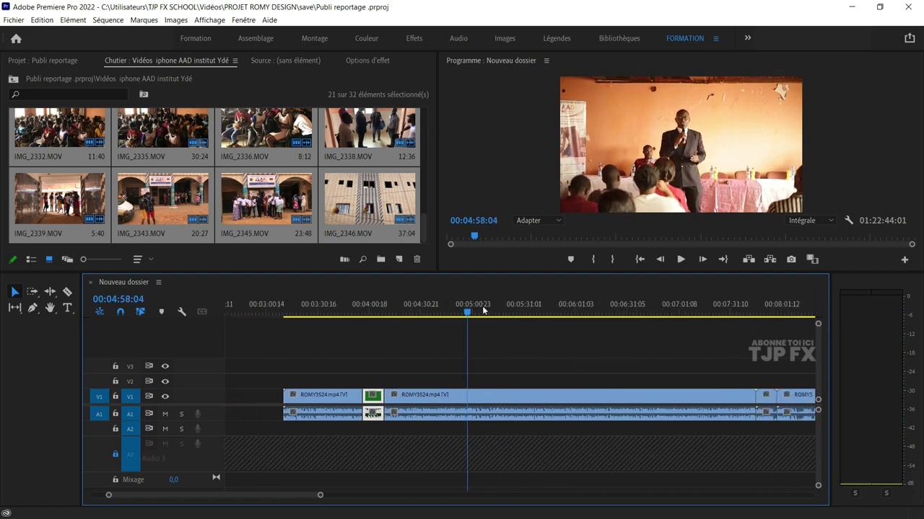
left_click_drag(482, 310, 523, 310)
key("space")
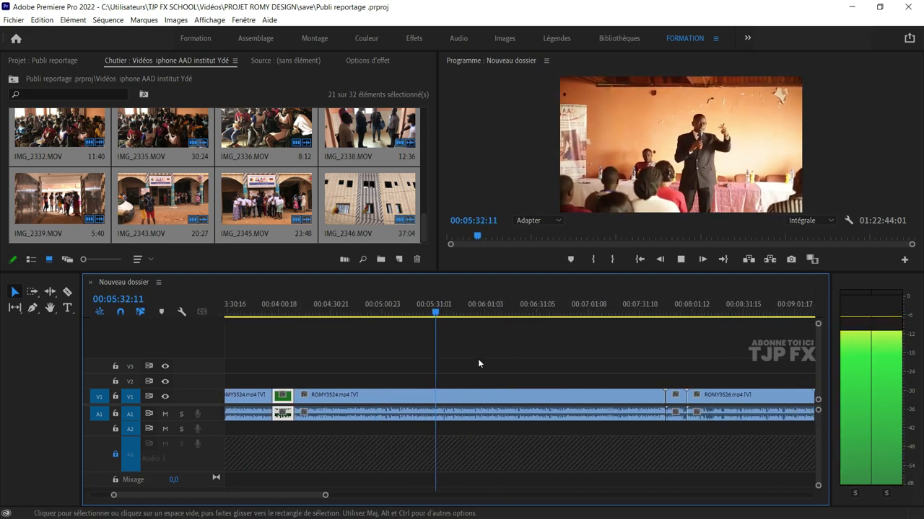
scroll(466, 362, "up", 1)
scroll(467, 362, "up", 1)
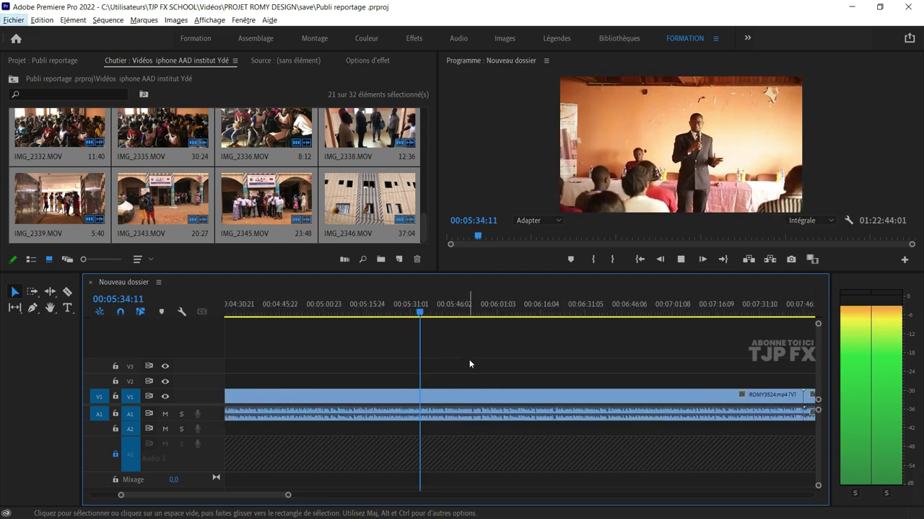
left_click(470, 310)
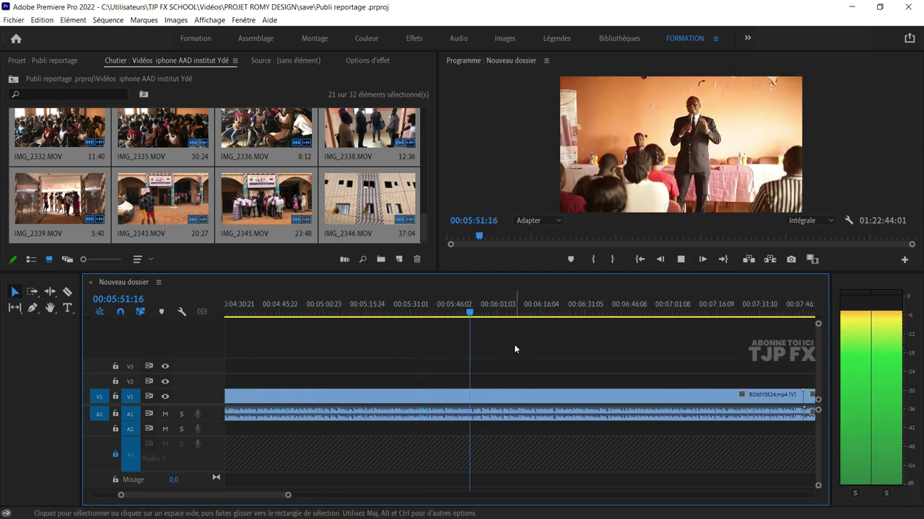
scroll(509, 347, "down", 1)
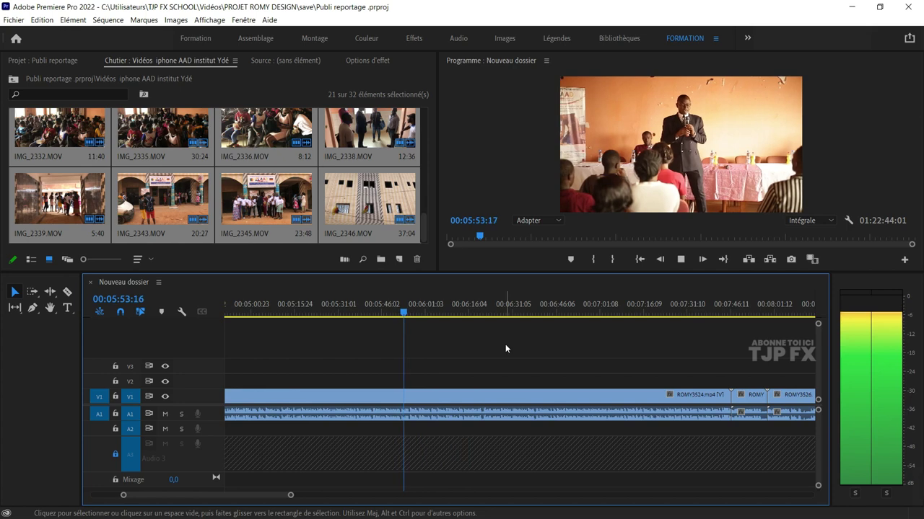
key("alt")
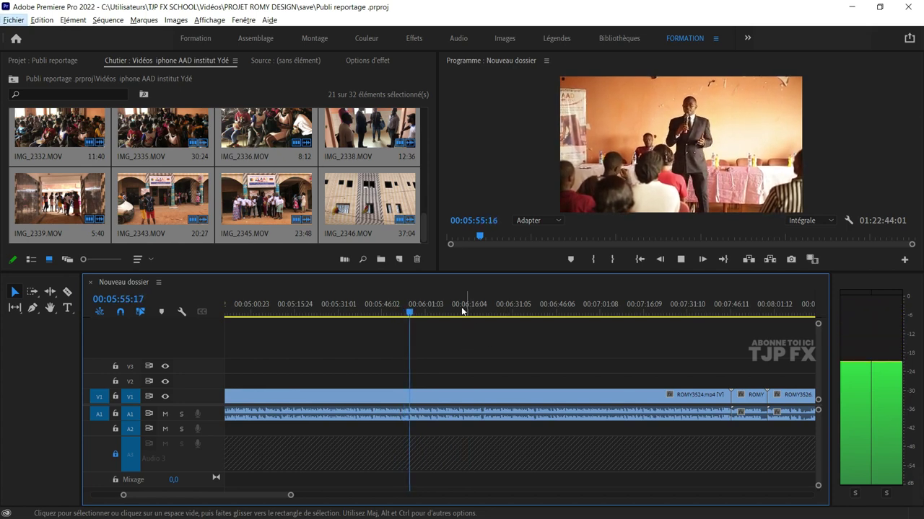
mouse_move(446, 306)
left_mouse_down()
mouse_move(489, 315)
mouse_move(481, 314)
left_mouse_up()
- Resume playback from about 06:20, skipping ahead to about 06:36 and 06:44
scroll(499, 377, "up", 3, "alt")
key("space")
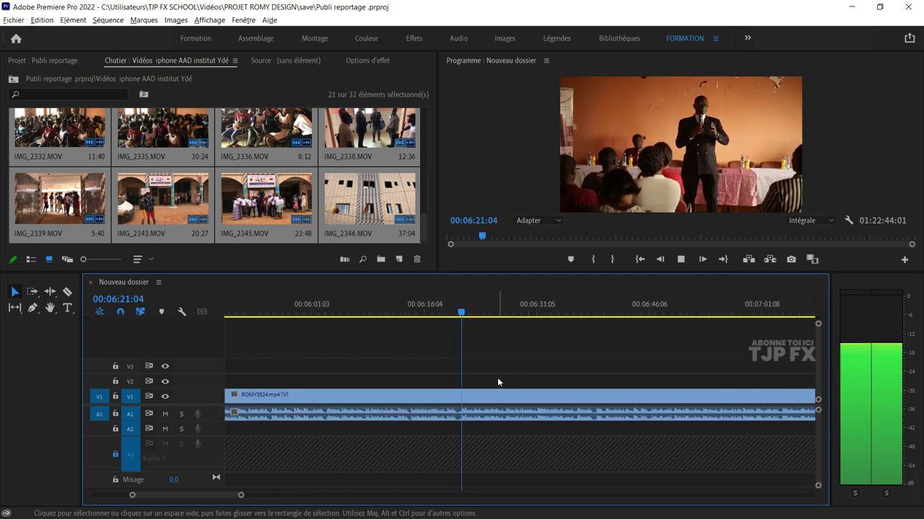
scroll(497, 377, "up", 2, "alt")
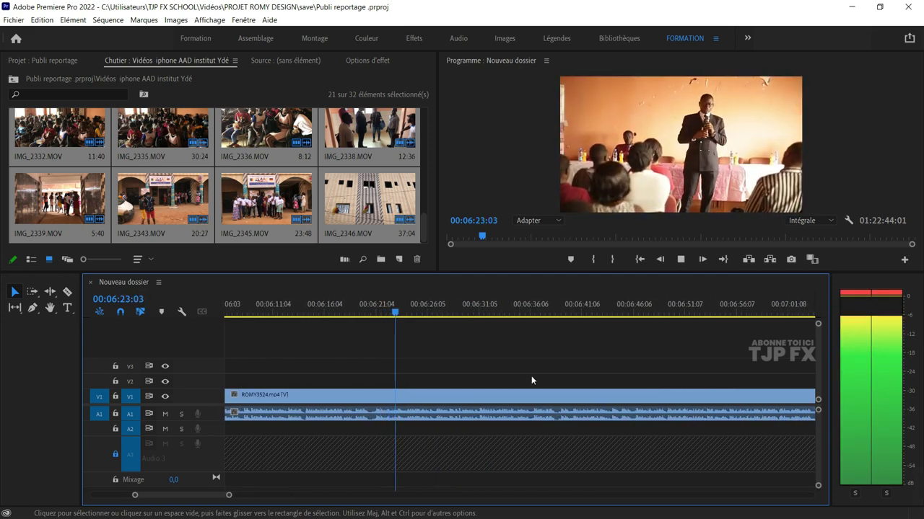
scroll(533, 376, "up", 1, "alt")
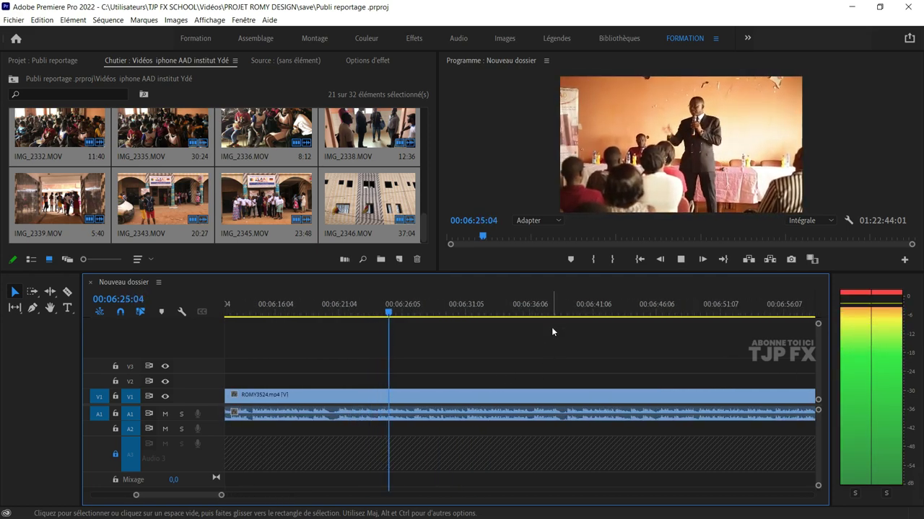
left_click(533, 306)
scroll(500, 380, "up", 1, "alt")
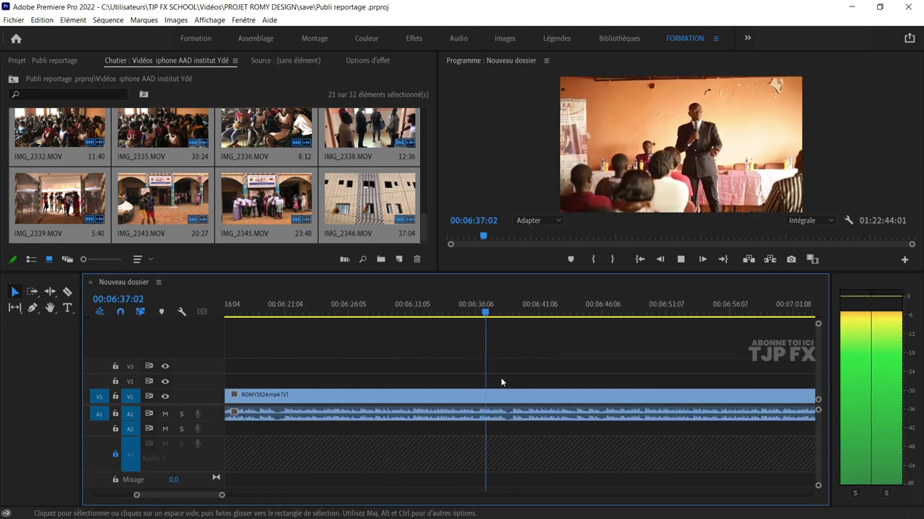
scroll(541, 374, "up", 1, "alt")
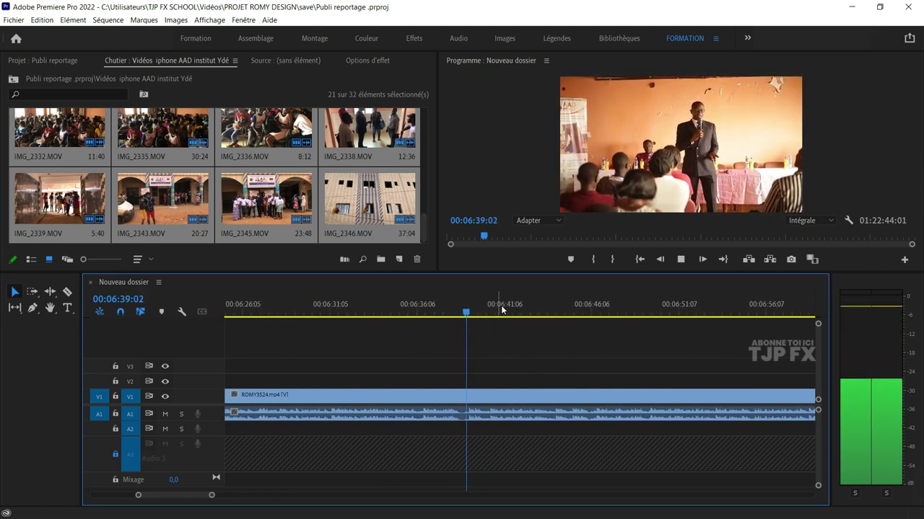
left_click(552, 311)
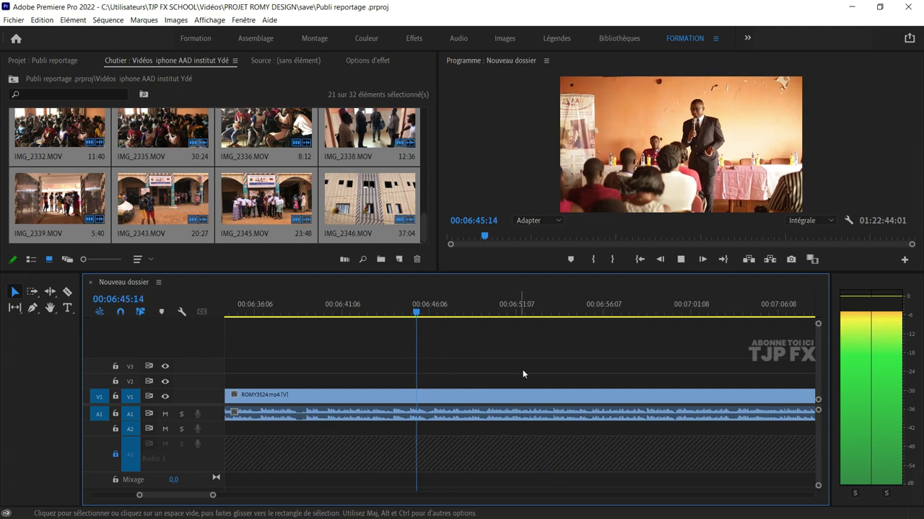
scroll(505, 379, "up", 2)
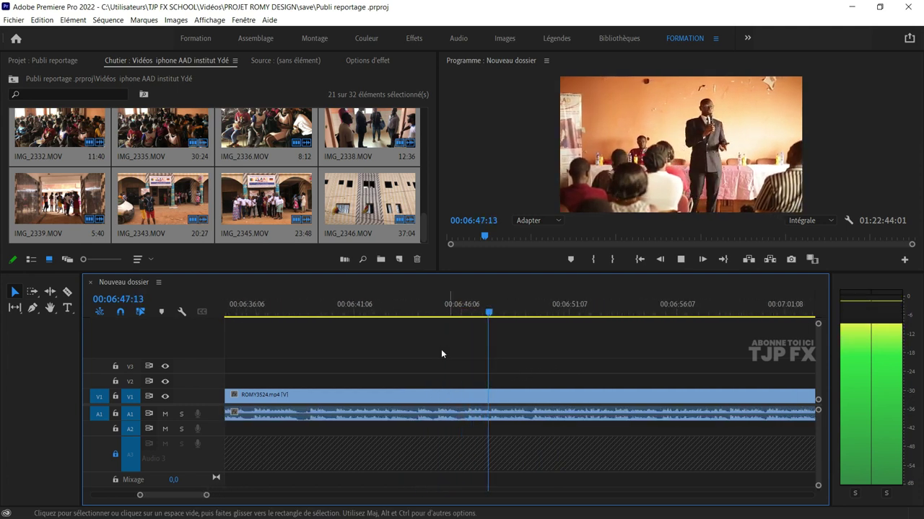
scroll(377, 340, "down", 2)
- Replay from 06:43:02 and stop the playhead at the cut point 00:06:45:02
key("space")
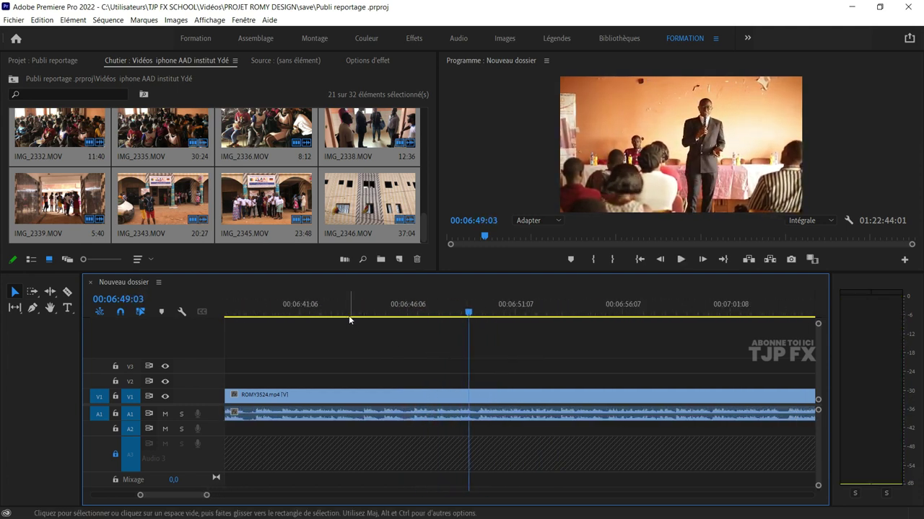
left_click(339, 312)
key("space")
scroll(361, 367, "up", 2)
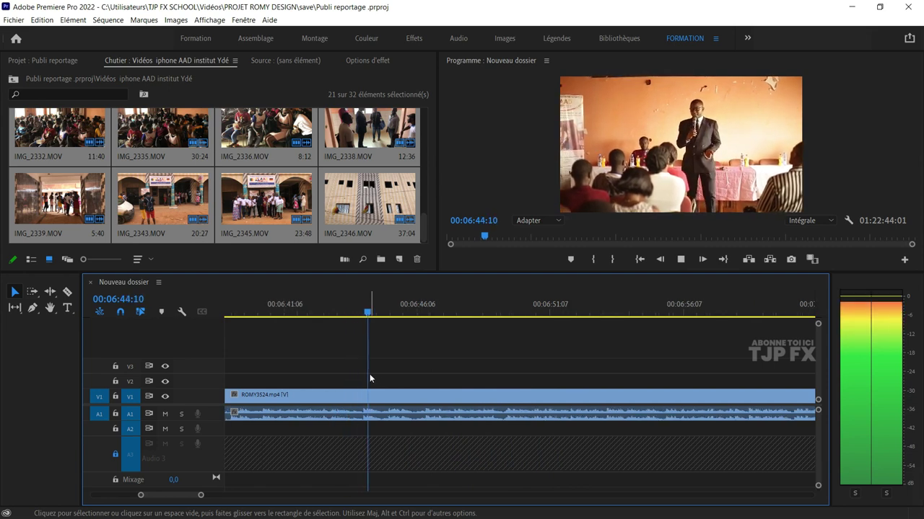
key("space")
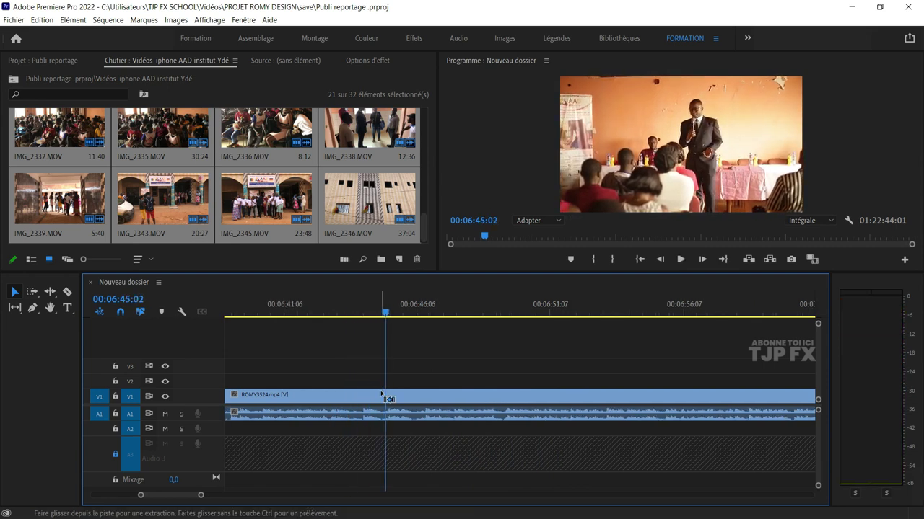
- Split the speaker clip at 06:45:02 and play on to 07:03:20
key("ctrl+k")
key("space")
scroll(448, 393, "down", 1)
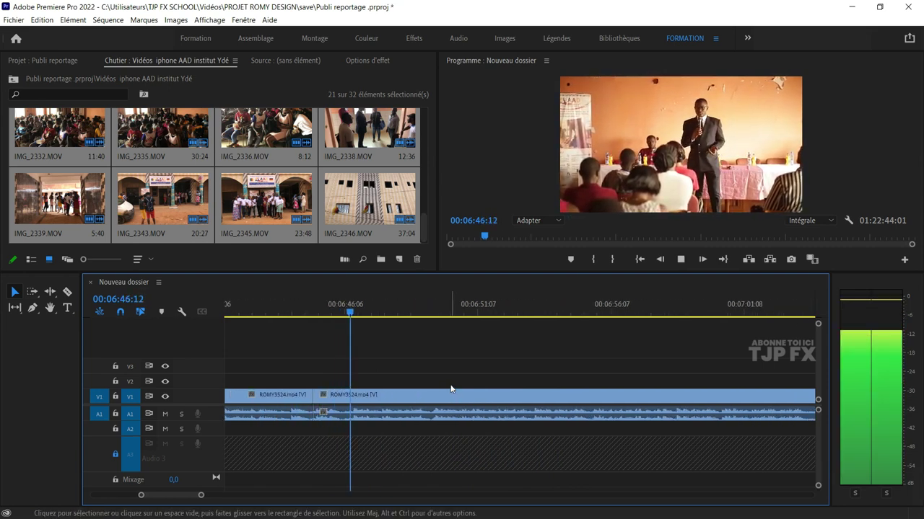
scroll(451, 392, "down", 3)
scroll(457, 389, "down", 1)
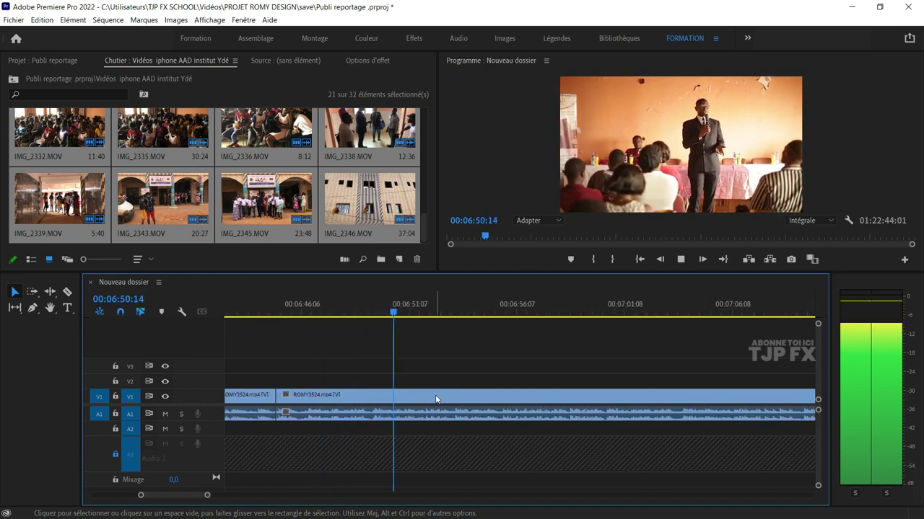
scroll(447, 396, "up", 1)
scroll(455, 399, "up", 1)
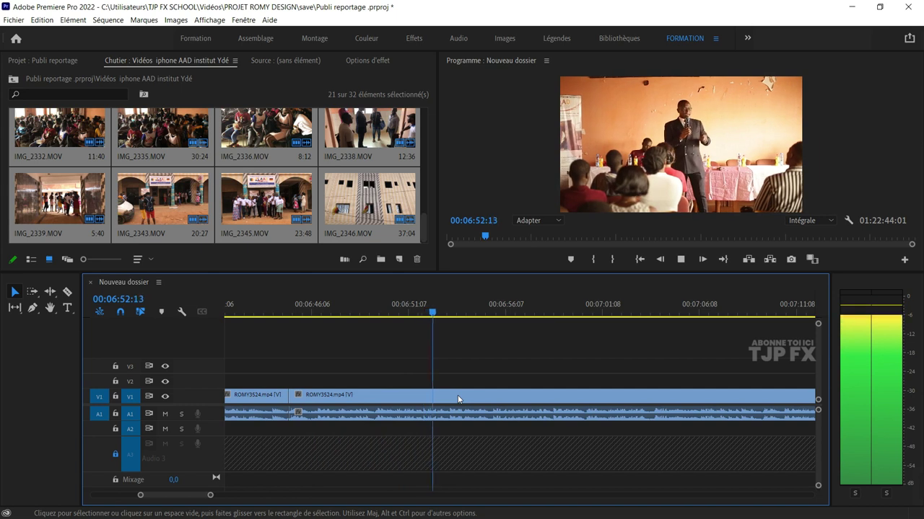
scroll(457, 399, "down", 3)
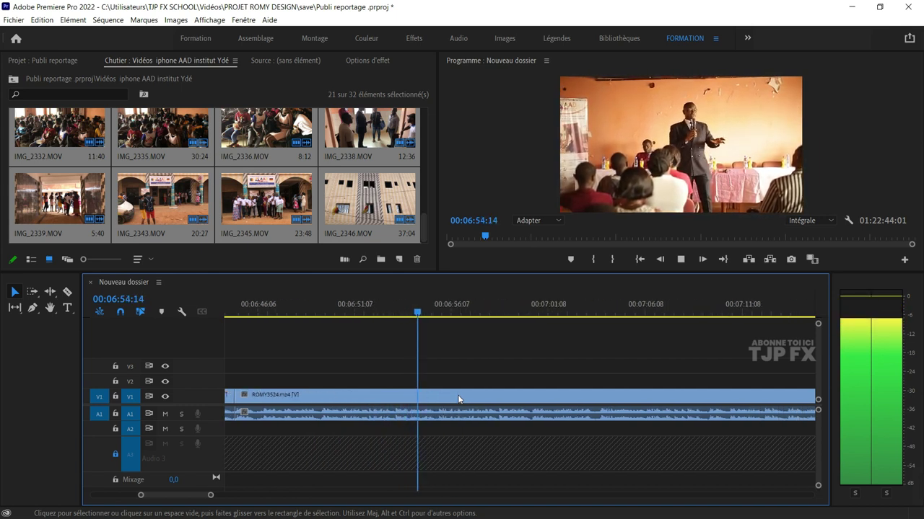
scroll(482, 395, "down", 2)
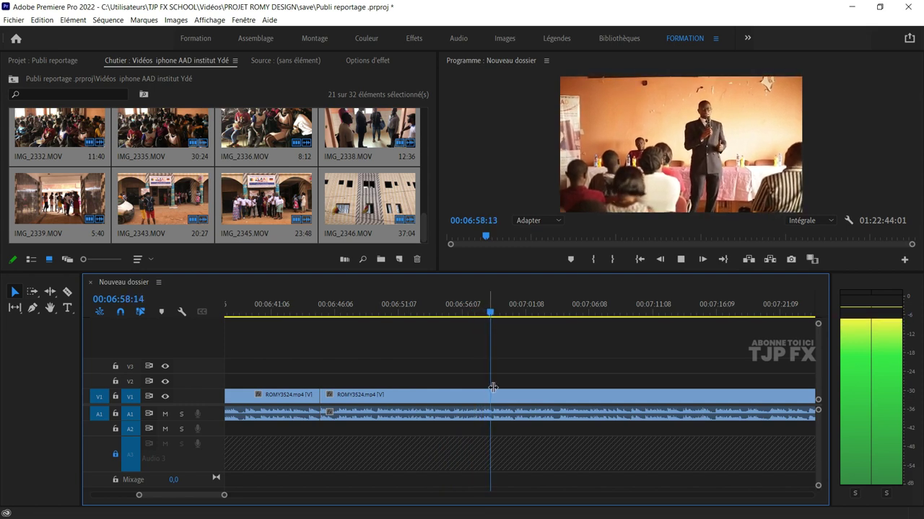
scroll(555, 387, "down", 2)
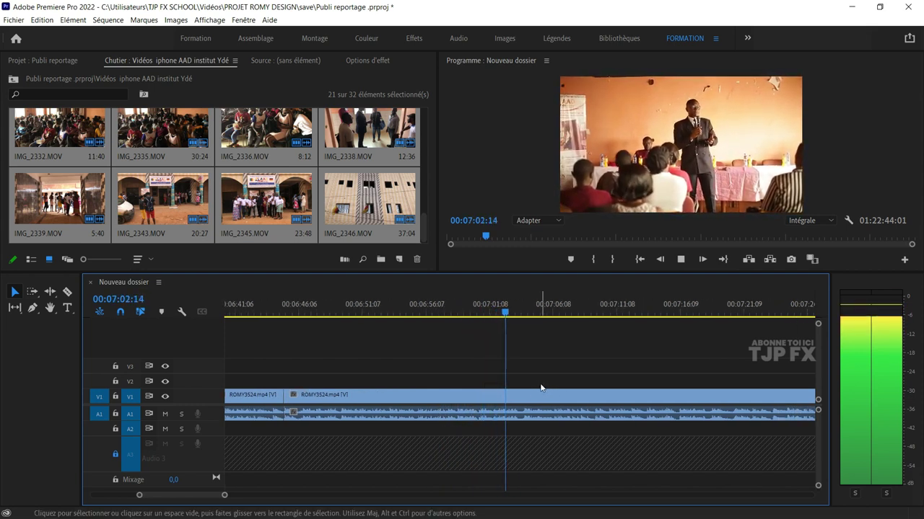
key("space")
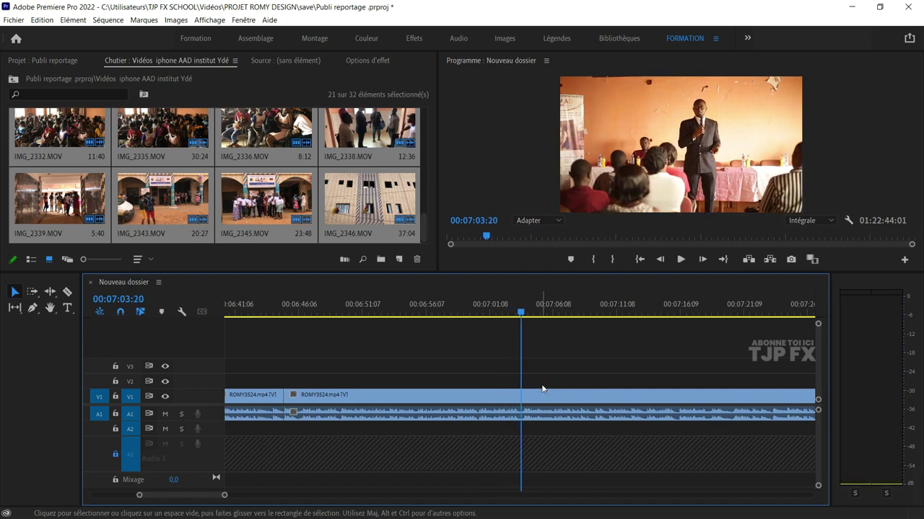
- Zoom the timeline out and replay the speech from about 06:57 to 07:23:21
key("space")
key("minus")
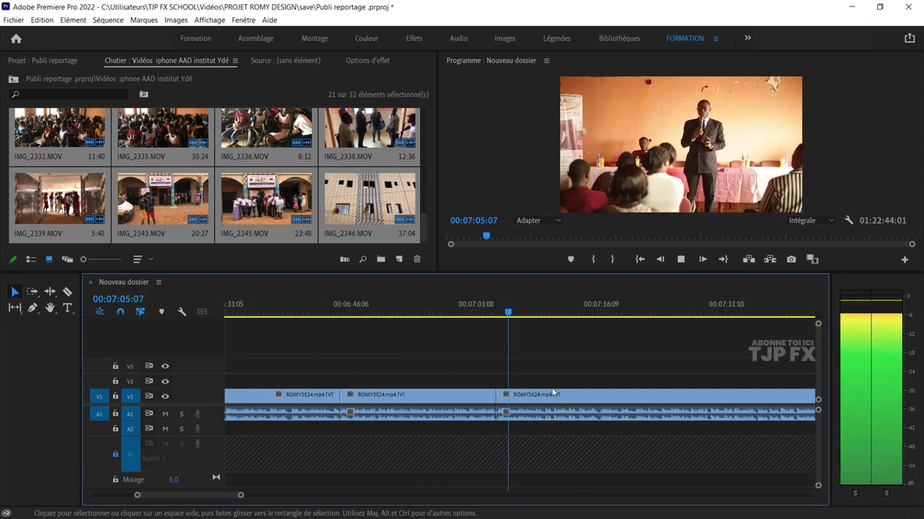
scroll(552, 392, "down", 1)
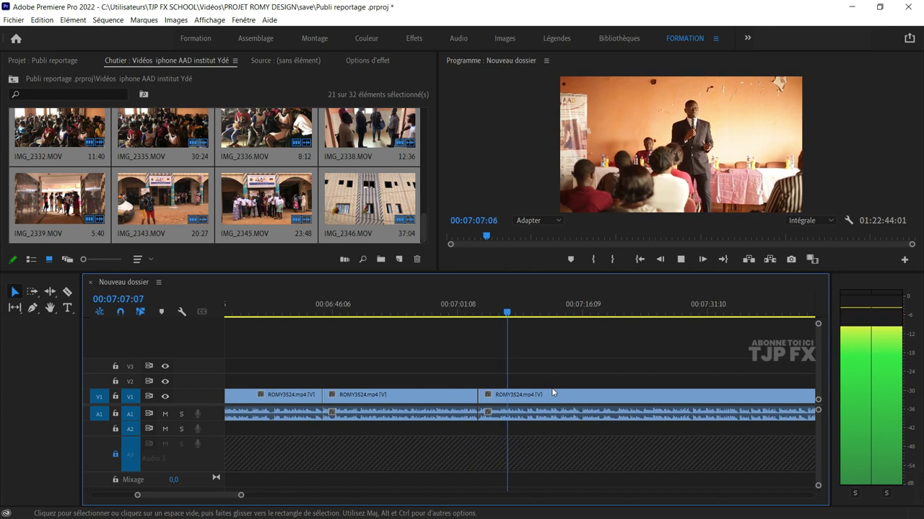
scroll(552, 392, "down", 2)
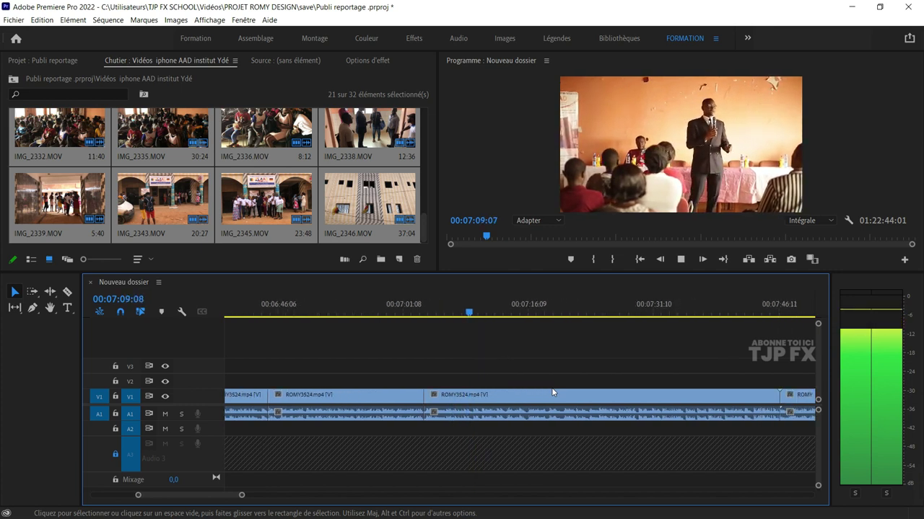
key("minus")
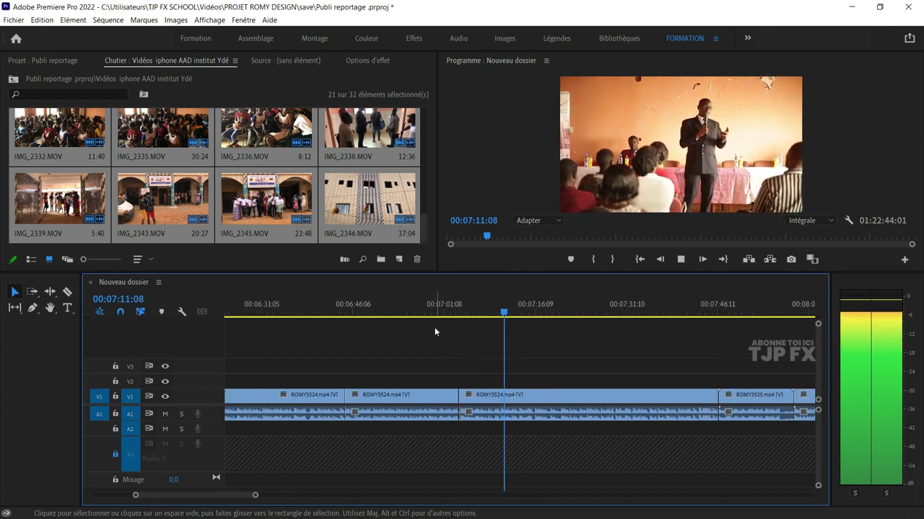
left_click(424, 309)
key("minus")
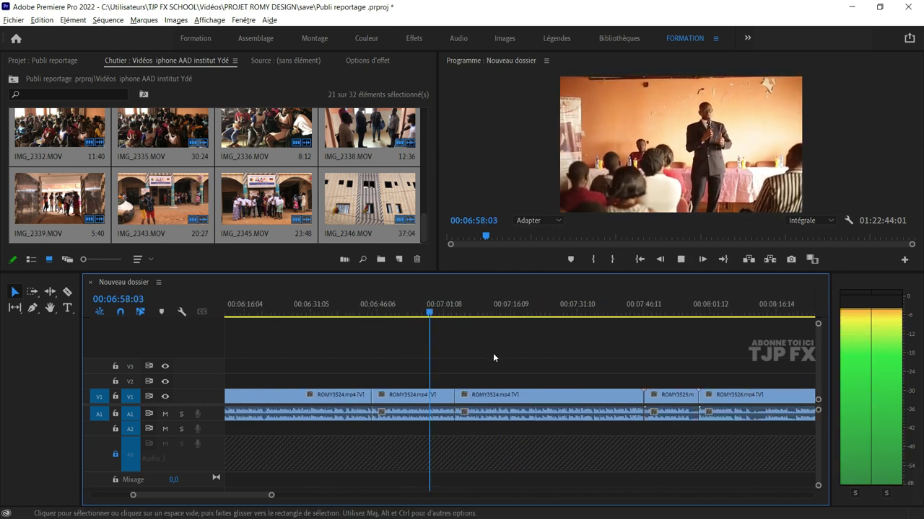
key("minus")
key("space")
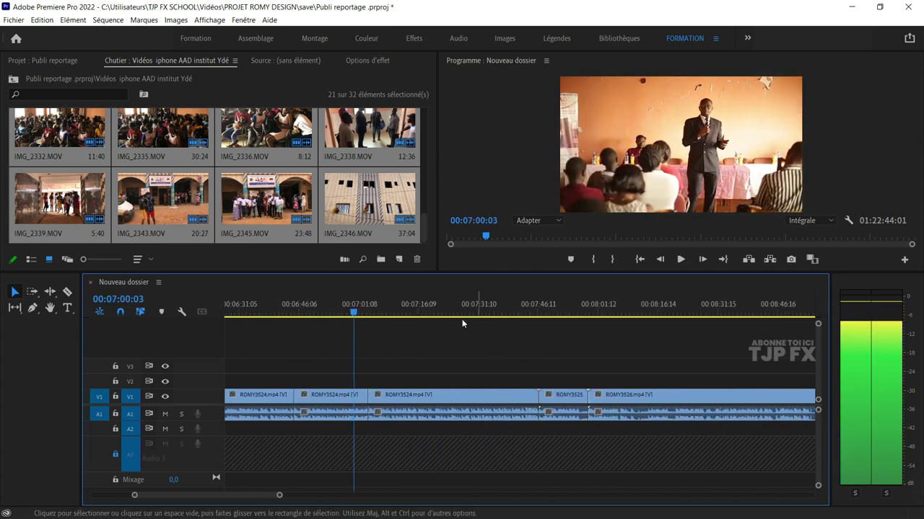
key("space")
key("space")
left_click(448, 313)
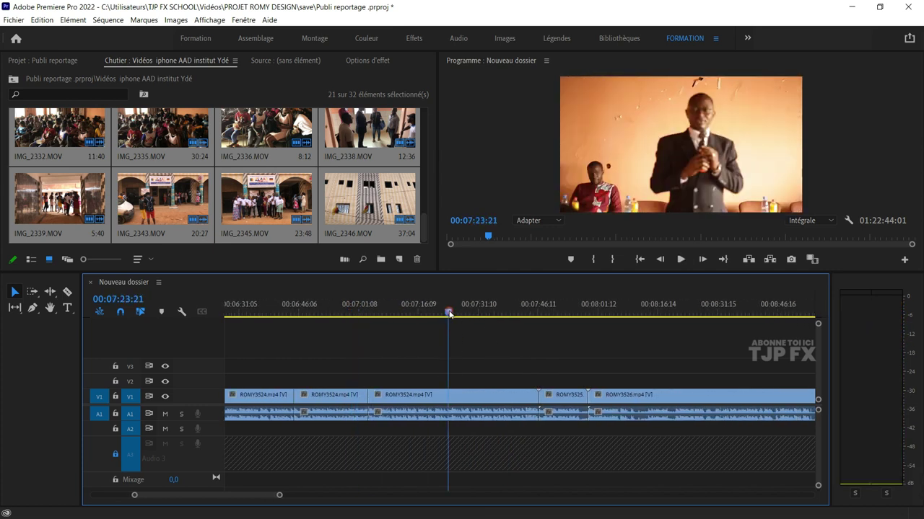
key("space")
- Review the speech from 07:23 through 07:35:08, zooming in around the playhead
key("equal")
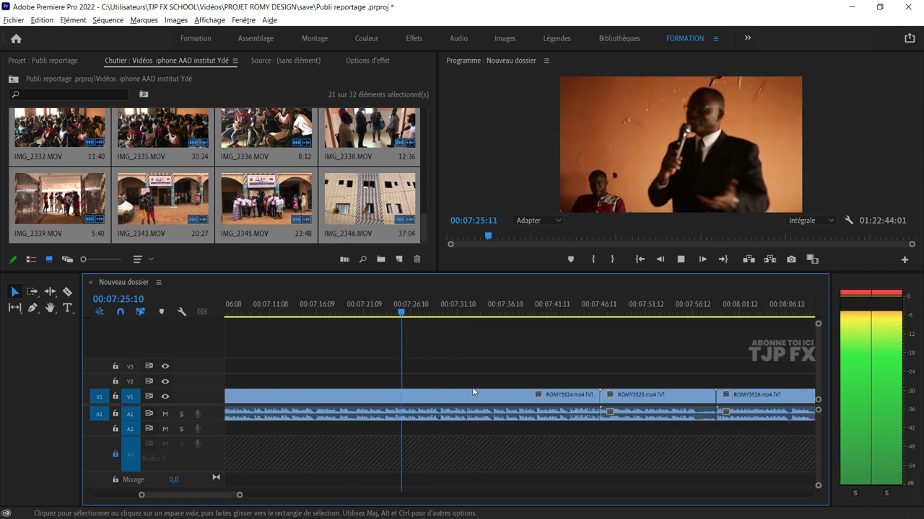
left_click(457, 304)
key("equal")
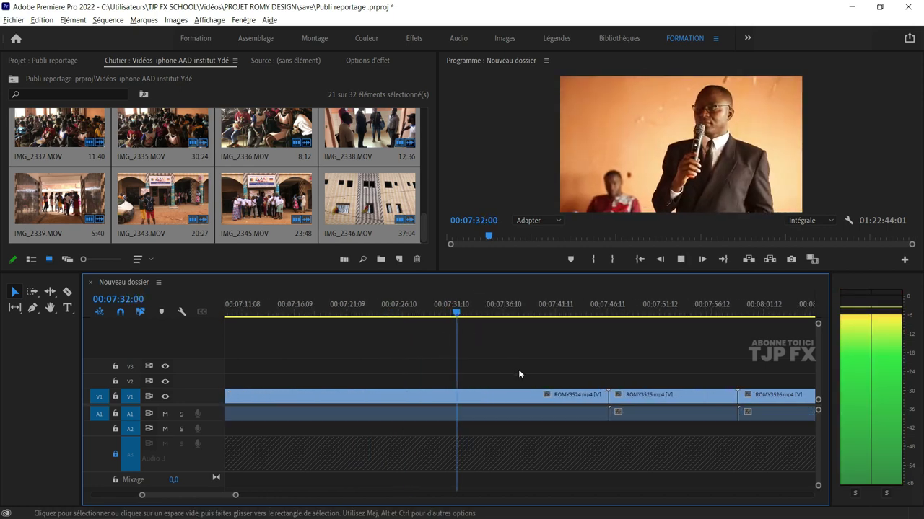
key("equal")
key("space")
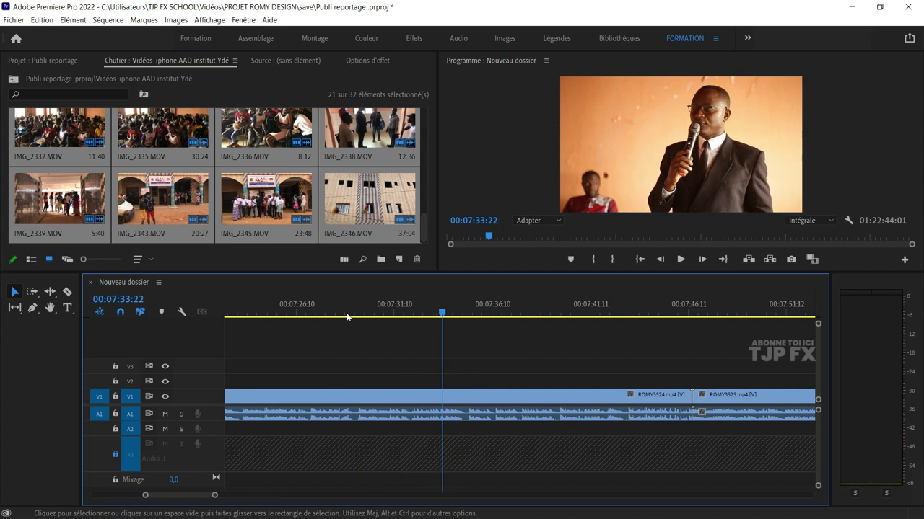
left_click(324, 310)
key("space")
key("equal")
key("equal")
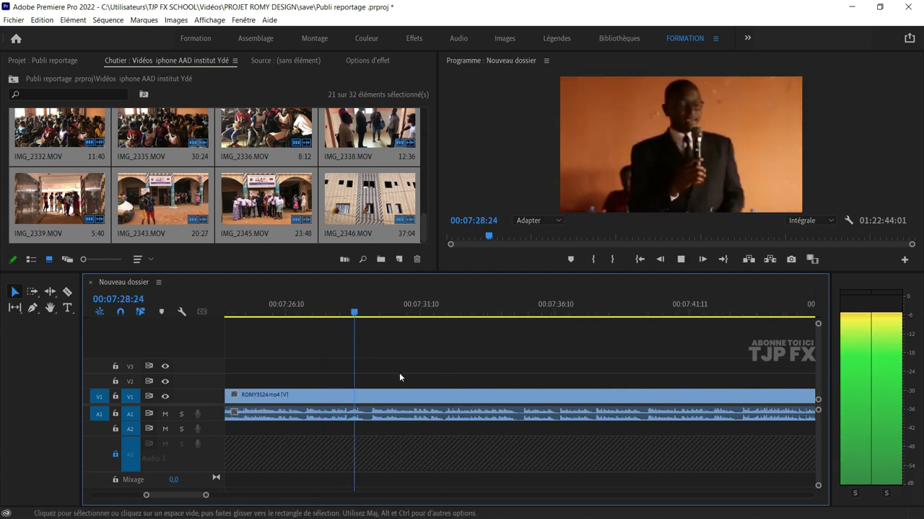
scroll(444, 375, "down", 1)
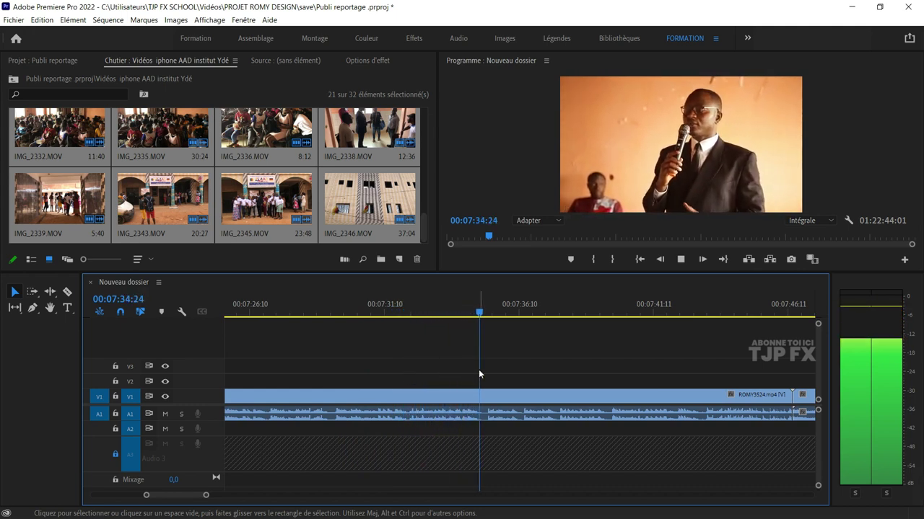
key("space")
- Replay from 07:28:24 and split the ROMY3524 clip at 07:32:05
left_click(318, 311)
key("space")
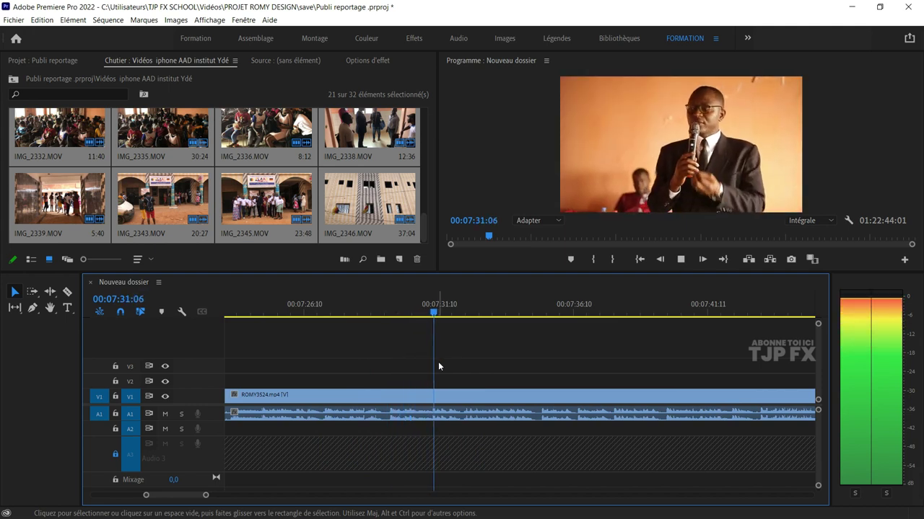
key("space")
key("ctrl+k")
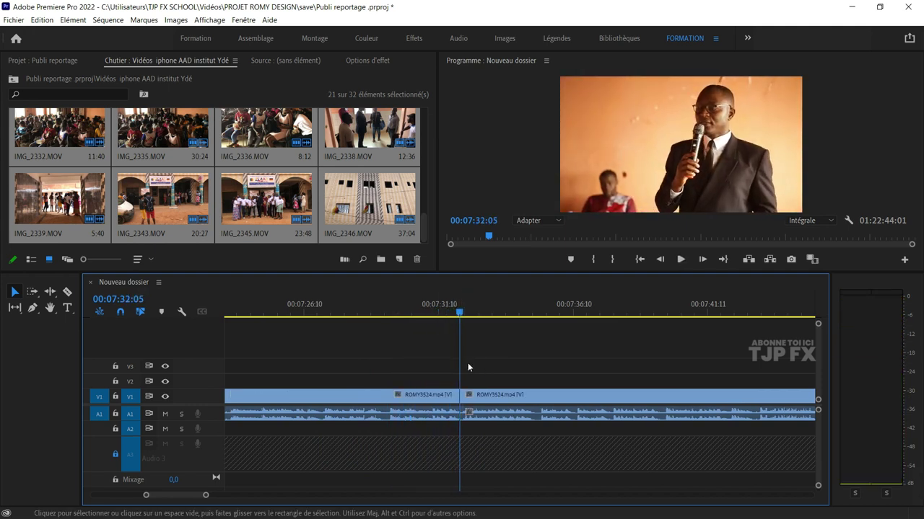
- Play on from the cut and split the clip again at 07:39:20
key("space")
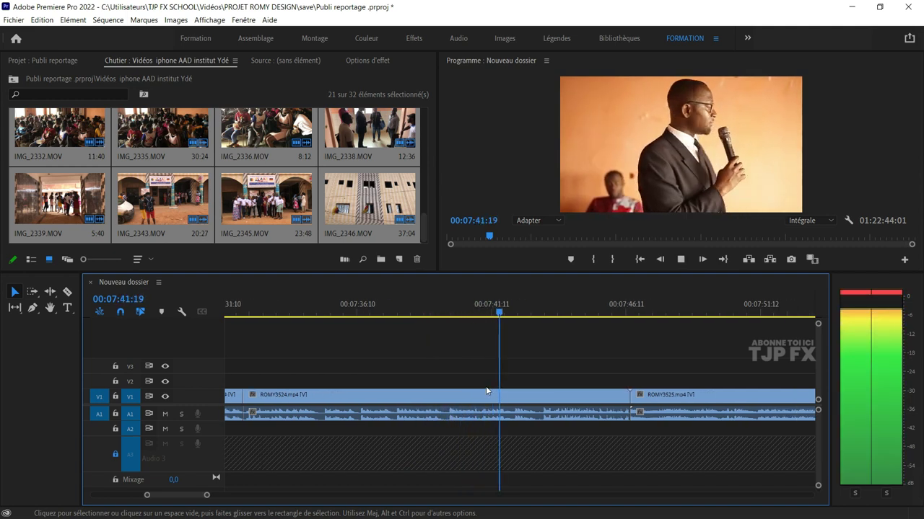
left_click(408, 314)
key("space")
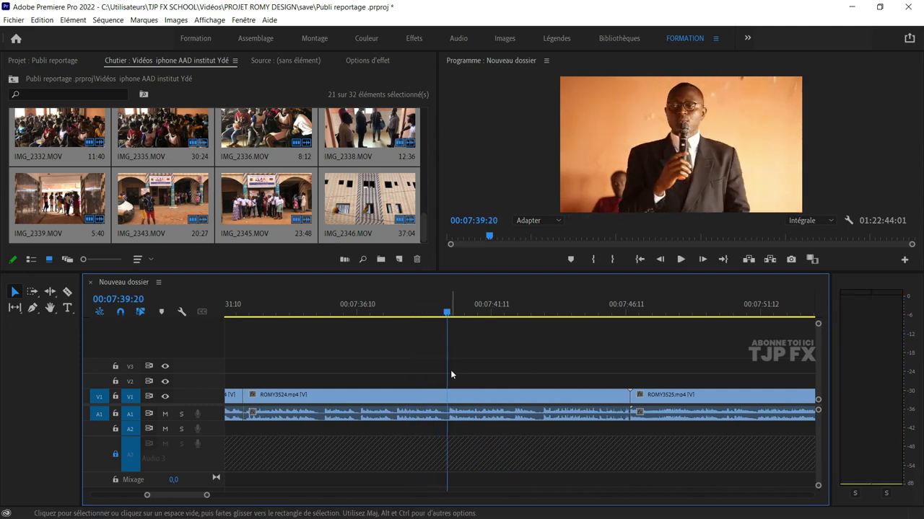
key("ctrl+k")
key("minus")
- Lift the short cut piece onto V2 and replay the sequence from 06:49 to 06:52:17
key("minus")
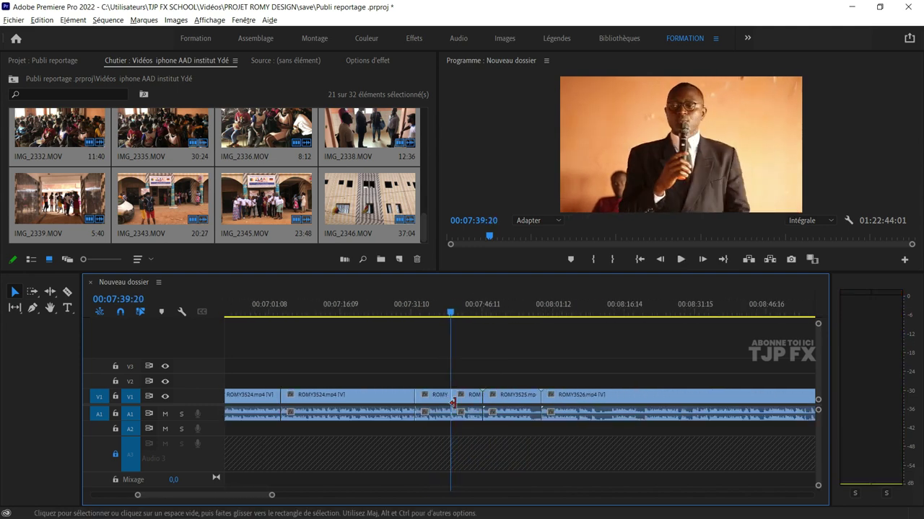
key("minus")
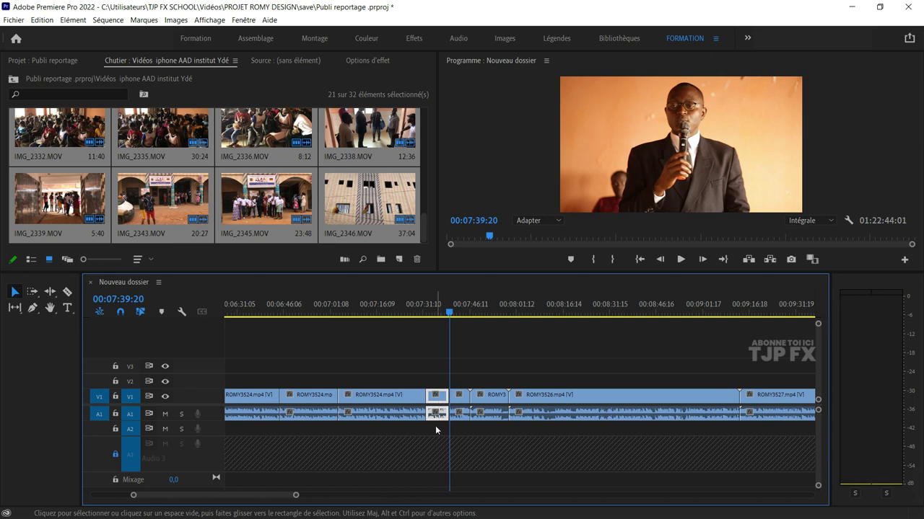
left_click_drag(436, 417, 436, 381)
left_click(295, 317)
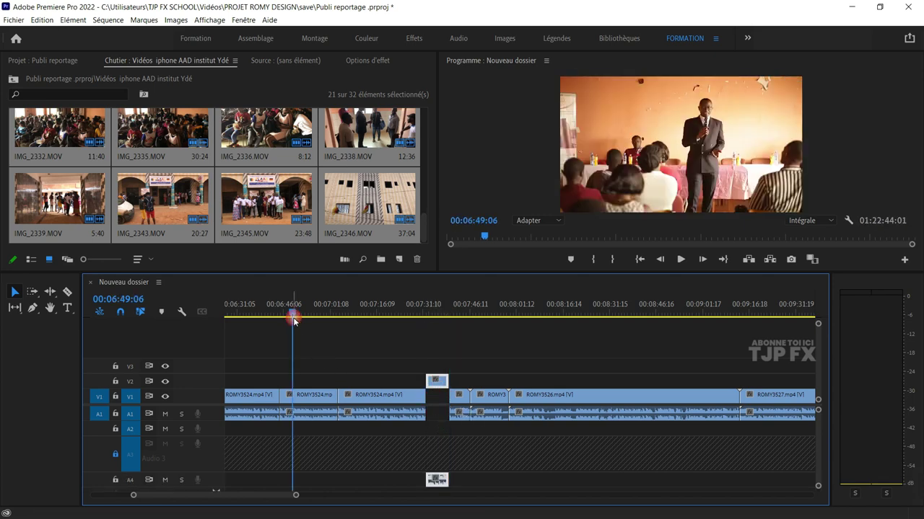
key("space")
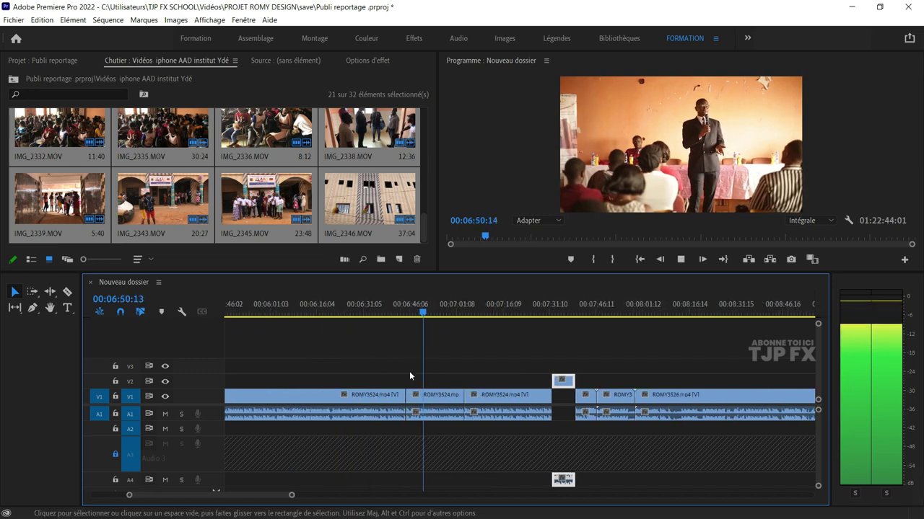
key("minus")
key("minus")
key("minus")
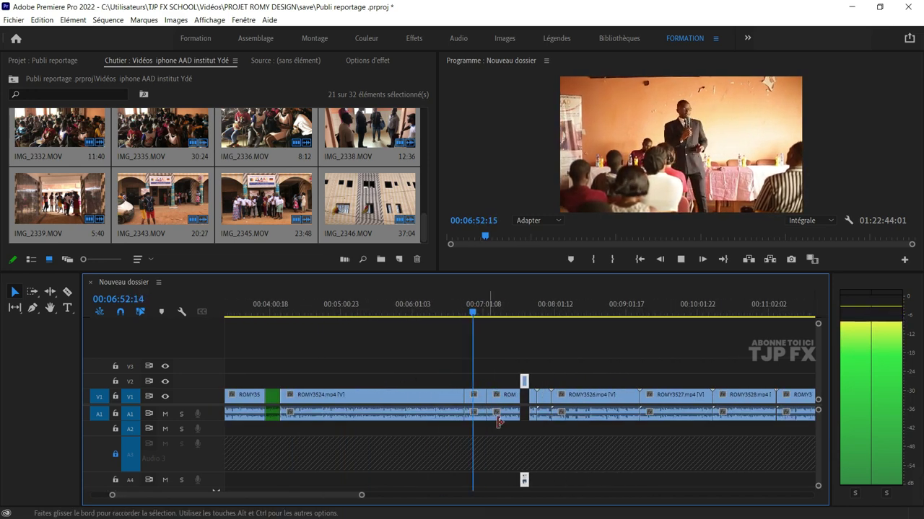
key("space")
- Delete the preceding ROMY3524 clips and drag the lifted V2 piece left
left_click_drag(404, 390, 487, 411)
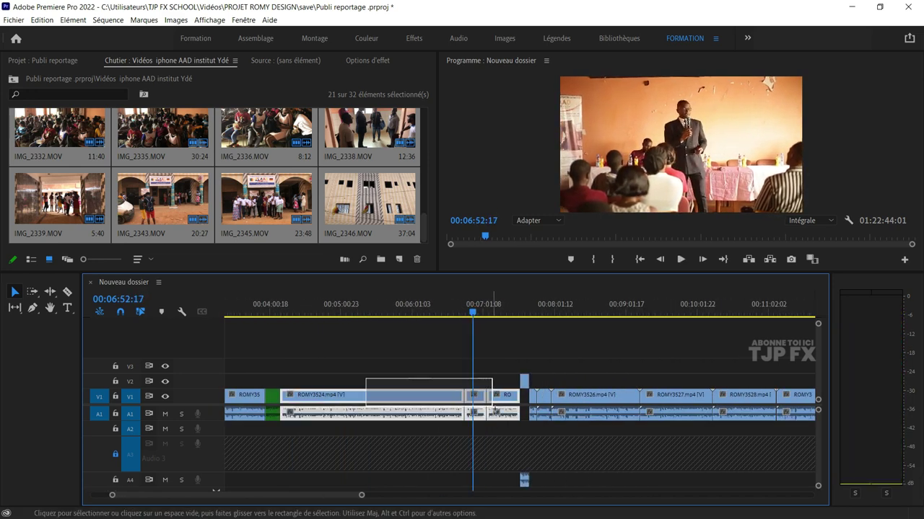
key("Delete")
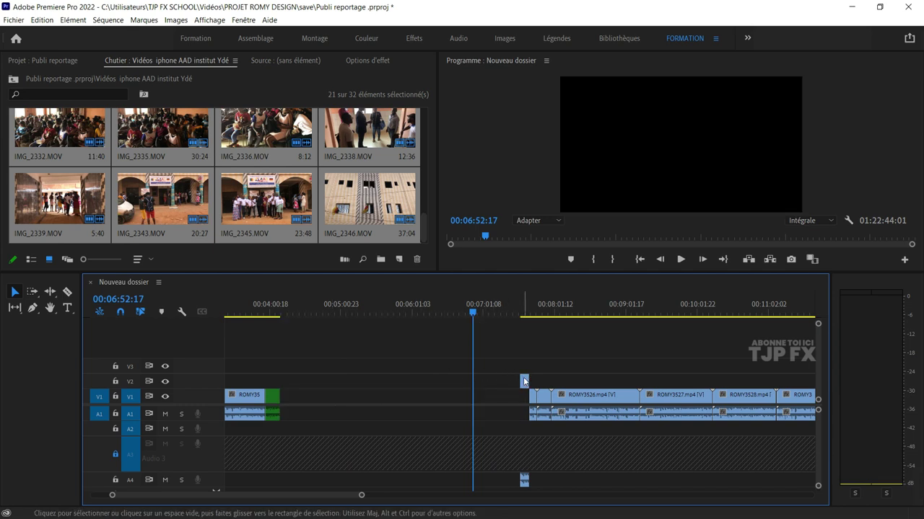
left_click_drag(524, 382, 282, 380)
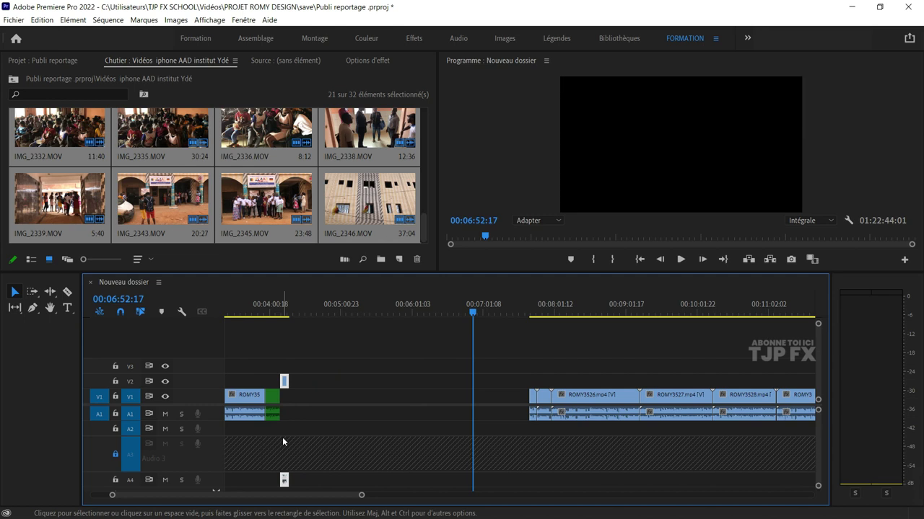
- Scrub and play the sequence from 08:06 through 08:59, zooming in on the timeline
scroll(282, 436, "up", 4)
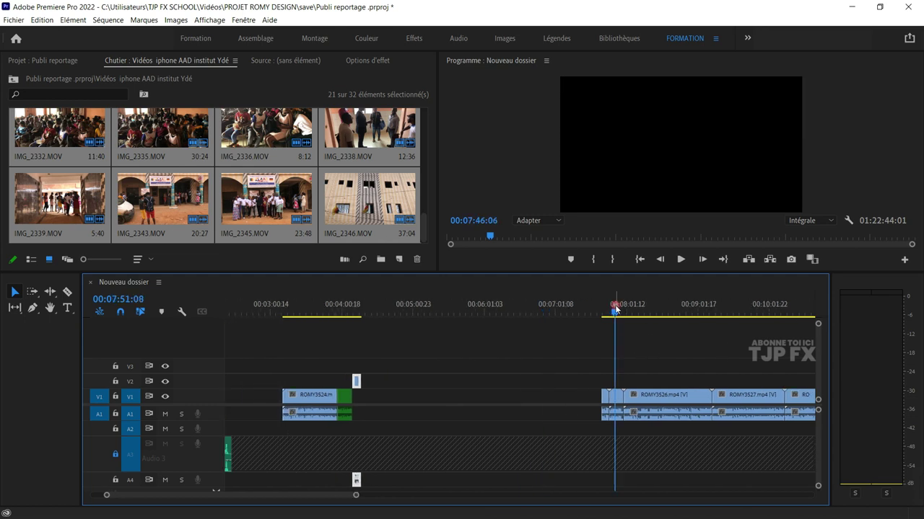
left_click_drag(615, 308, 550, 315)
key("=")
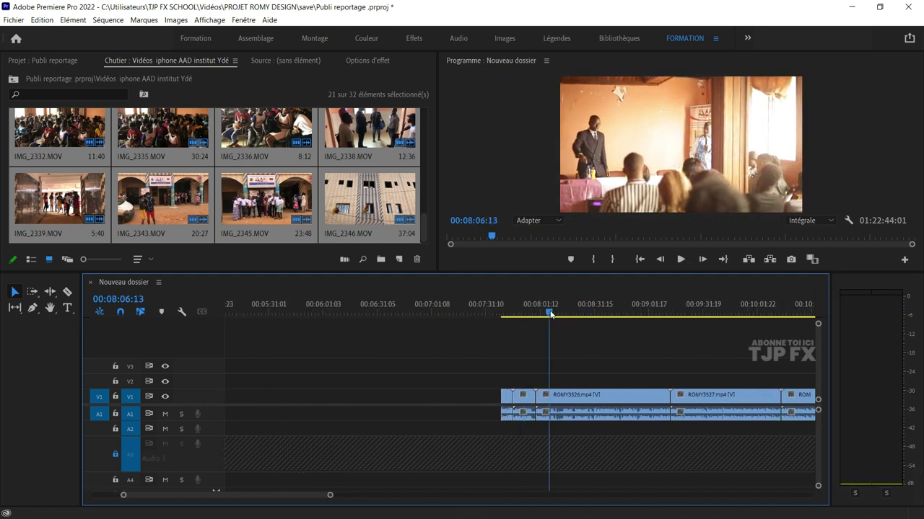
left_click_drag(551, 314, 603, 314)
key("space")
scroll(564, 420, "down", 3)
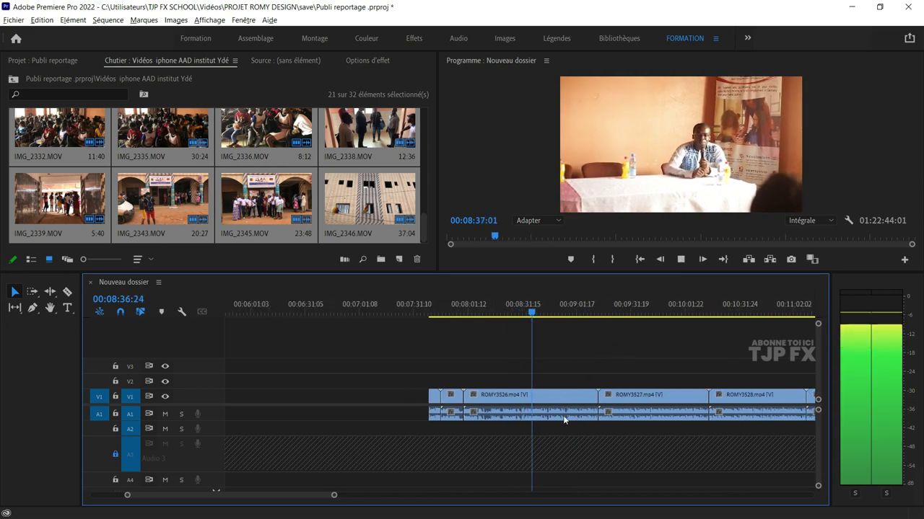
key("=")
key("=")
left_click(548, 304)
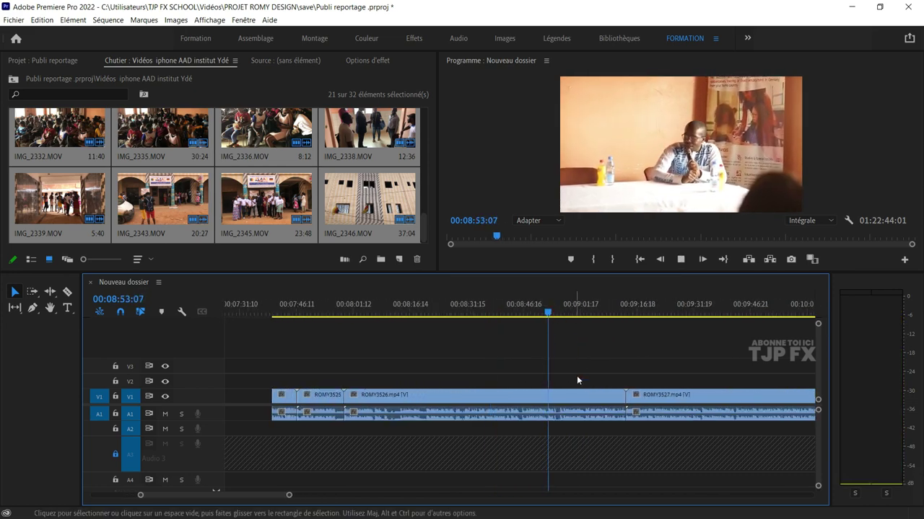
key("=")
left_click(570, 315)
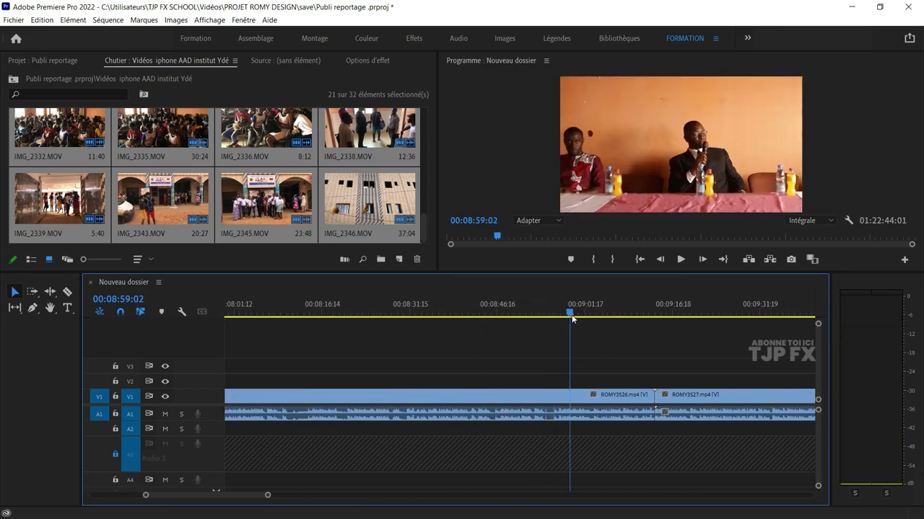
key("space")
- Continue reviewing from 09:08 to about 10:13, scrubbing back to 10:12:07
key("=")
left_click(560, 315)
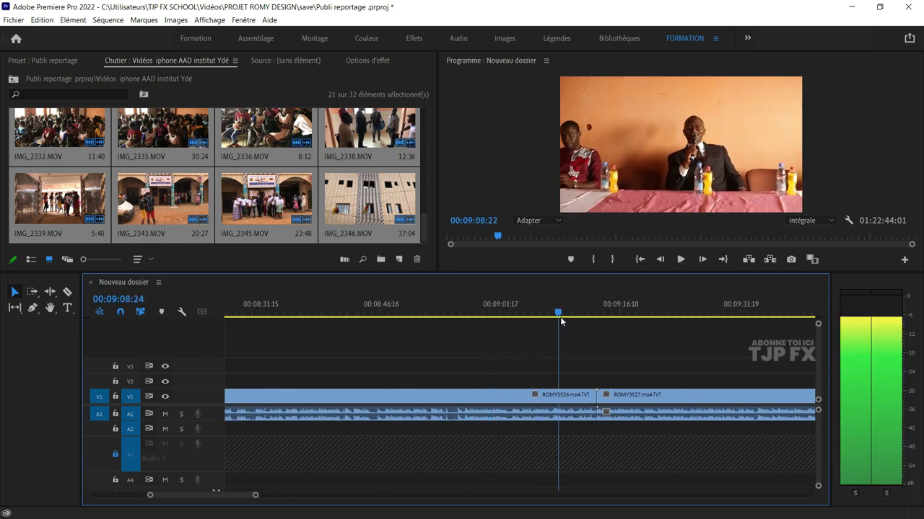
key("space")
key("=")
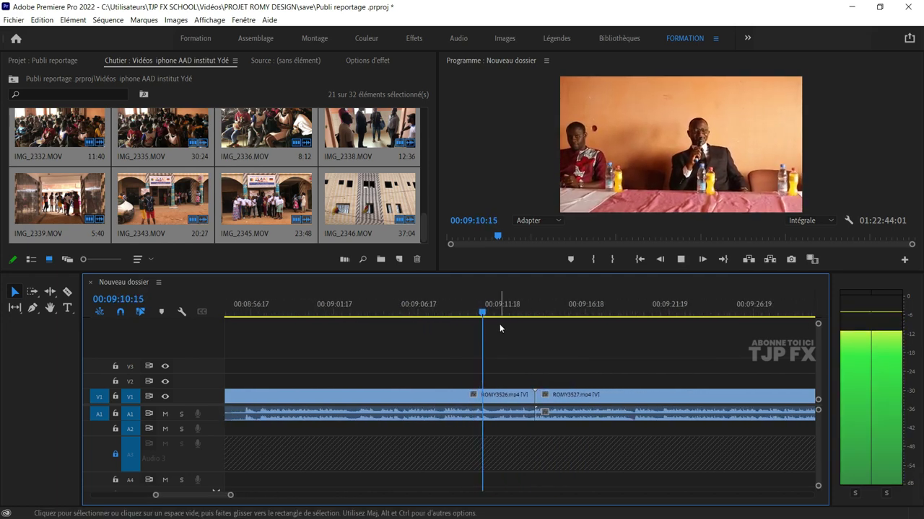
key("-")
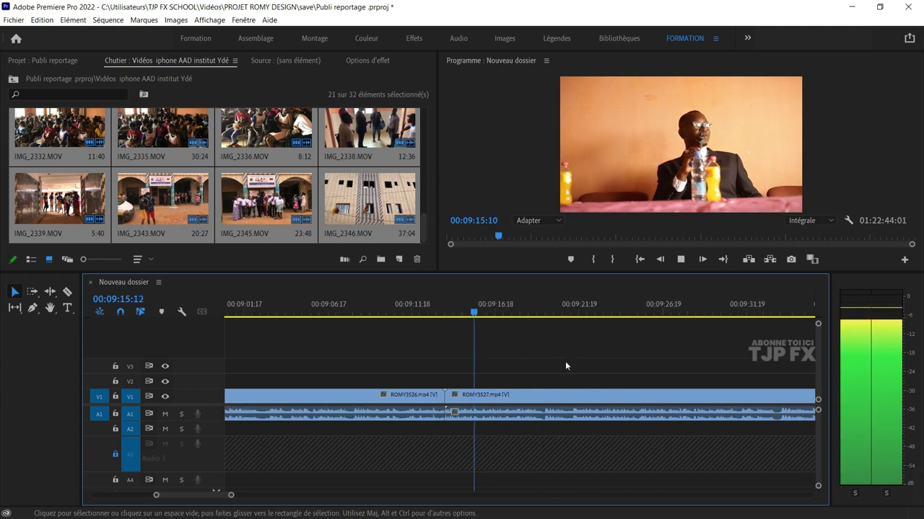
key("minus")
left_click(585, 315)
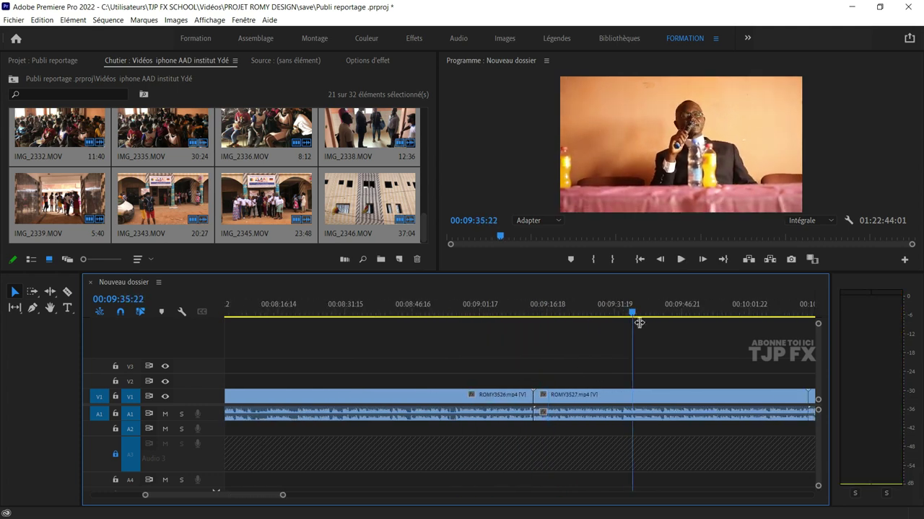
scroll(581, 355, "down", 3)
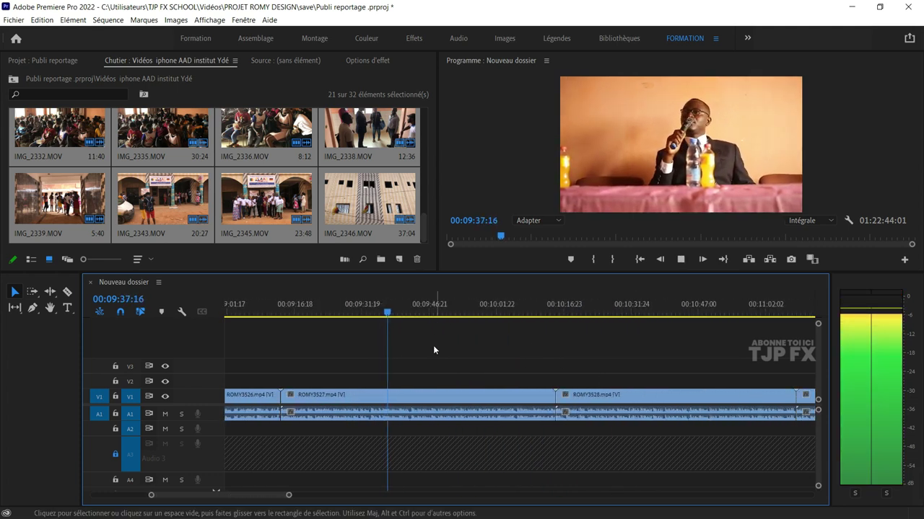
left_click(477, 311)
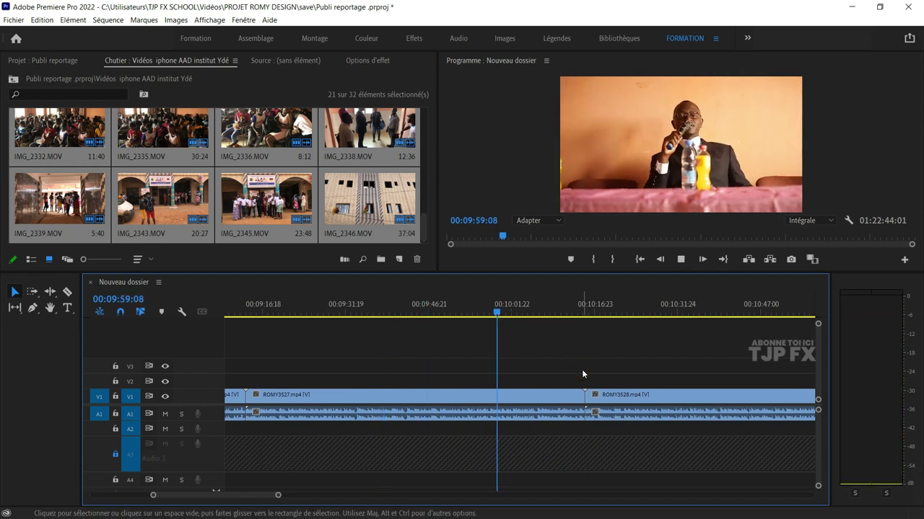
scroll(582, 369, "down", 3)
left_click(508, 315)
left_click_drag(501, 319, 497, 321)
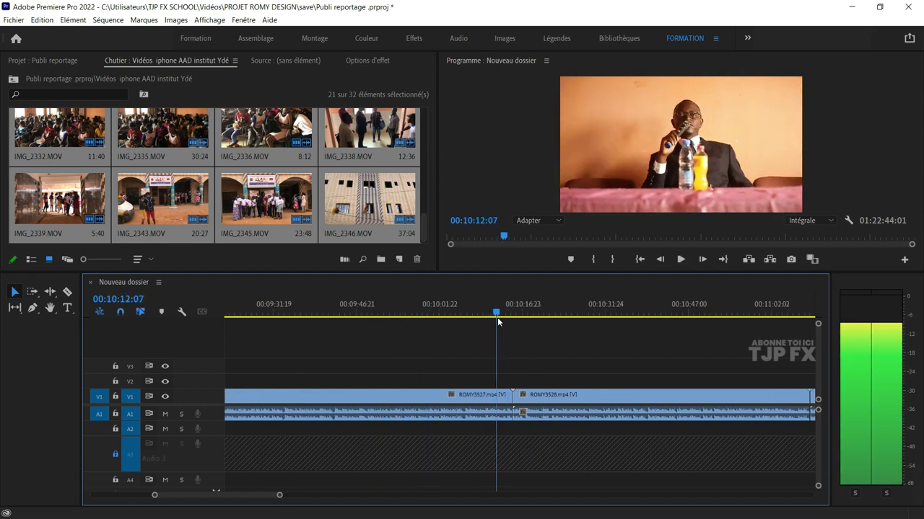
- Play the speaker clips from 00:10:21:21 and 00:10:52, then switch to full-screen playback
key("=")
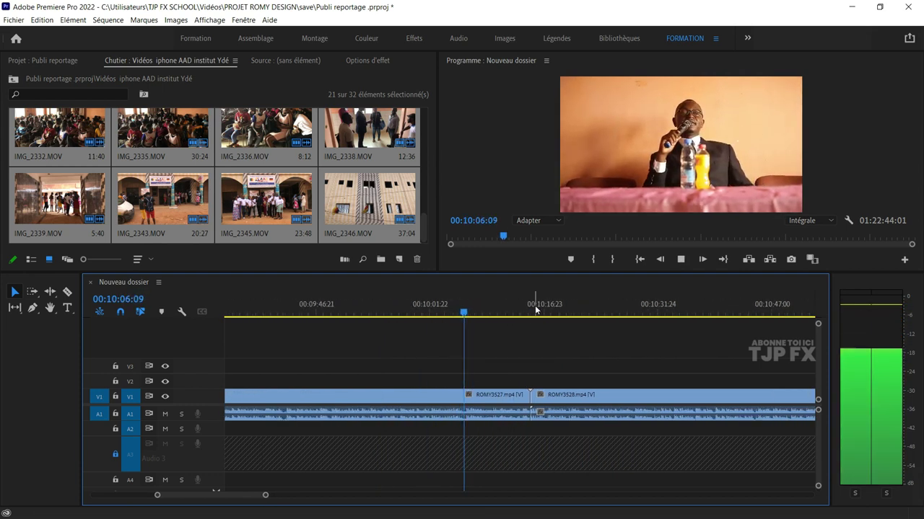
left_click(581, 316)
key("space")
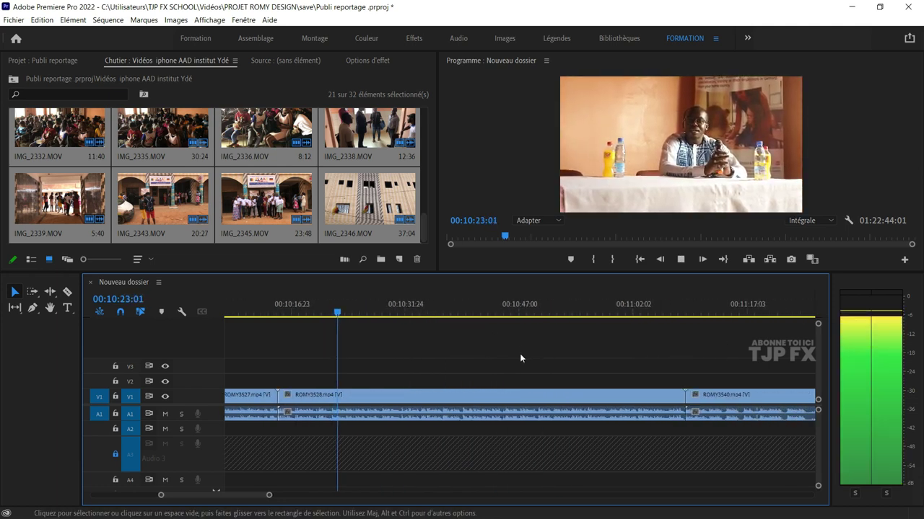
left_click_drag(514, 316, 544, 316)
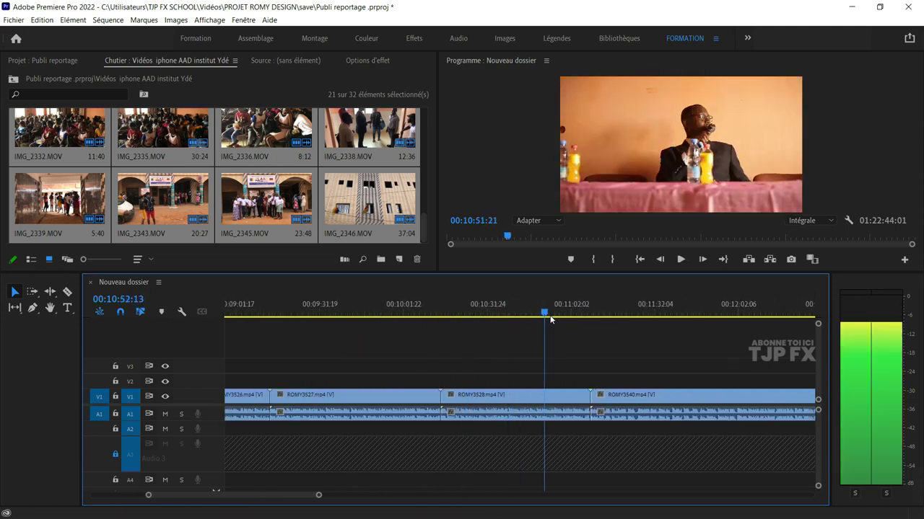
key("space")
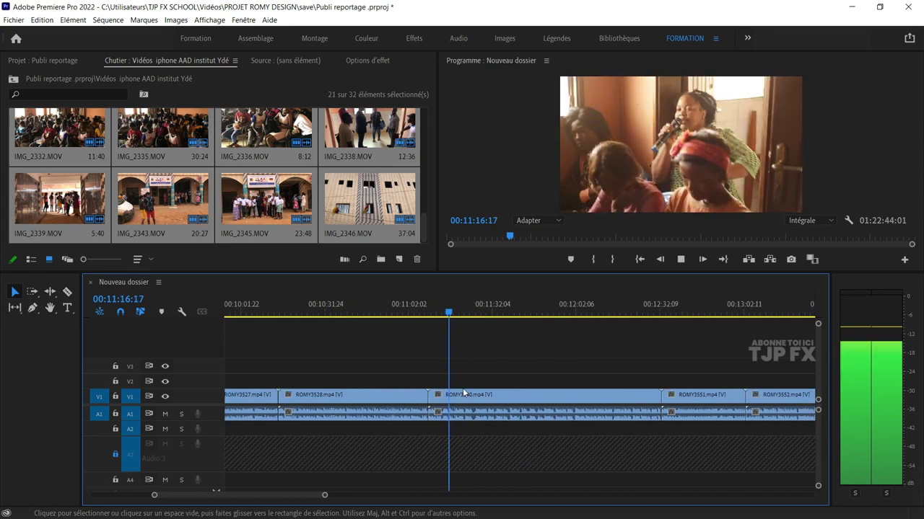
scroll(491, 393, "up", 2)
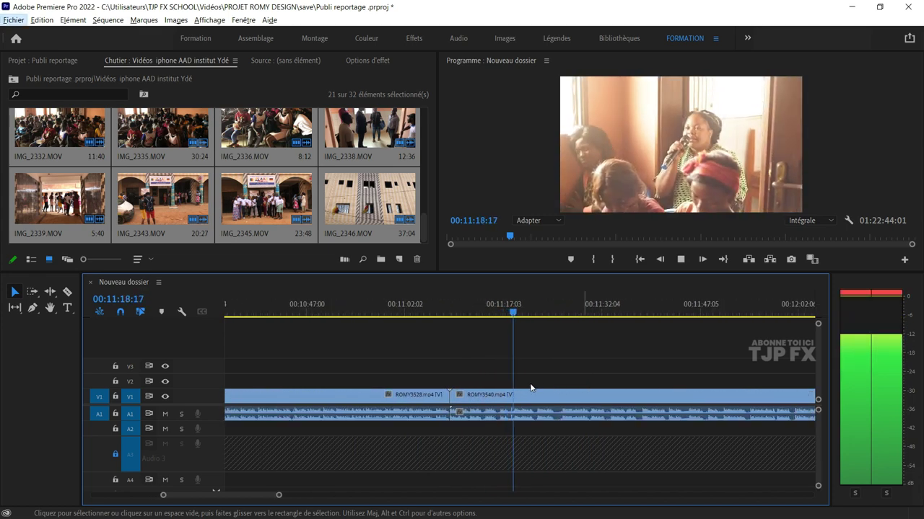
scroll(505, 391, "up", 1)
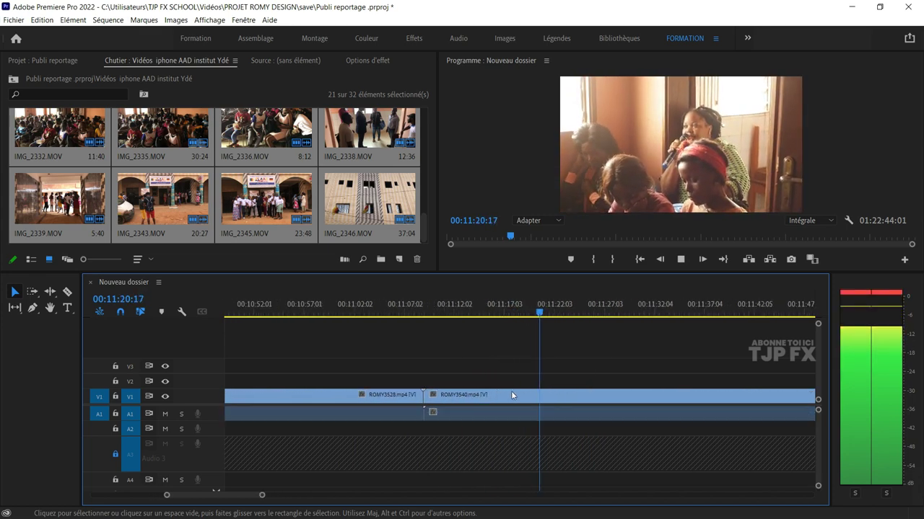
scroll(549, 390, "up", 2)
scroll(563, 390, "up", 1)
scroll(505, 390, "down", 2)
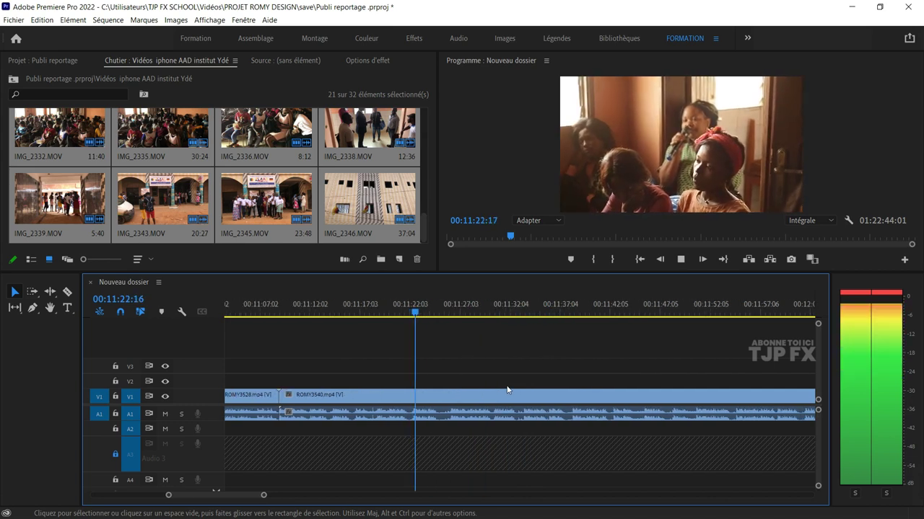
scroll(491, 392, "down", 1)
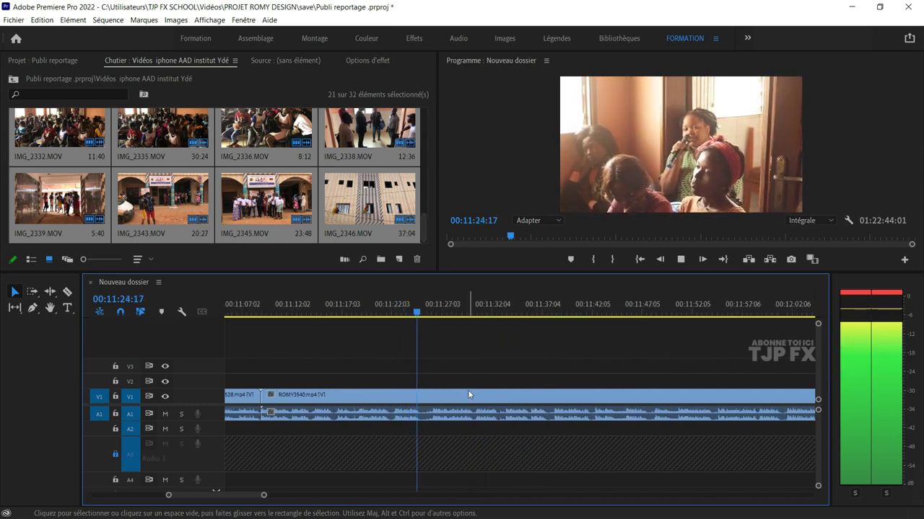
key("ctrl+grave")
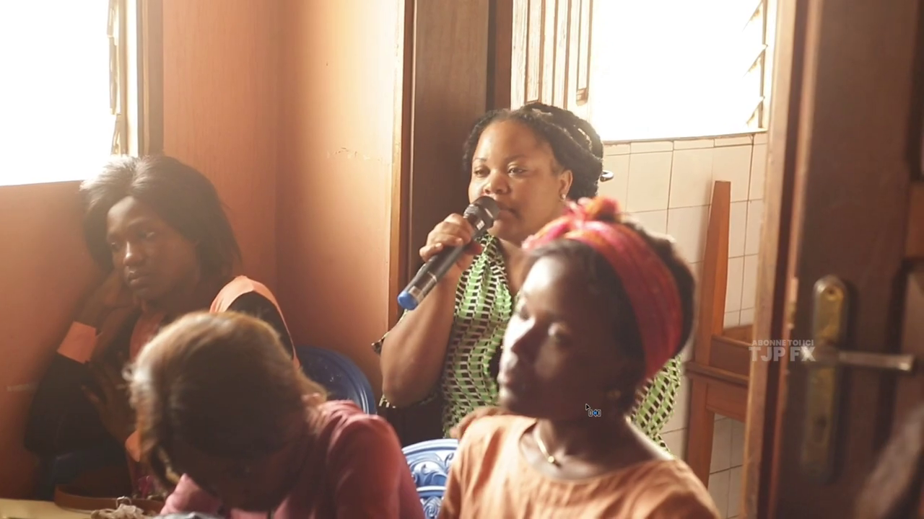
- Exit full screen, split the ROMY3540 clip at 00:11:38 and resume playback
key("Escape")
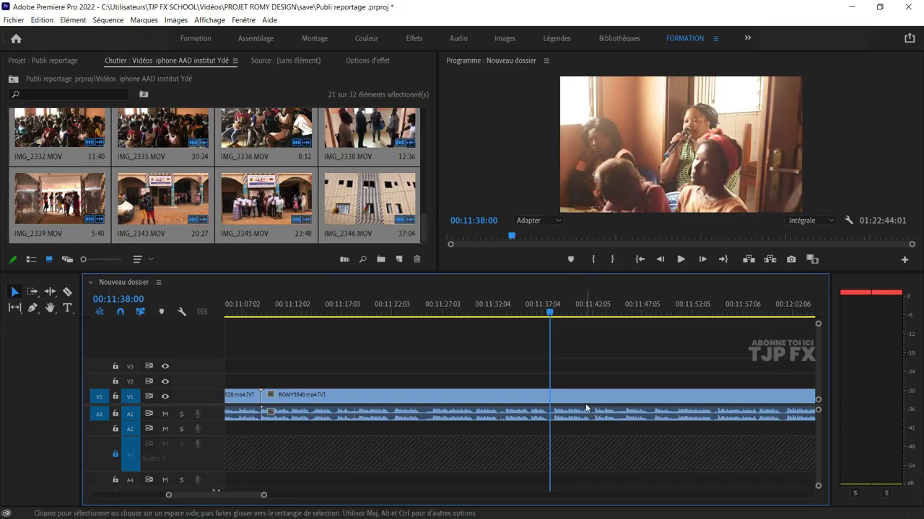
key("ctrl+k")
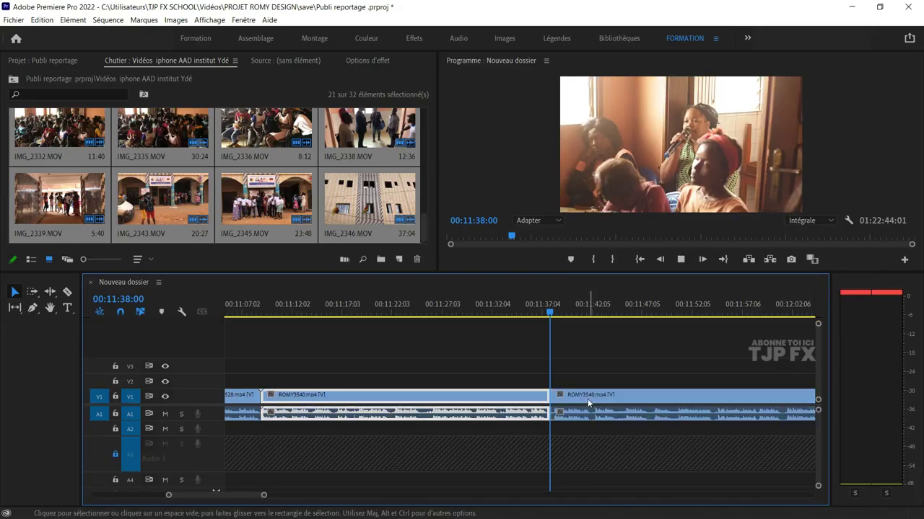
key("space")
scroll(579, 393, "up", 3)
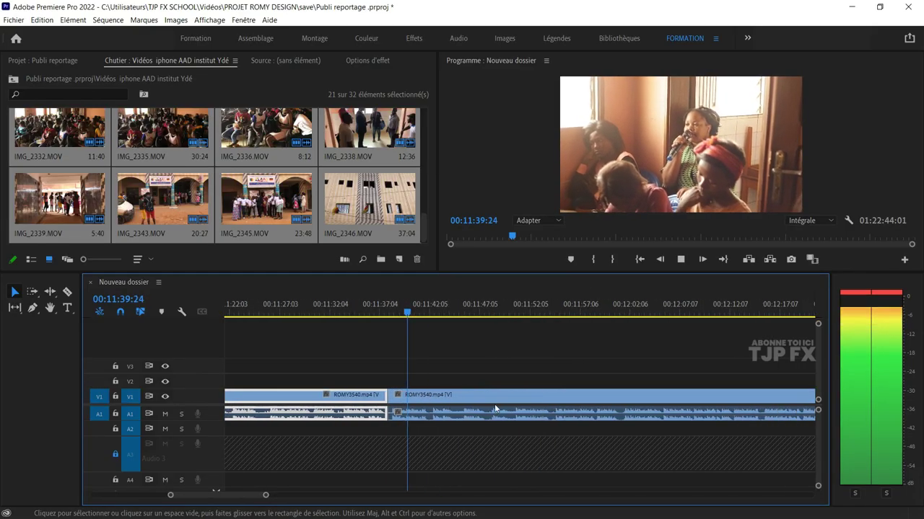
scroll(494, 404, "up", 2)
scroll(444, 399, "down", 2)
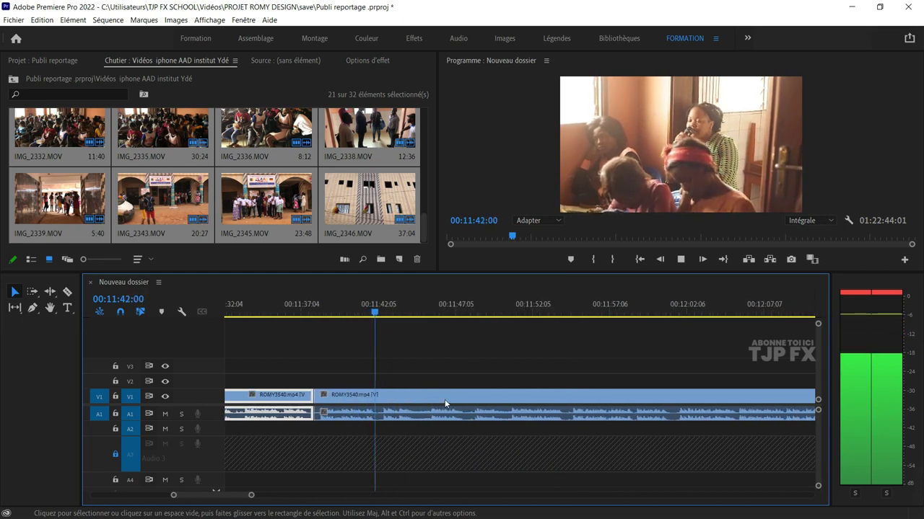
scroll(444, 399, "down", 2)
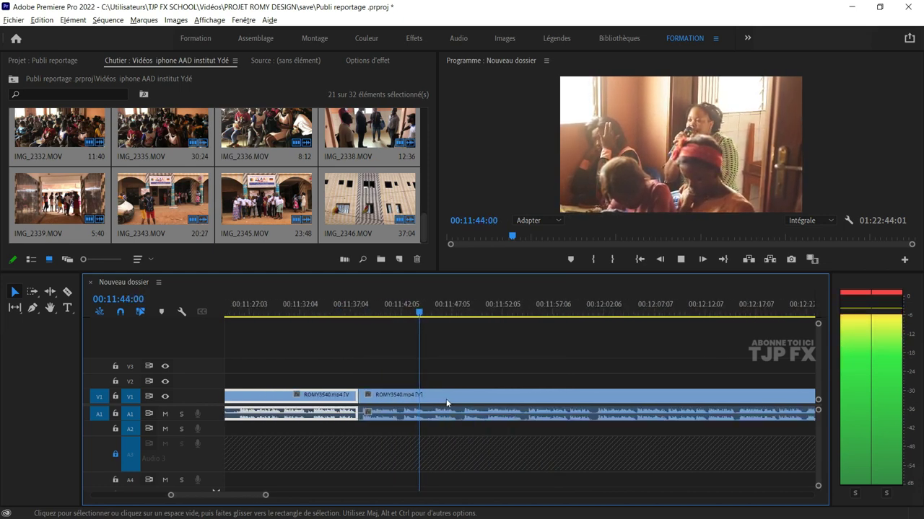
scroll(446, 399, "down", 1)
scroll(447, 398, "down", 1)
scroll(447, 398, "down", 1)
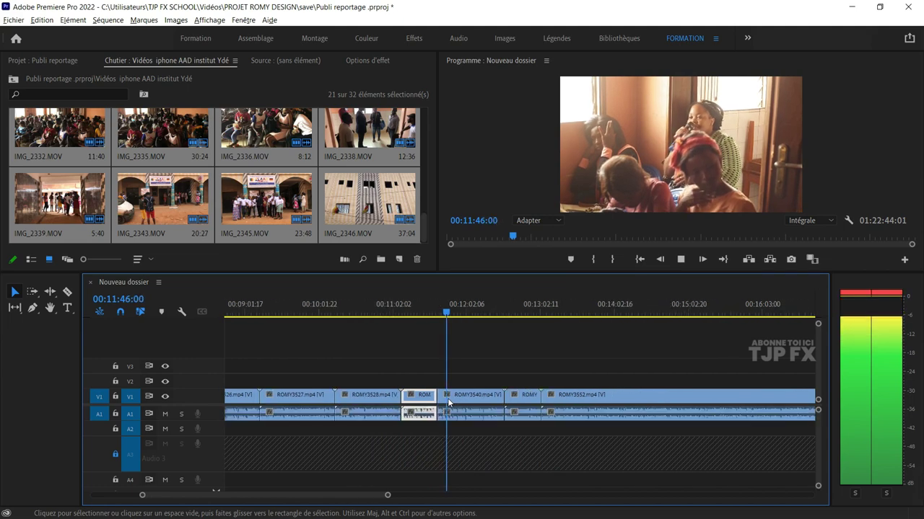
scroll(448, 399, "down", 1)
scroll(459, 397, "up", 1)
scroll(460, 397, "up", 1)
scroll(460, 398, "up", 1)
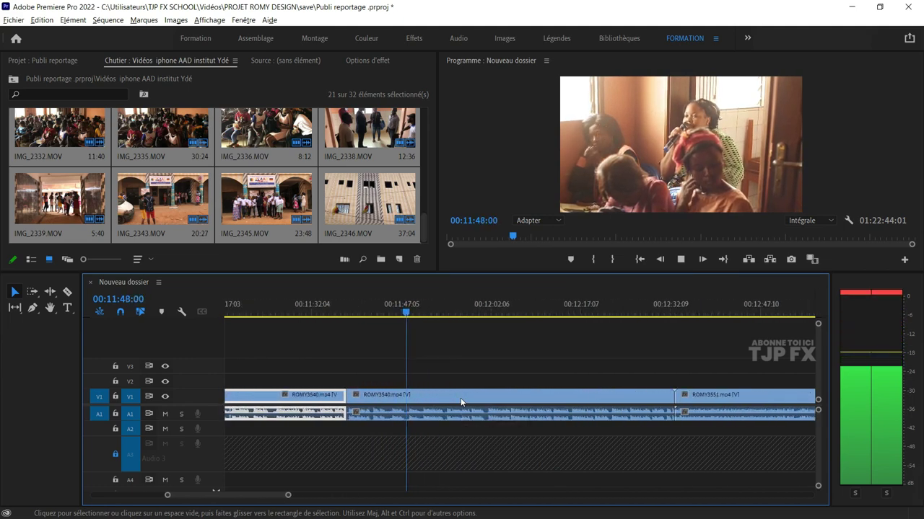
scroll(455, 398, "up", 1)
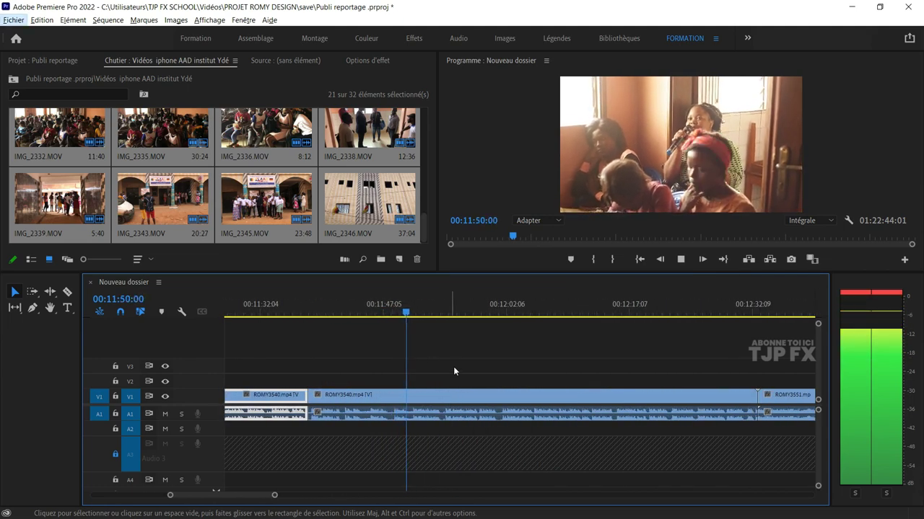
- Jump ahead to about 00:11:59 and stop playback at 00:12:15:08
left_click(480, 309)
scroll(476, 391, "up", 1)
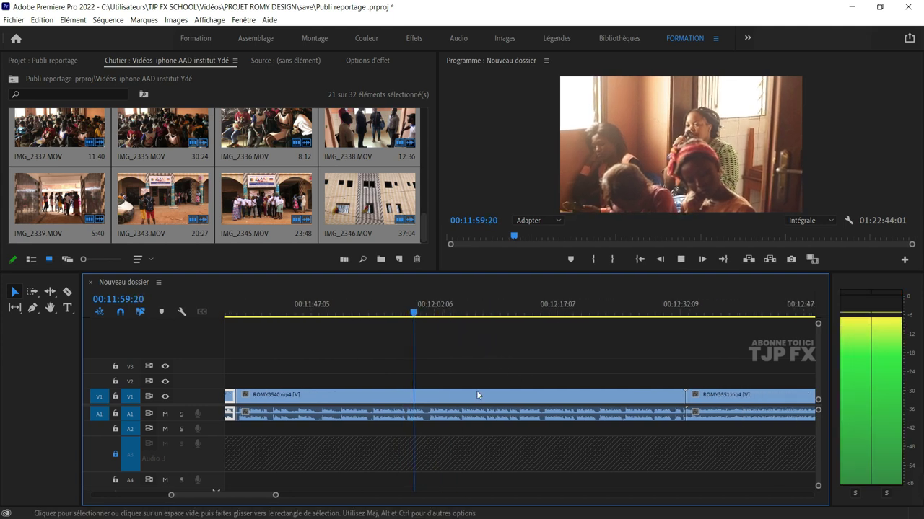
scroll(452, 399, "up", 1)
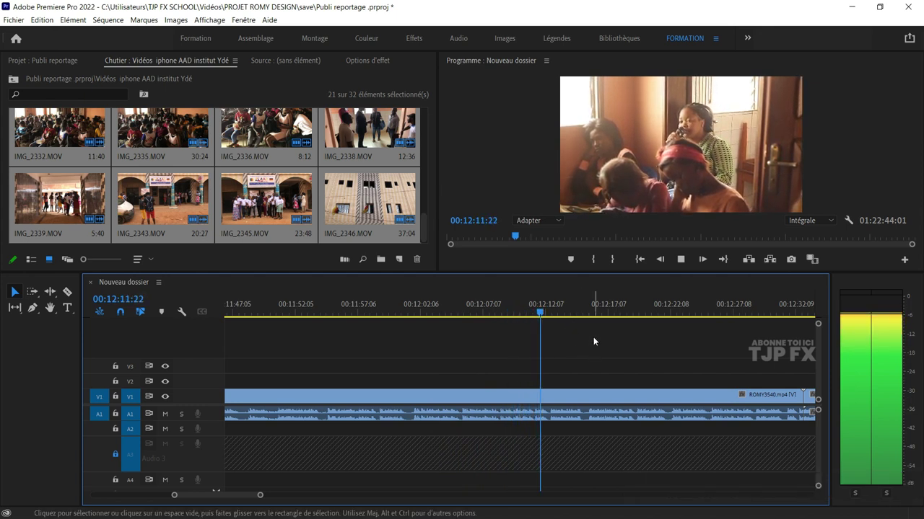
scroll(588, 346, "down", 1)
scroll(516, 375, "up", 2)
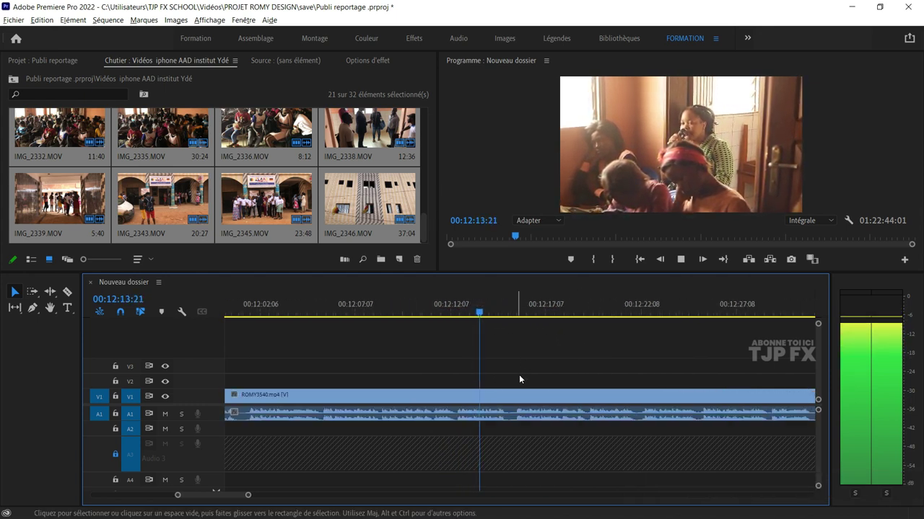
key("space")
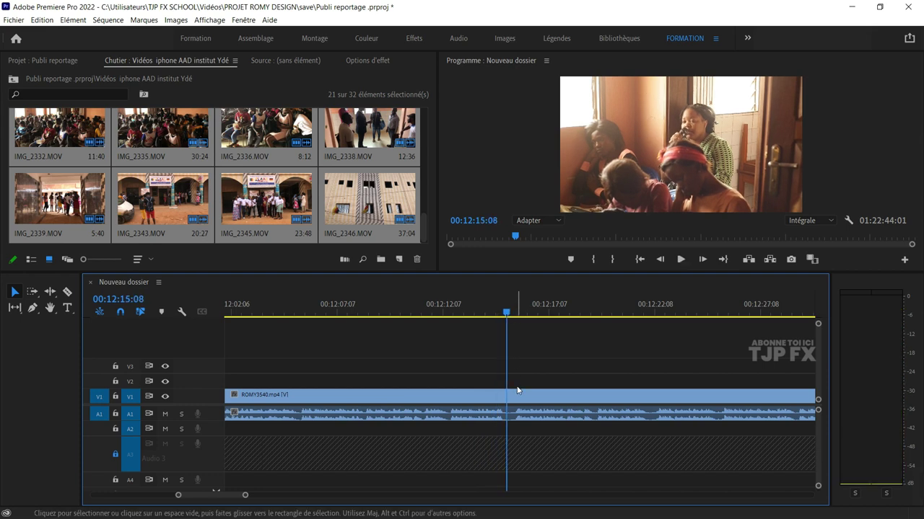
left_click(482, 408)
key("Delete")
key("space")
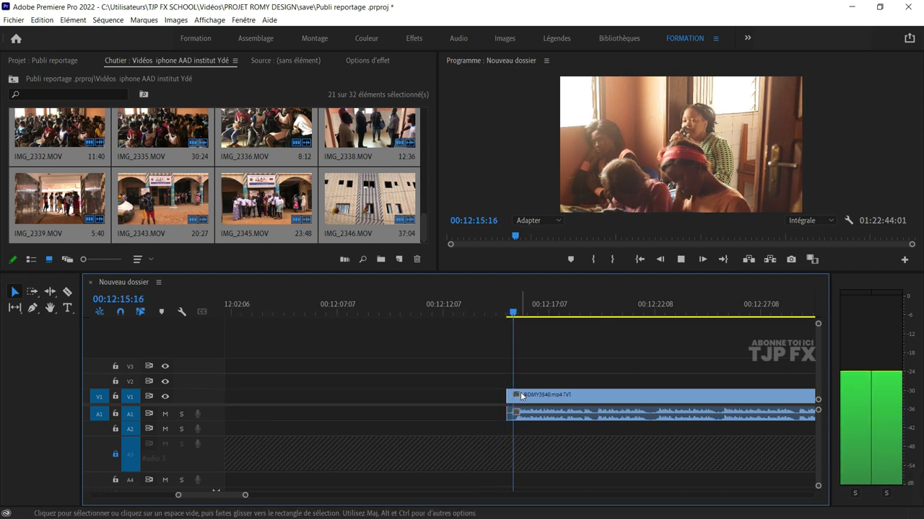
scroll(517, 395, "down", 1)
left_click_drag(461, 317, 651, 330)
left_click(519, 342)
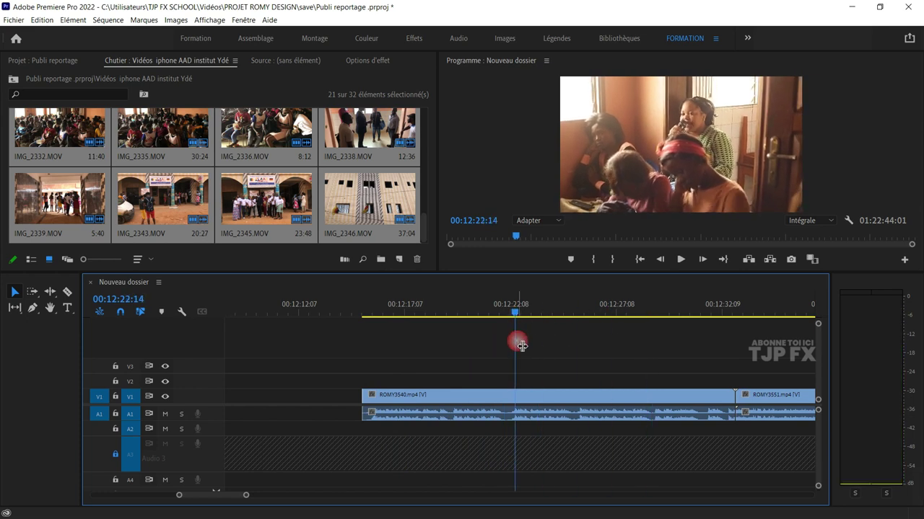
key("space")
key("equal")
left_click(446, 314)
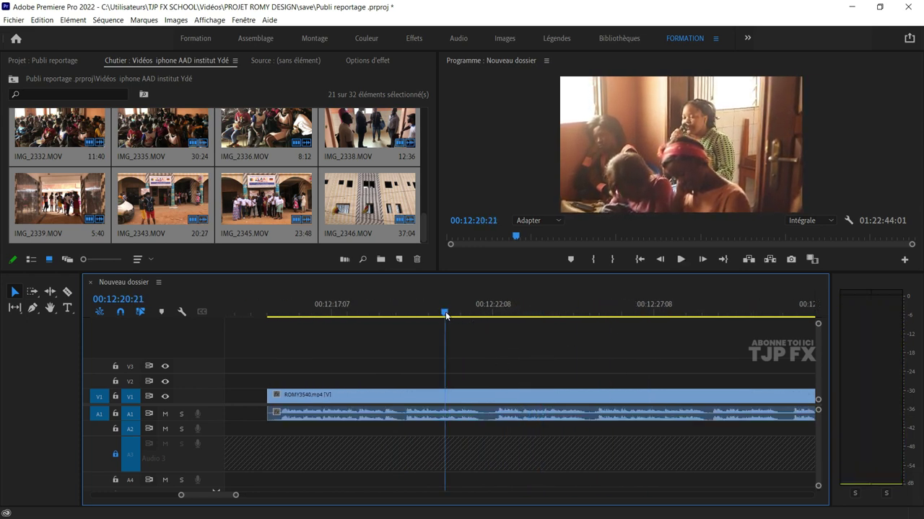
key("space")
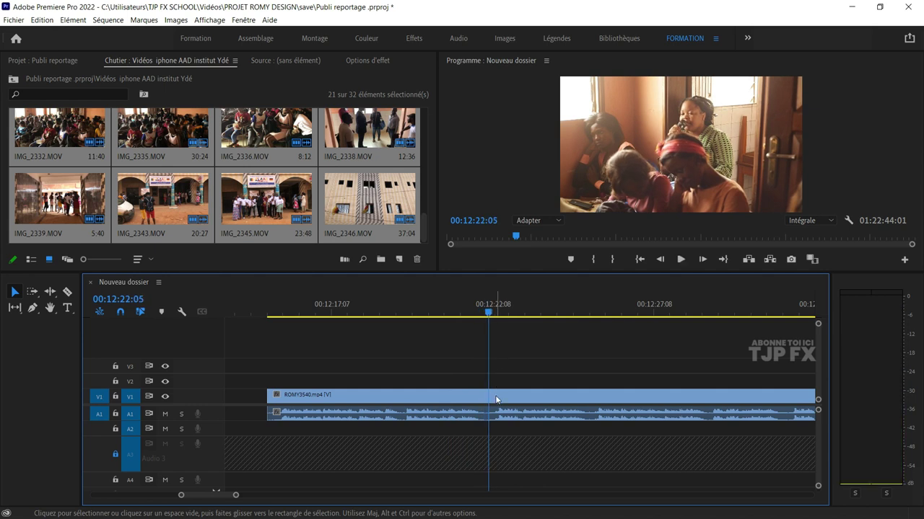
left_click(497, 399)
key("ctrl+k")
key("Delete")
key("space")
scroll(509, 398, "down", 1)
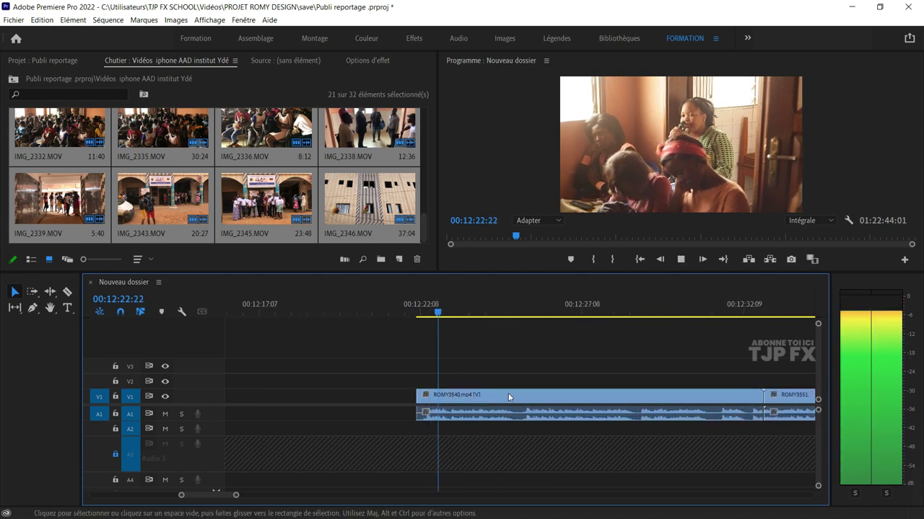
scroll(508, 398, "down", 1)
scroll(510, 397, "down", 1)
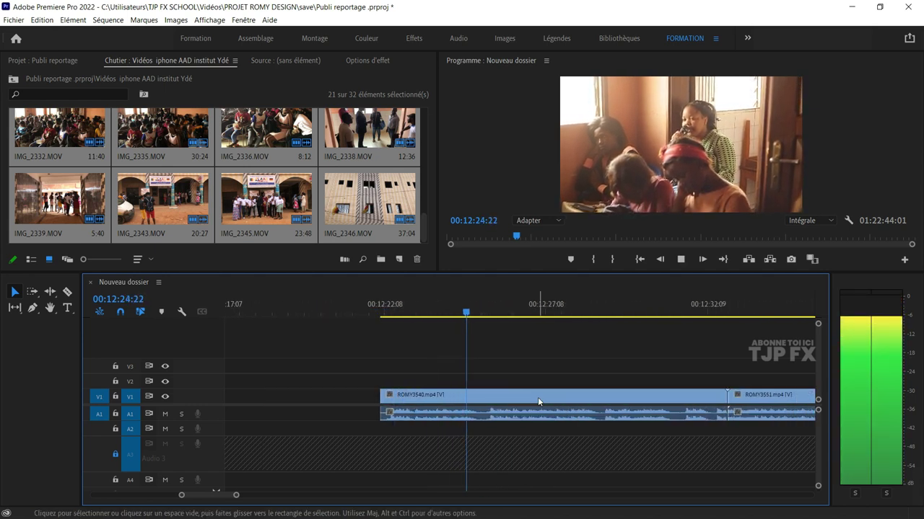
scroll(537, 396, "down", 1)
scroll(538, 398, "down", 3)
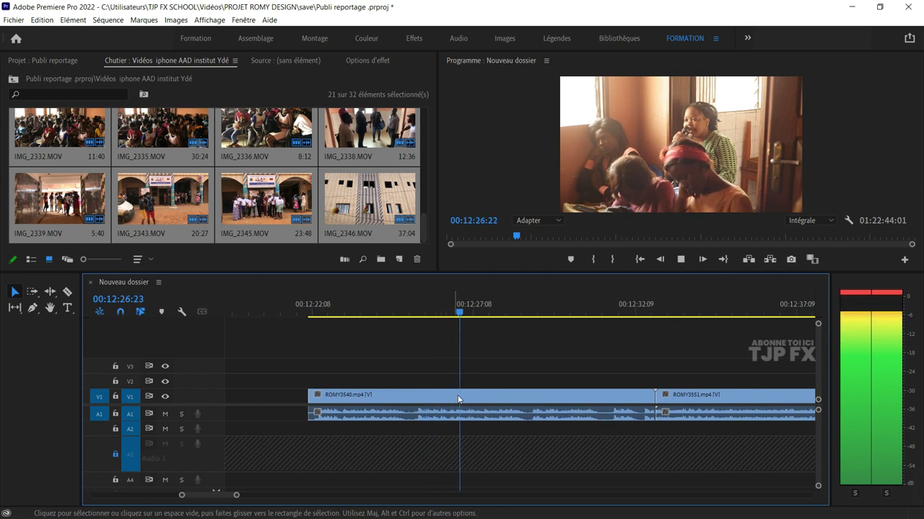
scroll(431, 401, "up", 1)
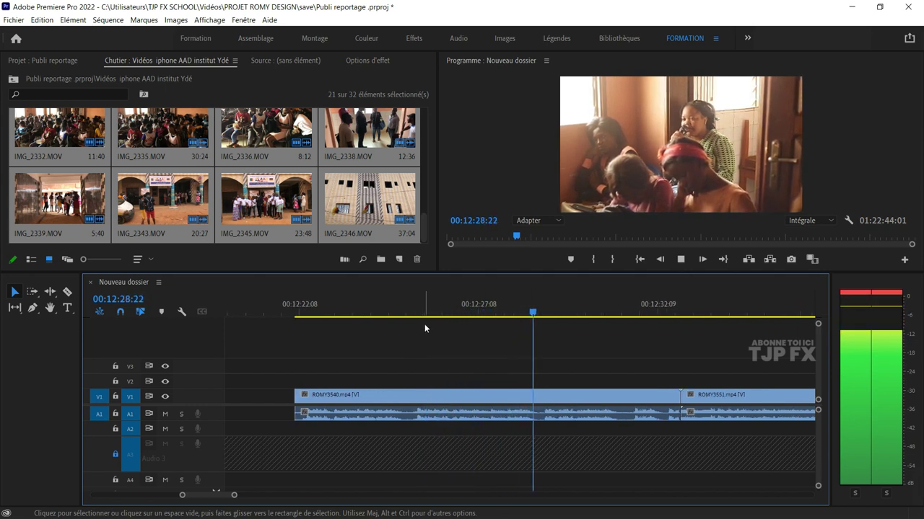
scroll(589, 375, "down", 5)
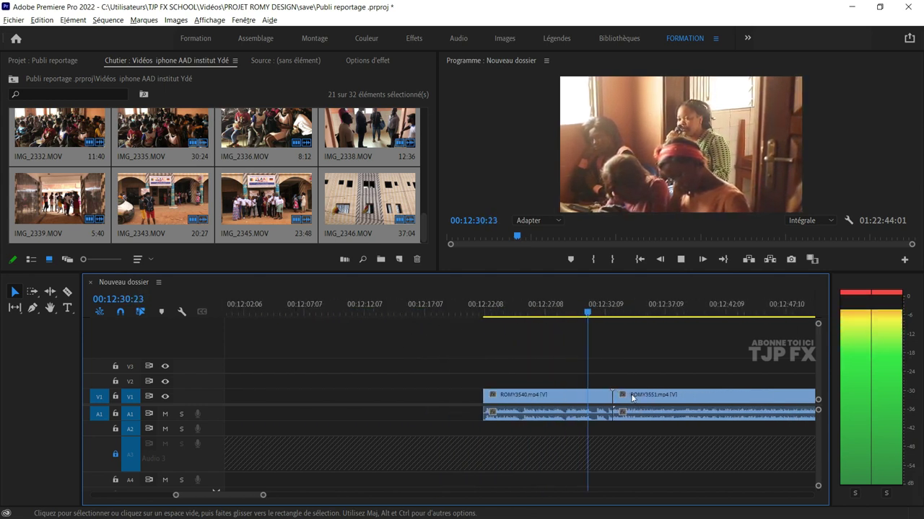
key("space")
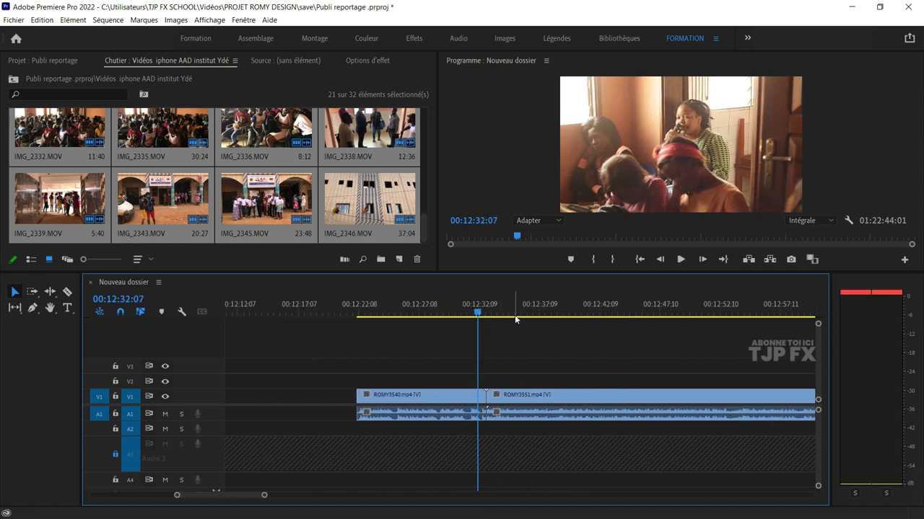
left_click(514, 315)
key("space")
scroll(492, 358, "up", 2)
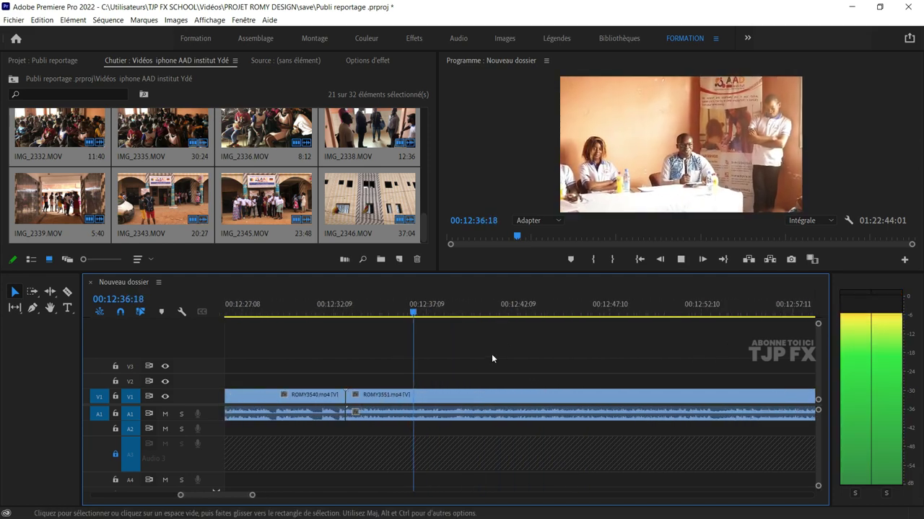
scroll(670, 427, "down", 2)
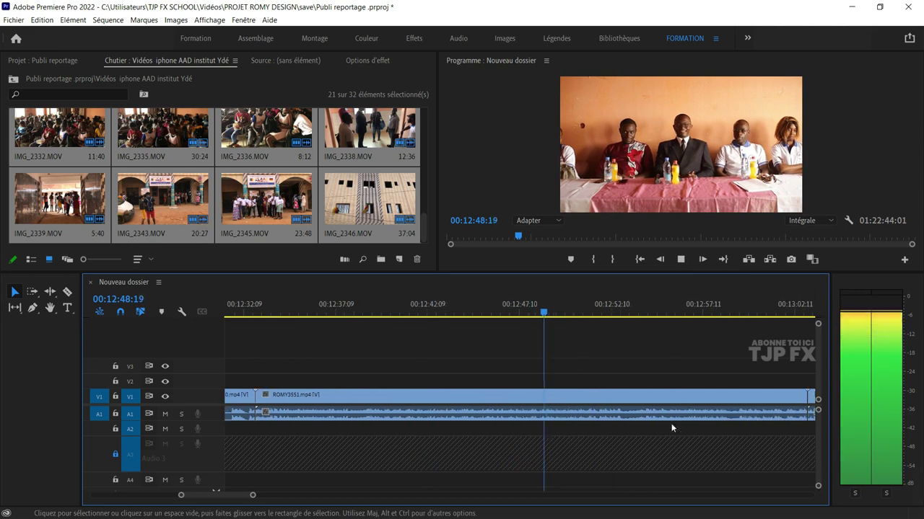
scroll(684, 433, "down", 2)
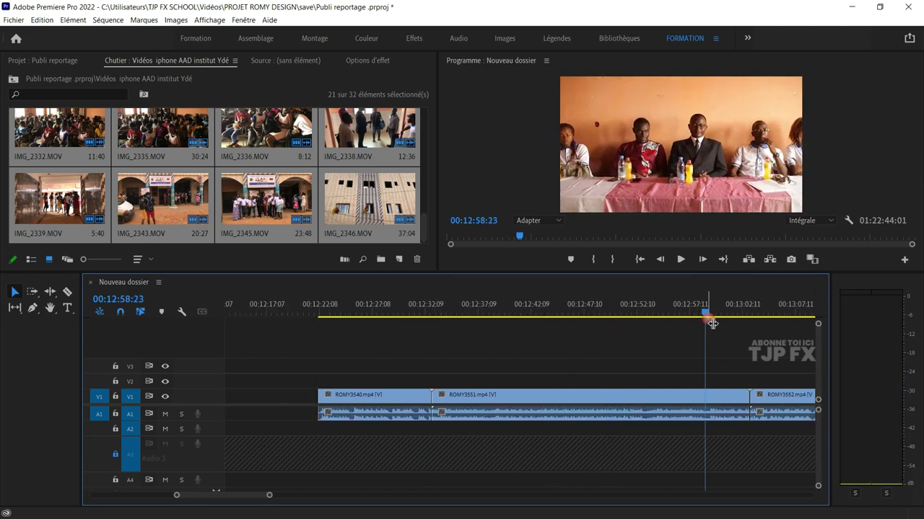
scroll(622, 417, "up", 1)
scroll(622, 416, "up", 1)
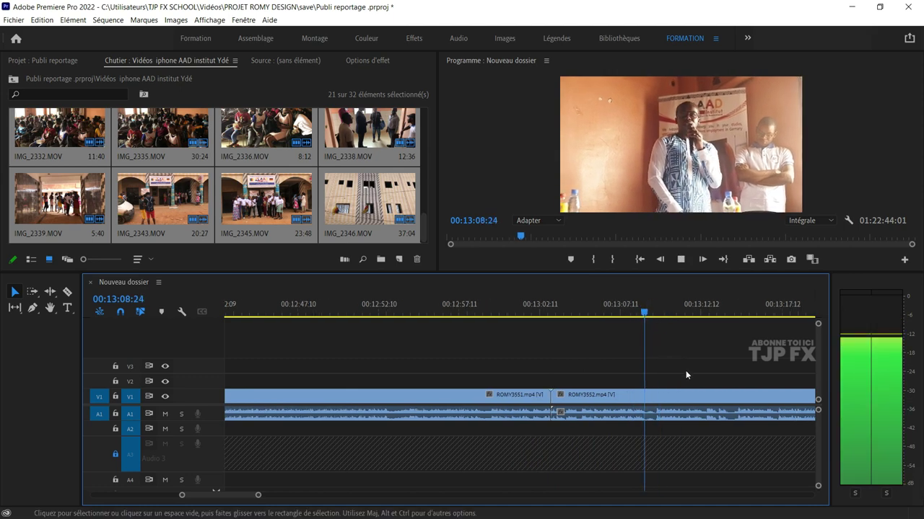
- Play through ROMY3540 to find where speech starts, parking the playhead at 00:12:25:07
scroll(582, 406, "down", 2)
scroll(577, 407, "down", 1)
scroll(561, 413, "down", 2)
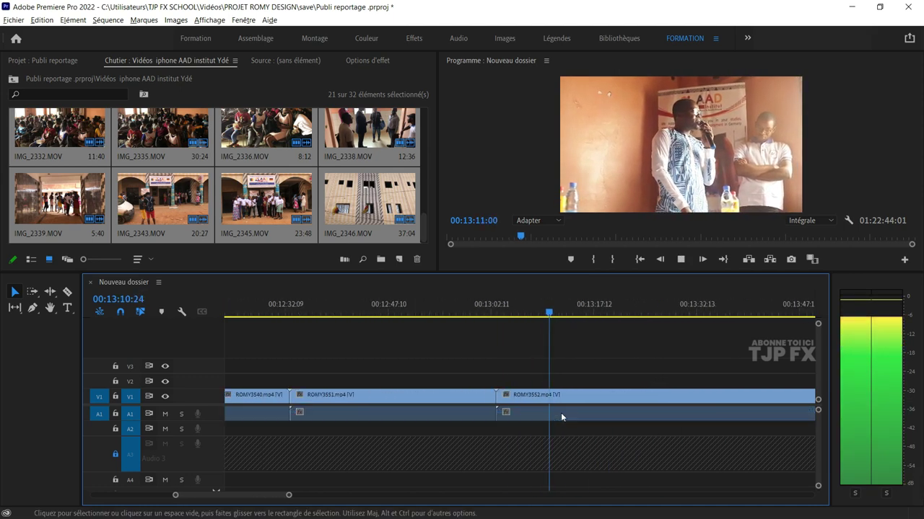
scroll(561, 412, "down", 1)
key("space")
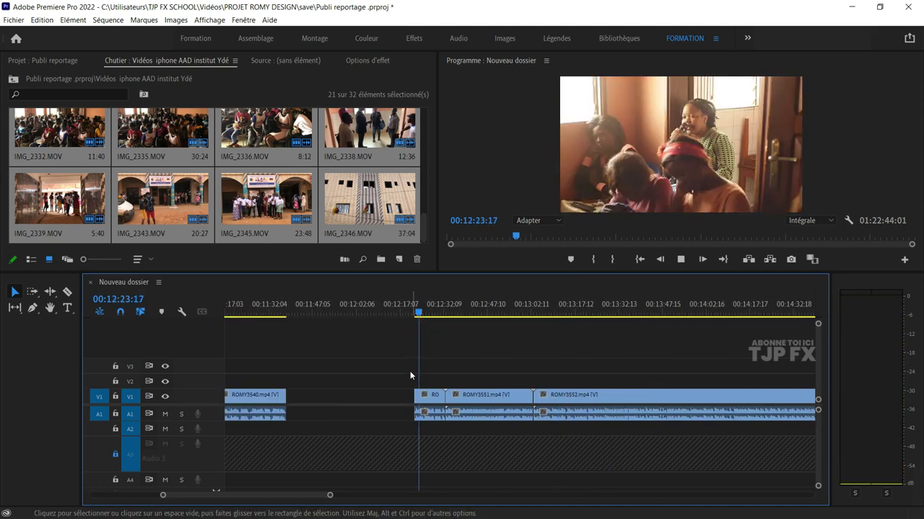
key("space")
scroll(411, 412, "up", 1)
scroll(479, 407, "up", 1)
scroll(534, 405, "up", 1)
scroll(575, 398, "up", 2)
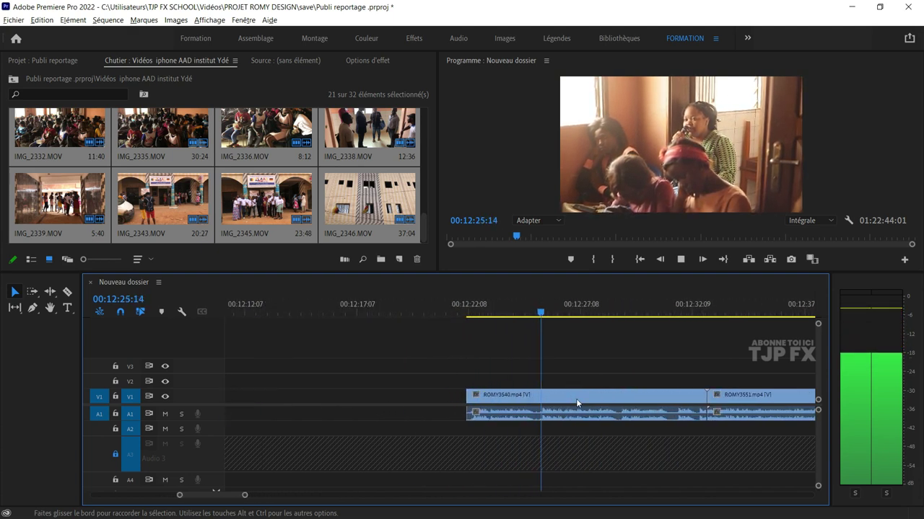
scroll(576, 398, "up", 1)
key("space")
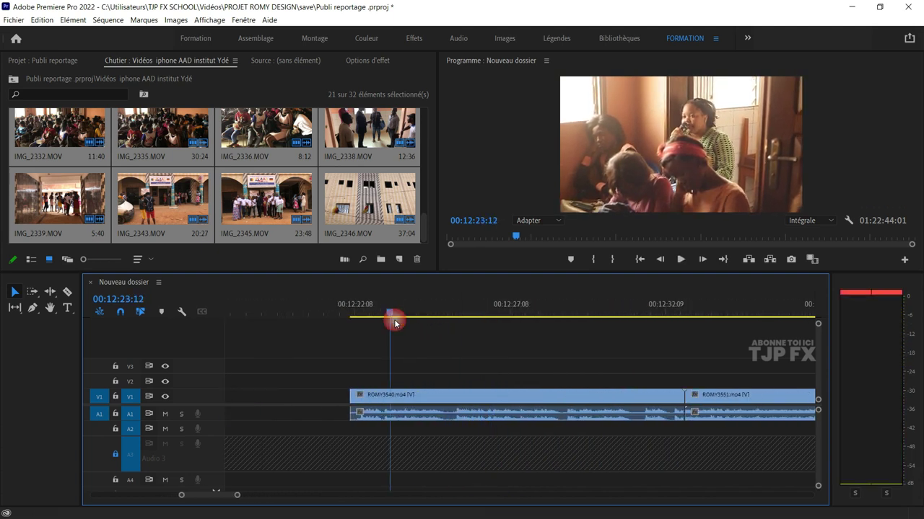
scroll(386, 348, "up", 1)
left_click(323, 312)
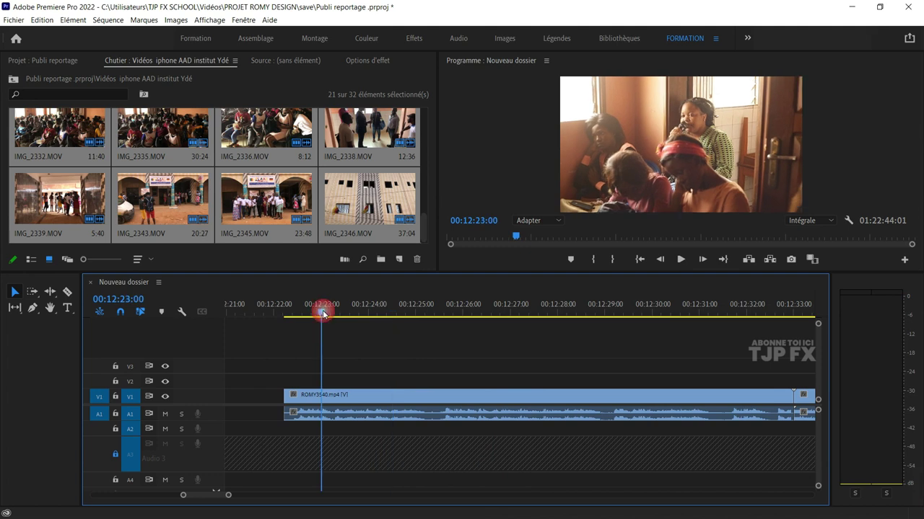
key("space")
scroll(389, 361, "up", 1)
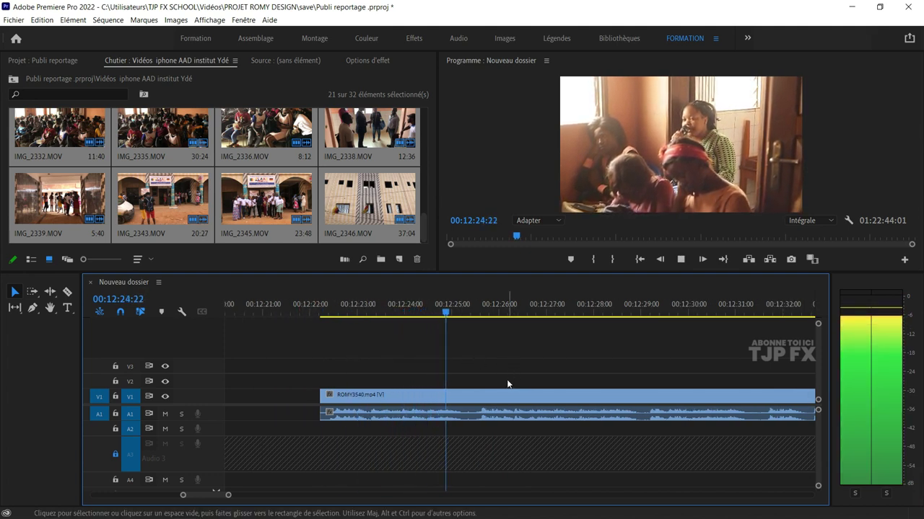
key("space")
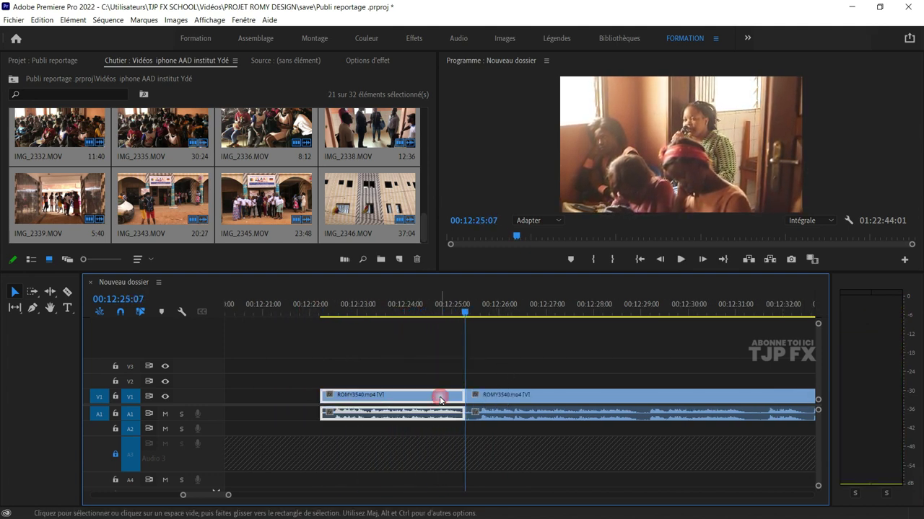
- Split ROMY3540 at 00:12:25:07, delete the opening piece, and zoom the timeline out
key("Delete")
key("space")
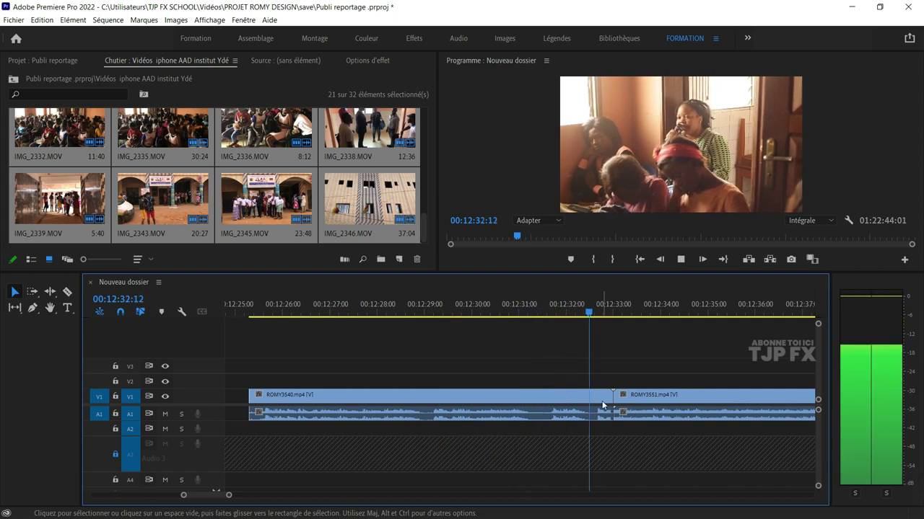
key("space")
key("minus")
key("minus")
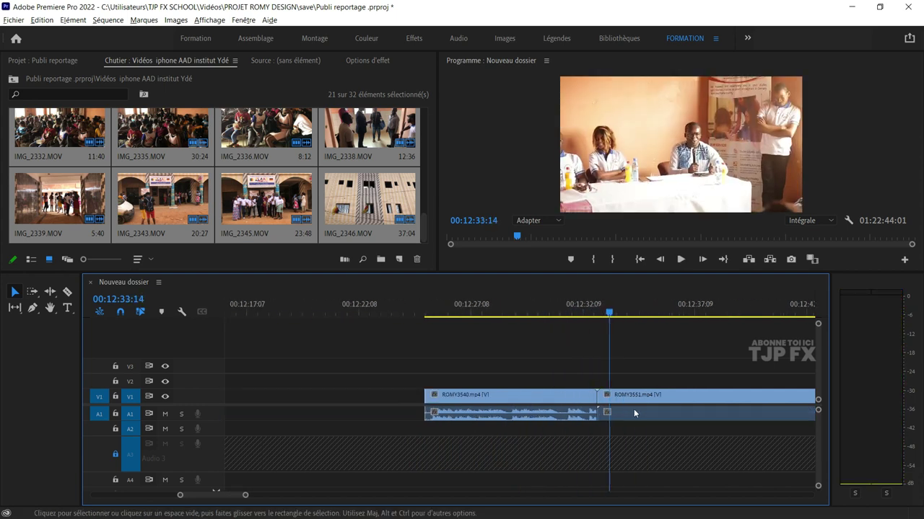
key("minus")
key("minus")
key("minus")
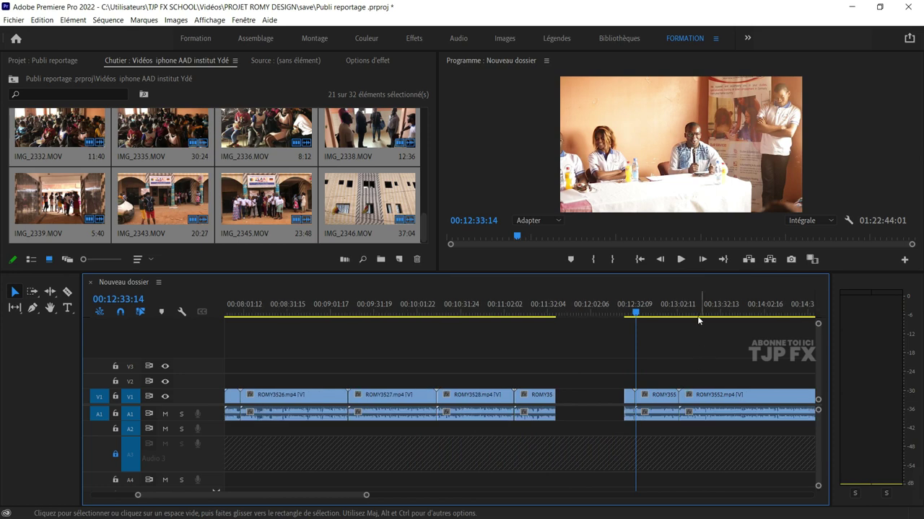
left_click(696, 318)
scroll(684, 373, "down", 5)
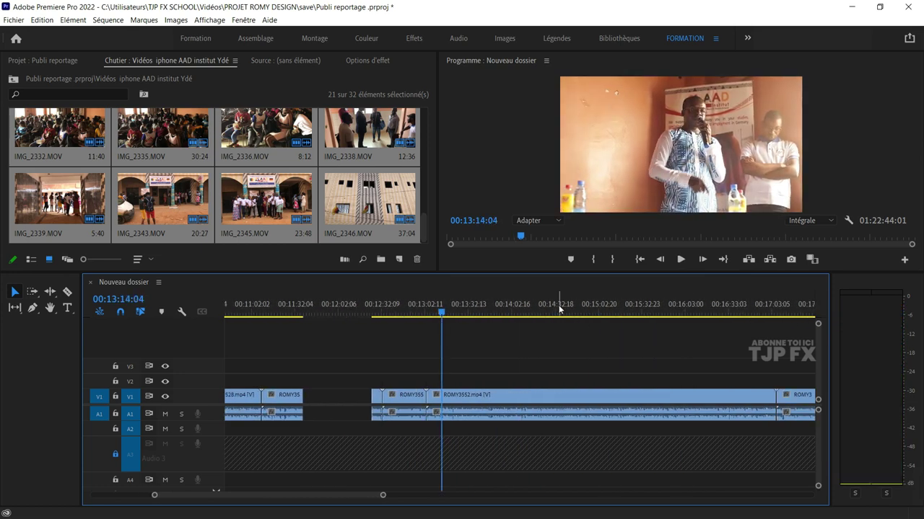
left_click_drag(559, 309, 774, 322)
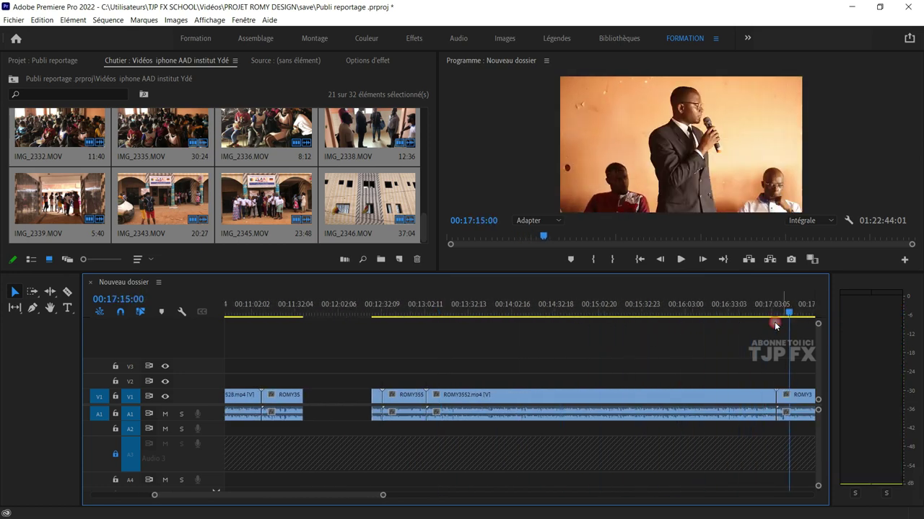
scroll(652, 378, "down", 5)
key("space")
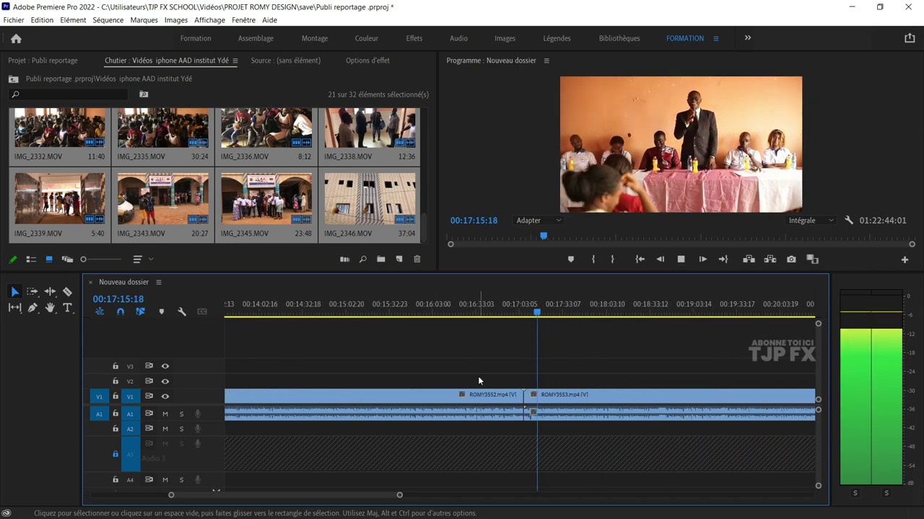
scroll(529, 376, "down", 3)
left_click(613, 315)
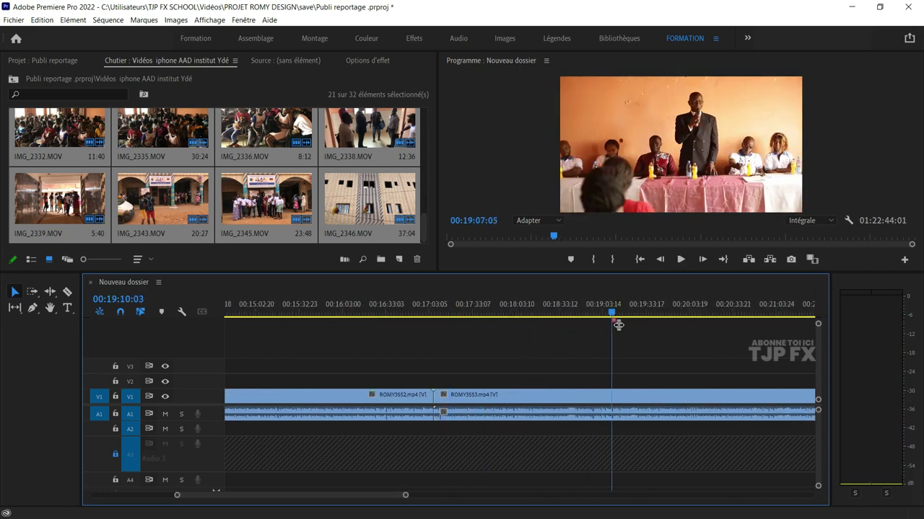
scroll(614, 376, "down", 3)
scroll(618, 377, "down", 2)
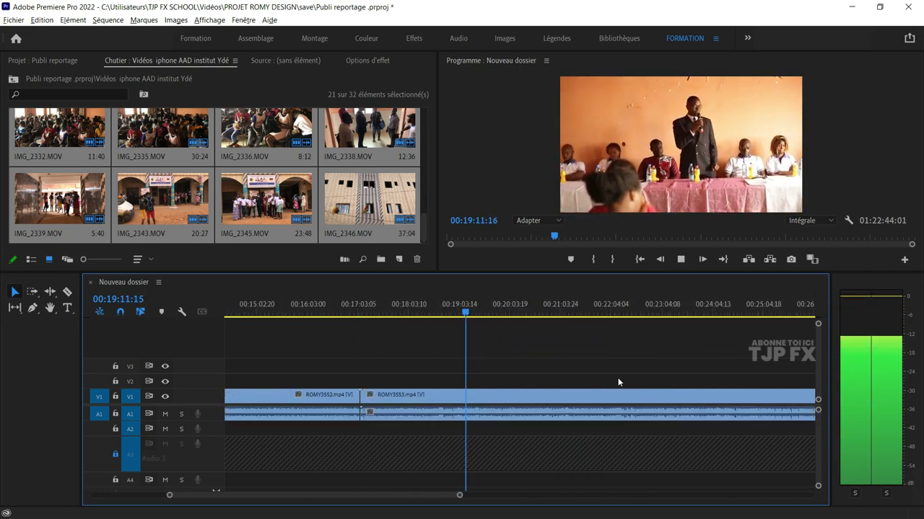
scroll(628, 380, "down", 1)
scroll(661, 379, "down", 1)
scroll(620, 347, "down", 1)
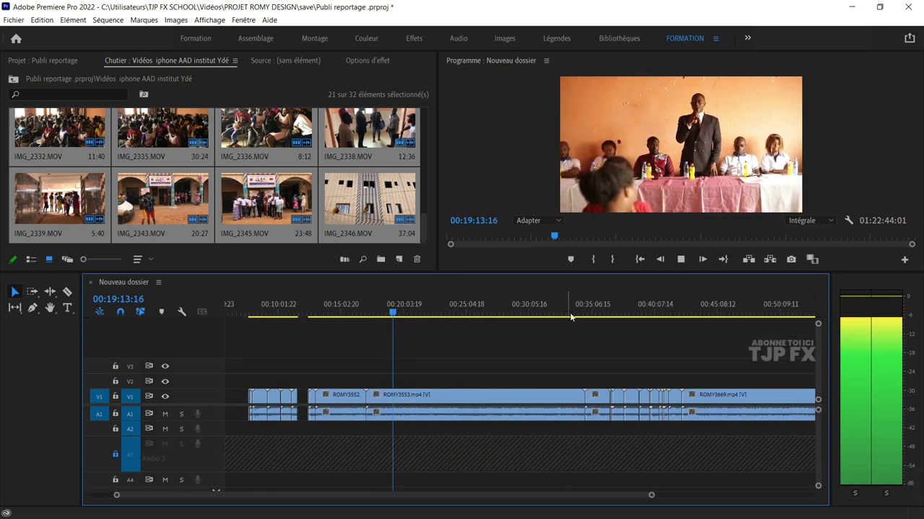
left_click(576, 315)
scroll(610, 390, "up", 2)
scroll(652, 383, "up", 1)
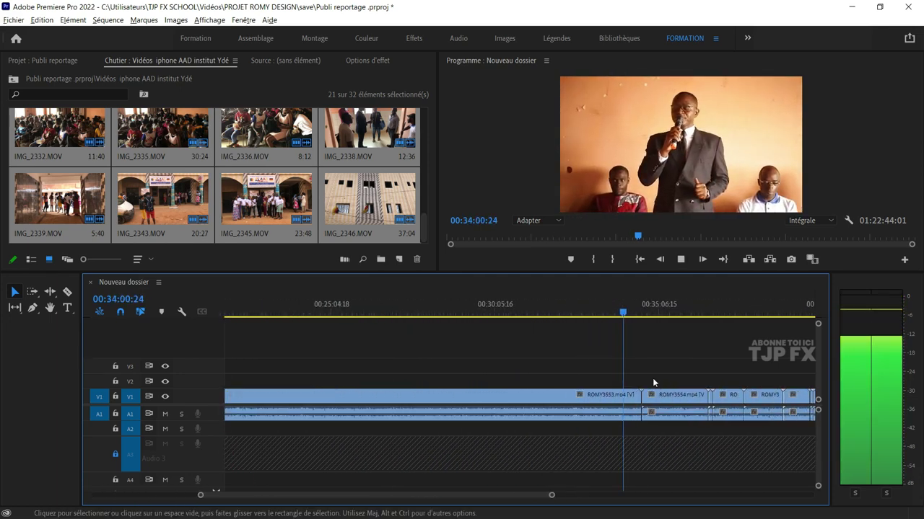
scroll(646, 361, "up", 2)
left_click(631, 313)
scroll(635, 365, "up", 2)
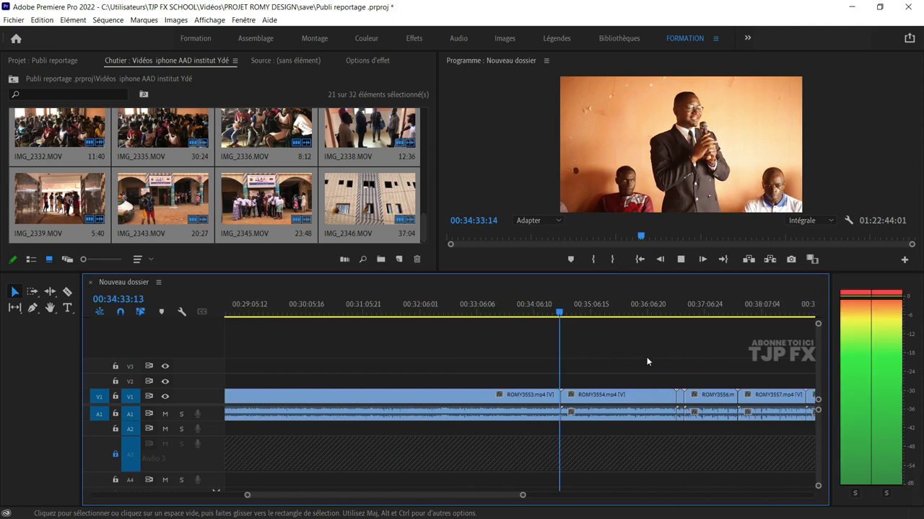
scroll(580, 378, "up", 1)
scroll(541, 386, "up", 1)
scroll(529, 374, "up", 1)
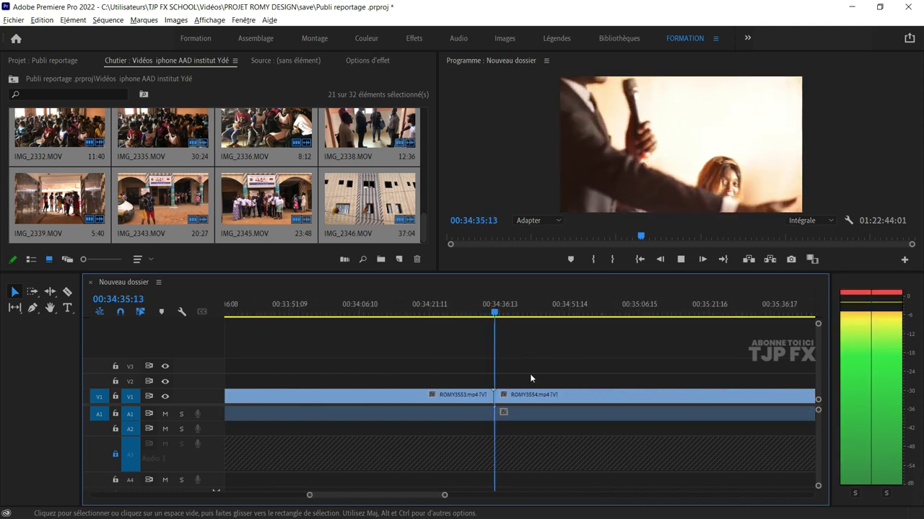
scroll(552, 374, "down", 1)
scroll(556, 373, "down", 1)
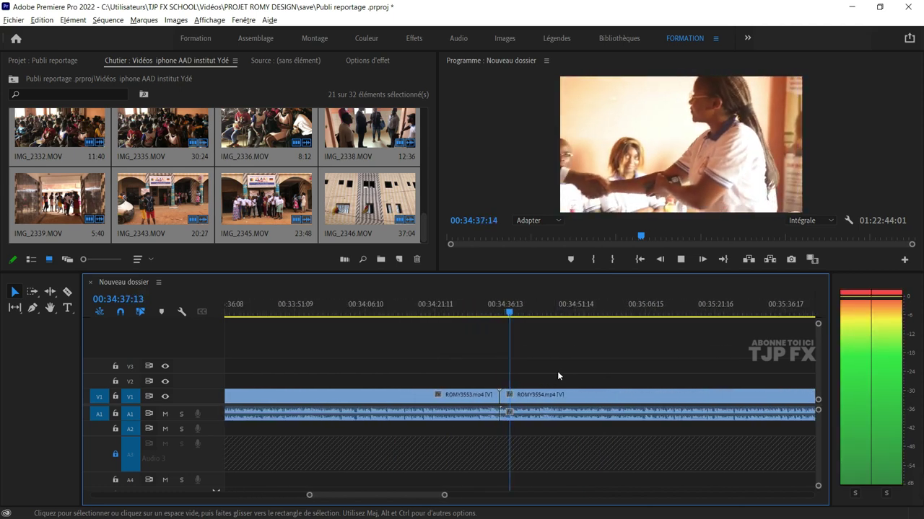
scroll(604, 379, "down", 1)
scroll(604, 378, "down", 1)
scroll(604, 377, "down", 1)
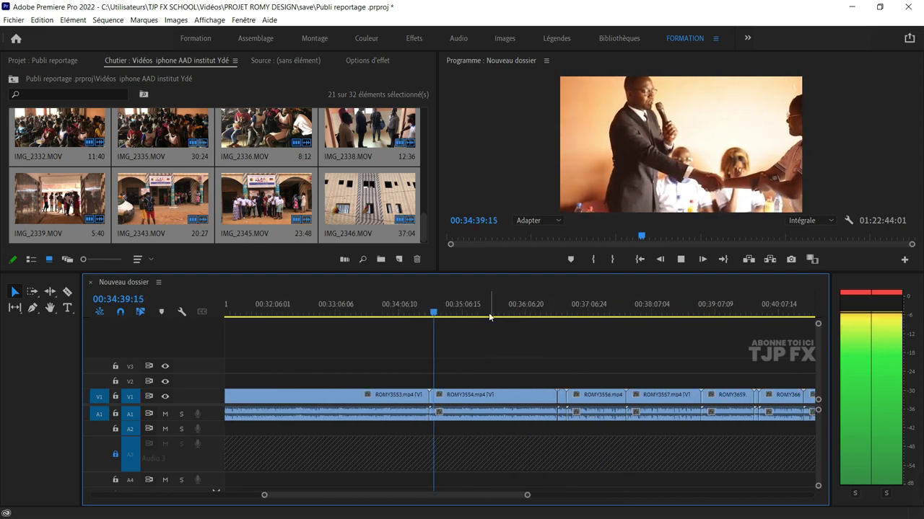
left_click_drag(508, 314, 557, 322)
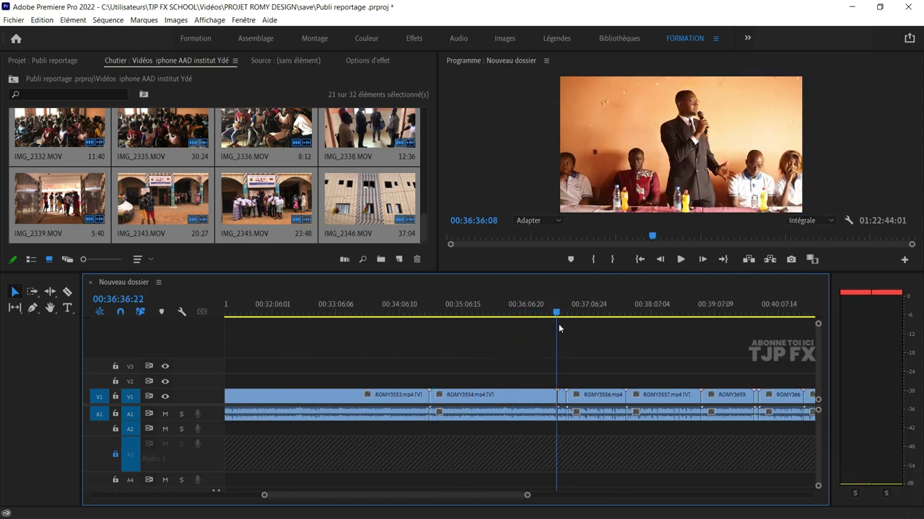
key("space")
scroll(604, 385, "up", 1)
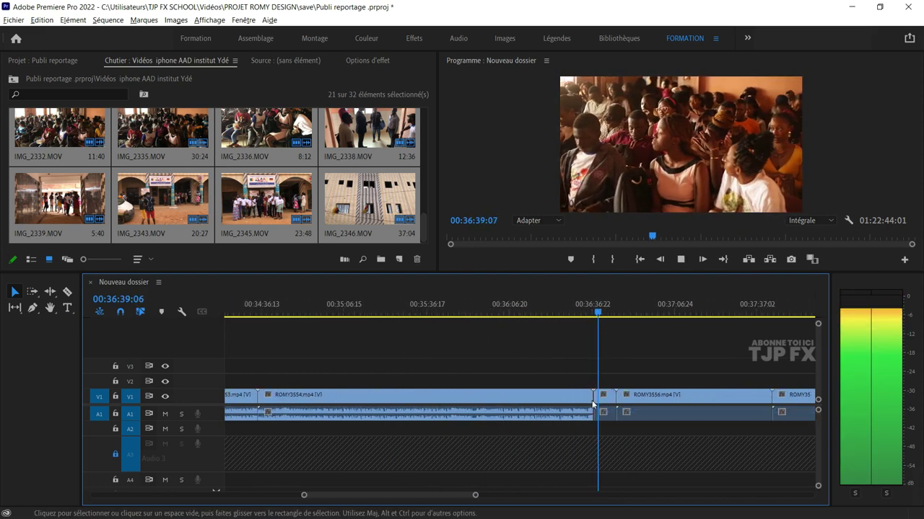
scroll(577, 393, "up", 2)
scroll(556, 390, "up", 2)
scroll(542, 387, "up", 1)
scroll(455, 374, "up", 2)
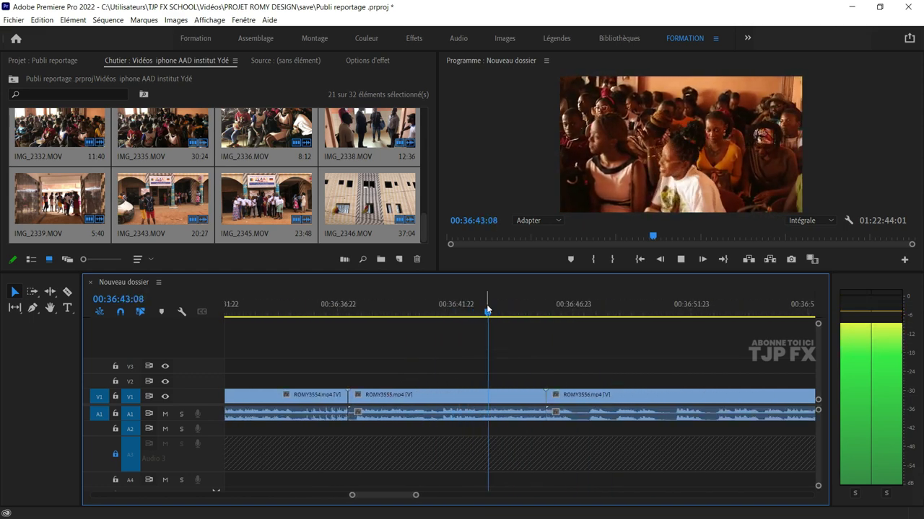
- Drag ROMY3555 from V1 up to track V4 and disable it by unchecking Activer
left_click(482, 366)
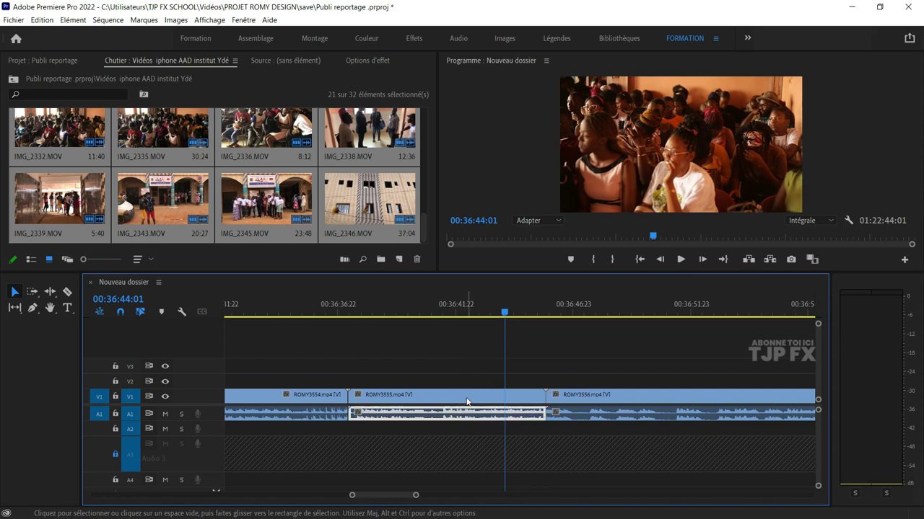
left_click_drag(466, 395, 332, 351)
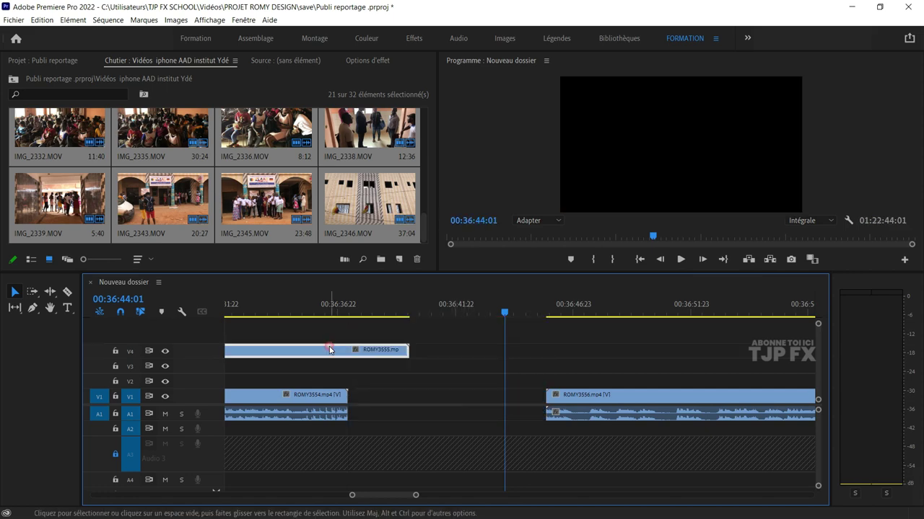
right_click(332, 351)
left_click(396, 192)
- Play the sequence to check the edit, jumping the playhead ahead to about 37:17
key("space")
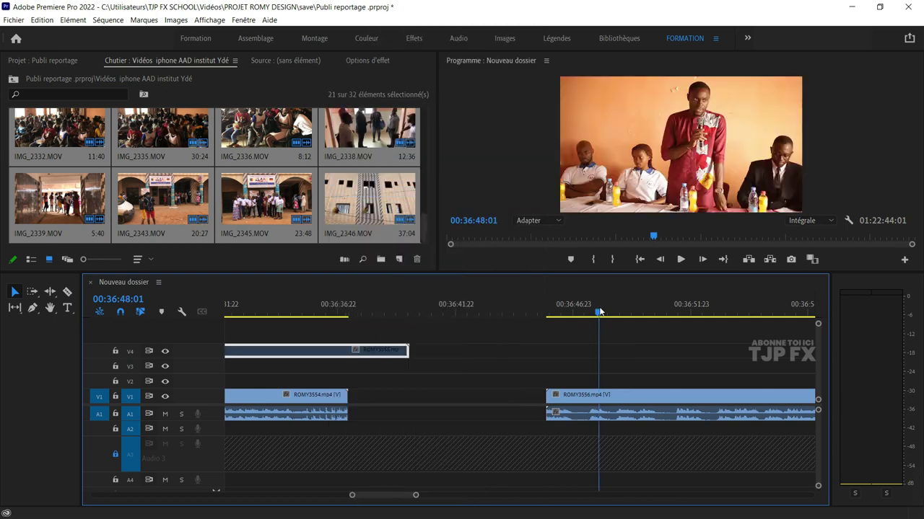
scroll(628, 361, "down", 1)
scroll(628, 373, "down", 2)
scroll(632, 375, "down", 2)
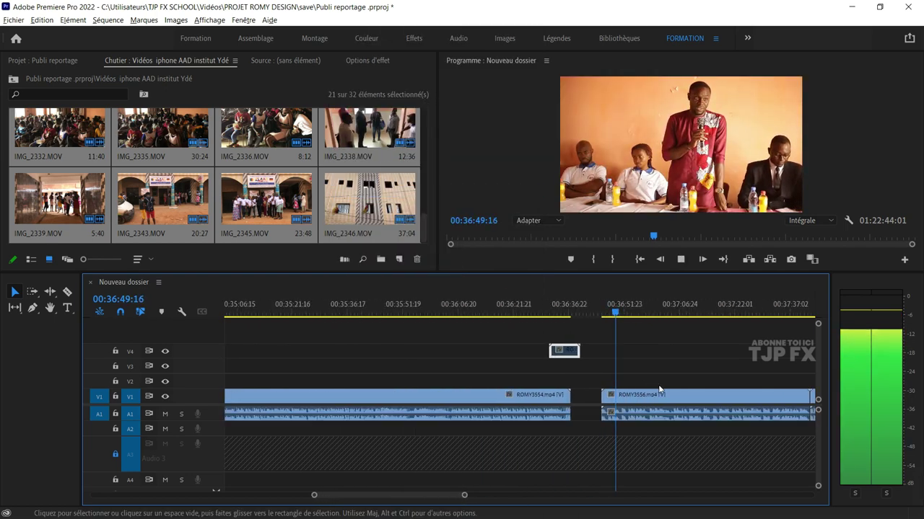
scroll(621, 364, "down", 2)
scroll(614, 358, "down", 1)
left_click(514, 309)
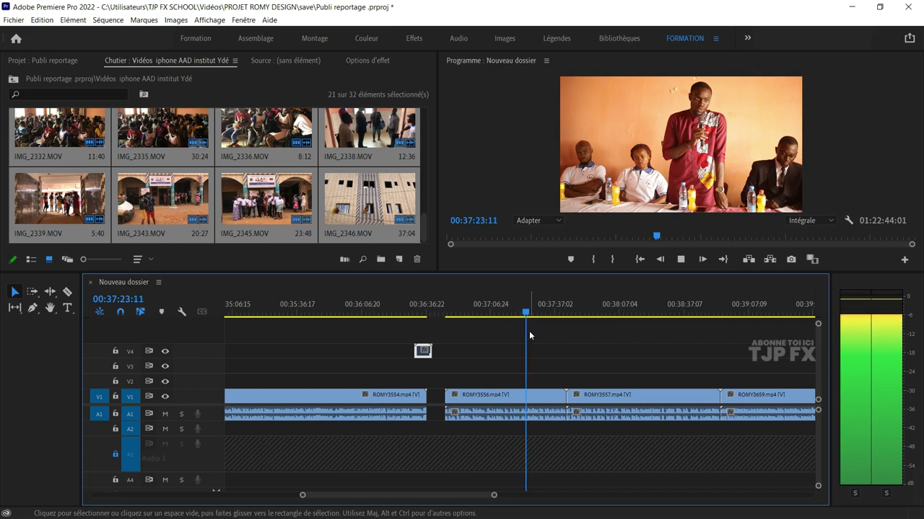
- Move the playhead to 00:39:09:05 and play through the speaker clips
left_click(613, 314)
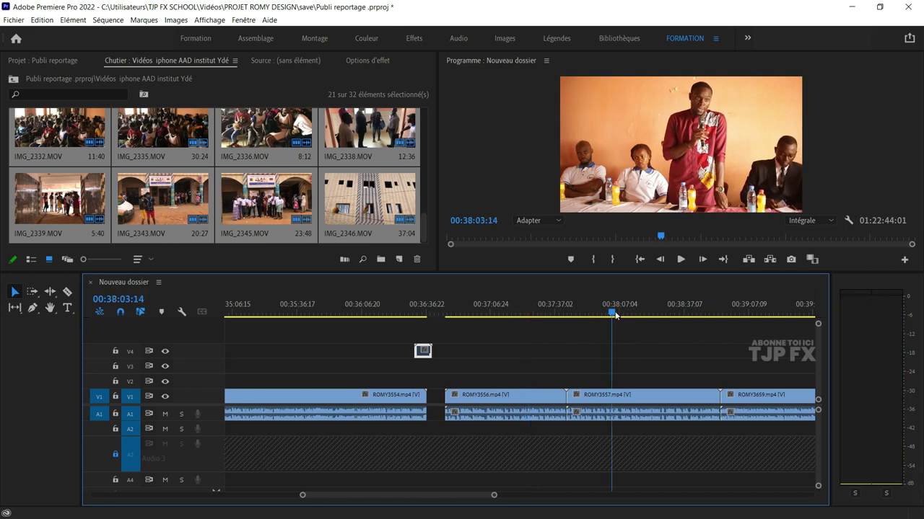
scroll(665, 349, "down", 5)
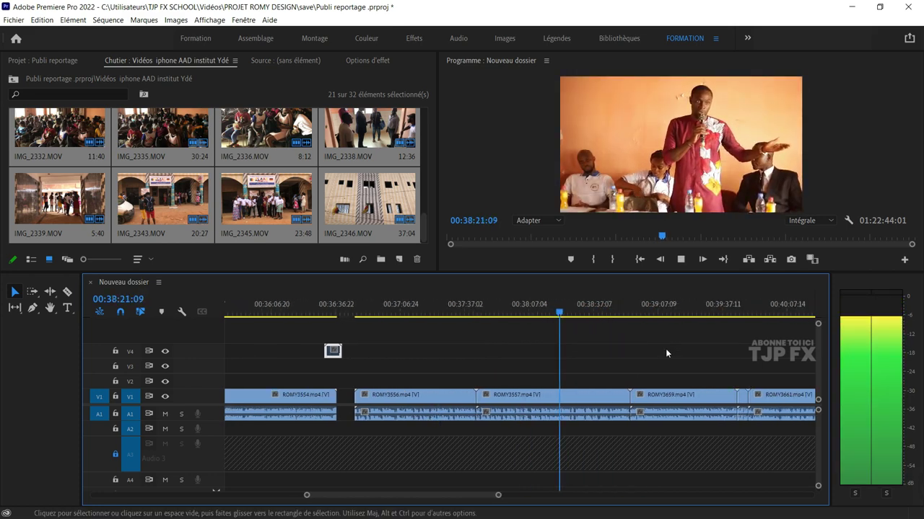
left_click(590, 312)
key("space")
scroll(586, 359, "up", 2)
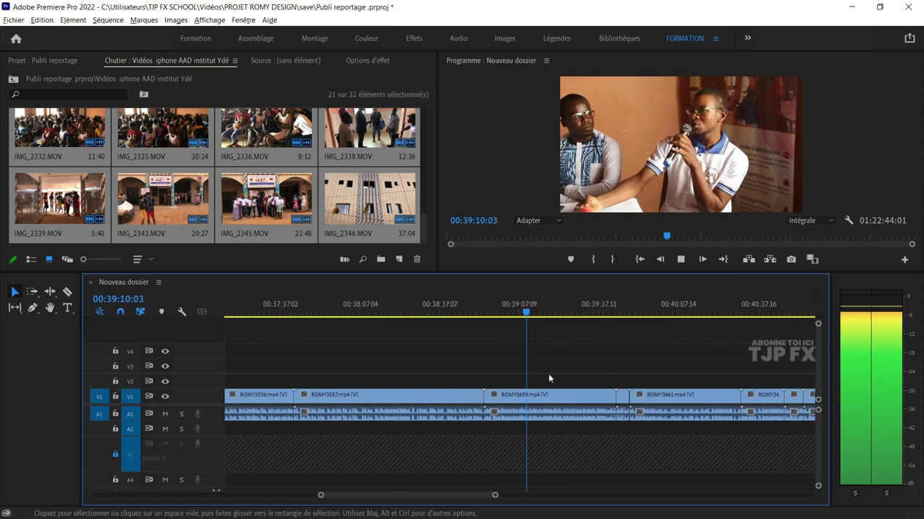
scroll(584, 385, "up", 1)
scroll(590, 385, "up", 1)
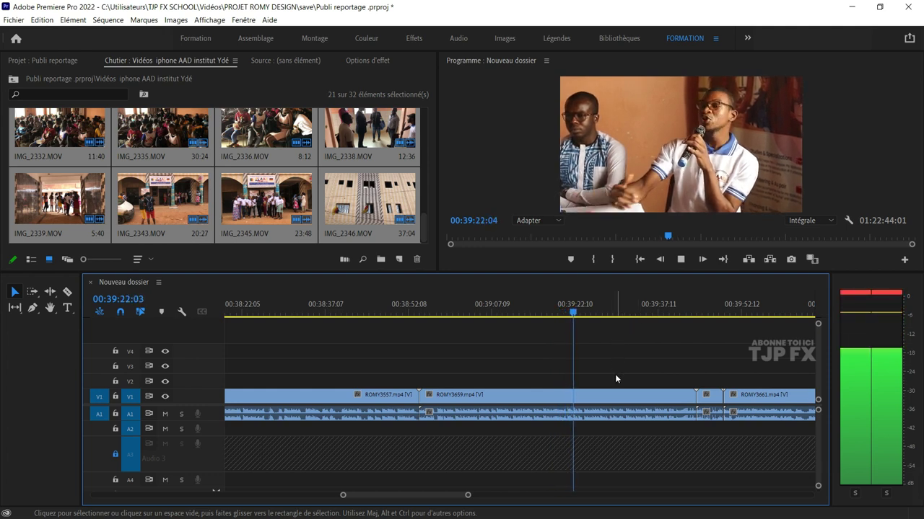
scroll(618, 370, "down", 1)
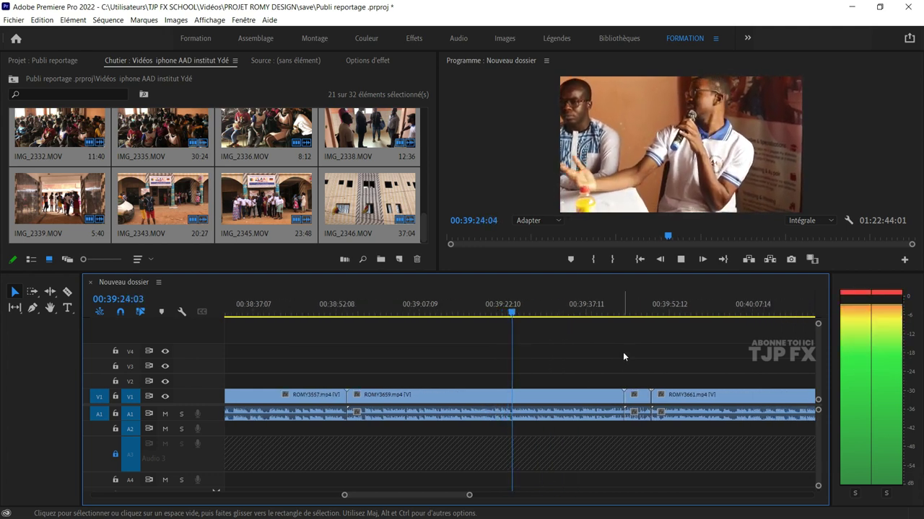
- Skip ahead through 00:39:46, 00:39:55 and 00:40:07:23, resuming playback from 00:40:28:06
left_click(632, 311)
scroll(628, 342, "down", 2)
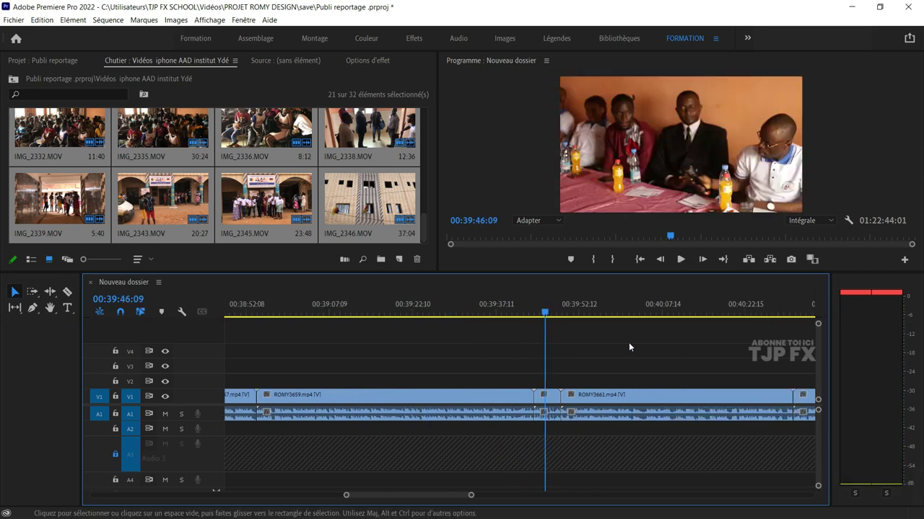
left_click(564, 312)
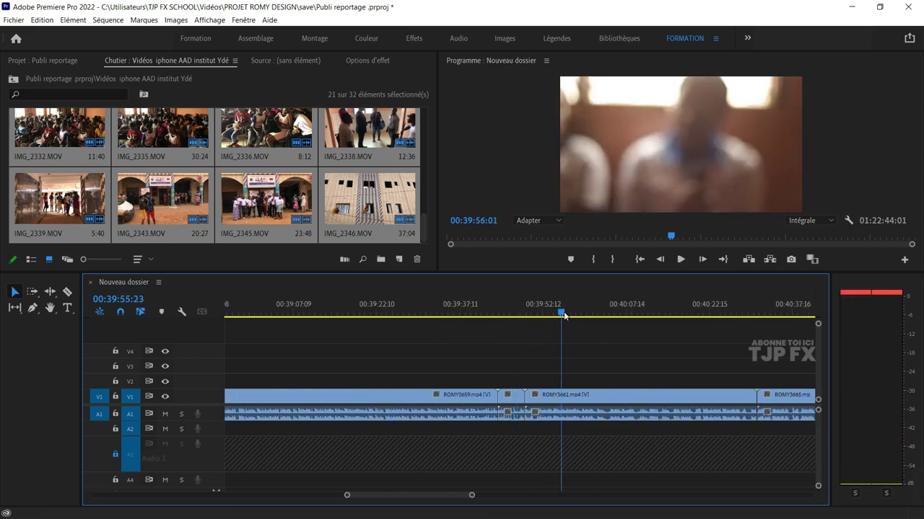
scroll(553, 366, "up", 2)
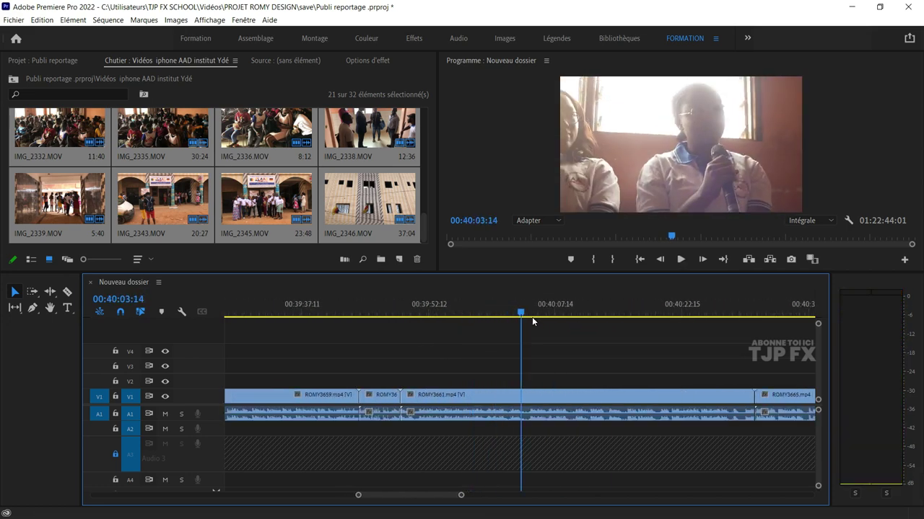
left_click(559, 314)
key("space")
scroll(613, 343, "down", 2)
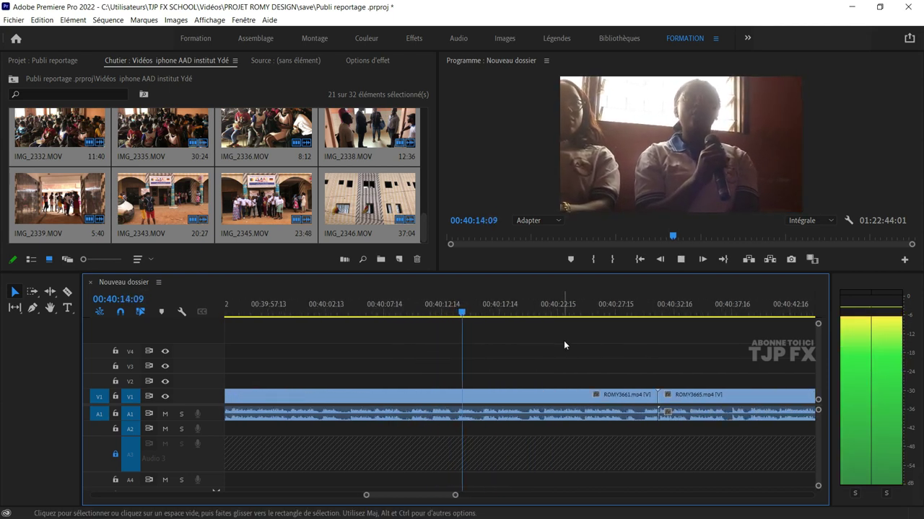
scroll(563, 341, "up", 2)
left_click(533, 315)
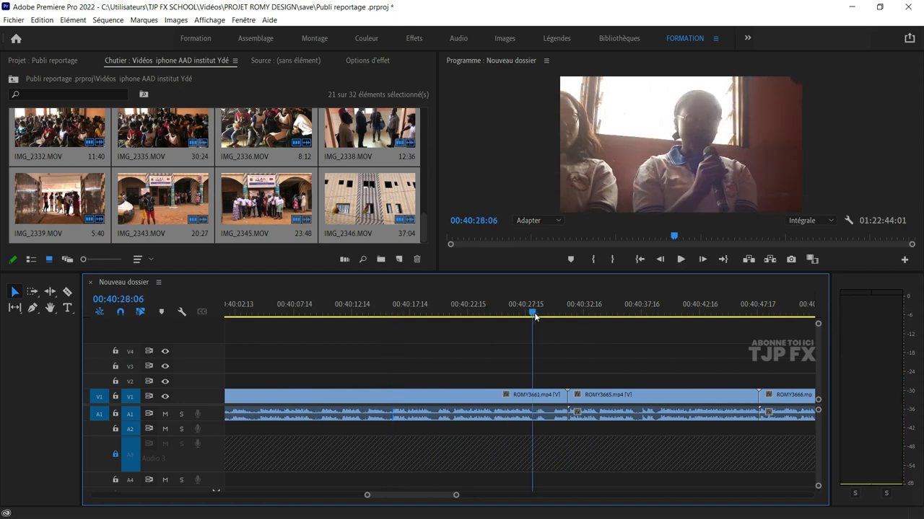
key("space")
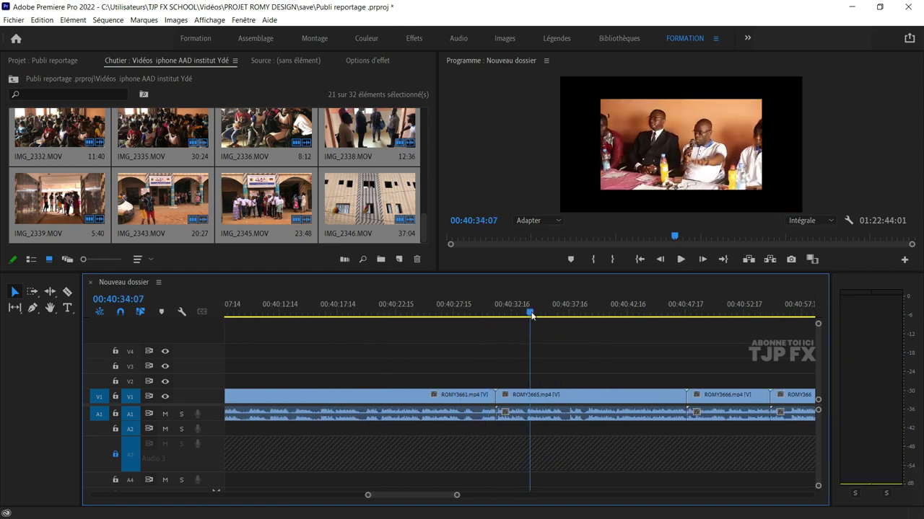
- Scale ROMY3665 to the frame with Ajuster à la taille de l'image and check ROMY3661's properties
right_click(539, 394)
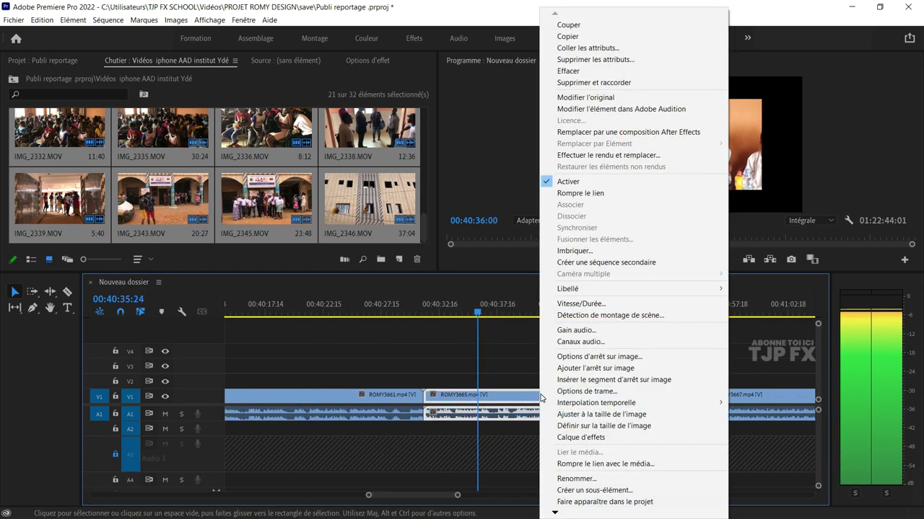
left_click(586, 414)
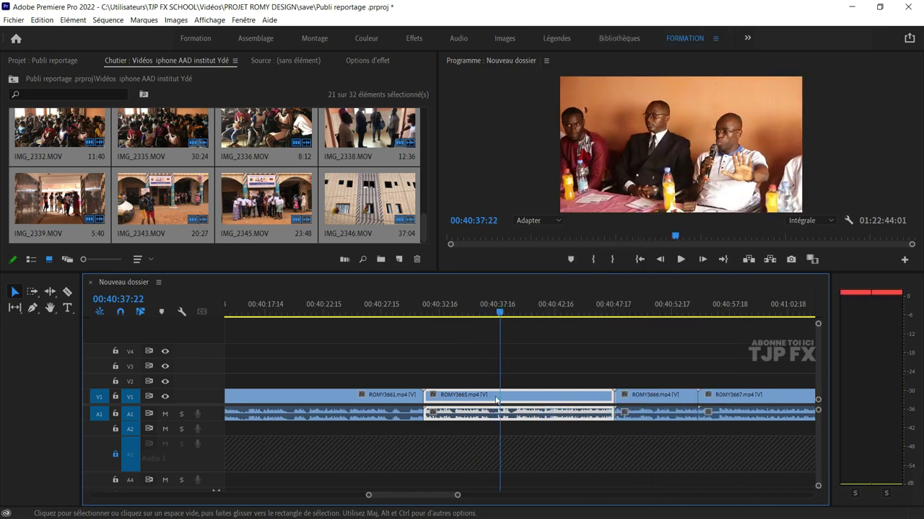
right_click(410, 398)
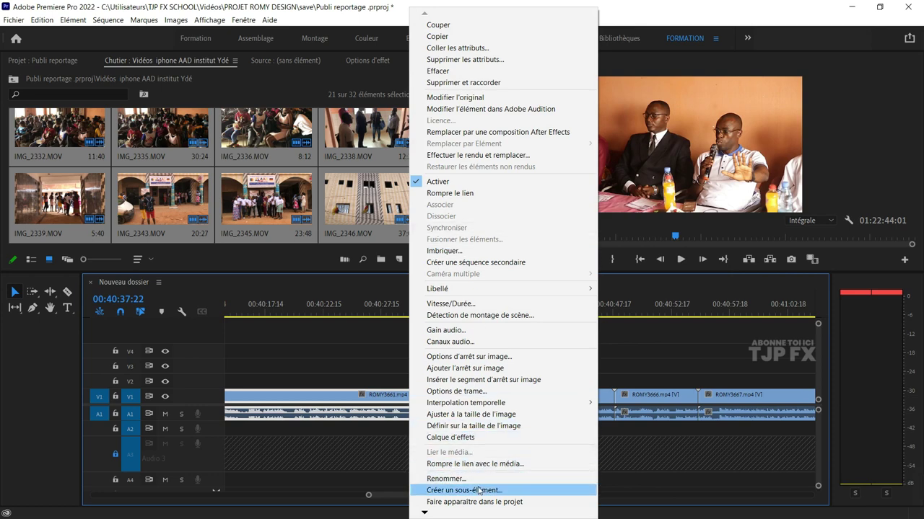
mouse_move(428, 513)
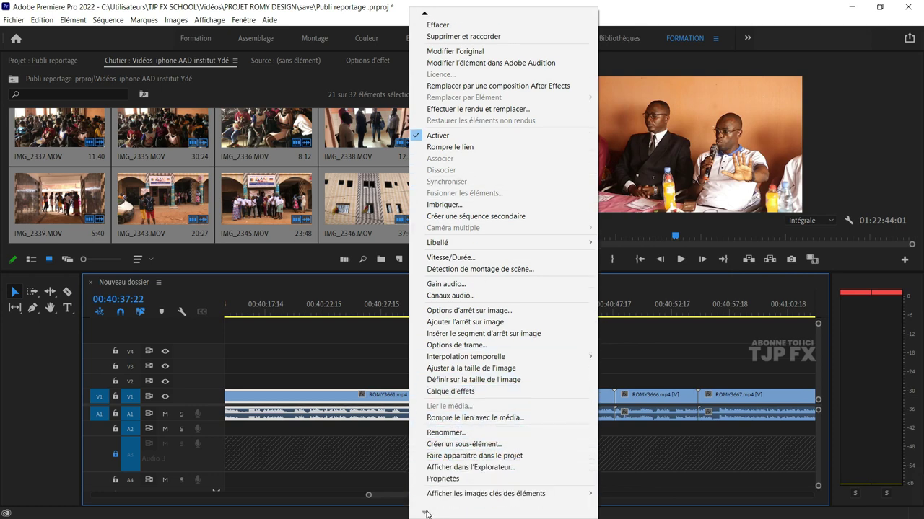
left_click(445, 477)
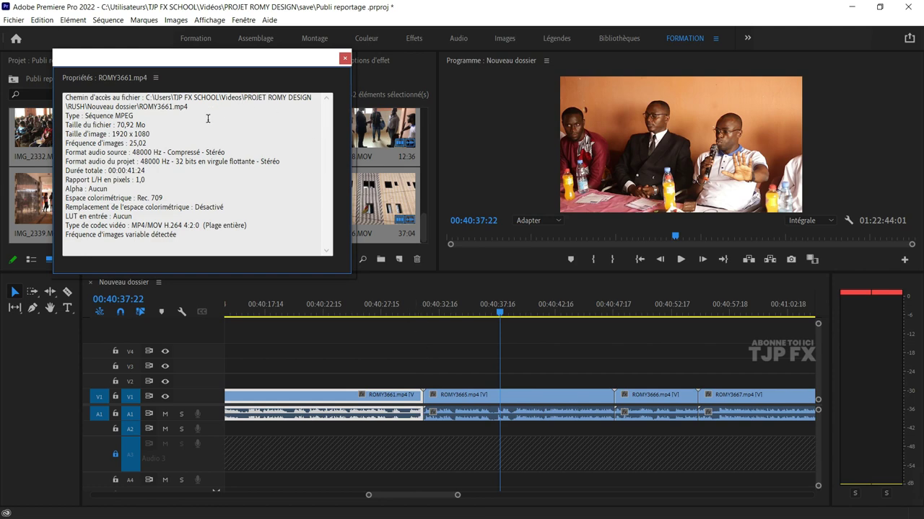
left_click(346, 61)
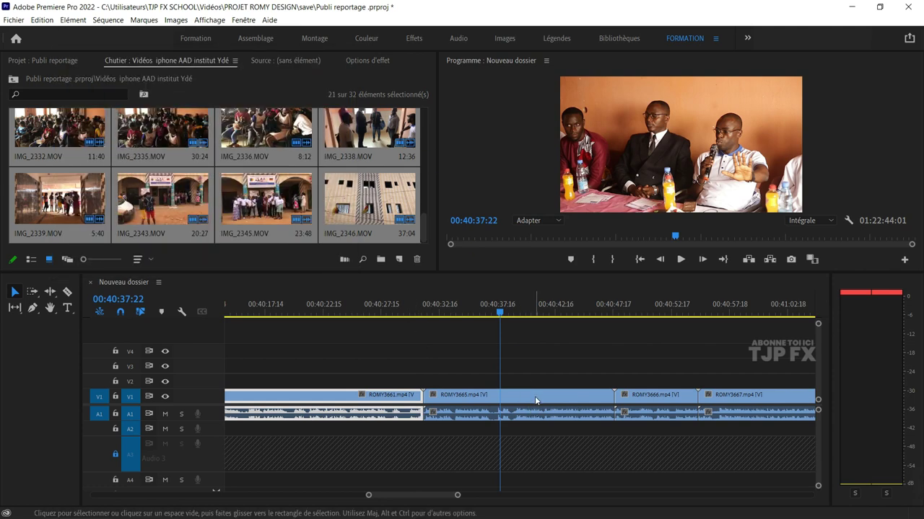
- Check ROMY3665's properties (1280x720, 50.06 fps), then move the playhead to about 00:40:44
right_click(535, 396)
mouse_move(552, 514)
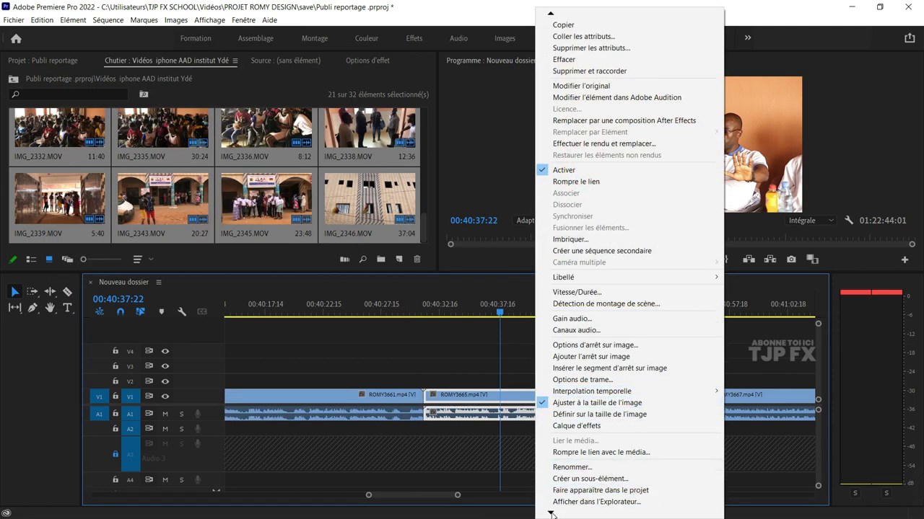
left_click(570, 479)
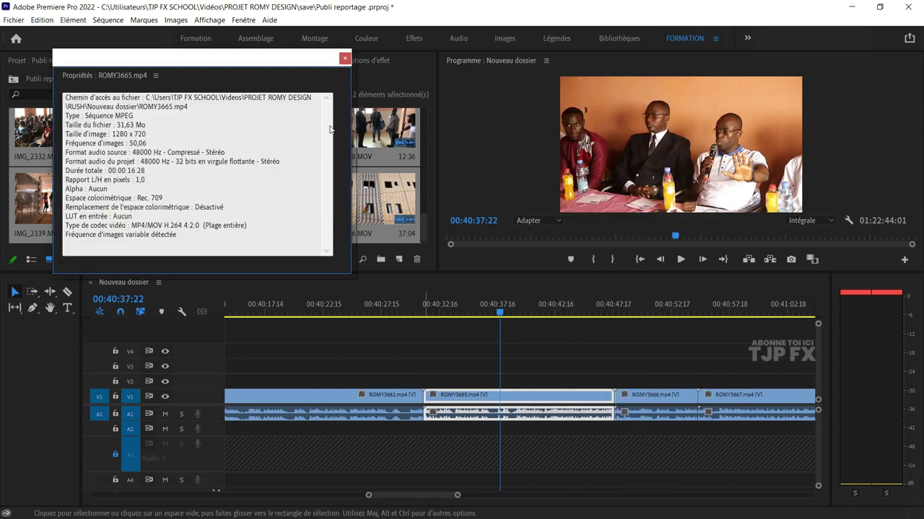
left_click(345, 59)
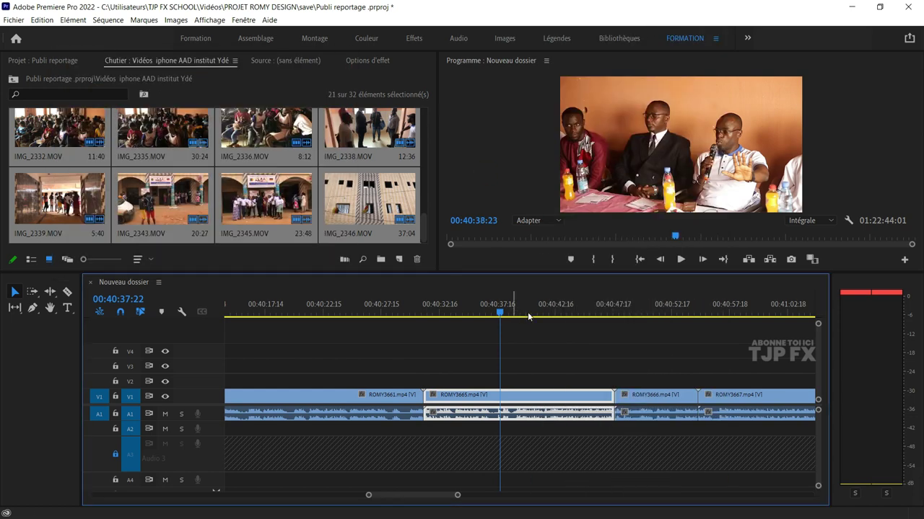
left_click(567, 312)
key("space")
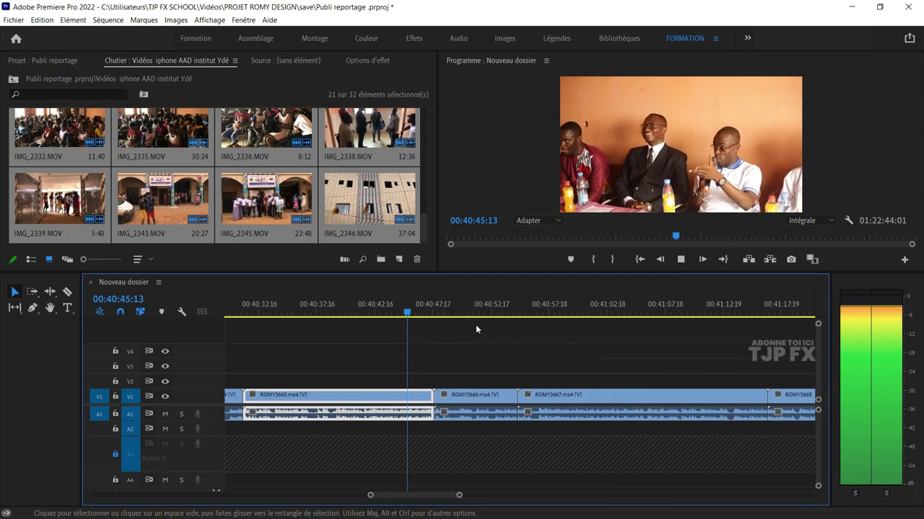
left_click_drag(507, 312, 599, 311)
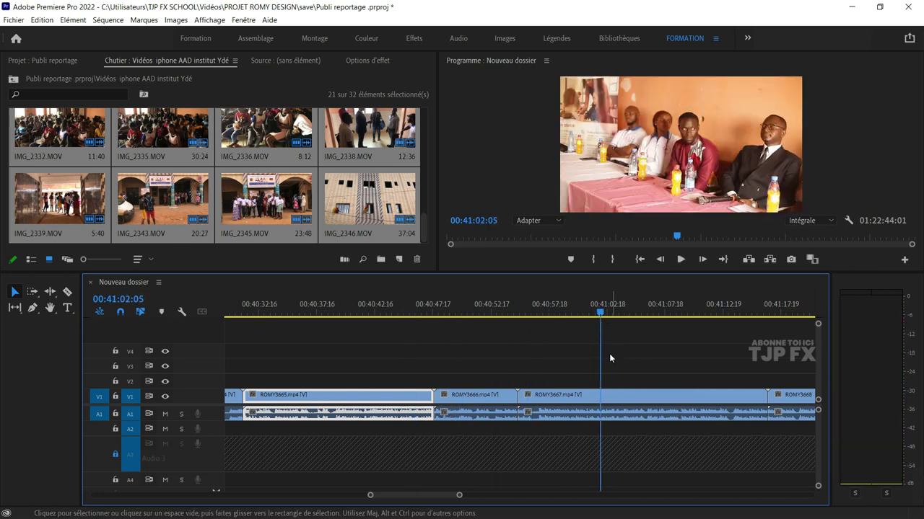
key("minus")
key("minus")
key("space")
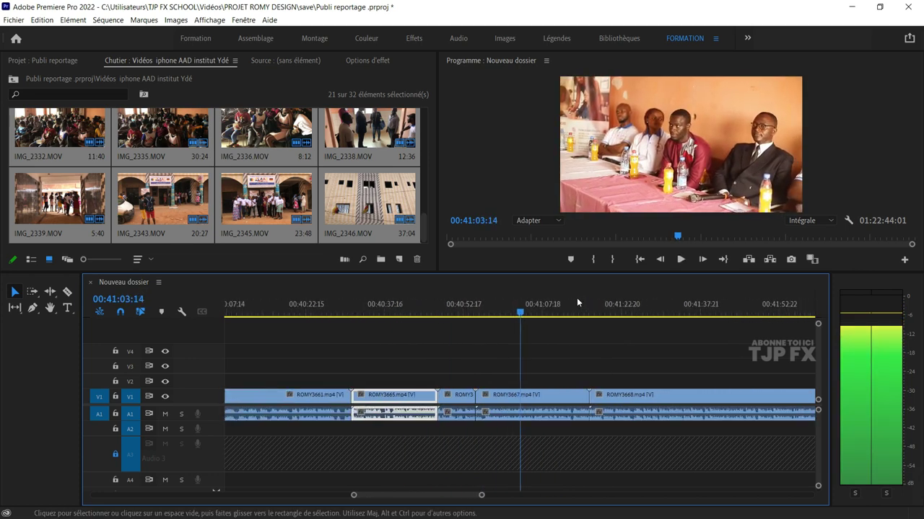
left_click_drag(576, 301, 689, 381)
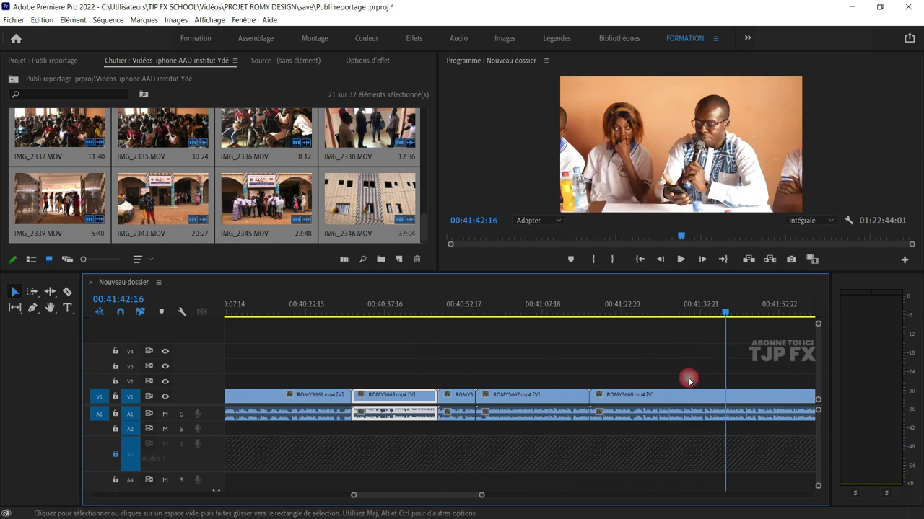
key("minus")
key("minus")
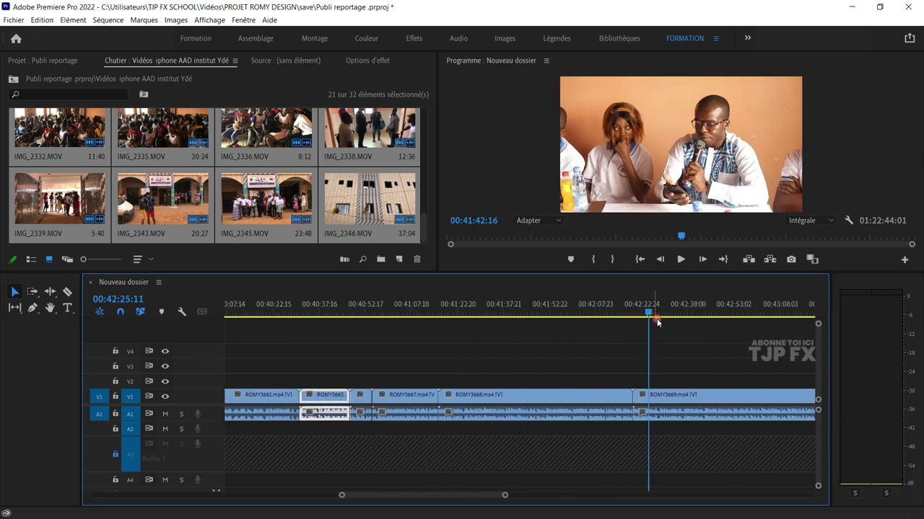
scroll(623, 358, "down", 2)
key("space")
scroll(606, 365, "down", 2)
scroll(576, 351, "down", 2)
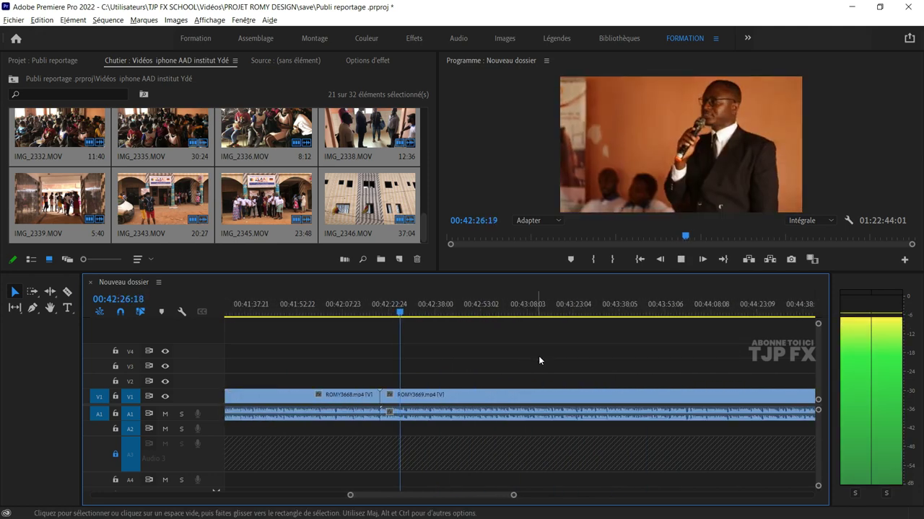
scroll(520, 329, "down", 1)
scroll(548, 324, "down", 2)
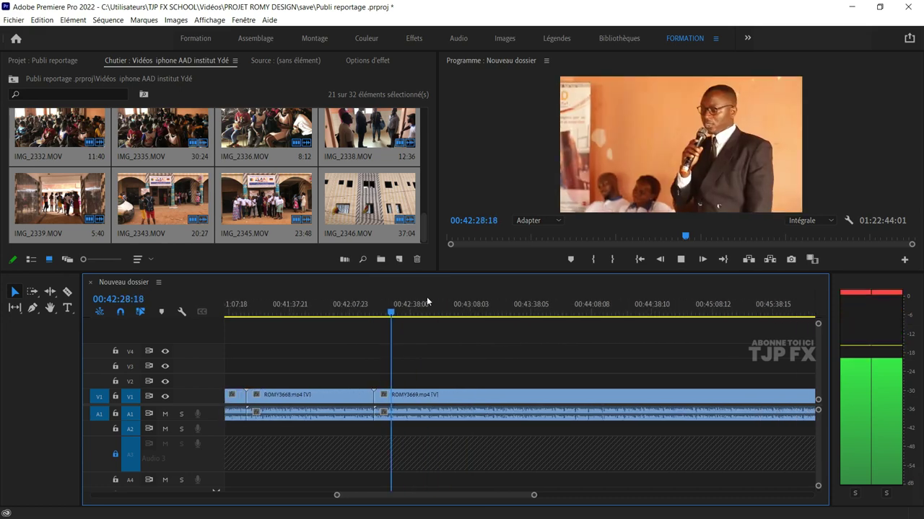
left_click(510, 311)
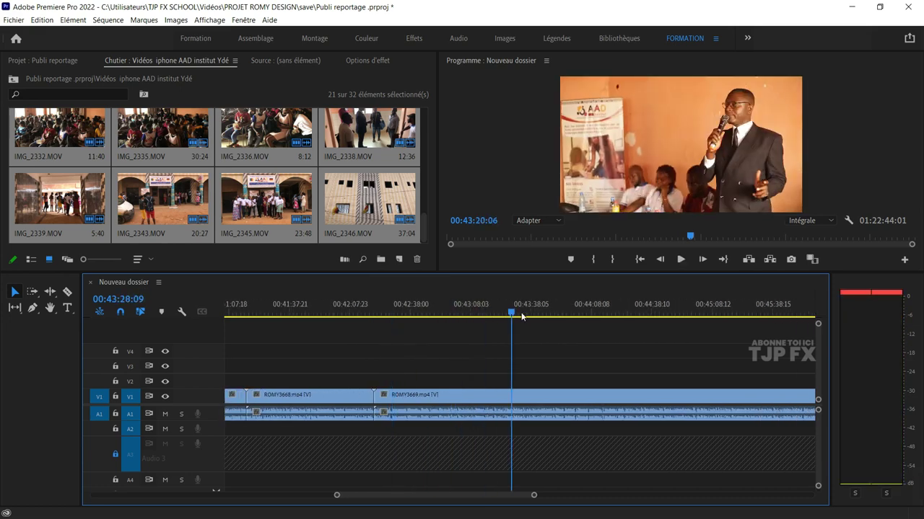
key("space")
scroll(526, 345, "down", 1)
scroll(525, 347, "down", 1)
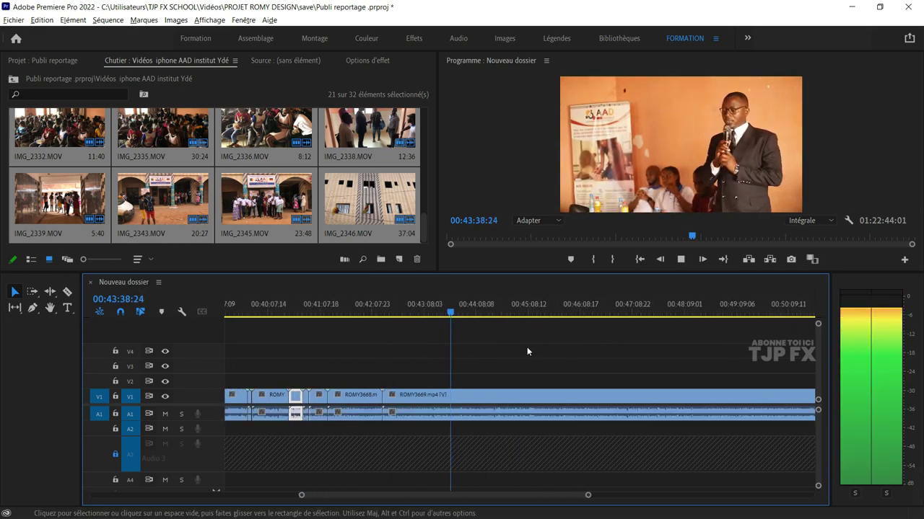
scroll(531, 346, "down", 1)
scroll(531, 346, "down", 1)
scroll(454, 345, "down", 1)
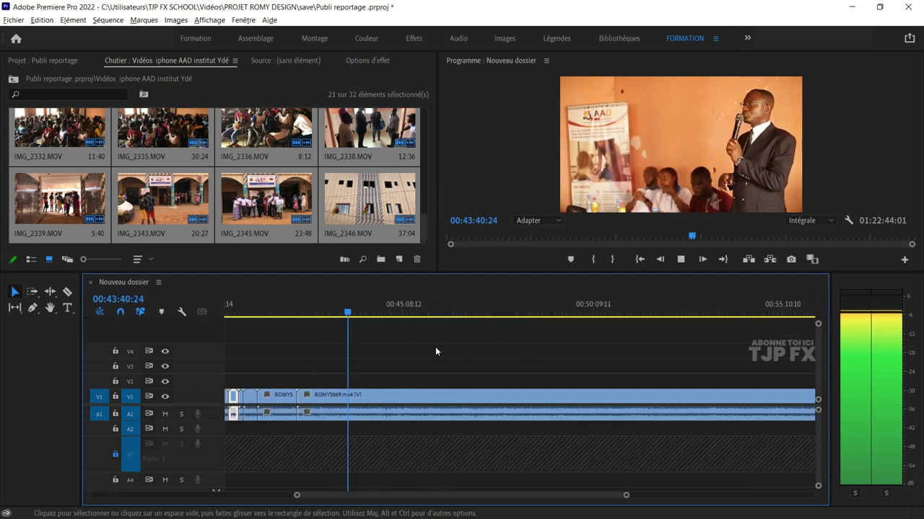
scroll(382, 374, "up", 2)
scroll(411, 368, "down", 1)
scroll(389, 379, "up", 1)
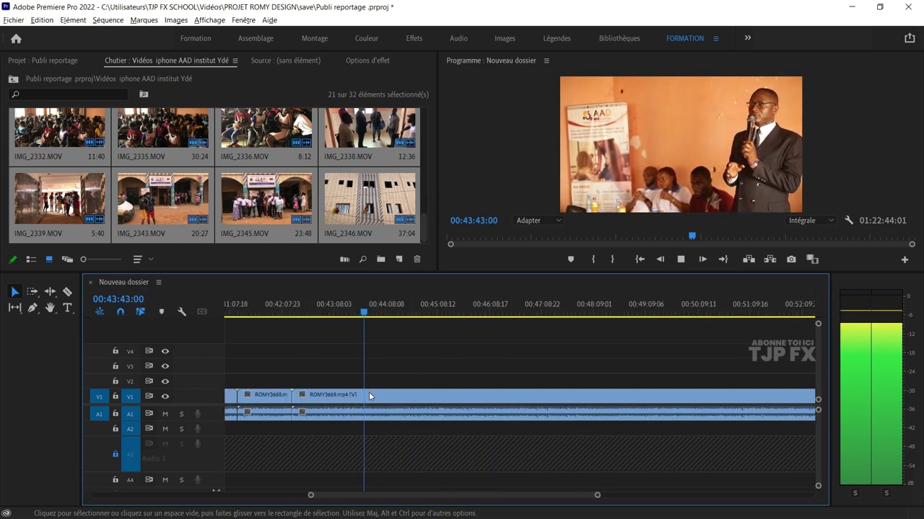
scroll(375, 391, "up", 1)
scroll(374, 390, "up", 1)
scroll(375, 390, "up", 1)
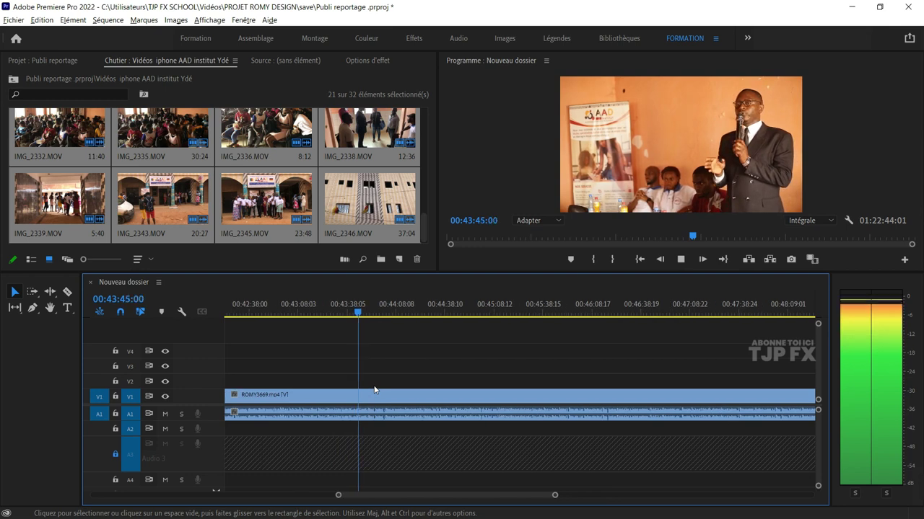
scroll(454, 388, "down", 1)
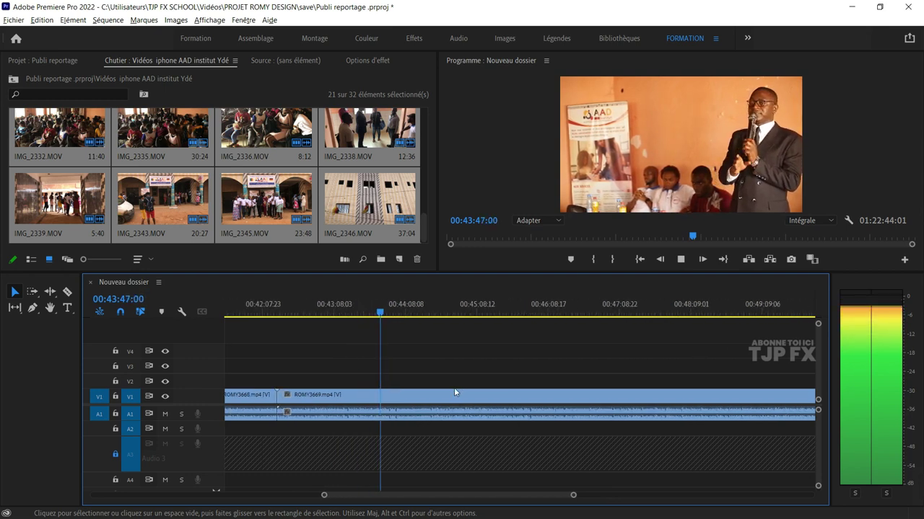
scroll(453, 389, "down", 1)
scroll(454, 389, "down", 1)
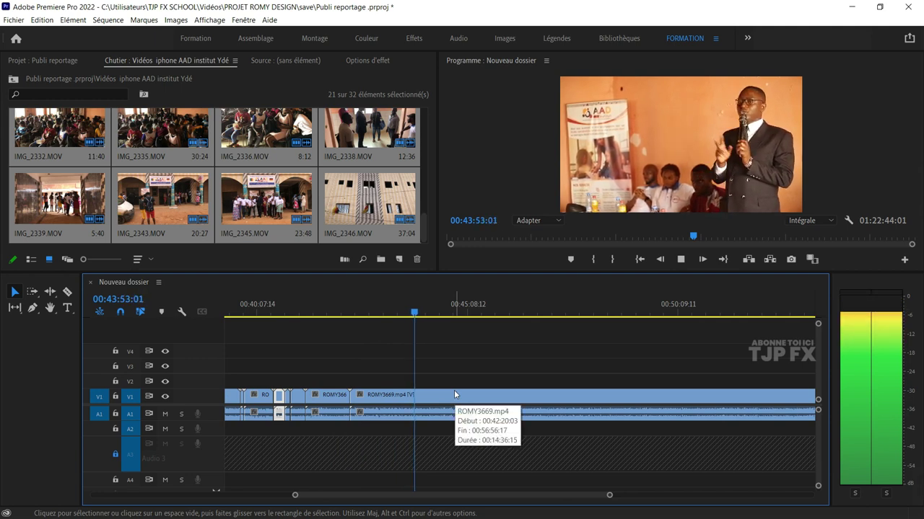
scroll(485, 377, "down", 5)
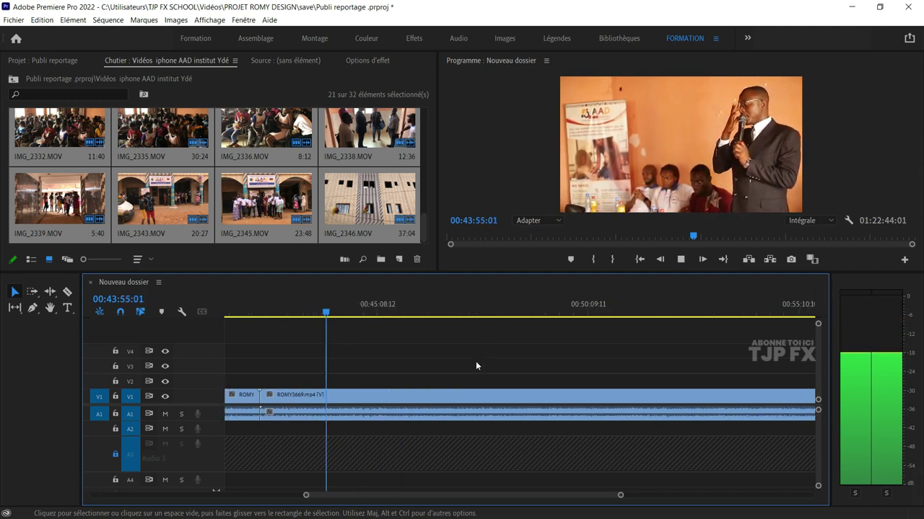
scroll(474, 366, "down", 1)
scroll(474, 367, "down", 1)
left_click_drag(528, 310, 606, 312)
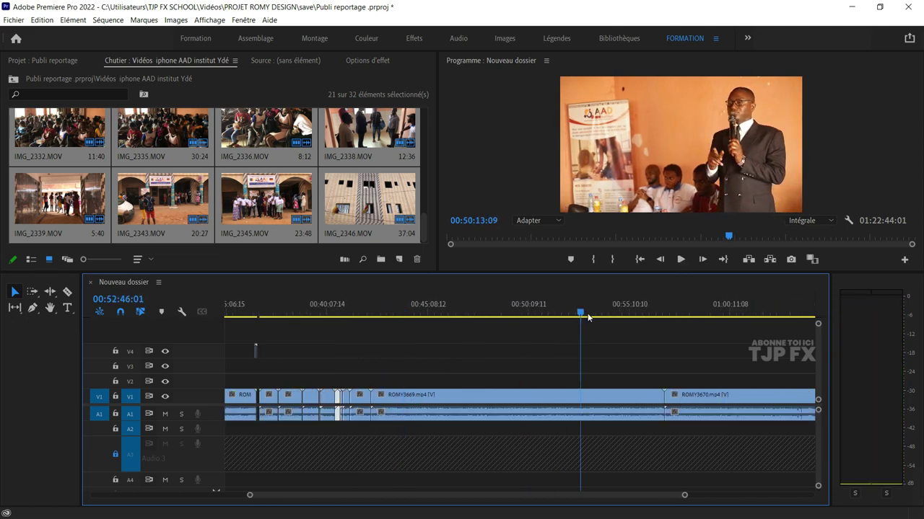
left_click(694, 314)
key("space")
scroll(667, 360, "down", 10)
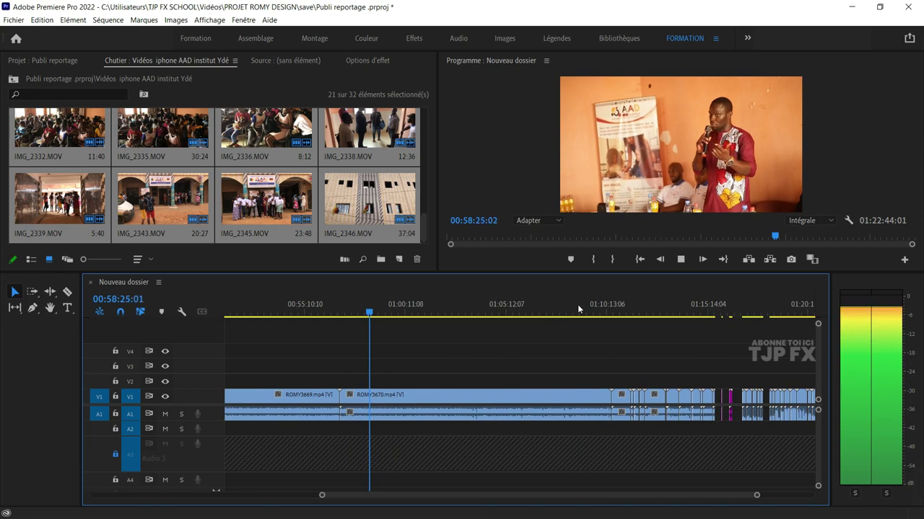
left_click_drag(543, 308, 606, 315)
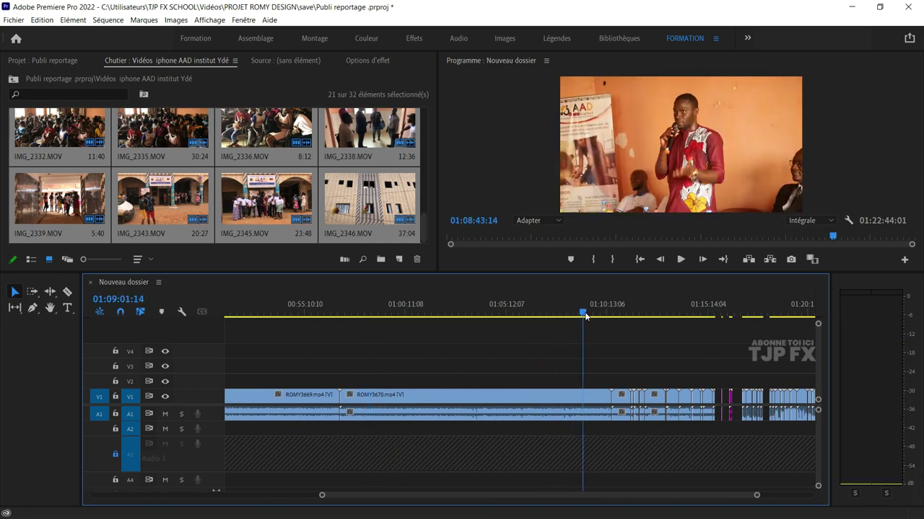
key("space")
scroll(608, 393, "up", 5)
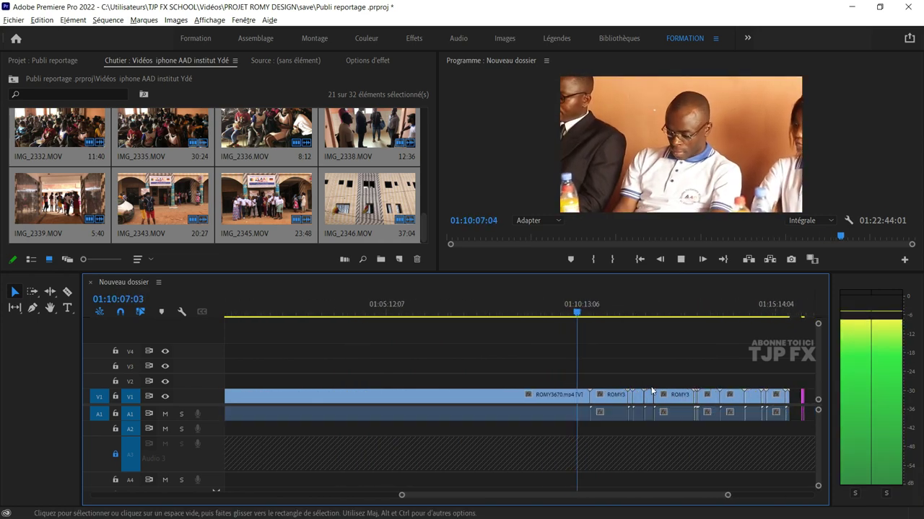
scroll(609, 393, "down", 5)
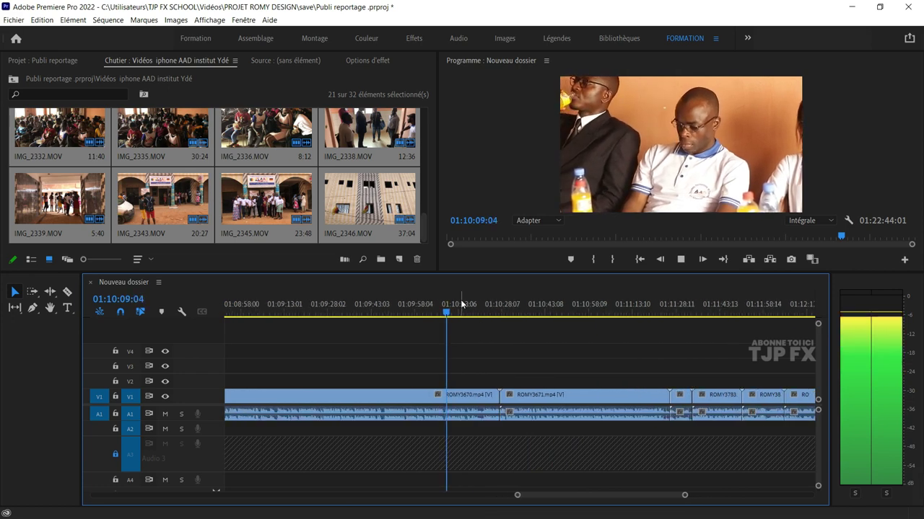
left_click(490, 312)
left_click_drag(521, 311, 655, 313)
scroll(633, 377, "up", 3)
key("space")
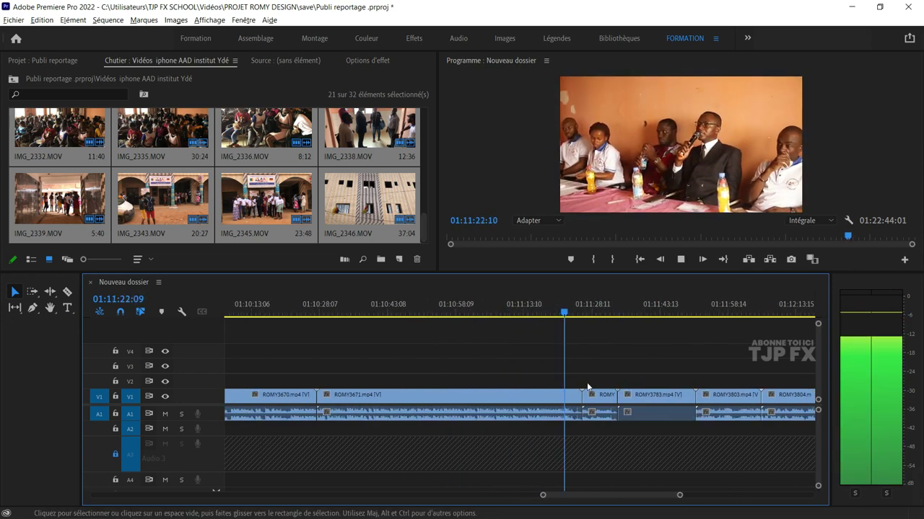
scroll(607, 378, "up", 2)
left_click_drag(572, 309, 680, 311)
key("space")
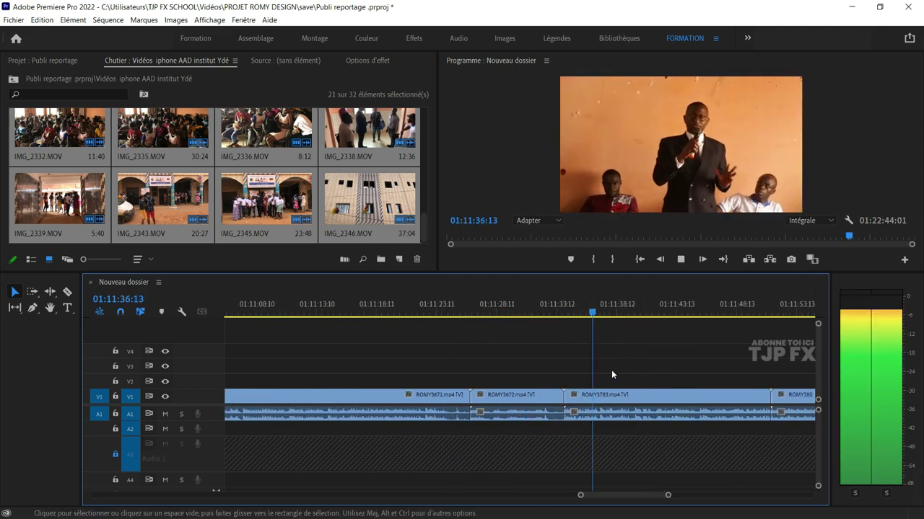
scroll(638, 402, "down", 3)
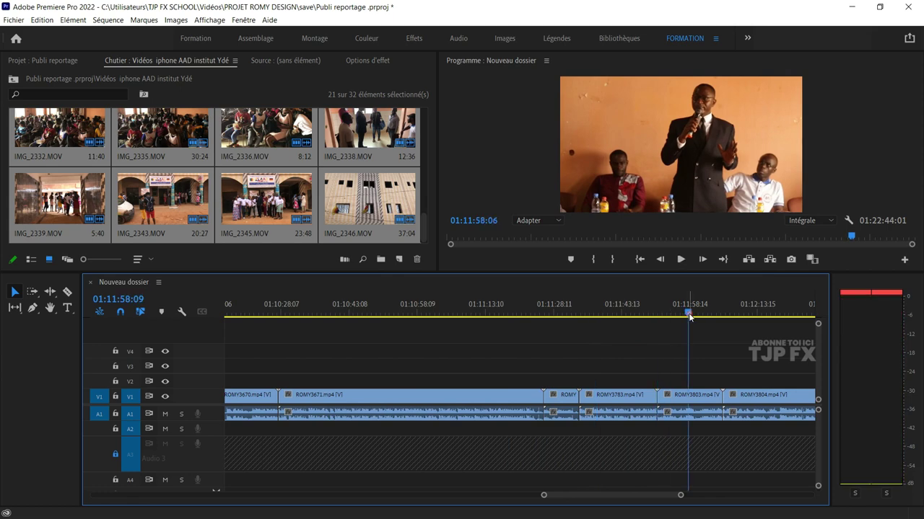
key("=")
scroll(530, 396, "up", 2)
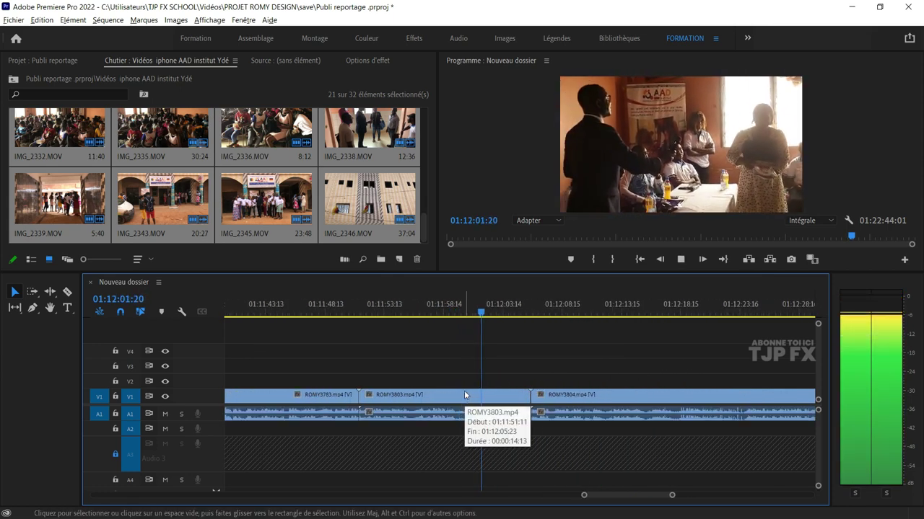
scroll(426, 394, "up", 1)
key("space")
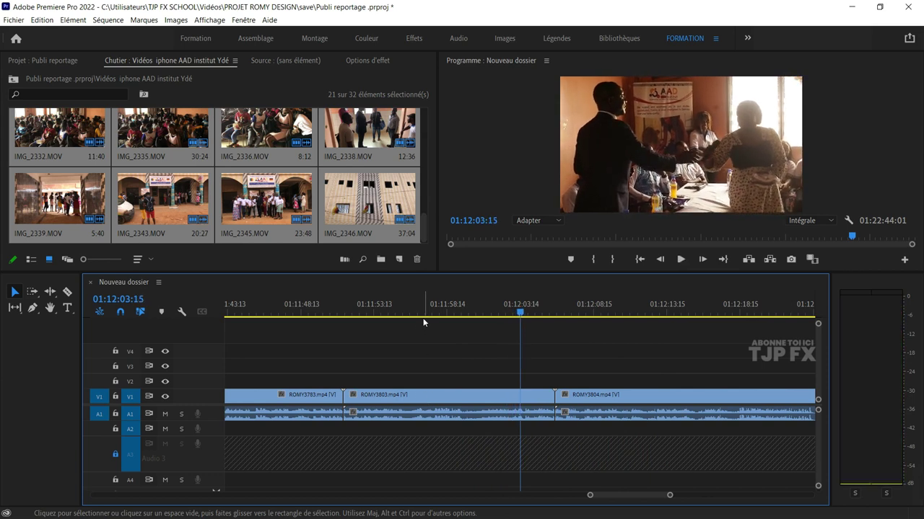
key("ctrl+grave")
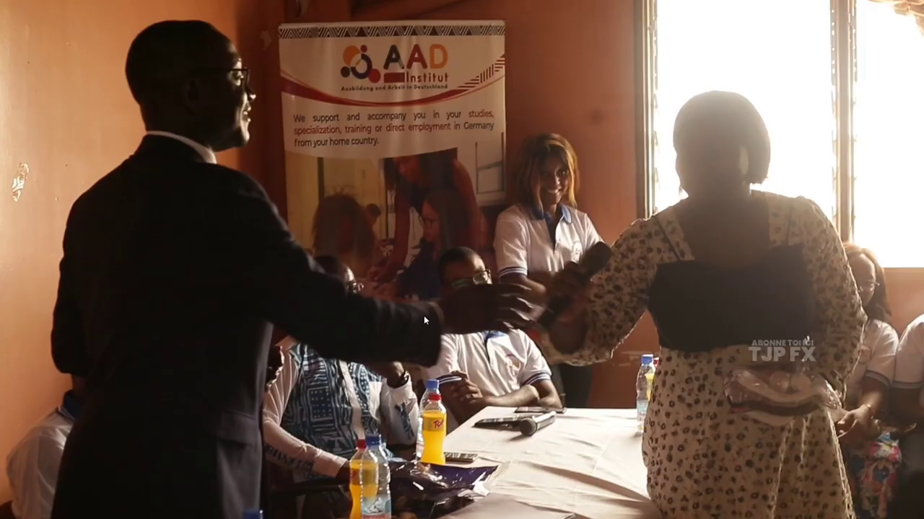
key("space")
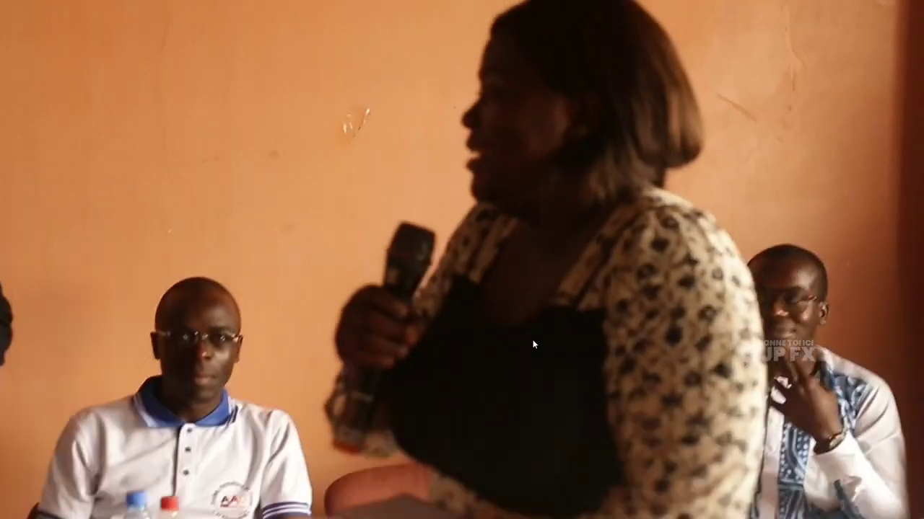
key("ctrl+grave")
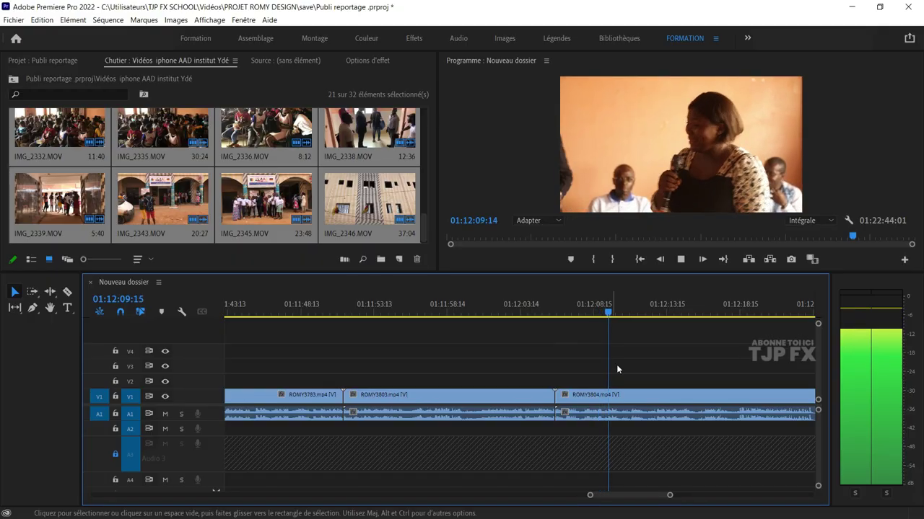
- Zoom in and replay ROMY3804 from about 01:12:07 to find the cut point at 01:12:12:15
key("space")
key("=")
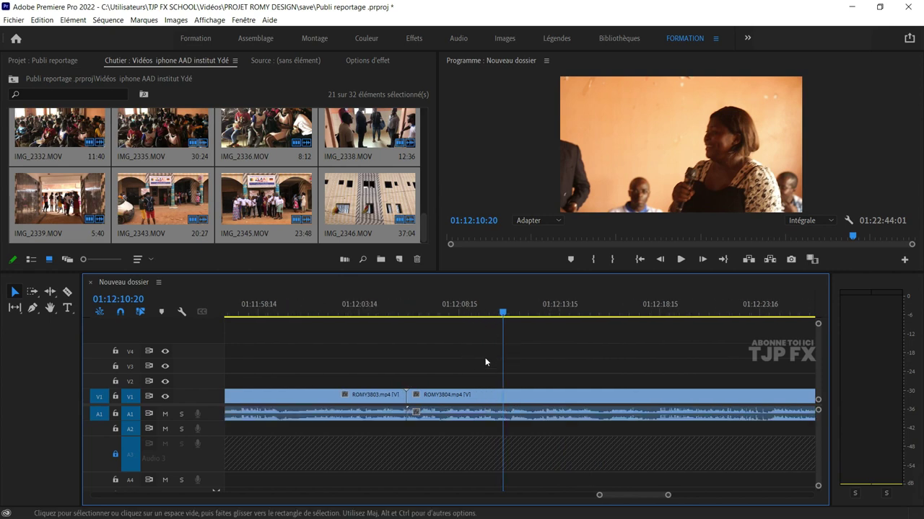
key("space")
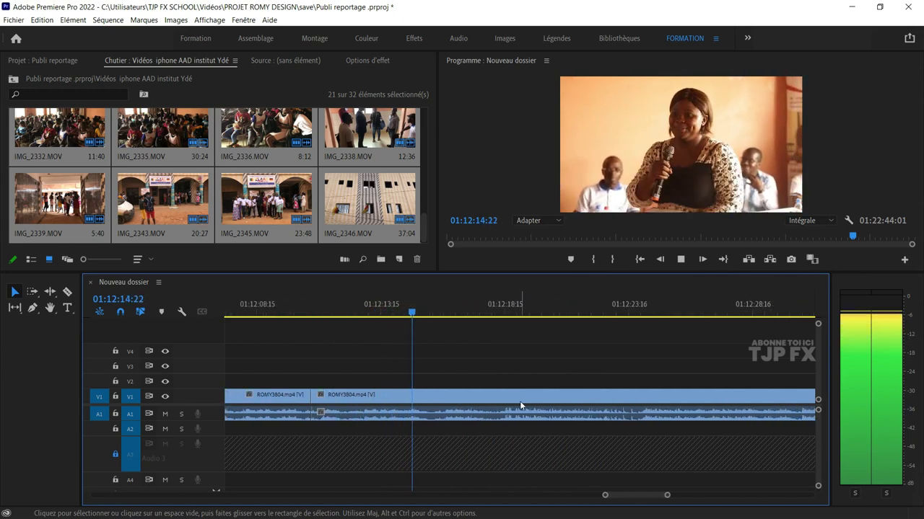
scroll(521, 408, "down", 1, "alt")
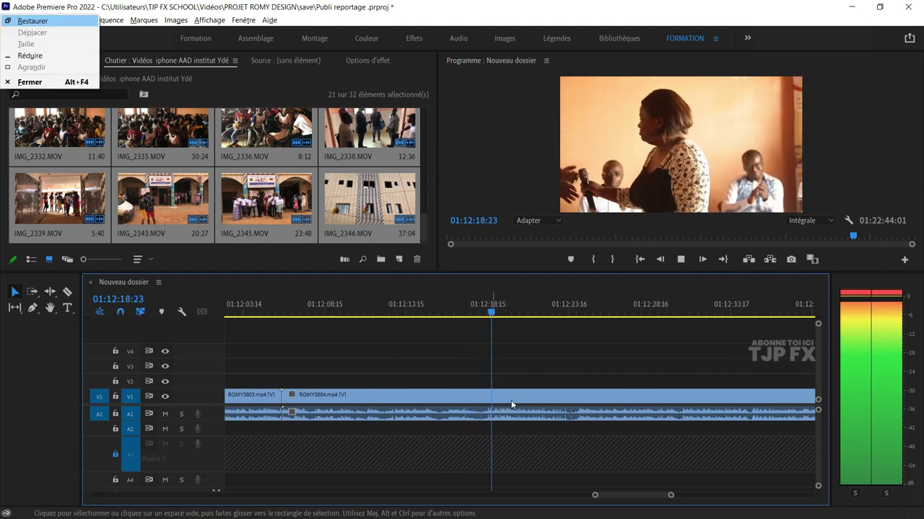
scroll(509, 371, "down", 1, "alt")
key("space")
left_click(392, 312)
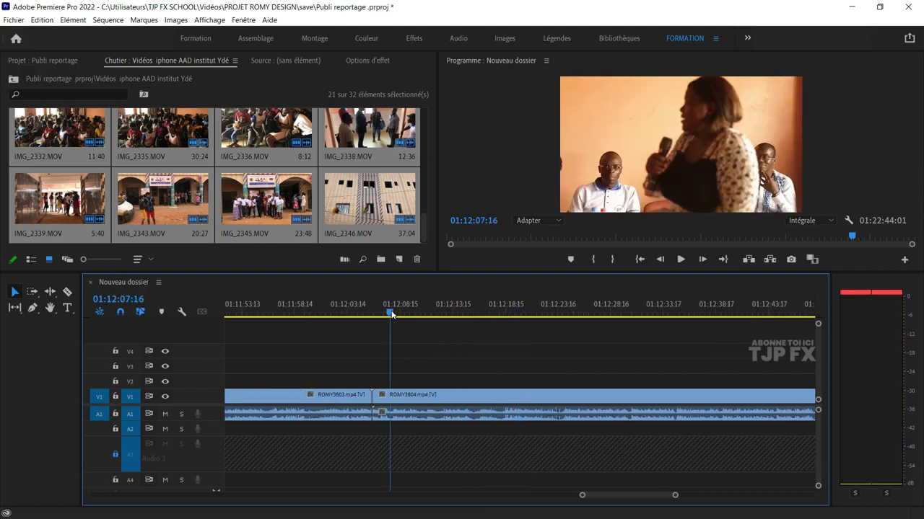
key("space")
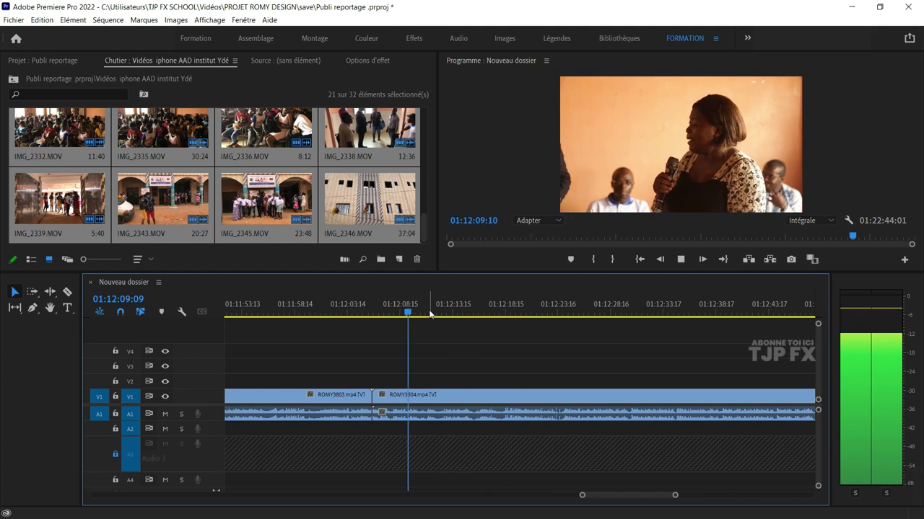
scroll(447, 360, "up", 1, "alt")
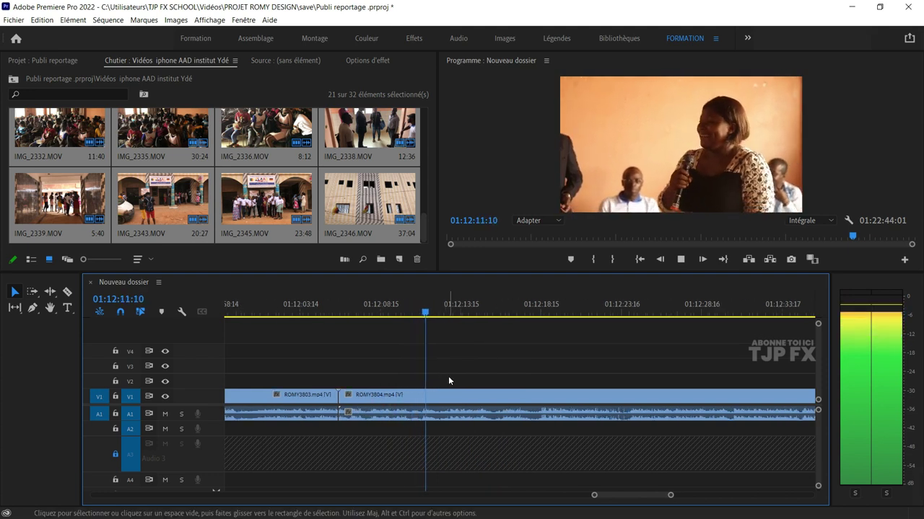
key("space")
- Lift the short ROMY3804 piece from V1/A1 onto V2 and A2, leaving a gap
key("ctrl")
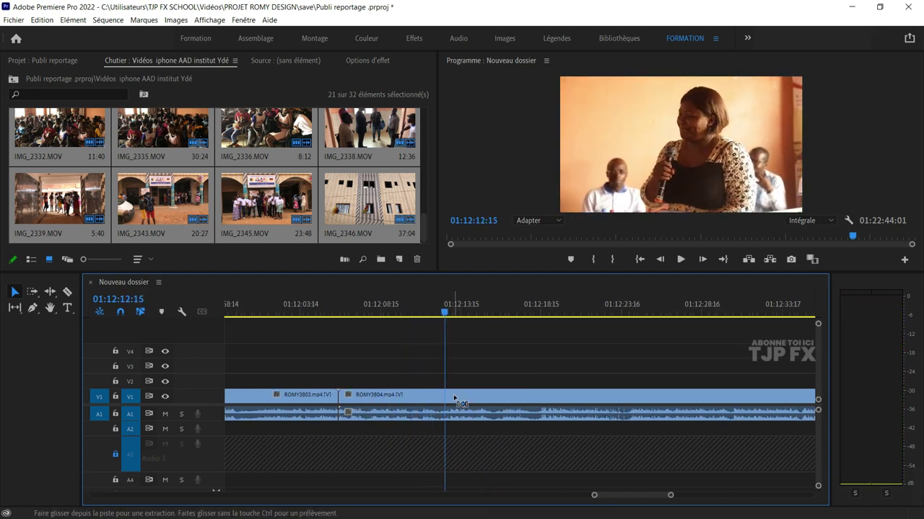
scroll(376, 310, "up", 1)
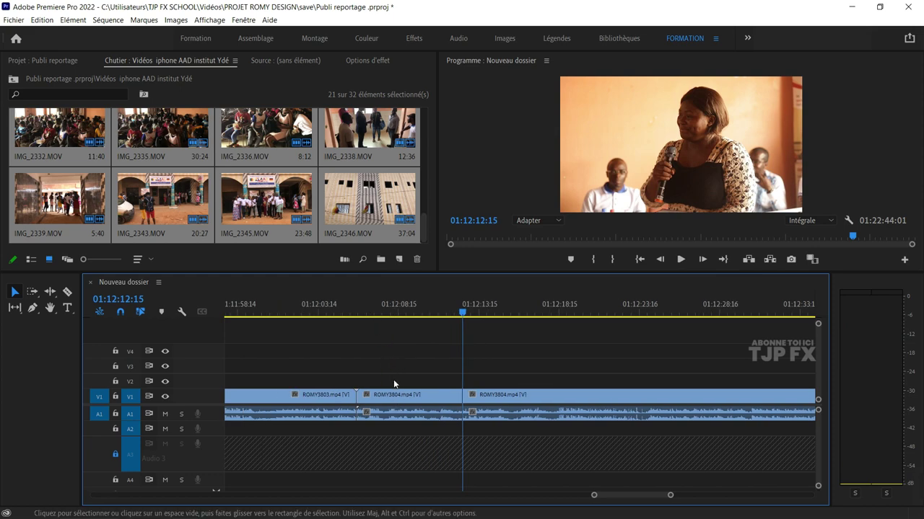
left_click_drag(403, 395, 412, 431)
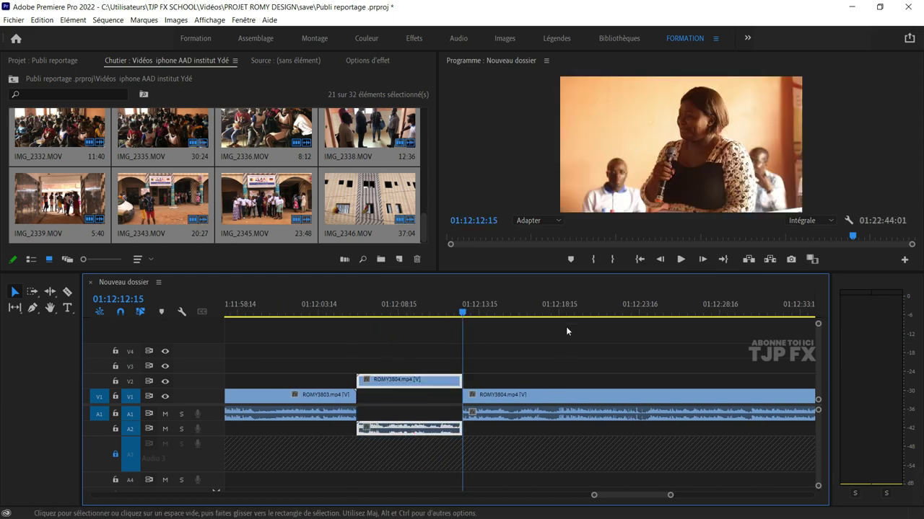
left_click(593, 315)
key("space")
scroll(667, 407, "down", 2)
scroll(682, 410, "down", 2)
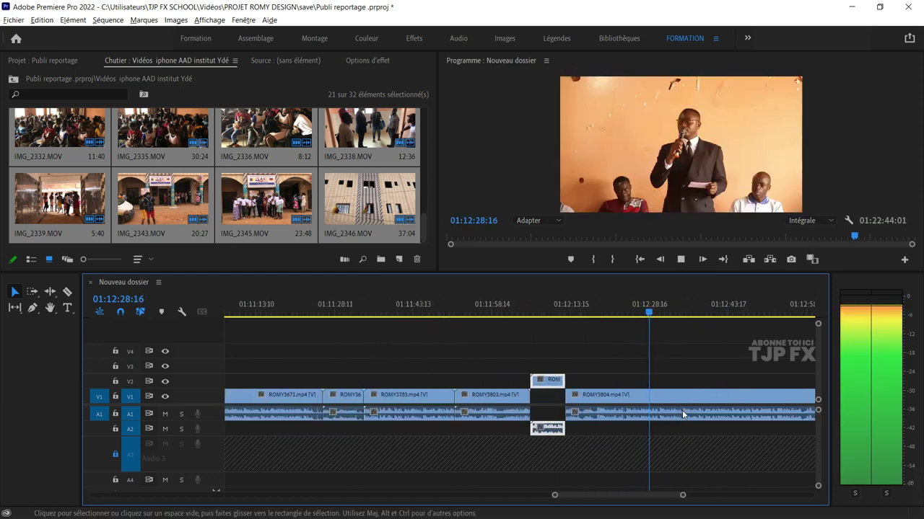
scroll(685, 412, "down", 2)
scroll(684, 413, "down", 1)
left_click_drag(703, 317, 750, 323)
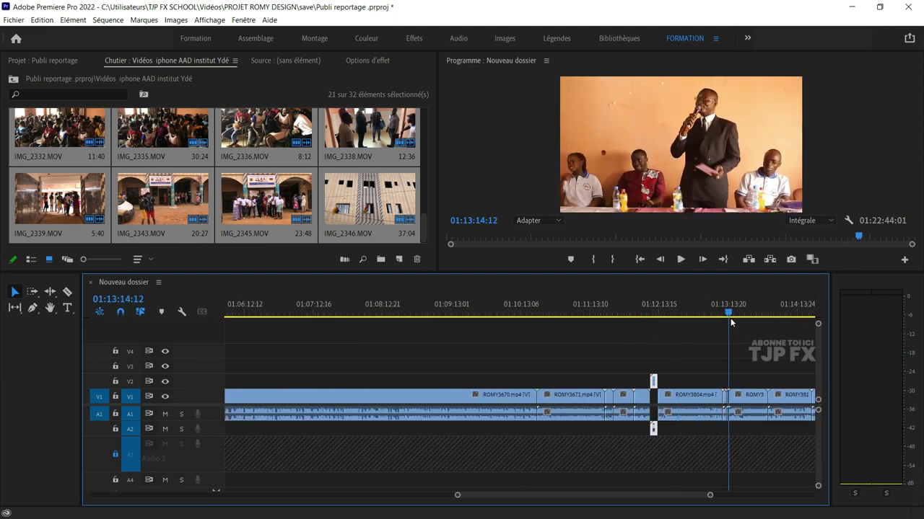
scroll(719, 355, "down", 2)
scroll(681, 331, "down", 2)
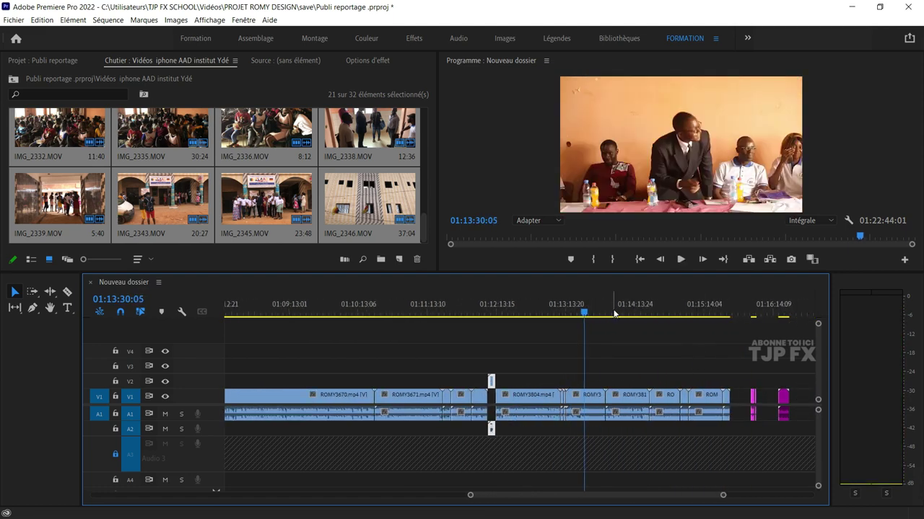
scroll(638, 357, "down", 1)
scroll(587, 319, "down", 1)
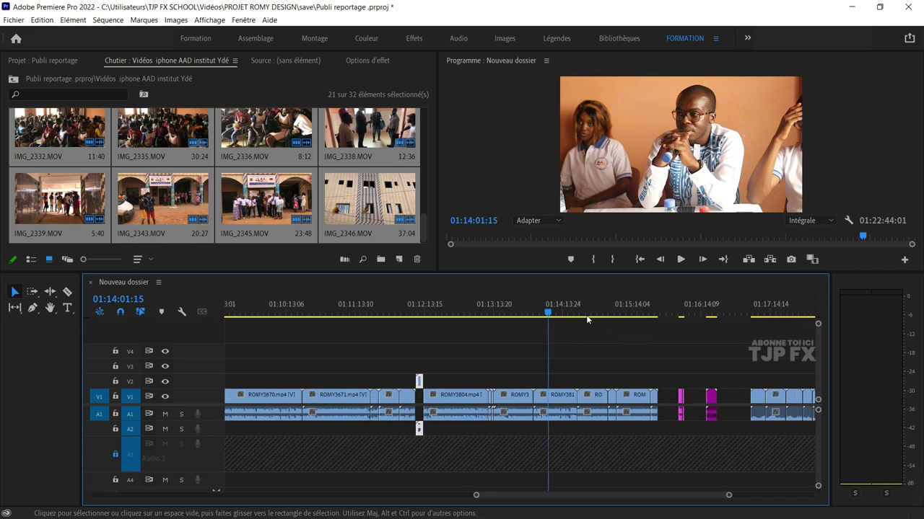
left_click(595, 312)
scroll(602, 349, "up", 1)
key("space")
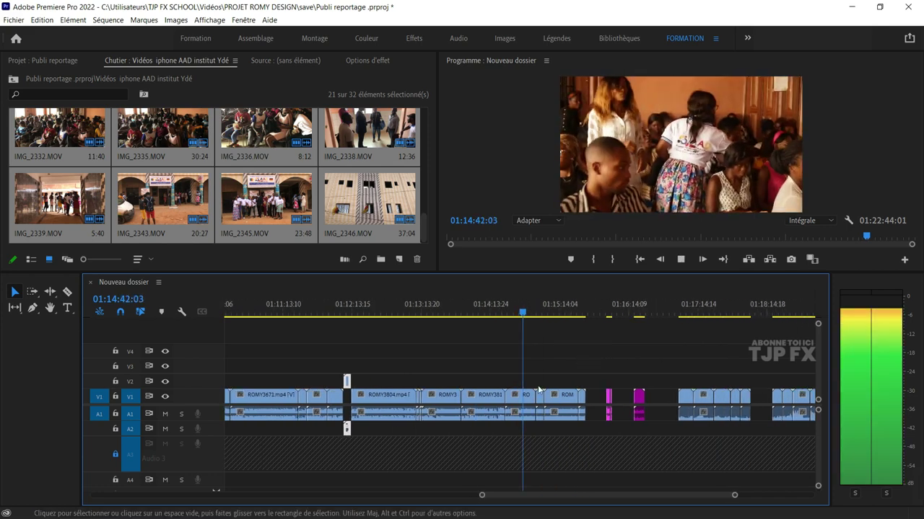
scroll(537, 373, "up", 1)
key("space")
scroll(565, 373, "down", 2)
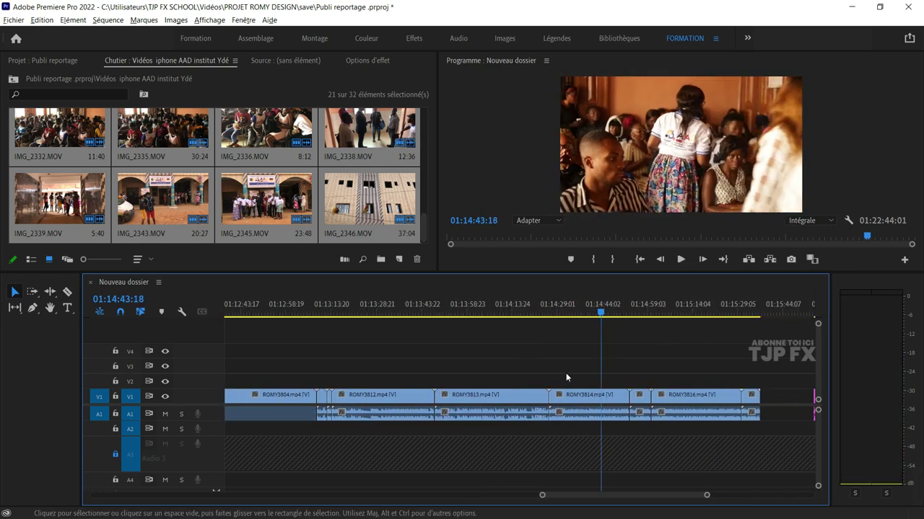
scroll(541, 377, "down", 1)
scroll(489, 375, "down", 1)
scroll(479, 373, "down", 1)
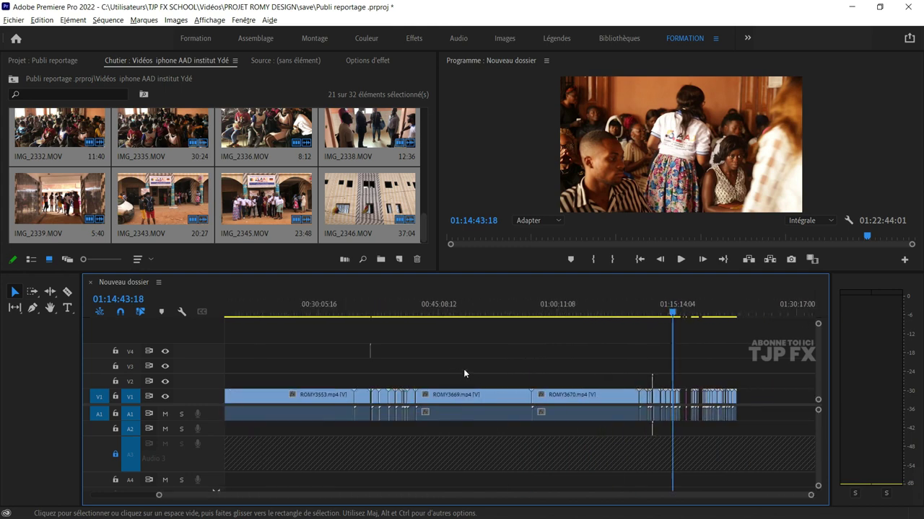
scroll(463, 369, "down", 1)
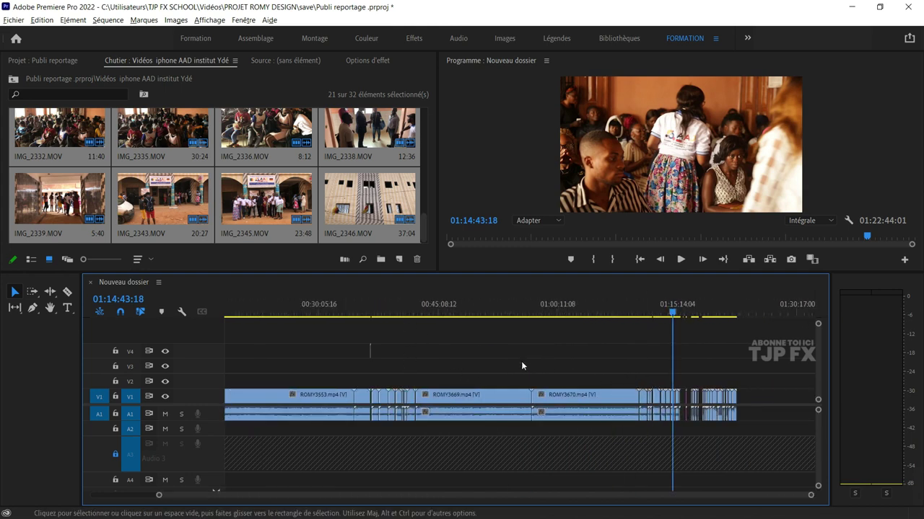
scroll(476, 344, "down", 1)
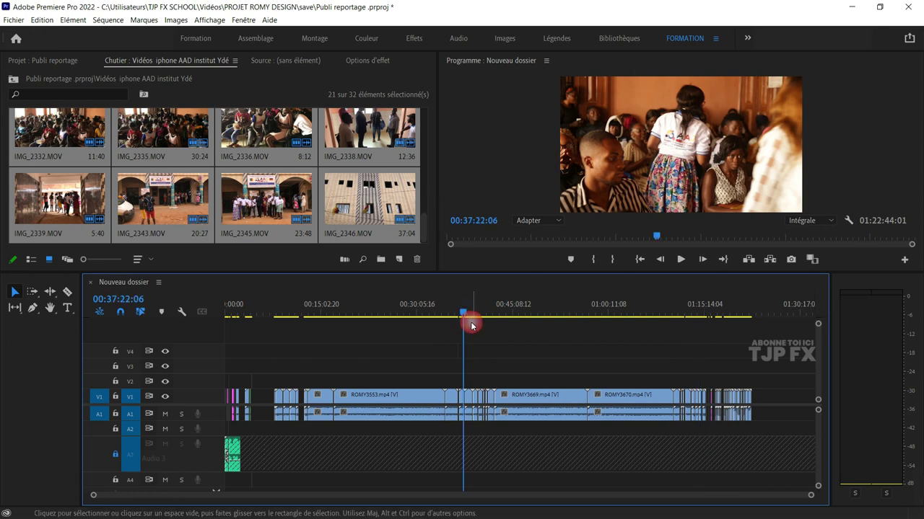
scroll(469, 346, "up", 2)
scroll(465, 347, "up", 2)
scroll(447, 339, "up", 2)
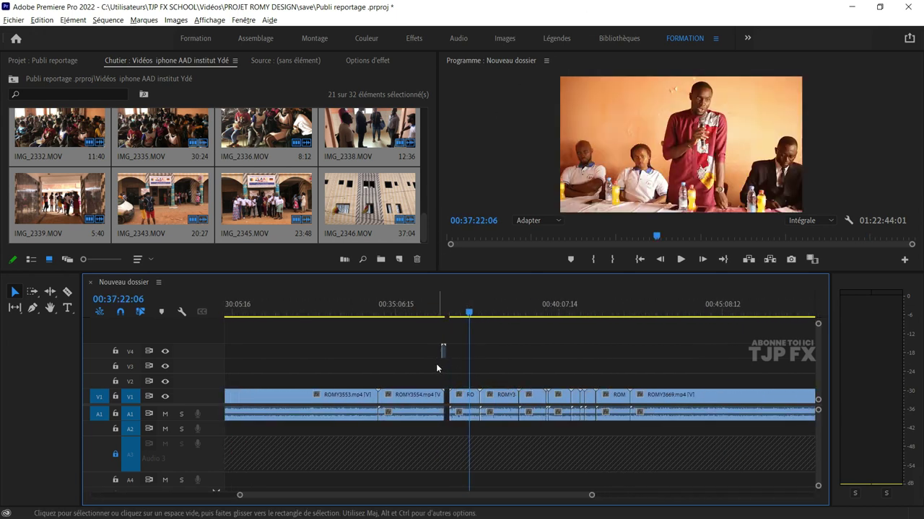
left_click(441, 314)
scroll(454, 353, "down", 1)
scroll(466, 365, "down", 1)
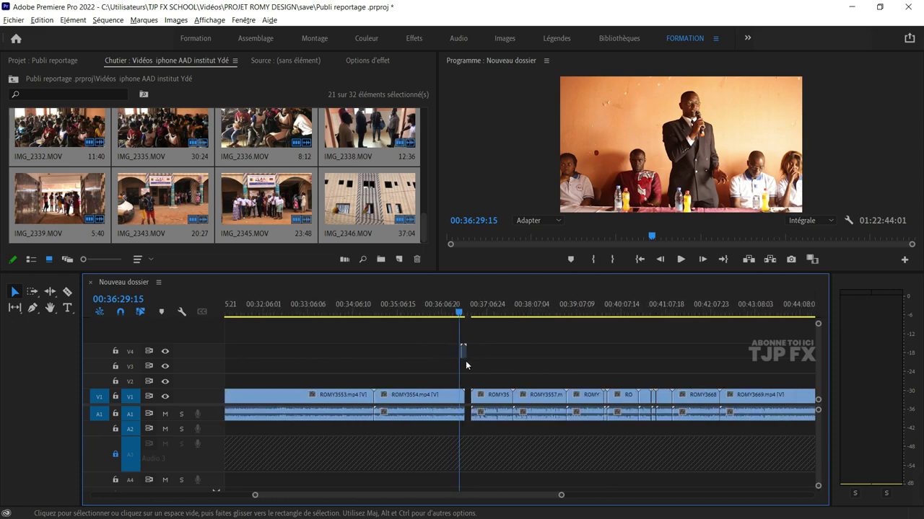
scroll(467, 357, "down", 2)
scroll(505, 356, "down", 2)
scroll(530, 356, "down", 2)
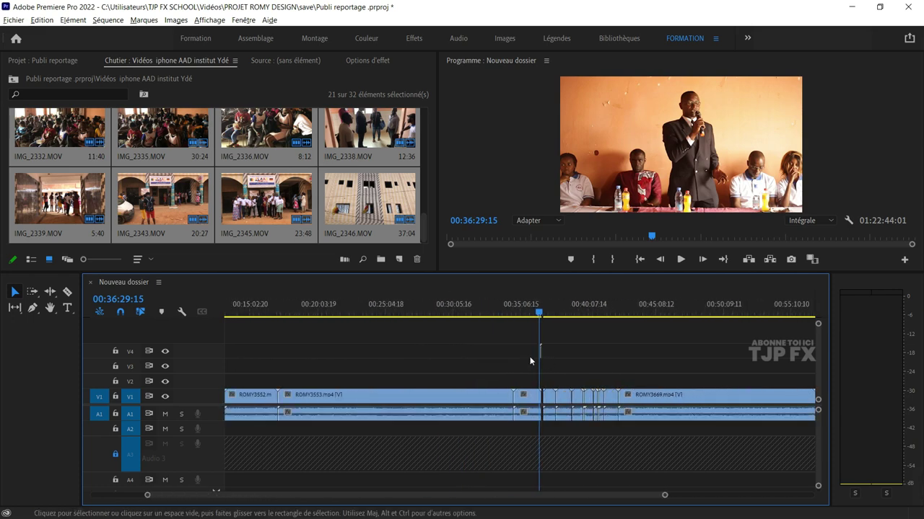
scroll(426, 349, "down", 2)
scroll(426, 349, "down", 1)
left_click(295, 330)
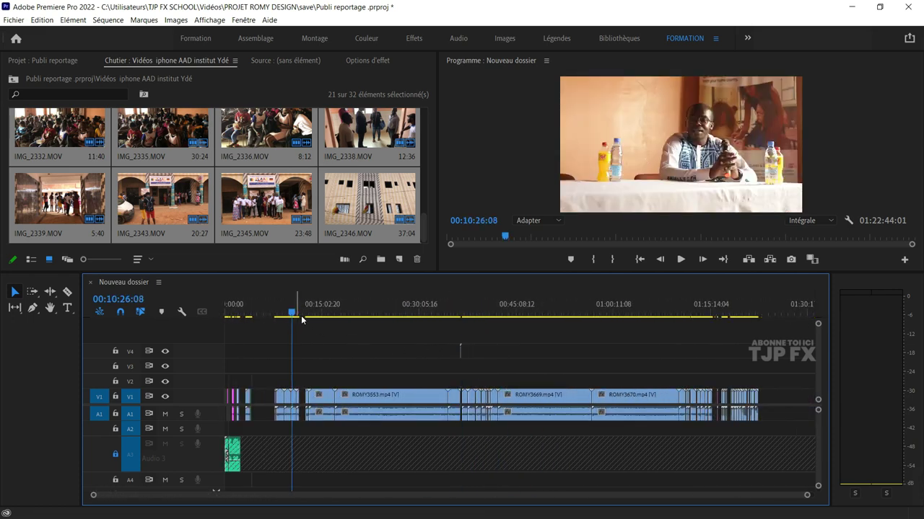
scroll(273, 373, "up", 2)
scroll(317, 357, "up", 2)
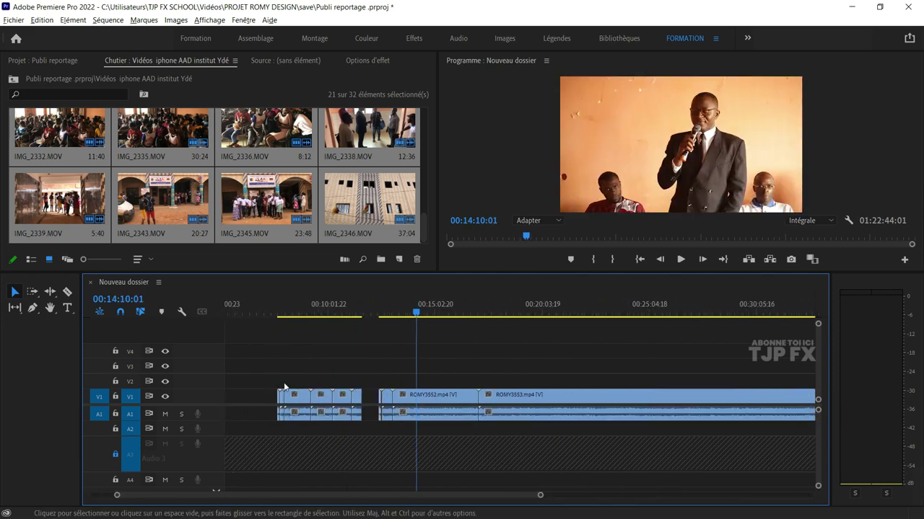
scroll(363, 341, "up", 1)
- Scrub ROMY3540 from 00:10:57:24 to locate the cut point around 00:11:31
left_click(379, 315)
left_click_drag(380, 315, 392, 315)
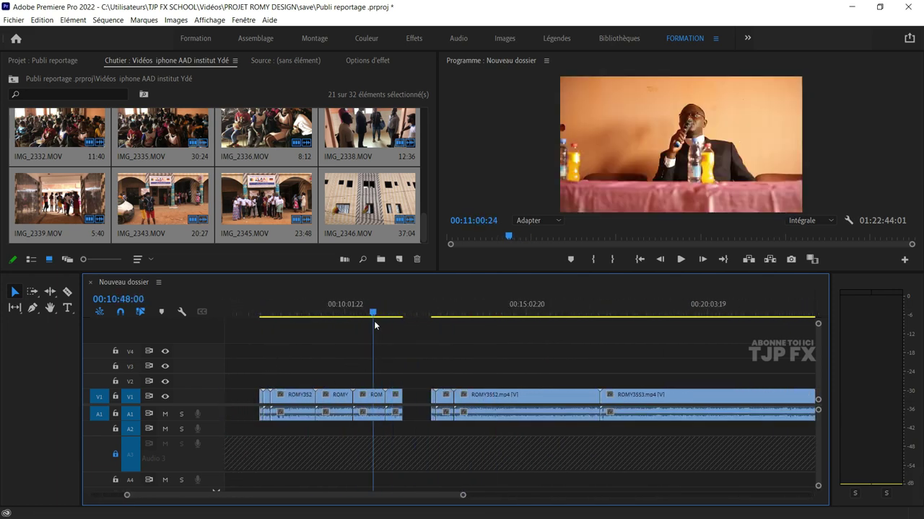
scroll(403, 402, "up", 2)
scroll(415, 374, "up", 1)
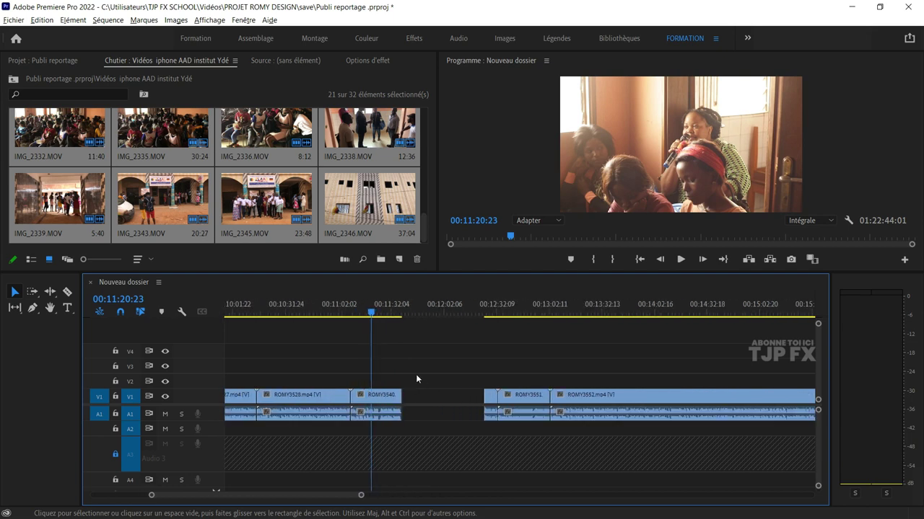
left_click(421, 302)
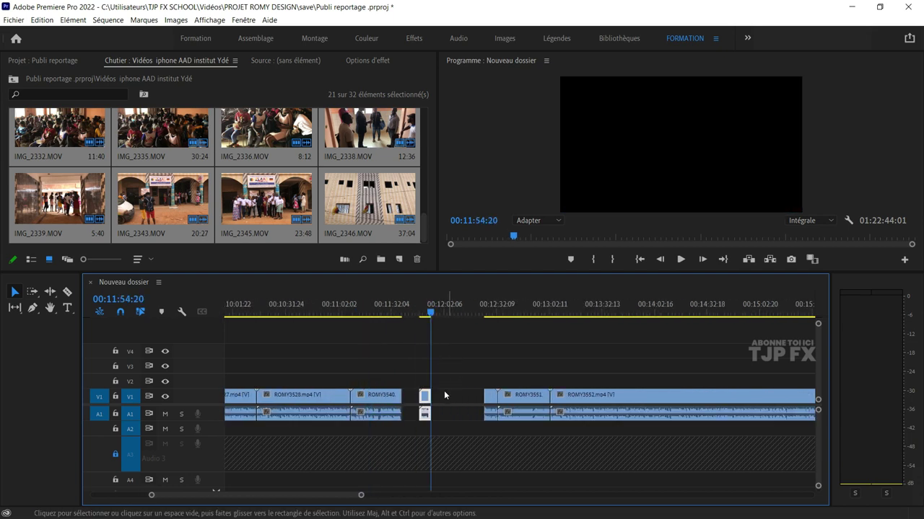
left_click(368, 304)
scroll(394, 360, "up", 2)
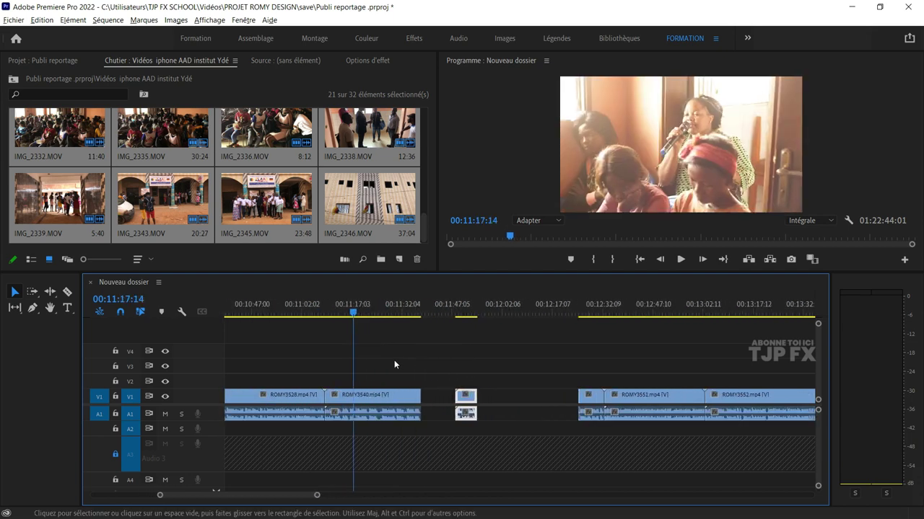
scroll(394, 360, "up", 1)
left_click(353, 312)
left_click_drag(358, 312, 417, 329)
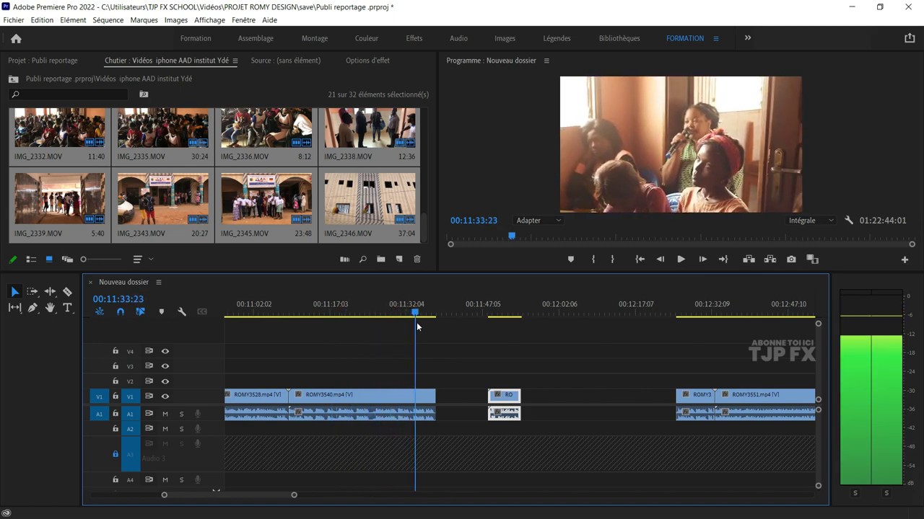
- Delete the unwanted part of ROMY3540, ripple-delete the gap, and remove the short leftover clips
left_click(389, 401)
key("Delete")
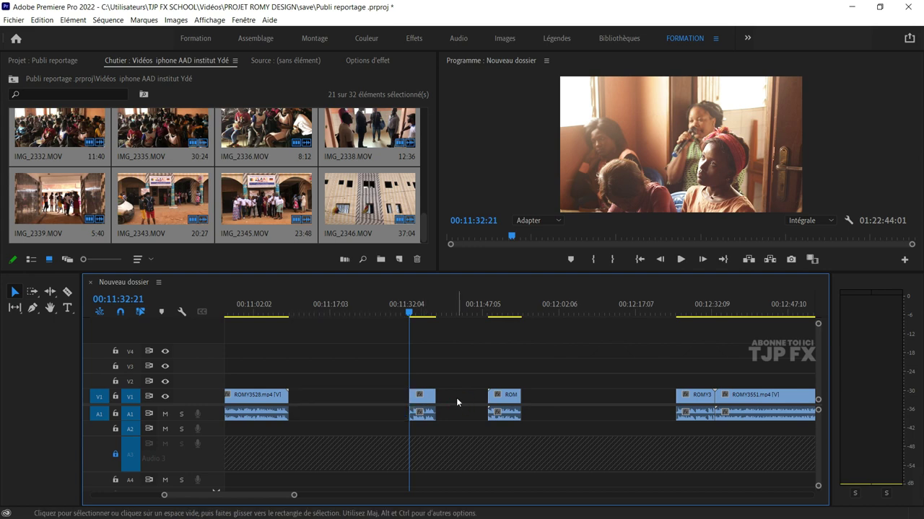
left_click(456, 398)
key("Delete")
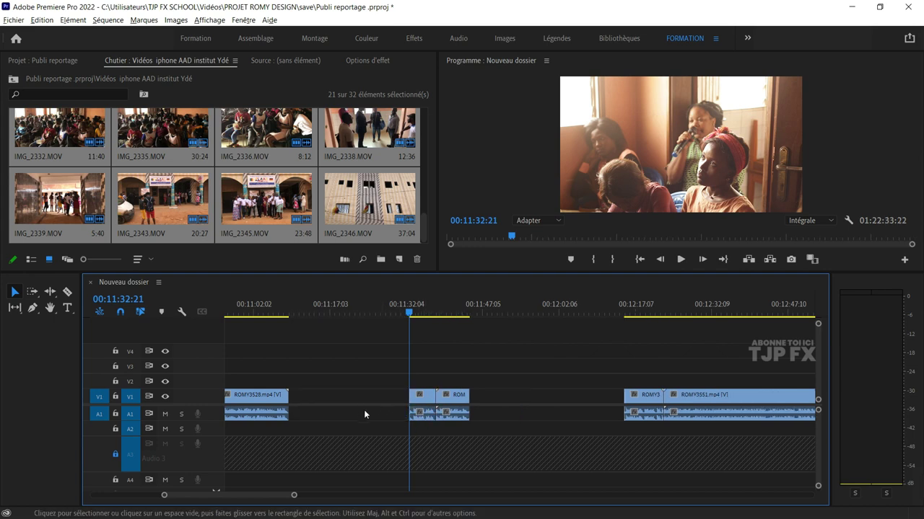
left_click(487, 401)
key("minus")
key("minus")
key("minus")
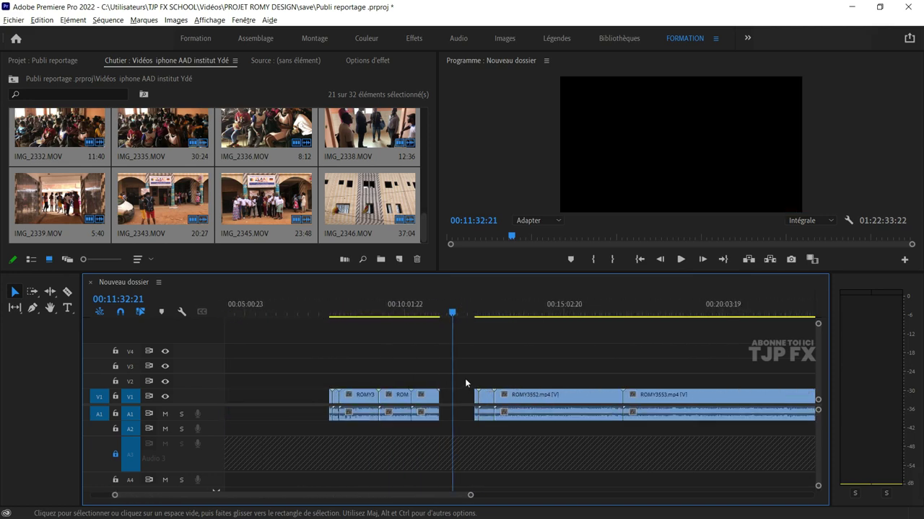
key("minus")
key("minus")
left_click(251, 303)
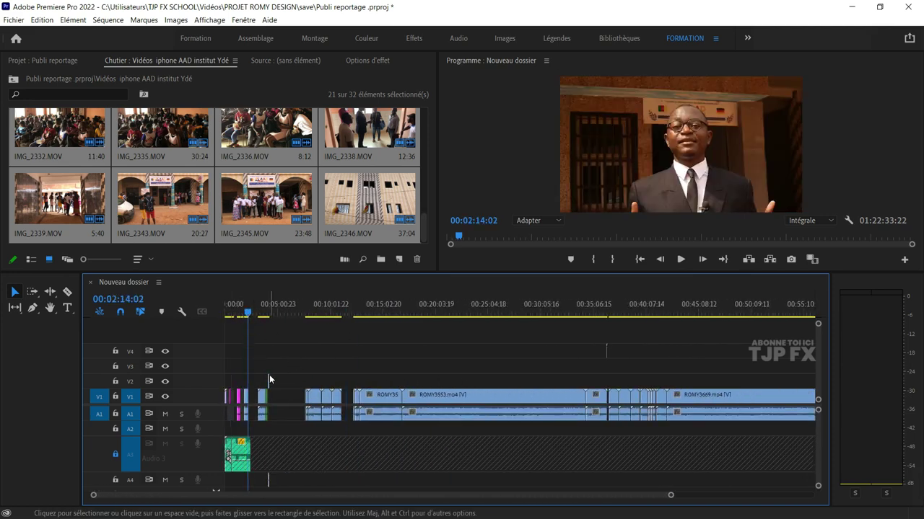
- Zoom around the opening minutes and play from about 00:01:46, stopping at 00:01:49:20
key("equal")
key("equal")
key("equal")
key("equal")
key("equal")
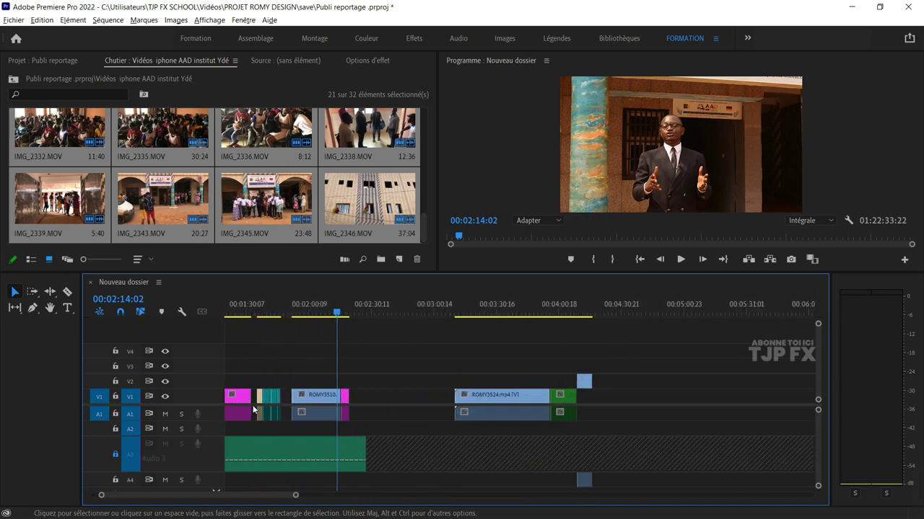
key("equal")
key("equal")
left_click(249, 305)
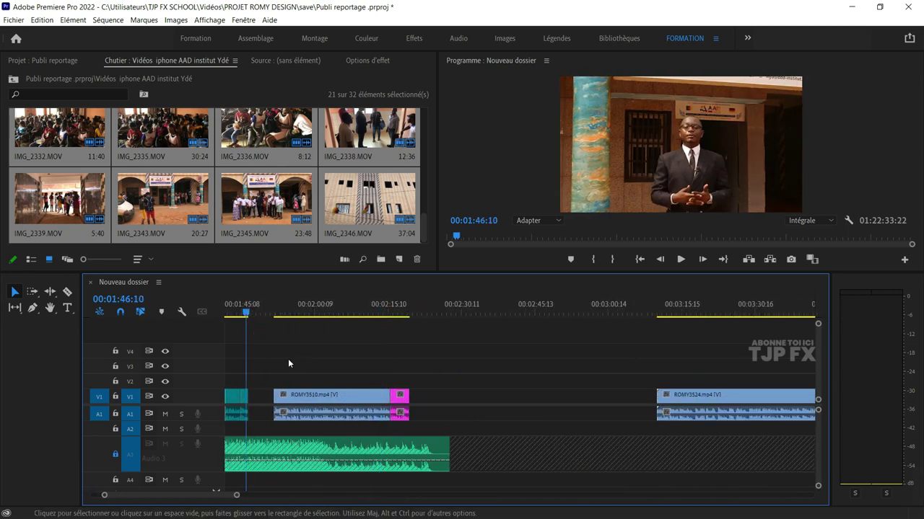
key("equal")
key("space")
key("alt+space")
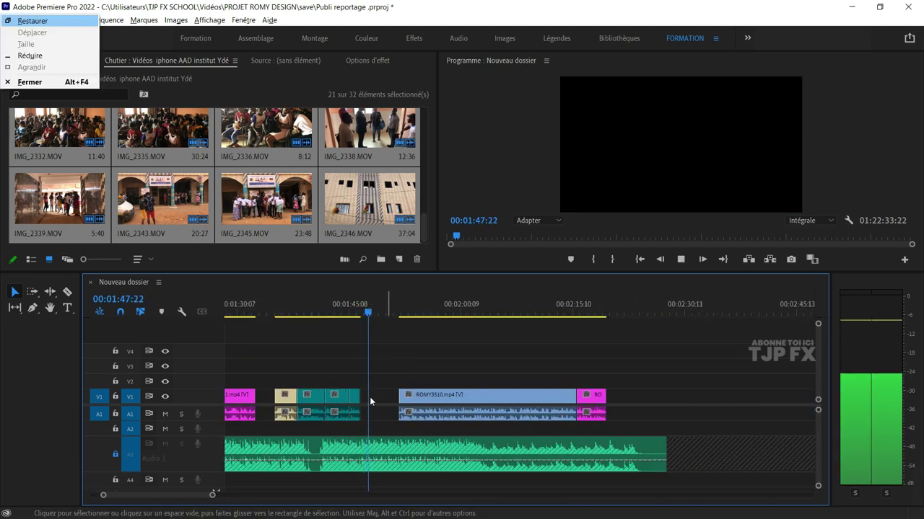
key("Escape")
key("minus")
key("space")
key("minus")
key("minus")
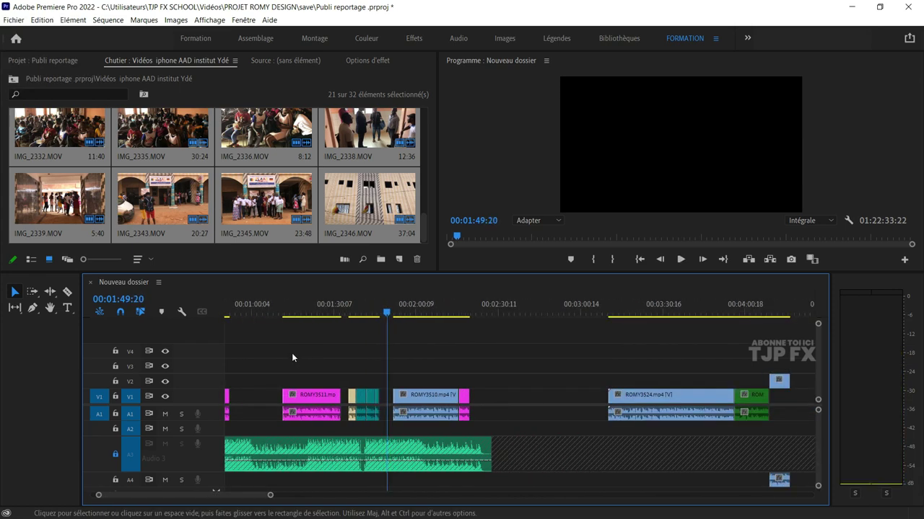
key("equal")
- Play from about 00:00:41, stop in the V1 gap, and paste the ROMY35 and ROMY3804 clips there
left_click(342, 323)
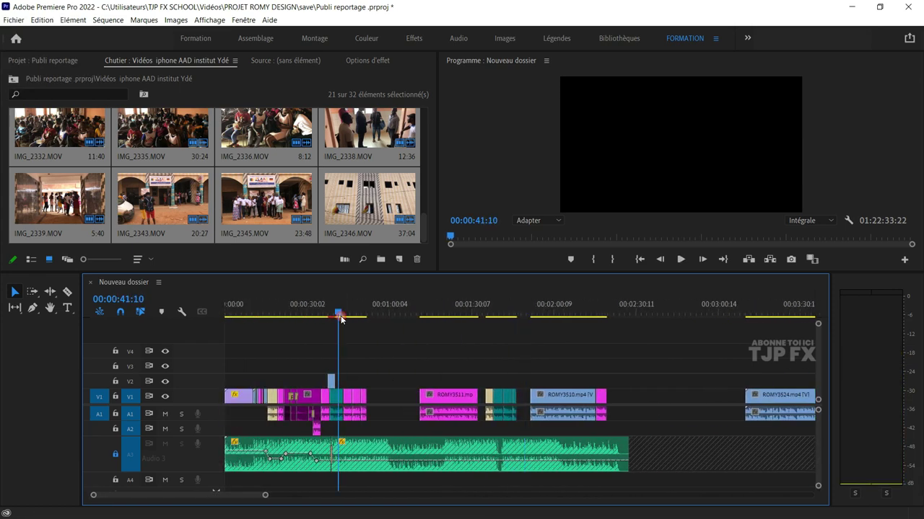
key("space")
key("equal")
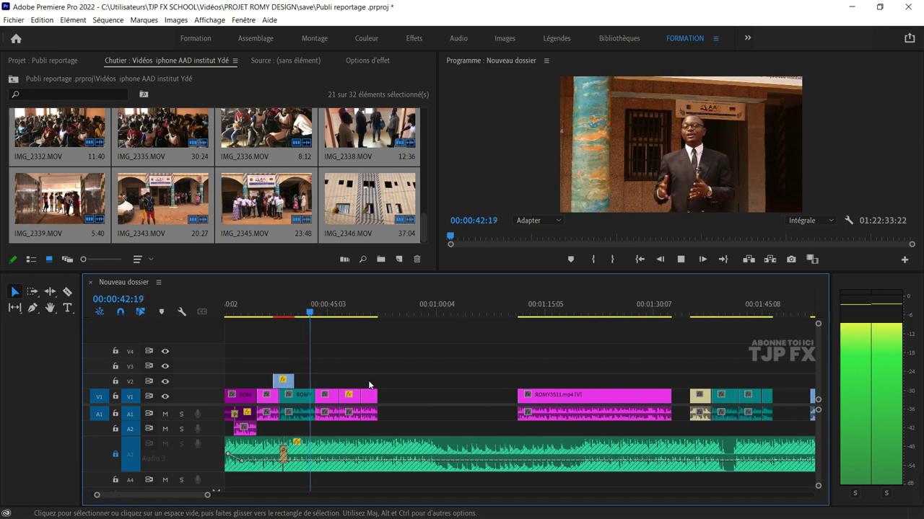
key("equal")
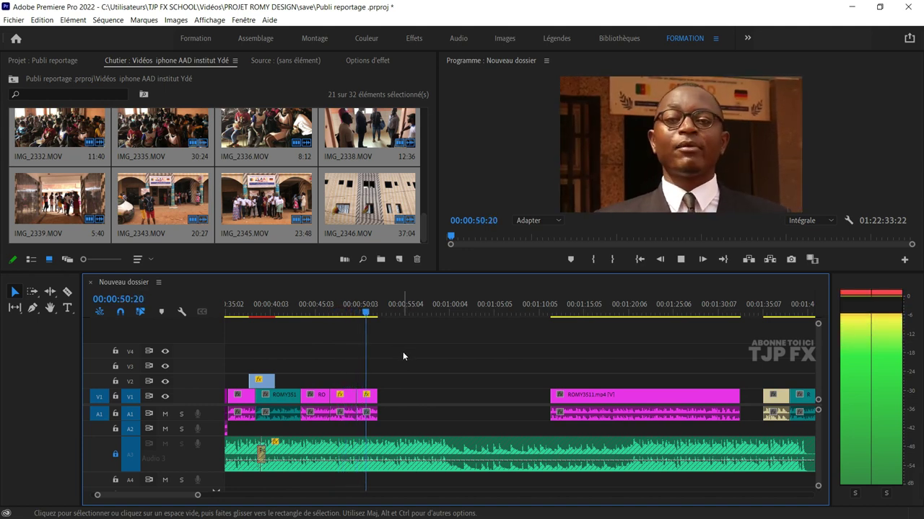
key("space")
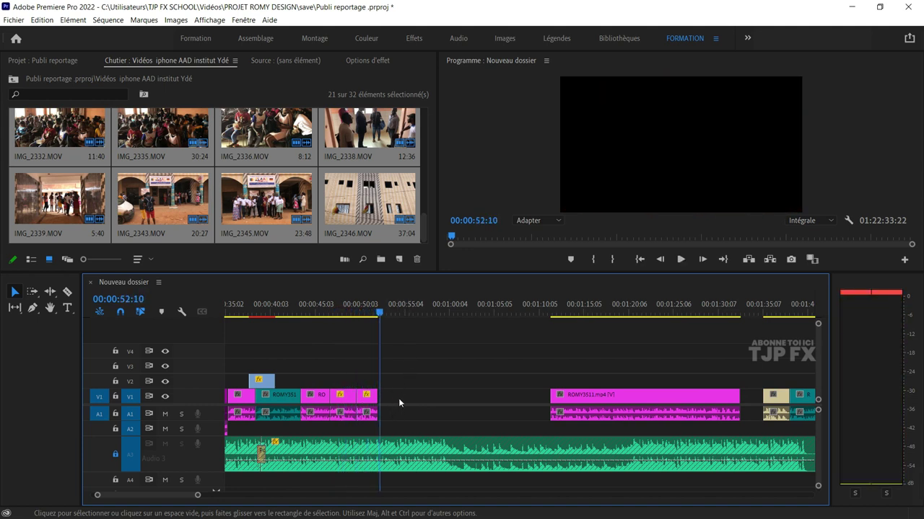
key("ctrl+v")
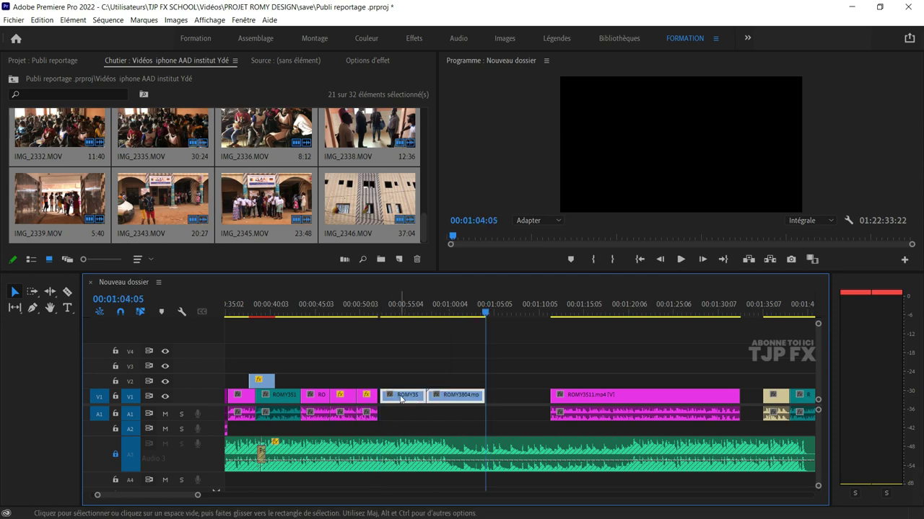
- Snap the pasted clips left, then near 00:04:07 move the stray A4 audio to A2 and the V2 clip onto V1
left_click_drag(399, 398, 406, 416)
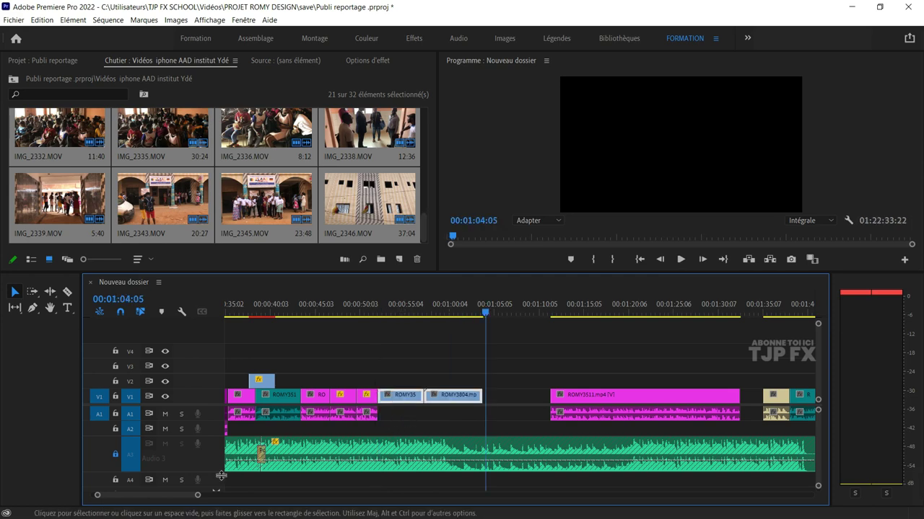
scroll(504, 416, "down", 5)
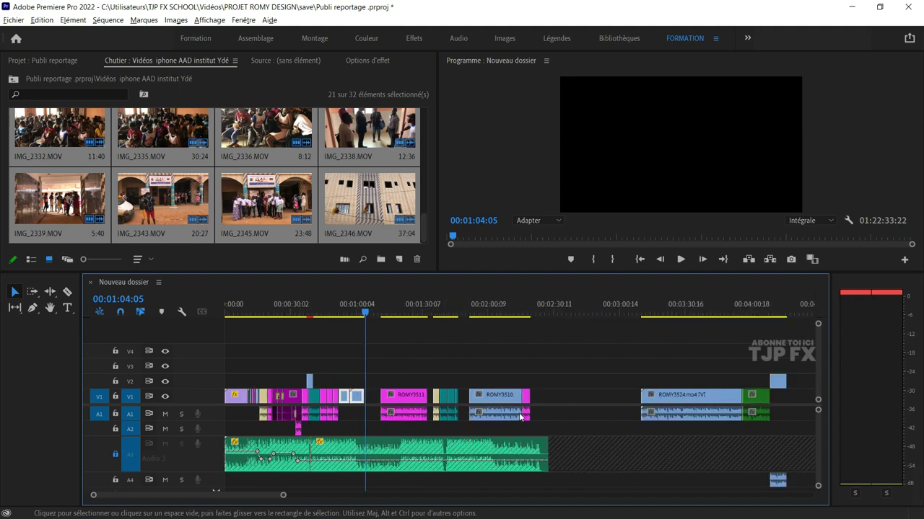
scroll(527, 411, "down", 5)
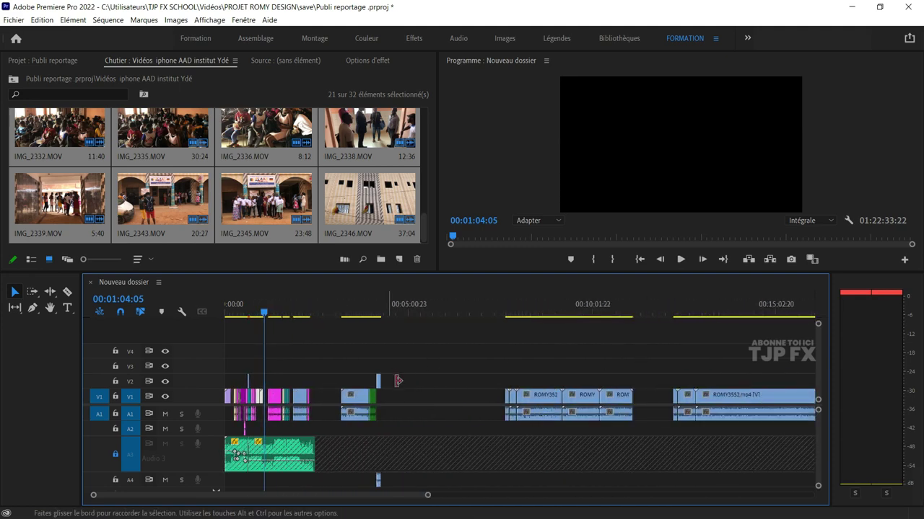
left_click_drag(371, 314, 377, 316)
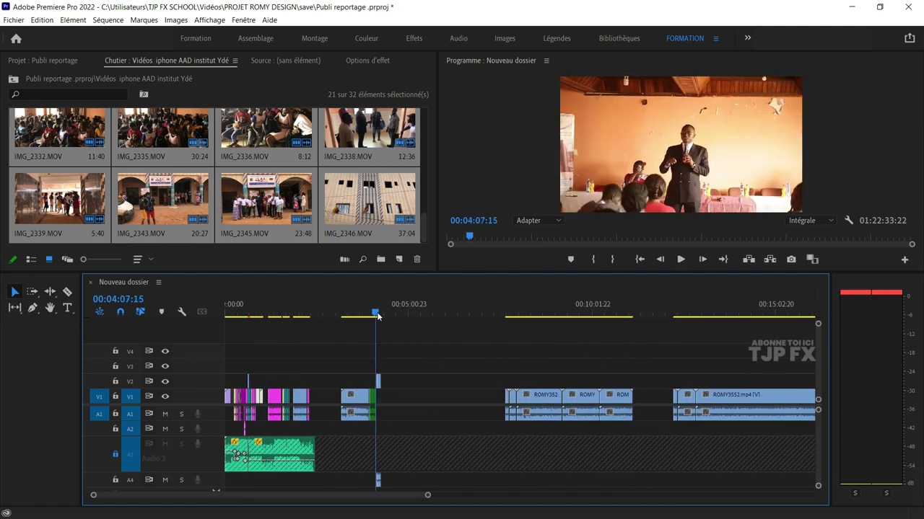
scroll(367, 389, "up", 3)
scroll(412, 402, "up", 3)
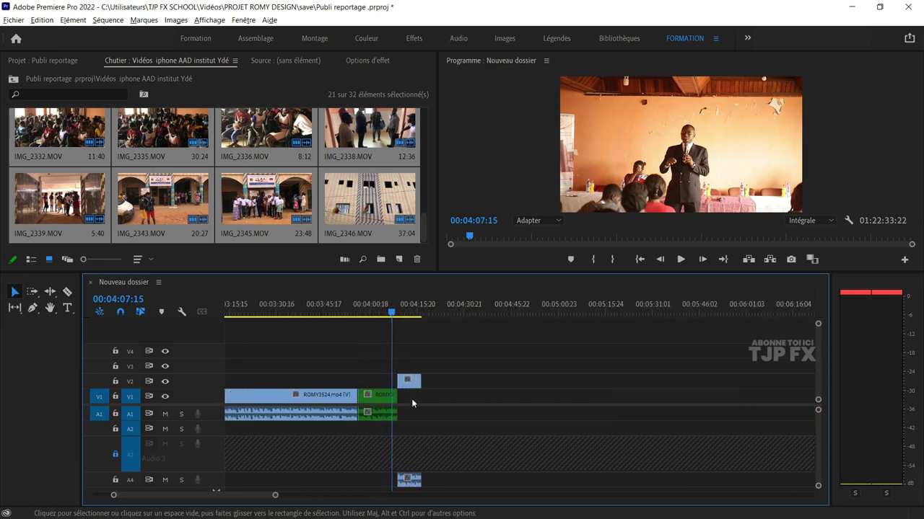
left_click_drag(414, 481, 415, 429)
left_click(409, 374)
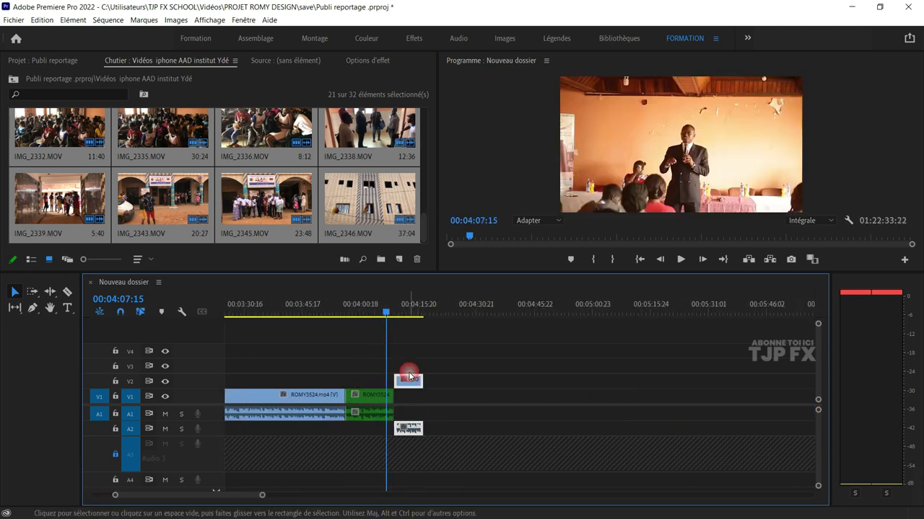
mouse_move(413, 393)
left_mouse_down()
mouse_move(403, 404)
mouse_move(402, 378)
mouse_move(435, 412)
left_mouse_up()
- Cut the two ROMY3524 clips and insert them at 00:00:52:03, shifting later clips right
key("minus")
key("minus")
key("minus")
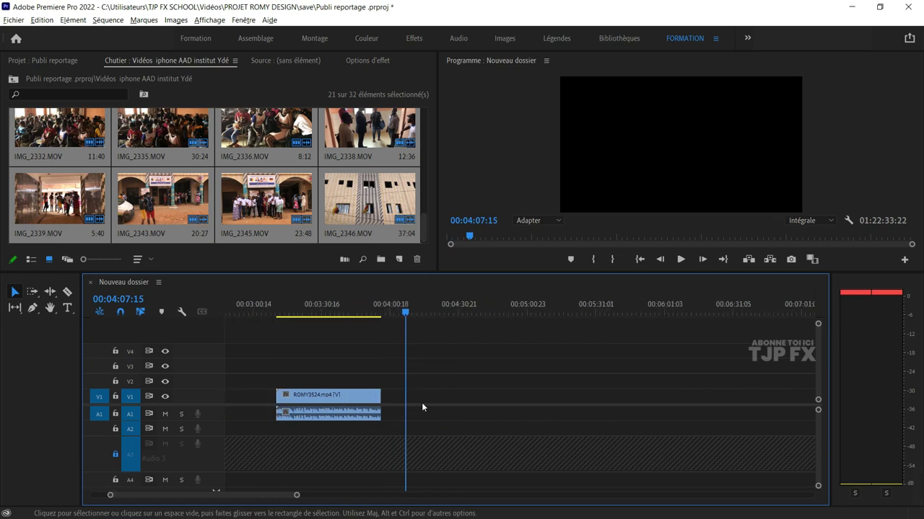
key("minus")
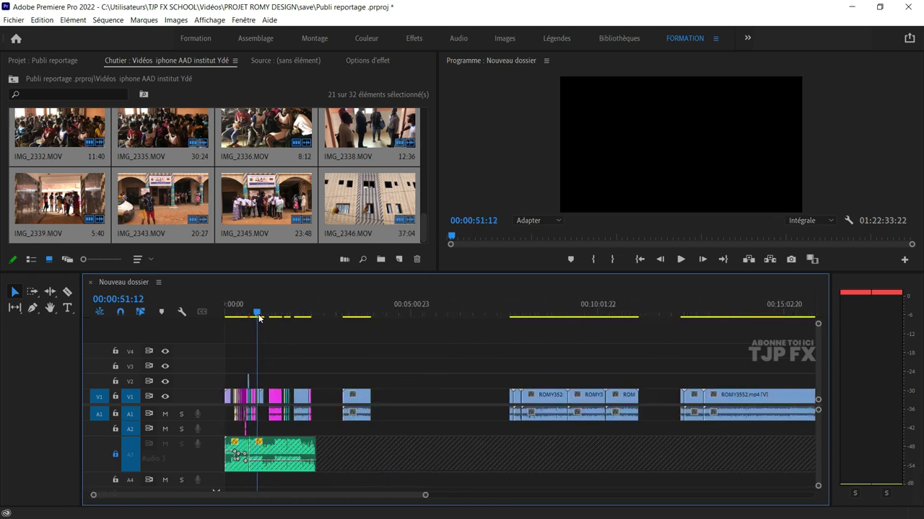
left_click(258, 319)
key("equal")
key("equal")
key("equal")
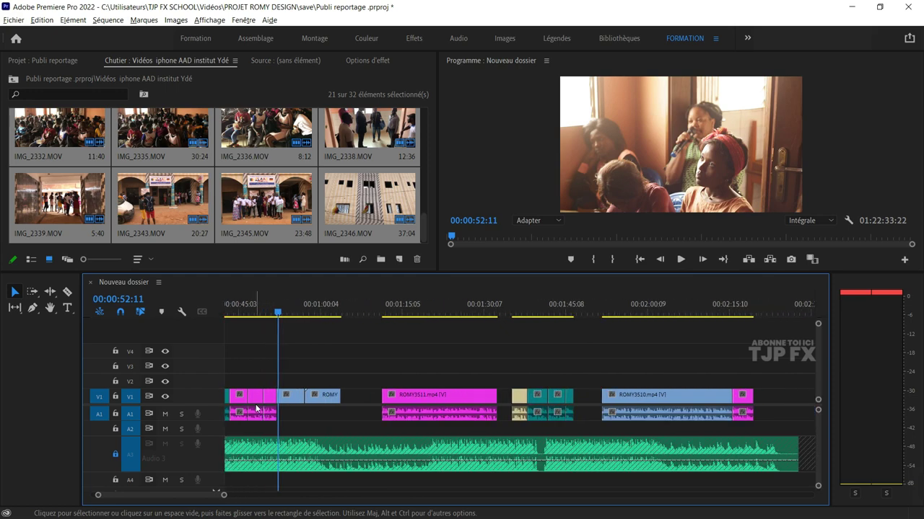
key("equal")
scroll(318, 389, "up", 2)
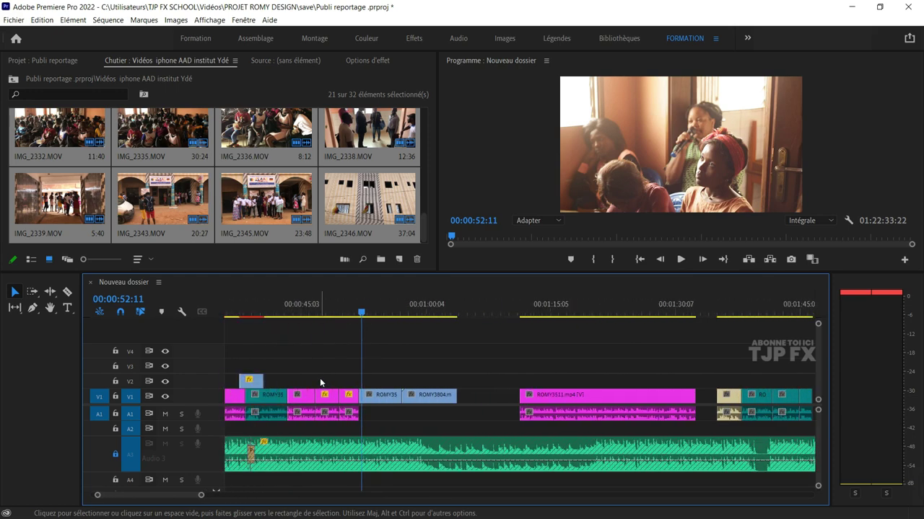
key("Up")
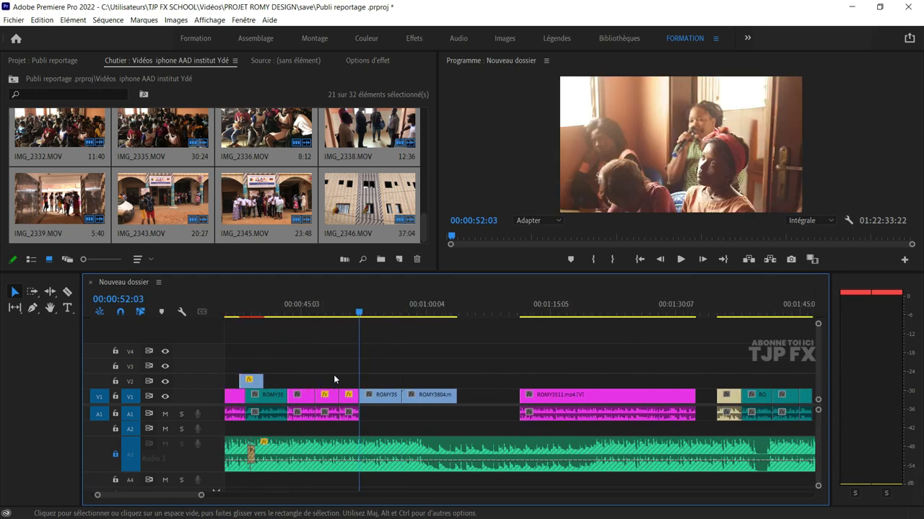
key("space")
key("space")
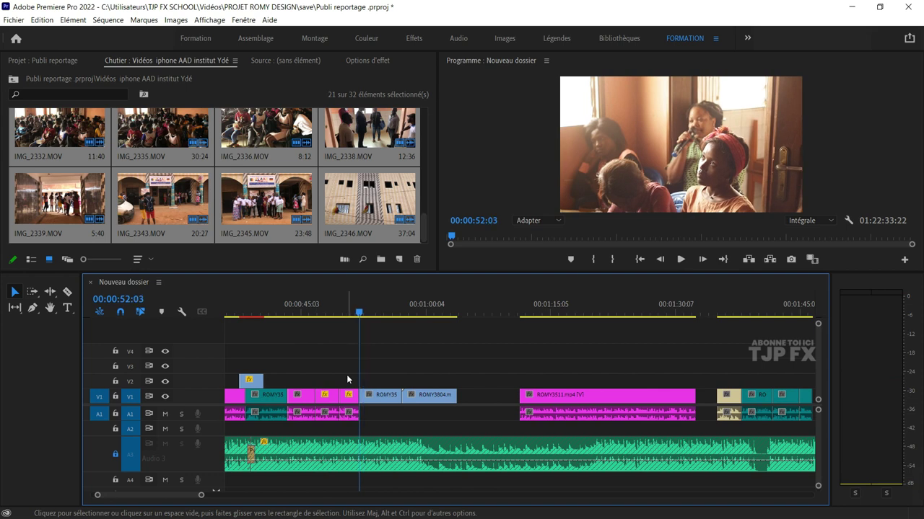
key("ctrl+shift+v")
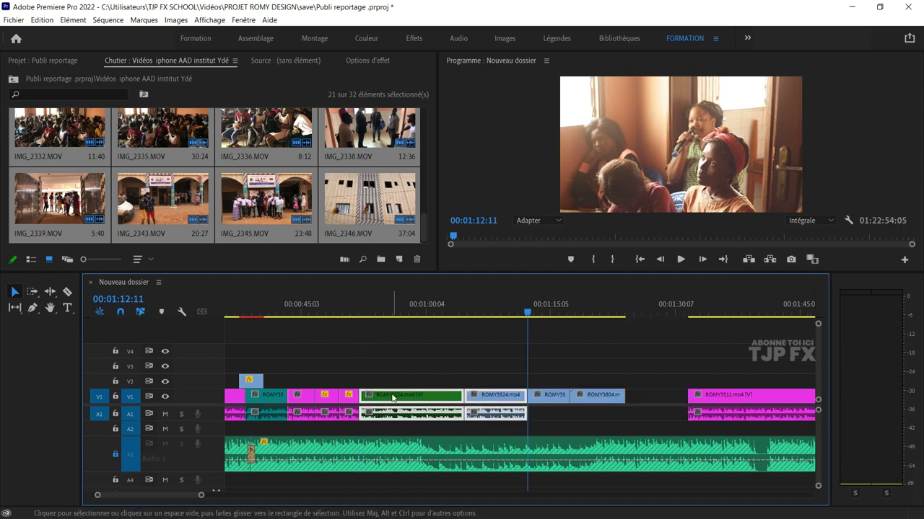
- Move the two ROMY3524.mp4 audio clips down to track A2 and play the edit back
left_click_drag(400, 418, 402, 430)
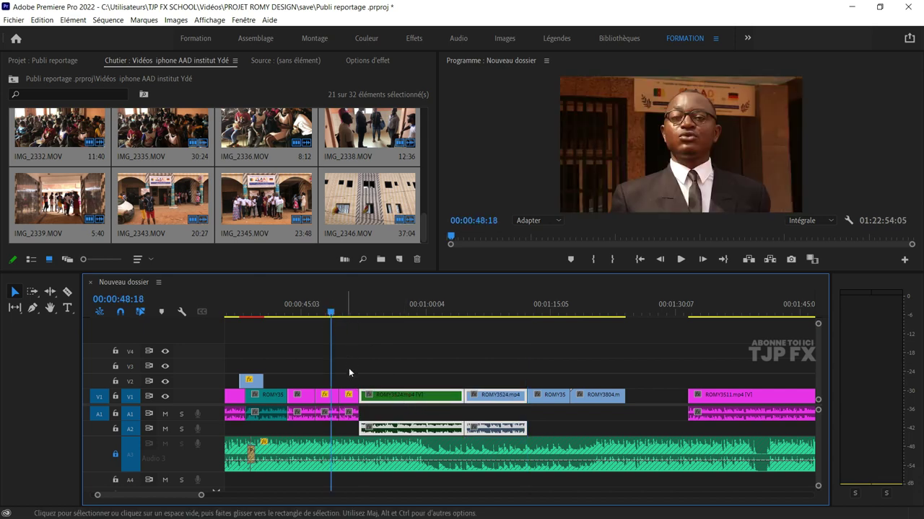
key("space")
key("equal")
key("equal")
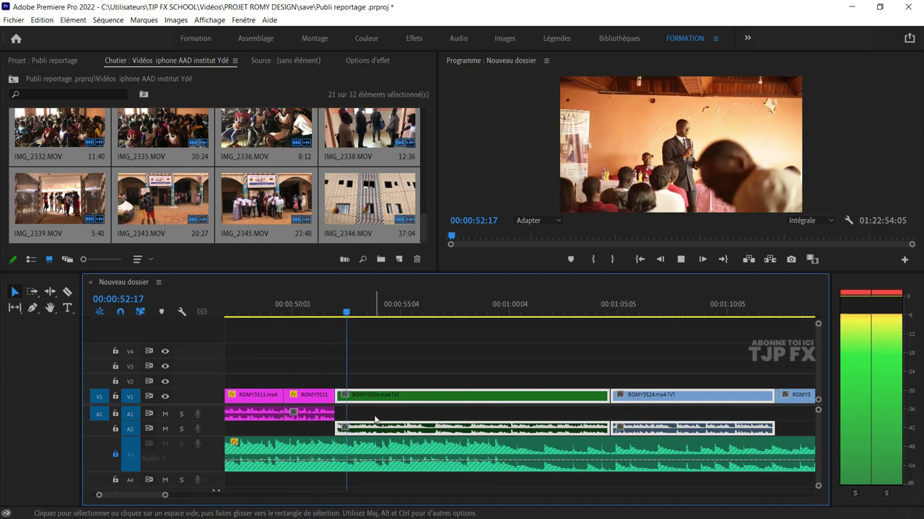
scroll(382, 411, "down", 2)
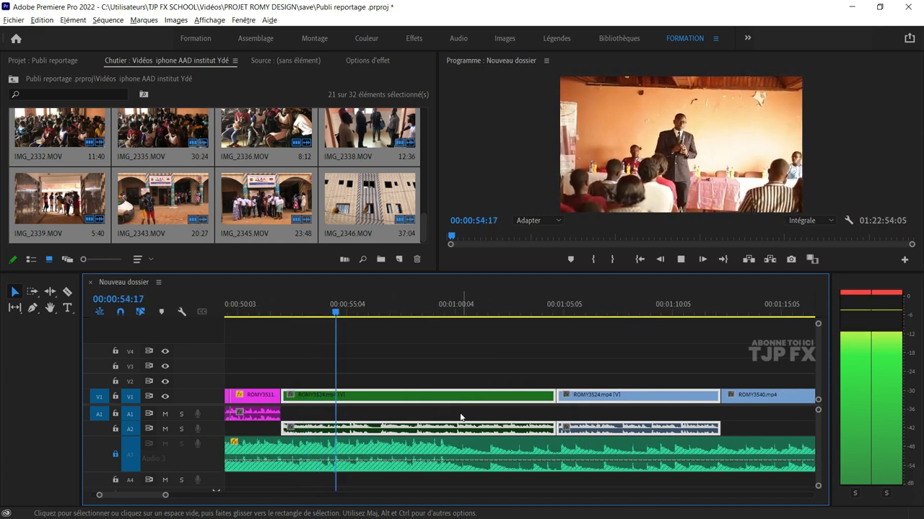
scroll(459, 416, "down", 1)
scroll(376, 390, "up", 2)
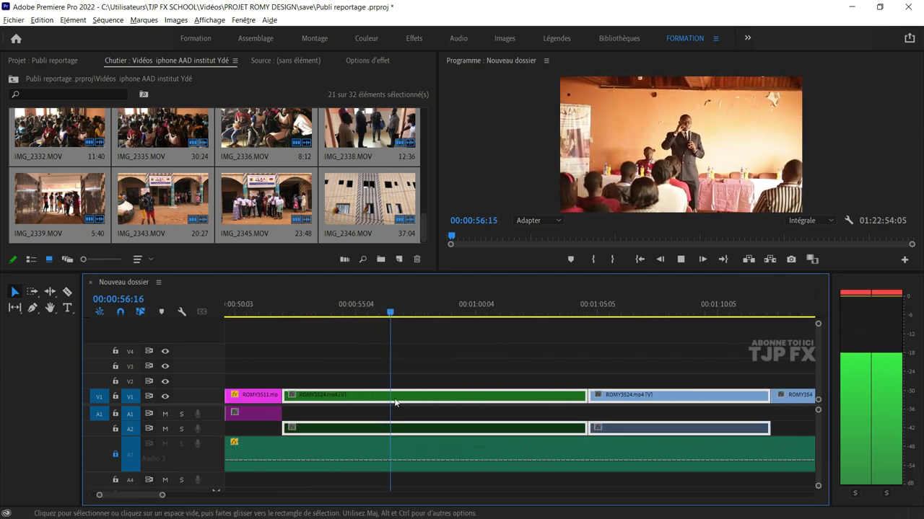
key("space")
- Replay the opening section from 00:00:52:09 through the inserted ROMY3524 clips
left_click(289, 312)
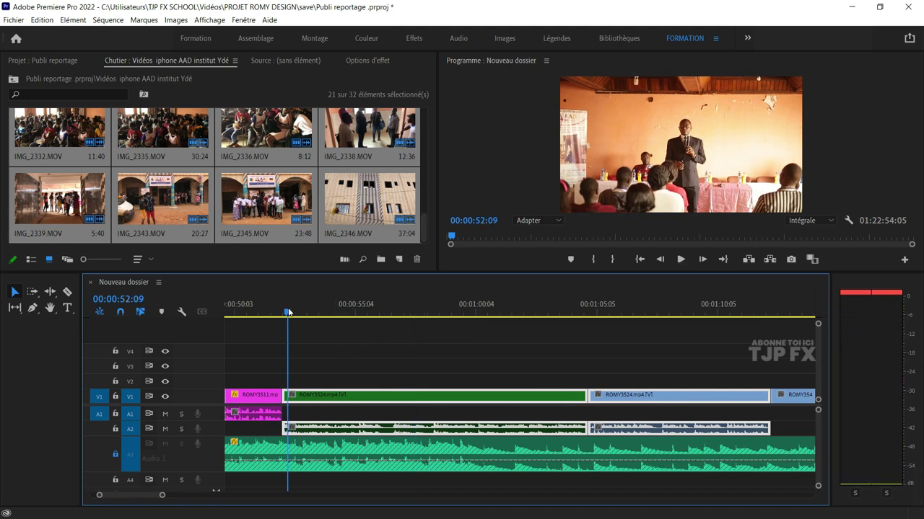
key("space")
scroll(433, 392, "down", 1)
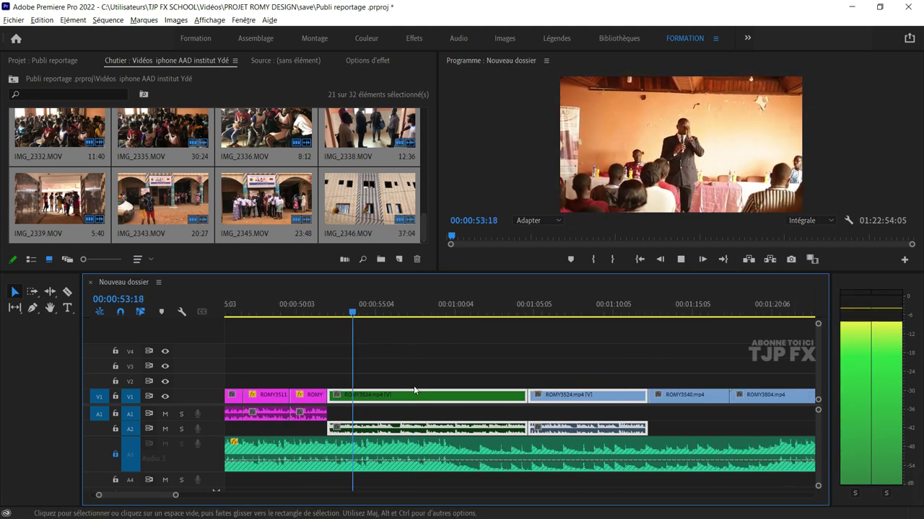
scroll(432, 392, "down", 1)
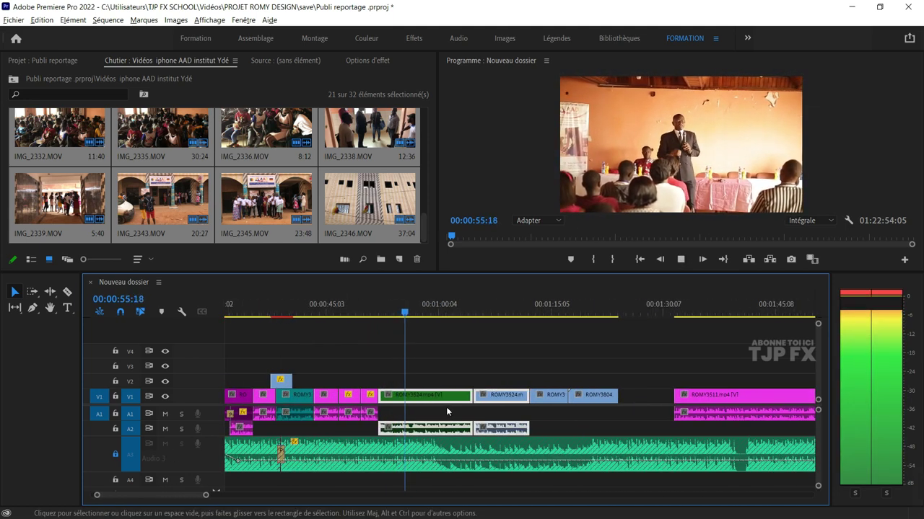
scroll(386, 408, "down", 1)
scroll(451, 406, "up", 1)
scroll(441, 407, "up", 1)
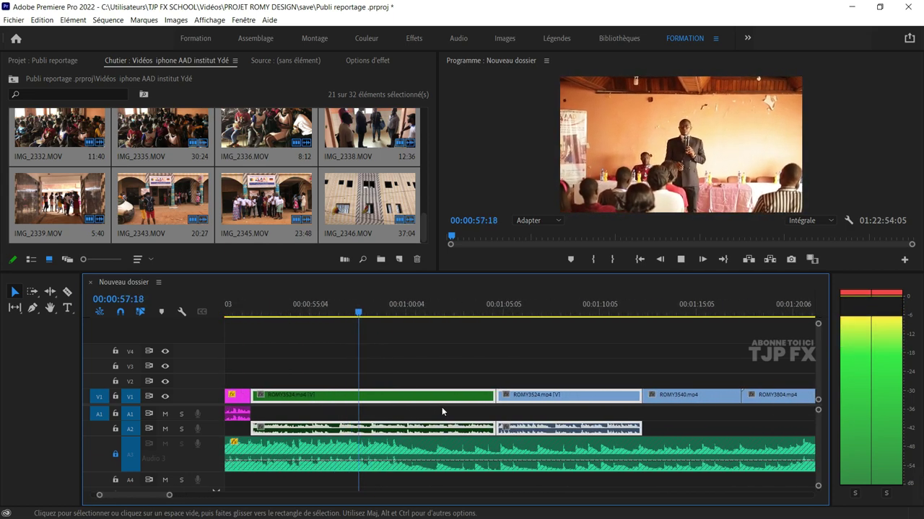
scroll(442, 407, "down", 1)
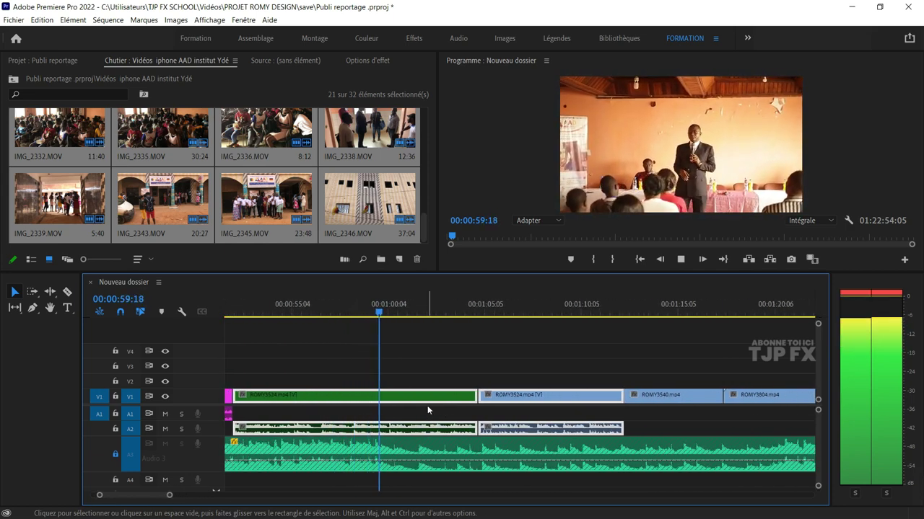
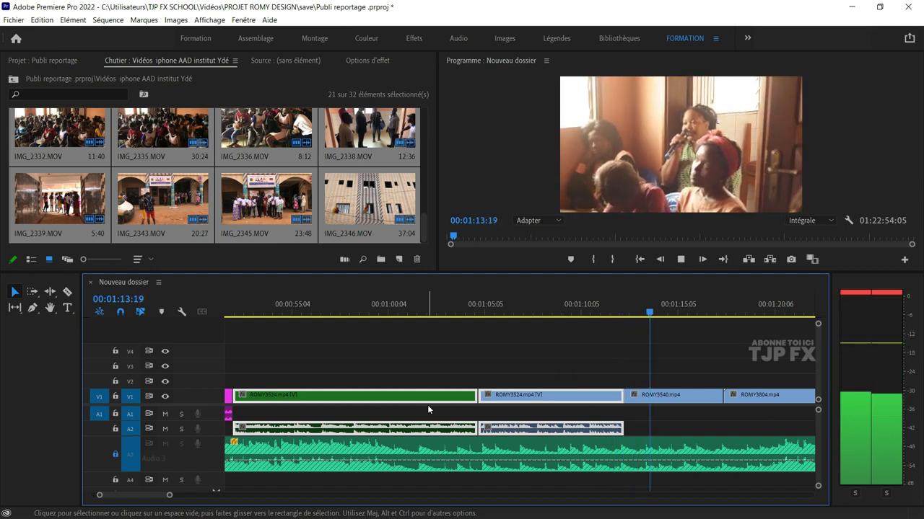
- Stop playback and save the Publi reportage project
key("space")
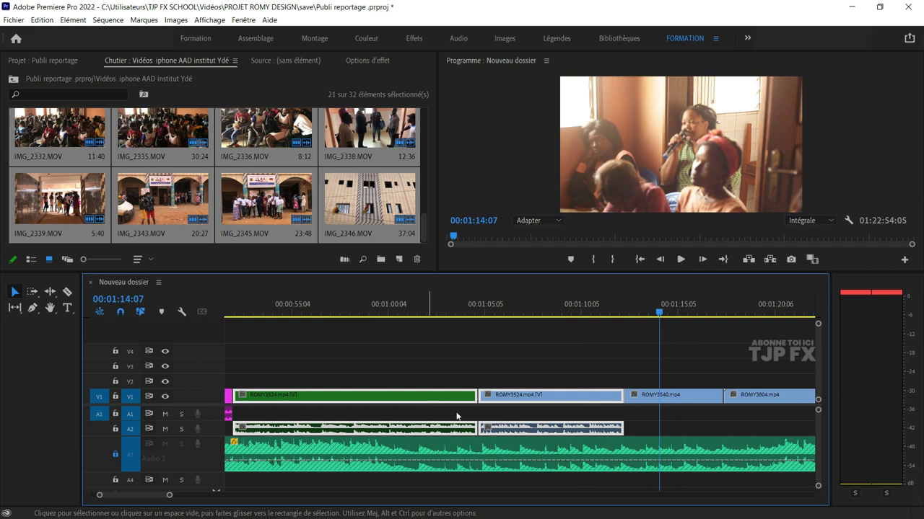
scroll(519, 461, "down", 3, "alt")
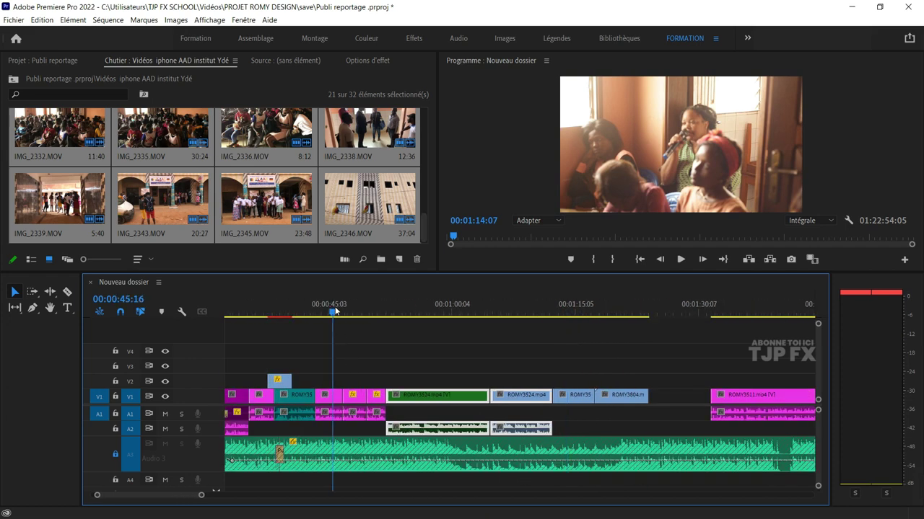
key("ctrl+s")
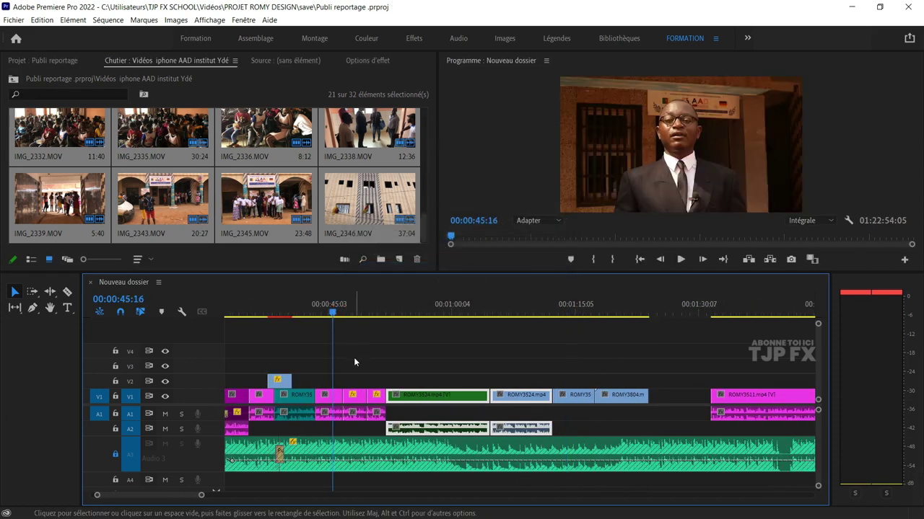
- Play the sequence from the speaker's intro at 00:00:45:16 and zoom the timeline in
key("space")
scroll(438, 409, "up", 2, "alt")
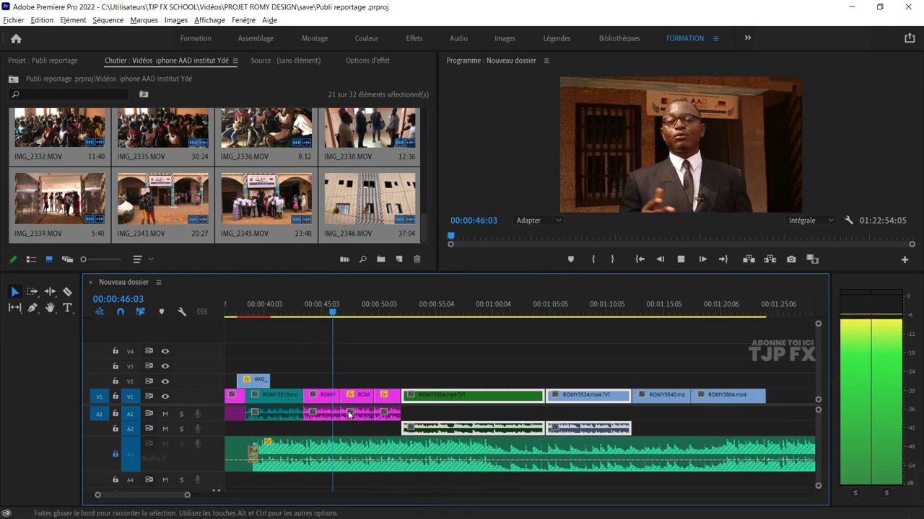
scroll(438, 410, "up", 1, "alt")
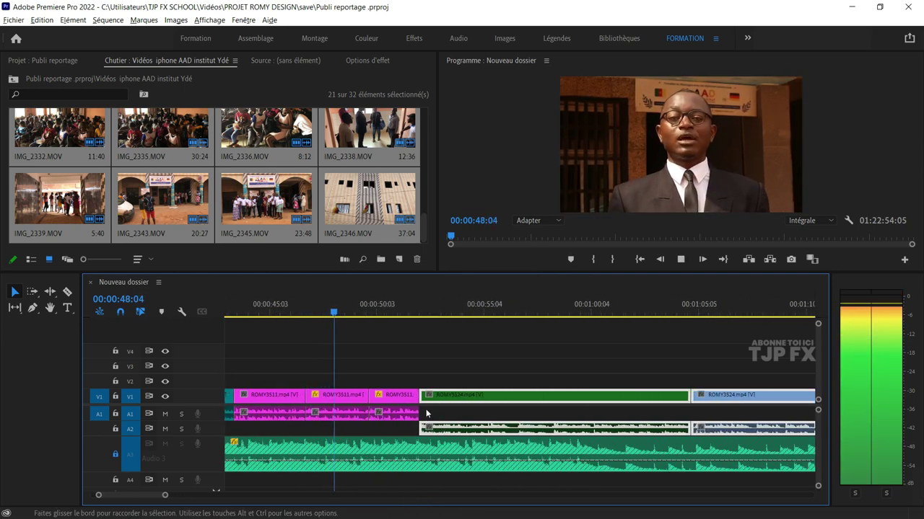
key("=")
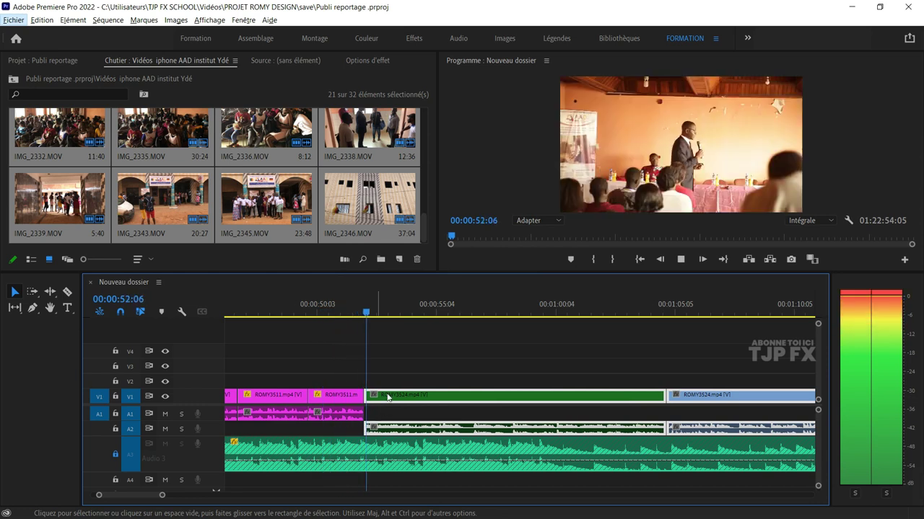
- Razor-cut a short piece off ROMY3524, lift it onto V2 slightly earlier, and review the cutaway
left_click(407, 367)
key("space")
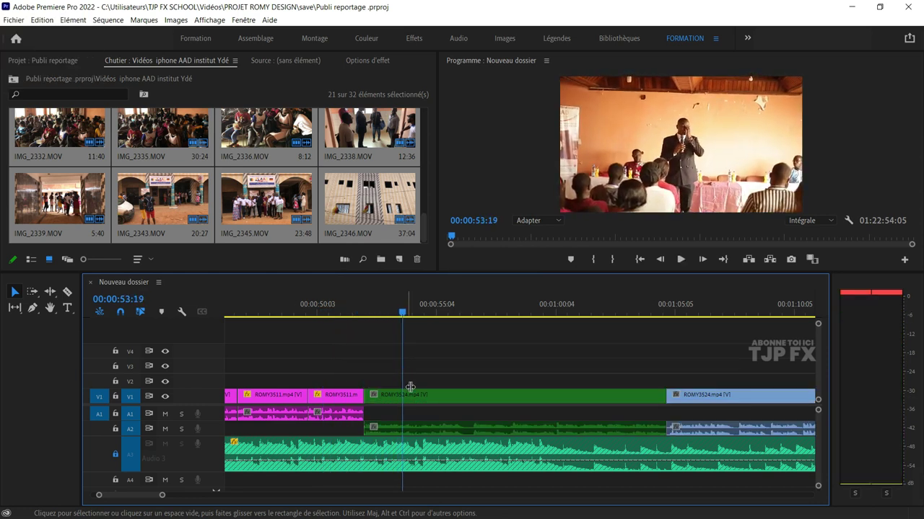
key("c")
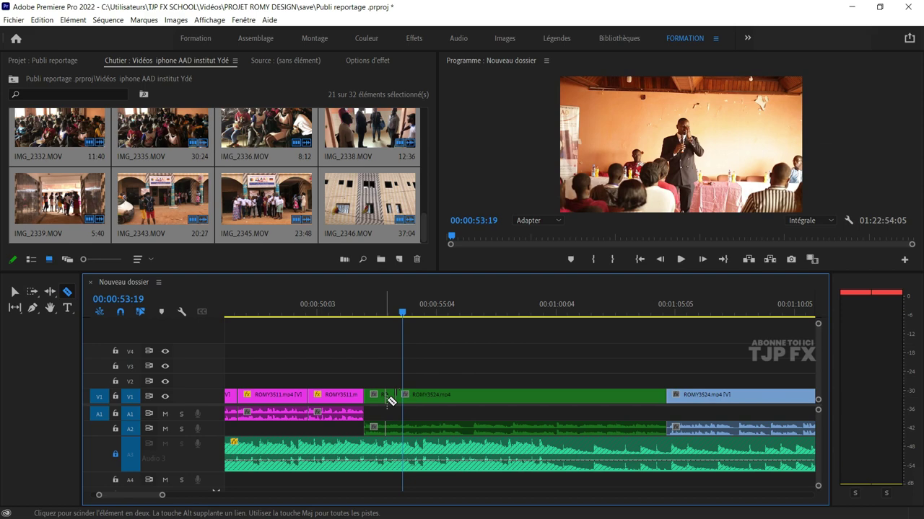
key("v")
left_click_drag(386, 400, 350, 382)
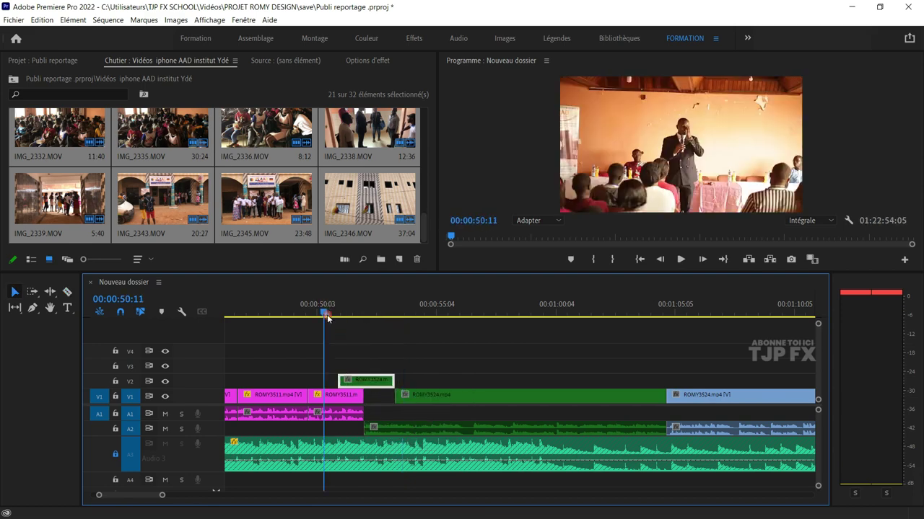
key("space")
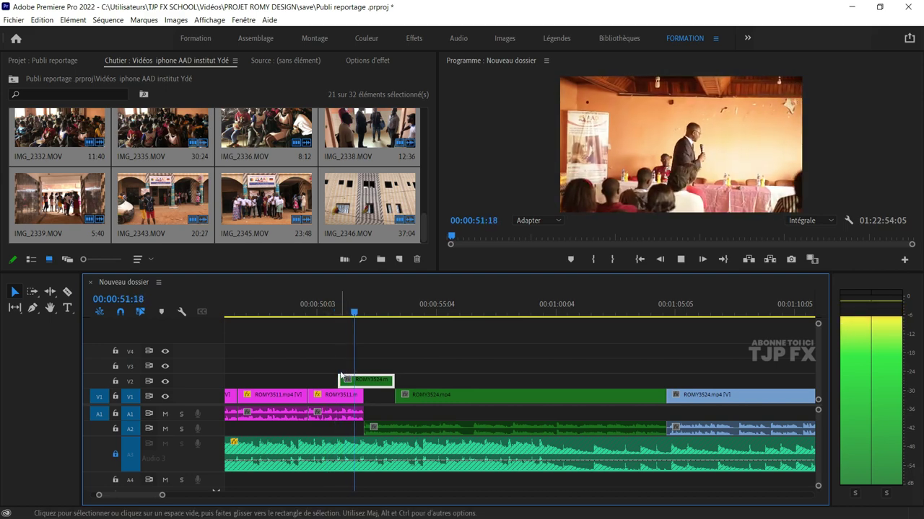
left_click(373, 428)
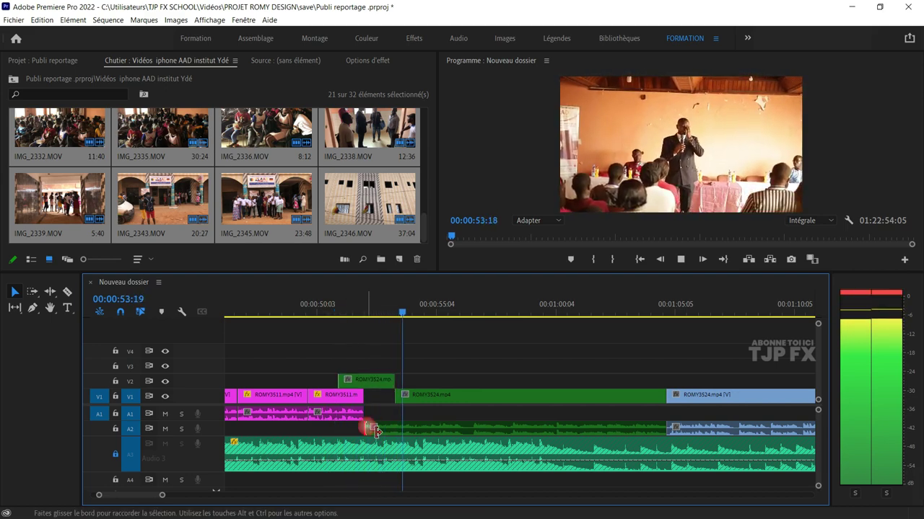
scroll(379, 415, "up", 2)
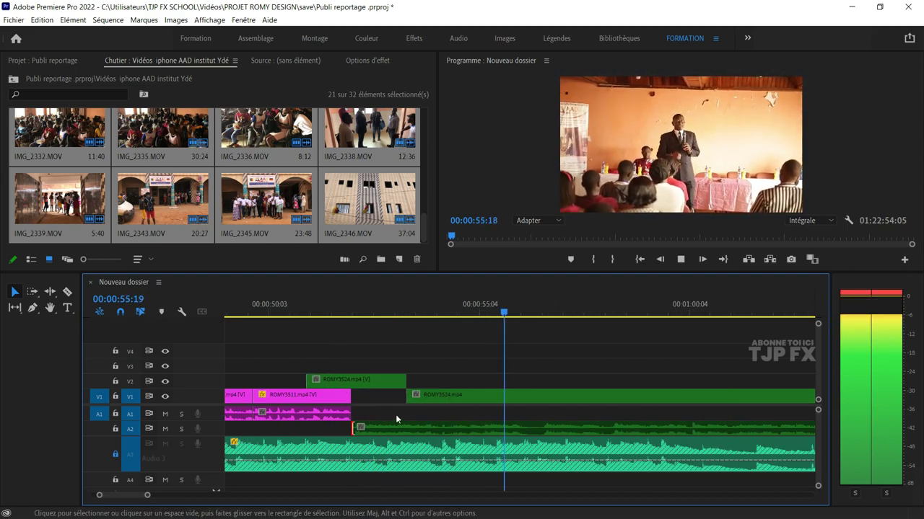
scroll(433, 403, "down", 1)
scroll(445, 404, "down", 1)
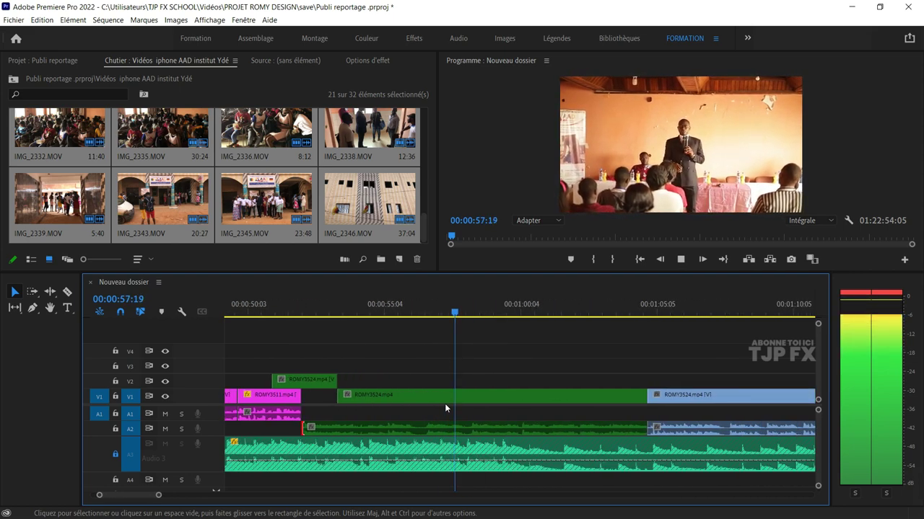
scroll(444, 403, "down", 1)
scroll(444, 404, "down", 1)
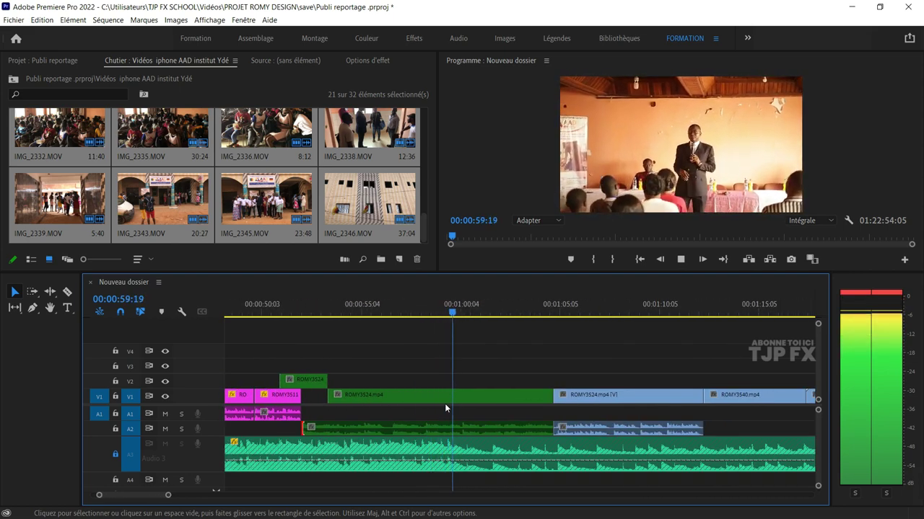
scroll(498, 409, "down", 1)
scroll(498, 410, "down", 1)
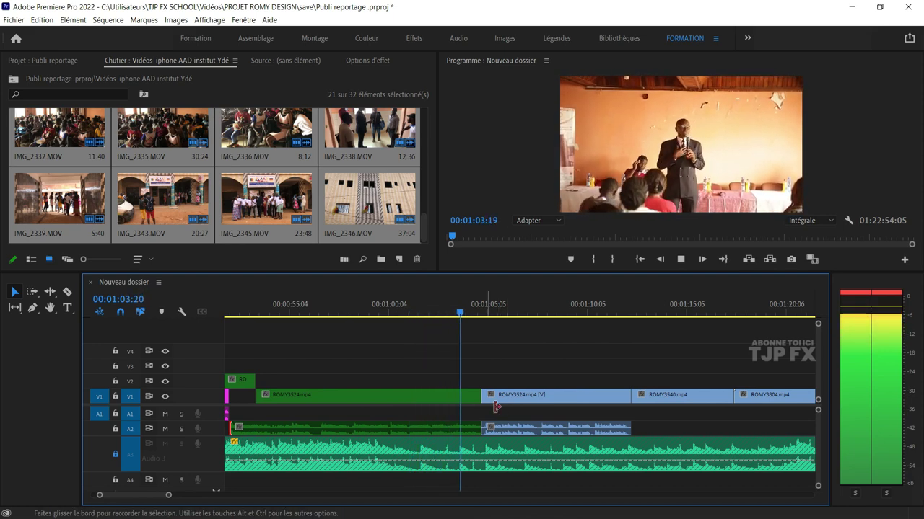
scroll(482, 408, "down", 1)
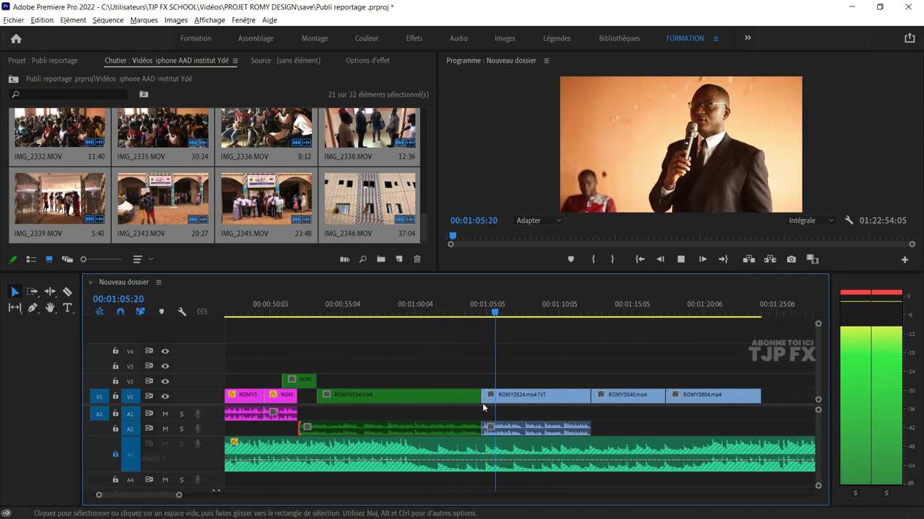
scroll(476, 403, "down", 1)
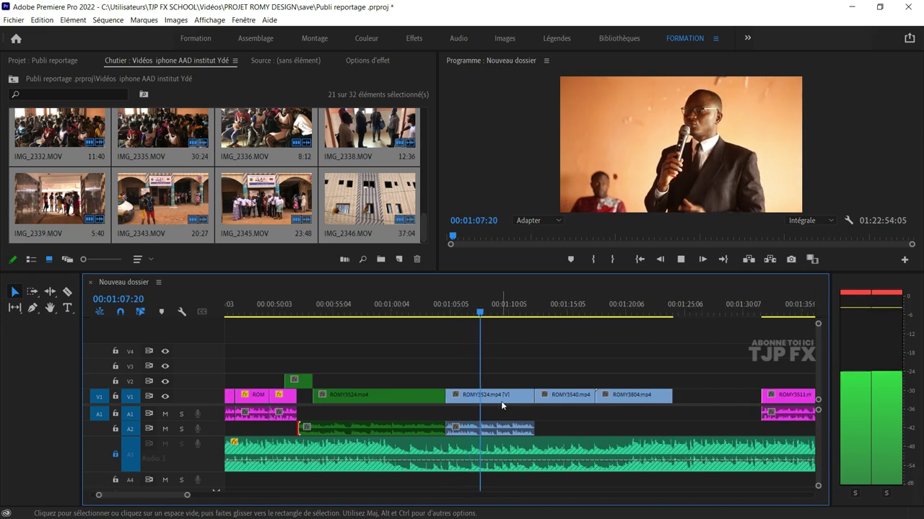
scroll(525, 401, "up", 2)
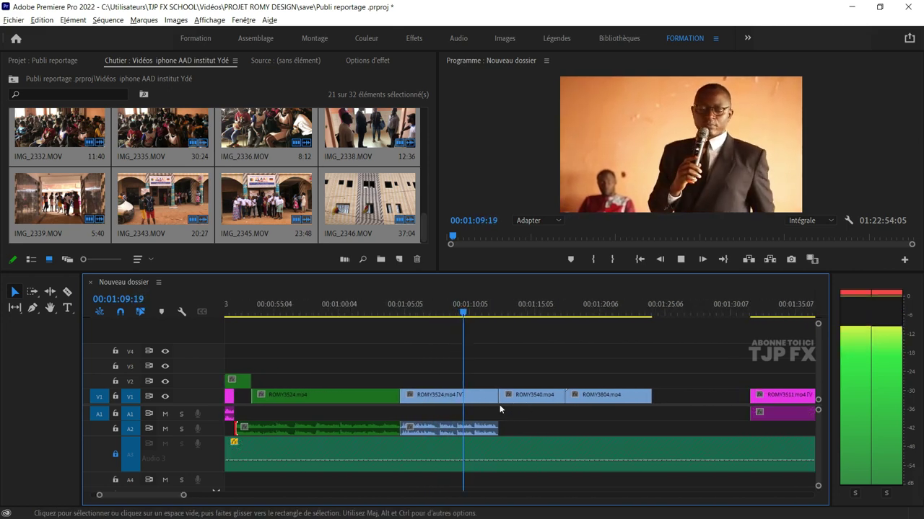
scroll(495, 405, "up", 1)
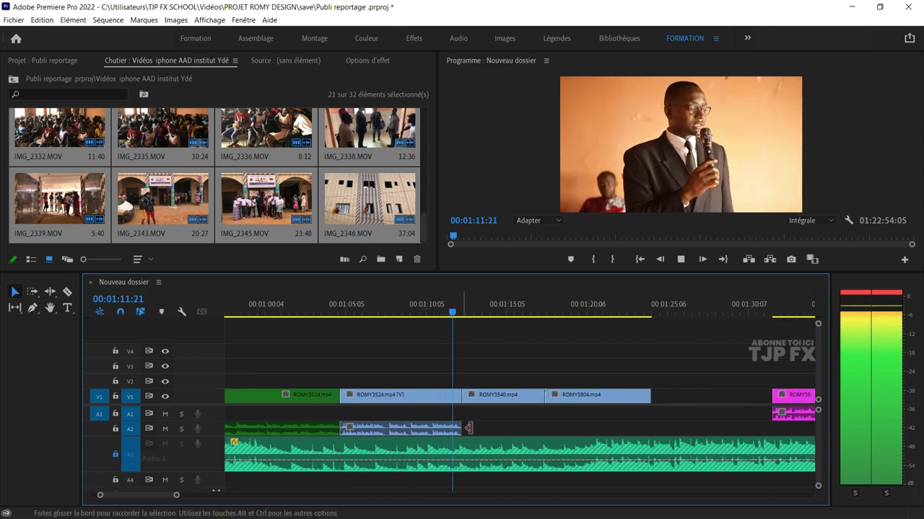
- Extend the end of the A2 audio clip and play it back from 00:01:09:18
key("space")
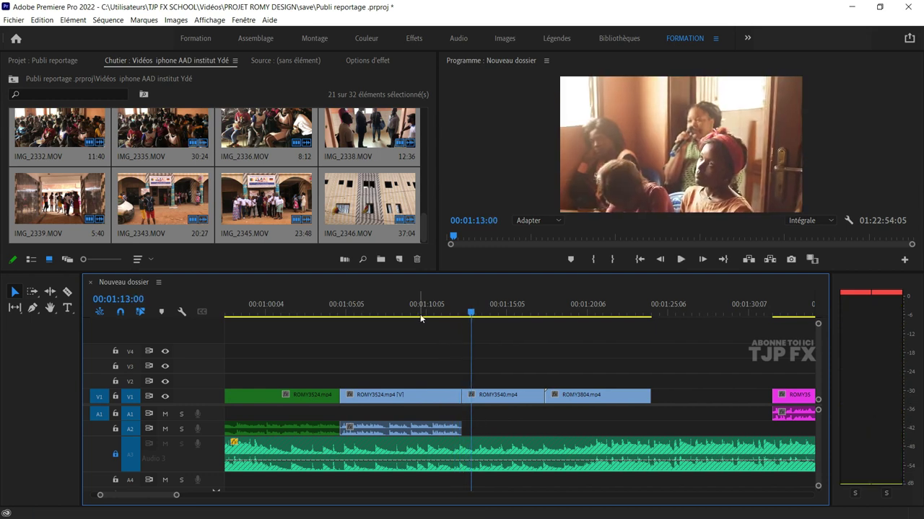
left_click(419, 313)
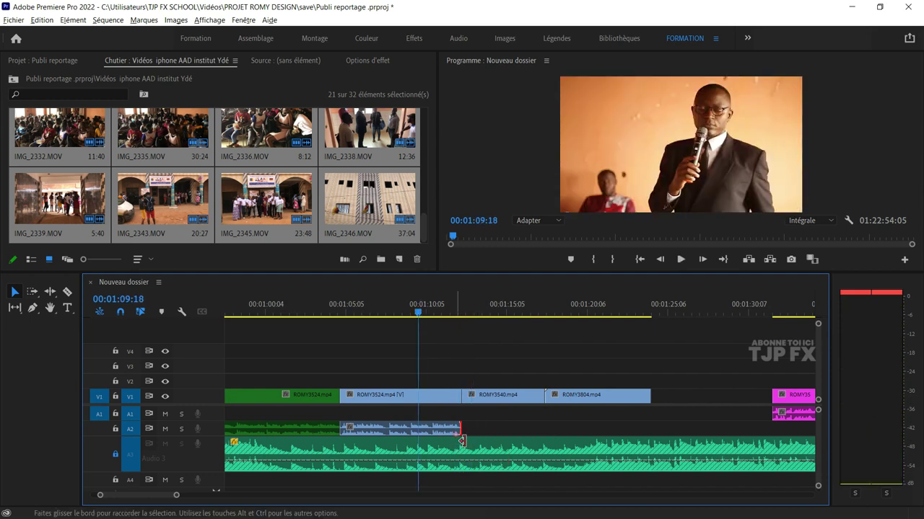
left_click_drag(475, 437, 482, 435)
key("space")
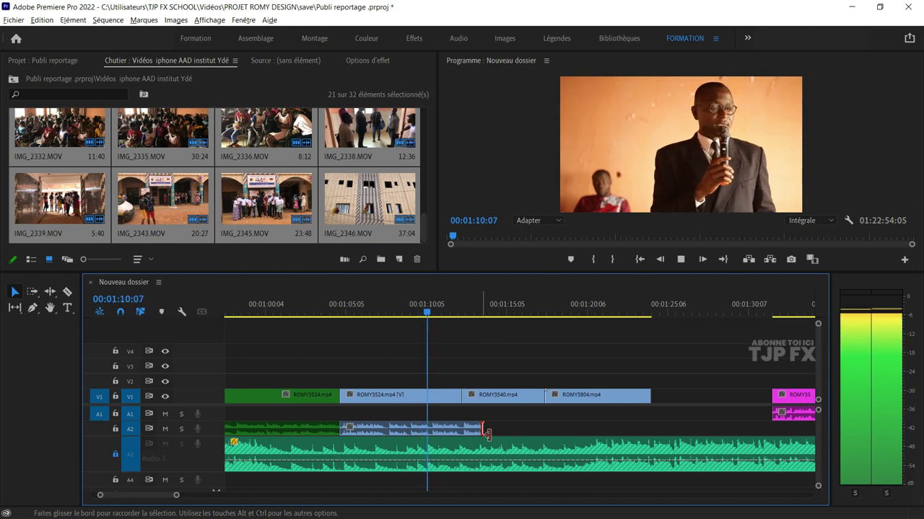
scroll(487, 434, "up", 1)
scroll(487, 433, "up", 1)
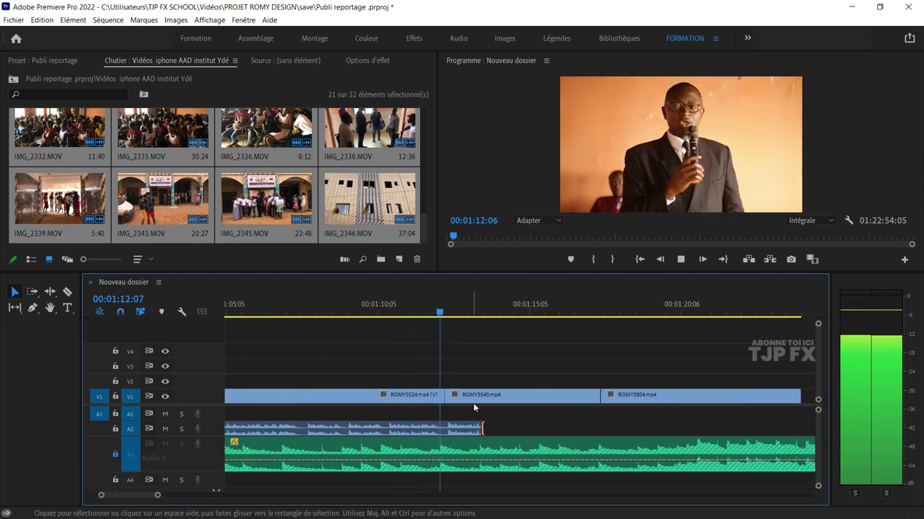
key("space")
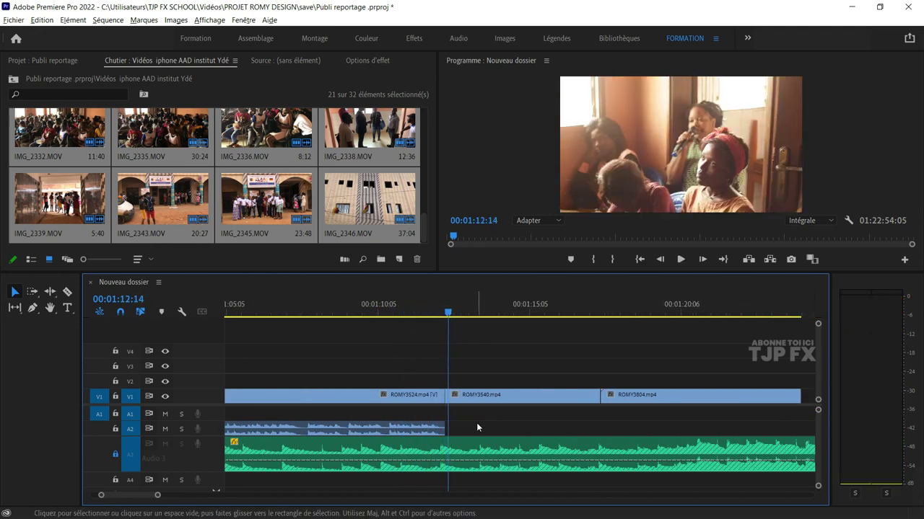
scroll(477, 428, "down", 3)
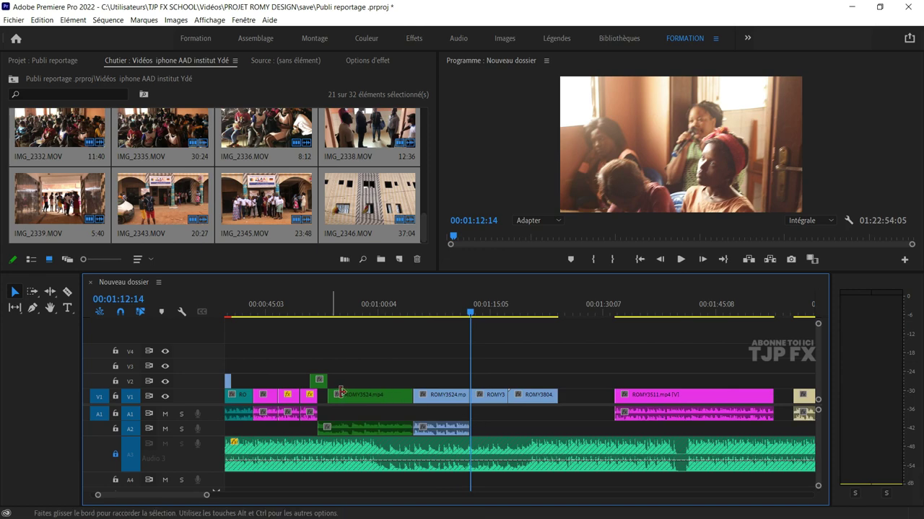
key("ctrl+s")
scroll(556, 417, "down", 3)
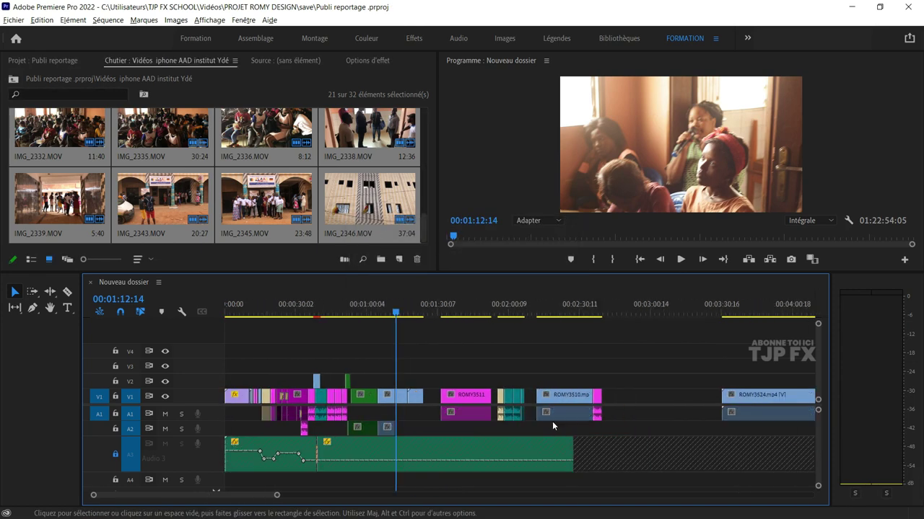
scroll(552, 422, "down", 3)
left_click(744, 316)
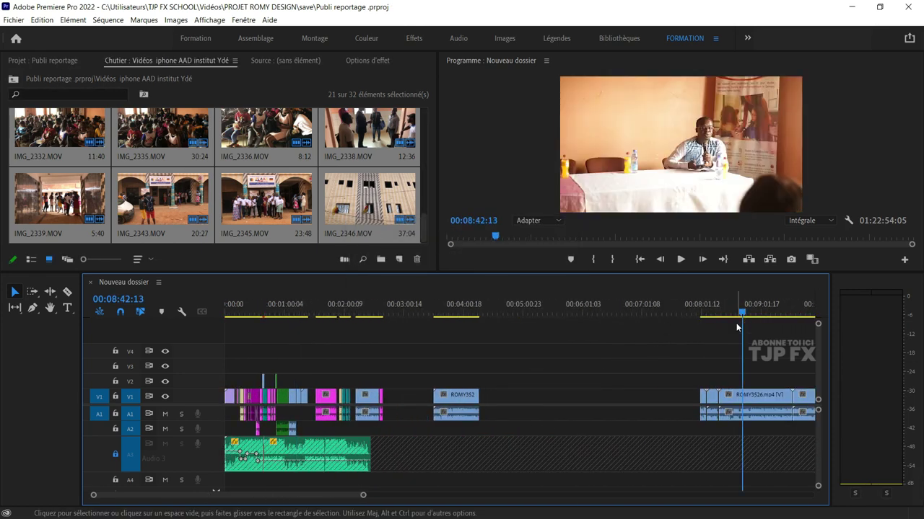
scroll(606, 310, "down", 4)
mouse_move(606, 306)
left_mouse_down()
mouse_move(685, 322)
mouse_move(744, 347)
left_mouse_up()
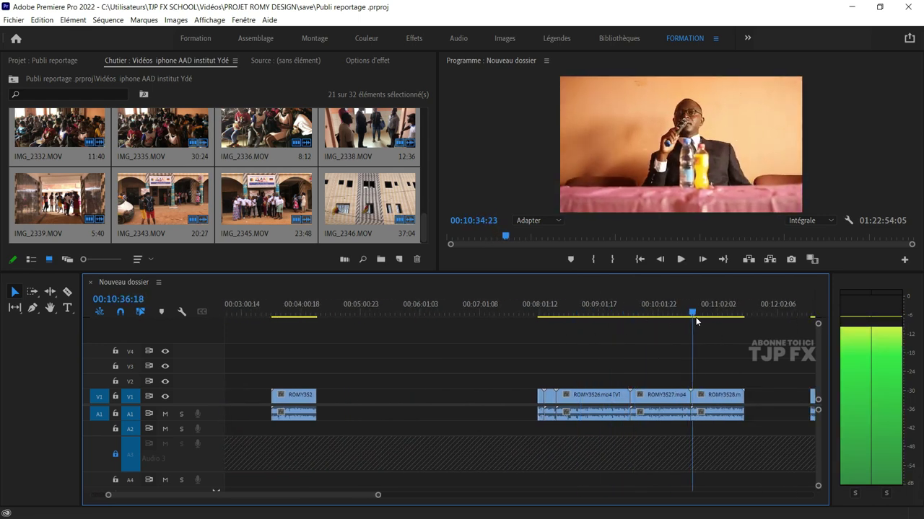
scroll(744, 347, "down", 2)
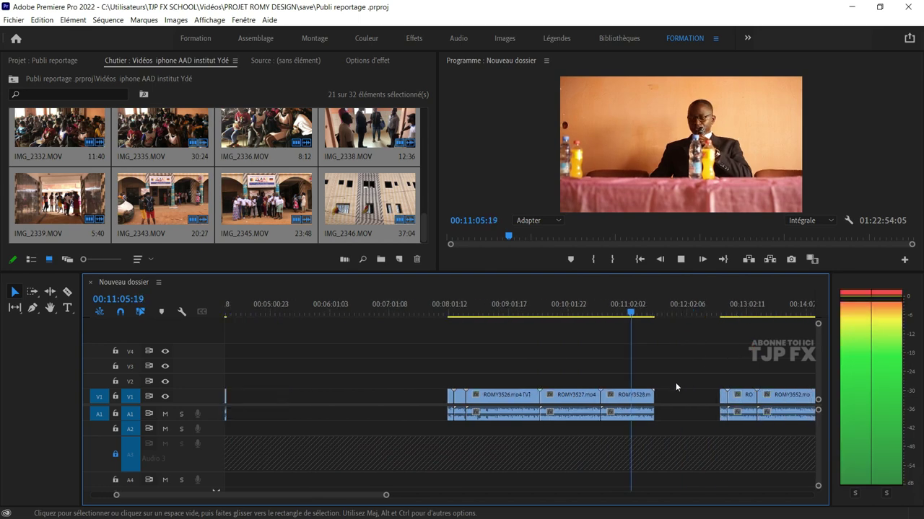
scroll(676, 383, "down", 2)
key("space")
left_click_drag(642, 311, 639, 312)
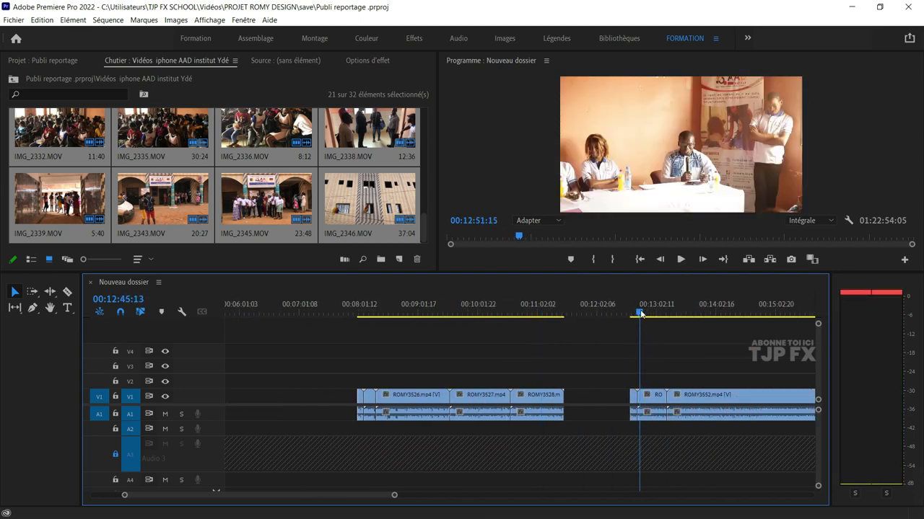
key("space")
scroll(638, 358, "up", 5)
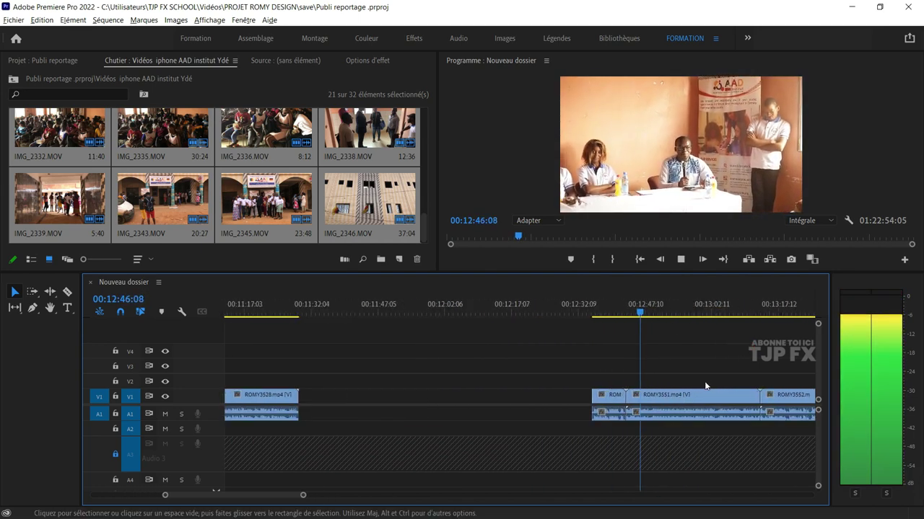
key("space")
left_click(505, 312)
key("space")
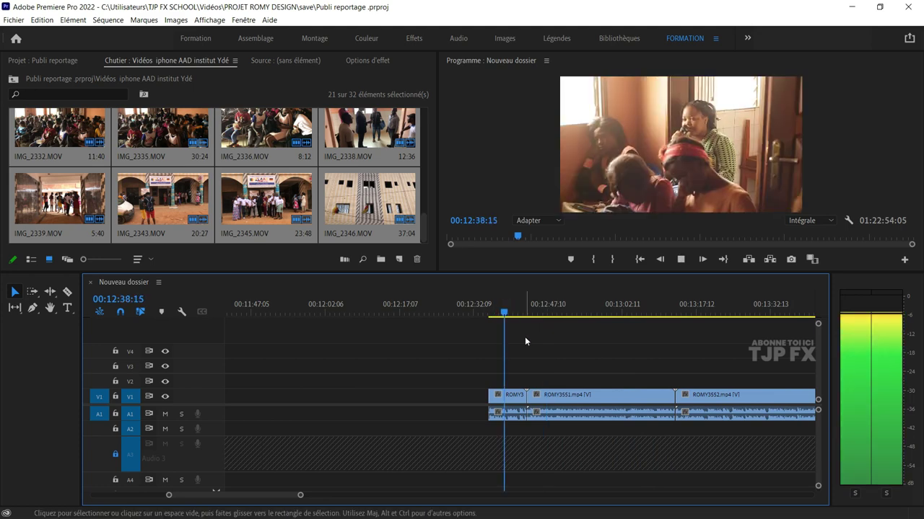
scroll(570, 331, "up", 2)
left_click(597, 309)
mouse_move(597, 307)
left_mouse_down()
mouse_move(743, 347)
mouse_move(661, 326)
left_mouse_up()
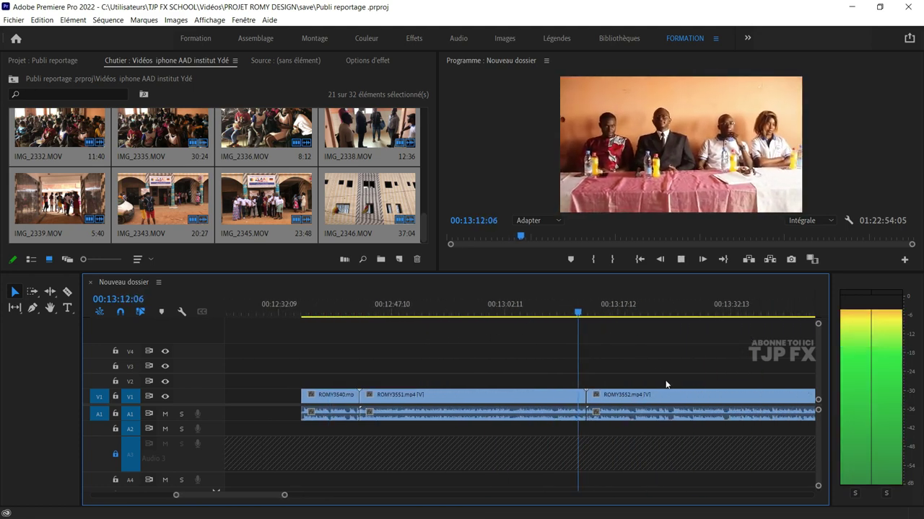
key("space")
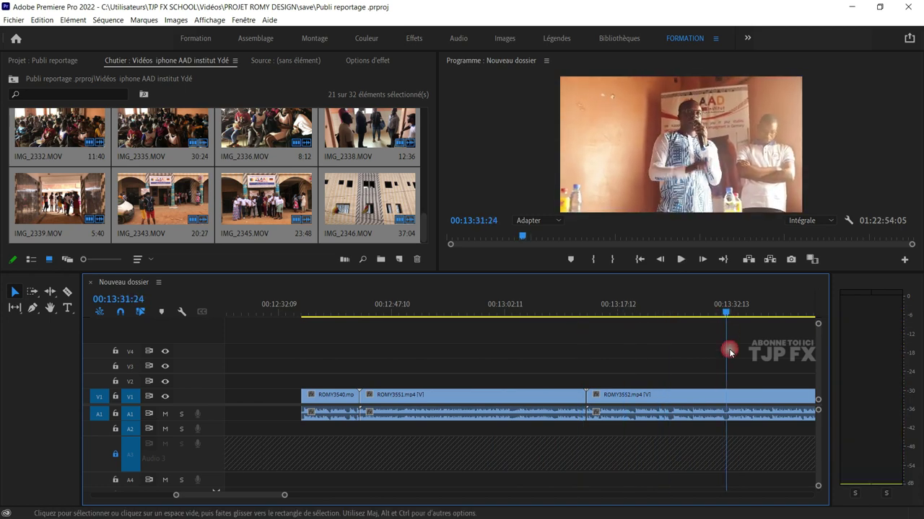
scroll(729, 348, "down", 2)
scroll(714, 401, "down", 2)
scroll(713, 402, "down", 2)
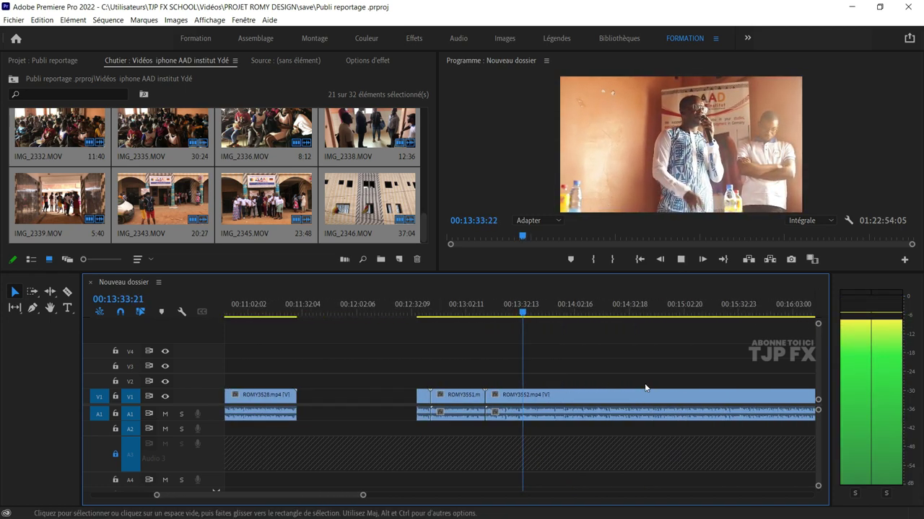
scroll(661, 389, "down", 2)
scroll(720, 399, "down", 2)
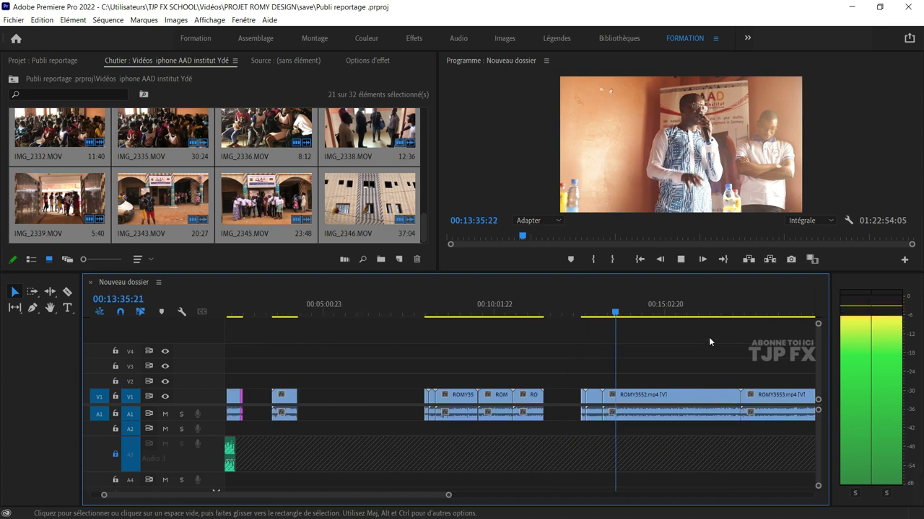
scroll(708, 337, "up", 2)
scroll(732, 381, "down", 1)
scroll(640, 376, "up", 1)
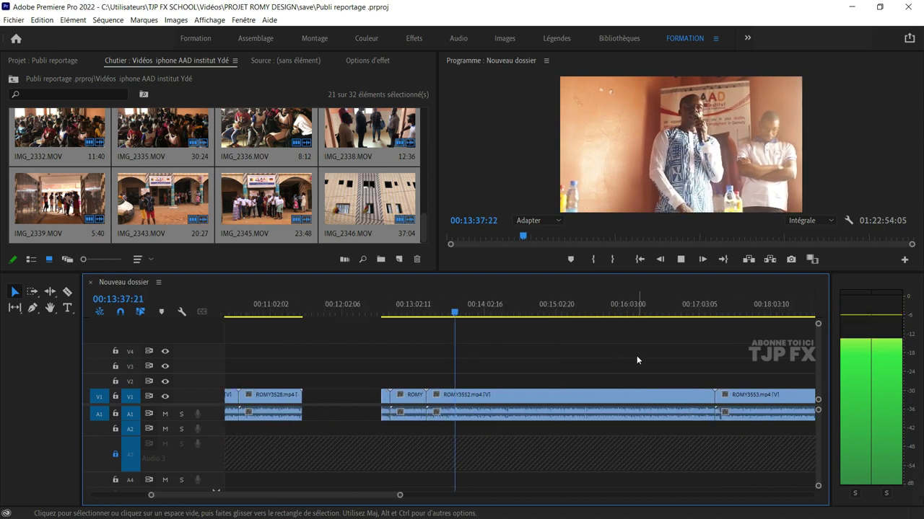
scroll(685, 362, "up", 1)
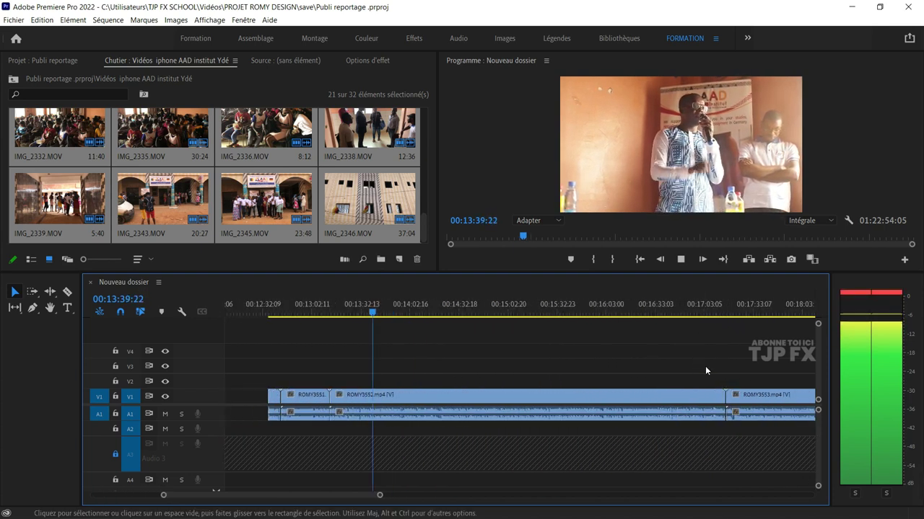
scroll(705, 366, "down", 1)
scroll(684, 337, "down", 1)
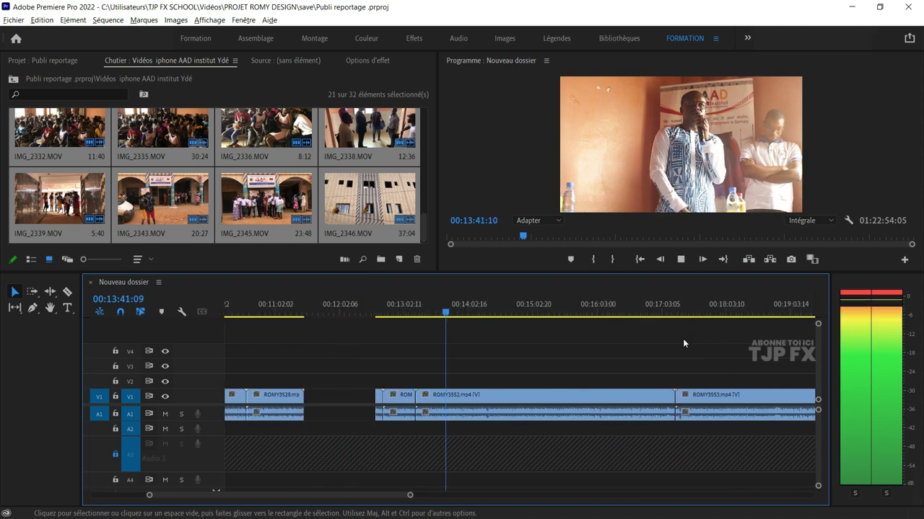
left_click(657, 305)
scroll(674, 347, "up", 1)
scroll(687, 377, "up", 1)
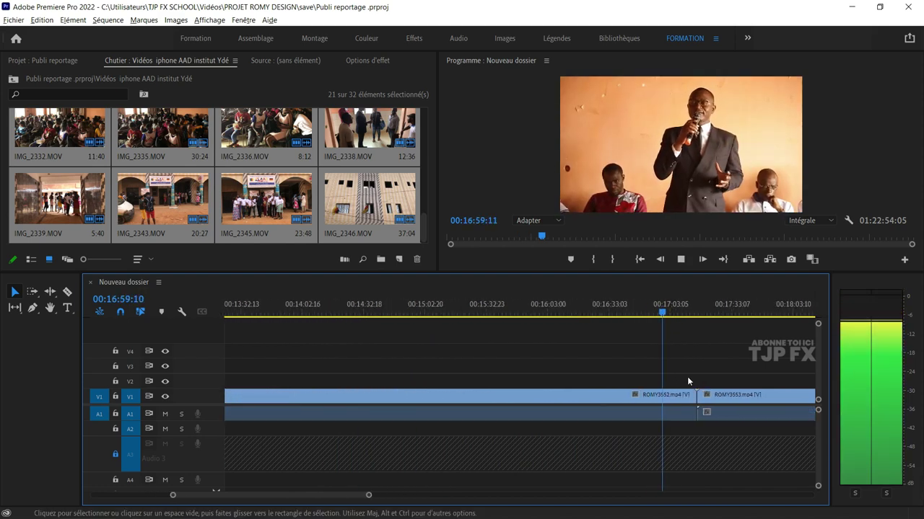
scroll(687, 377, "up", 1)
left_click(689, 313)
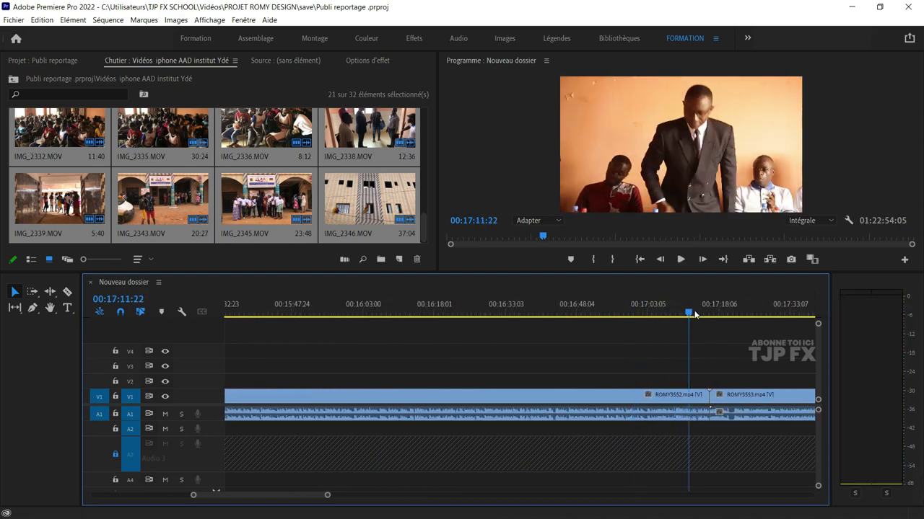
key("space")
left_click(686, 312)
key("space")
scroll(720, 363, "up", 1)
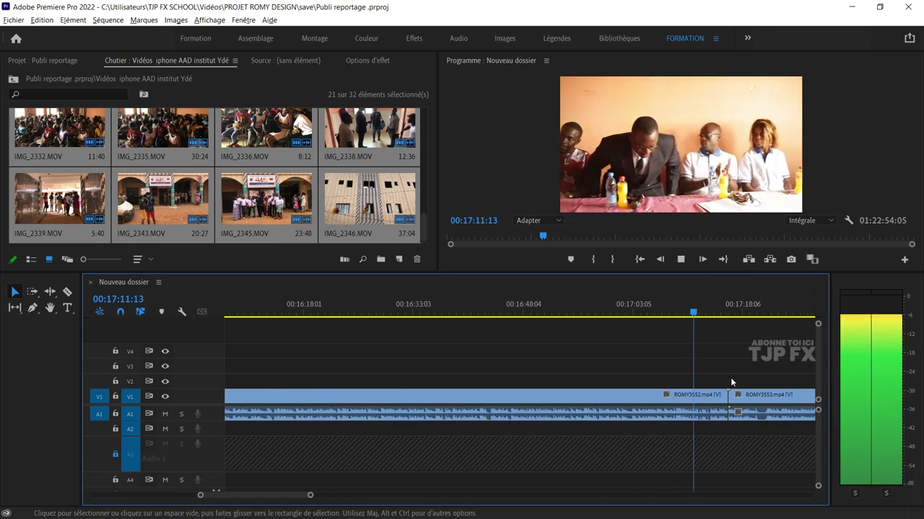
scroll(721, 378, "up", 1)
key("space")
scroll(713, 381, "up", 1)
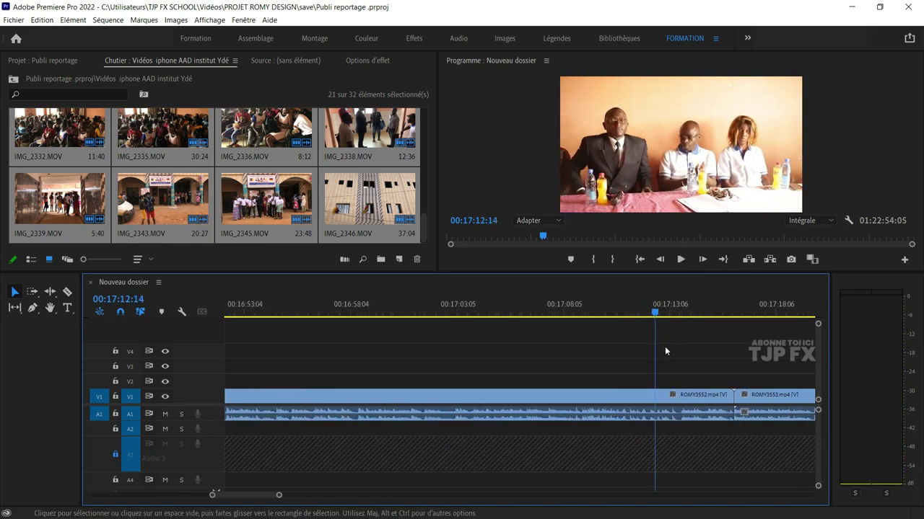
left_click(639, 303)
key("space")
scroll(679, 362, "up", 1)
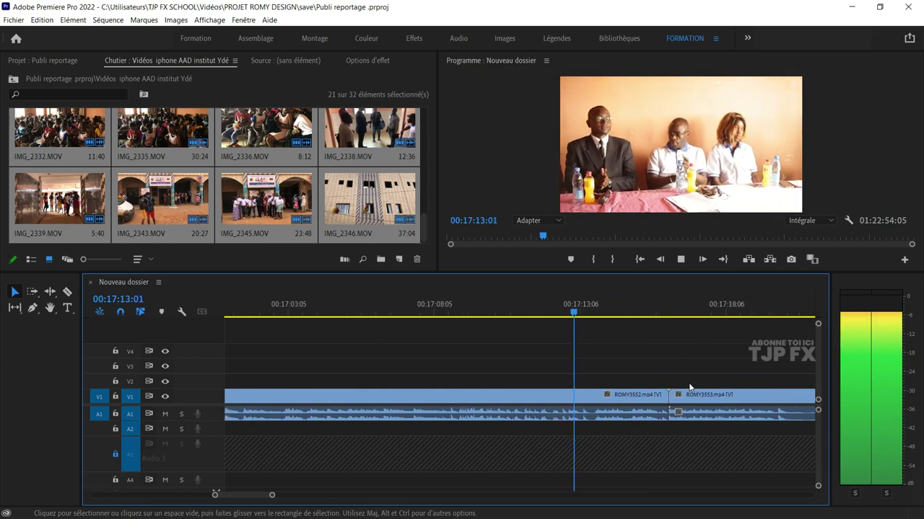
key("space")
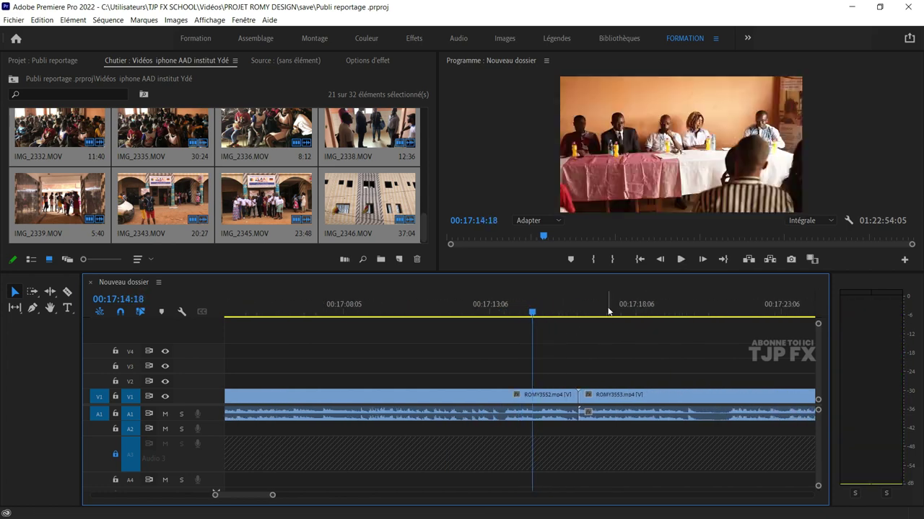
left_click(608, 311)
key("space")
left_click(674, 308)
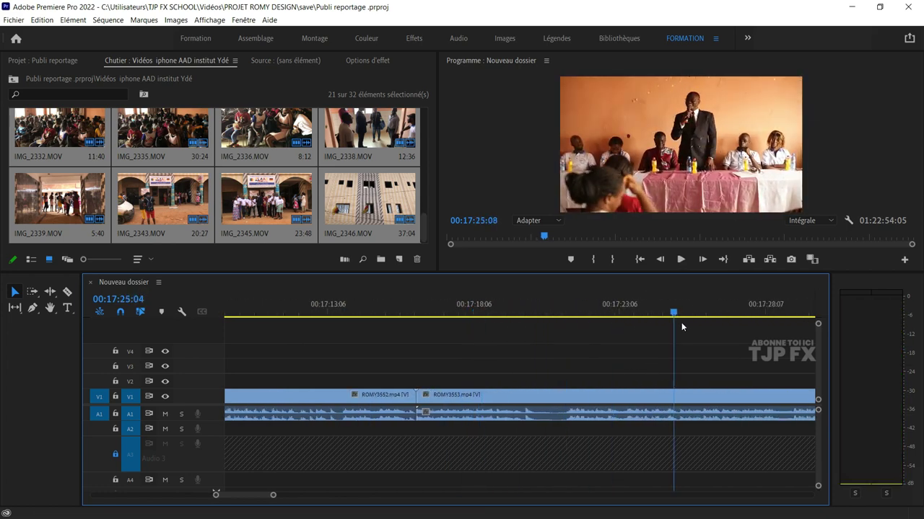
scroll(733, 371, "down", 1)
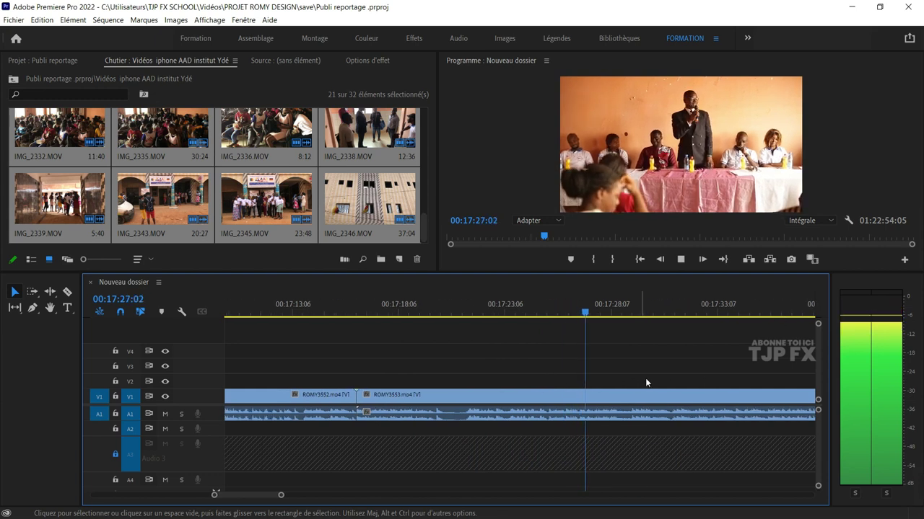
scroll(645, 378, "down", 2)
scroll(638, 373, "down", 1)
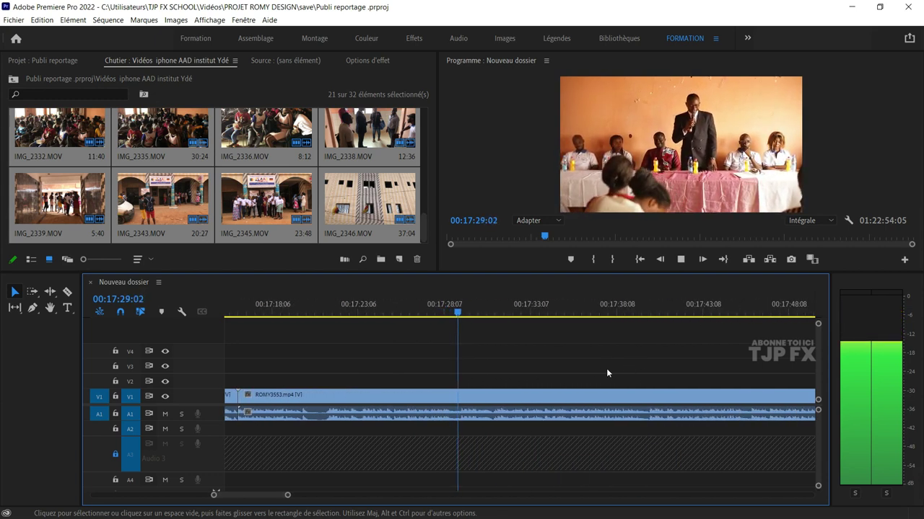
scroll(593, 366, "down", 2)
scroll(593, 365, "down", 1)
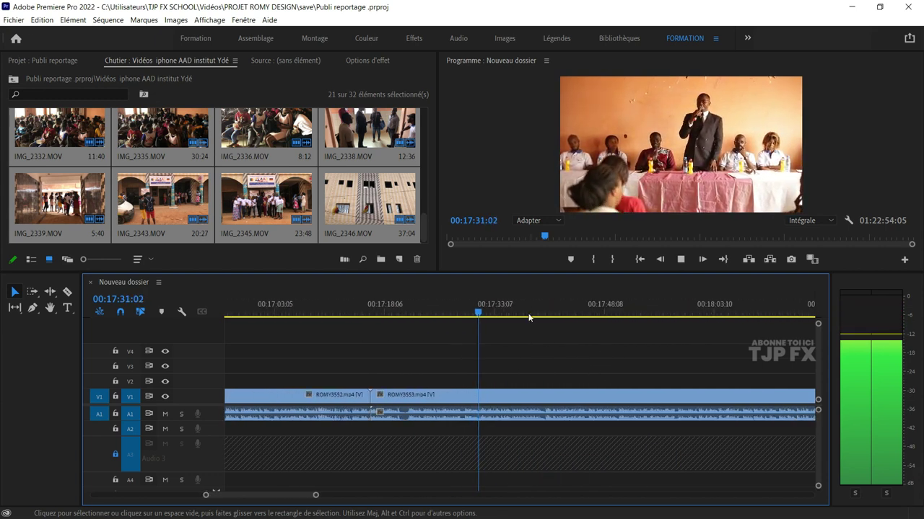
left_click(609, 312)
scroll(665, 368, "down", 2)
scroll(638, 378, "down", 2)
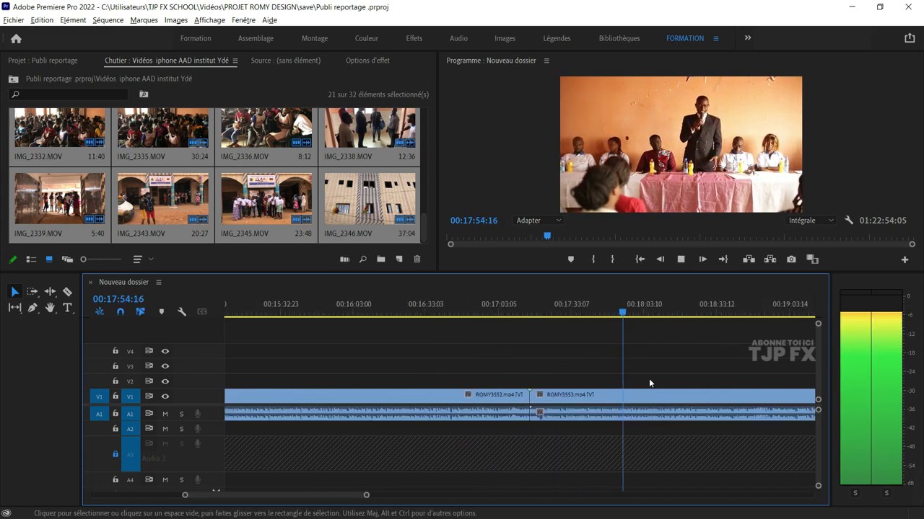
scroll(649, 378, "down", 2)
scroll(637, 388, "down", 2)
scroll(638, 387, "down", 3)
- Replay the sequence opening, zoom in, and select the two A2 audio clips near one minute
key("space")
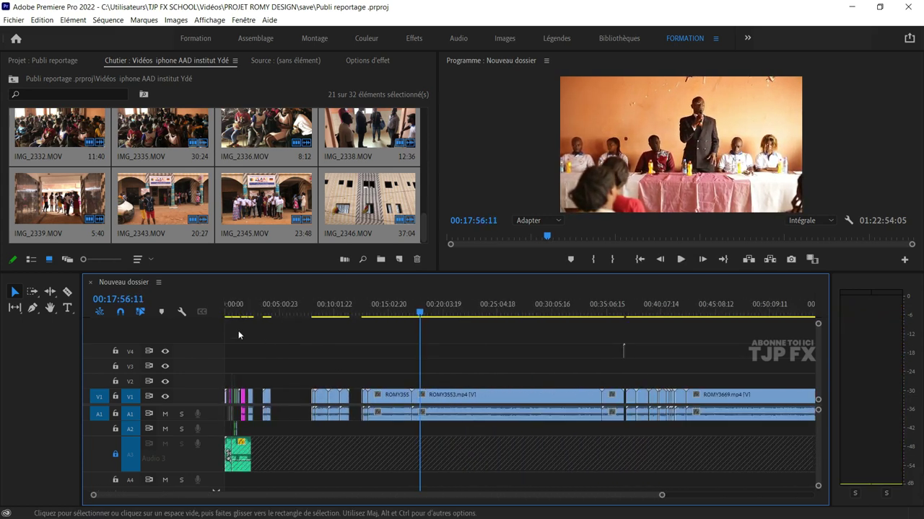
left_click(233, 313)
key("space")
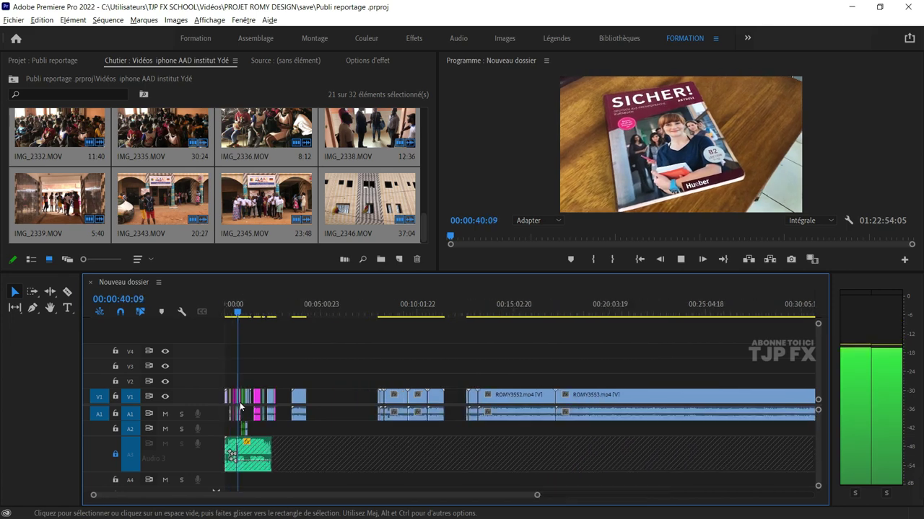
scroll(253, 402, "up", 2)
scroll(267, 408, "up", 2)
scroll(276, 412, "up", 2)
scroll(353, 416, "up", 2)
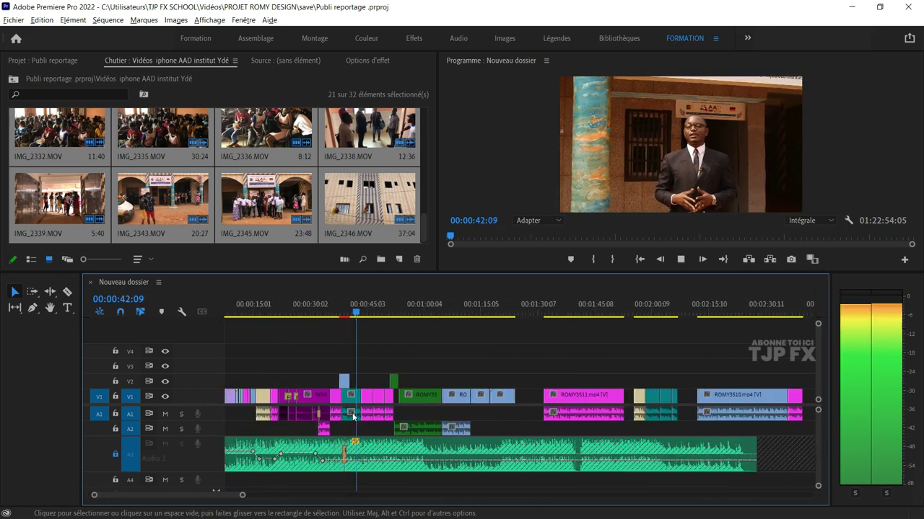
scroll(428, 418, "up", 1)
scroll(429, 421, "up", 1)
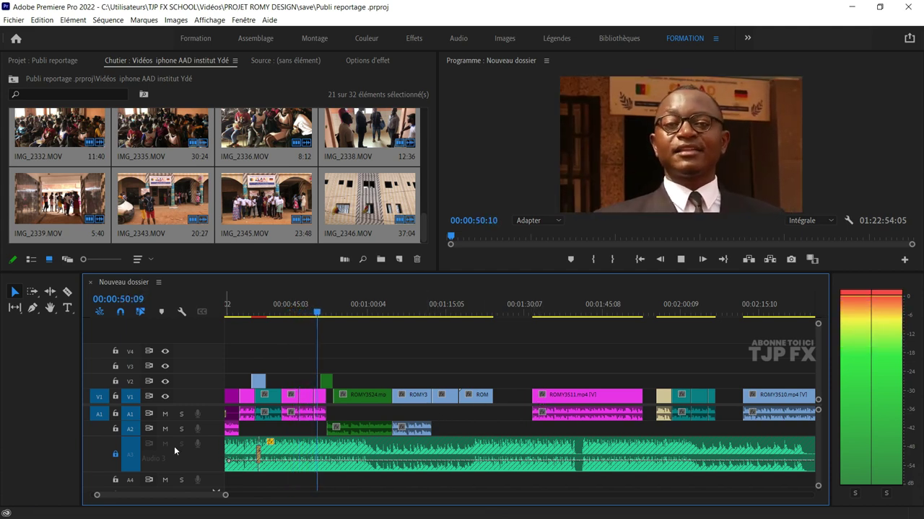
scroll(413, 429, "up", 2)
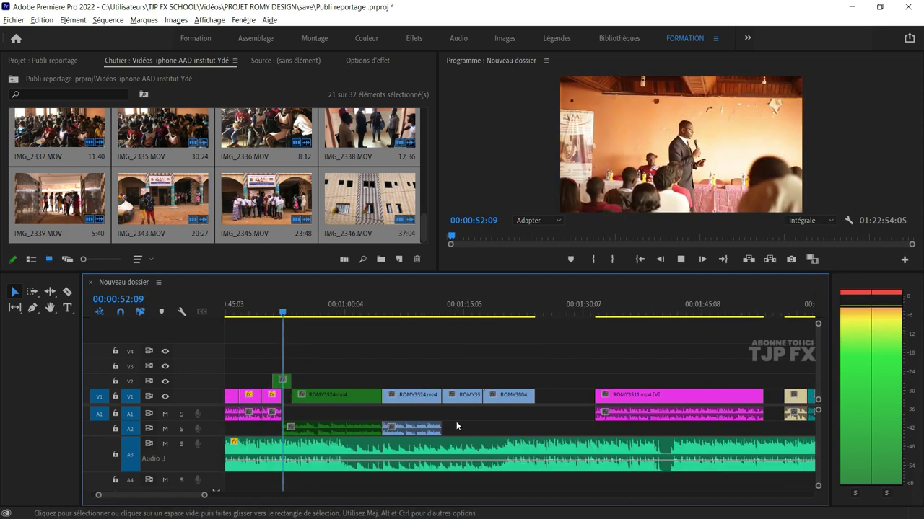
scroll(443, 418, "down", 2)
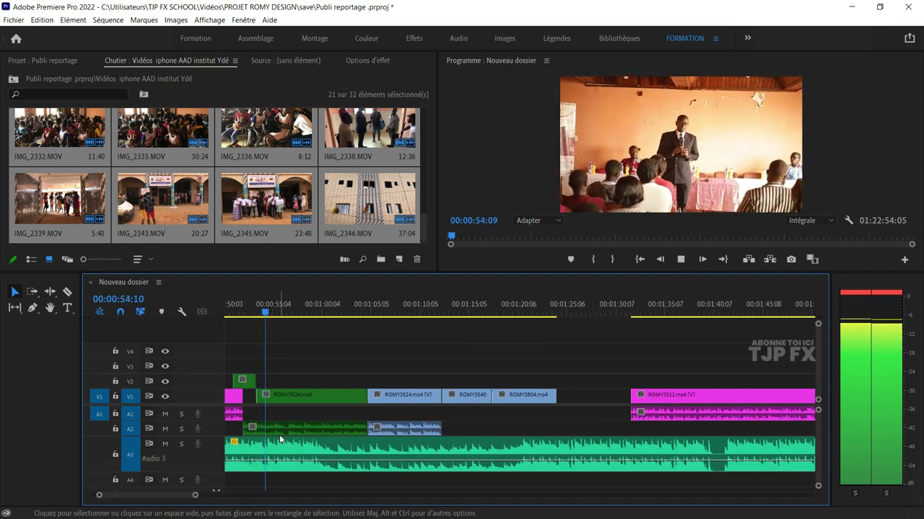
scroll(396, 420, "up", 3)
left_click(448, 429)
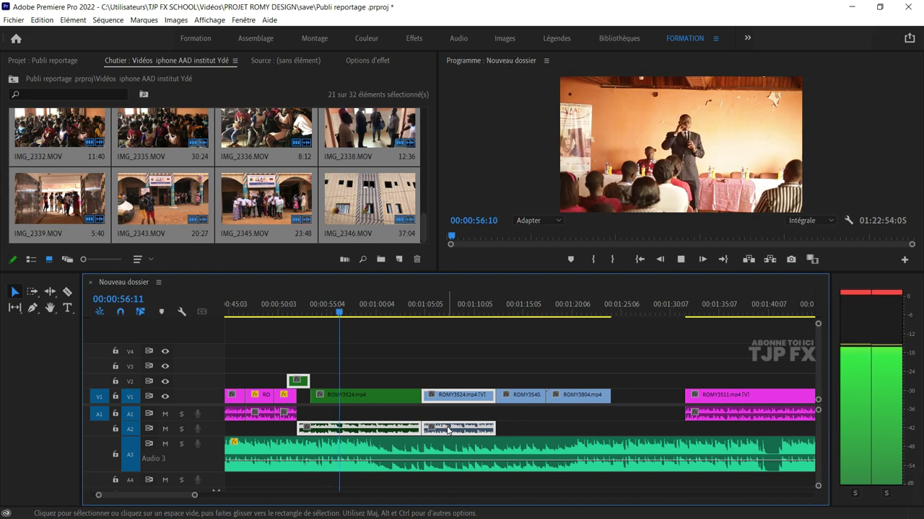
- Adjust the audio gain of the A2 speaker clip
right_click(448, 431)
left_click(476, 321)
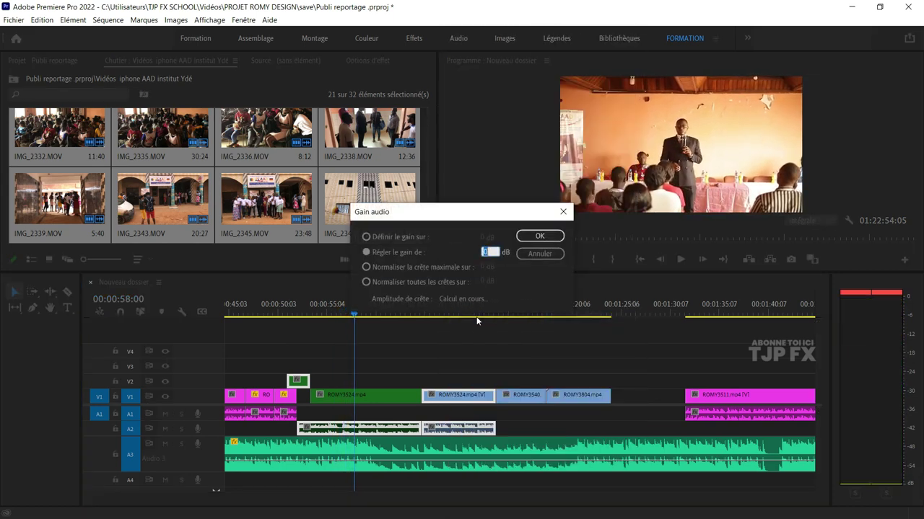
key("Return")
- Play from about 51 seconds and stop on the audience cutaway at 01:13:18
left_click(289, 303)
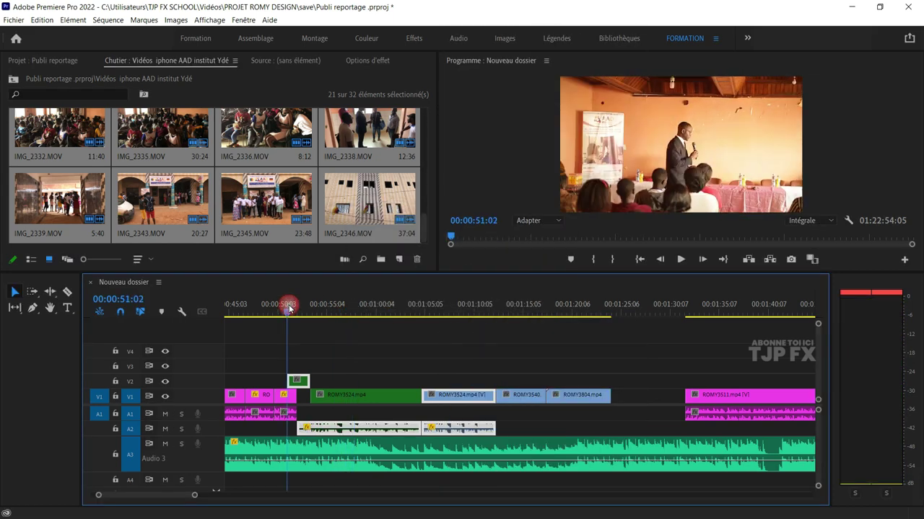
key("space")
scroll(303, 365, "up", 1)
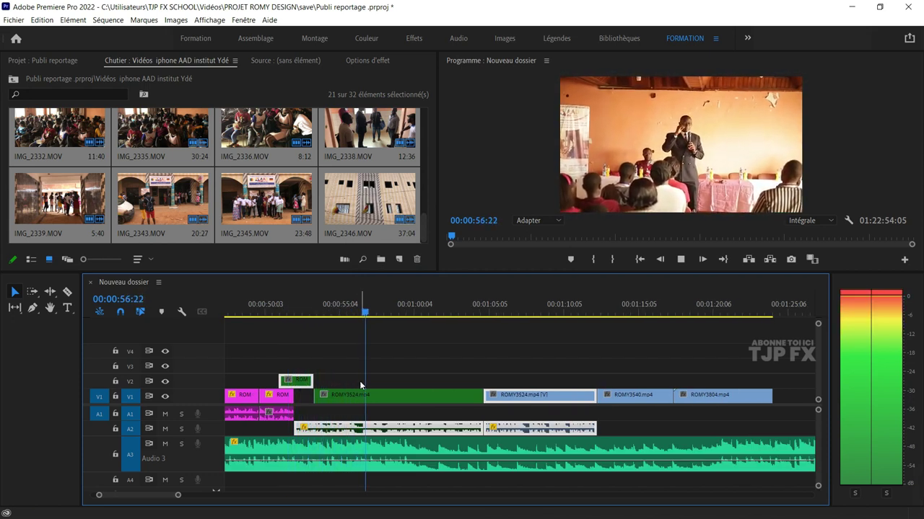
scroll(430, 404, "down", 2)
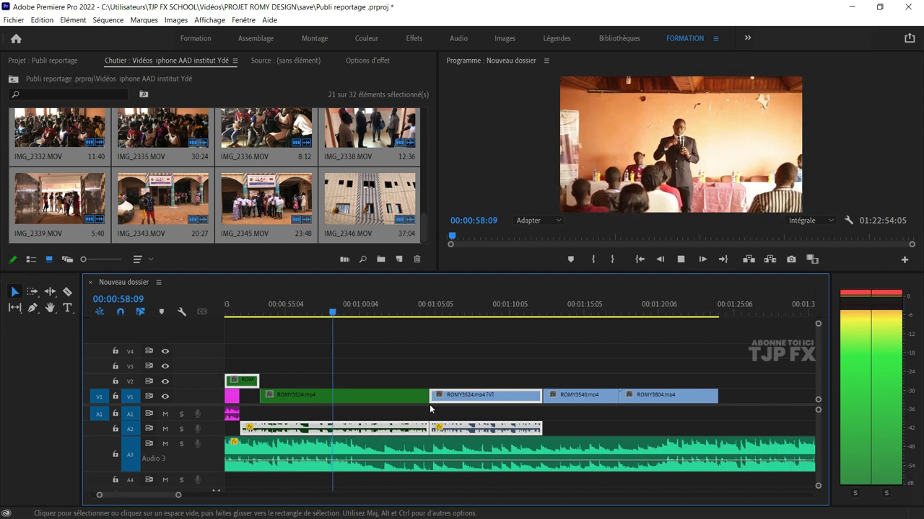
left_click(486, 412)
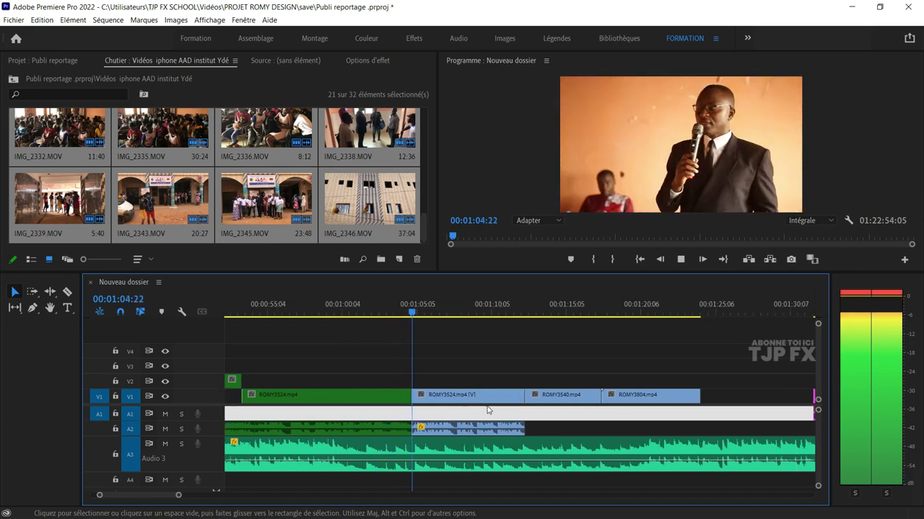
scroll(479, 411, "down", 2)
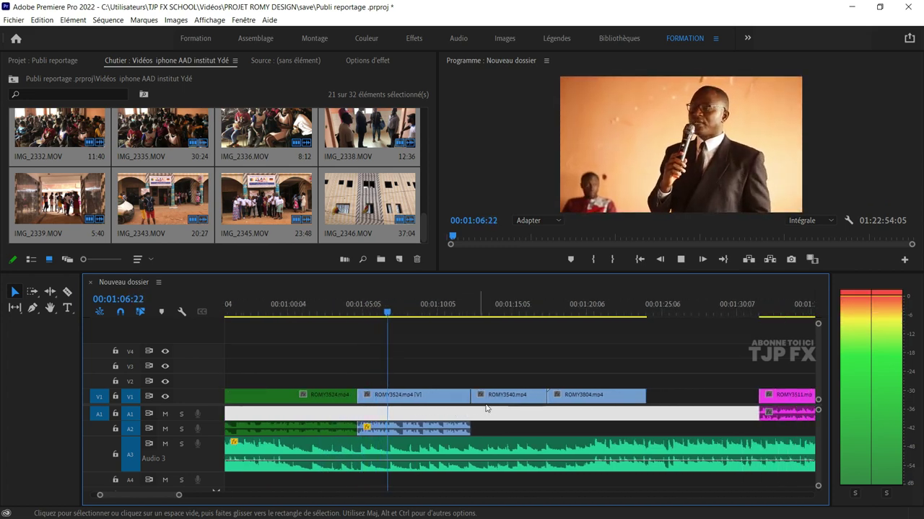
scroll(485, 409, "down", 2)
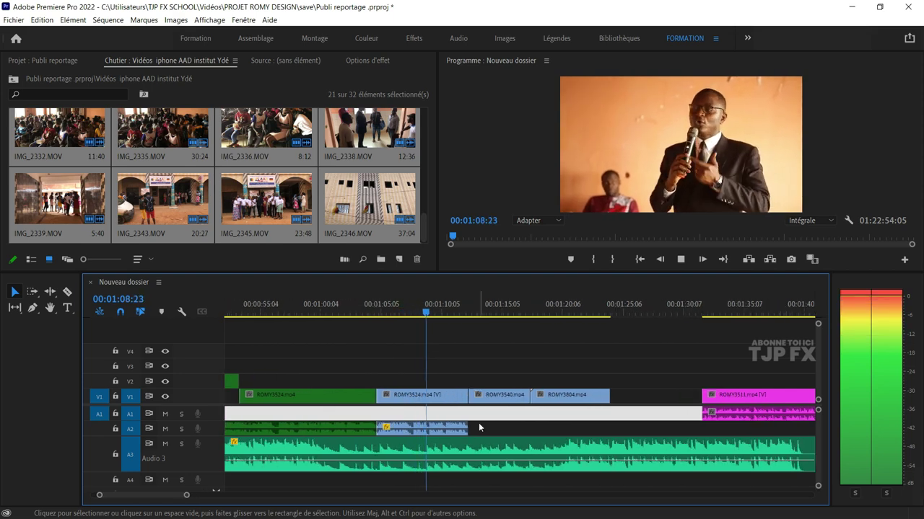
scroll(480, 424, "up", 2)
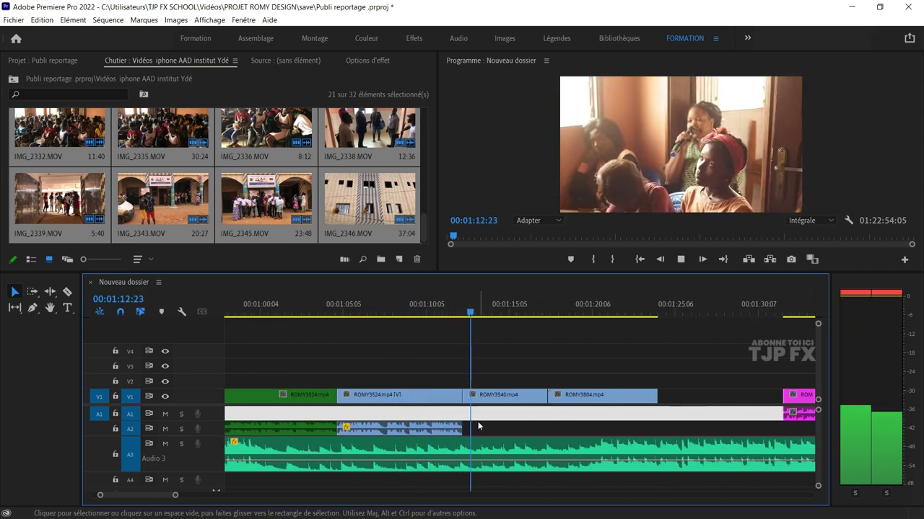
key("space")
key("space")
key("space")
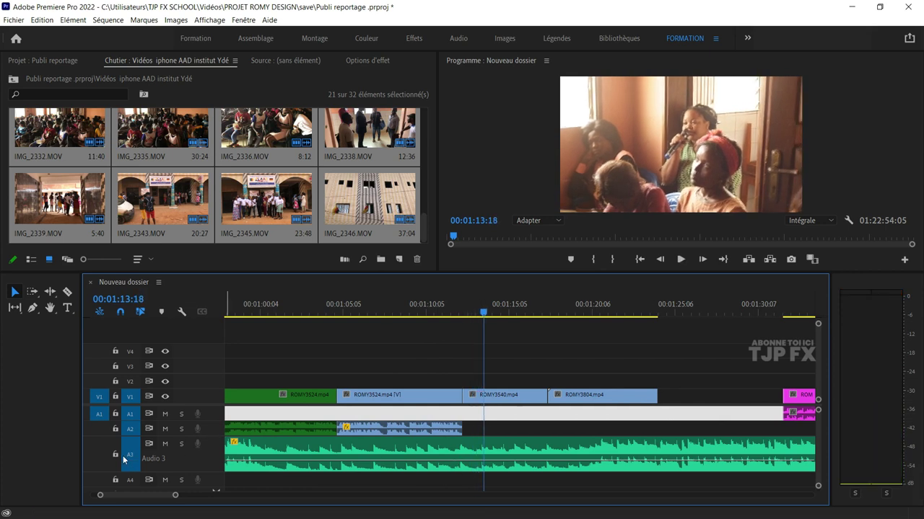
- Move the Audio 3 music volume keyframe to 01:13:18 and preview the ramp from about 01:11
left_click(461, 461)
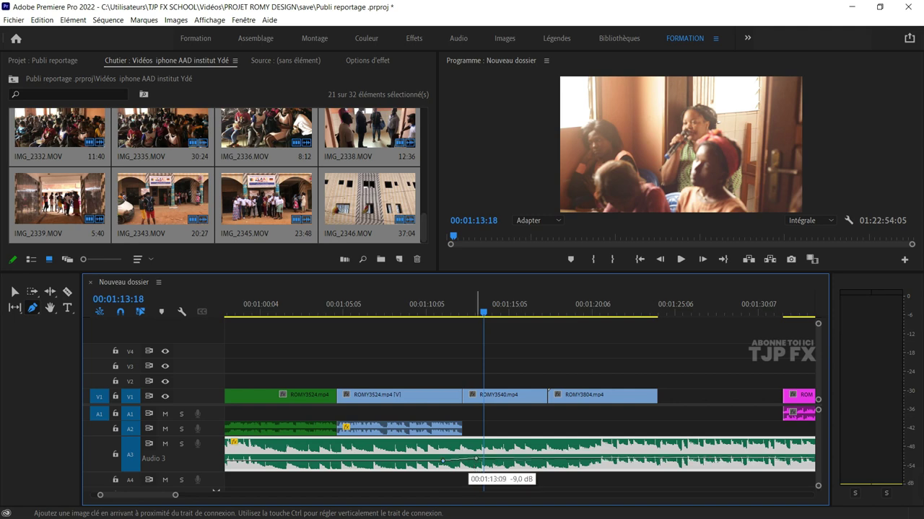
left_click_drag(476, 458, 482, 455)
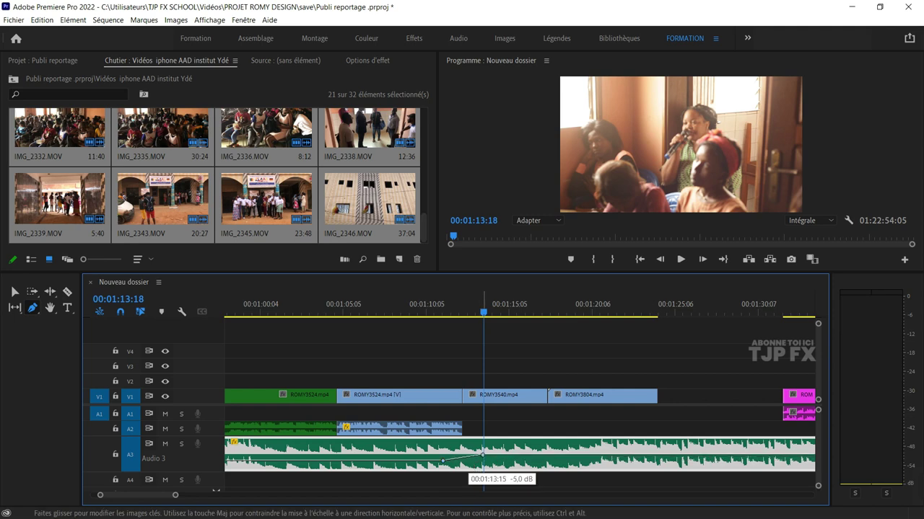
left_click(440, 313)
key("space")
key("=")
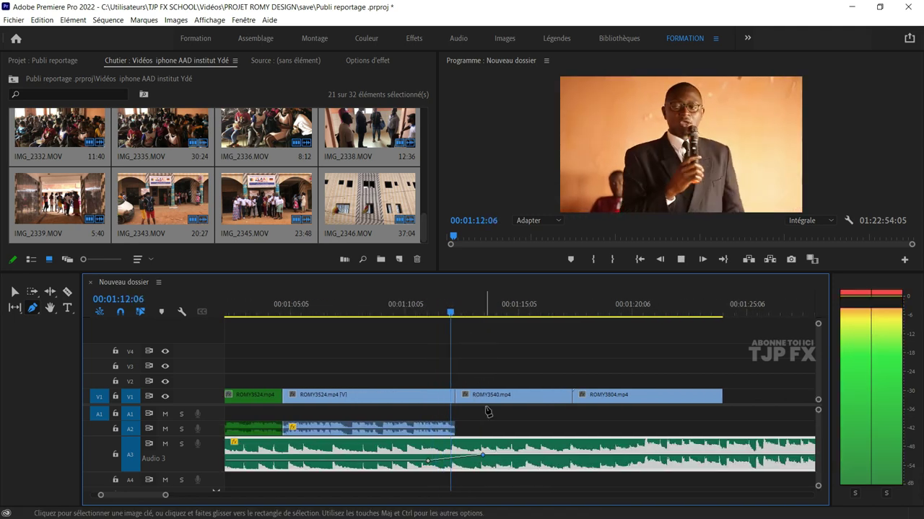
key("space")
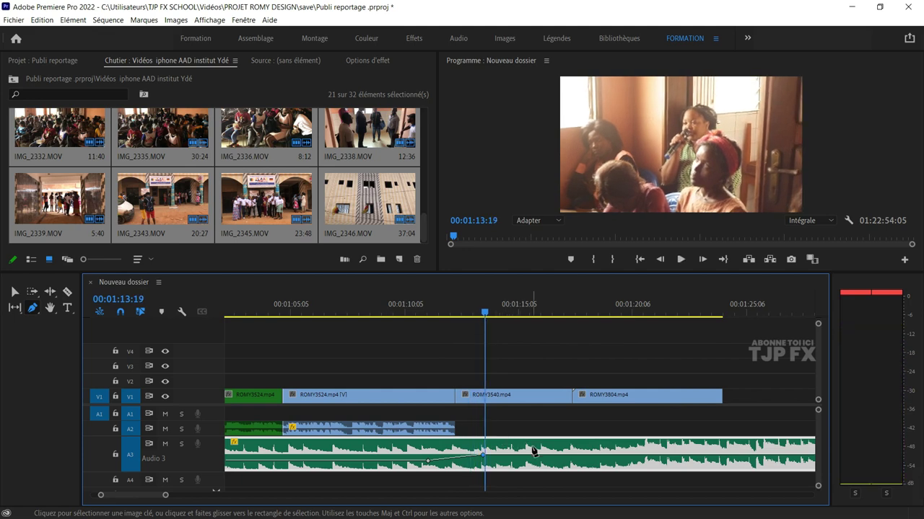
key("minus")
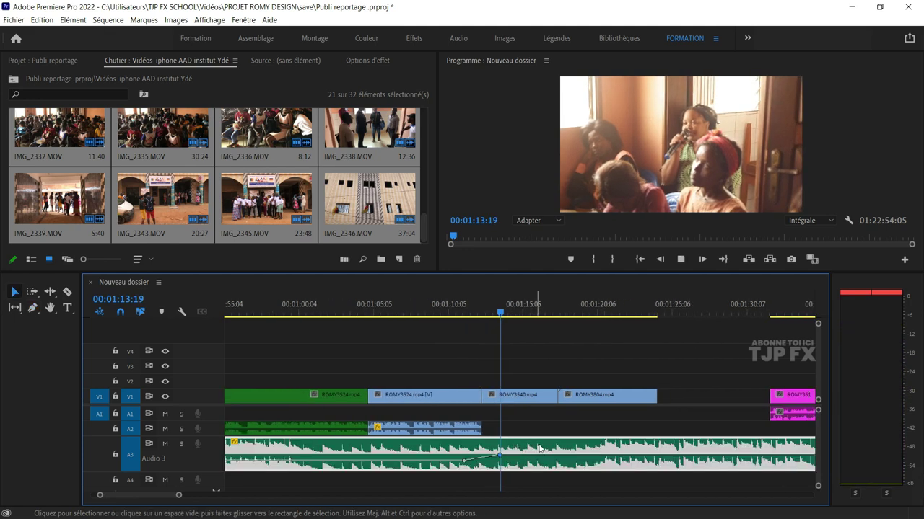
key("space")
key("minus")
key("minus")
key("minus")
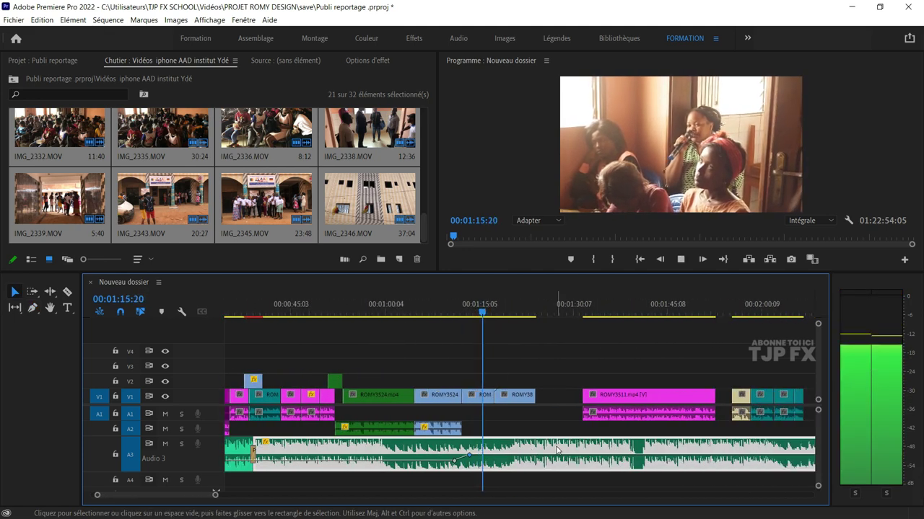
- Raise the music volume keyframe near 01:13 to 2.8 dB and play back from 01:06:22
right_click(556, 450)
left_click(592, 337)
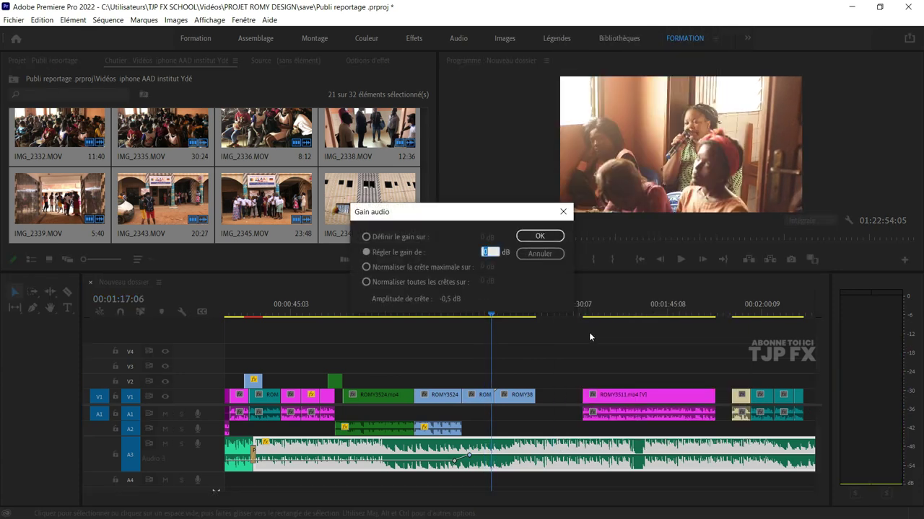
key("Escape")
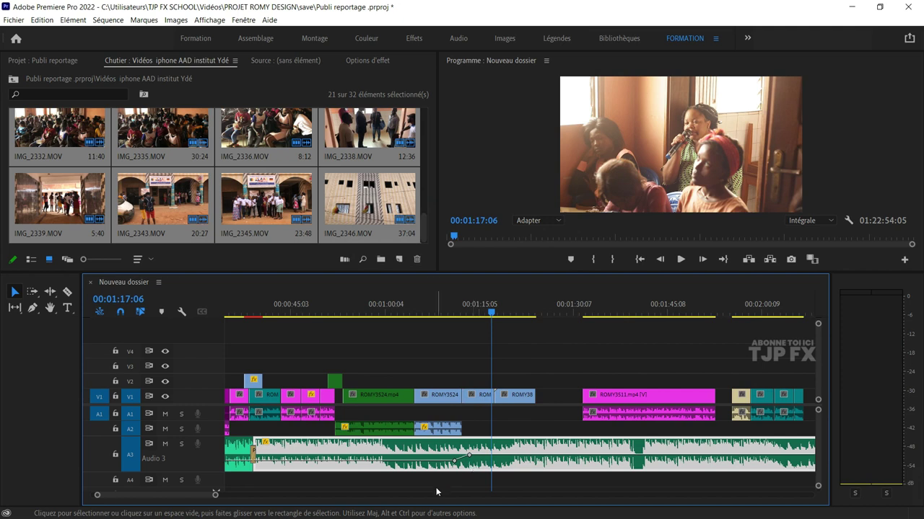
scroll(466, 456, "up", 2)
left_click_drag(474, 457, 472, 449)
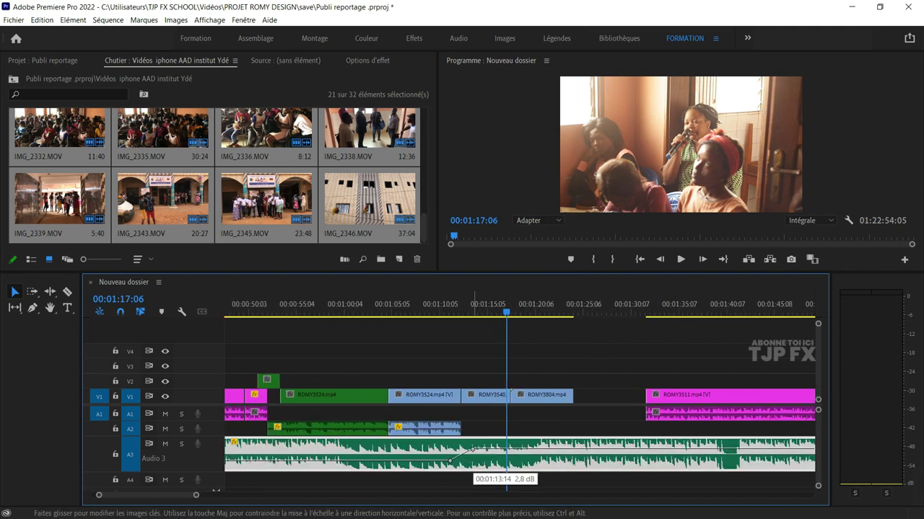
left_click(408, 307)
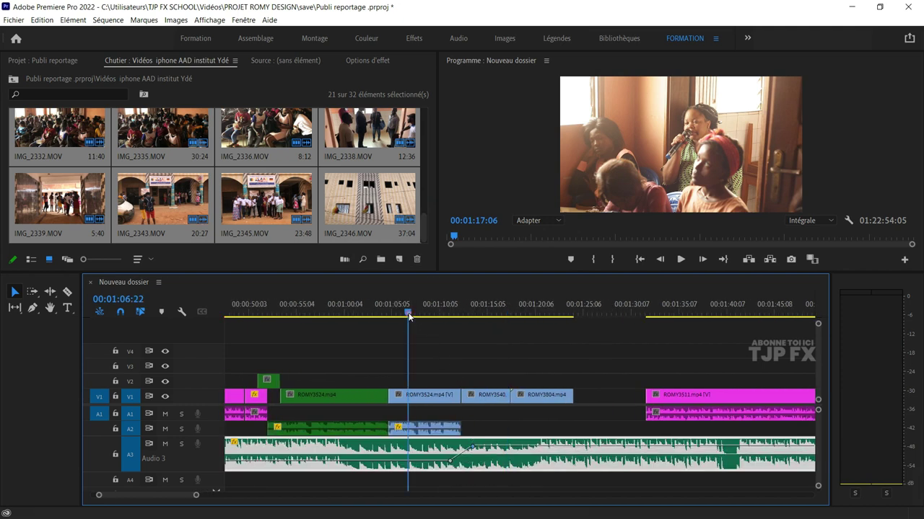
key("space")
scroll(457, 439, "up", 2)
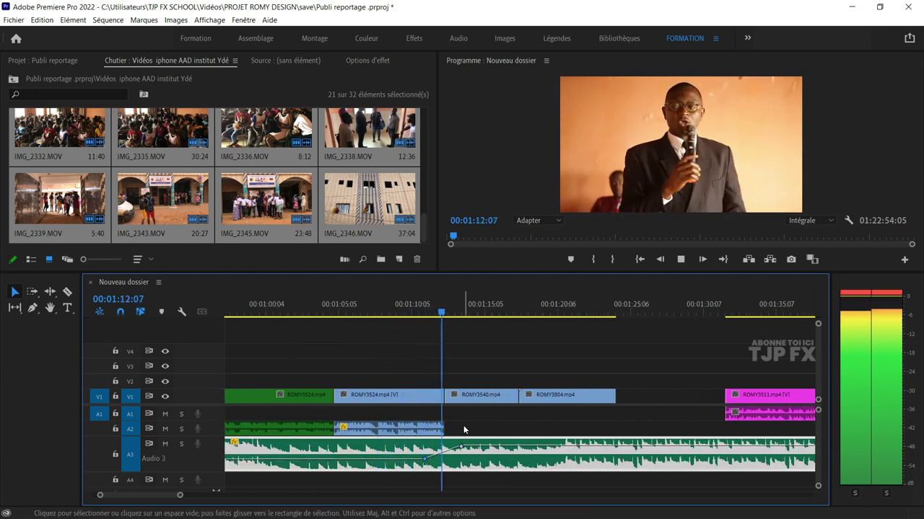
scroll(447, 423, "up", 2)
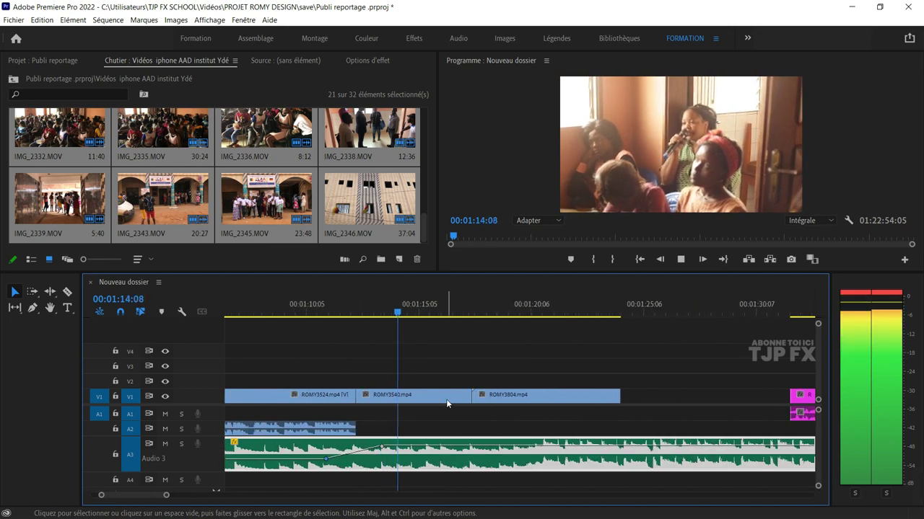
- Delete the short clip before ROMY3540 and close the resulting gap on V1
key("space")
left_click(425, 397)
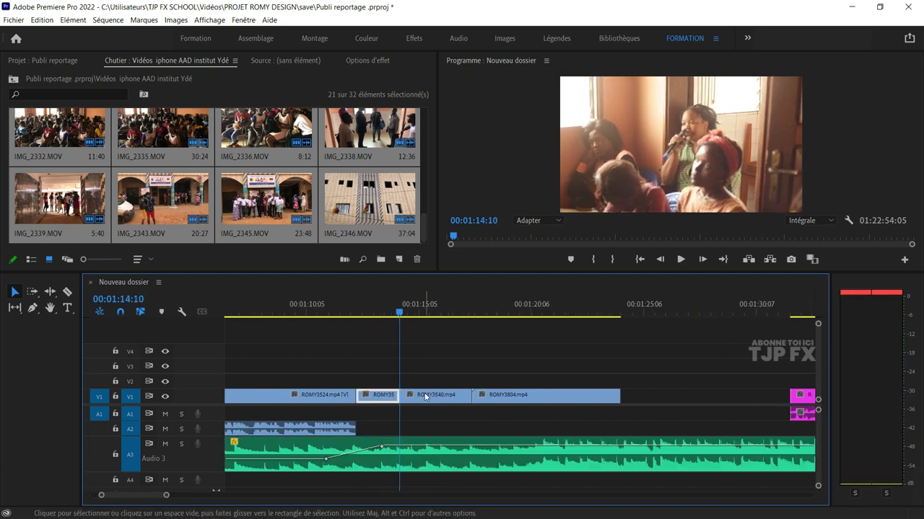
key("Delete")
key("Delete")
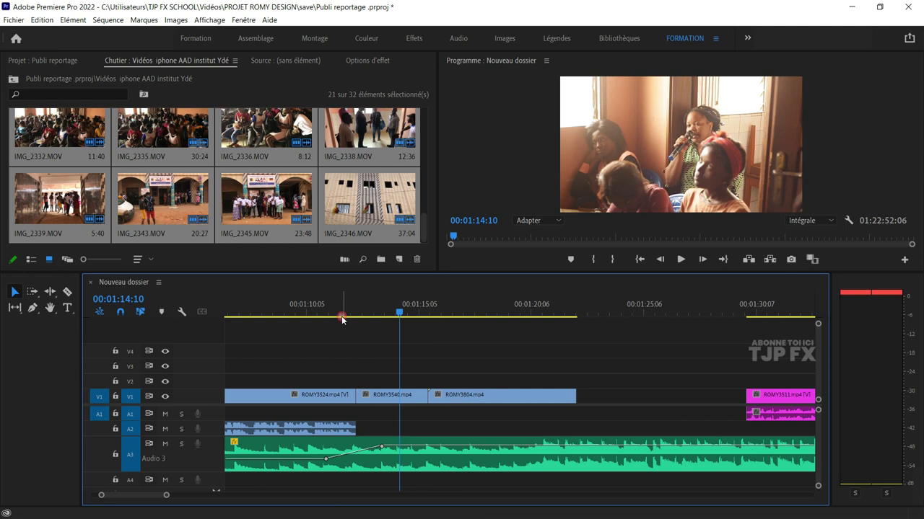
key("space")
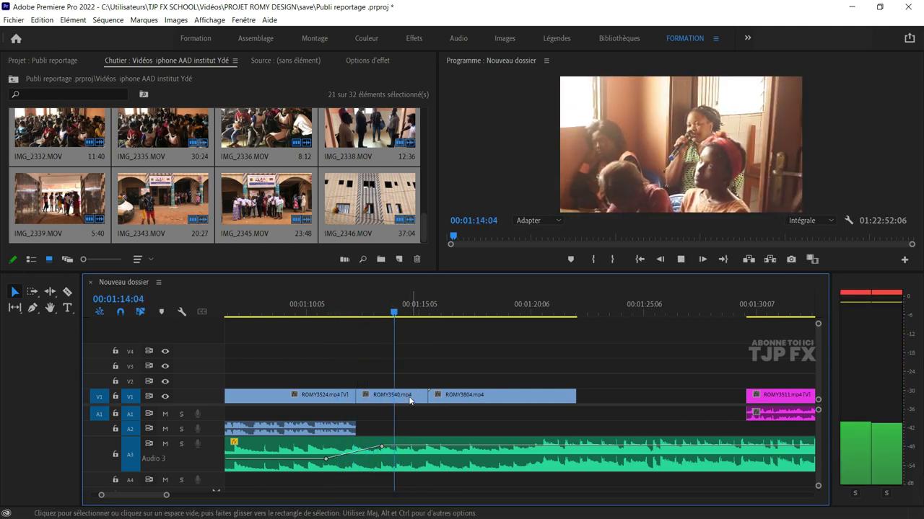
key("space")
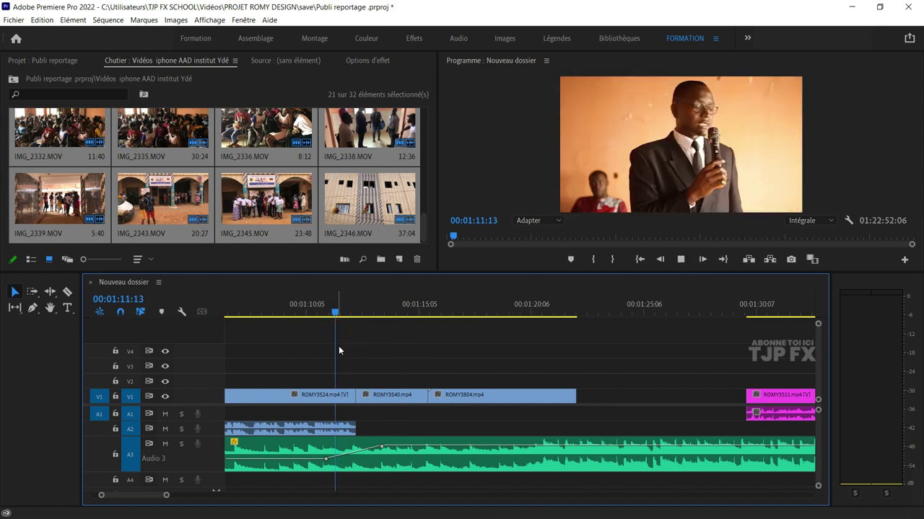
key("space")
key("space")
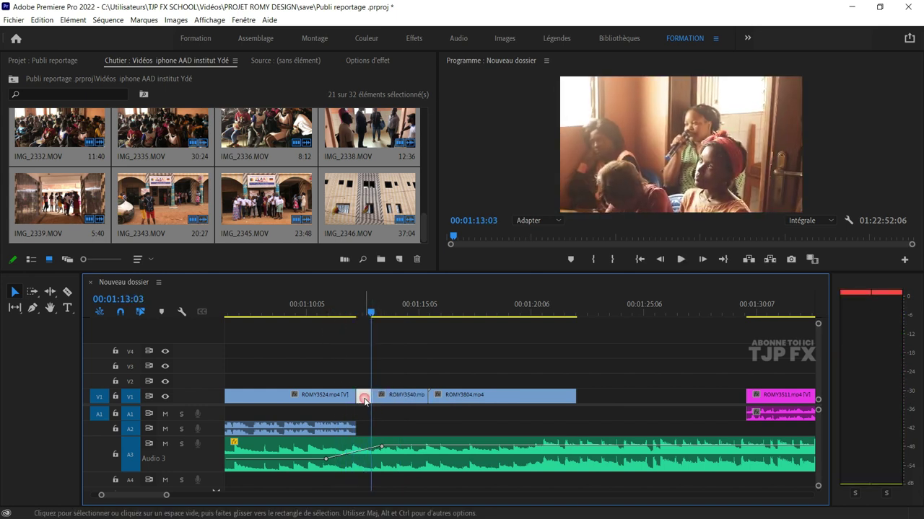
key("Delete")
key("shift+k")
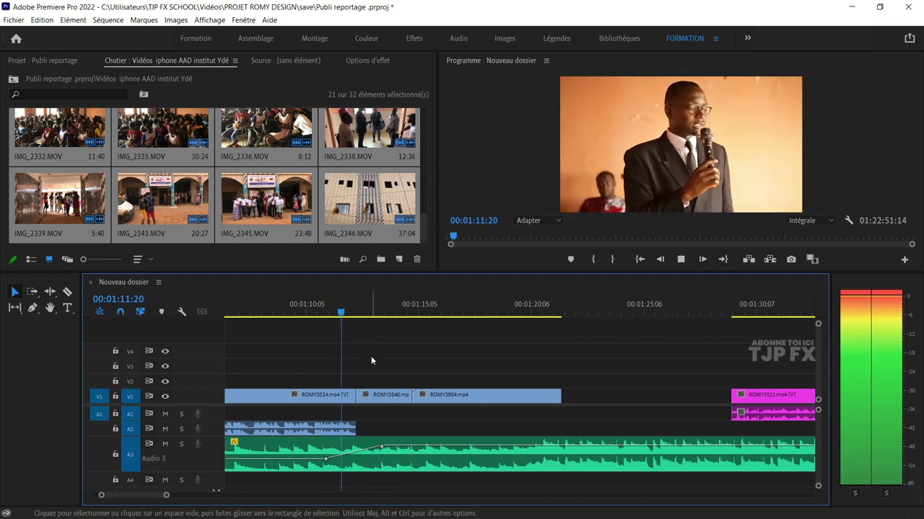
key("space")
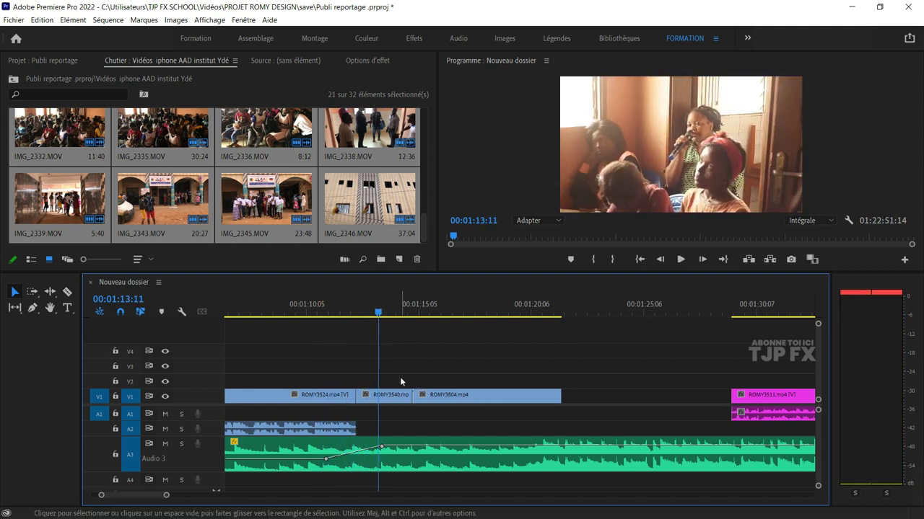
key("space")
- Move ROMY3804 earlier into ROMY3540 and close the gap so later clips shift left
left_click_drag(432, 397, 406, 397)
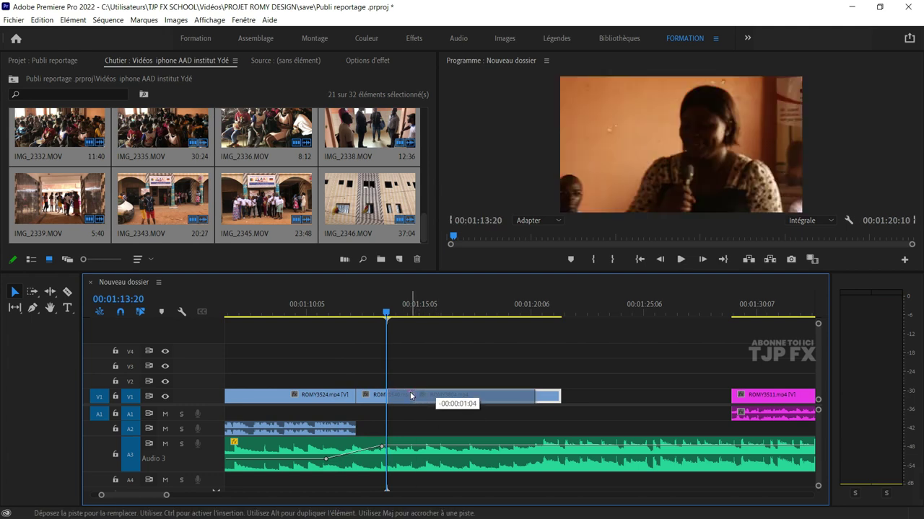
left_click_drag(387, 312, 434, 322)
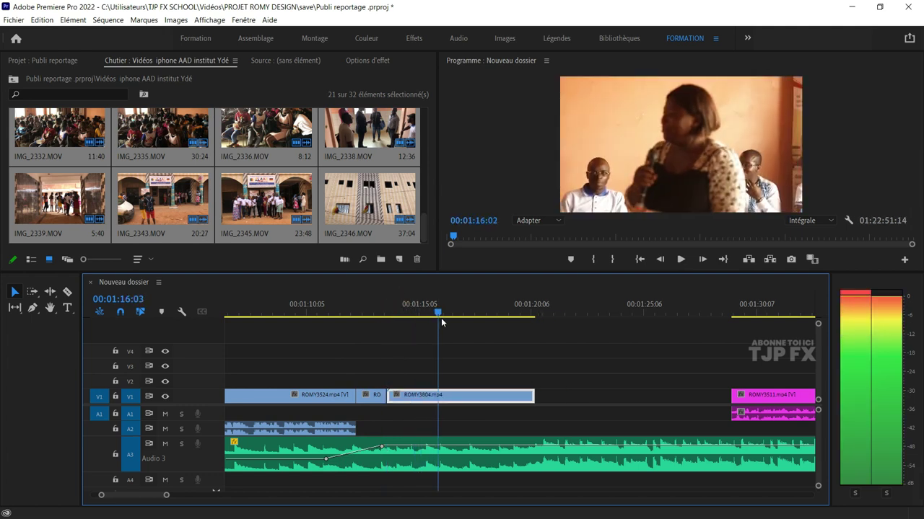
left_click(467, 368)
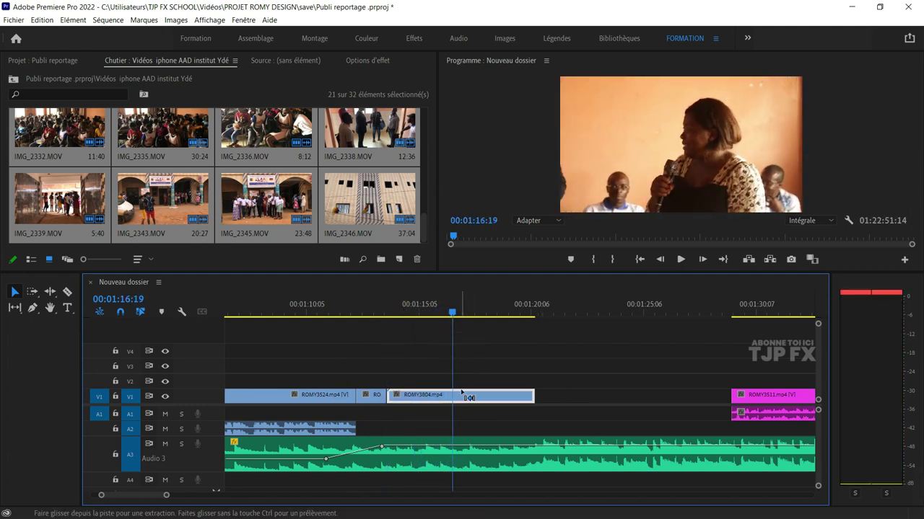
left_click(431, 394)
key("Delete")
left_click(360, 312)
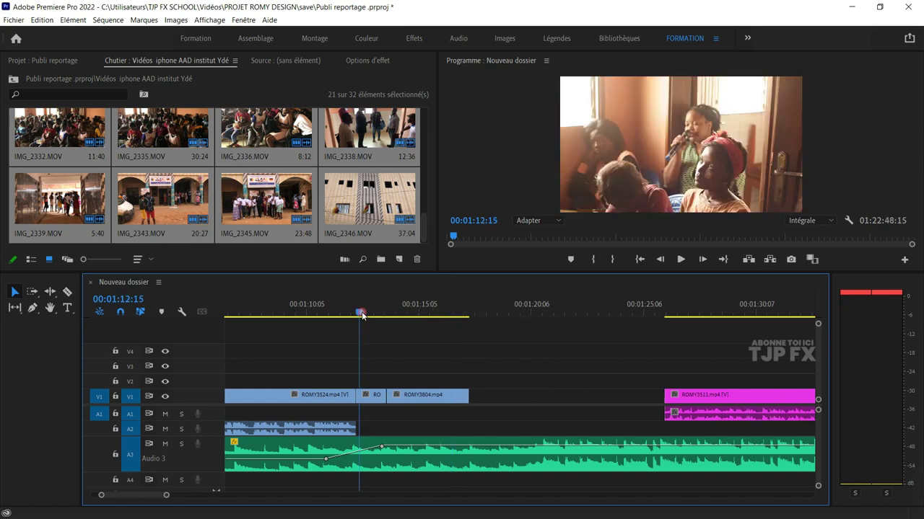
key("space")
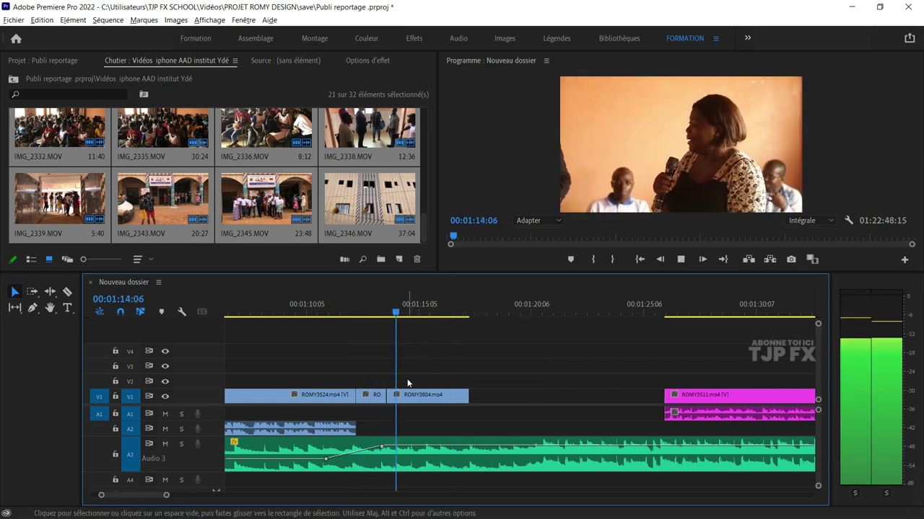
- Shift ROMY3804 further left on V1 and review the cut from 01:12:19
key("=")
left_click(347, 308)
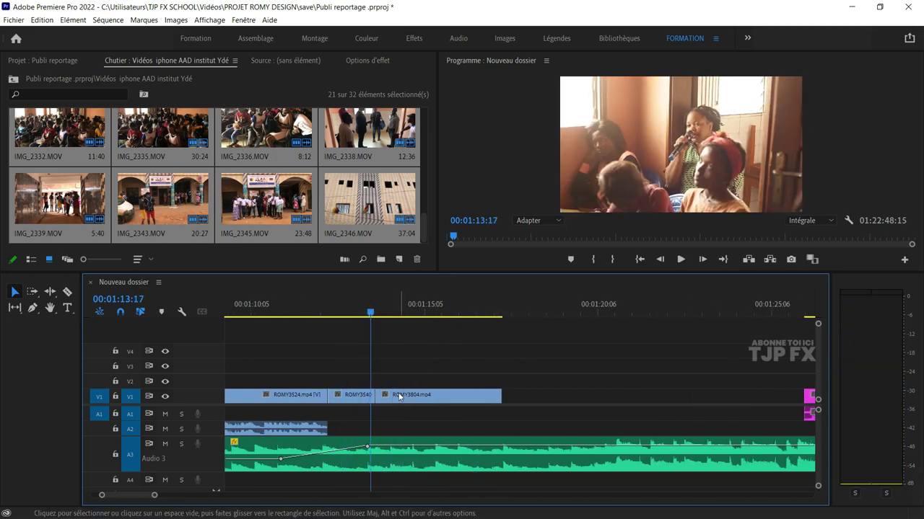
left_click_drag(395, 396, 374, 401)
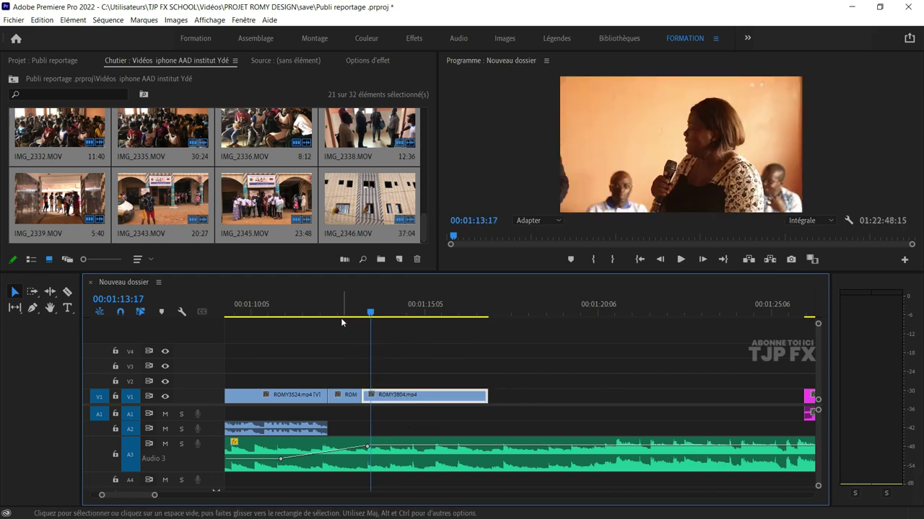
left_click(340, 312)
key("space")
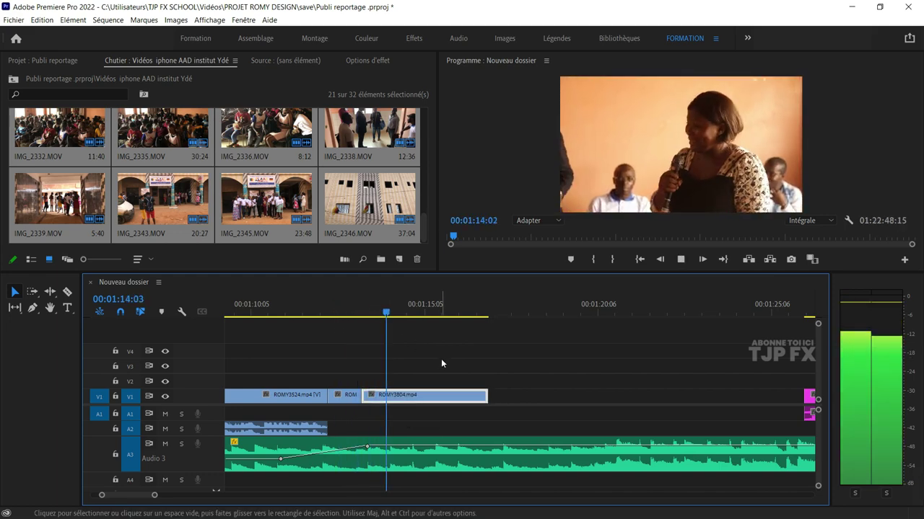
key("space")
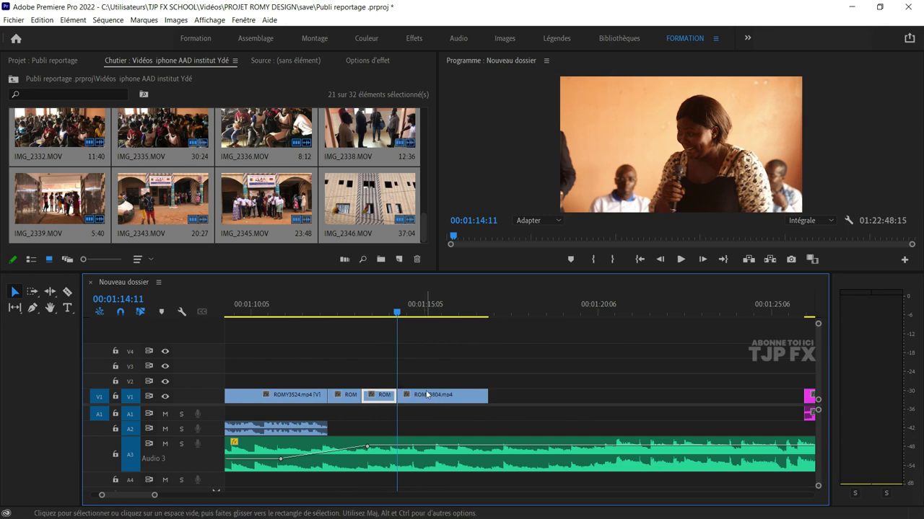
left_click(428, 395)
scroll(537, 393, "down", 2)
scroll(527, 397, "down", 2)
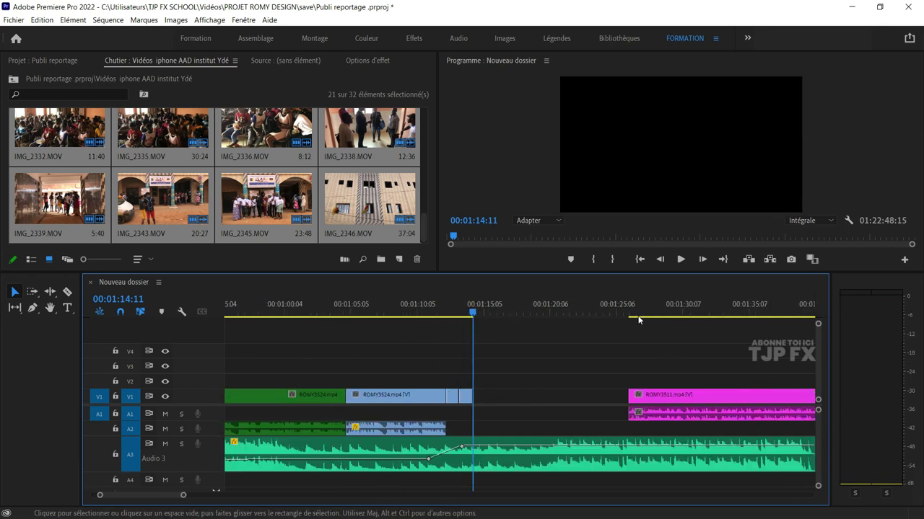
- Slide the magenta ROMY3511 clip left along V1, save the project, and review the edit
key("space")
scroll(591, 382, "down", 2)
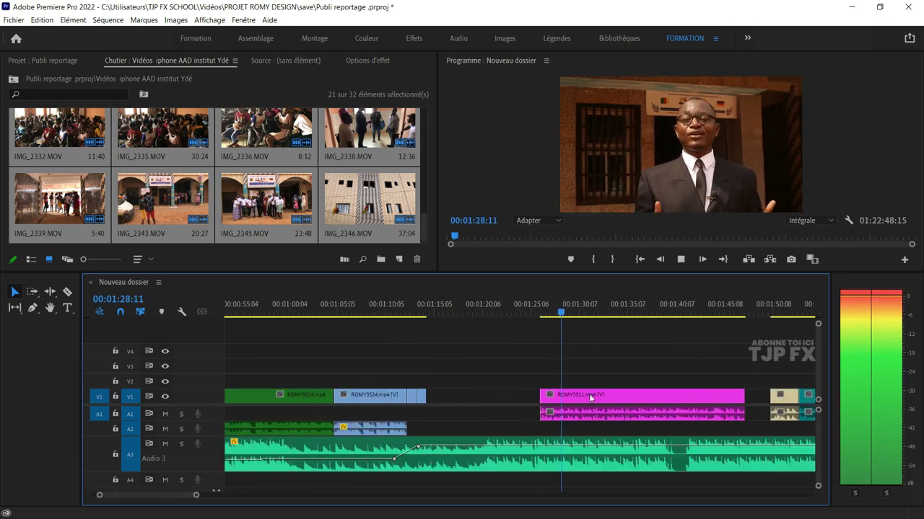
left_click_drag(572, 395, 474, 395)
key("ctrl+s")
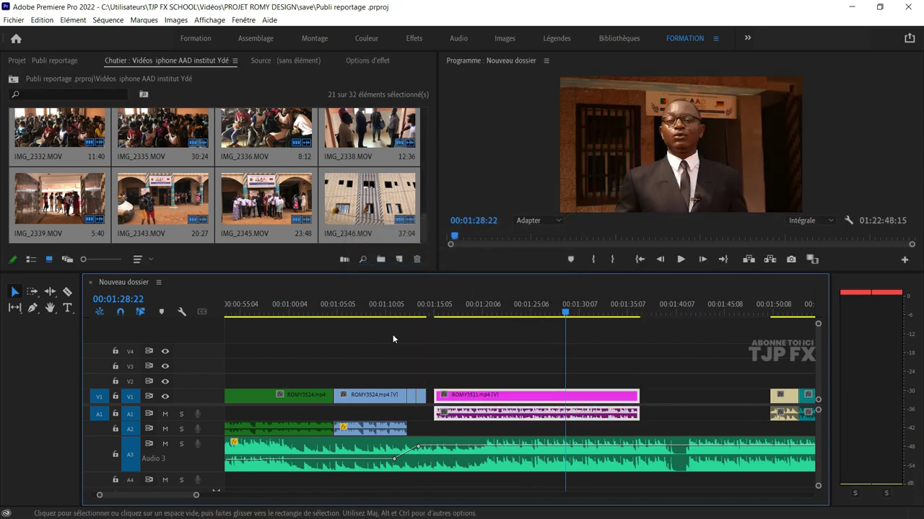
key("space")
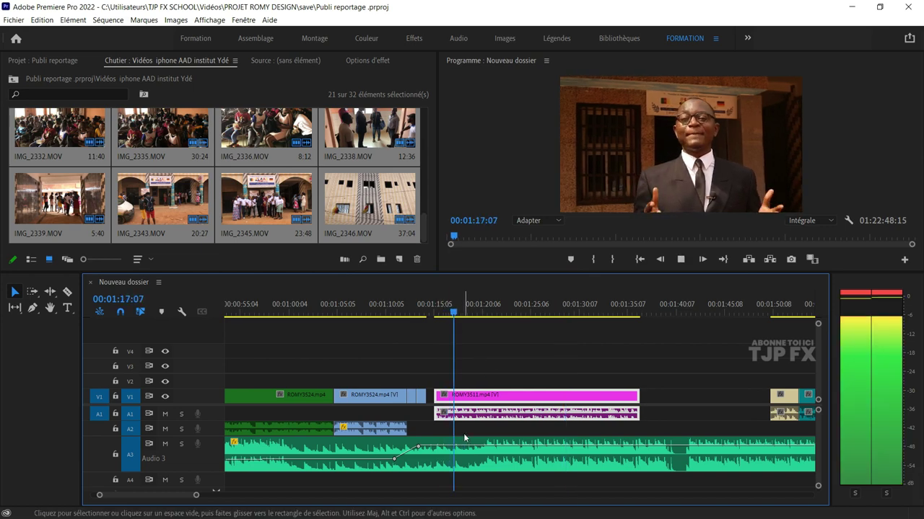
scroll(472, 425, "up", 1)
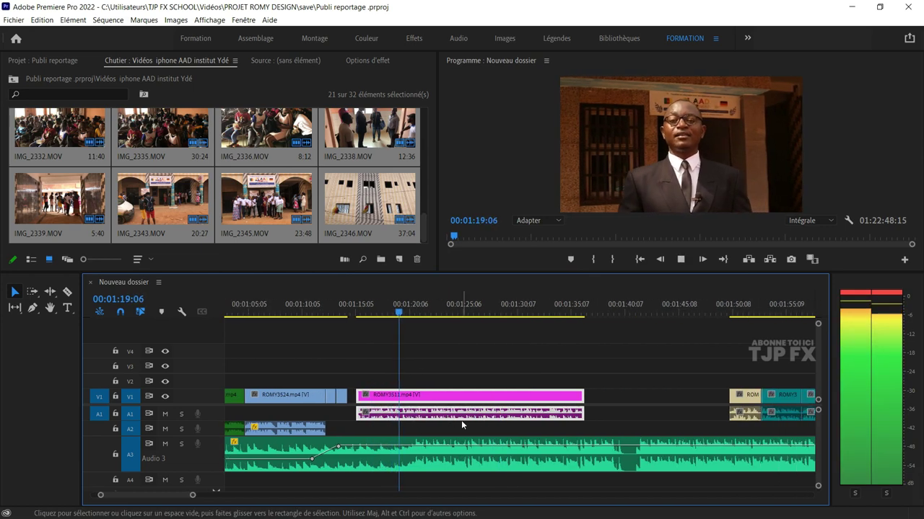
scroll(462, 422, "up", 1)
key("space")
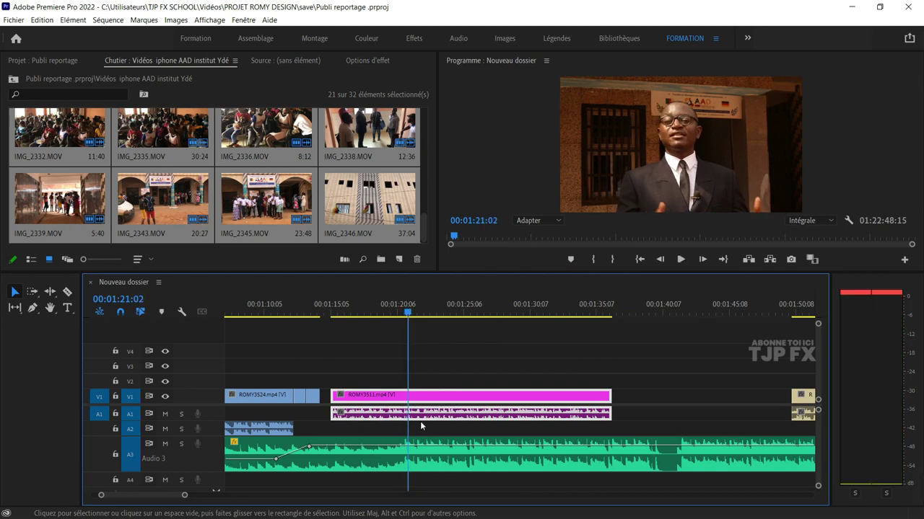
scroll(300, 416, "up", 2)
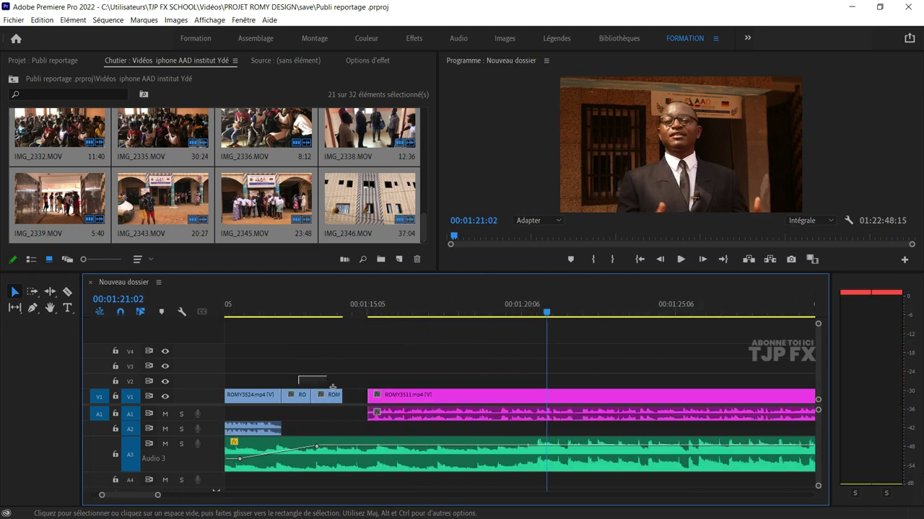
- Lift the two small cutaway clips onto V2 and slide ROMY3511 left into the V1 gap
left_click_drag(329, 395, 329, 380)
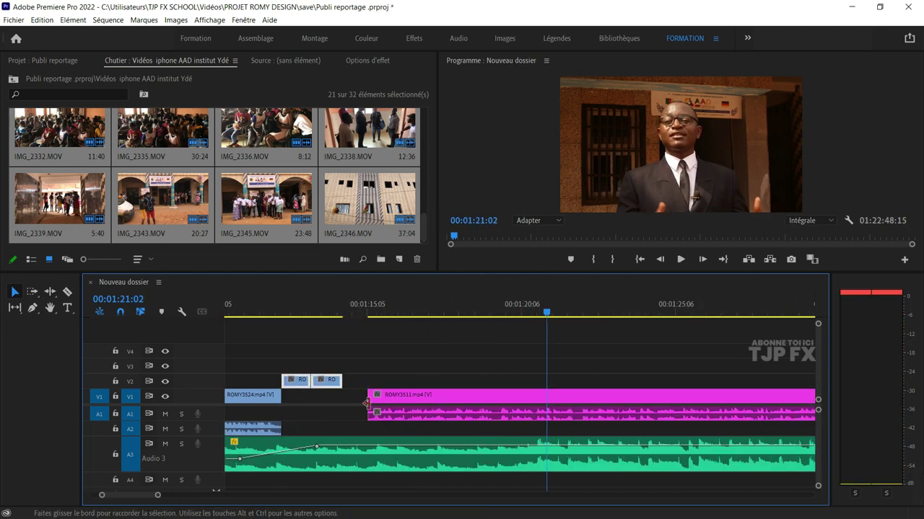
right_click(349, 400)
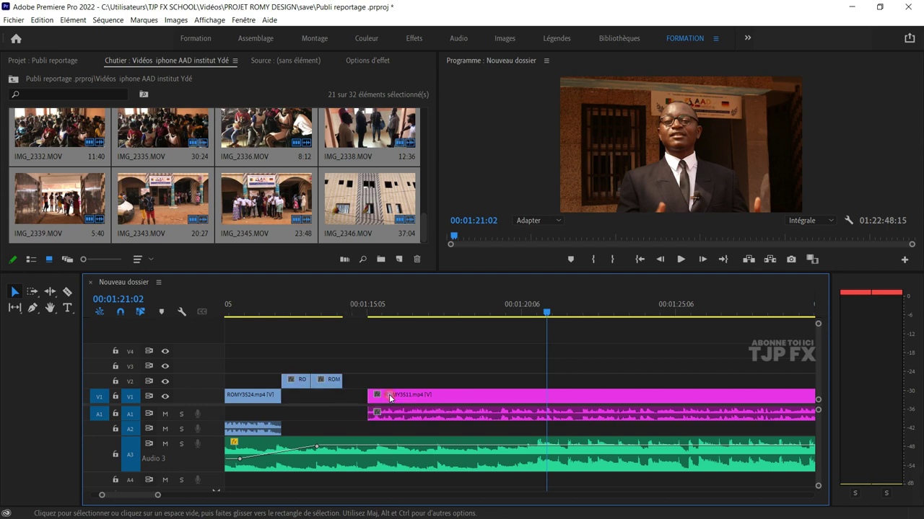
left_click_drag(389, 396, 326, 404)
scroll(286, 411, "up", 2)
scroll(350, 427, "up", 2)
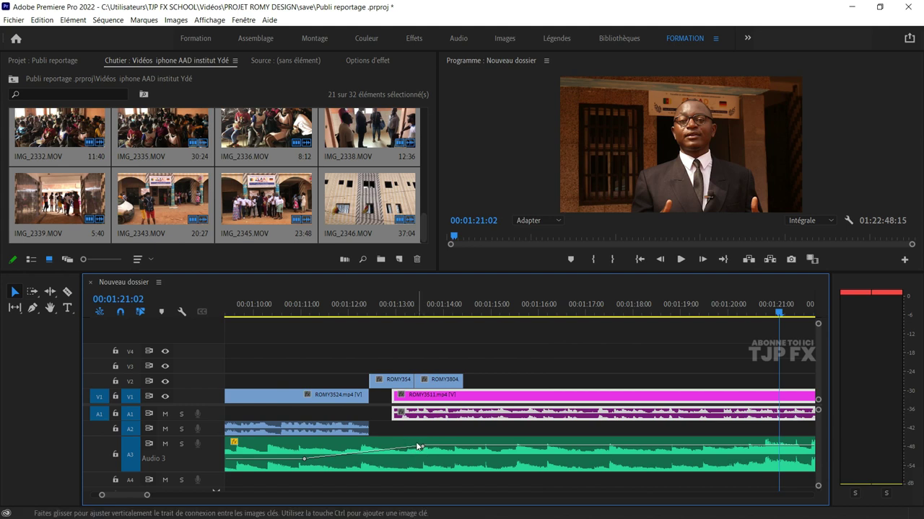
- Add a volume keyframe on the Audio 3 music line and drag it to reshape the ramp
left_click(443, 447)
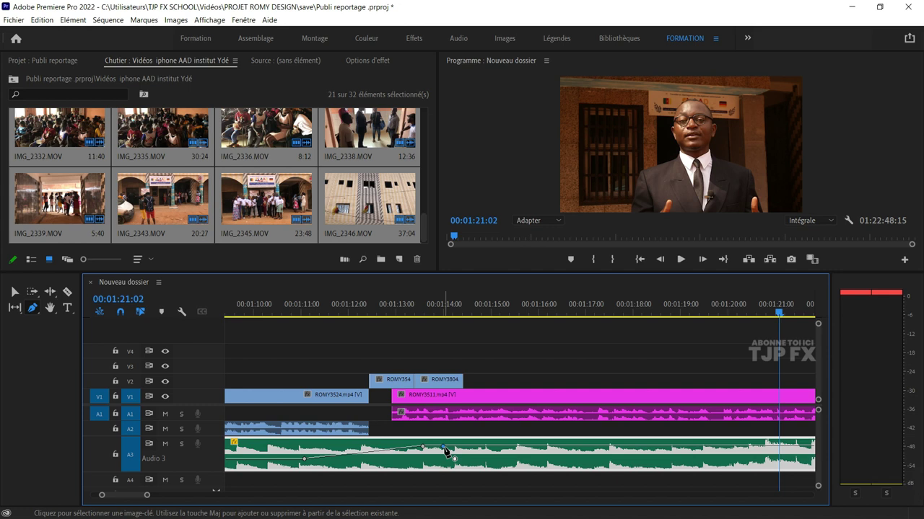
mouse_move(443, 448)
left_mouse_down()
mouse_move(449, 451)
mouse_move(430, 456)
mouse_move(420, 448)
left_mouse_up()
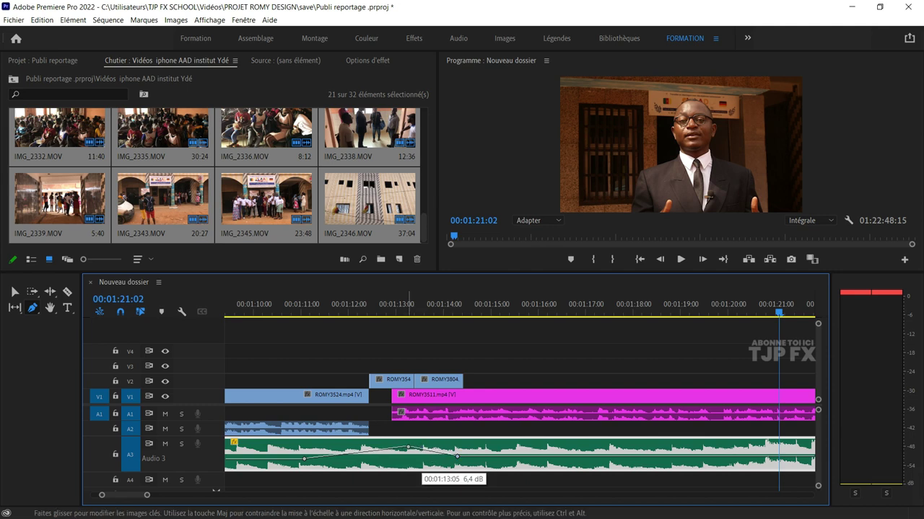
left_click(318, 315)
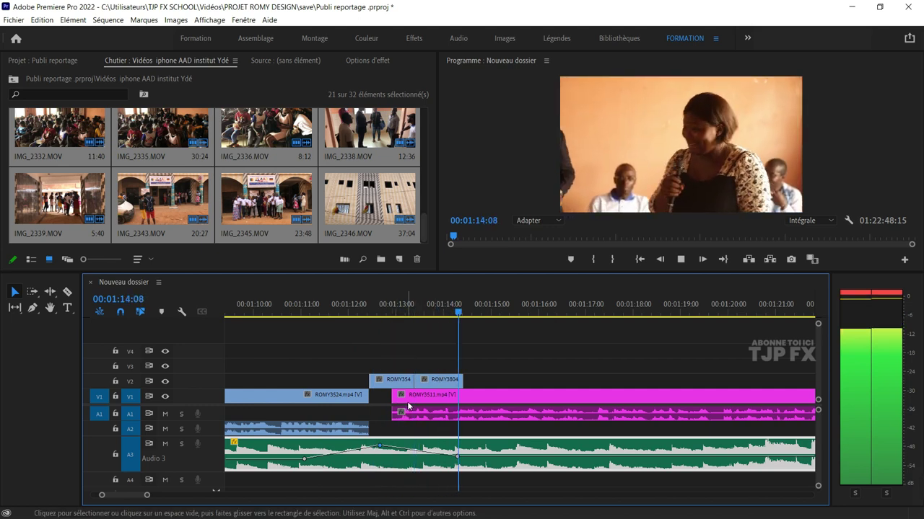
key("space")
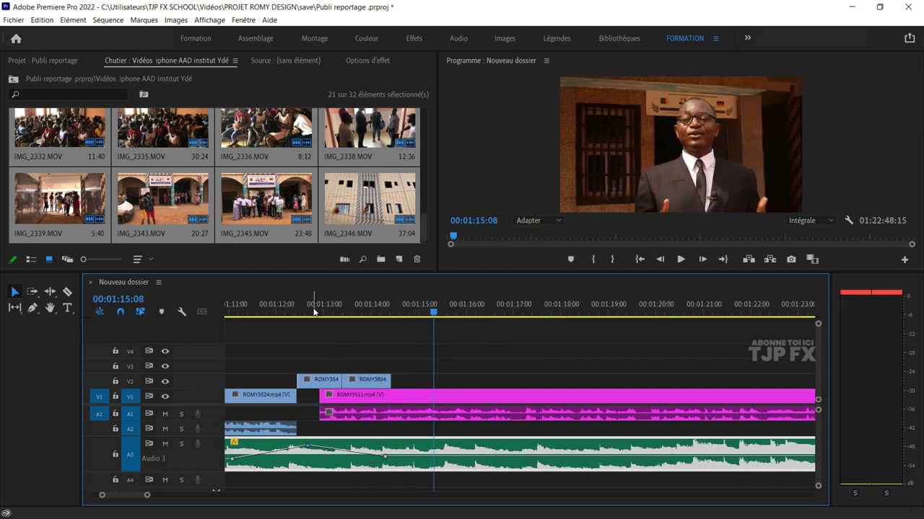
- Lengthen the ROMY354 and ROMY3804 cutaways on V2 so they sit end to end
left_click(312, 312)
mouse_move(366, 379)
left_mouse_down()
mouse_move(397, 379)
mouse_move(376, 382)
left_mouse_up()
key("space")
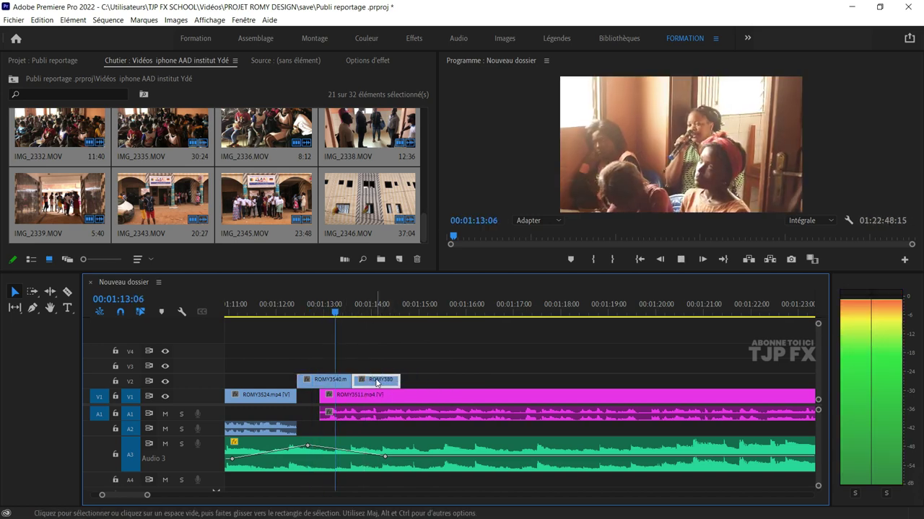
key("space")
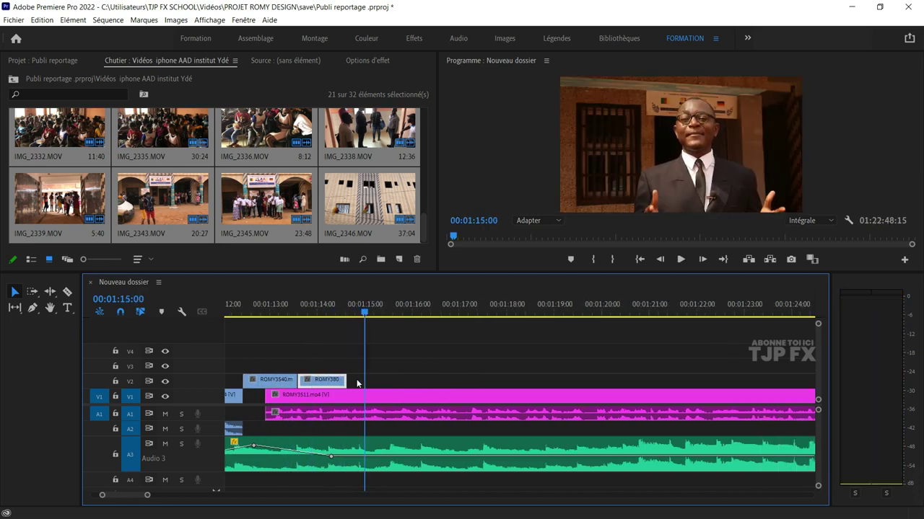
left_click_drag(346, 380, 380, 380)
key("space")
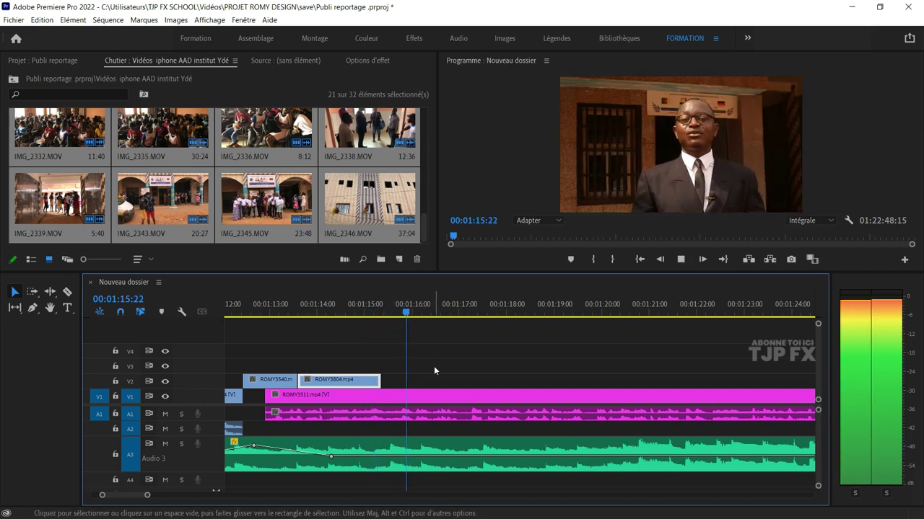
key("minus")
key("minus")
key("minus")
key("space")
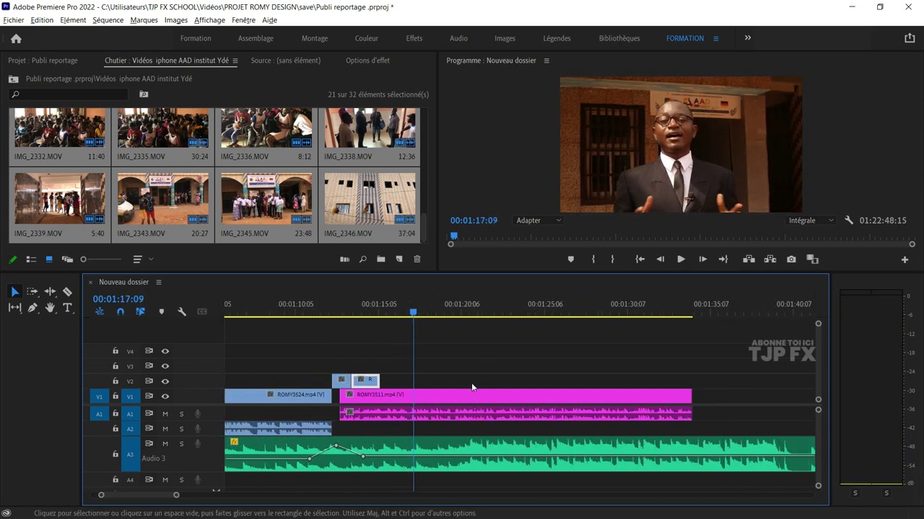
key("minus")
key("minus")
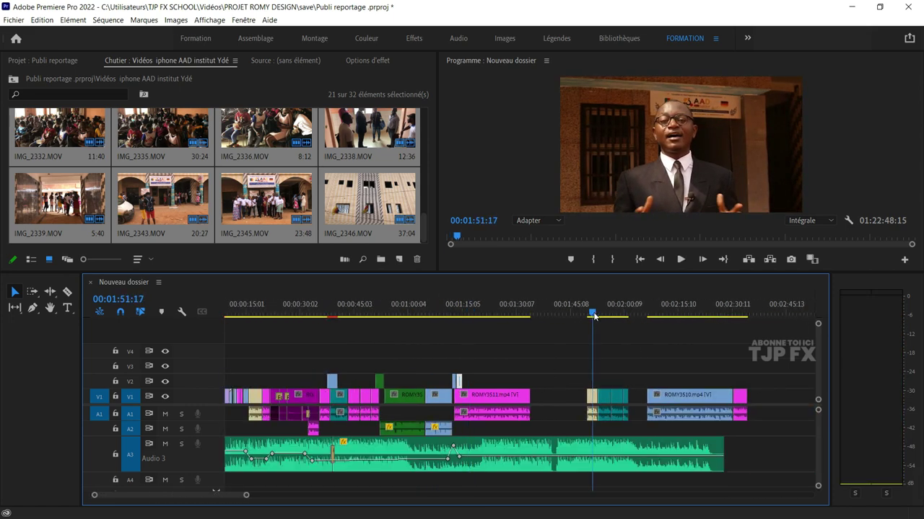
scroll(585, 350, "right", 3)
left_click(604, 311)
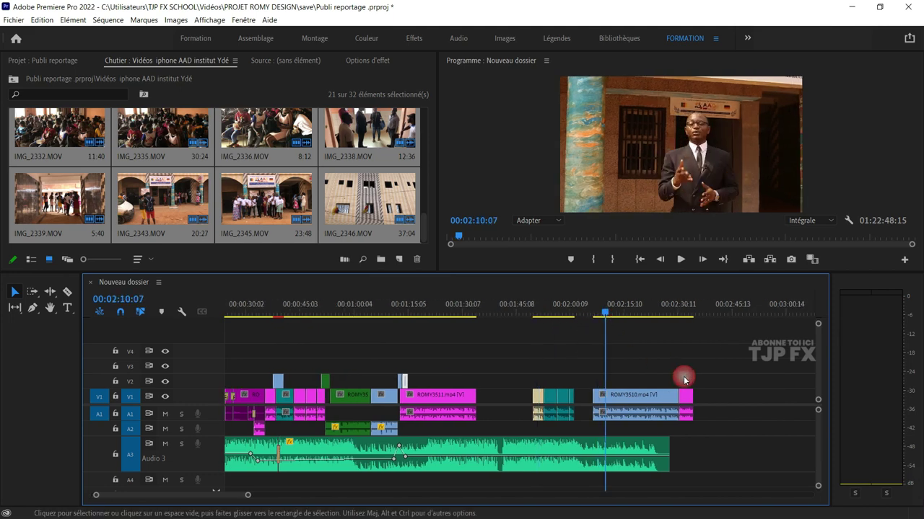
key("minus")
key("minus")
left_click(499, 321)
key("minus")
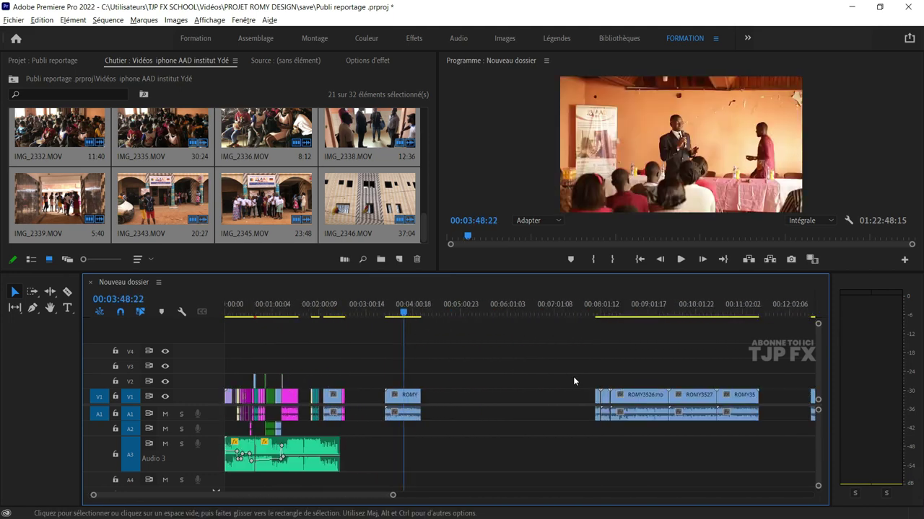
key("minus")
key("equal")
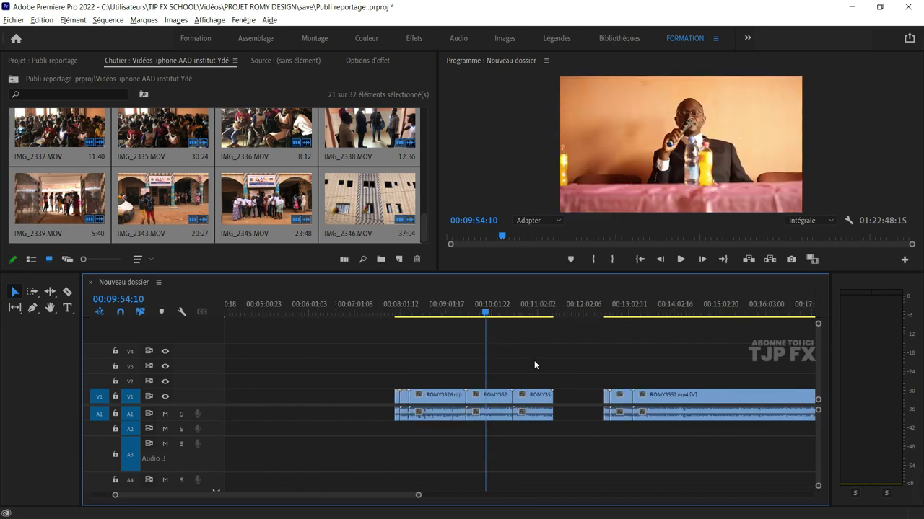
key("space")
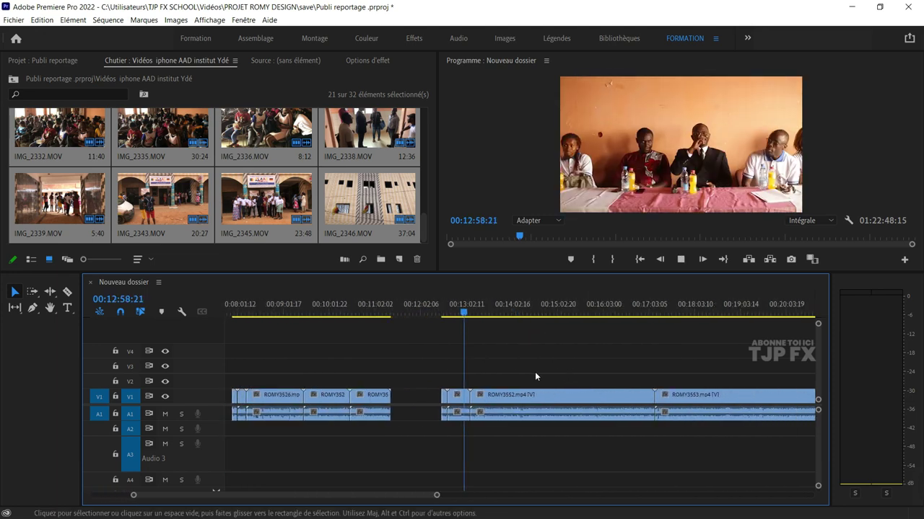
key("equal")
key("equal")
key("equal")
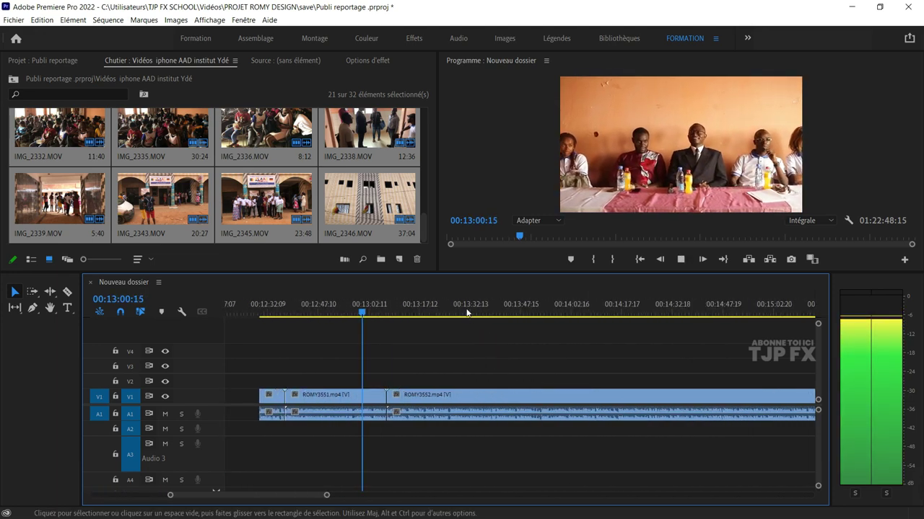
mouse_move(411, 305)
left_mouse_down()
mouse_move(433, 318)
mouse_move(275, 355)
mouse_move(441, 377)
left_mouse_up()
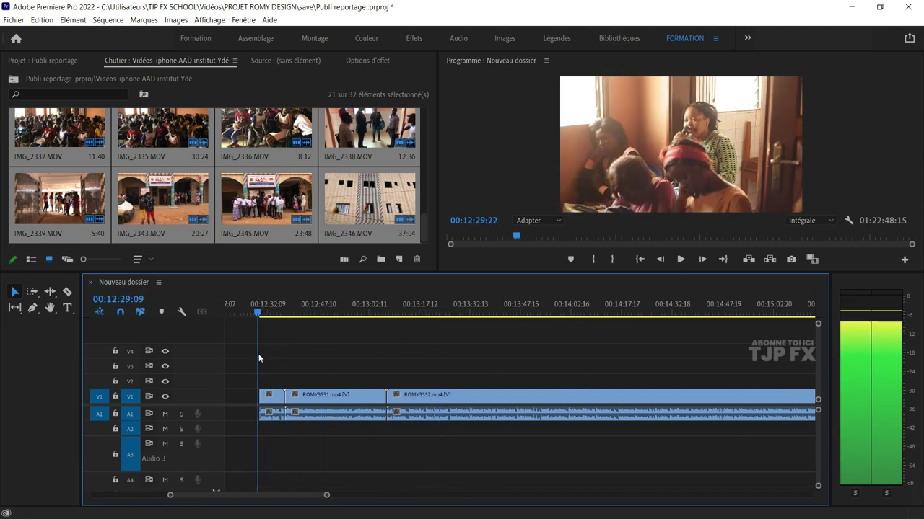
key("minus")
key("minus")
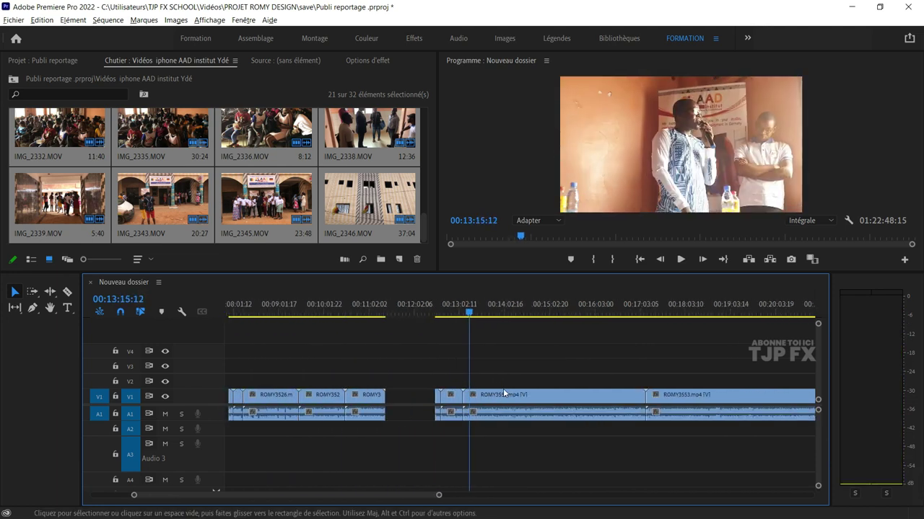
left_click_drag(511, 319, 523, 324)
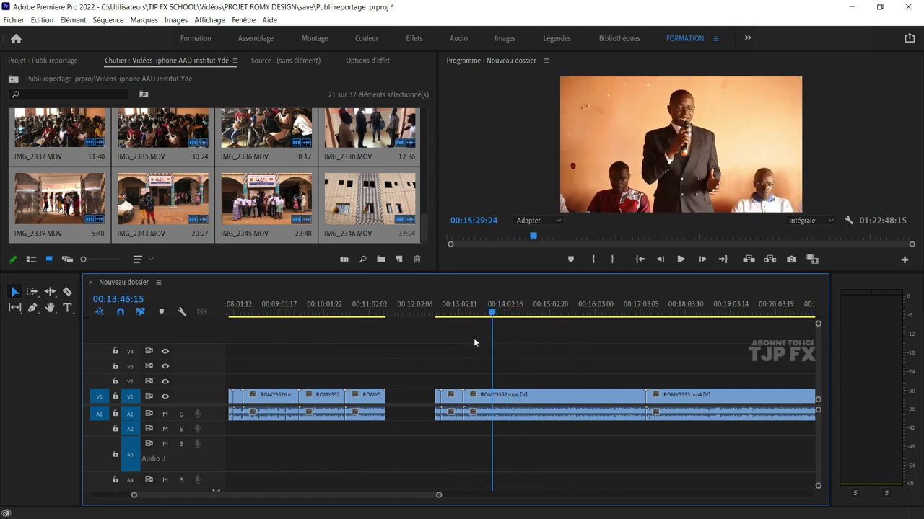
left_click_drag(473, 338, 516, 373)
key("space")
key("equal")
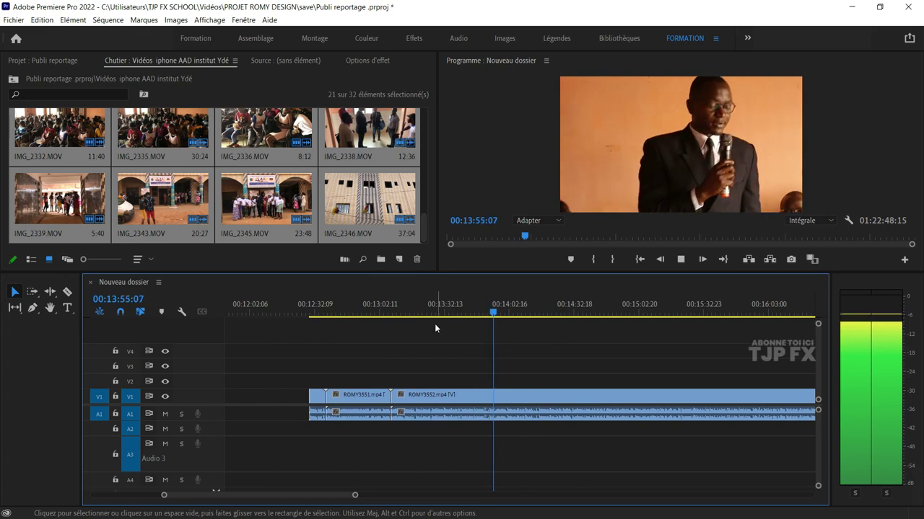
left_click_drag(435, 324, 652, 352)
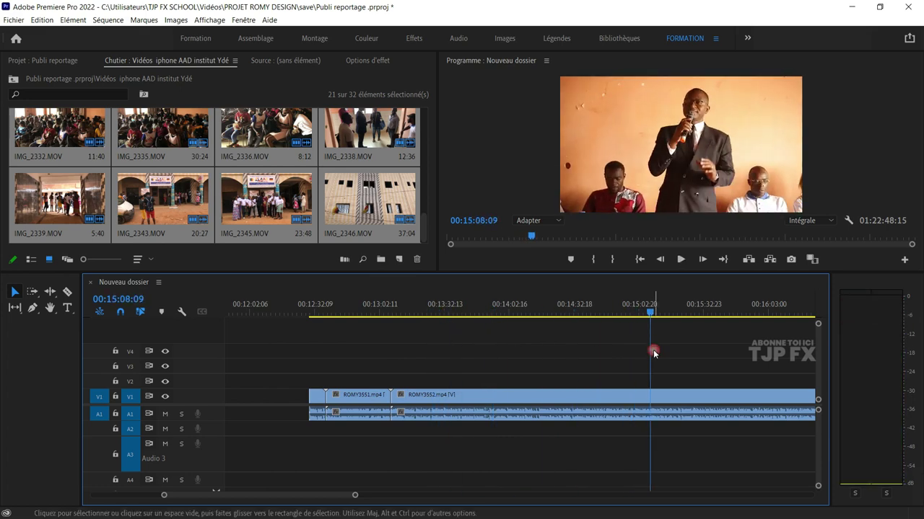
key("space")
key("minus")
key("minus")
key("minus")
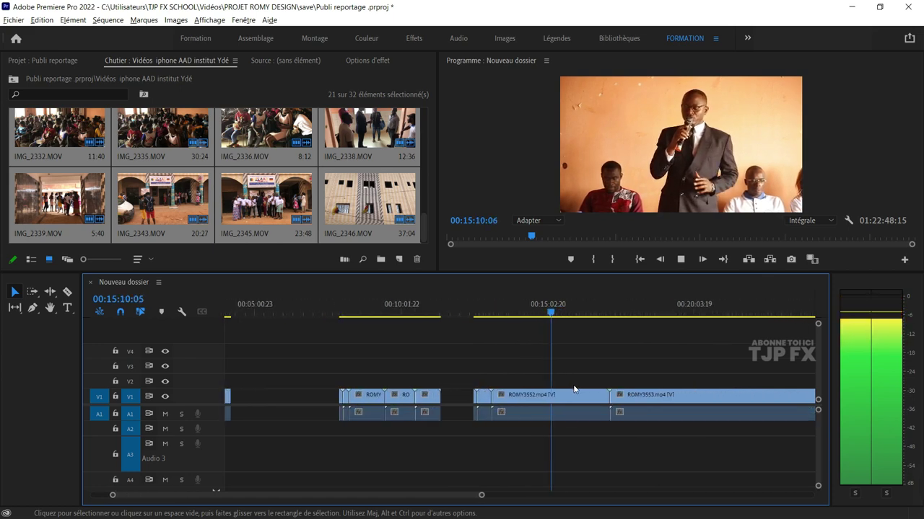
key("minus")
key("space")
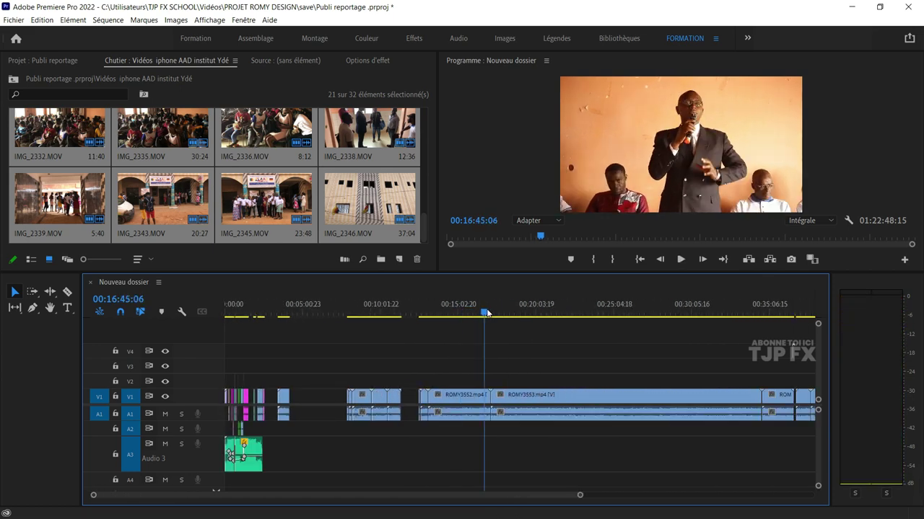
left_click_drag(491, 316, 540, 316)
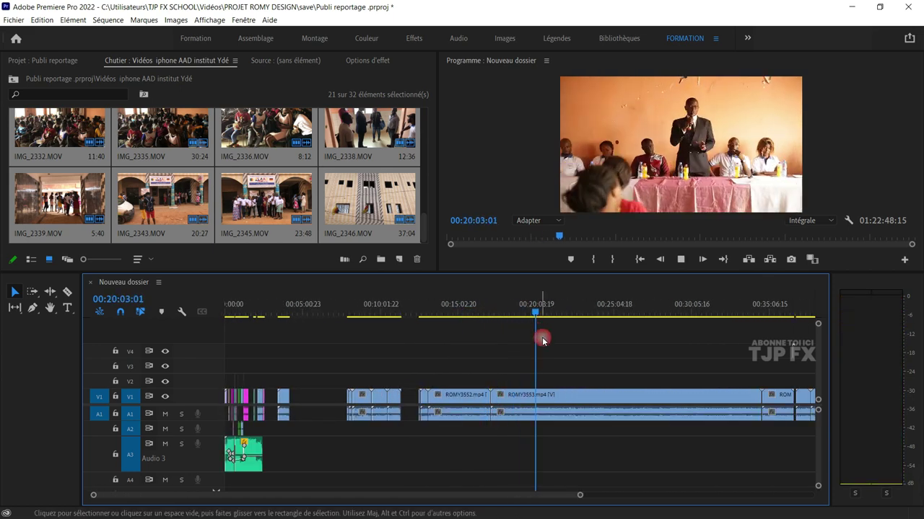
key("space")
key("equal")
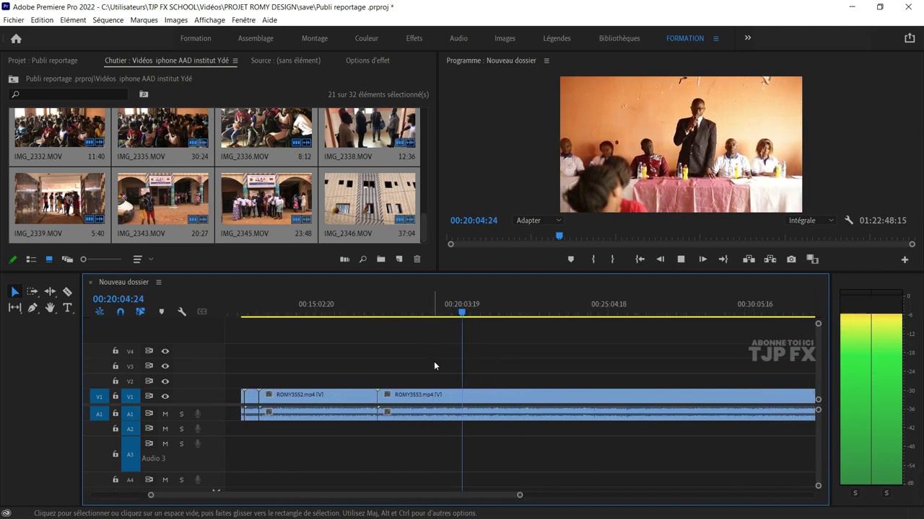
key("minus")
key("minus")
key("minus")
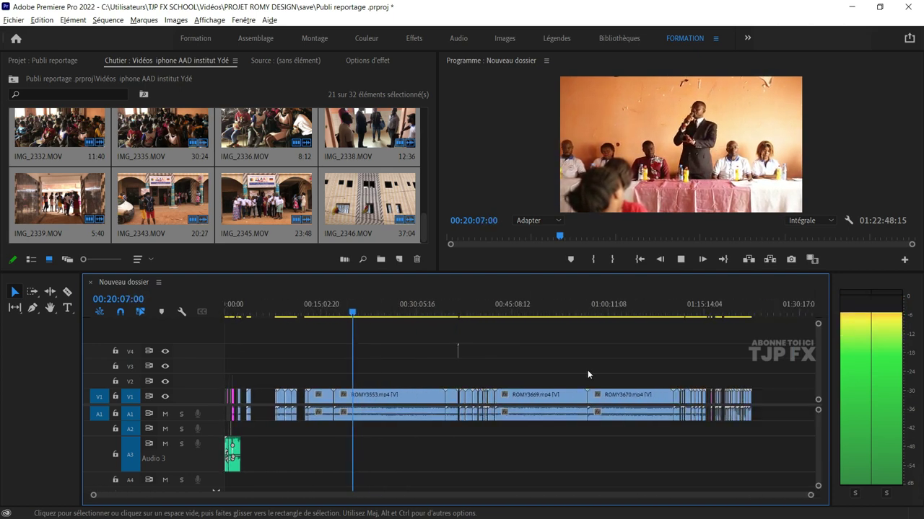
key("space")
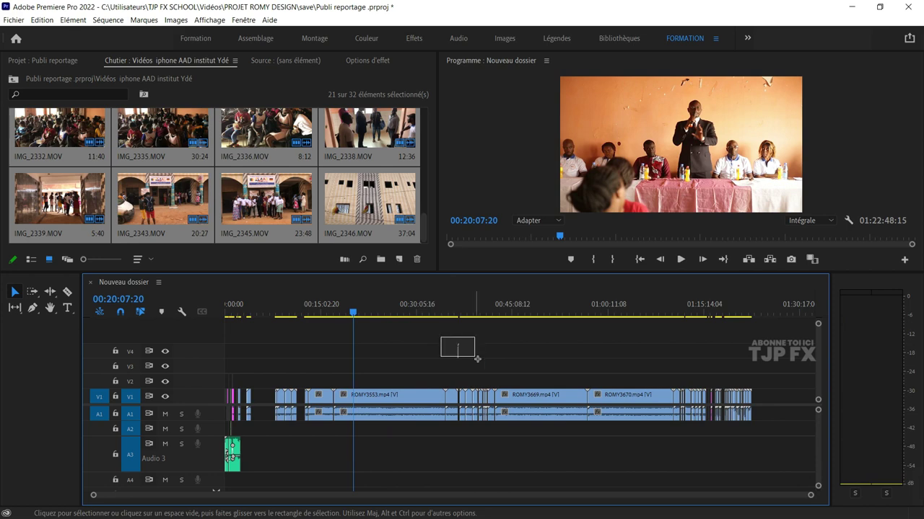
left_click(409, 313)
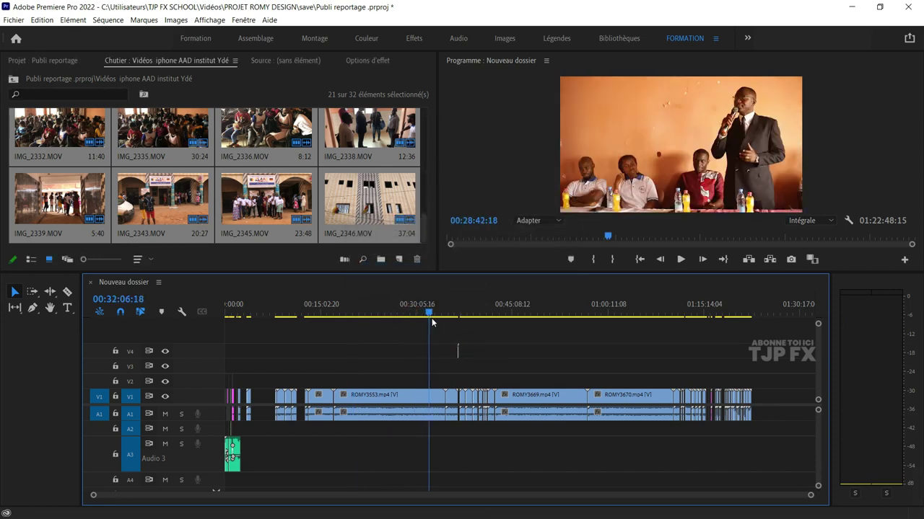
left_click_drag(431, 322, 434, 326)
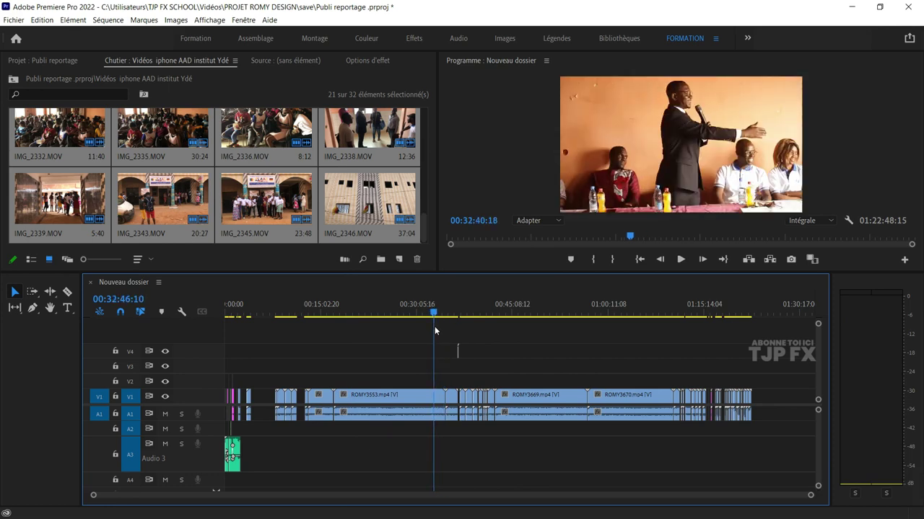
left_click_drag(434, 327, 454, 337)
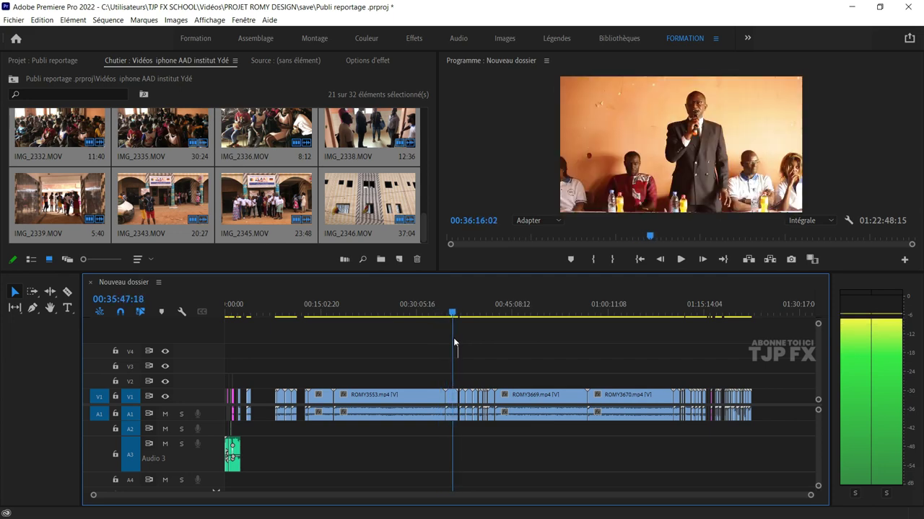
key("space")
- Split the ROMY3554.mp4 speech clip at 00:36:02:14
key("equal")
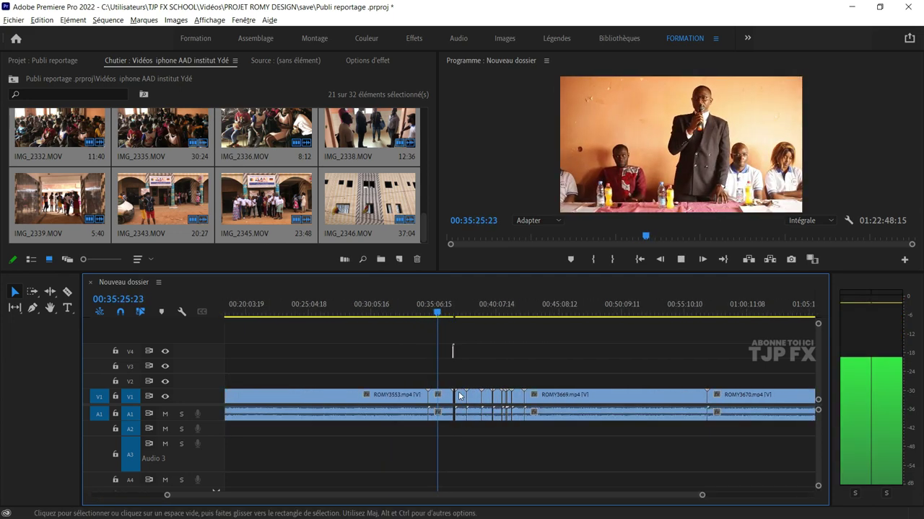
key("equal")
left_click_drag(370, 312, 408, 323)
key("space")
key("equal")
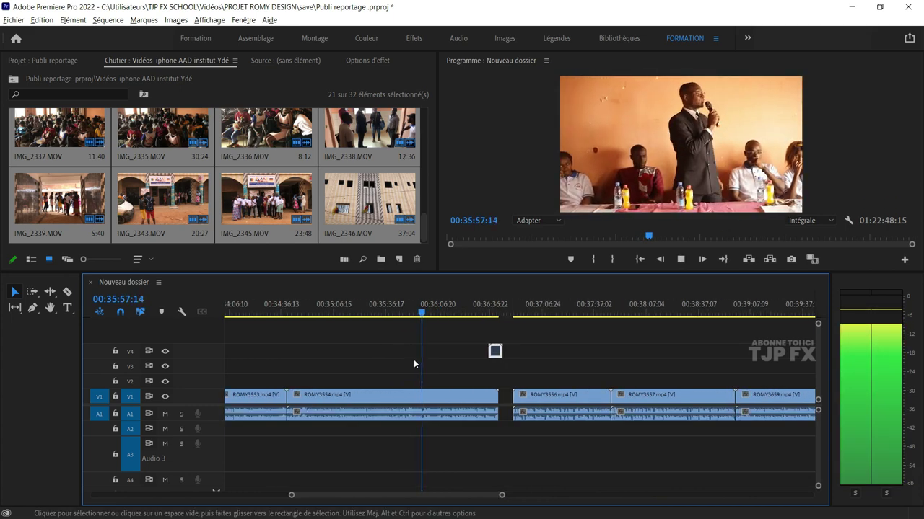
key("equal")
key("equal")
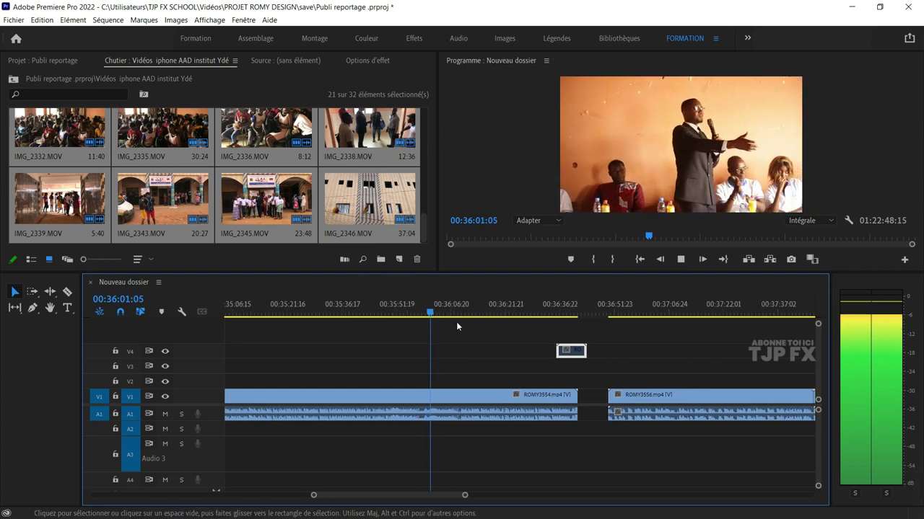
key("space")
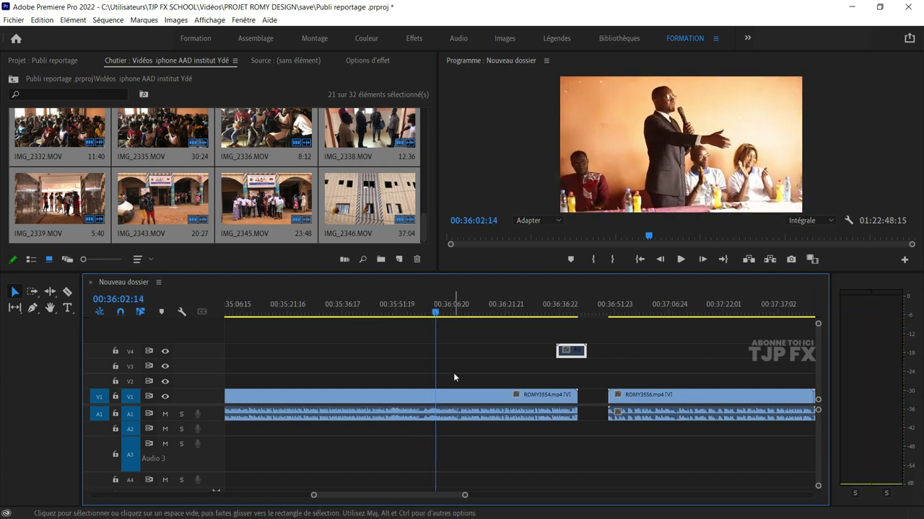
key("ctrl+k")
- Split ROMY3554.mp4 again at 00:36:05:10 and at 00:36:09:11
key("space")
key("=")
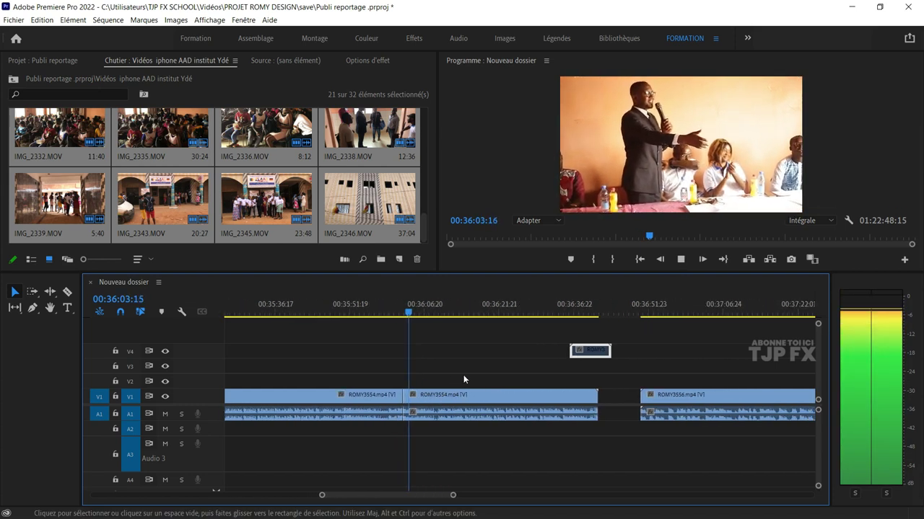
key("=")
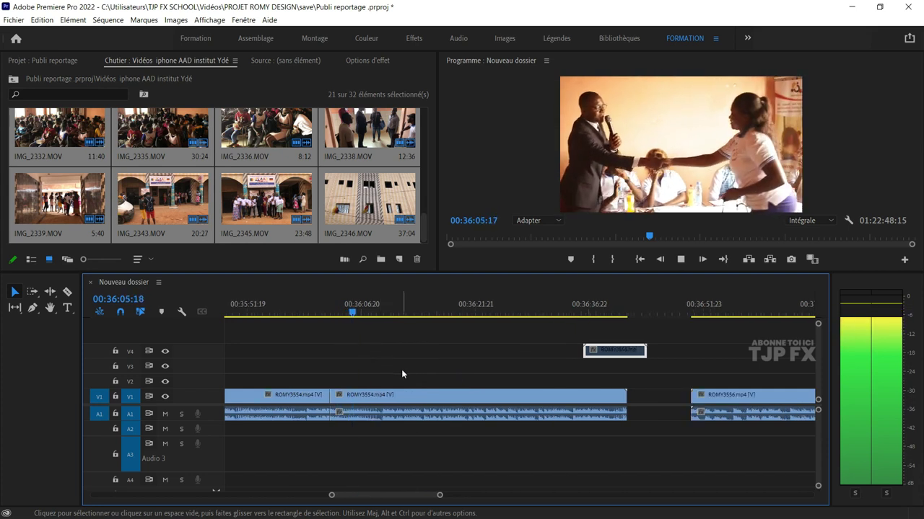
key("space")
left_click_drag(360, 314, 350, 314)
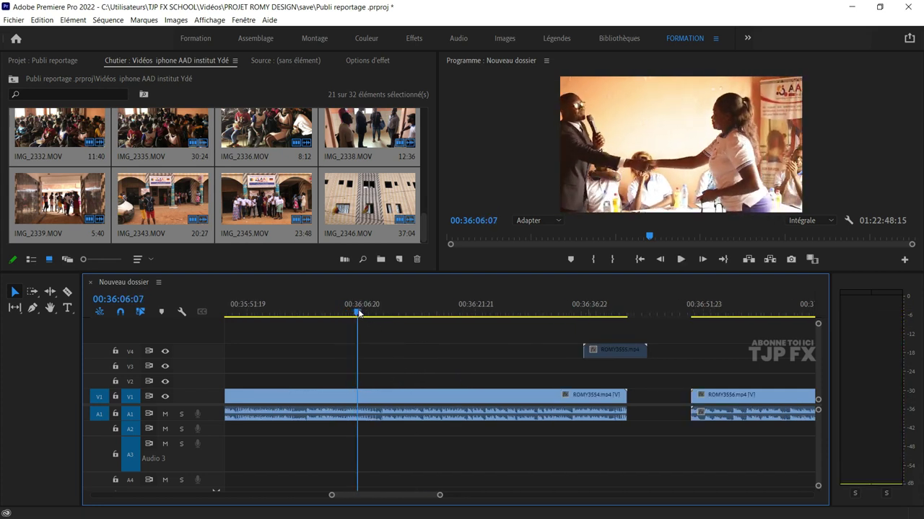
left_click(373, 399)
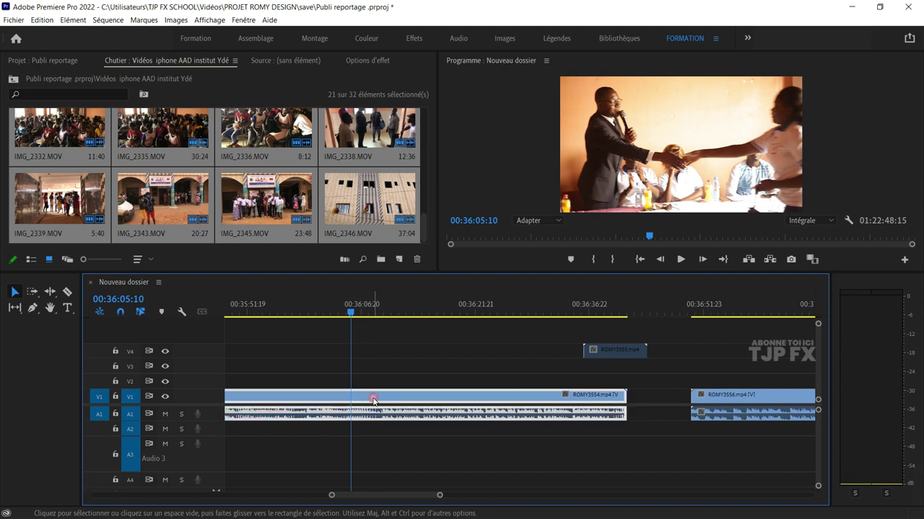
key("ctrl+k")
key("space")
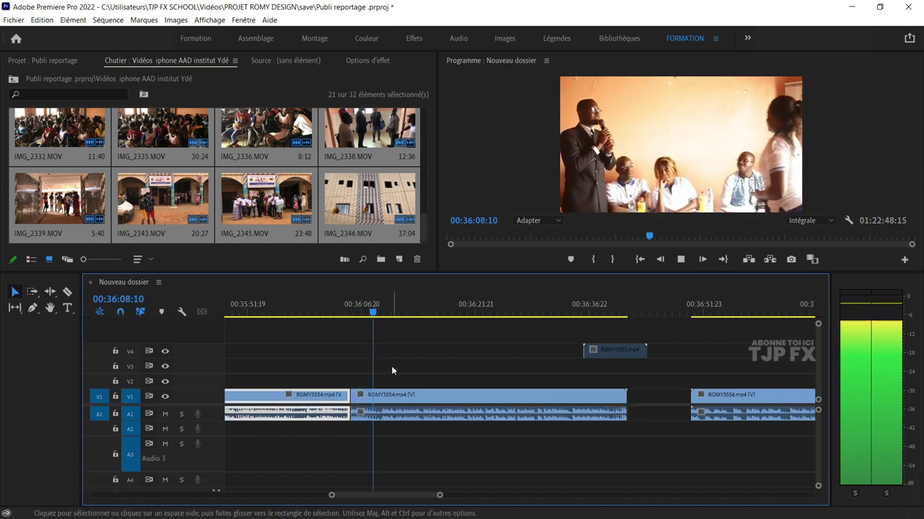
key("space")
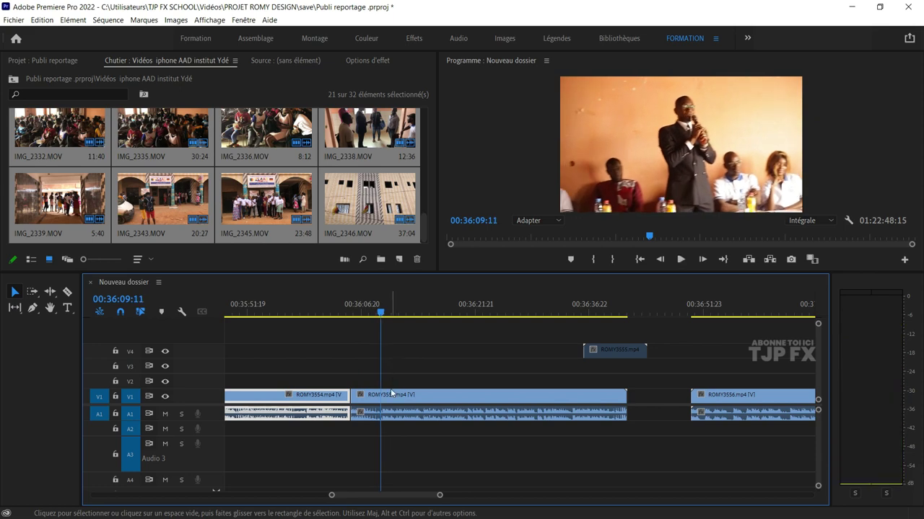
left_click(393, 395)
key("ctrl+k")
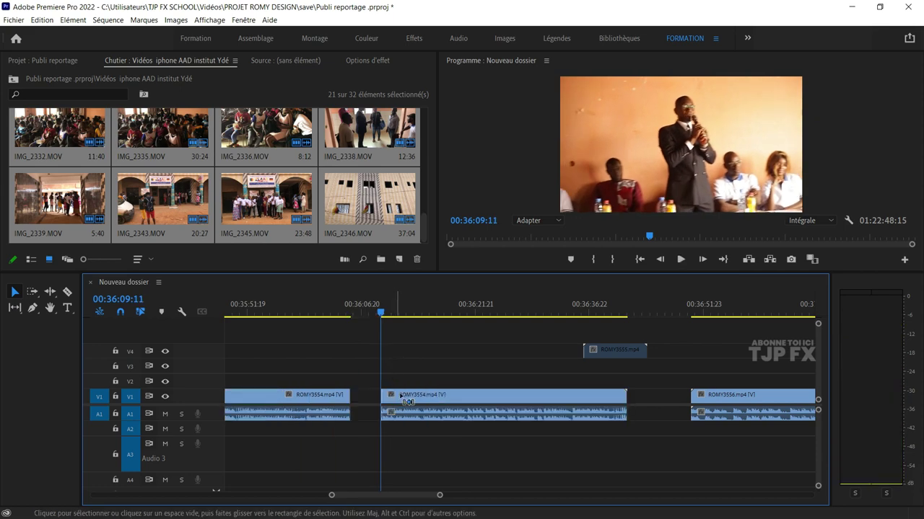
- Re-enable the audience cutaway clip on track V4 with Activer
scroll(448, 383, "down", 1)
scroll(491, 364, "down", 1)
right_click(500, 356)
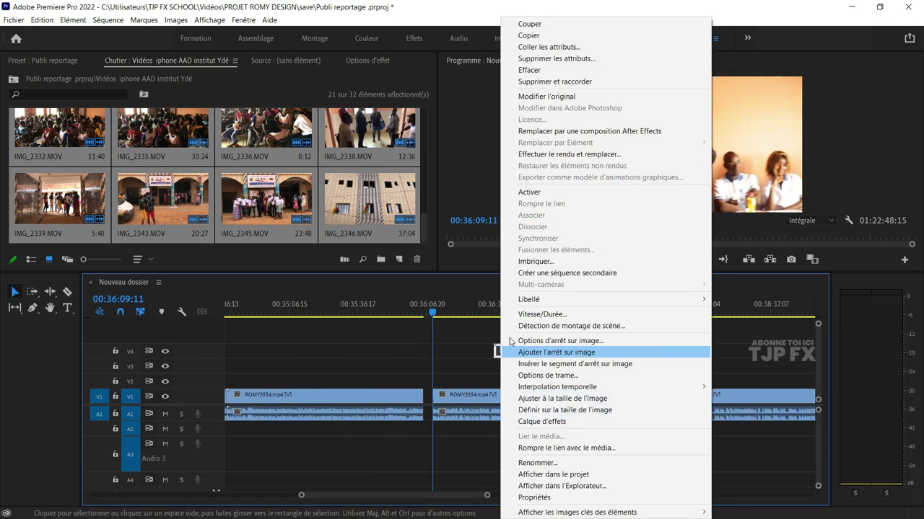
left_click(513, 192)
left_click(501, 303)
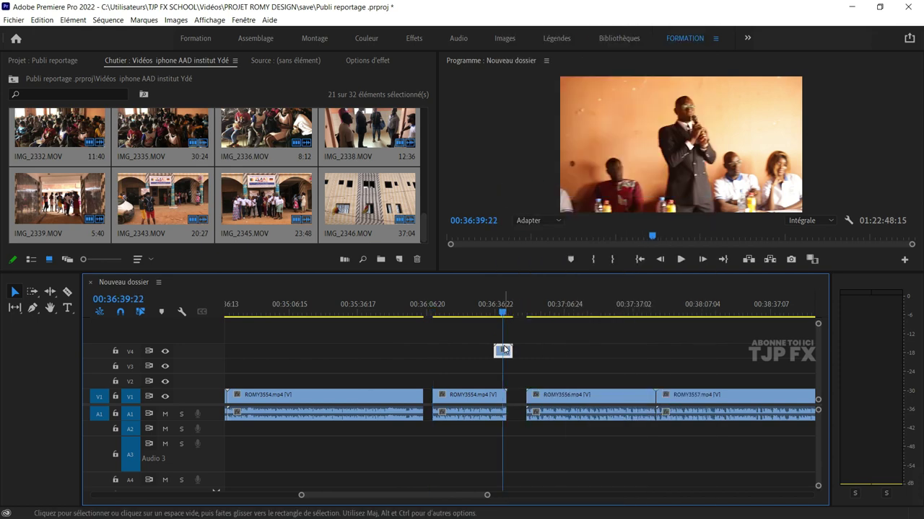
scroll(536, 351, "down", 1)
scroll(615, 371, "down", 1)
scroll(631, 373, "down", 1)
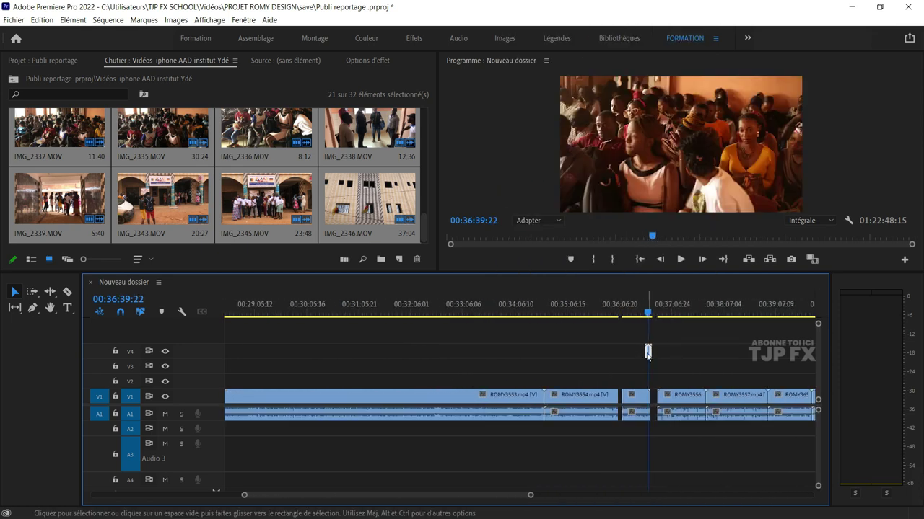
- Move the V4 cutaway clip earlier, to about 00:29 on an upper track
left_click_drag(648, 352, 301, 352)
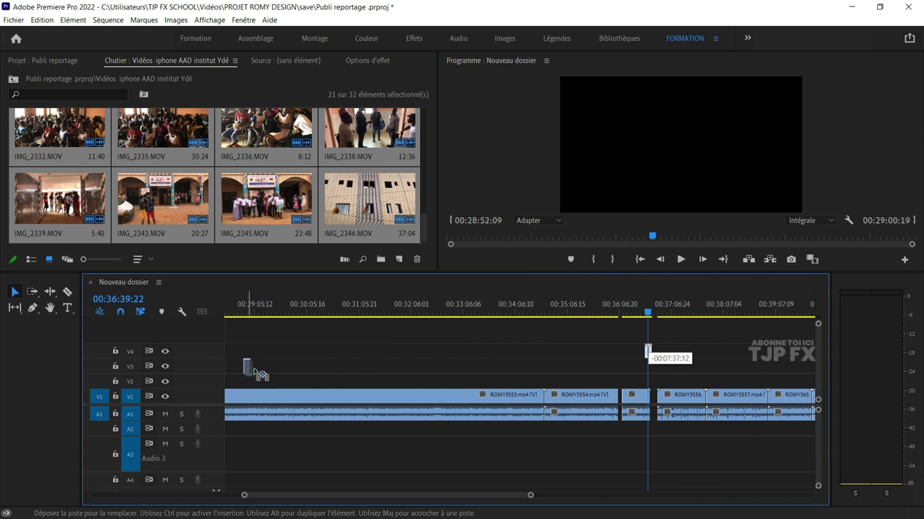
left_click_drag(254, 372, 252, 368)
scroll(252, 368, "down", 1)
scroll(289, 367, "down", 1)
scroll(295, 375, "down", 1)
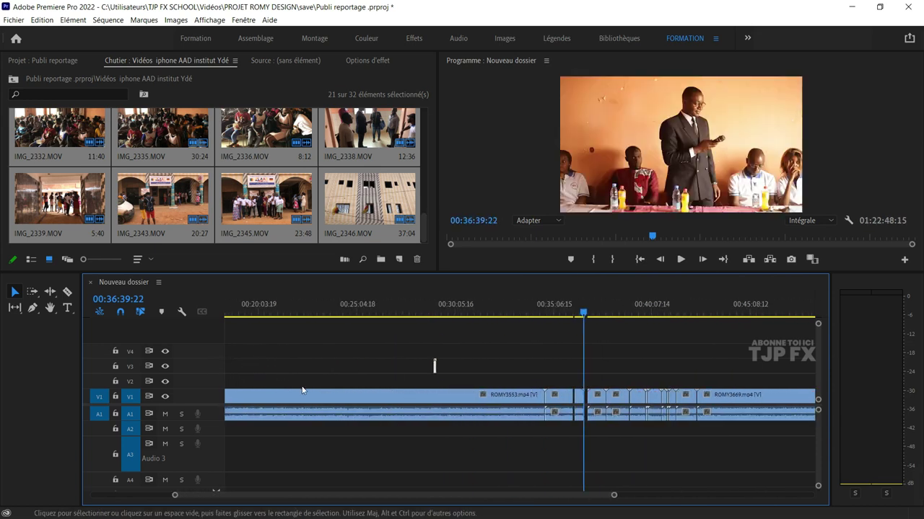
scroll(416, 393, "up", 3)
scroll(622, 357, "up", 3)
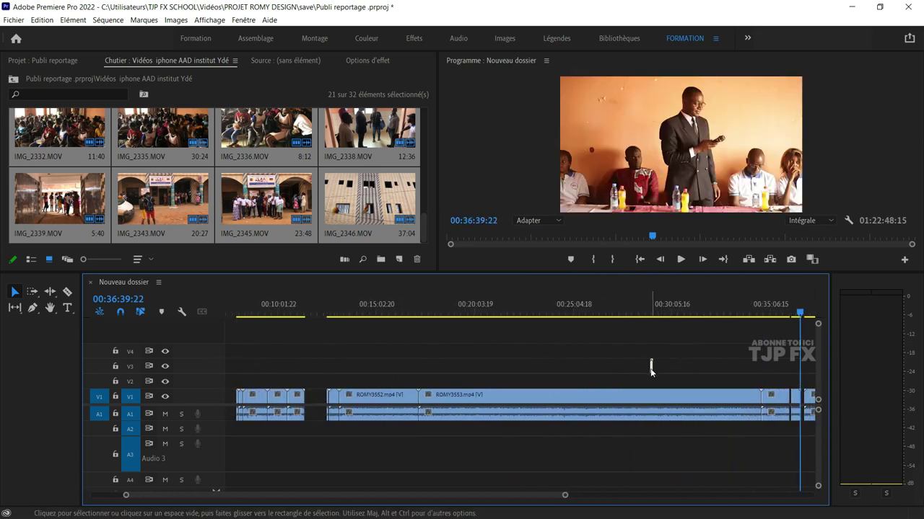
- Drop the small cutaway further left on track V3 and save the project
left_click_drag(651, 368, 337, 376)
left_click_drag(229, 369, 230, 369)
scroll(283, 381, "up", 2)
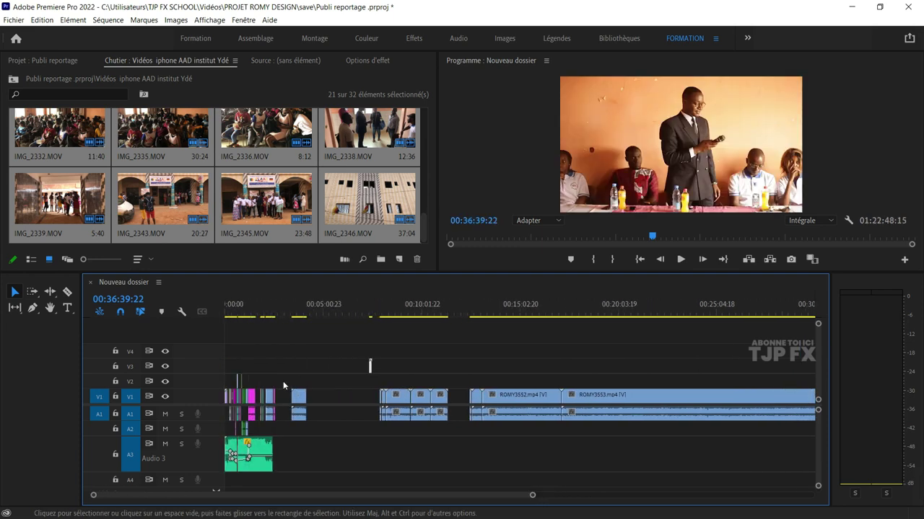
key("ctrl+s")
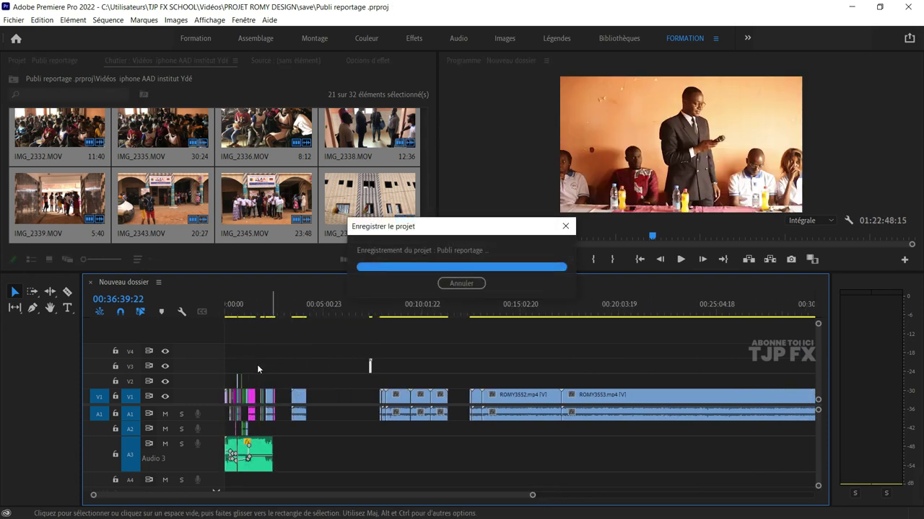
- Move the short V3 clip earlier to about 00:04:00
scroll(244, 397, "up", 1)
scroll(245, 396, "up", 2)
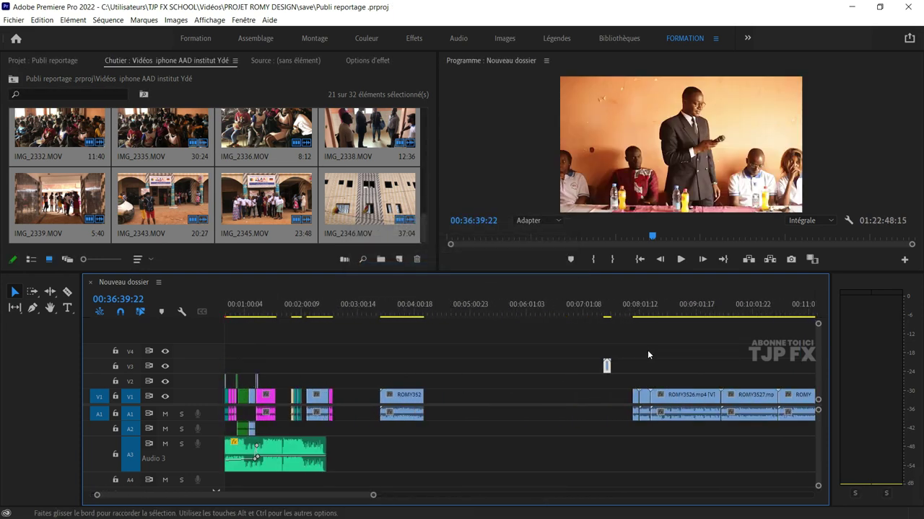
left_click_drag(606, 370, 582, 370)
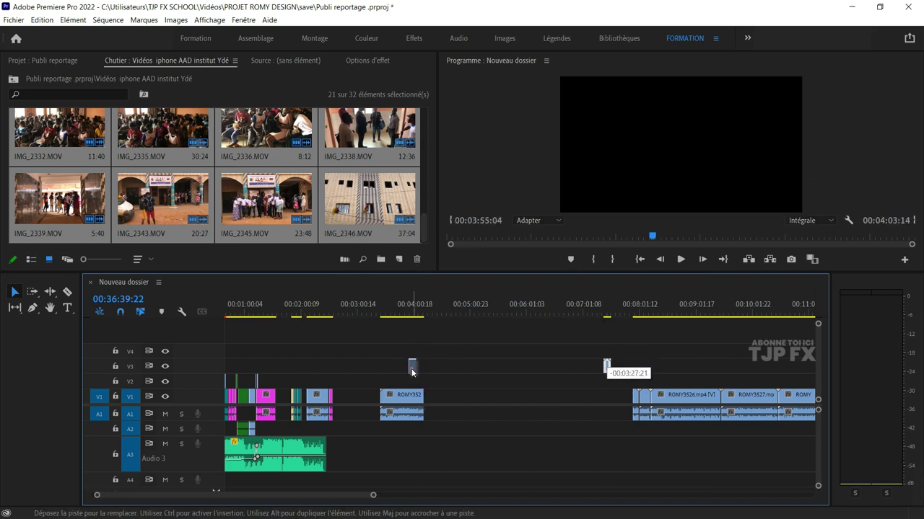
left_click_drag(412, 371, 412, 370)
scroll(281, 374, "up", 3)
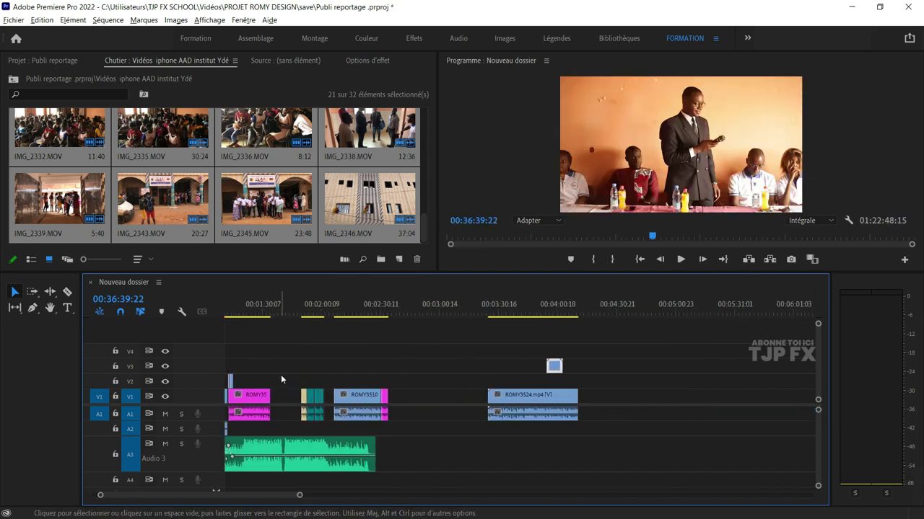
- Move ROMY3524 earlier on V1, next to the playhead near 1:12
left_click(320, 304)
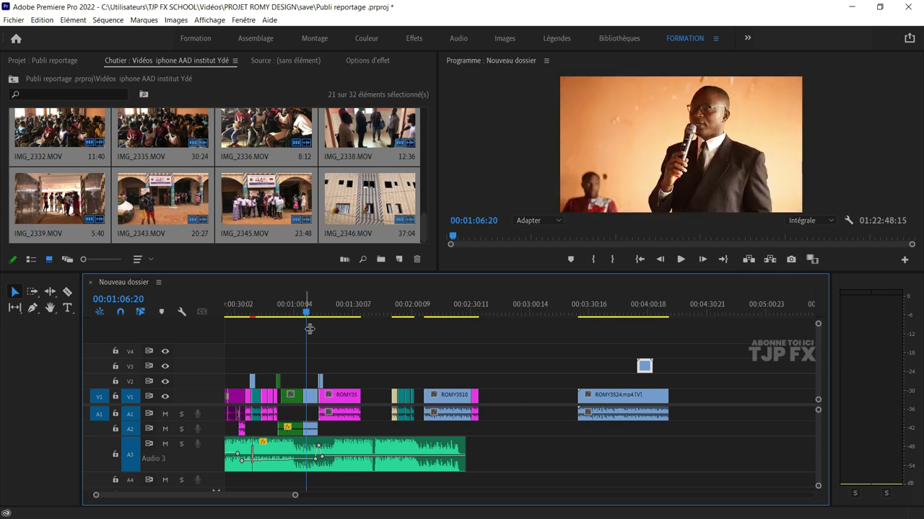
key("space")
scroll(314, 366, "up", 2)
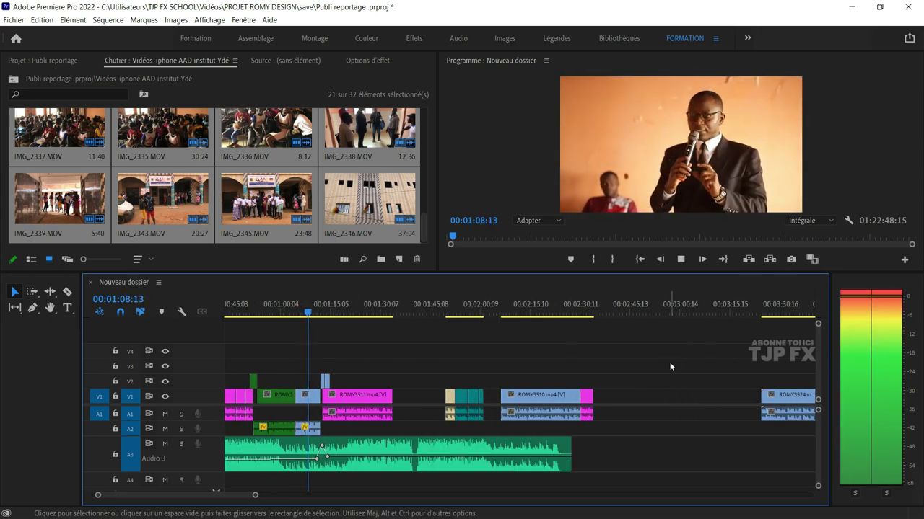
key("space")
scroll(715, 366, "down", 2)
mouse_move(743, 368)
left_mouse_down()
mouse_move(406, 362)
mouse_move(363, 380)
left_mouse_up()
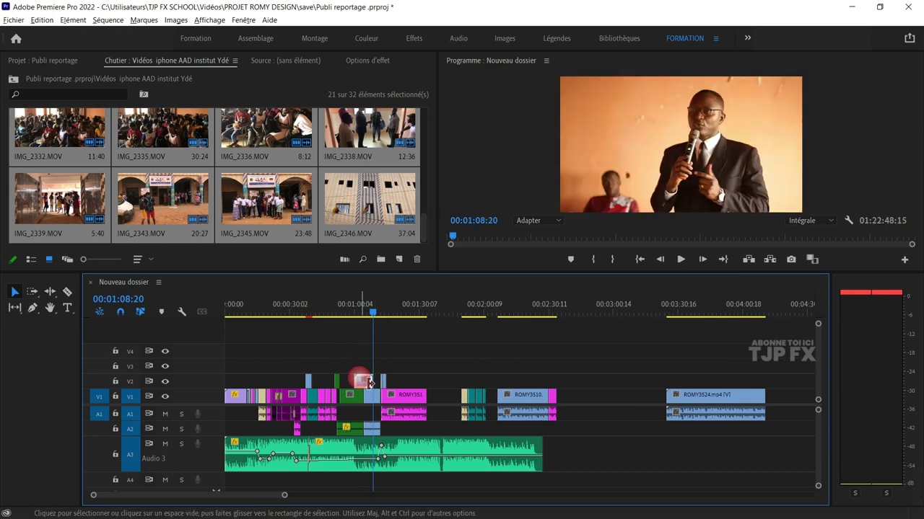
- Move the ROMY3555 cutaway on V2 earlier, around 1:03, and preview it
scroll(351, 346, "up", 2)
left_click(334, 312)
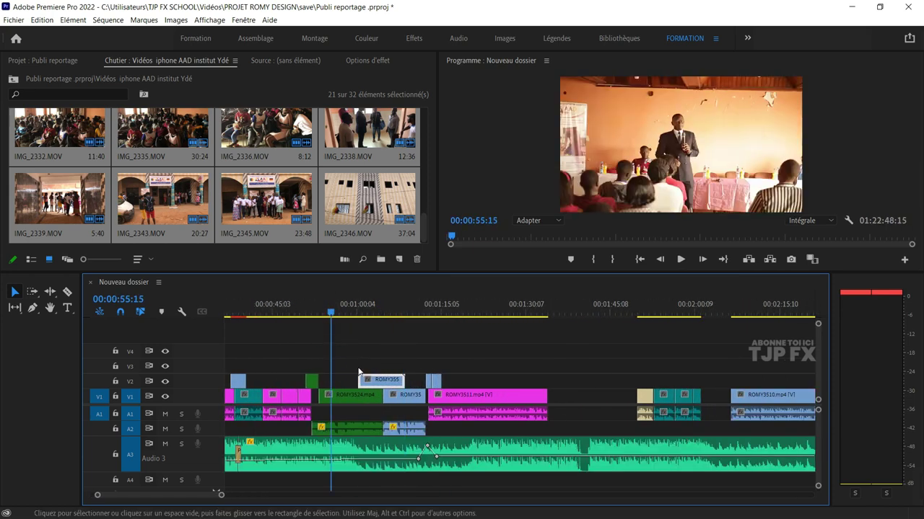
key("space")
scroll(380, 381, "up", 2)
scroll(380, 382, "down", 2)
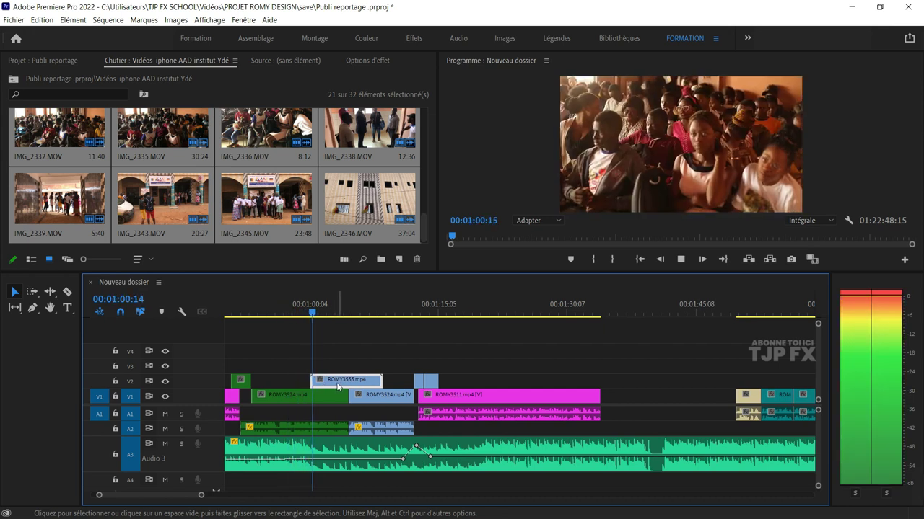
key("space")
left_click_drag(322, 312, 337, 323)
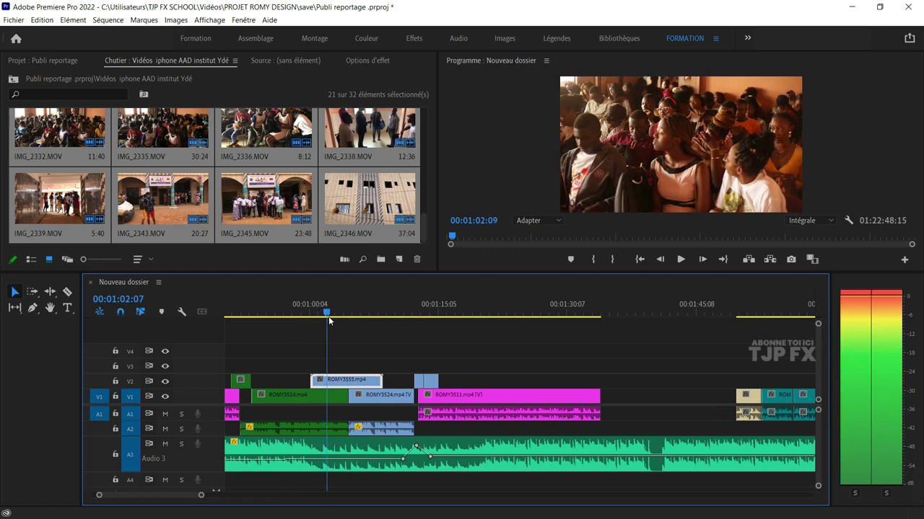
mouse_move(350, 381)
left_mouse_down()
mouse_move(298, 387)
mouse_move(343, 390)
left_mouse_up()
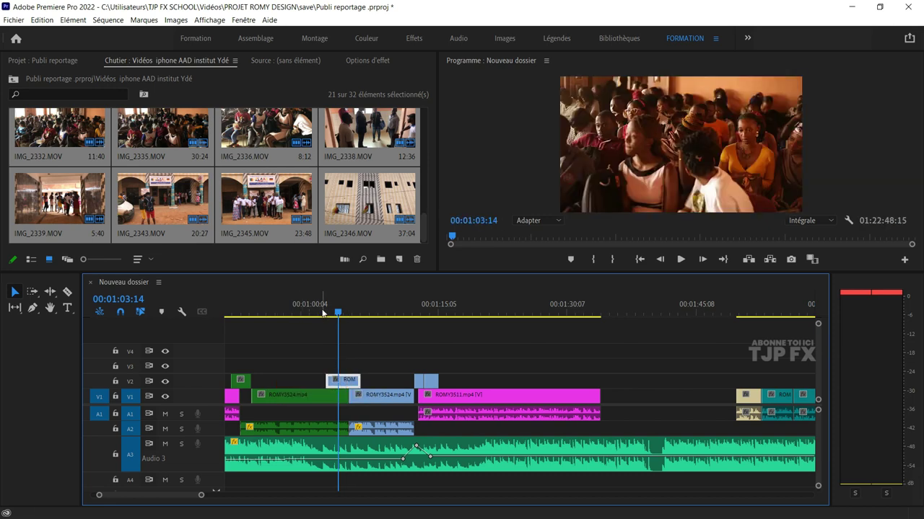
left_click(322, 312)
key("space")
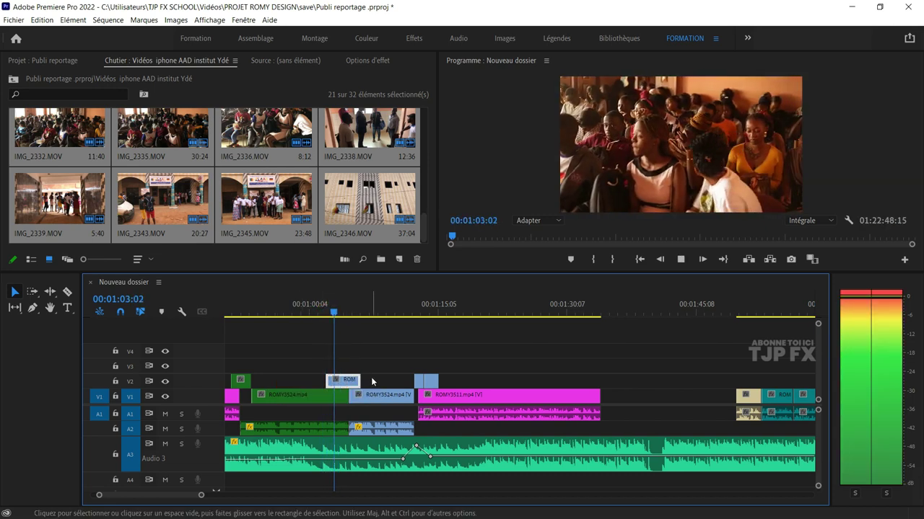
key("space")
- Reposition the ROMY3555 cutaway on V2 to about 1:07
key("minus")
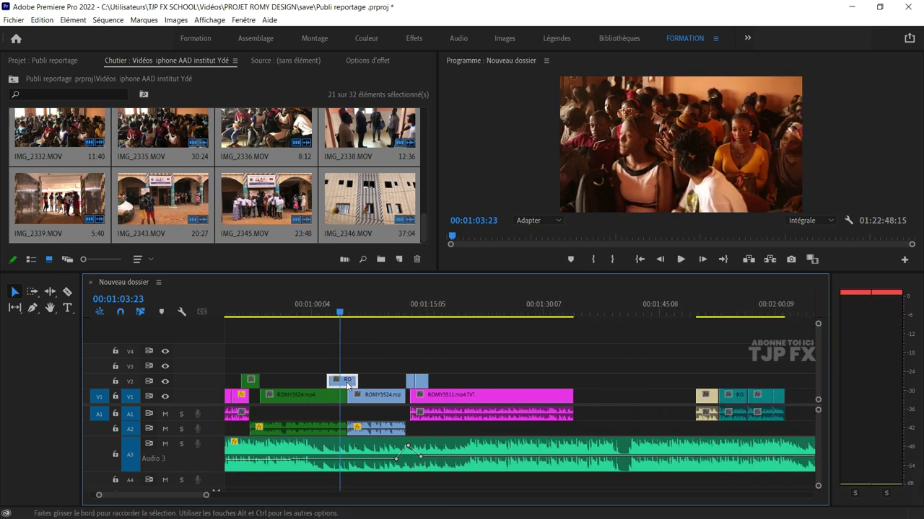
left_click_drag(347, 385, 500, 380)
key("space")
key("equal")
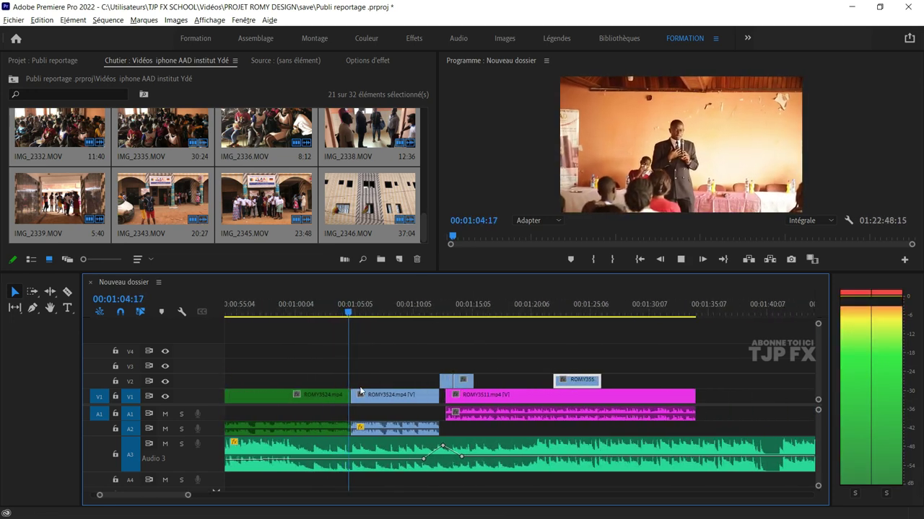
scroll(416, 392, "down", 2)
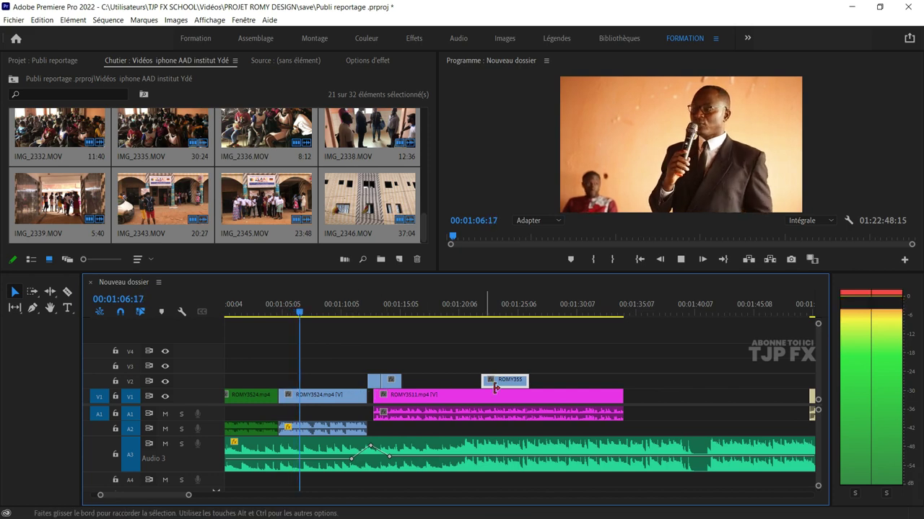
mouse_move(495, 388)
left_mouse_down()
mouse_move(356, 364)
mouse_move(339, 381)
left_mouse_up()
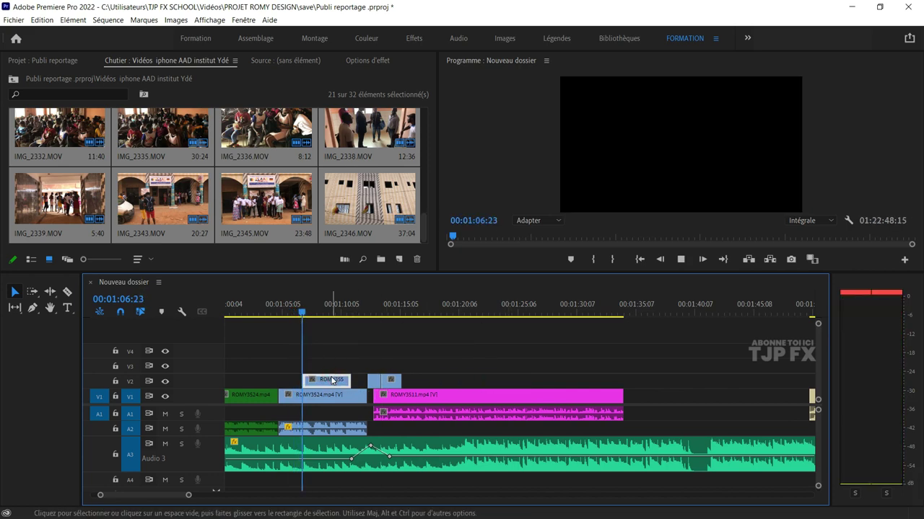
key("space")
key("equal")
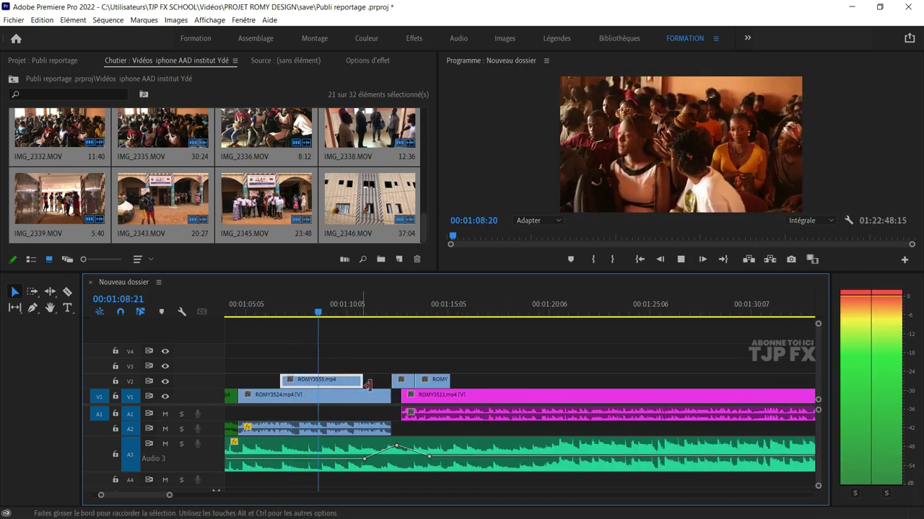
- Shorten the ROMY3555 cutaway from its end and play back to 1:17:05
left_click_drag(367, 385, 326, 388)
key("space")
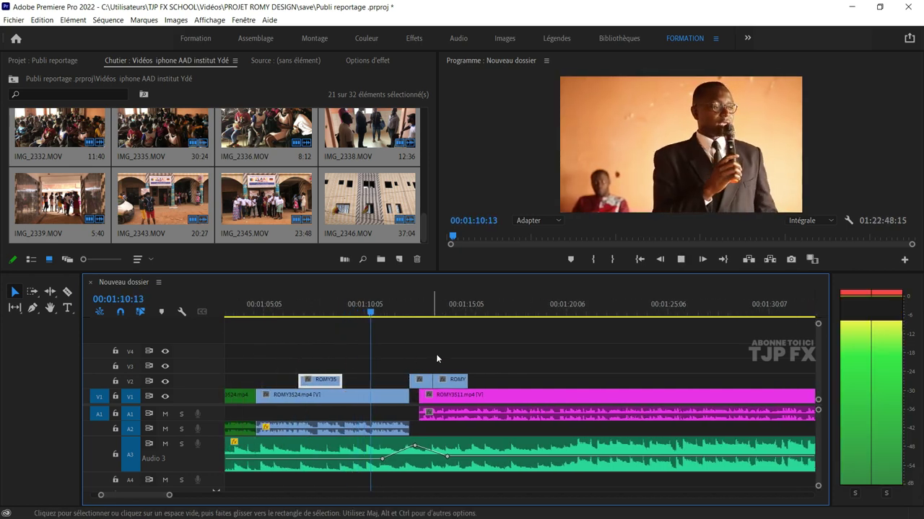
key("minus")
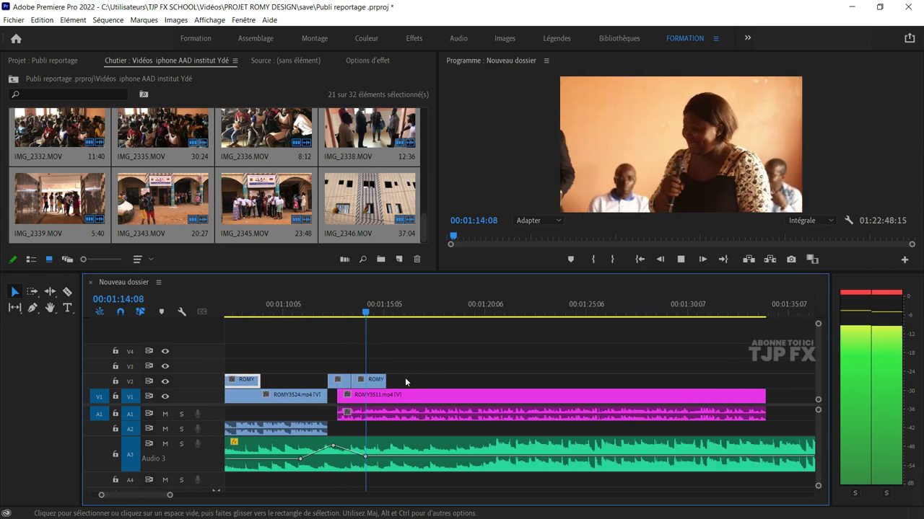
key("space")
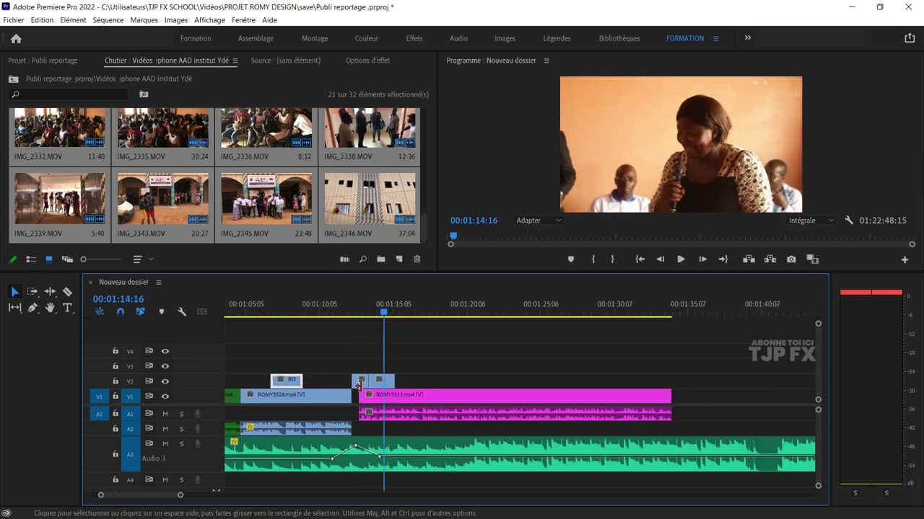
key("space")
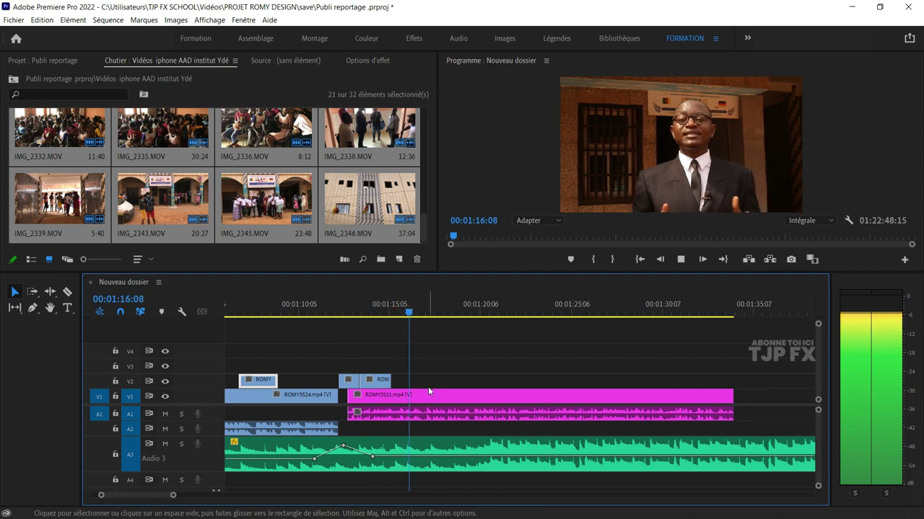
key("space")
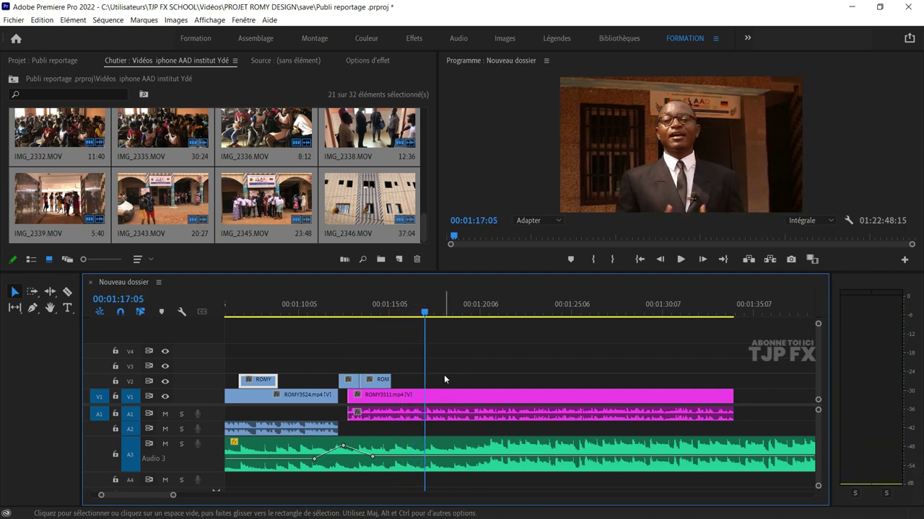
- Split ROMY3511, move its second piece to about 1:28, and paste ROMY3554 at the playhead
left_click(444, 401)
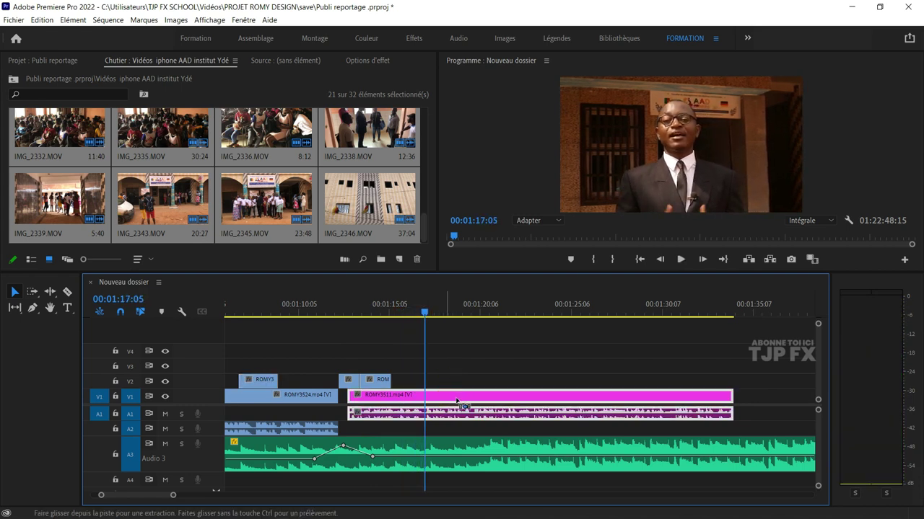
key("ctrl+k")
left_click_drag(449, 401, 656, 405)
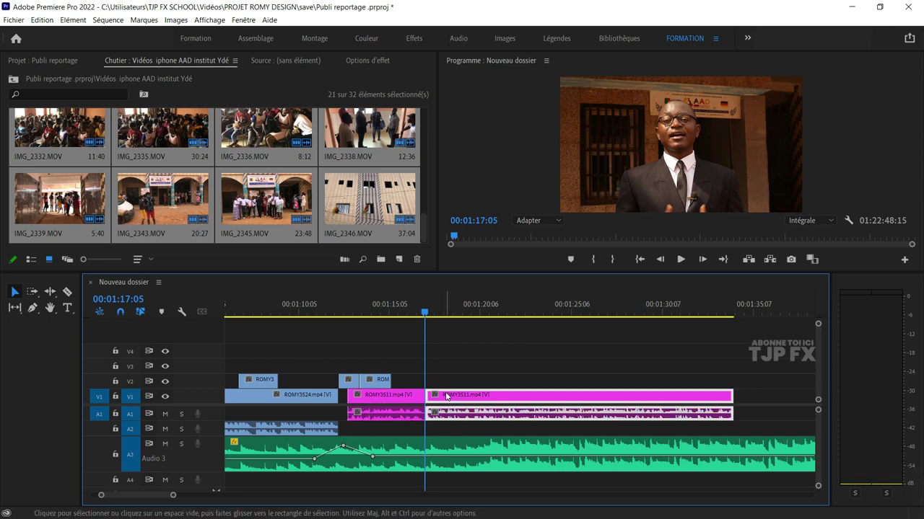
key("ctrl+v")
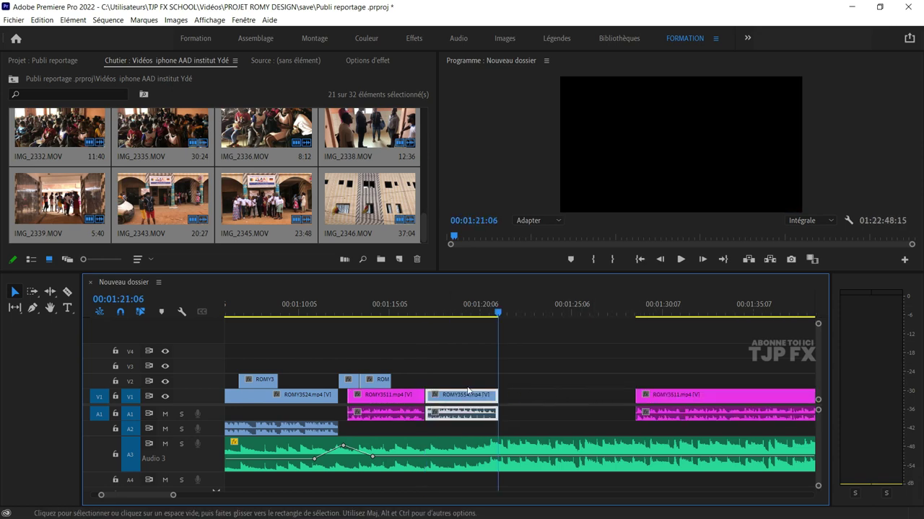
- Trim the end of ROMY3511 slightly and close the gap so ROMY3554 follows it
left_click(405, 304)
key("space")
key("equal")
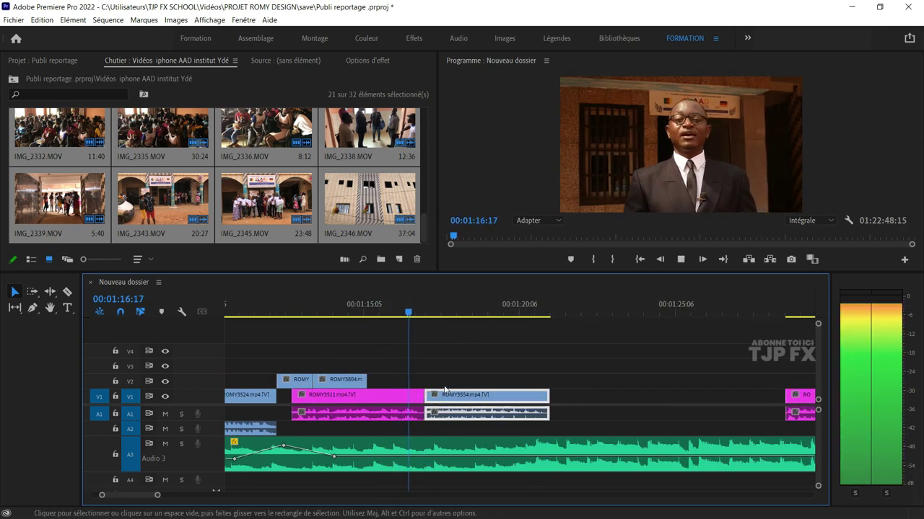
key("equal")
key("space")
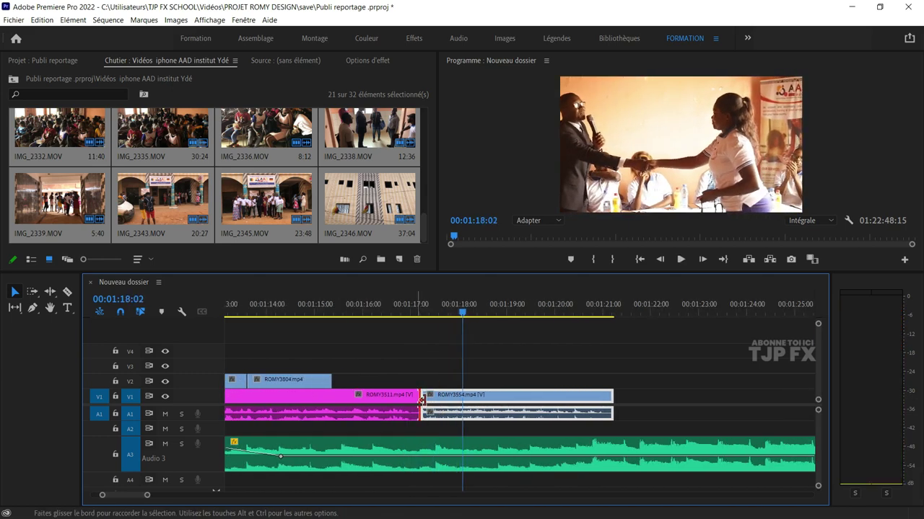
left_click_drag(420, 399, 415, 399)
right_click(420, 402)
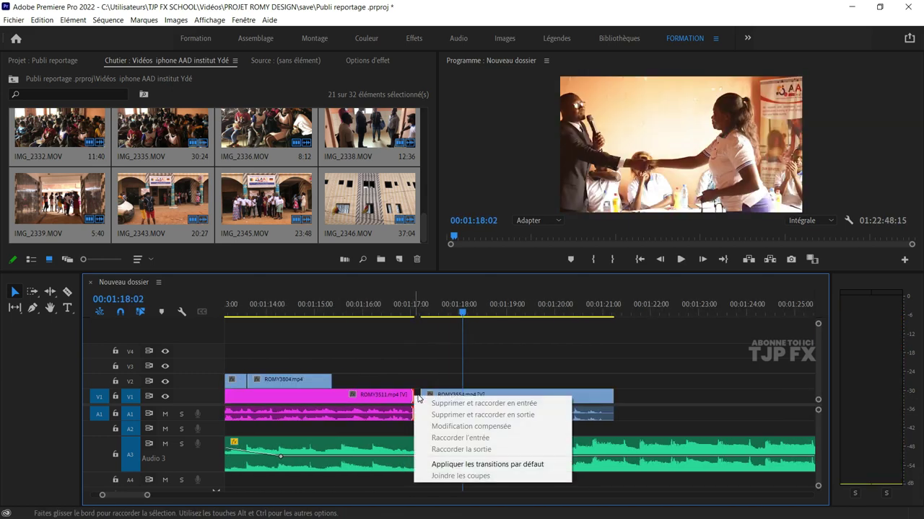
left_click(417, 391)
key("Up")
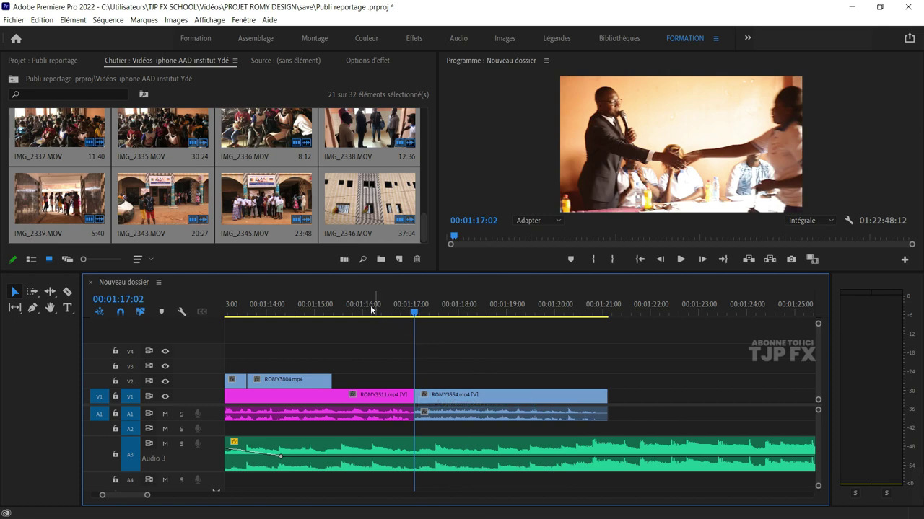
- Review the join from about 1:16 and the later ROMY3511 clip
left_click(371, 305)
key("space")
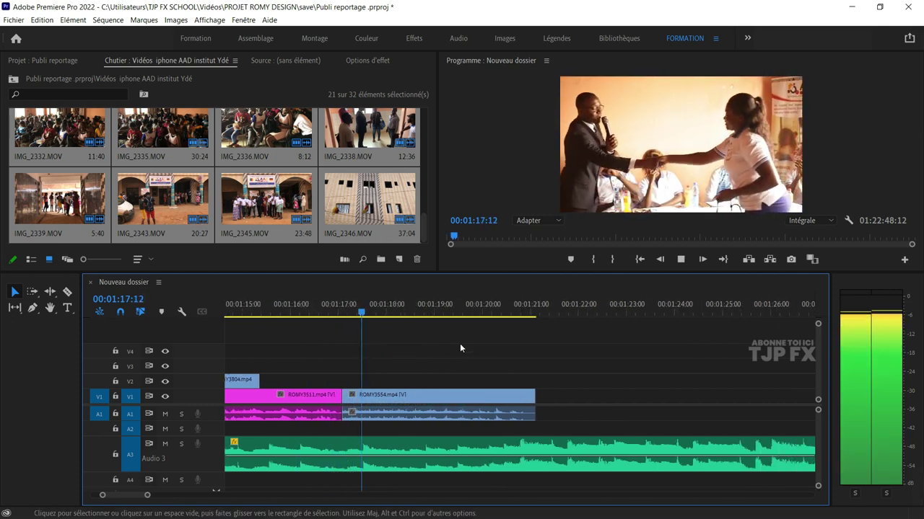
key("minus")
key("minus")
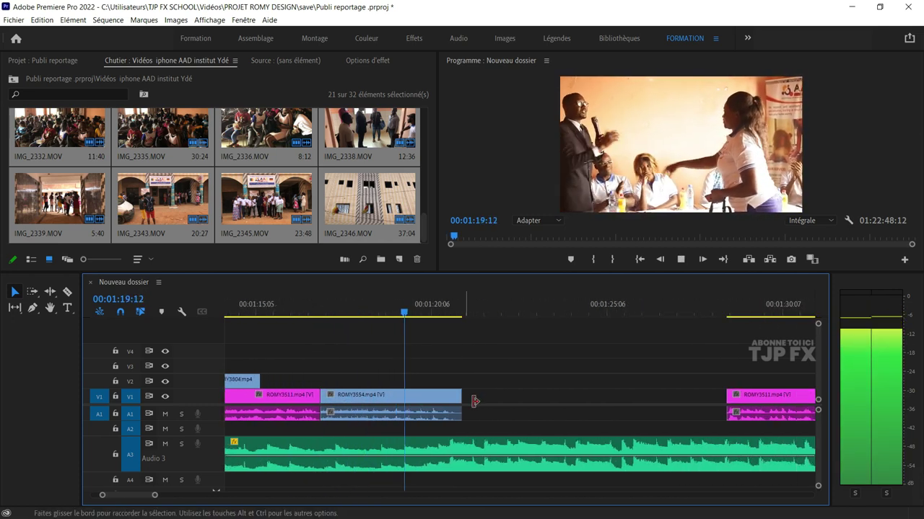
key("space")
key("minus")
key("minus")
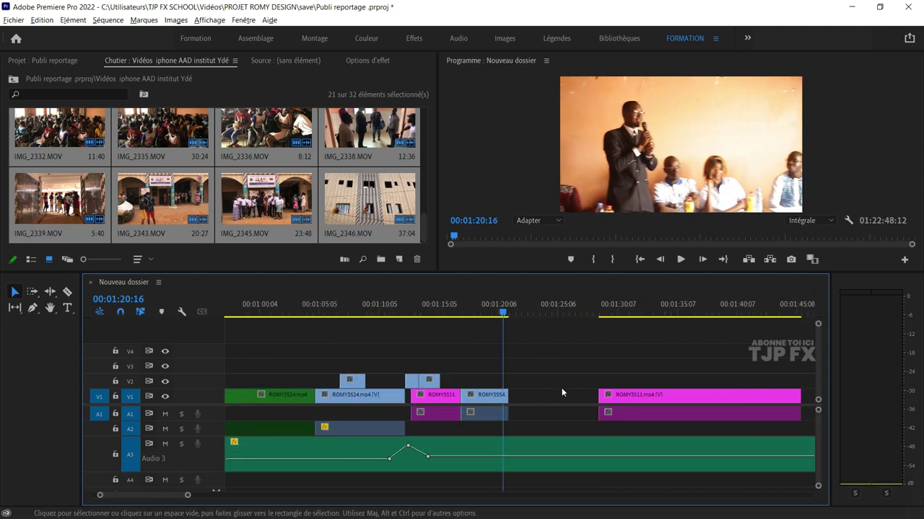
left_click(598, 309)
key("space")
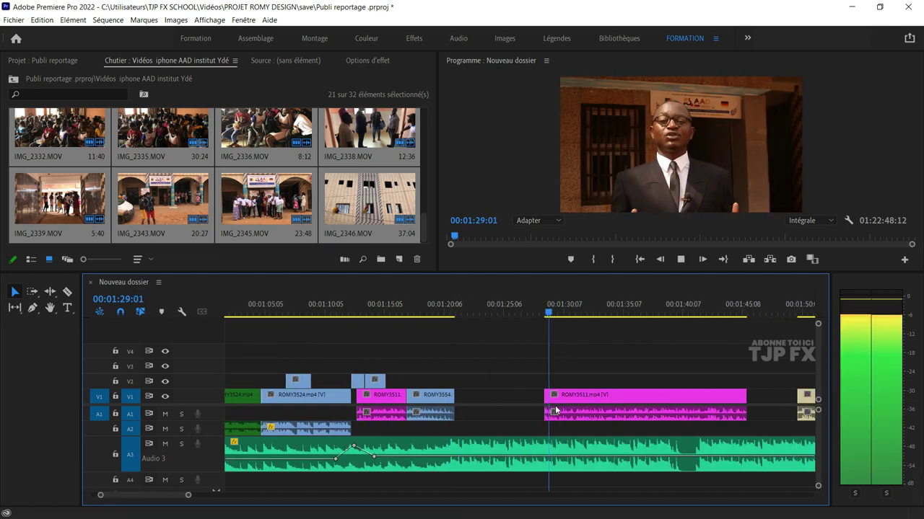
key("equal")
key("equal")
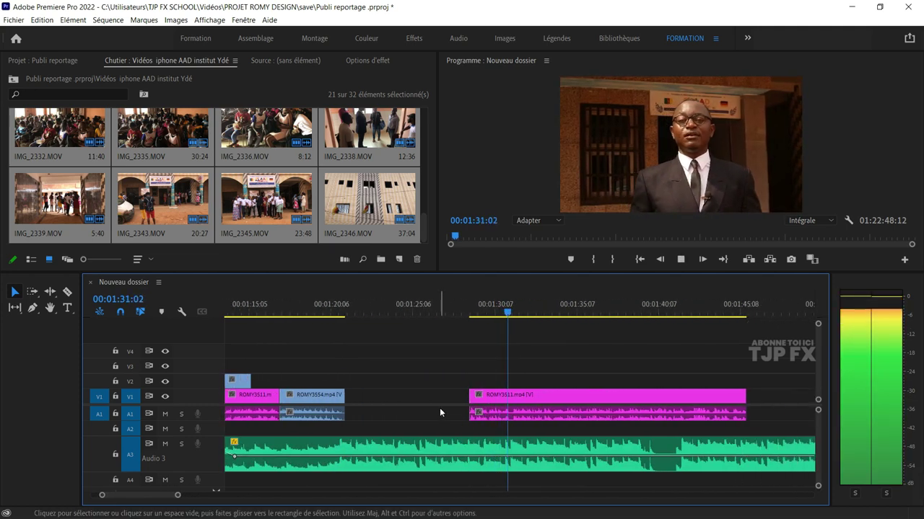
key("space")
- Ripple-delete the V1 gap with Supprimer et raccorder and play back the join
right_click(444, 398)
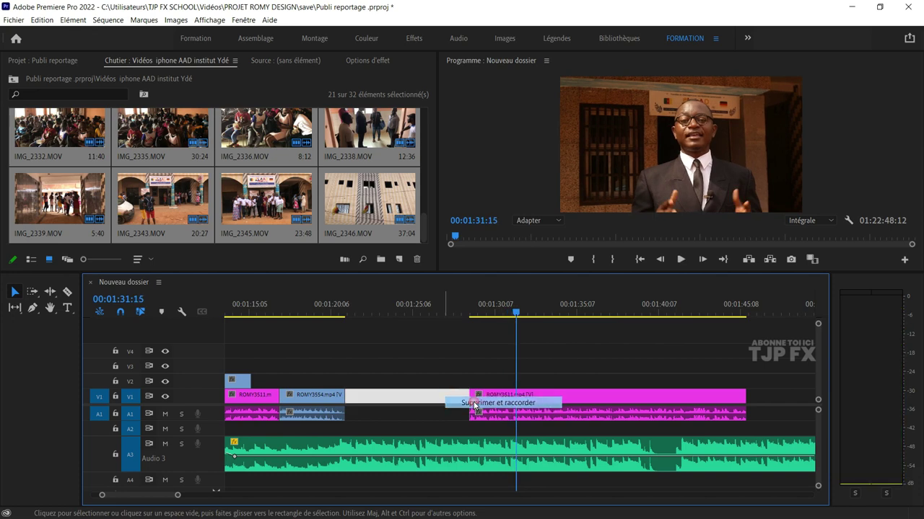
left_click(476, 403)
left_click(325, 315)
key("space")
key("equal")
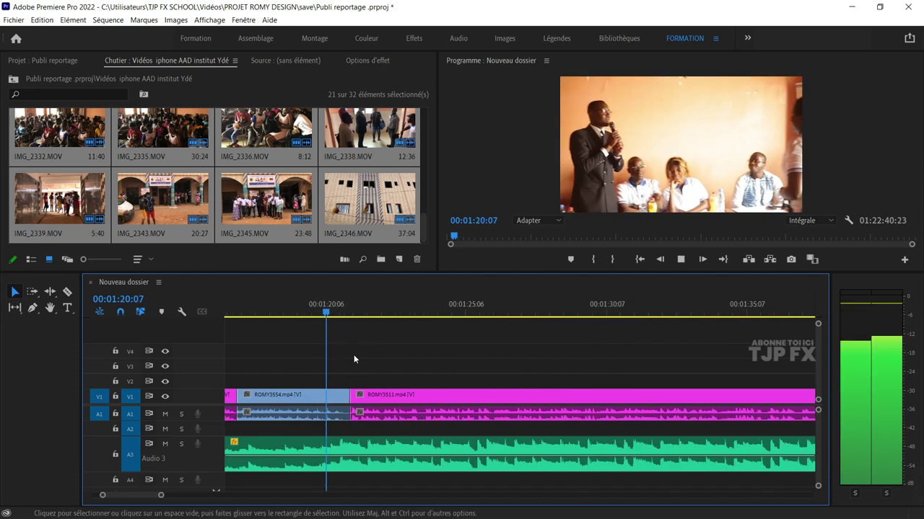
key("space")
key("c")
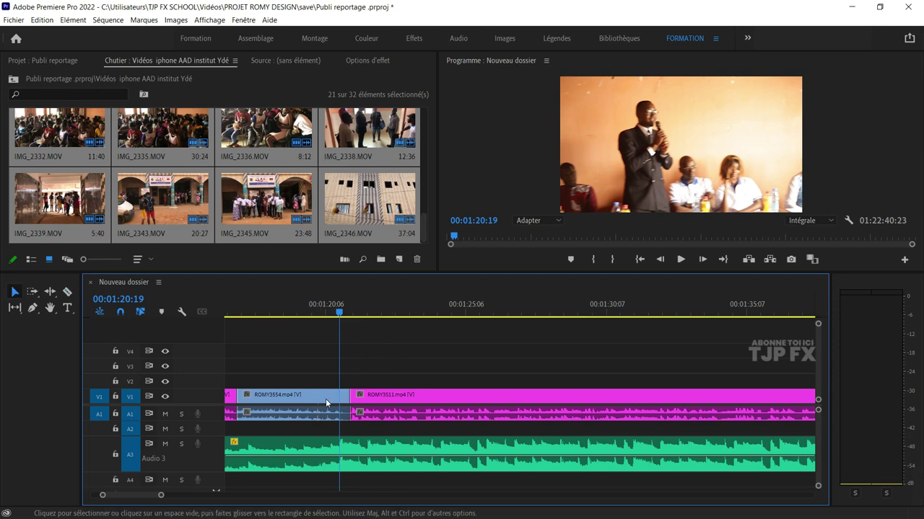
- Lift ROMY3554 onto V2/A2 and slide ROMY3511 left beneath it
left_click_drag(322, 414, 322, 430)
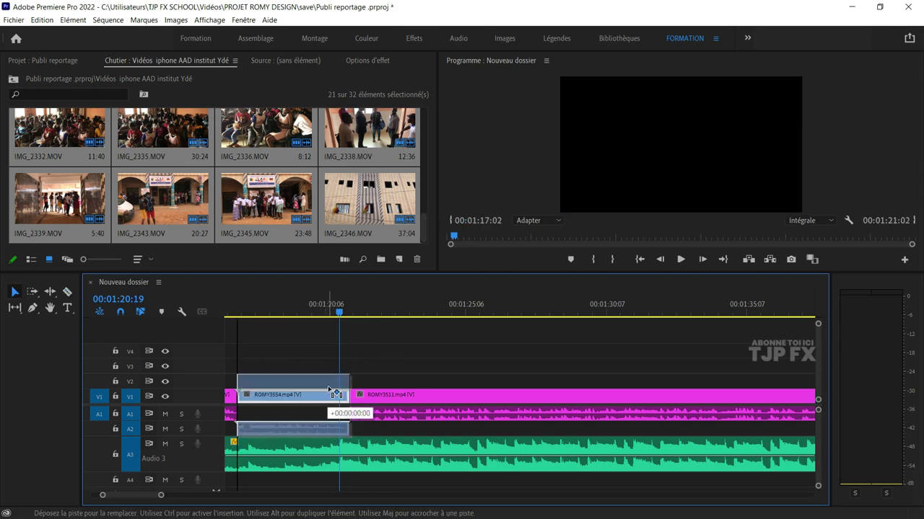
left_click_drag(387, 395, 368, 394)
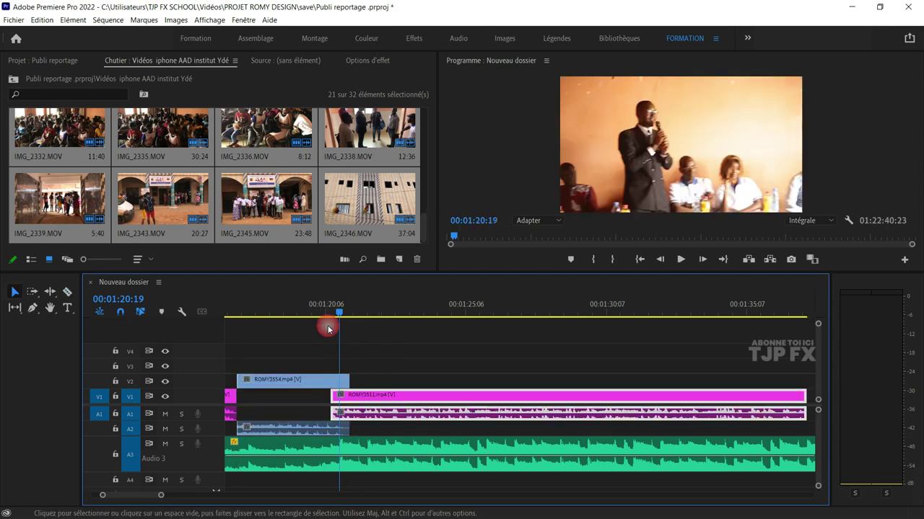
key("space")
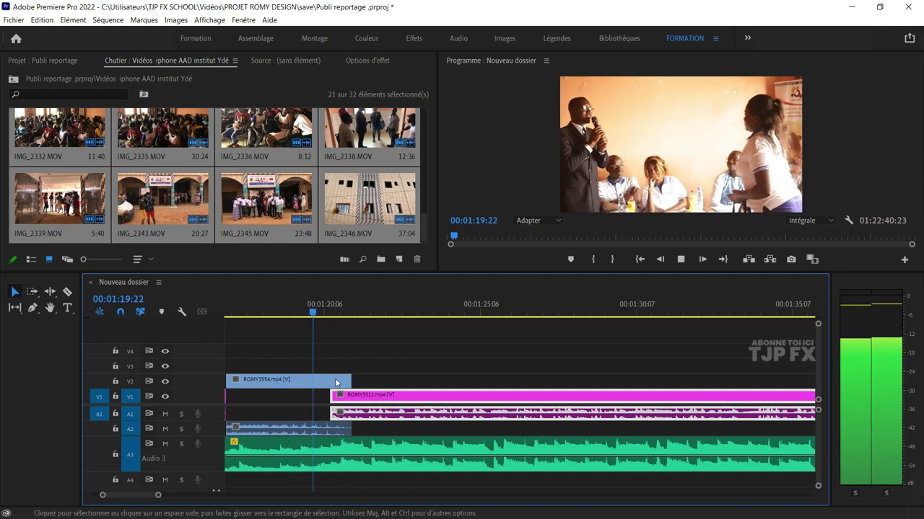
key("space")
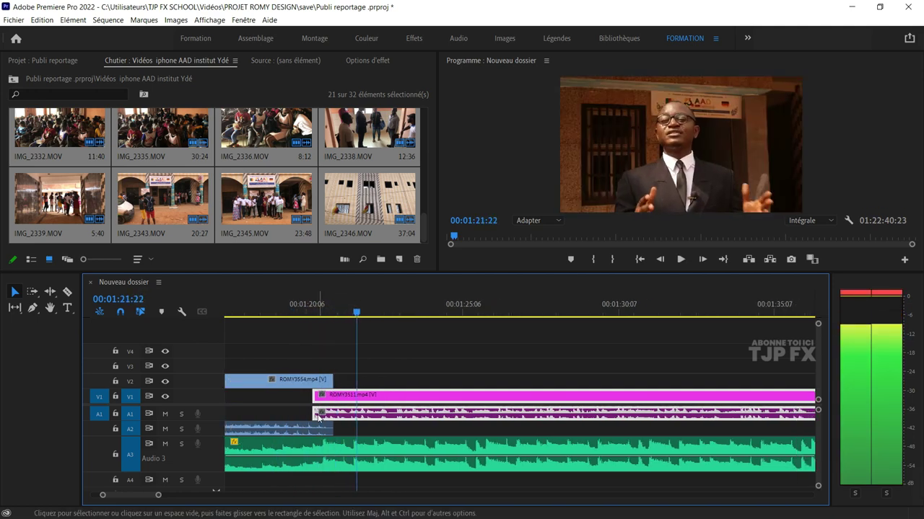
- Lengthen the A2 Constant Power crossfade leftward, review it, and save the project
left_click(344, 431)
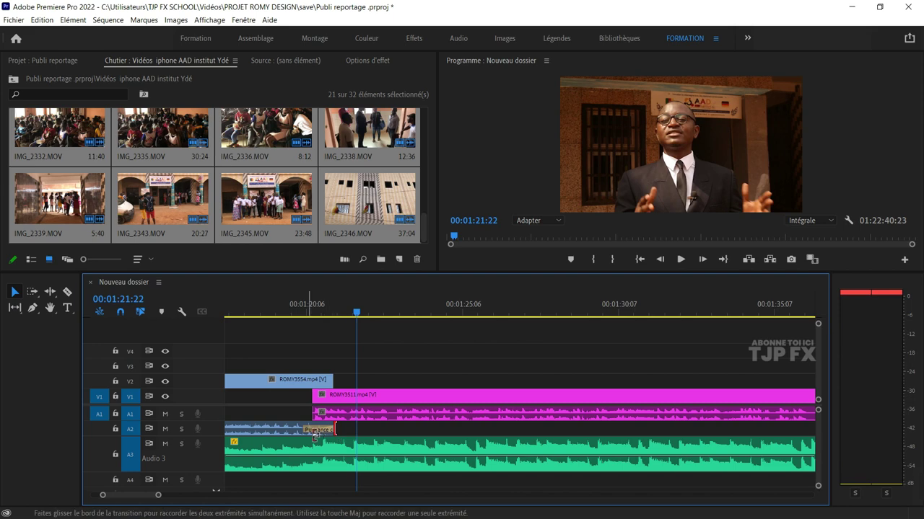
left_click_drag(308, 433, 318, 424)
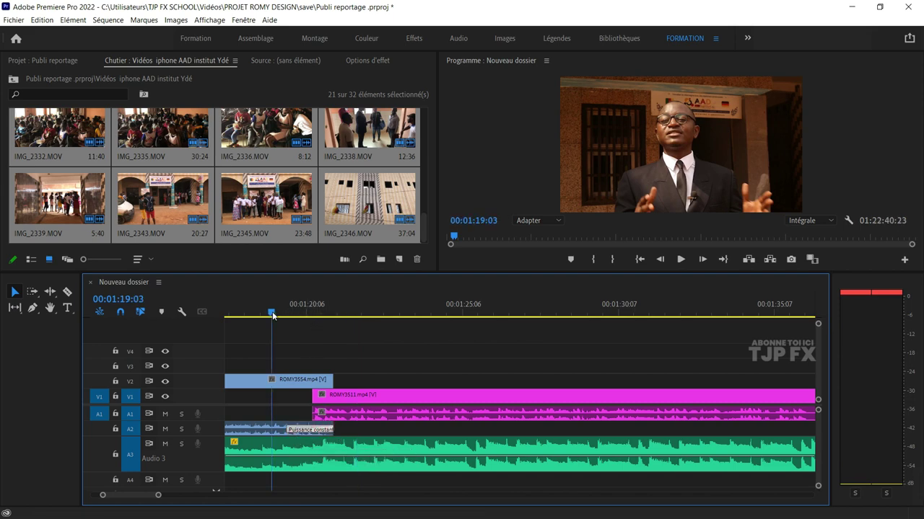
key("space")
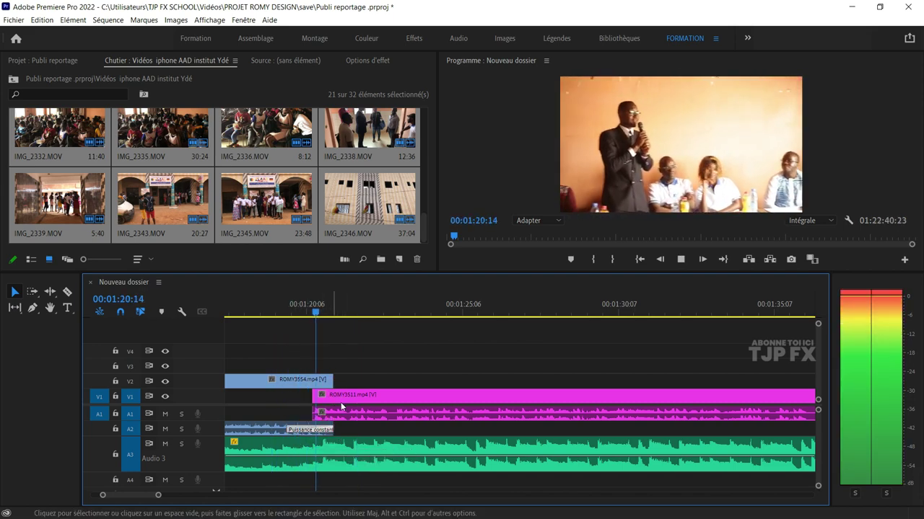
key("minus")
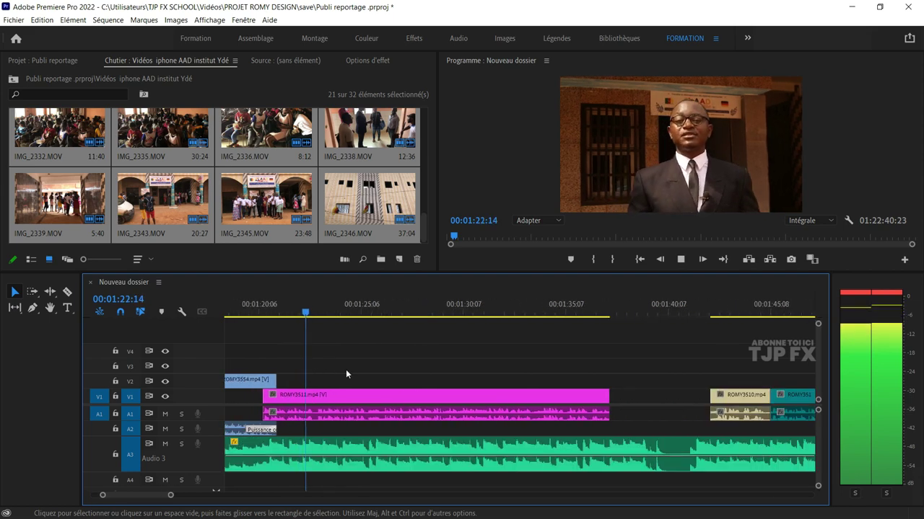
key("minus")
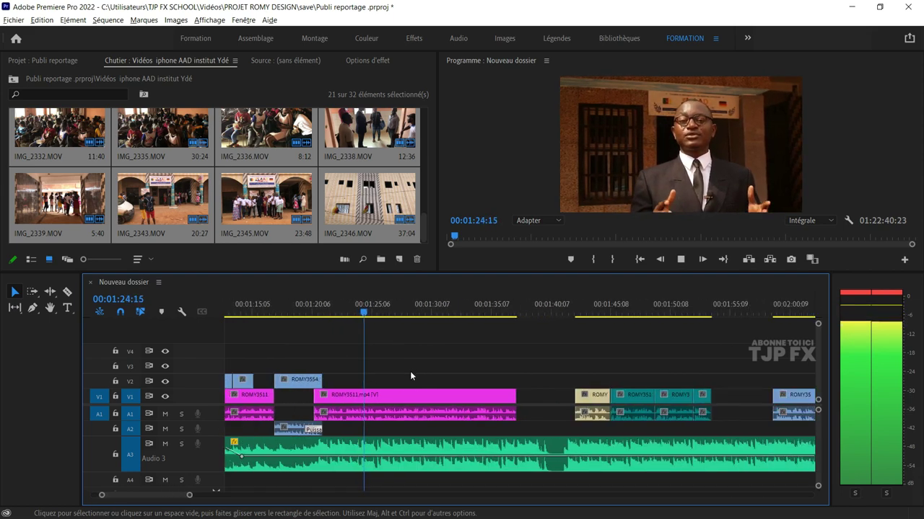
key("minus")
key("space")
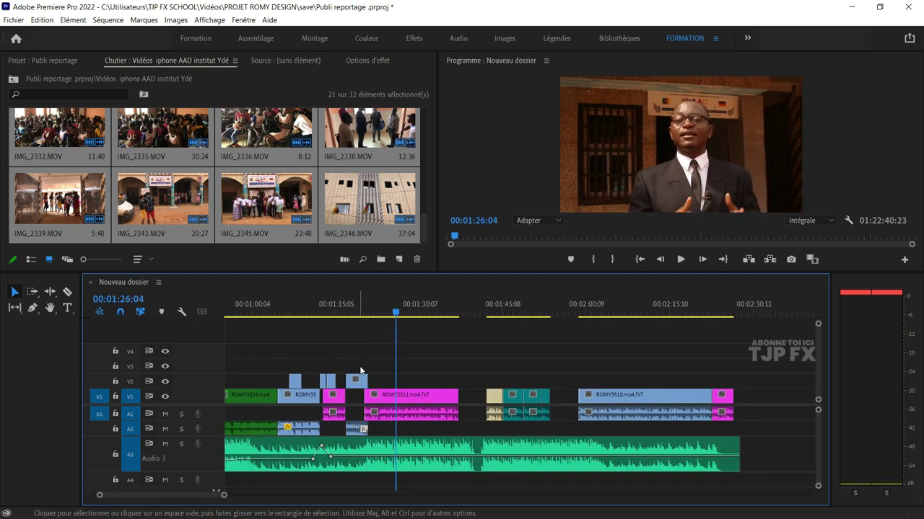
key("ctrl+s")
- Shift the small V2 cutaway later and save the project
scroll(327, 374, "up", 2)
mouse_move(332, 382)
left_mouse_down()
mouse_move(404, 371)
mouse_move(439, 389)
left_mouse_up()
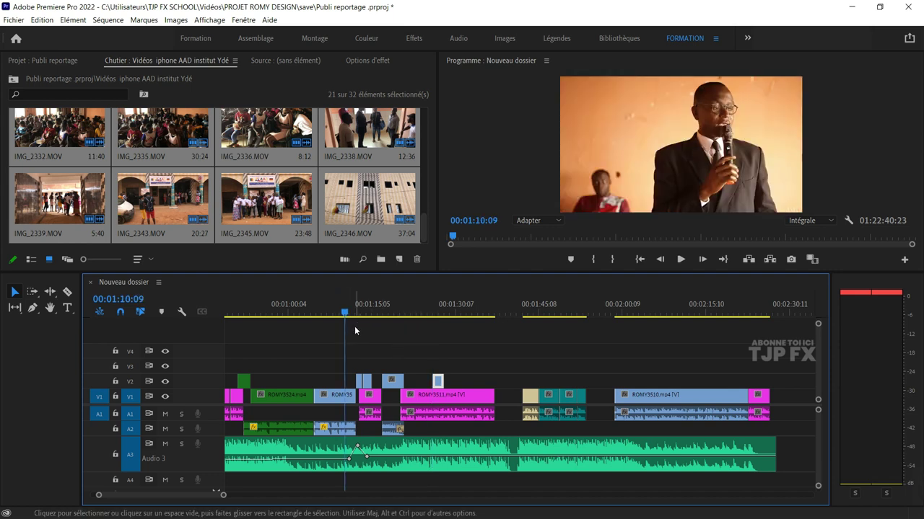
key("ctrl+s")
- Move the short V2 cutaway back earlier, to around 00:01:22, and review it
key("space")
key("=")
key("=")
key("=")
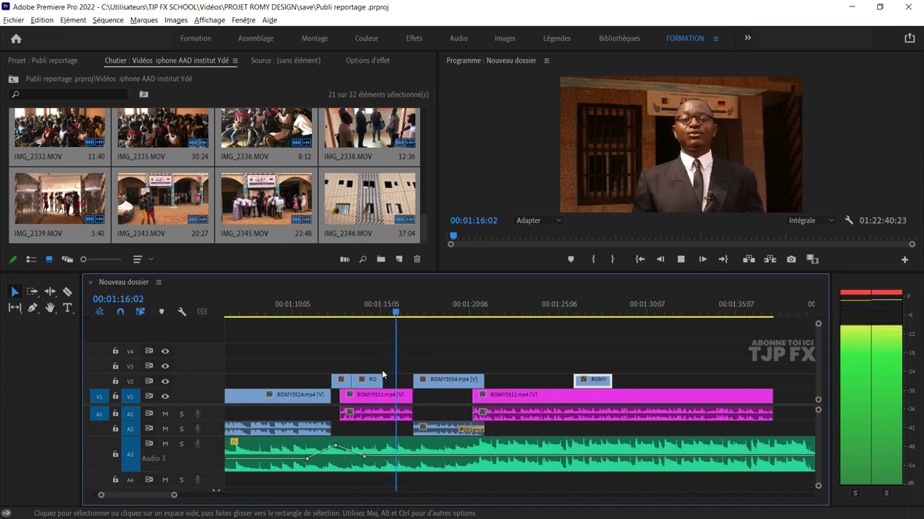
key("=")
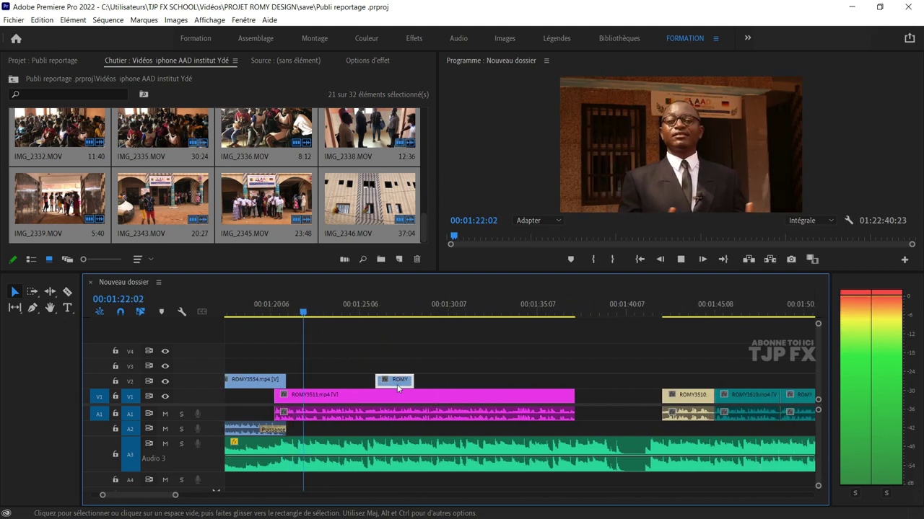
left_click_drag(435, 381, 322, 388)
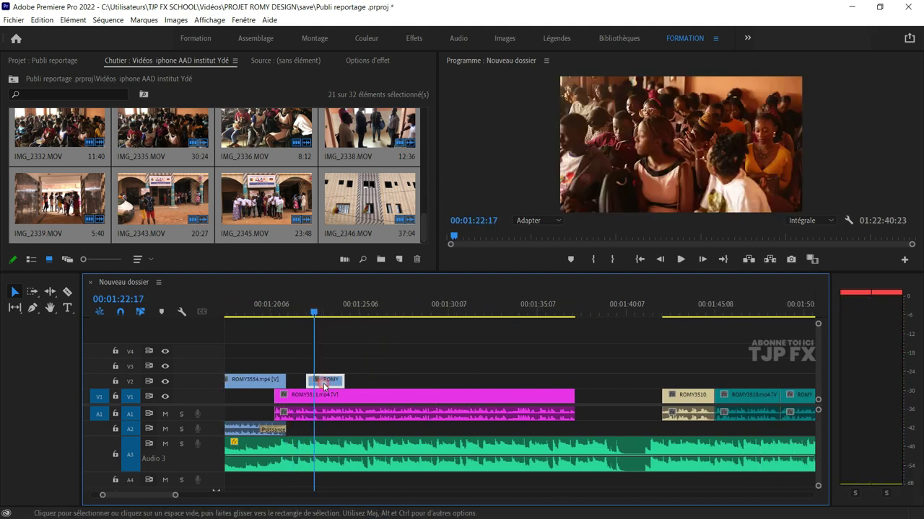
key("space")
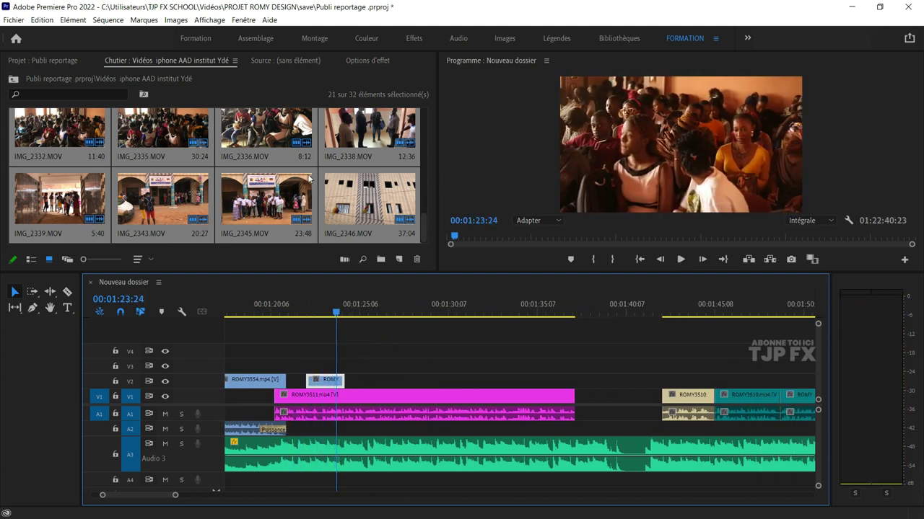
scroll(556, 350, "down", 2)
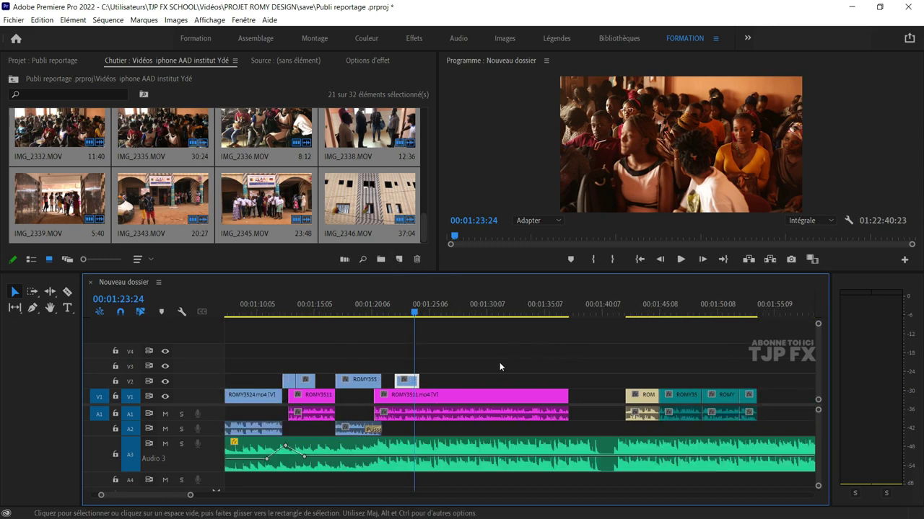
- Add a marker at 01:23:24 and save the project
key("m")
key("ctrl+s")
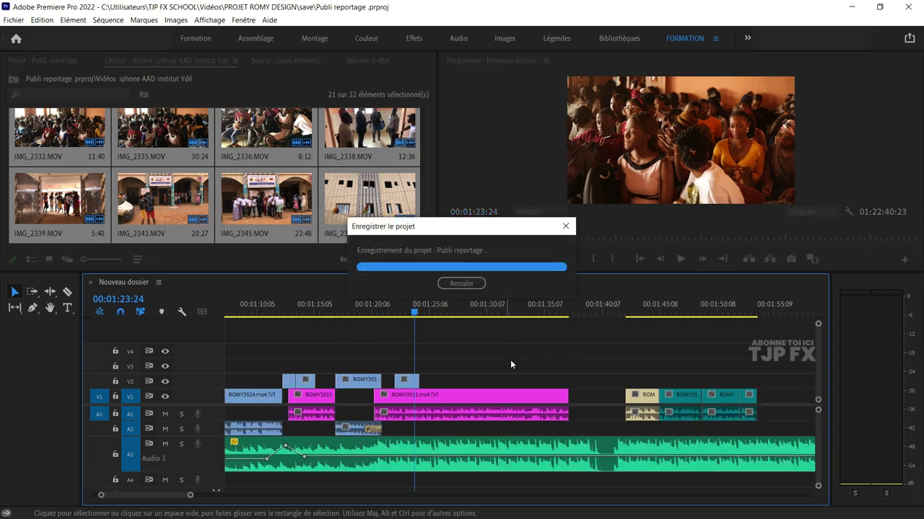
scroll(512, 365, "down", 3)
scroll(512, 364, "down", 2)
scroll(512, 365, "down", 2)
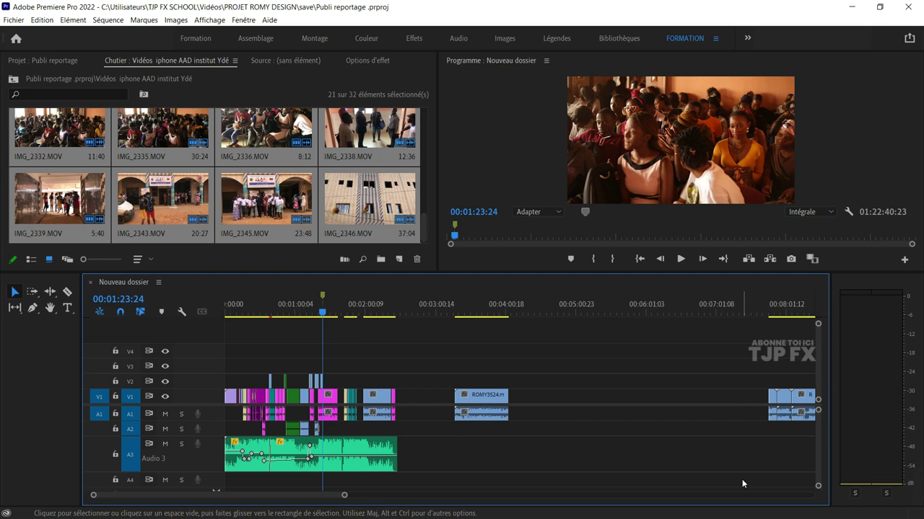
- Zoom the timeline out, scrub through the audience shots around 01:19 and play them
scroll(754, 440, "down", 3)
scroll(722, 439, "down", 2)
scroll(689, 436, "down", 2)
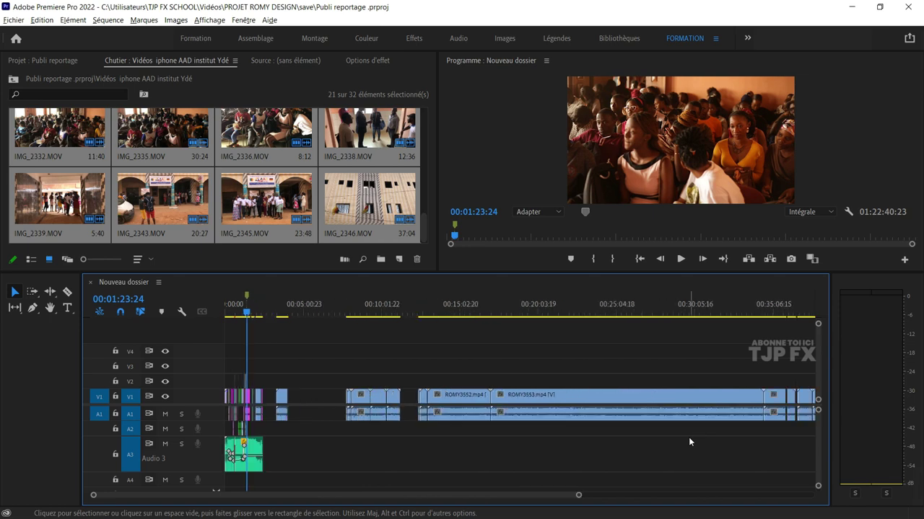
scroll(694, 438, "down", 2)
scroll(714, 361, "down", 1)
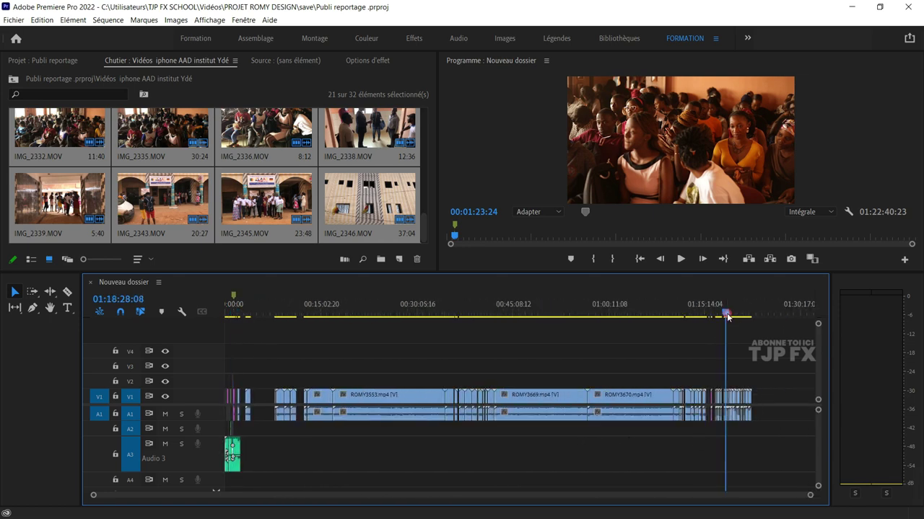
scroll(752, 375, "up", 2)
scroll(756, 380, "up", 2)
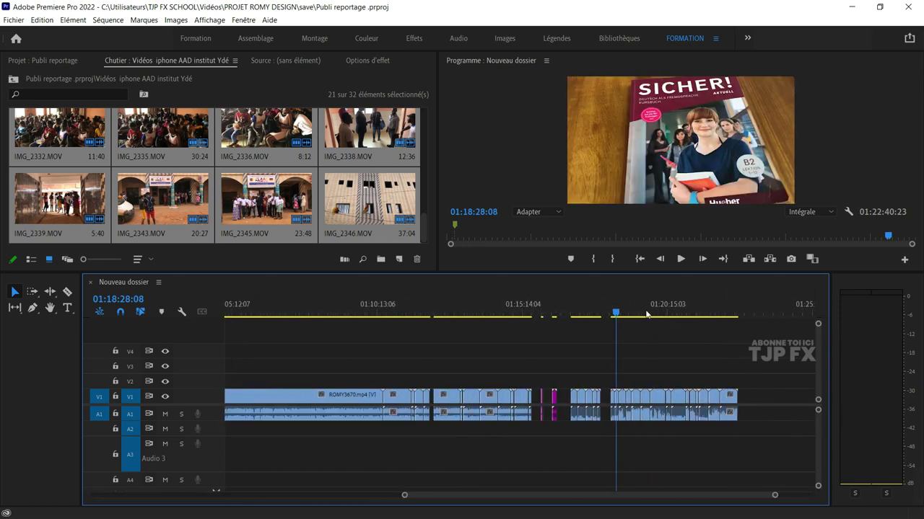
scroll(678, 364, "up", 2)
scroll(639, 371, "up", 2)
scroll(591, 361, "up", 1)
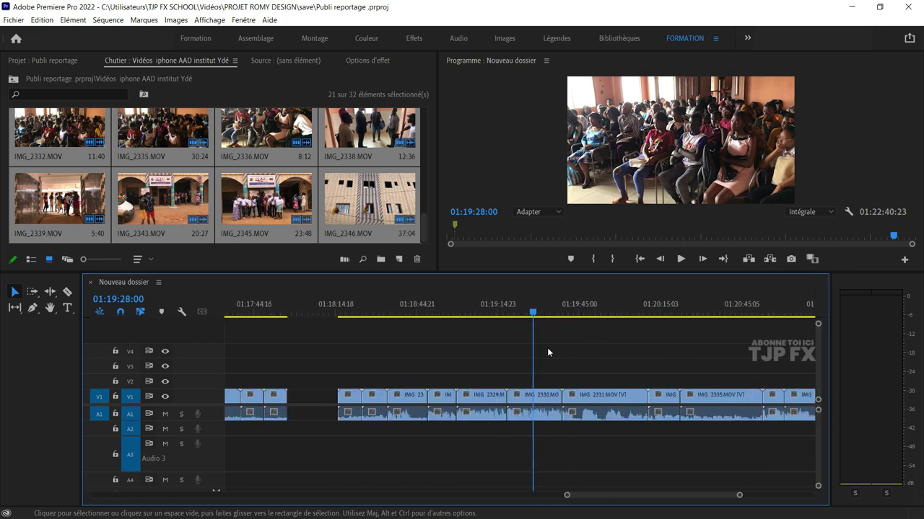
left_click_drag(492, 318, 596, 336)
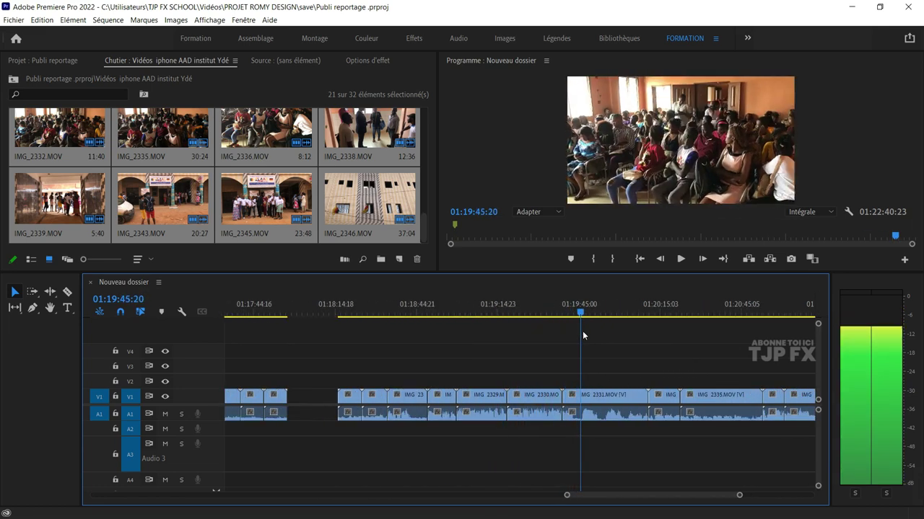
key("space")
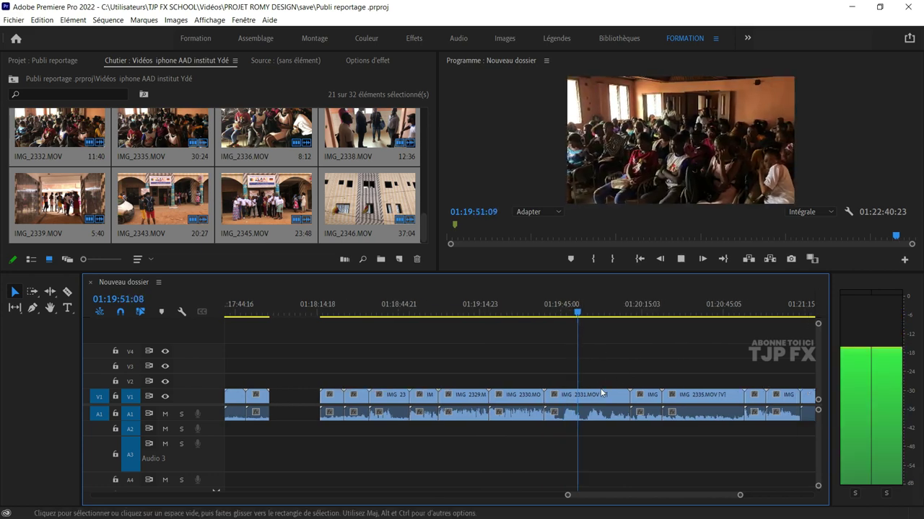
- Play from about 01:19:21, stop at 01:19:24:14 and select IMG_2330.MOV on V1
scroll(568, 405, "up", 2)
scroll(578, 379, "down", 1)
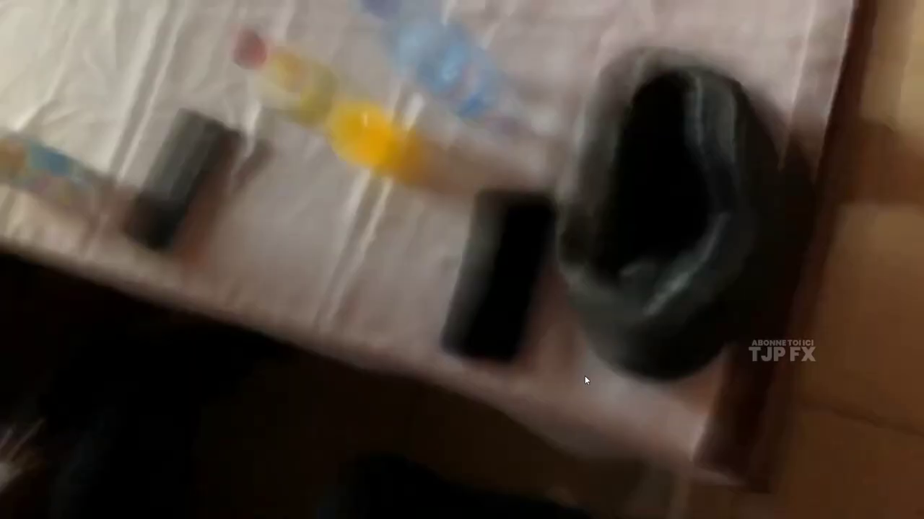
scroll(599, 357, "down", 2, "alt")
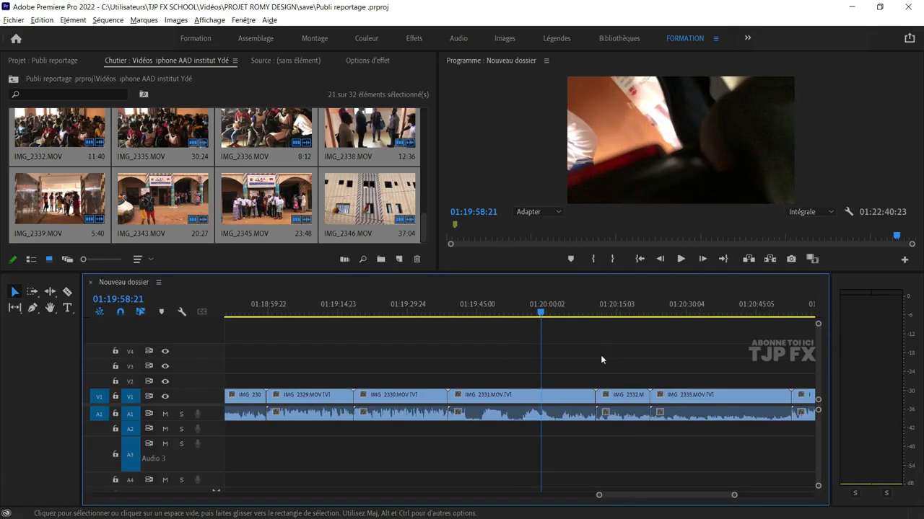
left_click(466, 312)
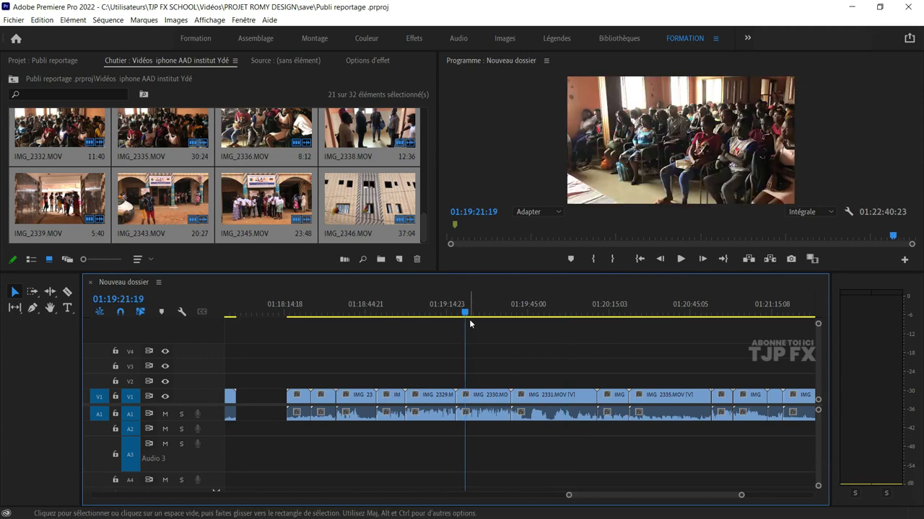
key("space")
scroll(480, 365, "up", 2, "alt")
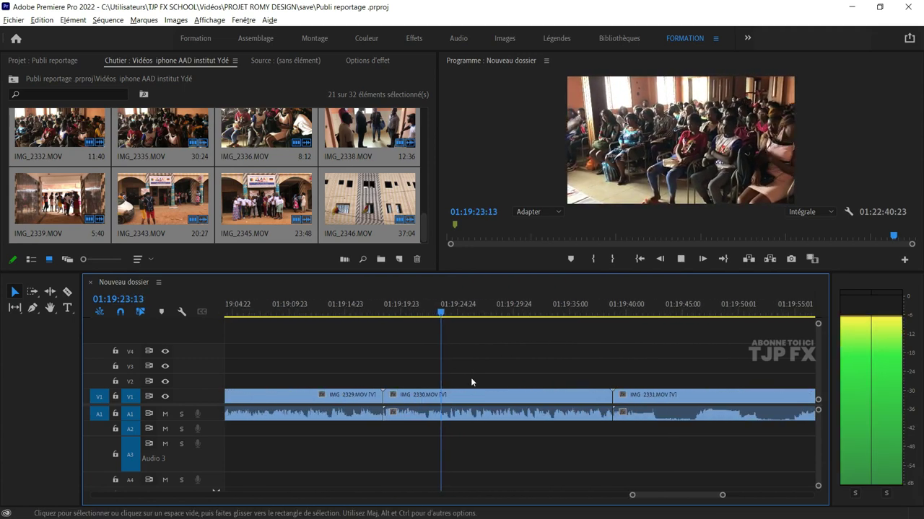
scroll(470, 377, "up", 1, "alt")
key("space")
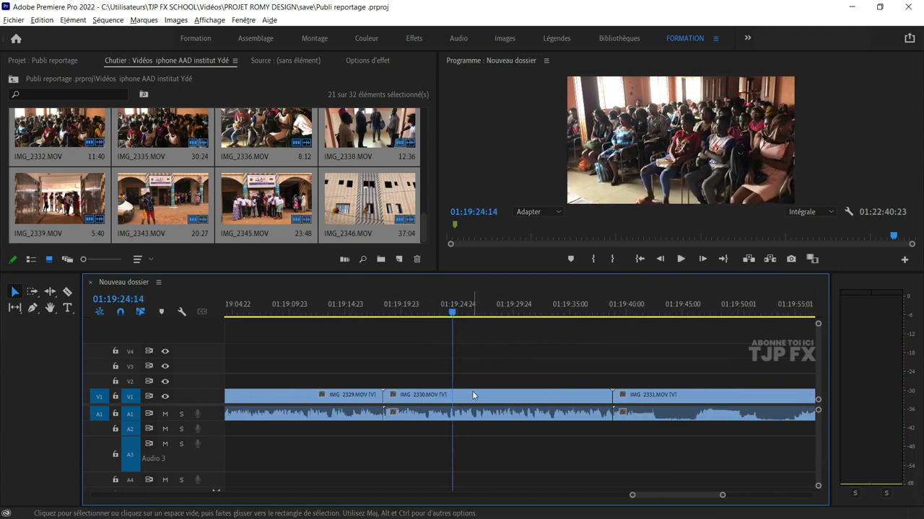
left_click(473, 395)
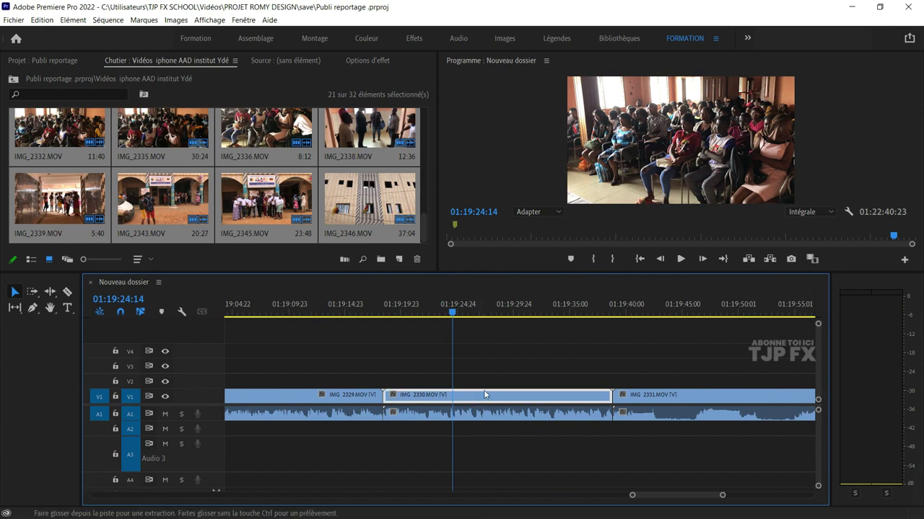
- Zoom back into the sequence start, around 00:01:07:23
scroll(508, 378, "down", 2, "alt")
scroll(508, 377, "down", 2, "alt")
scroll(508, 377, "down", 2, "alt")
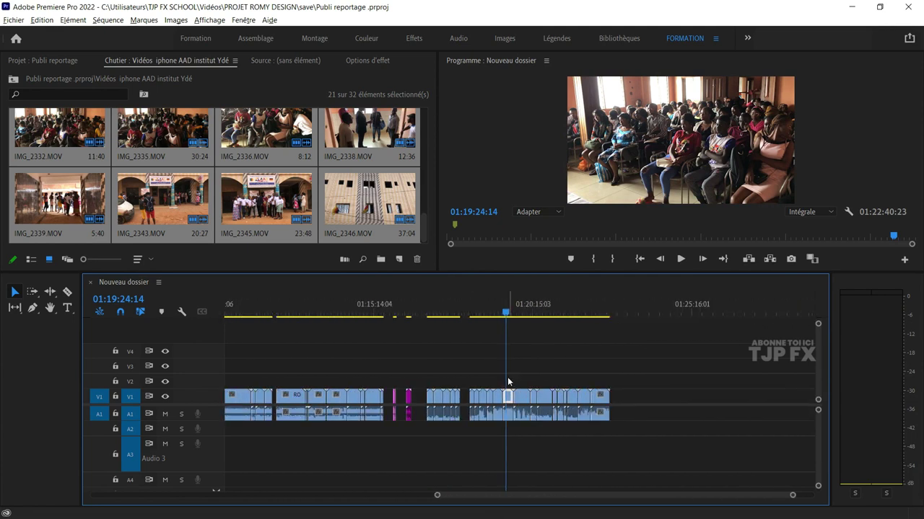
scroll(507, 376, "down", 2, "alt")
scroll(505, 377, "down", 1, "alt")
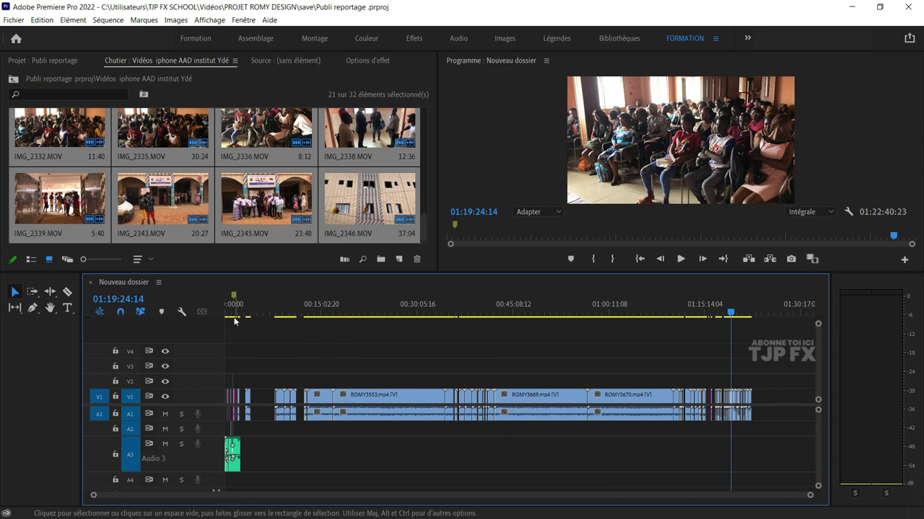
scroll(239, 361, "up", 2, "alt")
scroll(239, 382, "up", 2, "alt")
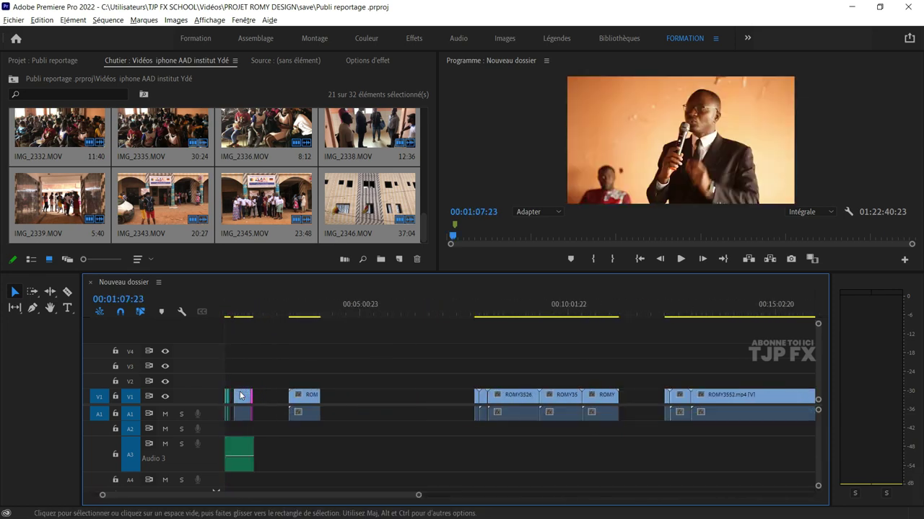
scroll(241, 395, "up", 2, "alt")
scroll(241, 396, "up", 2, "alt")
scroll(244, 396, "up", 2, "alt")
scroll(246, 396, "up", 2, "alt")
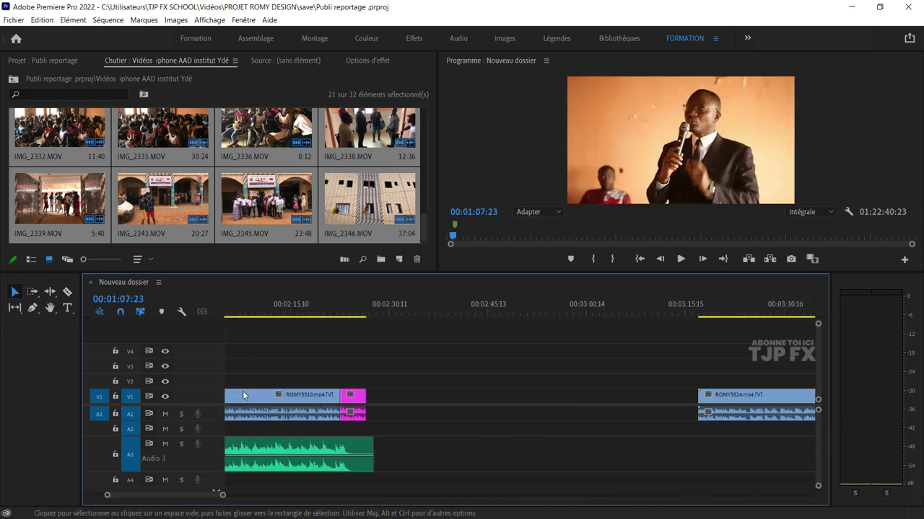
scroll(248, 396, "up", 1, "alt")
scroll(267, 392, "up", 3)
scroll(296, 386, "up", 3)
scroll(325, 380, "up", 3)
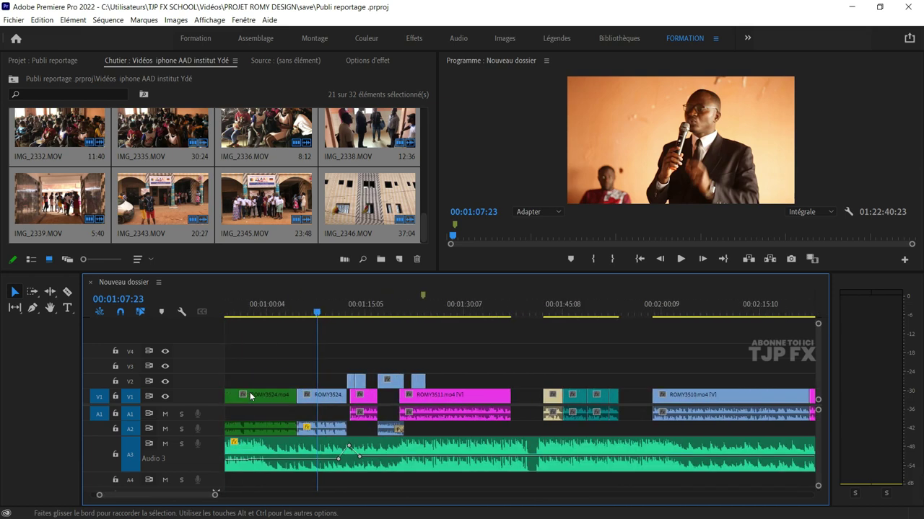
scroll(354, 373, "up", 3)
- Play from 00:01:07 to 00:01:15:11 and trim the start of the first V2 cutaway
key("space")
scroll(387, 409, "down", 1)
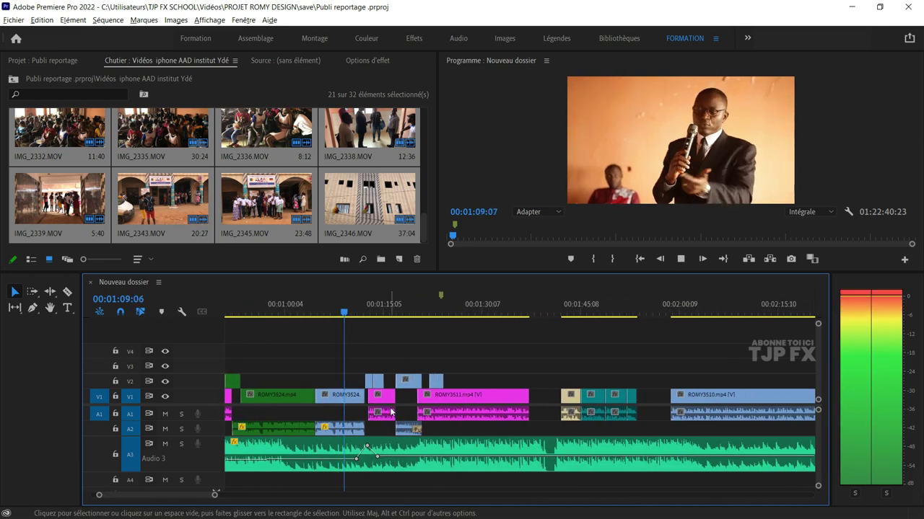
scroll(379, 425, "up", 2, "alt")
scroll(360, 432, "up", 2, "alt")
scroll(370, 432, "up", 1, "alt")
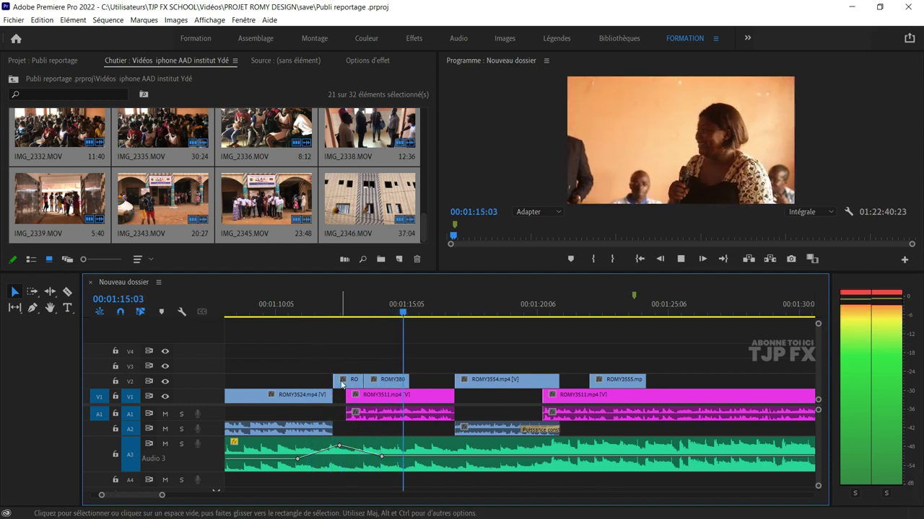
key("space")
left_click_drag(334, 383, 329, 383)
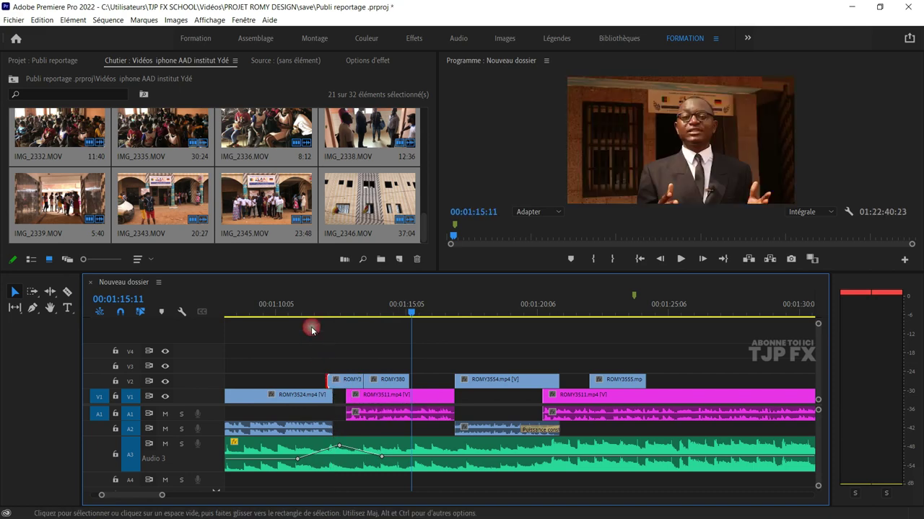
- Review the trim and drag an Audio 3 music volume keyframe later and lower
left_click(304, 300)
key("space")
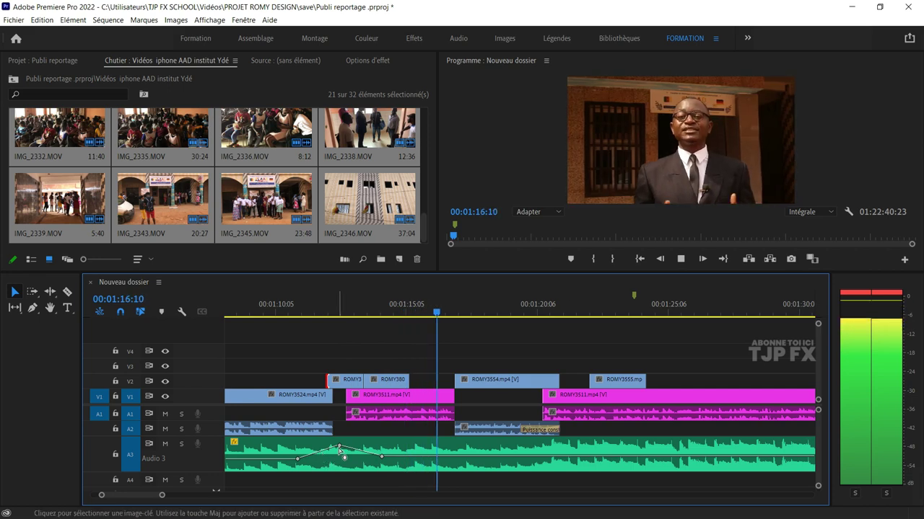
left_click_drag(339, 450, 384, 460)
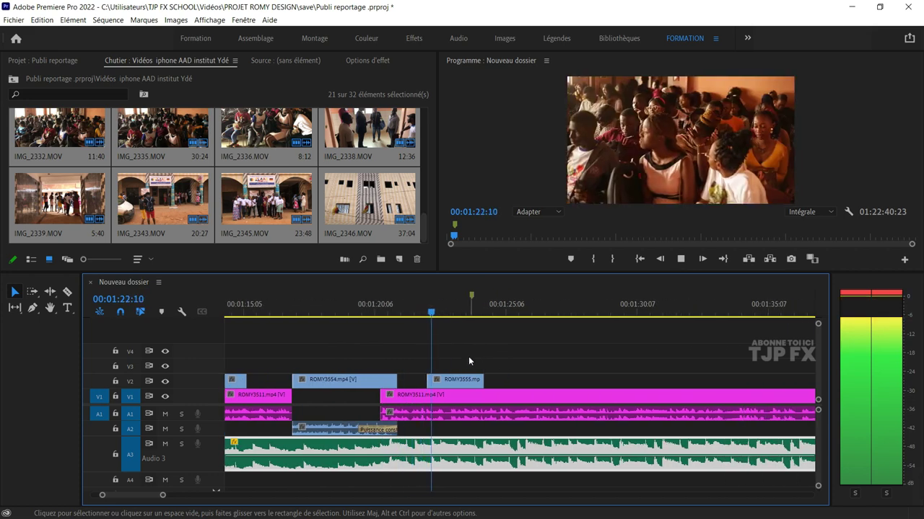
key("space")
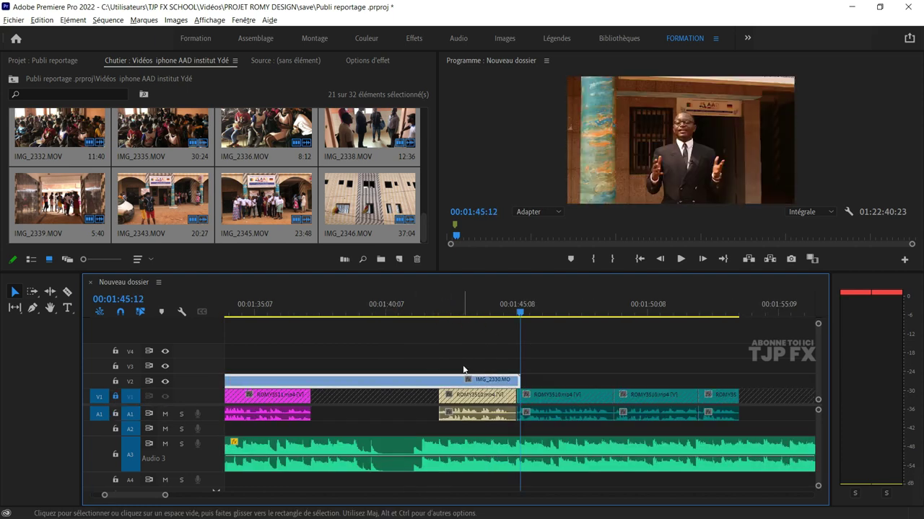
- Step back two edit points to 00:01:21 and review playback up to 00:01:29:20
key("minus")
key("minus")
key("minus")
key("Up")
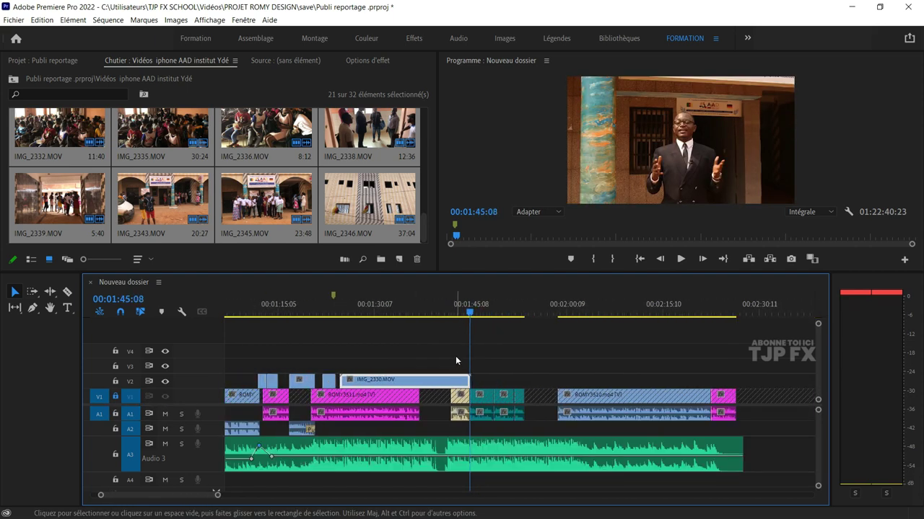
key("Up")
key("Up")
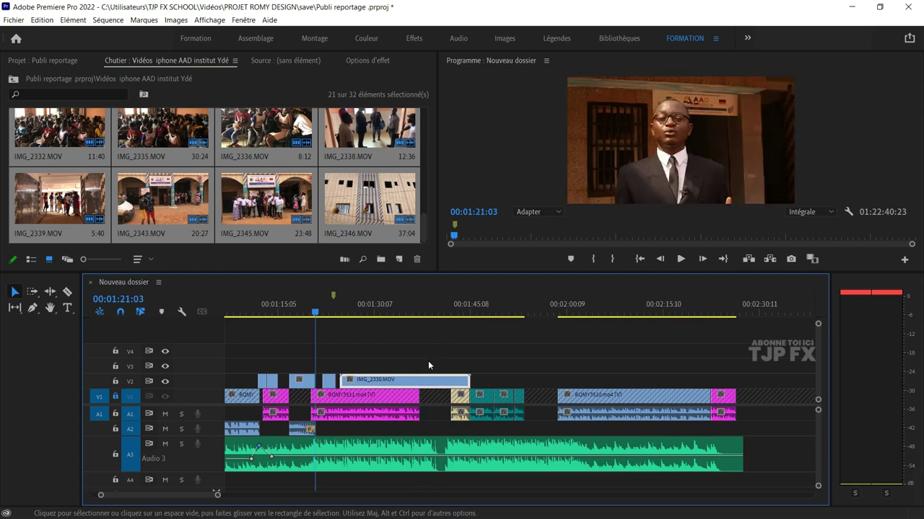
key("space")
key("equal")
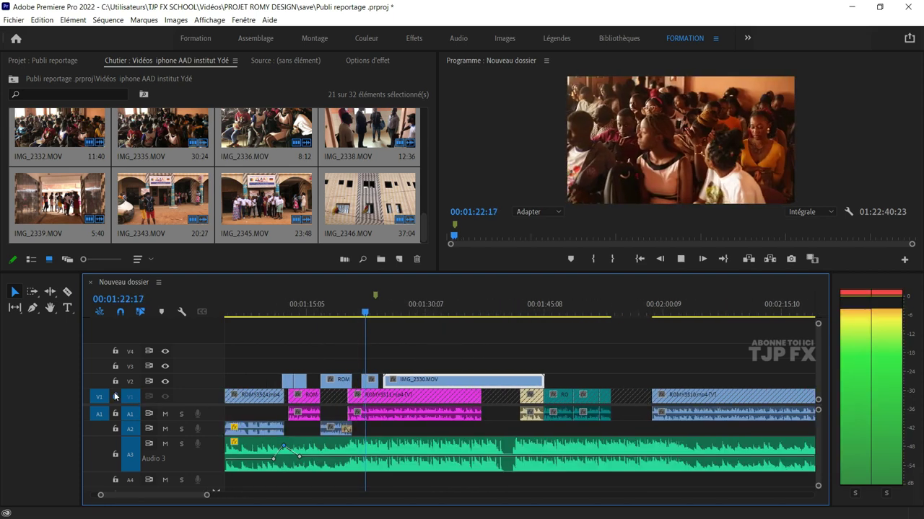
scroll(446, 398, "up", 3)
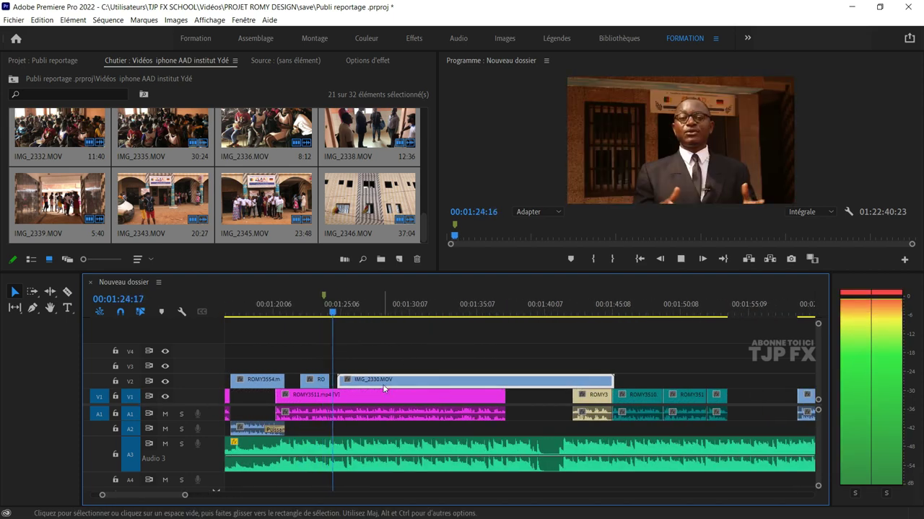
key("space")
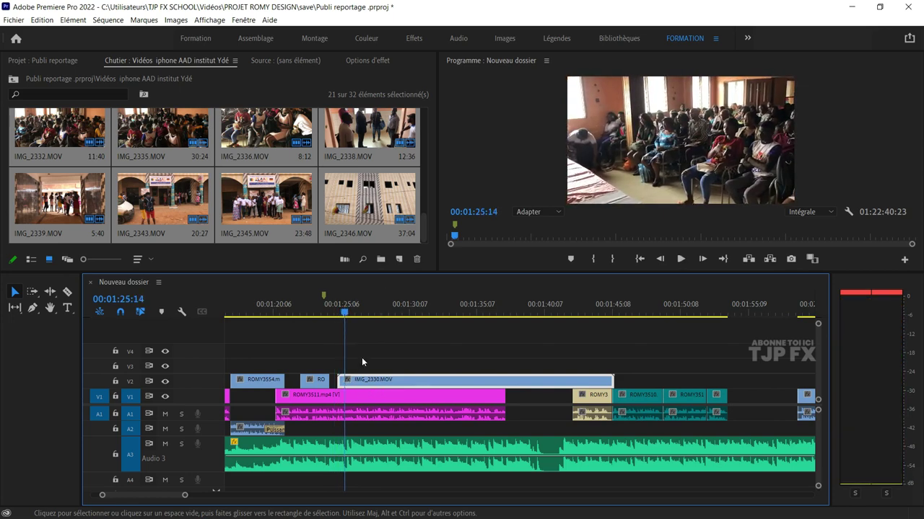
left_click_drag(359, 310, 402, 317)
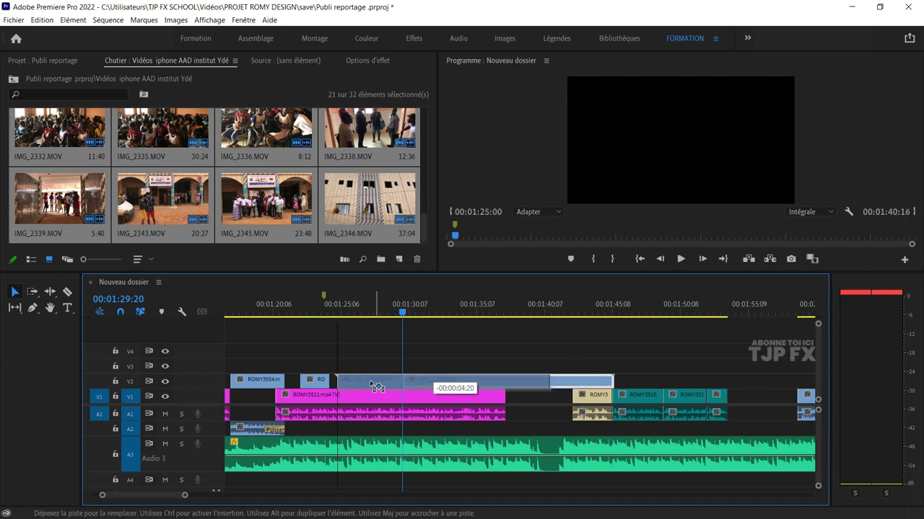
- Reposition the IMG_2330.MOV cutaway on V2, first earlier then later, reviewing each placement
left_click_drag(425, 384, 353, 383)
left_click(313, 311)
key("=")
key("space")
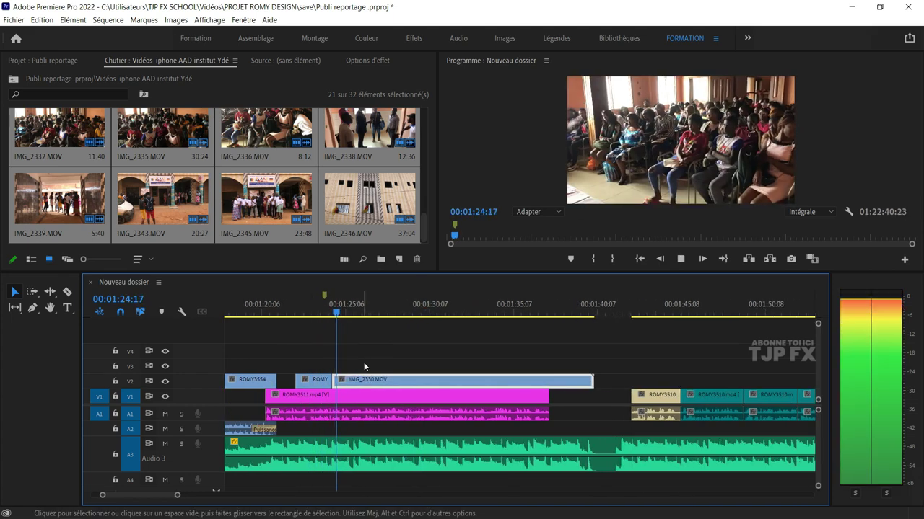
scroll(363, 388, "down", 1)
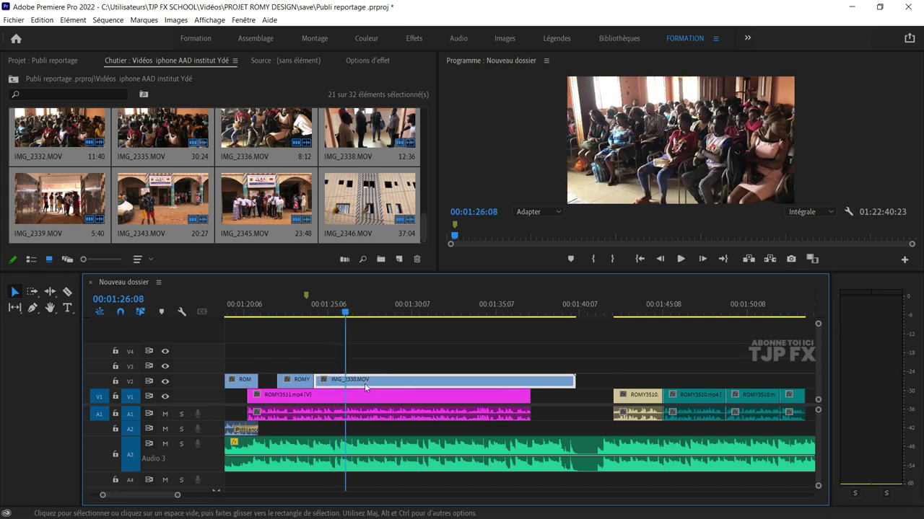
key("space")
left_click_drag(377, 383, 421, 375)
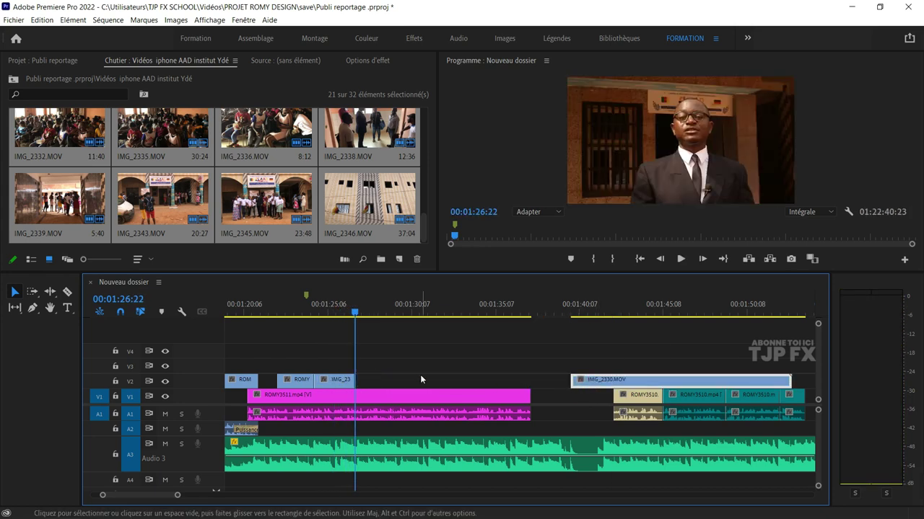
key("space")
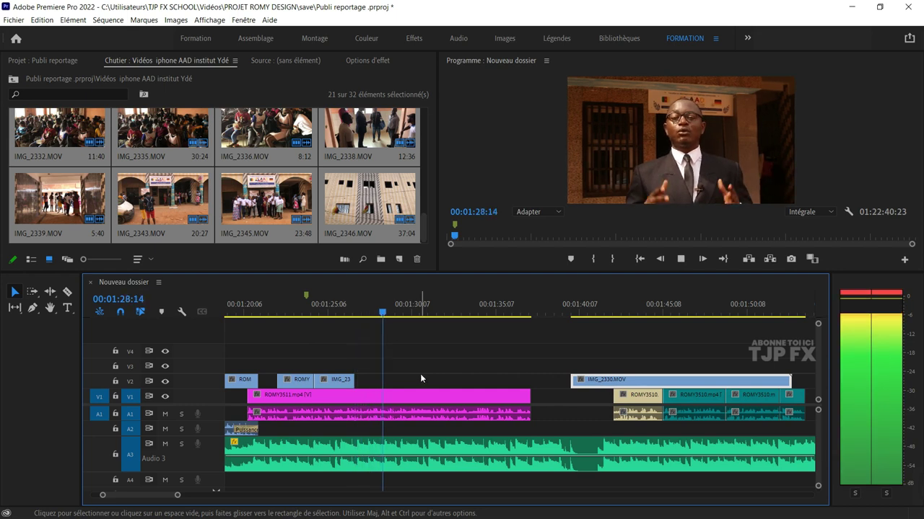
key("space")
- Save the project, play on to 01:31:23, and move the short cutaway onto V3 near 01:45
key("ctrl+s")
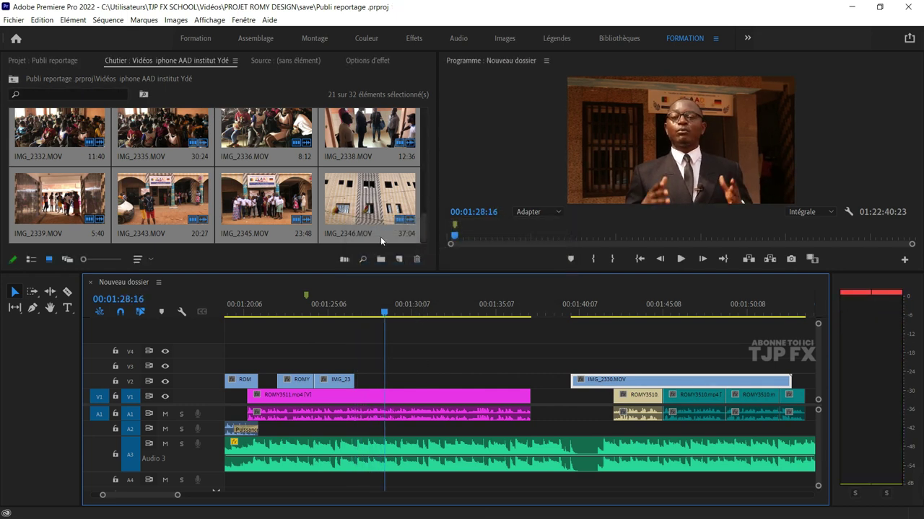
key("space")
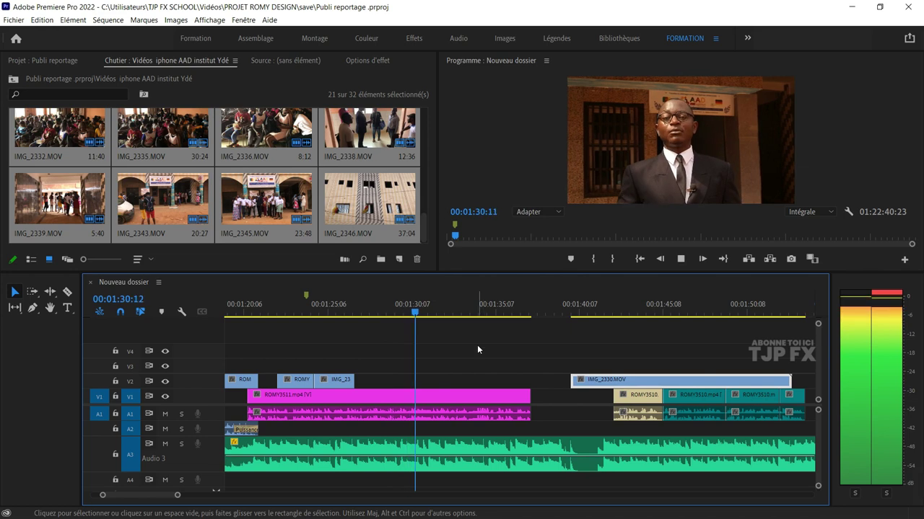
key("space")
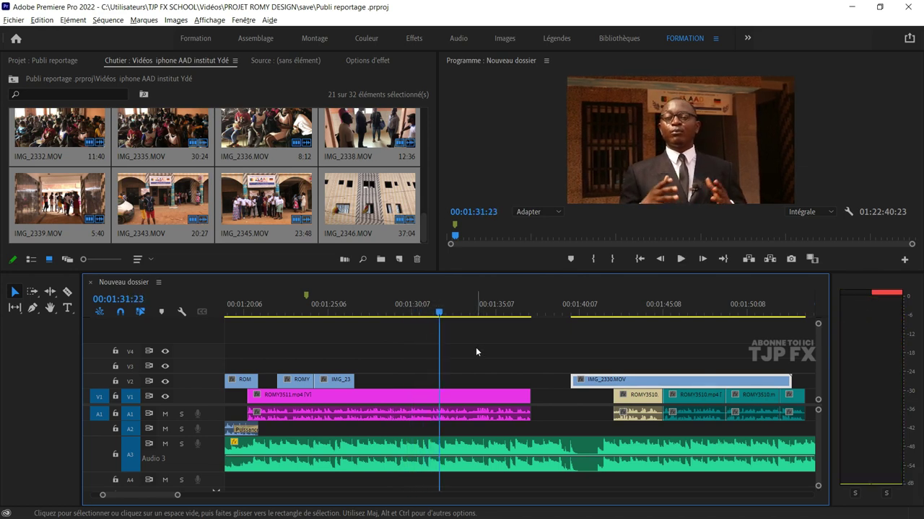
scroll(476, 347, "down", 1)
scroll(419, 357, "down", 1)
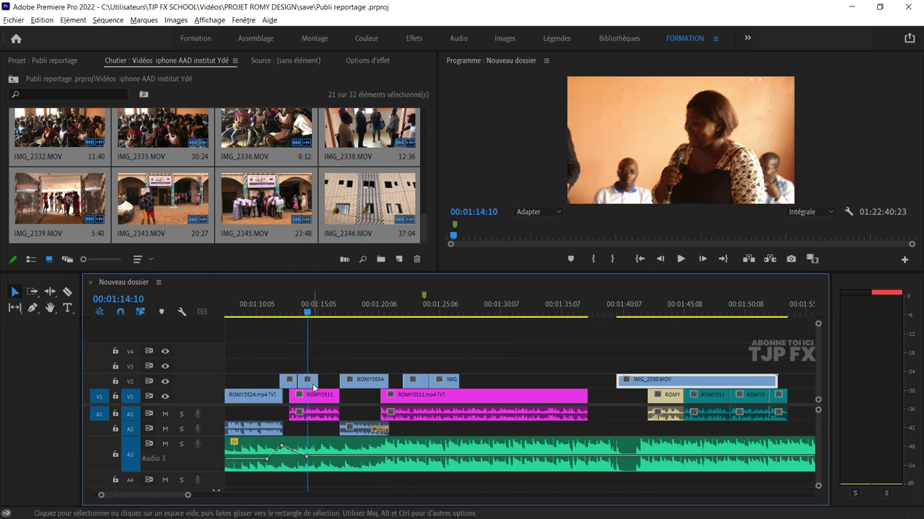
mouse_move(314, 387)
left_mouse_down()
mouse_move(674, 375)
mouse_move(626, 366)
left_mouse_up()
- Jump to the audience shot at 01:41:20 and zoom the timeline out
left_click_drag(623, 309, 640, 310)
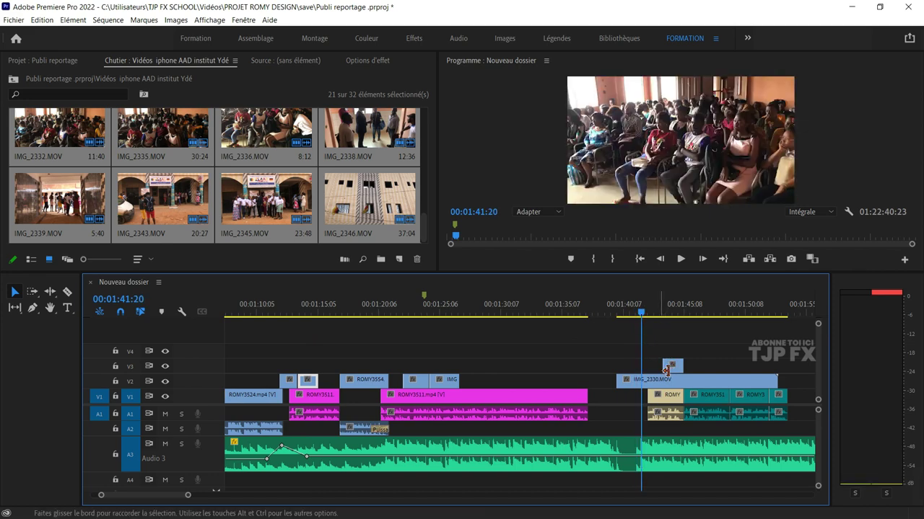
key("minus")
key("minus")
key("minus")
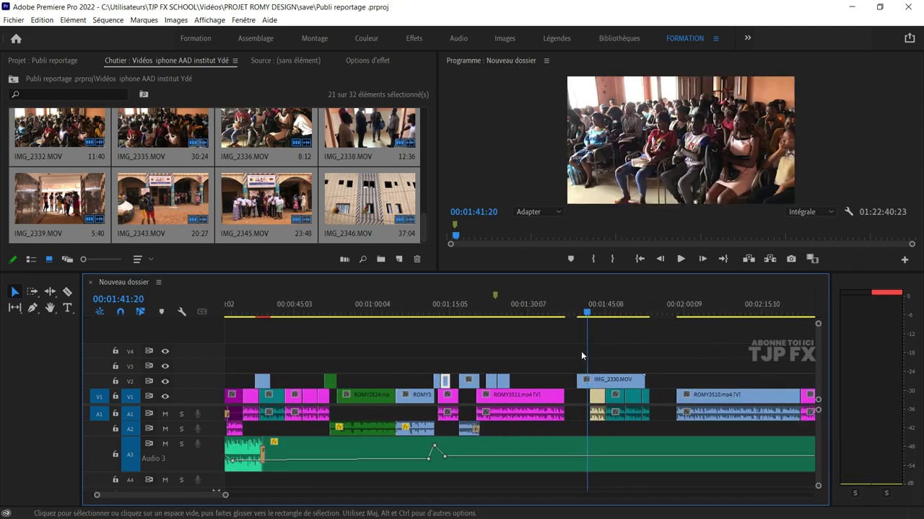
key("minus")
- Show the whole sequence, play from about 01:18:22, then zoom in and scrub to about 01:20
key("minus")
key("minus")
key("minus")
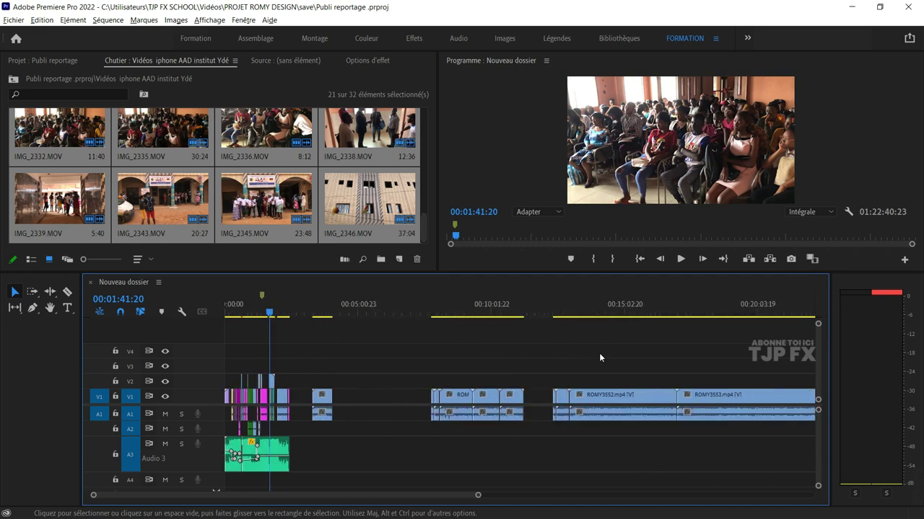
key("minus")
key("minus")
key("minus")
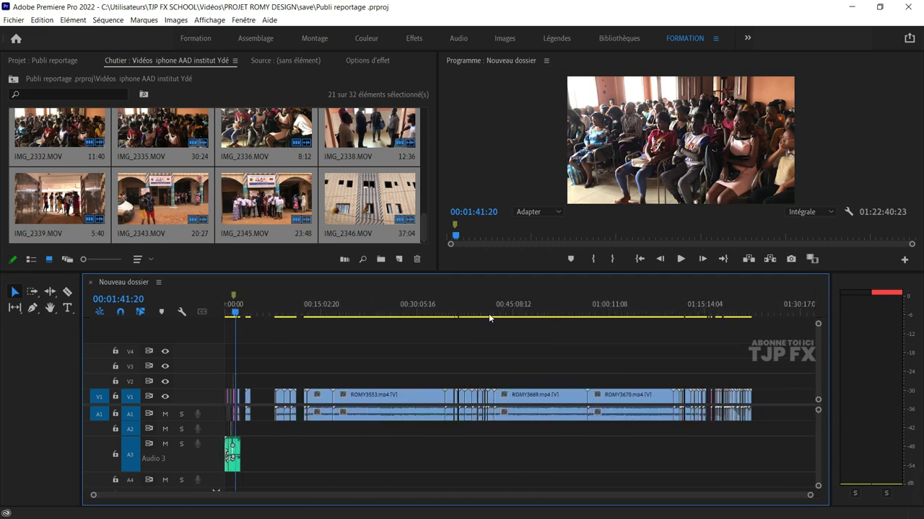
left_click(488, 311)
mouse_move(488, 312)
left_mouse_down()
mouse_move(564, 331)
mouse_move(723, 346)
left_mouse_up()
key("space")
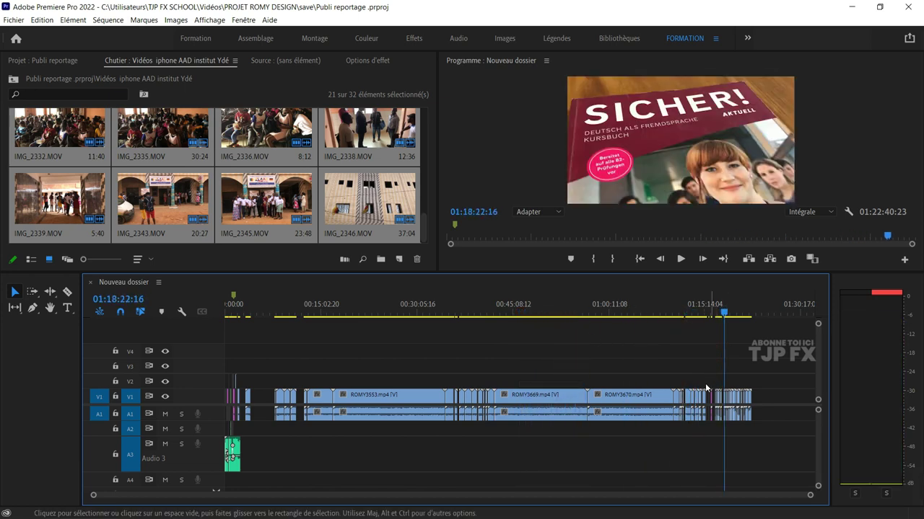
scroll(760, 392, "up", 2, "alt")
scroll(722, 382, "up", 2, "alt")
scroll(687, 371, "up", 2, "alt")
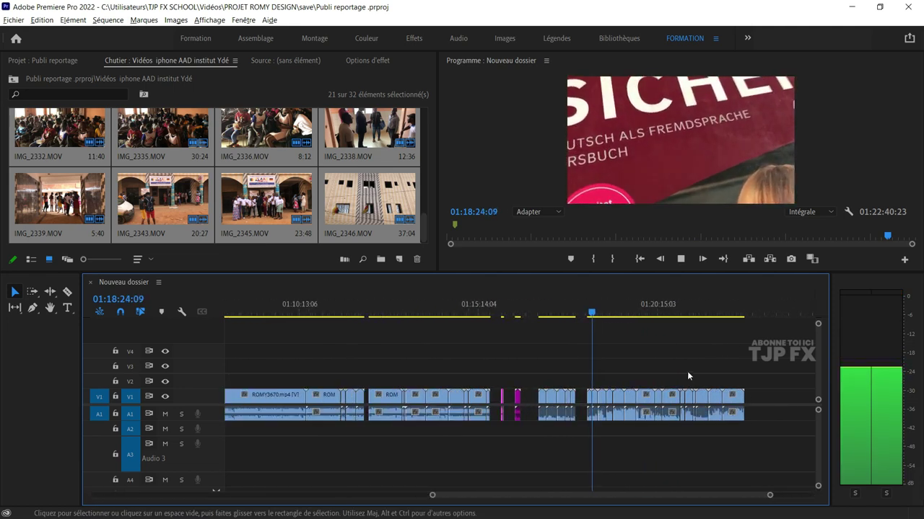
scroll(580, 312, "up", 2, "alt")
mouse_move(599, 319)
left_mouse_down()
mouse_move(664, 324)
mouse_move(656, 325)
left_mouse_up()
key("space")
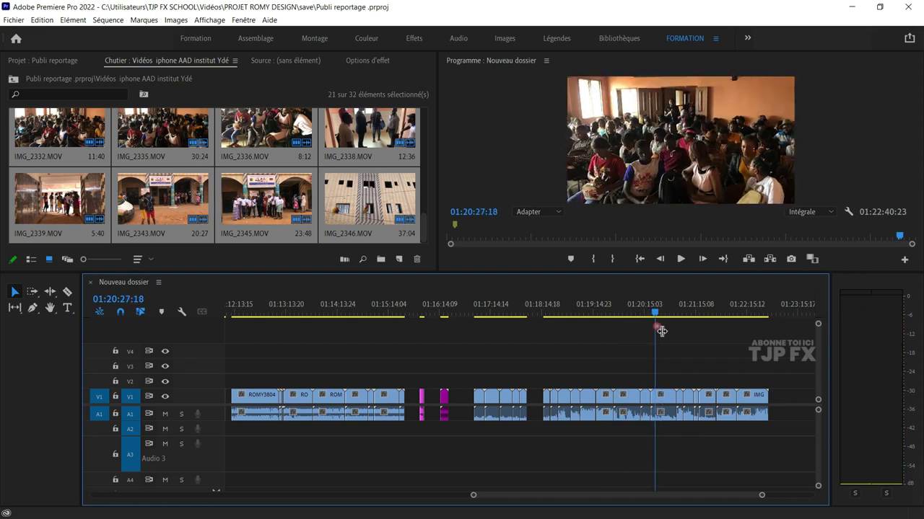
key("=")
key("=")
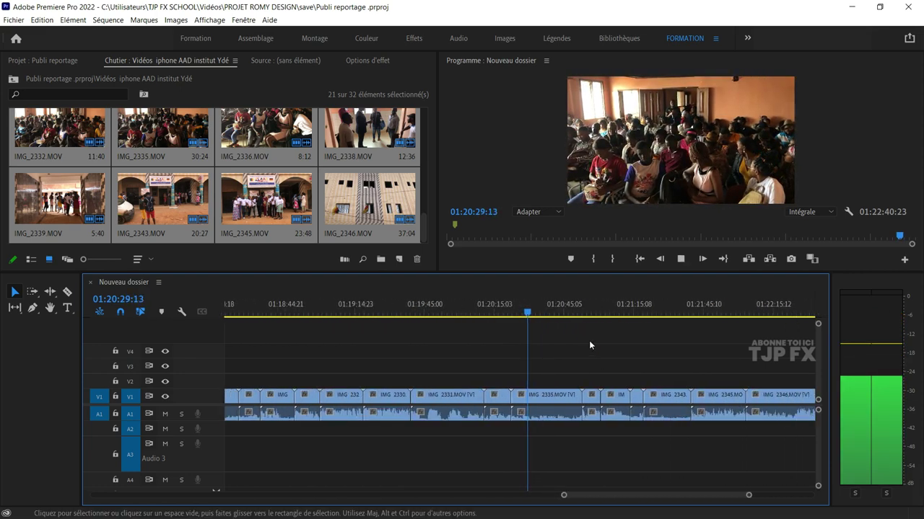
key("space")
left_click_drag(579, 312, 618, 326)
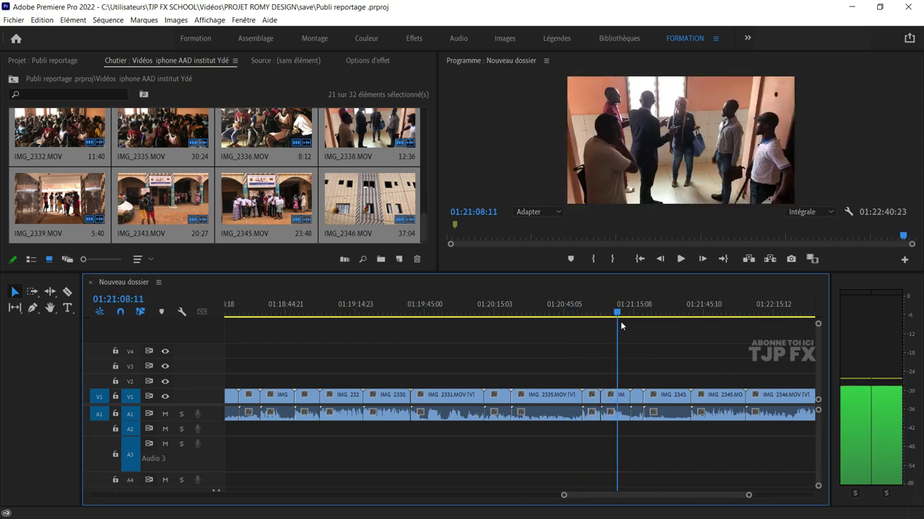
key("space")
key("=")
key("=")
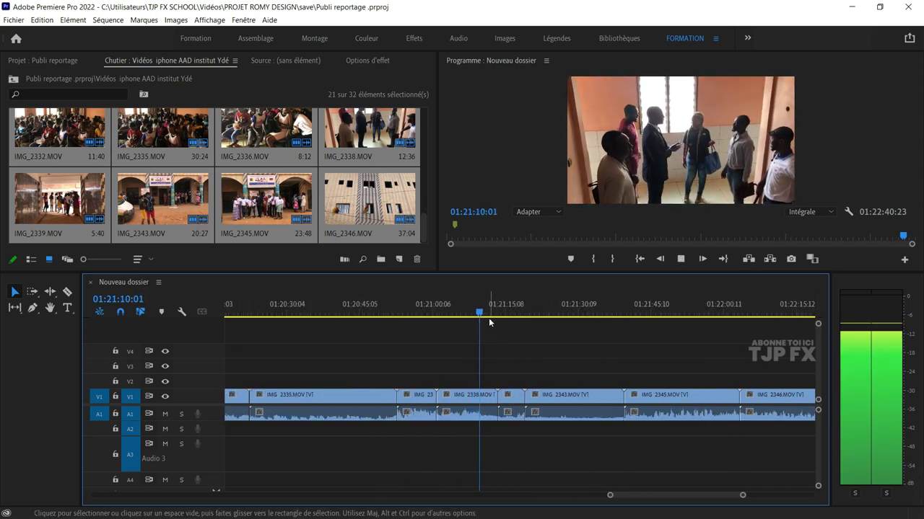
left_click(513, 313)
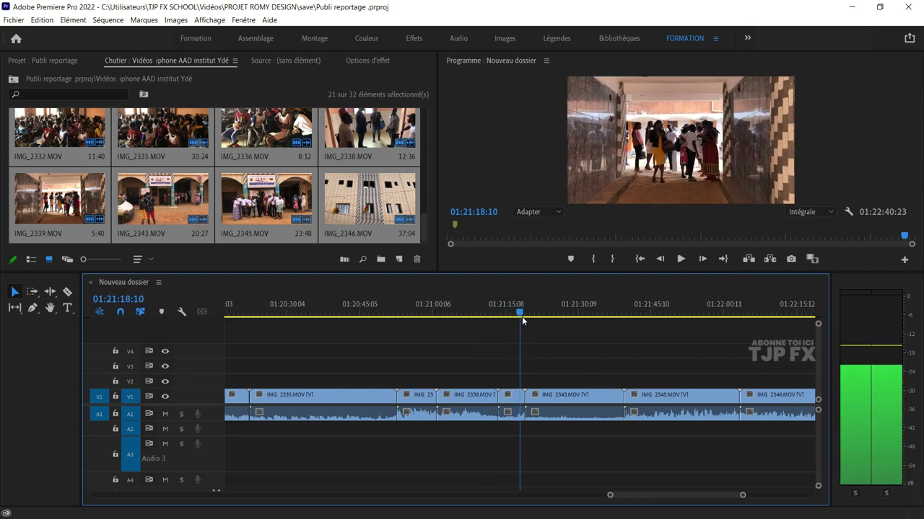
key("space")
key("space")
left_click_drag(561, 313, 631, 324)
scroll(609, 360, "down", 4)
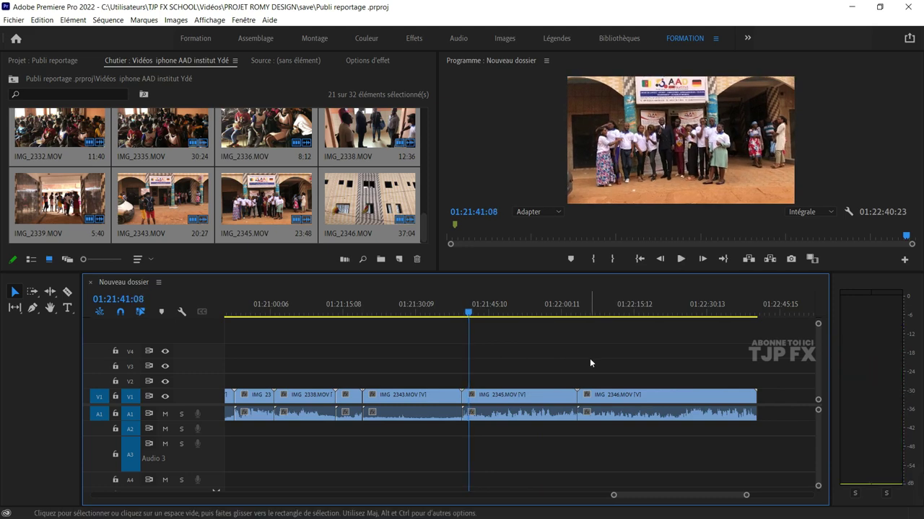
key("minus")
key("minus")
key("minus")
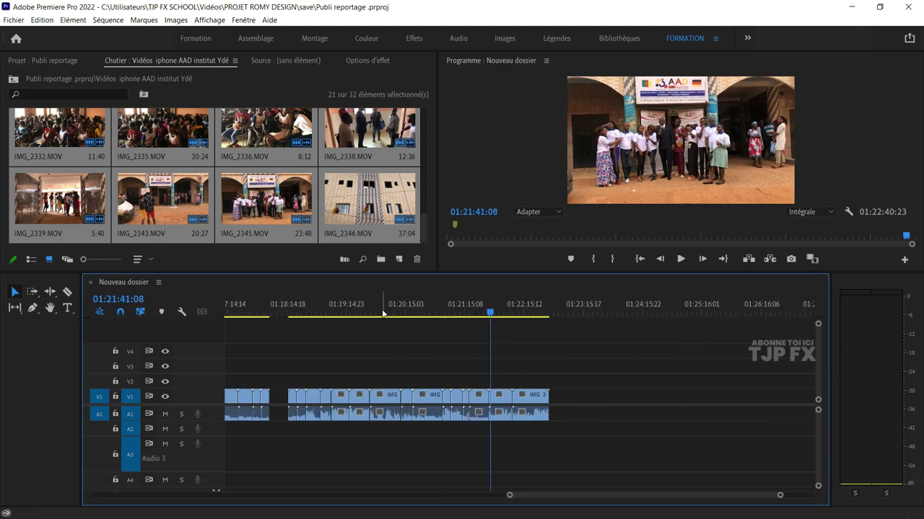
key("space")
key("equal")
key("equal")
key("space")
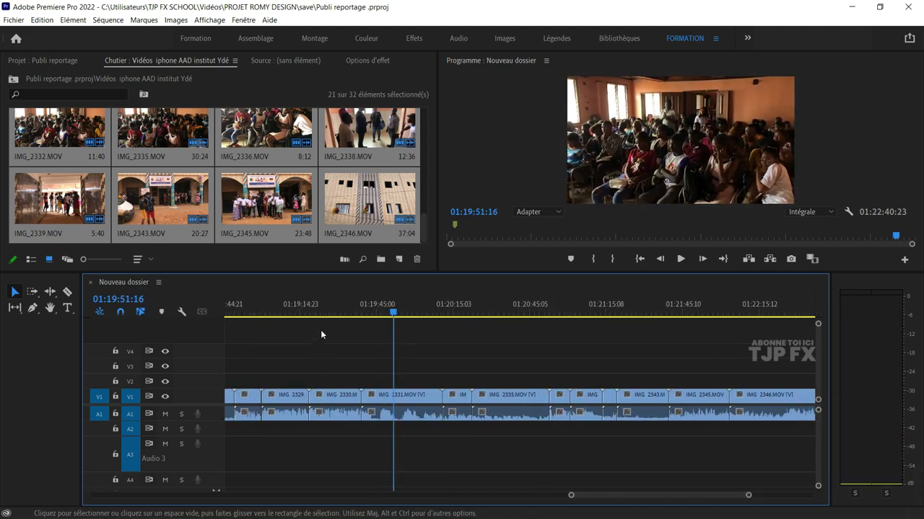
scroll(356, 369, "up", 6)
key("space")
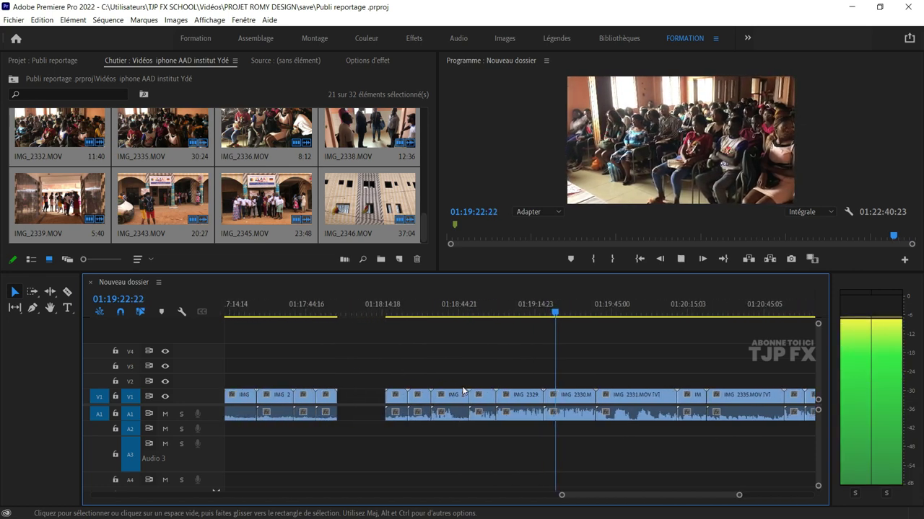
key("equal")
left_click(474, 303)
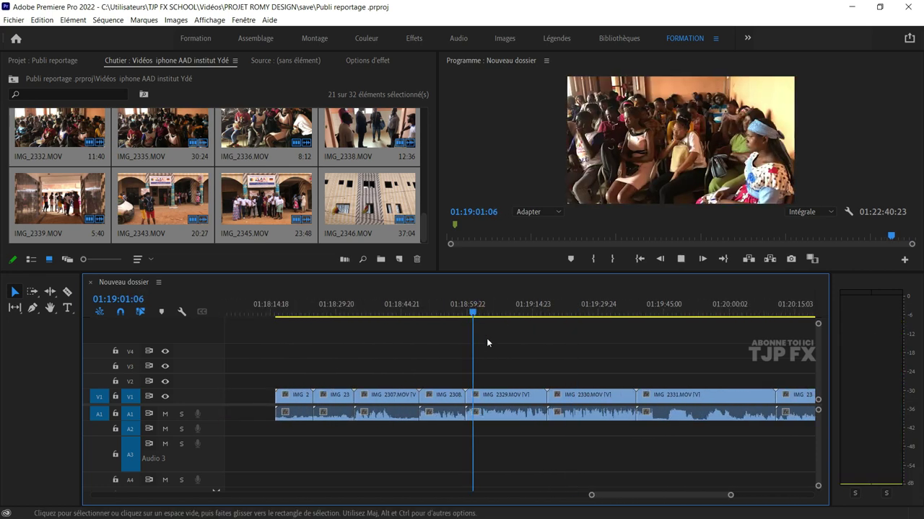
key("space")
left_click(300, 304)
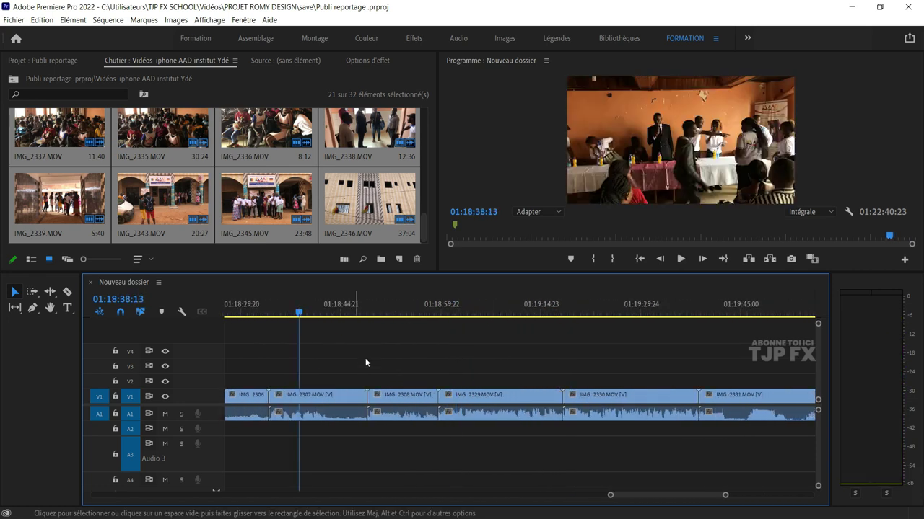
key("equal")
key("equal")
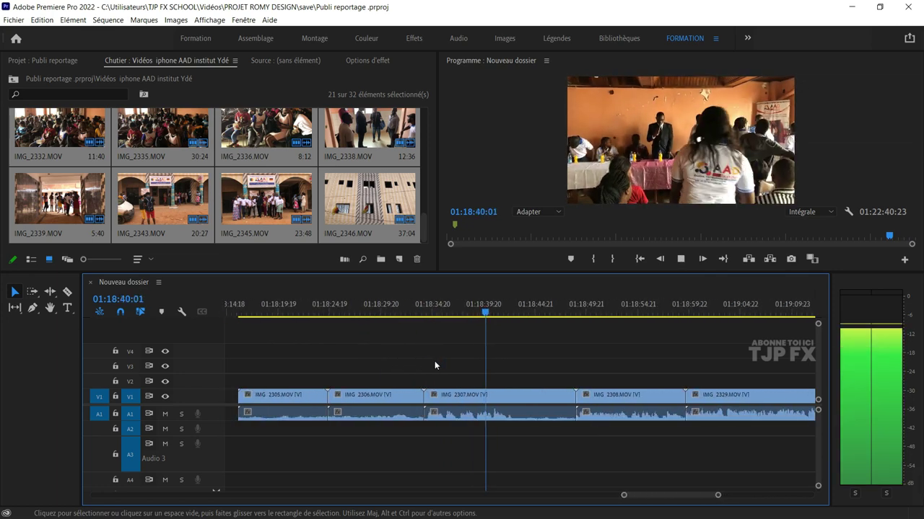
key("space")
left_click_drag(586, 317, 454, 336)
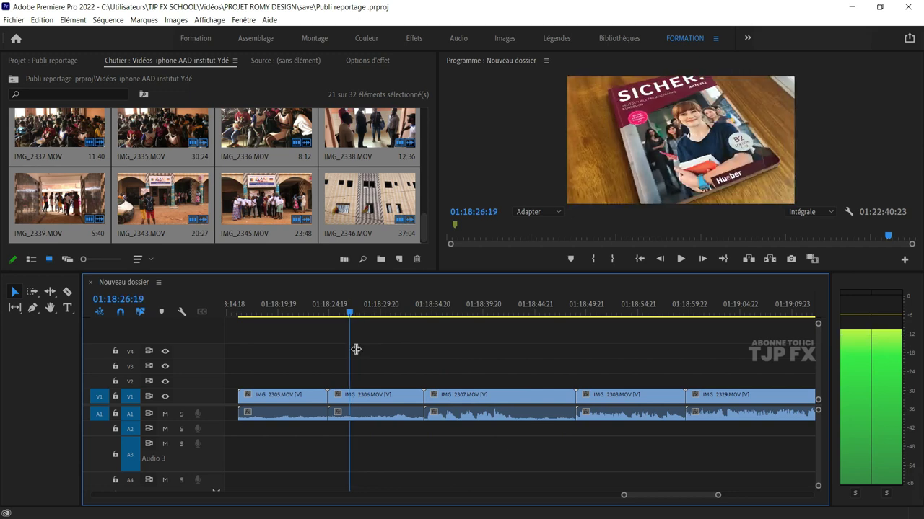
mouse_move(454, 336)
left_mouse_down()
mouse_move(296, 347)
mouse_move(451, 345)
left_mouse_up()
key("minus")
key("minus")
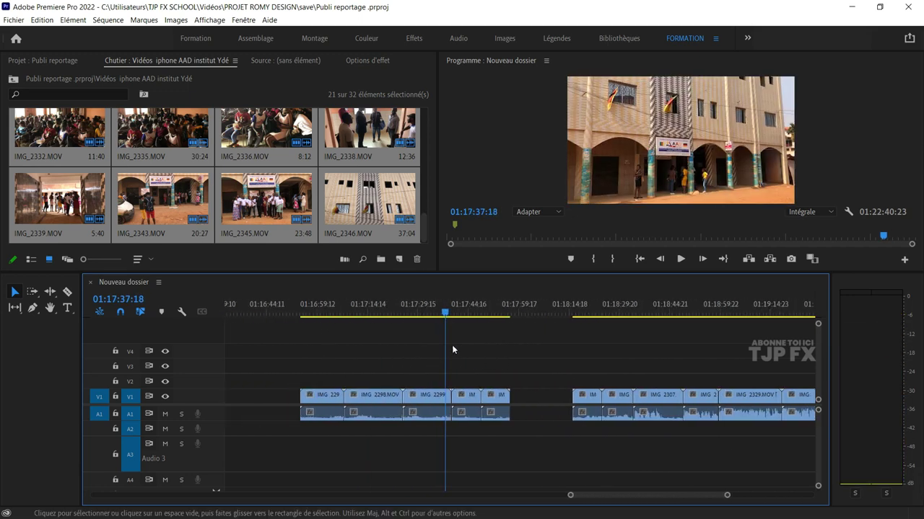
left_click_drag(337, 342, 447, 364)
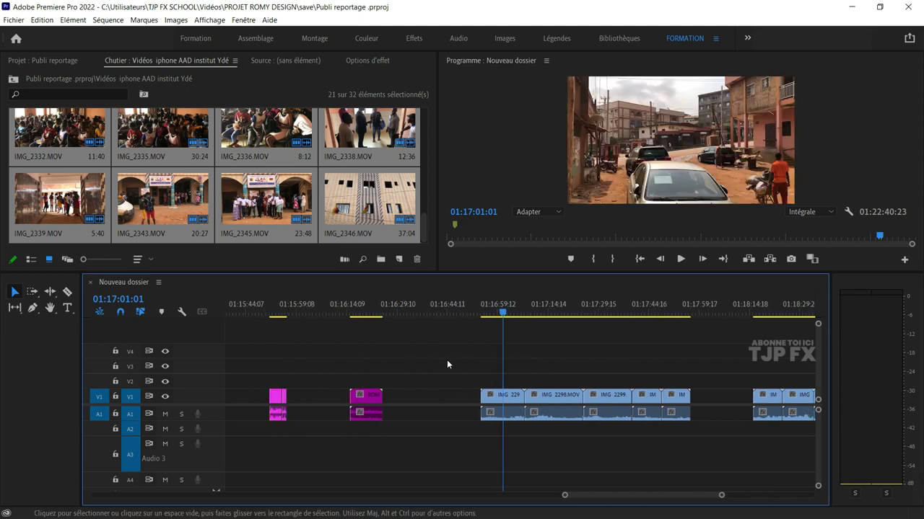
scroll(357, 342, "up", 5)
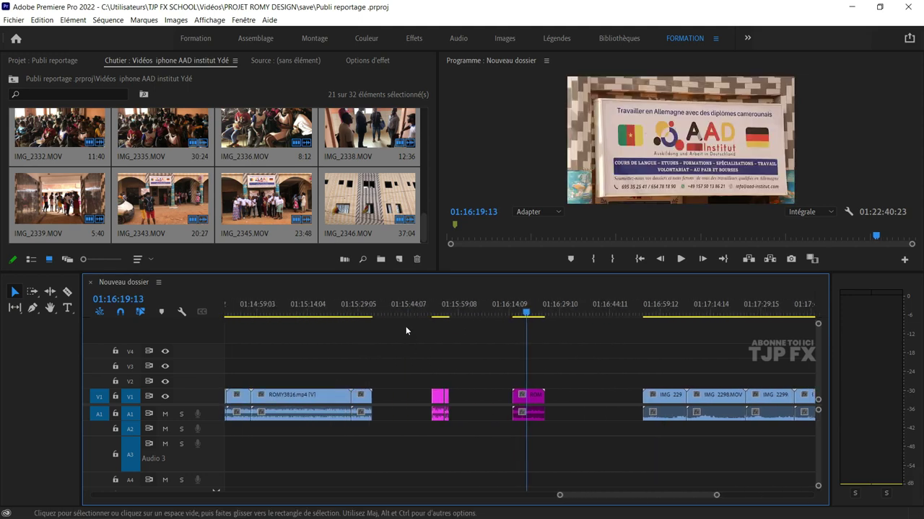
key("space")
key("minus")
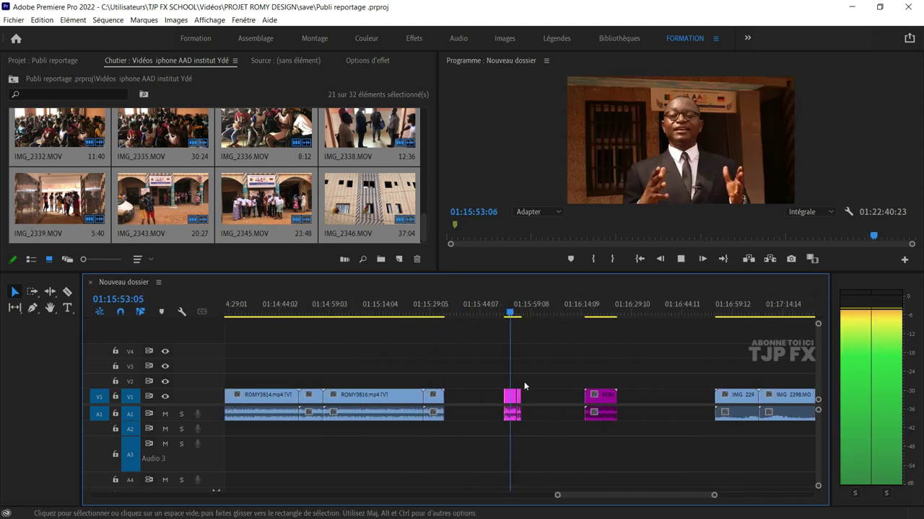
key("minus")
key("minus")
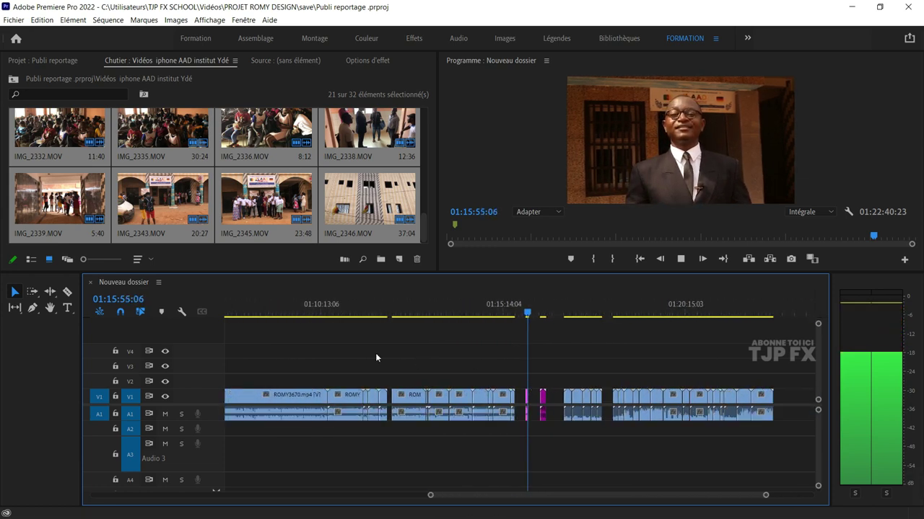
key("space")
left_click(333, 304)
key("space")
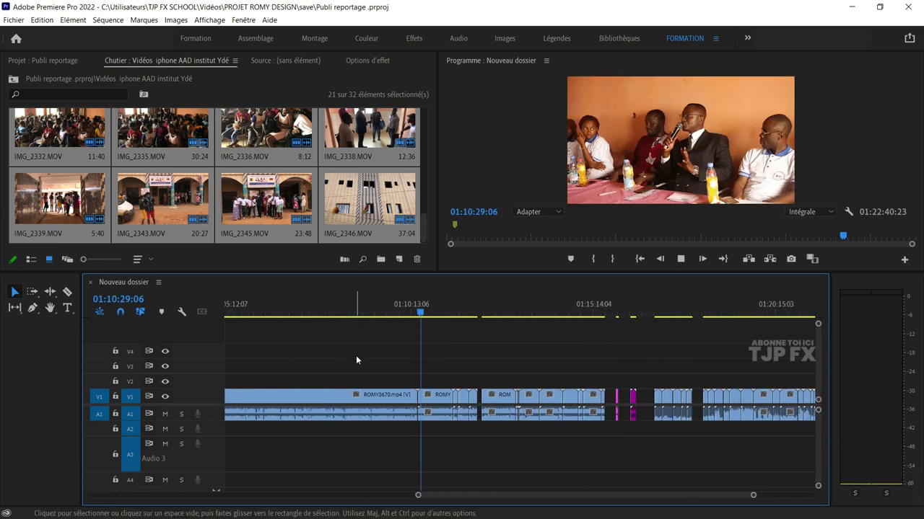
key("minus")
key("minus")
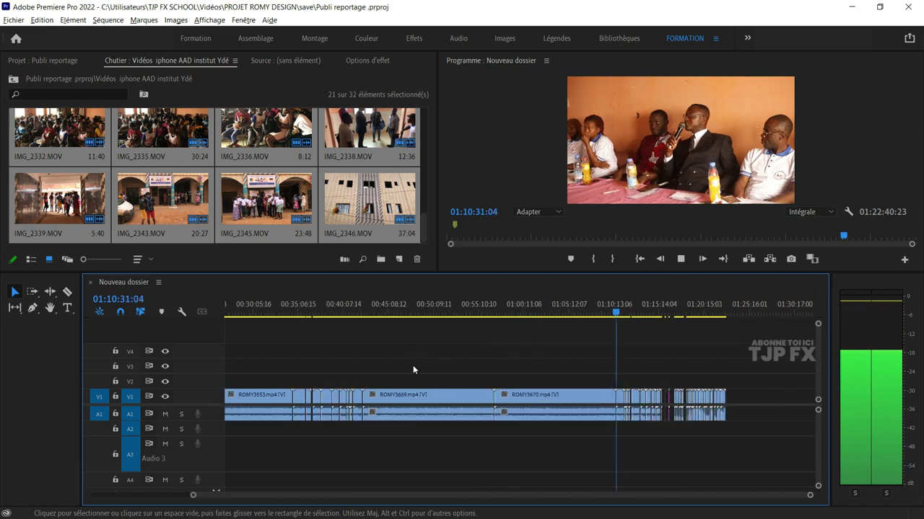
key("minus")
left_click(545, 306)
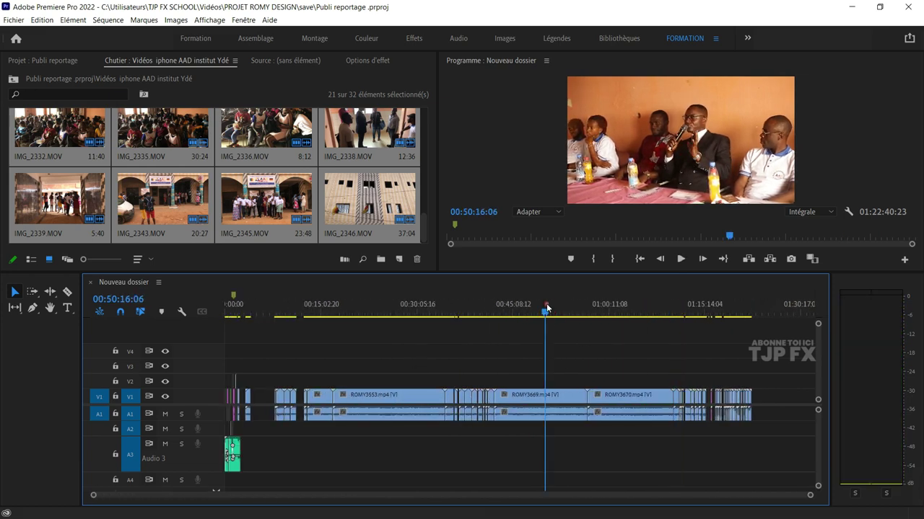
key("space")
key("equal")
key("equal")
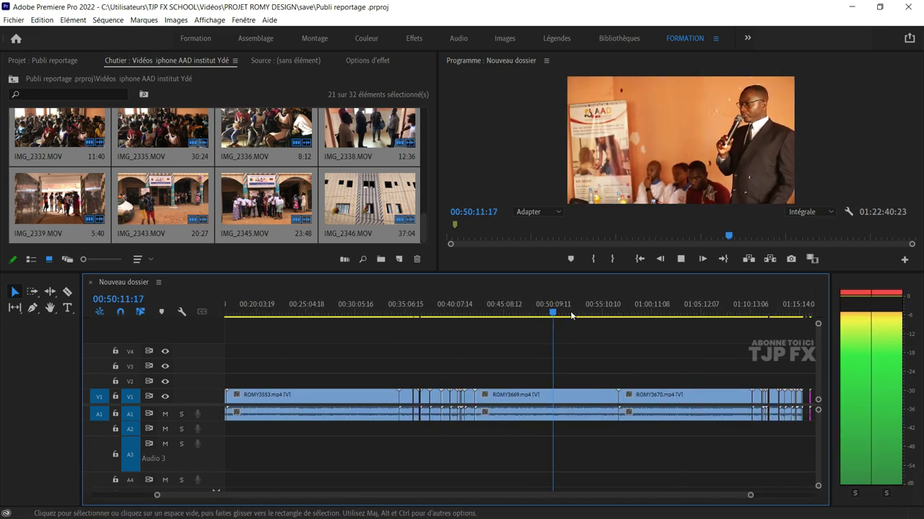
left_click_drag(571, 309, 650, 312)
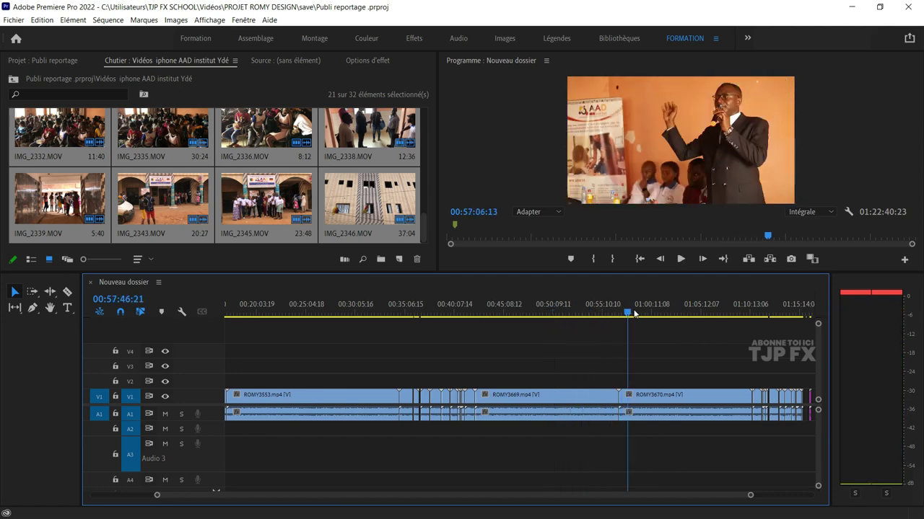
key("space")
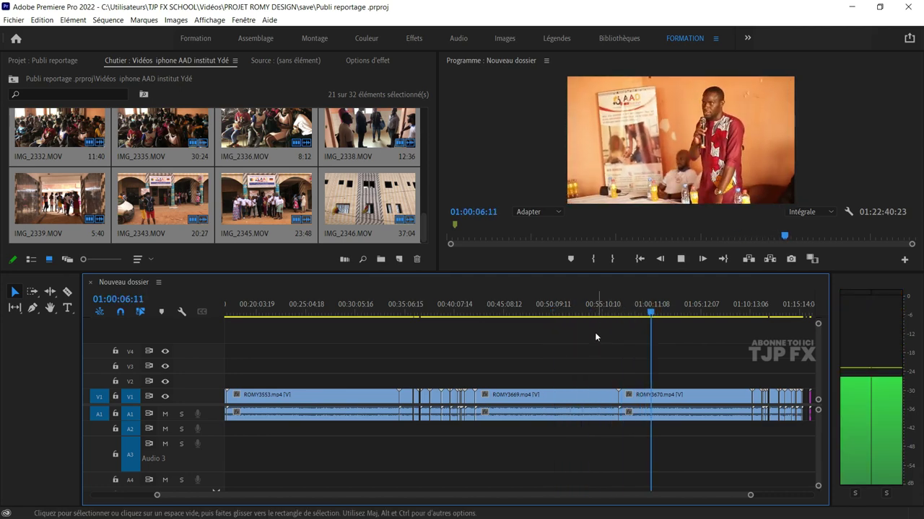
key("minus")
key("minus")
left_click(342, 307)
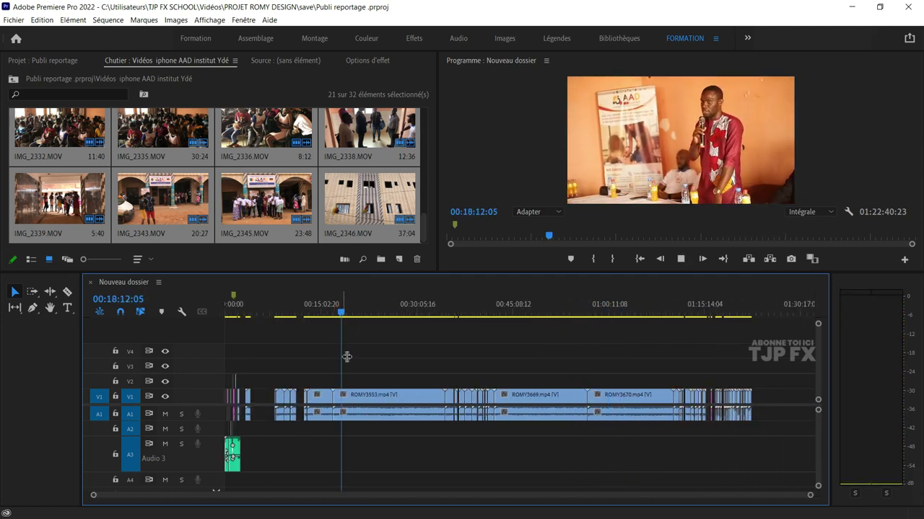
key("space")
key("equal")
key("equal")
key("equal")
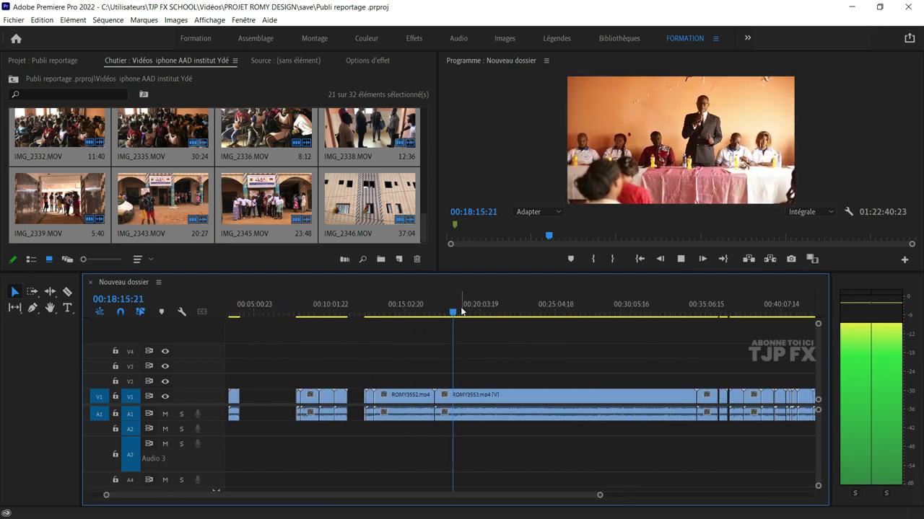
key("space")
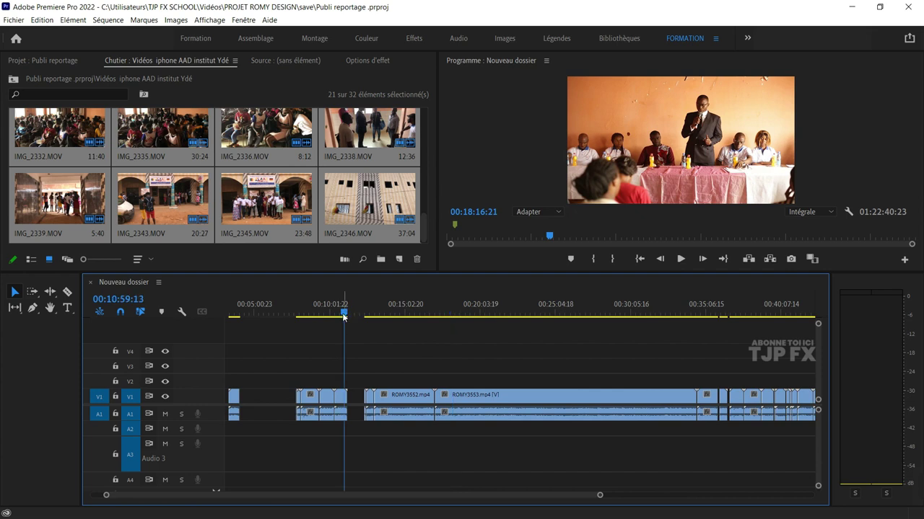
left_click_drag(343, 316, 386, 324)
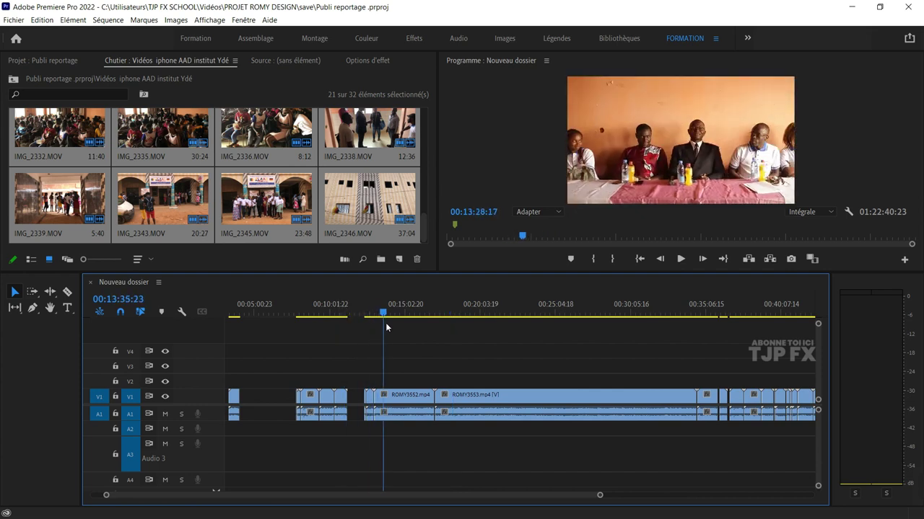
key("space")
left_click(379, 328)
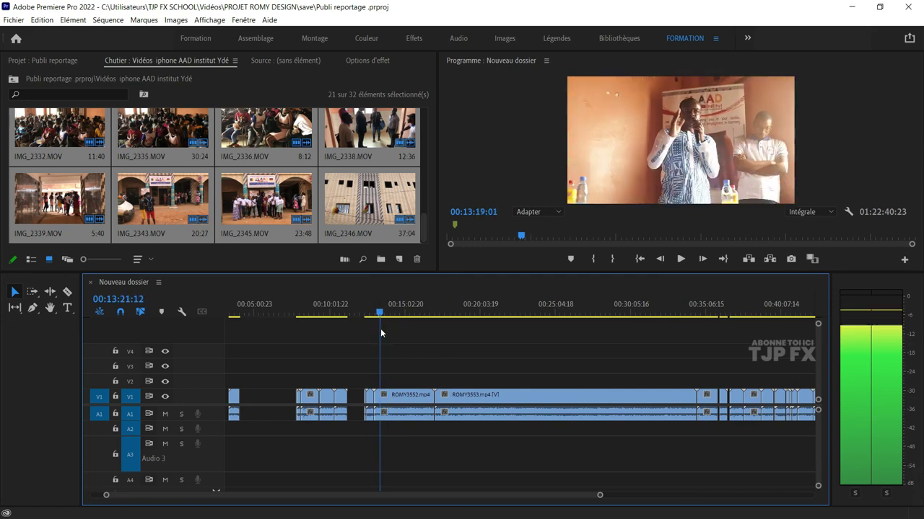
scroll(401, 372, "up", 2)
scroll(399, 371, "up", 2)
- Stop playback at 00:13:34:17 and lift the short clip there toward V2
scroll(396, 372, "up", 2)
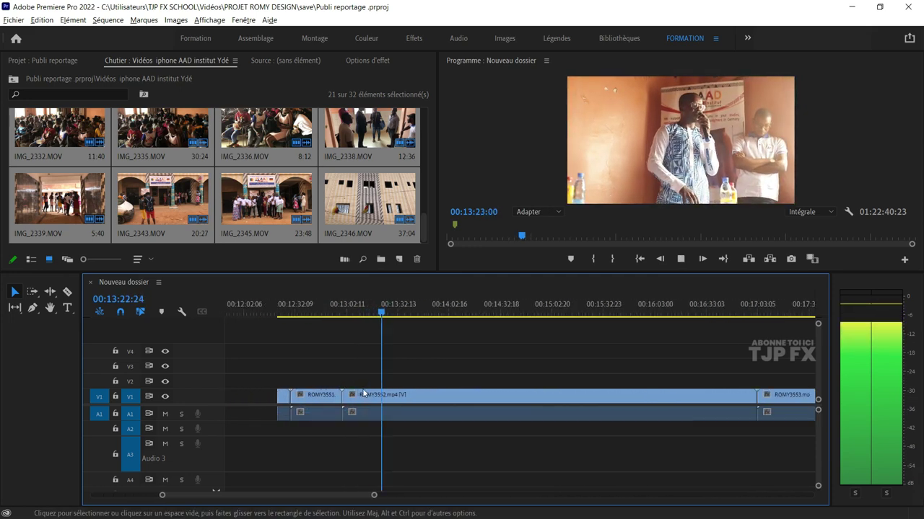
scroll(393, 371, "up", 2)
key("space")
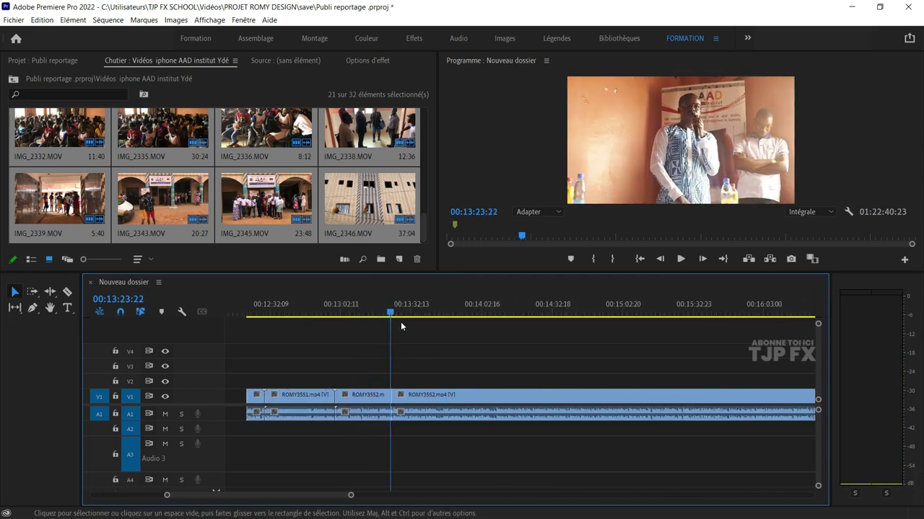
left_click_drag(400, 322, 419, 319)
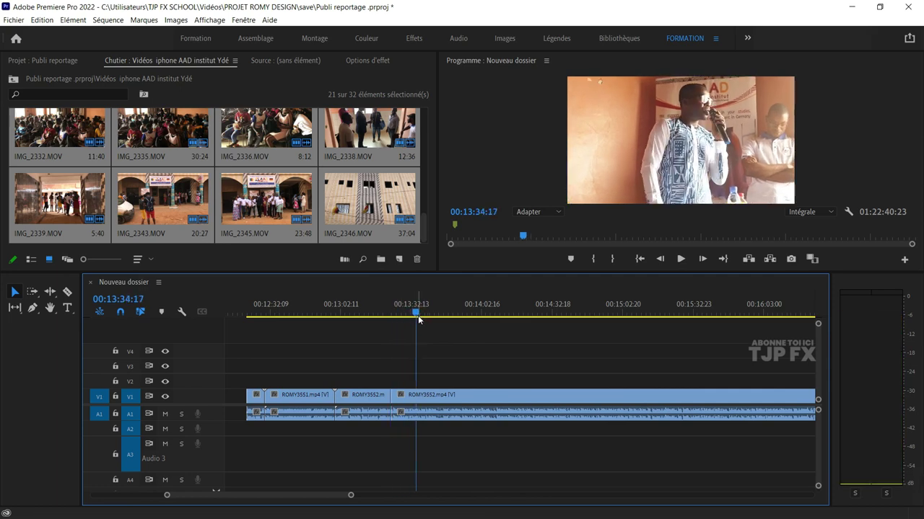
left_click_drag(404, 398, 403, 383)
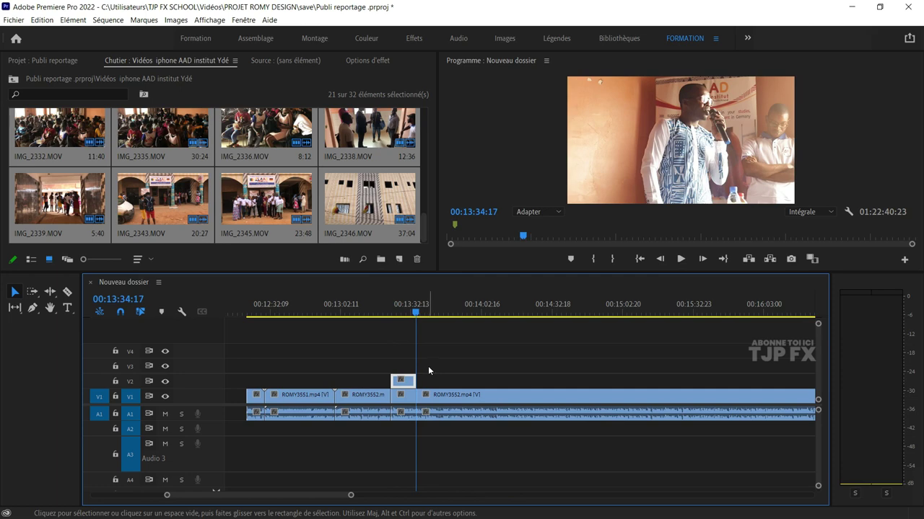
key("minus")
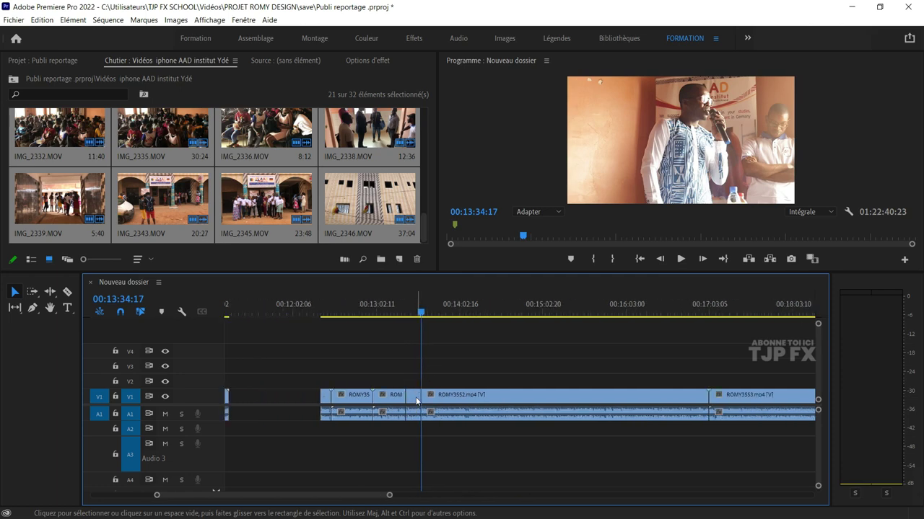
- Give the short clip the Bleu label
right_click(417, 381)
mouse_move(505, 290)
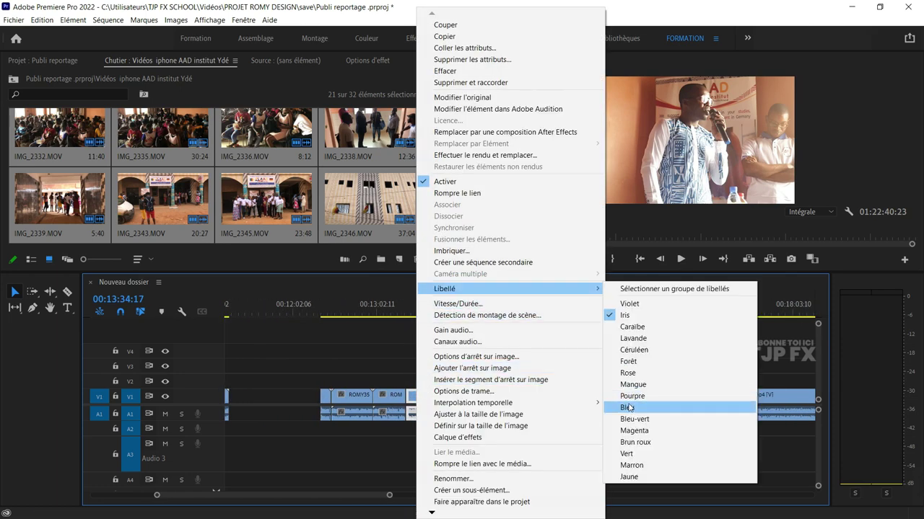
left_click(629, 408)
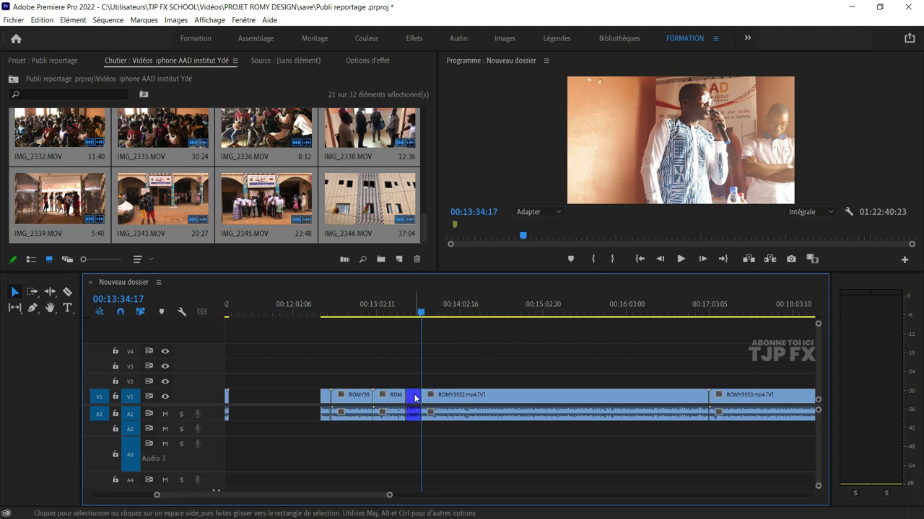
- Move the blue clip onto V2/A2 and unlink its audio with Rompre le lien
left_click_drag(414, 397, 416, 390)
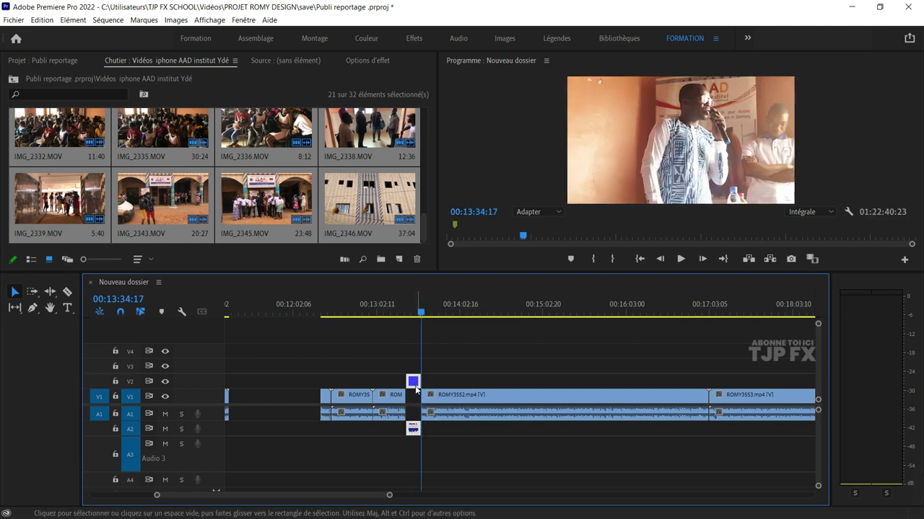
right_click(416, 383)
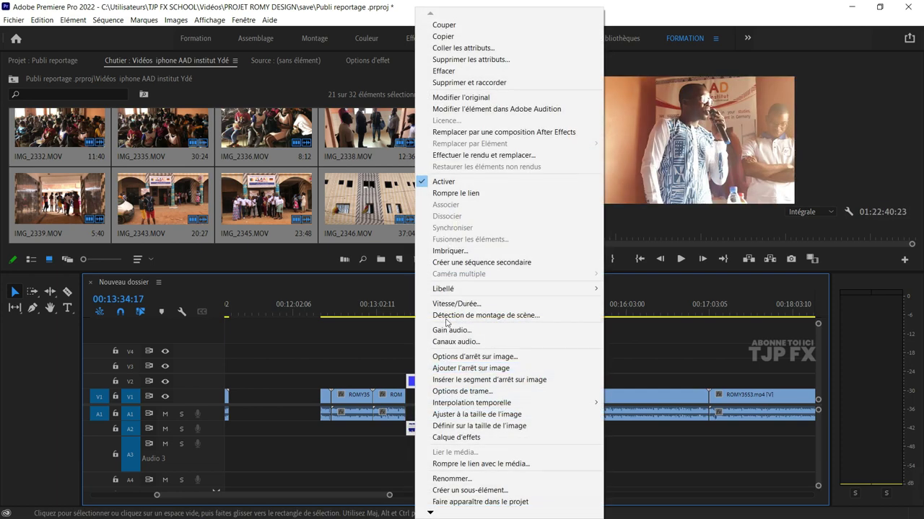
left_click(465, 192)
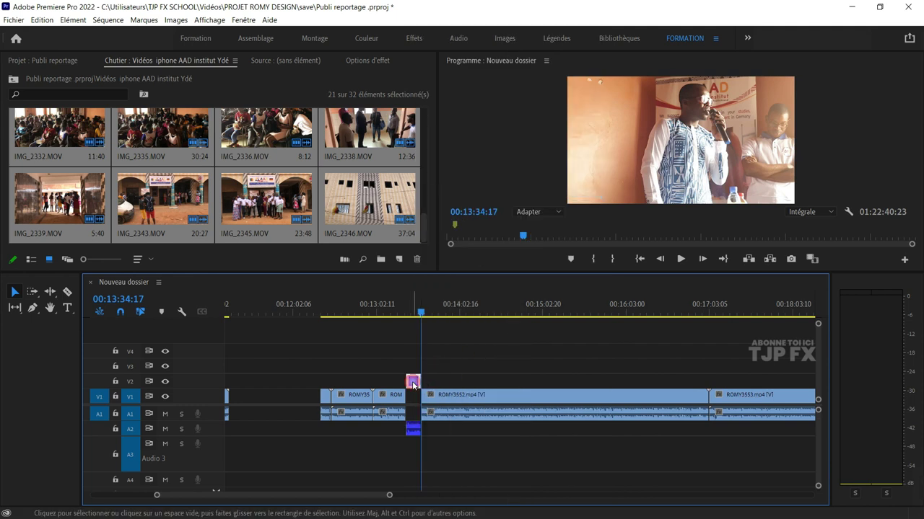
- Zoom to the sequence start and review playback from 00:01:29
scroll(418, 389, "up", 2)
scroll(432, 398, "up", 2)
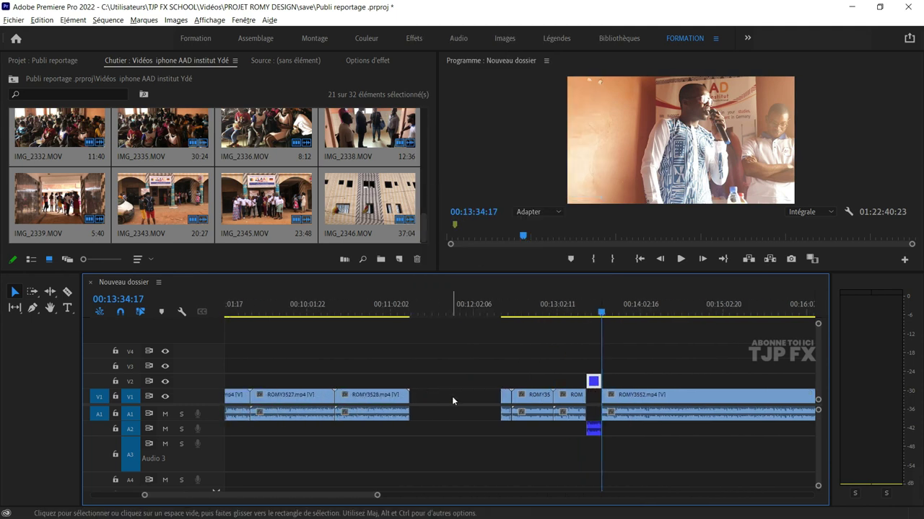
scroll(449, 402, "down", 2)
scroll(433, 401, "down", 2)
scroll(315, 396, "down", 2)
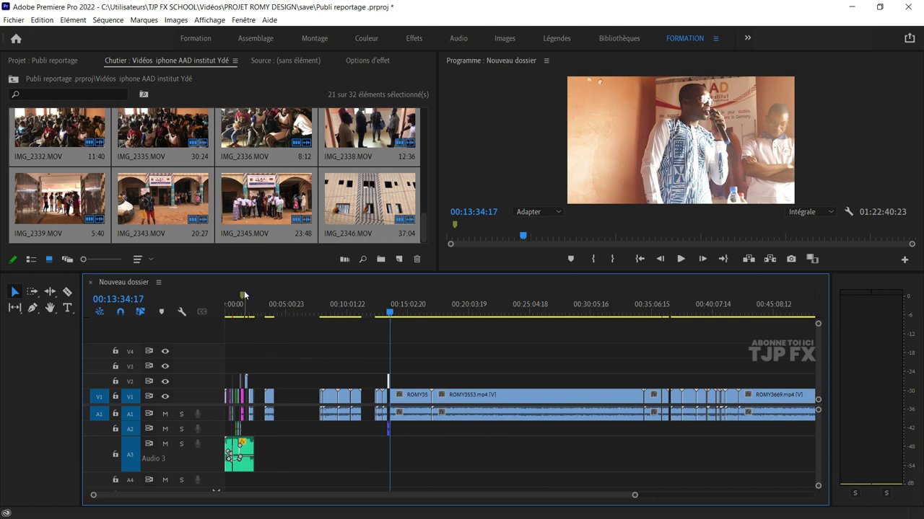
scroll(242, 360, "up", 2)
scroll(243, 361, "up", 2)
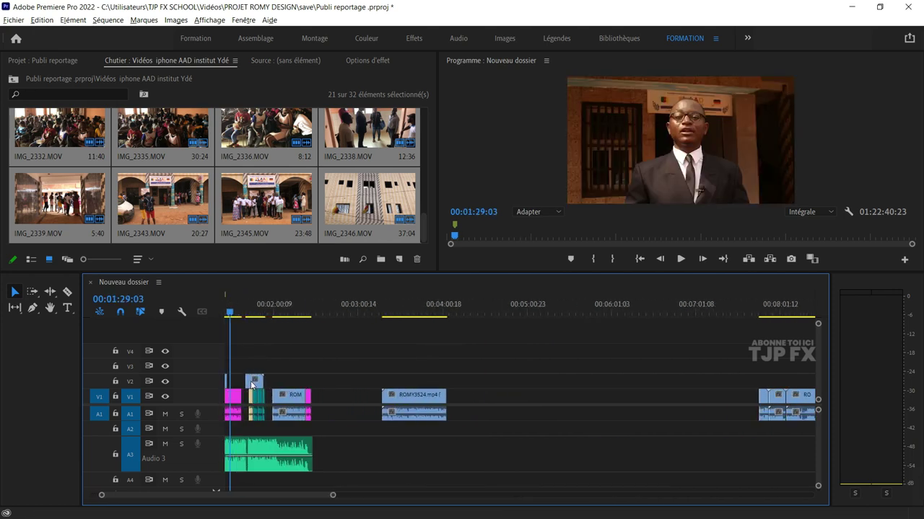
scroll(336, 397, "up", 2)
key("space")
scroll(336, 396, "up", 2)
scroll(360, 395, "up", 2)
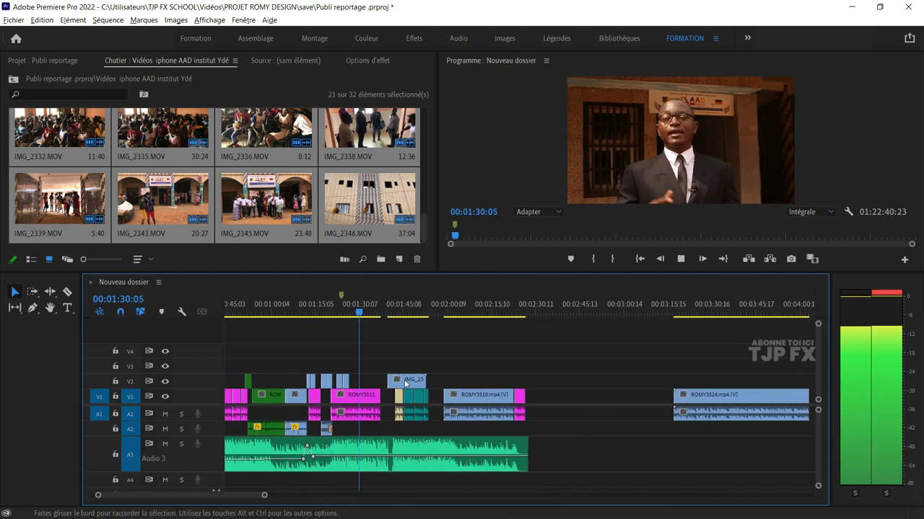
scroll(390, 395, "up", 2)
key("space")
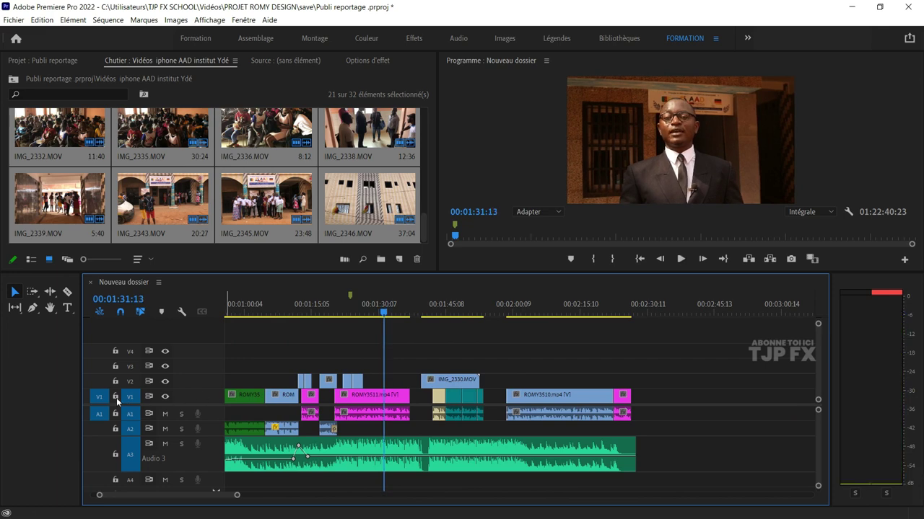
- Lock the V1 track, then replay from about 00:01:22
left_click(115, 397)
scroll(371, 321, "up", 2)
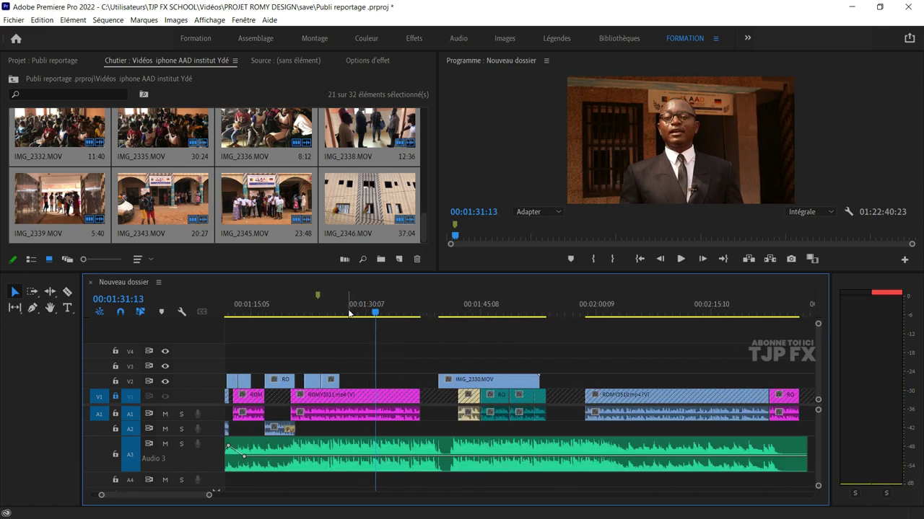
key("space")
scroll(360, 371, "up", 2)
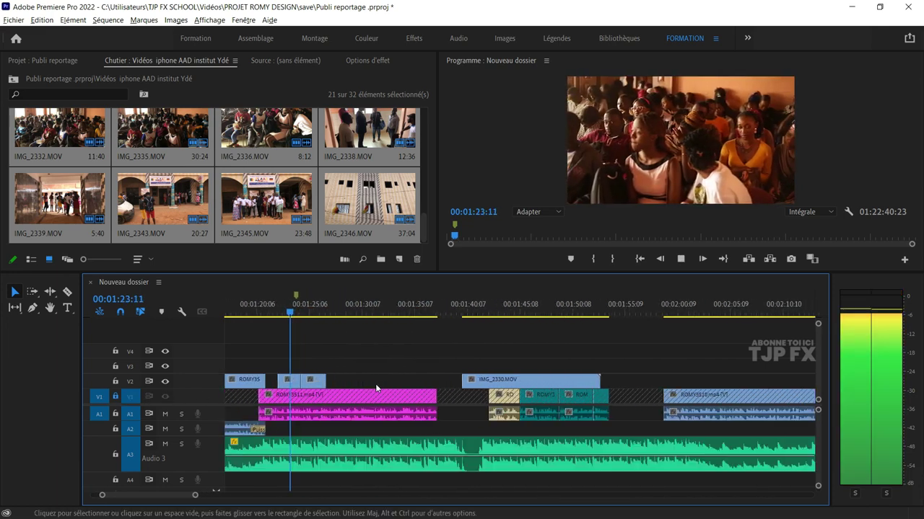
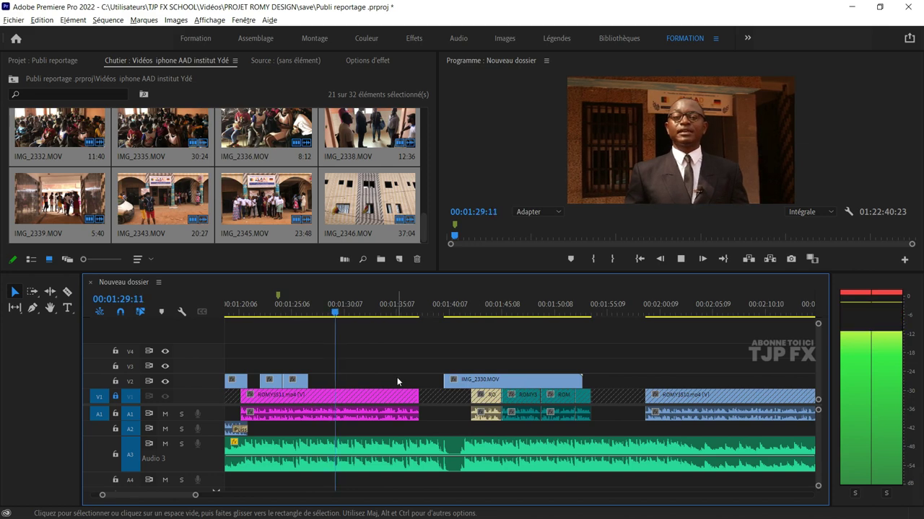
- Delete the IMG_2330 cutaway from the V2 track
scroll(397, 378, "up", 1)
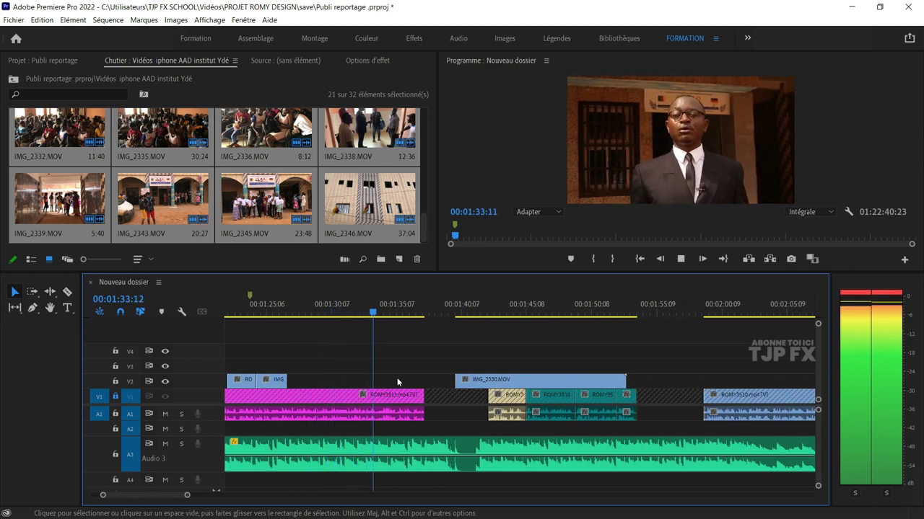
scroll(397, 377, "up", 1)
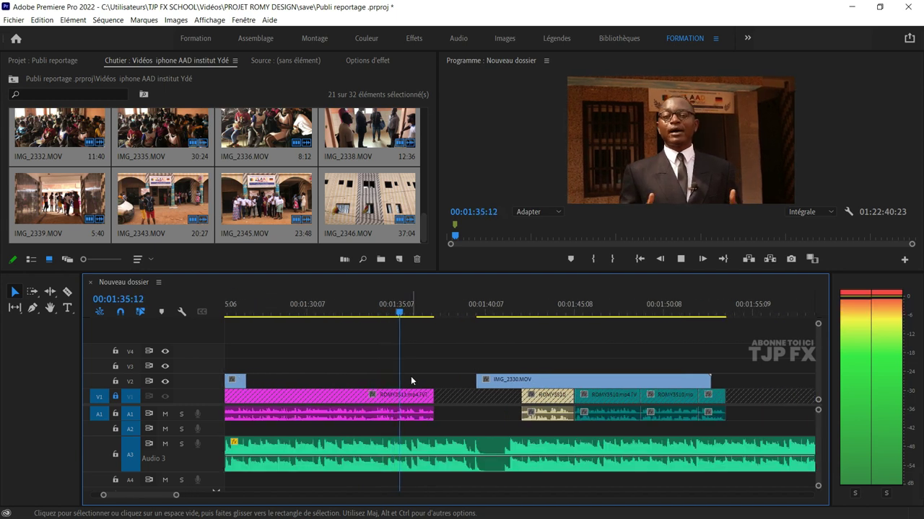
key("space")
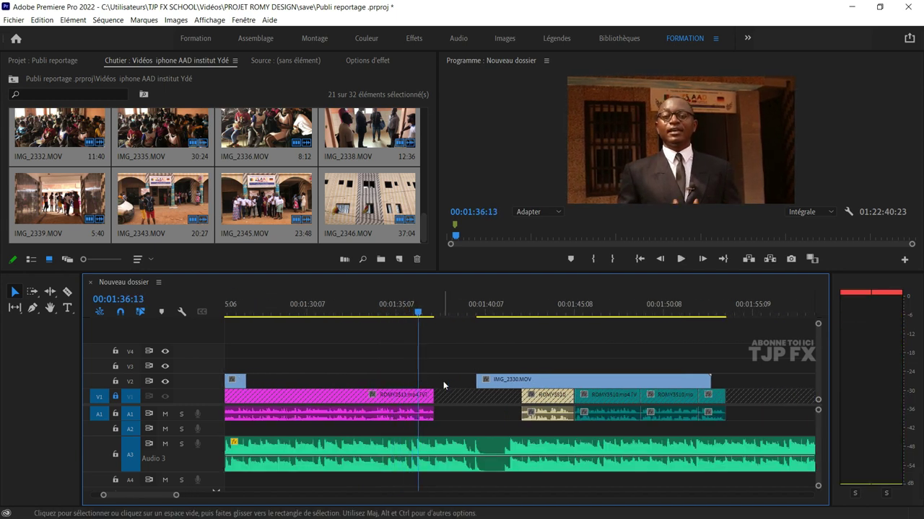
key("space")
key("space")
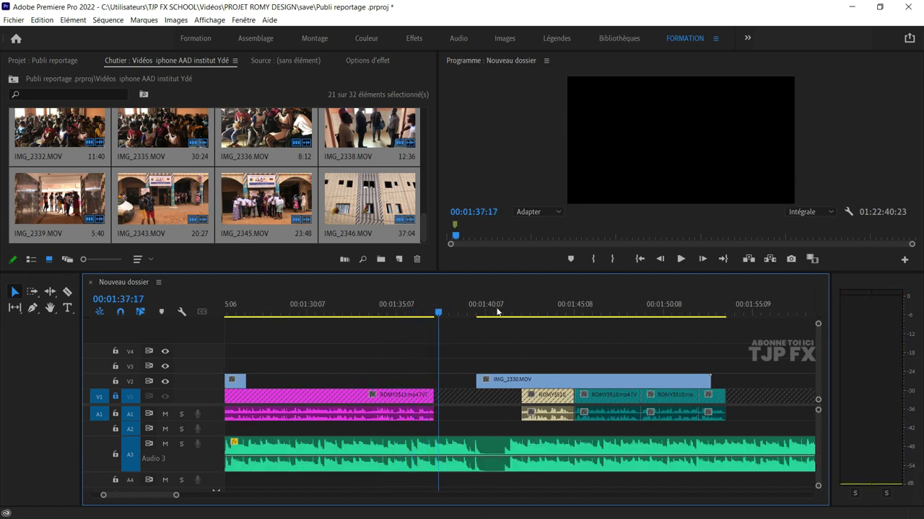
left_click(497, 313)
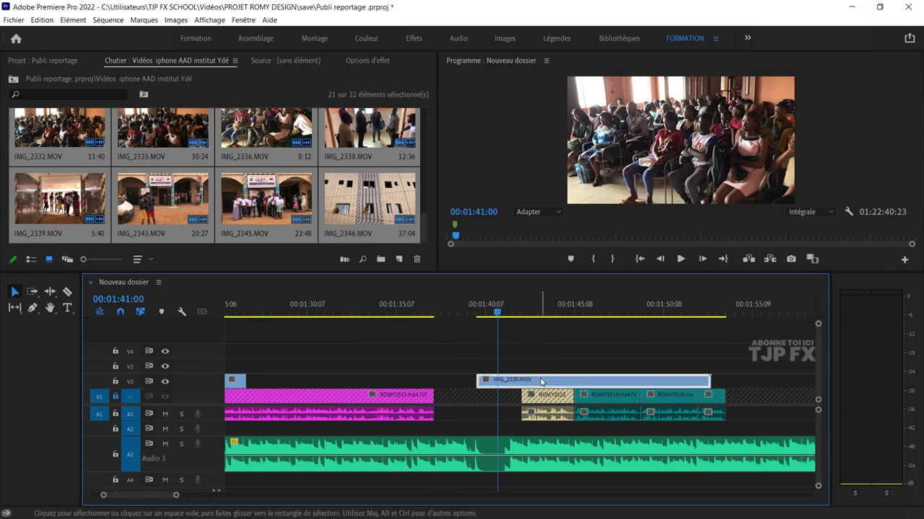
key("Delete")
key("space")
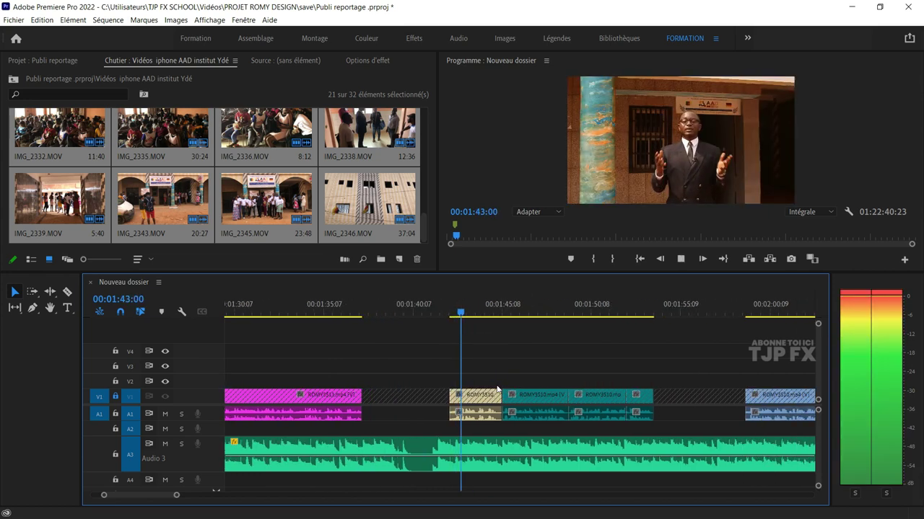
- Unlock V1 and delete the beige speaker clip and the first teal clip
left_click(131, 396)
key("Delete")
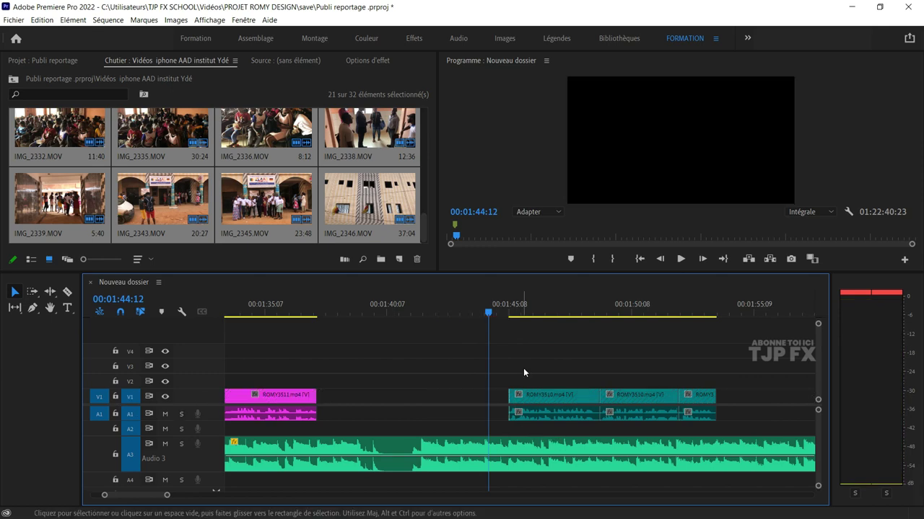
left_click(513, 318)
key("space")
key("minus")
key("minus")
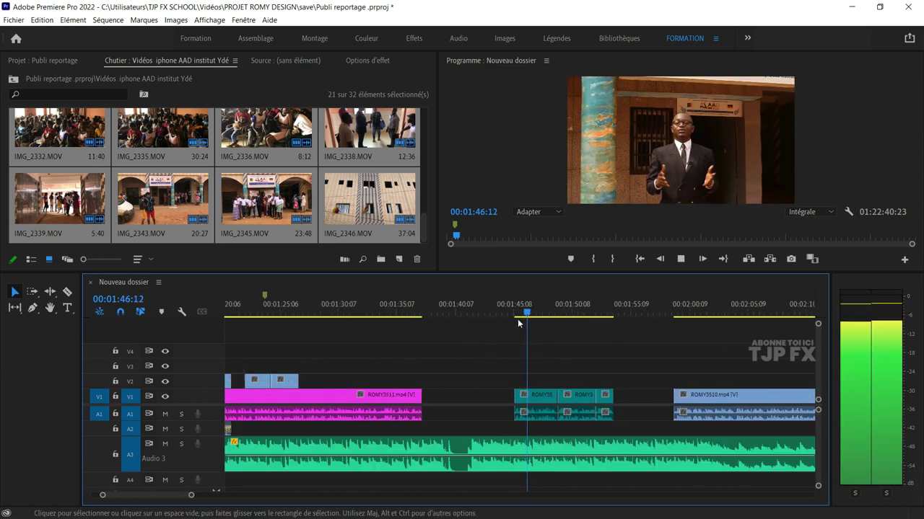
left_click(526, 395)
key("Delete")
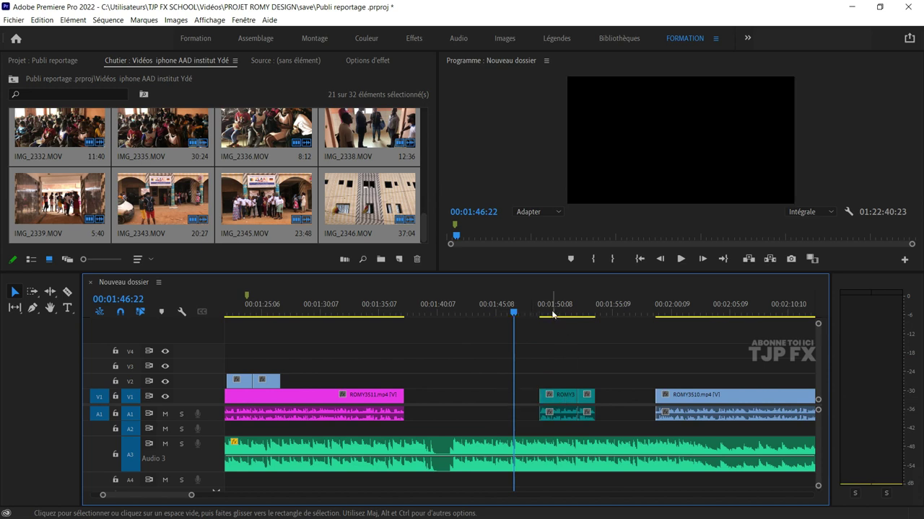
- Delete the remaining teal speaker pieces up to the start of ROMY3510
left_click(540, 314)
key("space")
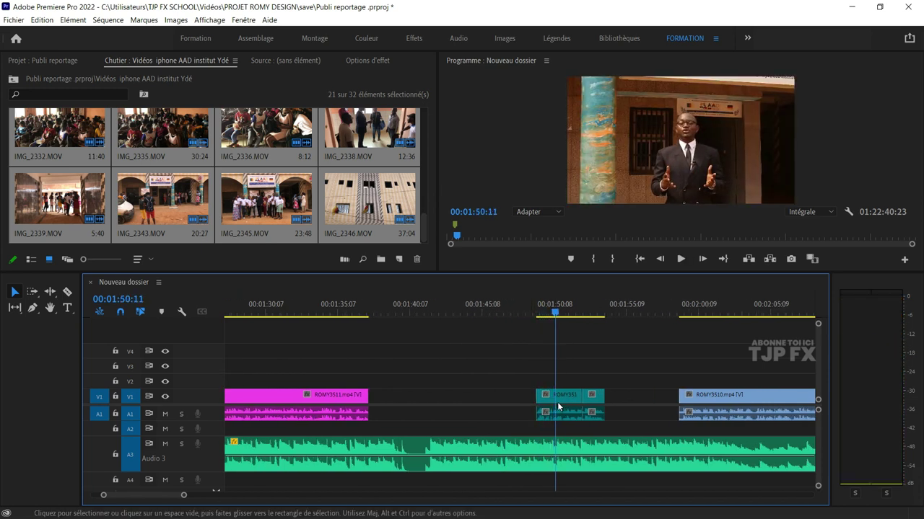
left_click(578, 395)
key("Delete")
left_click(612, 388)
key("space")
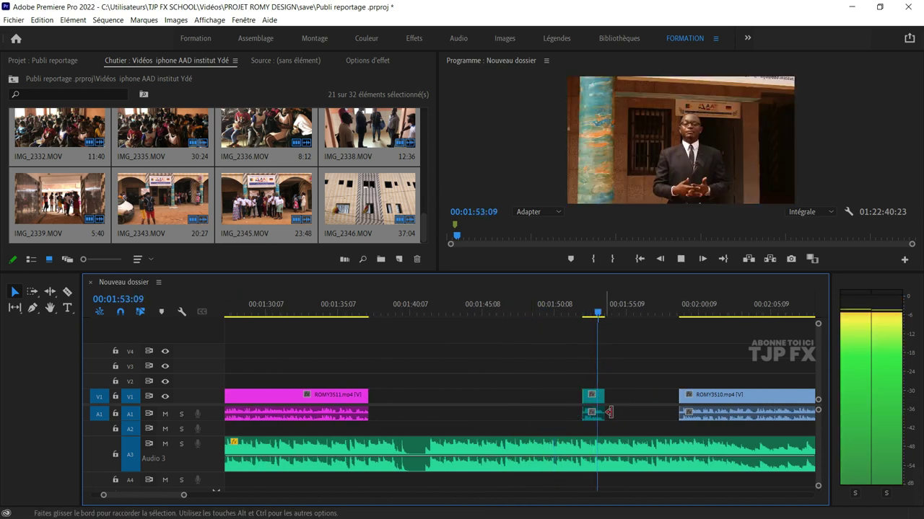
left_click(593, 395)
key("Delete")
left_click(683, 315)
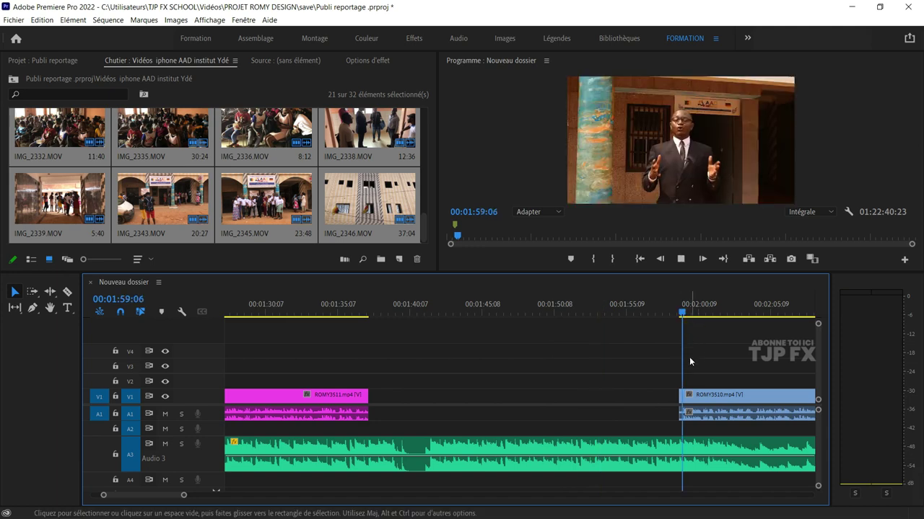
key("space")
key("minus")
key("minus")
key("minus")
key("minus")
key("minus")
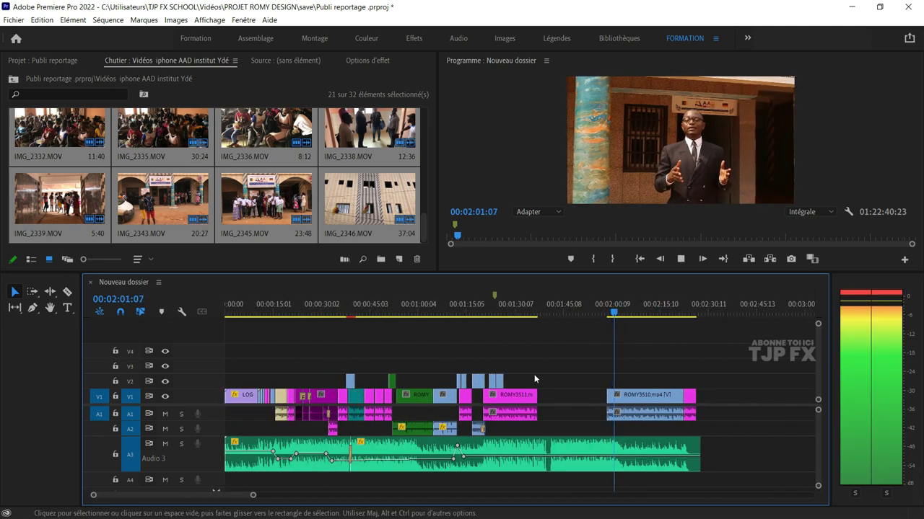
- Lock V1 and paste ROMY3552 onto V2 at 01:27:14
key("space")
scroll(583, 405, "down", 3)
scroll(583, 405, "down", 2)
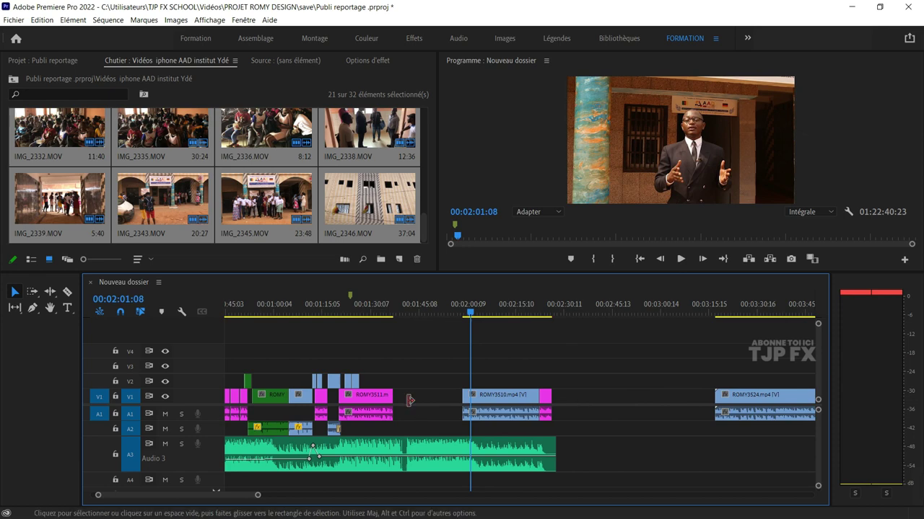
left_click(359, 310)
key("space")
key("equal")
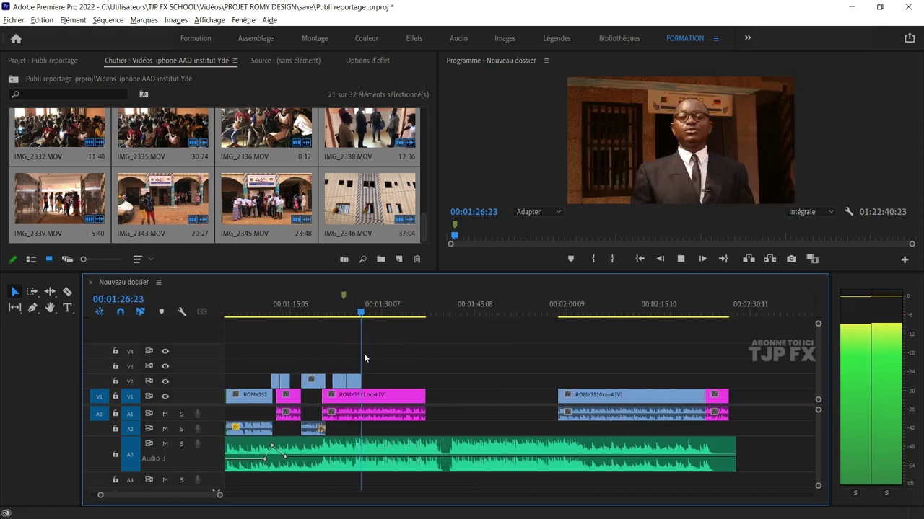
key("equal")
key("space")
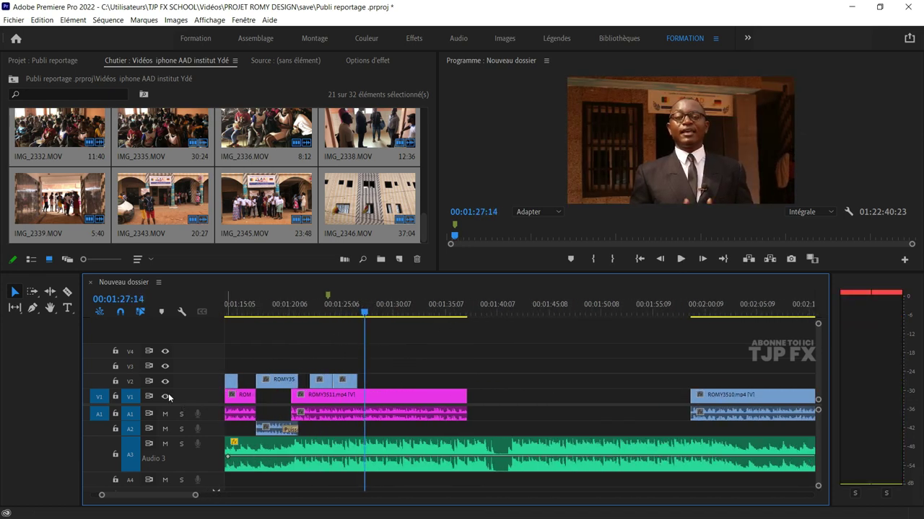
left_click(115, 396)
key("ctrl+v")
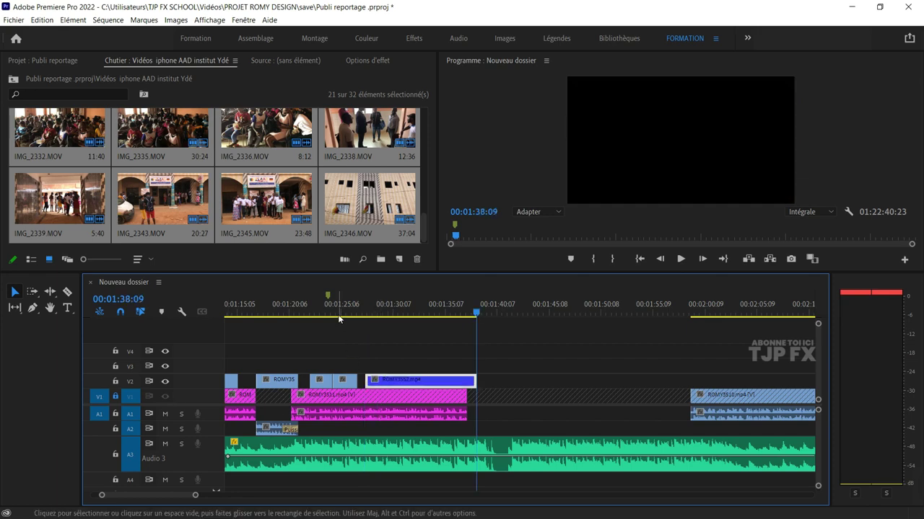
key("space")
key("equal")
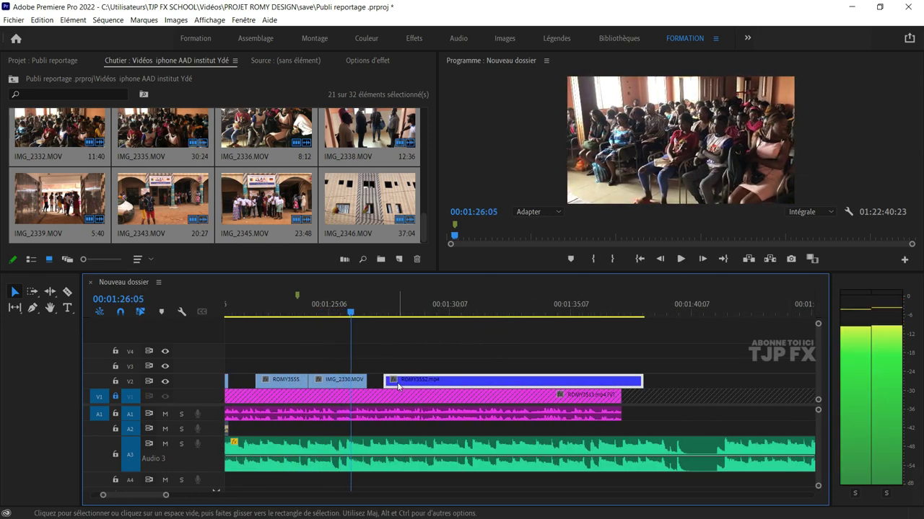
- Split ROMY3552 and slide it left against IMG_2330 on V2
left_click_drag(393, 381, 383, 353)
key("space")
key("space")
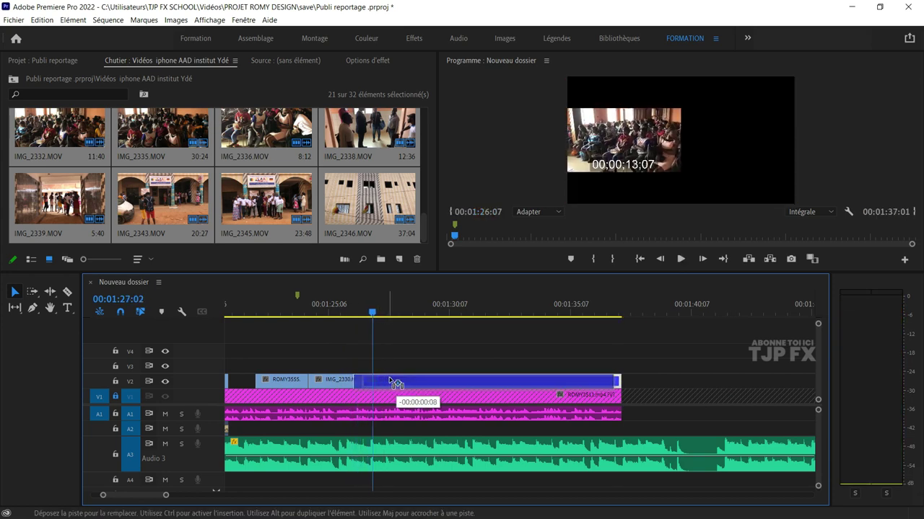
key("space")
key("space")
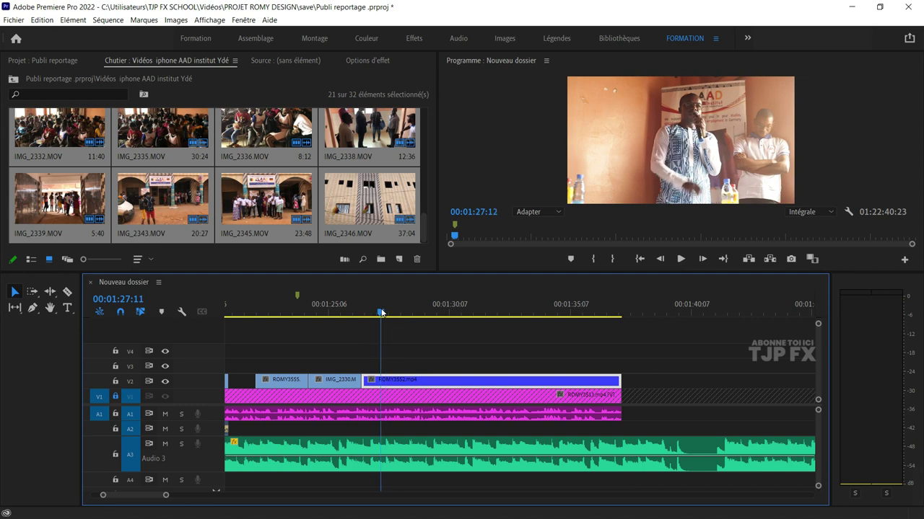
key("ctrl+k")
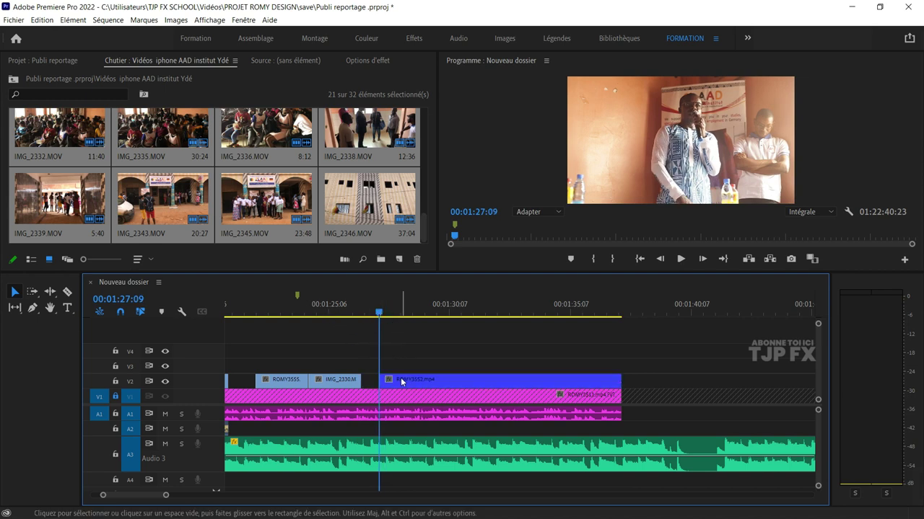
left_click_drag(401, 381, 383, 382)
left_click(274, 311)
key("space")
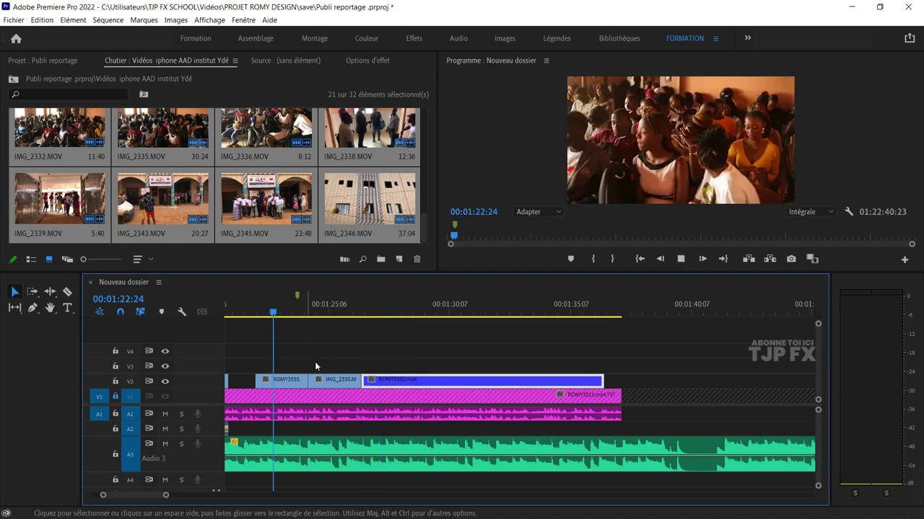
key("space")
- Overlap IMG_2330 onto ROMY3555's end, close up ROMY3552, and trim it at 01:27:11
left_click_drag(323, 378, 313, 378)
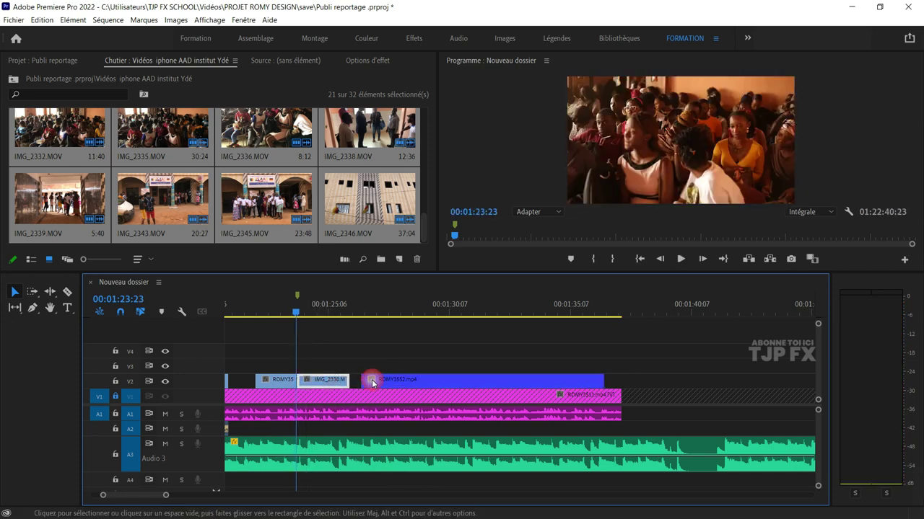
key("space")
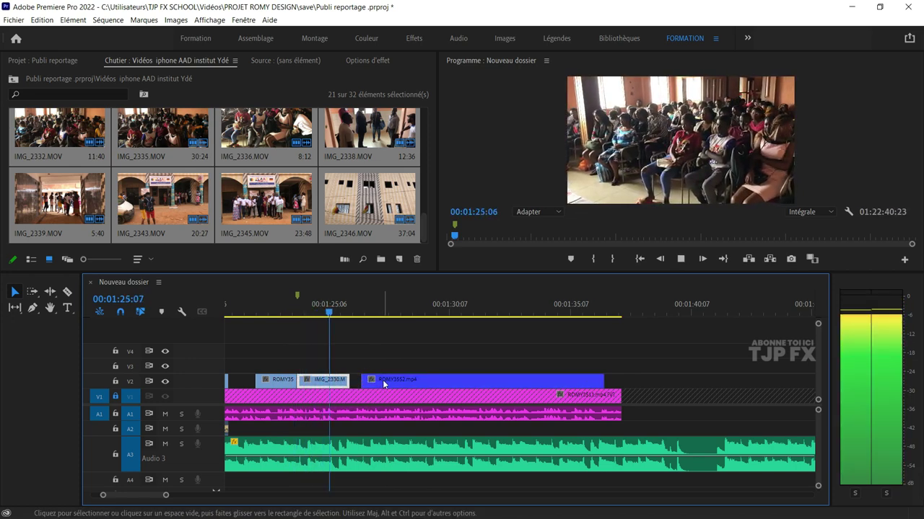
left_click_drag(382, 380, 349, 380)
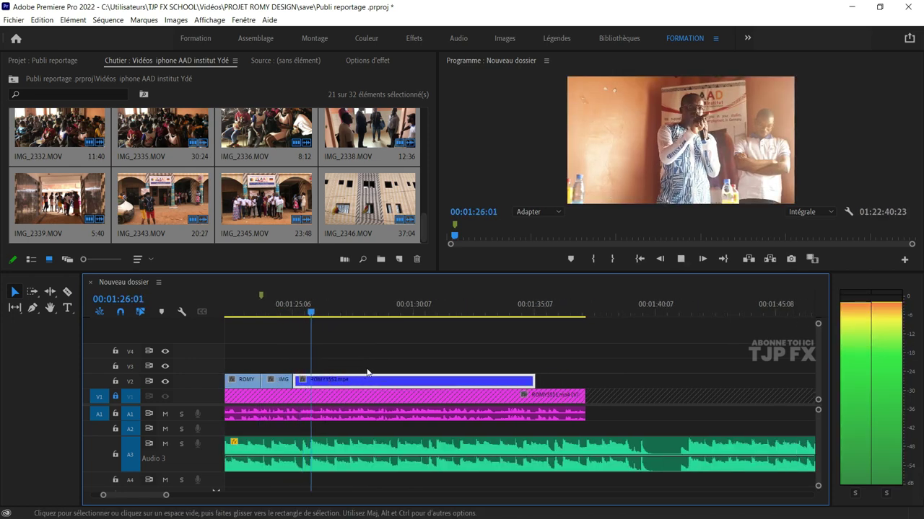
key("space")
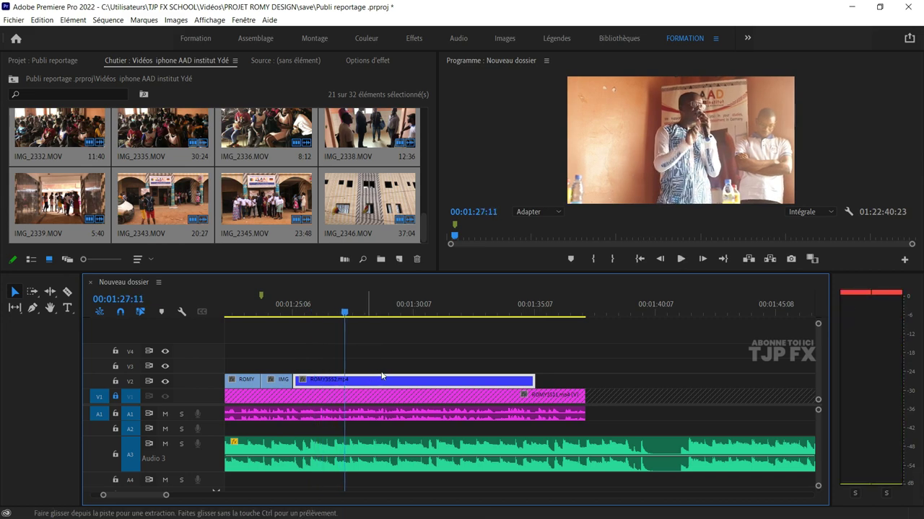
key("ctrl+k")
left_click(386, 368)
key("Delete")
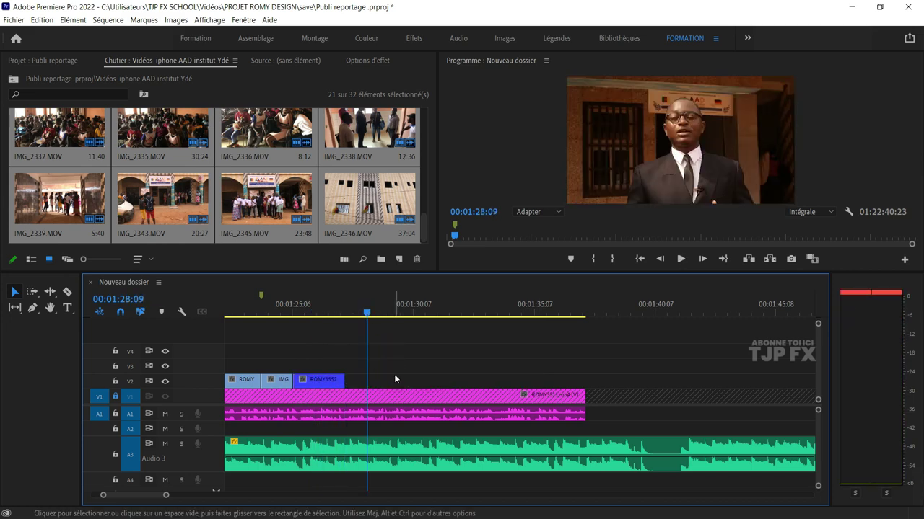
key("minus")
key("minus")
key("minus")
key("minus")
key("minus")
key("minus")
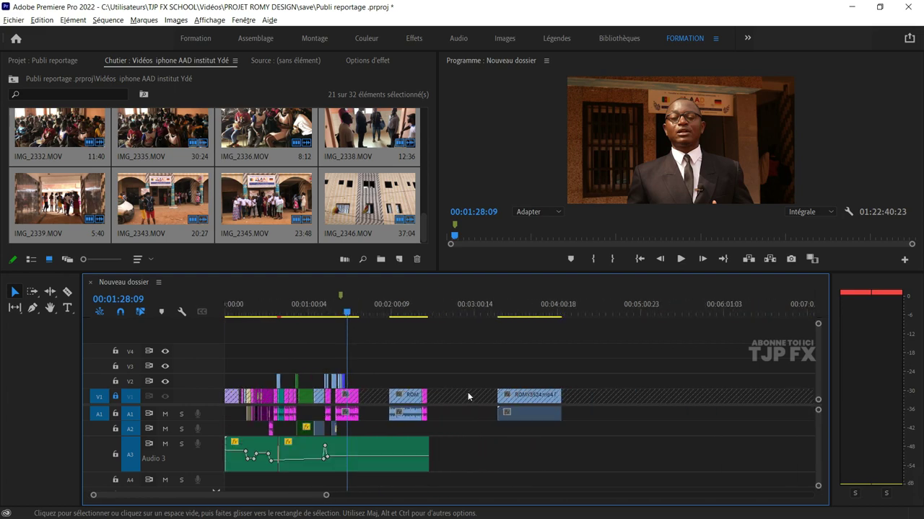
key("minus")
key("minus")
key("minus")
- Scrub ahead and set the playhead at 31:08:00 in the ROMY3553 footage
left_click_drag(549, 318, 684, 329)
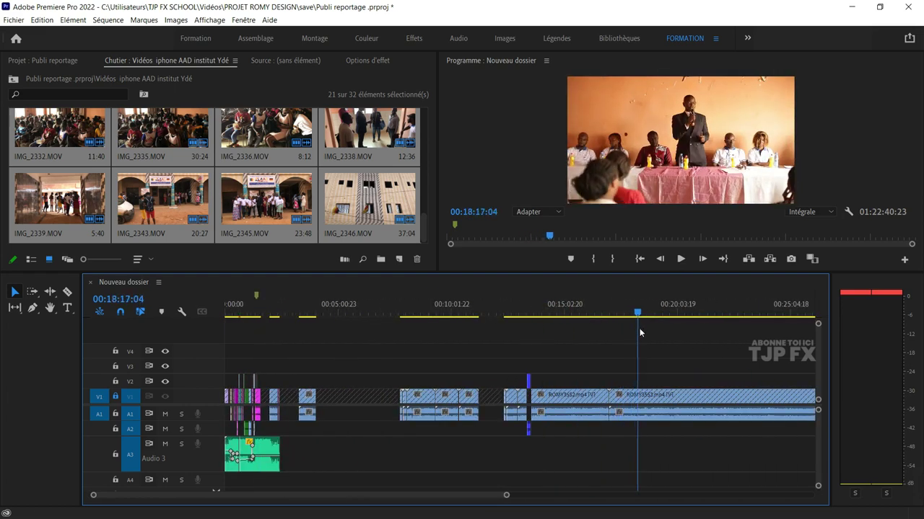
left_click_drag(638, 396, 749, 352)
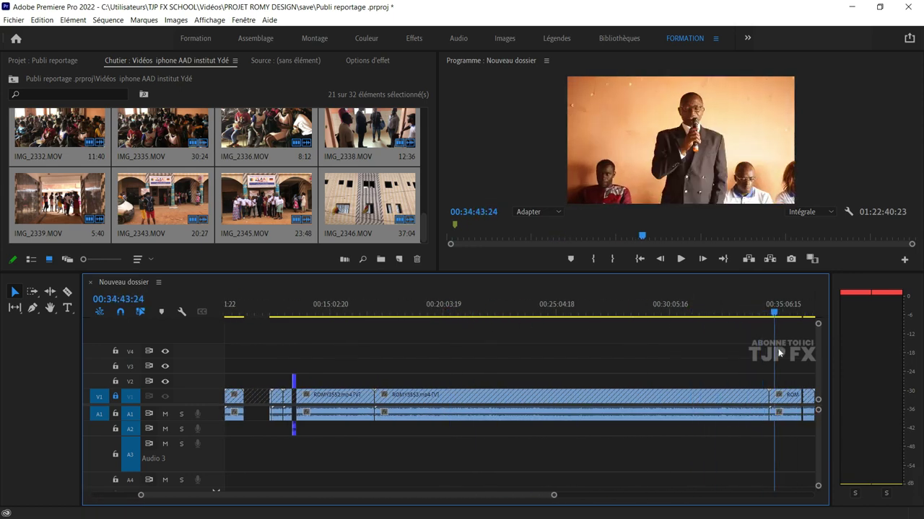
mouse_move(750, 352)
left_mouse_down()
mouse_move(689, 372)
mouse_move(697, 373)
left_mouse_up()
key("space")
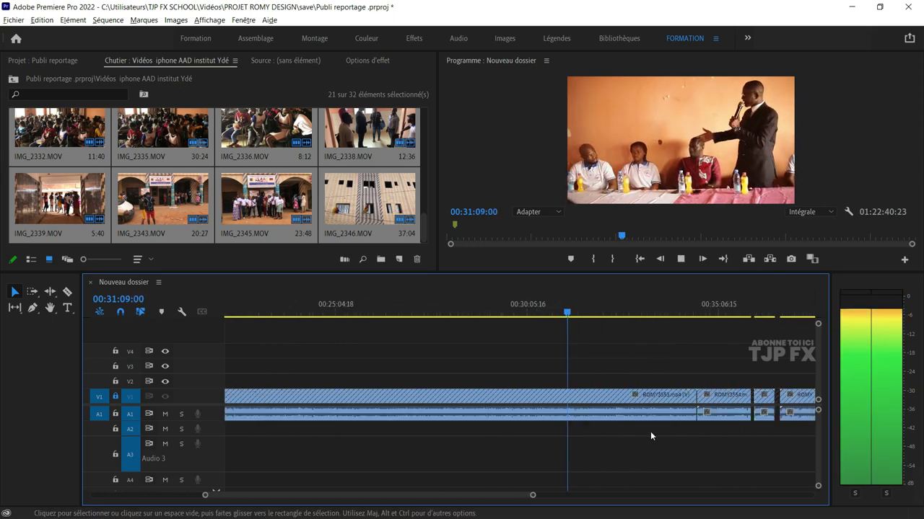
key("equal")
key("equal")
key("space")
key("equal")
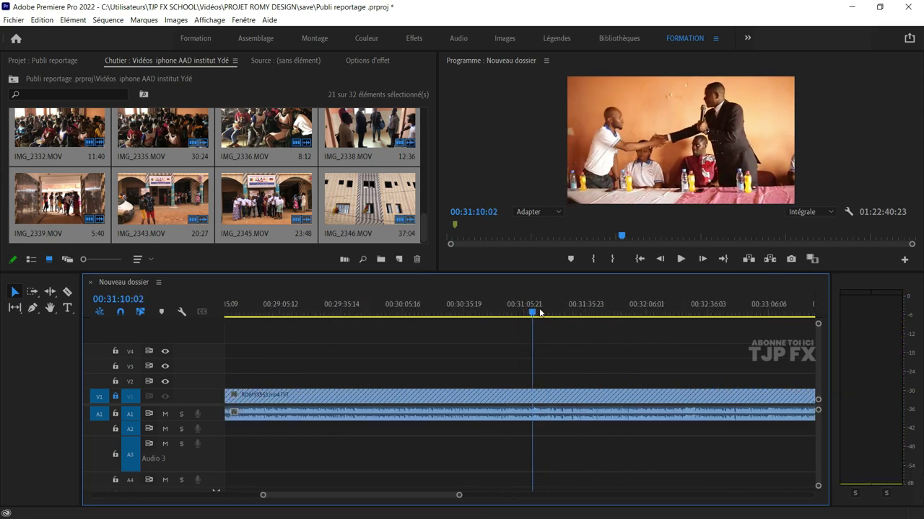
left_click(527, 315)
key("space")
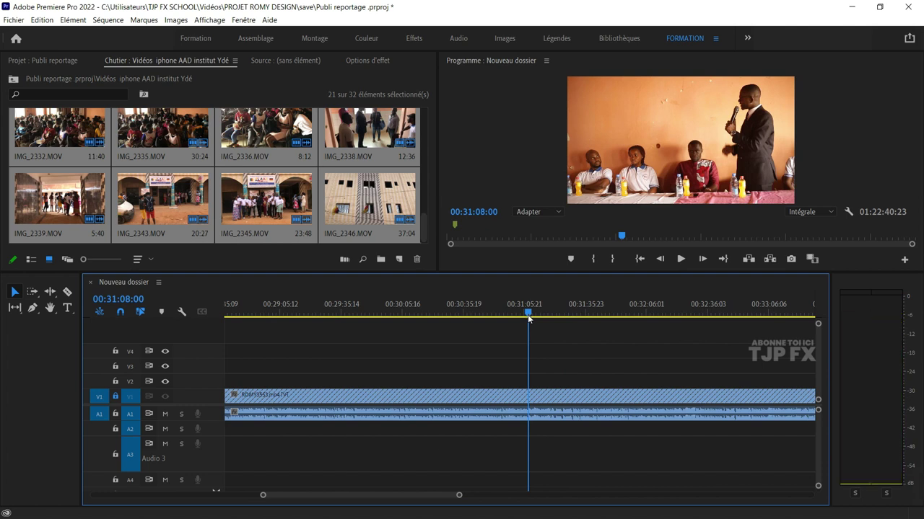
- Unlock V1, razor-cut ROMY3553 at 31:08:00, and stop at 31:14:13
left_click(116, 397)
key("c")
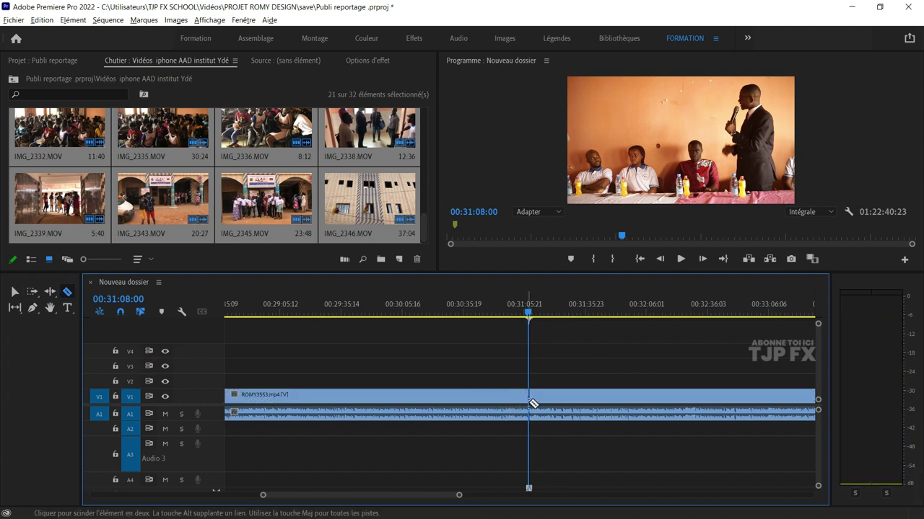
key("space")
key("equal")
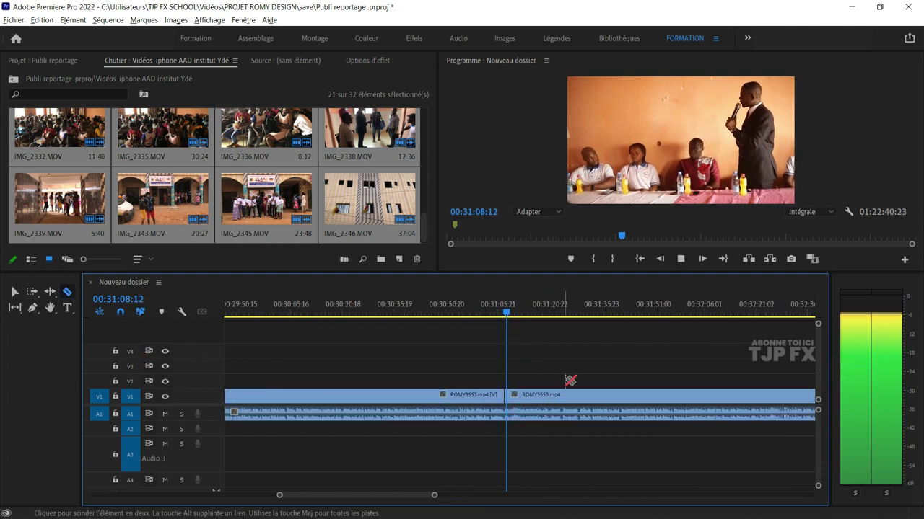
key("equal")
key("equal")
key("equal")
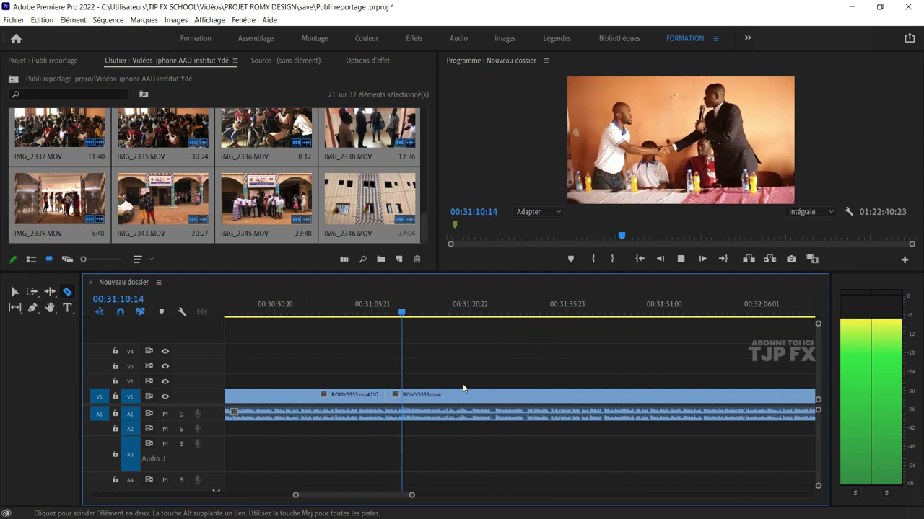
key("v")
key("equal")
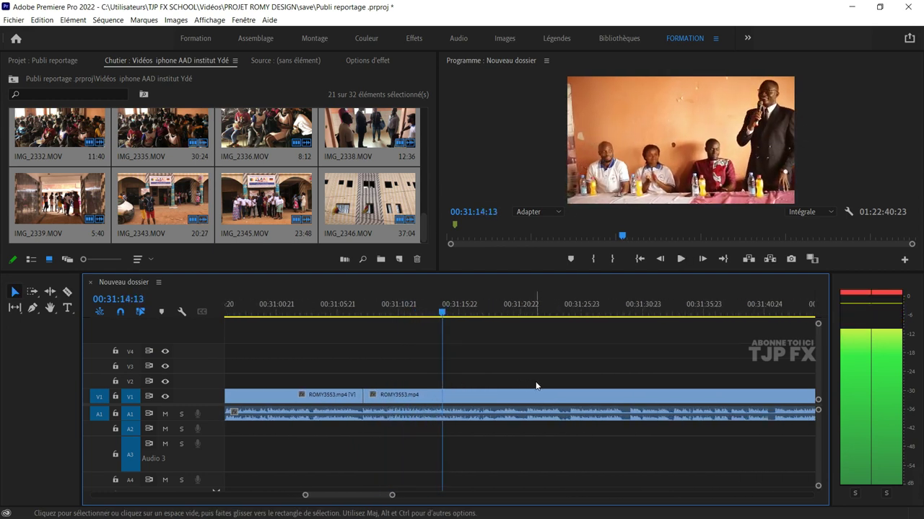
key("space")
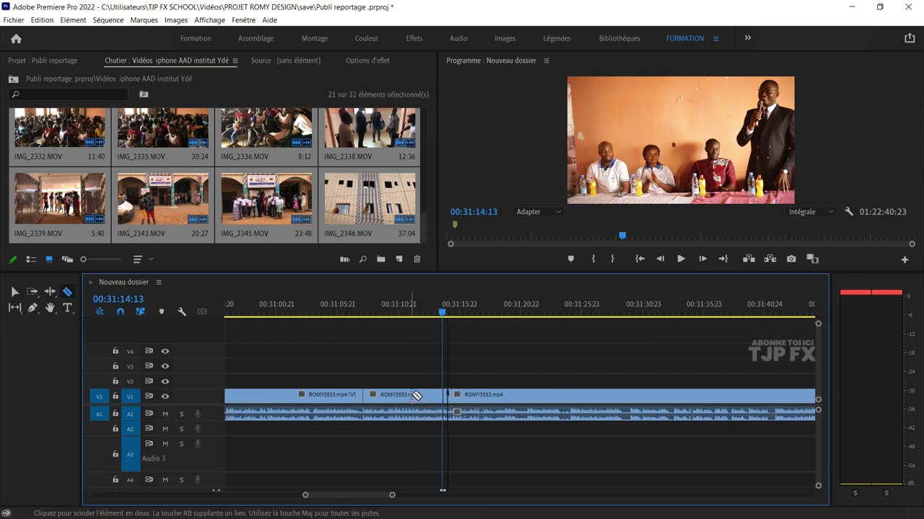
- Cut ROMY3553 at 31:14:13, delete the middle piece, and save the project
left_click(412, 390)
key("c")
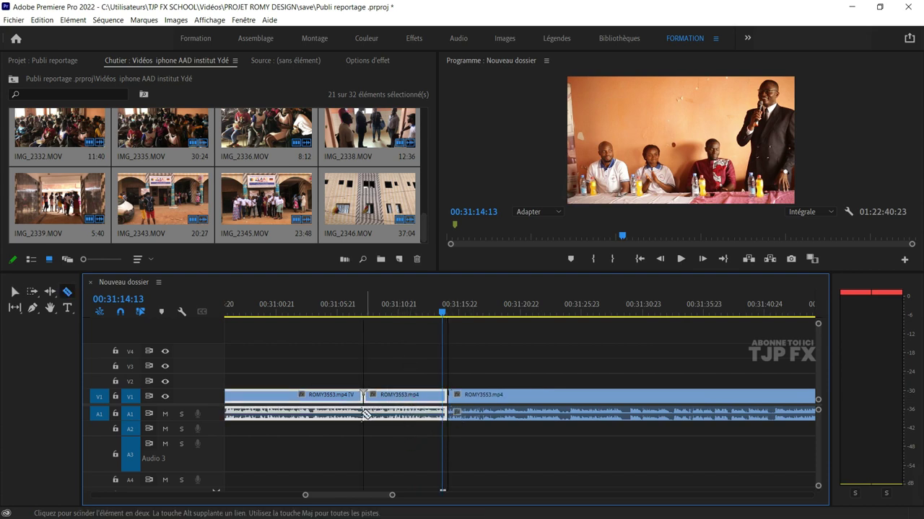
key("v")
left_click(416, 355)
left_click(419, 408)
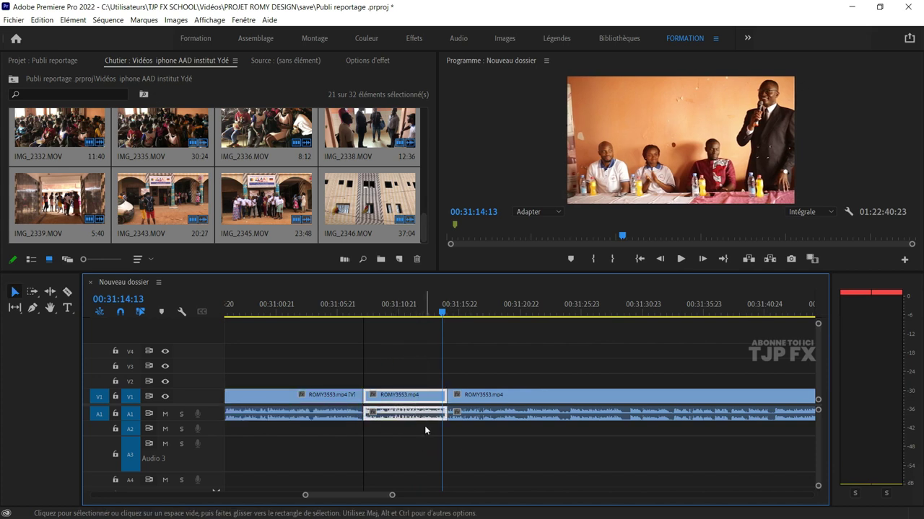
key("Delete")
key("ctrl+s")
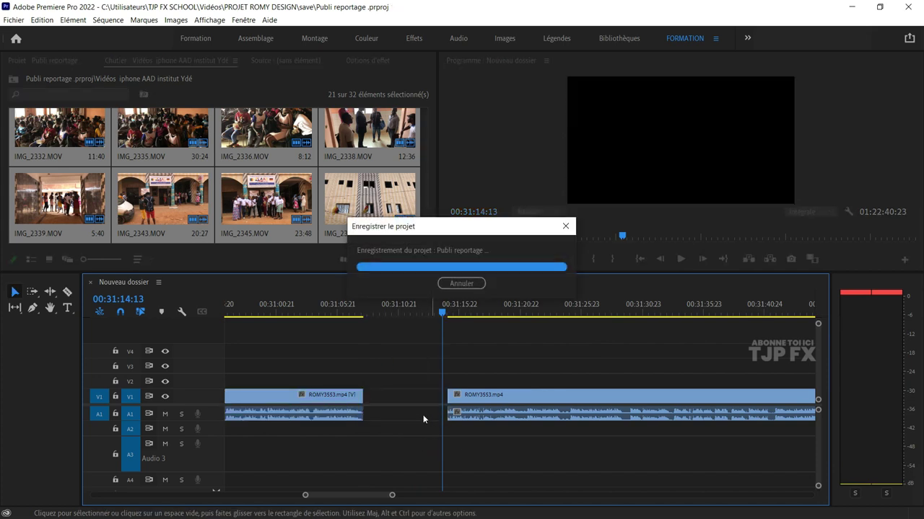
- Return to 01:24:19 over the ROMY3511 cutaways, zoom in, and save again
key("minus")
key("minus")
key("minus")
key("minus")
key("minus")
key("minus")
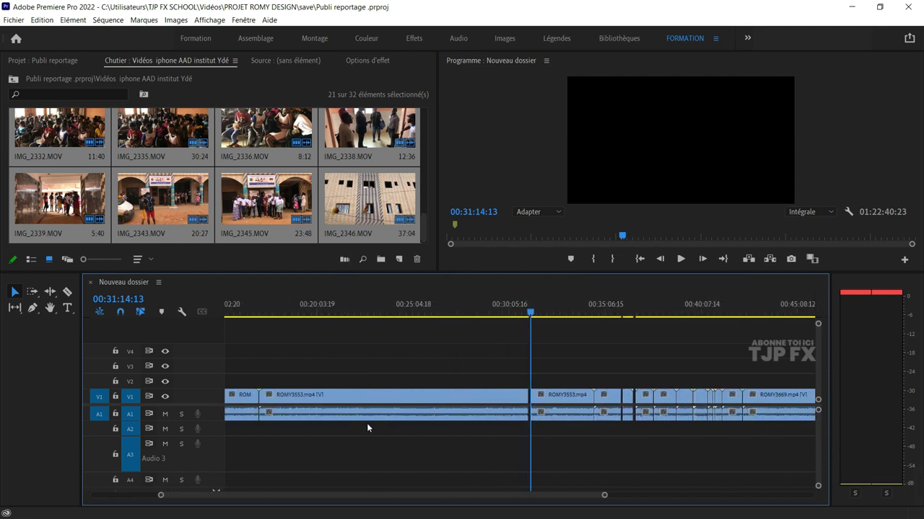
scroll(366, 422, "up", 3)
scroll(367, 423, "up", 3)
scroll(366, 423, "up", 3)
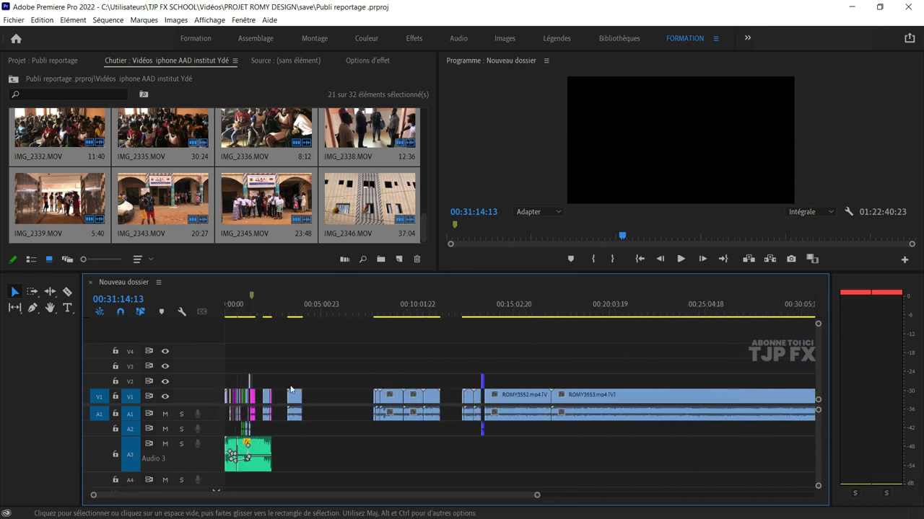
left_click(253, 307)
key("equal")
key("equal")
key("equal")
key("equal")
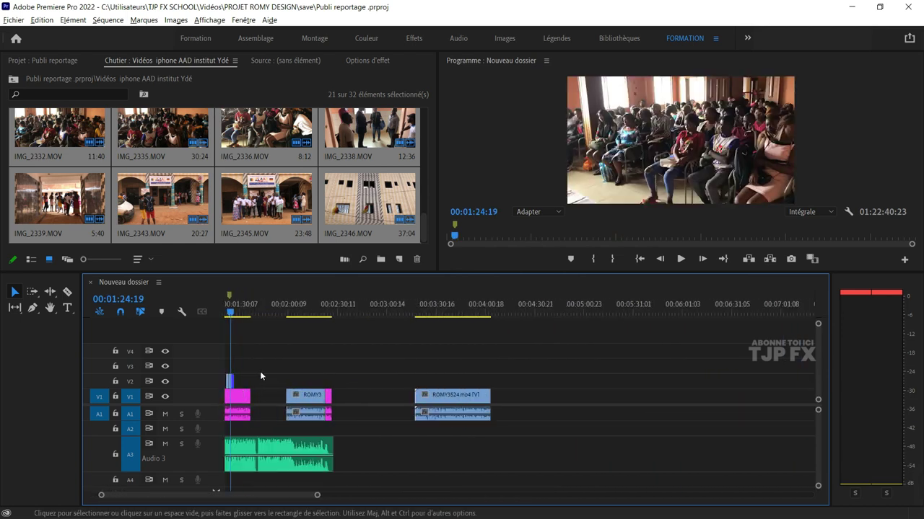
key("equal")
key("equal")
key("equal")
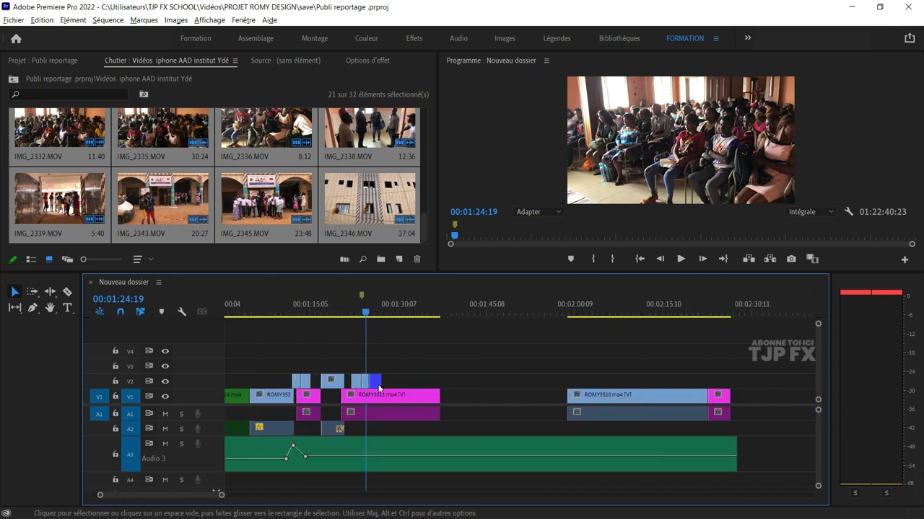
key("equal")
key("ctrl+s")
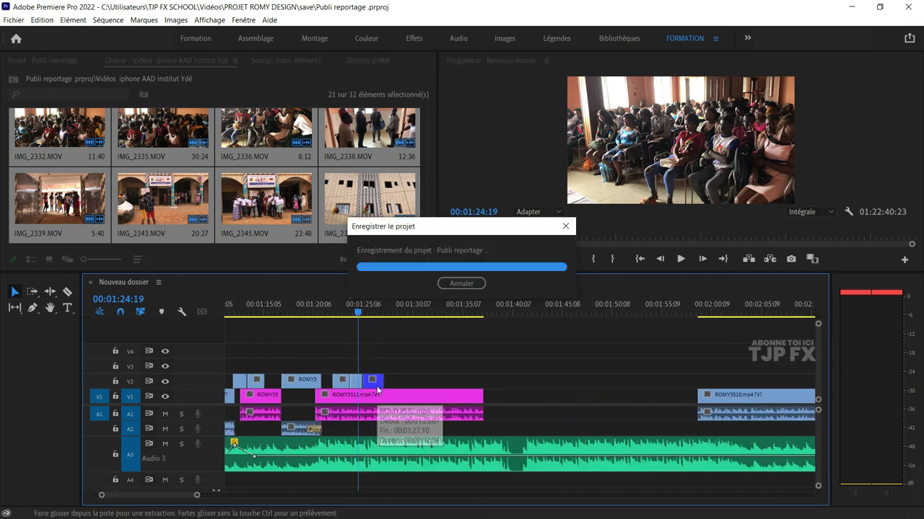
key("space")
key("equal")
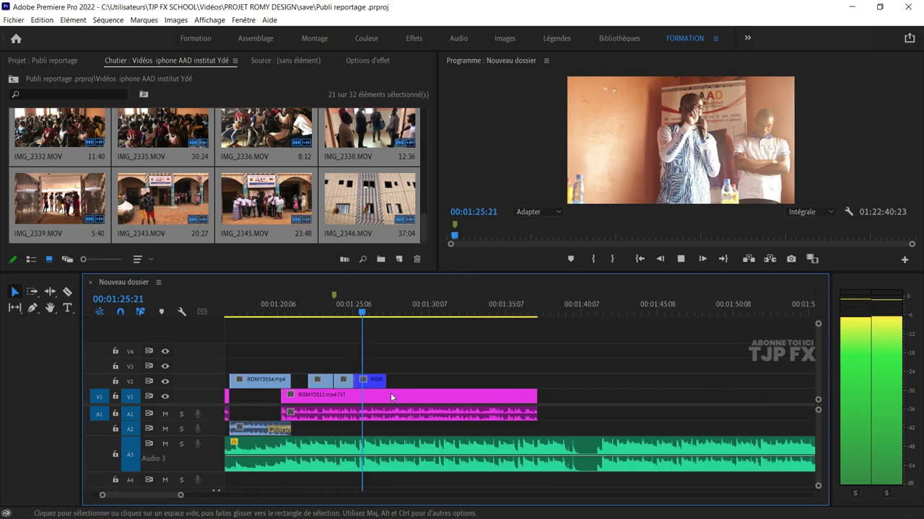
scroll(390, 393, "right", 2)
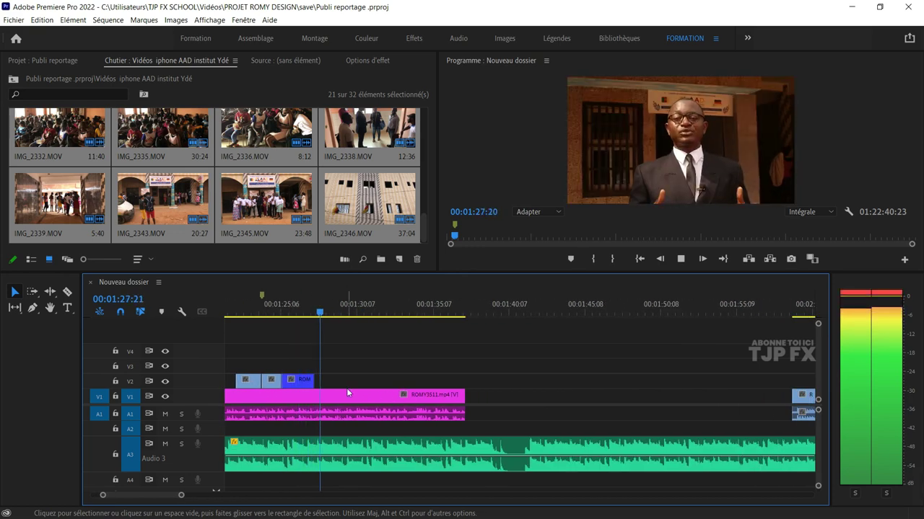
- Review the cutaways and stop the playhead at 01:28:01
key("space")
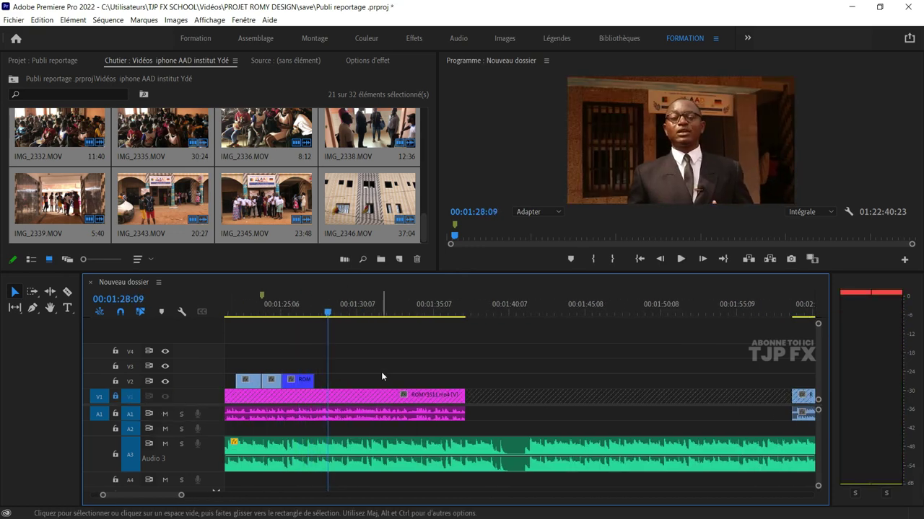
key("Up")
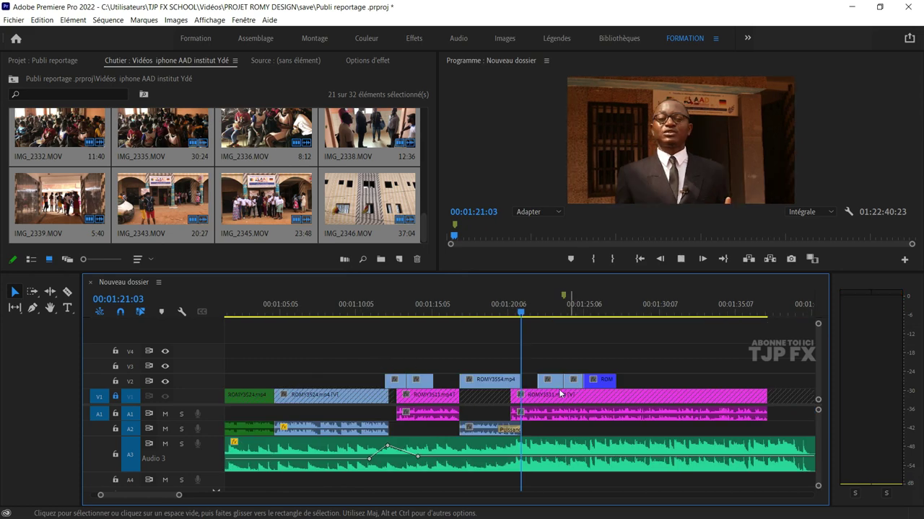
scroll(560, 393, "right", 4)
key("space")
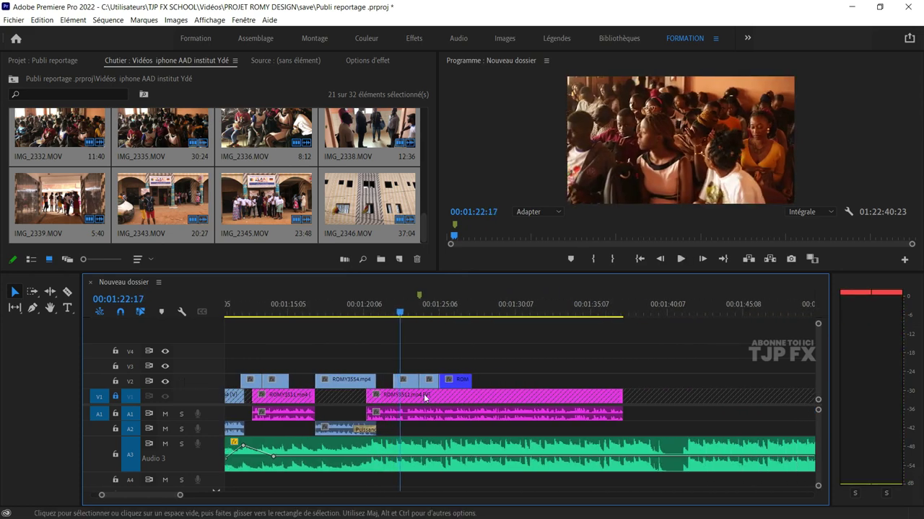
key("space")
scroll(425, 397, "right", 2)
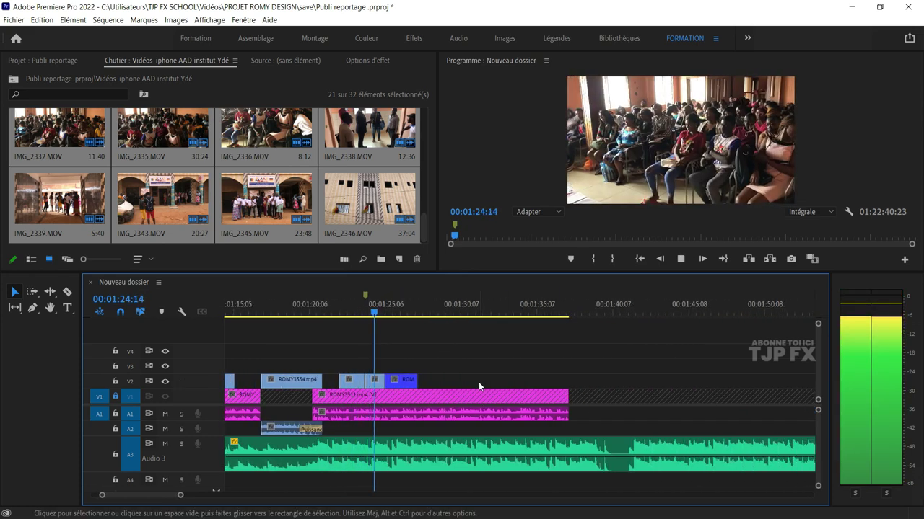
scroll(478, 381, "right", 2)
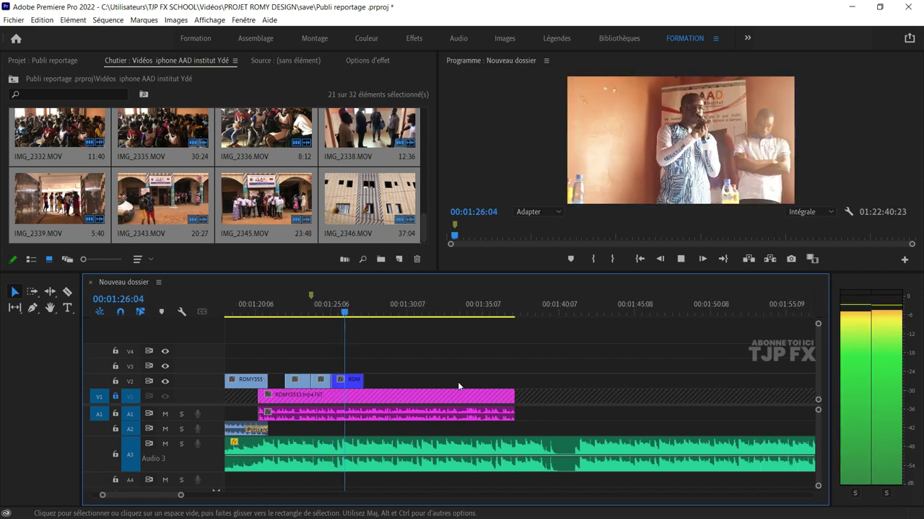
key("space")
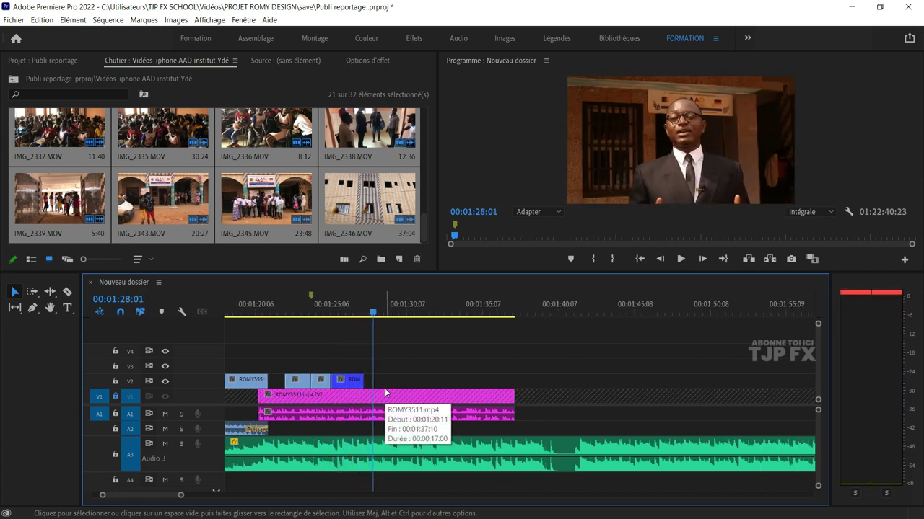
- Paste ROMY3553 onto V2 and A2 at 01:28:01 and play it back
key("ctrl+v")
key("ctrl+z")
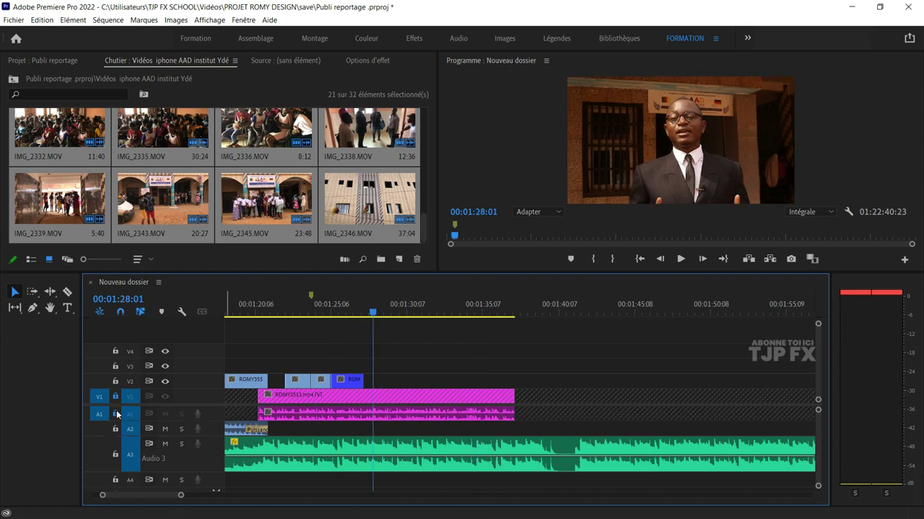
key("ctrl+v")
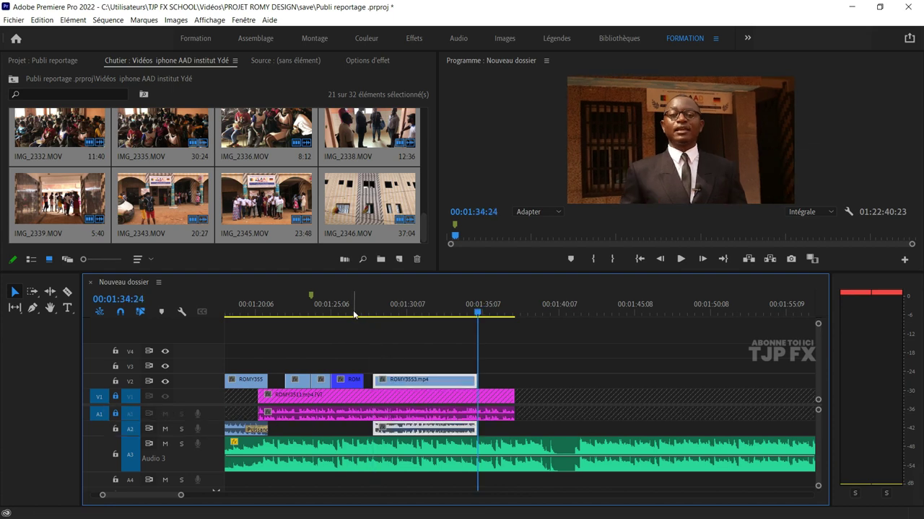
left_click_drag(353, 315, 363, 314)
key("equal")
key("equal")
left_click(367, 388)
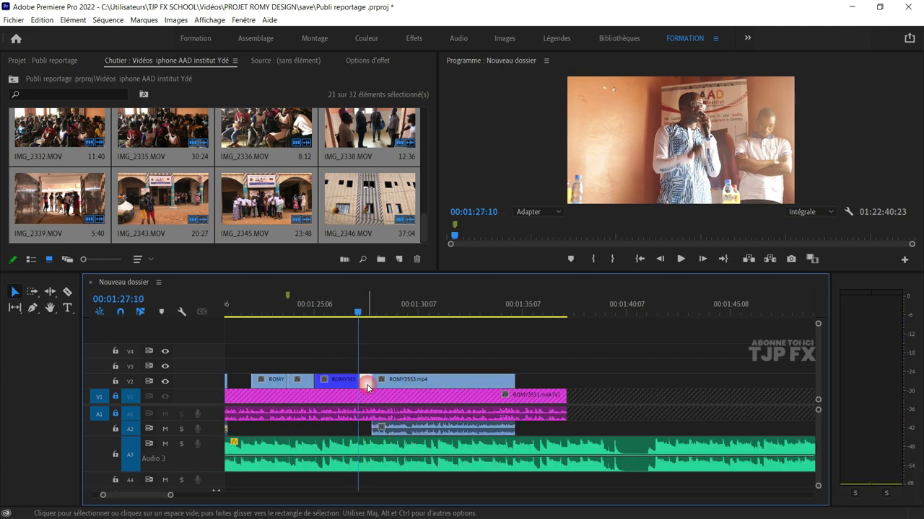
key("space")
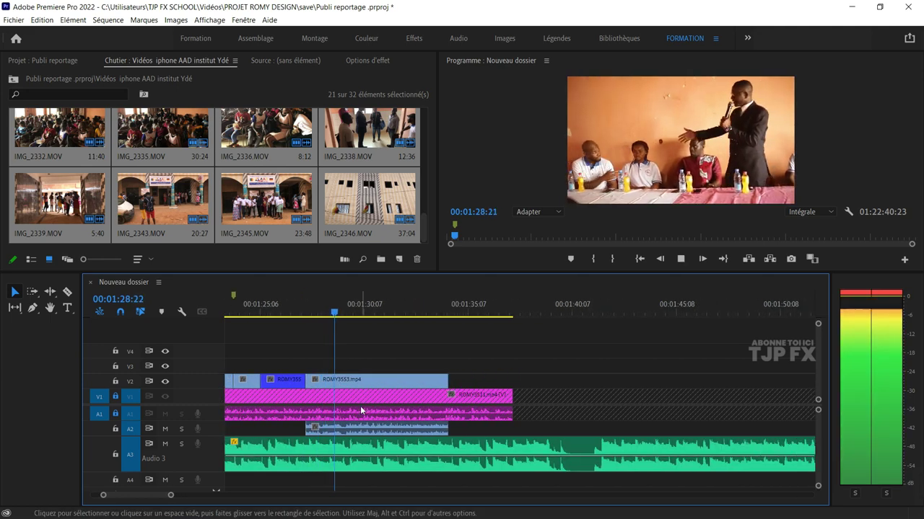
key("space")
- Adjust the audio gain of the ROMY3553 clip on A2
right_click(379, 428)
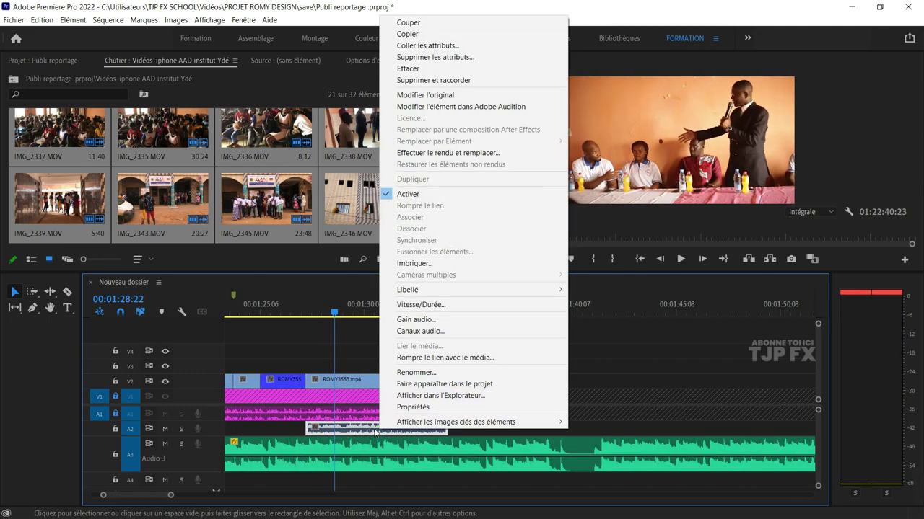
left_click(401, 319)
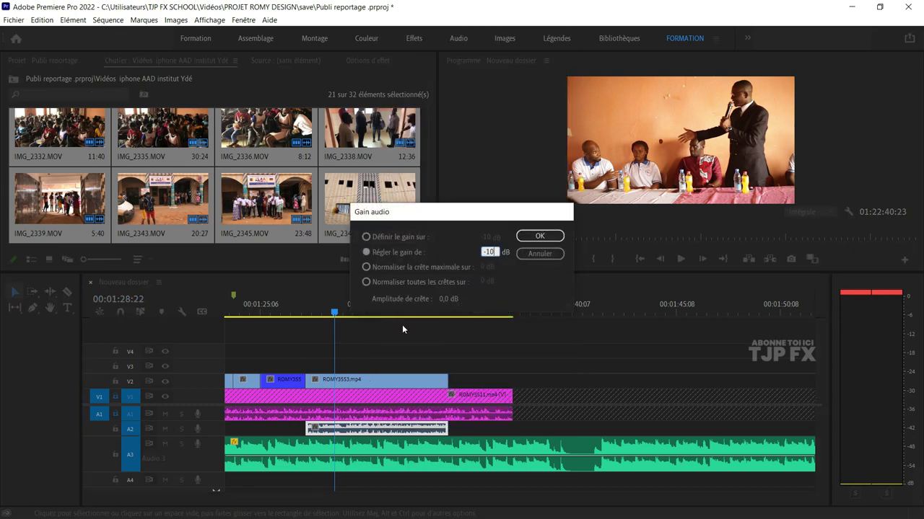
key("Return")
key("ctrl+k")
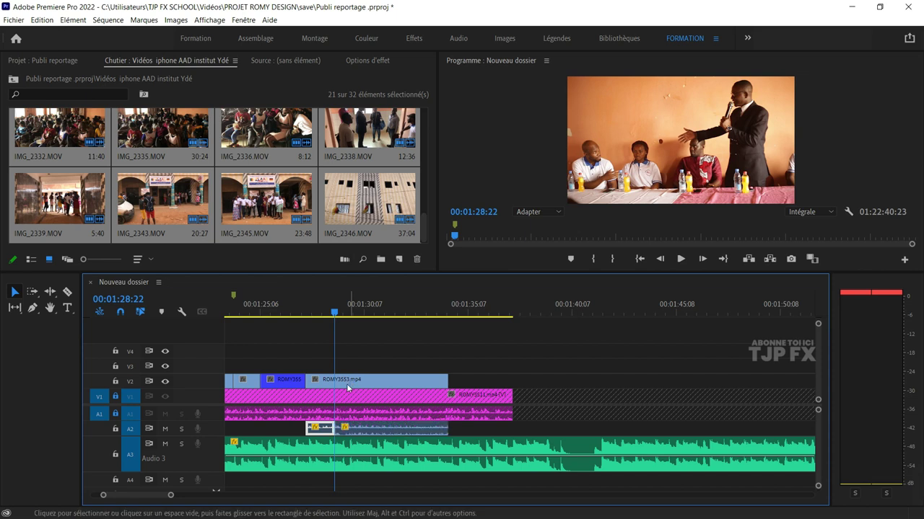
key("ctrl+z")
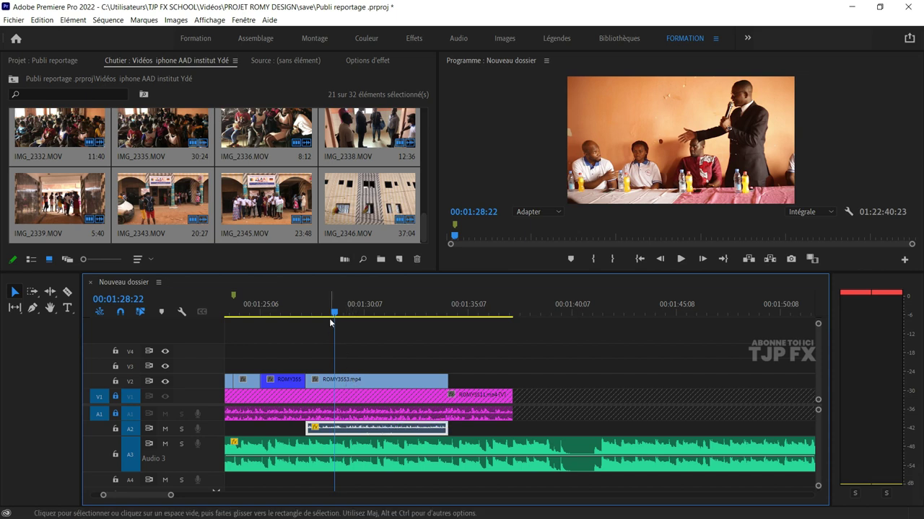
key("space")
key("space")
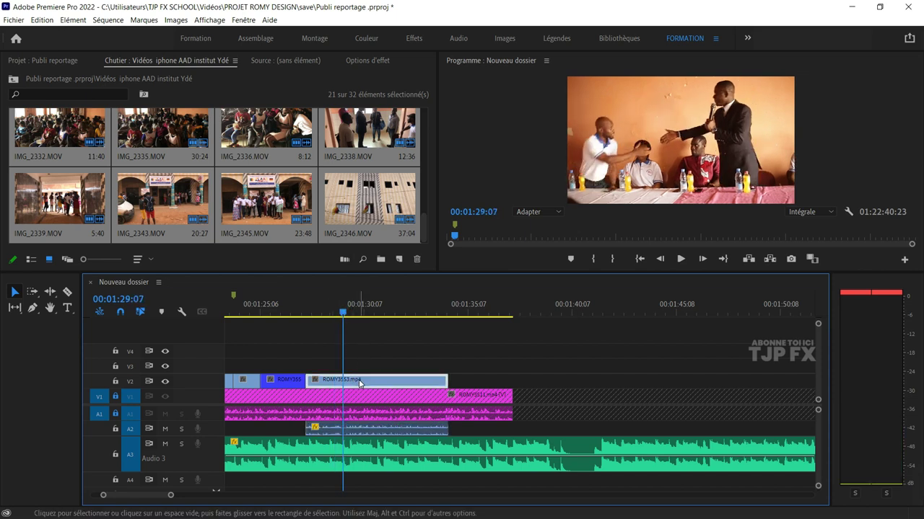
- Trim ROMY3553's start at the playhead and delete its leading A2 audio piece
key("ctrl+k")
key("Delete")
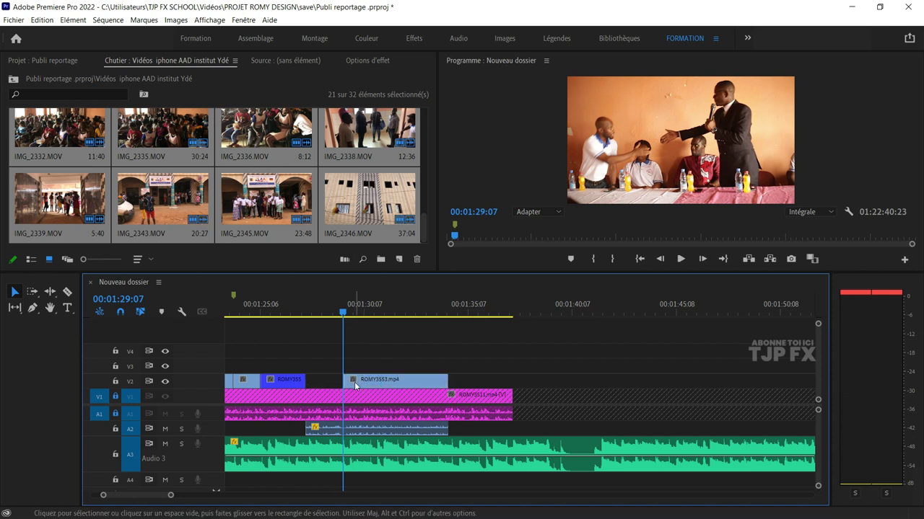
key("ctrl+k")
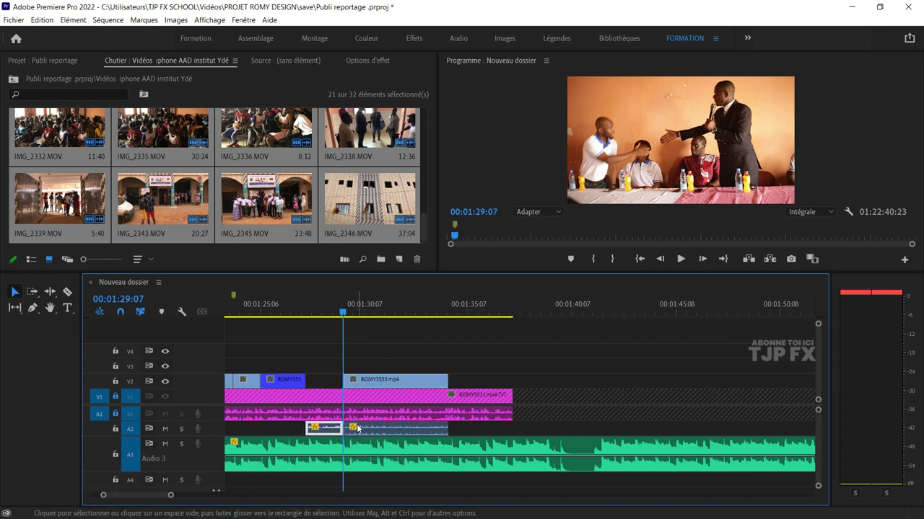
key("Delete")
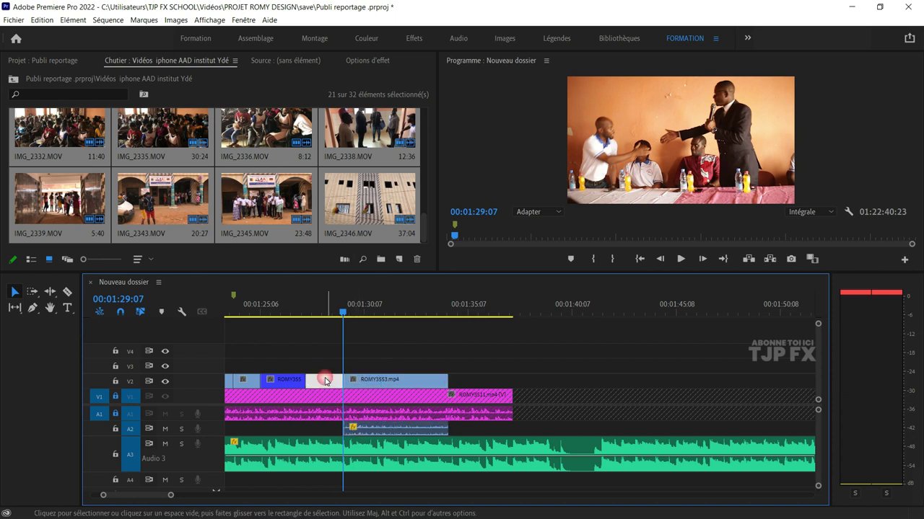
- Move ROMY3553 and its A2 audio left to butt against ROMY3552
left_click_drag(290, 303, 297, 304)
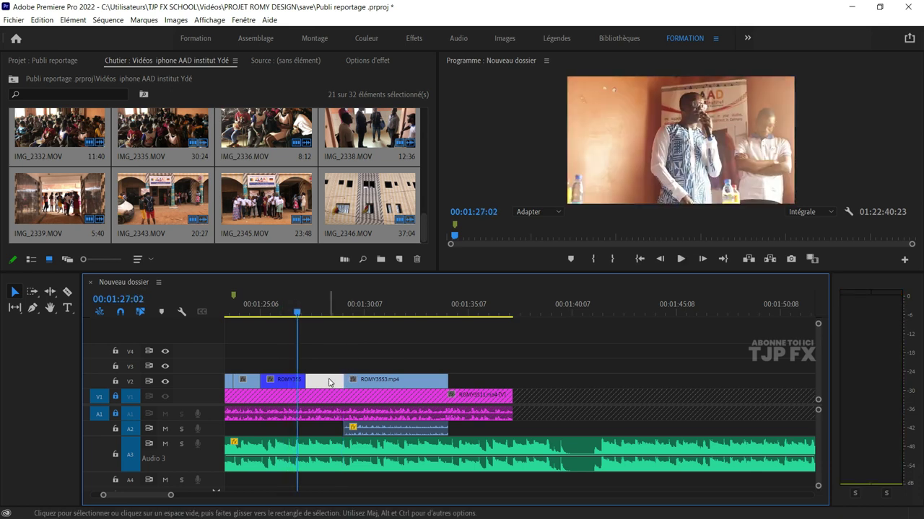
left_click_drag(359, 381, 363, 392)
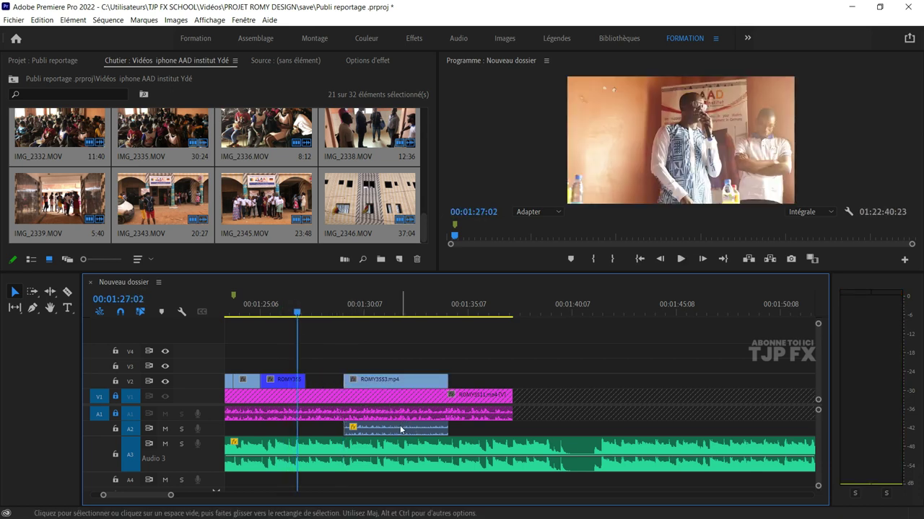
left_click(397, 426, "shift")
left_click(397, 381, "shift")
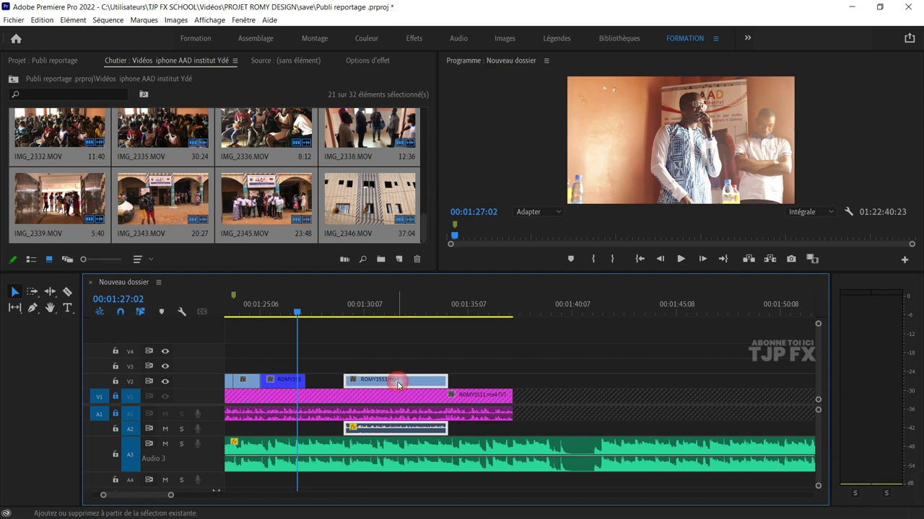
left_click_drag(383, 382, 345, 381)
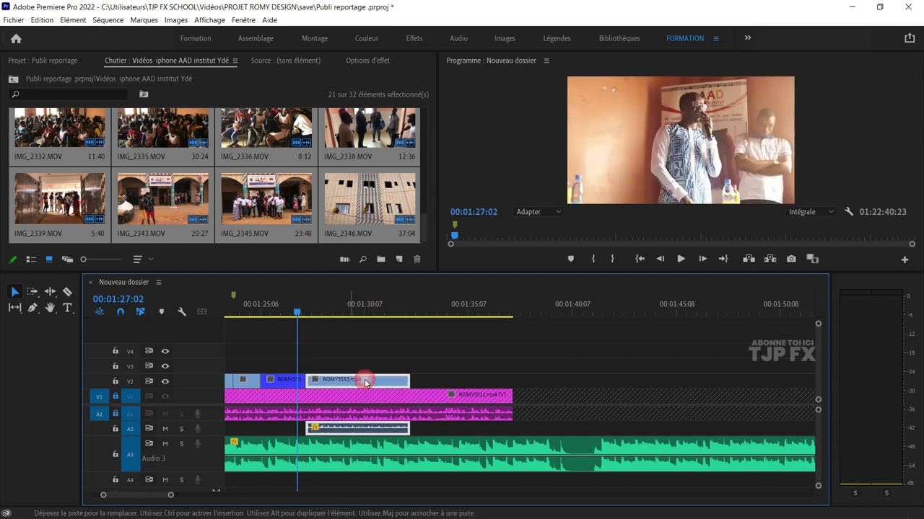
key("space")
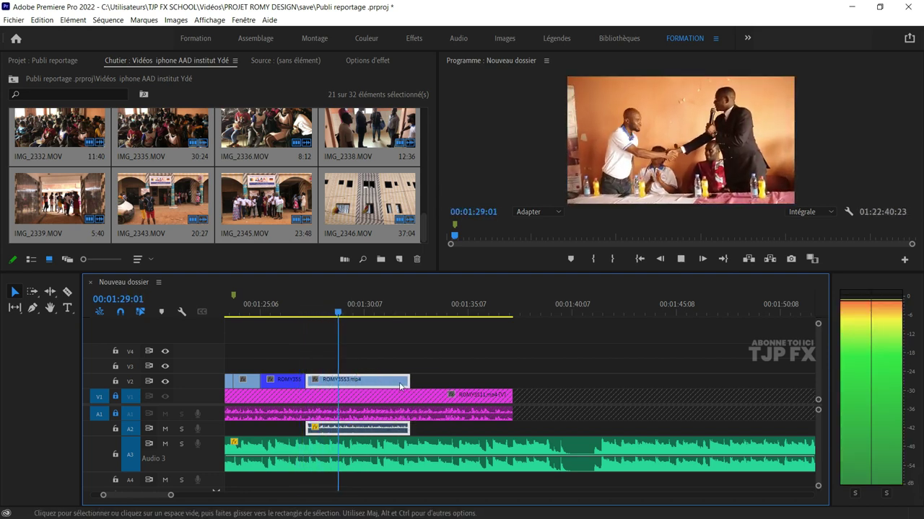
key("space")
- Split ROMY3553 and its audio at 01:30:00 and delete the tail
left_click(279, 309)
key("space")
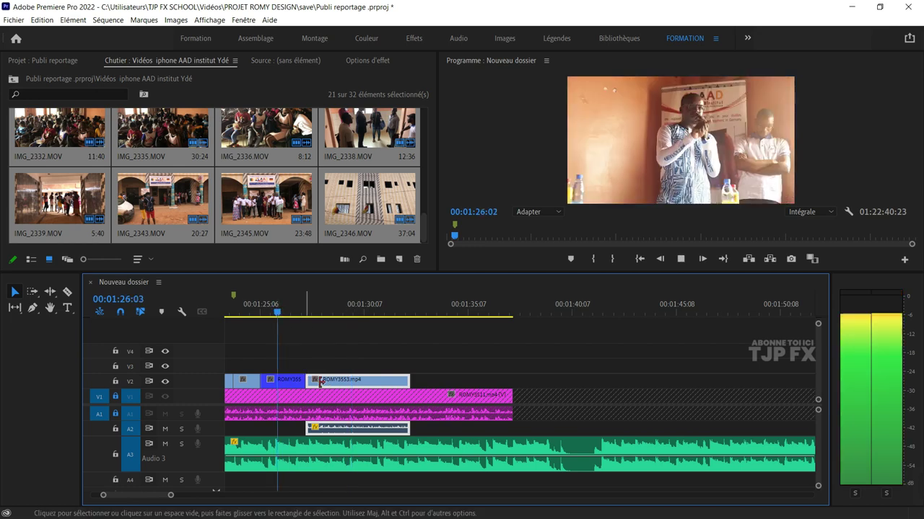
key("equal")
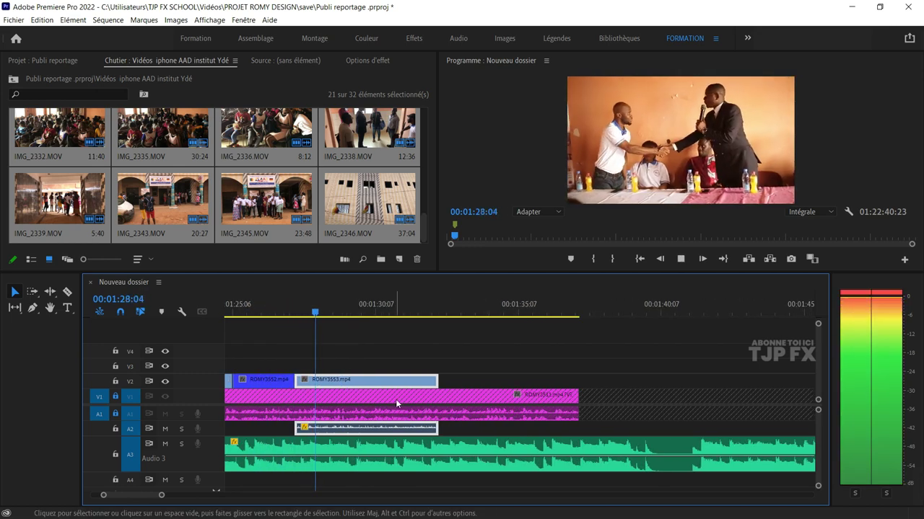
key("space")
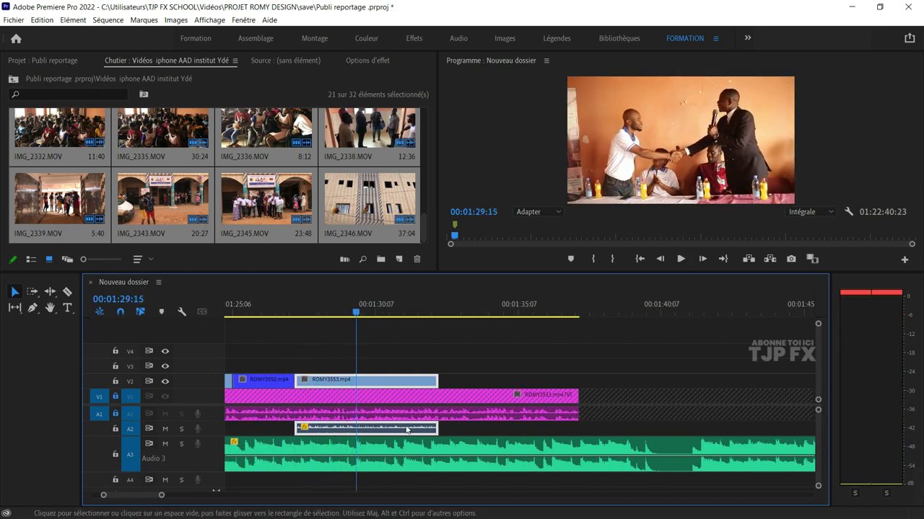
key("space")
key("space")
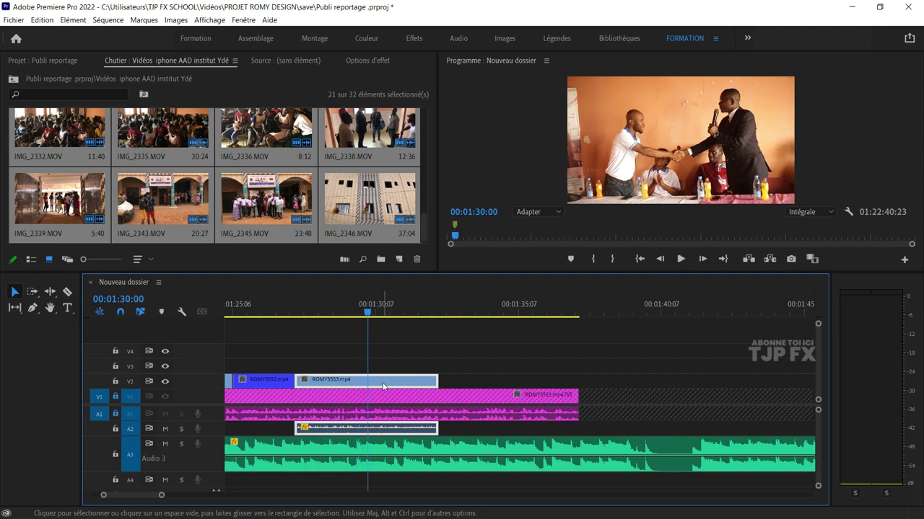
key("ctrl+k")
key("Delete")
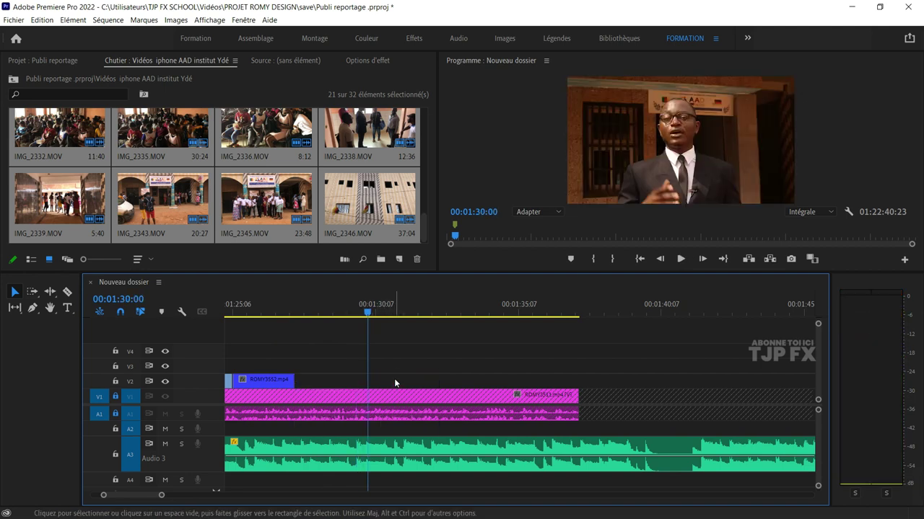
key("ctrl+z")
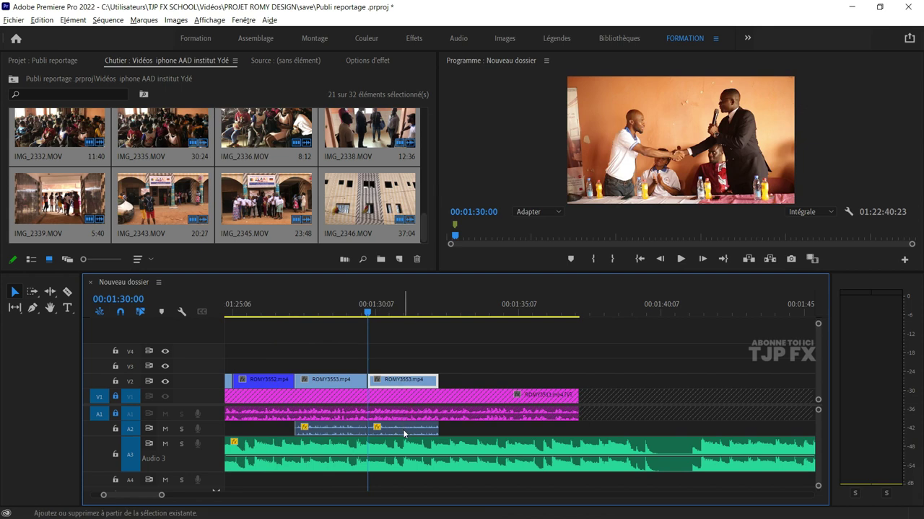
key("Delete")
- Play back from about 01:29:22 to review the shortened cutaway
key("space")
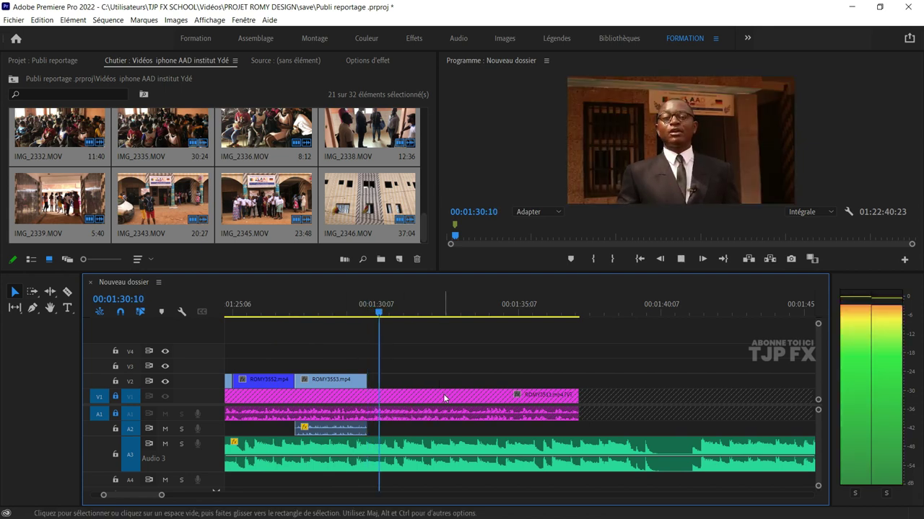
scroll(382, 375, "down", 2)
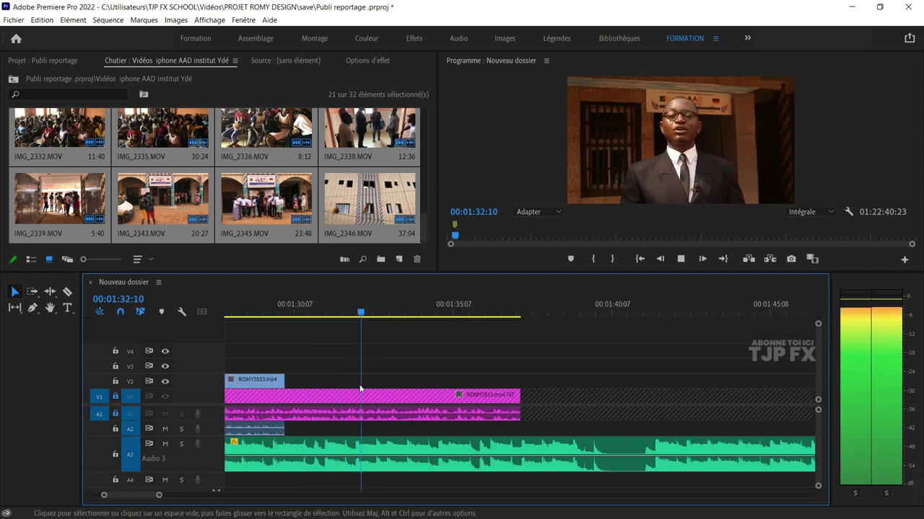
key("equal")
left_click(275, 309)
scroll(312, 380, "up", 1)
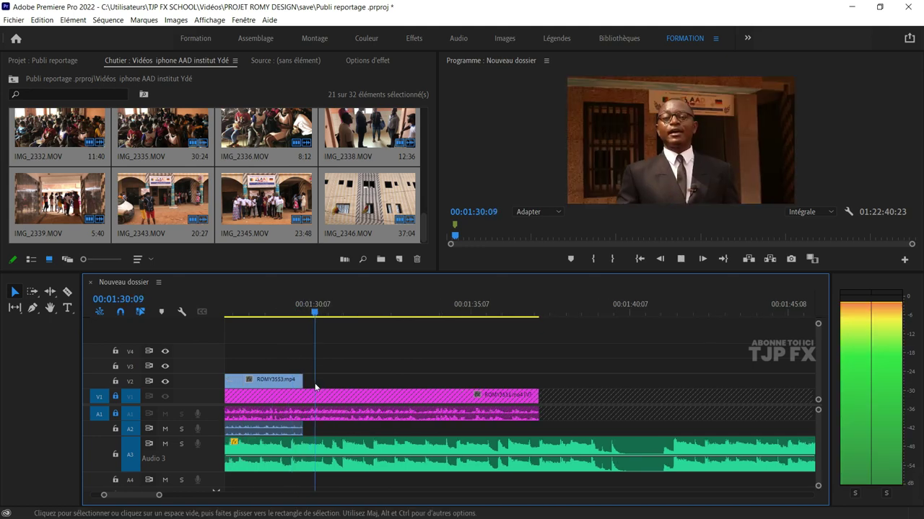
key("space")
- Unlock the V1 and A1 tracks and locate the unwanted ROMY3511 section around 01:30–01:31
key("equal")
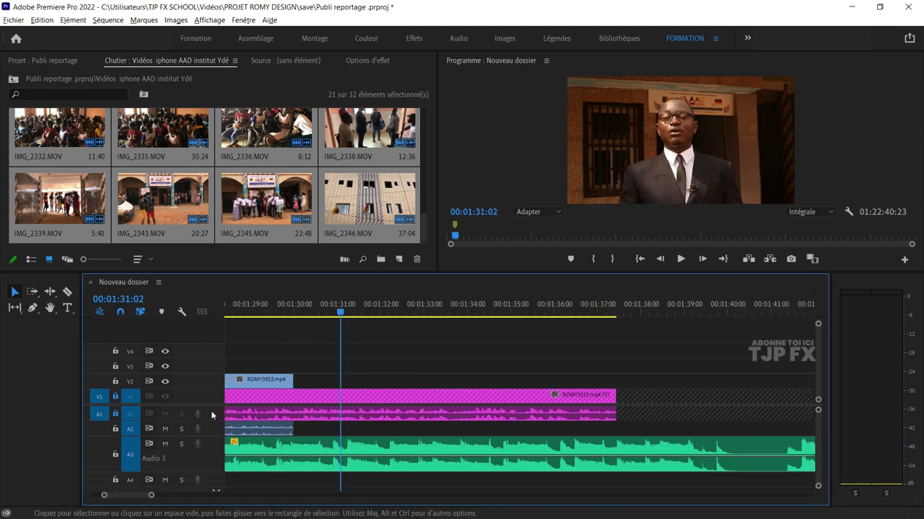
left_click(116, 414)
left_click(115, 396)
key("equal")
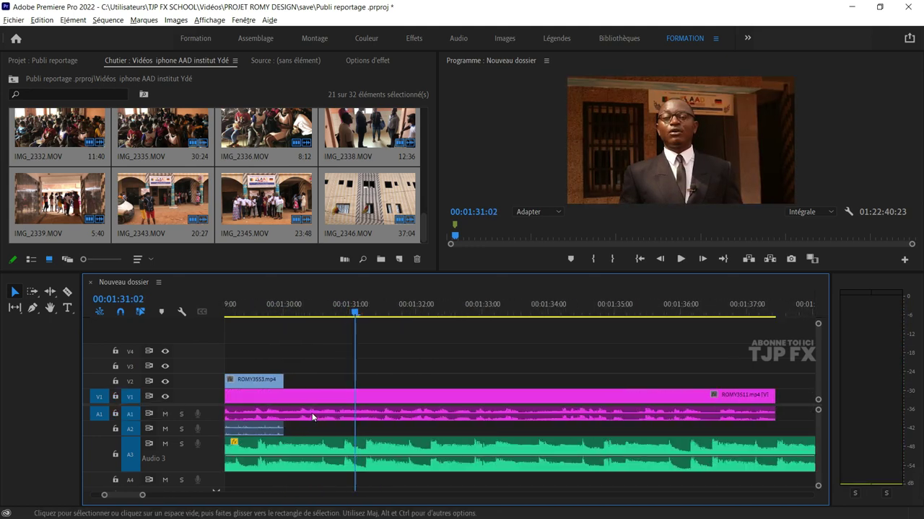
left_click(290, 313)
key("space")
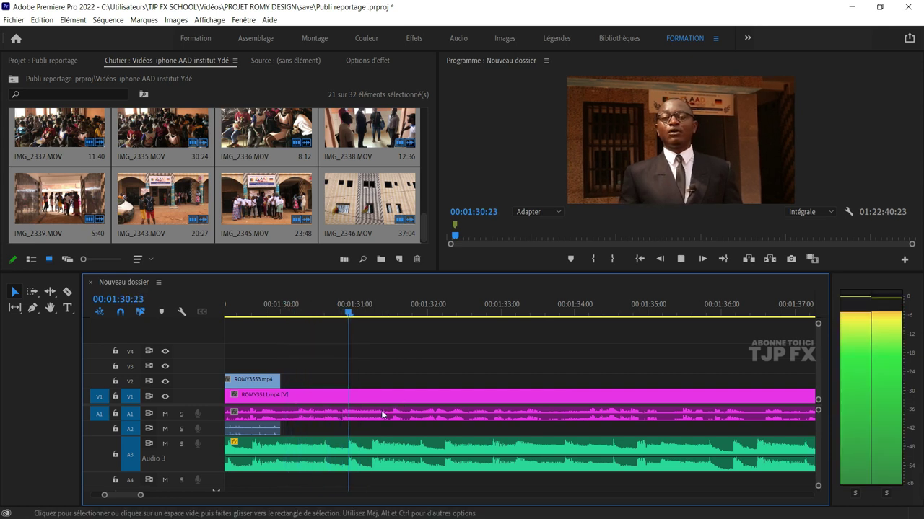
key("space")
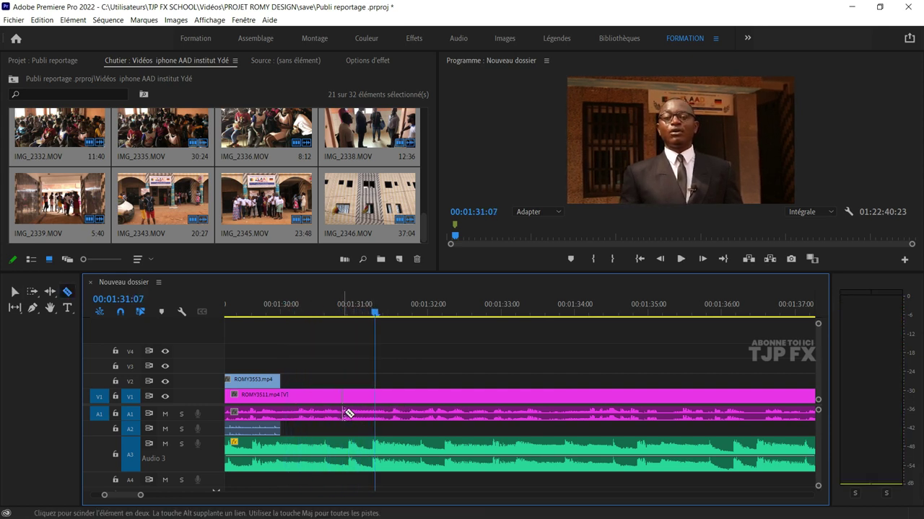
- Razor ROMY3511 near 01:31, delete the short unwanted piece and close its gap
left_click(343, 413)
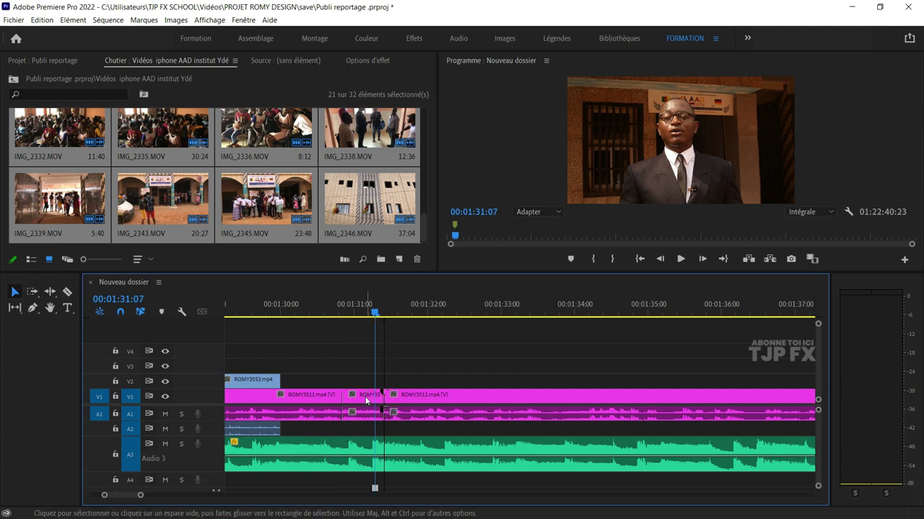
key("Delete")
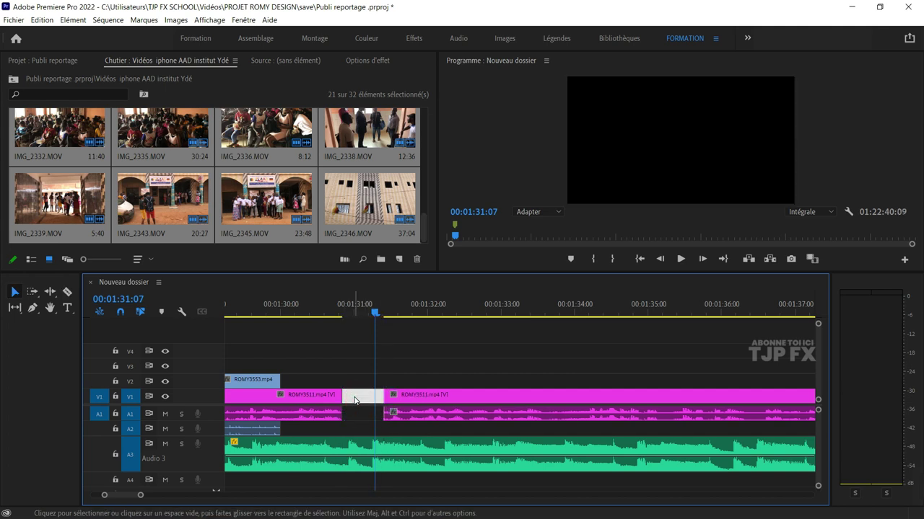
key("Delete")
key("space")
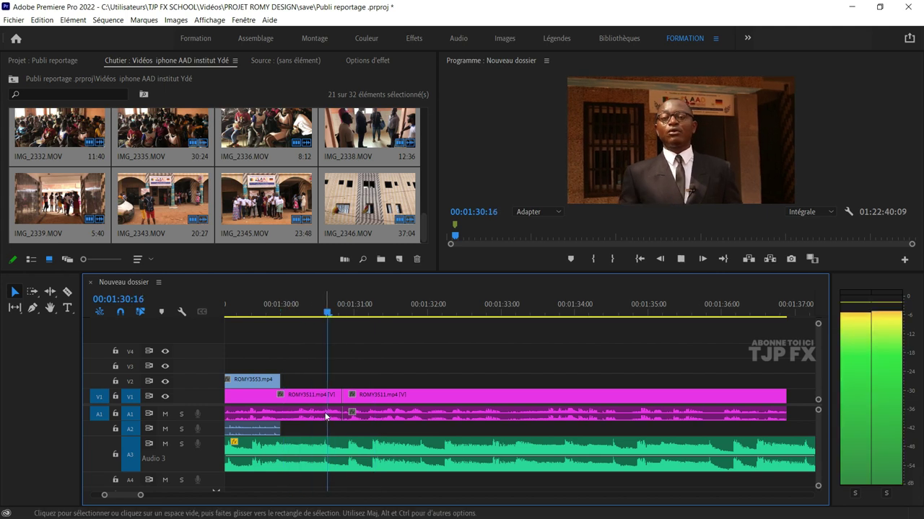
key("minus")
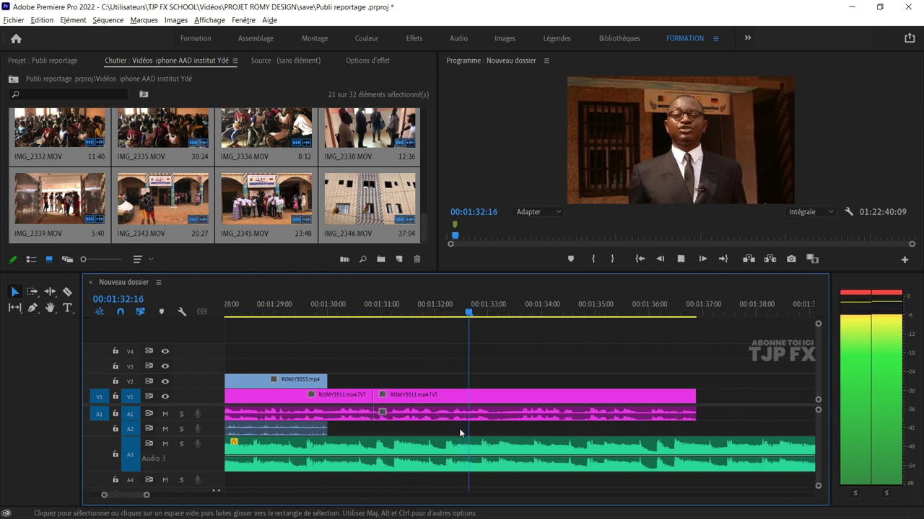
key("equal")
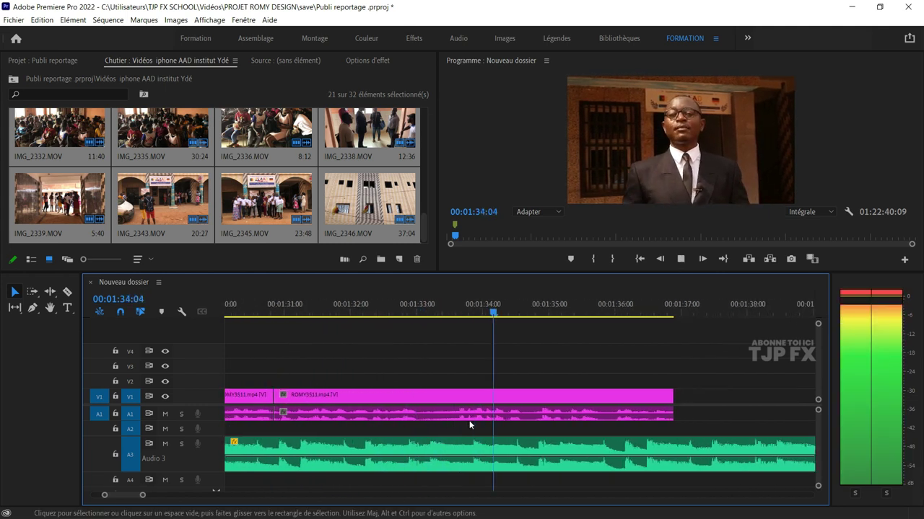
key("space")
- Ripple-delete the remaining gap between the two ROMY3511 clips and replay from 01:32:16
key("c")
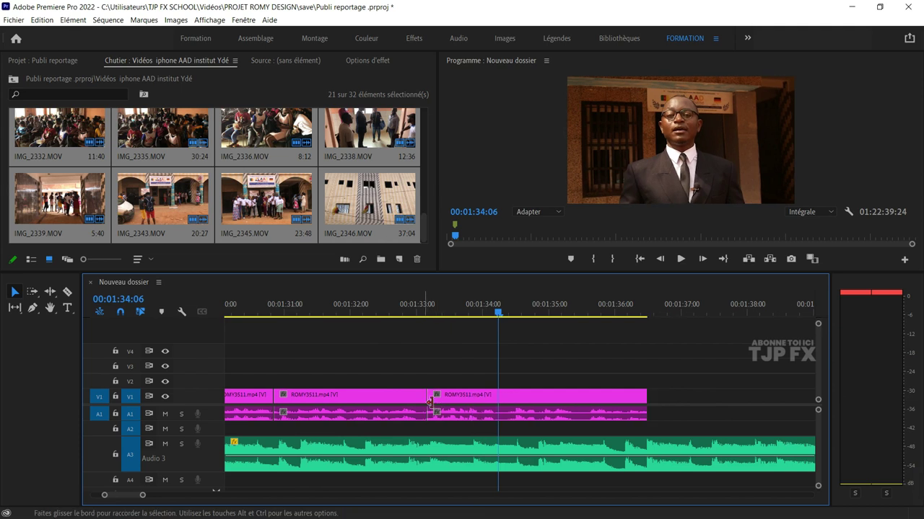
left_click_drag(435, 404, 426, 401)
left_click(433, 403)
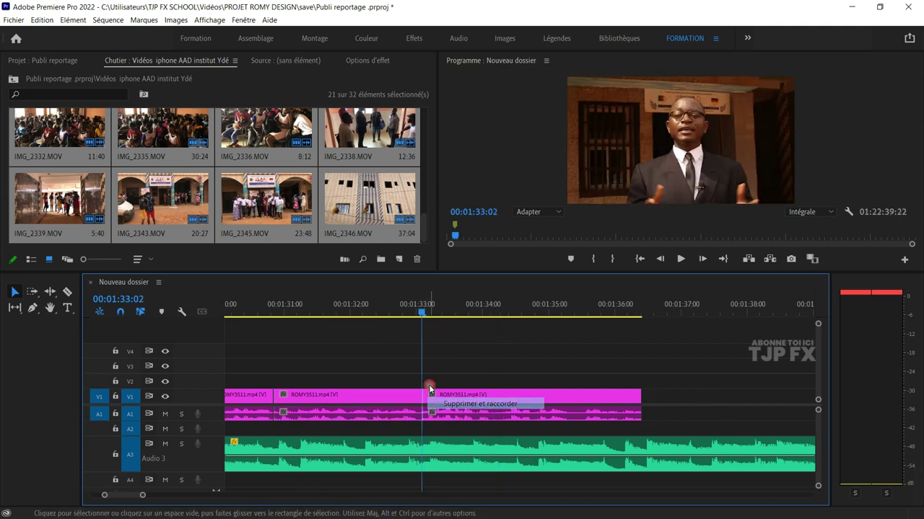
left_click(395, 315)
key("space")
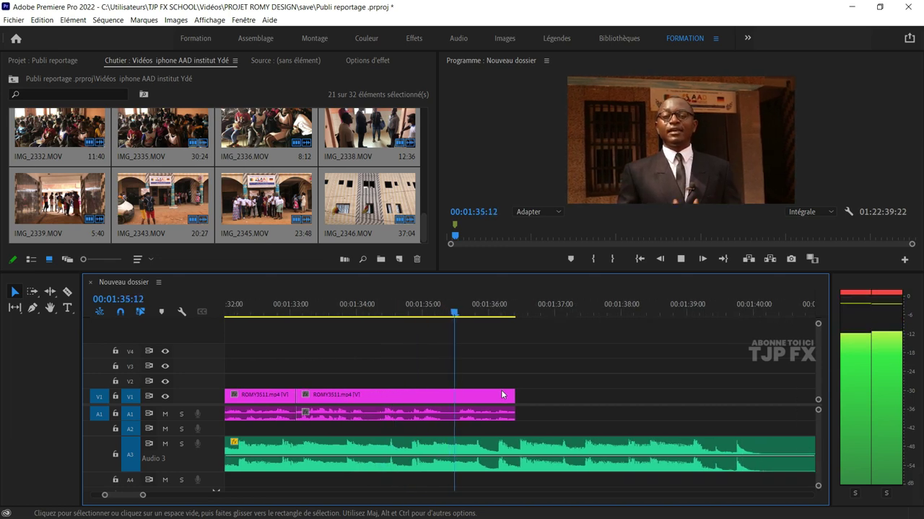
key("space")
- Review the continuous interview playback from 01:23 to 01:25
scroll(556, 409, "down", 3)
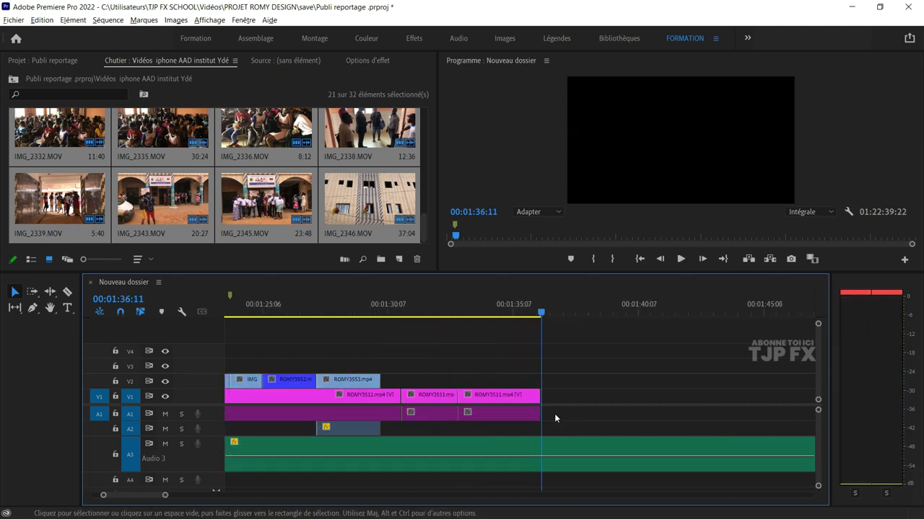
scroll(554, 413, "down", 2)
scroll(553, 414, "down", 2)
left_click(401, 321)
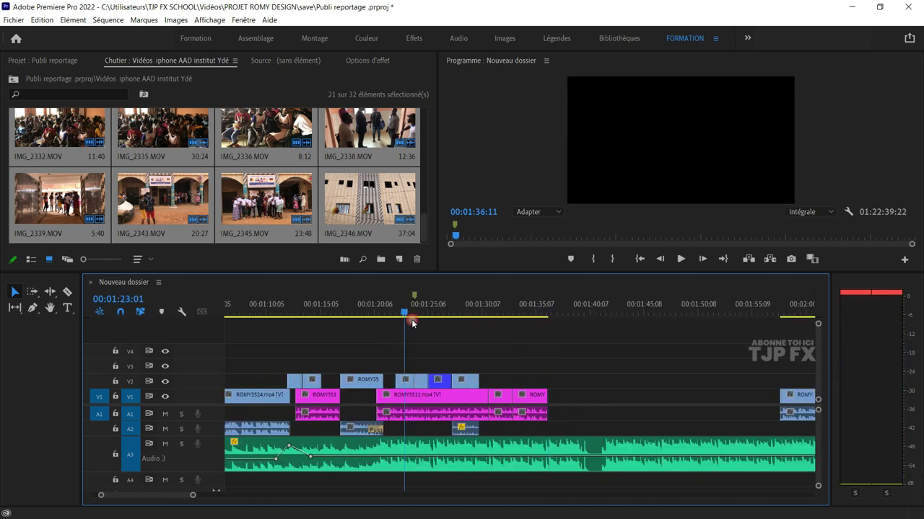
key("space")
scroll(442, 387, "up", 2)
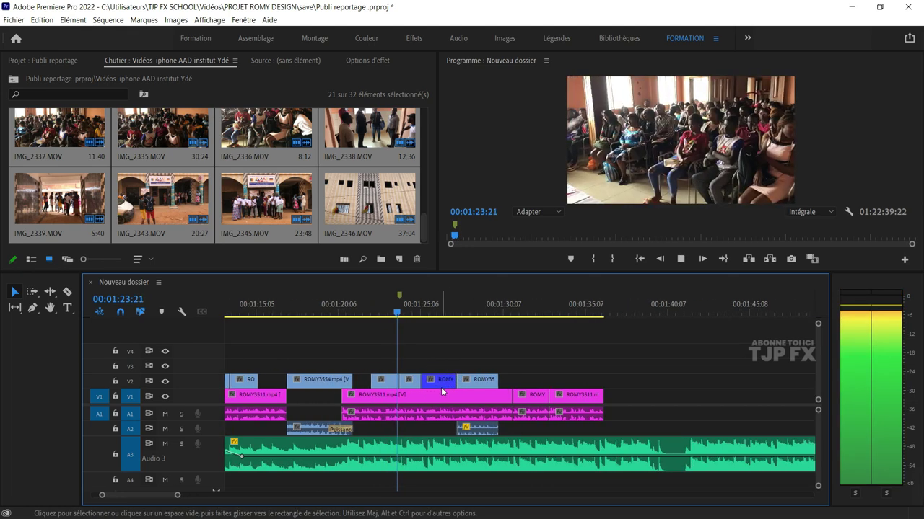
key("space")
- Trim the end of ROMY3555 and slide IMG_2330 and ROMY3552 left to close the gaps
scroll(363, 315, "up", 2)
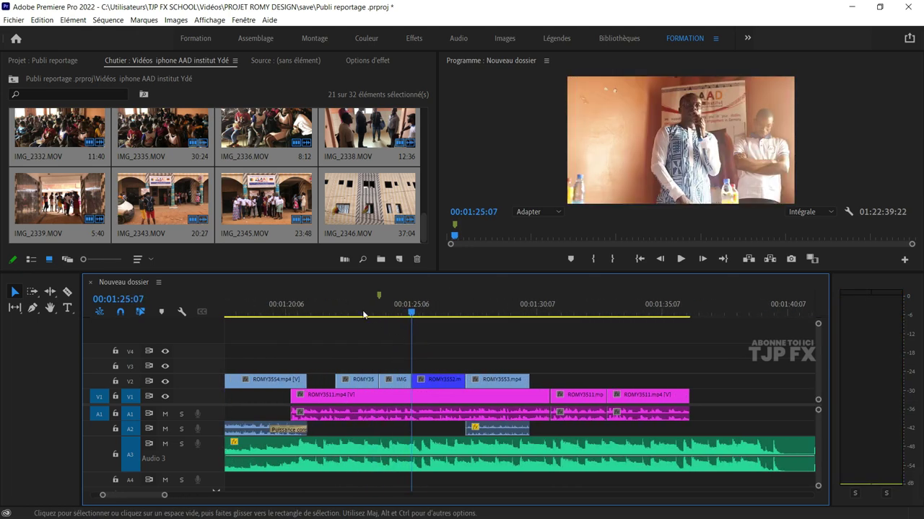
key("space")
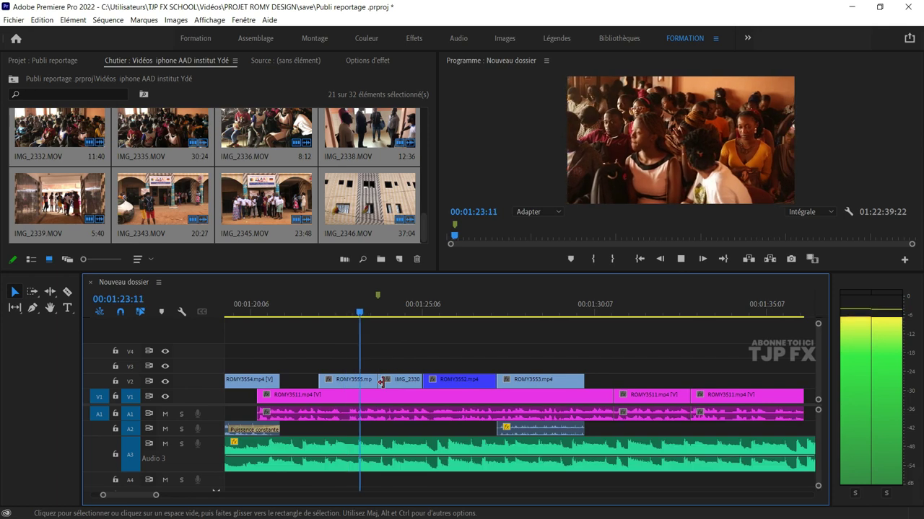
key("space")
mouse_move(376, 381)
left_mouse_down()
mouse_move(360, 380)
mouse_move(387, 380)
mouse_move(379, 381)
left_mouse_up()
key("space")
key("space")
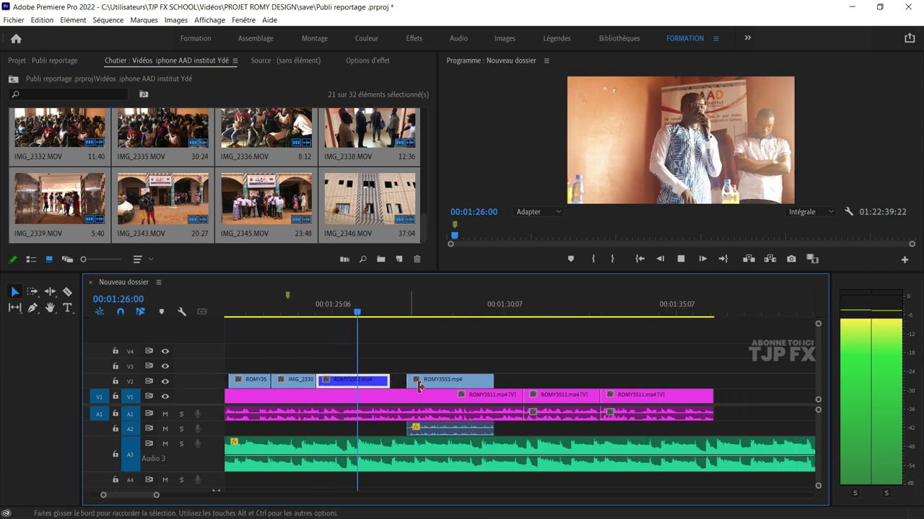
- Reposition the ROMY3553 cutaway and its audio on V2, settling it earlier
key("space")
left_click(415, 381)
left_click_drag(415, 384, 478, 389)
key("space")
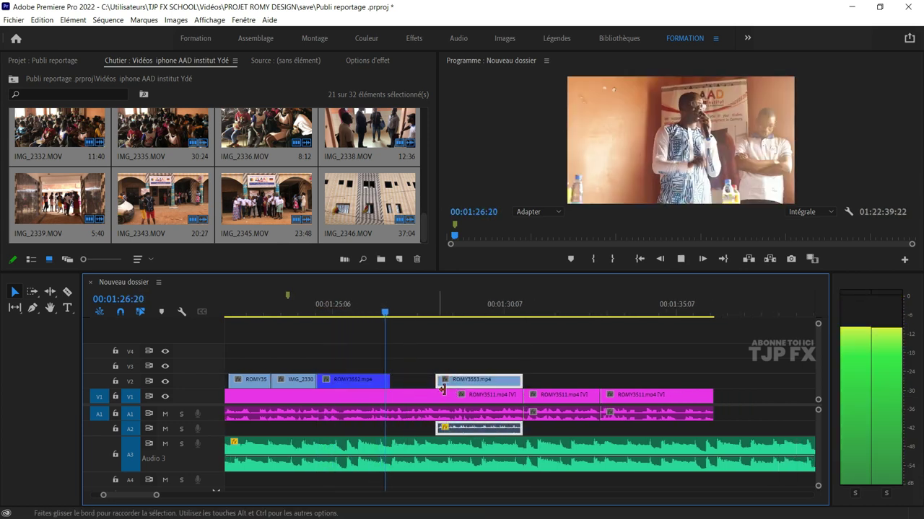
key("=")
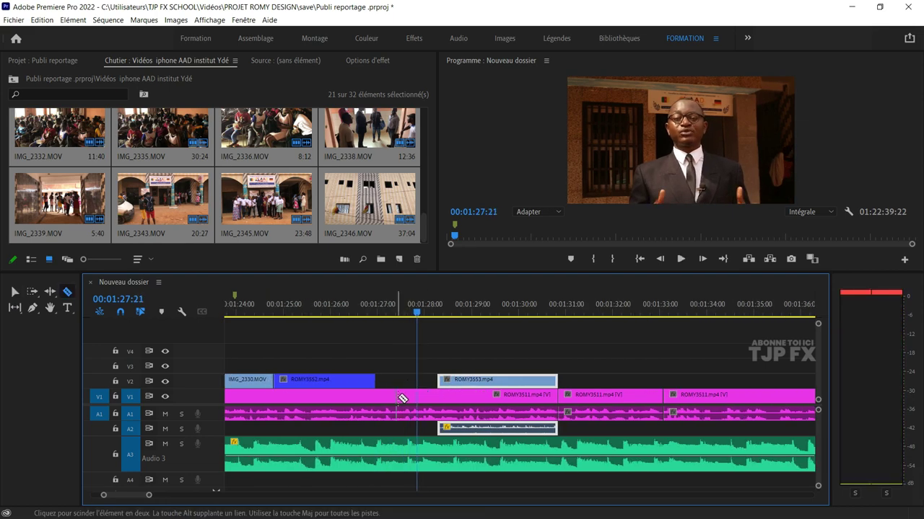
key("v")
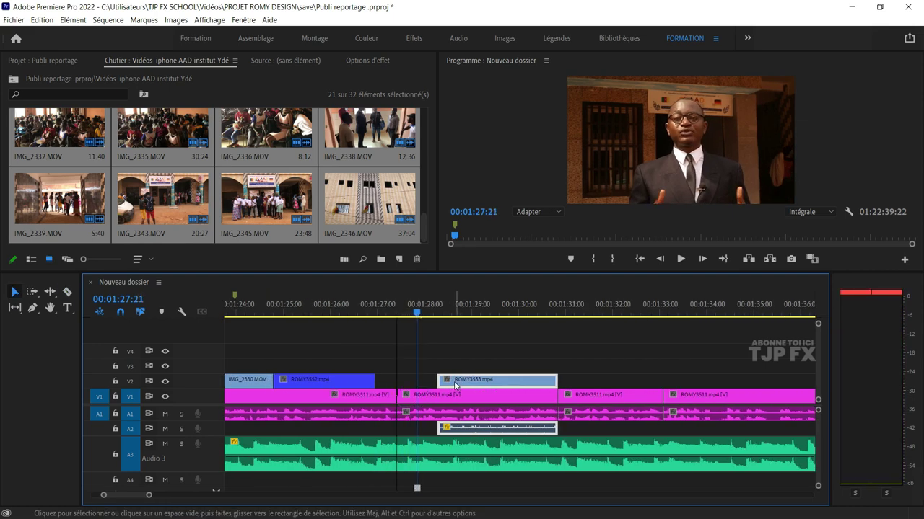
left_click_drag(455, 386, 414, 388)
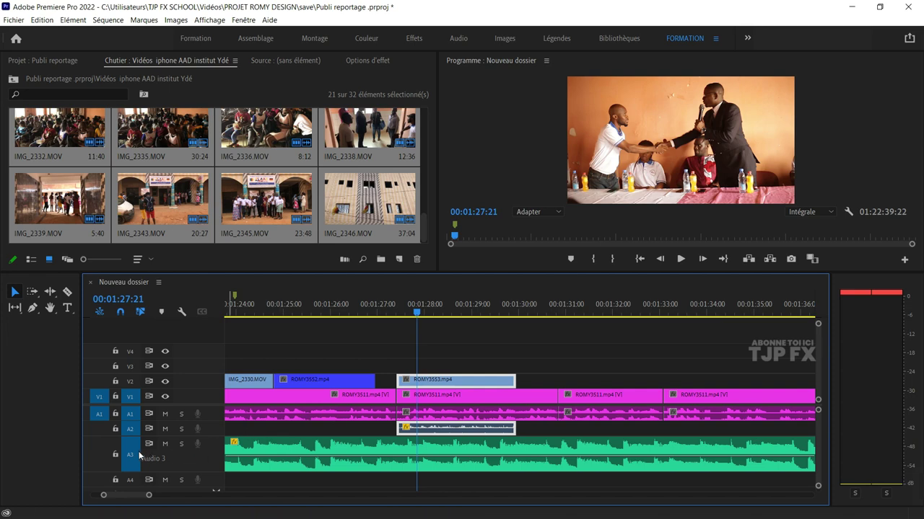
- Lock Audio 3, insert ROMY3553 into V1 between the ROMY3511 clips, review, and save
left_click(116, 454)
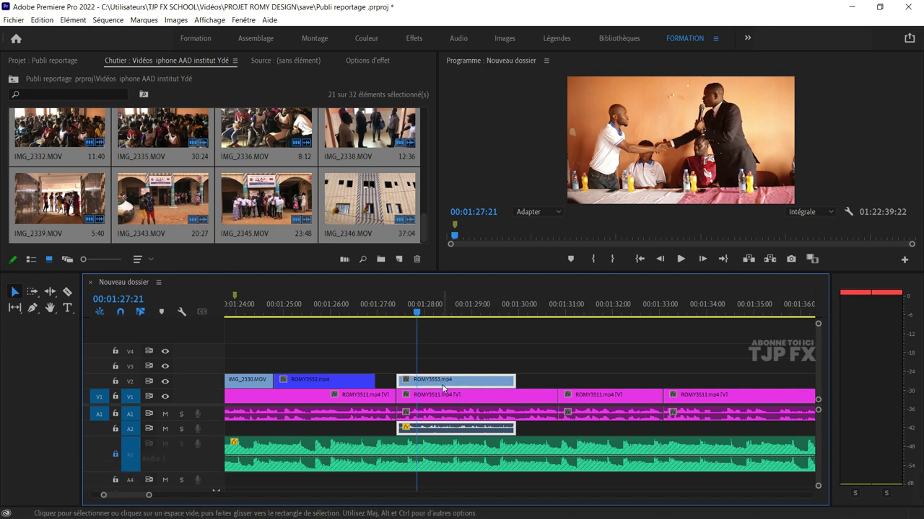
left_click_drag(442, 387, 446, 406)
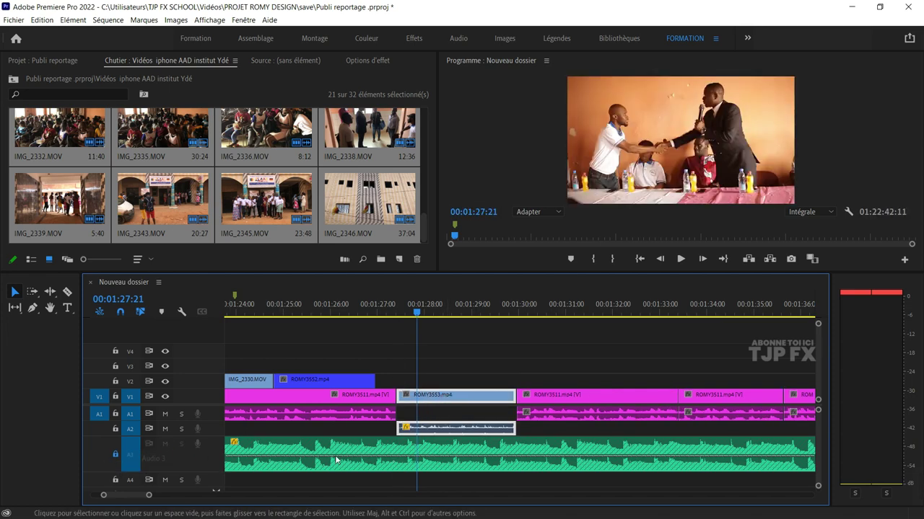
key("space")
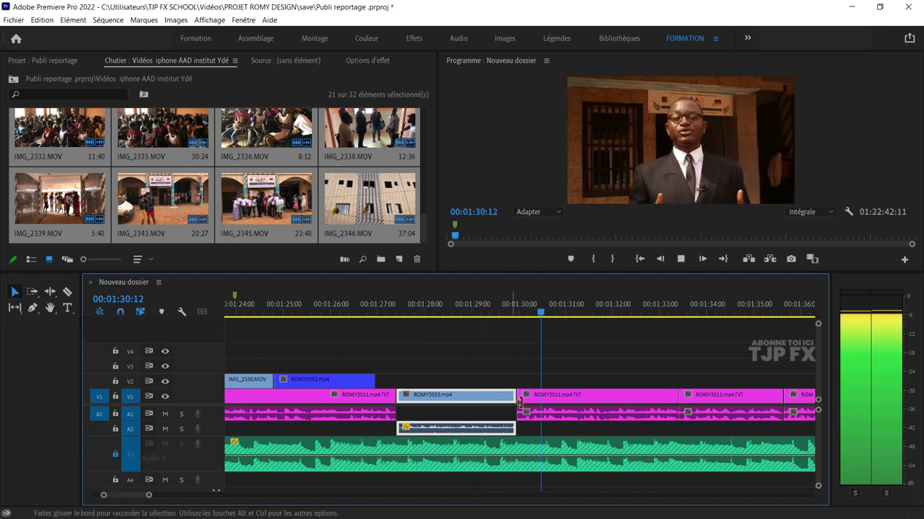
key("space")
left_click(366, 309)
key("space")
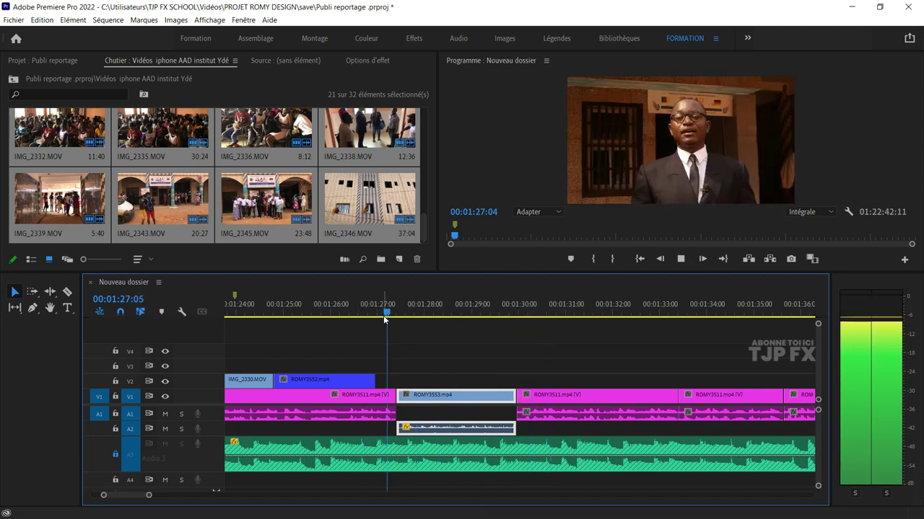
key("space")
key("ctrl+s")
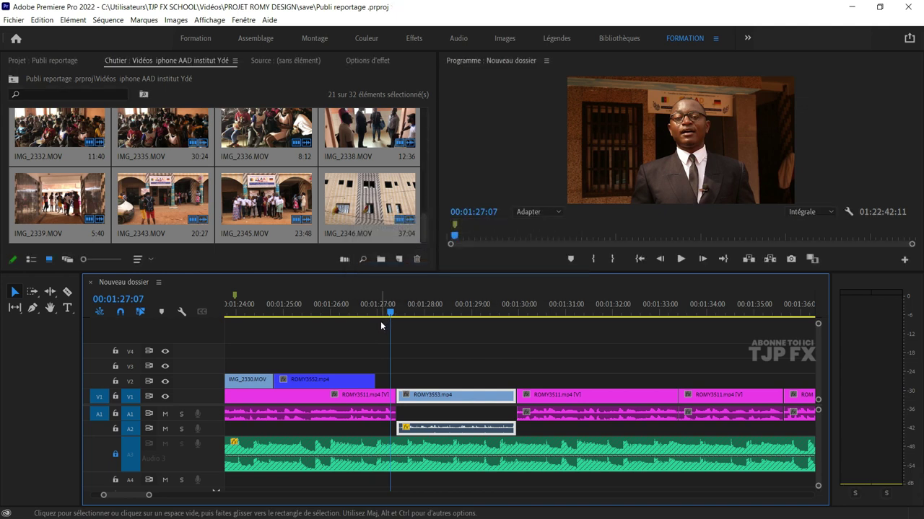
key("ctrl+s")
key("ctrl+s")
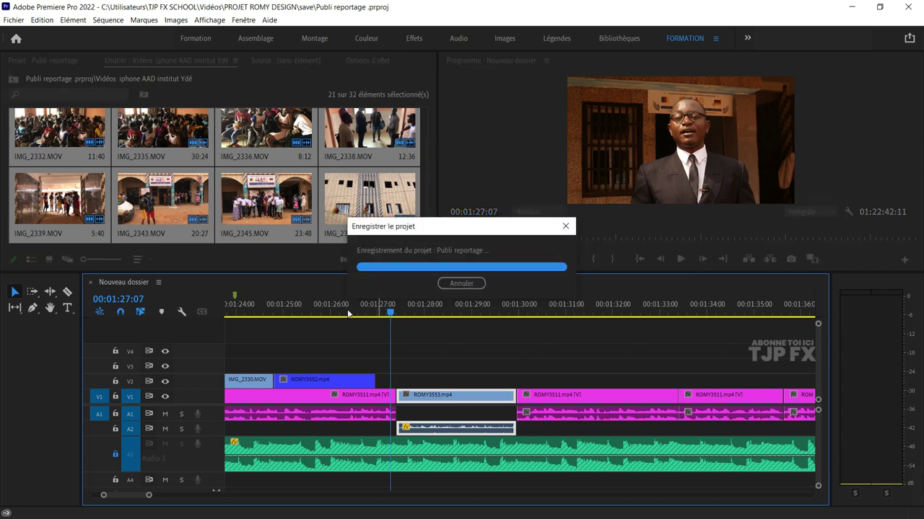
- Extend ROMY3552 on V2 by 3 frames to 00:00:02:07, meeting ROMY3553, and review from 01:21:20
key("minus")
key("minus")
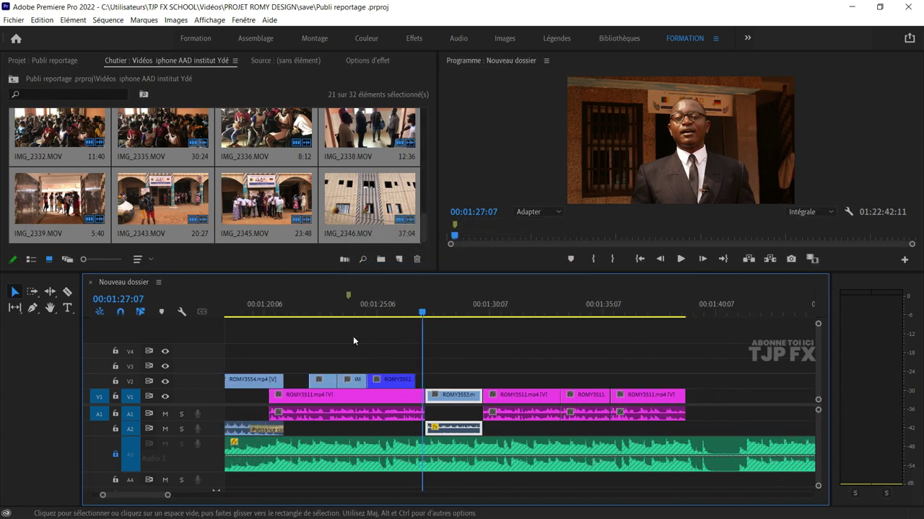
left_click(303, 312)
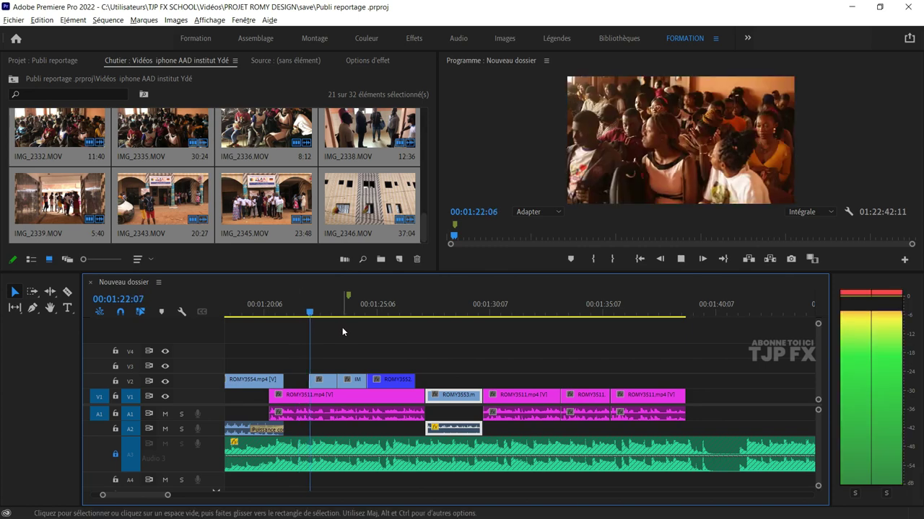
key("equal")
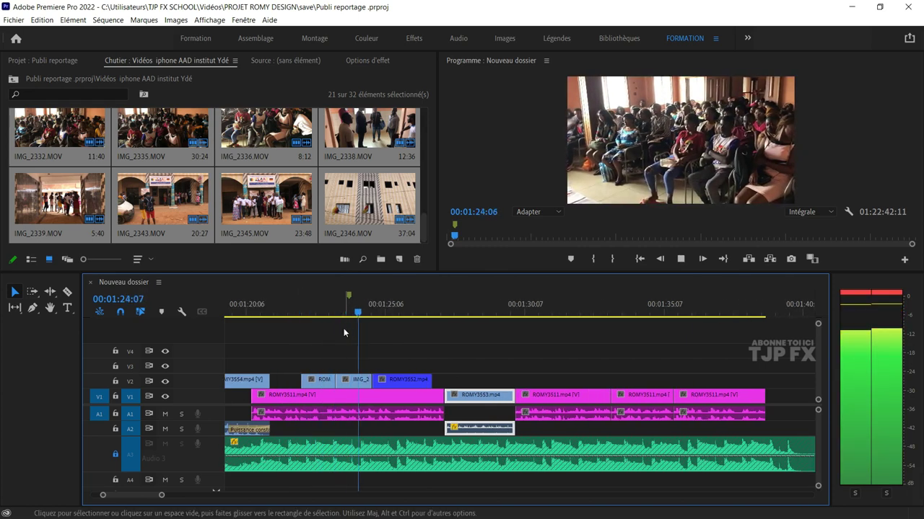
key("space")
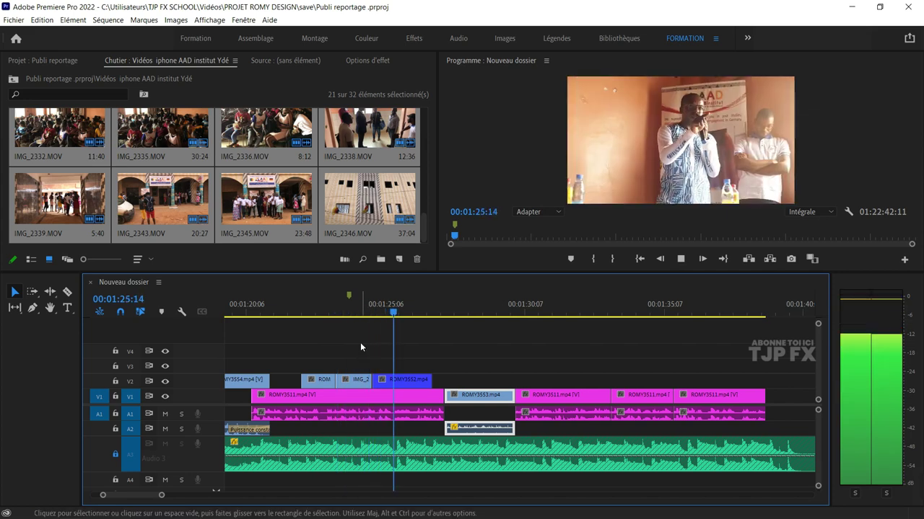
scroll(472, 367, "down", 2)
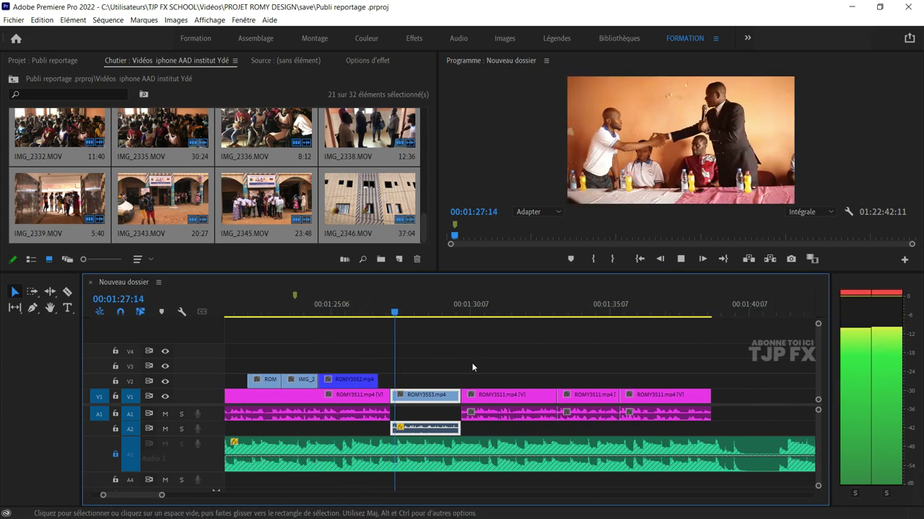
left_click_drag(376, 381, 402, 385)
key("space")
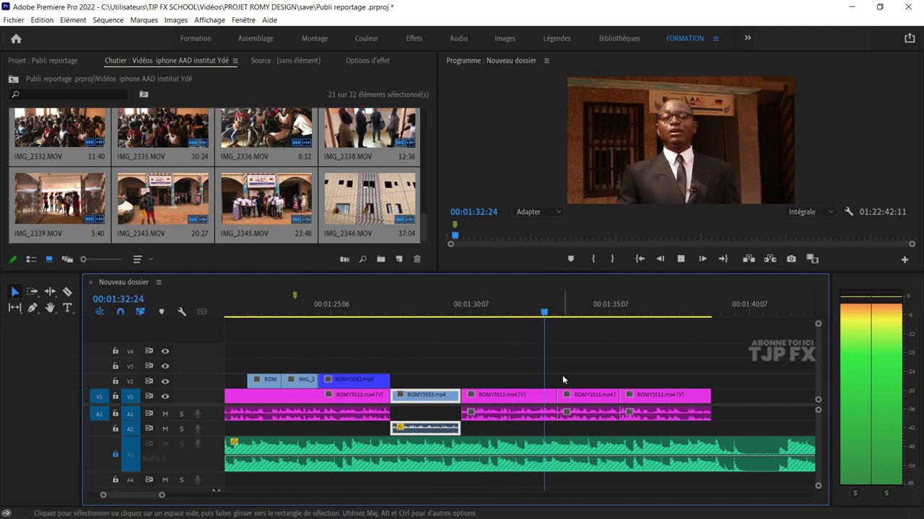
scroll(559, 381, "down", 2)
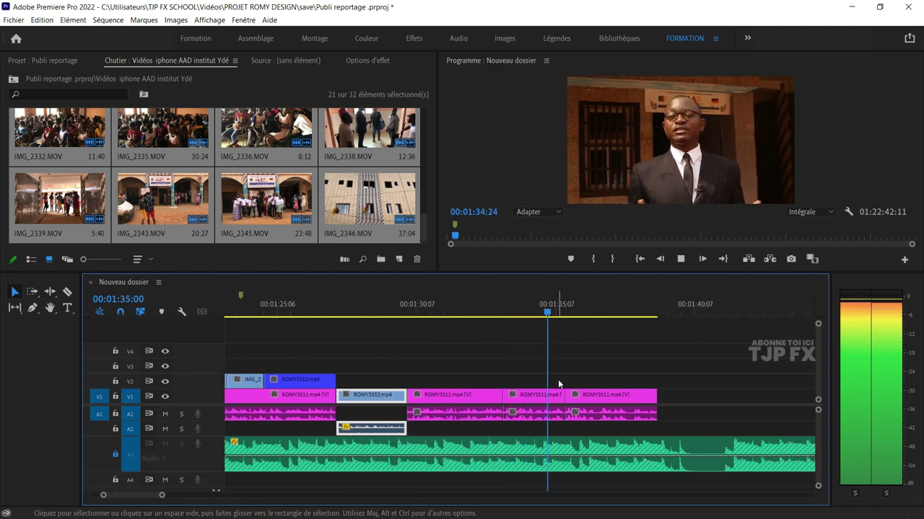
scroll(558, 380, "down", 1)
scroll(560, 379, "down", 1)
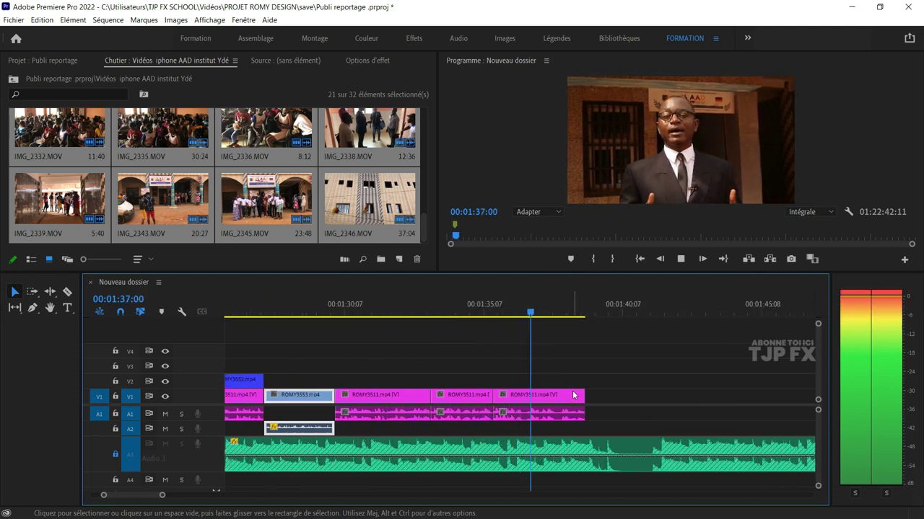
scroll(576, 393, "down", 1)
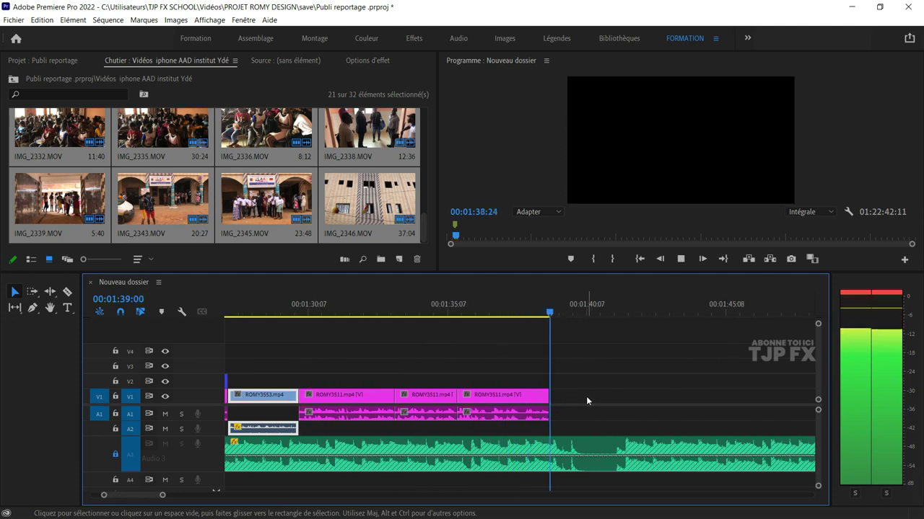
key("space")
scroll(610, 402, "down", 2)
scroll(615, 407, "down", 2)
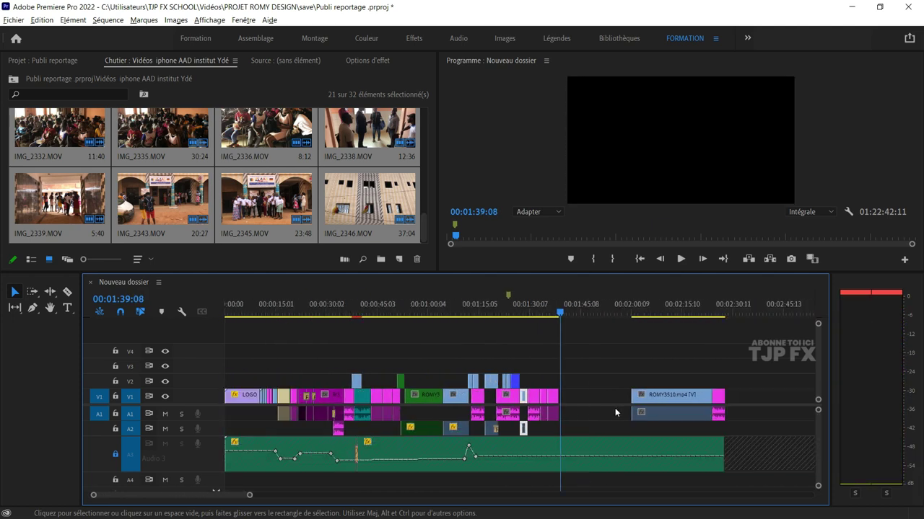
scroll(615, 408, "down", 2)
scroll(615, 408, "down", 2)
scroll(617, 409, "down", 2)
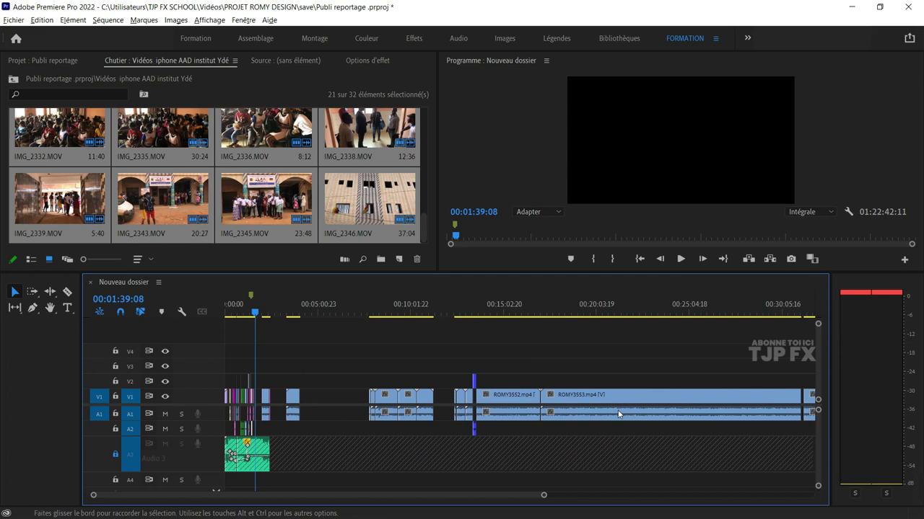
left_click(641, 311)
key("space")
scroll(620, 372, "down", 2)
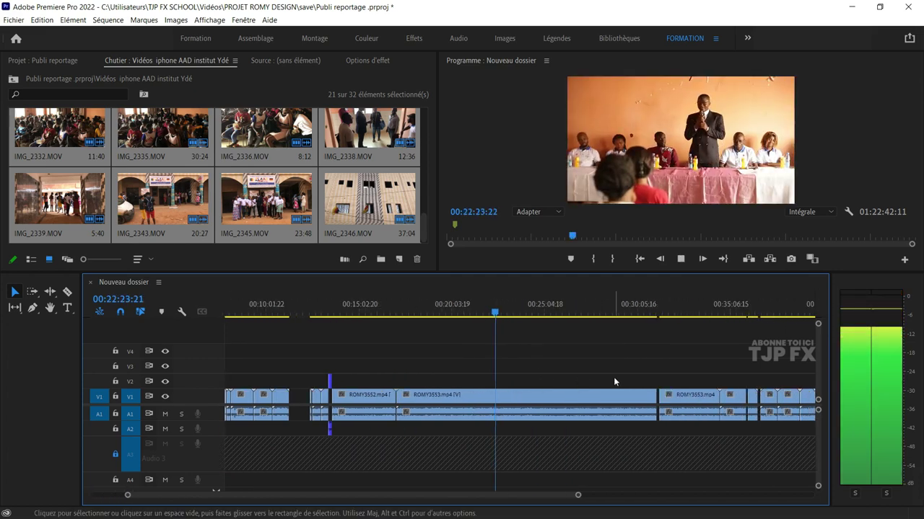
scroll(614, 376, "down", 2)
scroll(466, 360, "up", 2)
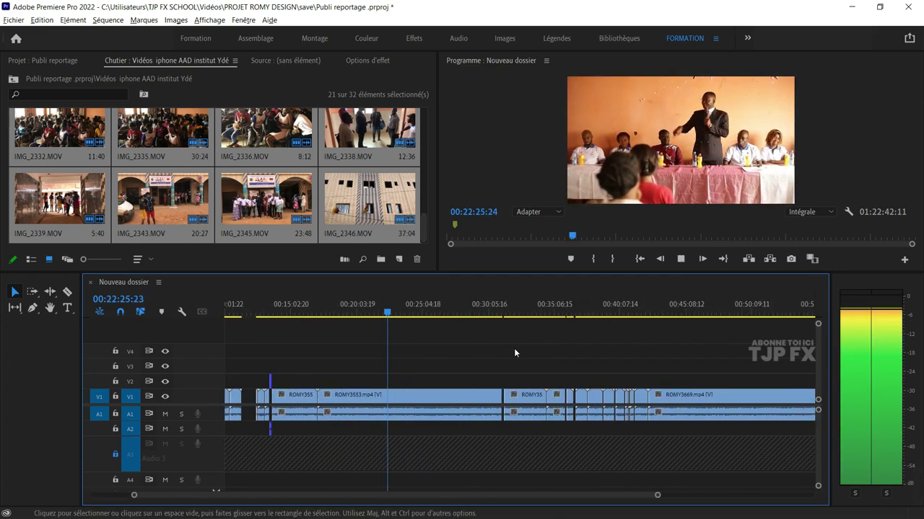
left_click(505, 312)
scroll(543, 377, "up", 2)
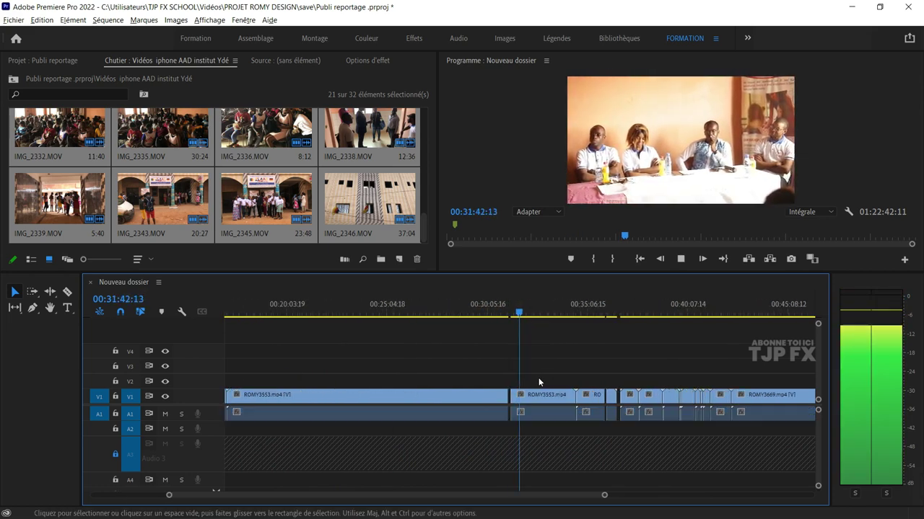
scroll(538, 382, "up", 3)
scroll(545, 378, "up", 2)
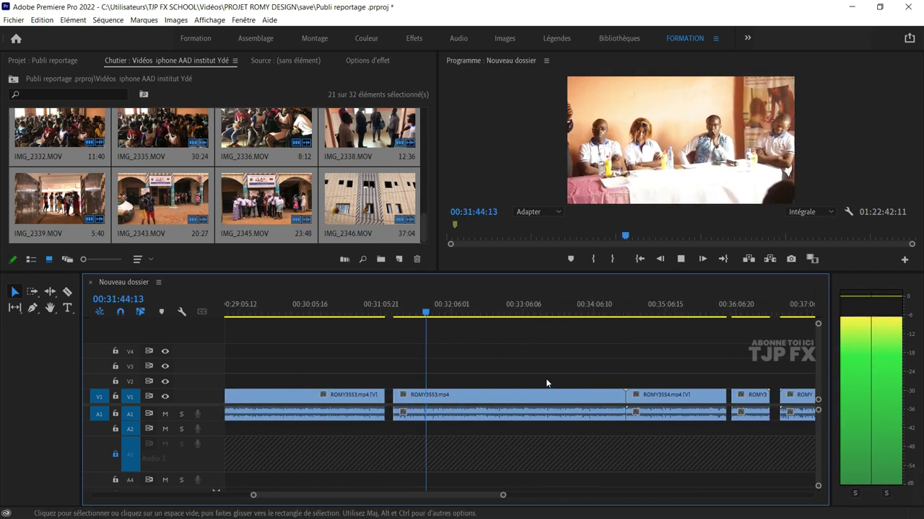
key("space")
left_click_drag(480, 314, 494, 316)
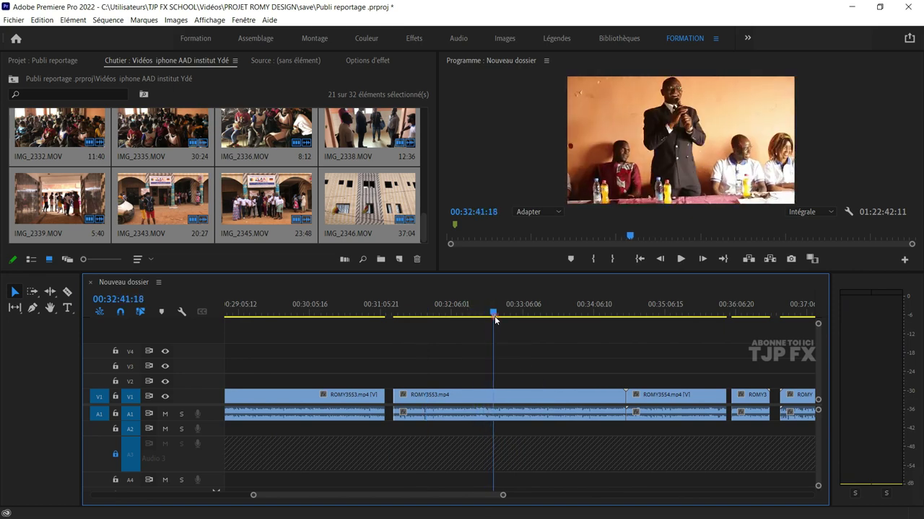
key("space")
scroll(477, 361, "up", 2)
scroll(457, 355, "up", 1)
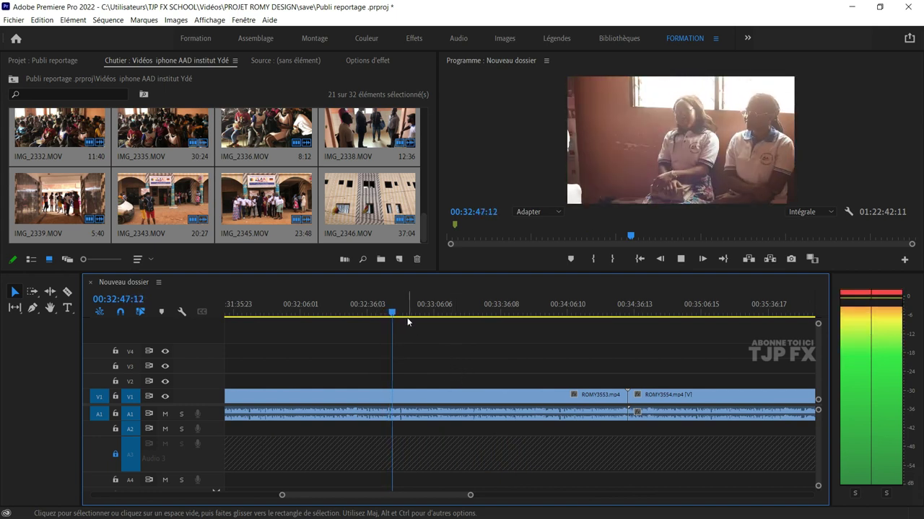
- Scrub and play through the ROMY3553 speech from 00:32:59 to around 00:33:28
left_click_drag(409, 316, 460, 329)
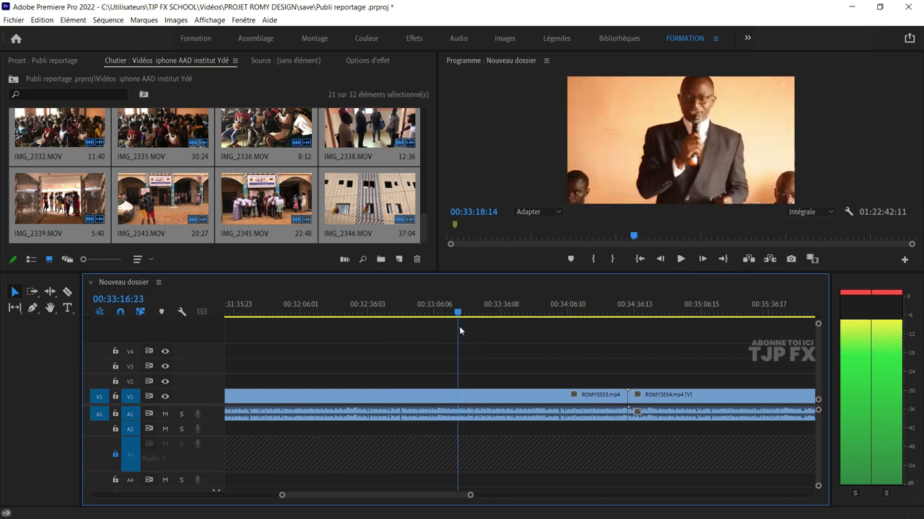
key("space")
key("=")
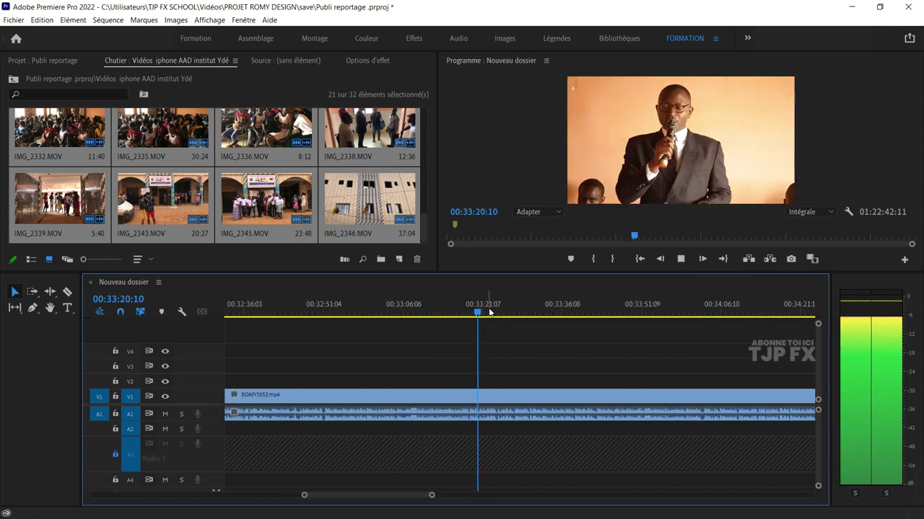
left_click_drag(490, 311, 517, 318)
key("=")
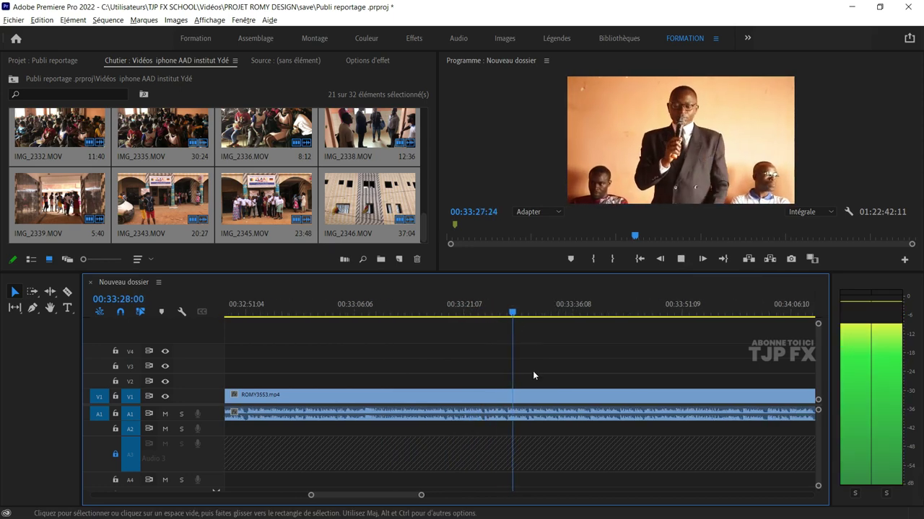
scroll(519, 371, "down", 2)
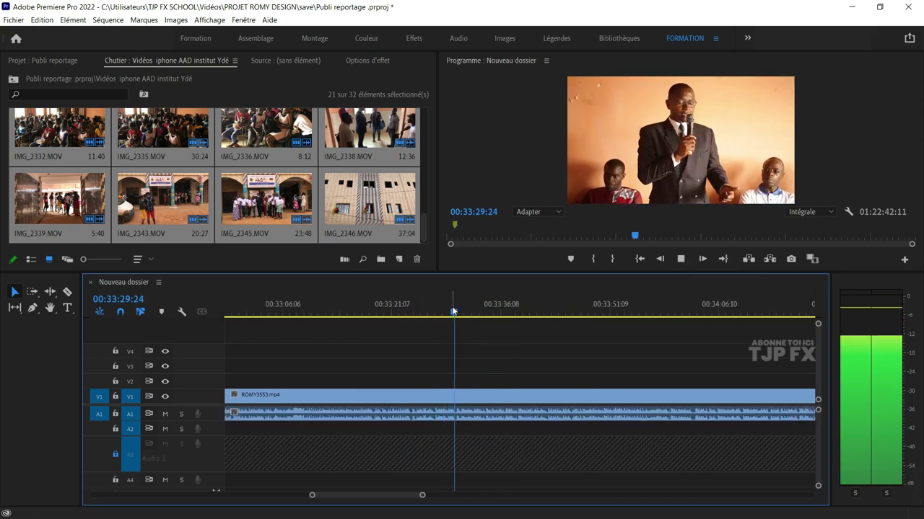
left_click_drag(453, 310, 479, 310)
scroll(511, 361, "down", 2)
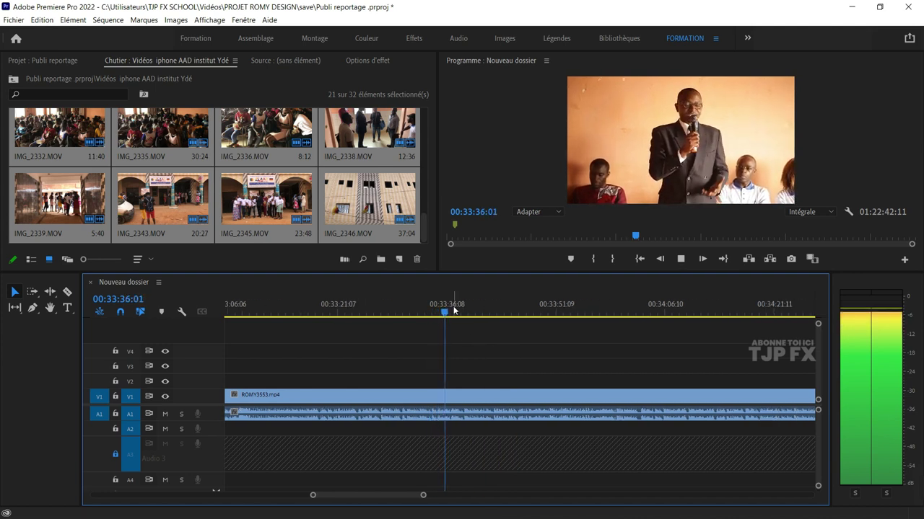
key("equal")
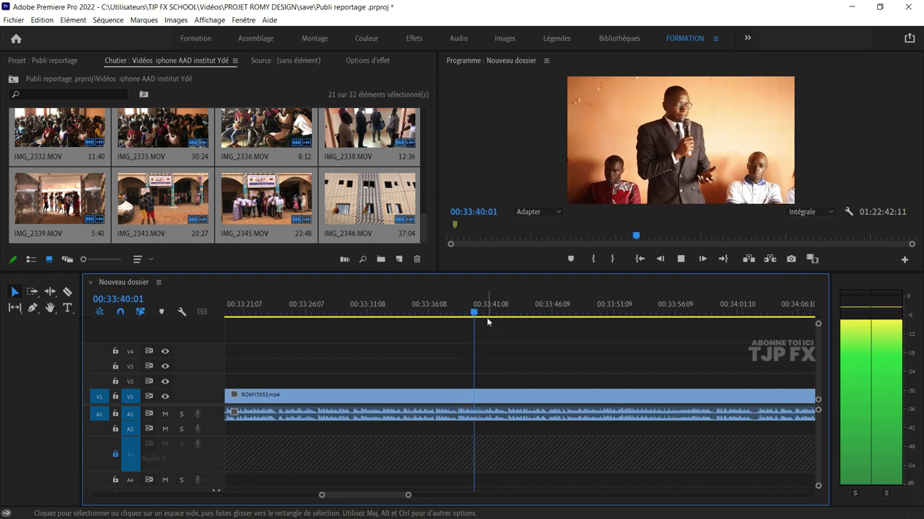
- Pin down the 00:33:50:10 point and split ROMY3553.mp4 there with Ctrl+K
left_click(535, 315)
key("space")
scroll(548, 354, "down", 1)
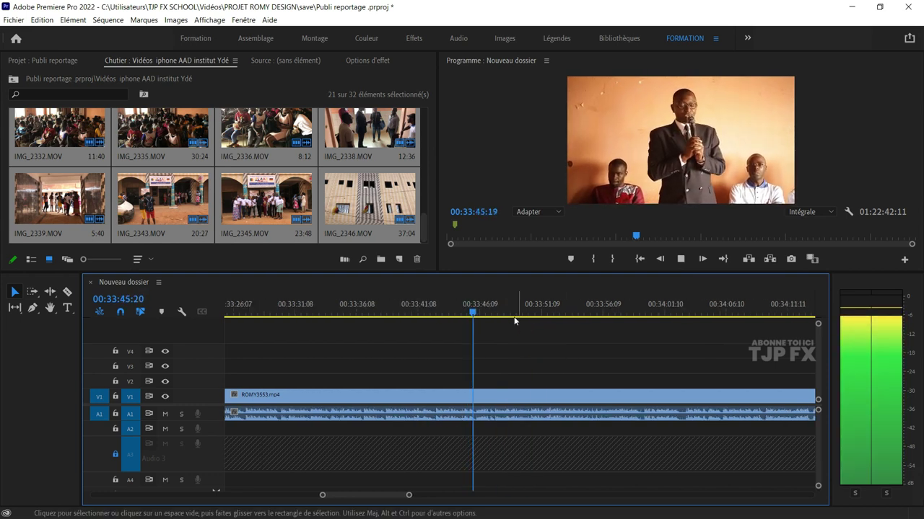
left_click(537, 316)
scroll(533, 337, "down", 1)
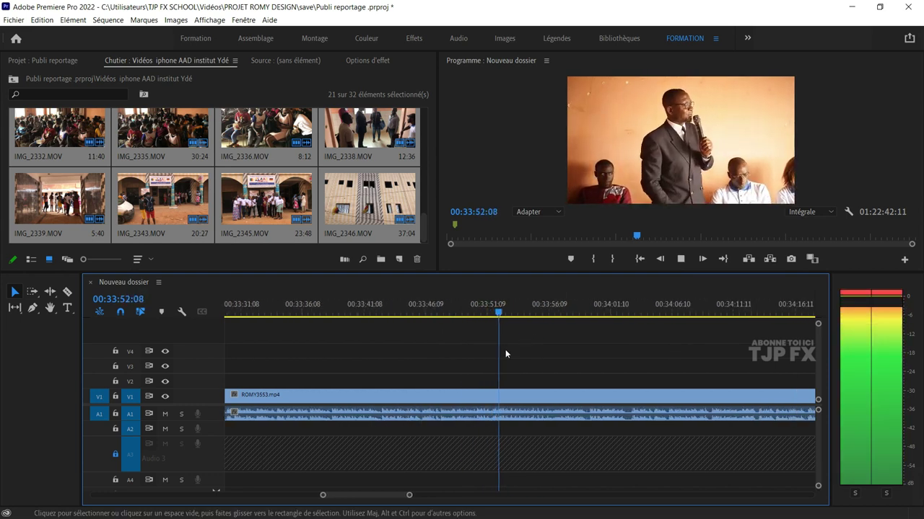
key("space")
left_click(476, 314)
key("space")
scroll(490, 361, "up", 1)
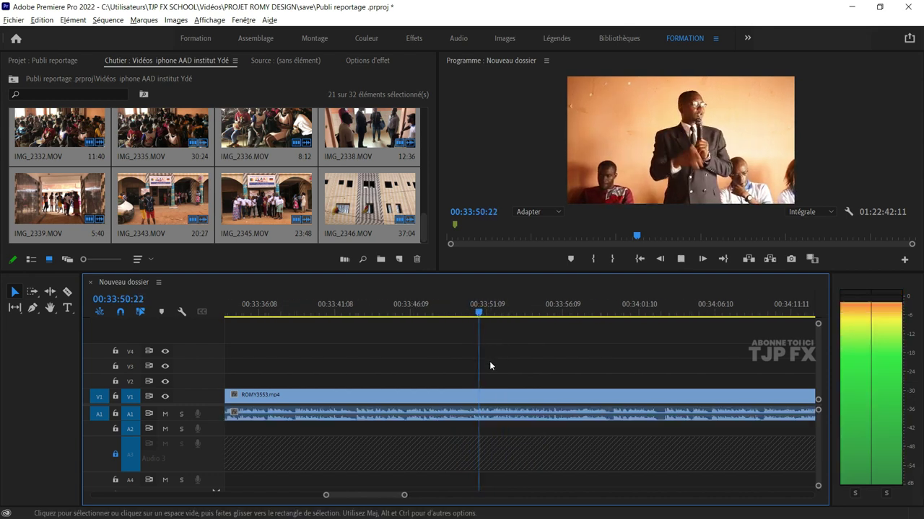
left_click(471, 314)
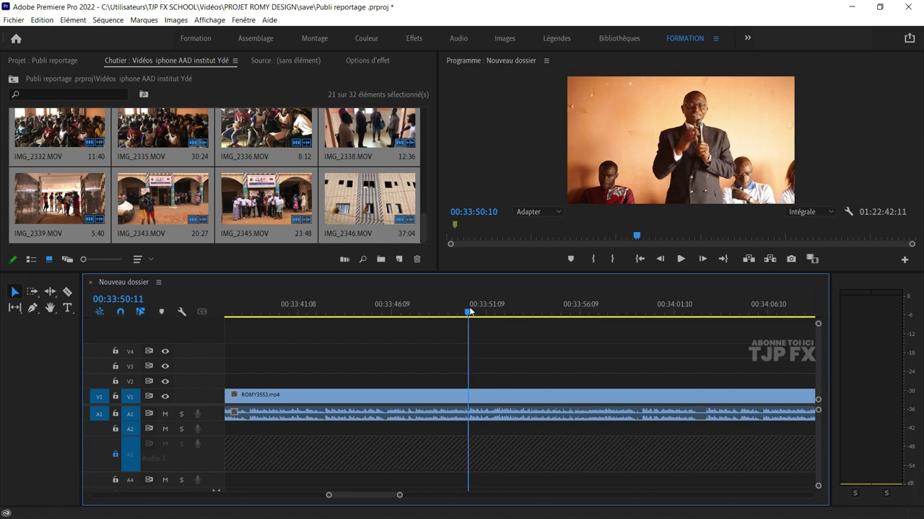
key("ctrl+k")
key("space")
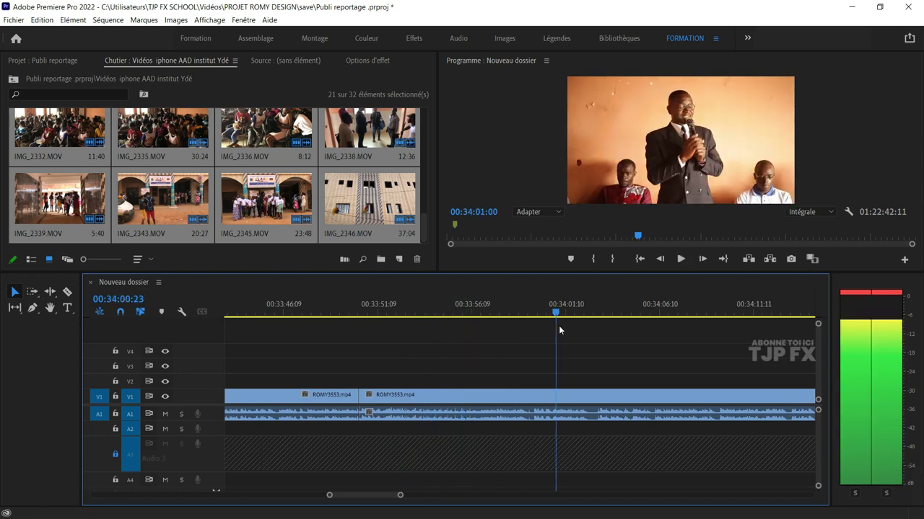
key("minus")
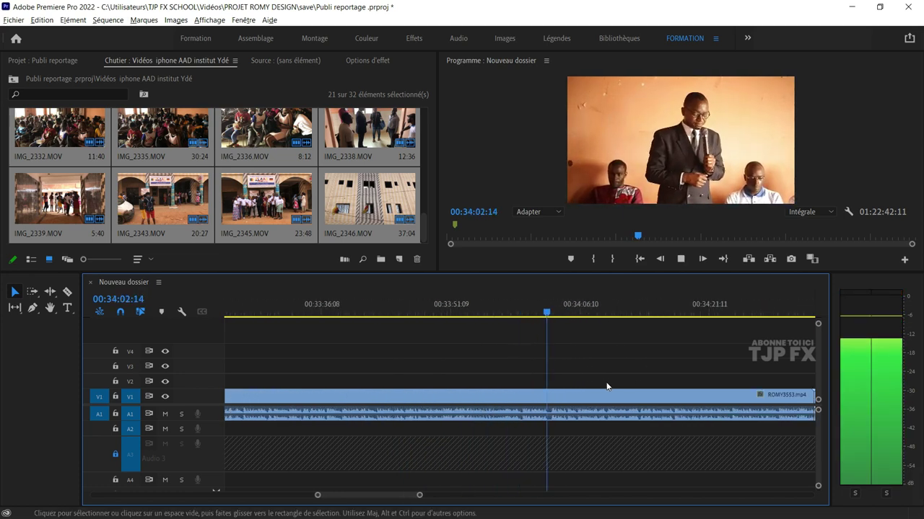
left_click(625, 314)
left_click_drag(635, 318, 590, 323)
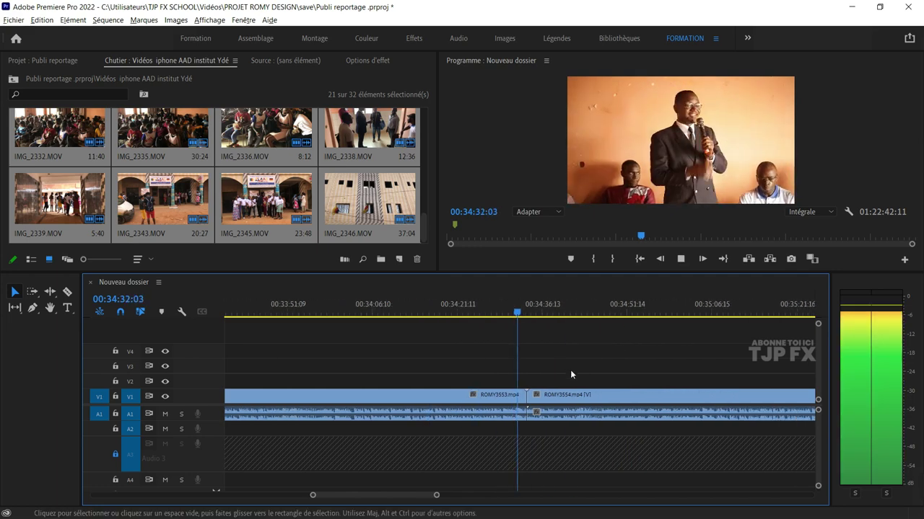
key("equal")
left_click(604, 319)
key("space")
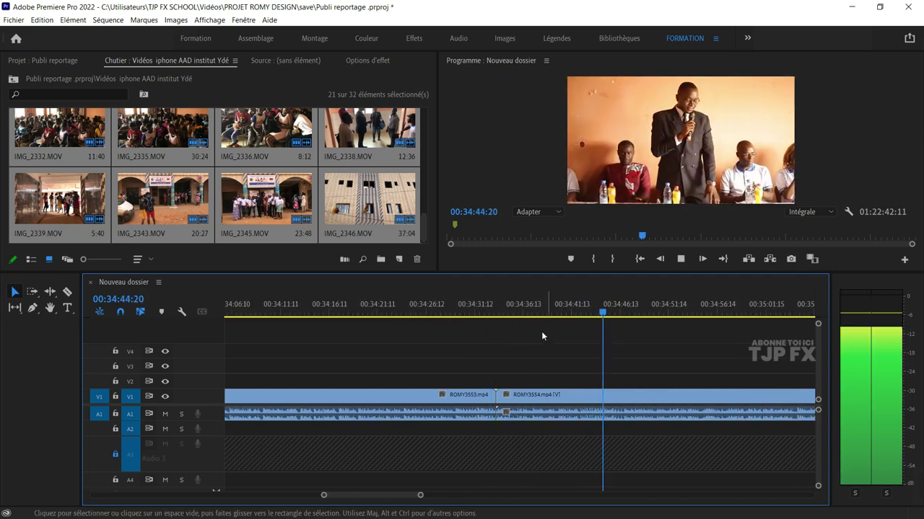
left_click(502, 311)
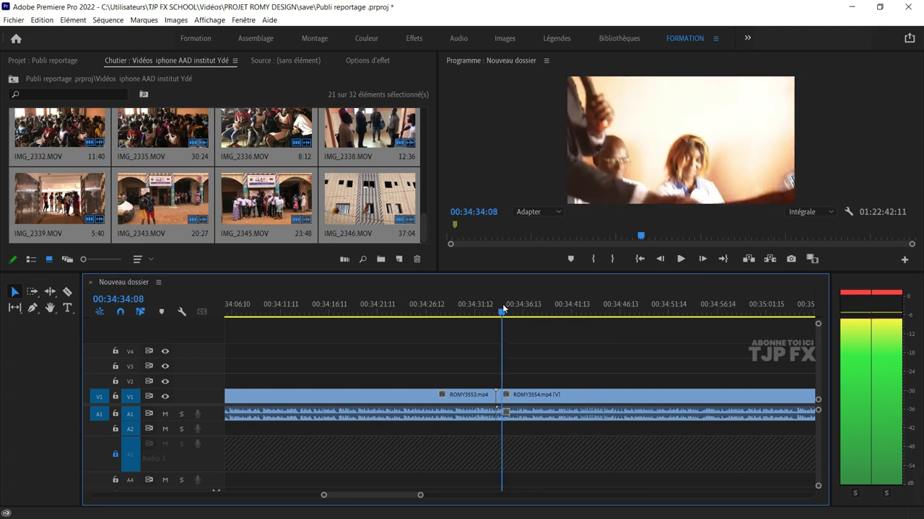
key("space")
key("equal")
key("equal")
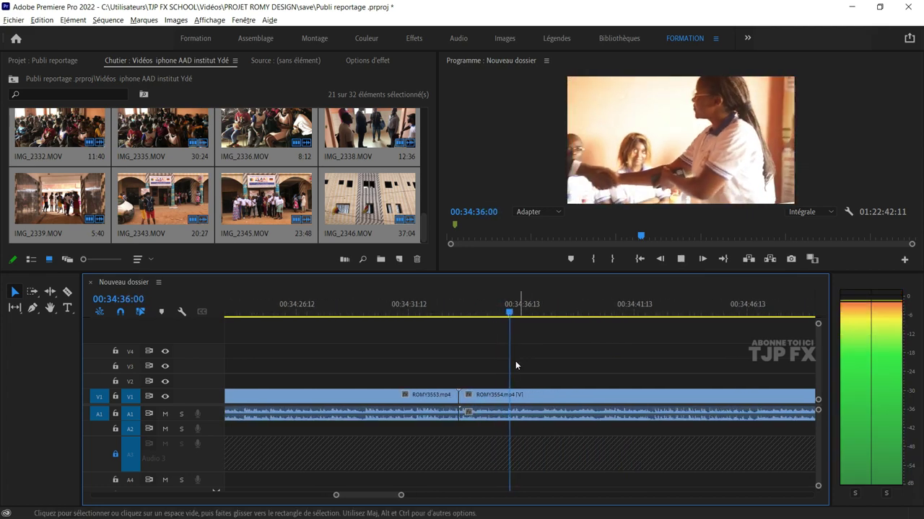
key("equal")
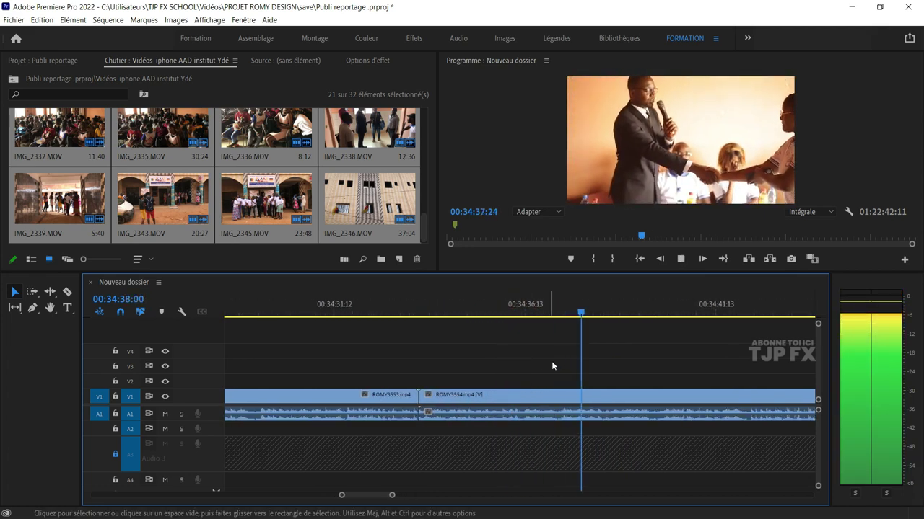
key("minus")
key("minus")
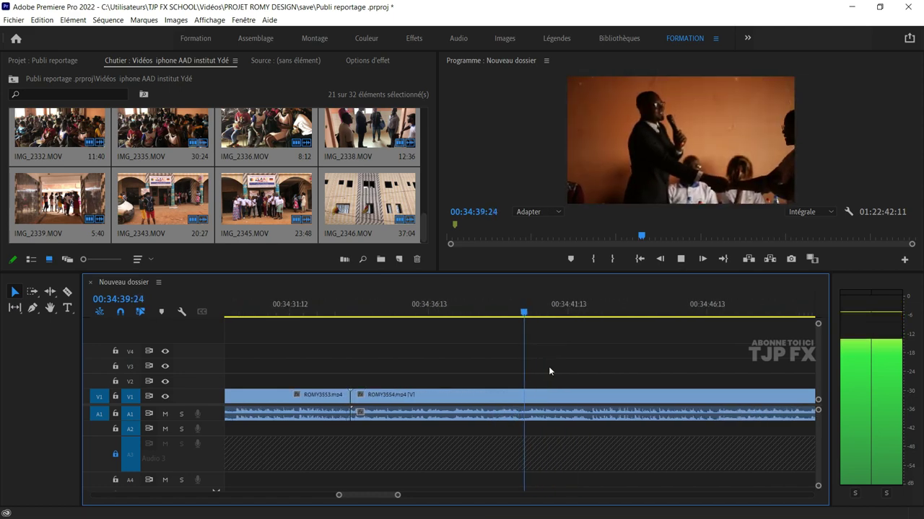
key("space")
key("space")
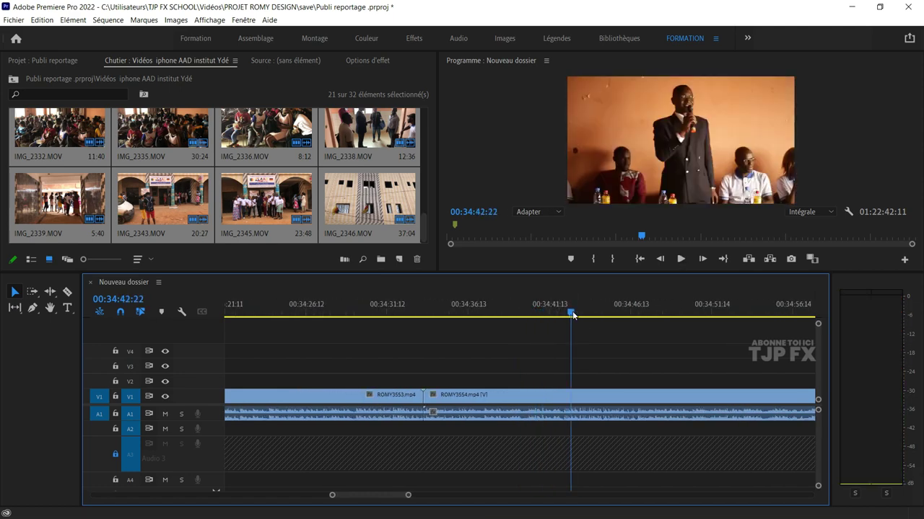
key("minus")
- Review onward through ROMY3554 from about 00:34:51 to 00:35:32
key("minus")
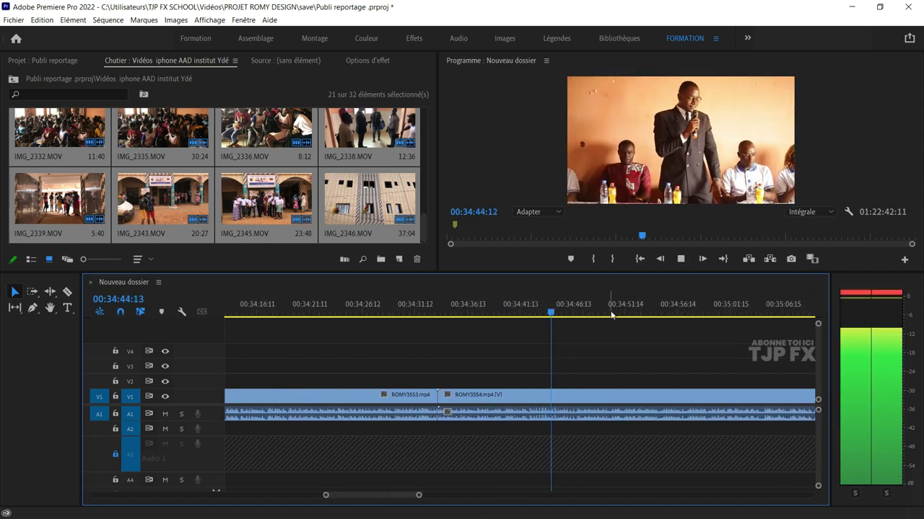
left_click(620, 311)
scroll(620, 353, "down", 3)
key("minus")
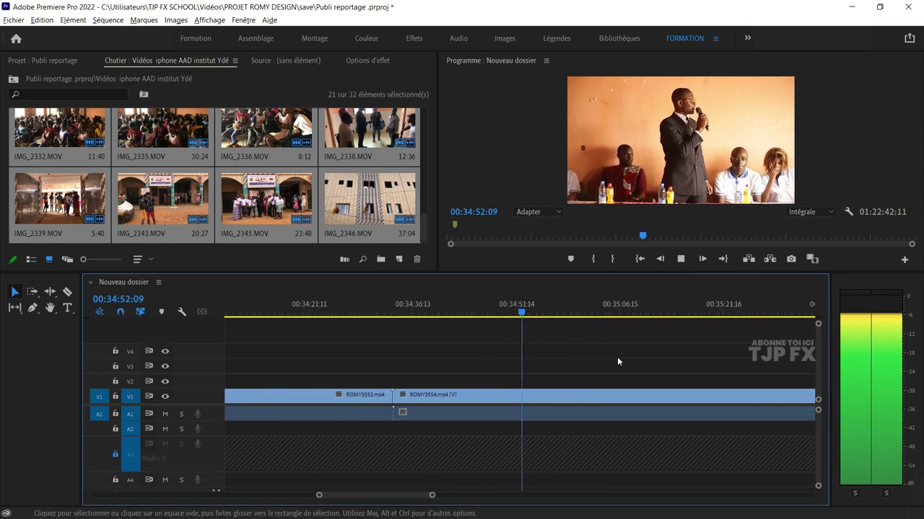
key("minus")
left_click(561, 313)
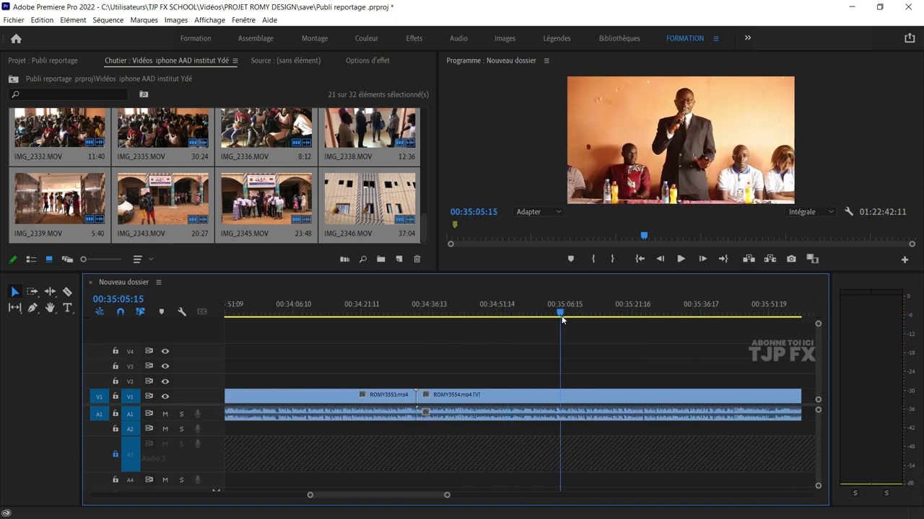
key("equal")
key("equal")
key("equal")
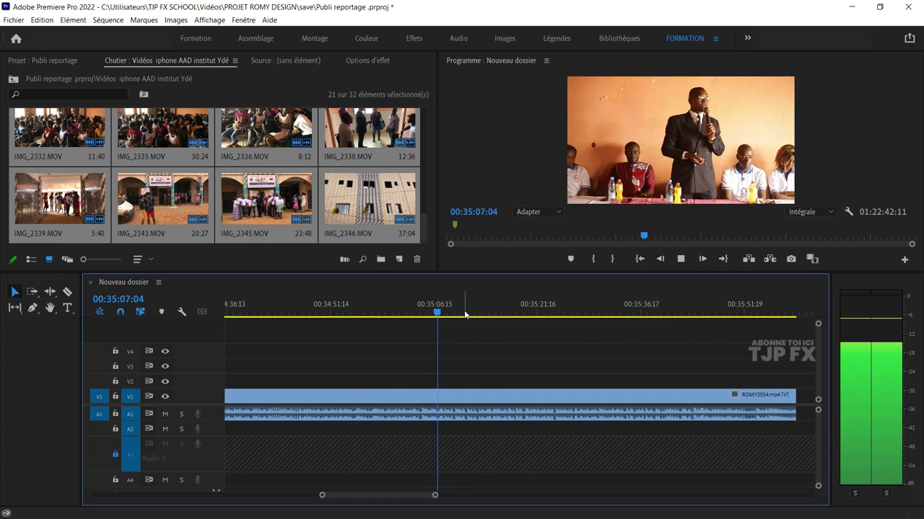
left_click_drag(505, 312, 635, 343)
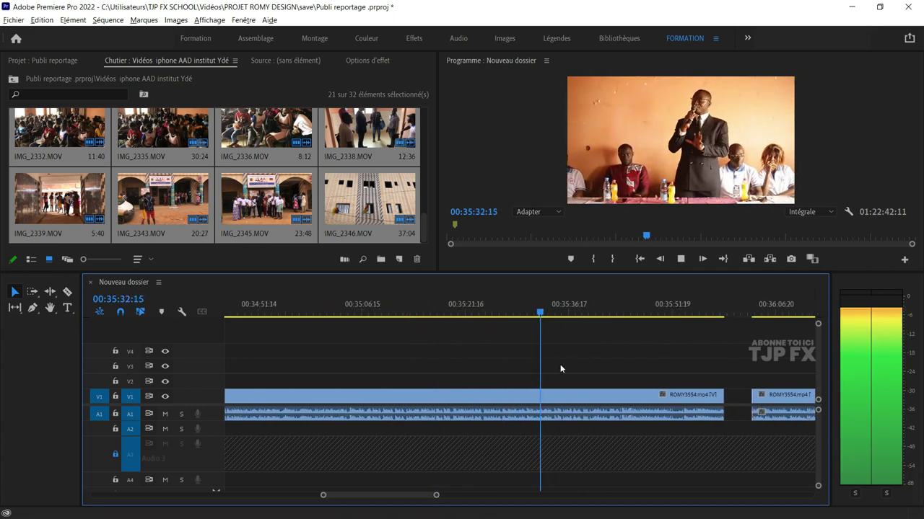
key("equal")
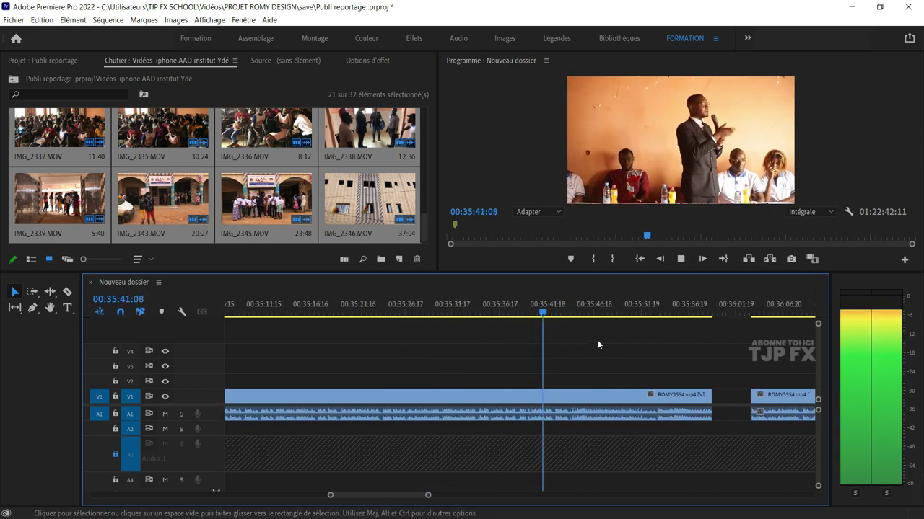
left_click_drag(621, 313, 654, 313)
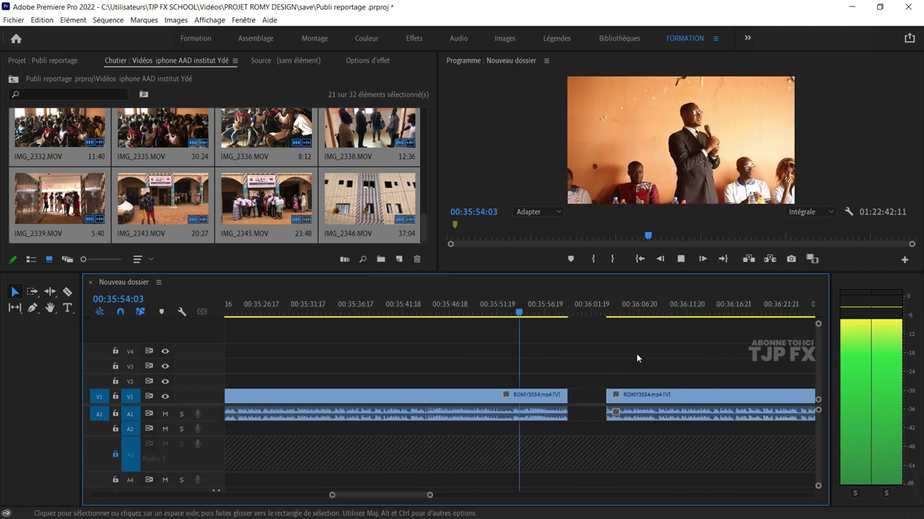
- Play the section from 00:36:05 to 00:36:28:18 where the ROMY3554 pieces lead into ROMY3556
left_click(626, 312)
scroll(592, 357, "down", 3)
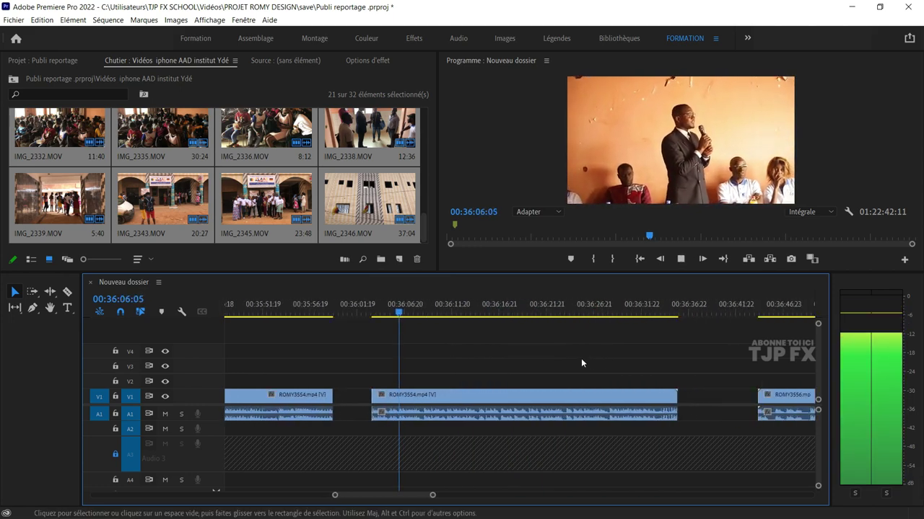
left_click(497, 312)
scroll(550, 349, "down", 3)
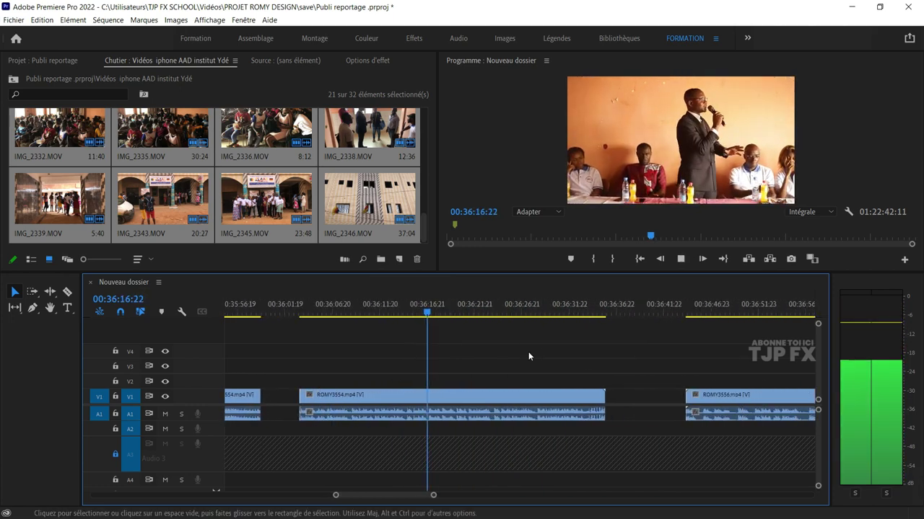
left_click(514, 312)
key("equal")
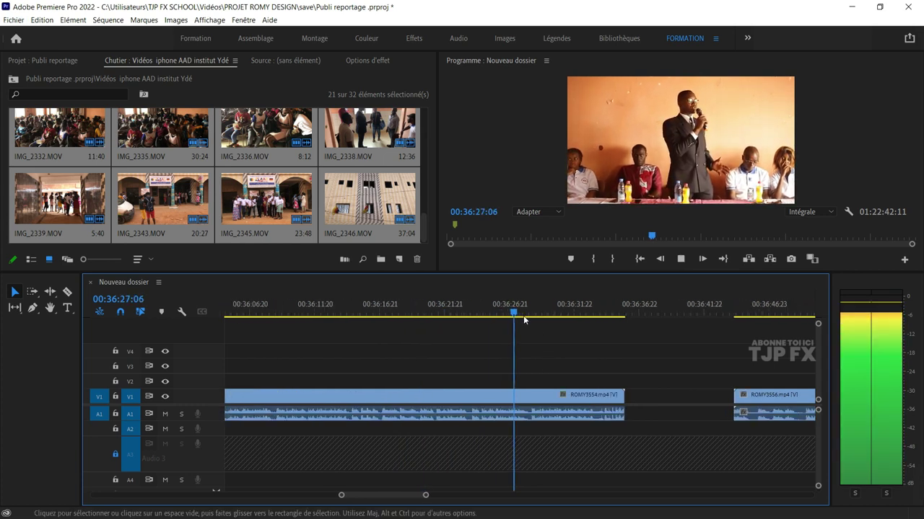
left_click(533, 312)
key("space")
scroll(562, 352, "down", 3)
scroll(559, 339, "down", 3)
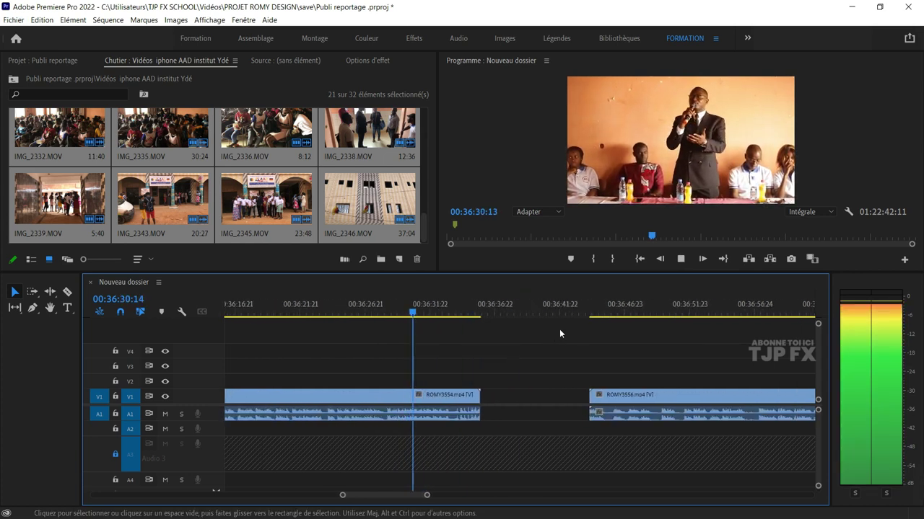
key("equal")
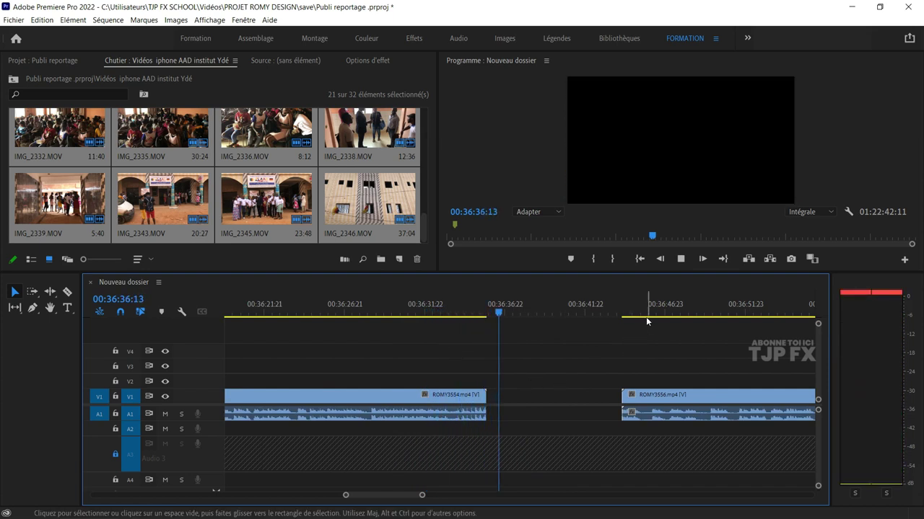
key("space")
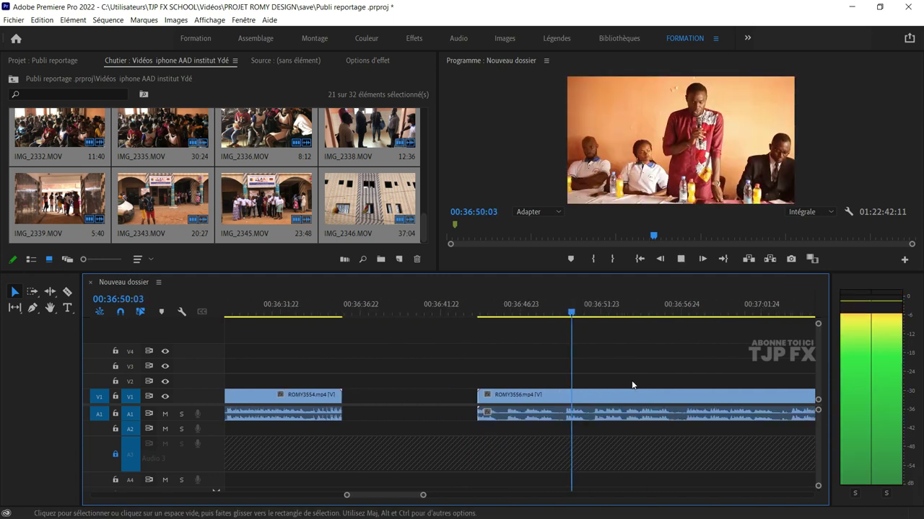
key("alt")
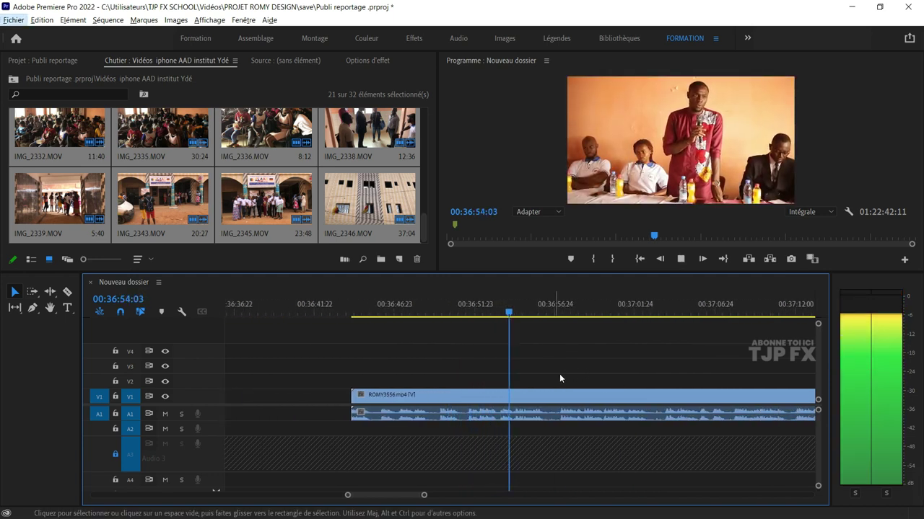
scroll(578, 375, "down", 2)
scroll(589, 374, "down", 2)
left_click(681, 306)
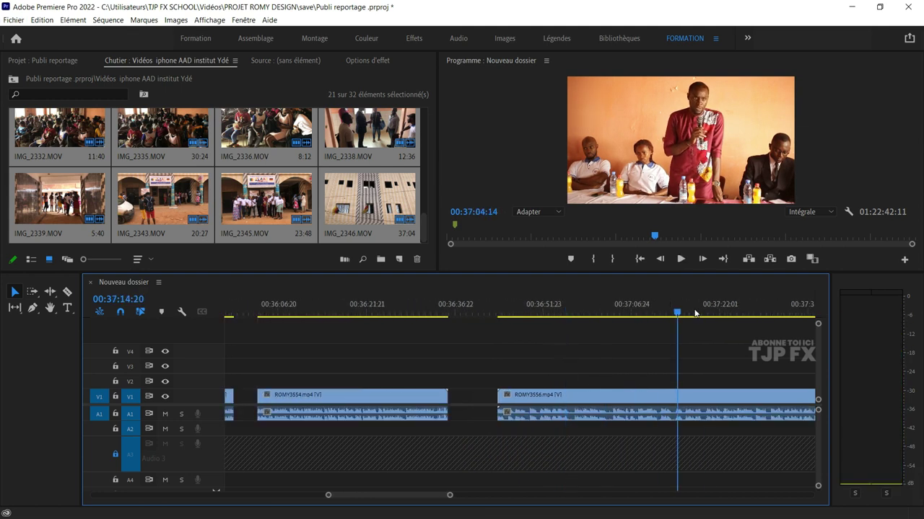
scroll(629, 376, "down", 3)
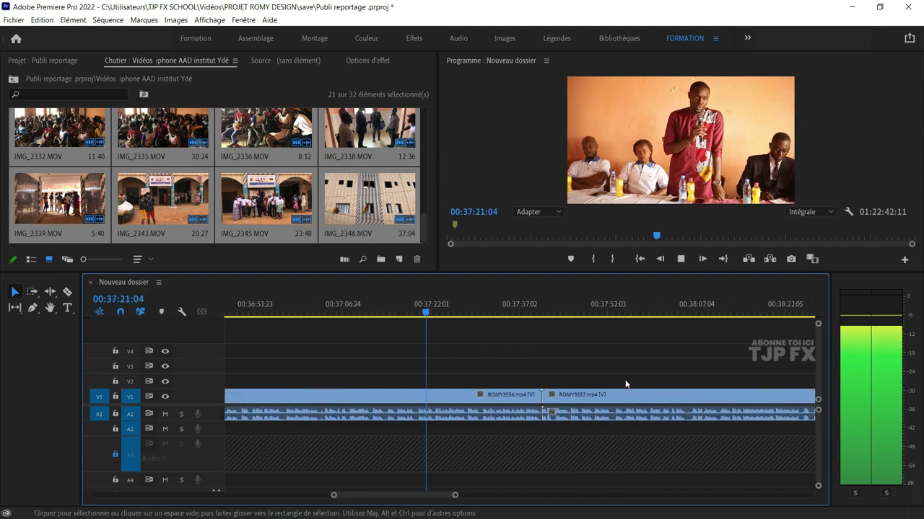
scroll(455, 370, "up", 1)
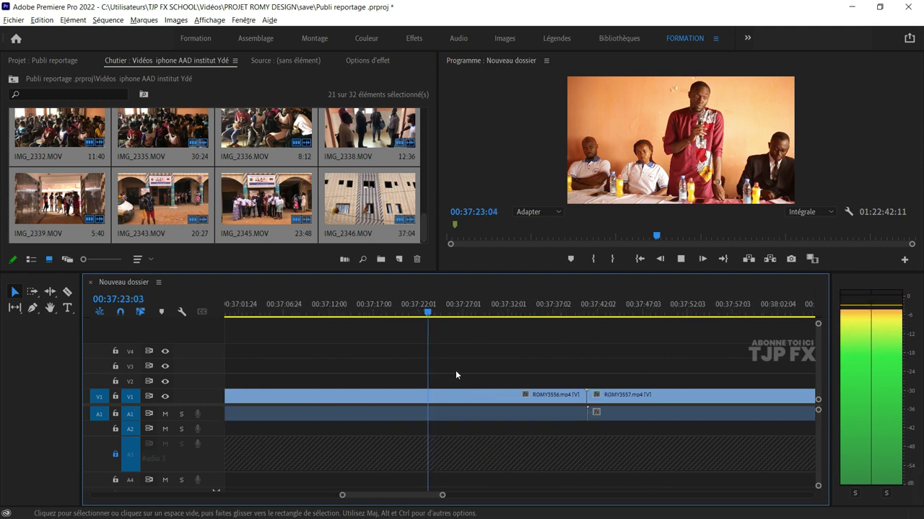
scroll(467, 366, "up", 1)
scroll(447, 351, "up", 1)
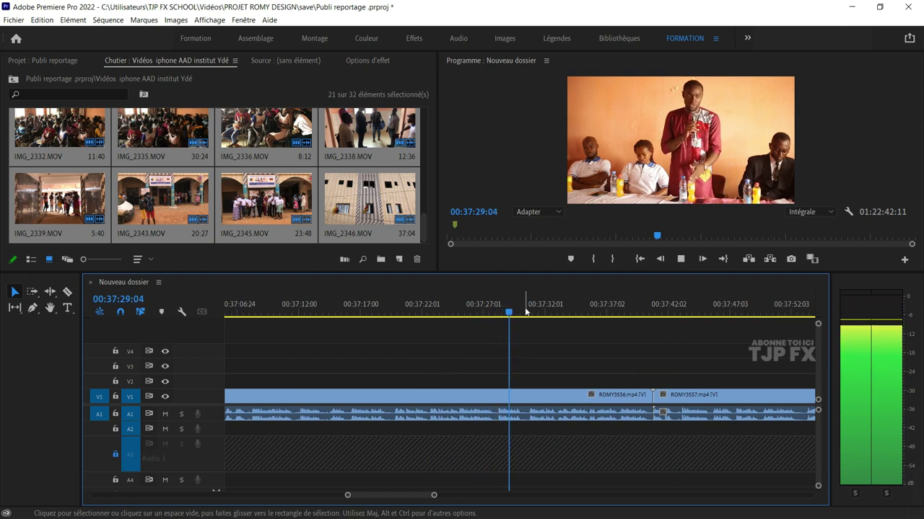
scroll(591, 348, "up", 2)
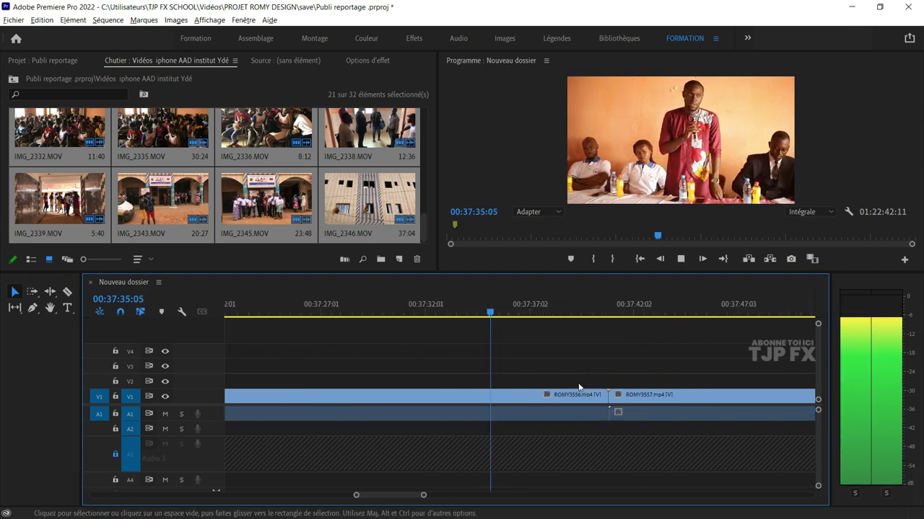
scroll(536, 349, "up", 1)
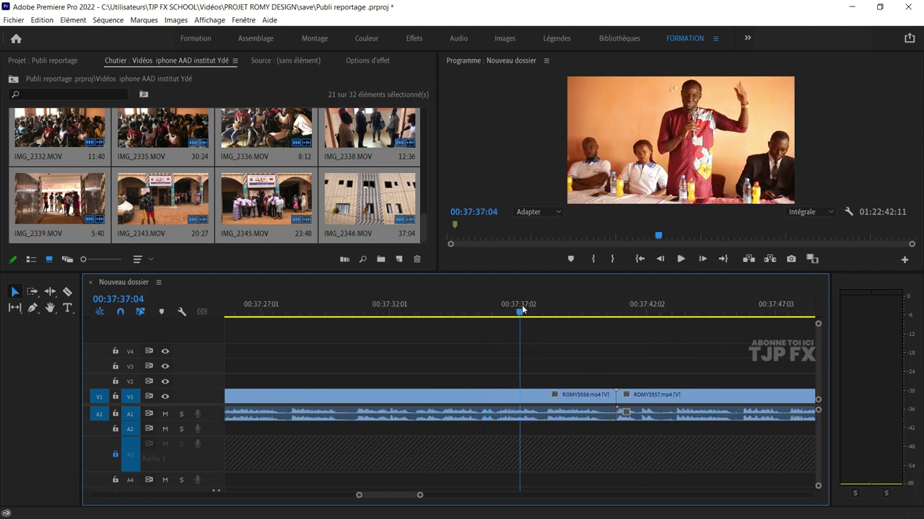
key("space")
key("space")
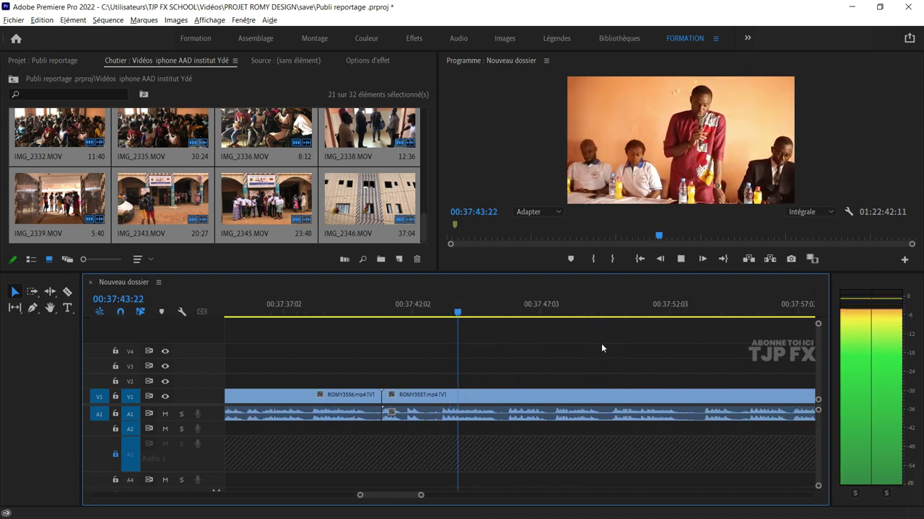
scroll(606, 343, "down", 3)
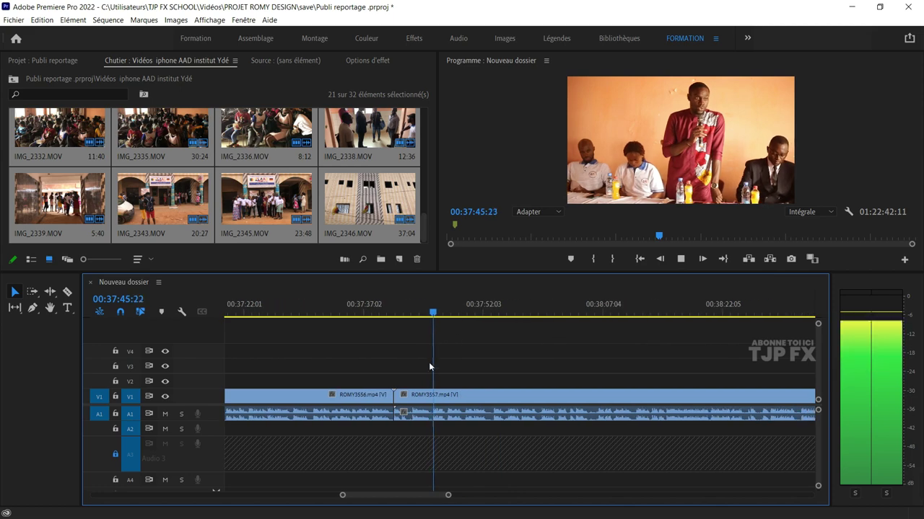
scroll(445, 372, "up", 4)
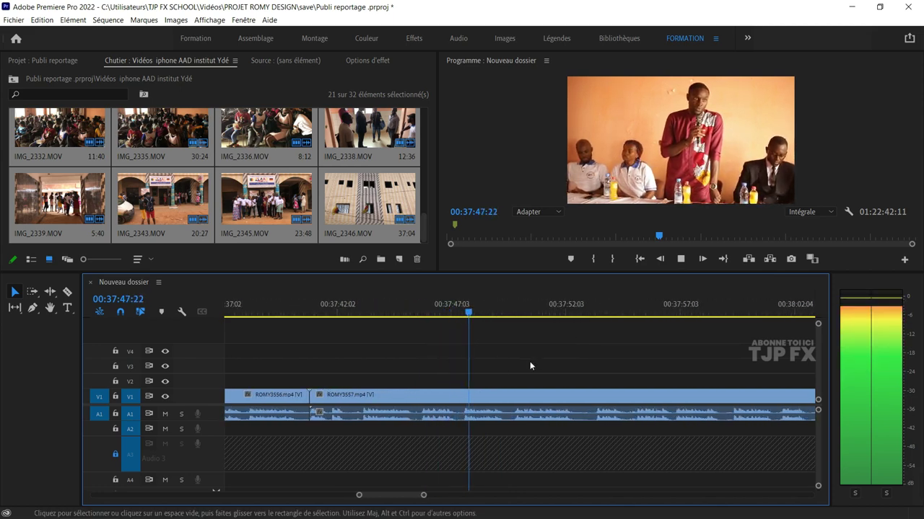
scroll(587, 385, "down", 3)
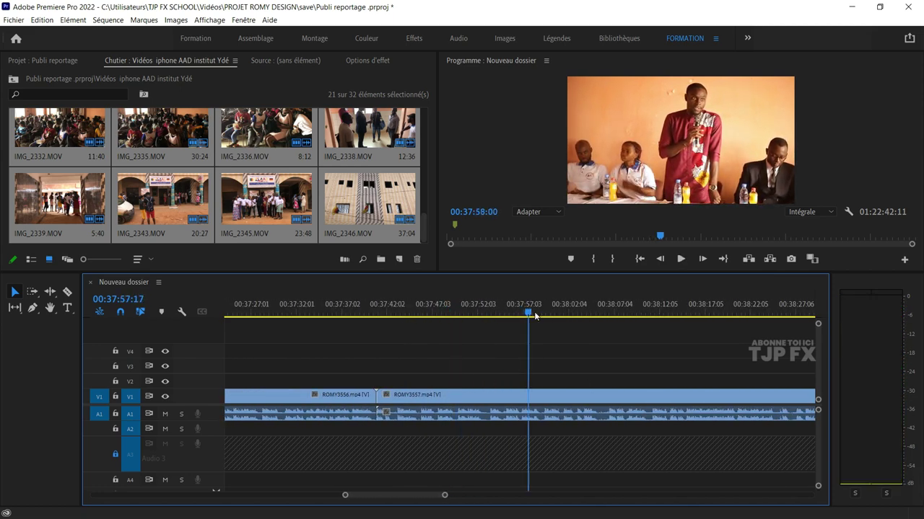
left_click(575, 332)
key("space")
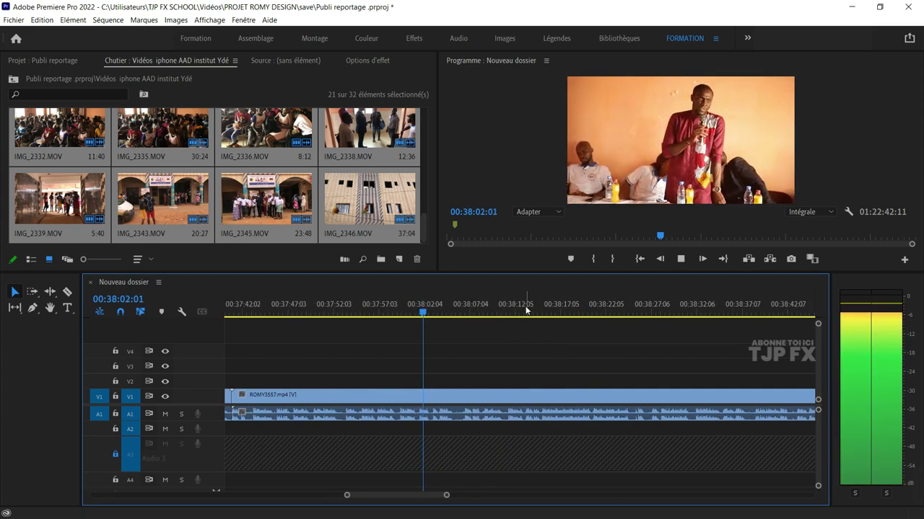
left_click(516, 314)
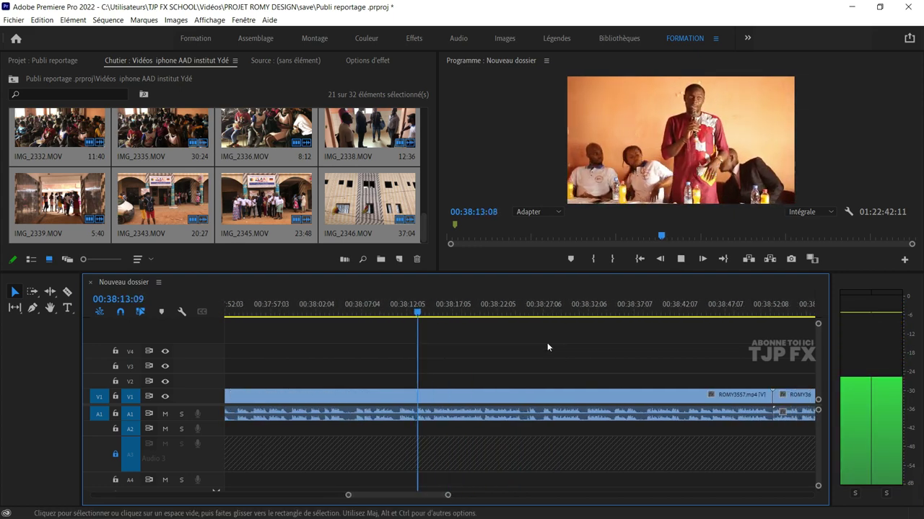
left_click(518, 310)
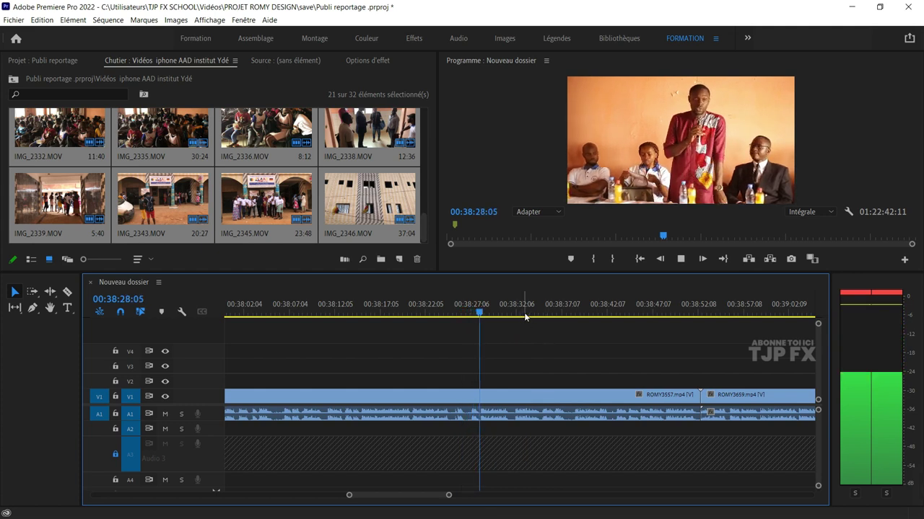
left_click(525, 313)
left_click(567, 339)
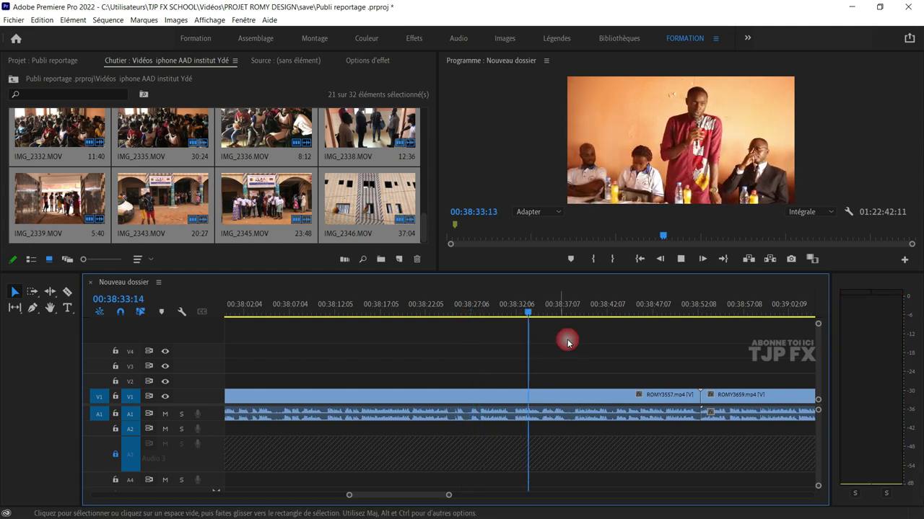
left_click(533, 315)
key("space")
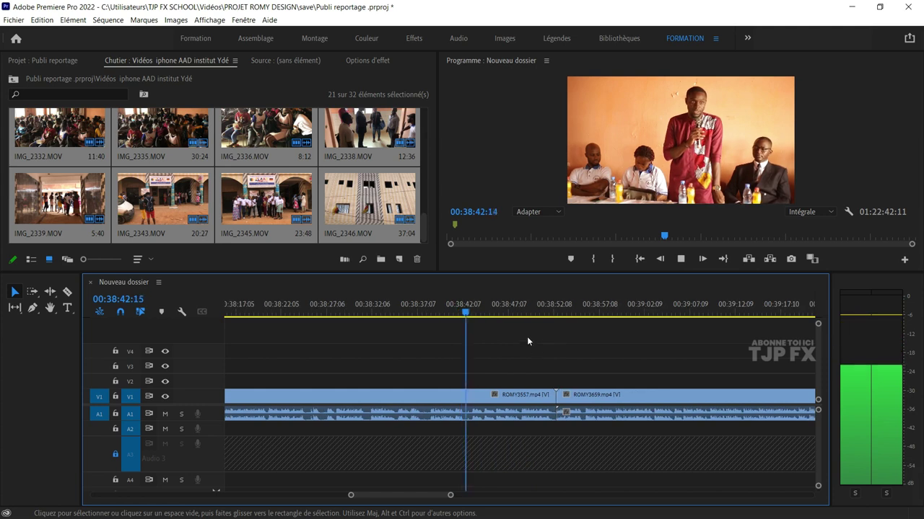
left_click(526, 315)
key("space")
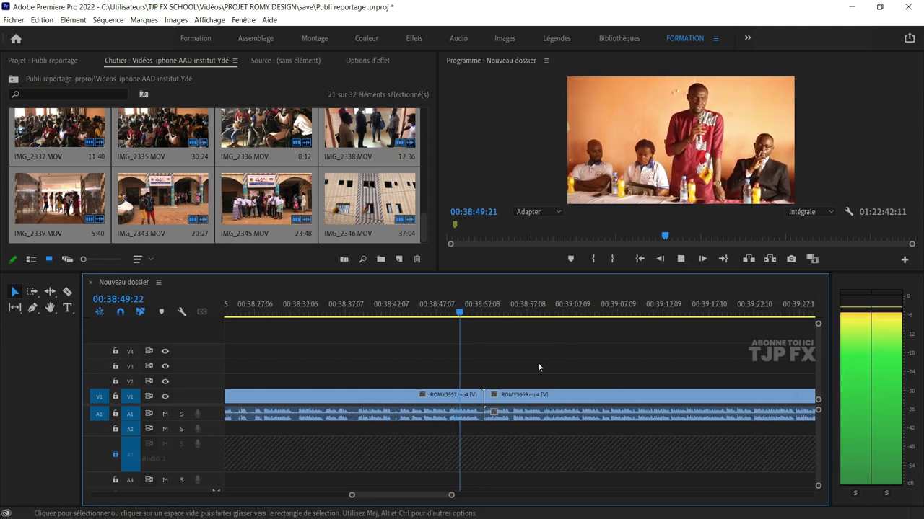
left_click(482, 304)
scroll(465, 357, "up", 2)
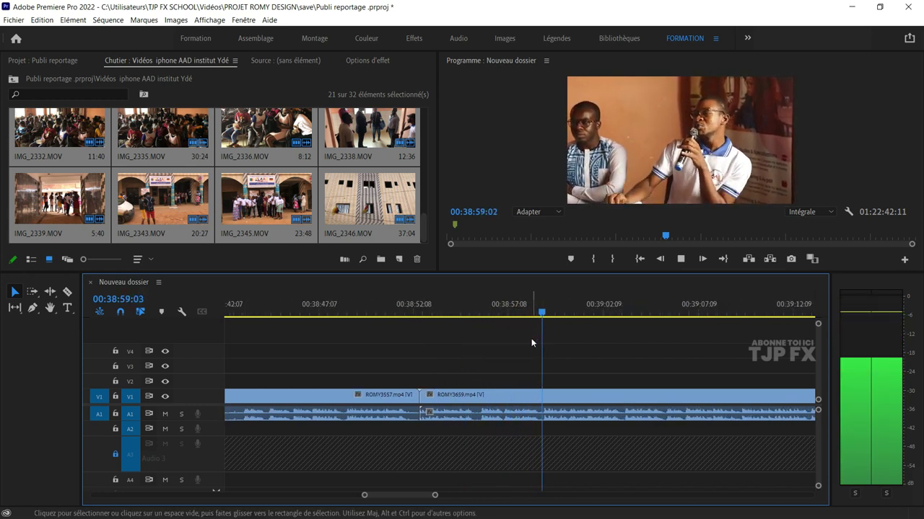
- Replay the speech around the ROMY3659 cut, from 38:43:03 and again from about 38:32
scroll(521, 340, "up", 2)
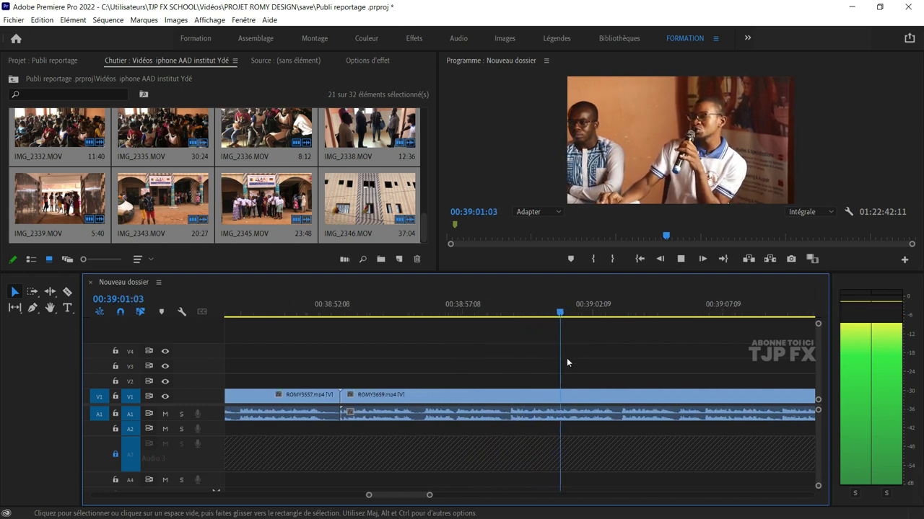
scroll(562, 359, "up", 1)
scroll(545, 357, "up", 1)
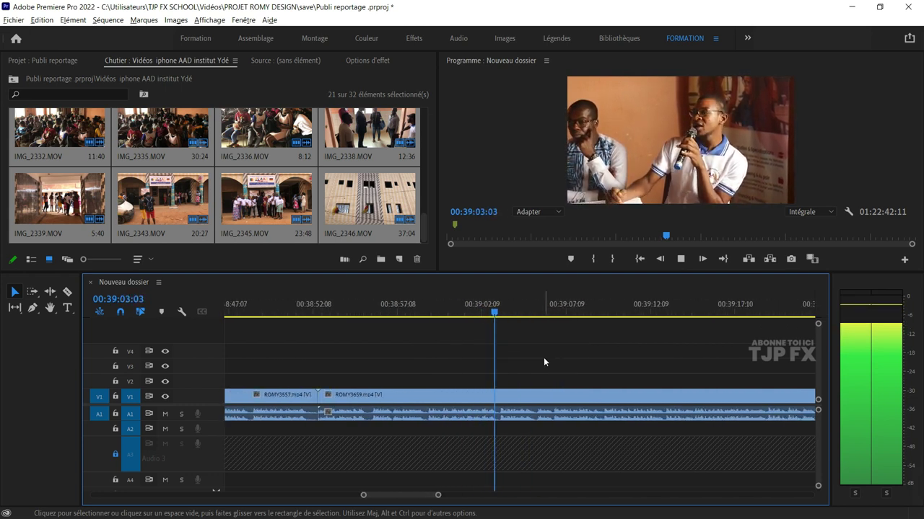
scroll(543, 357, "down", 2)
key("space")
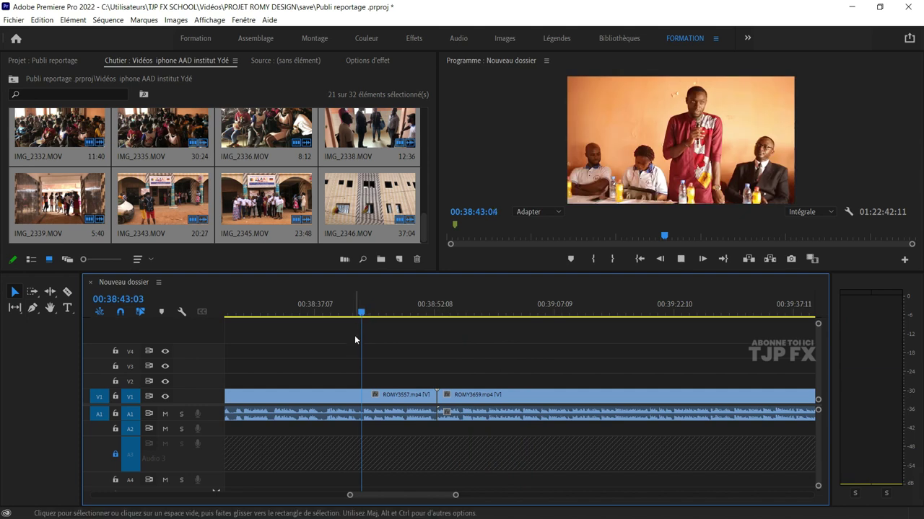
key("space")
scroll(375, 361, "up", 3)
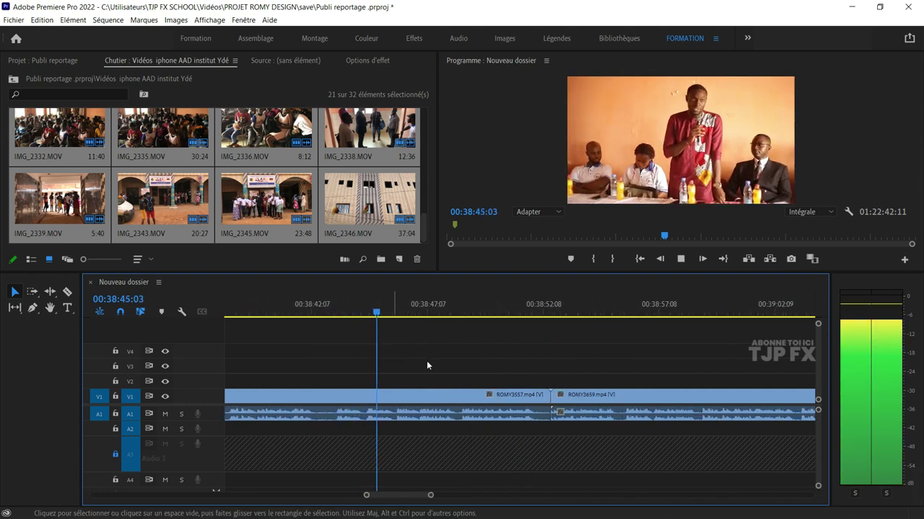
scroll(447, 364, "up", 2)
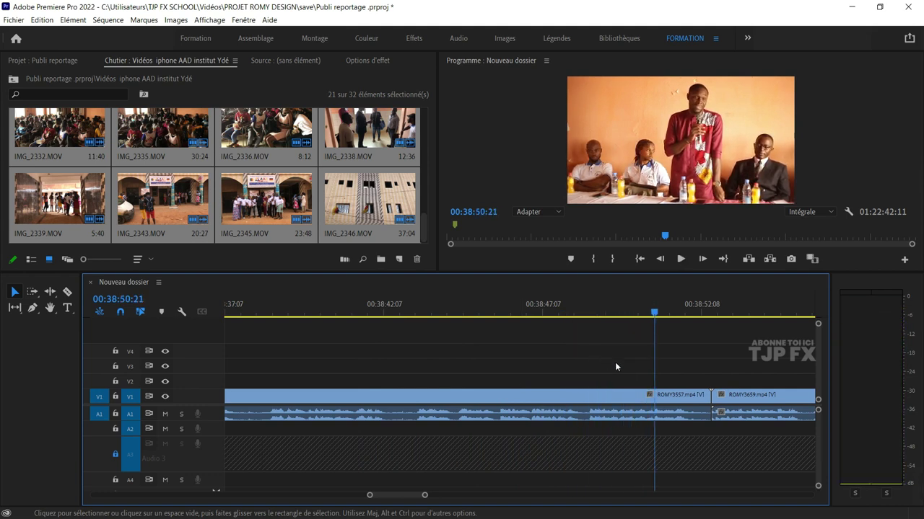
scroll(634, 369, "down", 1)
key("space")
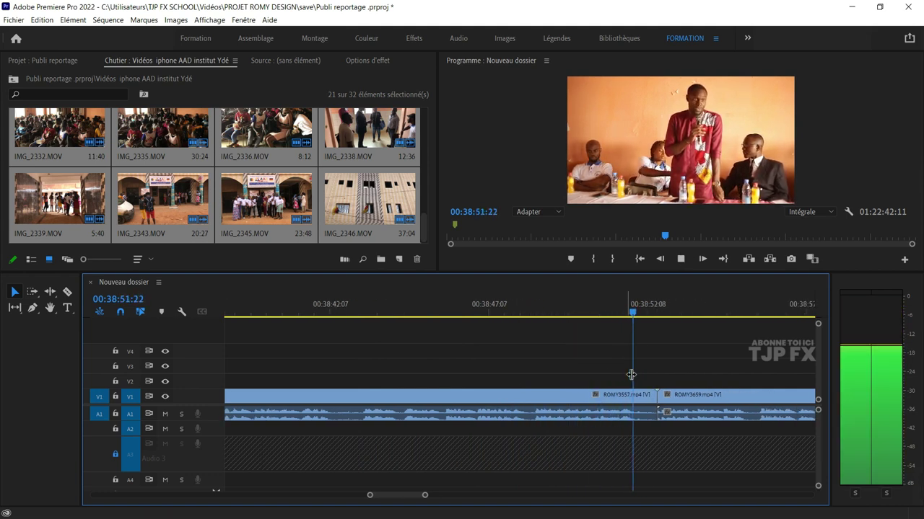
key("minus")
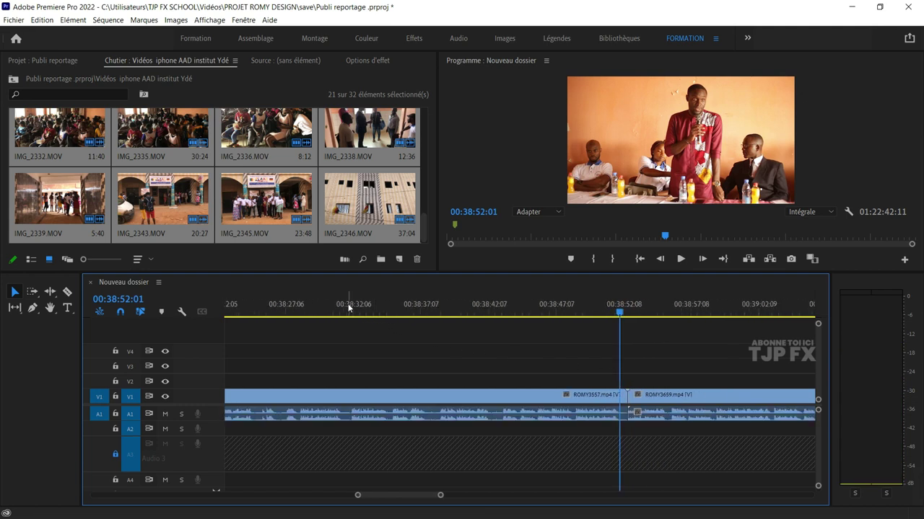
left_click(348, 307)
key("space")
key("equal")
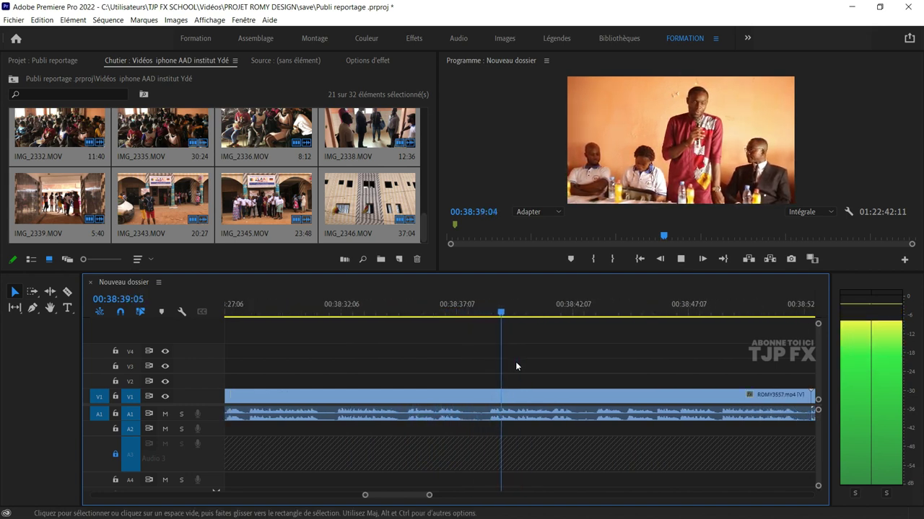
- Review ROMY3557 from 37:55:17 and the earlier ROMY3556 clip, stopping at 38:06:07
key("minus")
key("minus")
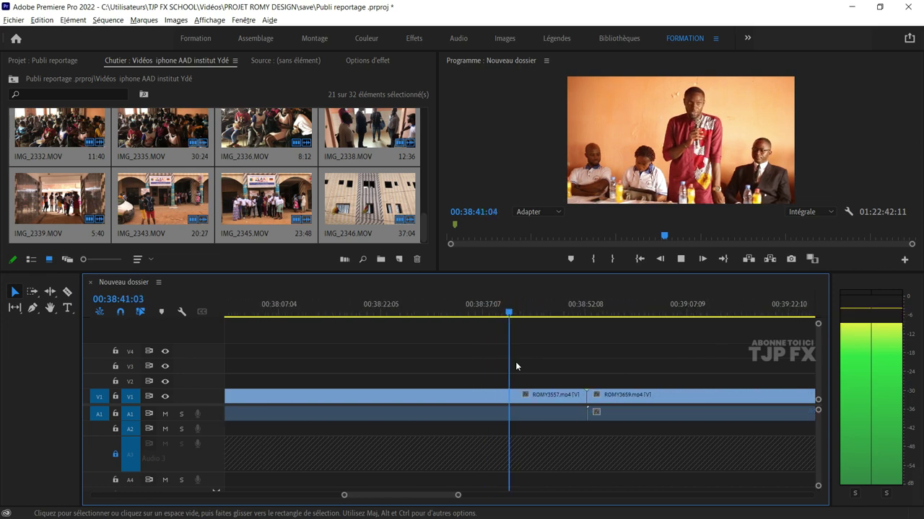
key("minus")
left_click(332, 309)
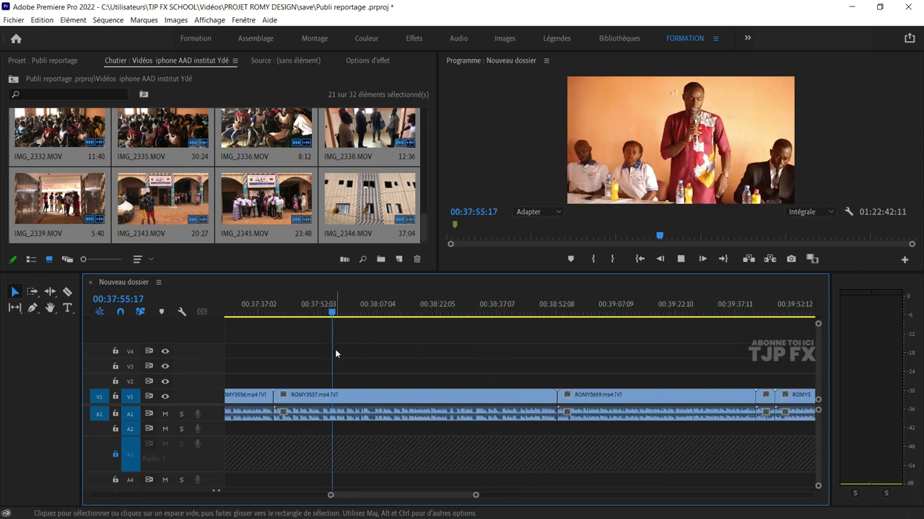
key("equal")
key("equal")
key("equal")
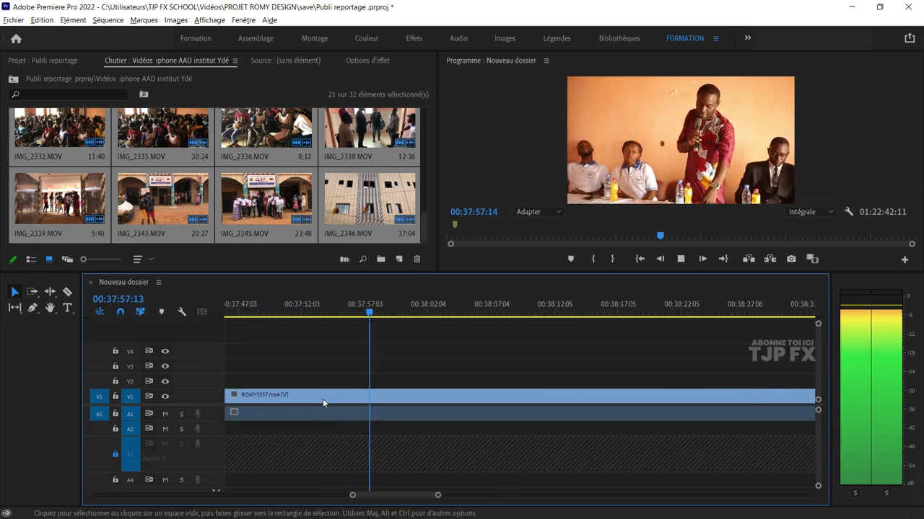
scroll(375, 404, "up", 2)
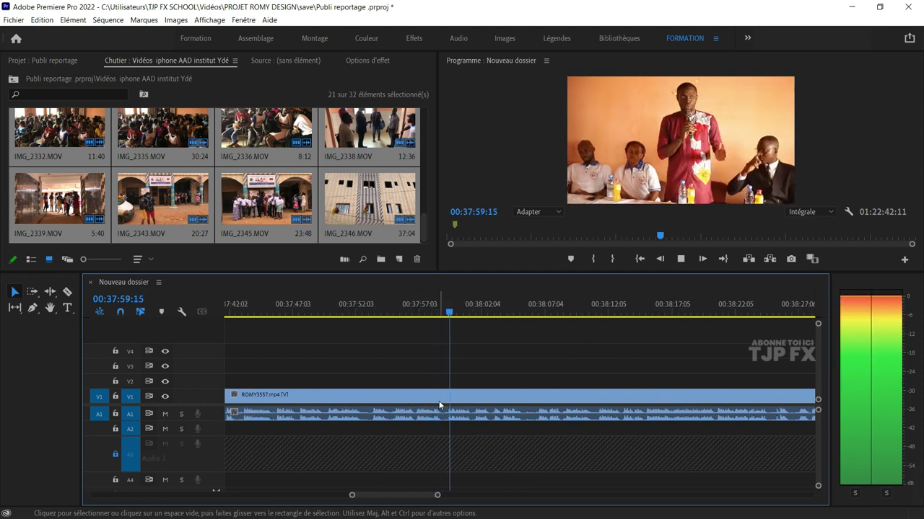
key("equal")
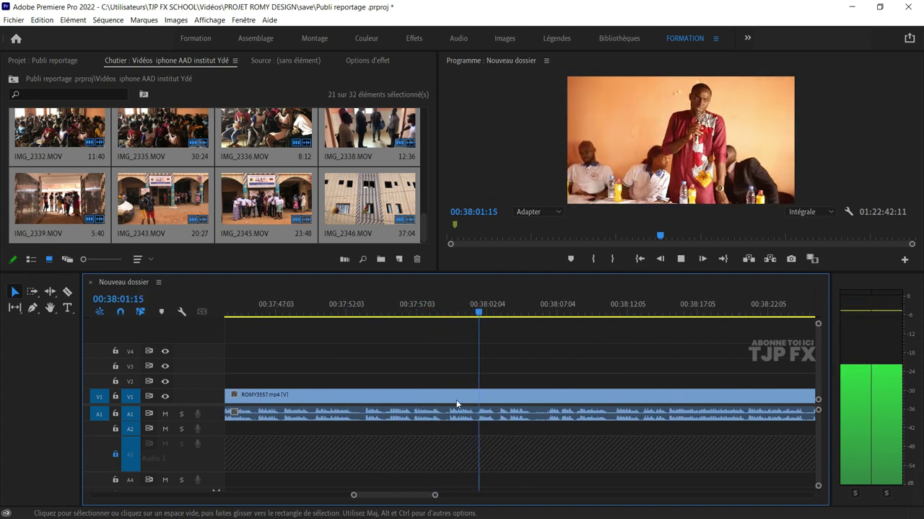
key("minus")
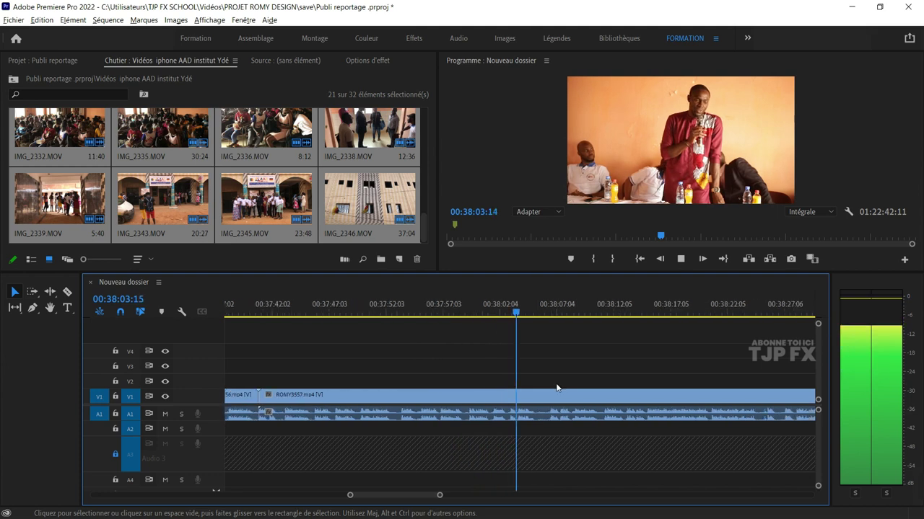
scroll(556, 387, "down", 2)
scroll(556, 389, "down", 2)
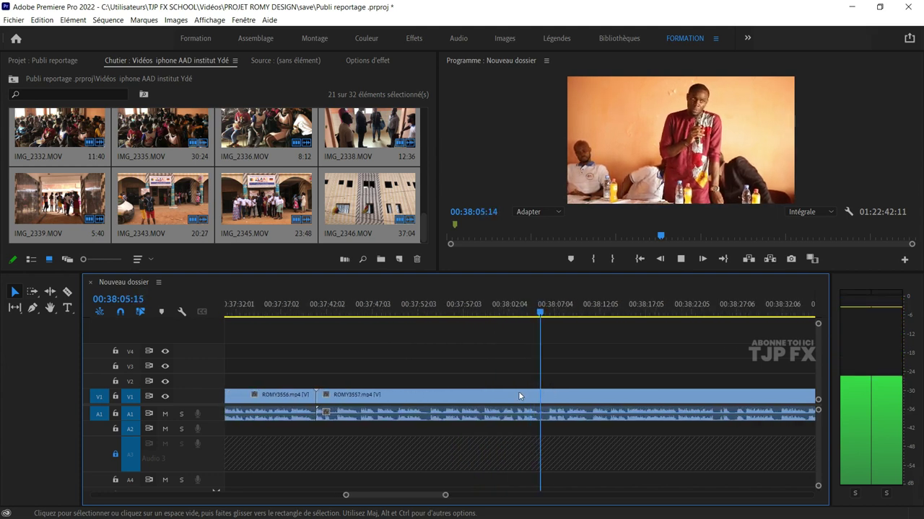
key("space")
- Switch to the Razor tool and preview the earlier ROMY3556 speech with the timeline zoomed out
key("c")
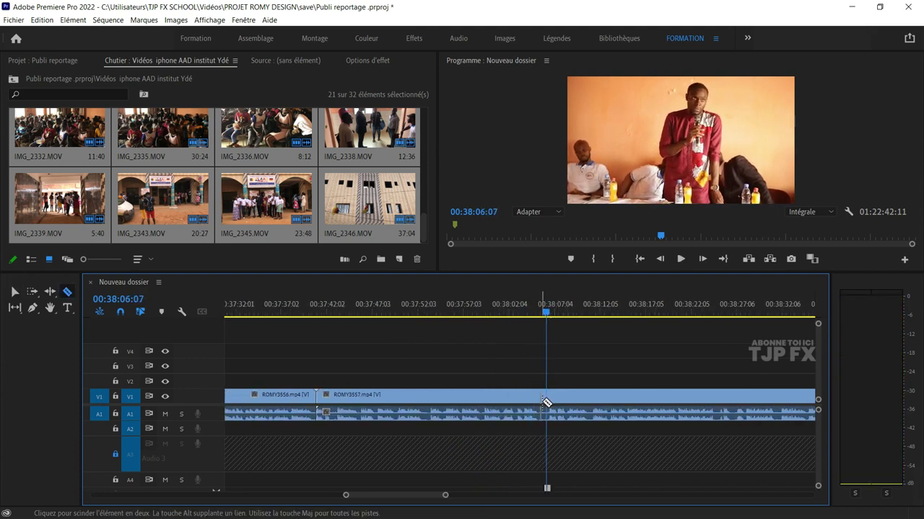
key("space")
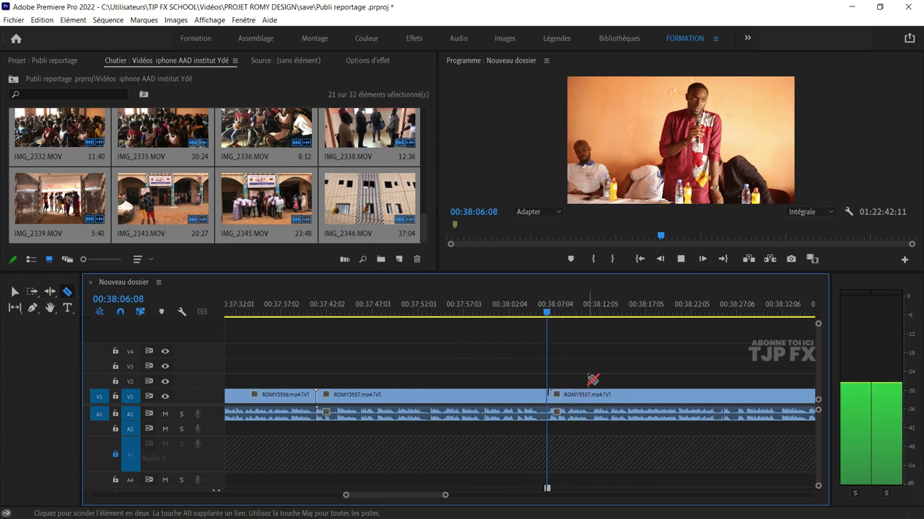
scroll(548, 375, "down", 2)
key("space")
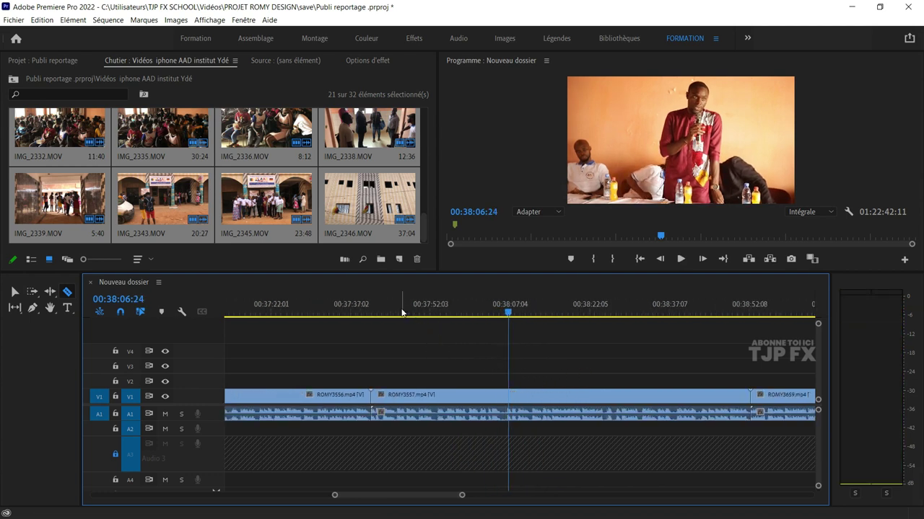
left_click_drag(402, 312, 431, 315)
scroll(555, 372, "up", 2)
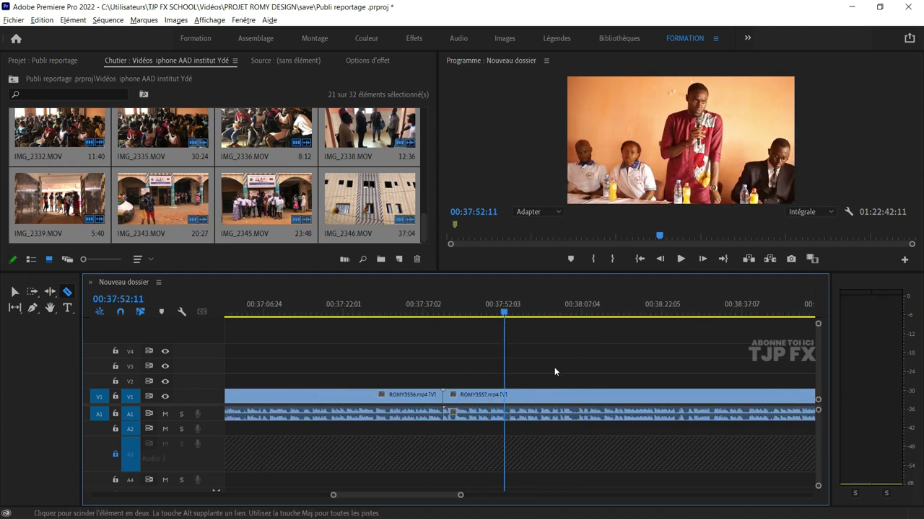
key("minus")
- Split ROMY3556 at 37:32:17 and 37:35:14, then lift the short piece toward V2
mouse_move(383, 314)
left_mouse_down()
mouse_move(451, 315)
mouse_move(455, 330)
left_mouse_up()
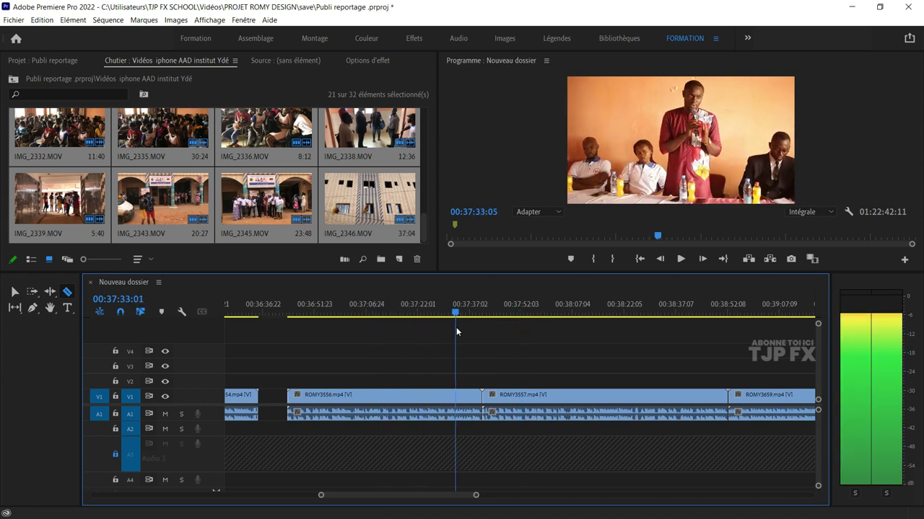
key("ctrl+k")
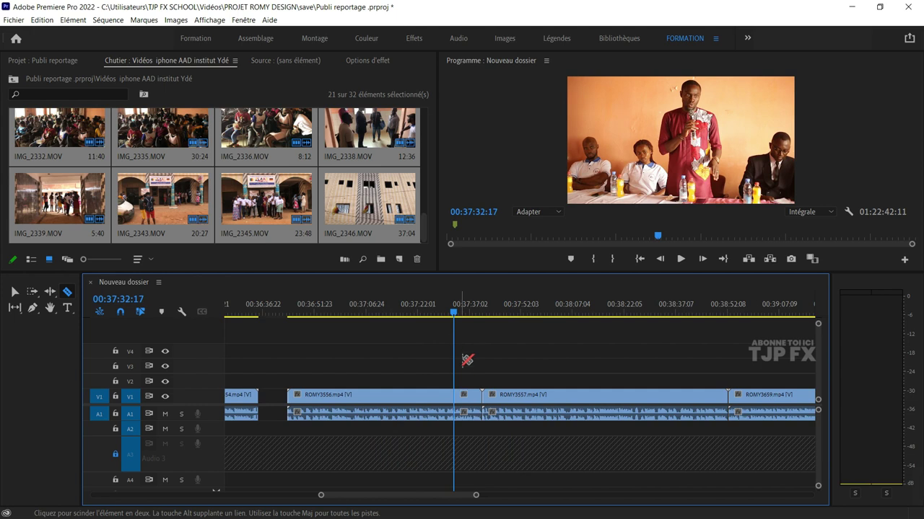
scroll(474, 367, "up", 3)
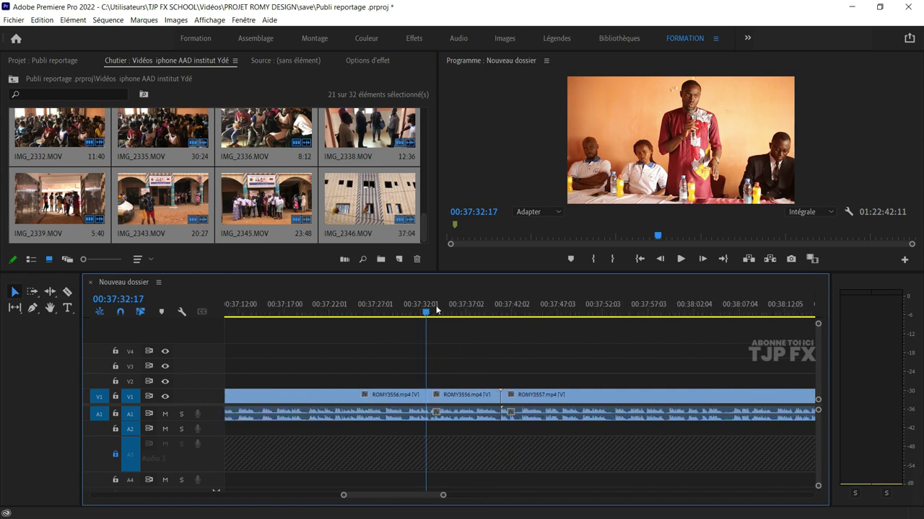
left_click_drag(448, 315, 454, 318)
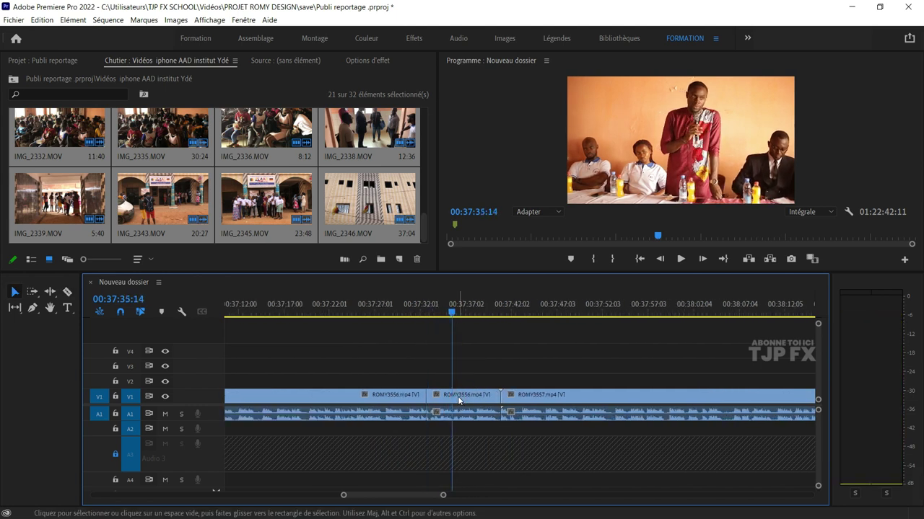
key("ctrl+k")
left_click_drag(438, 396, 439, 389)
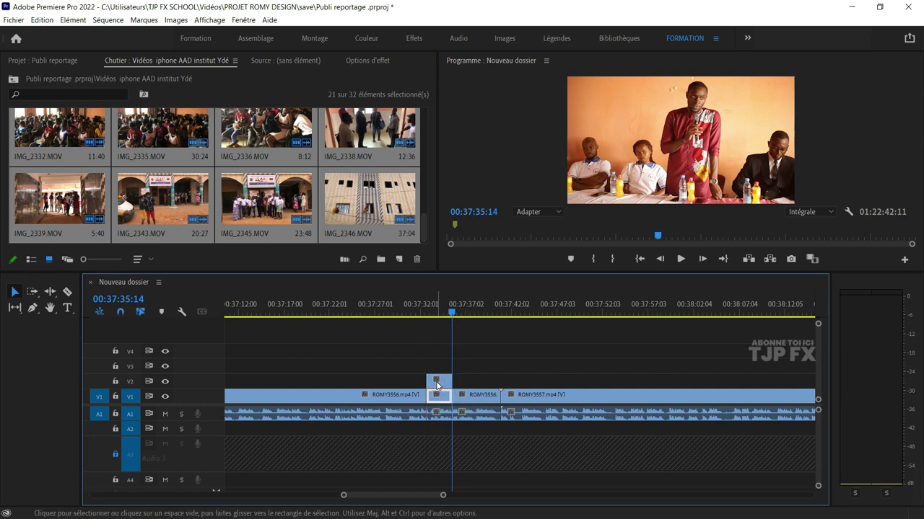
scroll(528, 396, "down", 5)
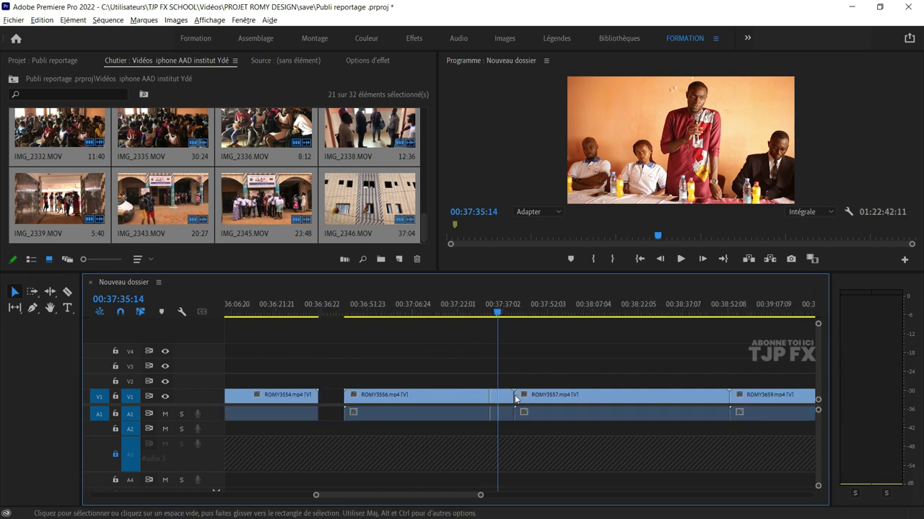
scroll(494, 393, "down", 3)
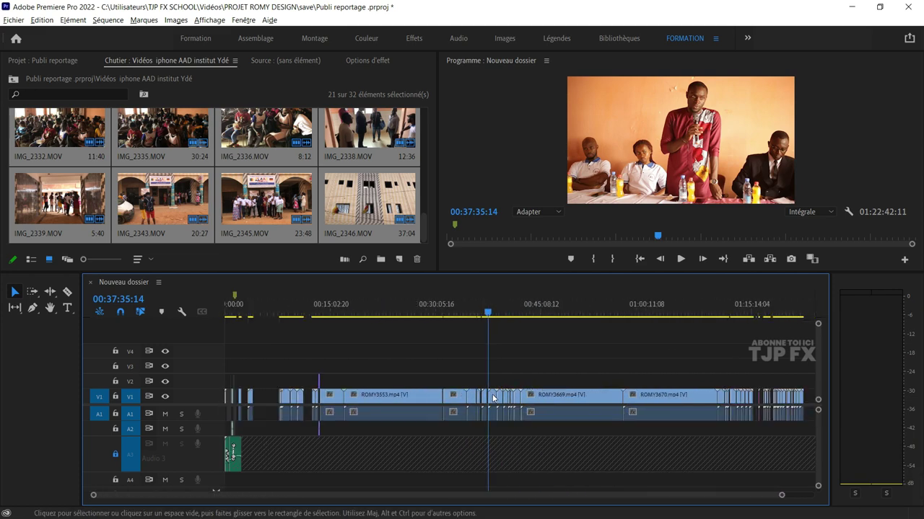
left_click(238, 308)
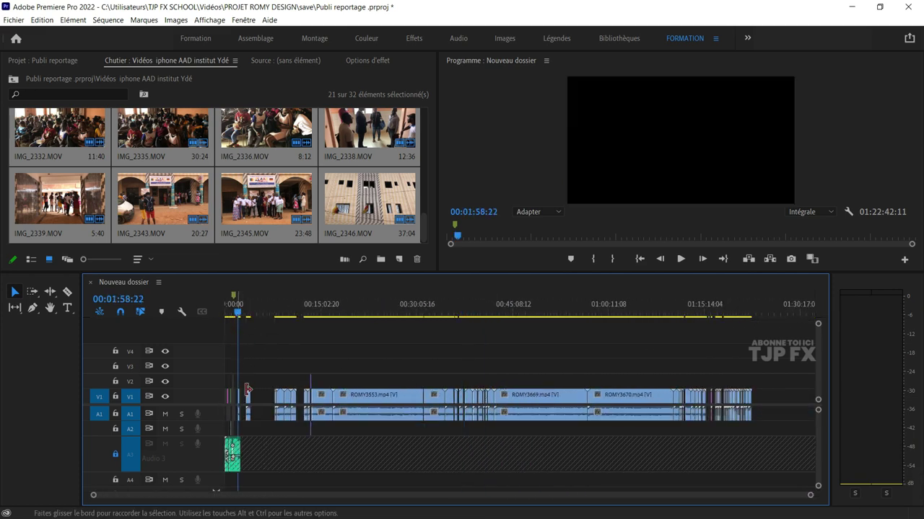
key("space")
scroll(259, 404, "up", 3)
scroll(265, 395, "up", 2)
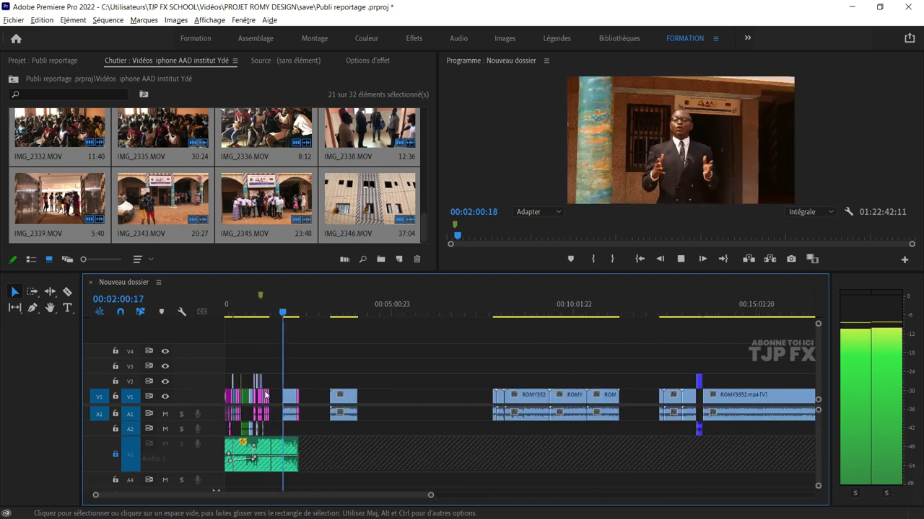
scroll(277, 392, "up", 2)
scroll(278, 392, "up", 1)
scroll(281, 394, "up", 1)
scroll(292, 385, "up", 1)
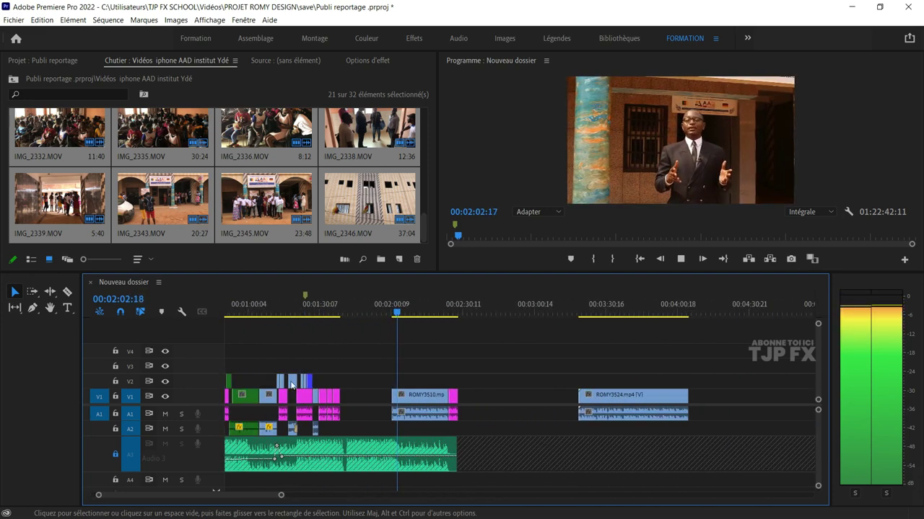
key("space")
scroll(301, 310, "up", 1)
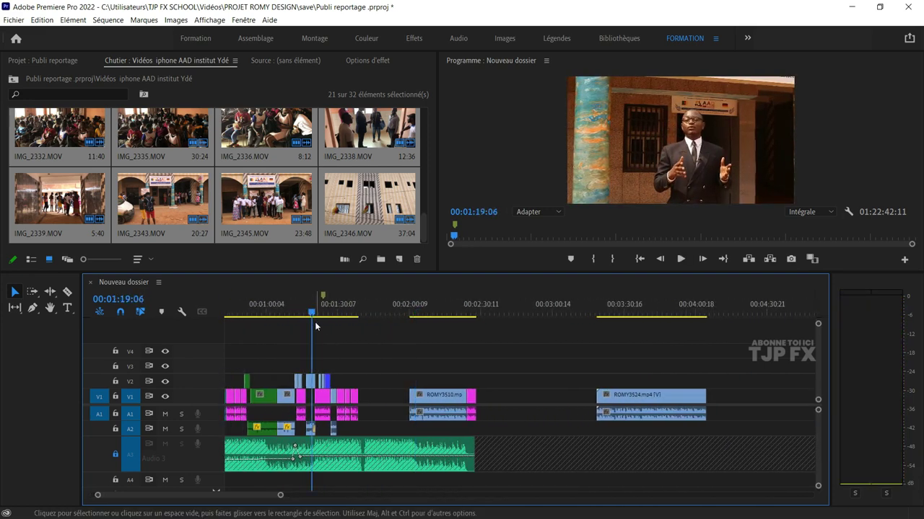
key("space")
scroll(353, 393, "up", 2)
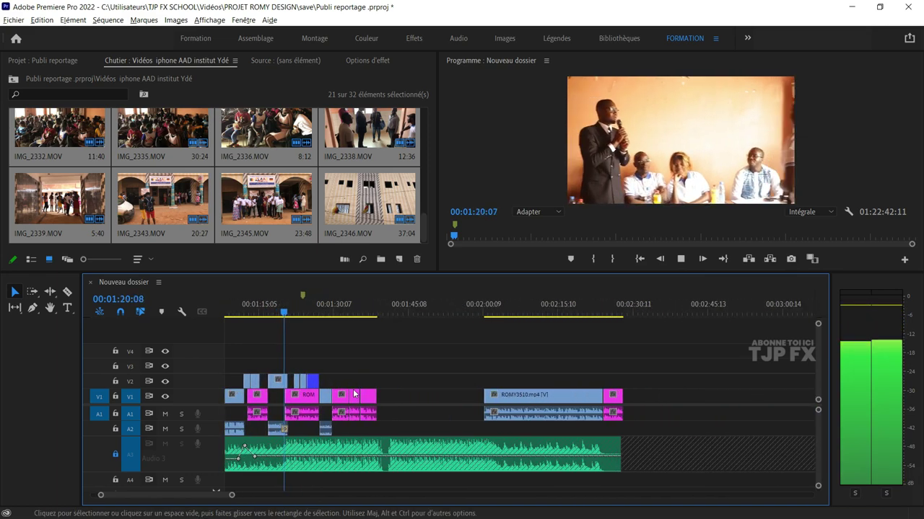
scroll(313, 389, "up", 3)
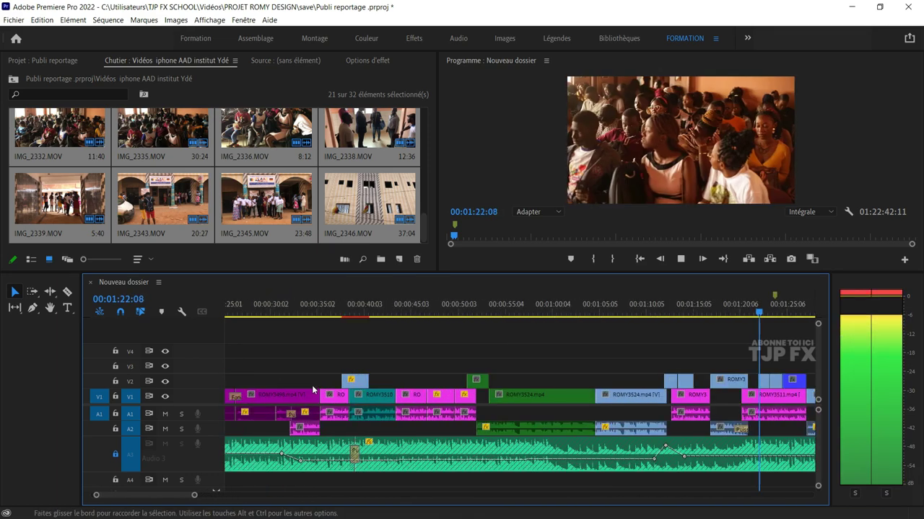
scroll(550, 396, "down", 1)
scroll(526, 405, "down", 2)
scroll(520, 411, "down", 1)
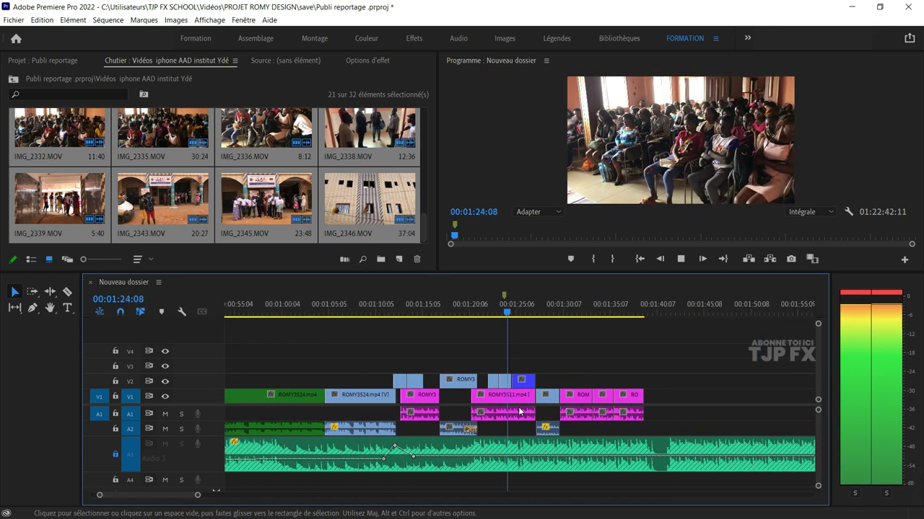
scroll(519, 412, "down", 1)
scroll(518, 408, "down", 1)
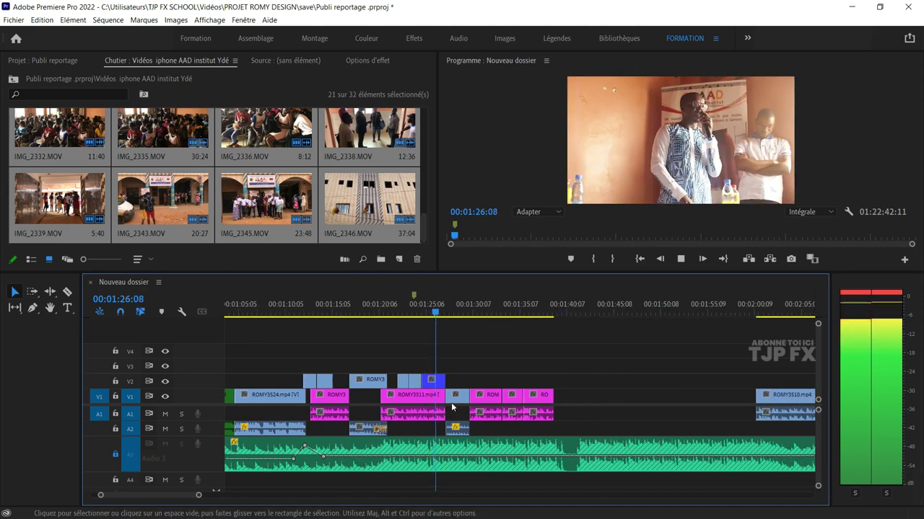
scroll(462, 401, "up", 2)
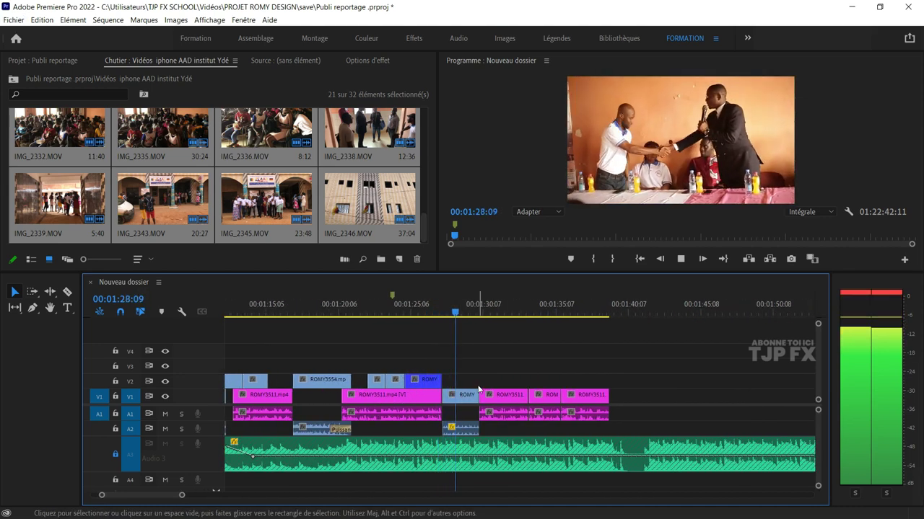
scroll(476, 393, "up", 1)
scroll(479, 386, "down", 1)
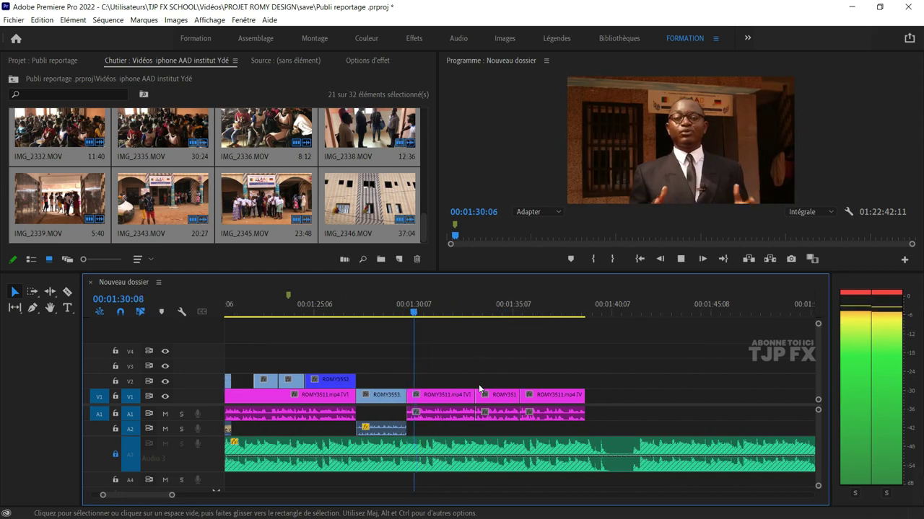
key("space")
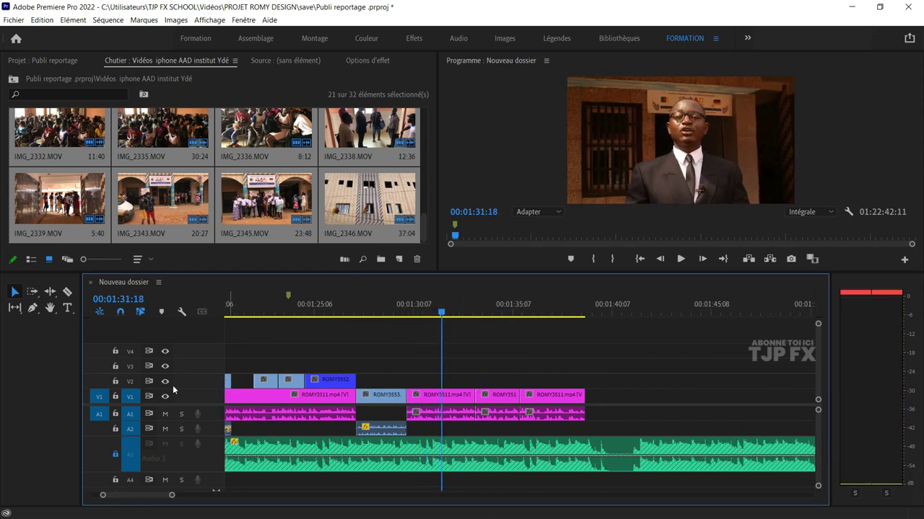
- Lock track V1 and paste the ROMY3556 piece onto V2 around 01:30
left_click(116, 396)
key("ctrl+v")
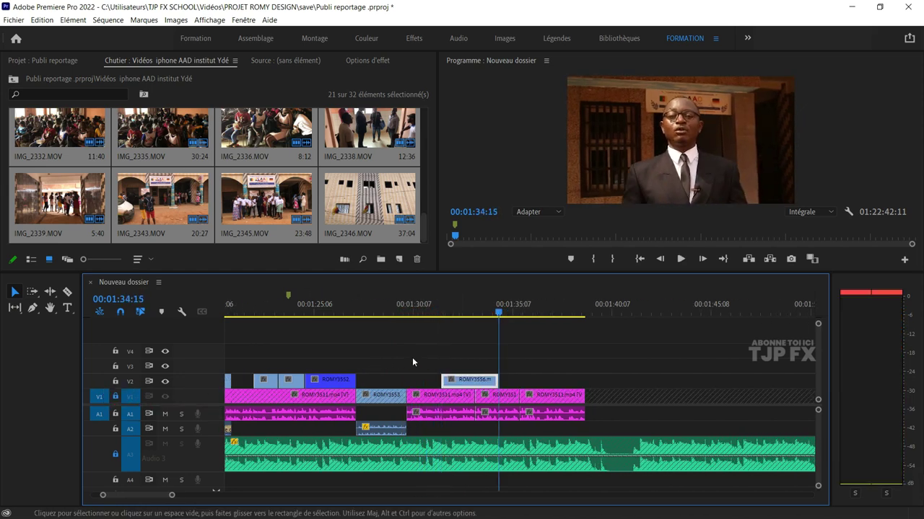
left_click(416, 317)
key("=")
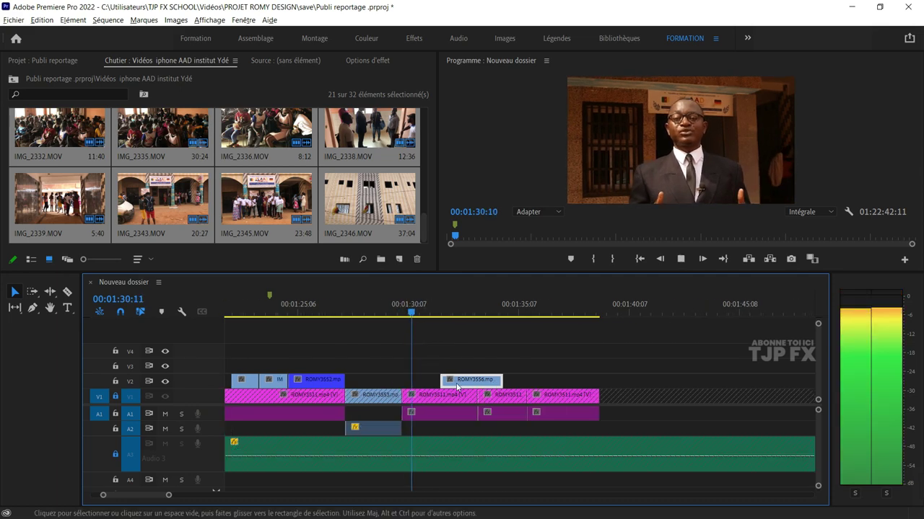
key("space")
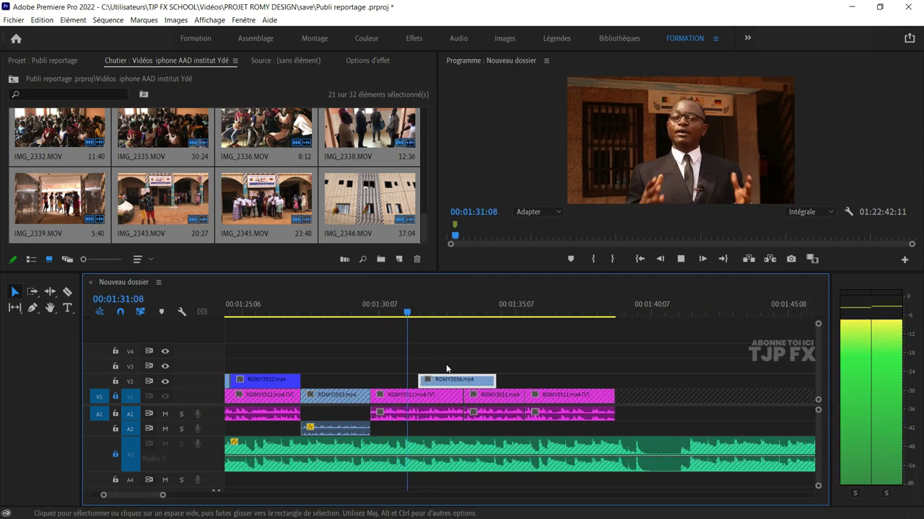
- Slide the ROMY3556 cutaway earlier on V2 and play back to 01:32:17 to check it
left_click_drag(439, 387, 389, 385)
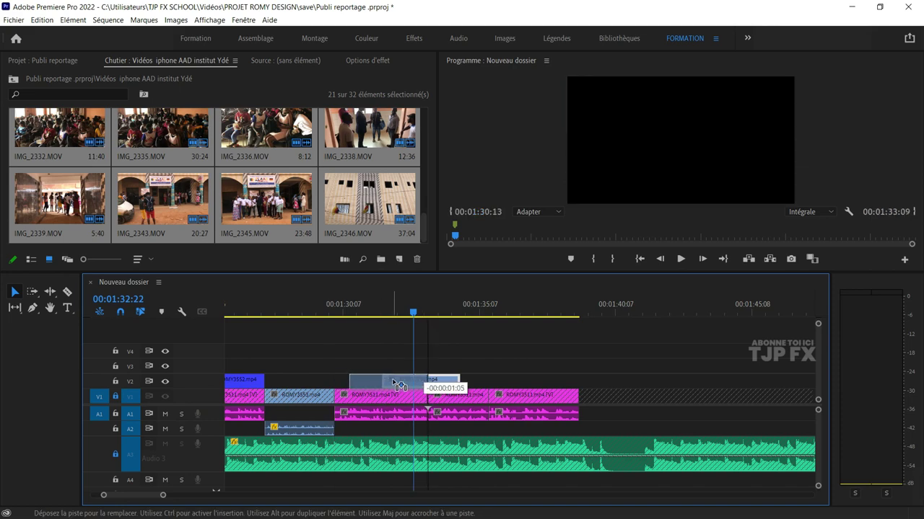
left_click_drag(409, 386, 409, 386)
left_click(349, 303)
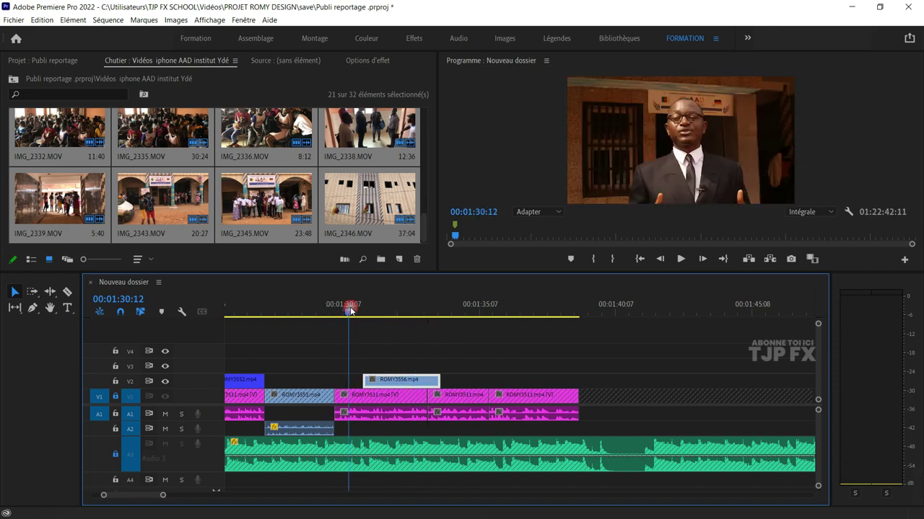
key("space")
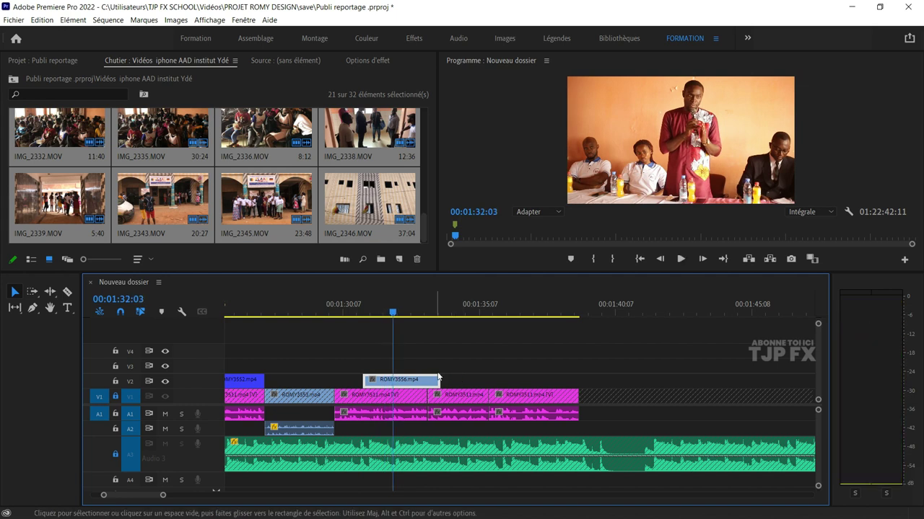
key("space")
left_click(333, 372)
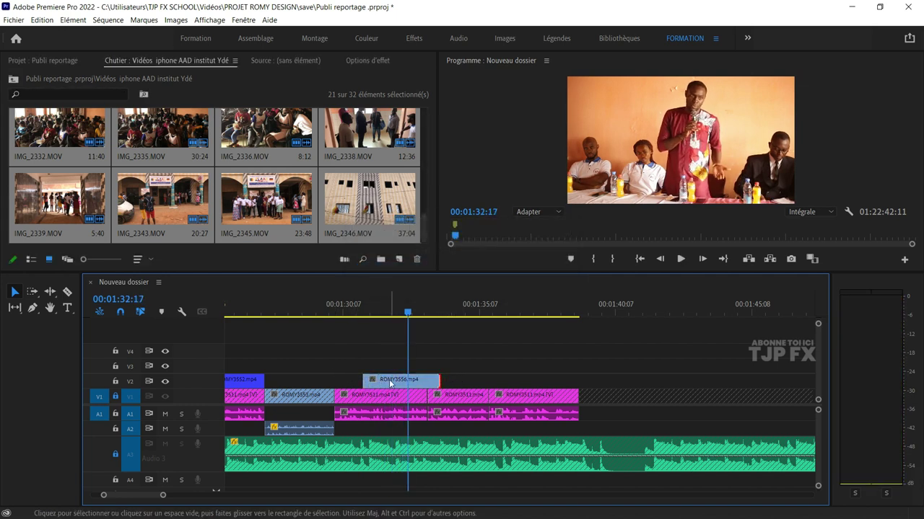
- Butt the cutaway against the previous clip near 01:31:18, trim its end, and zoom out
left_click(379, 313)
left_click_drag(380, 316, 383, 315)
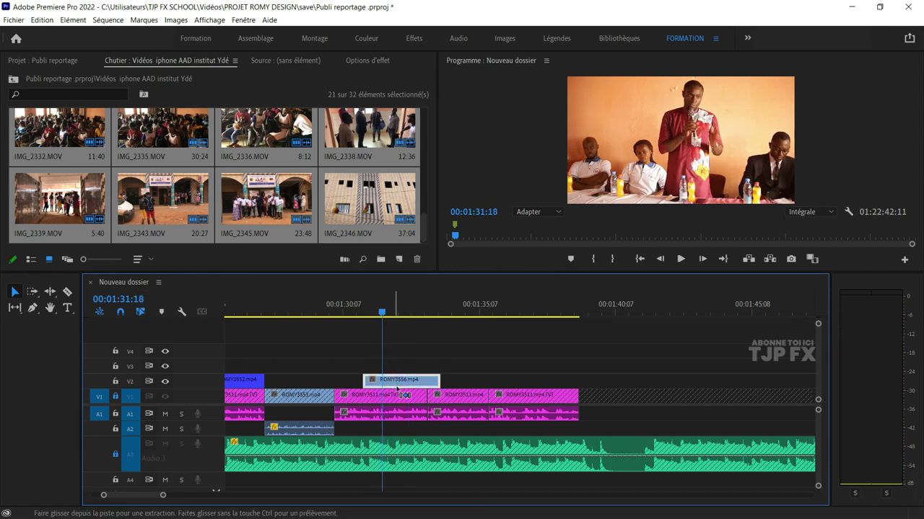
mouse_move(401, 388)
left_mouse_down()
mouse_move(382, 388)
mouse_move(401, 383)
left_mouse_up()
key("space")
key("minus")
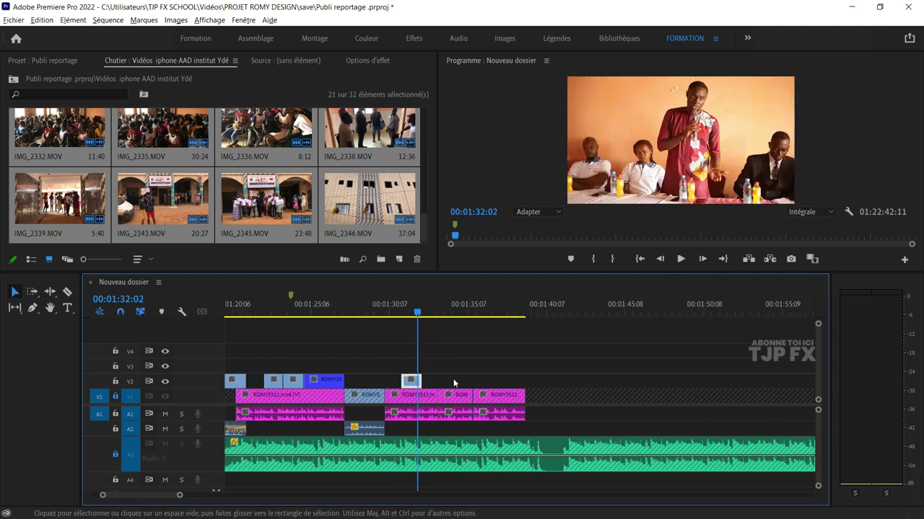
key("minus")
key("minus")
key("minus")
key("minus")
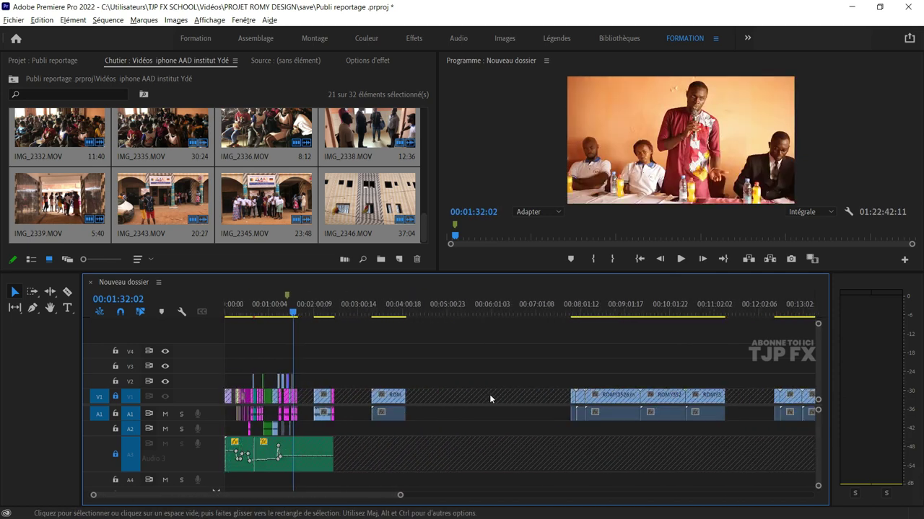
key("minus")
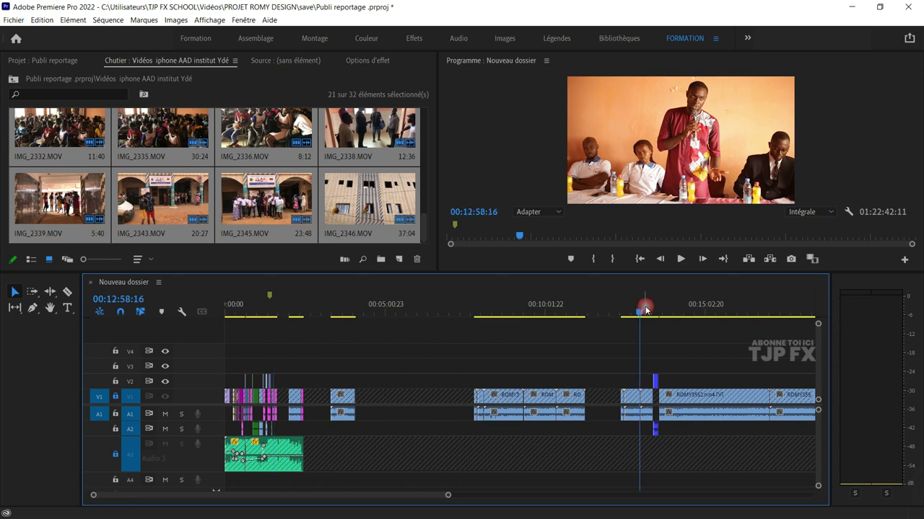
- Unlock the V1 video track after moving back to around 12:14
mouse_move(645, 310)
left_mouse_down()
mouse_move(553, 312)
mouse_move(649, 317)
left_mouse_up()
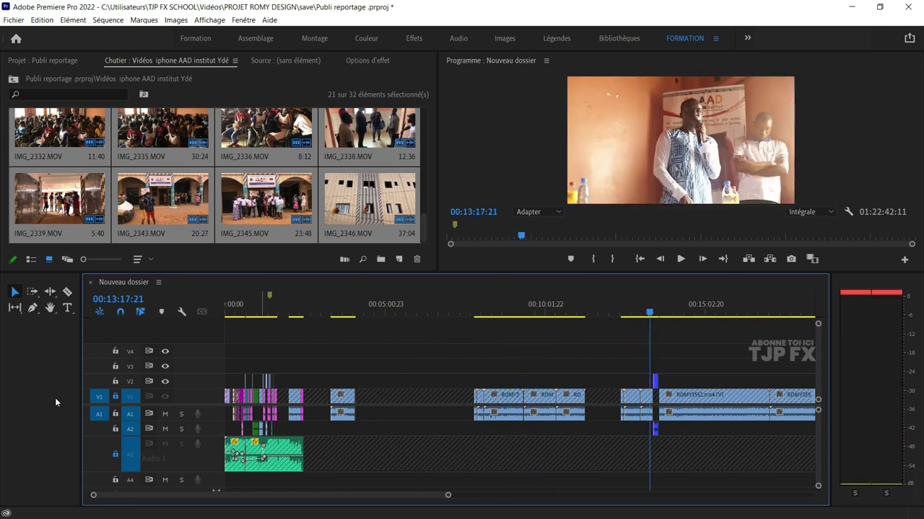
left_click(115, 396)
scroll(422, 454, "down", 2)
scroll(421, 454, "down", 1)
scroll(420, 454, "down", 2)
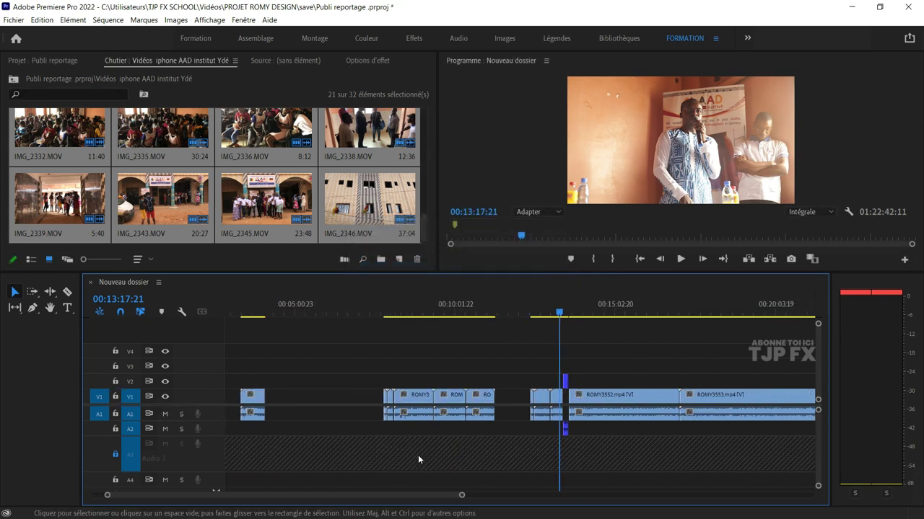
scroll(418, 454, "down", 1)
scroll(418, 455, "down", 1)
scroll(437, 450, "down", 3)
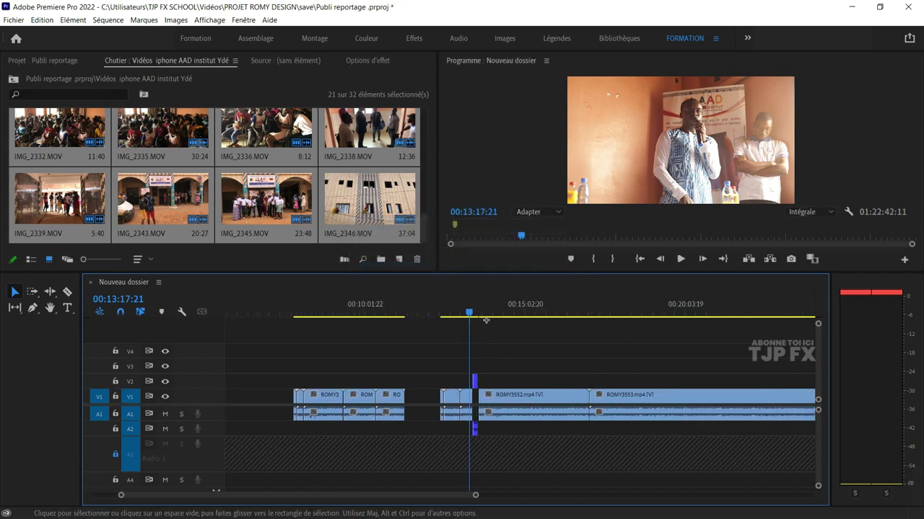
- Scrub through the speaker footage and fit the whole 01:22:42 sequence in the timeline
left_click_drag(492, 314, 543, 318)
scroll(553, 334, "down", 3)
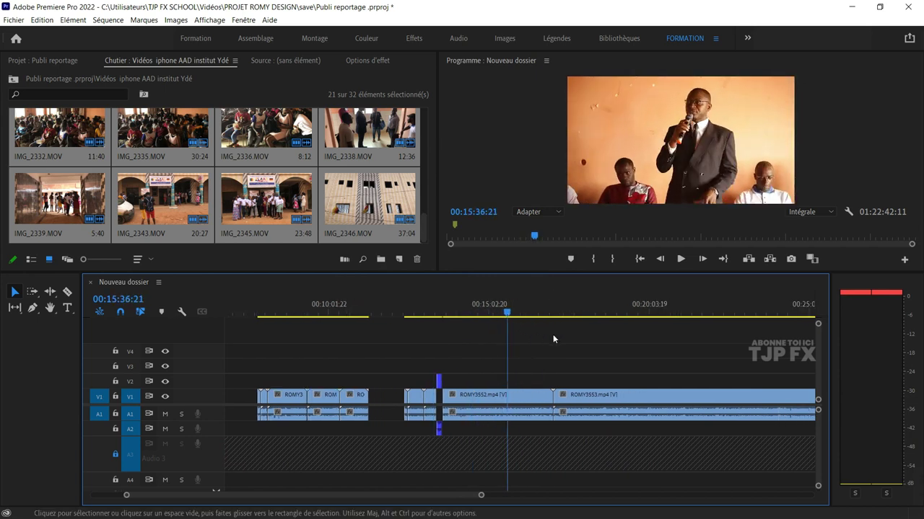
scroll(550, 334, "down", 3)
scroll(534, 336, "down", 1)
left_click_drag(433, 314, 603, 346)
key("minus")
key("minus")
key("minus")
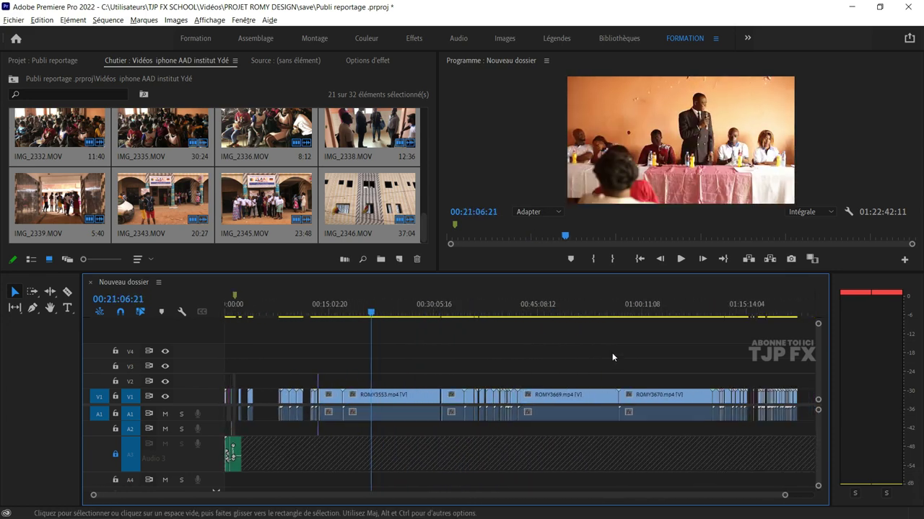
left_click_drag(452, 313, 482, 331)
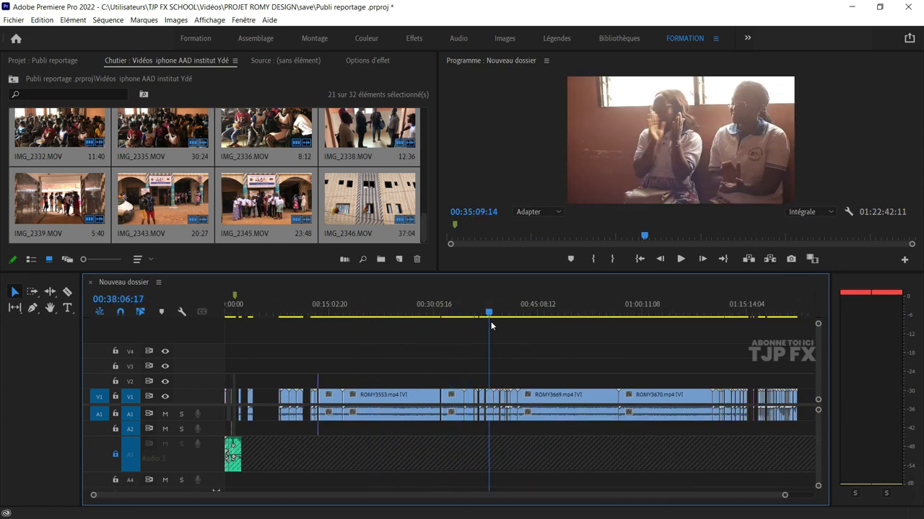
key("equal")
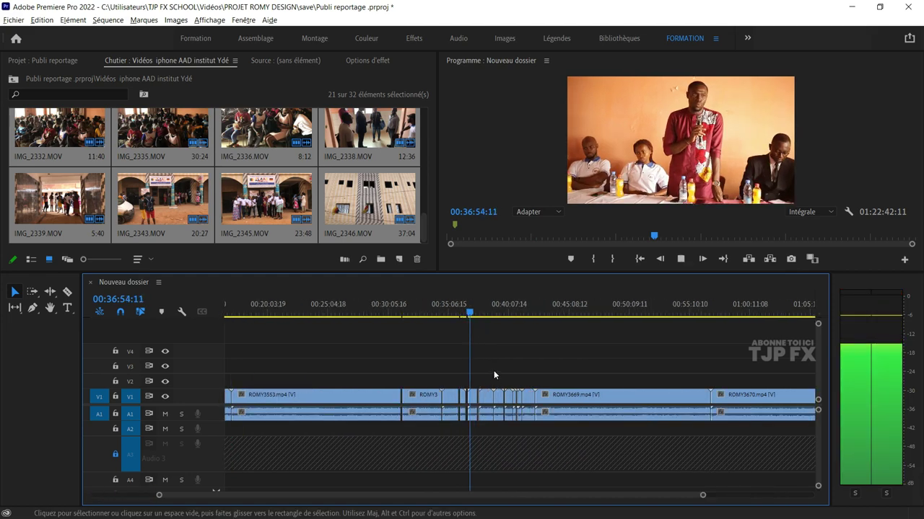
key("equal")
left_click(361, 316)
left_click_drag(361, 315, 328, 330)
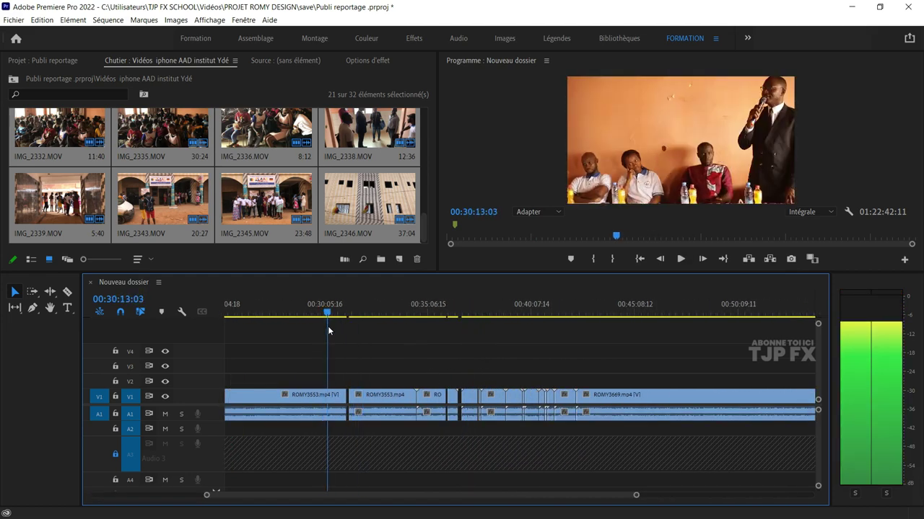
key("space")
key("equal")
key("equal")
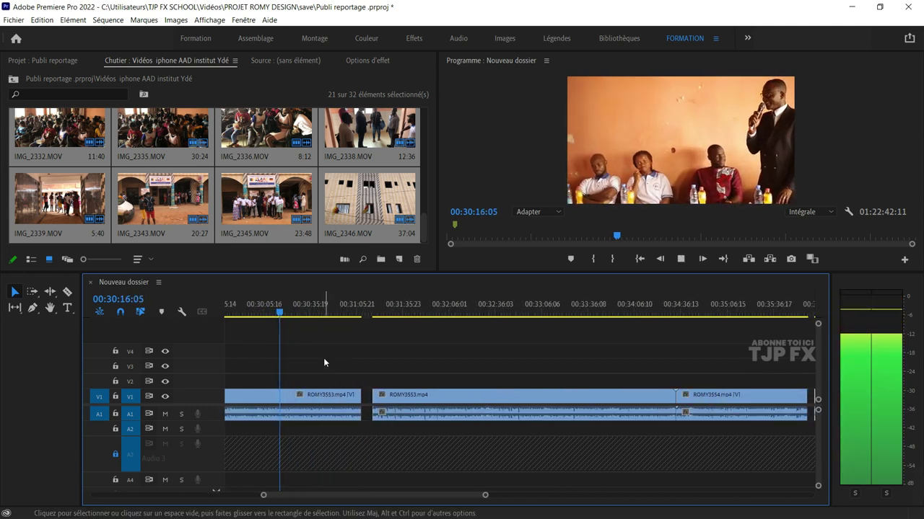
key("space")
key("ctrl+grave")
key("space")
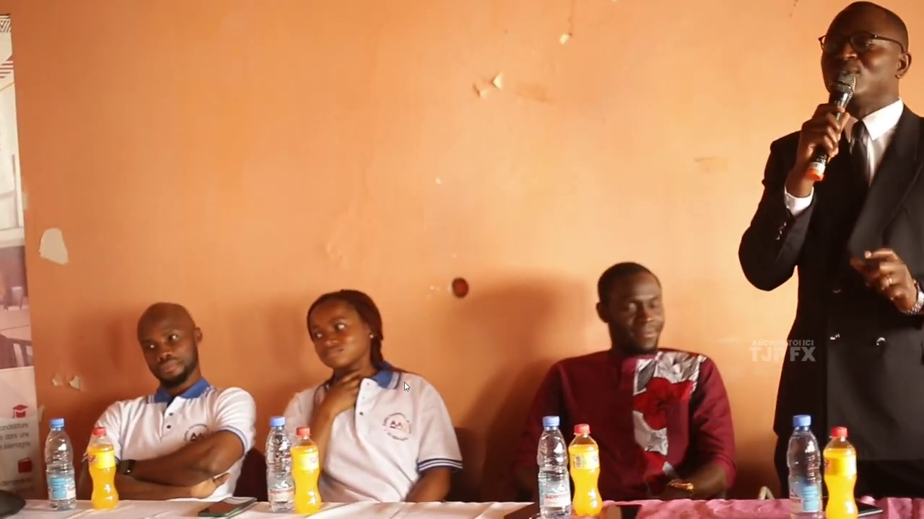
key("ctrl+grave")
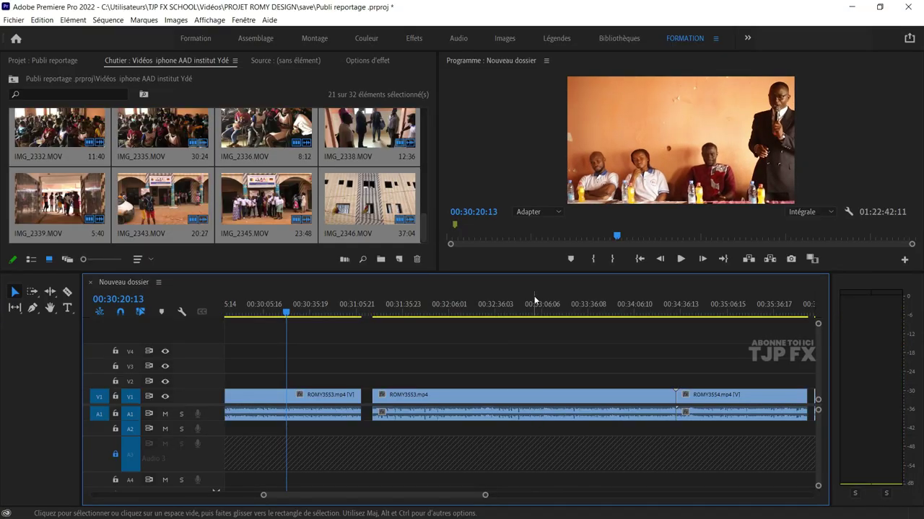
left_click(534, 303)
key("space")
key("minus")
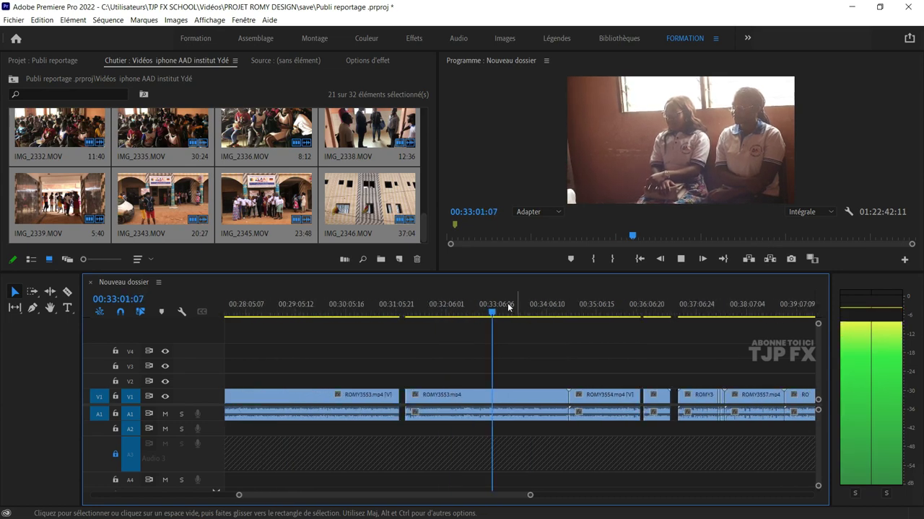
left_click(526, 315)
left_click(529, 312)
key("space")
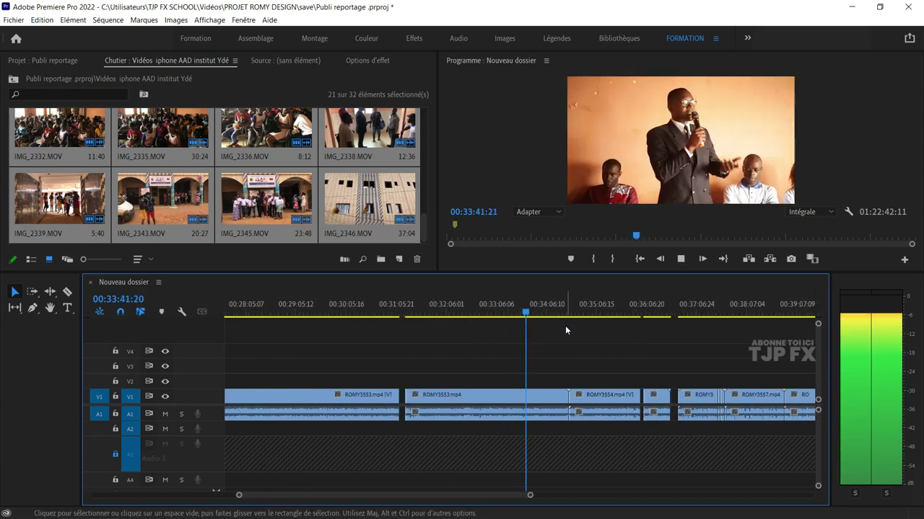
key("equal")
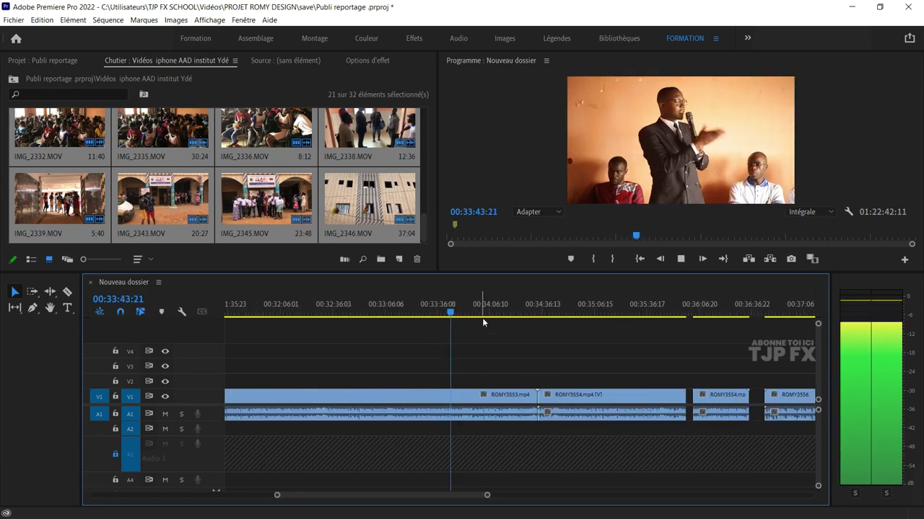
key("equal")
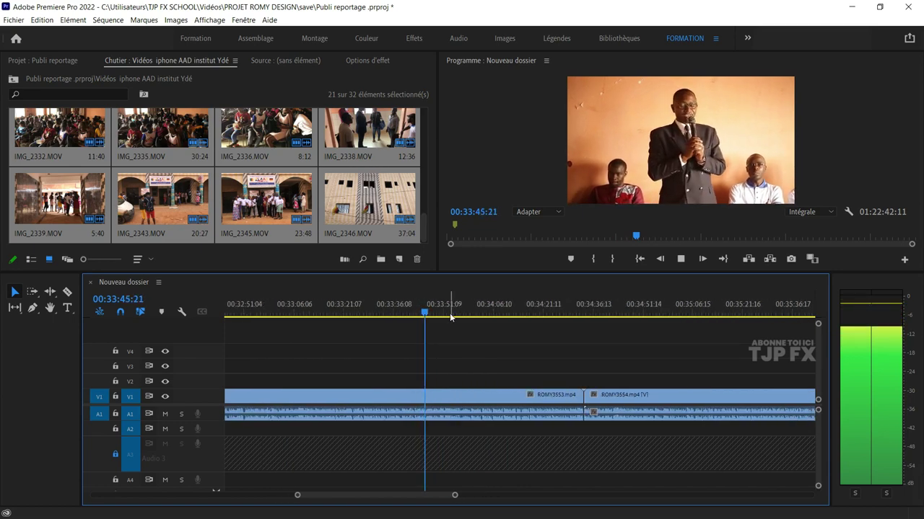
left_click(640, 307)
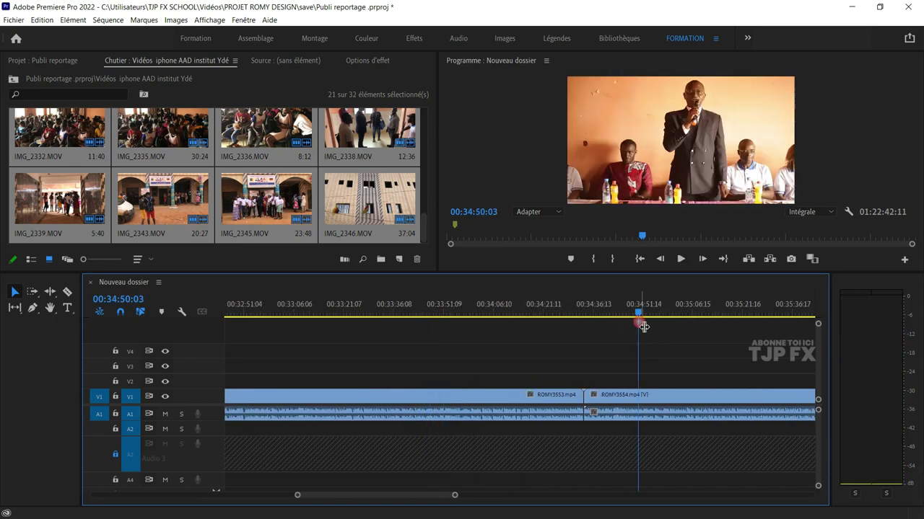
scroll(597, 348, "down", 2)
scroll(576, 353, "down", 2)
scroll(570, 357, "down", 2)
scroll(570, 357, "down", 2)
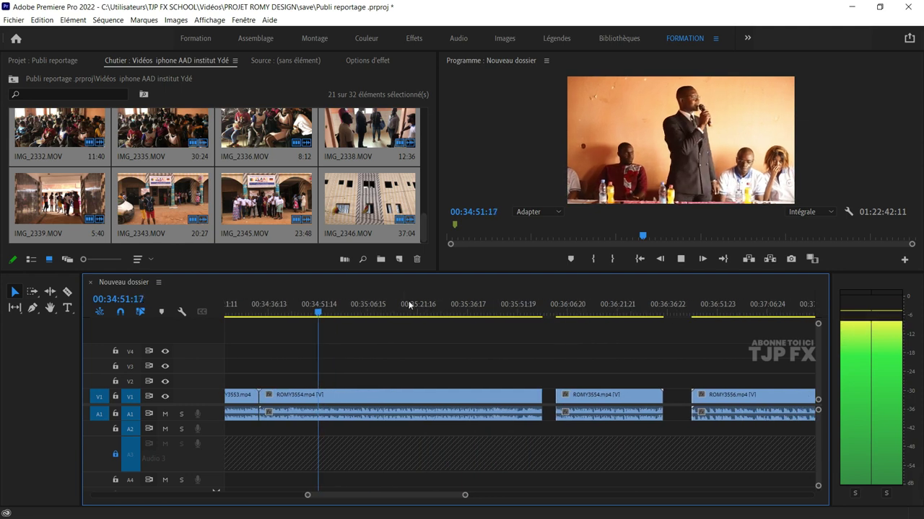
left_click(476, 317)
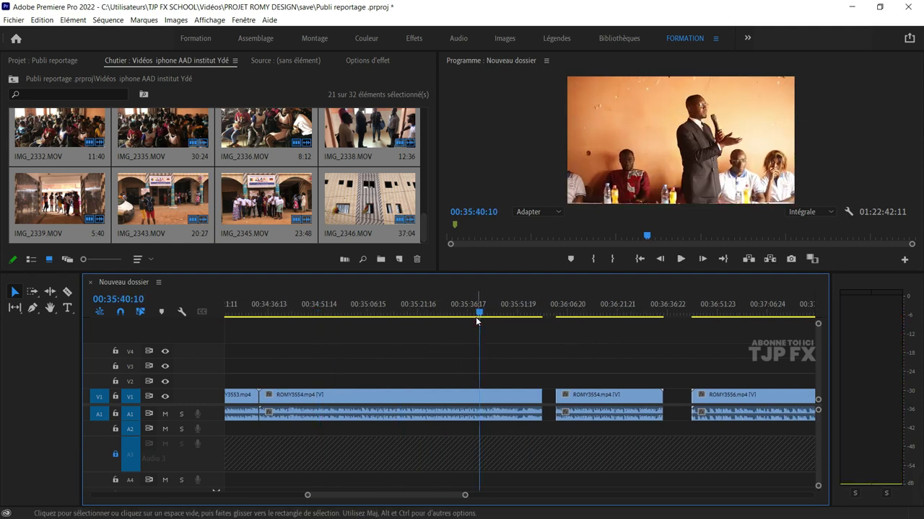
key("space")
key("equal")
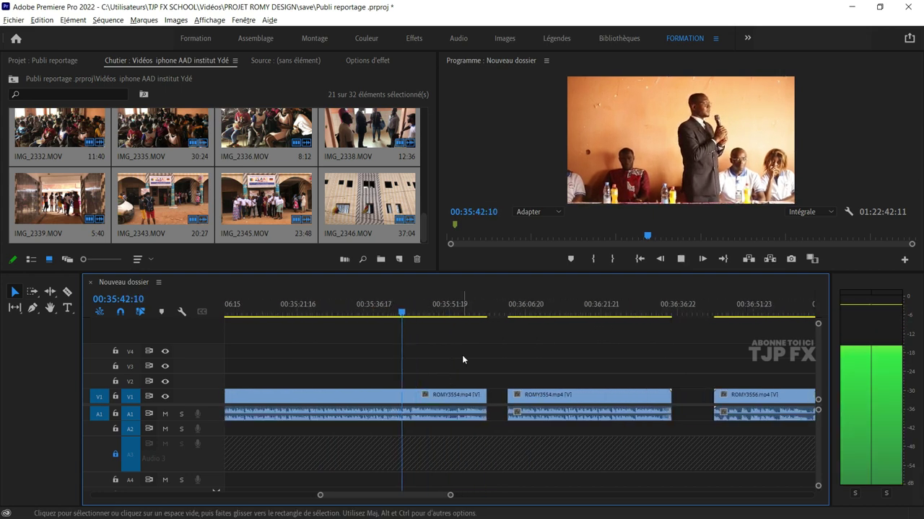
key("equal")
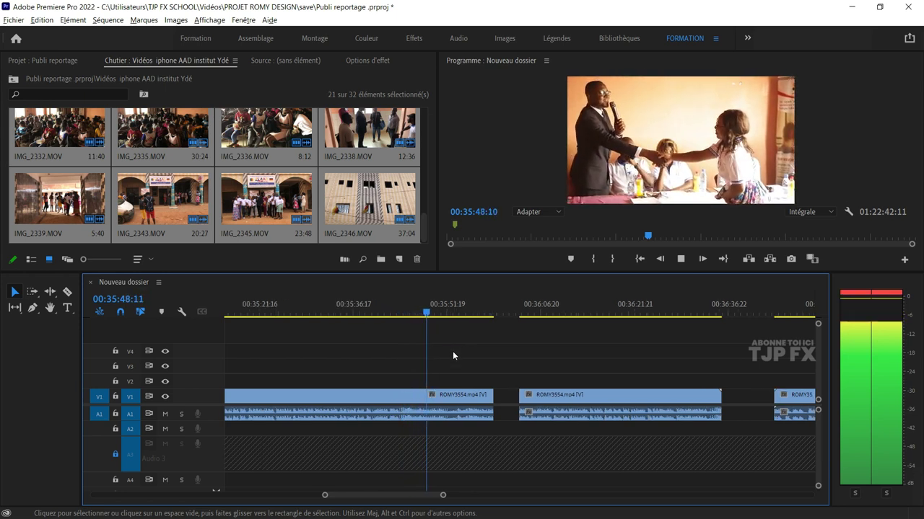
key("equal")
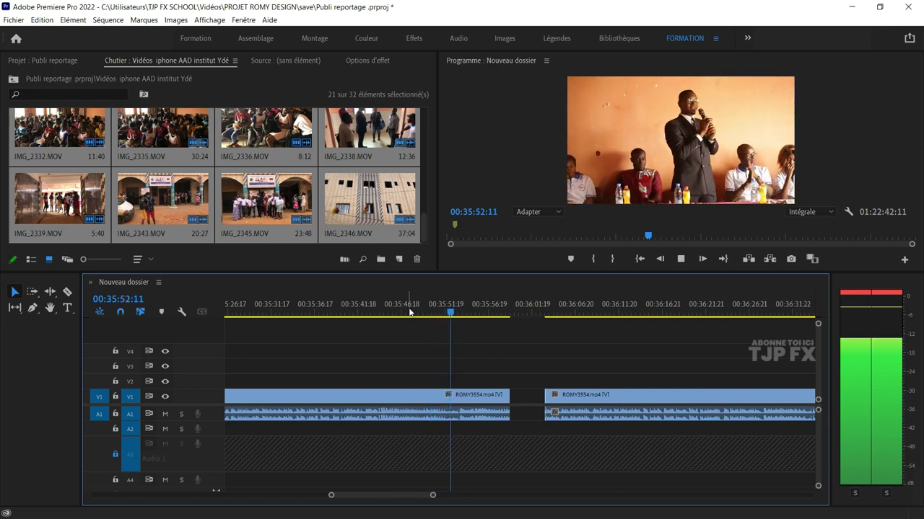
left_click(570, 310)
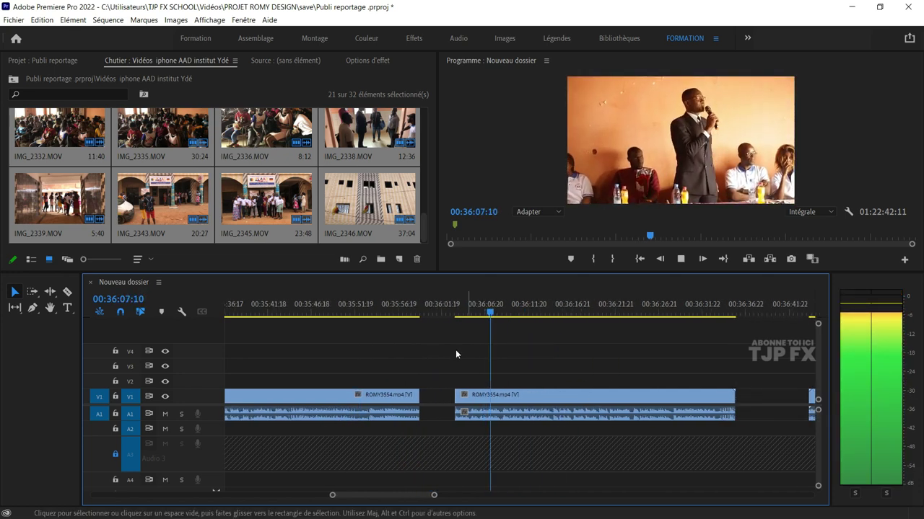
left_click(322, 311)
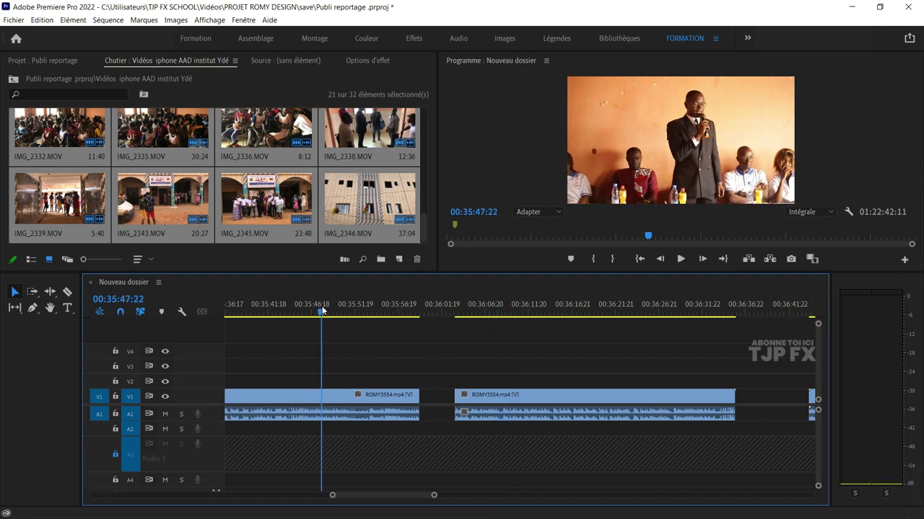
scroll(299, 344, "up", 1)
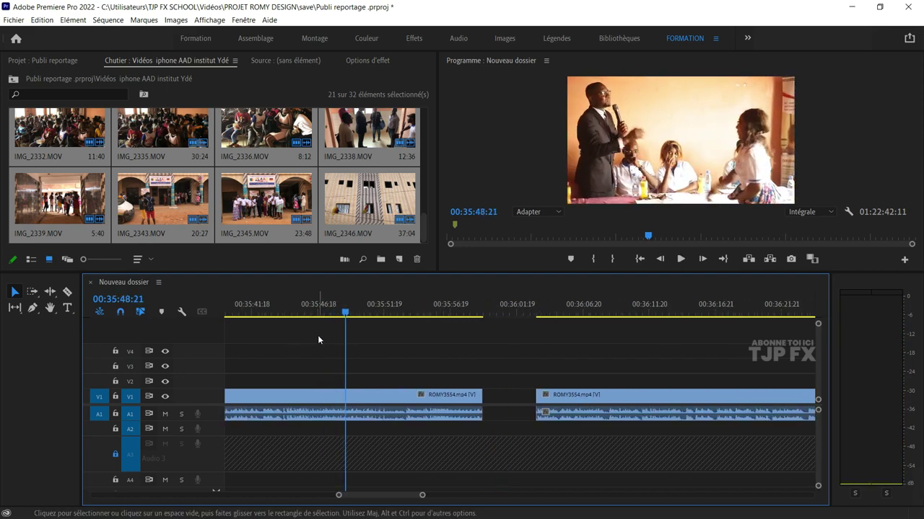
scroll(340, 324, "up", 1)
- Cut ROMY3554 at 00:35:46:15 and 00:35:49:07, lifting the short piece onto V2
mouse_move(324, 312)
left_mouse_down()
mouse_move(336, 312)
mouse_move(313, 312)
left_mouse_up()
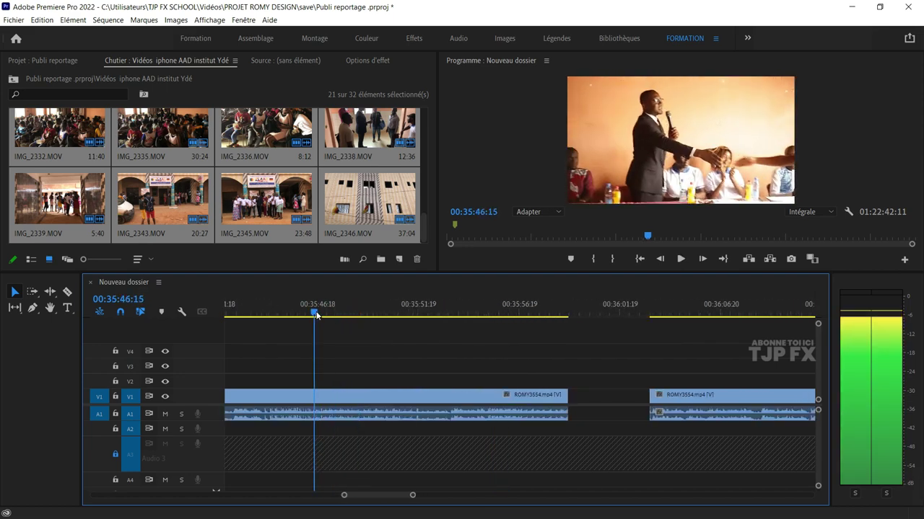
key("c")
left_click(316, 396)
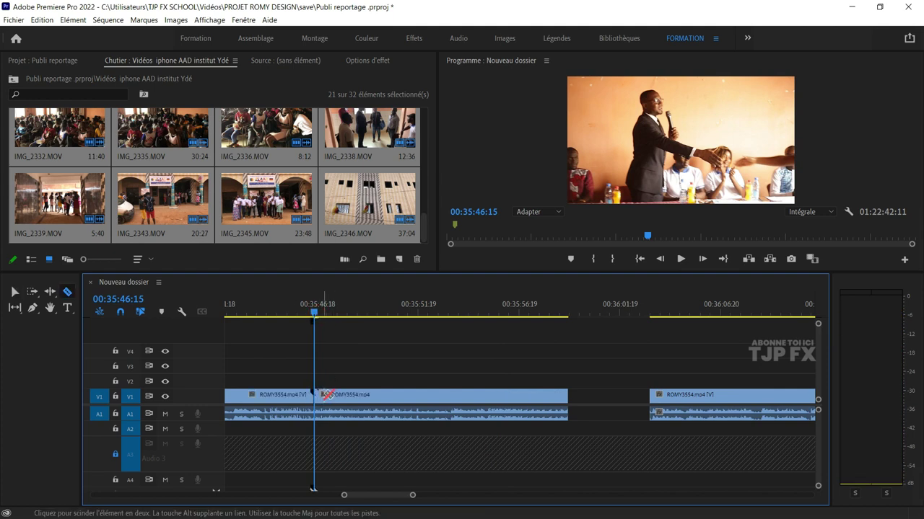
key("v")
left_click(338, 313)
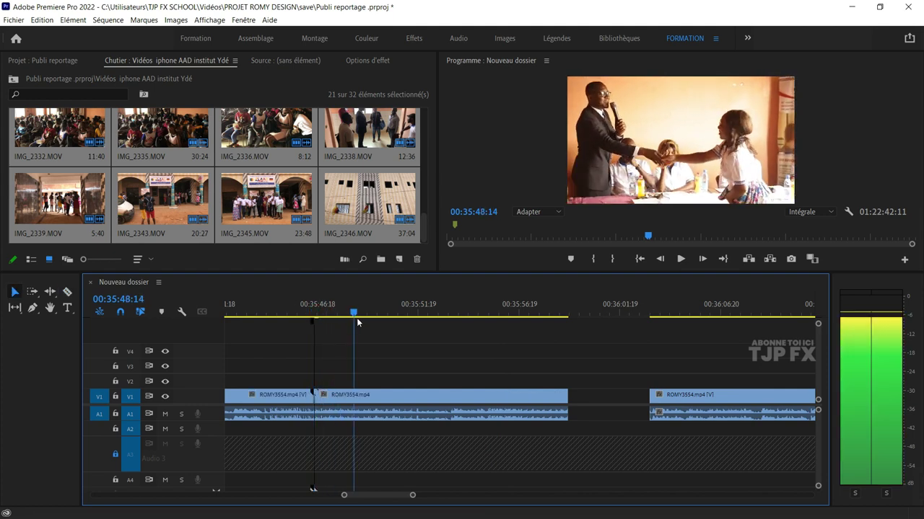
key("space")
left_click(373, 397)
key("c")
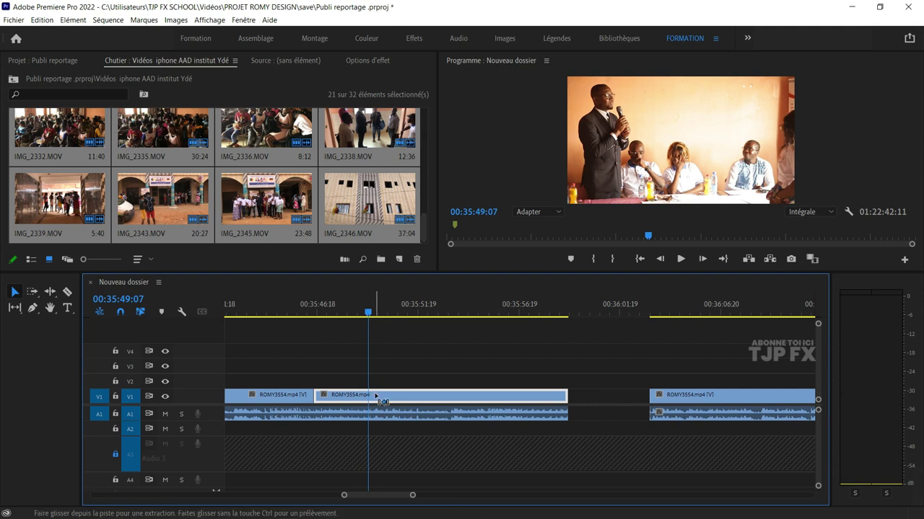
left_click(369, 396)
key("v")
left_click_drag(355, 396, 356, 381)
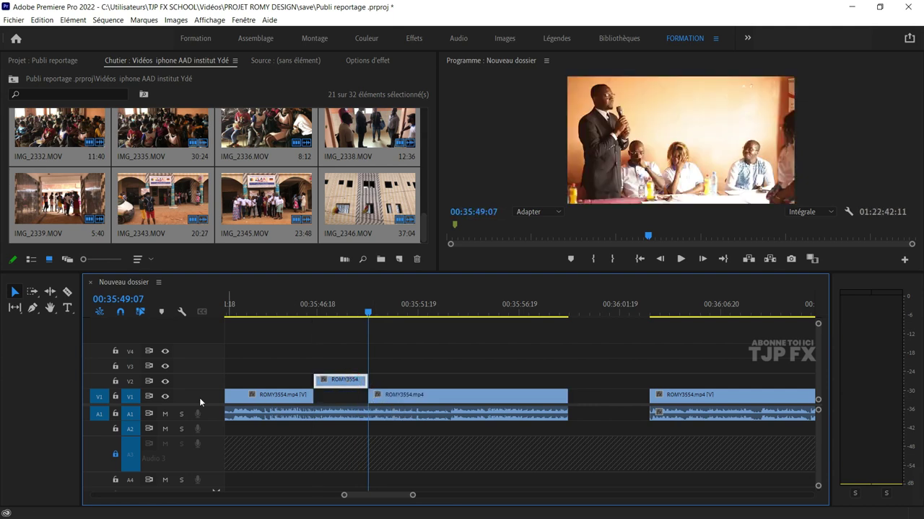
- Lock A1, cut V1 at 00:35:52:04, and move that ROMY3556 piece onto V2
left_click(117, 413)
left_click(403, 399)
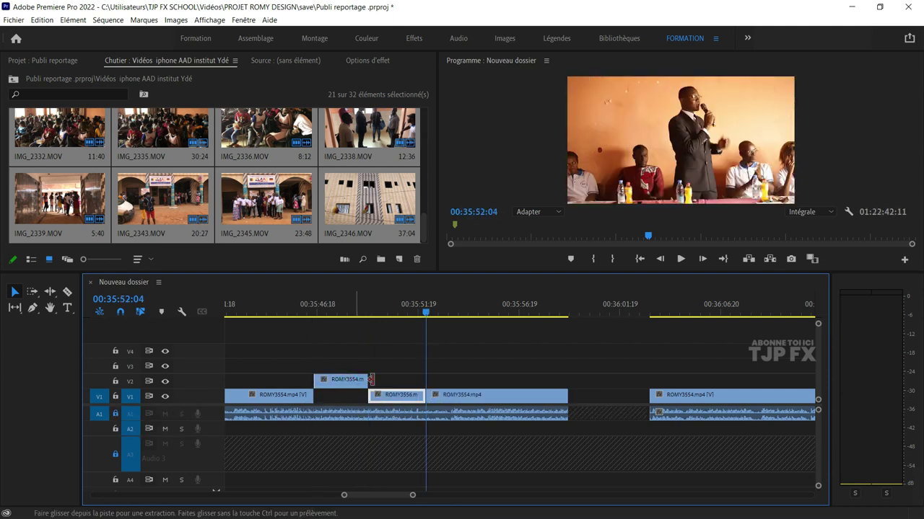
left_click_drag(402, 398, 402, 382)
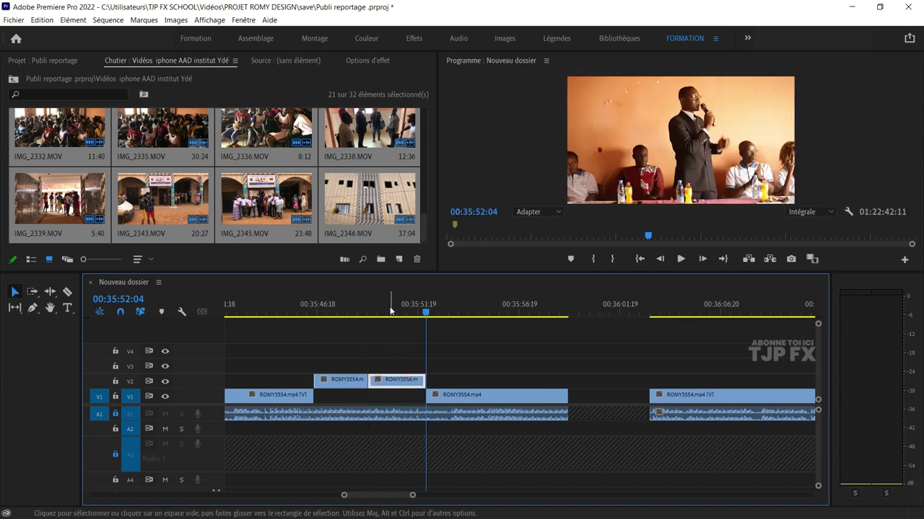
left_click(388, 312)
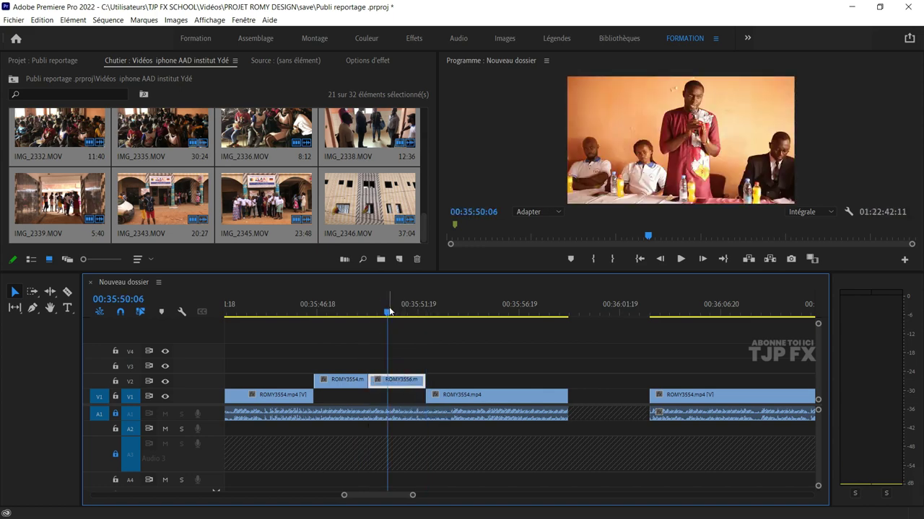
- Undo the cutaway edits, delete the V2 clip, and play from 00:36:03 zoomed out
key("ctrl+z")
key("Up")
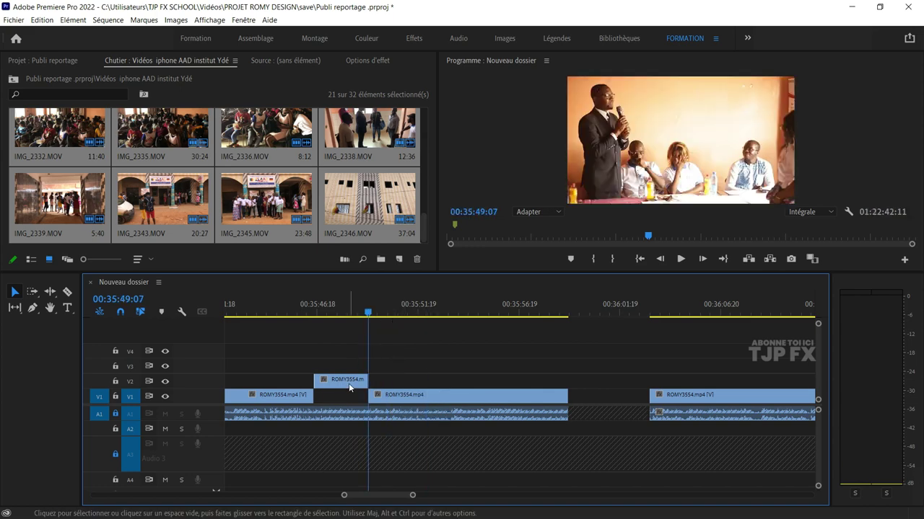
key("Delete")
left_click(661, 306)
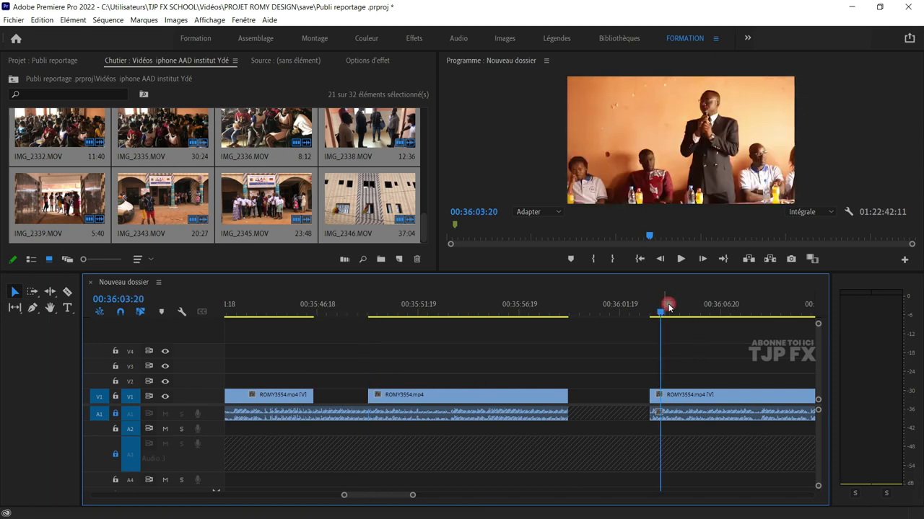
key("minus")
key("space")
key("minus")
key("minus")
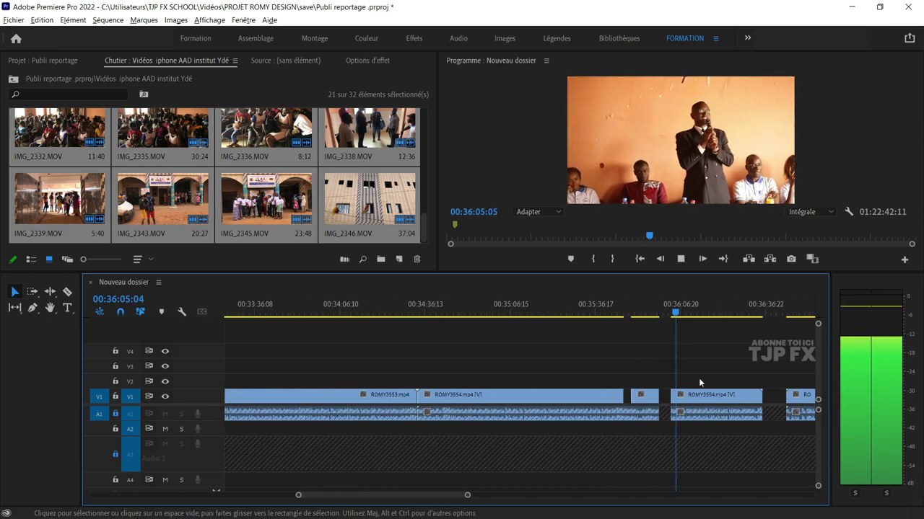
key("minus")
key("space")
- Delete the short ROMY3 clip, then marquee-select and delete the ROMY3554 clips and following fragments
left_click(713, 396)
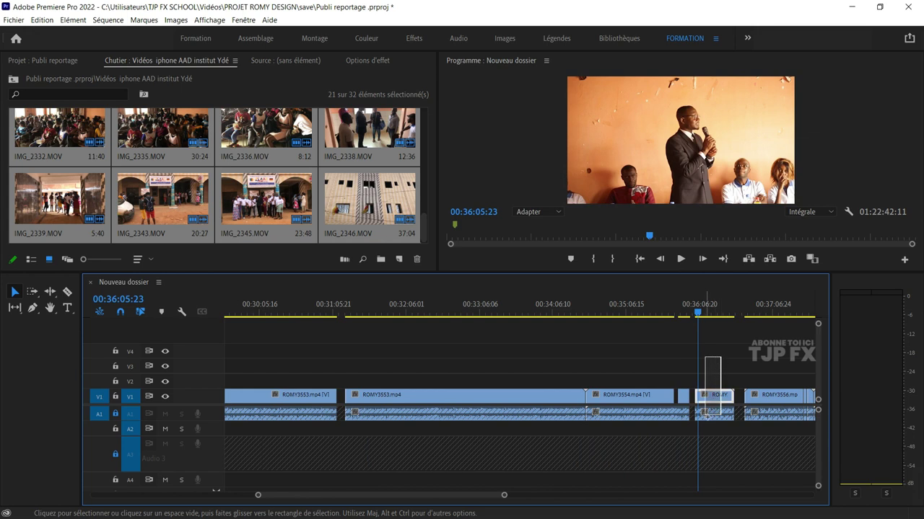
key("Delete")
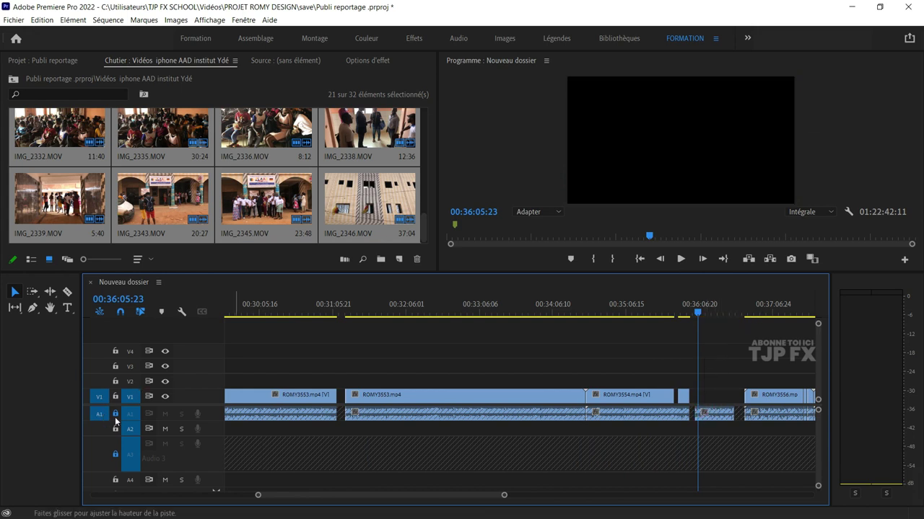
left_click(713, 439)
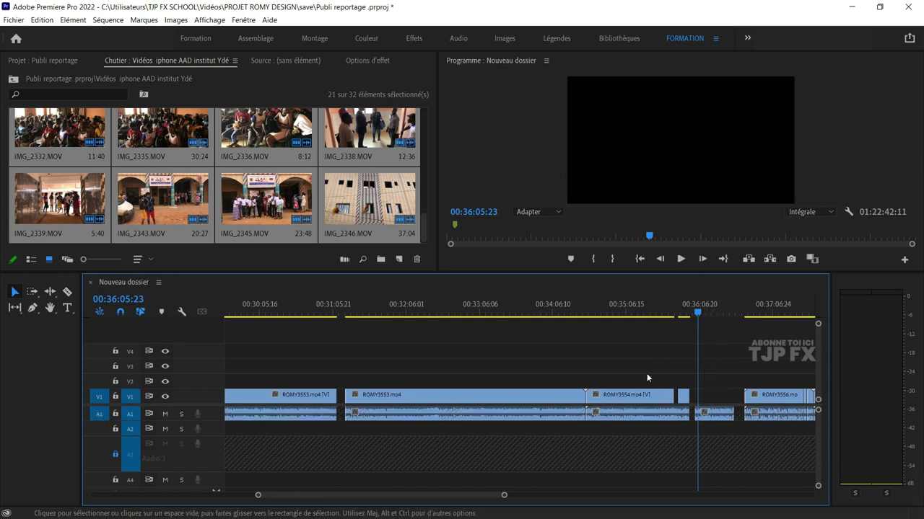
left_click_drag(618, 375, 720, 421)
key("Delete")
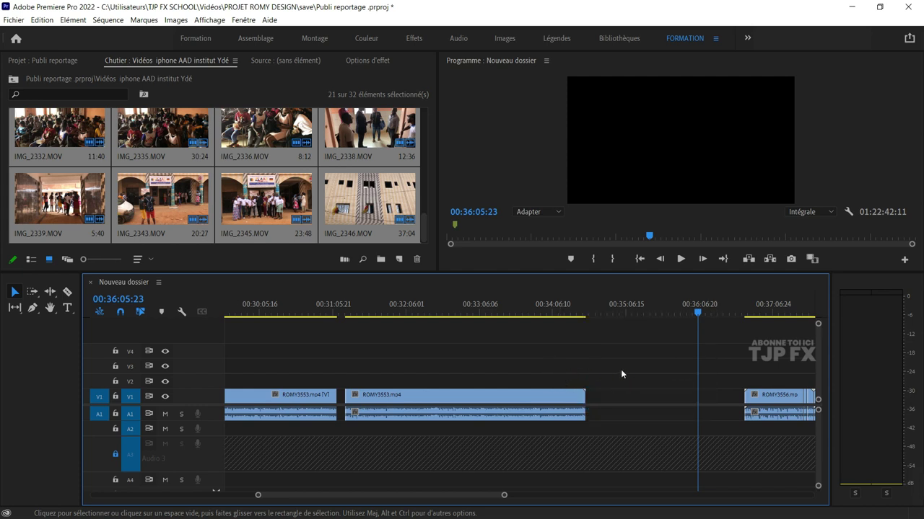
scroll(663, 398, "down", 1, "alt")
scroll(663, 398, "down", 2, "alt")
left_click(690, 315)
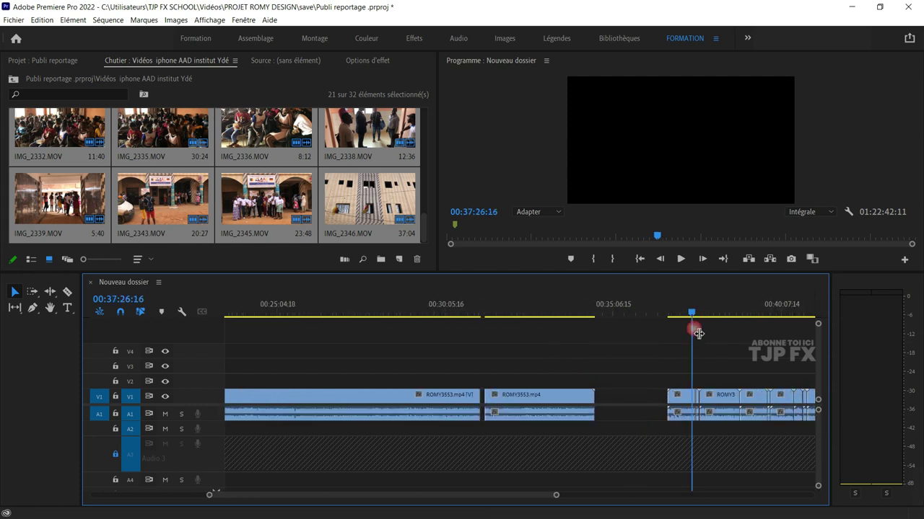
scroll(686, 350, "down", 2)
scroll(685, 349, "down", 3)
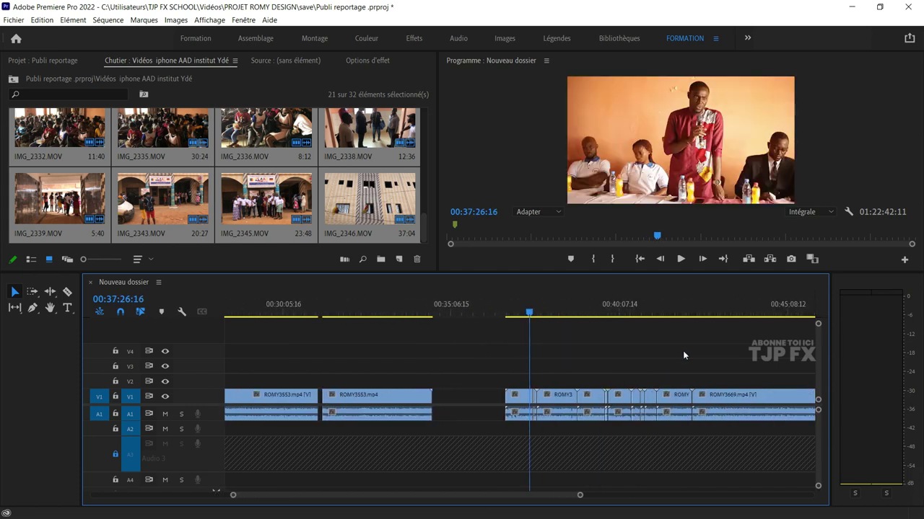
left_click(506, 306)
key("space")
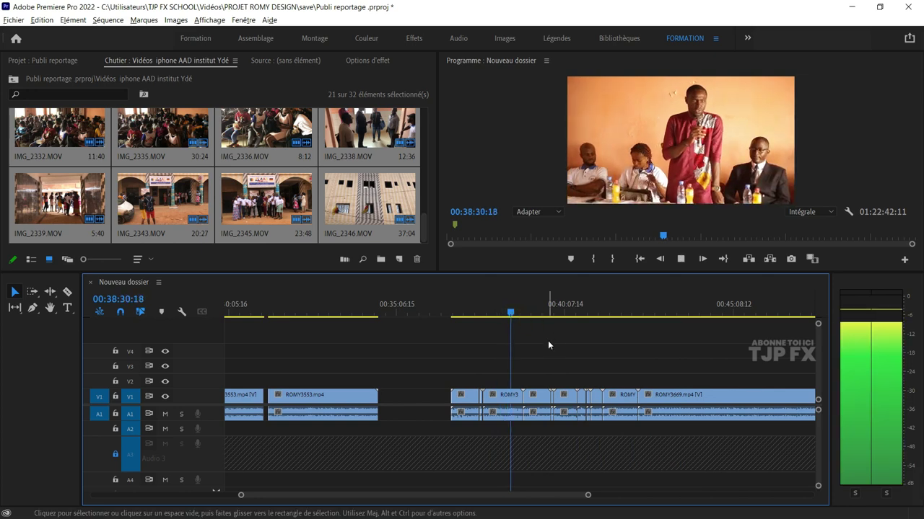
key("=")
scroll(548, 339, "down", 1)
left_click_drag(510, 313, 518, 314)
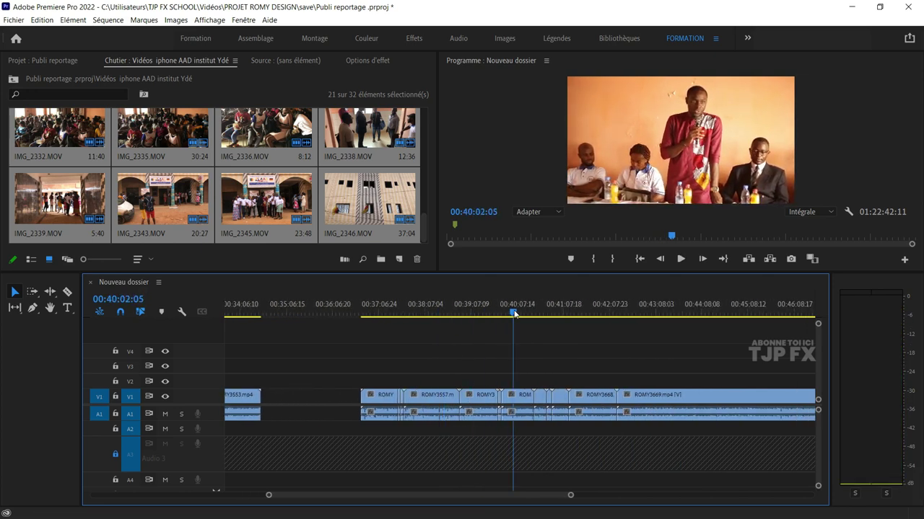
key("space")
key("=")
key("=")
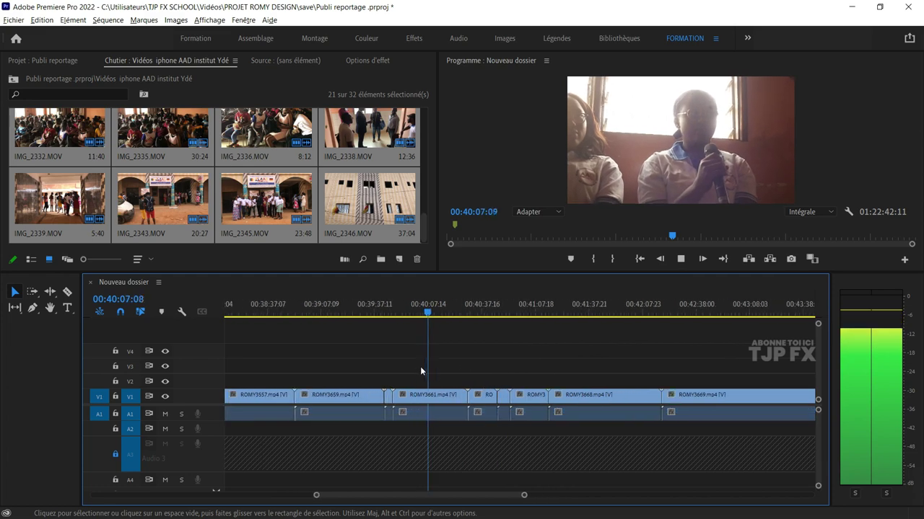
key("minus")
key("minus")
key("minus")
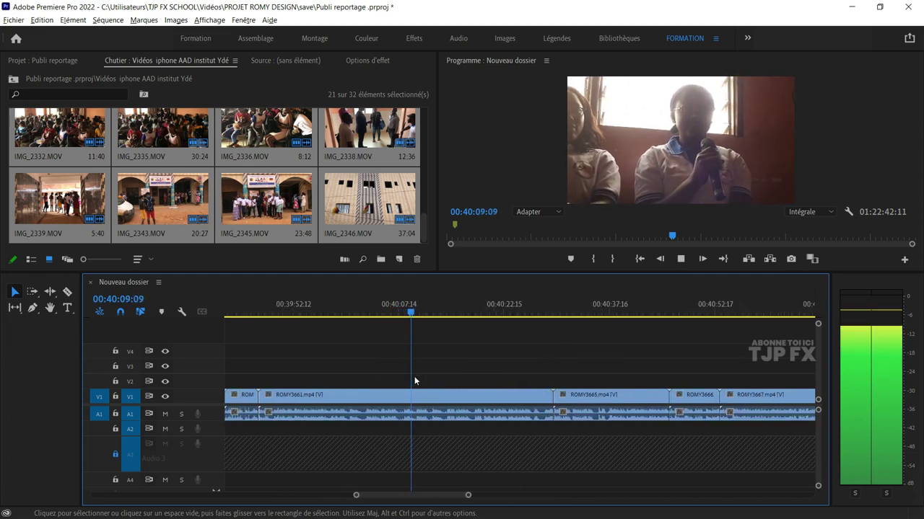
key("minus")
key("minus")
key("minus")
key("minus")
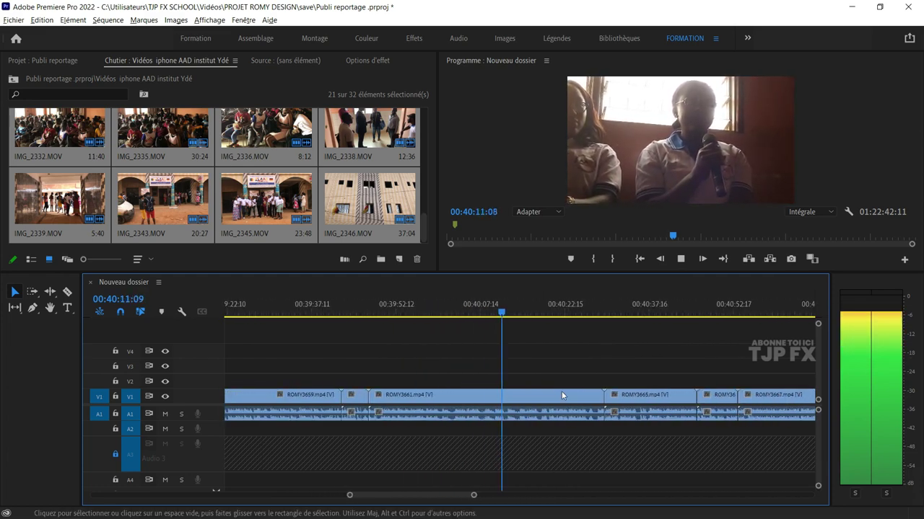
key("minus")
key("equal")
scroll(500, 397, "down", 3)
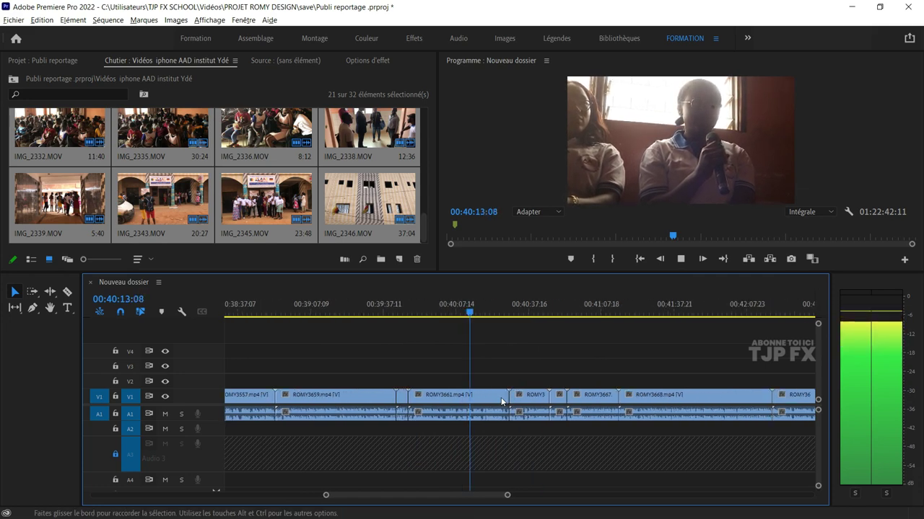
key("equal")
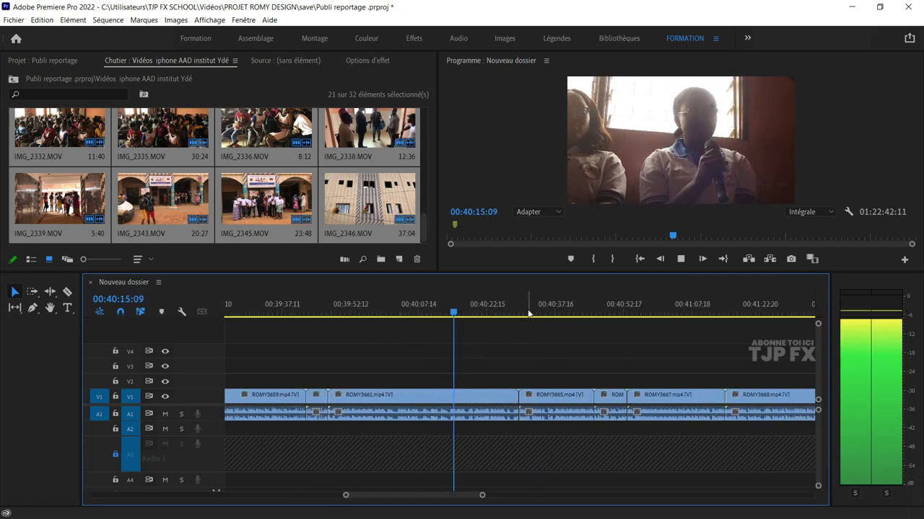
key("equal")
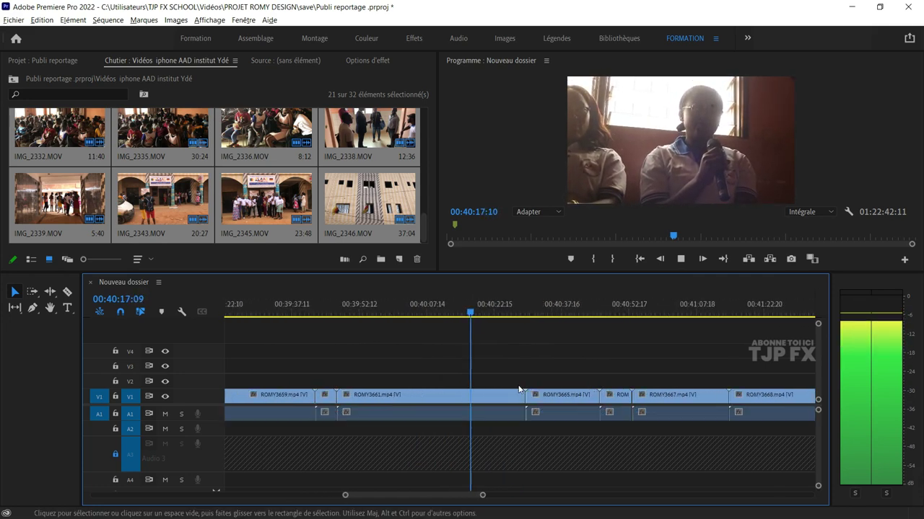
key("equal")
key("space")
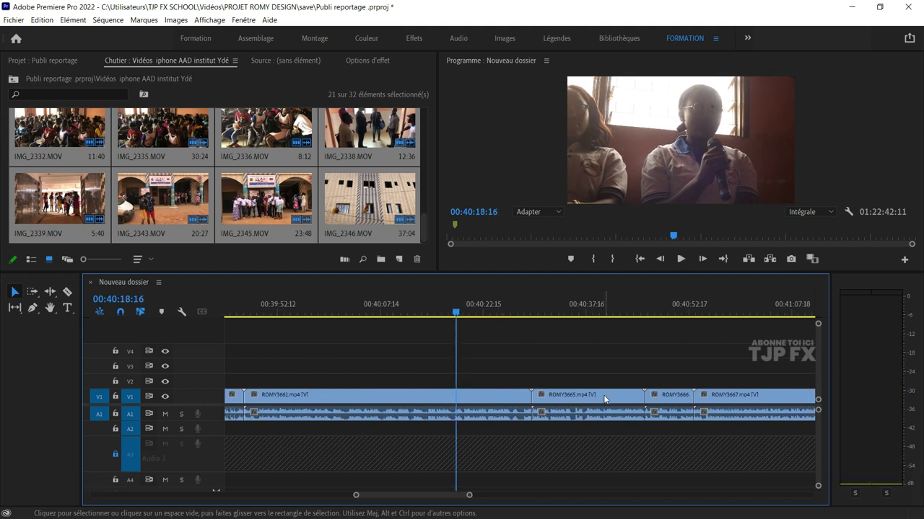
left_click(581, 316)
key("space")
key("equal")
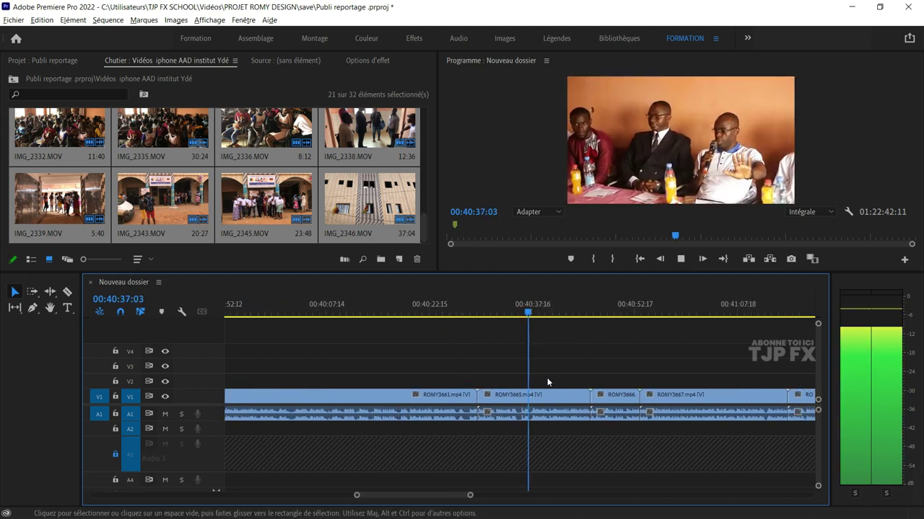
key("equal")
key("equal")
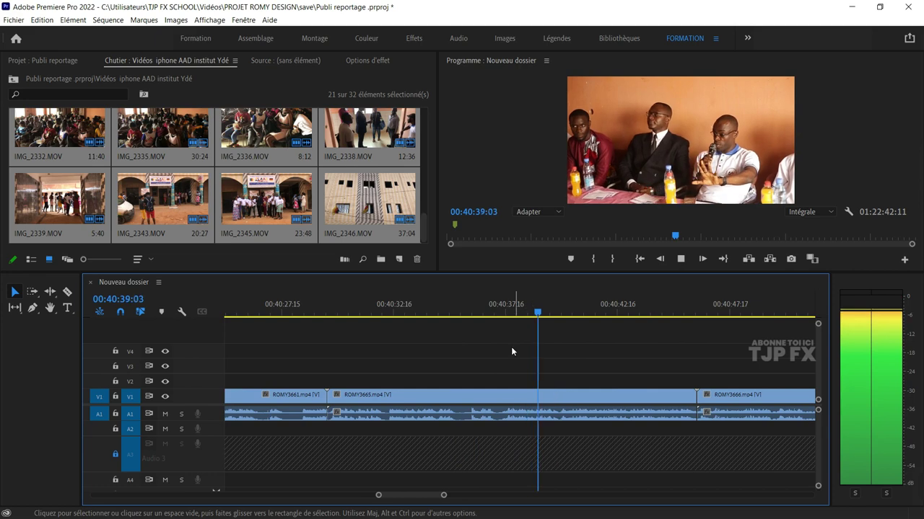
left_click(379, 298)
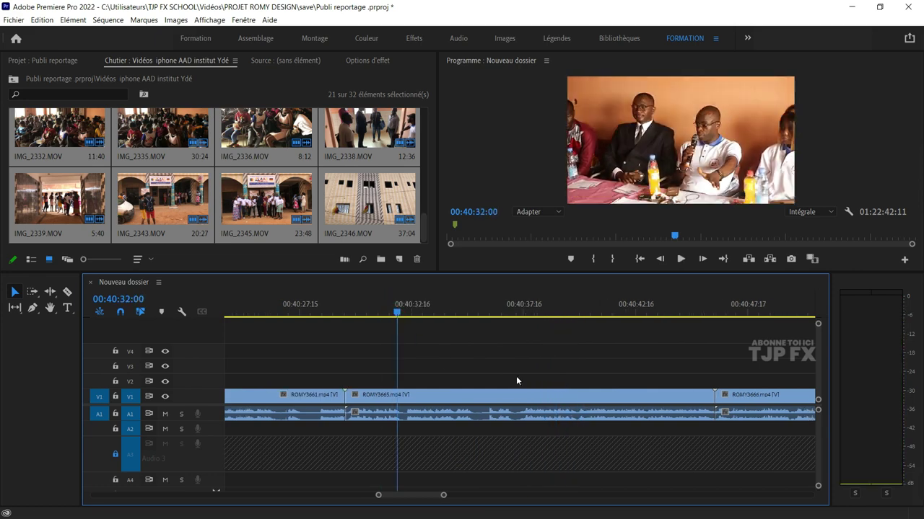
- Give the ROMY3665 clip the Magenta label
right_click(551, 395)
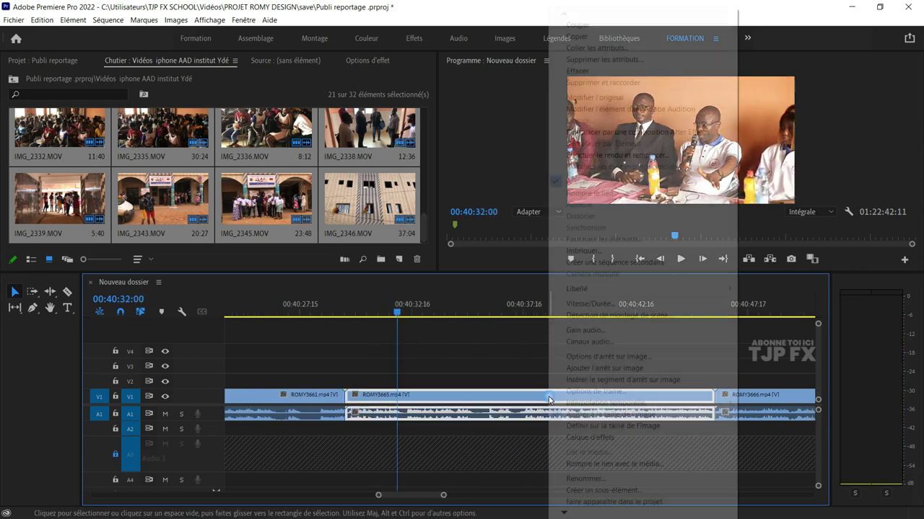
mouse_move(649, 288)
left_click(769, 431)
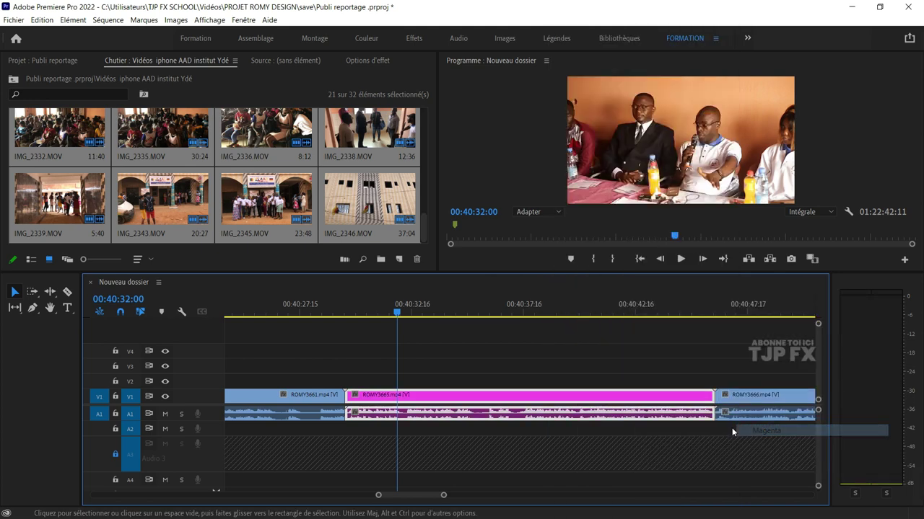
scroll(667, 419, "down", 5, "alt")
scroll(666, 416, "down", 5, "alt")
scroll(663, 413, "down", 5, "alt")
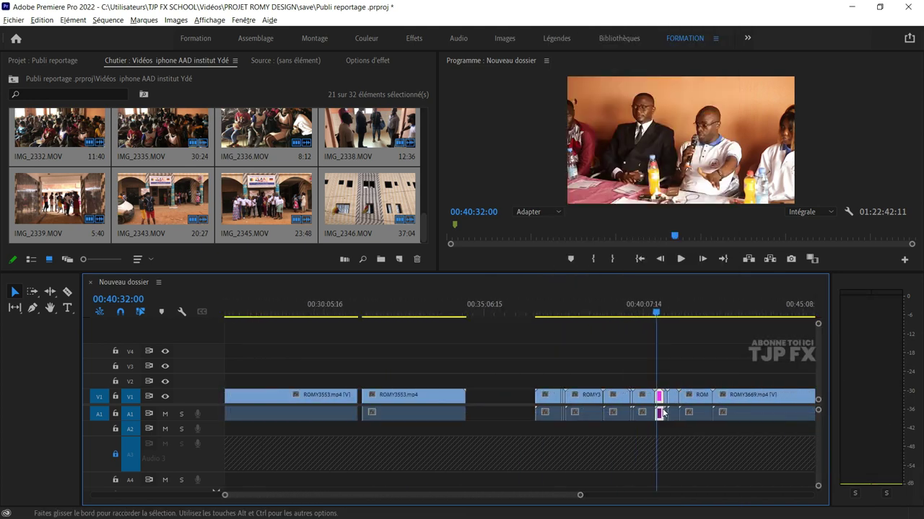
scroll(663, 412, "down", 5, "alt")
scroll(664, 413, "down", 3, "alt")
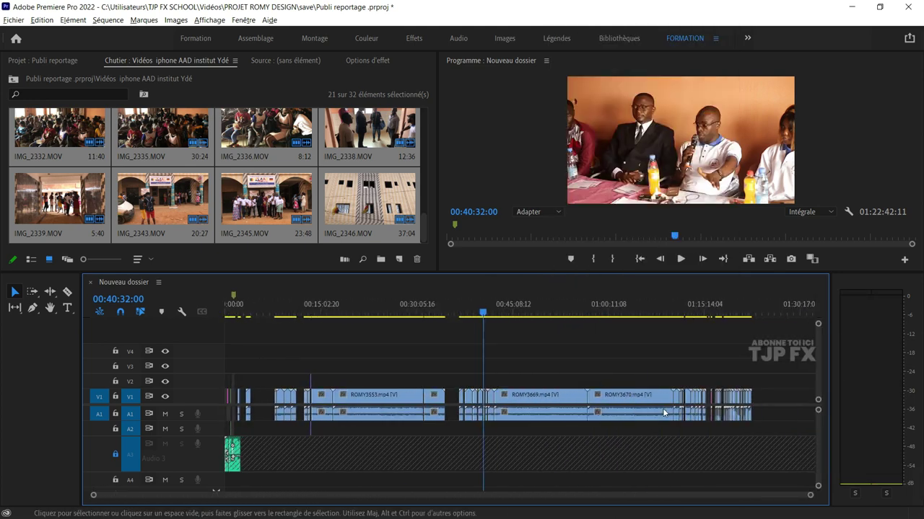
- Play from the sequence opening, paste the copied clip at the playhead, and return to 1:33:00
left_click(235, 304)
key("space")
scroll(231, 404, "up", 2)
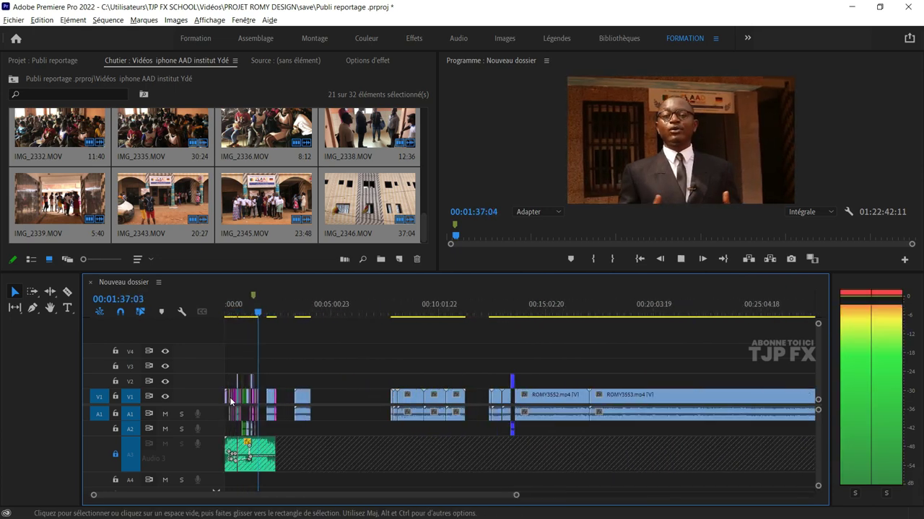
scroll(238, 401, "up", 3, "alt")
scroll(259, 397, "up", 3, "alt")
scroll(271, 393, "up", 3, "alt")
scroll(295, 389, "up", 2, "alt")
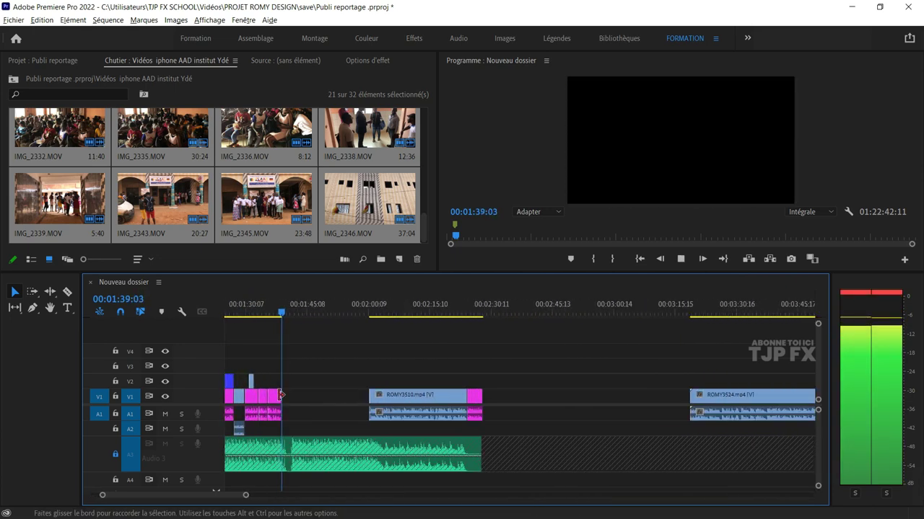
scroll(327, 378, "up", 2, "alt")
key("space")
key("ctrl+v")
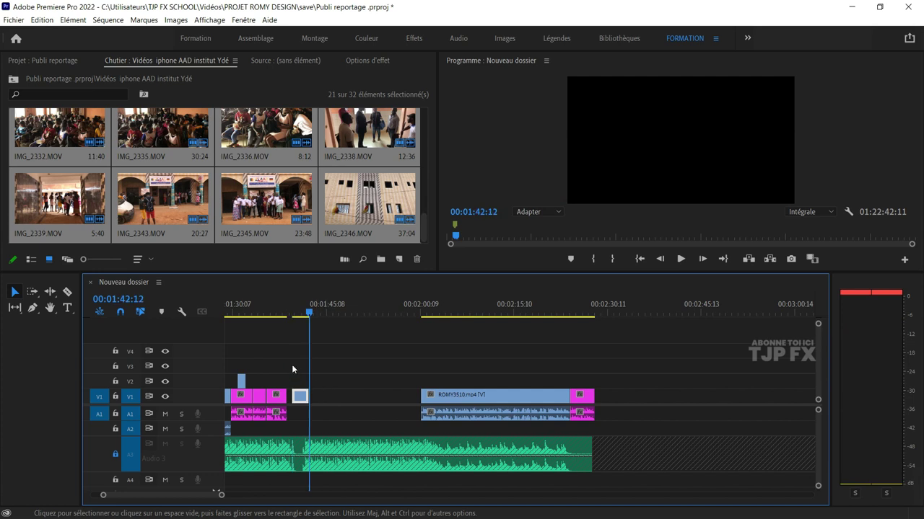
left_click(252, 305)
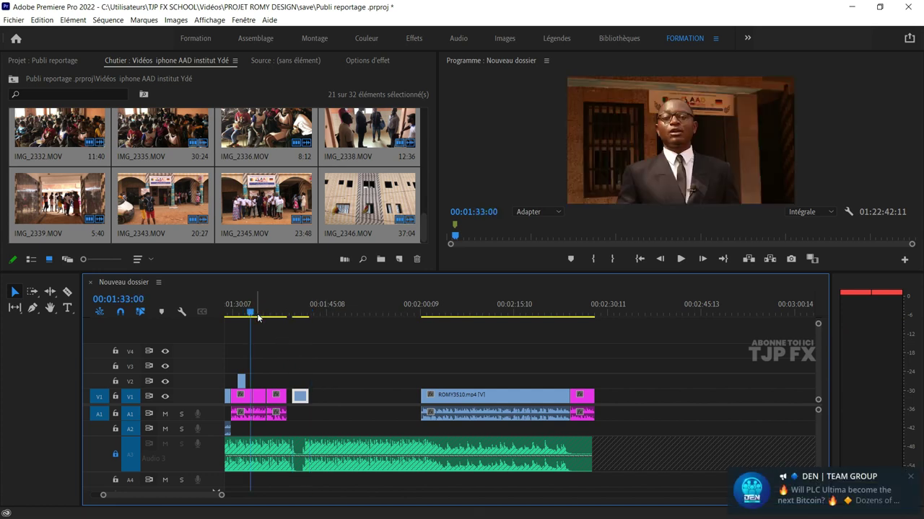
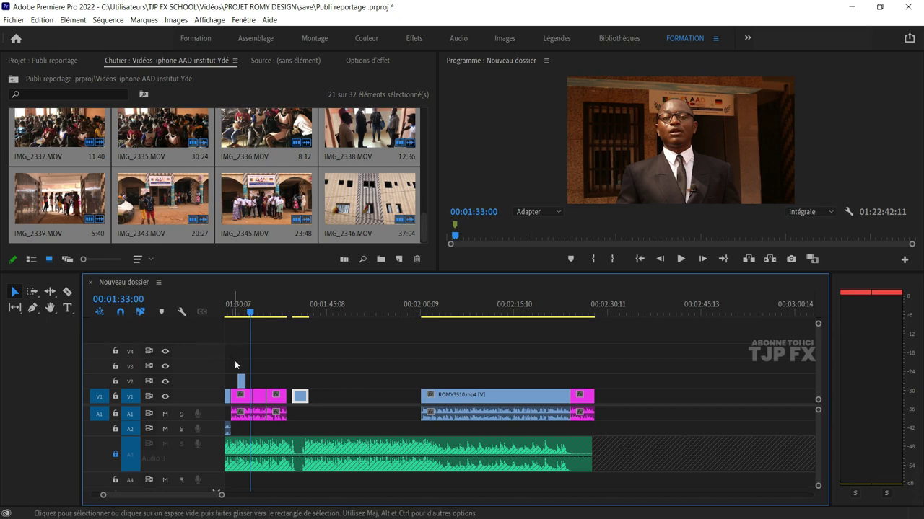
- Zoom in on the interview and drag ROMY3554.mp4 from V1 onto V2 as a cutaway
key("=")
key("=")
key("=")
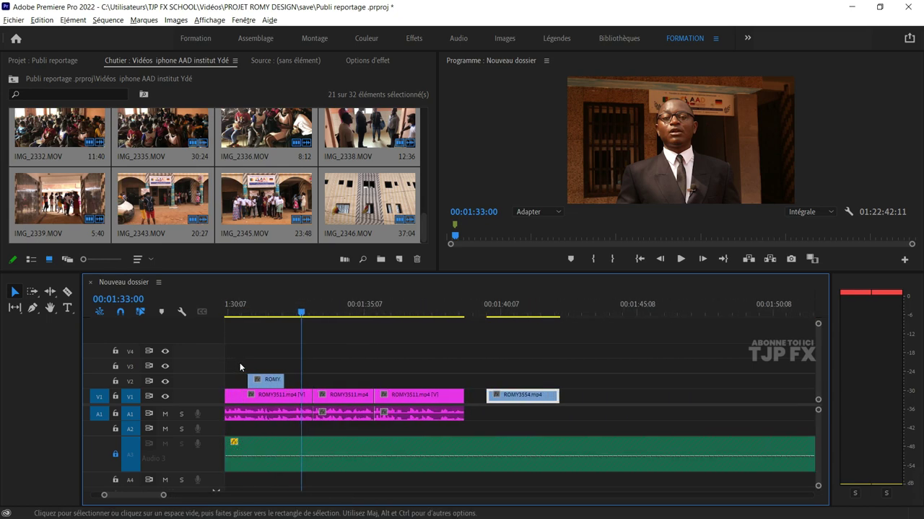
key("=")
left_click(257, 312)
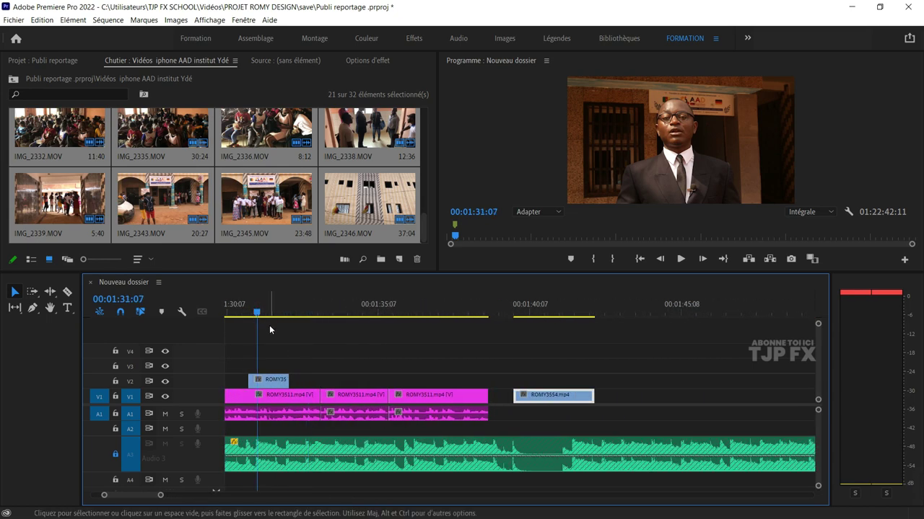
key("space")
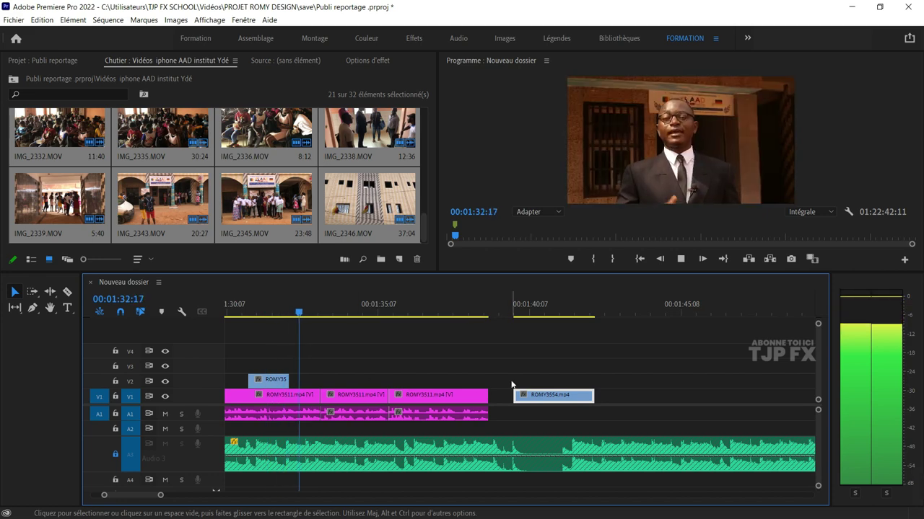
key("space")
mouse_move(519, 397)
left_mouse_down()
mouse_move(366, 369)
mouse_move(318, 381)
left_mouse_up()
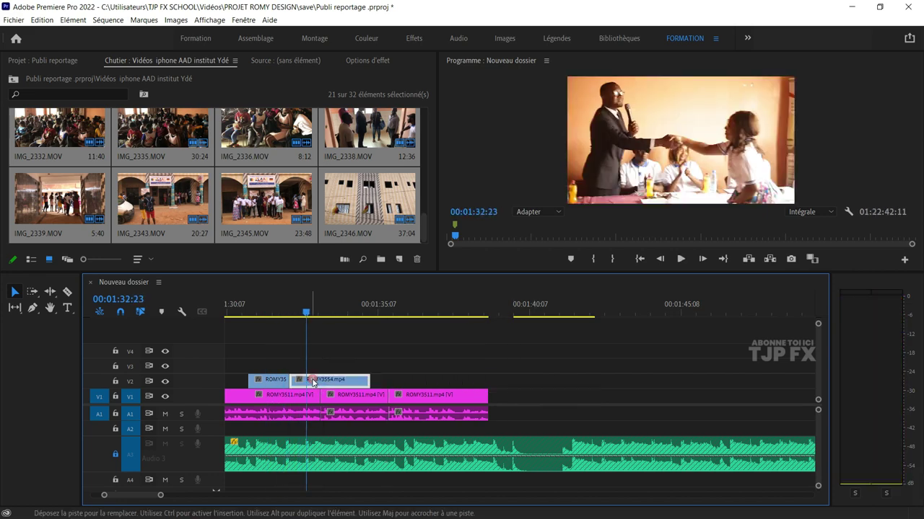
- Review the new cutaway and shift it 15 frames earlier
key("space")
scroll(363, 361, "up", 3)
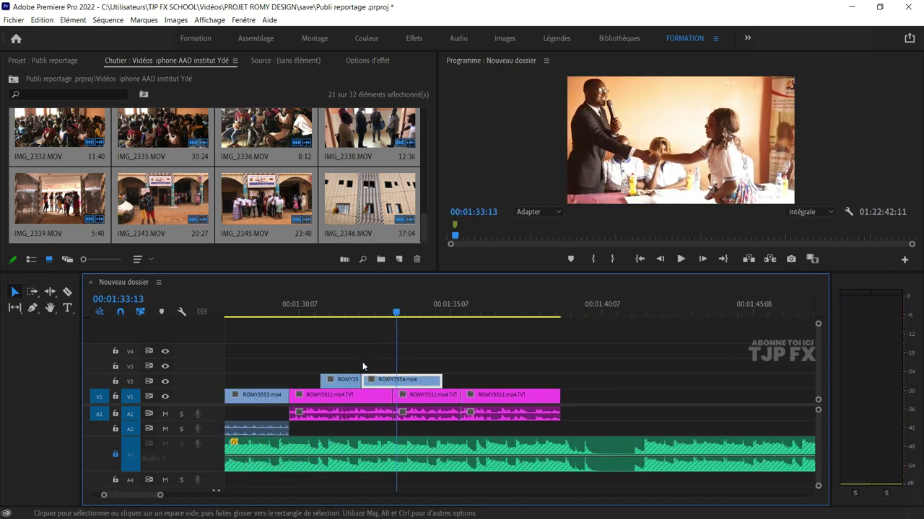
left_click(335, 303)
scroll(404, 376, "down", 1)
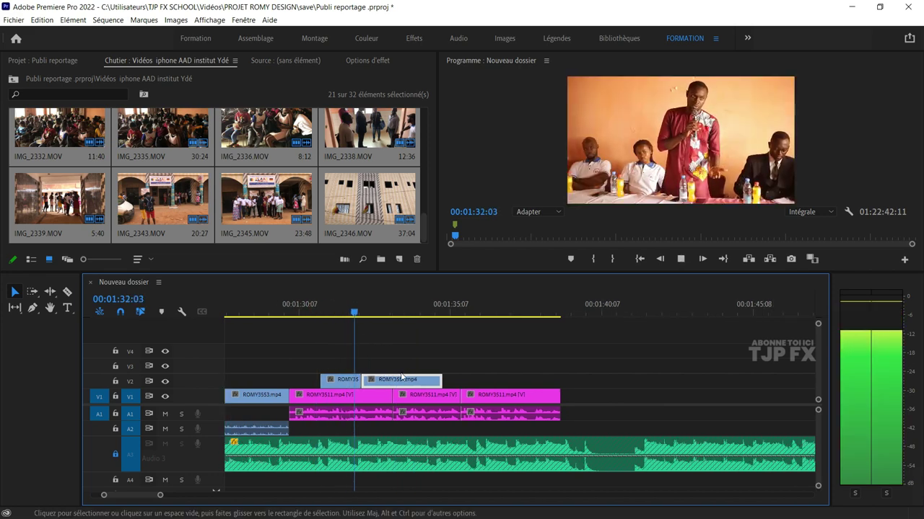
key("space")
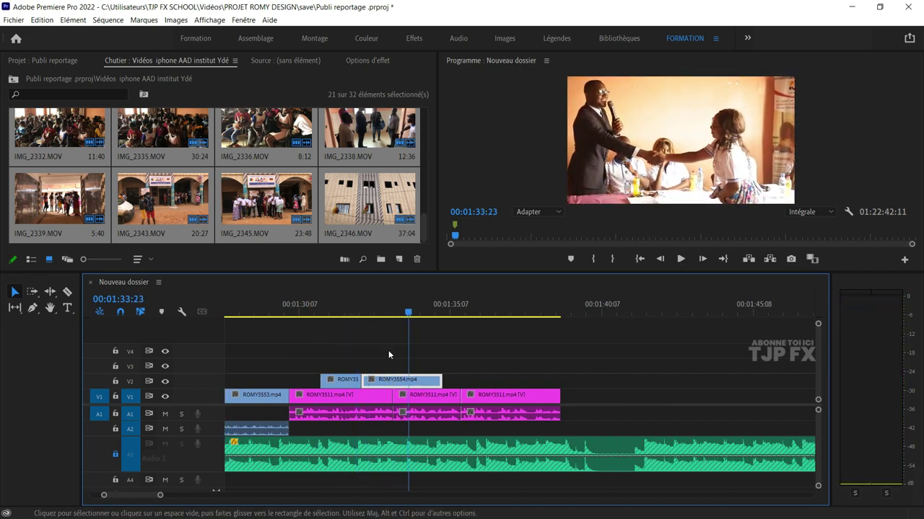
left_click(381, 315)
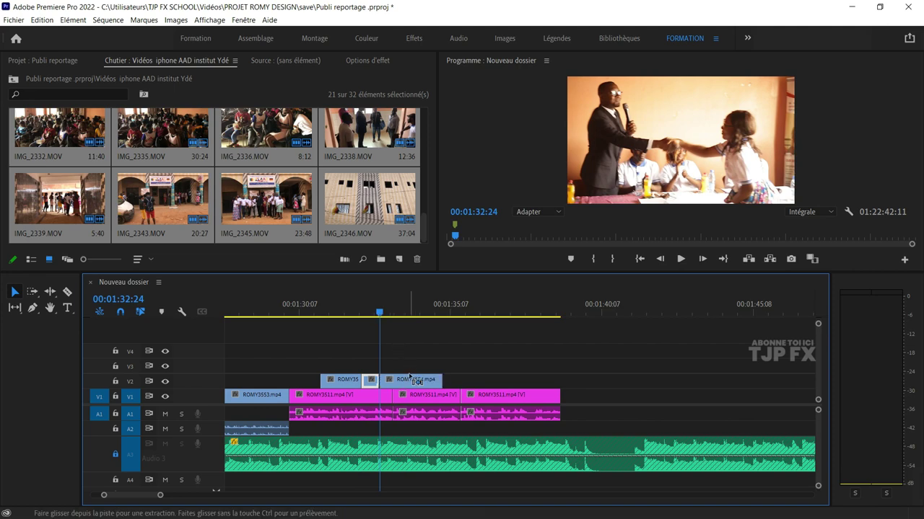
mouse_move(420, 381)
left_mouse_down()
mouse_move(403, 391)
mouse_move(400, 381)
left_mouse_up()
- Trim the cutaway's out-point by 21 frames, leaving it 00:00:01:06 long, and play it back
key("space")
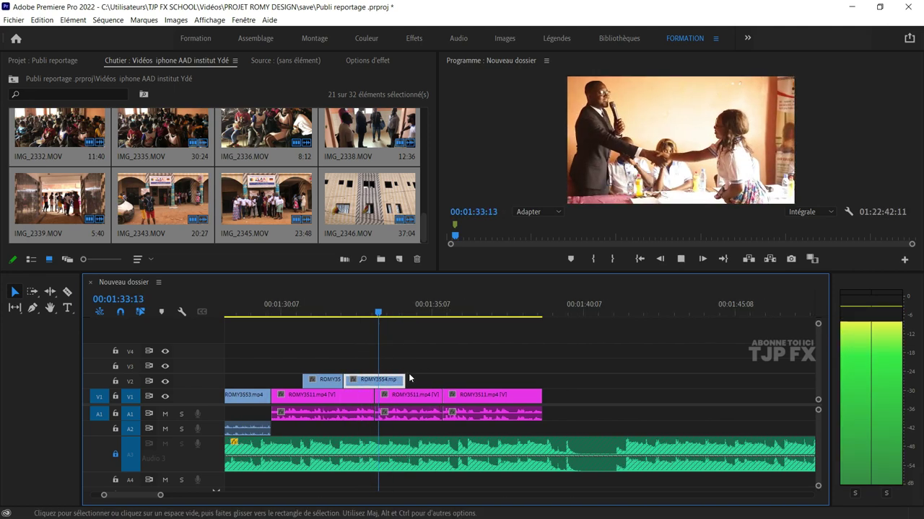
key("Up")
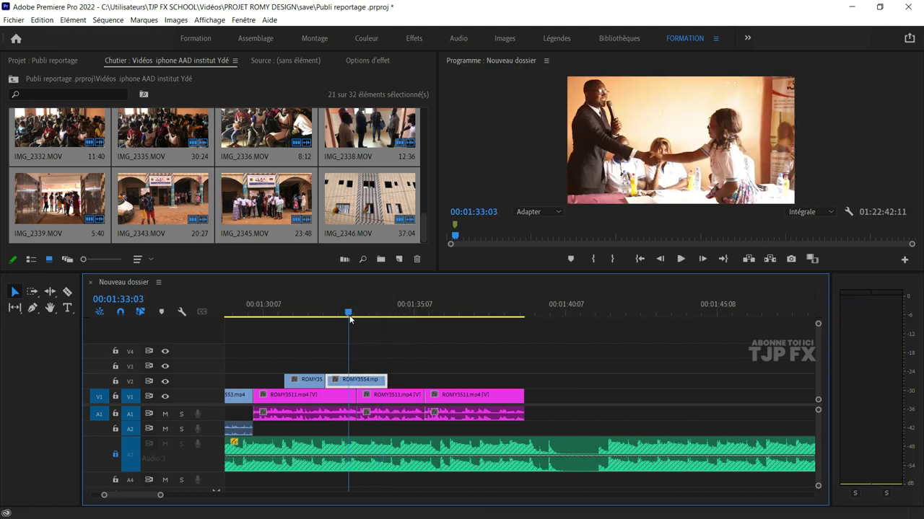
left_click_drag(394, 381, 361, 384)
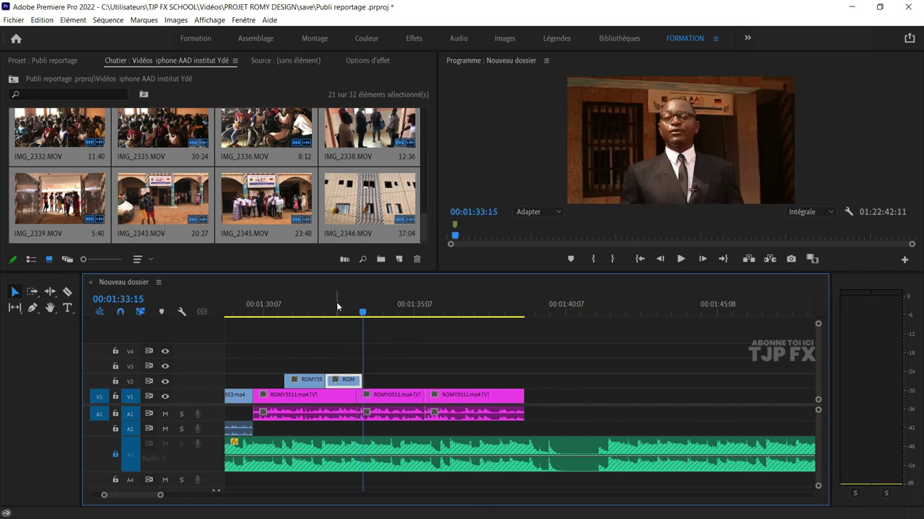
key("Up")
key("space")
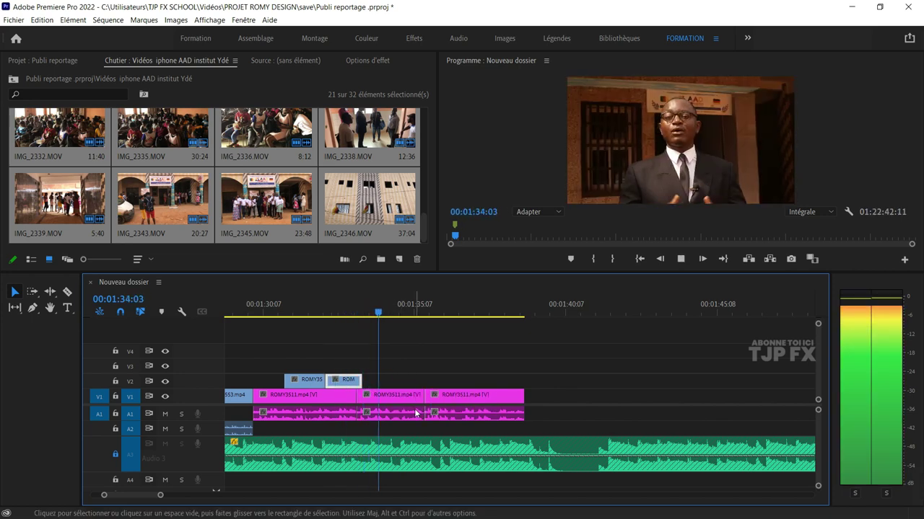
scroll(442, 415, "down", 1)
scroll(442, 415, "down", 1)
scroll(462, 409, "down", 1)
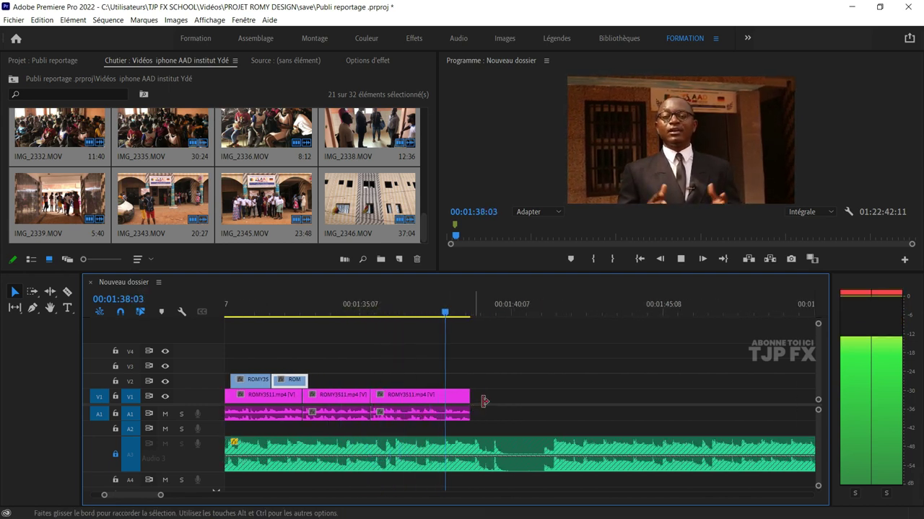
scroll(483, 402, "down", 1)
- Stop playback and zoom the timeline out to show the whole sequence
key("space")
scroll(551, 400, "down", 2)
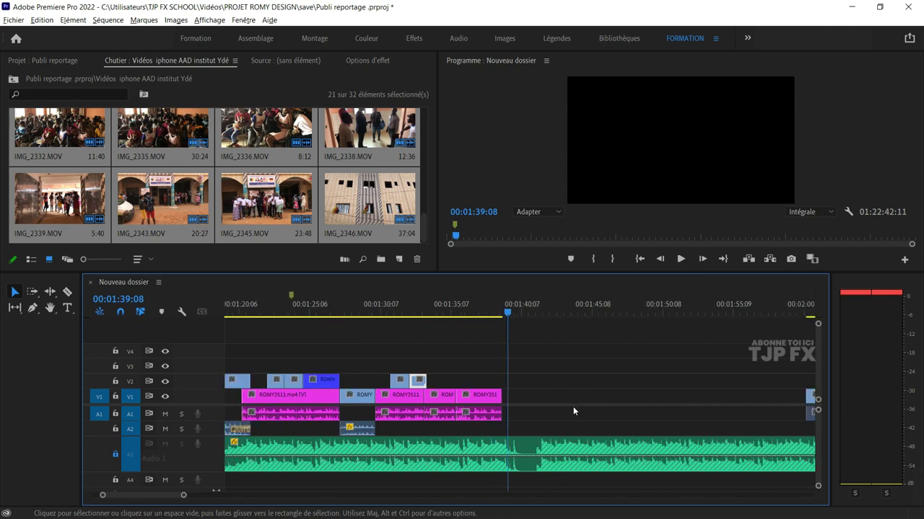
scroll(573, 407, "down", 3)
scroll(574, 408, "down", 3)
scroll(574, 412, "down", 2)
scroll(571, 409, "down", 2)
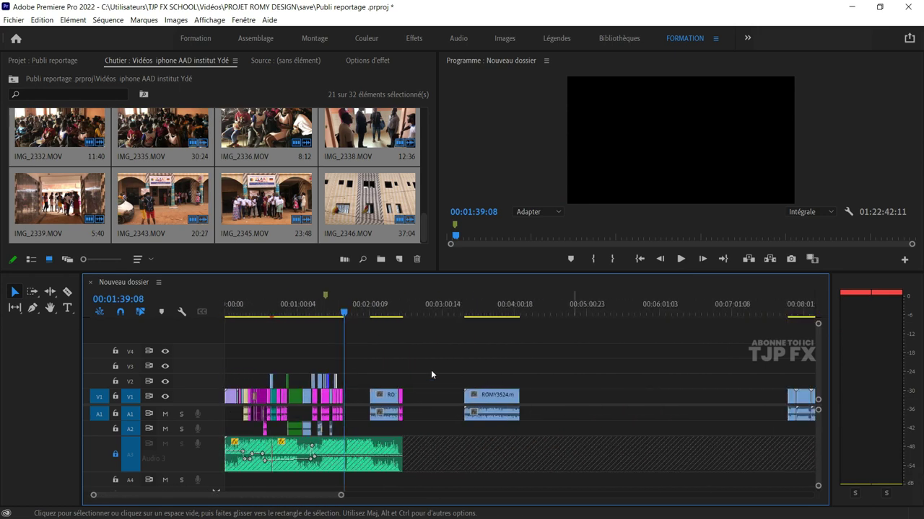
scroll(638, 413, "down", 2)
scroll(642, 404, "down", 1)
scroll(654, 379, "down", 1)
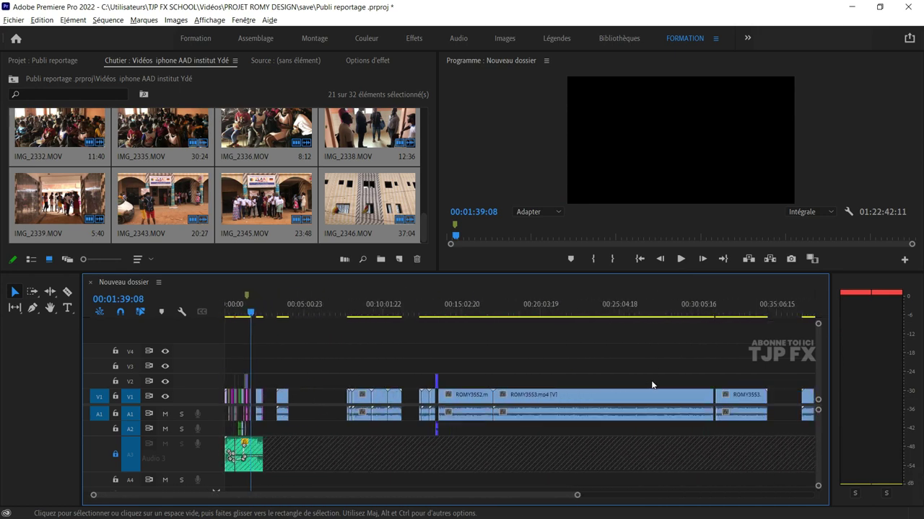
scroll(653, 386, "down", 2)
scroll(602, 362, "down", 2)
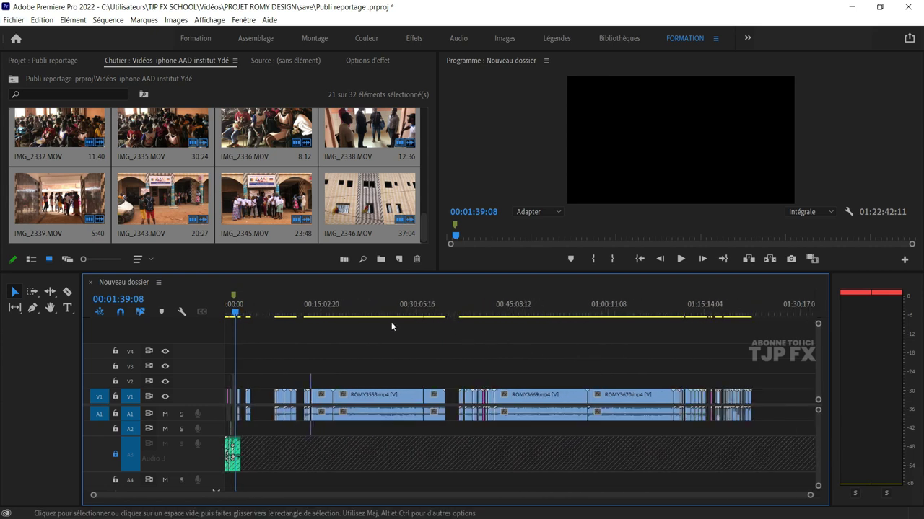
- Move the playhead from about 00:33:01 on to 00:40:39:07
left_click(438, 313)
scroll(433, 392, "up", 2)
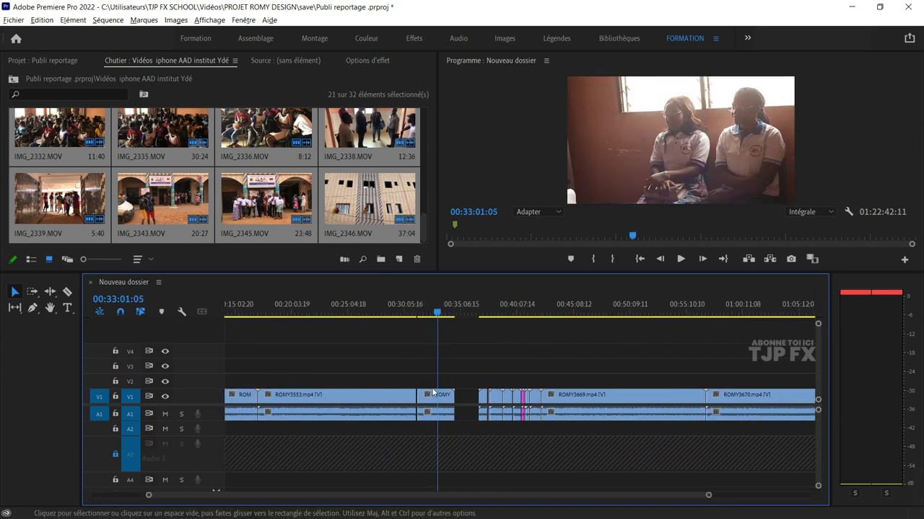
scroll(543, 350, "down", 1)
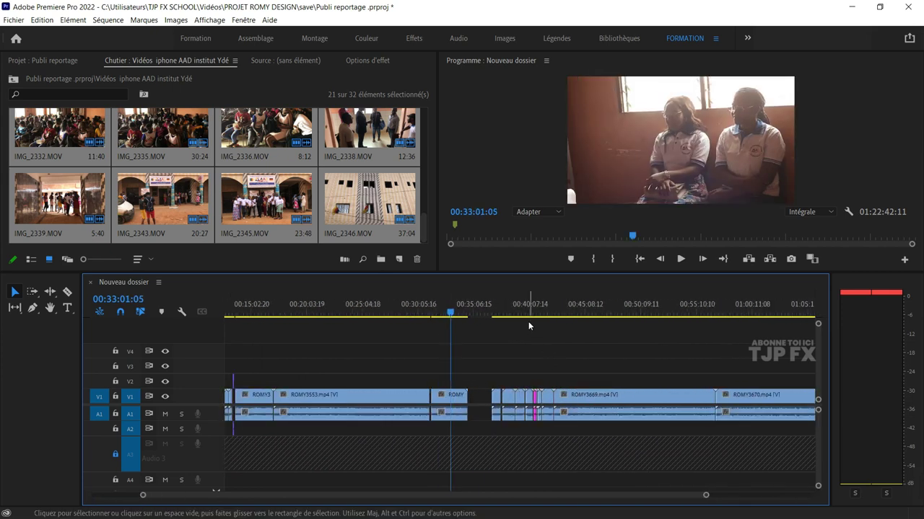
left_click_drag(530, 316, 536, 316)
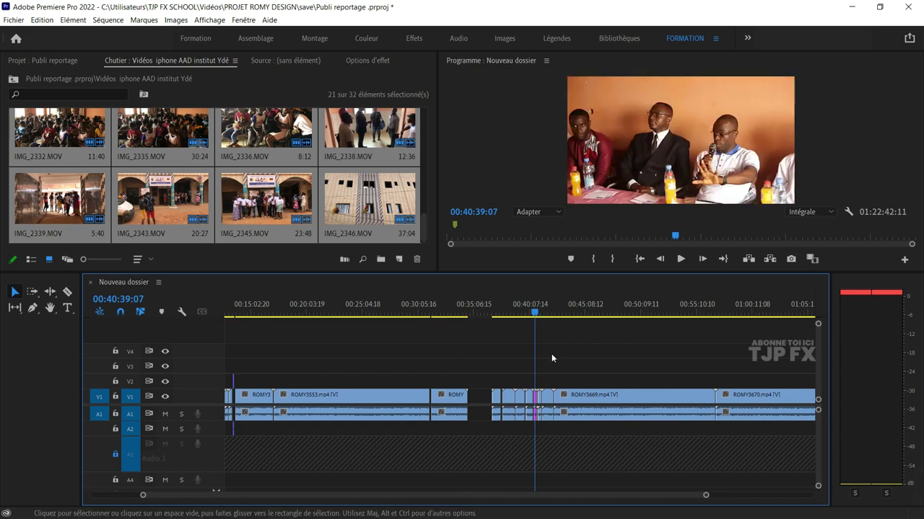
key("space")
scroll(529, 372, "up", 3)
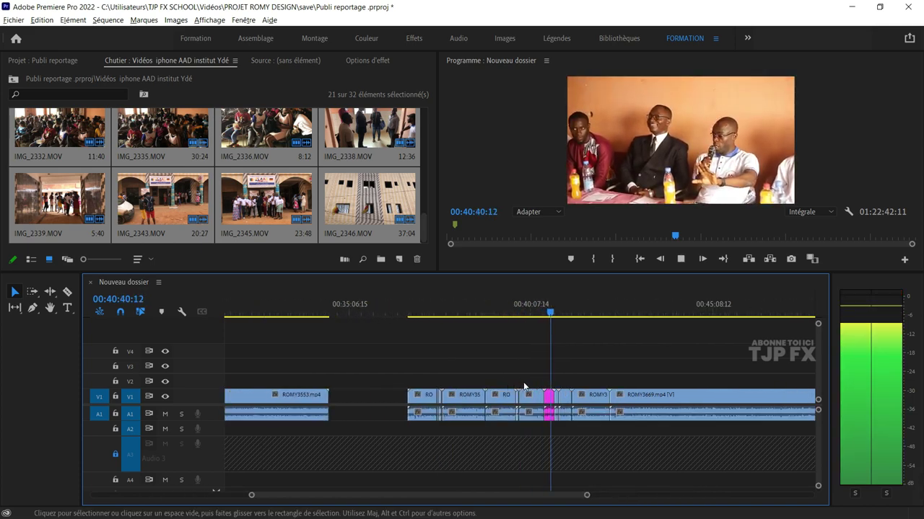
scroll(570, 378, "up", 3)
scroll(563, 376, "up", 2)
left_click(477, 311)
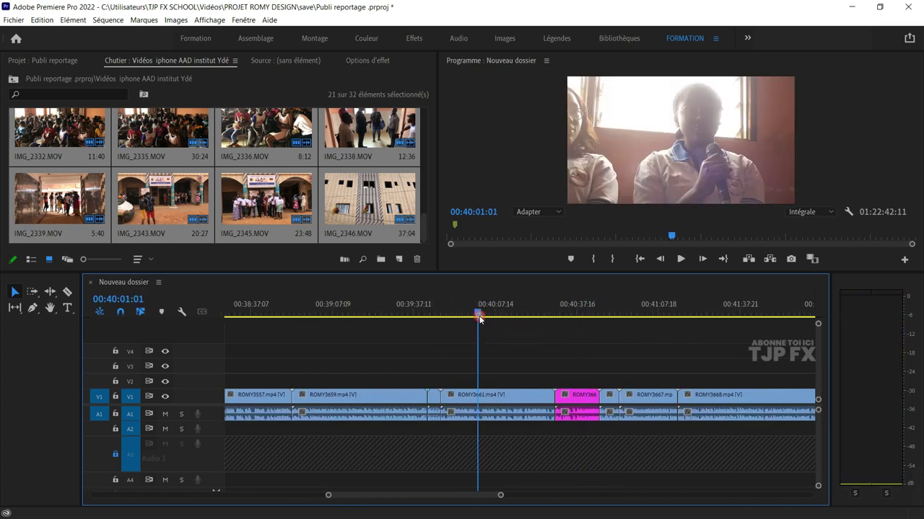
scroll(453, 336, "up", 2)
left_click(427, 313)
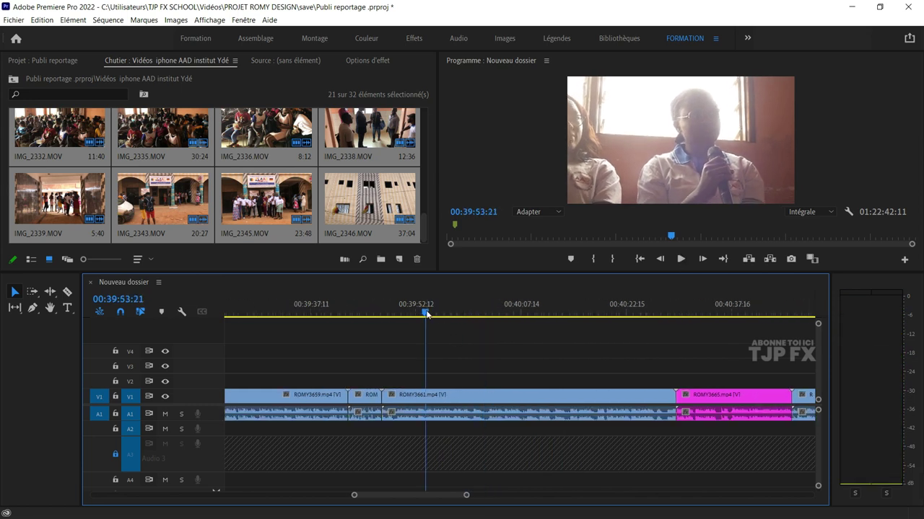
key("space")
scroll(480, 378, "up", 1)
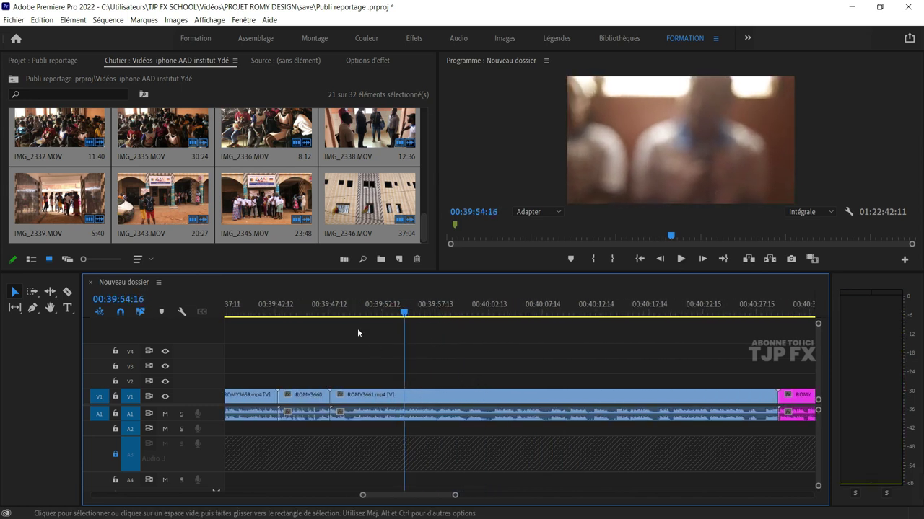
left_click(313, 308)
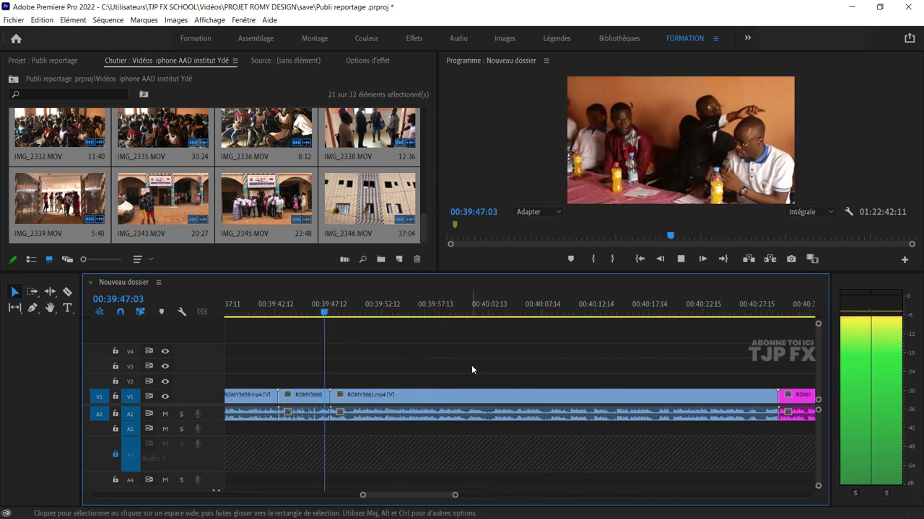
scroll(471, 365, "up", 1)
scroll(484, 364, "up", 1)
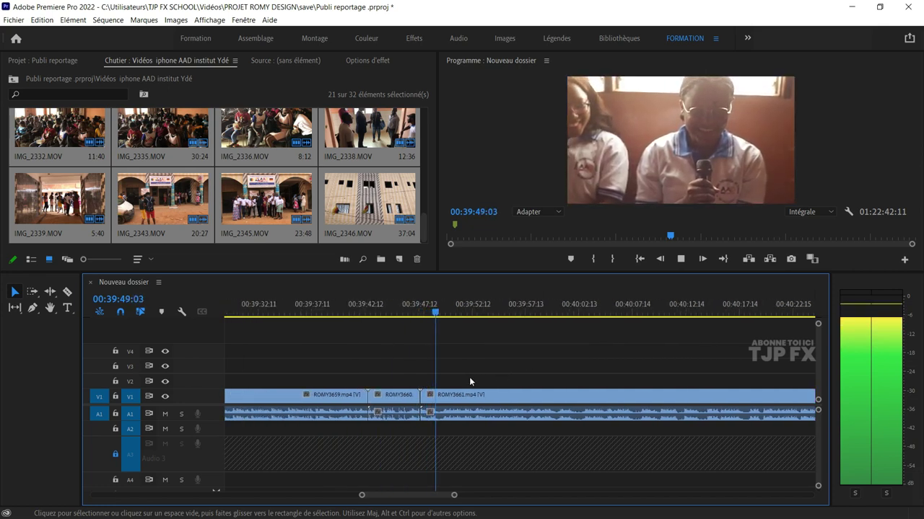
scroll(469, 377, "up", 1)
scroll(469, 377, "up", 1)
scroll(503, 380, "up", 1)
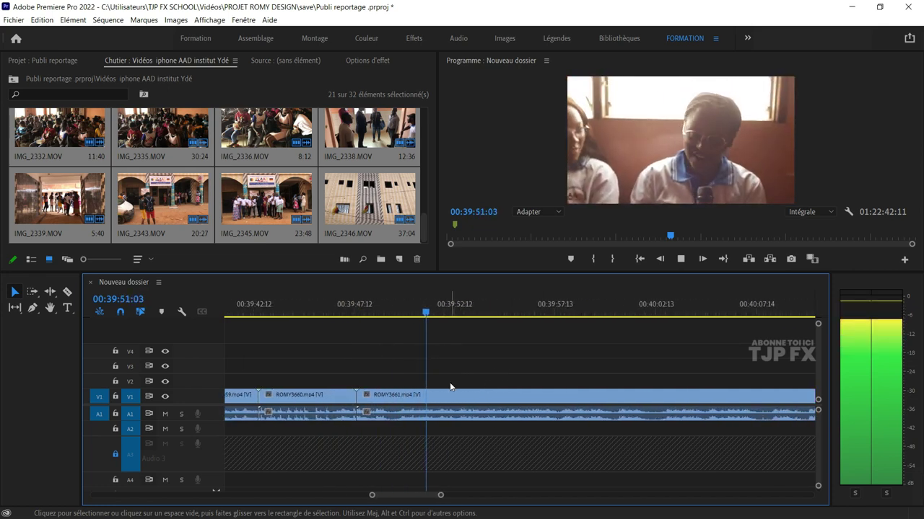
scroll(476, 387, "down", 1)
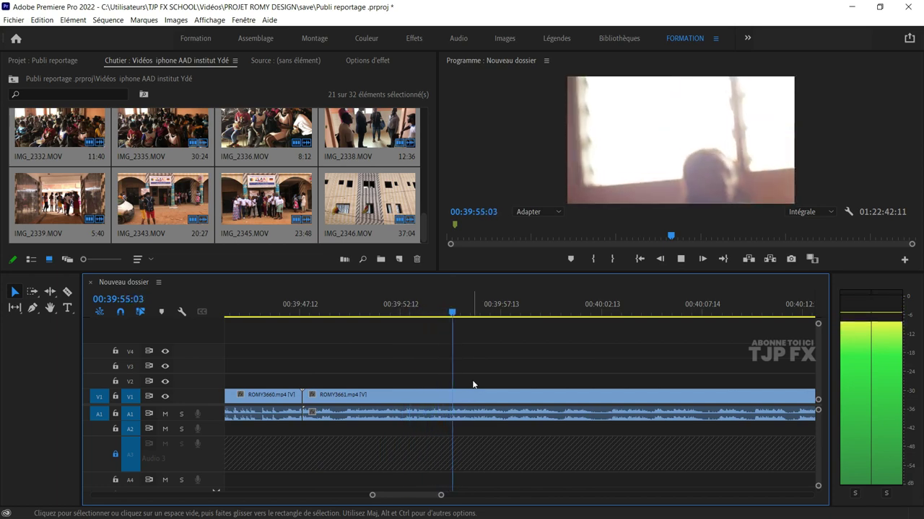
scroll(590, 370, "down", 2)
scroll(594, 332, "down", 1)
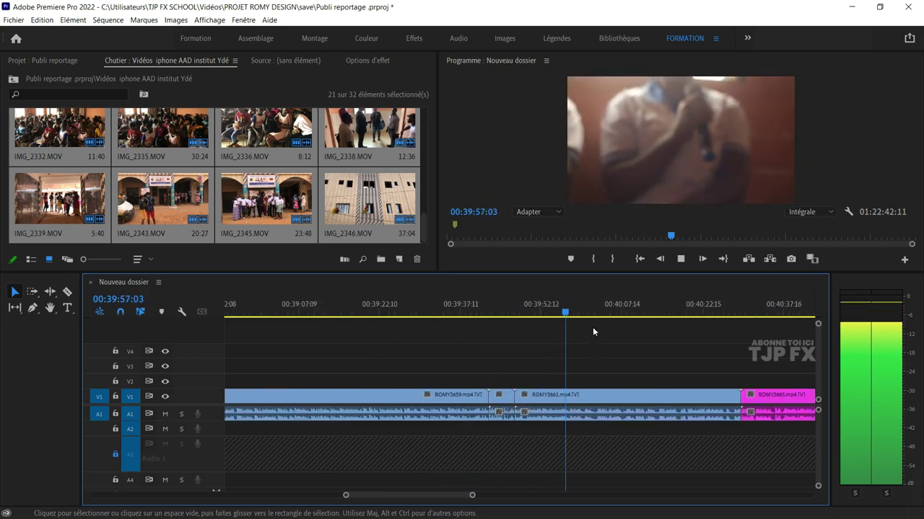
scroll(600, 360, "down", 2)
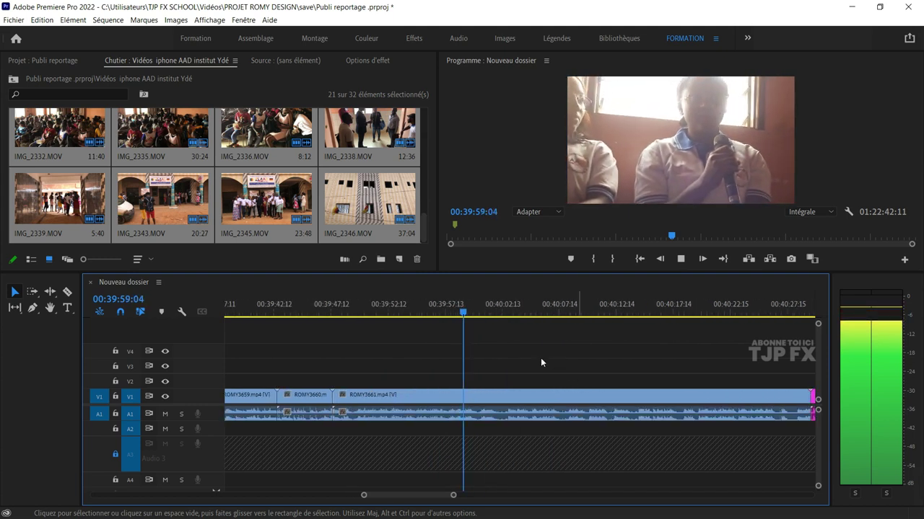
scroll(520, 336, "up", 2)
left_click(509, 312)
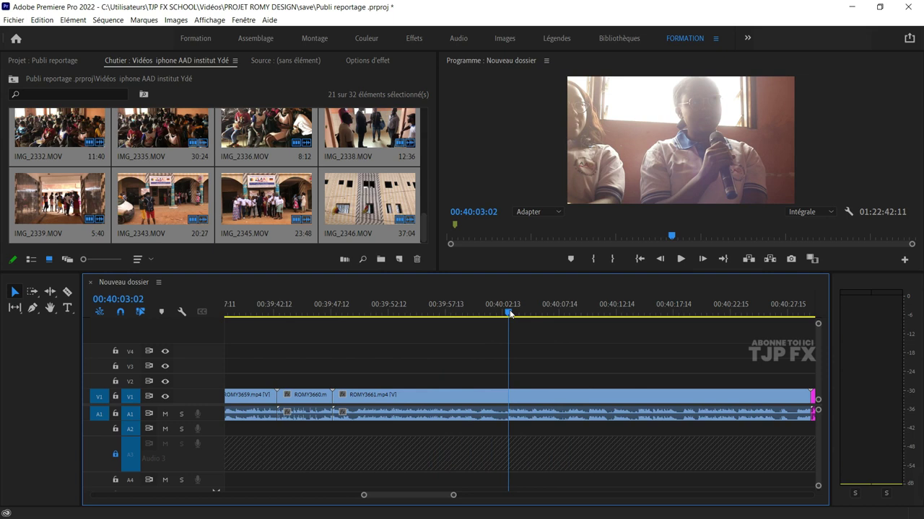
key("space")
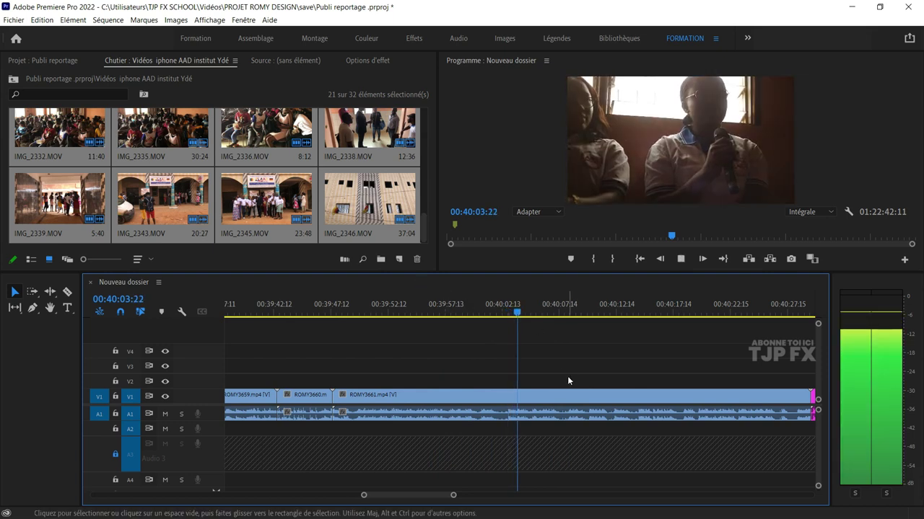
scroll(567, 375, "down", 1)
scroll(552, 375, "down", 1)
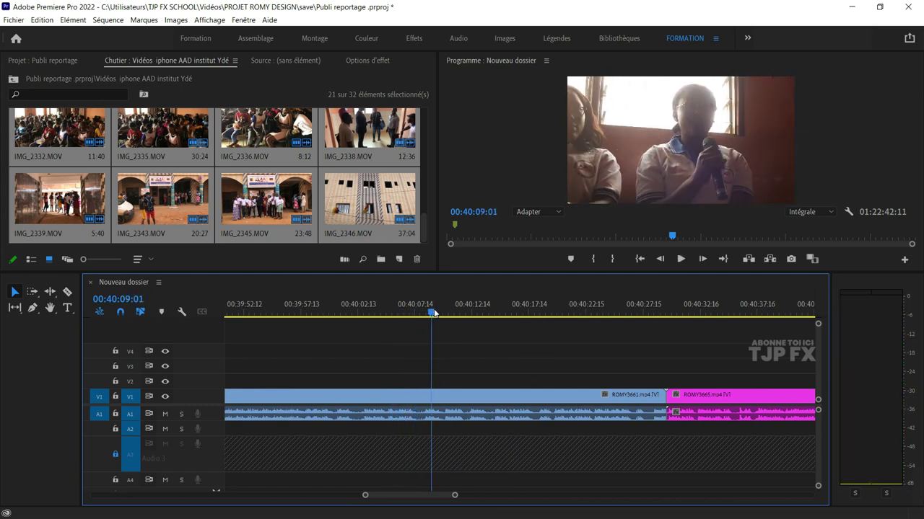
scroll(495, 386, "up", 2)
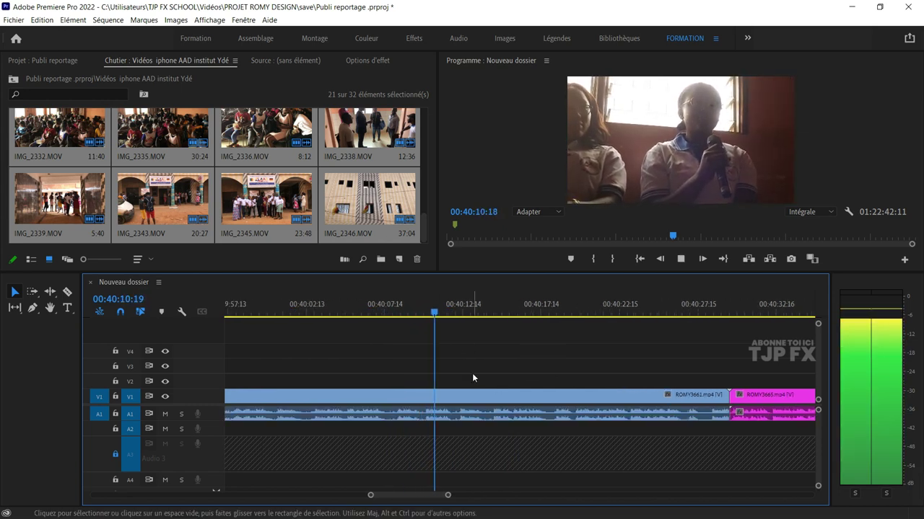
- Split ROMY3661 at 40:12:01 and 40:18:07 and delete the piece between
key("space")
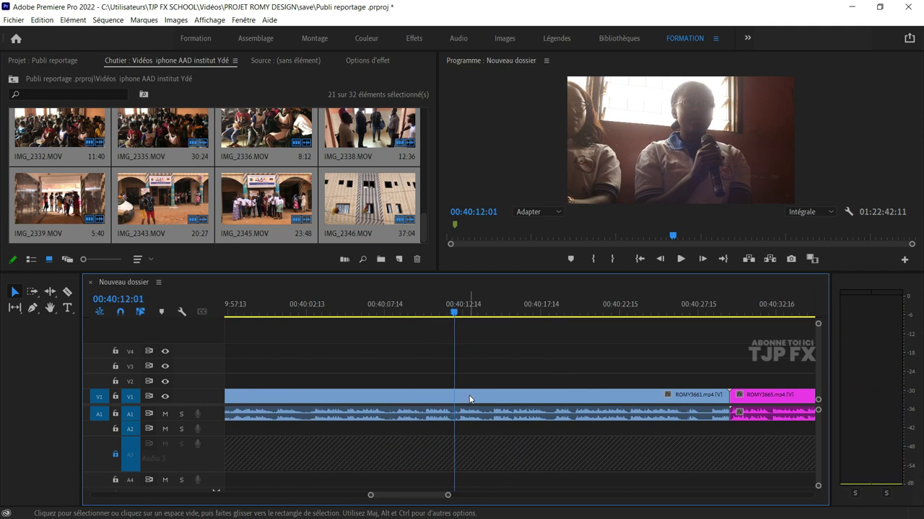
left_click(470, 396)
key("ctrl+k")
key("space")
scroll(484, 389, "up", 1)
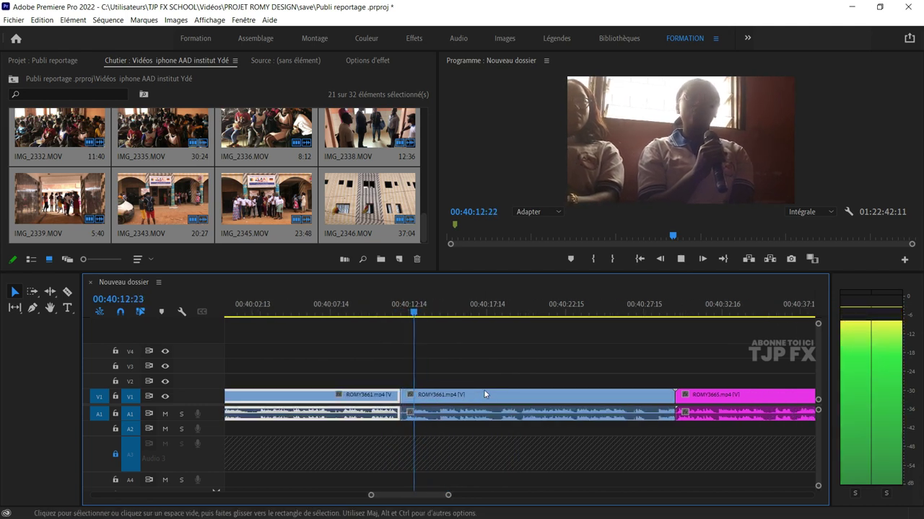
scroll(469, 394, "down", 1)
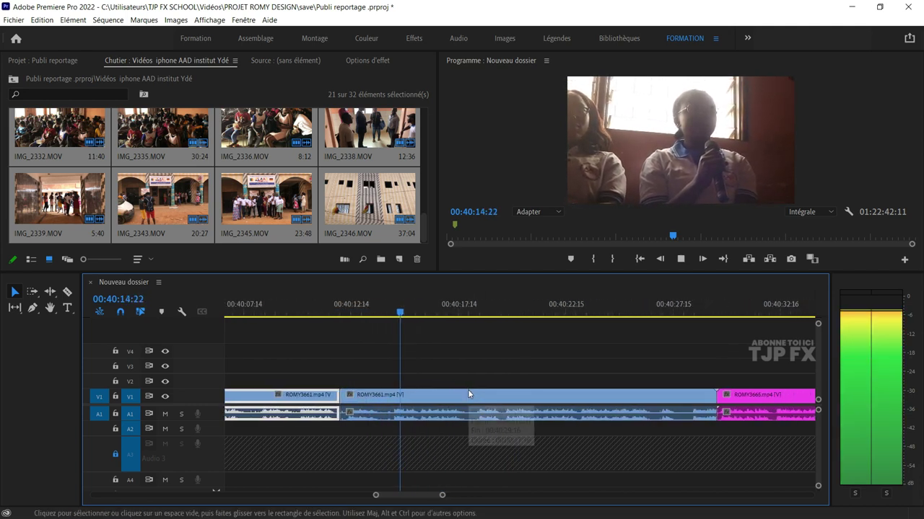
scroll(480, 389, "down", 1)
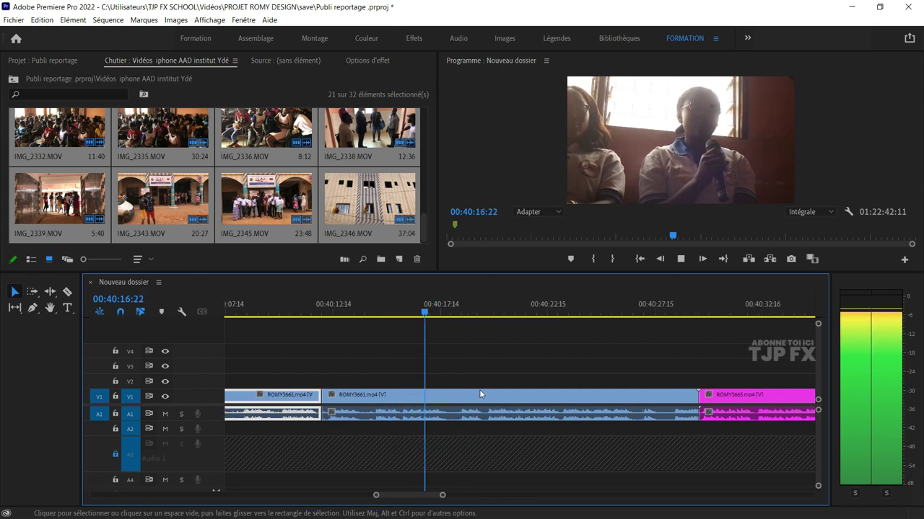
key("space")
left_click(476, 391)
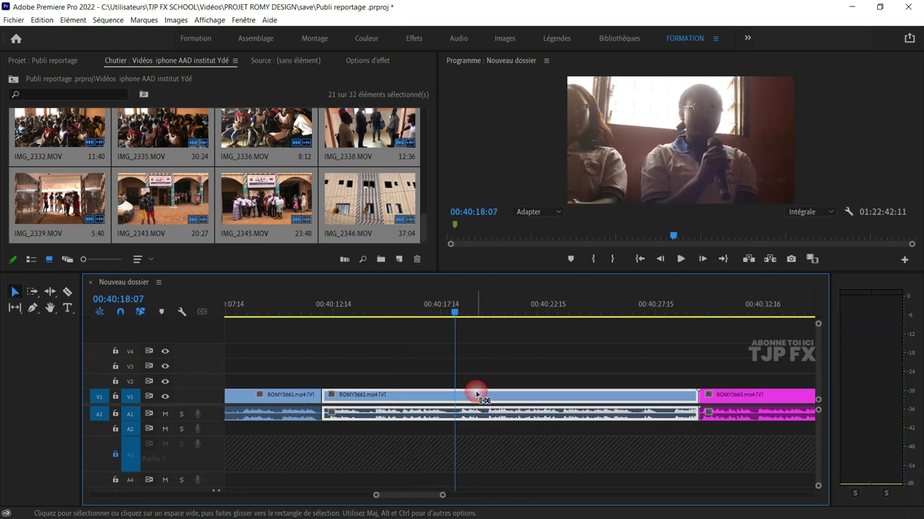
key("ctrl+k")
key("Delete")
- Move the playhead near the sequence start, around 01:41, and paste with Ctrl+V
scroll(509, 395, "down", 1)
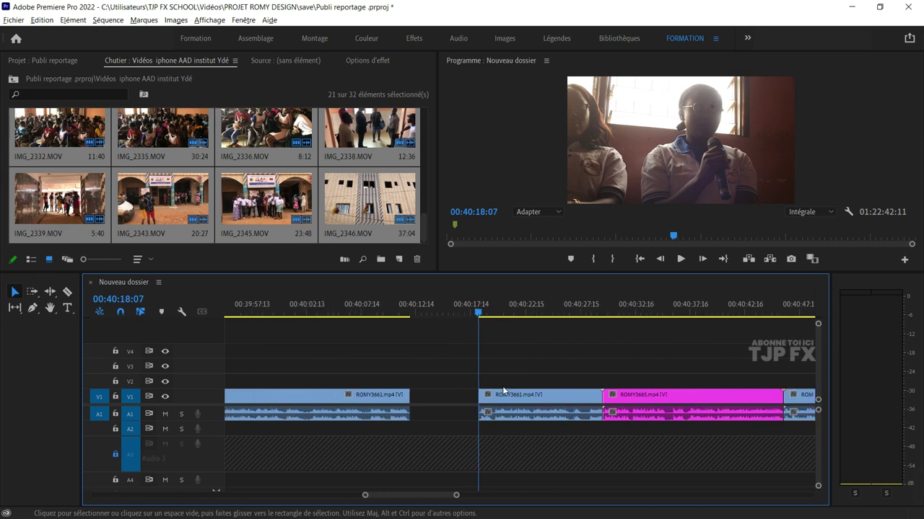
scroll(518, 396, "down", 1)
scroll(525, 396, "down", 1)
scroll(525, 397, "down", 3)
scroll(525, 396, "down", 3)
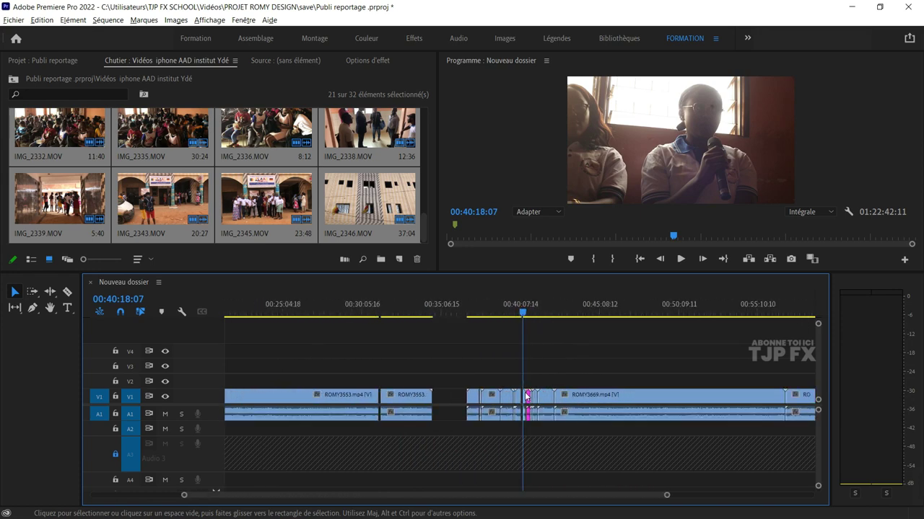
scroll(526, 396, "down", 3)
left_click(243, 312)
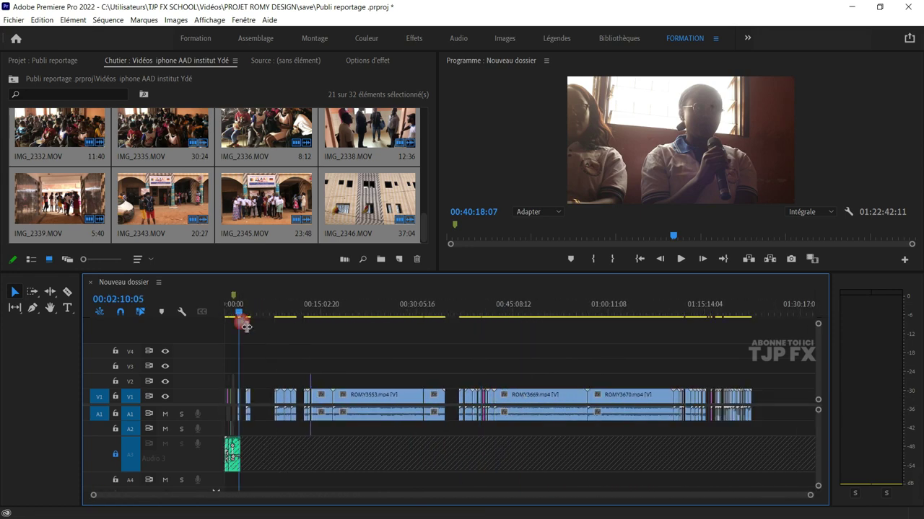
scroll(245, 373, "up", 3)
scroll(246, 373, "up", 2)
scroll(239, 391, "up", 2)
scroll(240, 390, "up", 1)
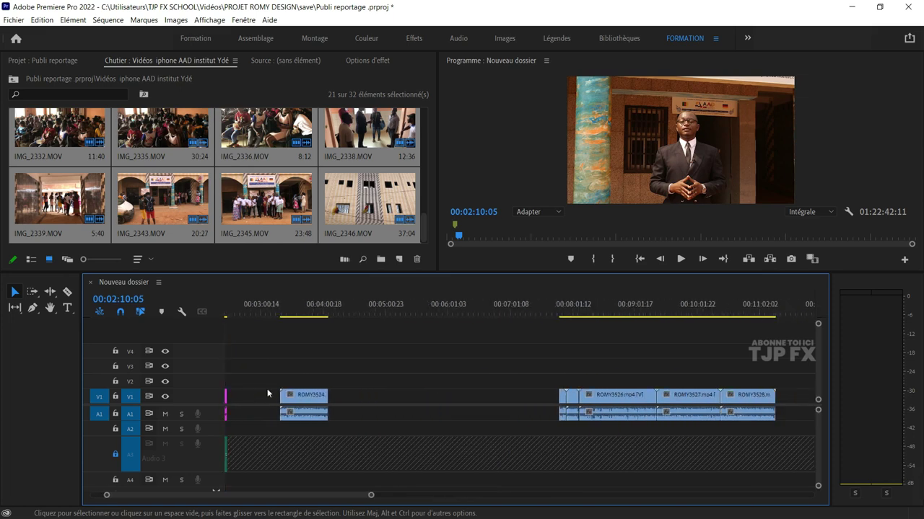
scroll(269, 394, "up", 1)
scroll(269, 394, "up", 1)
scroll(292, 387, "up", 2)
scroll(298, 374, "up", 1)
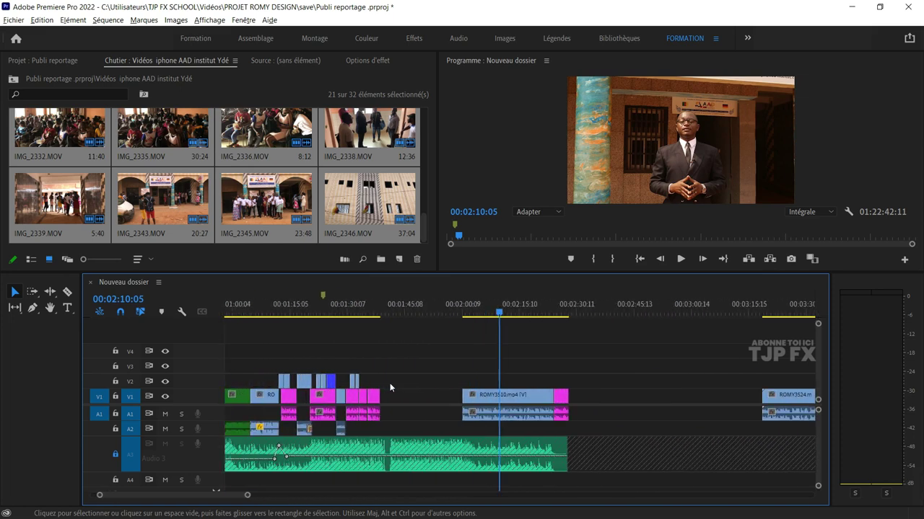
scroll(389, 324, "up", 1)
left_click(392, 310)
key("ctrl+v")
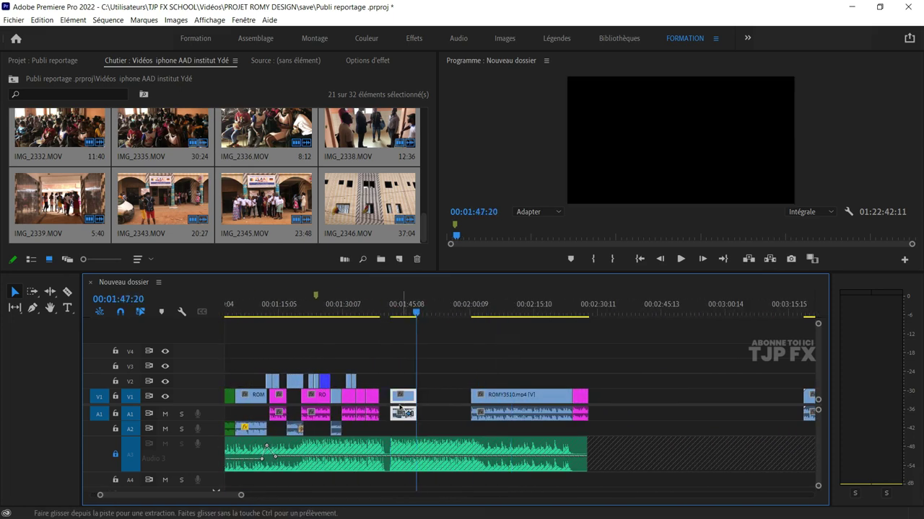
- Ripple-delete the short clip near 01:47 with Supprimer et raccorder
right_click(397, 401)
left_click(401, 402)
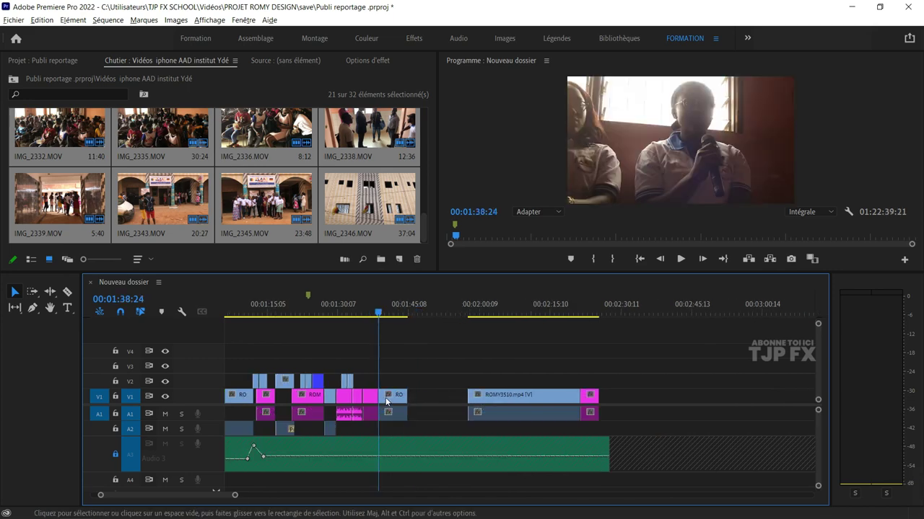
scroll(390, 396, "up", 2)
scroll(538, 408, "down", 2)
scroll(525, 412, "down", 2)
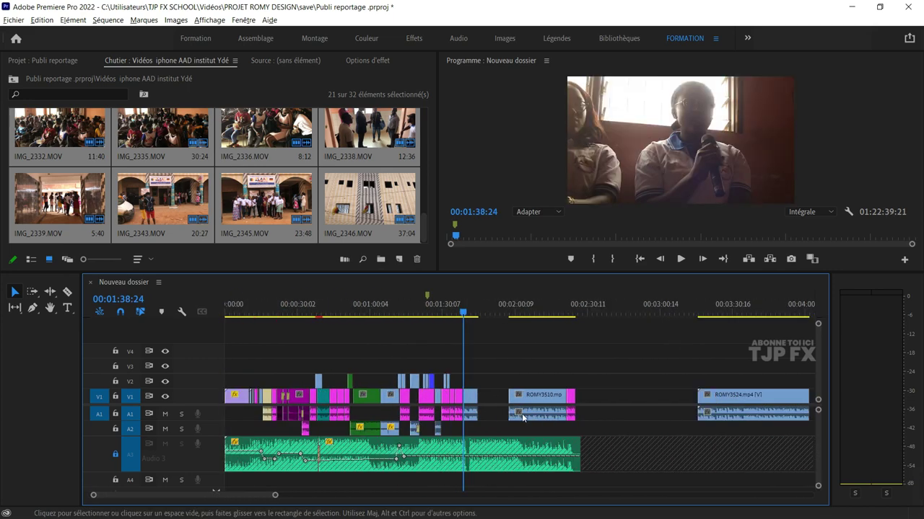
scroll(521, 413, "down", 2)
scroll(531, 411, "down", 2)
scroll(534, 410, "down", 2)
scroll(535, 411, "down", 2)
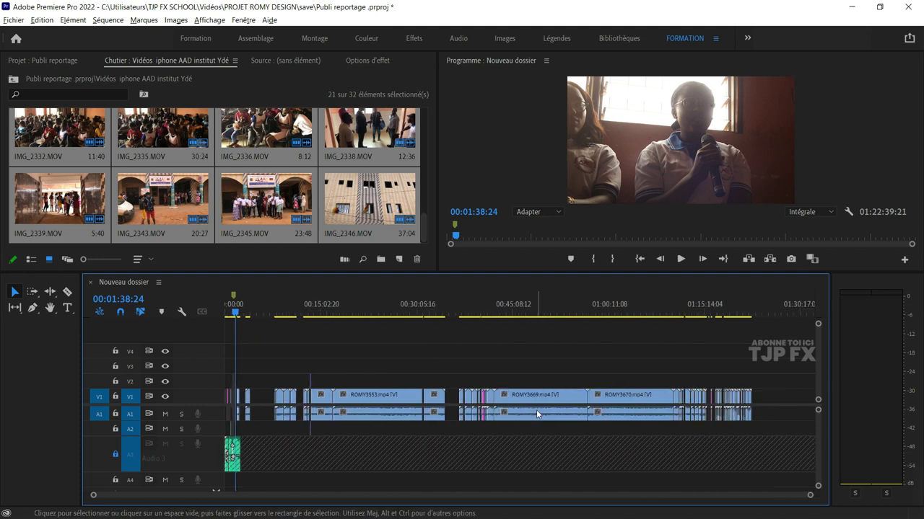
- Review the ROMY3665 interview by replaying from 40:30, 40:29:18 and 40:27:14
left_click(484, 315)
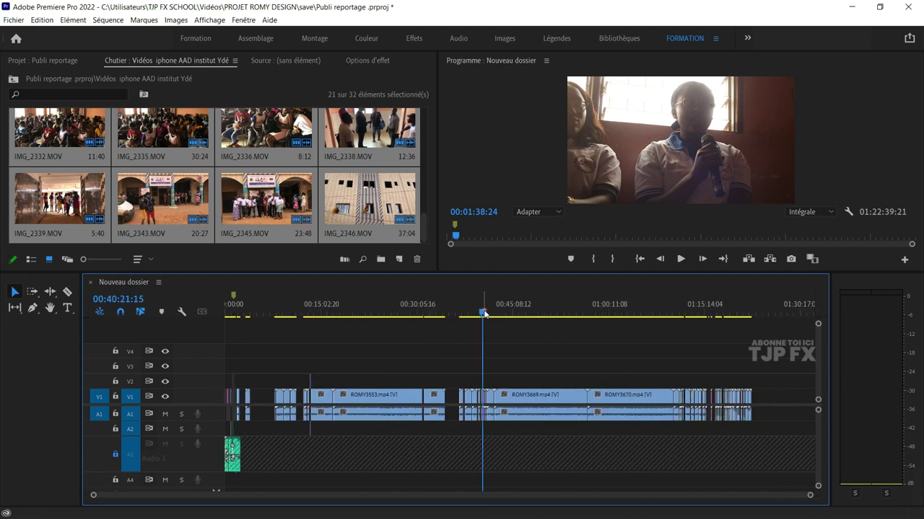
scroll(461, 375, "up", 2)
scroll(447, 390, "up", 2)
scroll(440, 398, "up", 3)
scroll(439, 397, "up", 2)
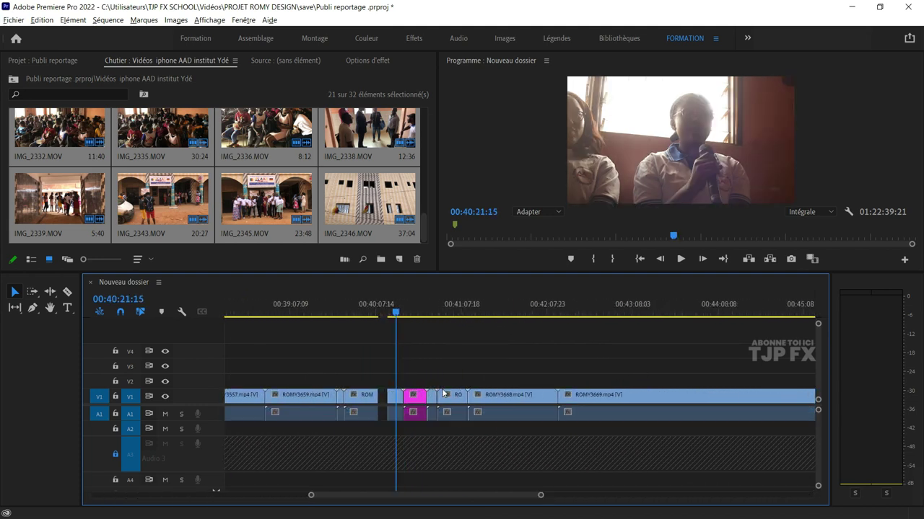
scroll(426, 382, "up", 2)
left_click(391, 304)
key("space")
scroll(412, 399, "up", 2)
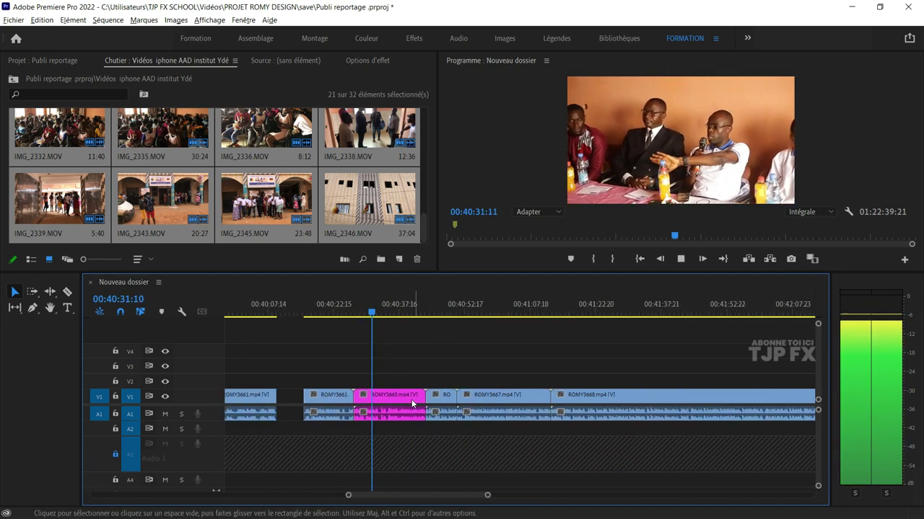
scroll(389, 396, "up", 2)
scroll(361, 396, "up", 2)
scroll(376, 402, "up", 2)
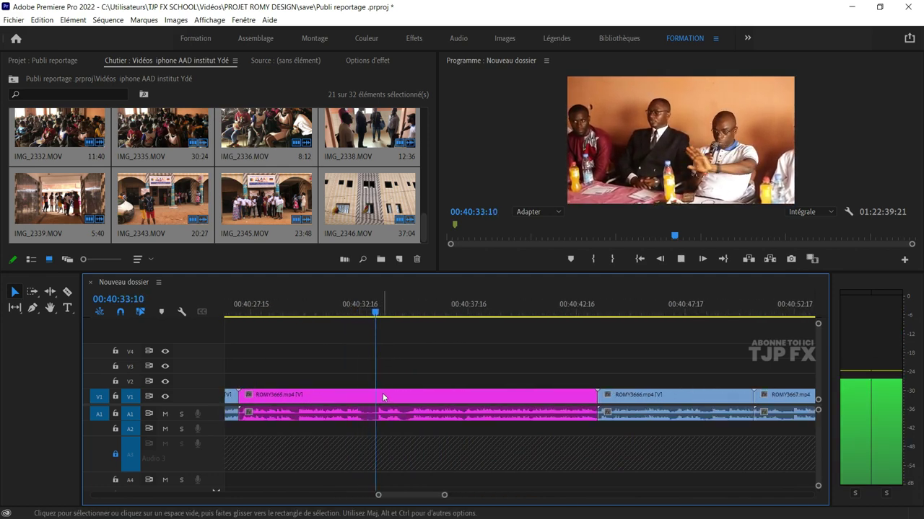
scroll(386, 389, "up", 1)
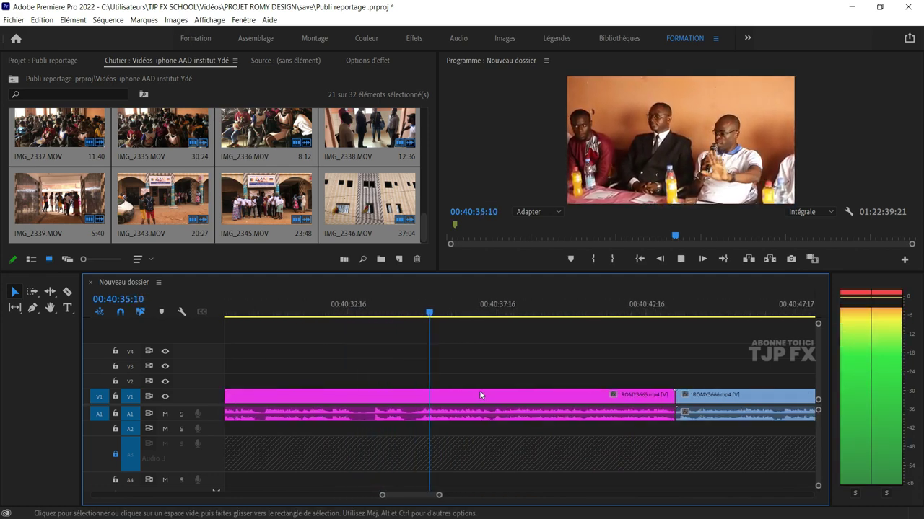
scroll(480, 391, "down", 1)
scroll(480, 392, "down", 1)
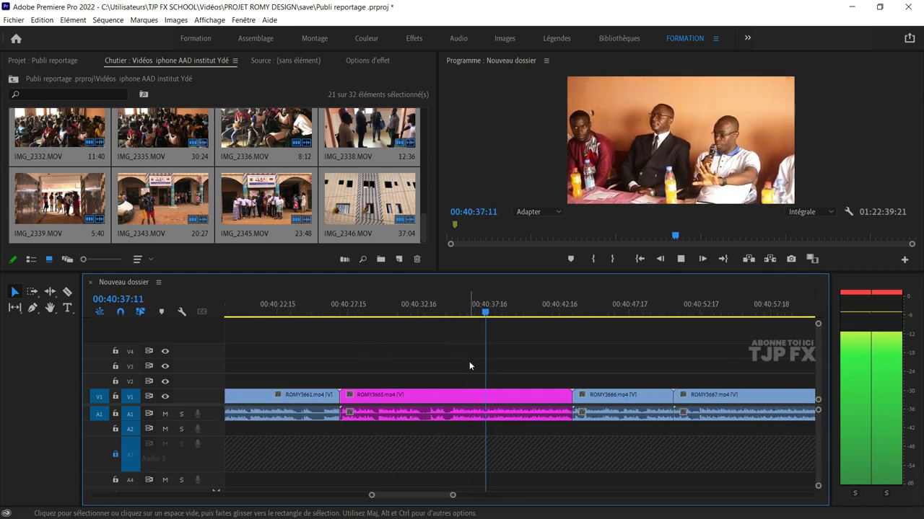
key("space")
left_click(379, 315)
key("space")
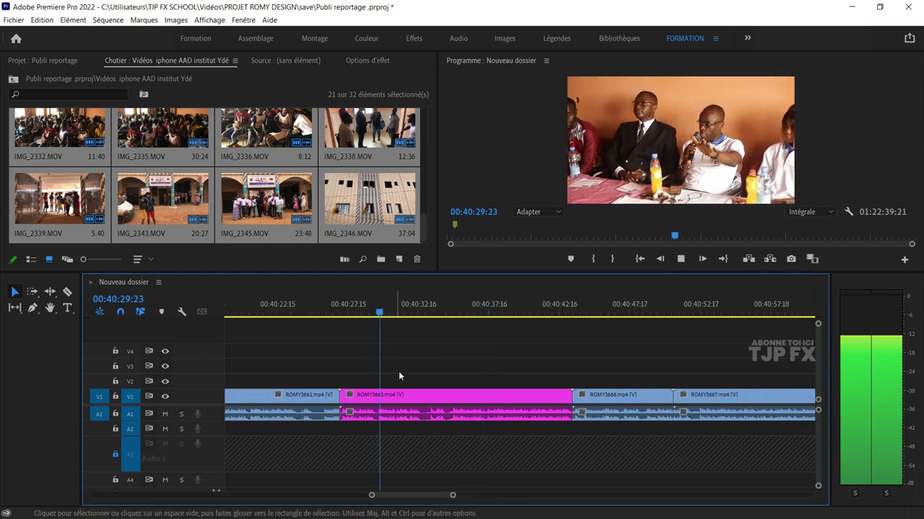
scroll(399, 391, "up", 1)
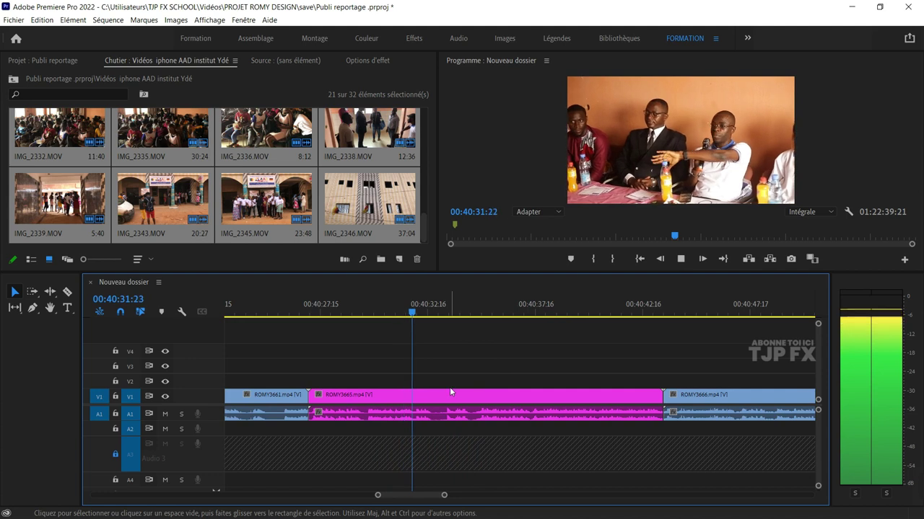
key("space")
left_click(321, 315)
key("space")
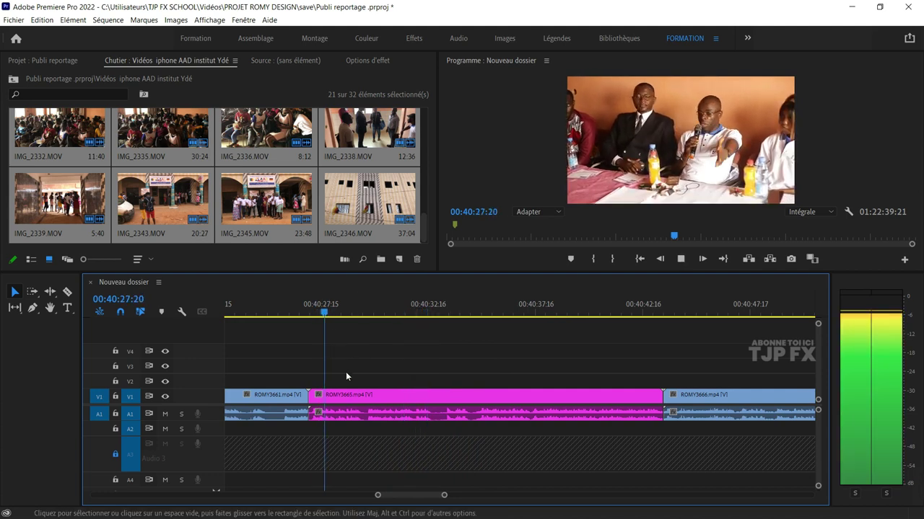
scroll(365, 385, "up", 1)
scroll(366, 385, "up", 1)
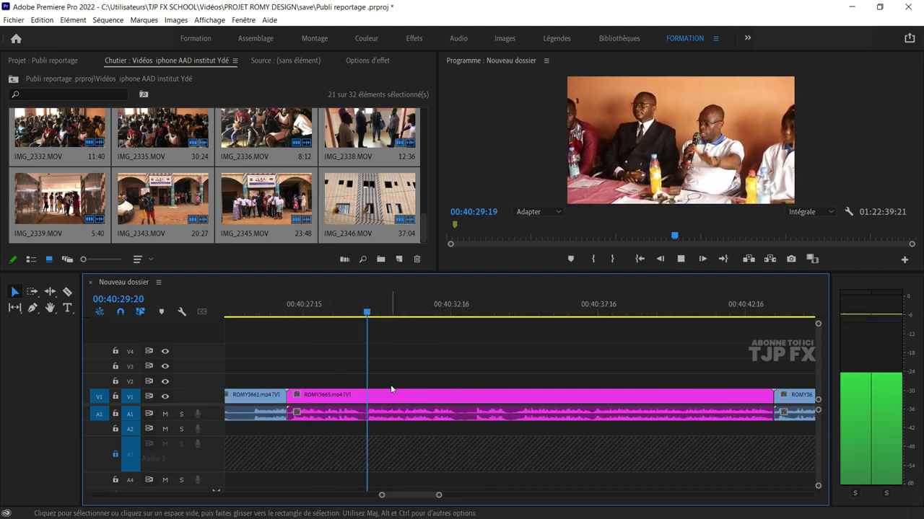
key("space")
left_click(364, 316)
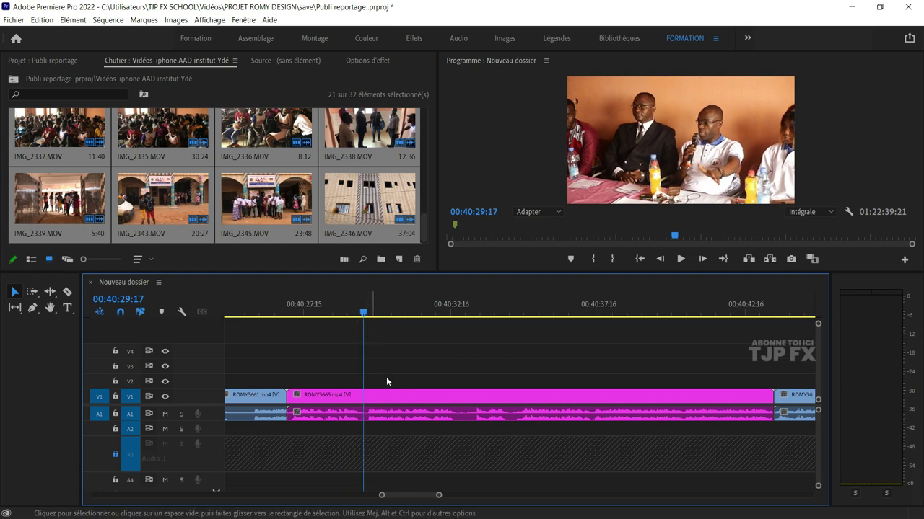
key("space")
scroll(437, 378, "down", 2)
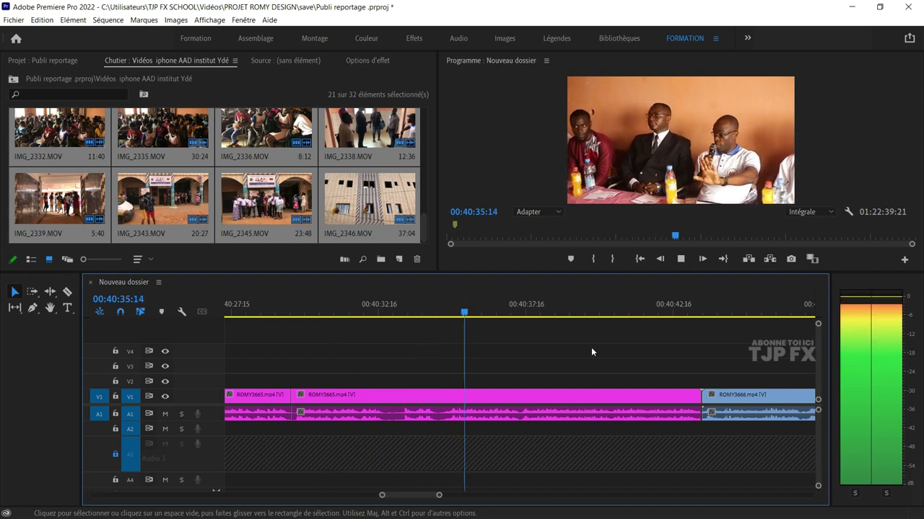
- Zoom in on ROMY3665 and cut it at 40:28:19
key("minus")
key("equal")
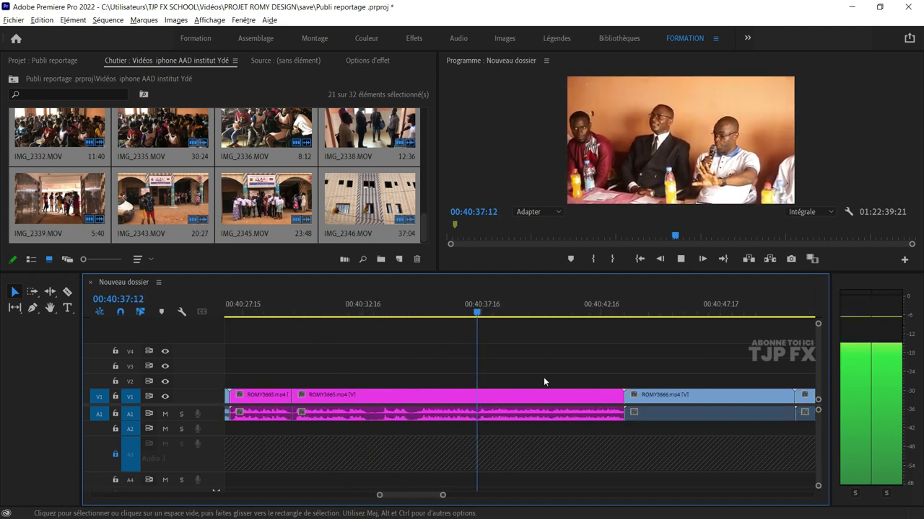
key("equal")
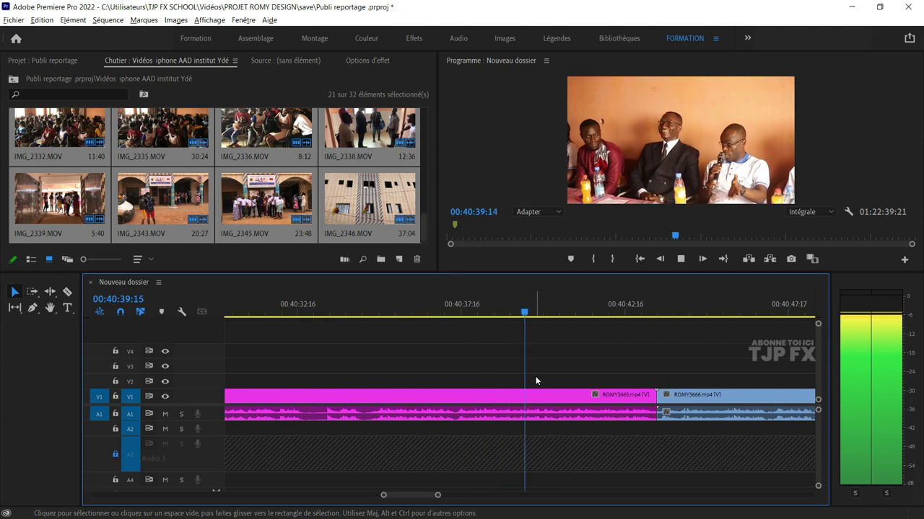
key("minus")
key("minus")
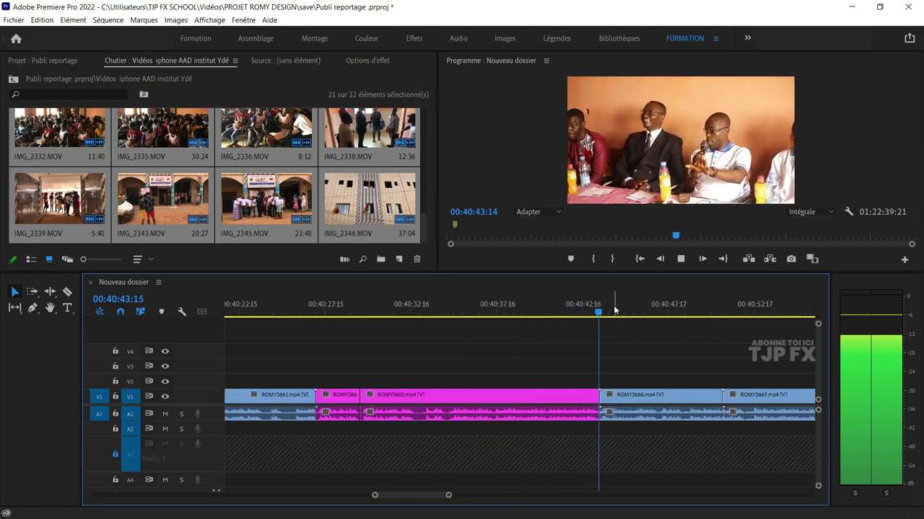
key("space")
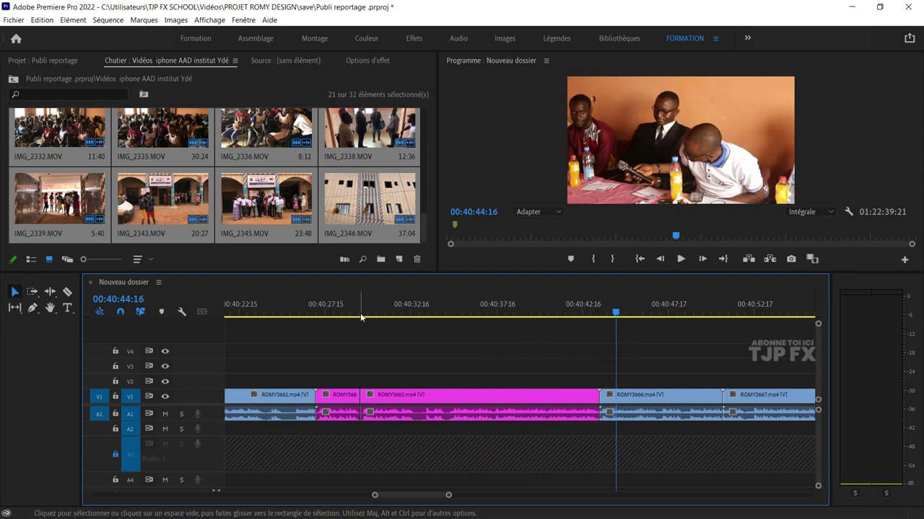
left_click(344, 316)
key("space")
key("=")
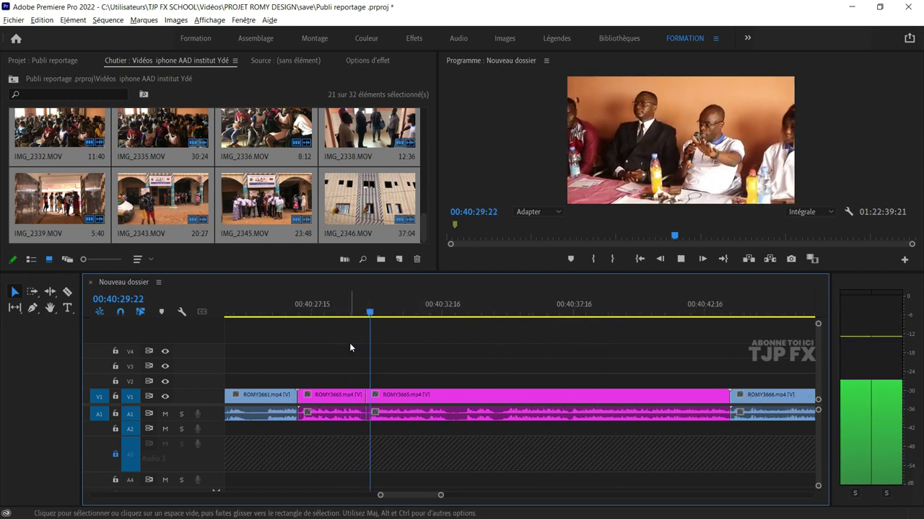
key("=")
left_click(306, 310)
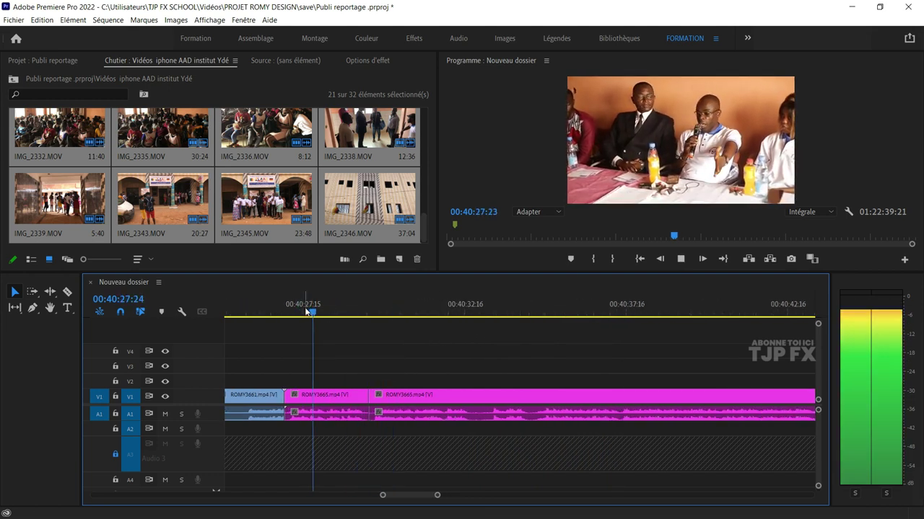
key("=")
key("space")
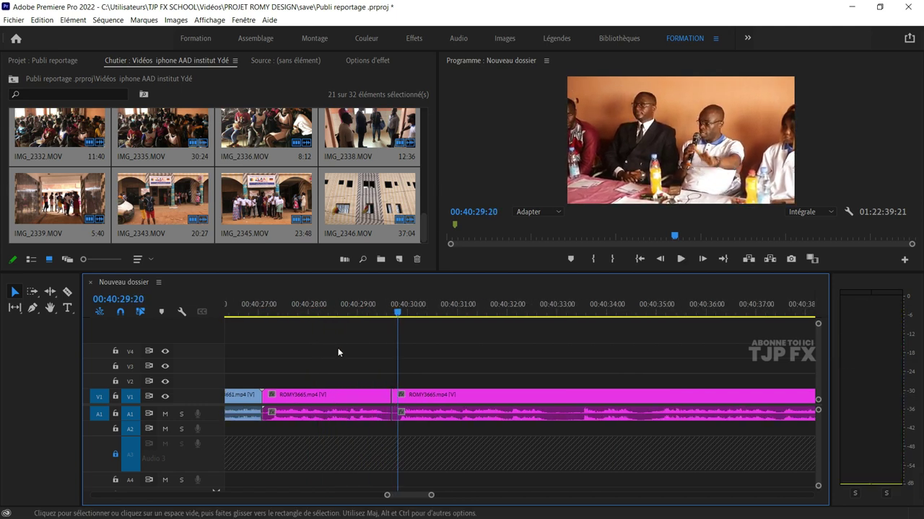
left_click_drag(313, 317, 352, 312)
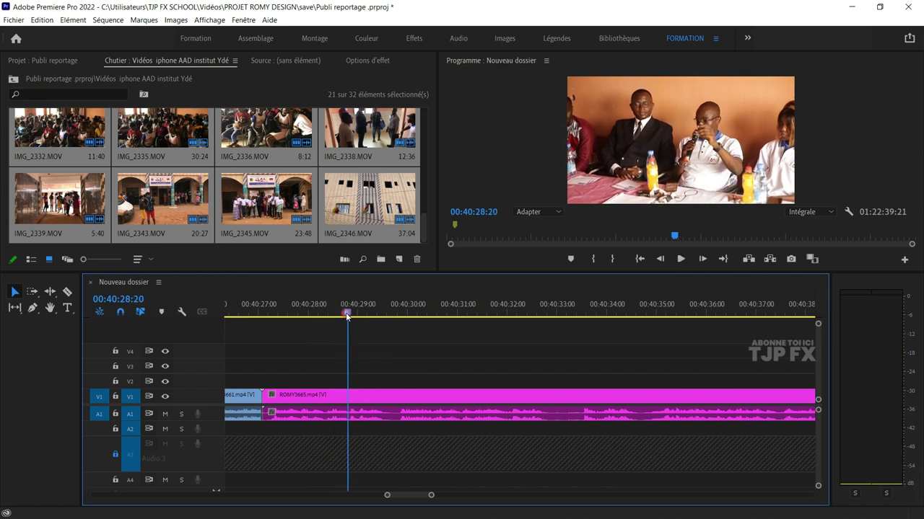
key("ctrl+k")
- Cut ROMY3665 again at 40:37:12, then zoom out to the whole sequence
key("space")
key("minus")
key("minus")
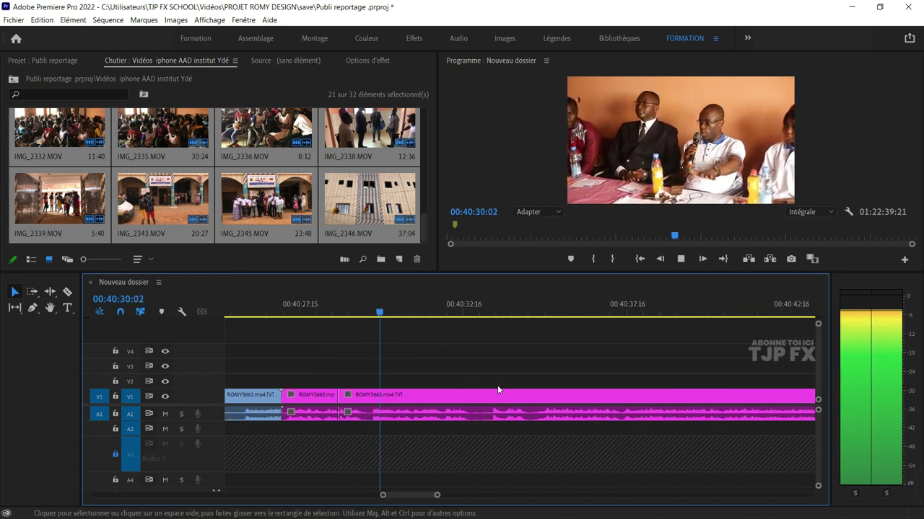
scroll(498, 387, "down", 1)
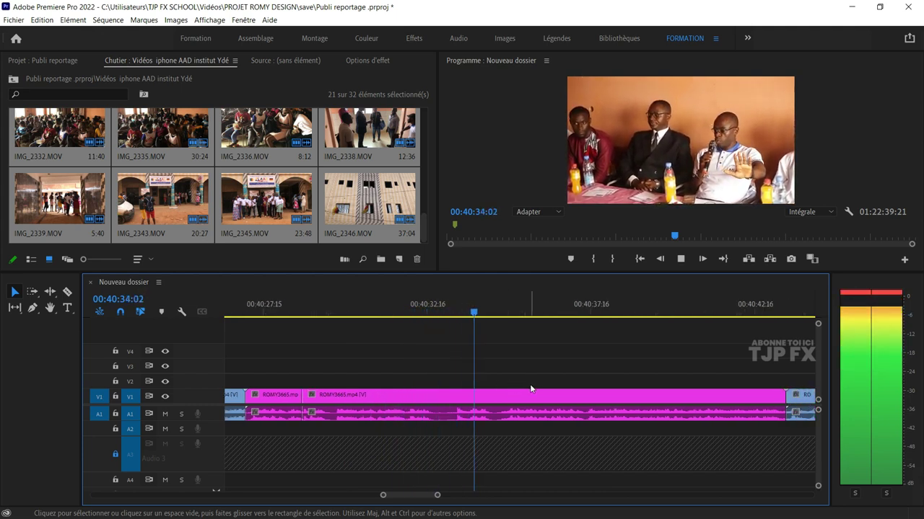
scroll(538, 394, "down", 2)
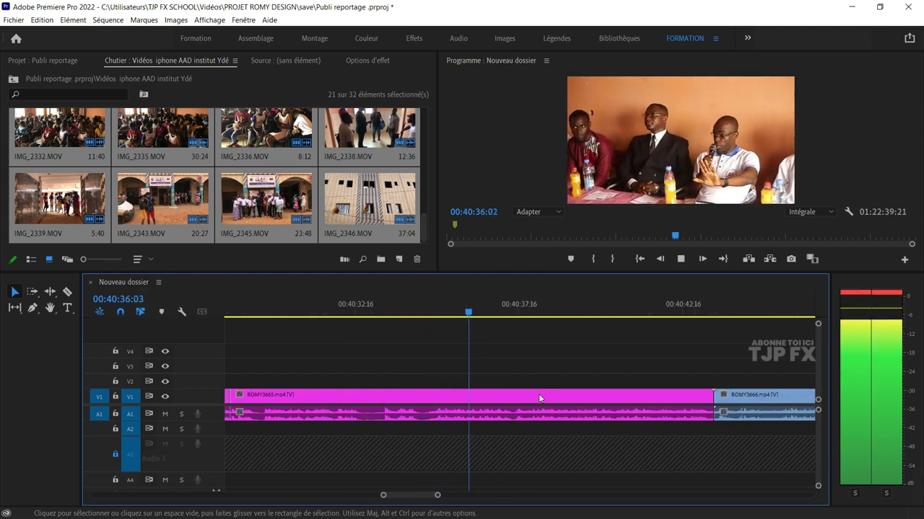
key("space")
left_click(525, 397)
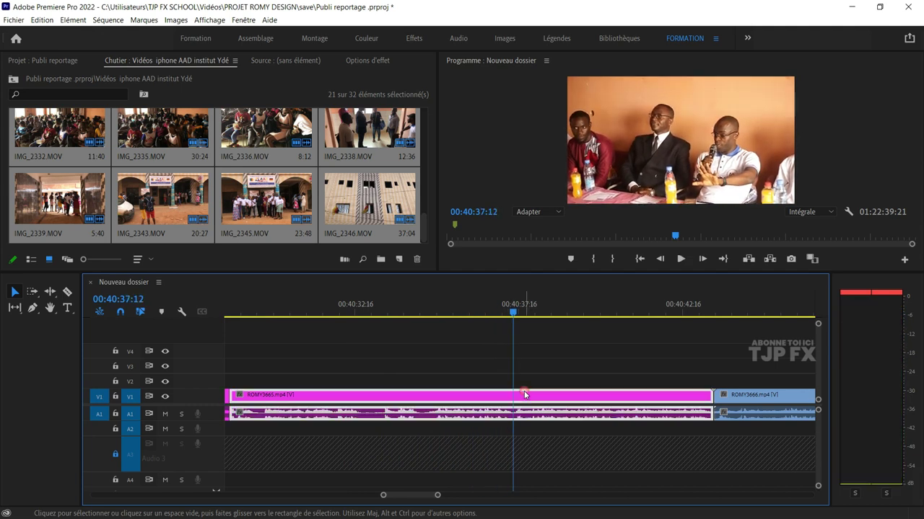
key("ctrl+k")
key("minus")
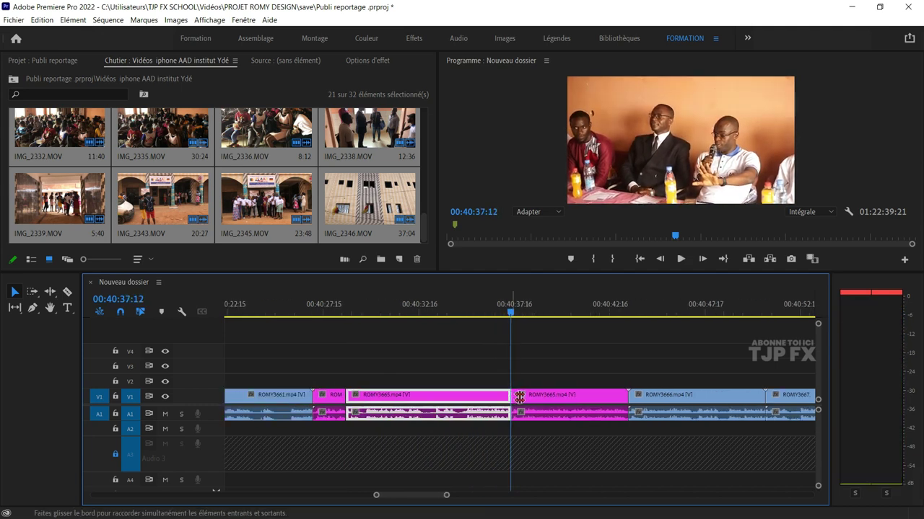
key("minus")
key("minus")
key("minus")
key("minus")
key("minus")
key("minus")
key("minus")
key("minus")
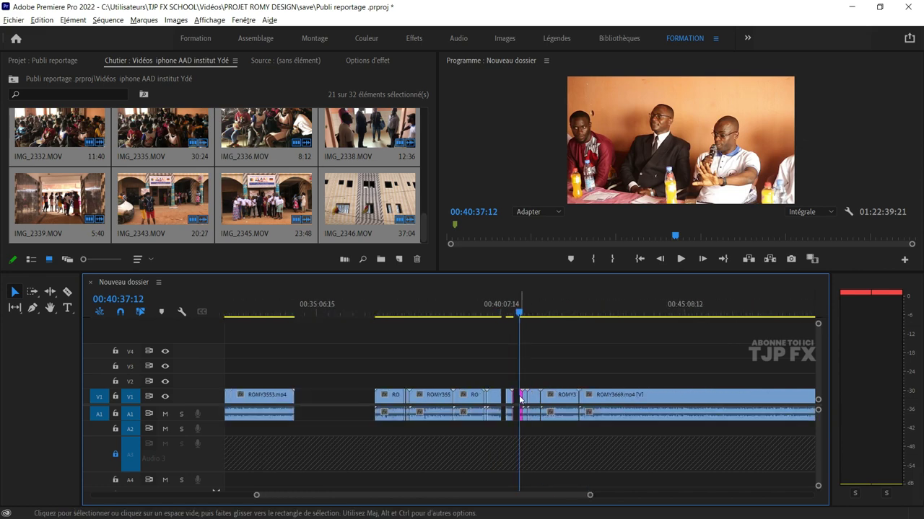
key("minus")
key("minus")
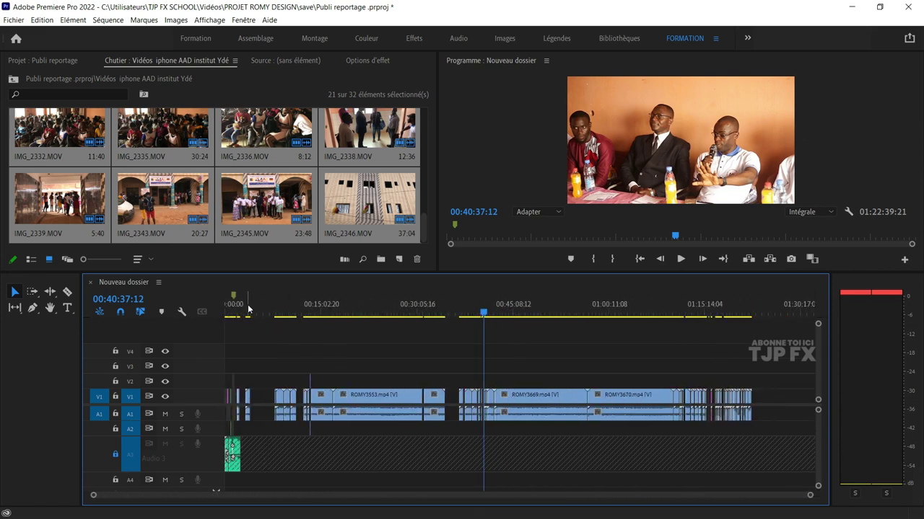
- Zoom the timeline in on the early interview clips and set the playhead at 01:25:22
left_click(242, 306)
key("equal")
key("equal")
key("equal")
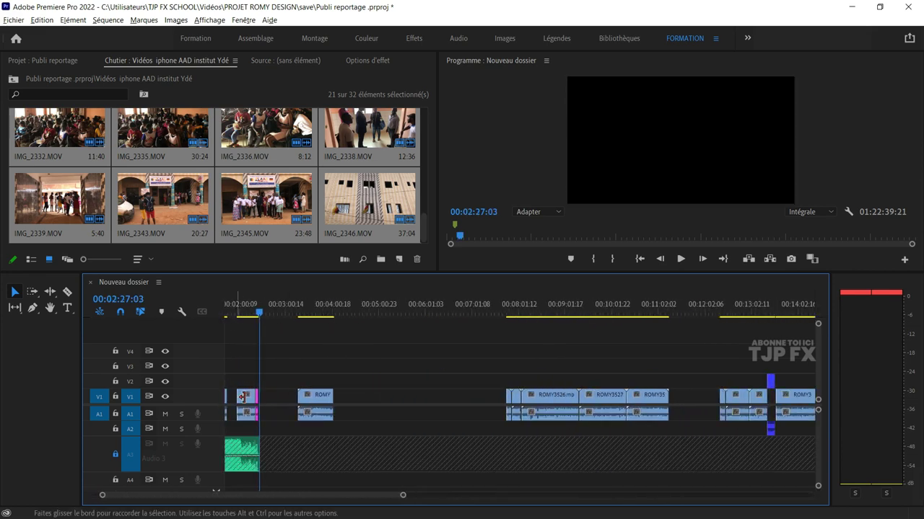
key("equal")
- Play from 01:25:22 through ROMY3661, stopping just past its end near 01:45
key("equal")
key("equal")
scroll(361, 416, "up", 3)
scroll(358, 425, "up", 3)
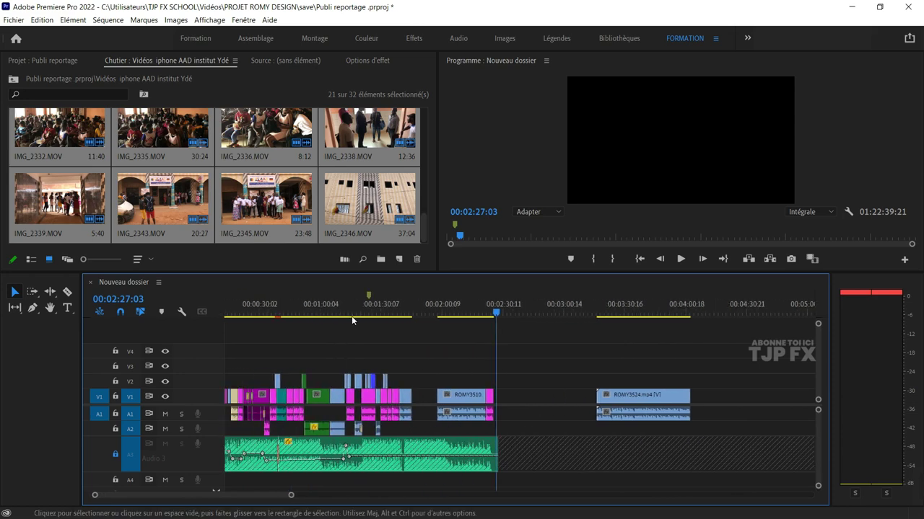
left_click(373, 304)
key("space")
key("equal")
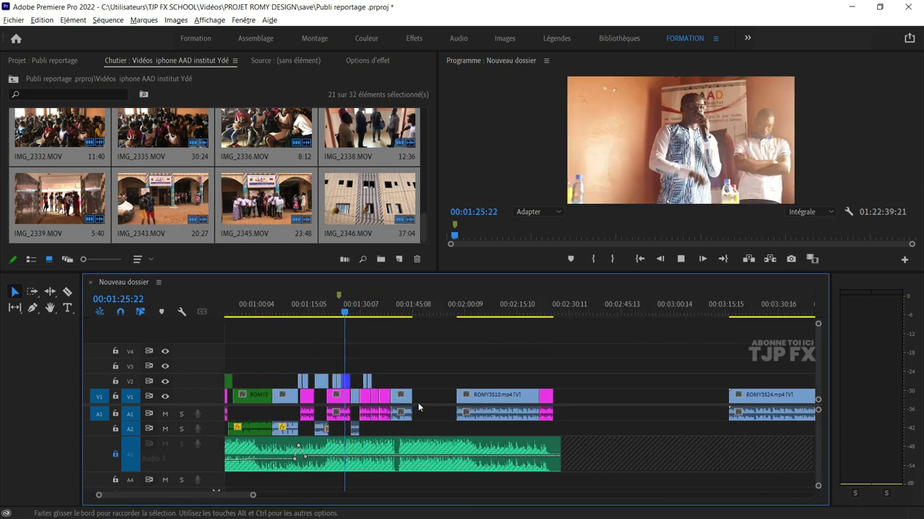
key("equal")
key("equal")
key("equal")
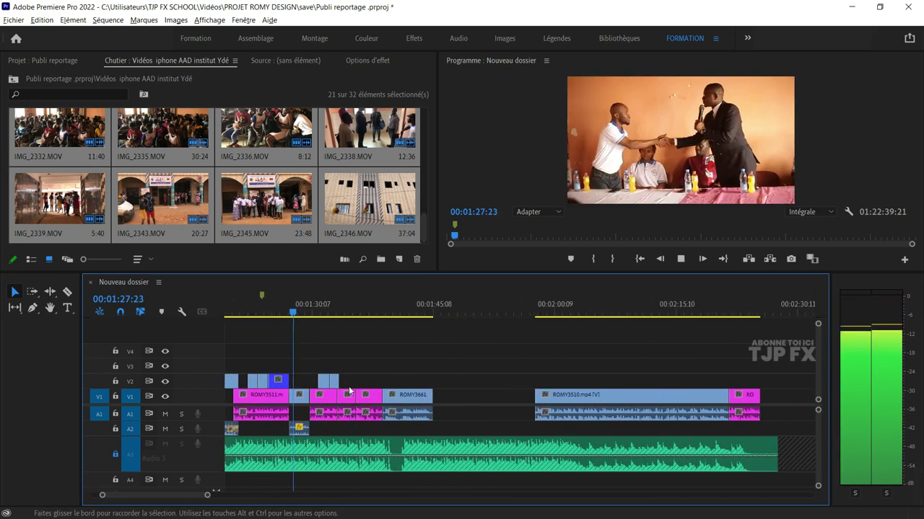
key("equal")
key("equal")
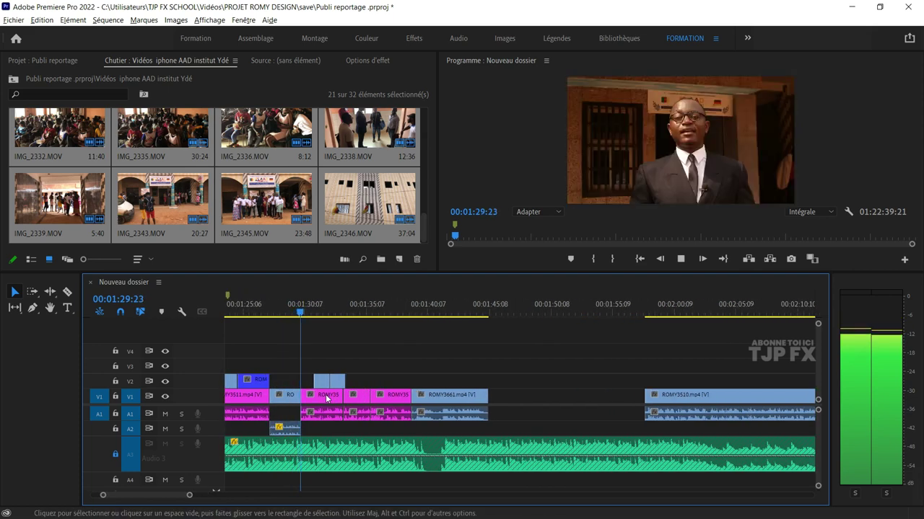
key("equal")
key("equal")
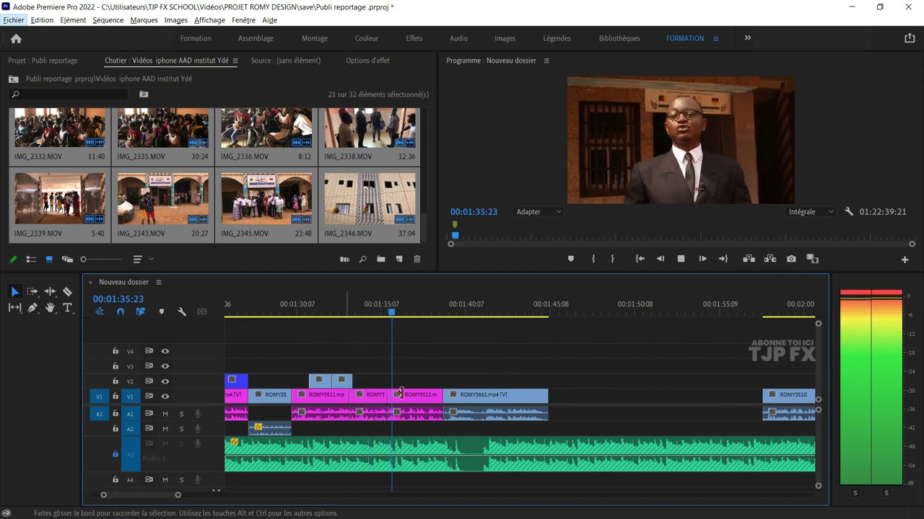
scroll(435, 398, "up", 2, "alt")
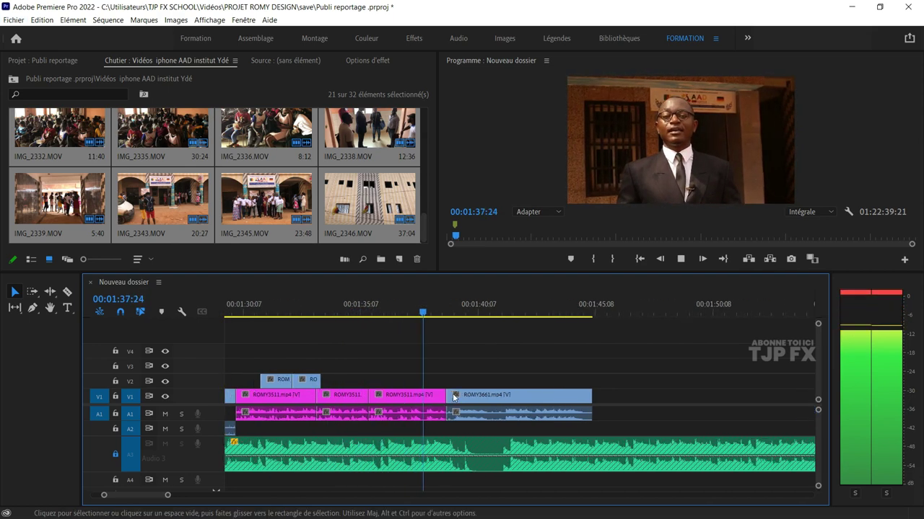
scroll(447, 396, "right", 2)
scroll(432, 397, "right", 1)
scroll(469, 404, "right", 3)
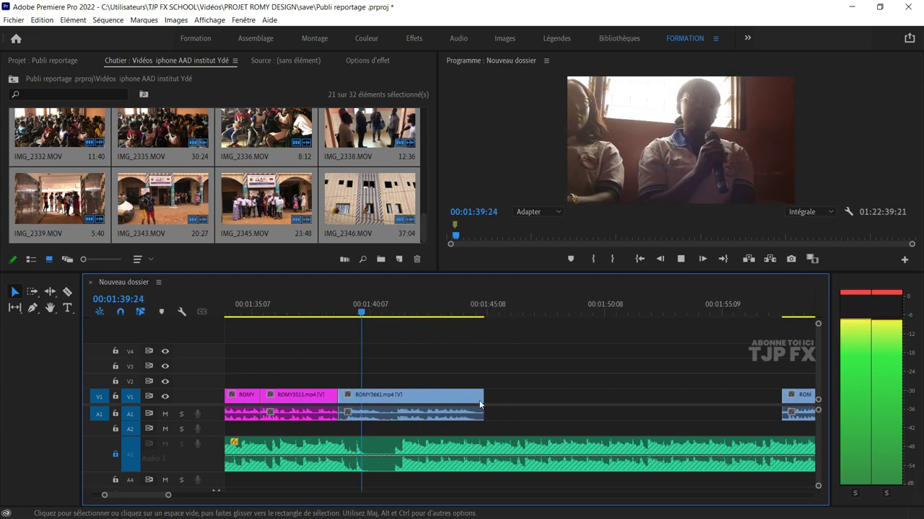
scroll(485, 405, "right", 1)
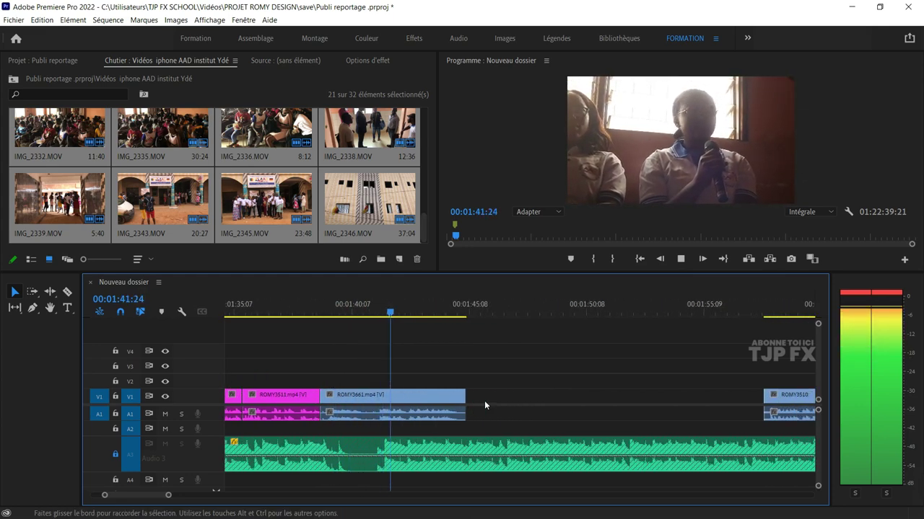
scroll(484, 401, "right", 2)
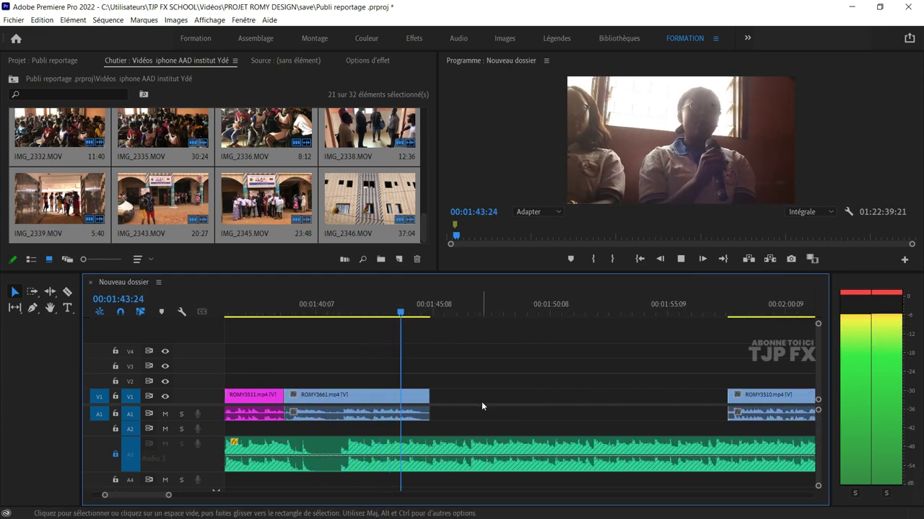
key("space")
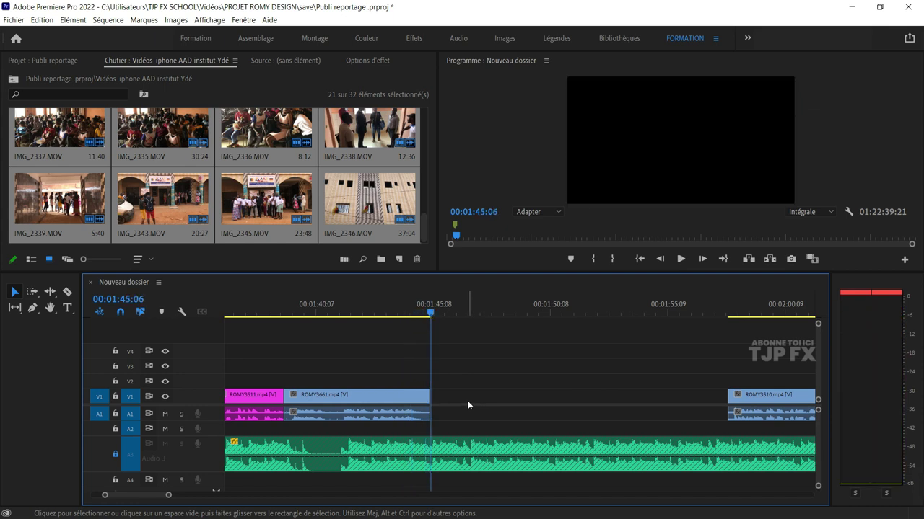
- Overwrite ROMY3665 into the sequence at ROMY3661's last frame and save the project
key("Left")
key(".")
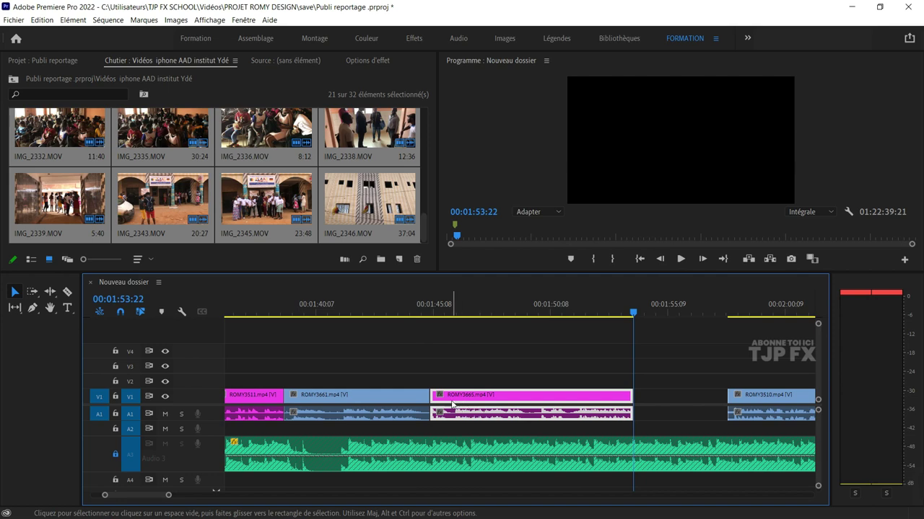
scroll(440, 400, "down", 3)
key("ctrl+s")
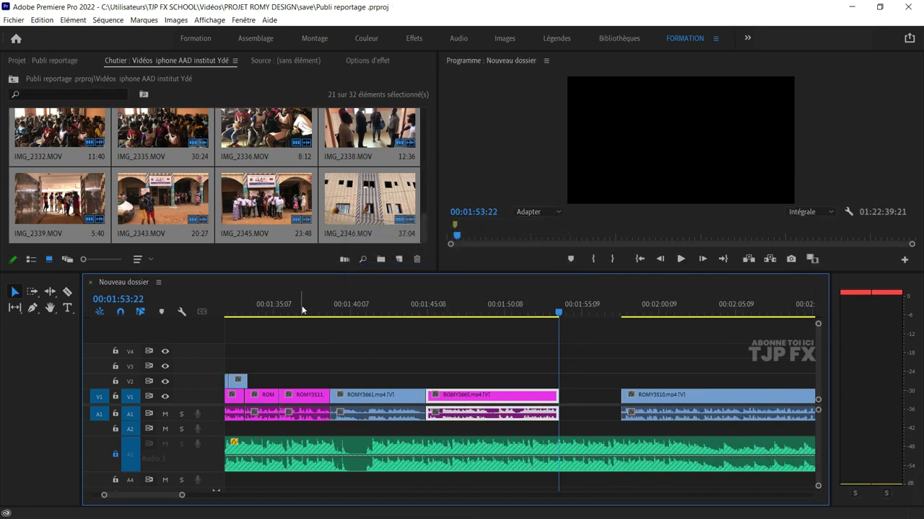
- Replay the sequence from about 01:36 to check the ROMY3661–ROMY3665 join
key("space")
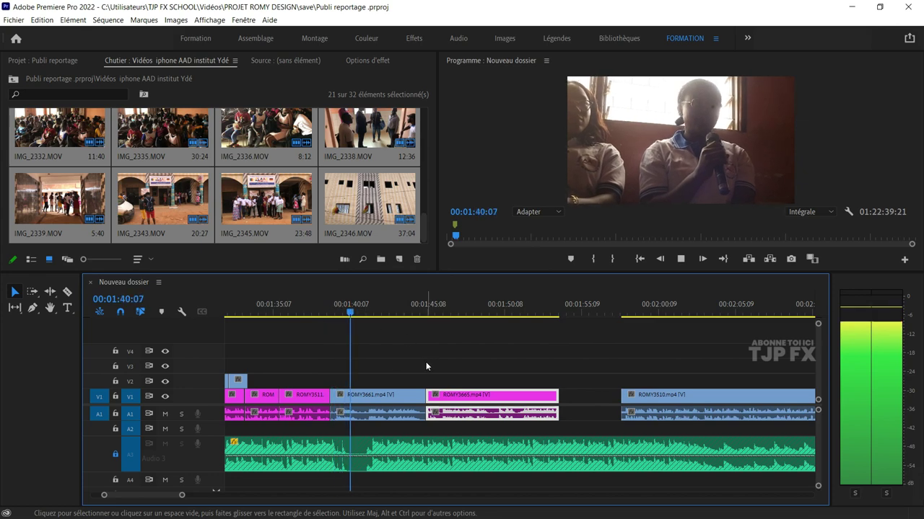
scroll(424, 360, "down", 1)
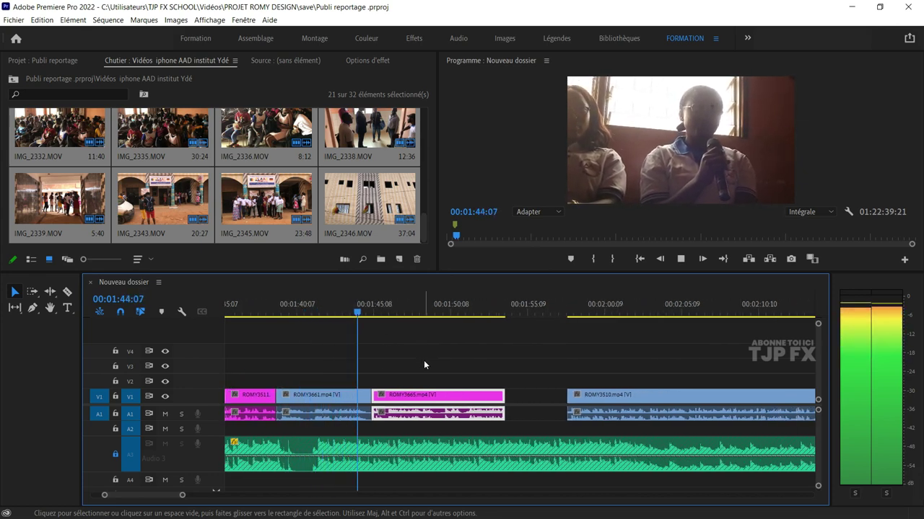
key("space")
scroll(394, 359, "up", 2)
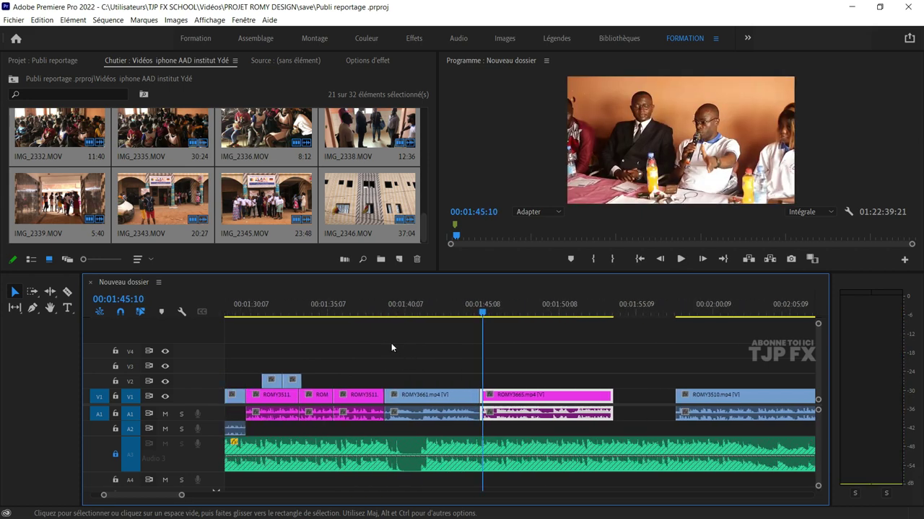
scroll(391, 343, "up", 1)
left_click(350, 316)
key("space")
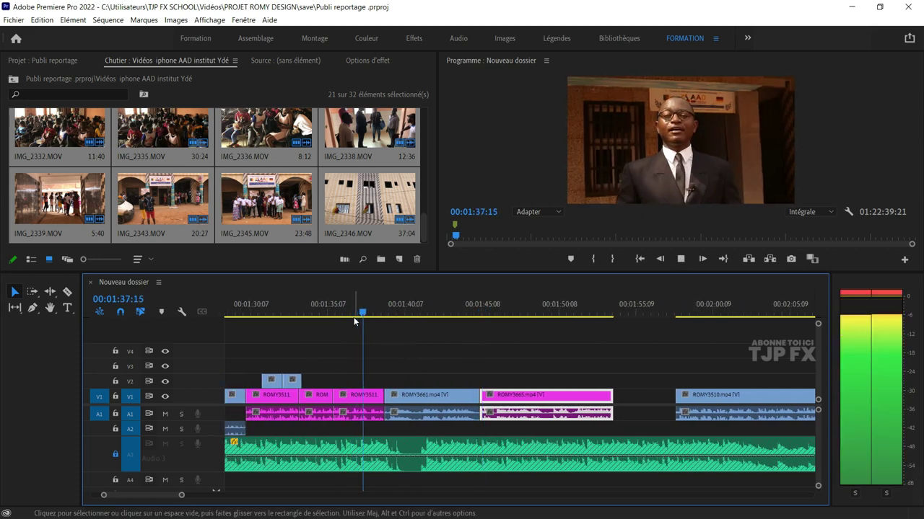
- Drag ROMY3665 slightly left on V1/A1 over ROMY3661's tail, then review the new cut zoomed in
key("space")
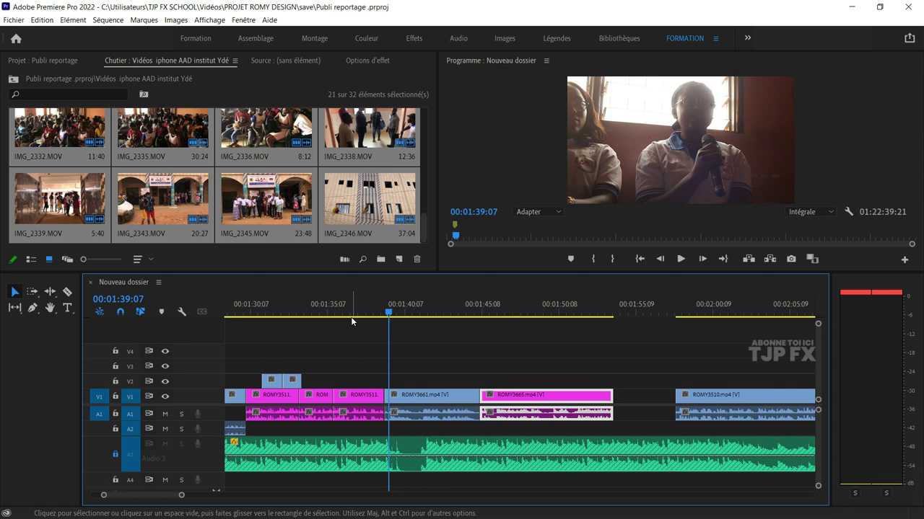
key("space")
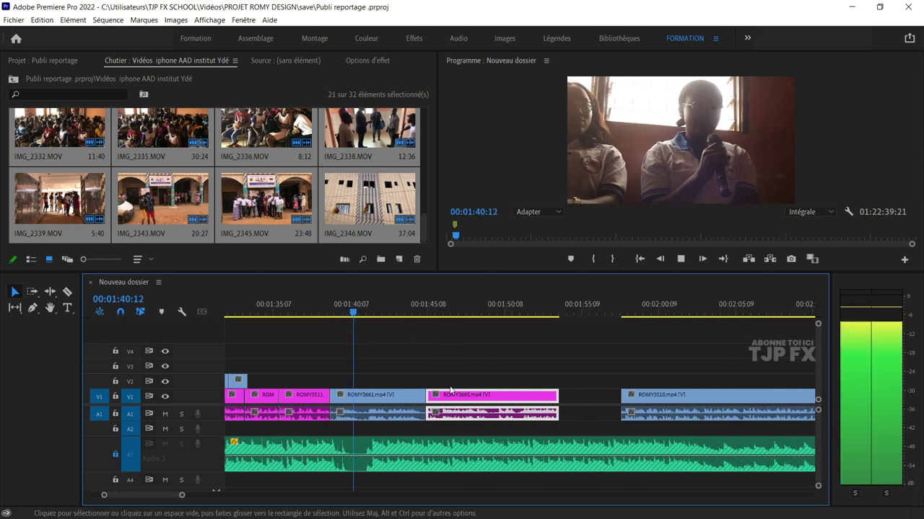
key("=")
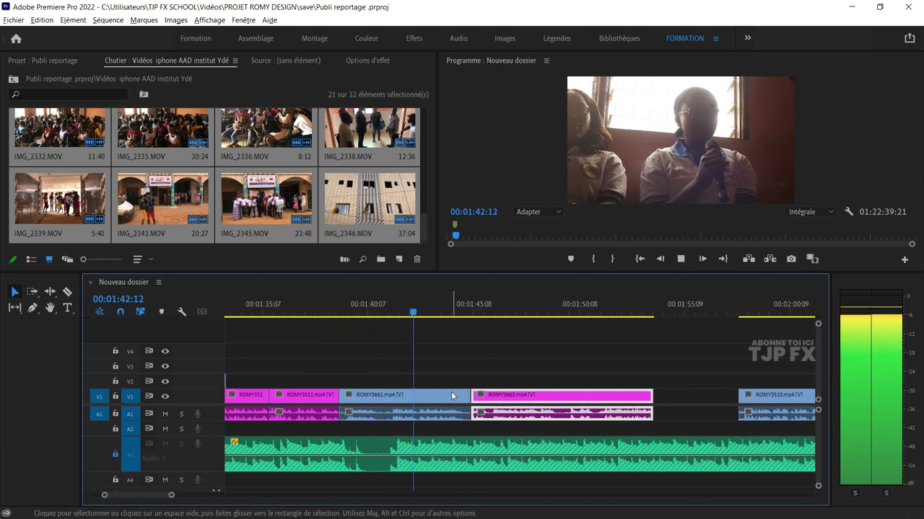
key("=")
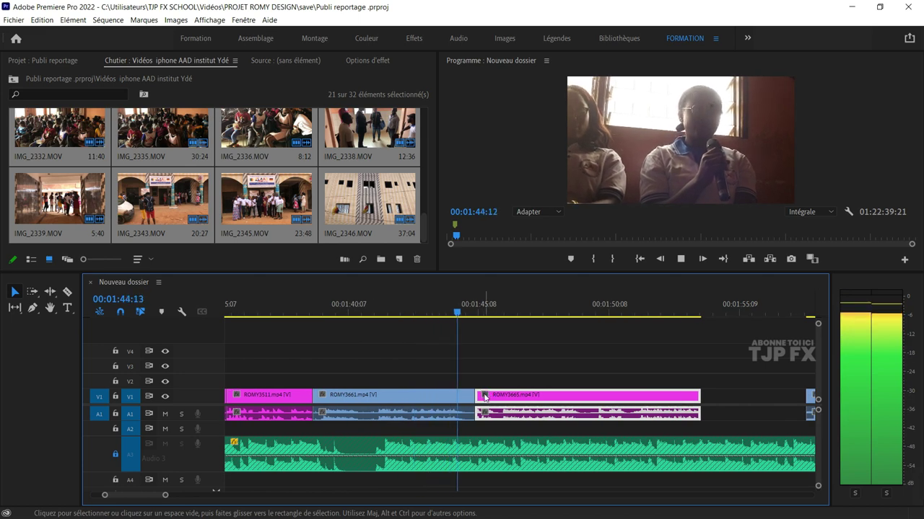
left_click_drag(485, 397, 477, 398)
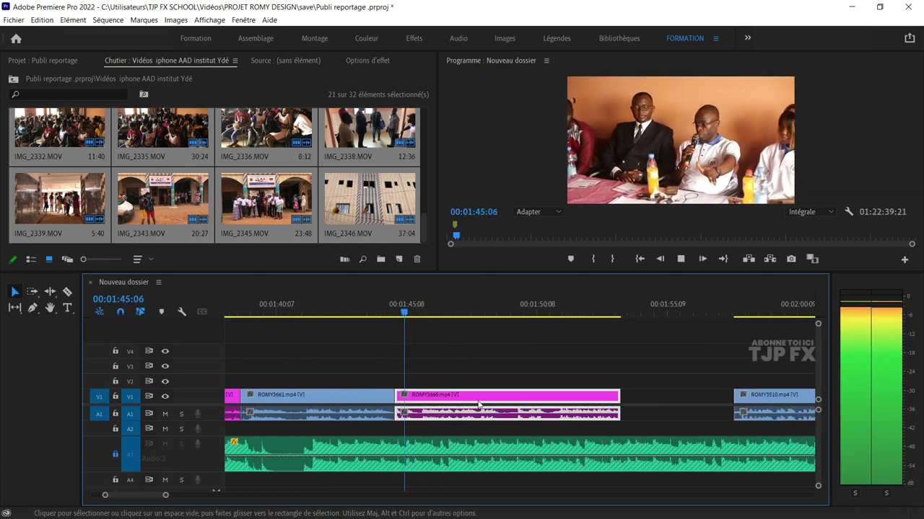
key("space")
key("=")
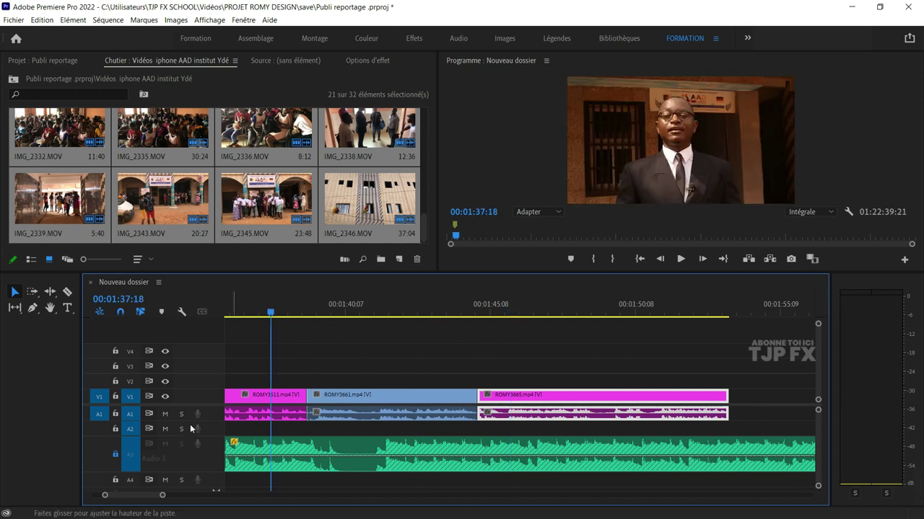
- Unlock Audio 3 and add a music volume keyframe lowered to -19.2 dB at 01:41:13
left_click(115, 454)
scroll(430, 458, "up", 2)
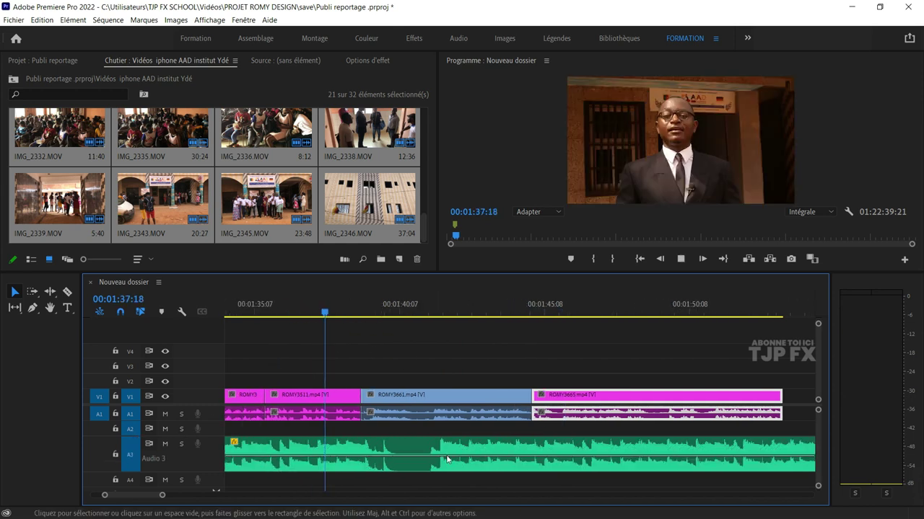
key("space")
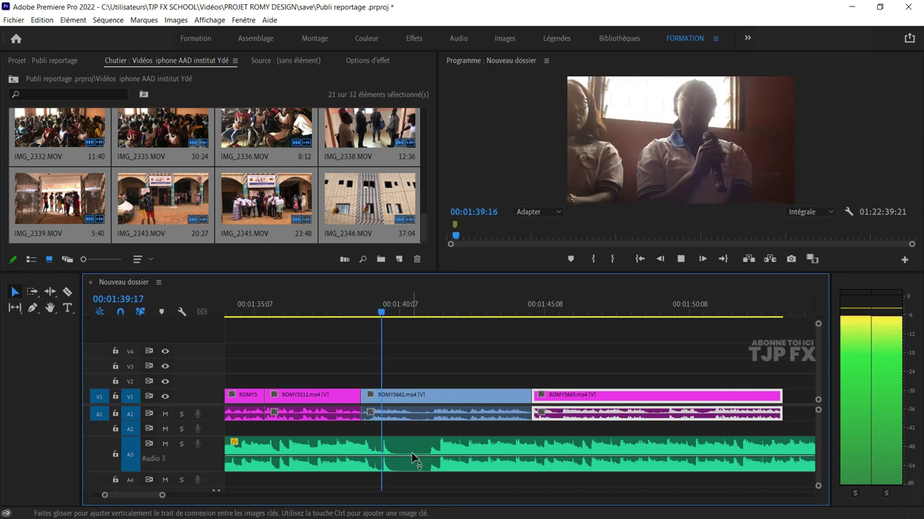
key("space")
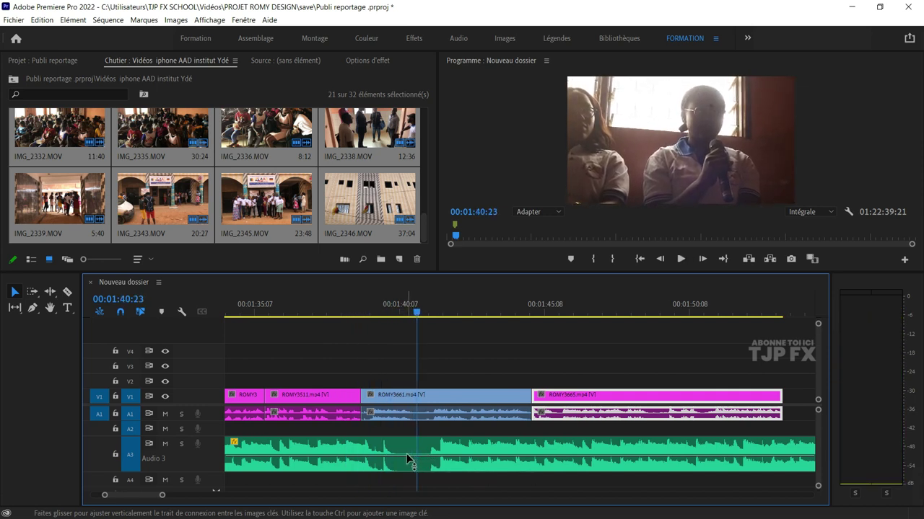
key("p")
left_click(399, 457)
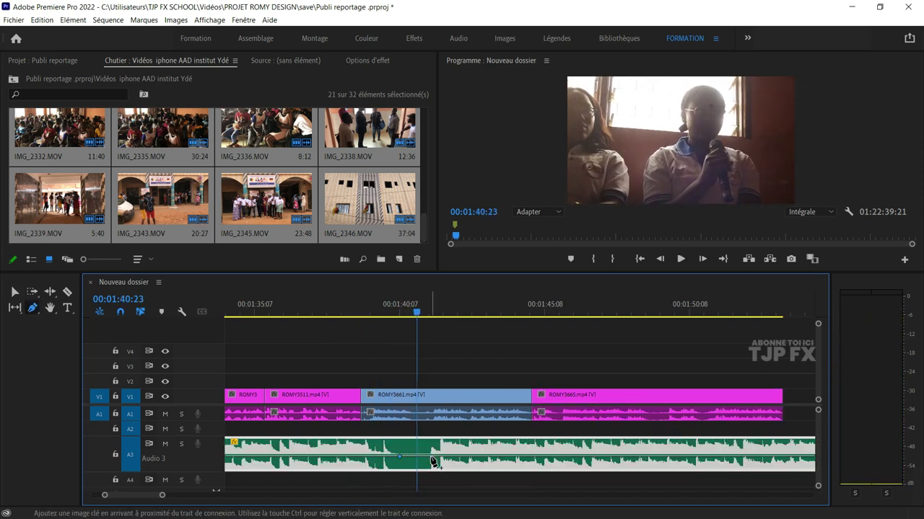
left_click_drag(431, 458, 436, 462)
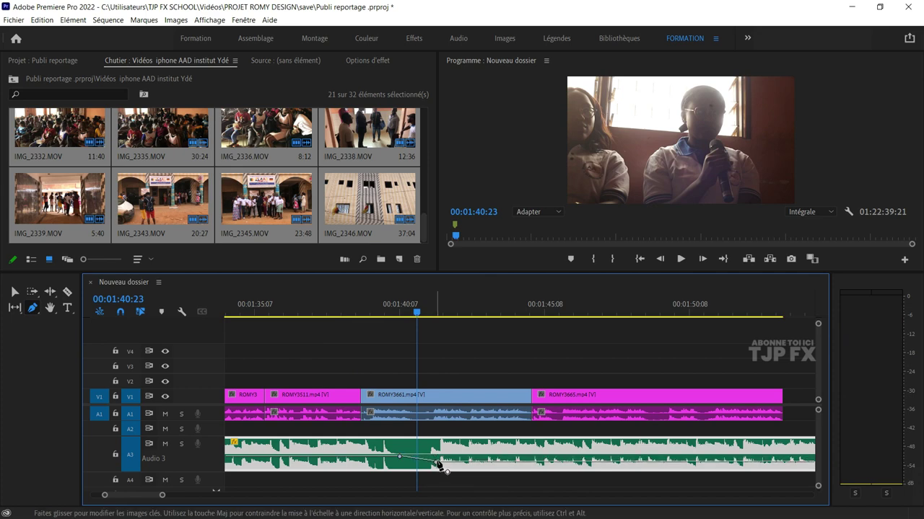
- Add a music keyframe near 01:21 pulled down to -11.4 dB, and nudge the later keyframe slightly earlier
key("space")
key("minus")
key("minus")
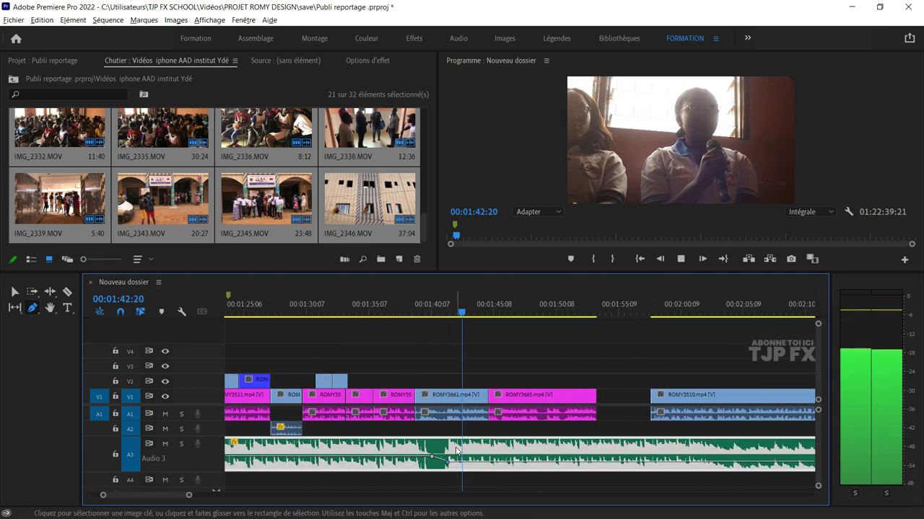
key("minus")
key("minus")
key("space")
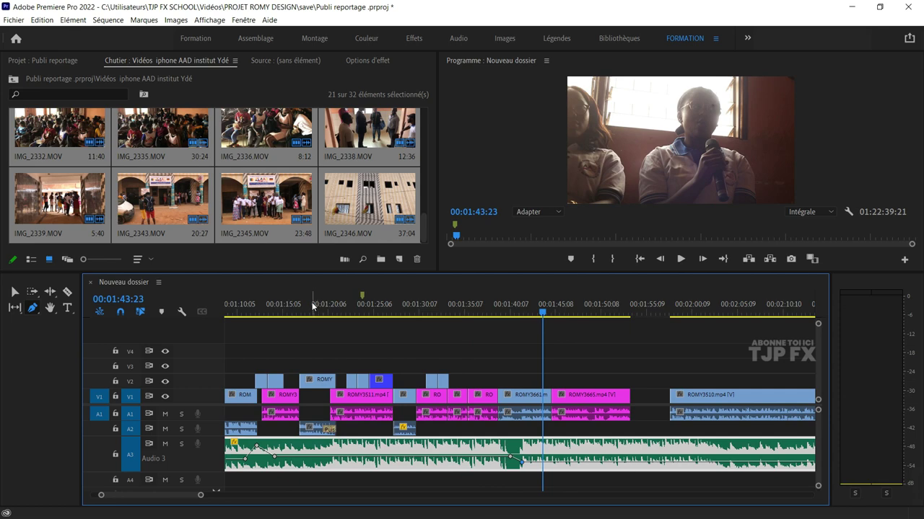
key("space")
key("equal")
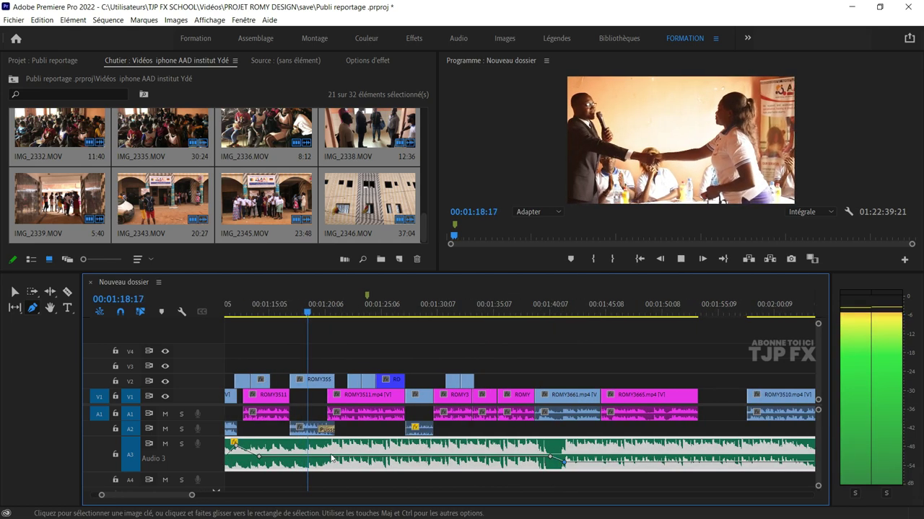
left_click(333, 458)
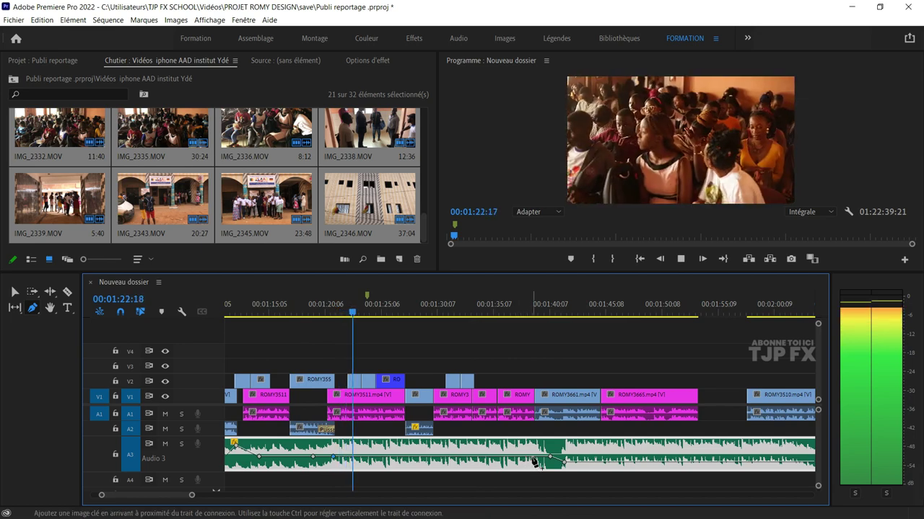
key("v")
left_click(334, 459)
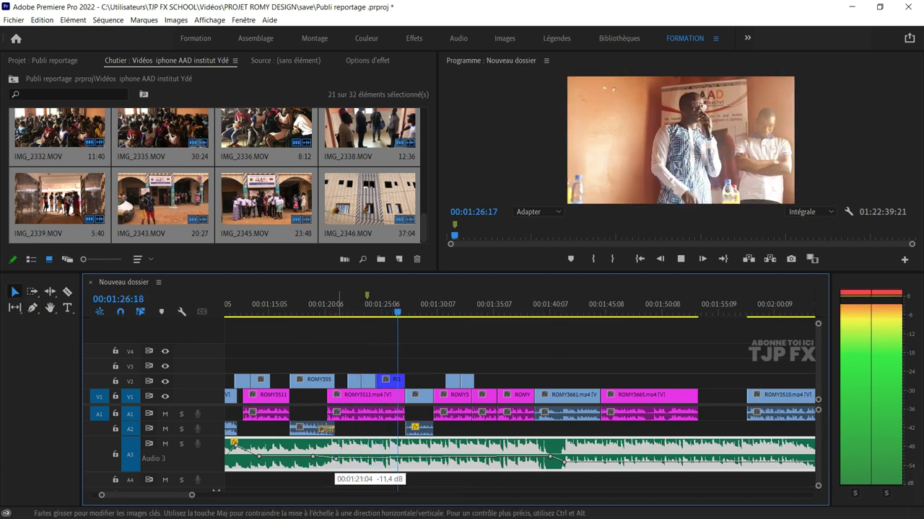
left_click_drag(337, 459, 340, 460)
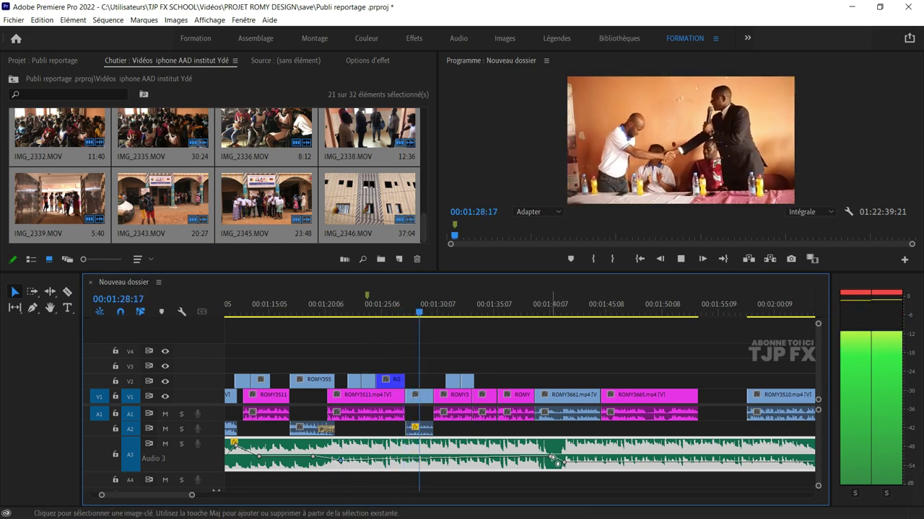
left_click_drag(553, 460, 549, 459)
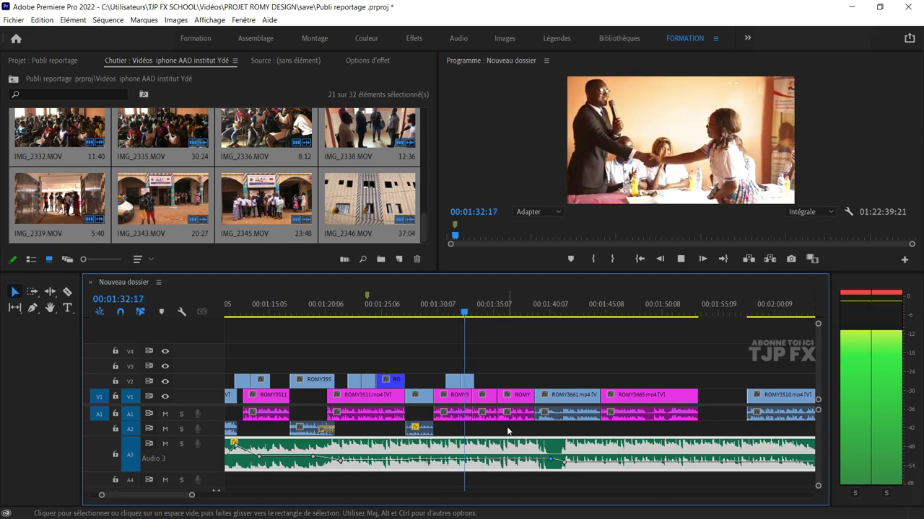
- Move through the sequence to 01:49:18 in ROMY3665 and zoom in around the playhead, ready to cut
scroll(498, 441, "up", 2, "alt")
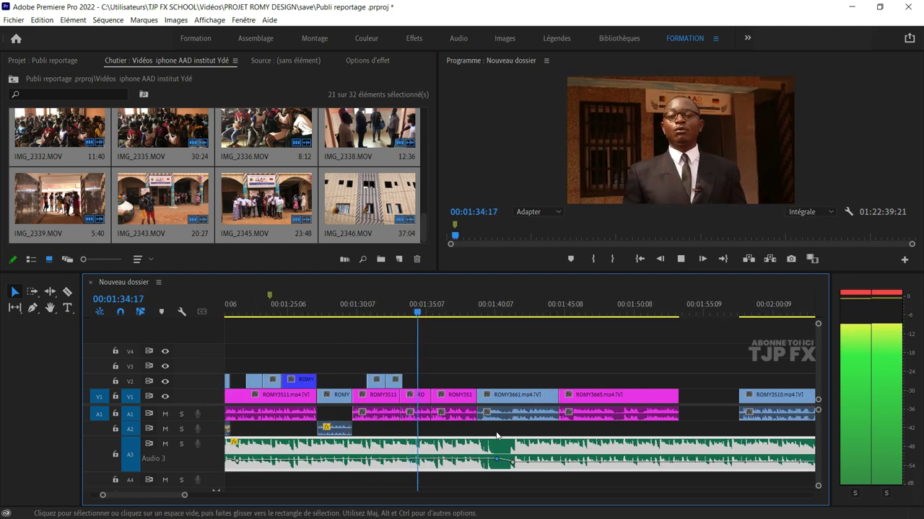
scroll(496, 436, "down", 1)
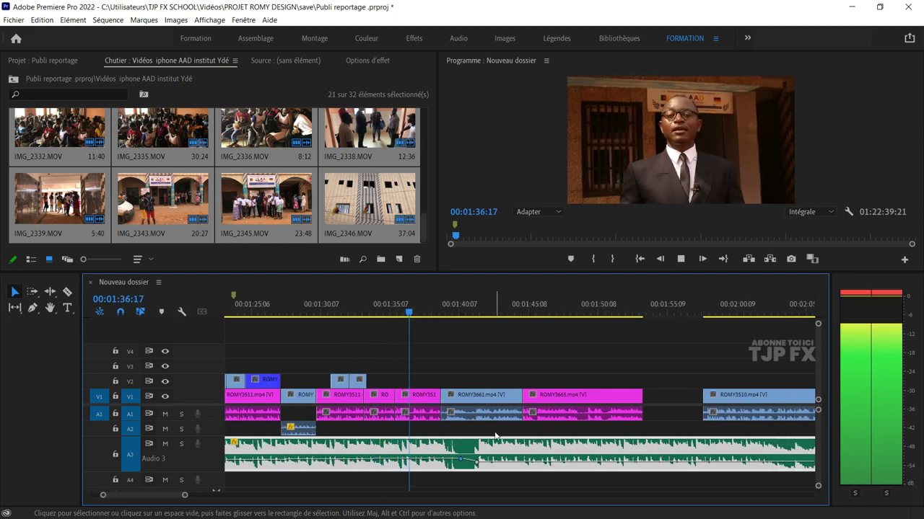
scroll(476, 434, "up", 1, "alt")
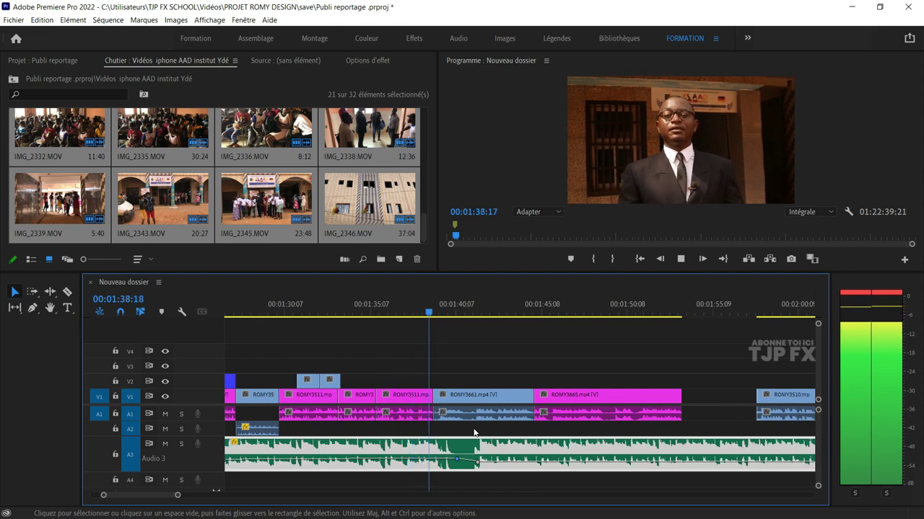
scroll(461, 429, "down", 2)
scroll(439, 425, "up", 1, "alt")
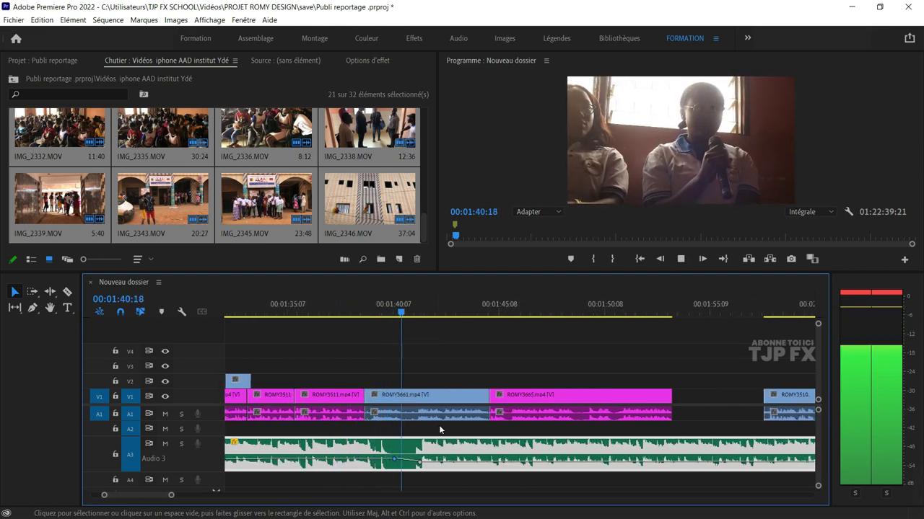
scroll(439, 429, "down", 1)
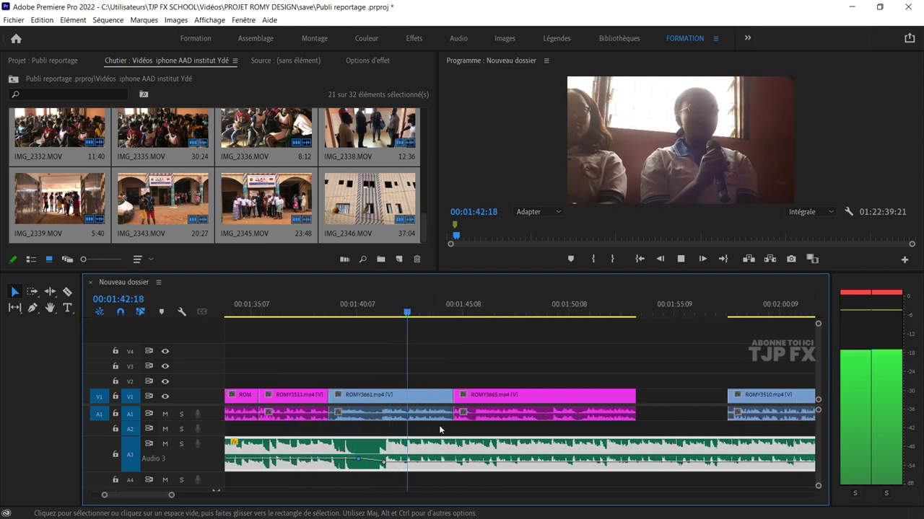
scroll(439, 425, "down", 1)
scroll(438, 425, "down", 1)
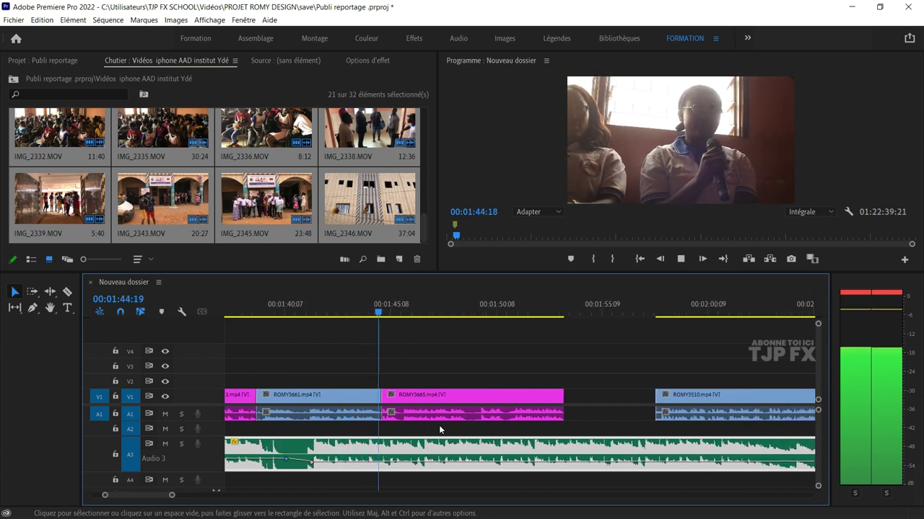
scroll(438, 425, "down", 1)
scroll(439, 425, "down", 1)
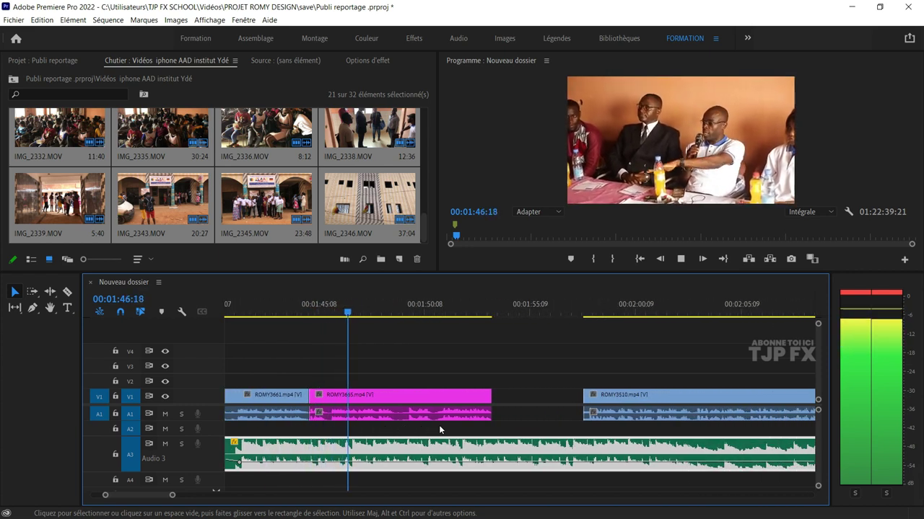
scroll(426, 422, "down", 1)
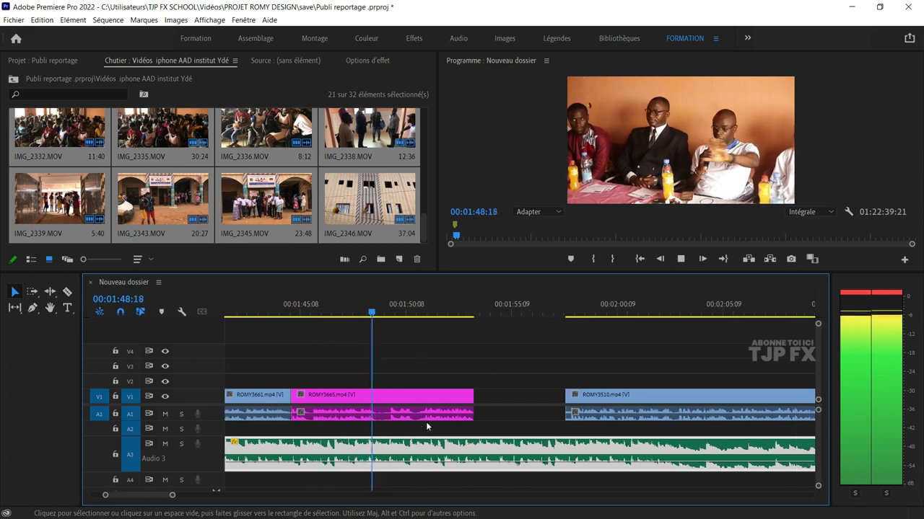
key("=")
key("space")
key("c")
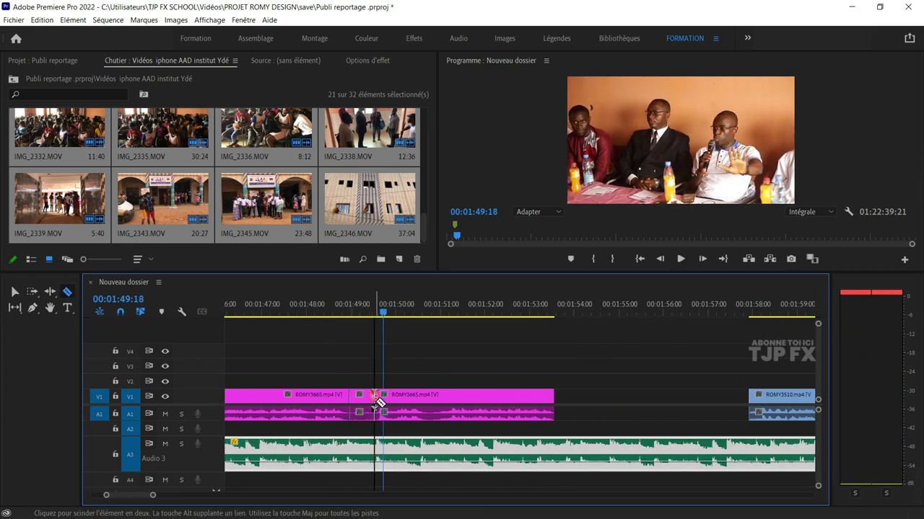
- Delete the short separated piece of ROMY3665 and close the gap it leaves
key("v")
left_click(365, 401)
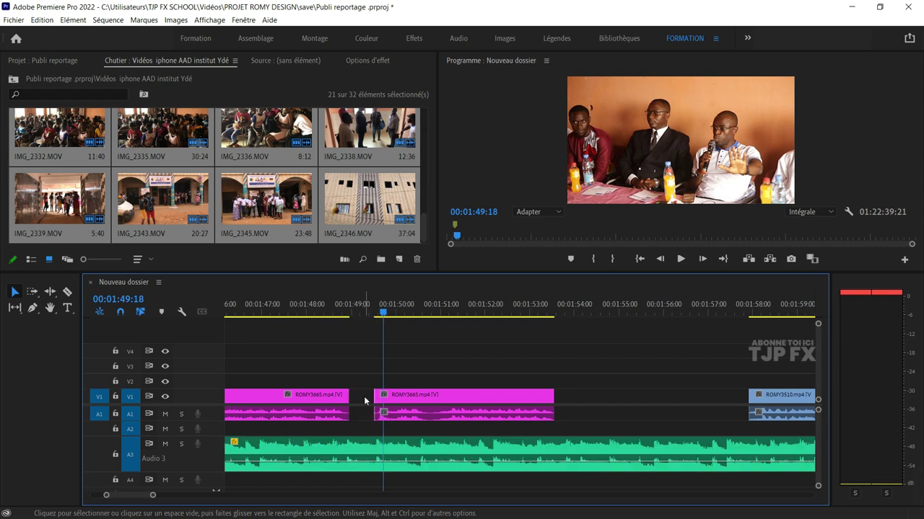
left_click(364, 401)
key("Delete")
- Enlarge the second ROMY3665 shot in the Program Monitor for a punch-in and review it
left_click(416, 405)
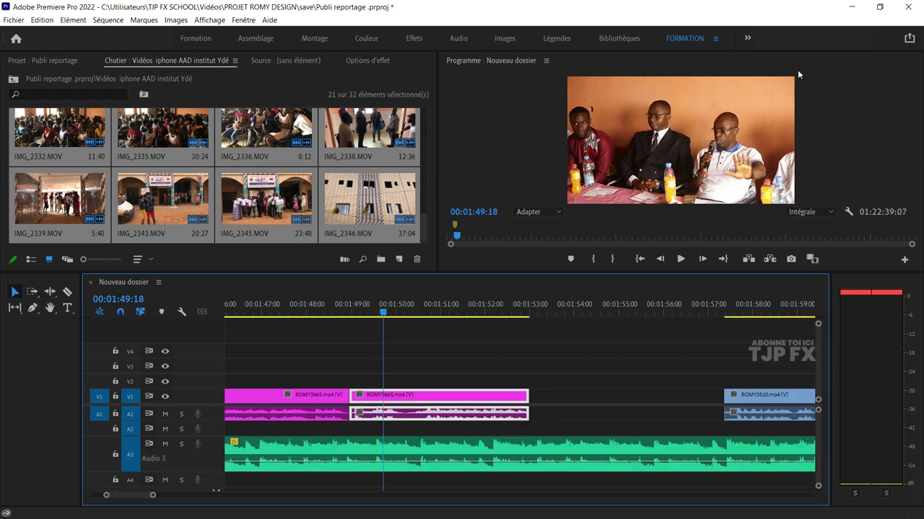
left_click(729, 173)
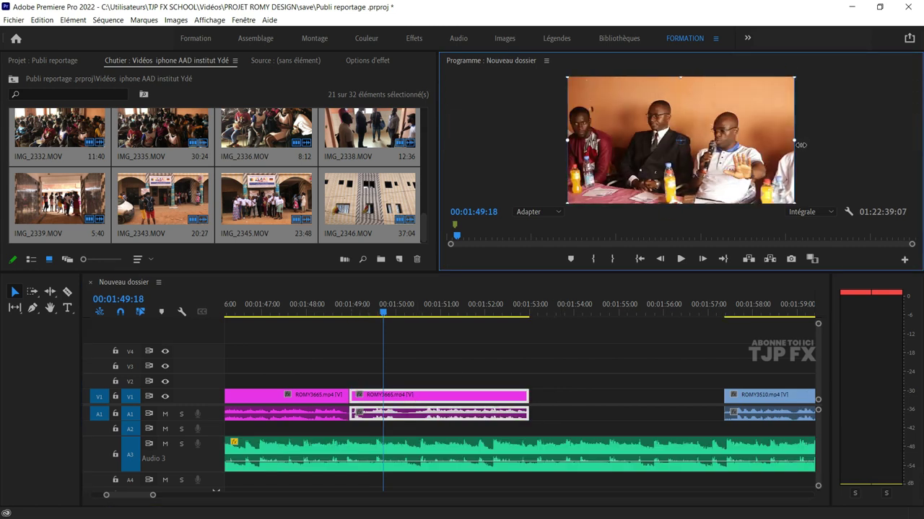
left_click_drag(801, 146, 736, 147)
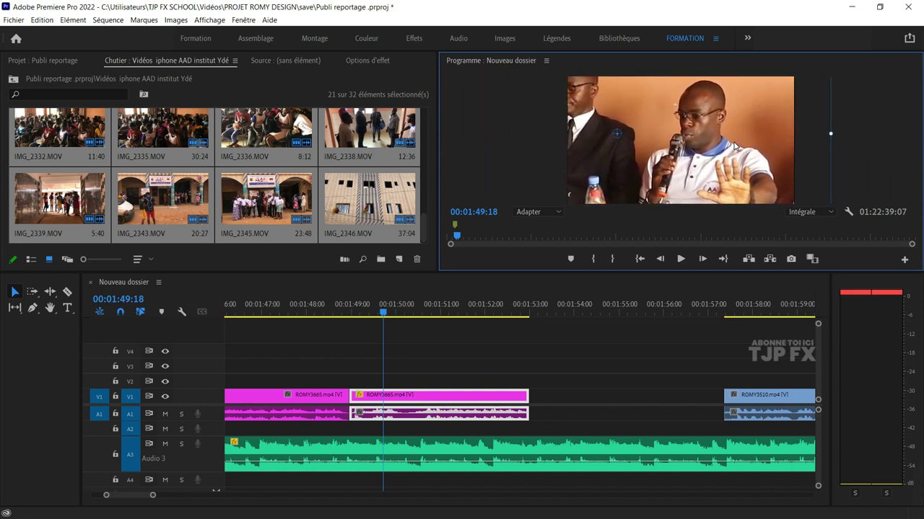
left_click(304, 311)
key("space")
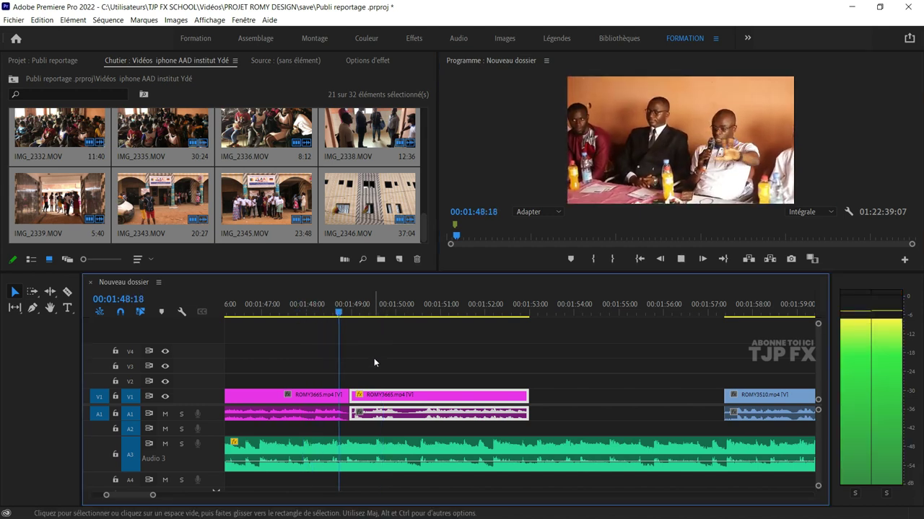
key("space")
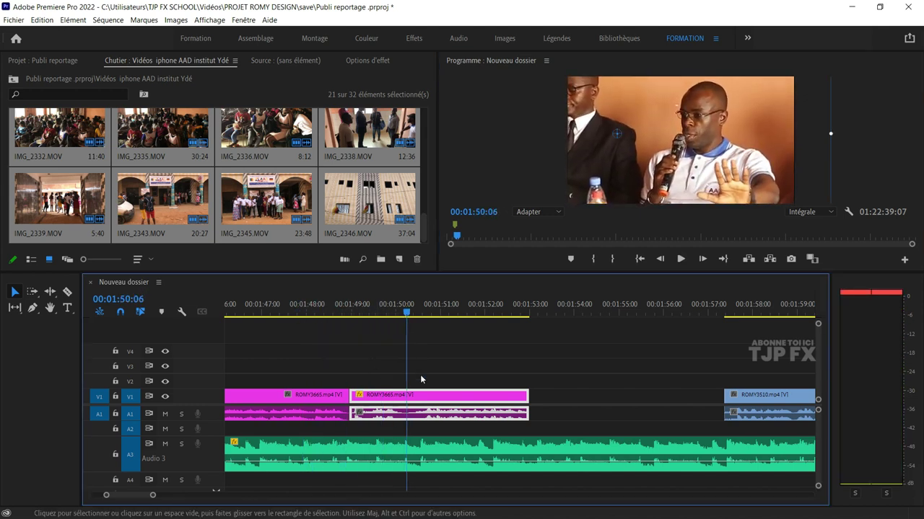
- Split the enlarged ROMY3665 clip just after 01:50 and ripple-delete the short piece
scroll(419, 410, "up", 1)
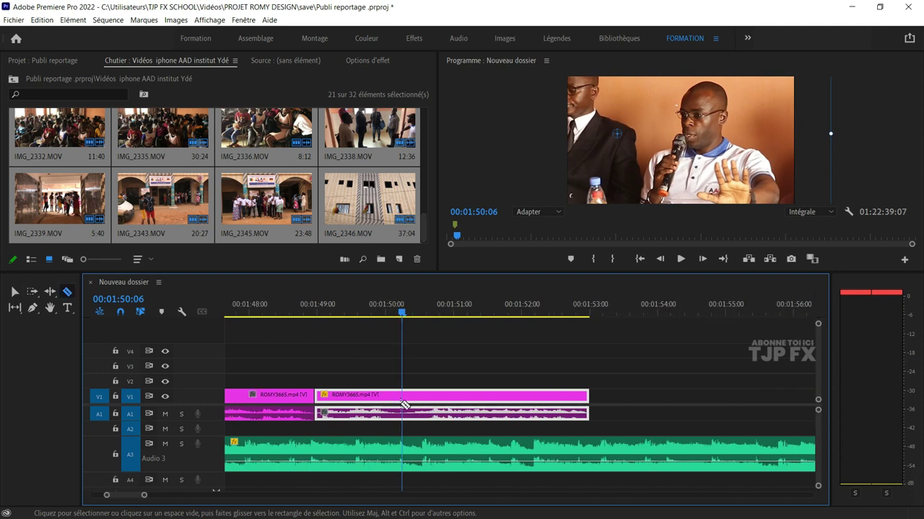
left_click(390, 398)
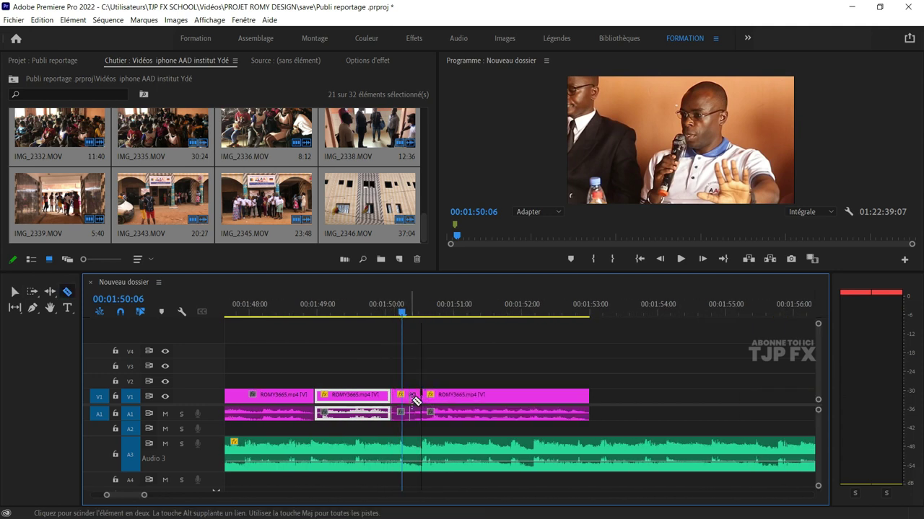
key("v")
left_click(407, 399)
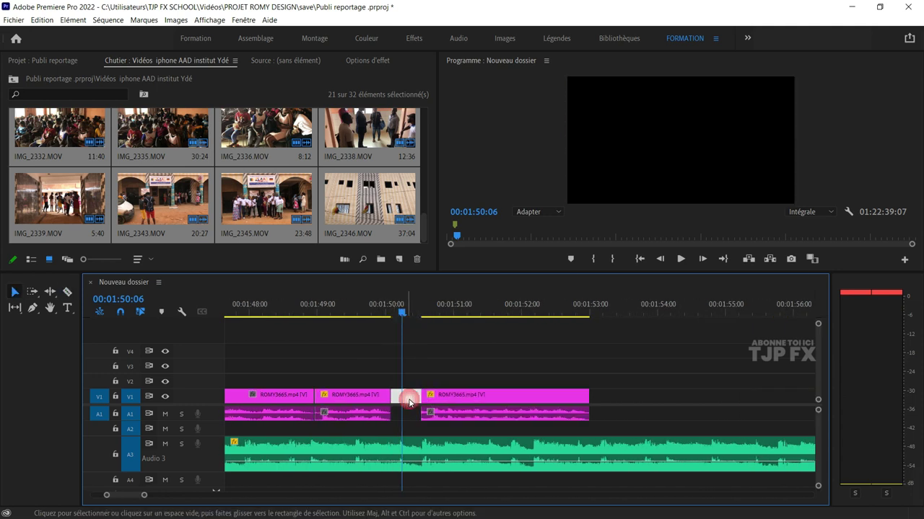
key("shift+Delete")
- Paste the first interview piece's attributes onto the rejoined clip and play back the join
left_click(408, 399)
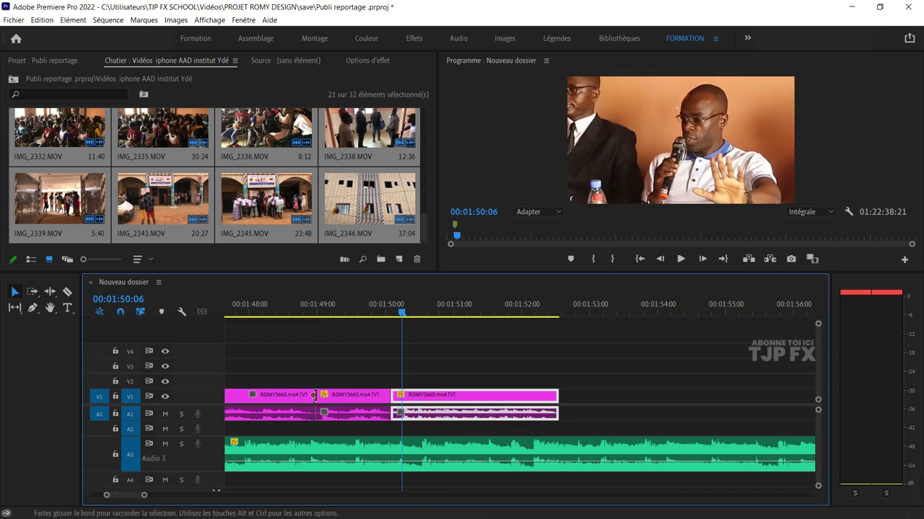
left_click(280, 397)
left_click(443, 395)
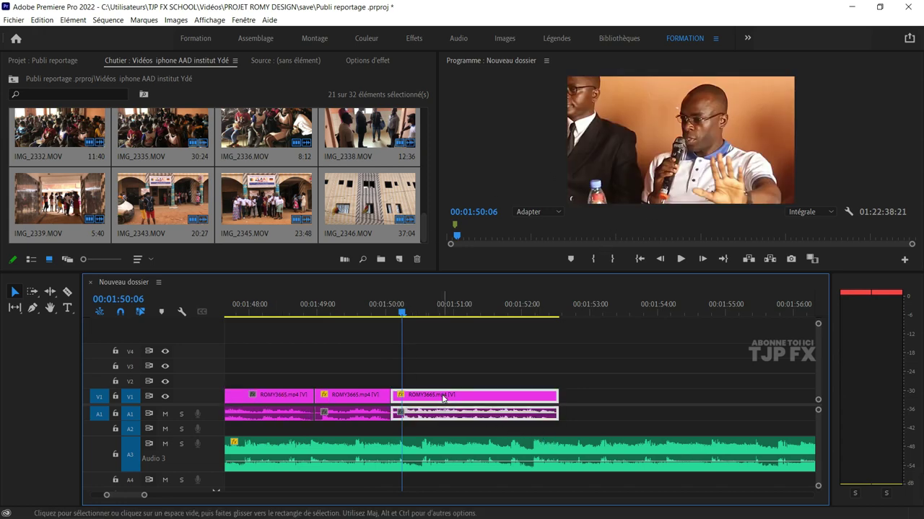
key("ctrl+alt+v")
key("Return")
key("space")
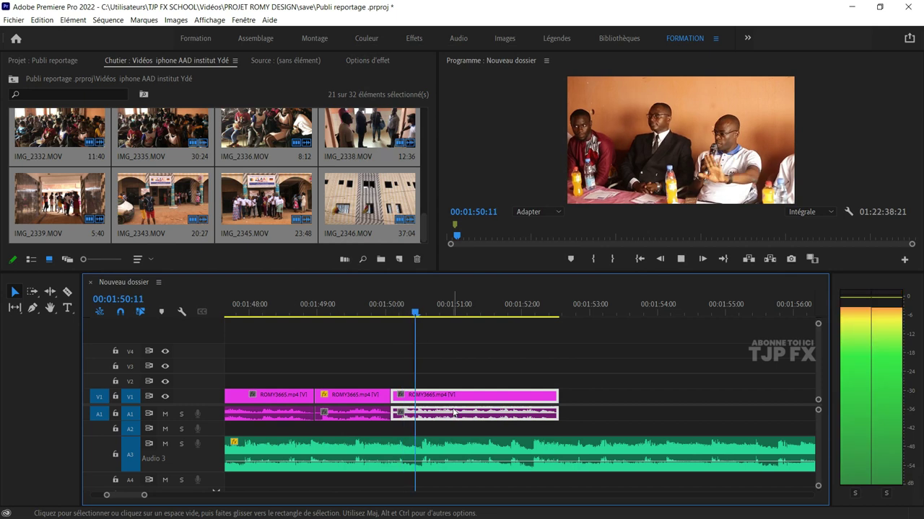
key("minus")
- Replay the tightened interview from about 01:45 and jump to the start of ROMY3510
left_click(314, 306)
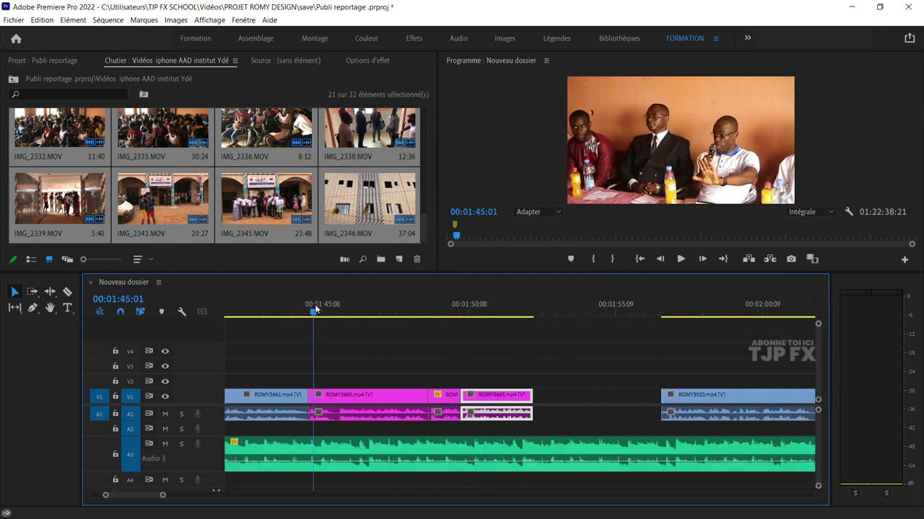
key("space")
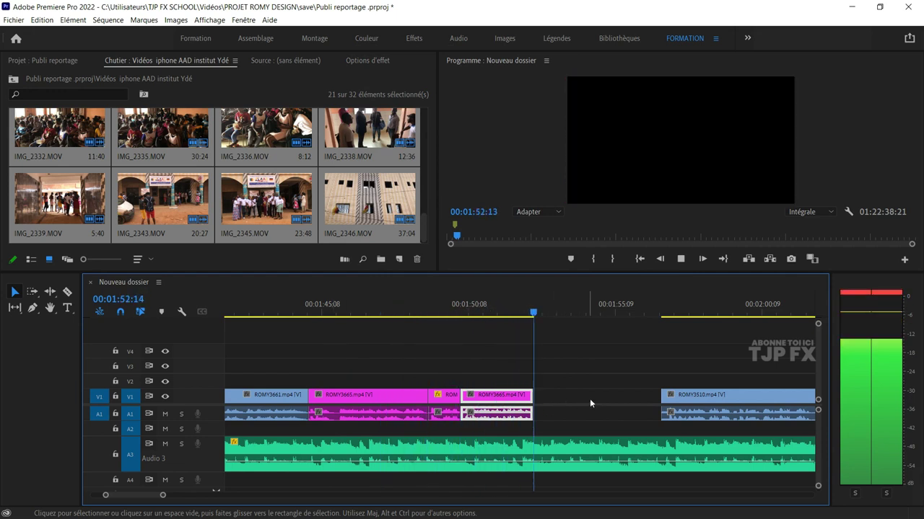
key("space")
scroll(595, 398, "down", 4)
key("Down")
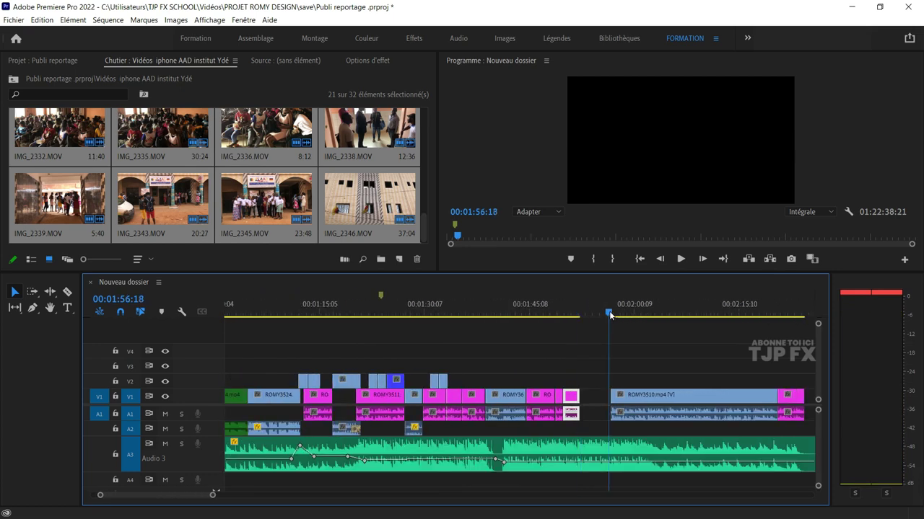
key("space")
- Review the clips around ROMY3510 while playing, then stop and delete ROMY3510 from the sequence
key("minus")
key("equal")
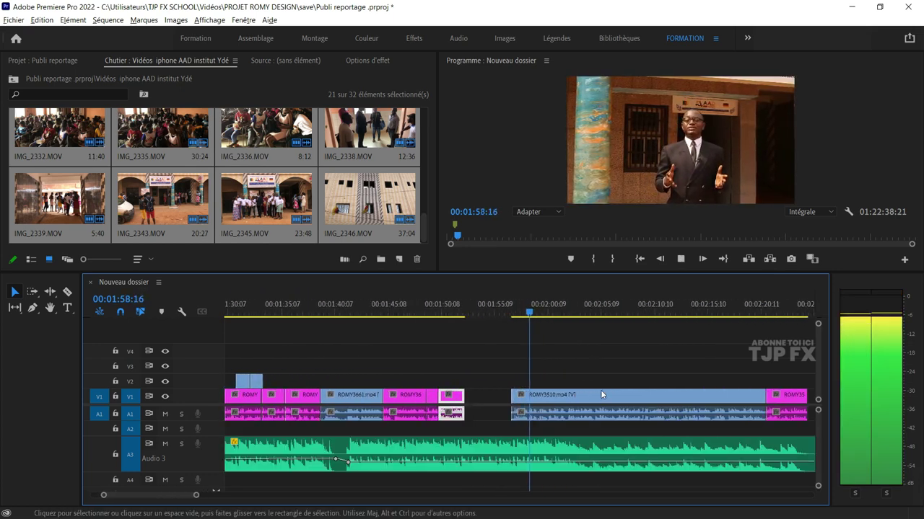
key("equal")
key("equal")
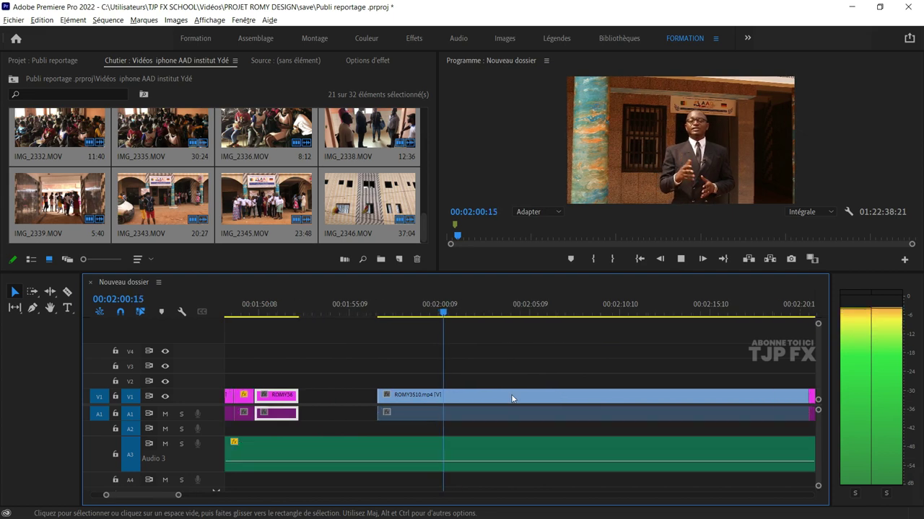
key("minus")
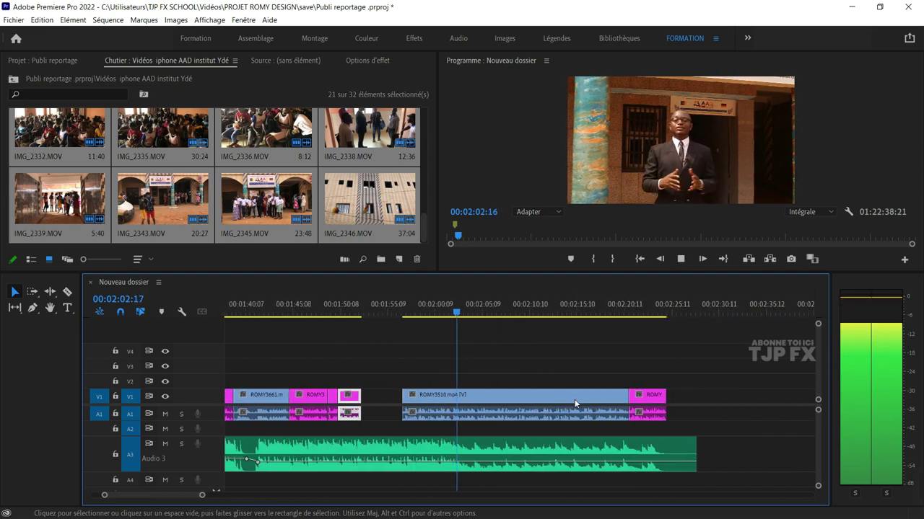
key("minus")
scroll(573, 399, "down", 1)
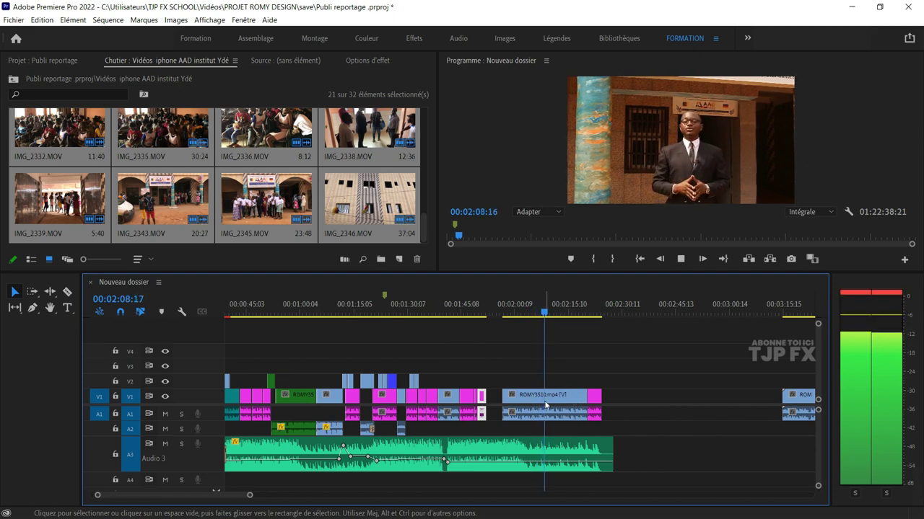
scroll(554, 402, "up", 2)
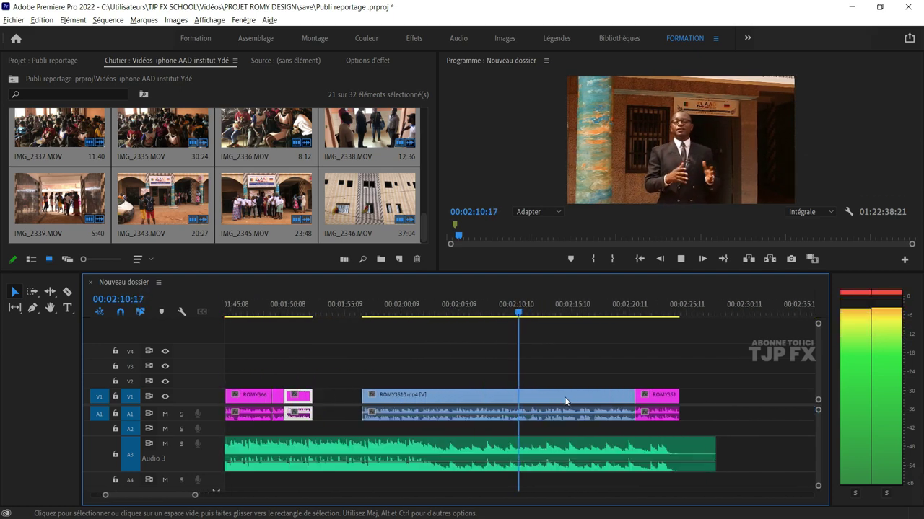
scroll(569, 402, "up", 2)
scroll(573, 401, "down", 1)
scroll(572, 401, "down", 1)
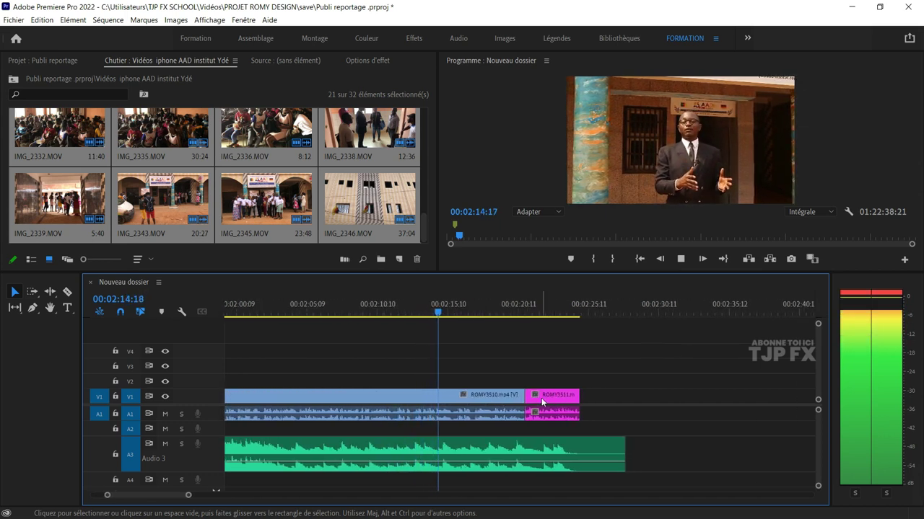
scroll(541, 397, "down", 1)
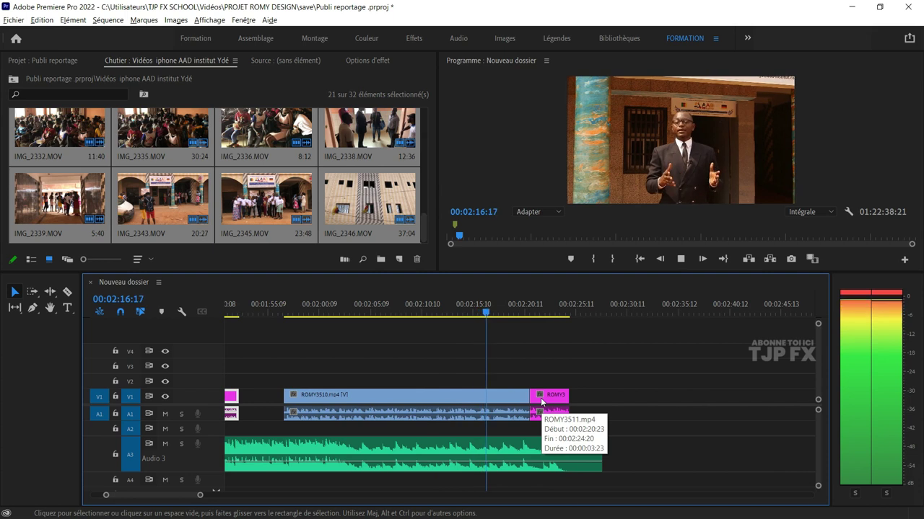
scroll(541, 401, "up", 2)
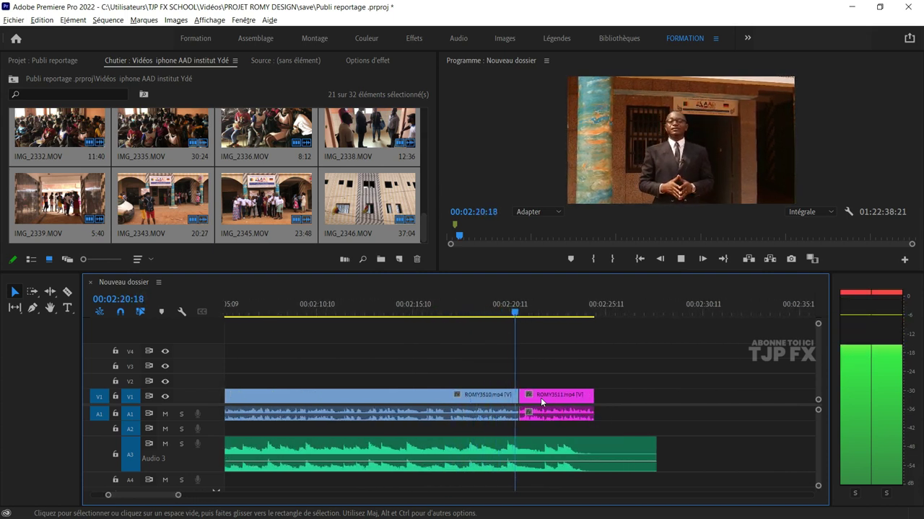
scroll(540, 397, "down", 1)
scroll(543, 397, "down", 1)
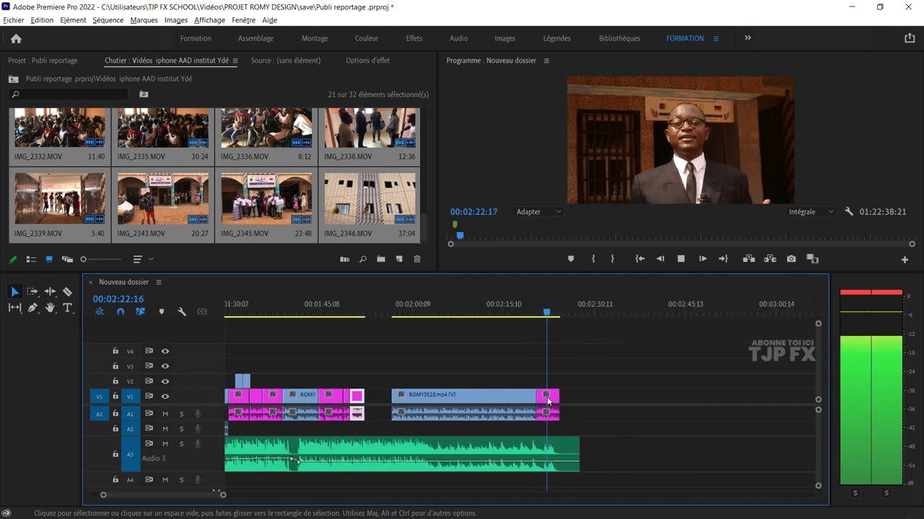
scroll(547, 402, "down", 2)
key("space")
left_click(505, 396)
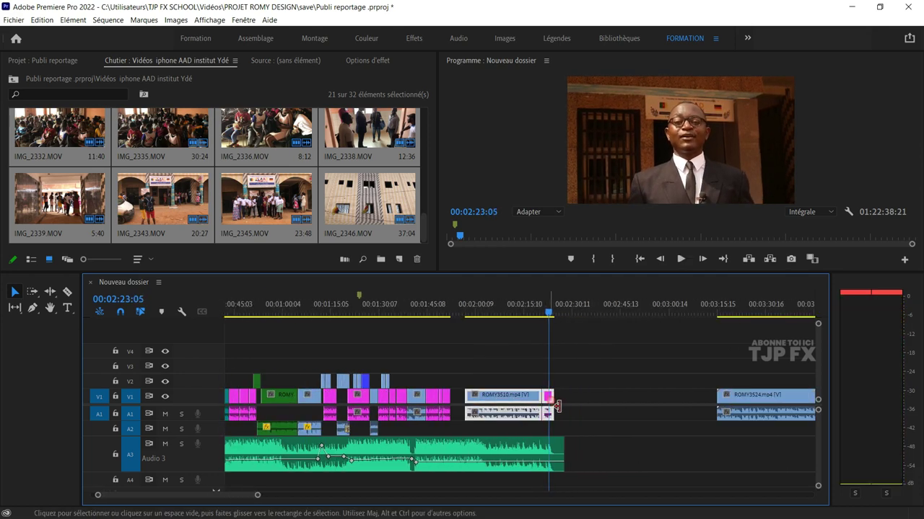
key("Delete")
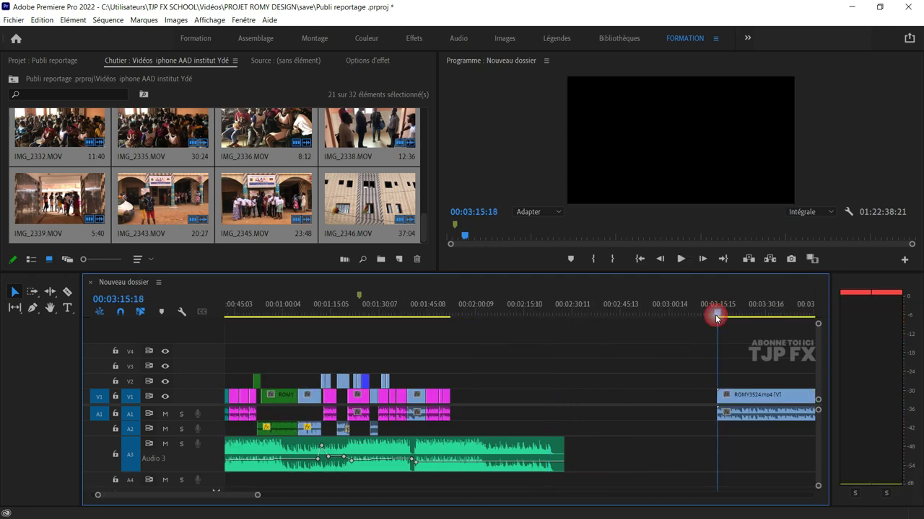
key("space")
scroll(626, 393, "down", 1)
scroll(627, 397, "down", 1)
scroll(507, 392, "down", 1)
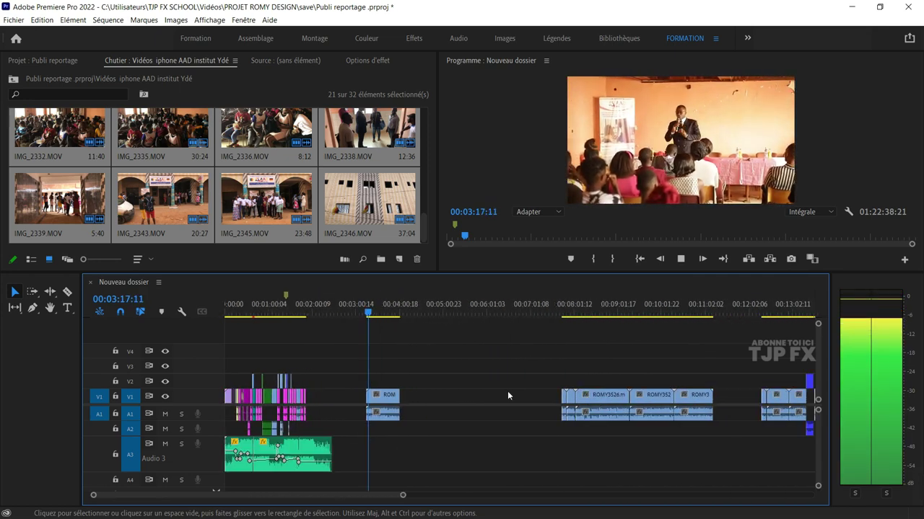
key("space")
scroll(507, 391, "down", 1)
scroll(507, 391, "down", 1)
left_click(610, 322)
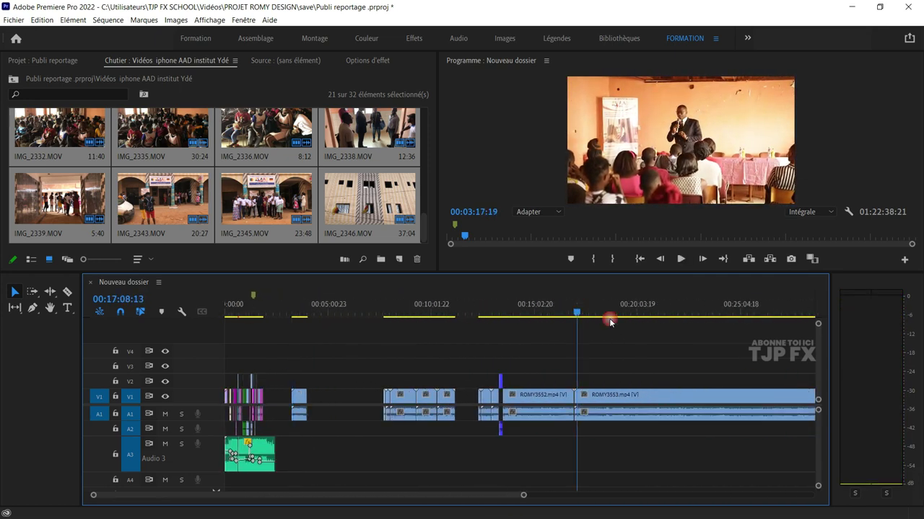
scroll(617, 360, "down", 1)
scroll(638, 335, "down", 1)
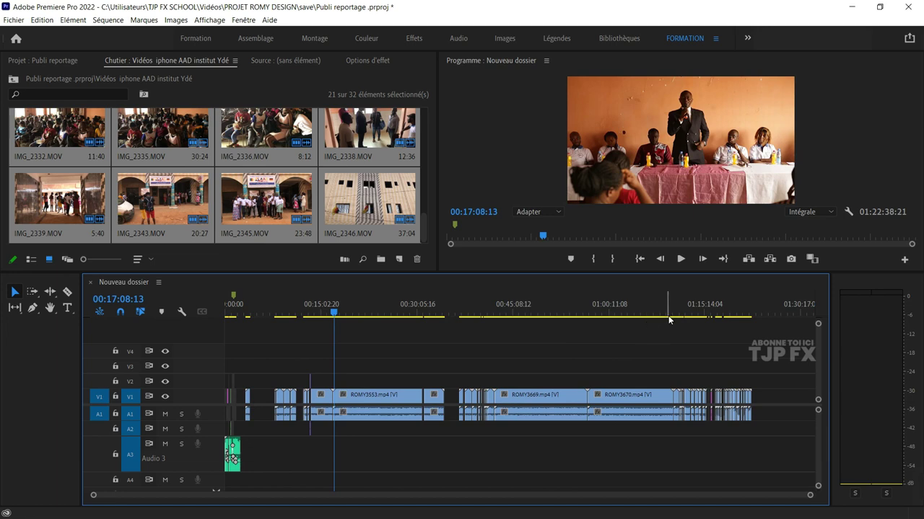
key("space")
scroll(690, 372, "up", 2)
scroll(733, 366, "up", 1)
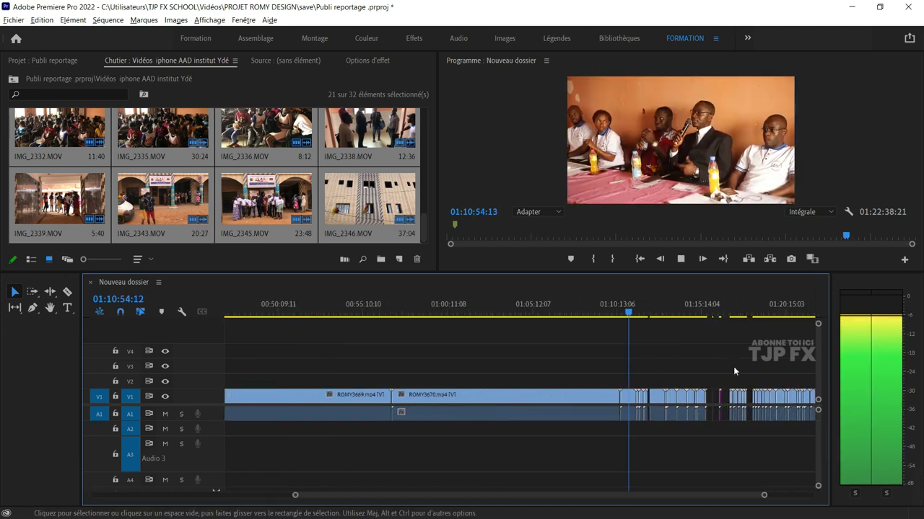
scroll(663, 377, "up", 1)
scroll(635, 364, "down", 2)
left_click(505, 312)
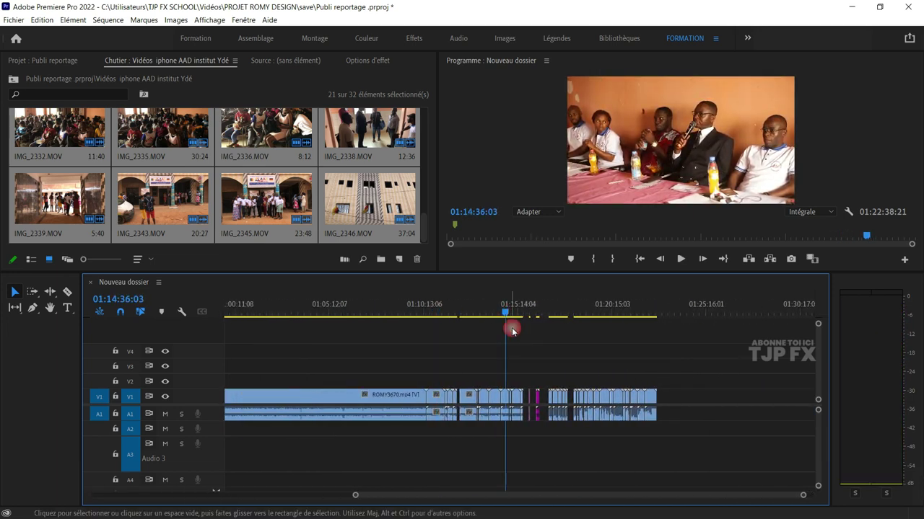
scroll(505, 359, "up", 2)
left_click(376, 309)
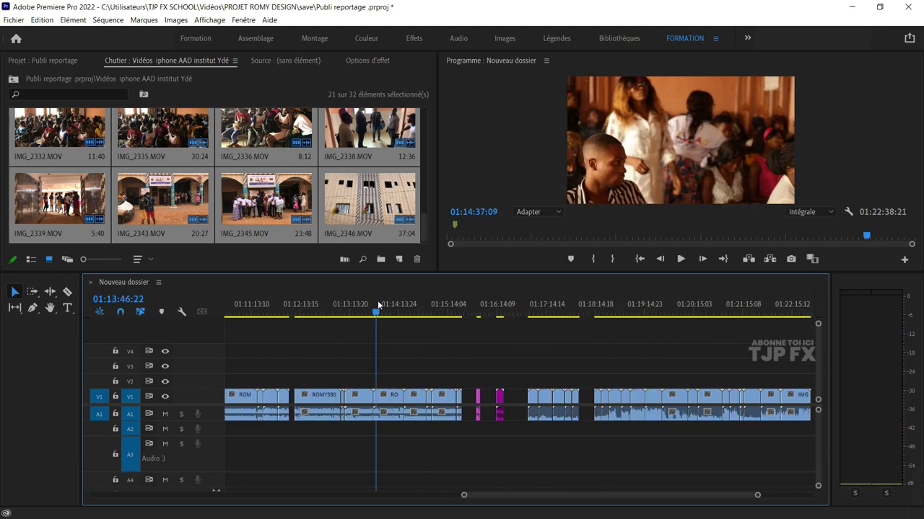
key("space")
scroll(391, 359, "up", 2)
scroll(387, 366, "up", 1)
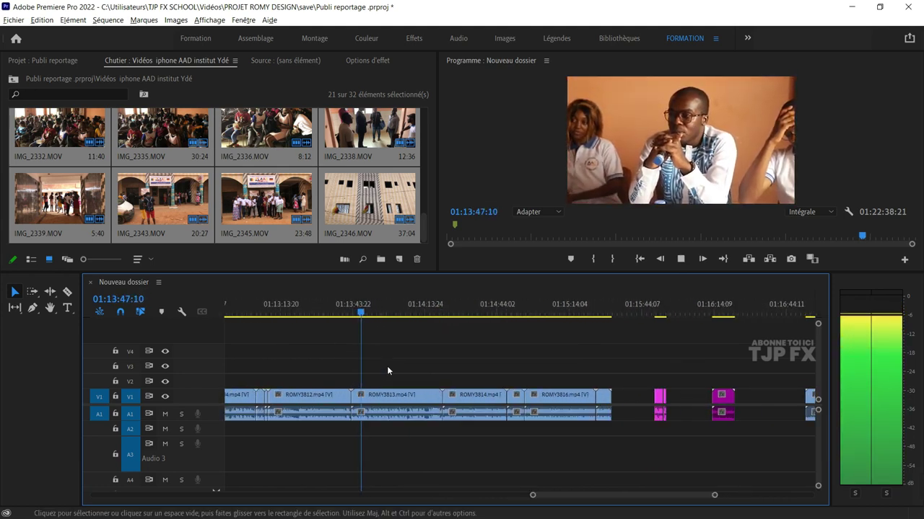
scroll(388, 366, "up", 1)
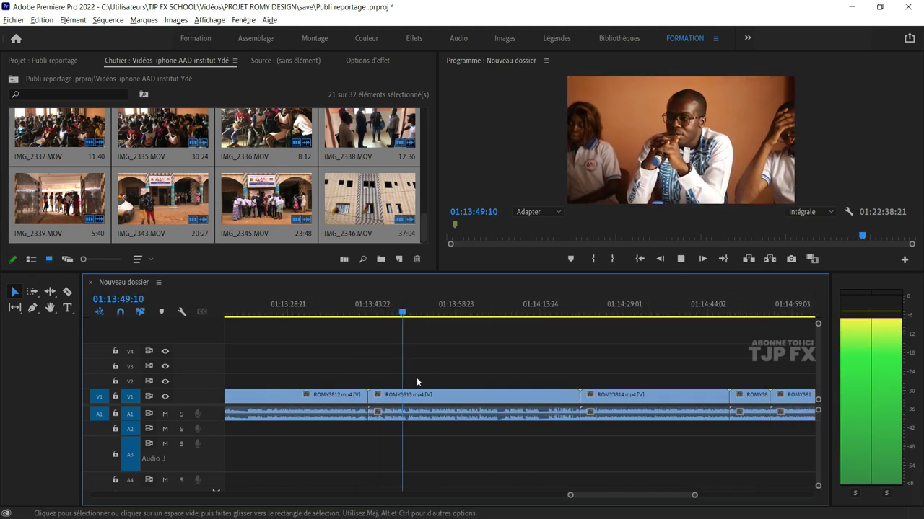
scroll(417, 377, "up", 1)
left_click(365, 310)
- Play through the ROMY3813 interview from about 01:13:14 to find the unwanted stretch
scroll(379, 329, "up", 1)
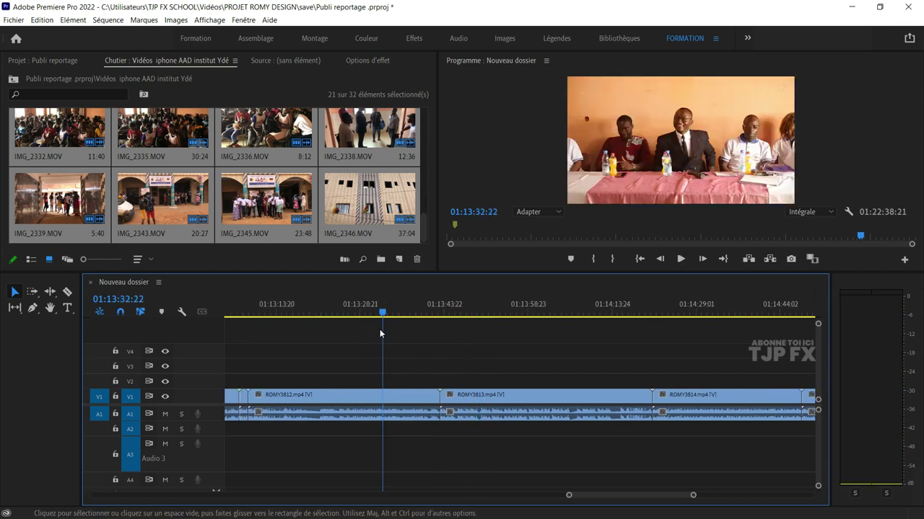
scroll(441, 351, "up", 1)
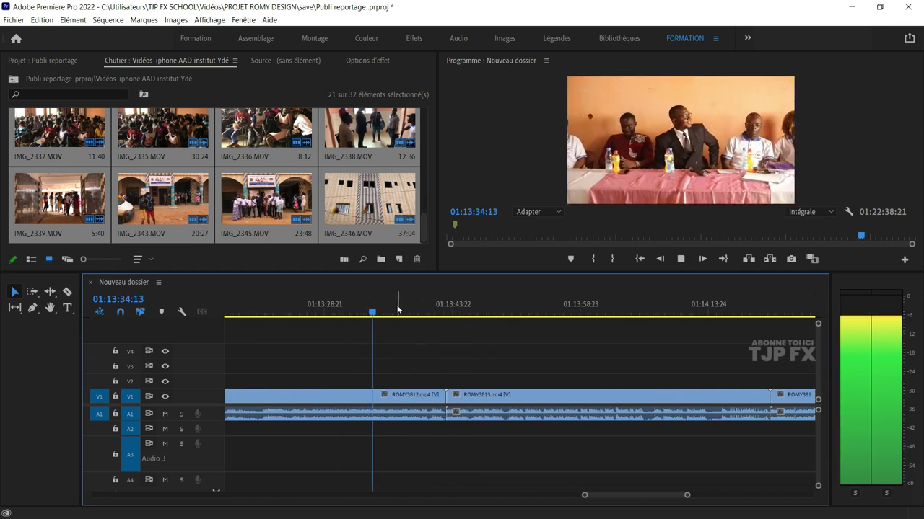
key("space")
key("space")
scroll(433, 333, "up", 2)
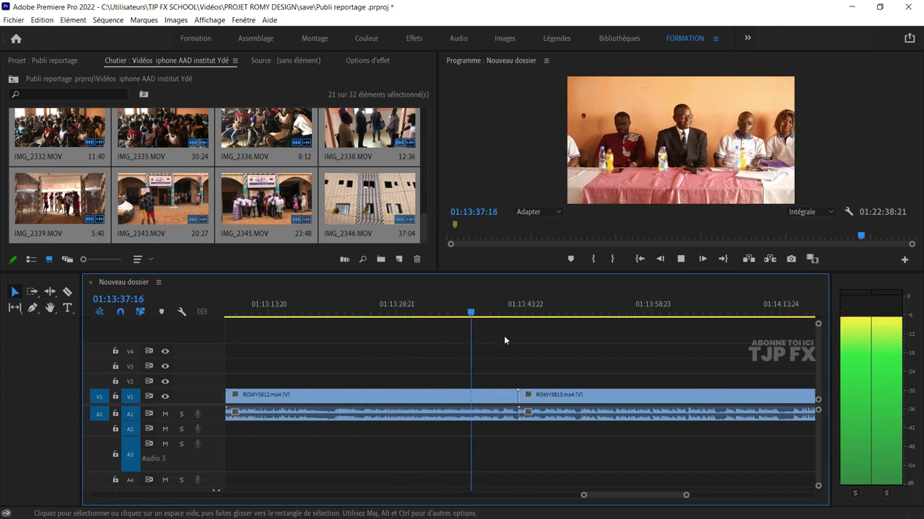
left_click(340, 308)
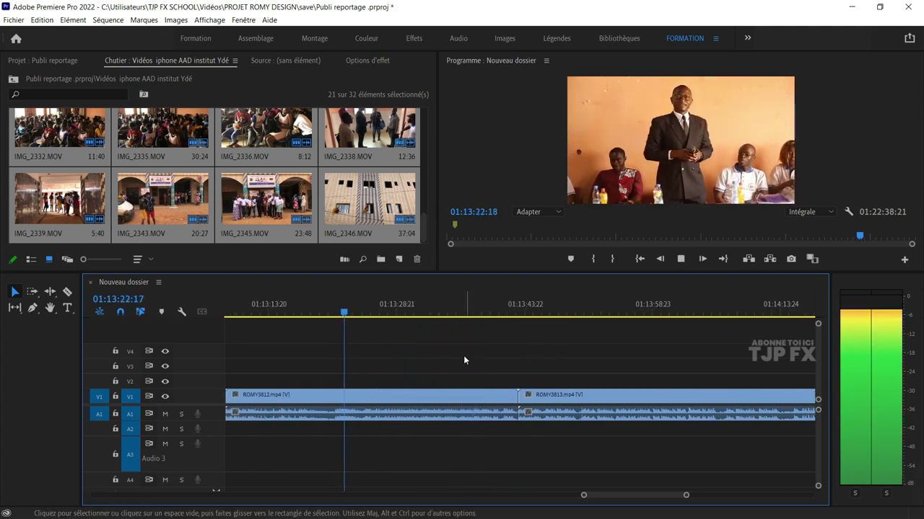
left_click(290, 308)
scroll(339, 331, "up", 2)
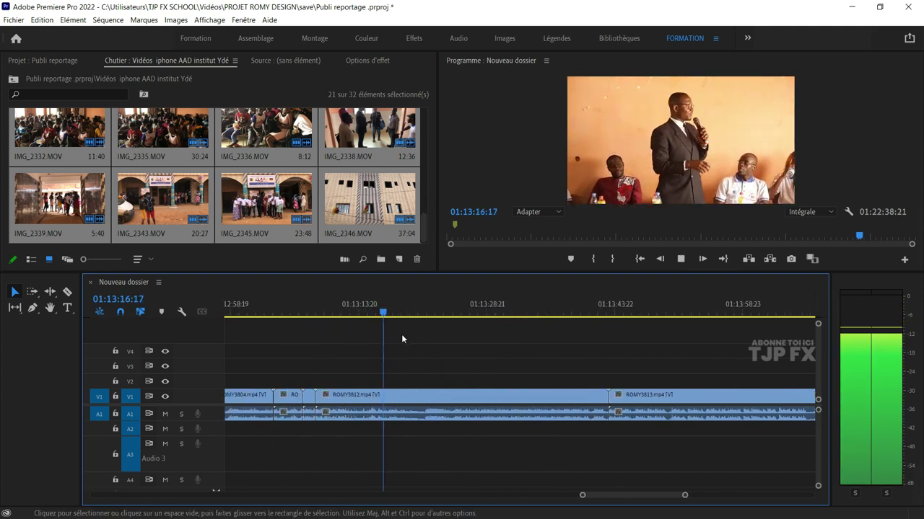
scroll(433, 345, "up", 1)
key("space")
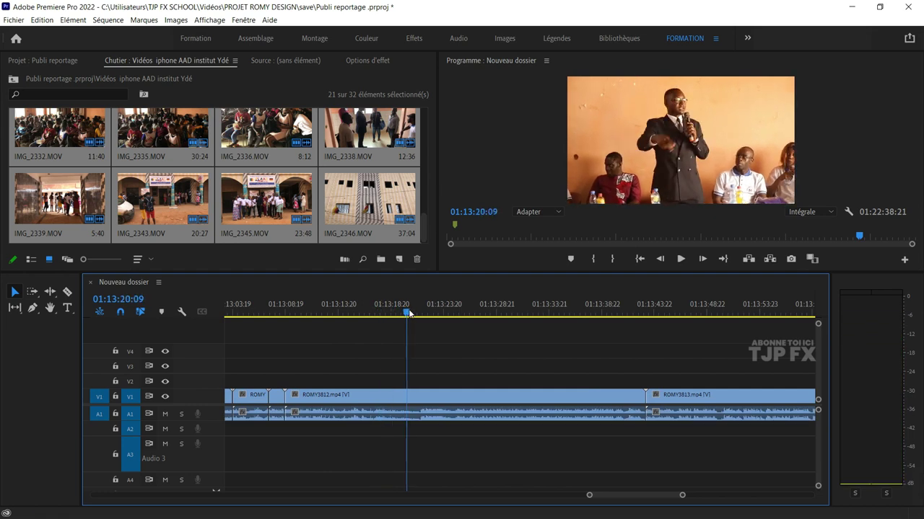
key("space")
scroll(452, 328, "down", 1)
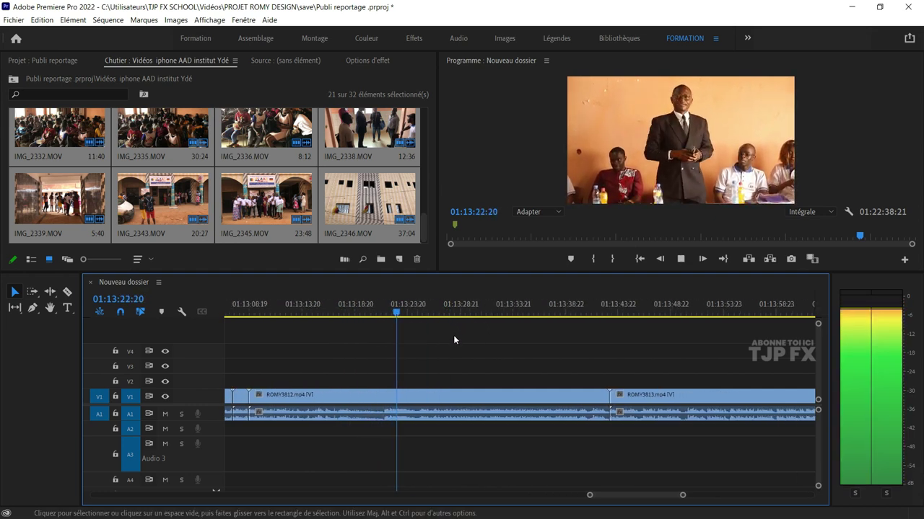
scroll(453, 335, "down", 1)
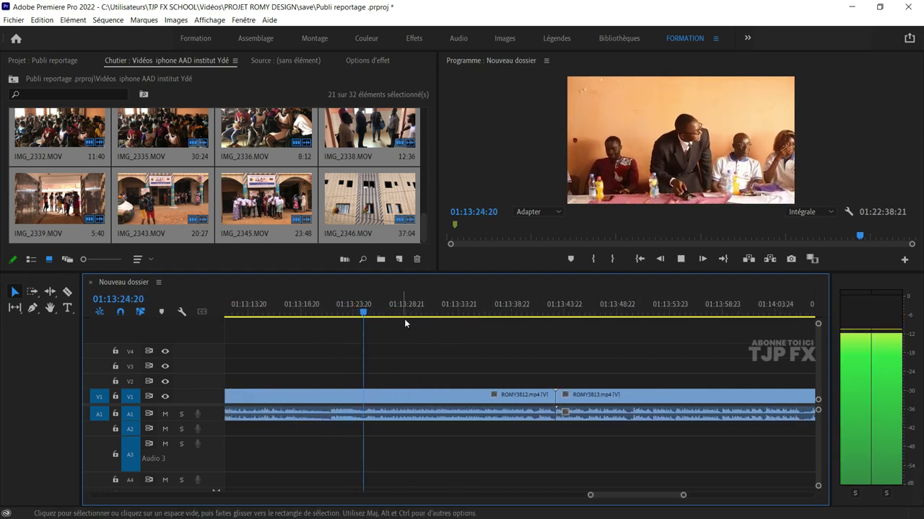
key("space")
left_click(577, 306)
key("space")
scroll(486, 361, "down", 2)
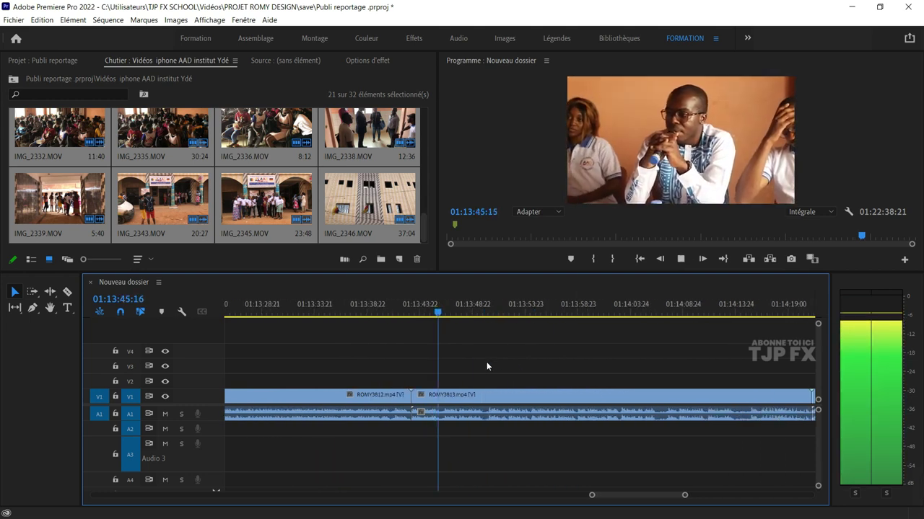
scroll(446, 373, "down", 1)
scroll(478, 376, "down", 1)
scroll(479, 376, "up", 1)
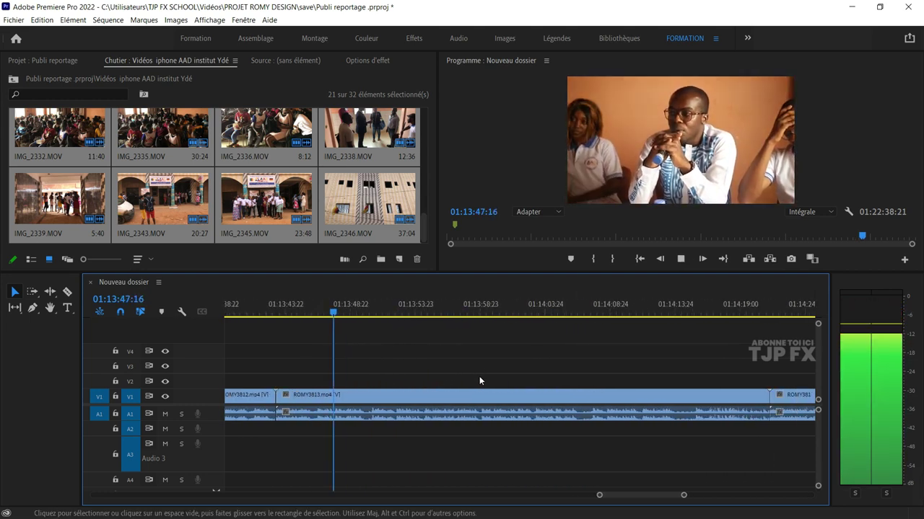
scroll(479, 376, "down", 1)
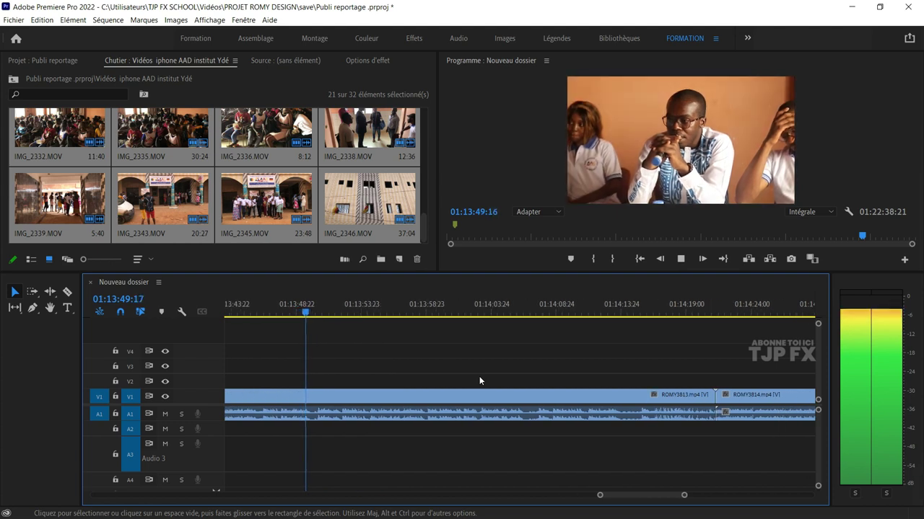
scroll(477, 375, "down", 2)
scroll(425, 371, "up", 1)
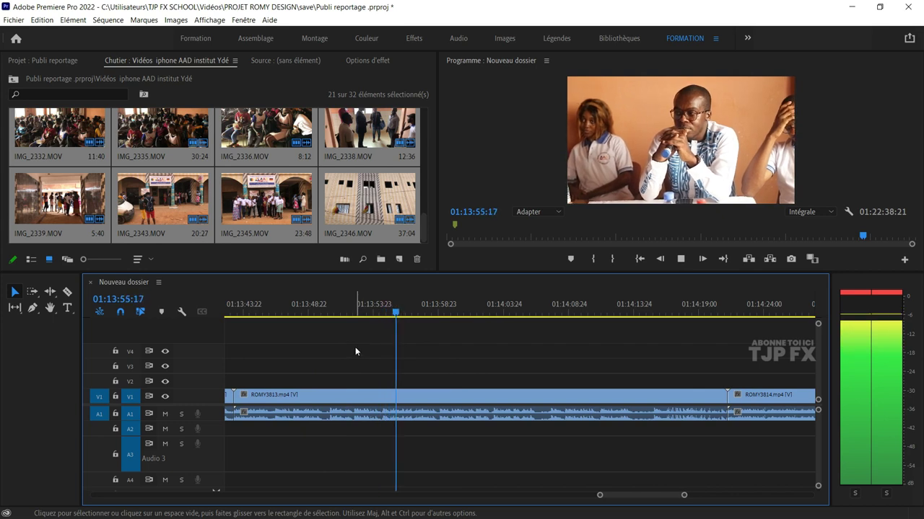
left_click(334, 304)
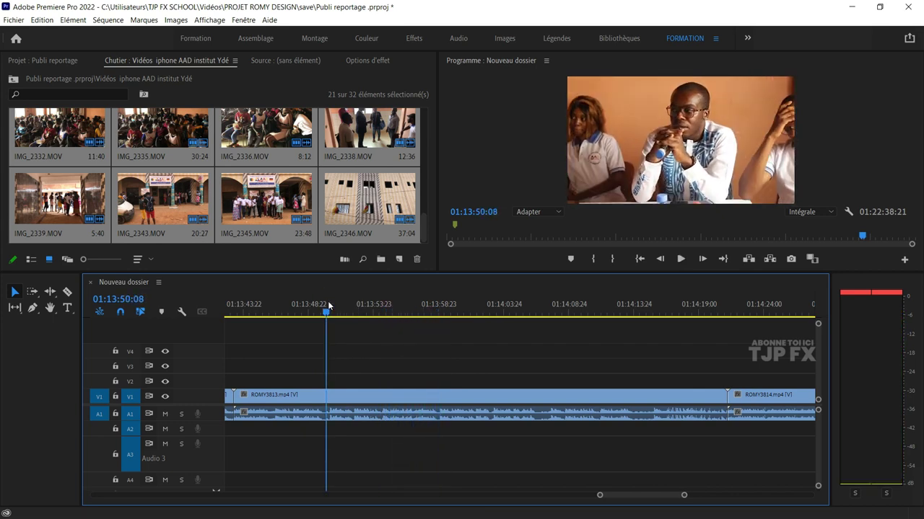
key("space")
- Split ROMY3813 around 01:13:52 and 01:14:06:14 and delete the piece between
key("equal")
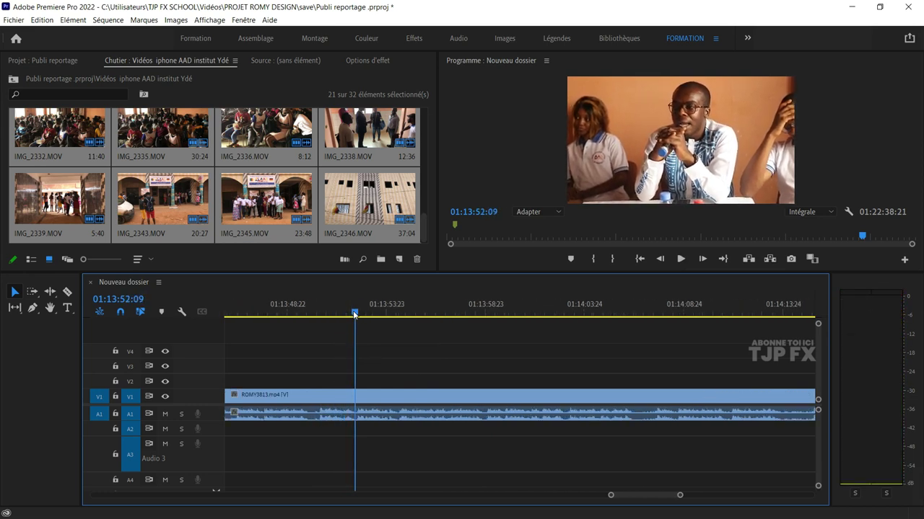
key("ctrl+k")
key("space")
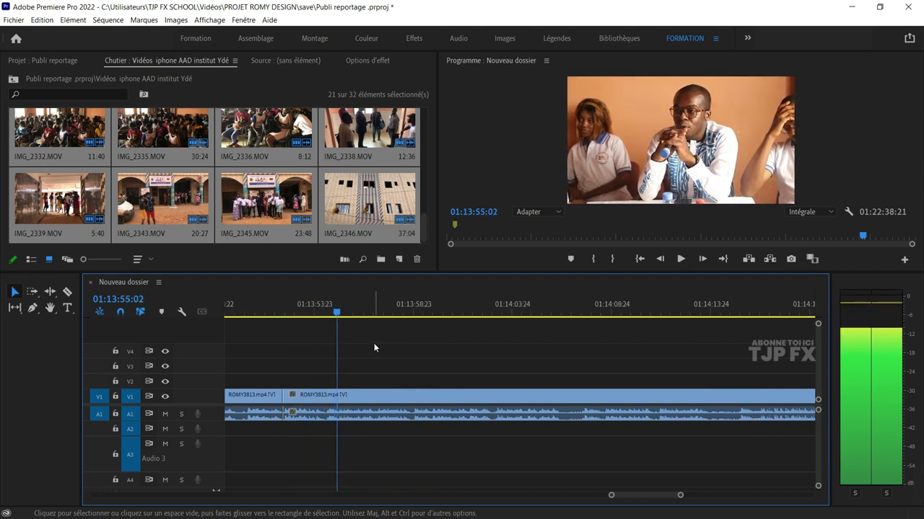
key("space")
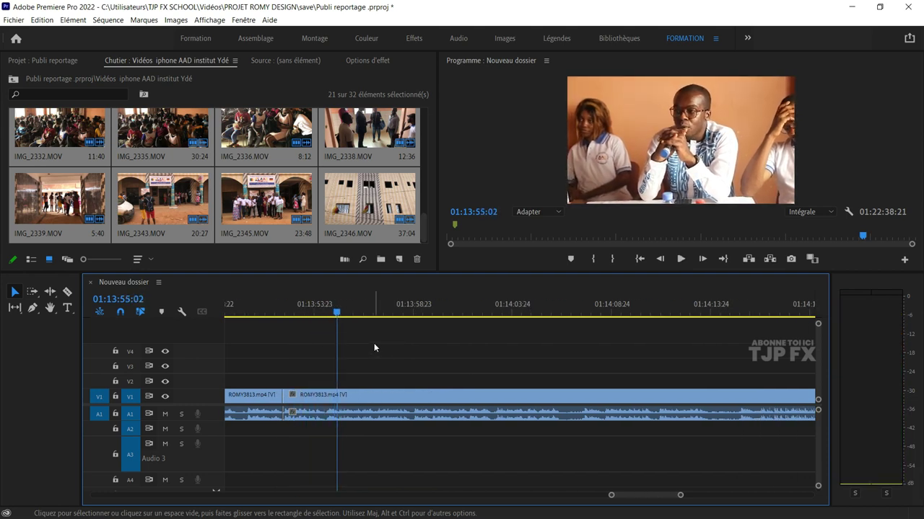
key("space")
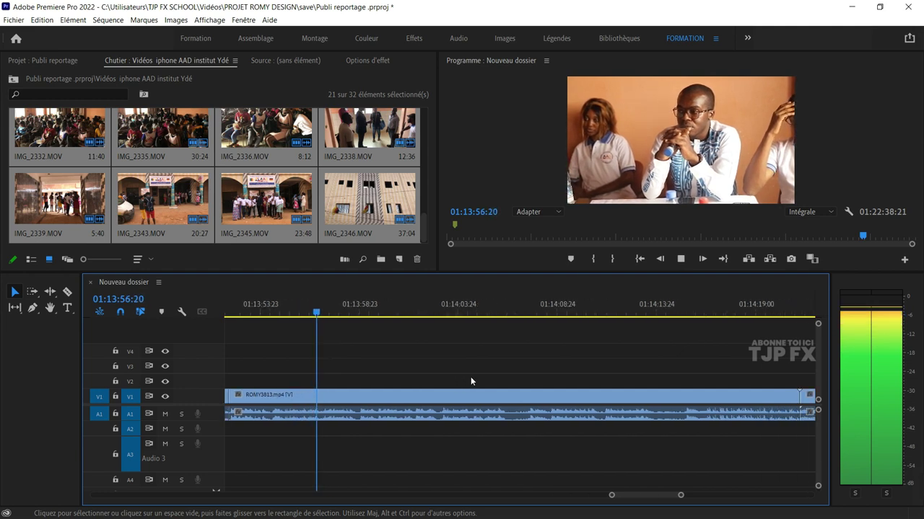
key("minus")
key("equal")
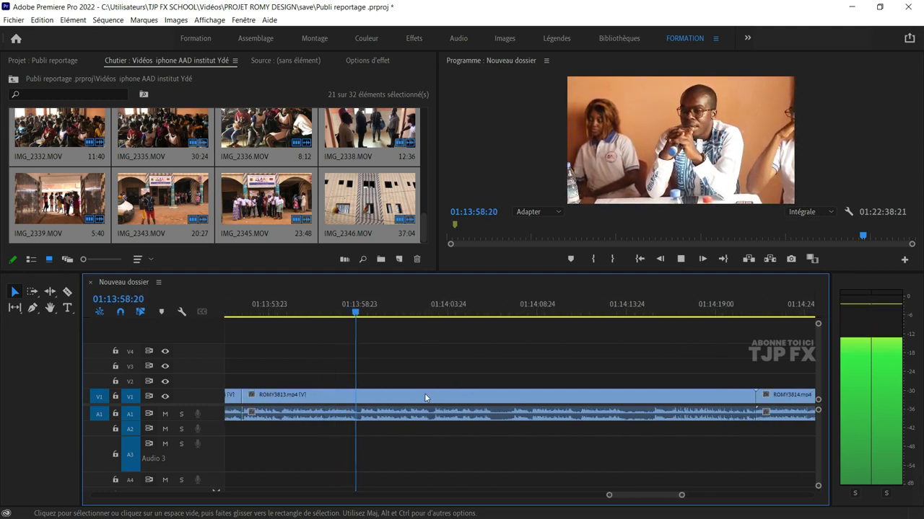
key("minus")
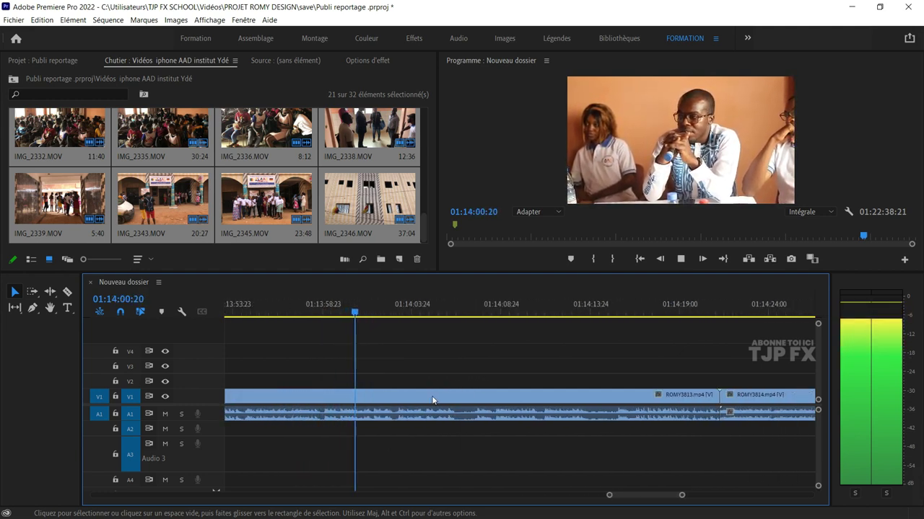
key("equal")
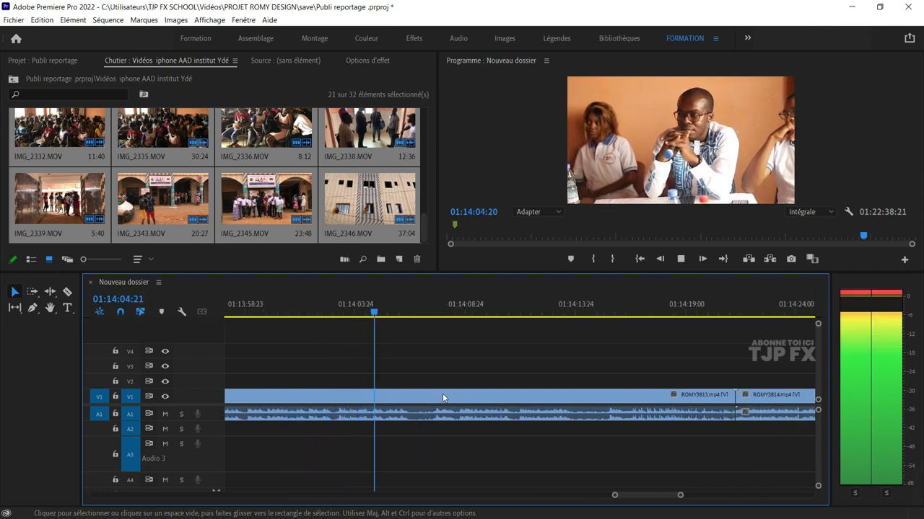
key("space")
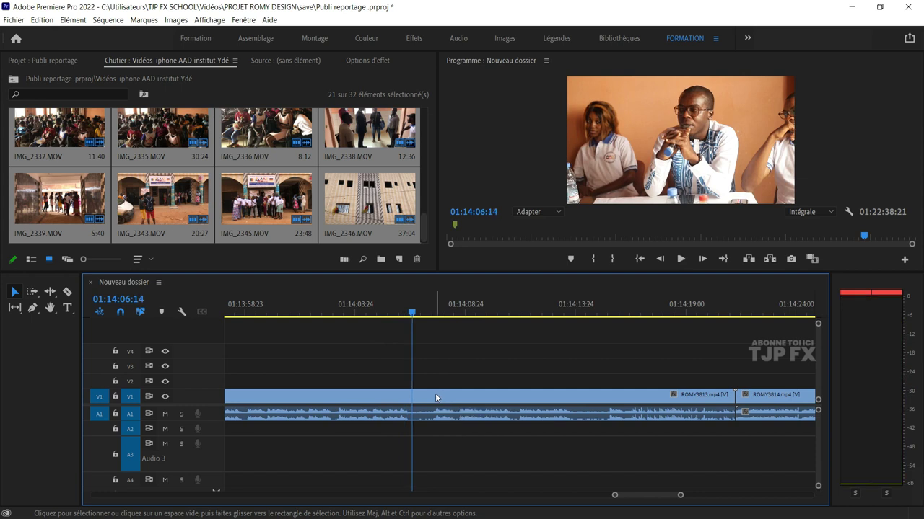
left_click(439, 397)
key("ctrl+k")
key("Delete")
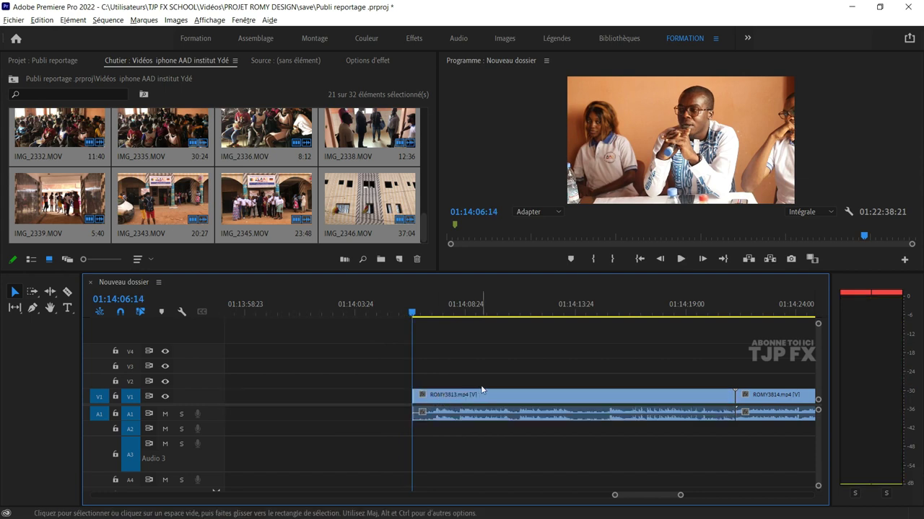
- Play back from about 01:14:12 to 01:14:25 to check the edit
key("minus")
left_click(511, 316)
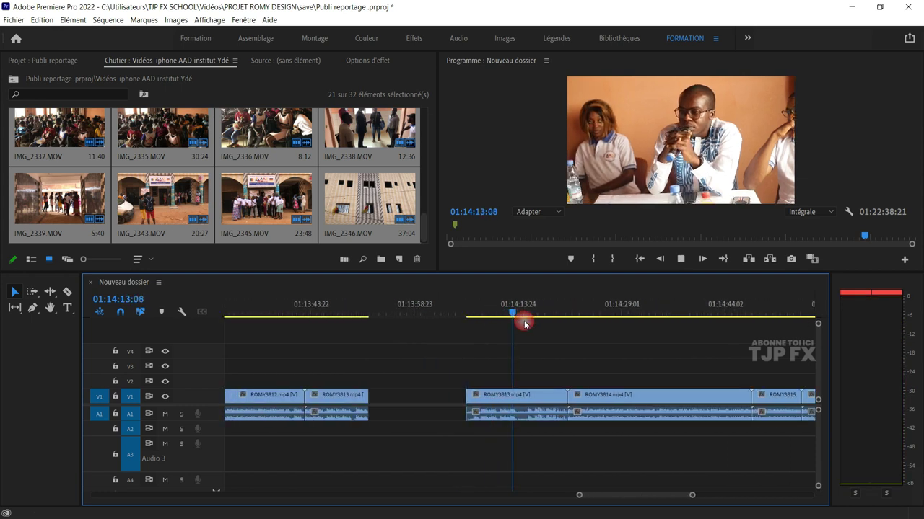
key("space")
key("equal")
key("equal")
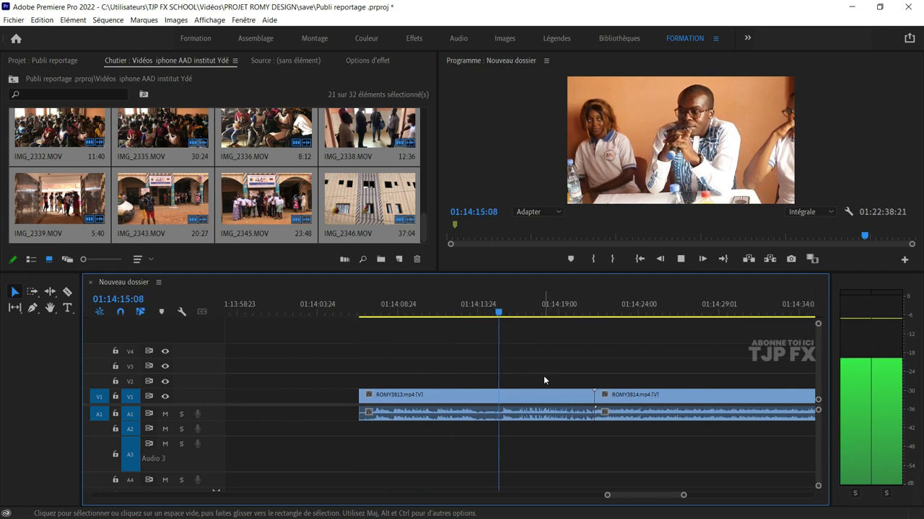
key("space")
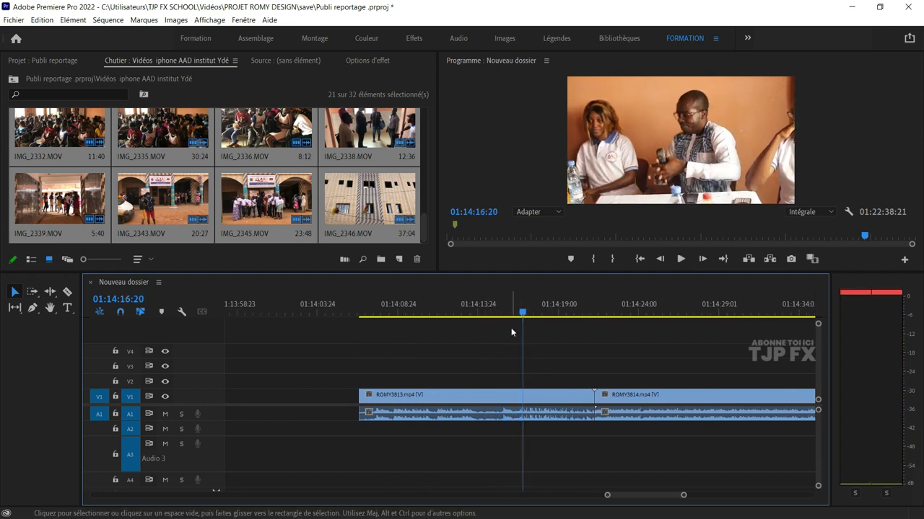
key("space")
left_click(435, 312)
key("equal")
key("minus")
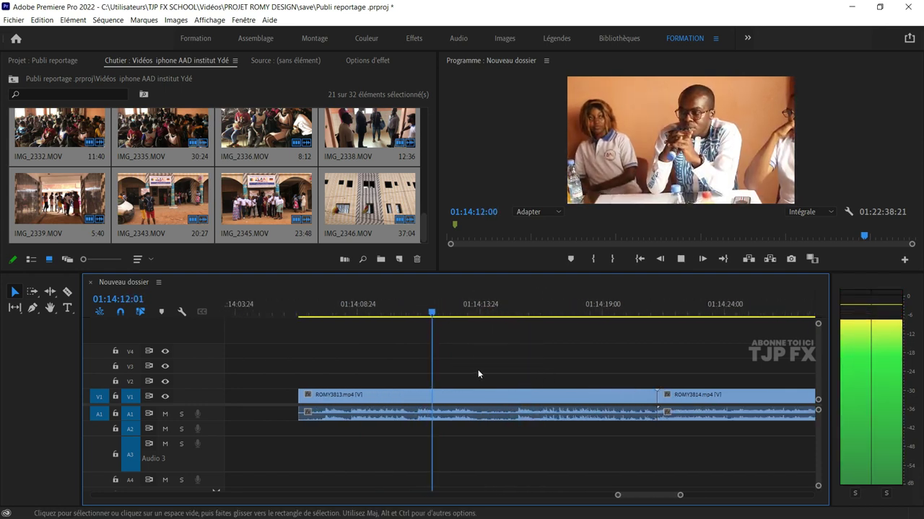
key("minus")
key("minus")
key("minus")
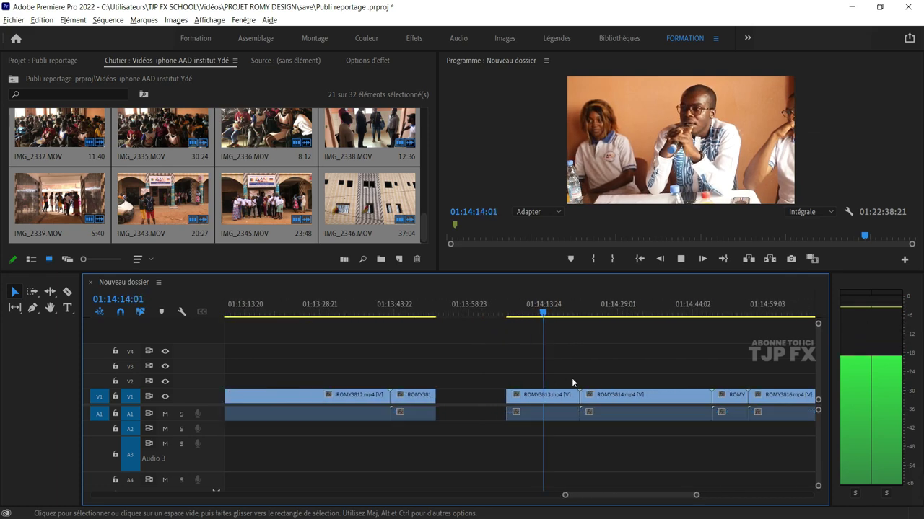
left_click(593, 312)
key("equal")
key("space")
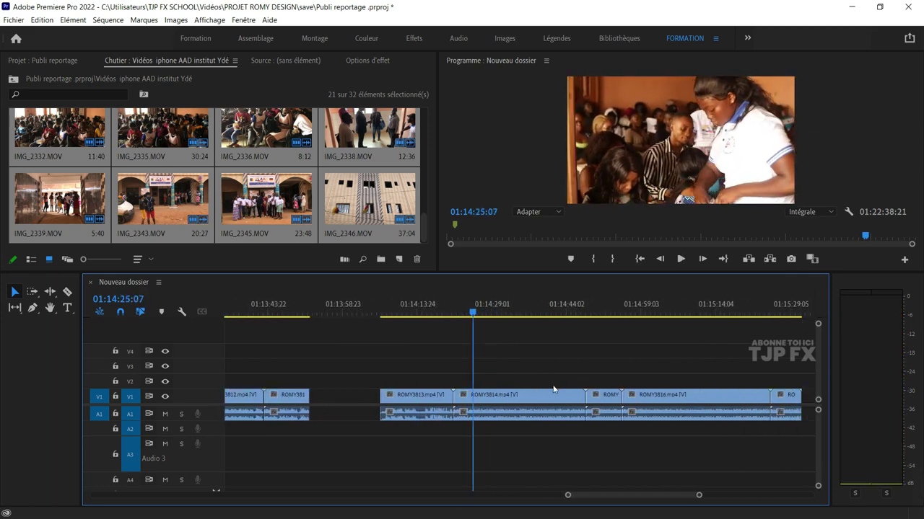
key("minus")
key("minus")
- Move the short clip against ROMY3812 and paste-insert a copy at 01:14:21:07
left_click_drag(519, 395, 495, 395)
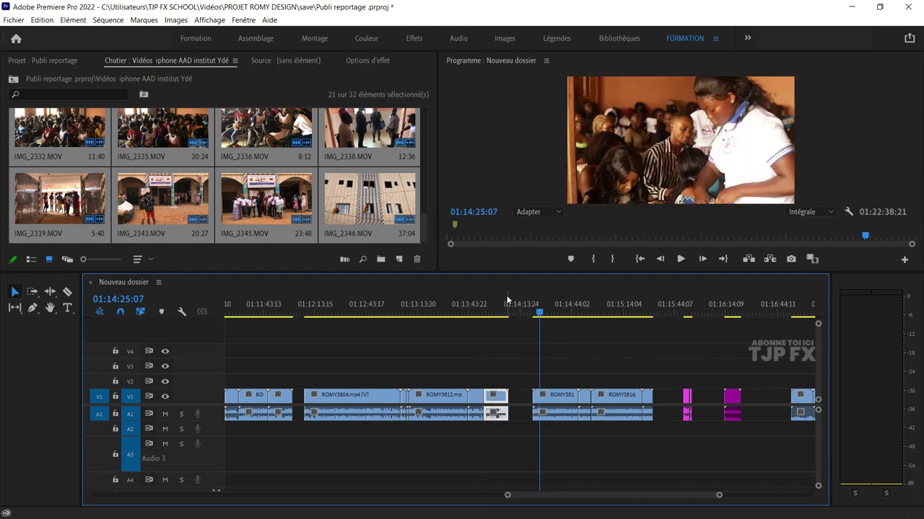
key("Up")
key("ctrl+shift+v")
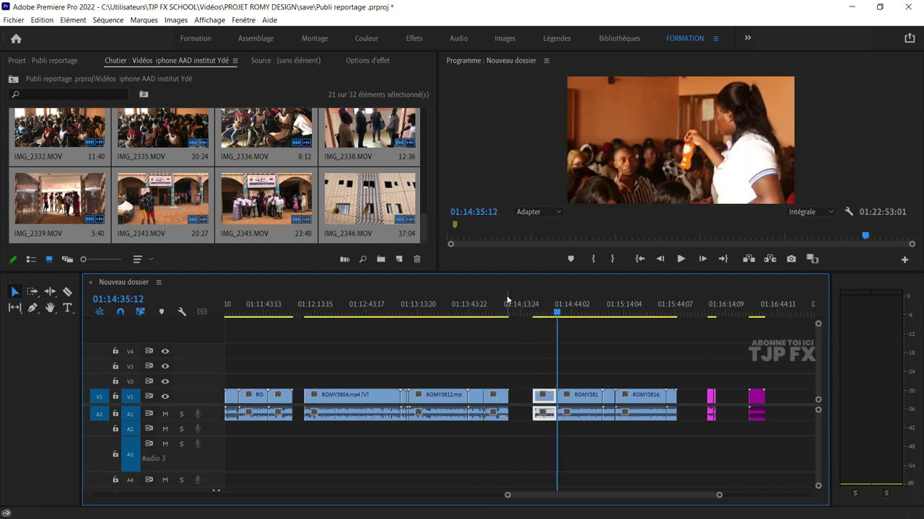
- Scrub the following clips, then delete the group including ROMY3816, leaving a gap
left_click_drag(582, 369, 665, 402)
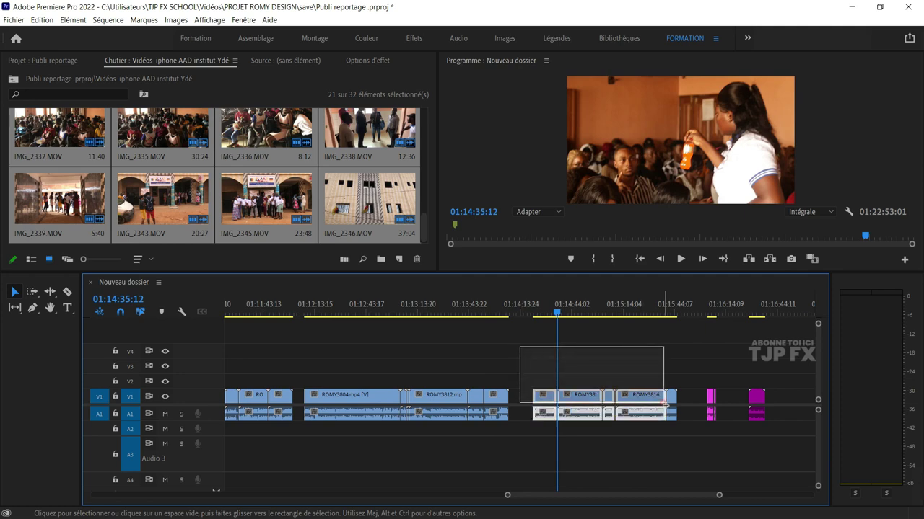
left_click_drag(587, 311, 670, 330)
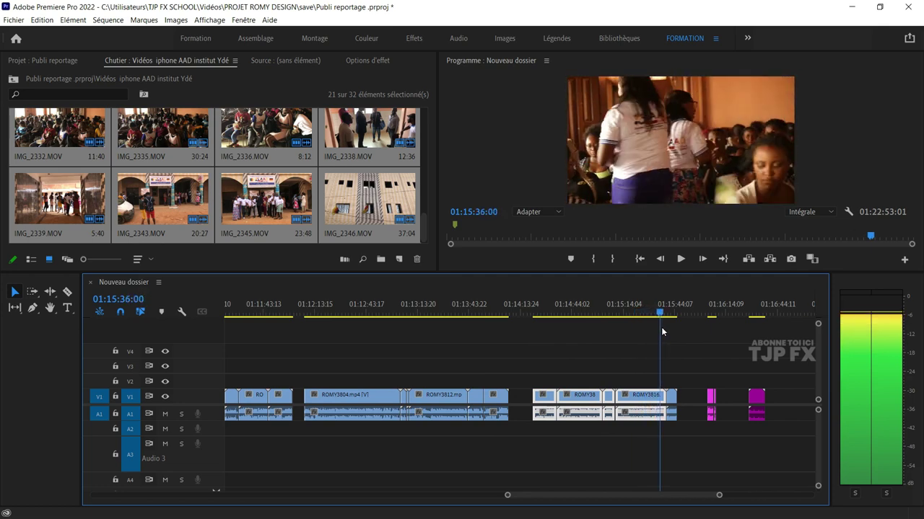
left_click_drag(670, 331, 665, 329)
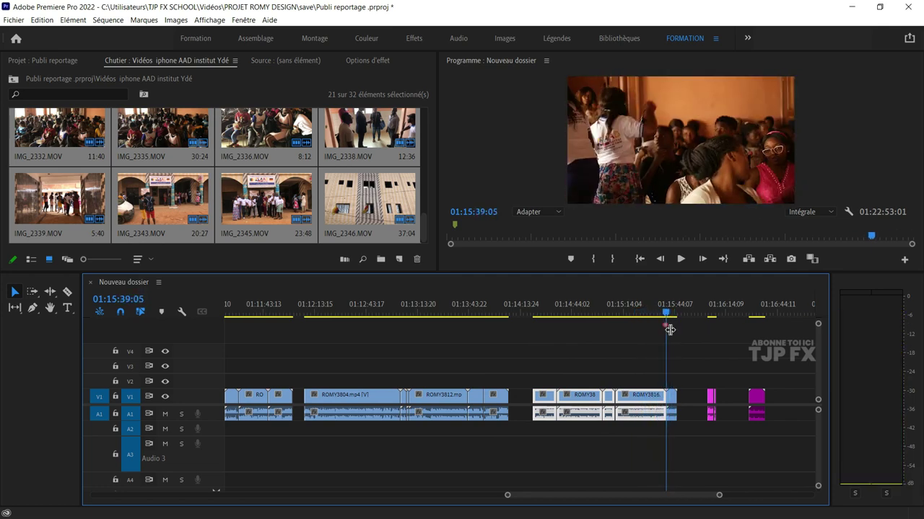
left_click_drag(542, 375, 647, 400)
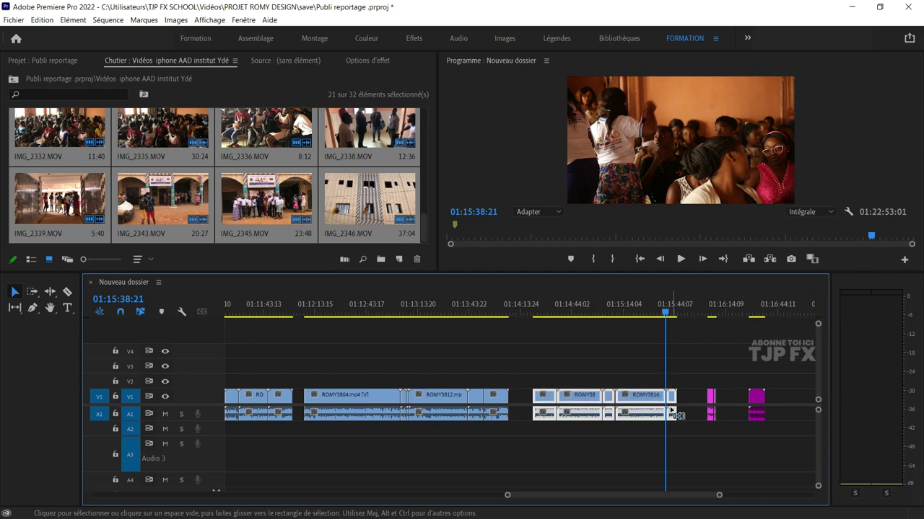
key("Delete")
scroll(607, 399, "down", 6)
scroll(568, 406, "down", 4)
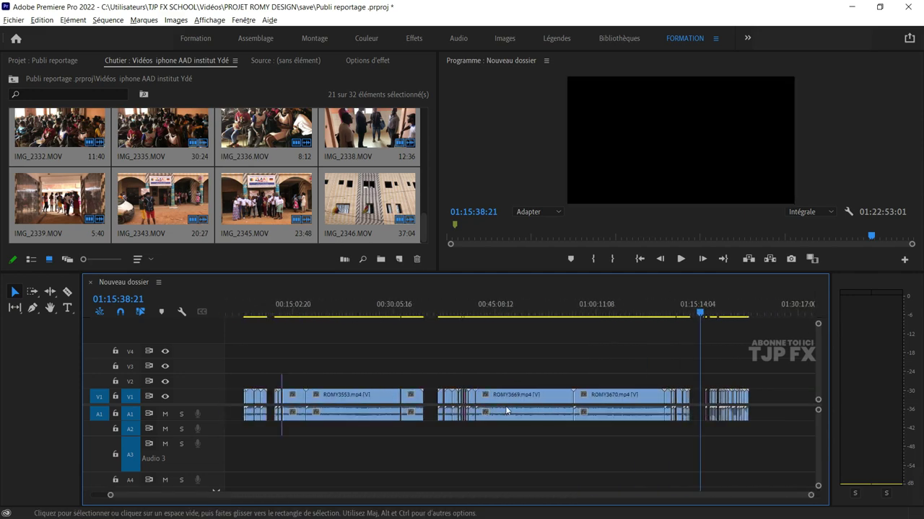
left_click(249, 307)
scroll(242, 394, "up", 2)
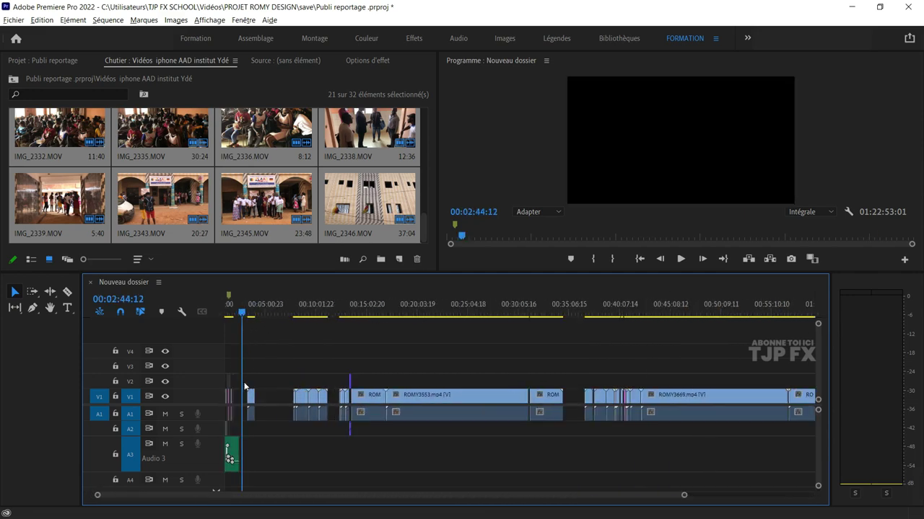
scroll(241, 394, "up", 2)
scroll(241, 394, "up", 2)
scroll(288, 361, "up", 3)
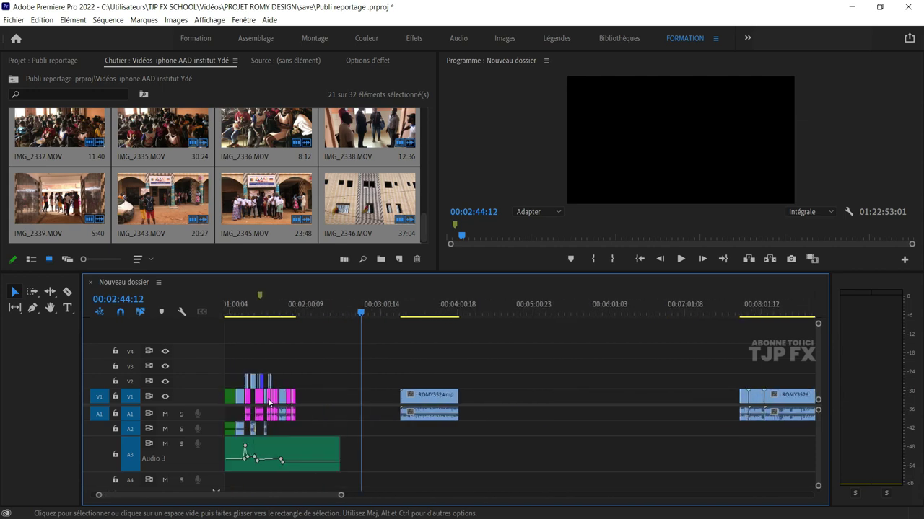
scroll(344, 317, "up", 2)
key("space")
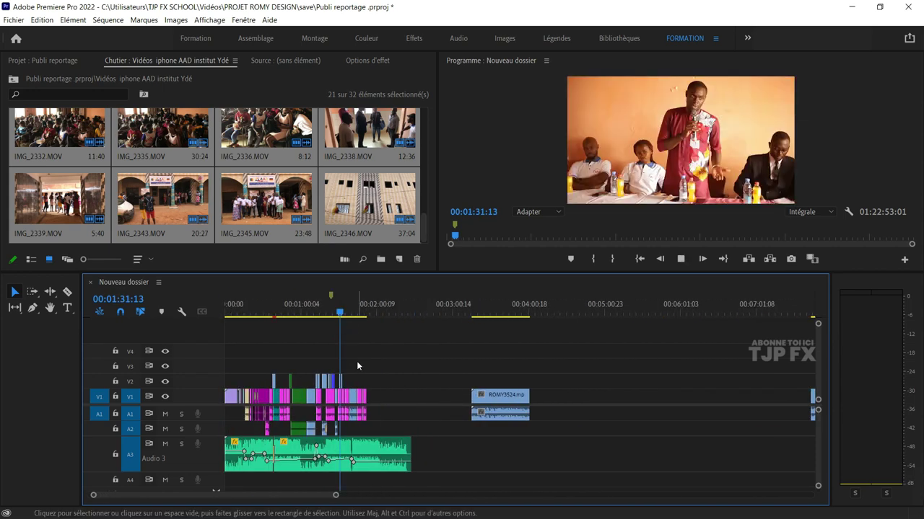
scroll(358, 367, "up", 2)
scroll(362, 372, "up", 2)
scroll(361, 373, "up", 2)
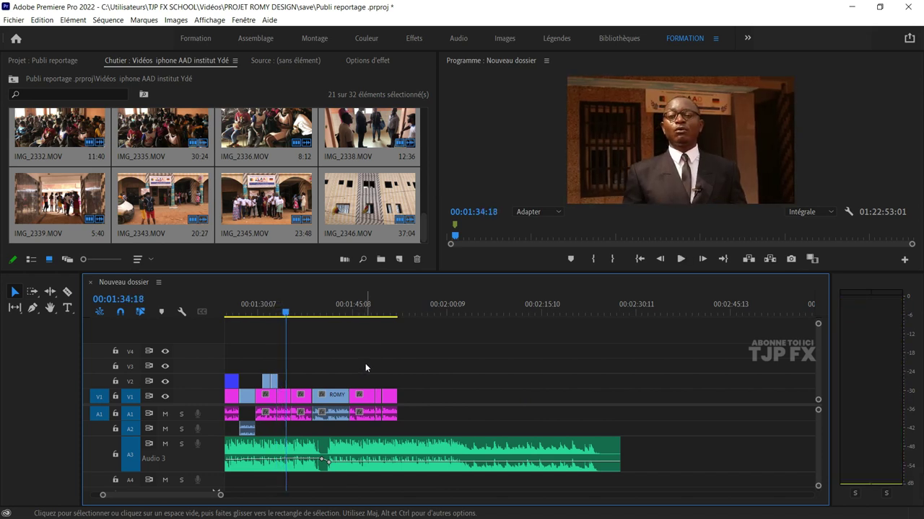
scroll(383, 370, "up", 2)
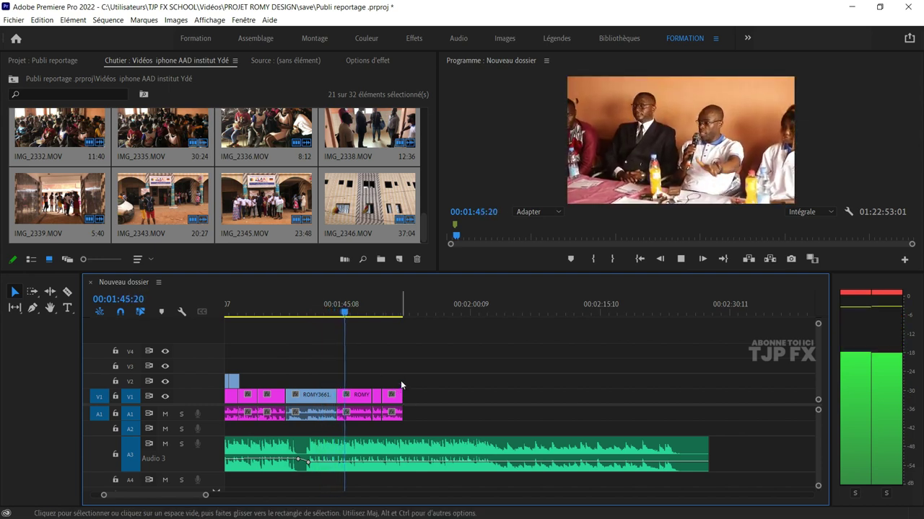
scroll(390, 381, "up", 2)
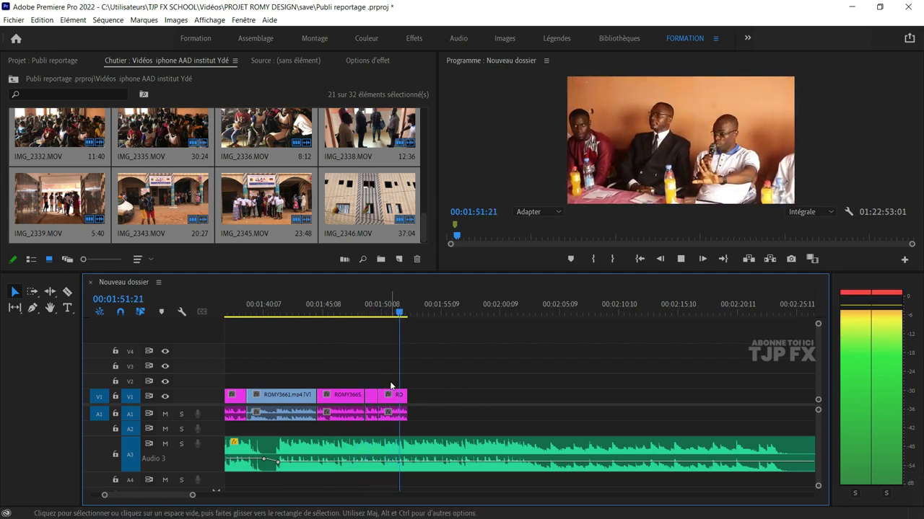
key("space")
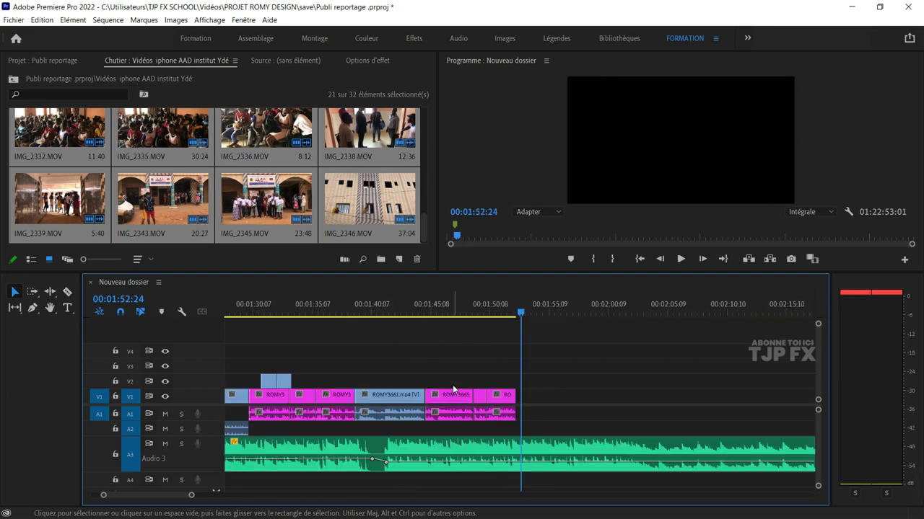
- Lock the Audio 3 music track, save, and ripple-delete the gap before ROMY3813
left_click(117, 453)
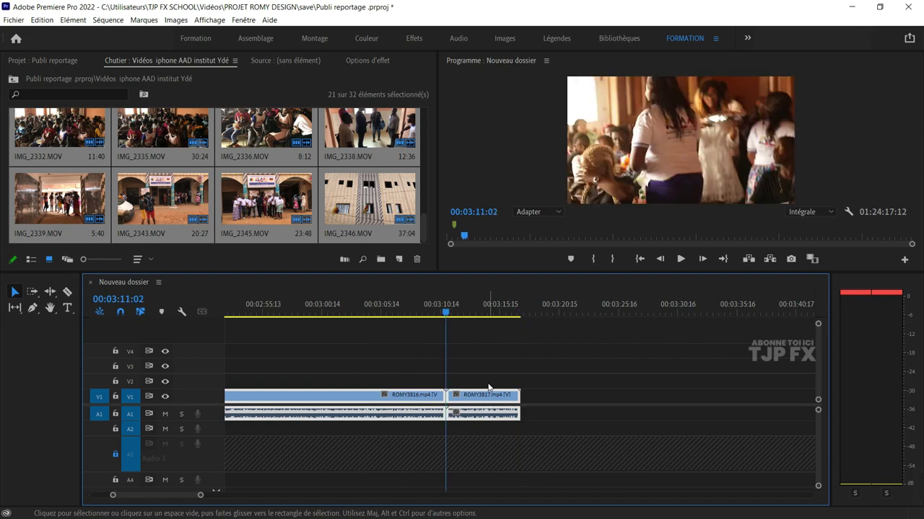
key("Up")
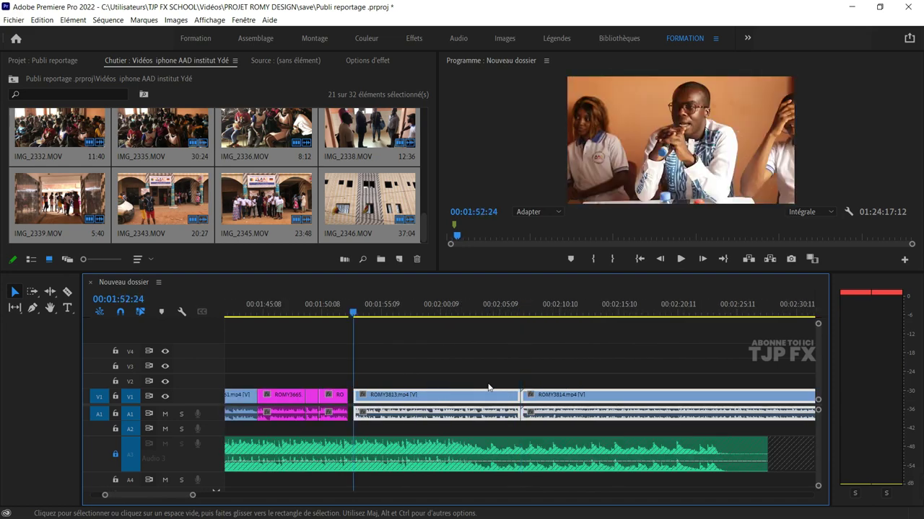
key("ctrl+s")
key("equal")
key("equal")
left_click(355, 396)
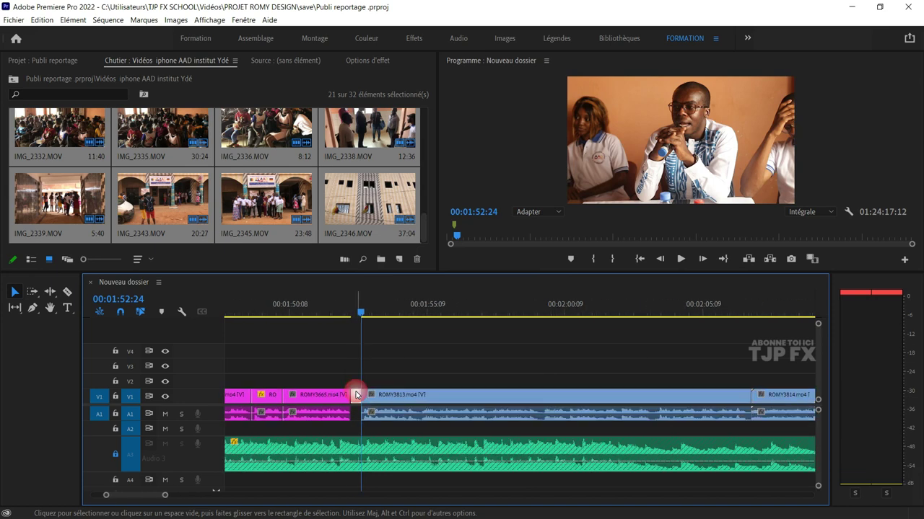
key("Delete")
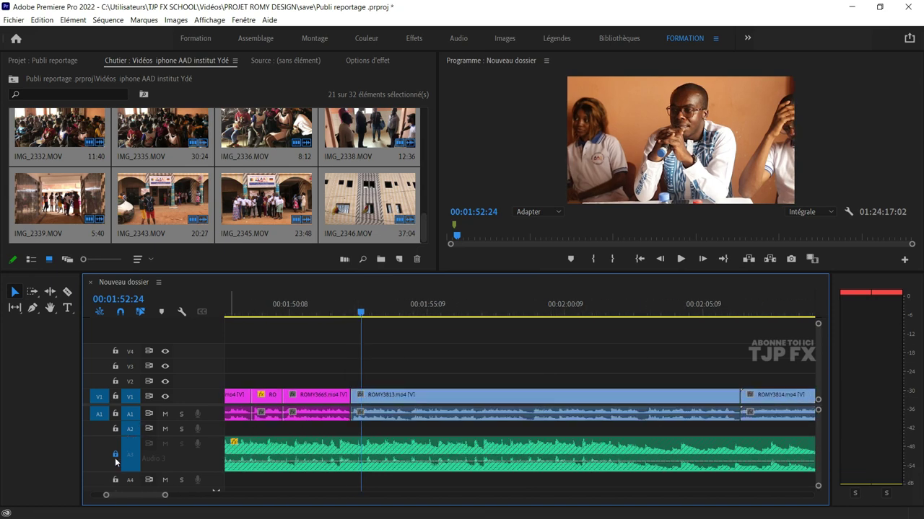
scroll(405, 395, "up", 2)
- Play back across the closed gap and the ROMY3813 cut to review them
left_click(395, 316)
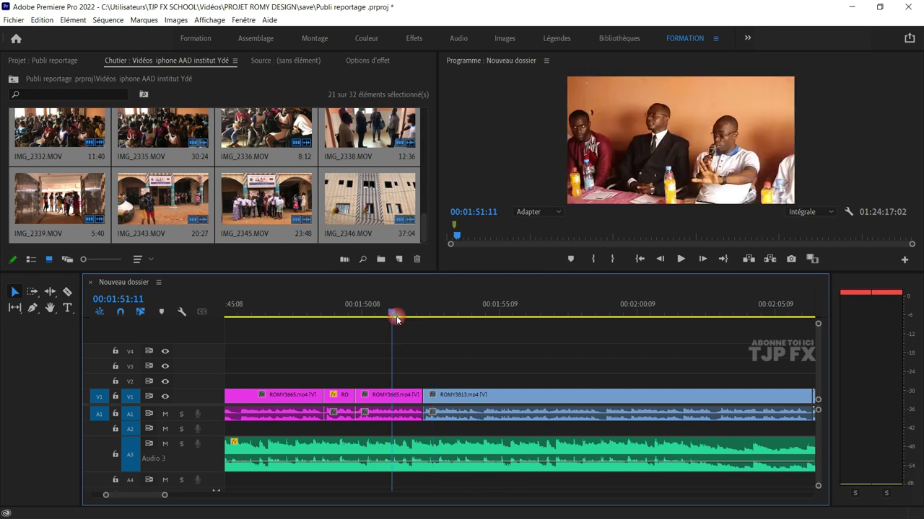
key("space")
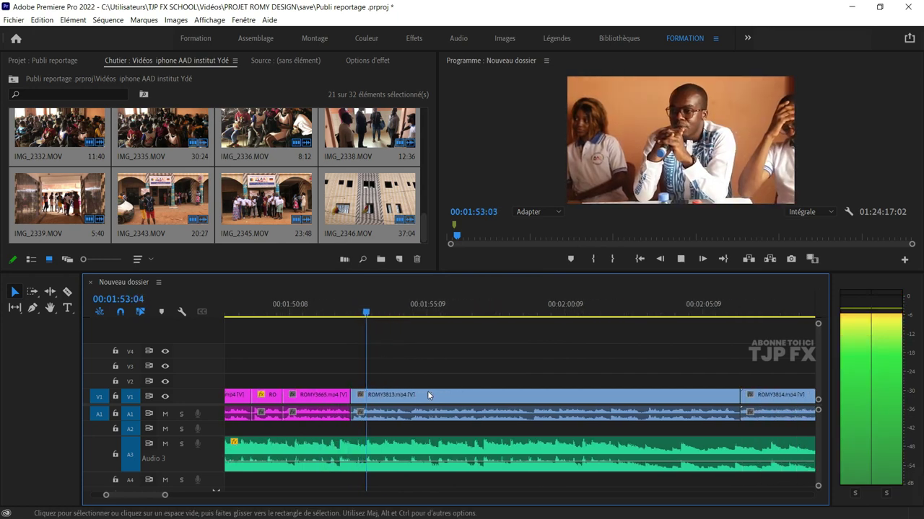
key("minus")
key("space")
left_click(362, 316)
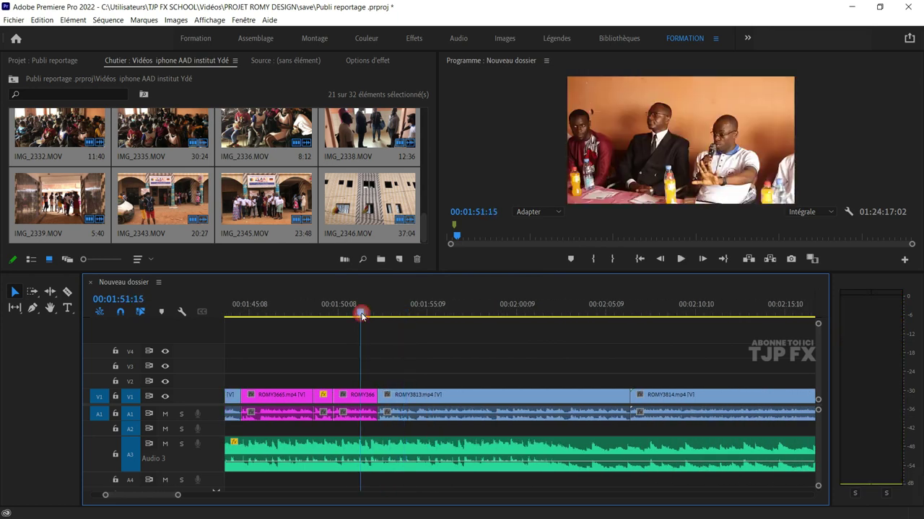
key("space")
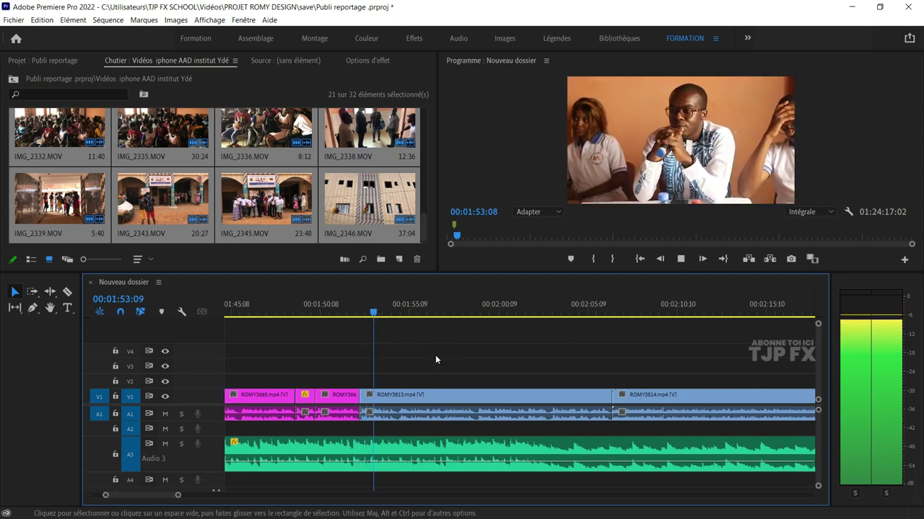
key("minus")
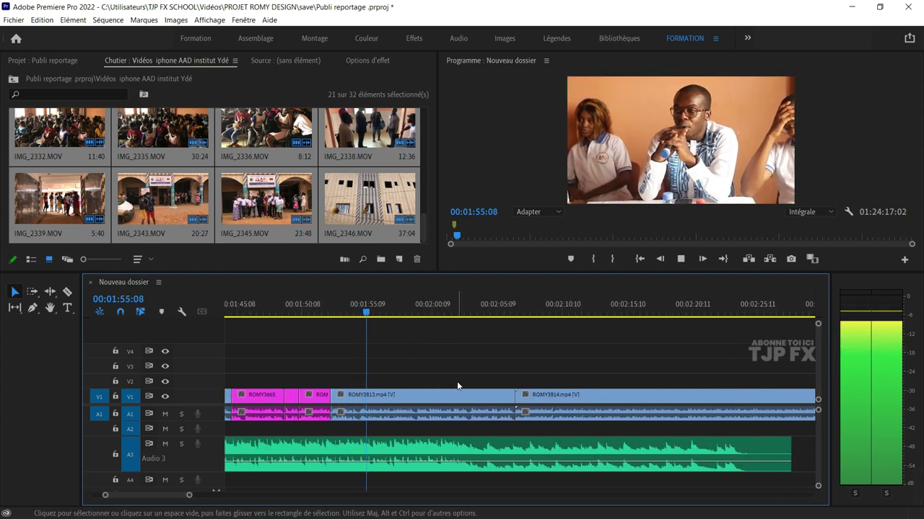
key("minus")
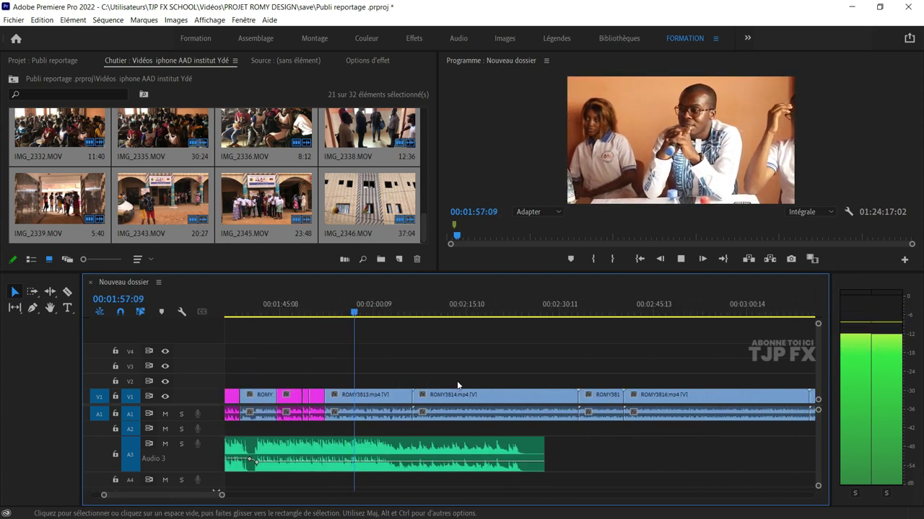
key("equal")
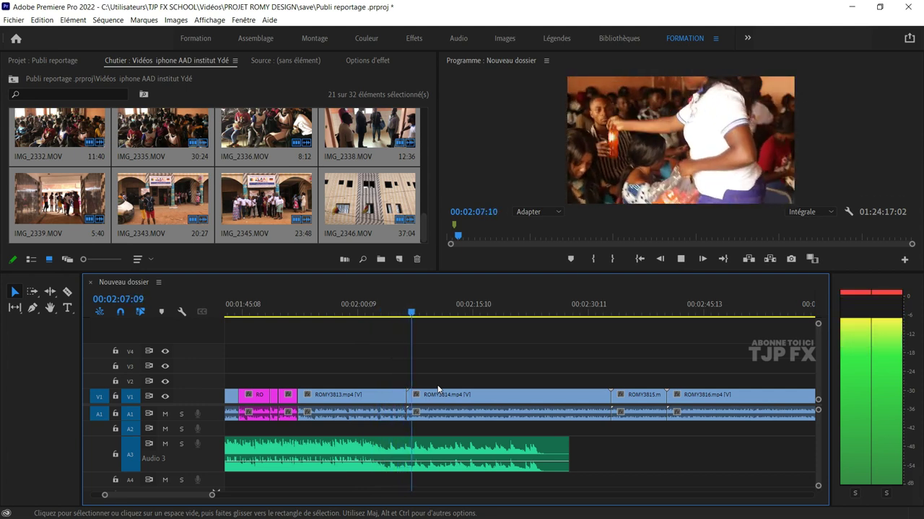
scroll(468, 381, "up", 3)
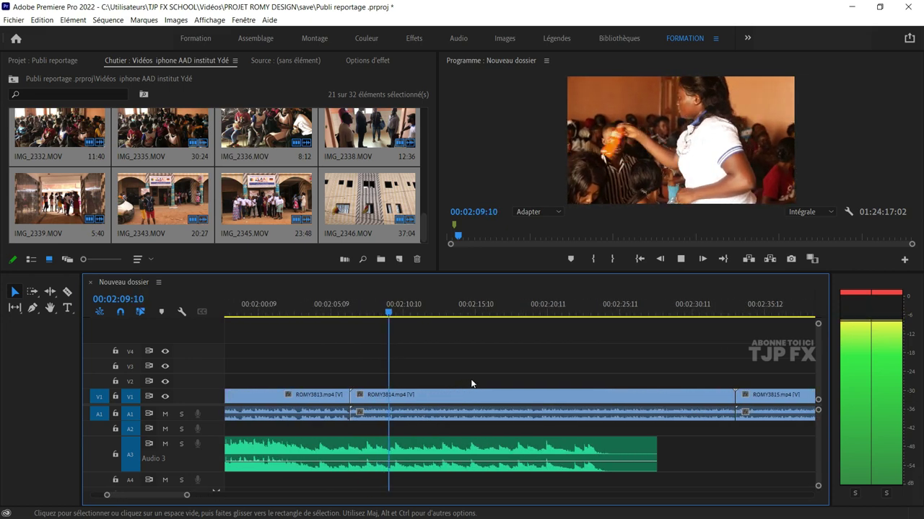
key("space")
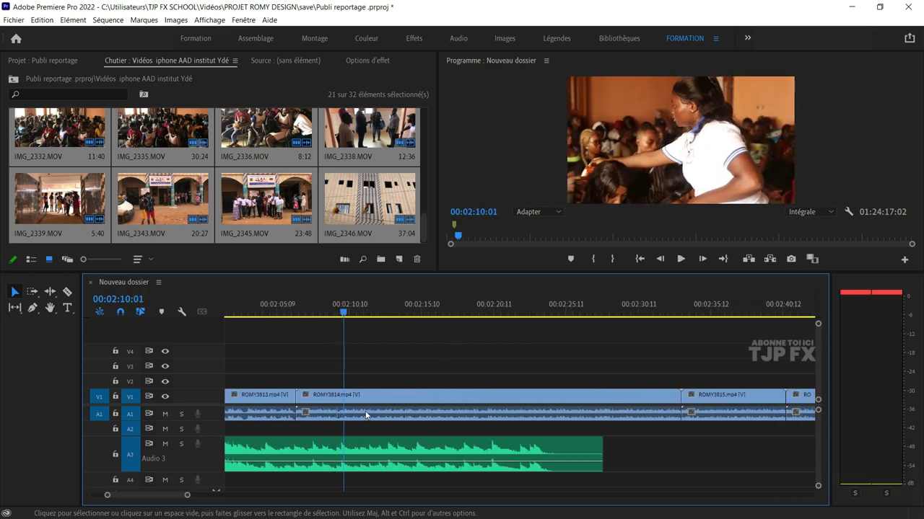
scroll(440, 409, "down", 2, "alt")
scroll(440, 409, "down", 1, "alt")
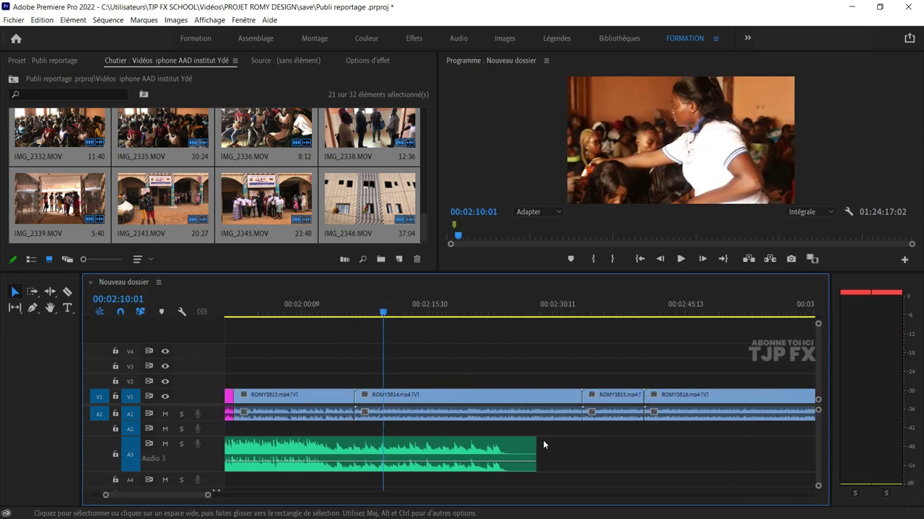
- Extend the end of the Audio 3 music clip slightly and select it
left_click_drag(540, 450, 541, 449)
scroll(449, 435, "down", 2, "alt")
scroll(448, 435, "down", 1, "alt")
left_click(383, 448)
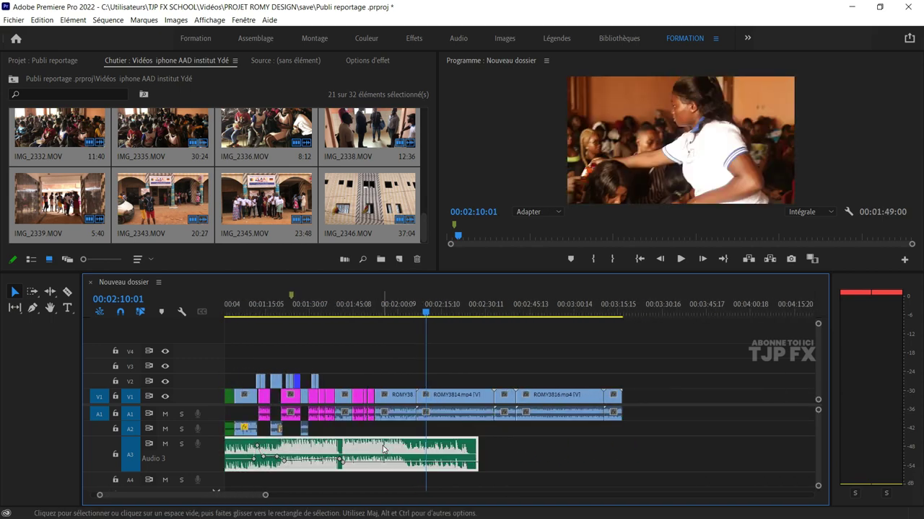
scroll(435, 436, "up", 1, "alt")
scroll(425, 402, "up", 1, "alt")
- Apply -1 dB audio gain to ROMY3814 and move the playhead just before it
right_click(446, 414)
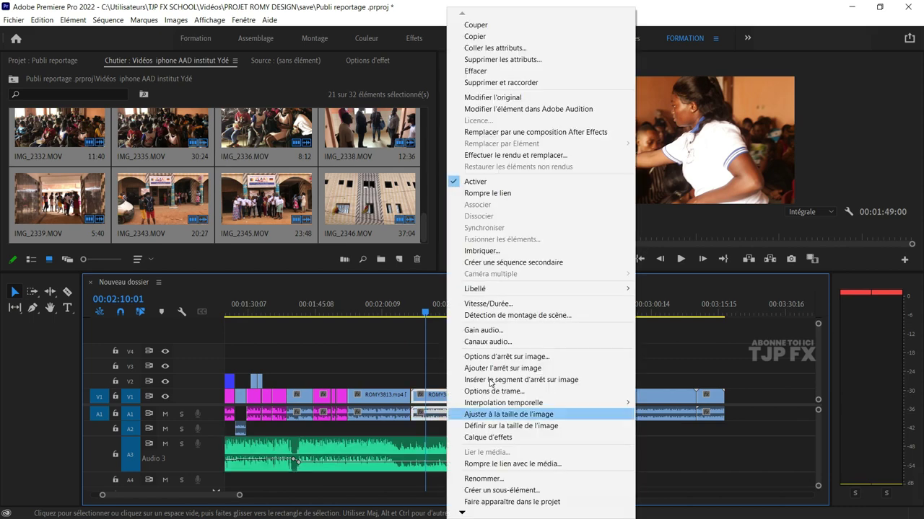
left_click(500, 331)
type("-10")
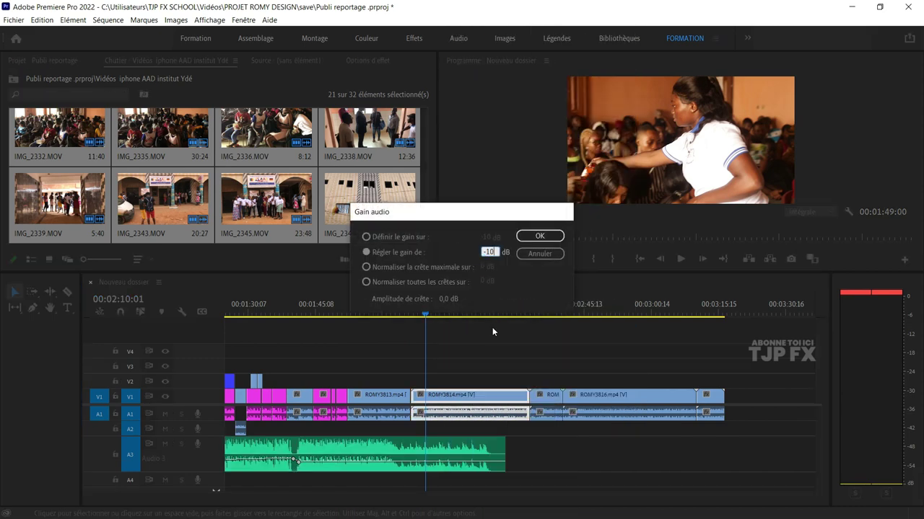
key("Return")
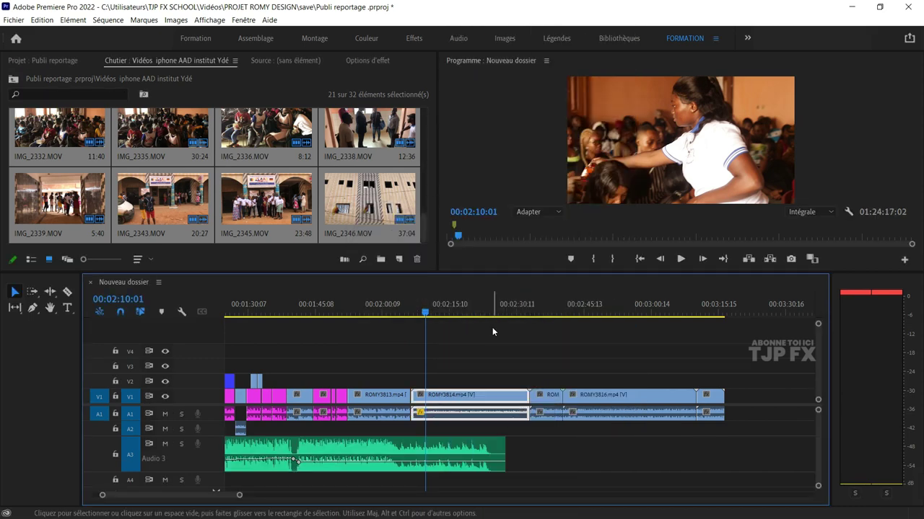
scroll(410, 362, "up", 1, "alt")
left_click(308, 311)
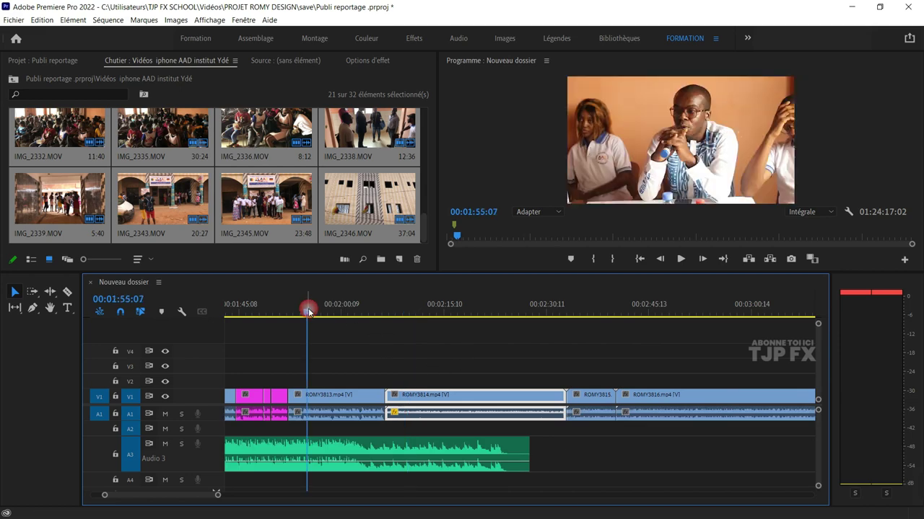
scroll(333, 374, "up", 2, "alt")
scroll(339, 376, "up", 1, "alt")
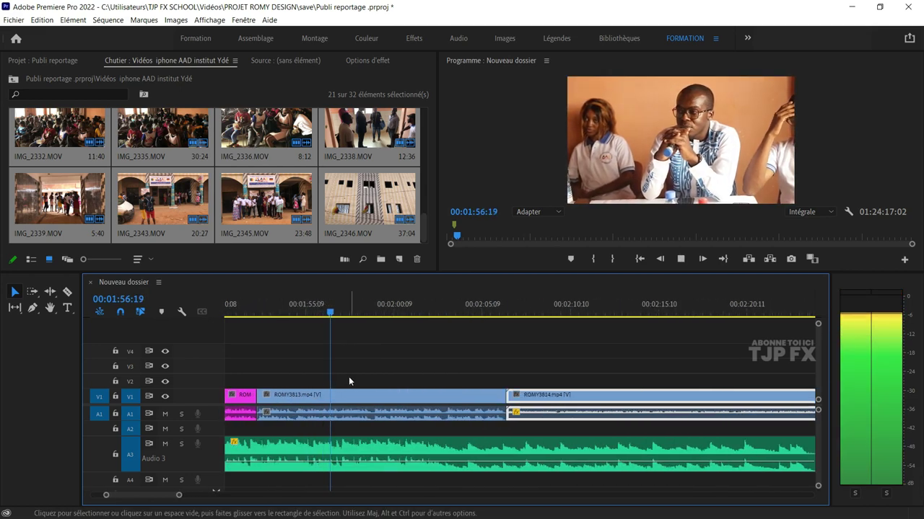
- Play back ROMY3813 zoomed in to find where its ending should be cut
scroll(384, 377, "down", 1)
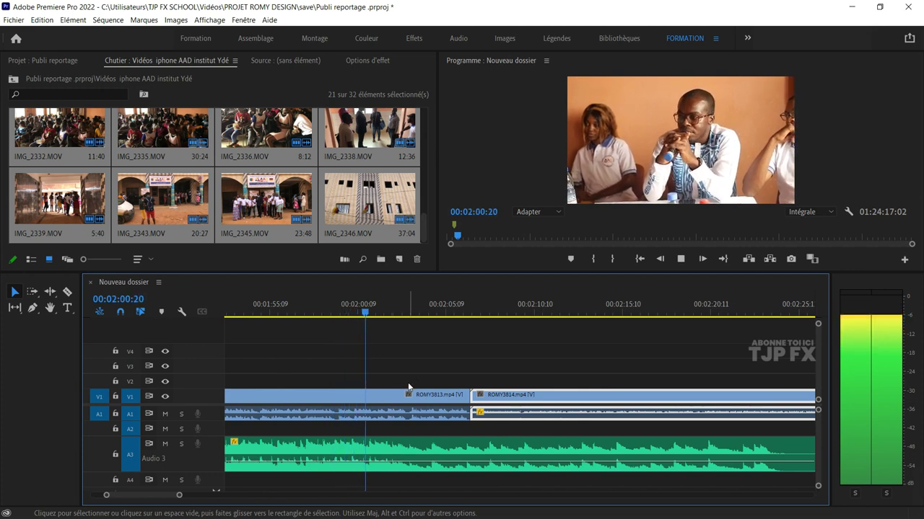
scroll(408, 387, "down", 1)
scroll(406, 393, "down", 1)
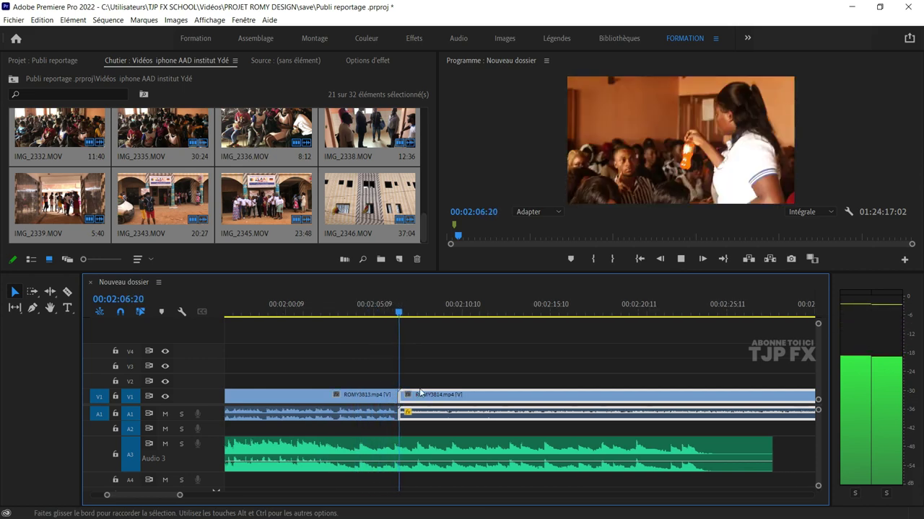
scroll(433, 394, "down", 2)
key("minus")
key("minus")
key("space")
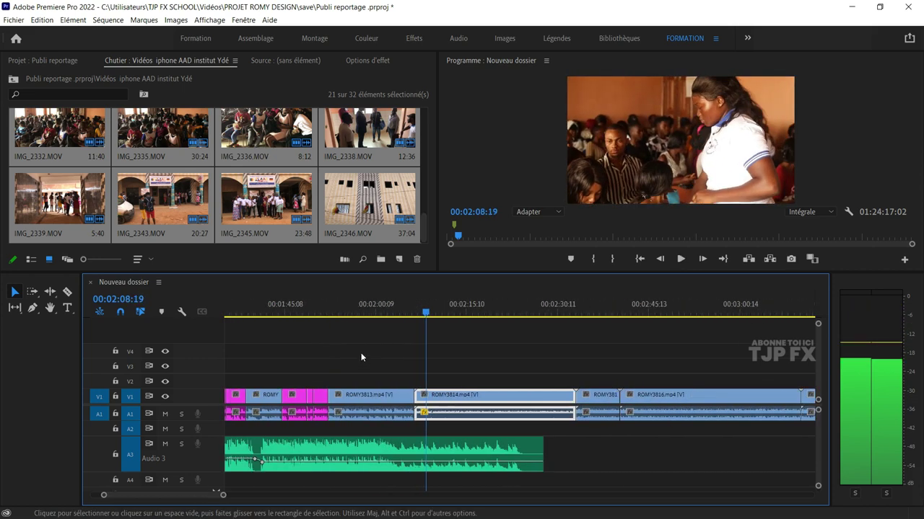
key("space")
key("equal")
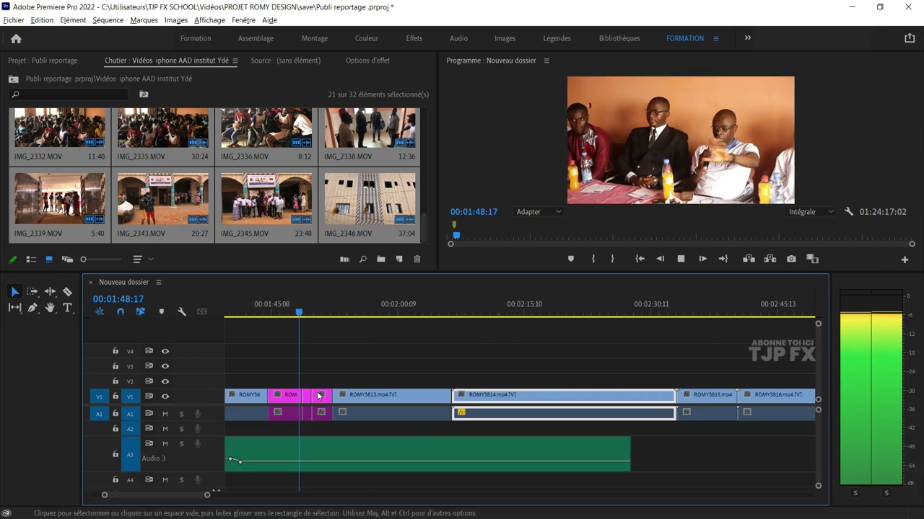
key("equal")
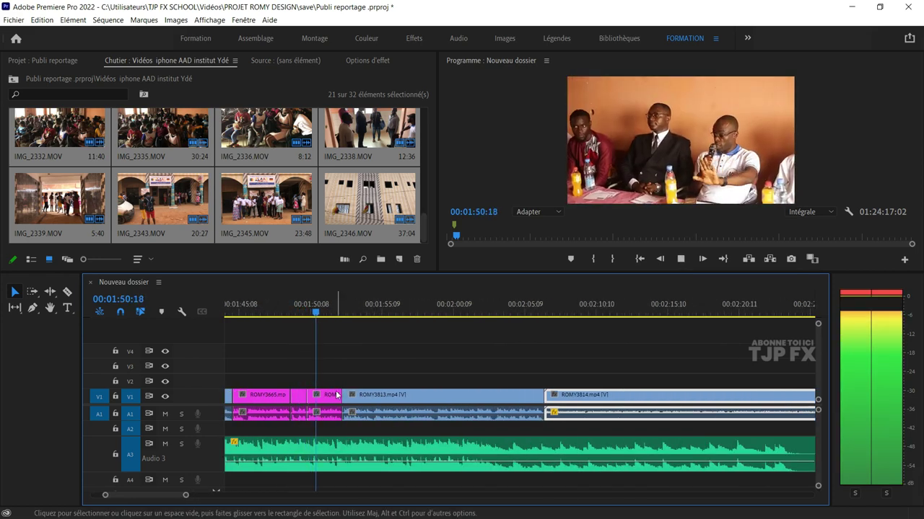
key("equal")
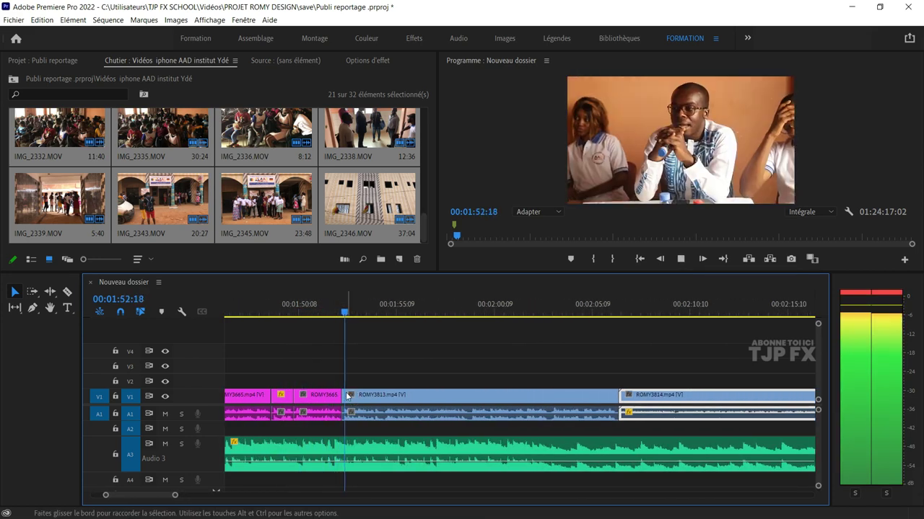
scroll(348, 396, "down", 2)
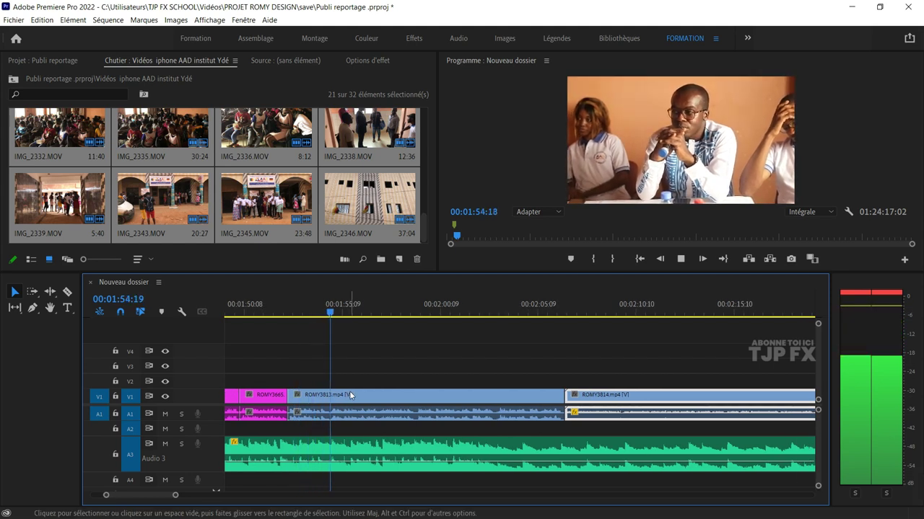
scroll(390, 396, "down", 1)
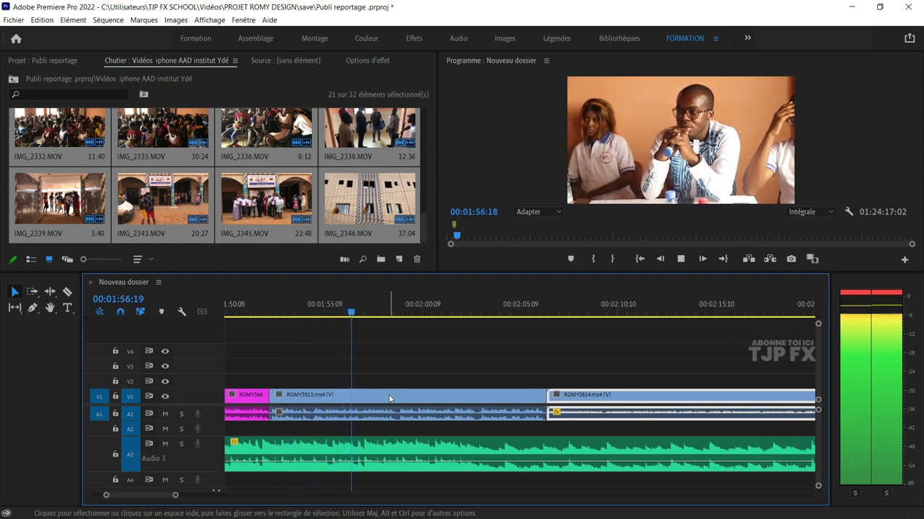
scroll(396, 400, "down", 1)
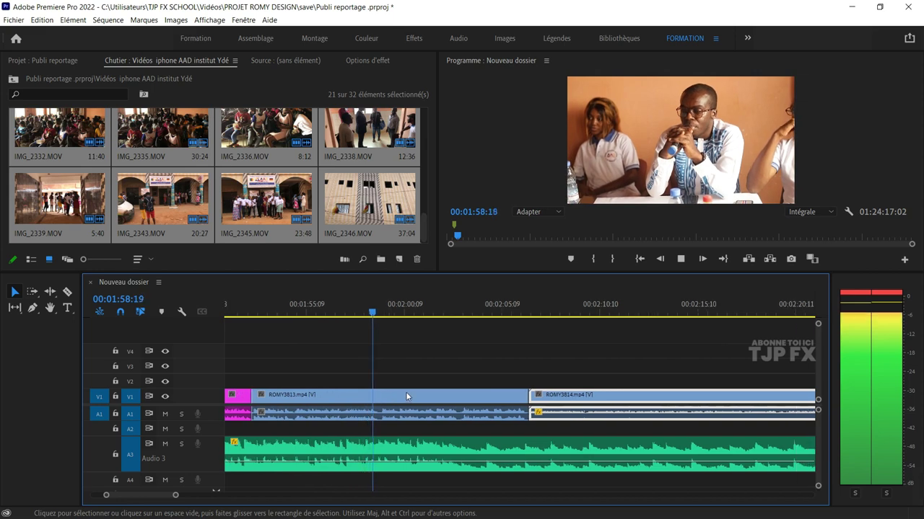
key("space")
- Cut off ROMY3813's tail and close the gap so ROMY3814 follows directly
left_click(400, 396)
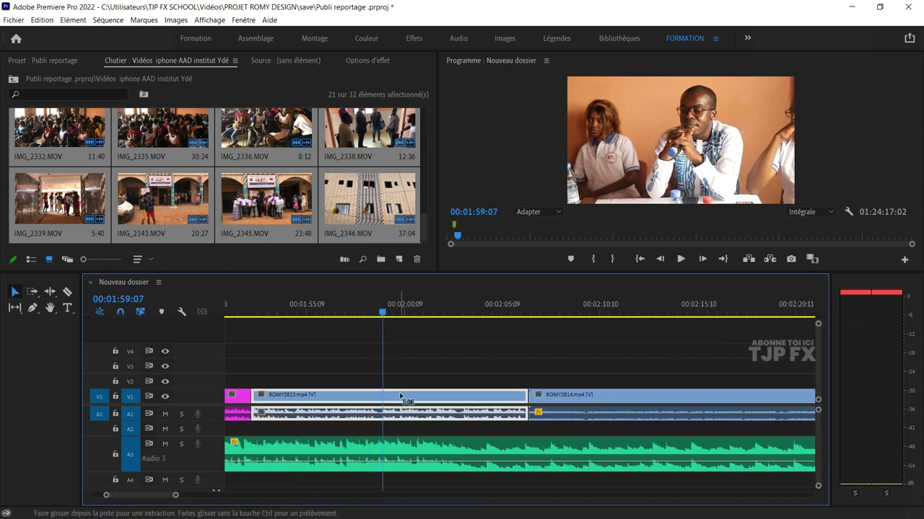
key("ctrl+k")
left_click(404, 396)
key("Delete")
left_click(418, 396)
key("Delete")
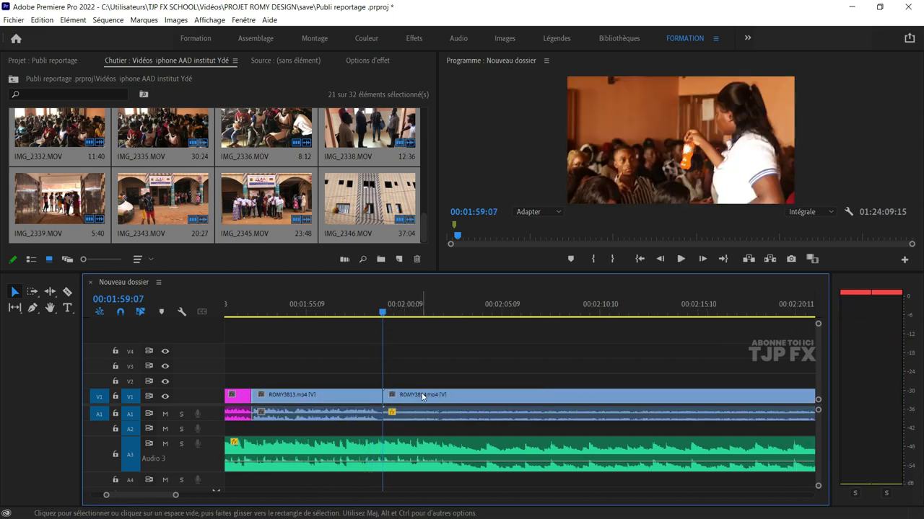
key("space")
key("minus")
key("space")
- Split off ROMY3814's unwanted opening, ripple-delete it, and save the project
key("space")
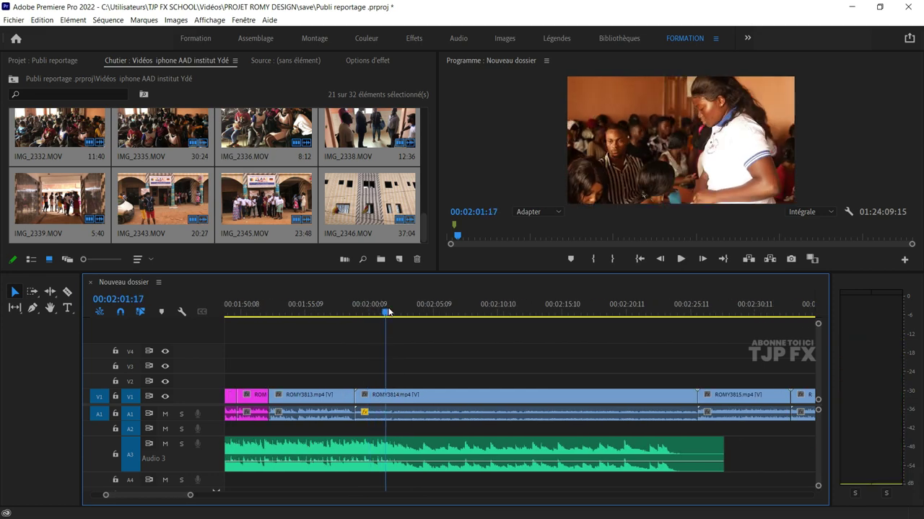
key("space")
left_click(409, 404)
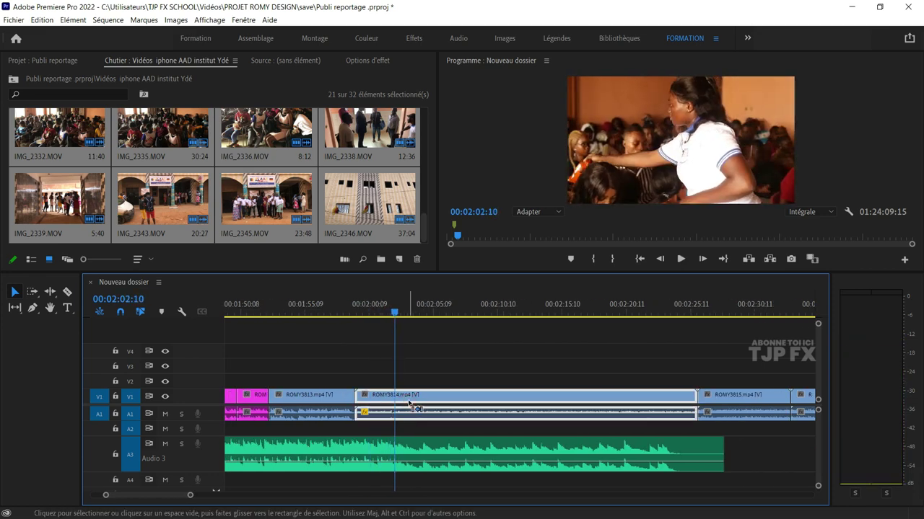
key("ctrl+k")
left_click(375, 397)
key("shift+Delete")
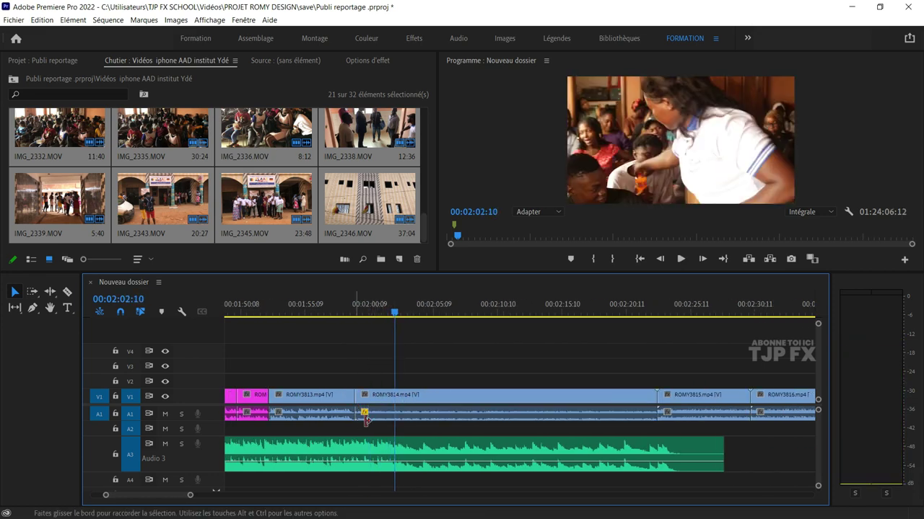
key("ctrl+s")
key("minus")
key("minus")
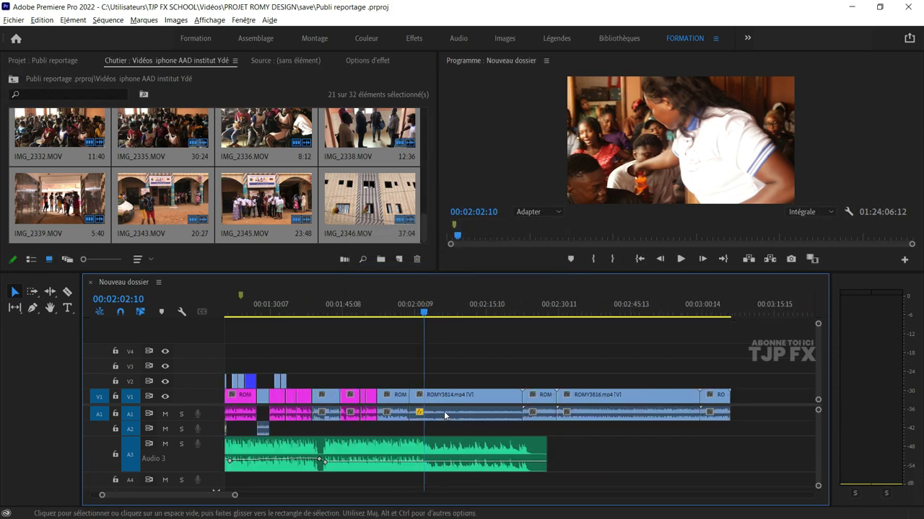
key("minus")
- Label the newly trimmed interview clips magenta
left_click_drag(468, 371, 610, 404)
right_click(511, 403)
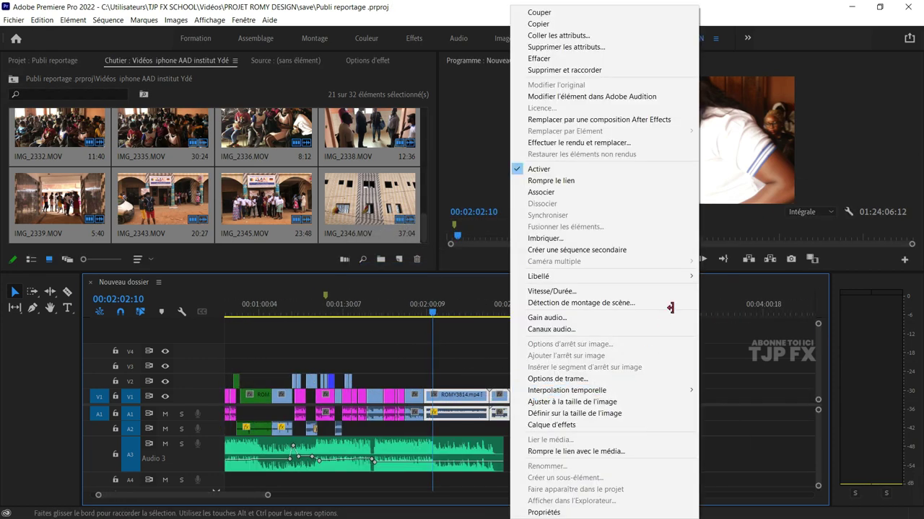
mouse_move(657, 282)
left_click(747, 419)
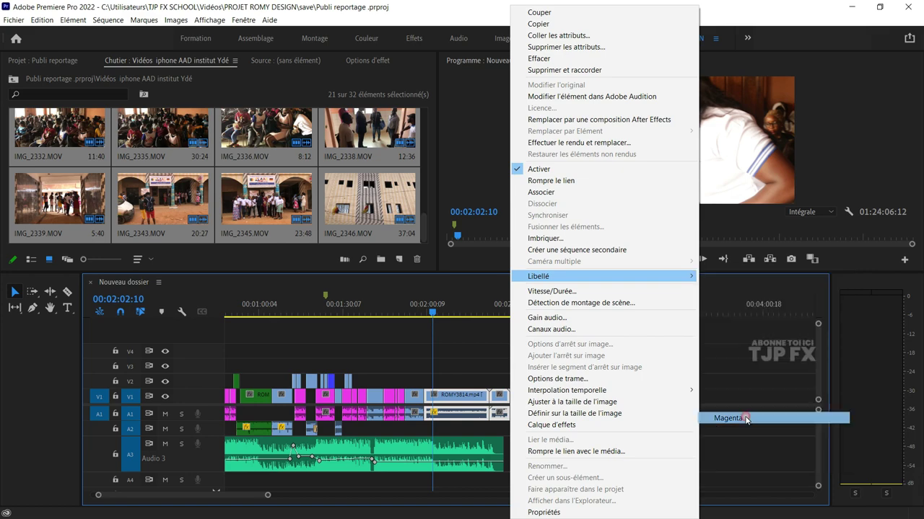
- Survey the timeline from 01:22:54 back to the AAD sign shot near 01:17:46
key("minus")
key("minus")
key("minus")
key("minus")
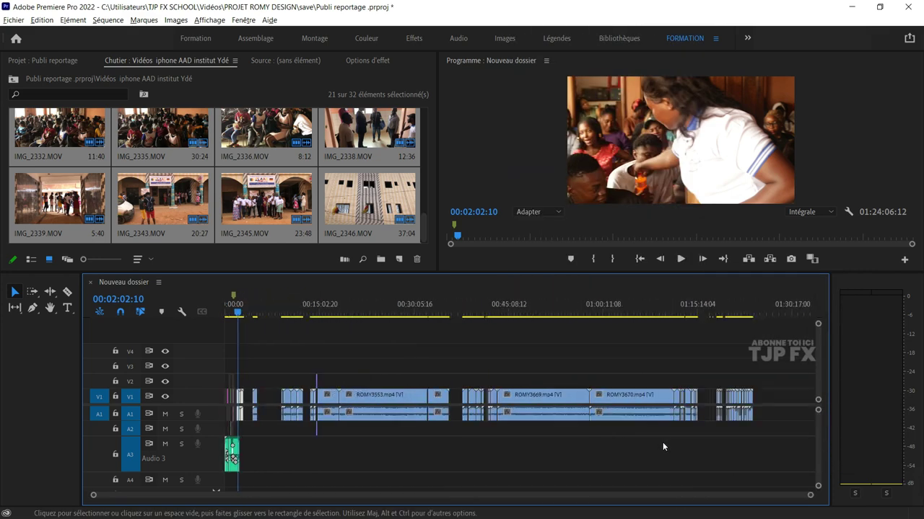
left_click(735, 311)
key("equal")
key("equal")
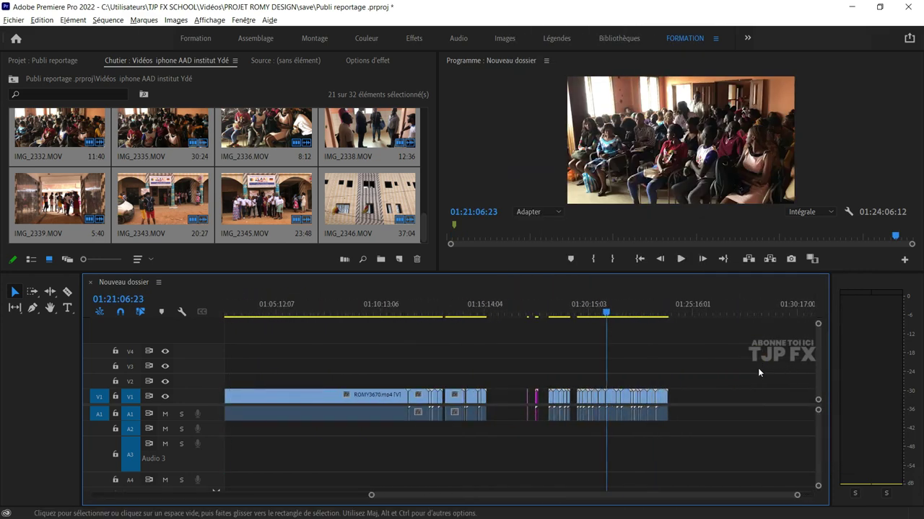
key("equal")
key("equal")
key("equal")
key("equal")
left_click(567, 302)
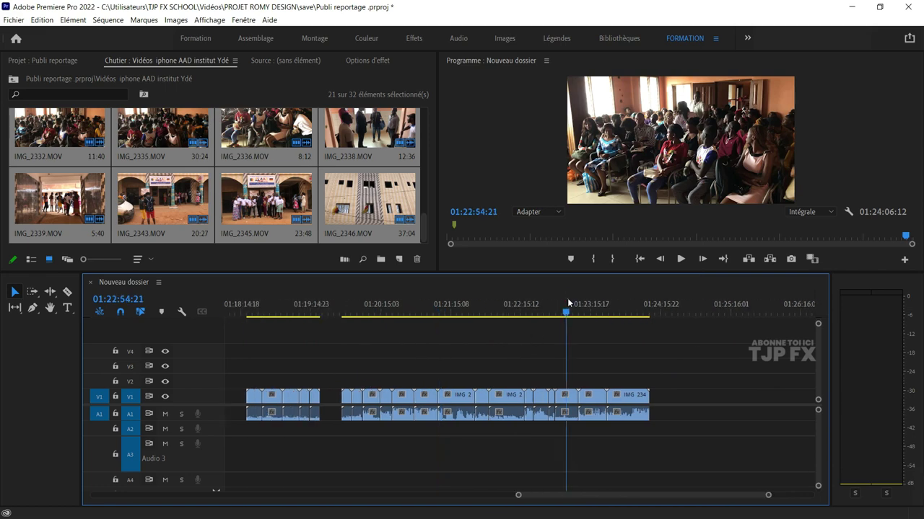
scroll(392, 321, "left", 4)
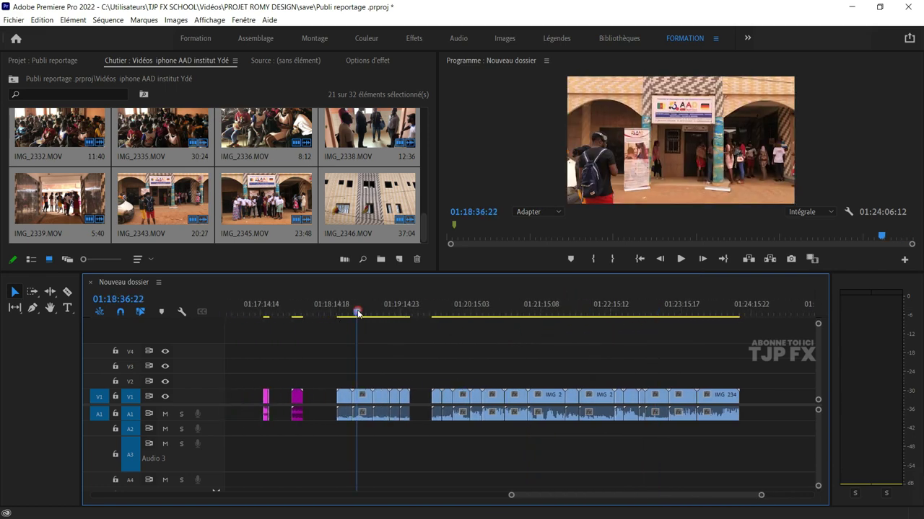
scroll(358, 318, "left", 5)
left_click(388, 312)
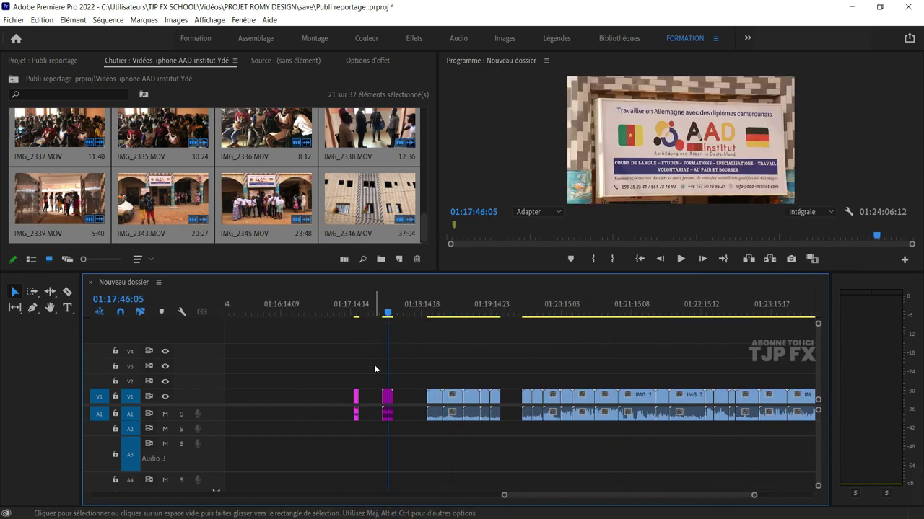
- Play back the ROMY3511 clips starting around 01:17:17 to review them
left_click(356, 318)
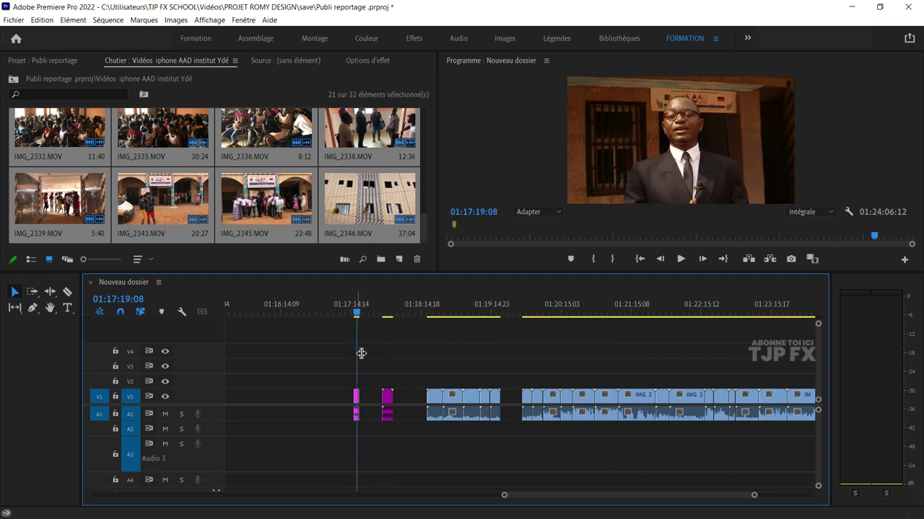
key("space")
key("=")
scroll(403, 391, "up", 2, "alt")
scroll(394, 390, "up", 2, "alt")
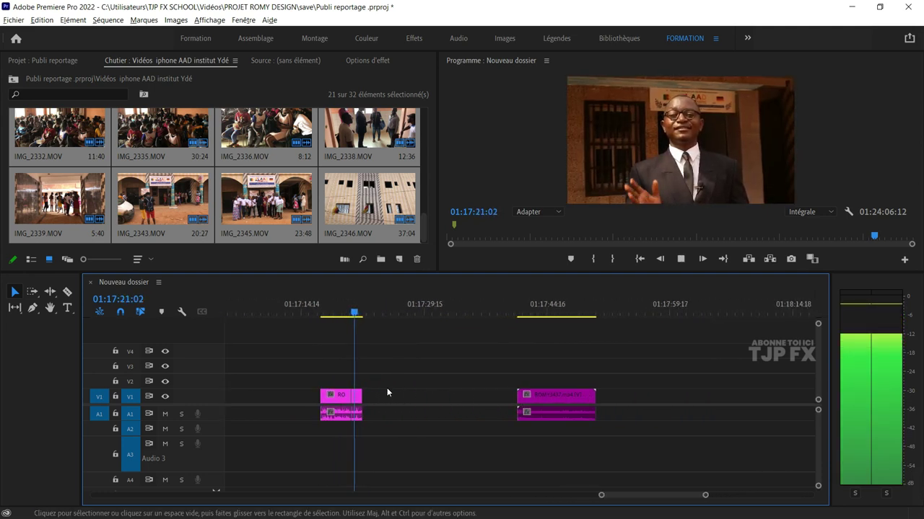
scroll(387, 388, "up", 1, "alt")
left_click(297, 314)
scroll(321, 371, "up", 2)
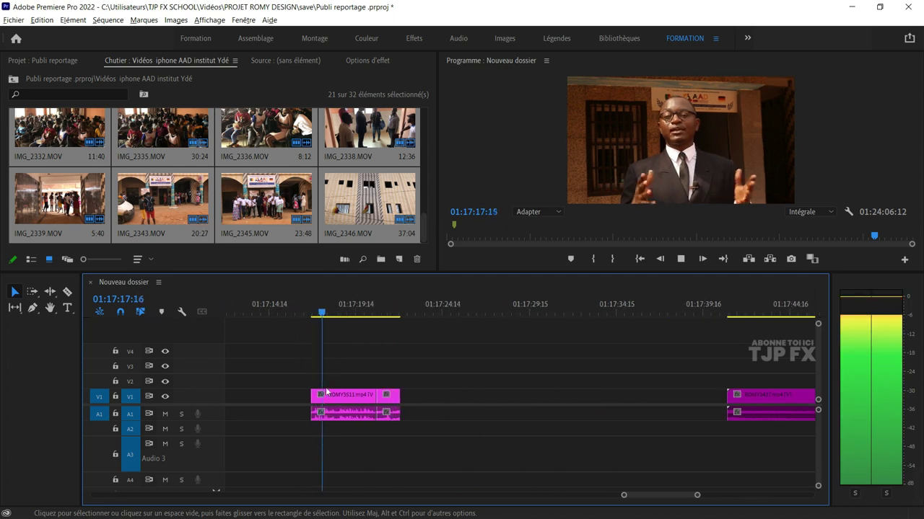
scroll(338, 381, "up", 2)
scroll(350, 386, "up", 1)
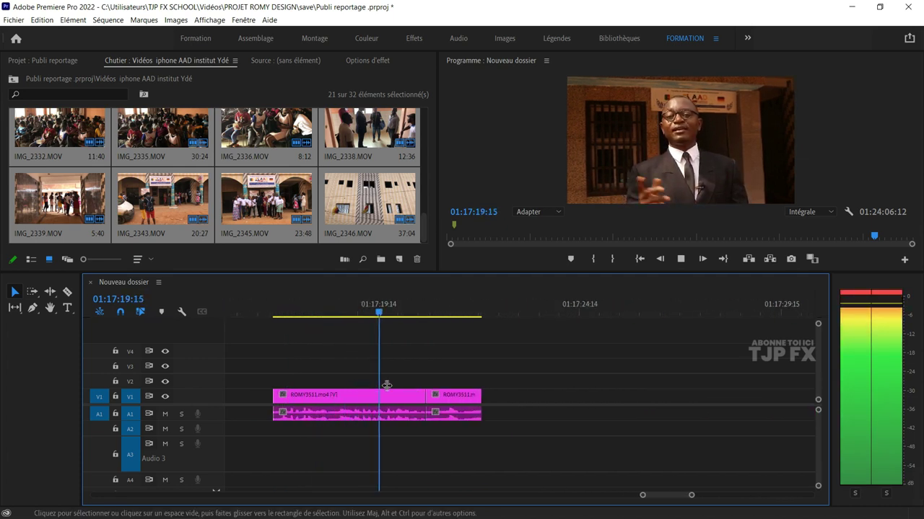
left_click(277, 315)
key("space")
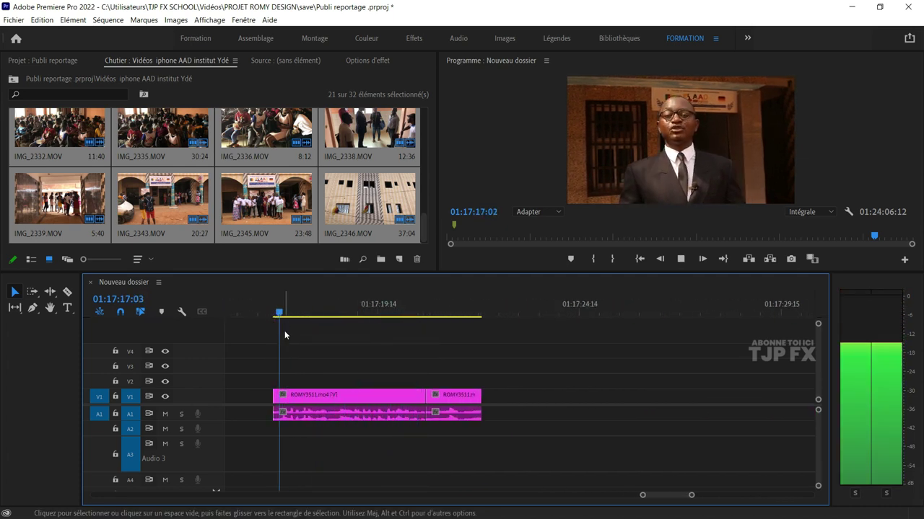
scroll(307, 382, "up", 2)
scroll(362, 386, "up", 1)
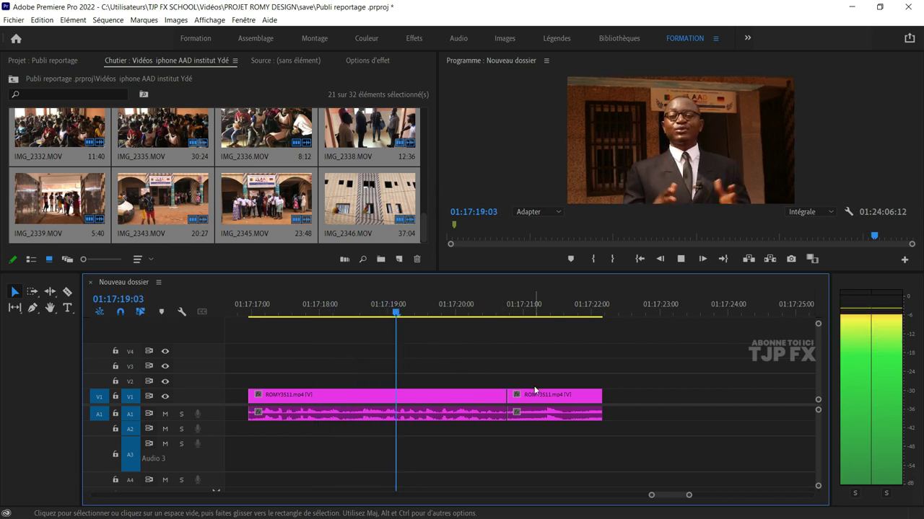
key("space")
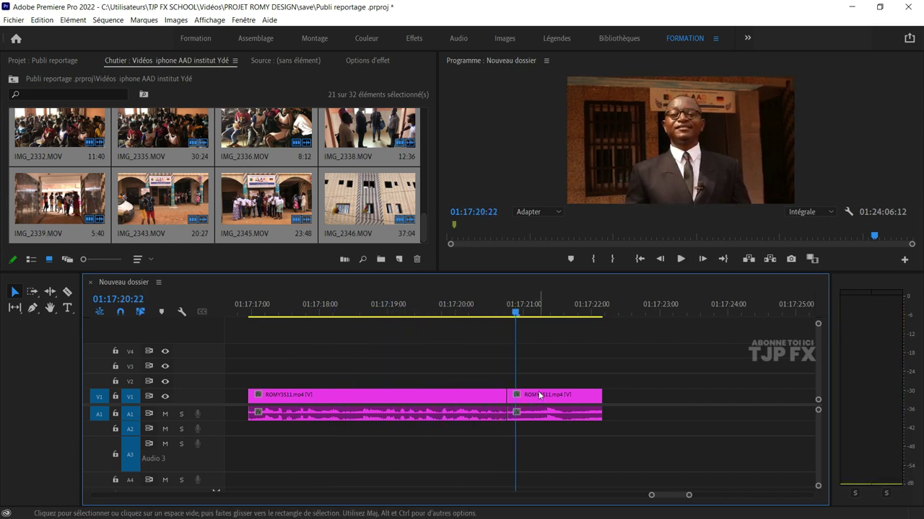
- Delete the two ROMY3511 clips at 01:17:17–01:17:22
left_click_drag(433, 361, 516, 401)
key("Delete")
key("minus")
- Play the sequence from 00:01:43, zooming in on the ROMY3813–ROMY3815 interview joins
key("minus")
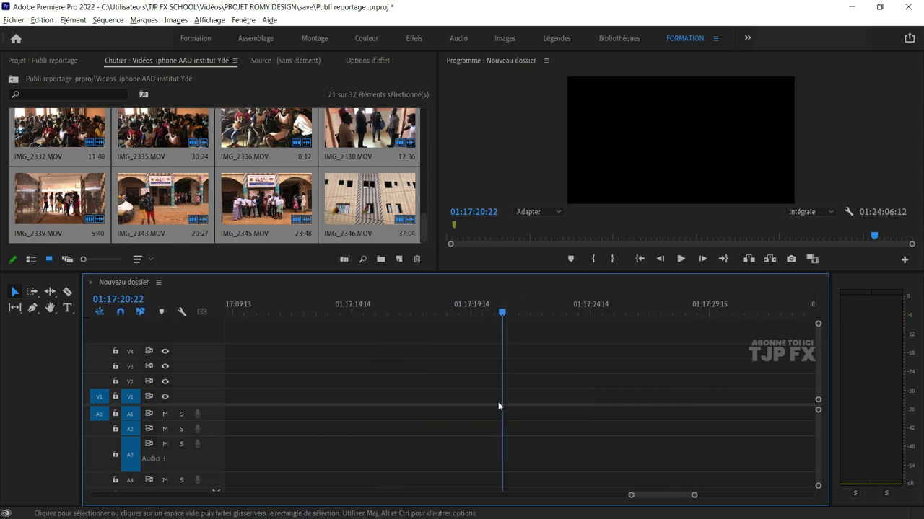
key("minus")
key("minus")
key("minus")
key("minus")
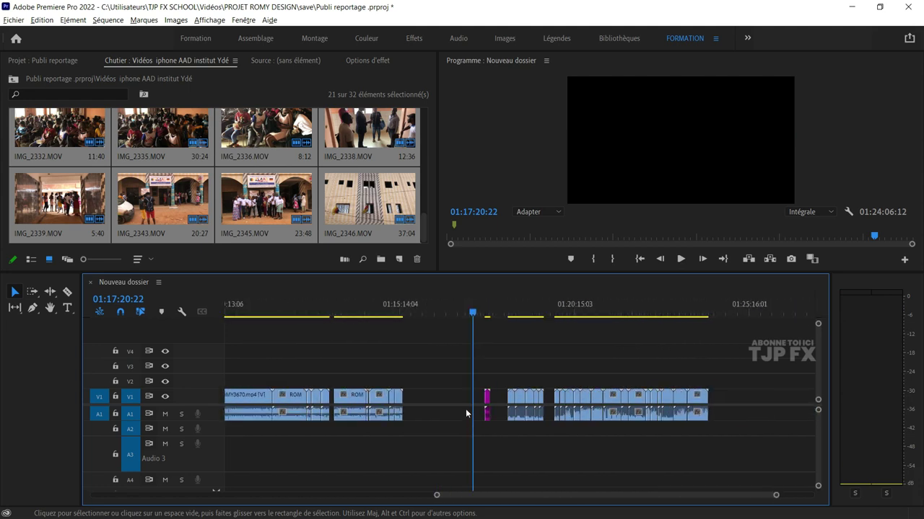
key("minus")
key("minus")
key("minus")
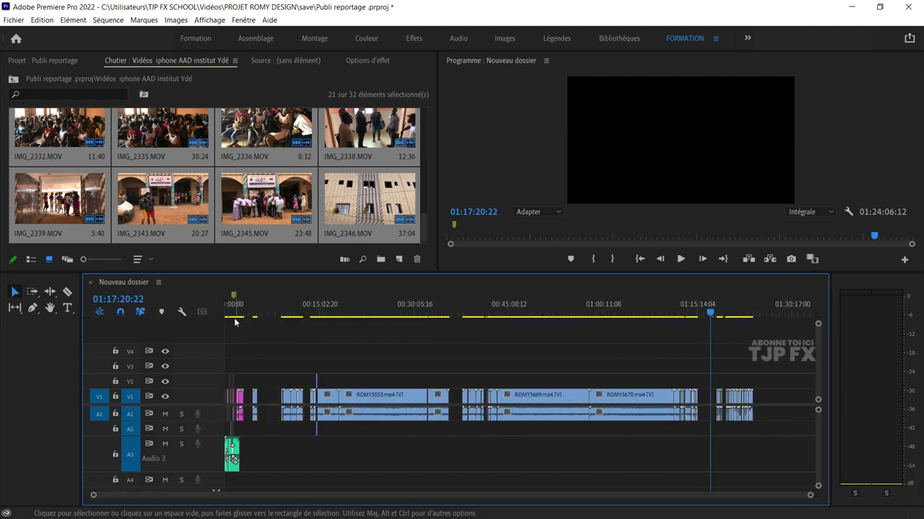
left_click(235, 312)
key("space")
key("equal")
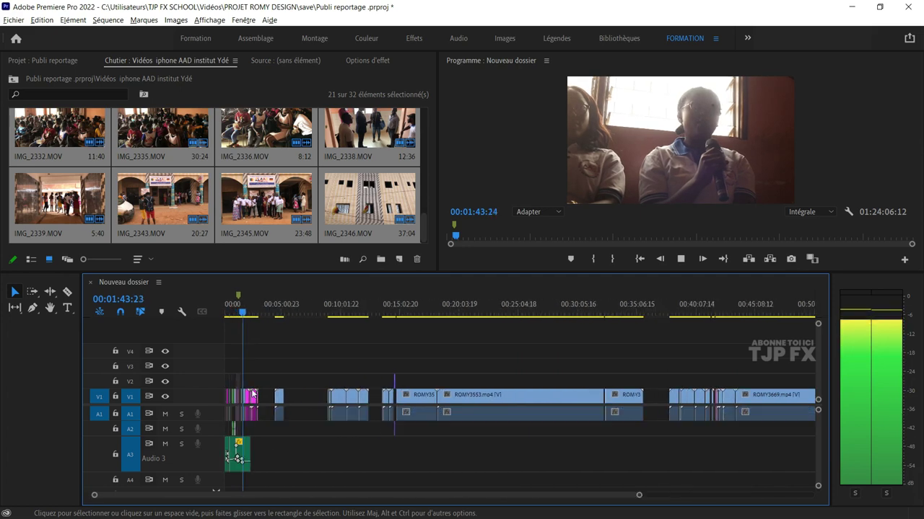
key("equal")
key("equal")
key("equal")
key("equal")
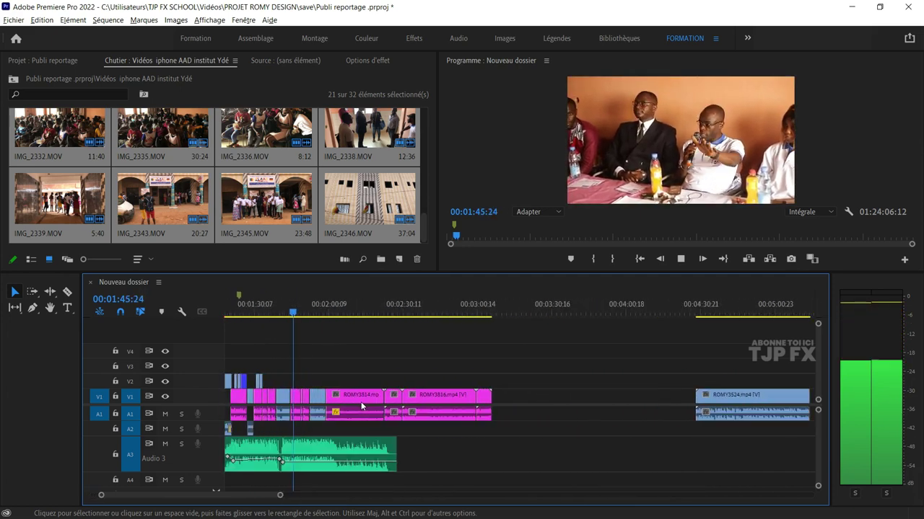
key("equal")
key("equal")
key("equal")
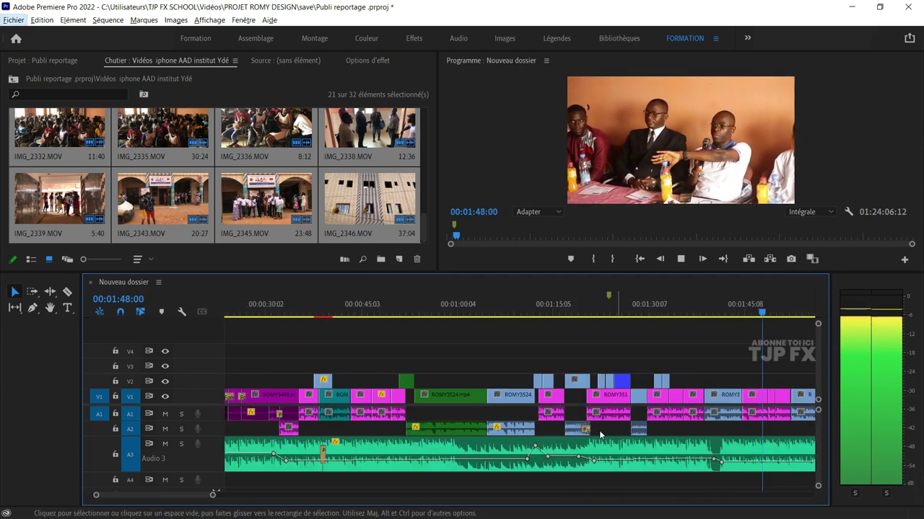
key("minus")
key("minus")
key("equal")
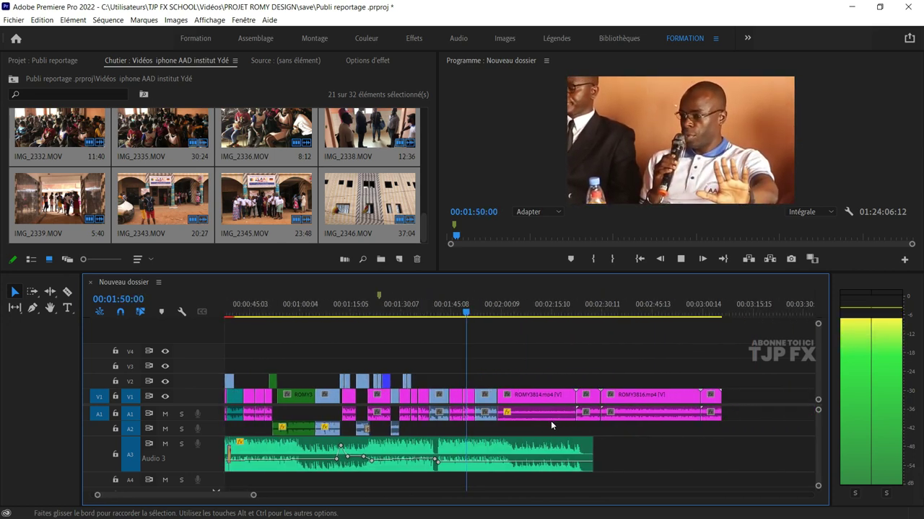
key("equal")
key("equal")
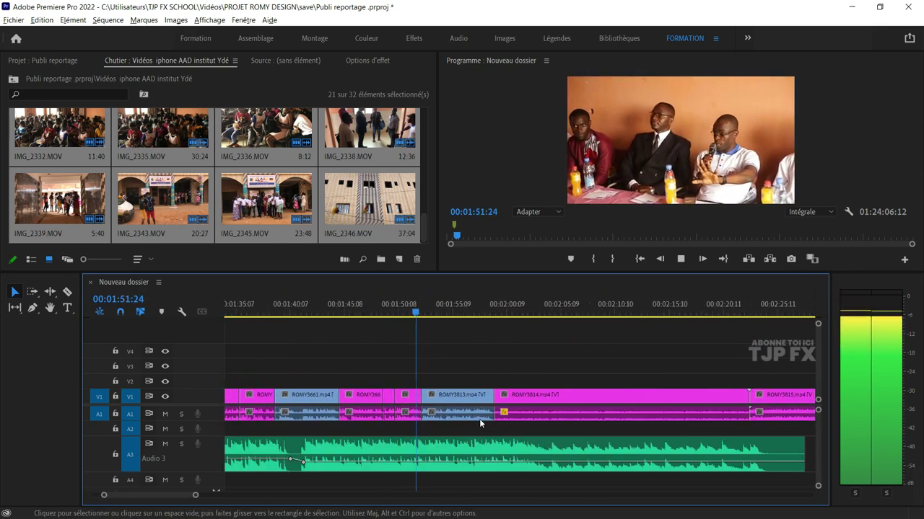
key("equal")
key("equal")
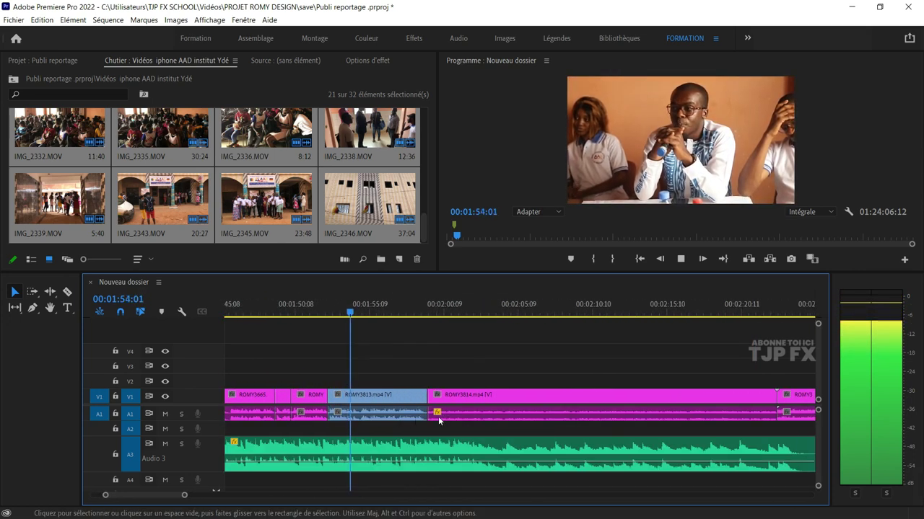
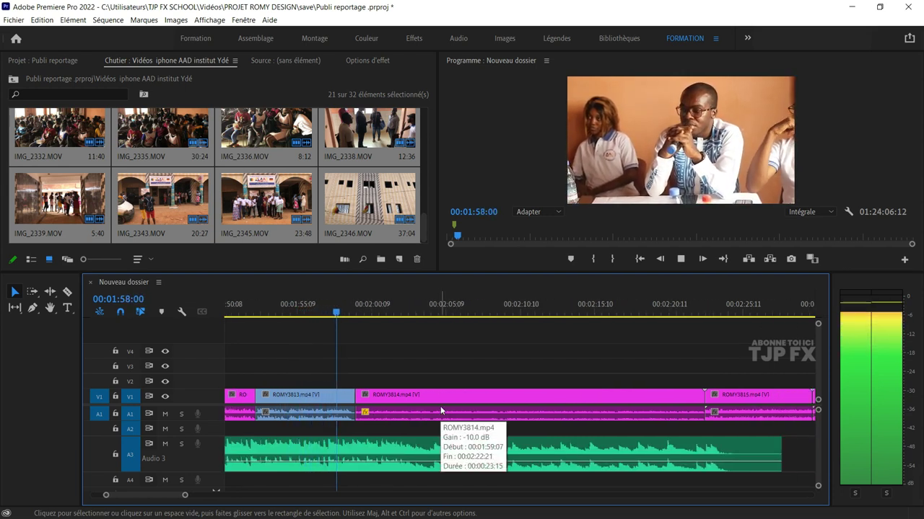
- Lock audio track A3 against edits while leaving video track V1 unlocked
key("space")
key("space")
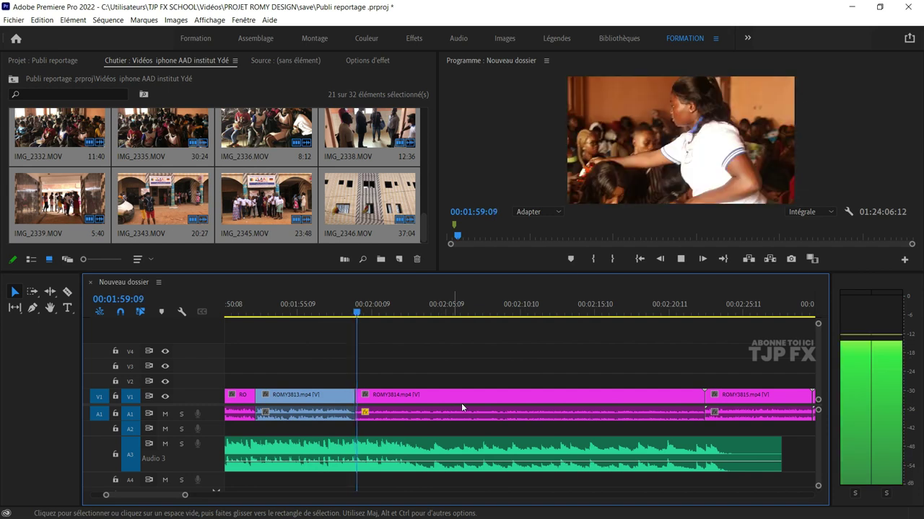
key("space")
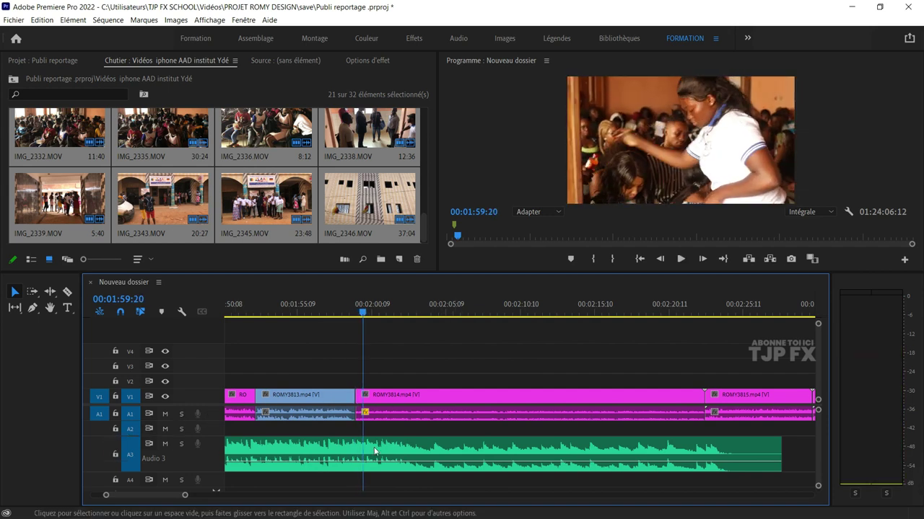
left_click(117, 455)
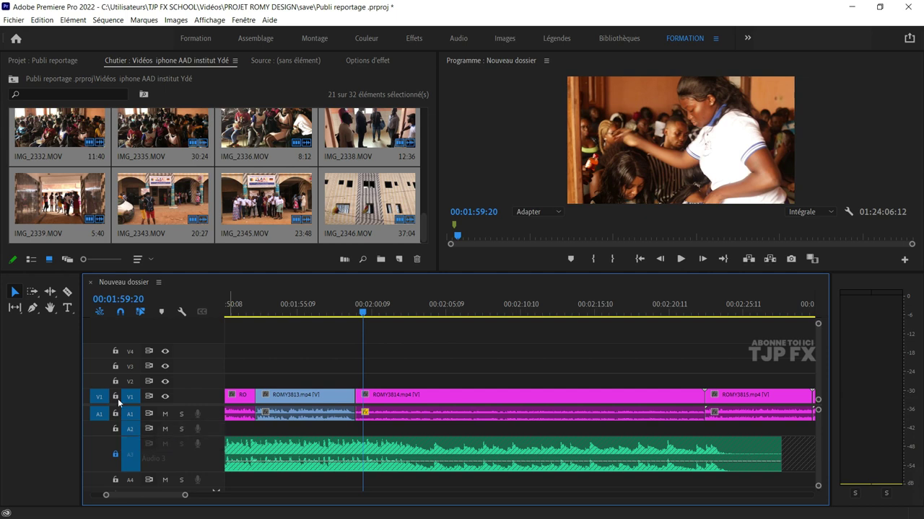
left_click(116, 397)
left_click(116, 399)
- Insert two clips at the ROMY3813/ROMY3814 edit point and review them zoomed in
key("Up")
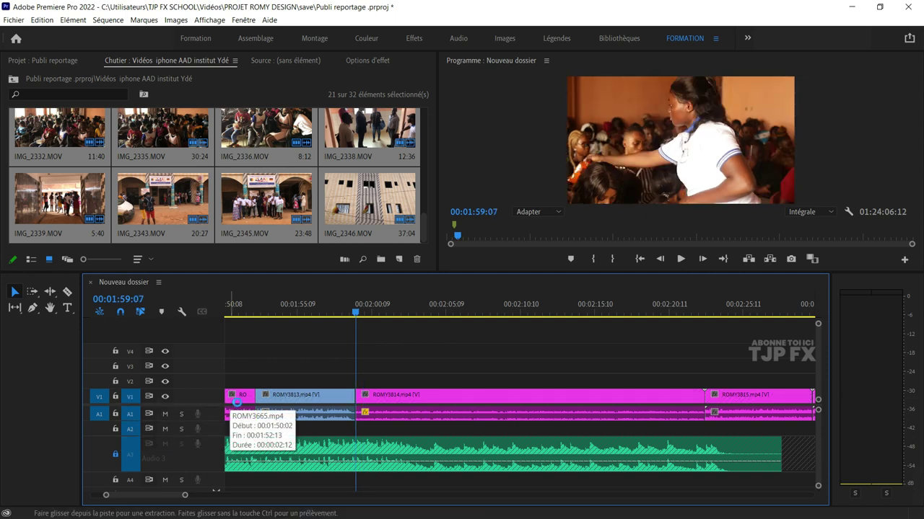
key("ctrl+shift+v")
left_click(328, 317)
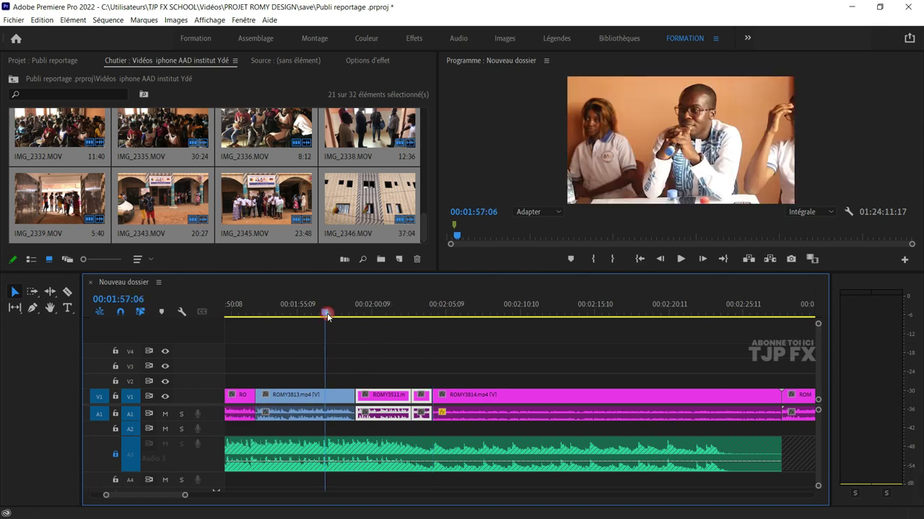
key("space")
key("=")
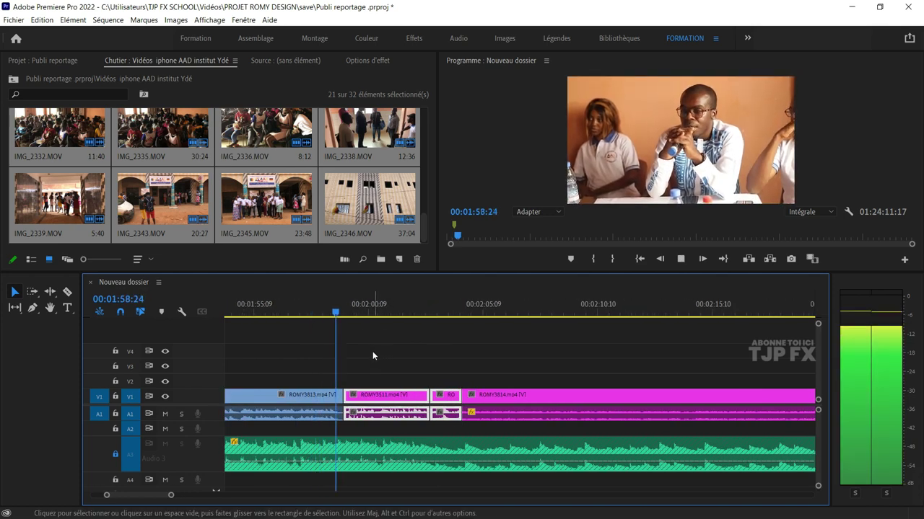
key("=")
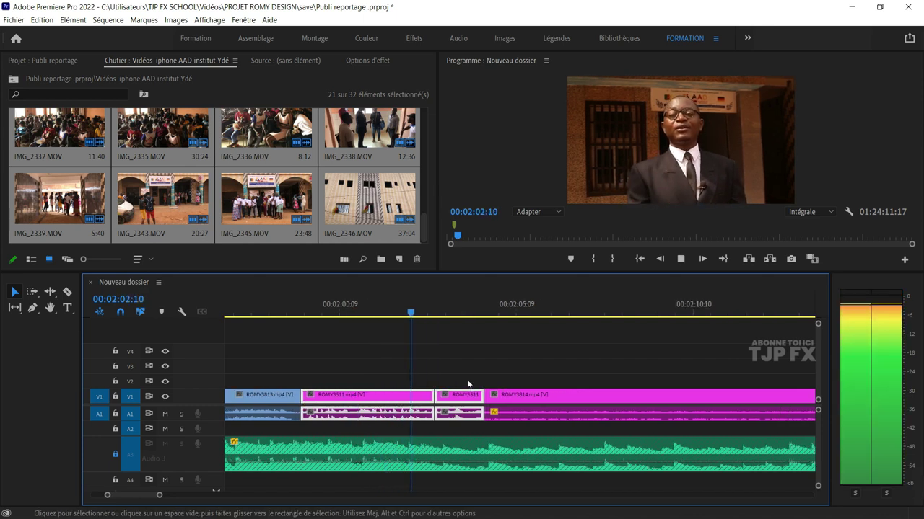
key("space")
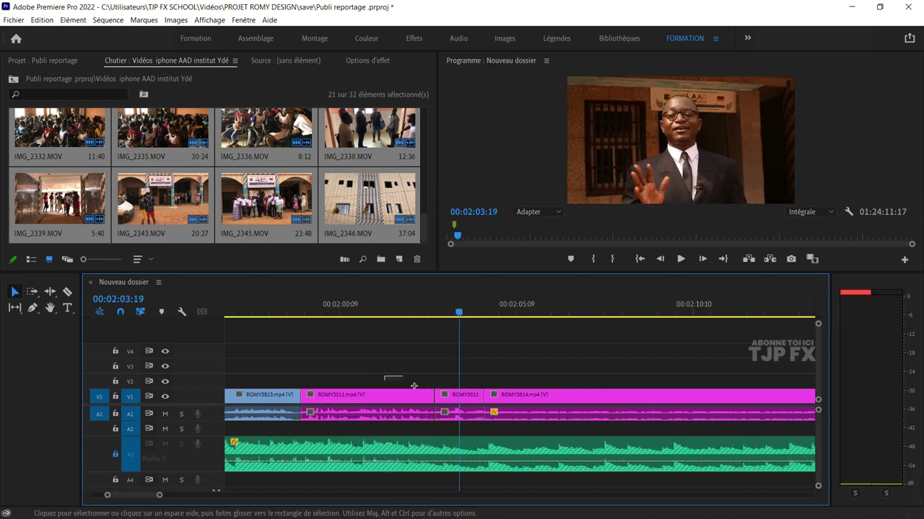
- Remove the inserted ROMY3511 clips and close the gap before ROMY3814
left_click_drag(384, 377, 440, 392)
key("Delete")
left_click(369, 404)
key("Delete")
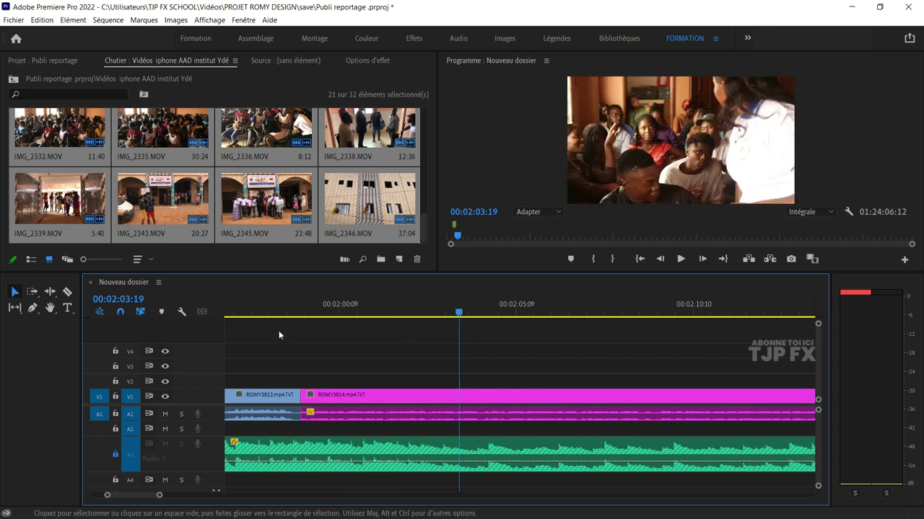
left_click(268, 308)
key("space")
- Shorten the end of ROMY3813 slightly and replay the join
key("space")
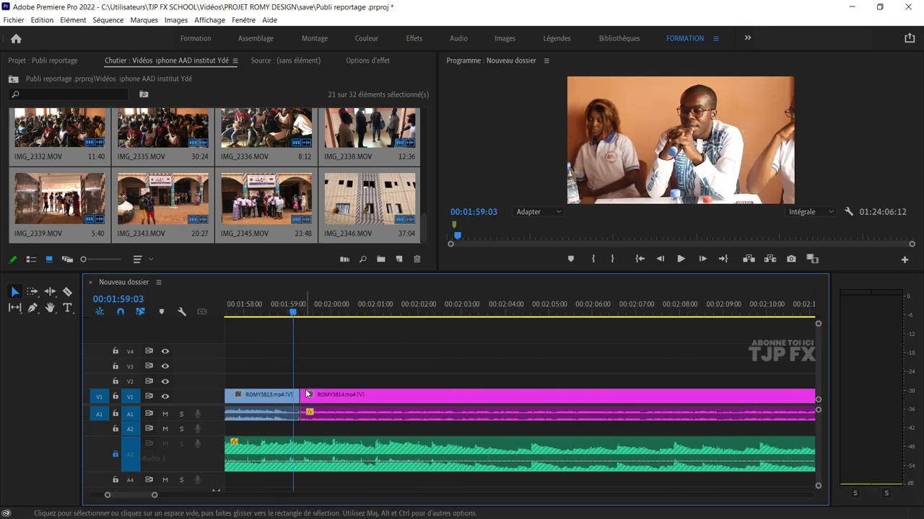
left_click_drag(299, 395, 300, 396)
key("space")
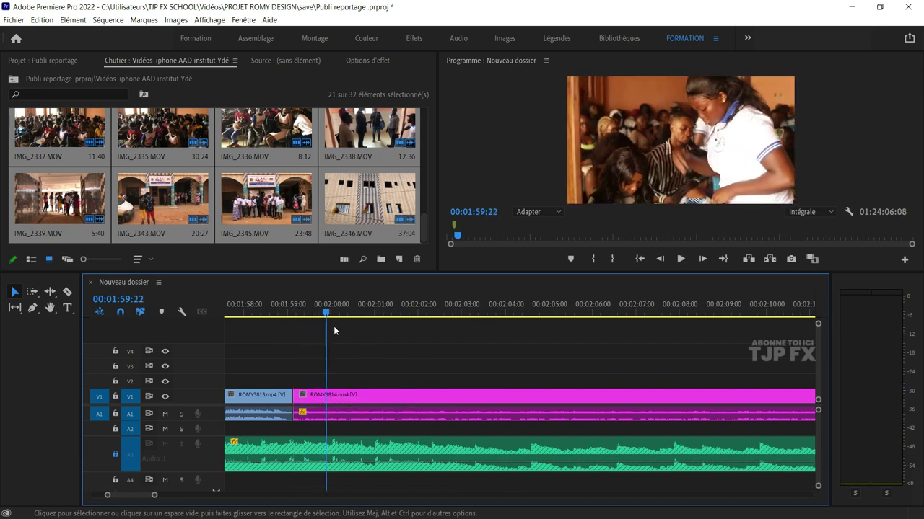
key("space")
left_click(308, 305)
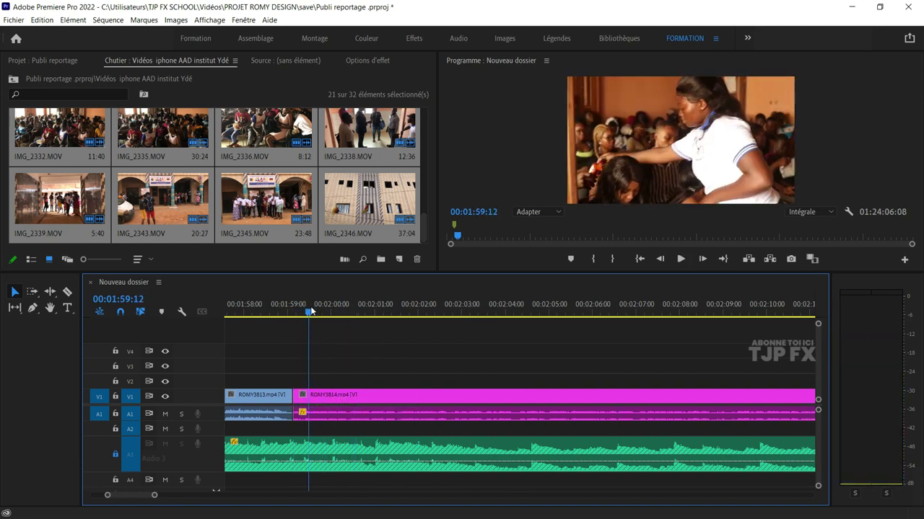
key("space")
- Split ROMY3814 at 01:59:23 and move ahead to around 02:09:05
left_click(345, 377)
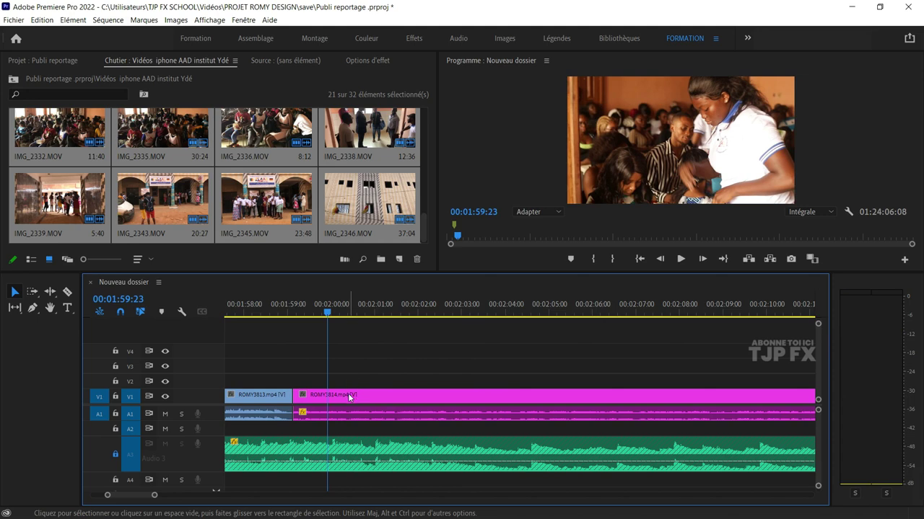
key("ctrl+k")
mouse_move(326, 311)
left_mouse_down()
mouse_move(539, 336)
mouse_move(660, 336)
left_mouse_up()
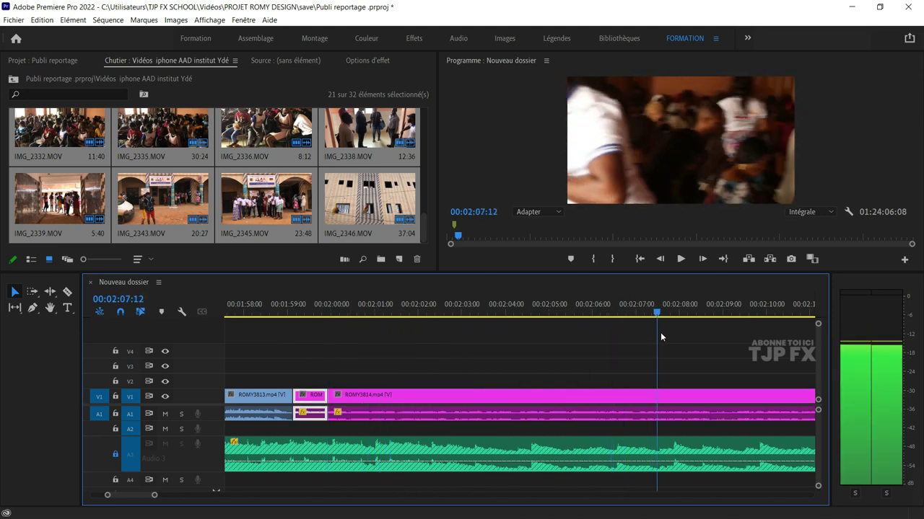
left_click_drag(660, 337, 731, 331)
left_click(702, 352)
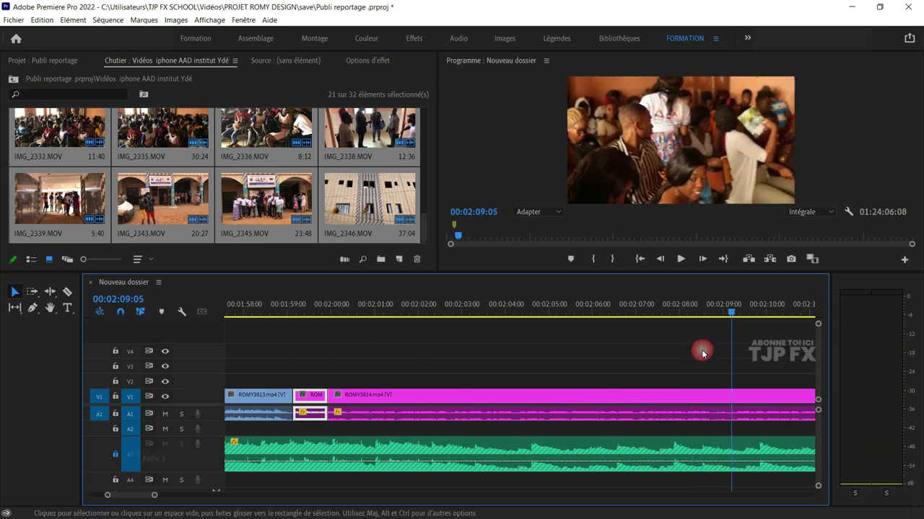
scroll(557, 411, "down", 3)
scroll(574, 406, "up", 1)
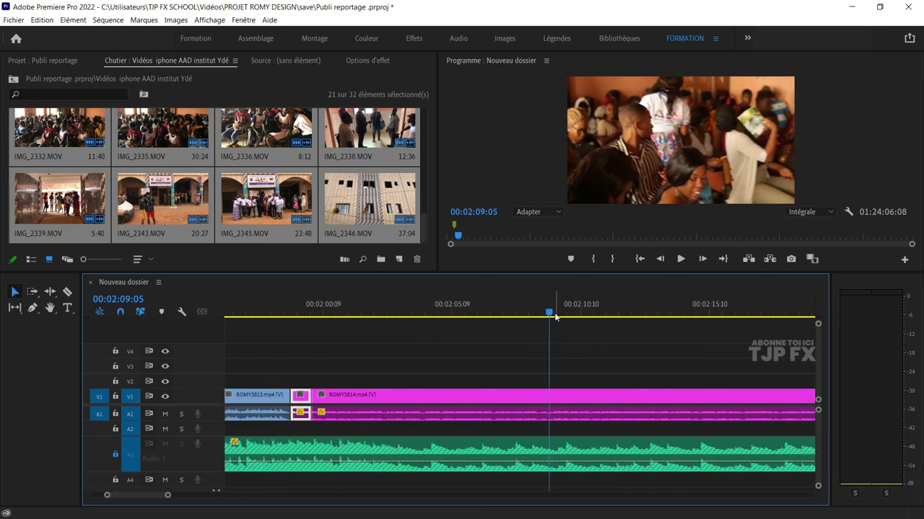
- Split ROMY3814 at 02:12:00 and ripple-delete the unwanted part
left_click_drag(554, 312, 621, 315)
left_click(634, 398)
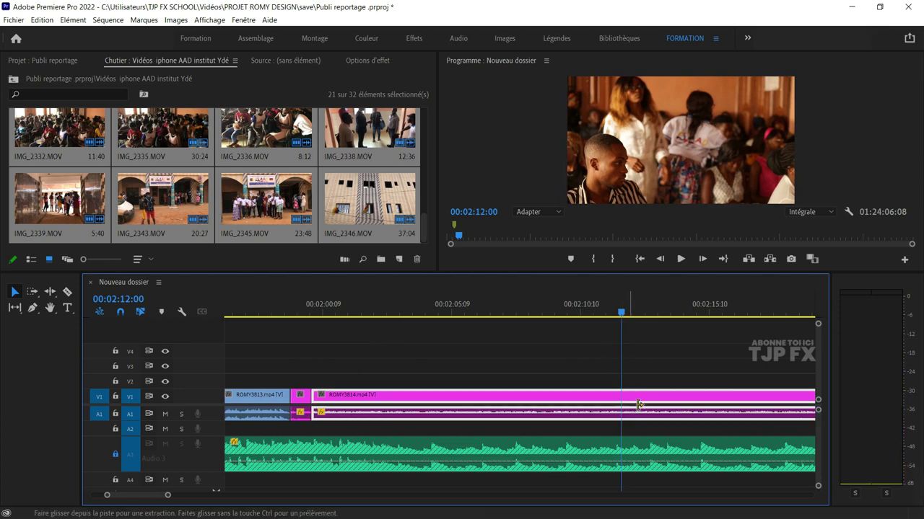
key("ctrl+k")
left_click(497, 397)
key("shift+Delete")
- Split ROMY3814 at 02:01:23, delete the piece before it, and save the project
left_click(306, 306)
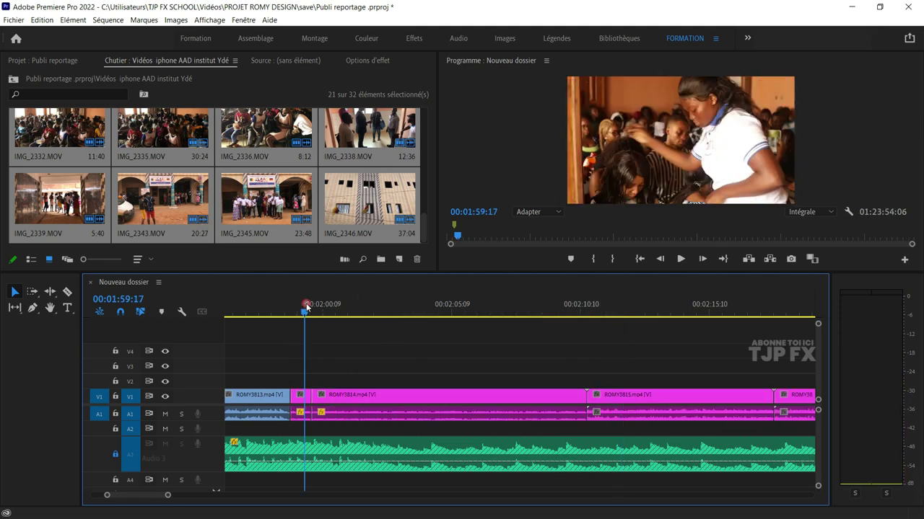
left_click_drag(306, 306, 363, 307)
left_click(366, 397)
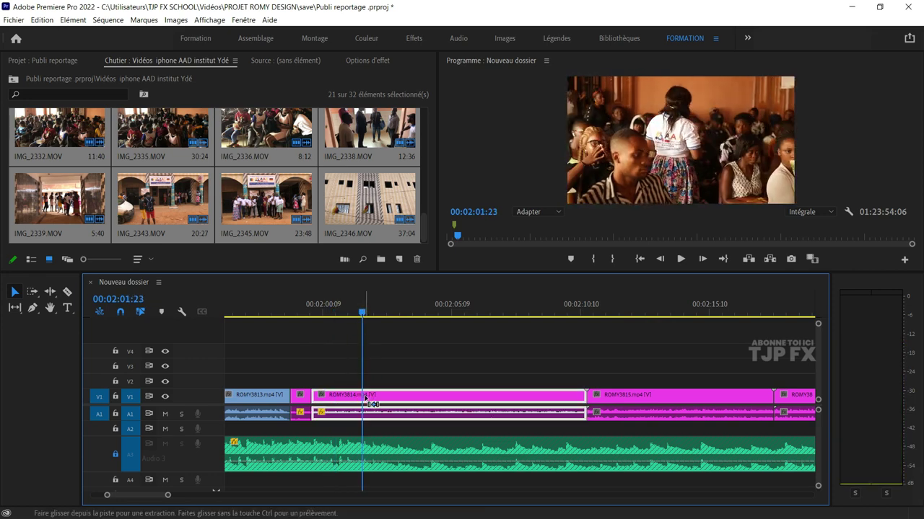
key("ctrl+k")
left_click(344, 399)
key("Delete")
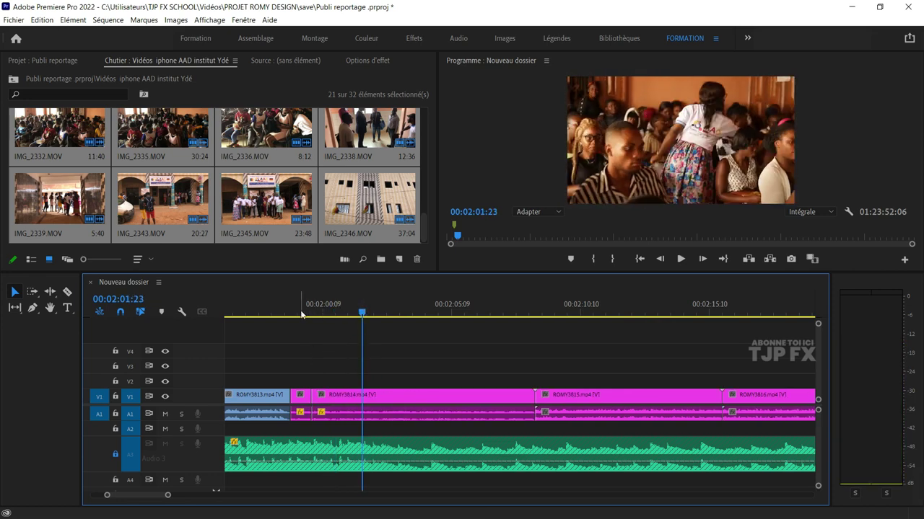
left_click(301, 313)
key("ctrl+s")
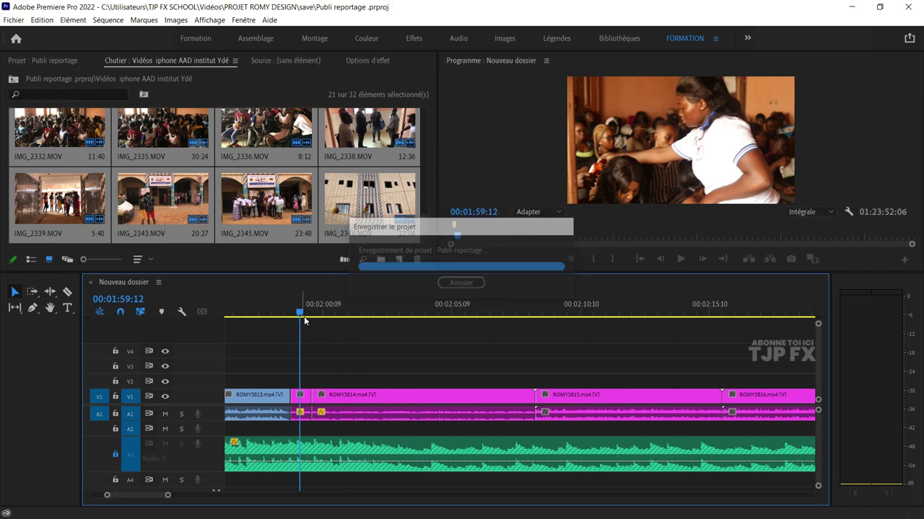
- Split ROMY3814 at the playhead, remove its left piece, close the gap, and save
key("space")
key("space")
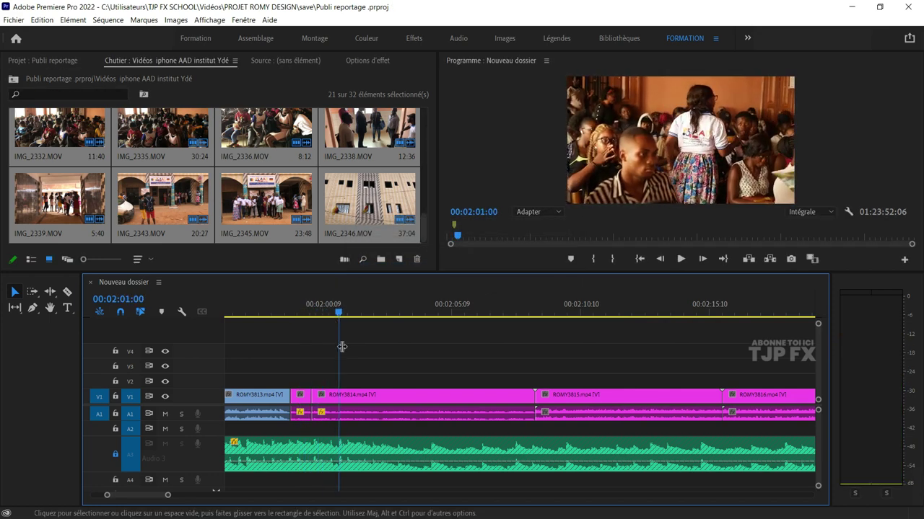
left_click(338, 396)
key("ctrl+k")
key("ctrl+s")
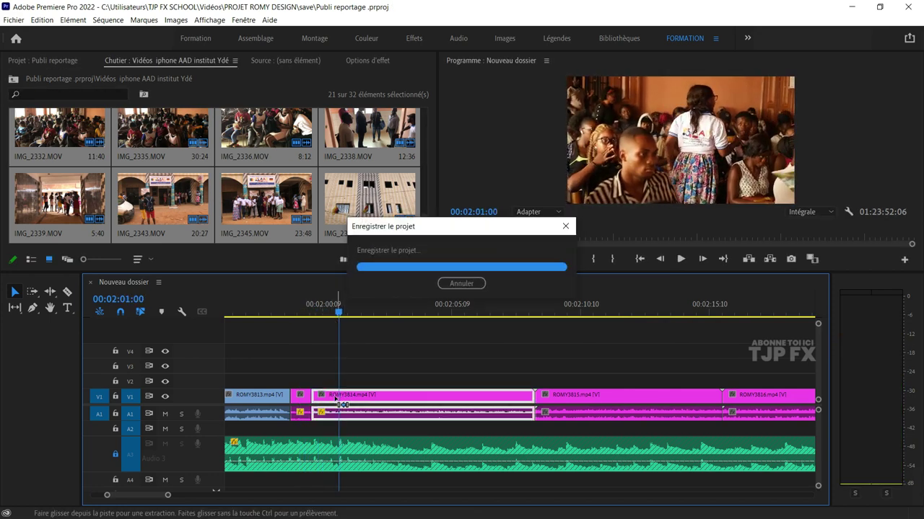
left_click(332, 398)
key("Delete")
left_click(332, 401)
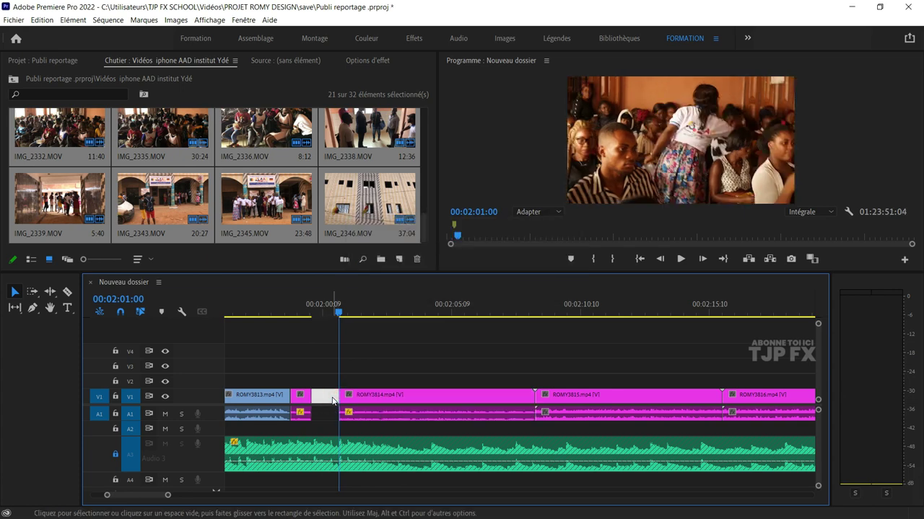
key("Delete")
left_click(299, 309)
key("ctrl+s")
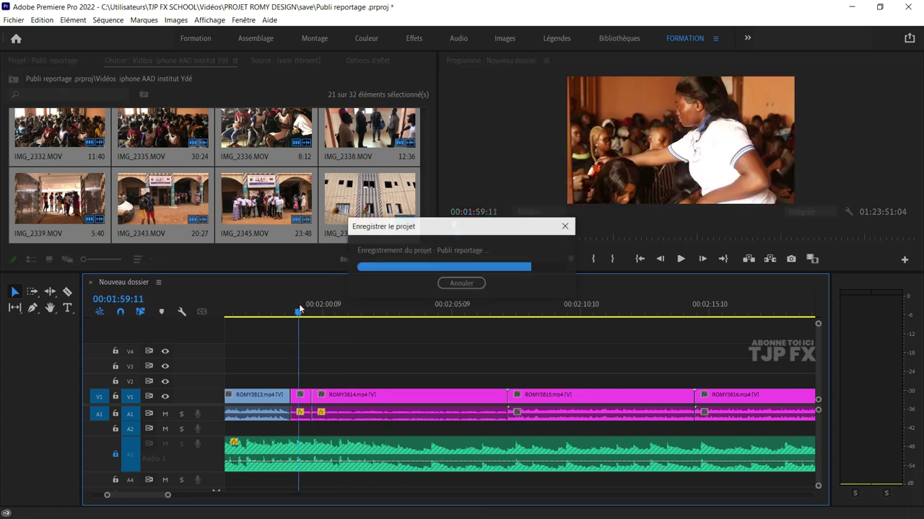
- Shift ROMY3814 and later clips with Track Select Forward, then close the gap after the small clip
key("space")
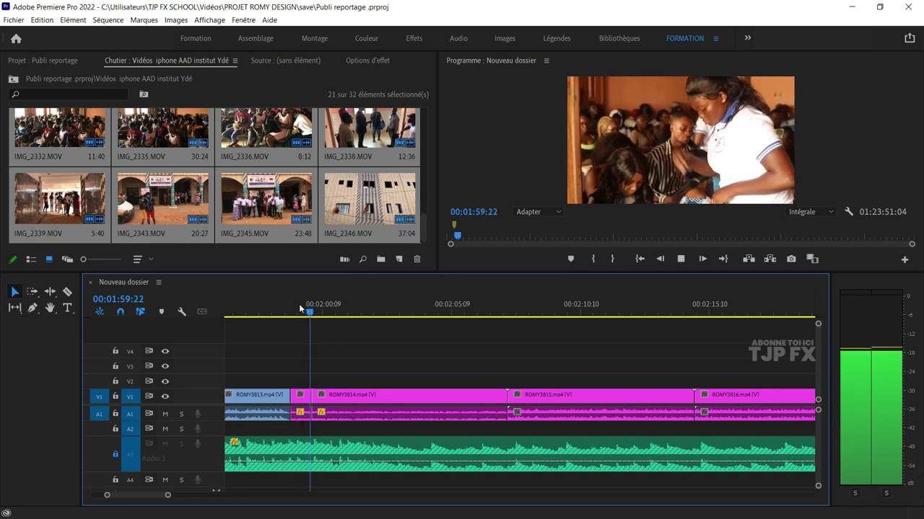
key("space")
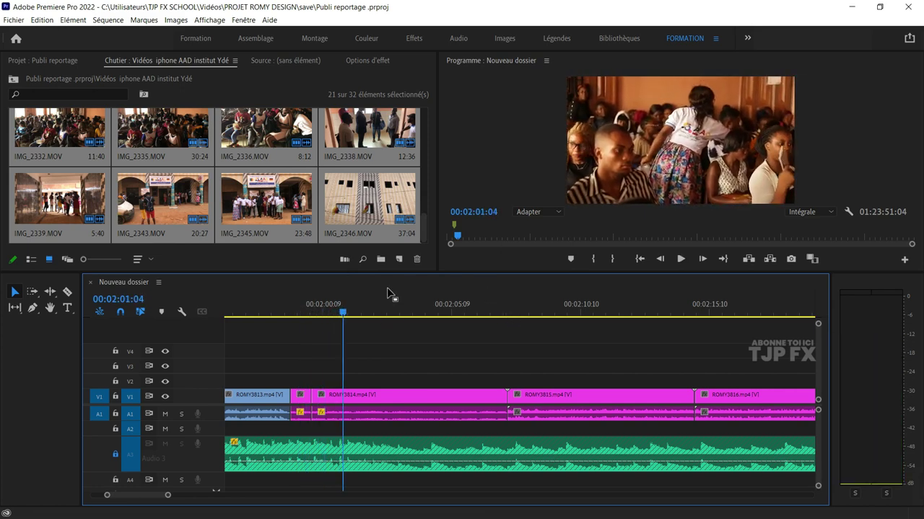
left_click_drag(342, 311, 366, 320)
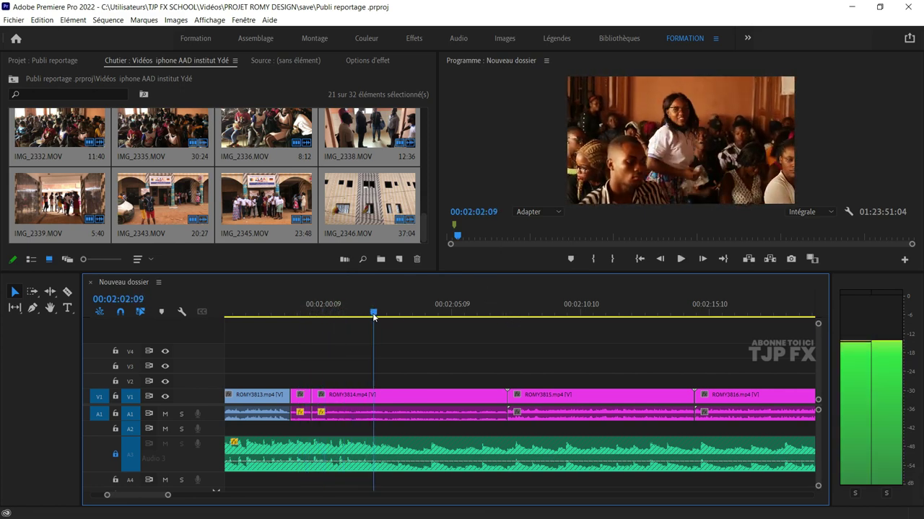
left_click_drag(366, 319, 337, 316)
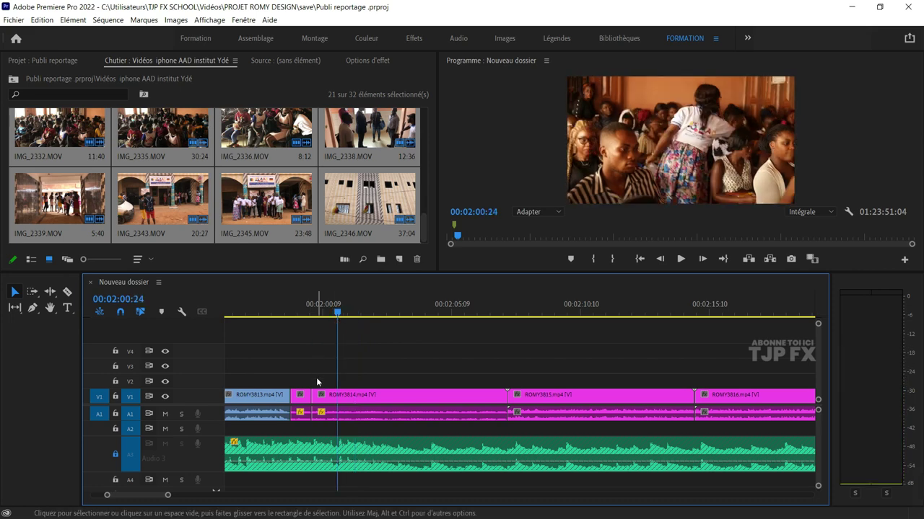
key("a")
mouse_move(337, 400)
left_mouse_down()
mouse_move(364, 403)
mouse_move(330, 399)
left_mouse_up()
key("v")
left_click(332, 395)
key("Delete")
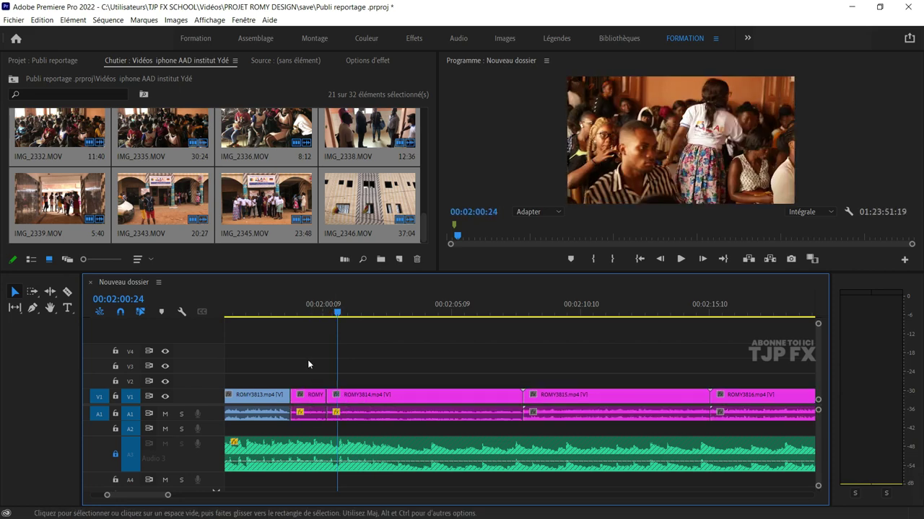
- Split ROMY3814 again and delete its unwanted section
left_click(298, 315)
key("space")
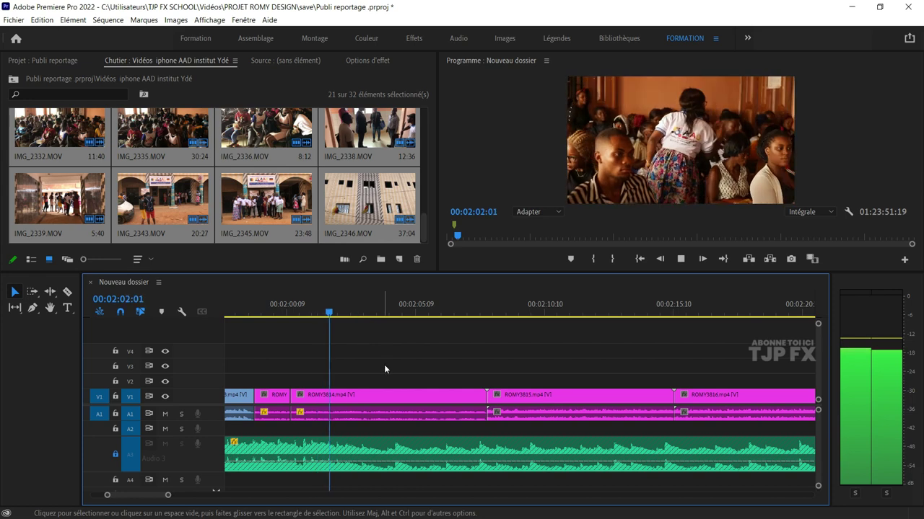
key("space")
key("space")
key("space")
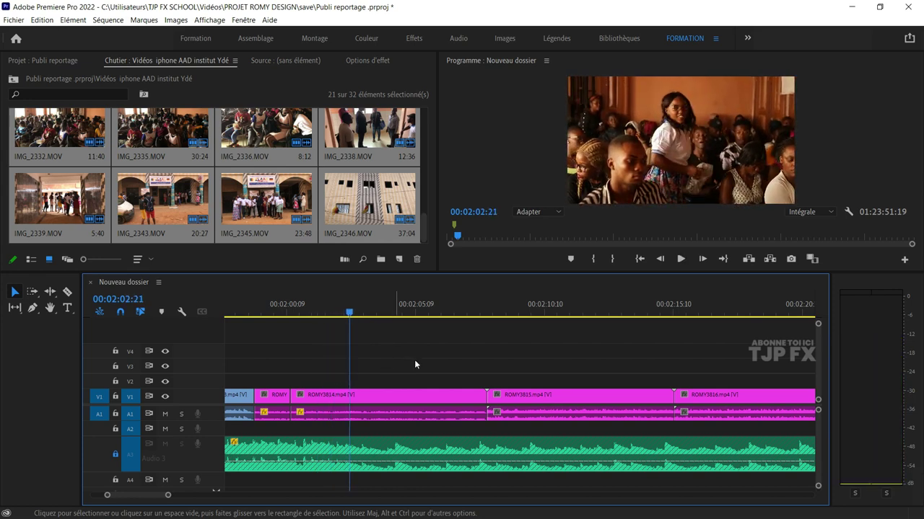
key("ctrl+k")
left_click_drag(382, 304, 421, 307)
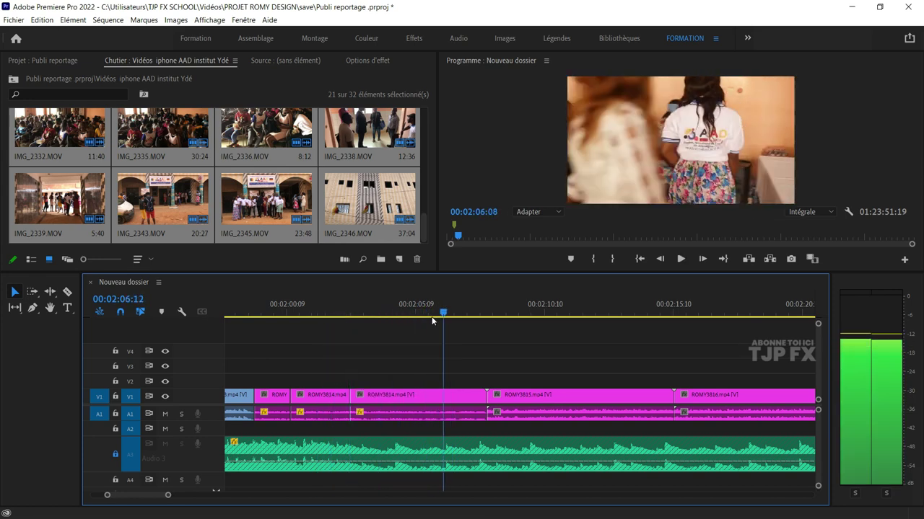
left_click(424, 408)
key("Delete")
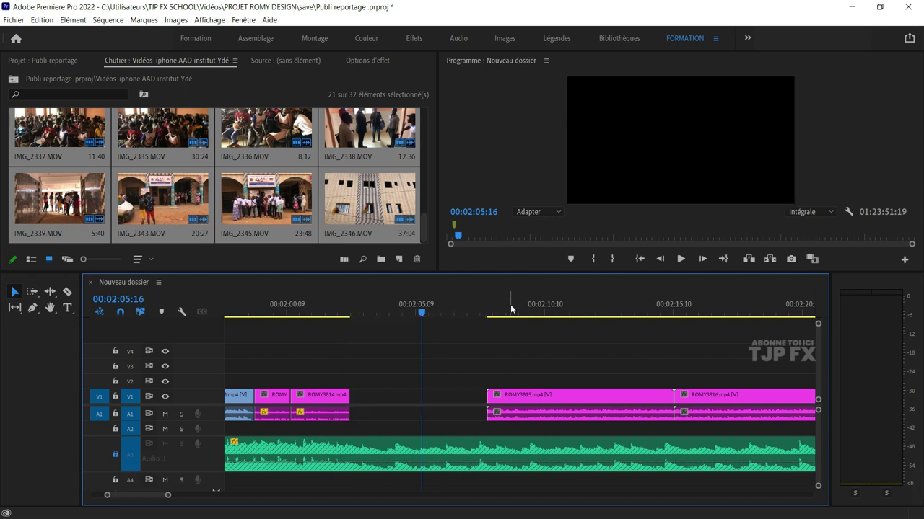
- Trim ROMY3815's start to 00:02:10:19 so it closes the gap, then select ROMY3815 and ROMY3816
left_click(540, 316)
scroll(531, 331, "down", 3)
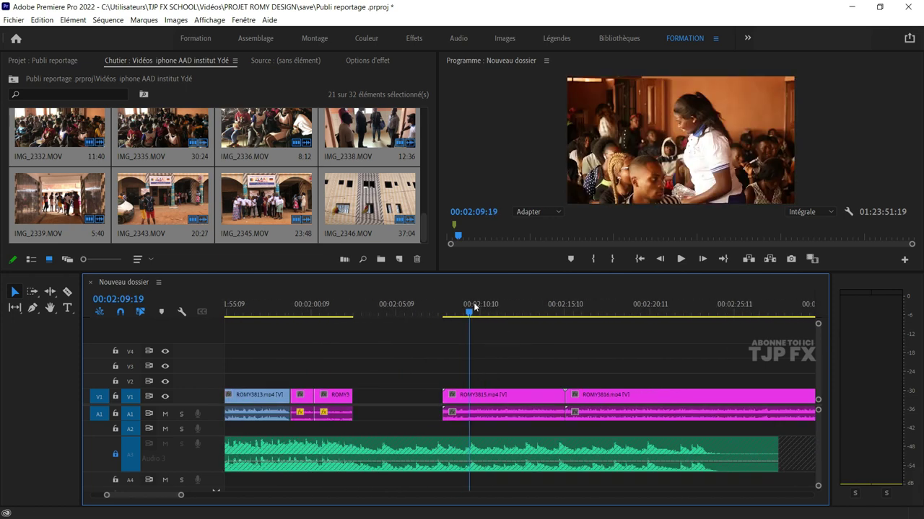
left_click(482, 311)
mouse_move(485, 311)
left_mouse_down()
mouse_move(496, 314)
mouse_move(486, 314)
left_mouse_up()
left_click(497, 353)
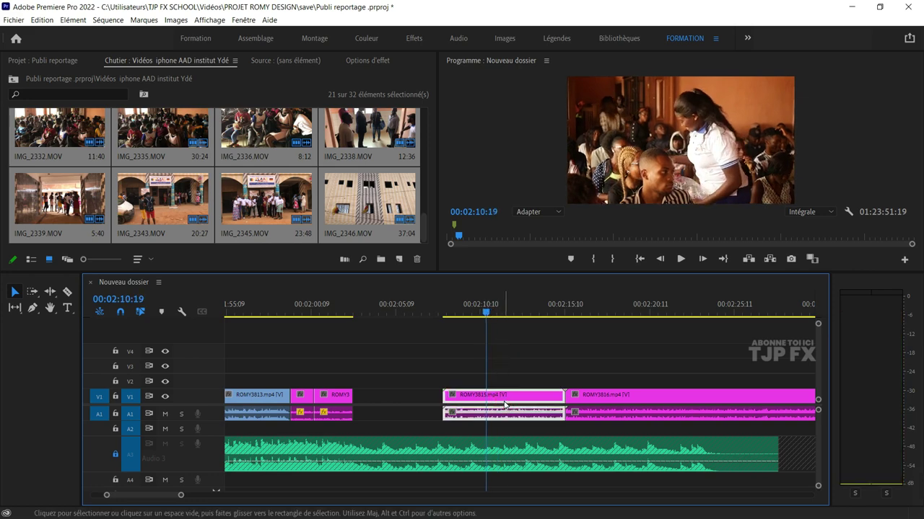
mouse_move(443, 396)
left_mouse_down()
mouse_move(486, 396)
mouse_move(330, 396)
left_mouse_up()
left_click(291, 303)
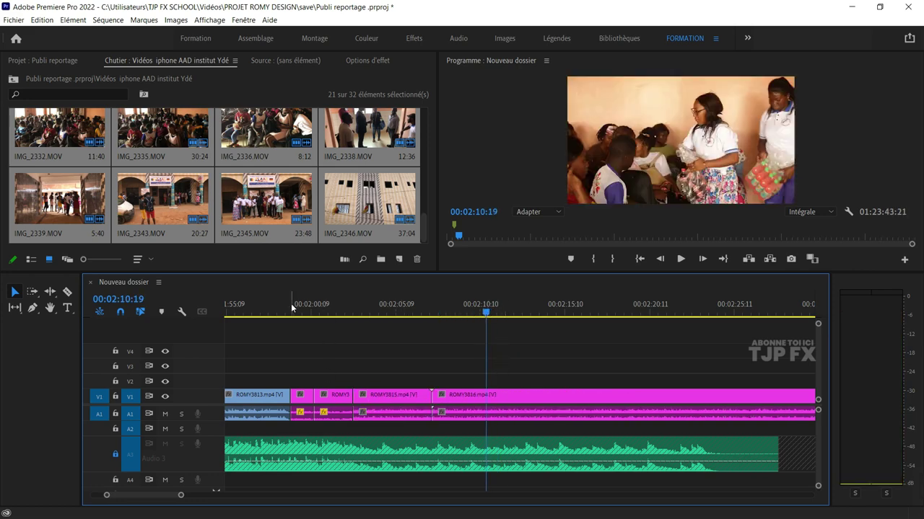
left_click(351, 340)
- Apply -1 dB audio gain to the ROMY3815 and ROMY3816 clips and save
right_click(492, 404)
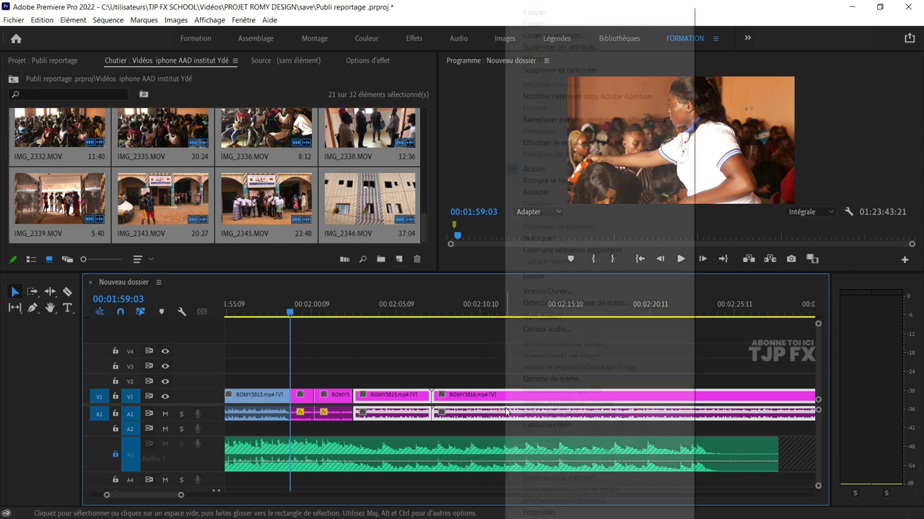
left_click(571, 319)
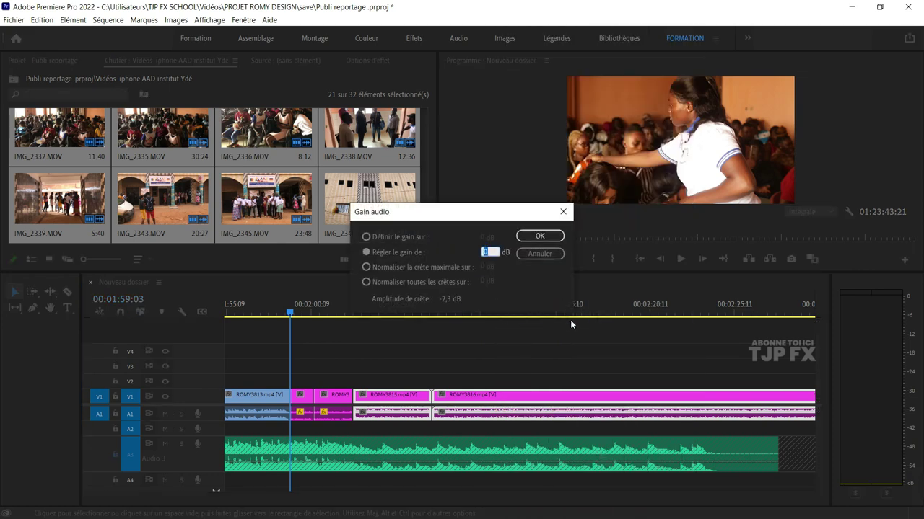
type("-14")
key("Return")
key("ctrl+s")
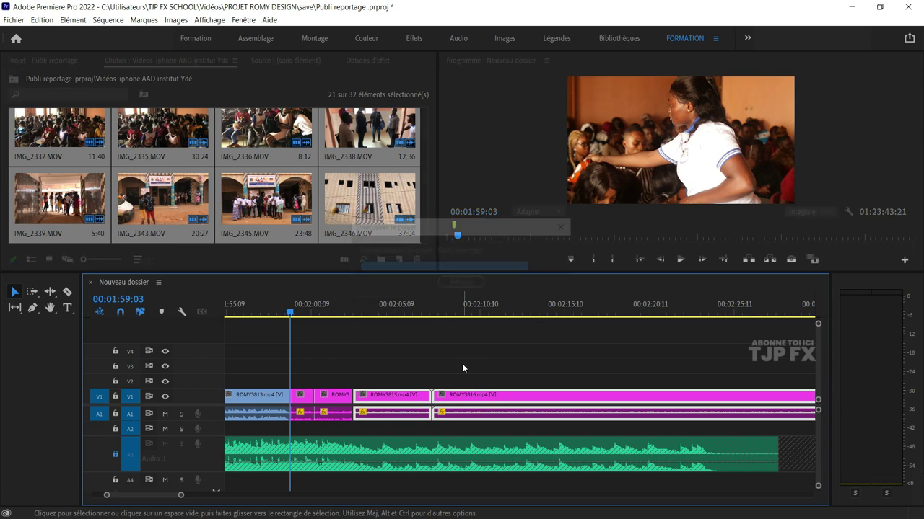
- Play back the sequence from 00:01:57:12 to review the edit
left_click(362, 374)
key("space")
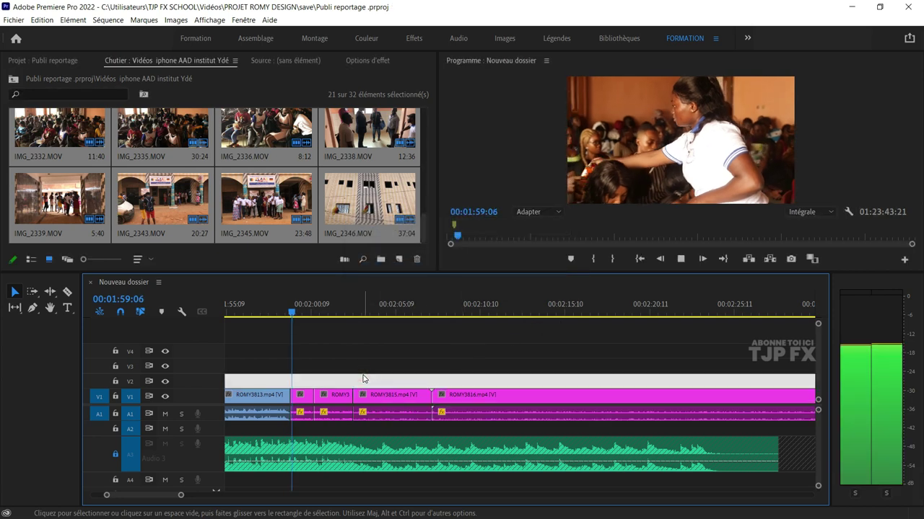
key("=")
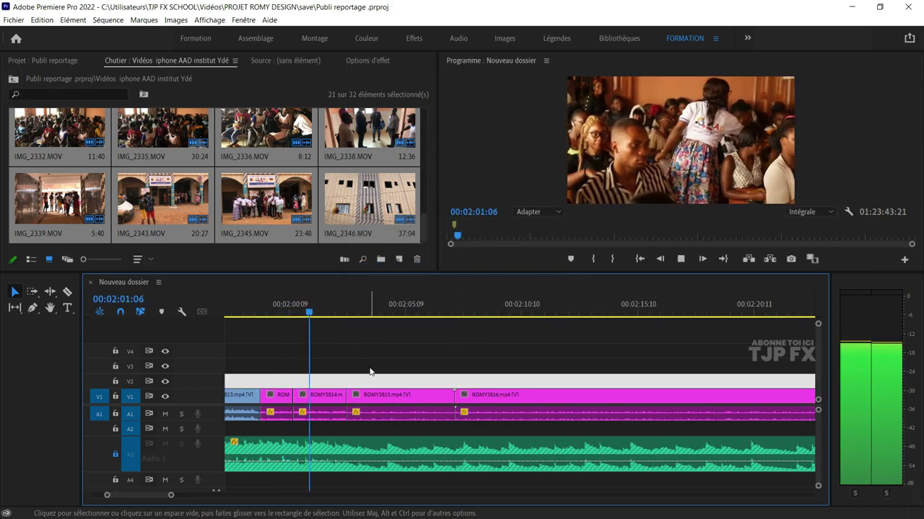
key("space")
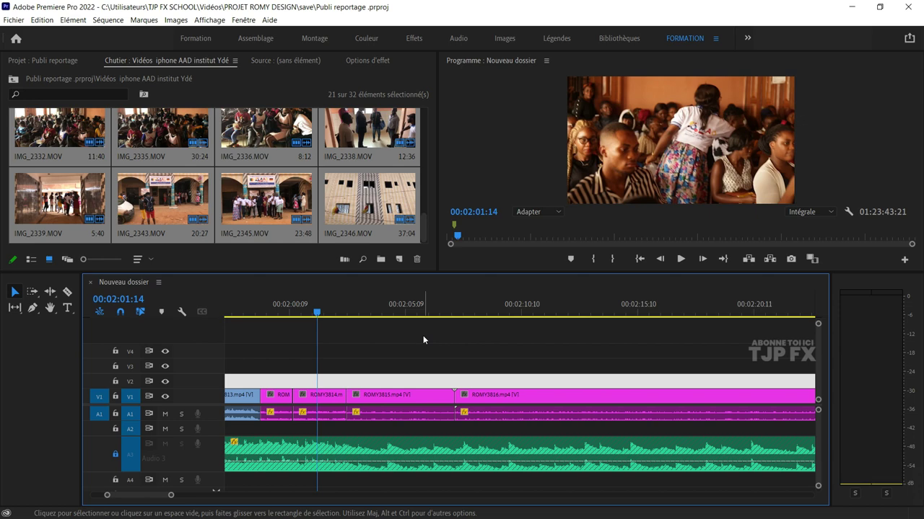
scroll(416, 396, "up", 2)
scroll(416, 396, "up", 2)
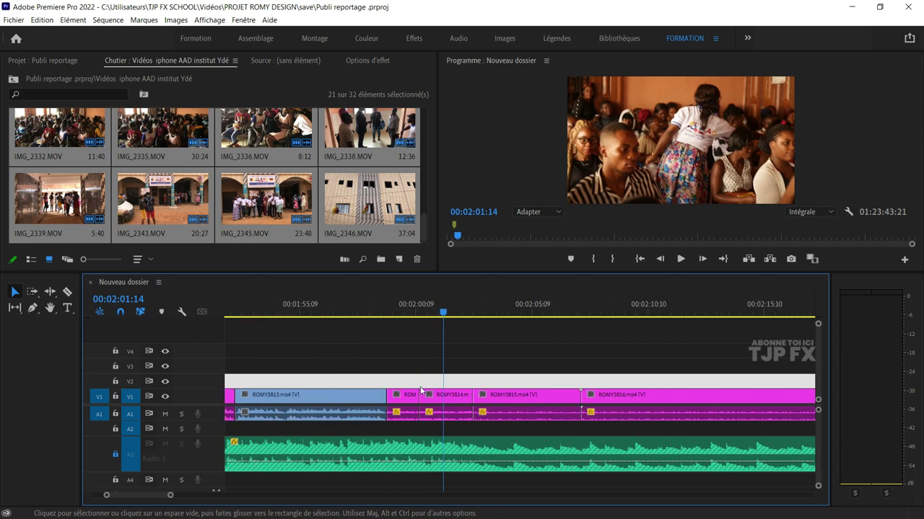
left_click(349, 315)
key("space")
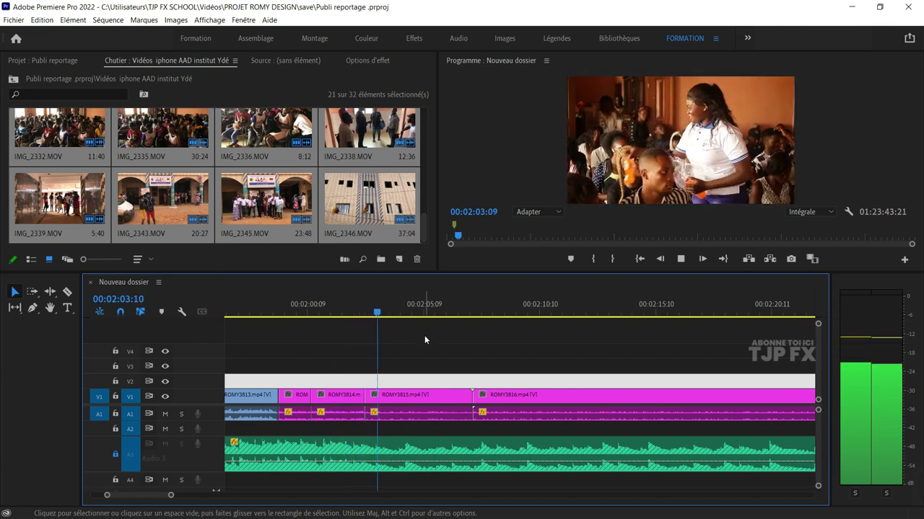
key("space")
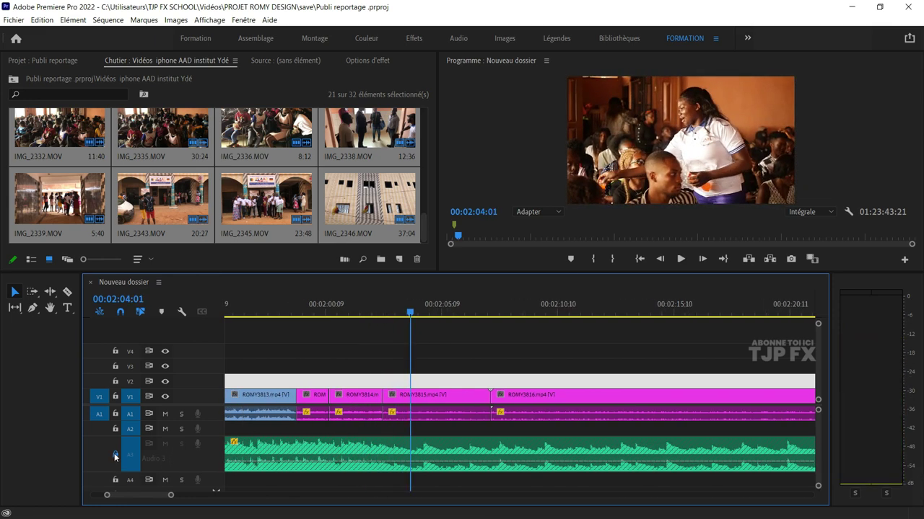
- Add Pen-tool volume keyframes on the Audio 3 music, one at 00:01:59:07 set to -1,6 dB
key("p")
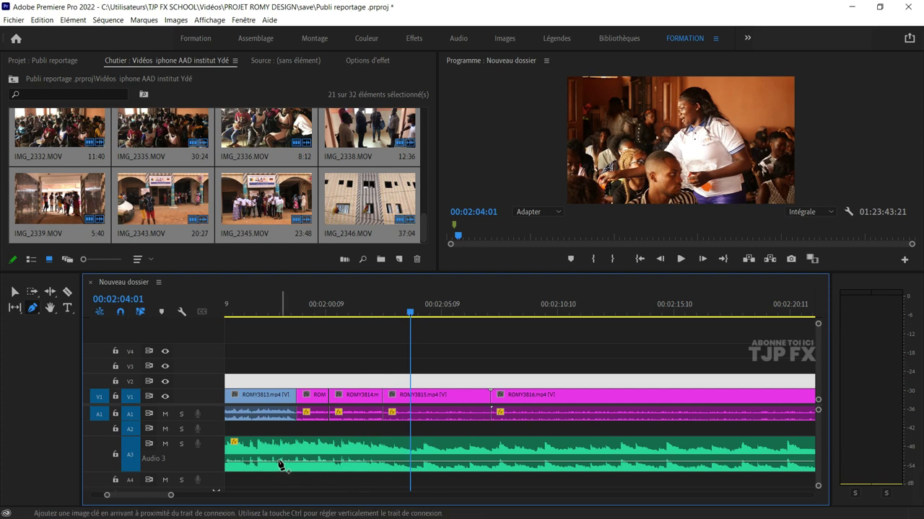
left_click(260, 463)
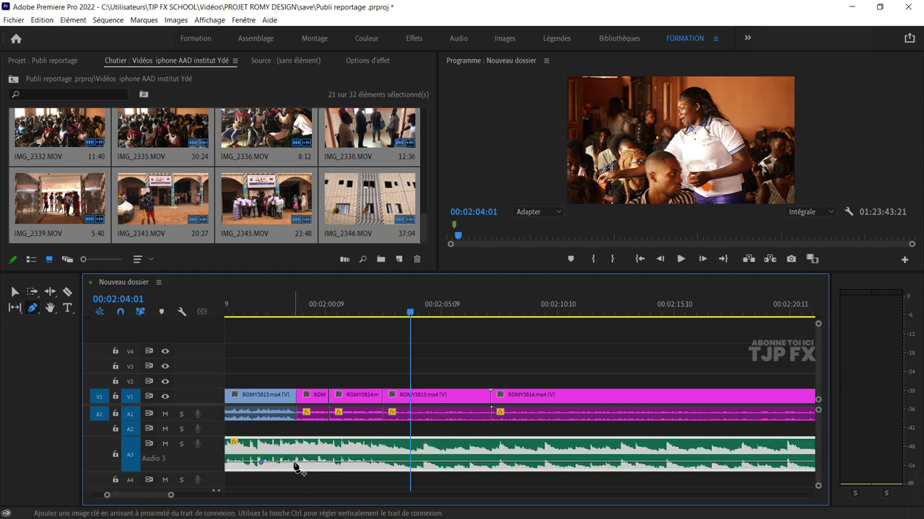
left_click_drag(300, 461, 301, 453)
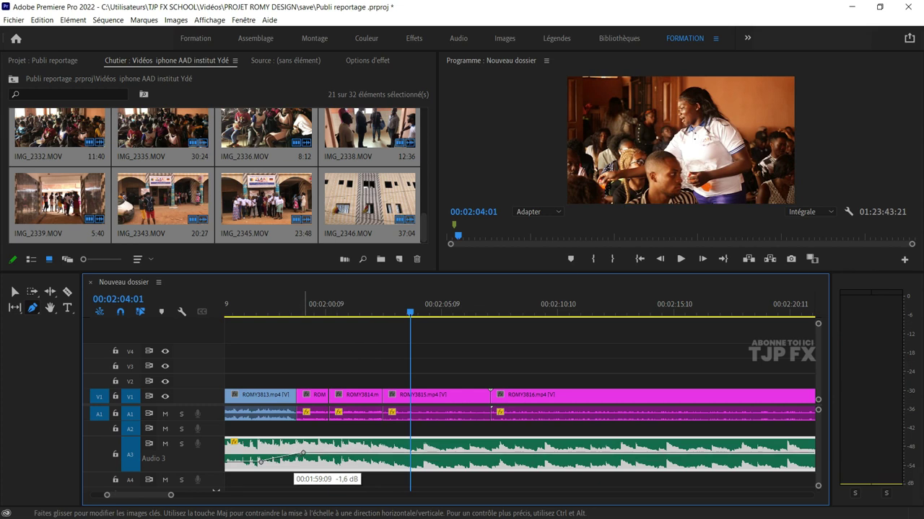
scroll(345, 436, "up", 2)
scroll(344, 435, "up", 2)
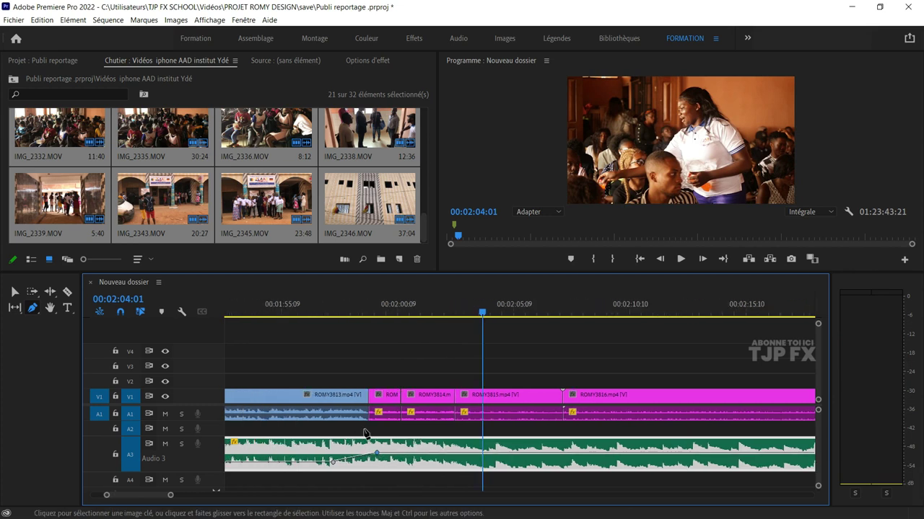
- Move the volume keyframe to 00:01:59:18 at -4,1 dB and listen to the dip
key("v")
left_click(313, 307)
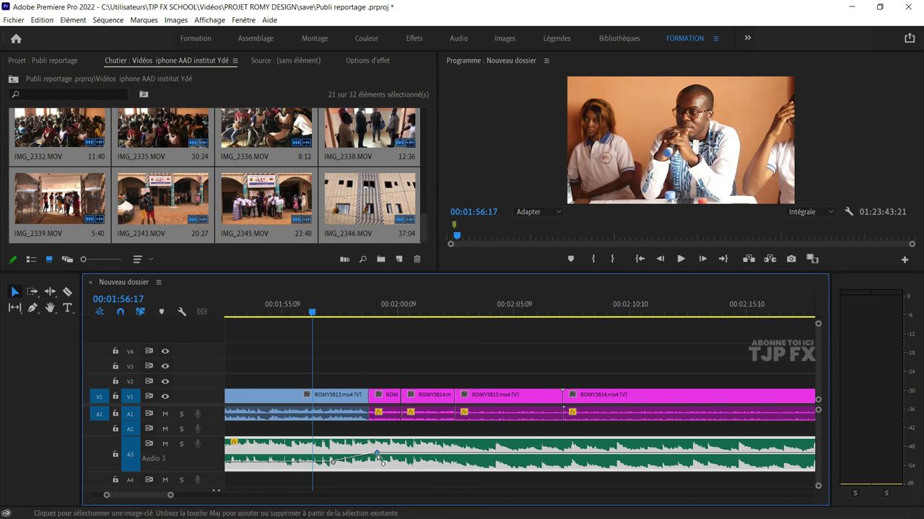
left_click_drag(378, 453, 383, 455)
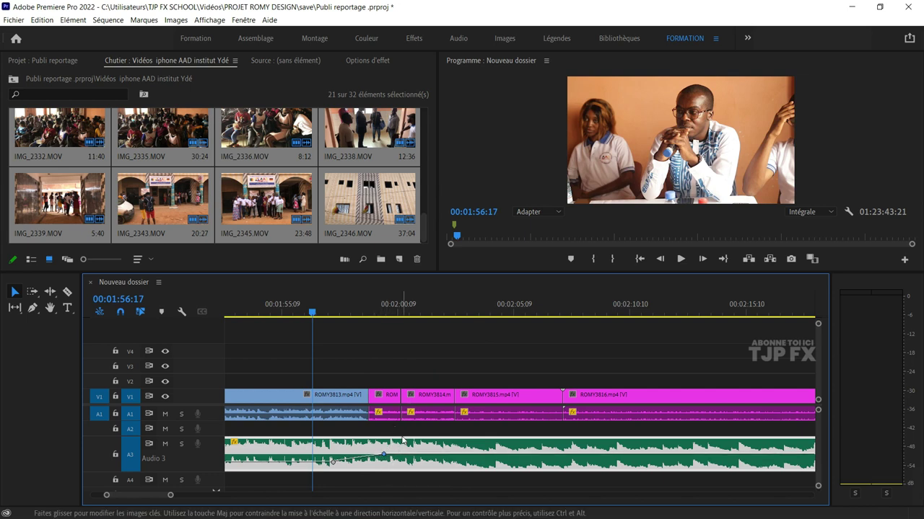
key("space")
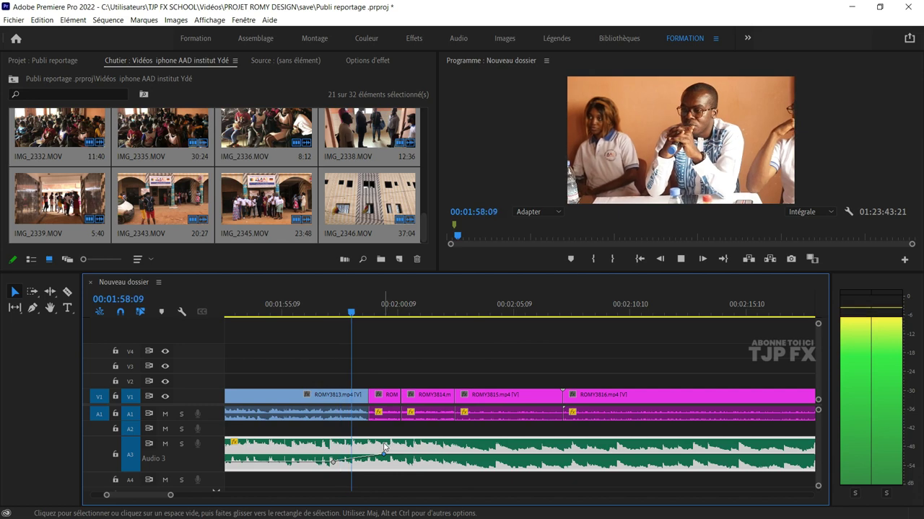
scroll(415, 438, "down", 2)
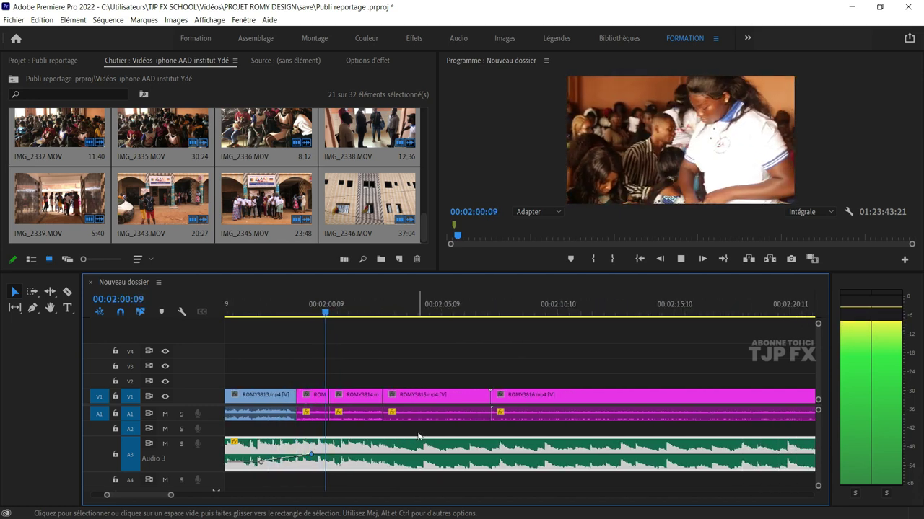
scroll(389, 431, "down", 1)
- Nudge ROMY3815 slightly earlier and stop playback at 00:02:04:15
key("space")
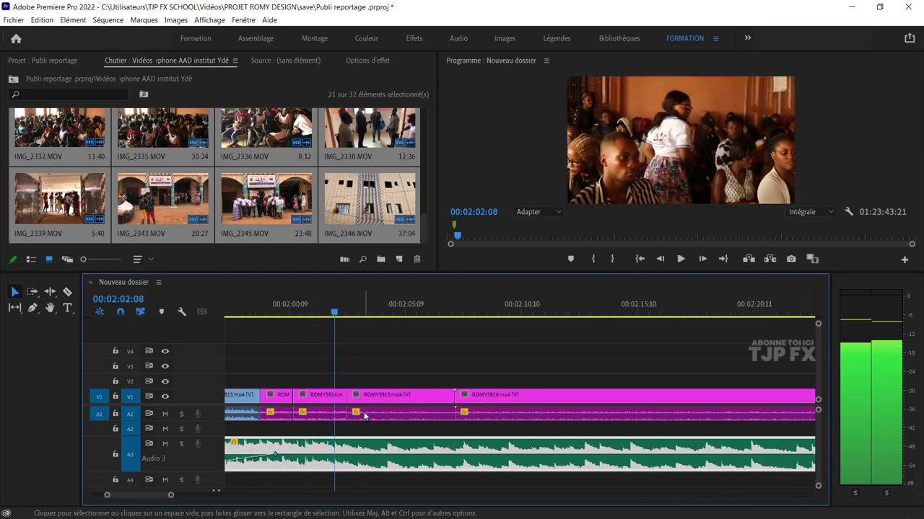
left_click_drag(372, 395, 366, 401)
key("space")
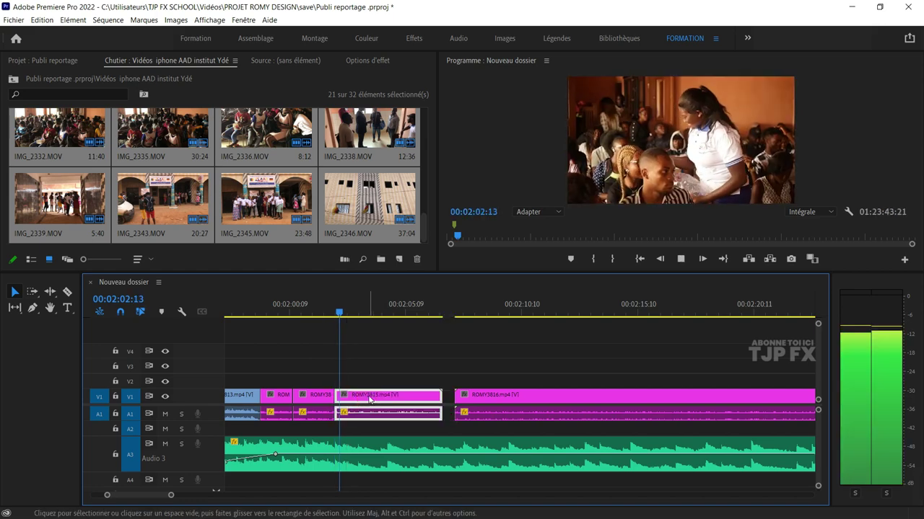
scroll(390, 398, "down", 1)
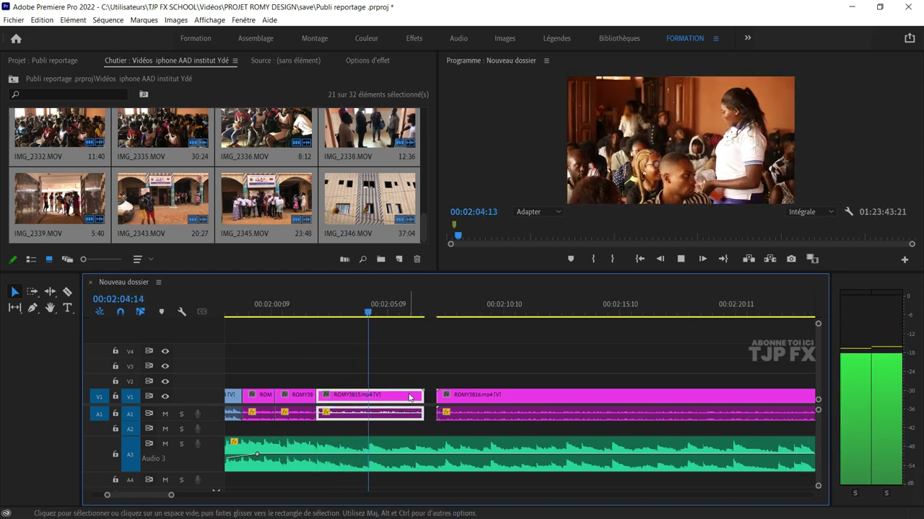
key("space")
- Cut ROMY3815's tail at 00:02:04:15, close the gap before ROMY3816, and save
key("ctrl+k")
key("Delete")
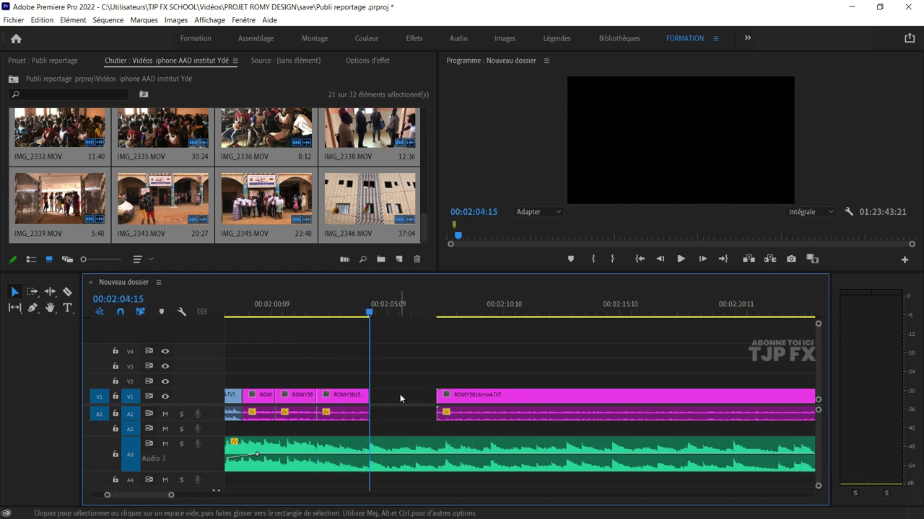
left_click(398, 395)
key("Delete")
key("ctrl+s")
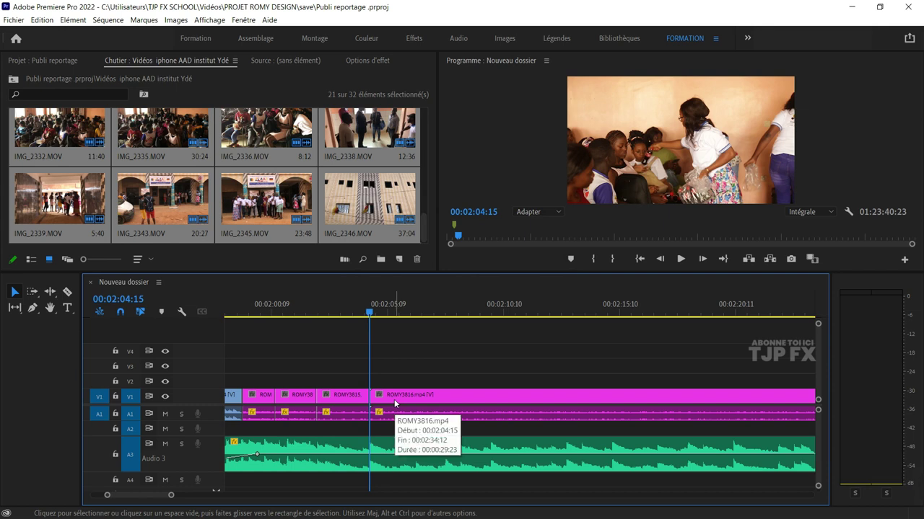
key("ctrl+s")
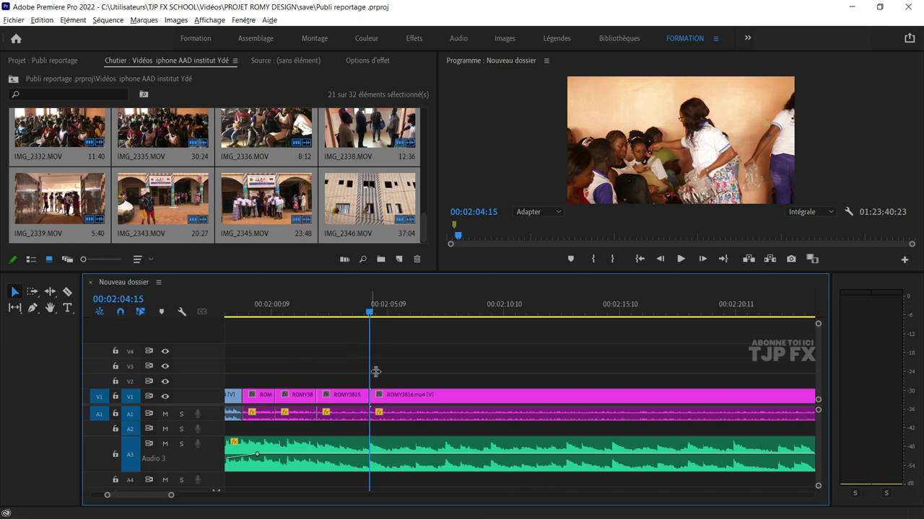
key("minus")
key("minus")
- Split ROMY3816 at 00:02:10:18, ripple-delete its opening part, and save the project
left_click_drag(399, 314, 442, 316)
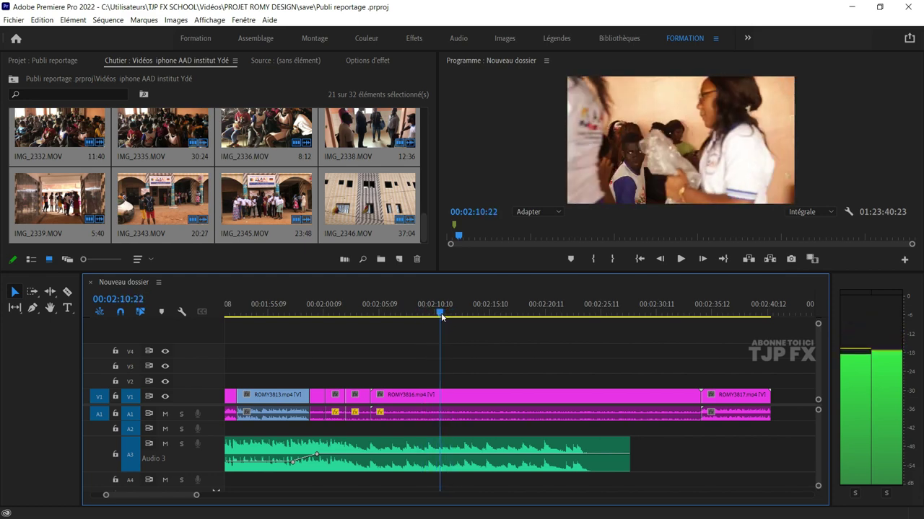
left_click(438, 311)
left_click_drag(440, 311, 437, 312)
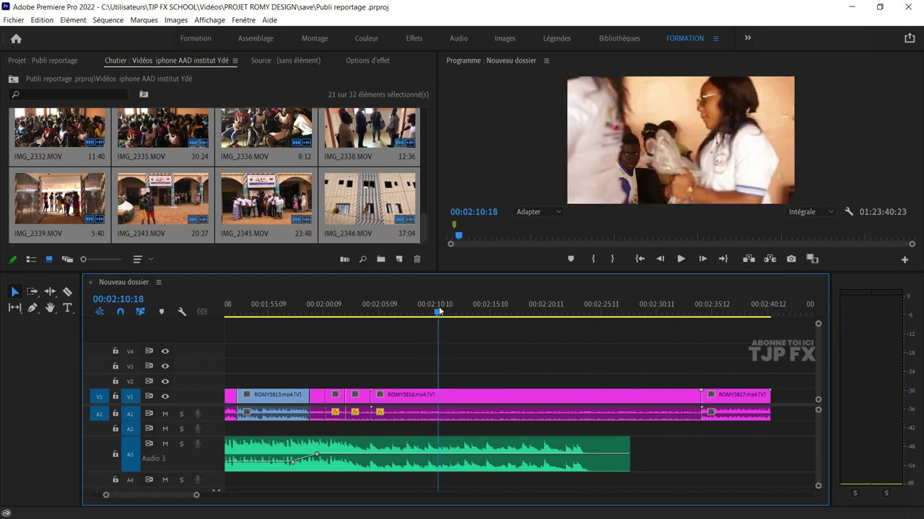
left_click(443, 404)
key("ctrl+k")
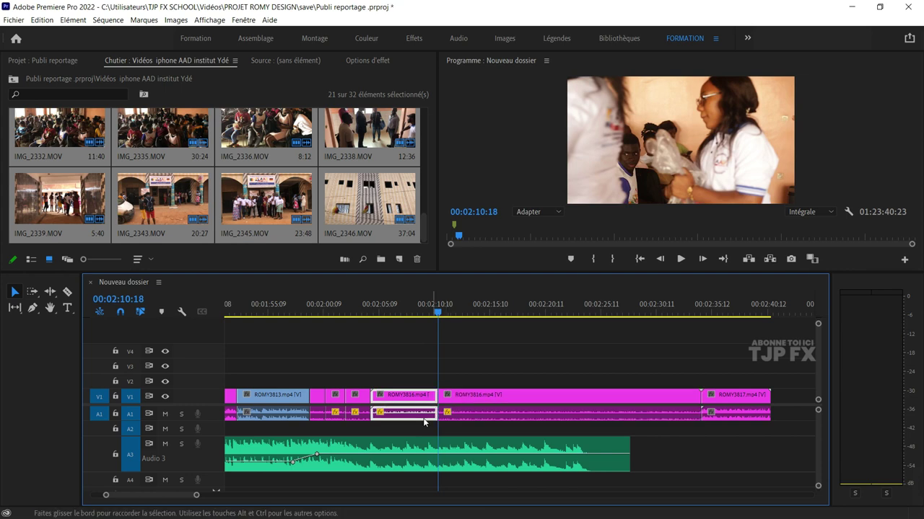
left_click(407, 397)
key("shift+Delete")
left_click(324, 310)
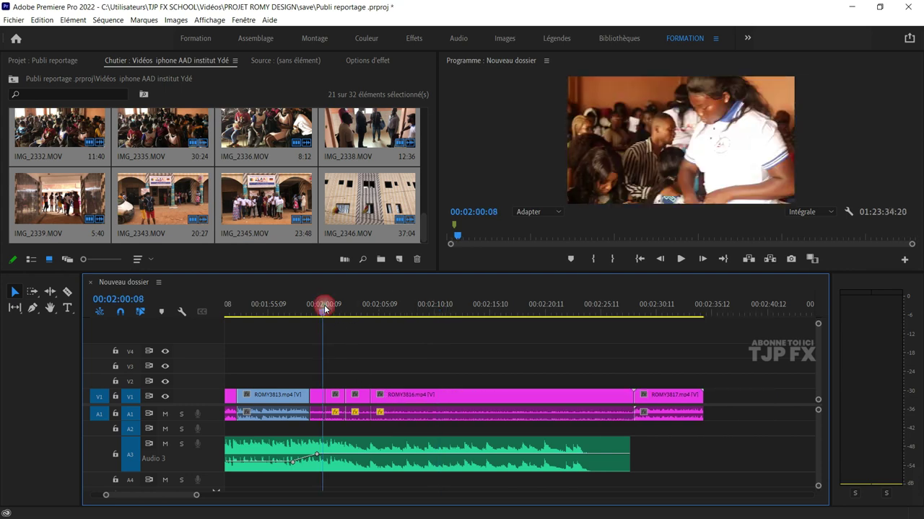
key("ctrl+s")
left_click(294, 312)
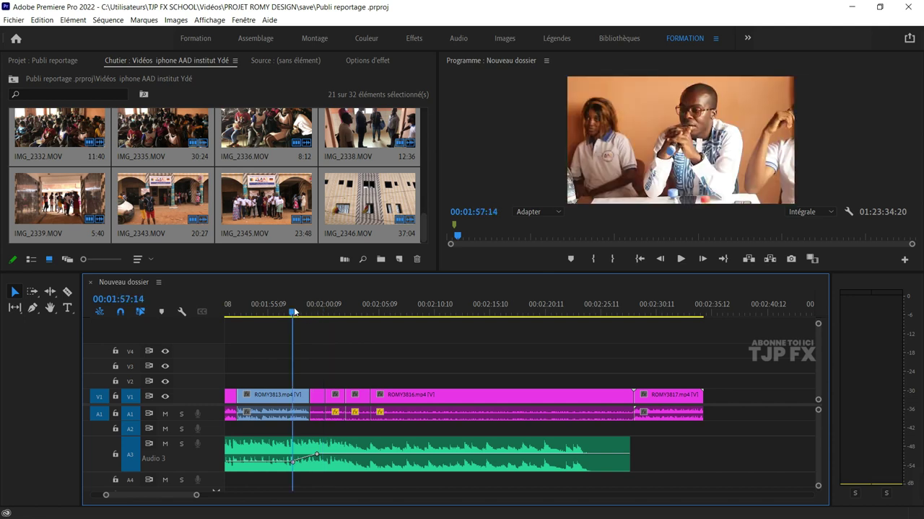
- Review the cut around 02:01 and slide ROMY3816 to close the gap before ROMY3817
key("space")
key("=")
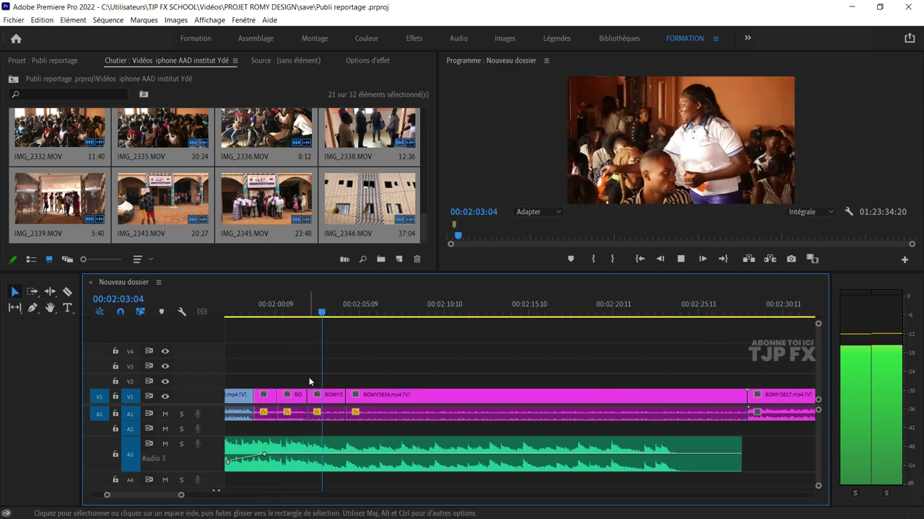
key("space")
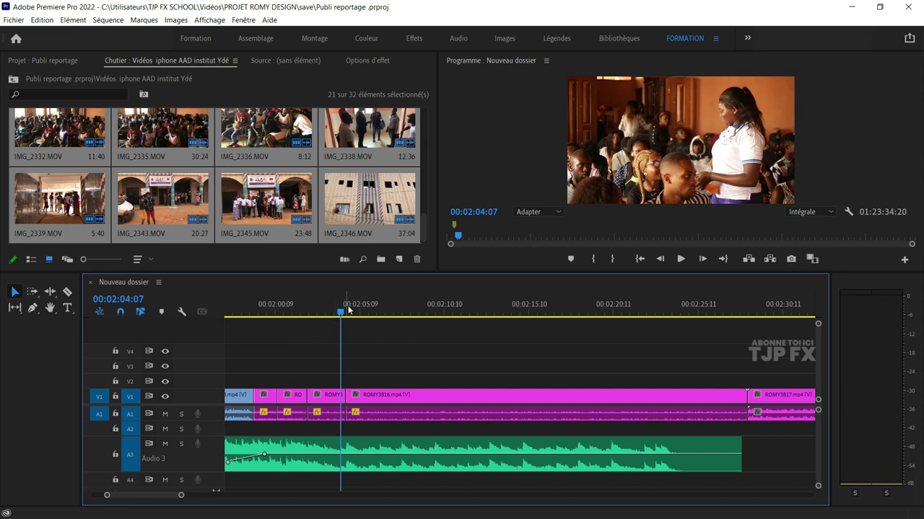
left_click_drag(349, 309, 289, 317)
key("space")
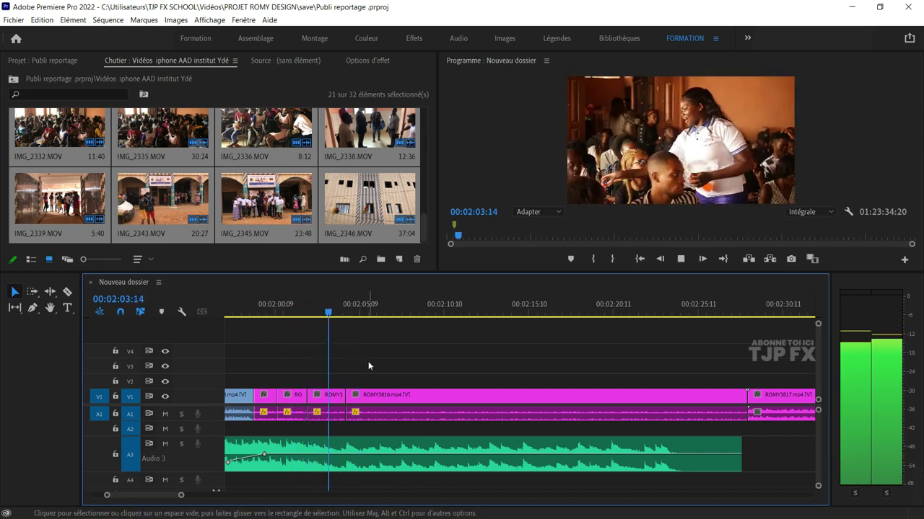
left_click_drag(369, 395, 354, 396)
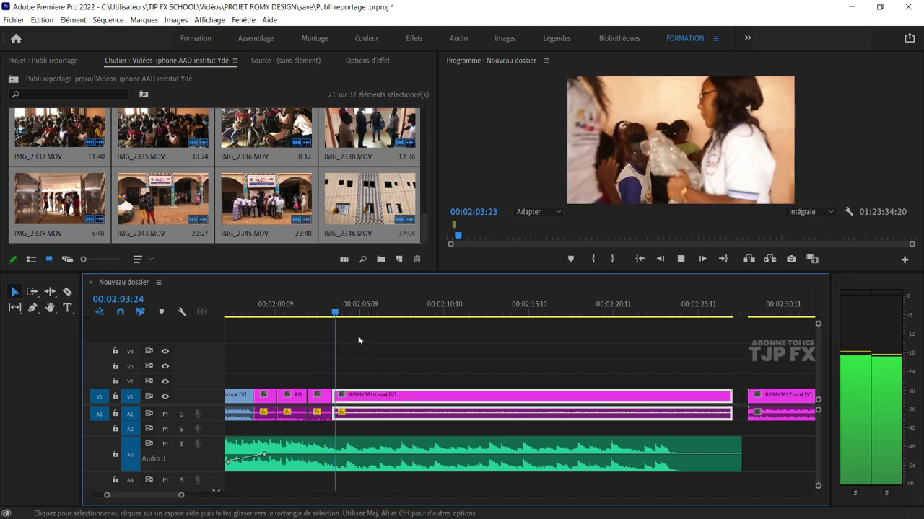
key("space")
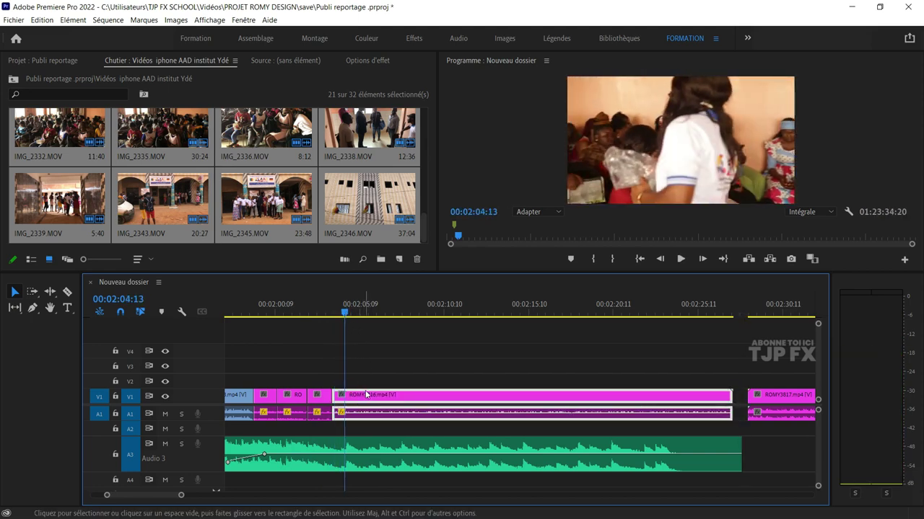
left_click_drag(366, 394, 376, 394)
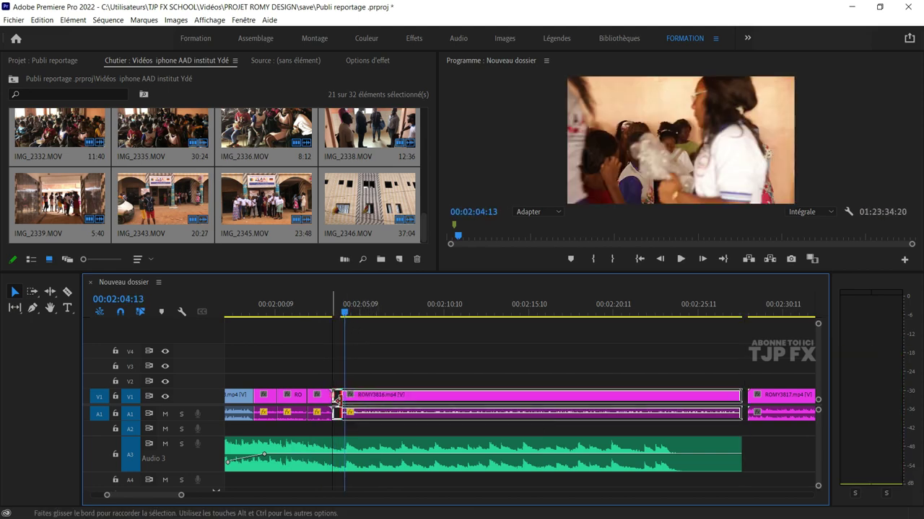
- Cut out ROMY3816's section between 02:05:09 and 02:23:14 and ripple-close the gap
left_click(315, 306)
key("space")
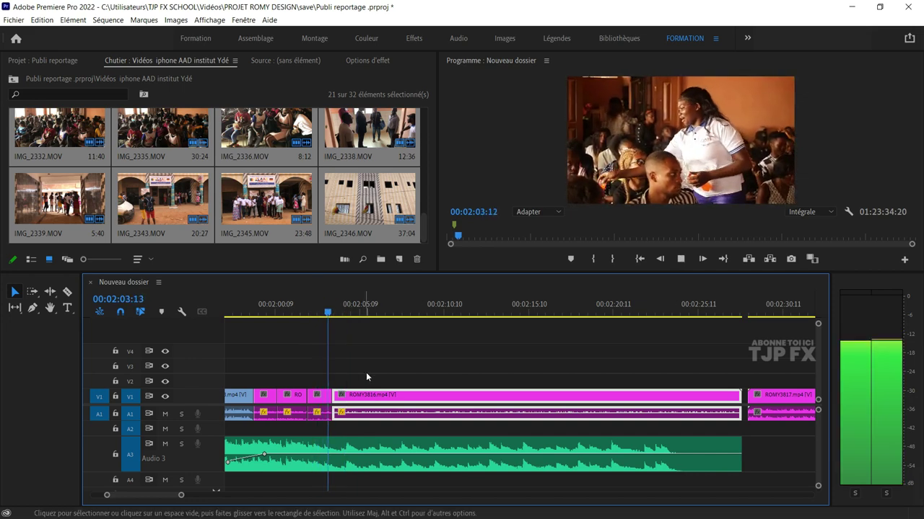
key("space")
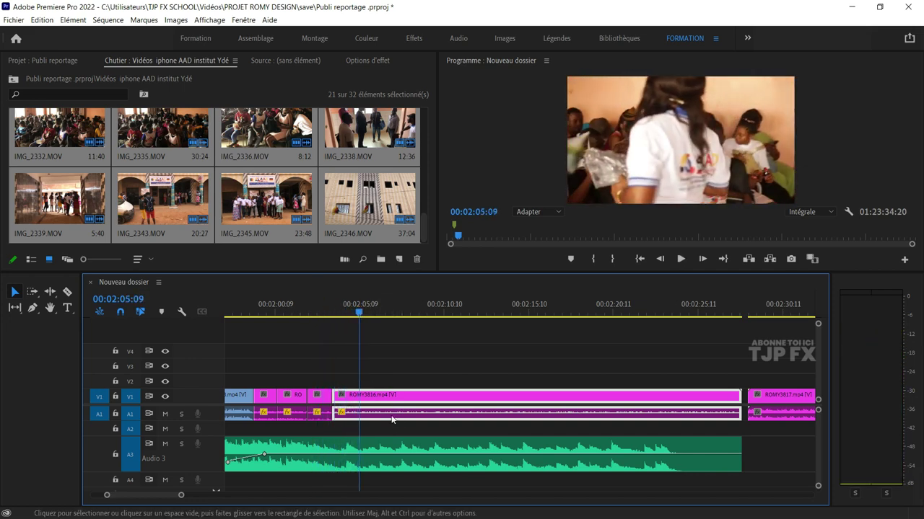
key("ctrl+k")
mouse_move(361, 309)
left_mouse_down()
mouse_move(604, 320)
mouse_move(668, 345)
left_mouse_up()
left_click(678, 398)
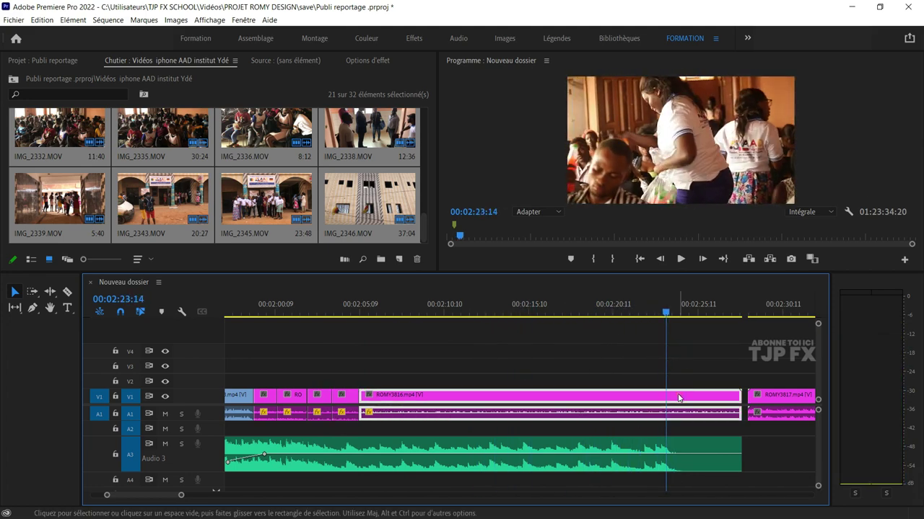
key("ctrl+k")
key("Delete")
left_click(547, 396)
key("Delete")
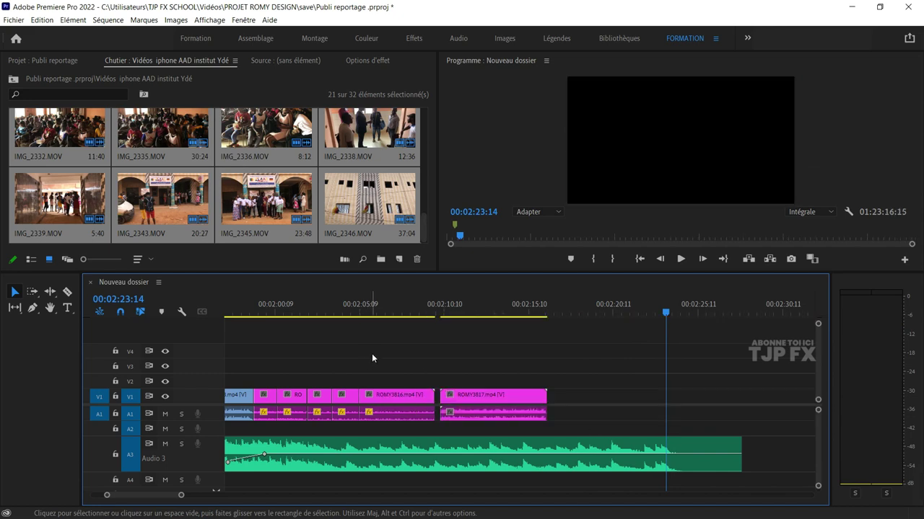
- End ROMY3816 at 02:07:03 and pull ROMY3817 left to butt against it
left_click(347, 309)
key("space")
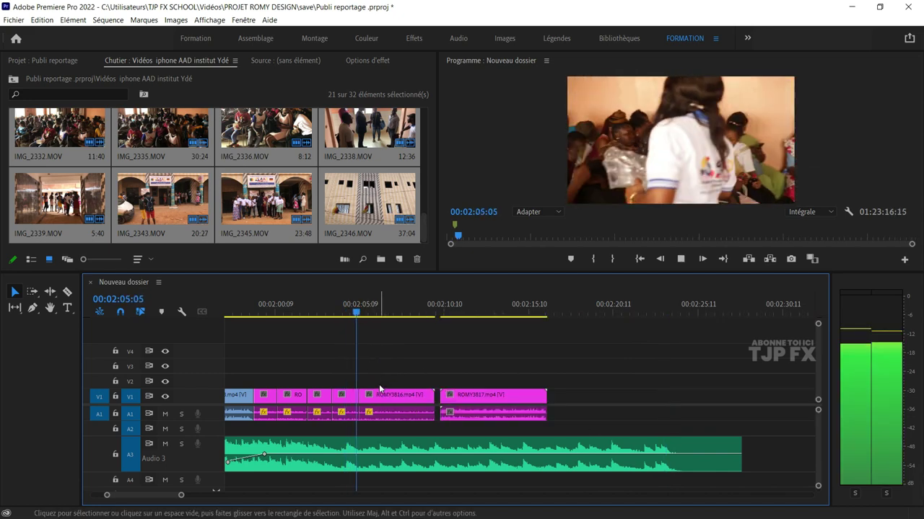
key("space")
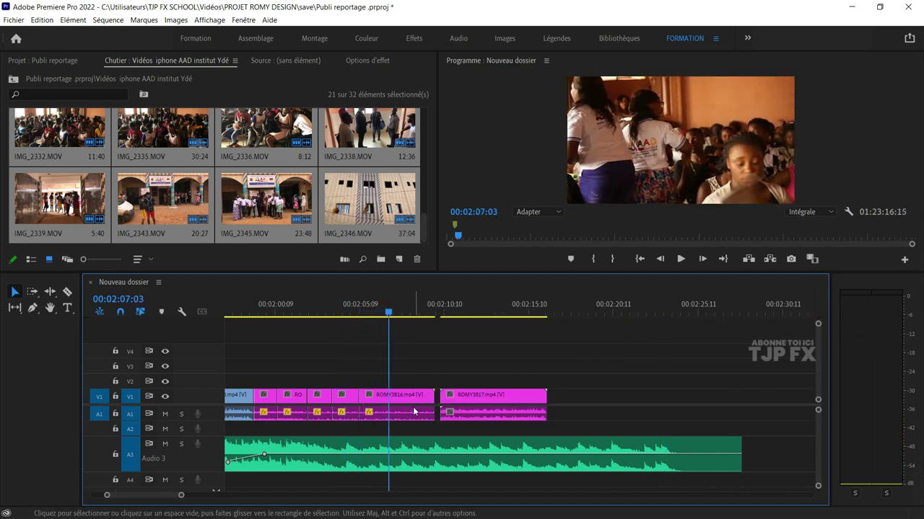
left_click(414, 403)
key("ctrl+k")
left_click(414, 403)
key("Delete")
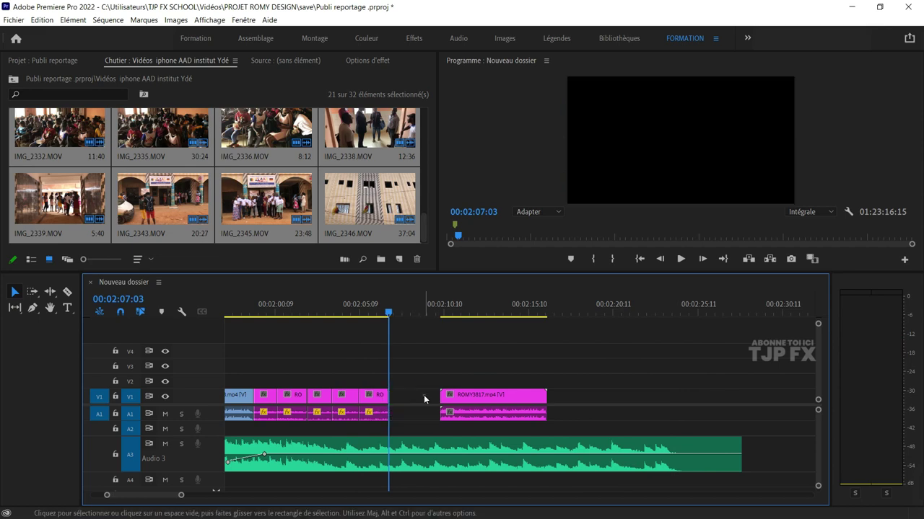
left_click(425, 397)
key("Delete")
mouse_move(412, 310)
left_mouse_down()
mouse_move(431, 321)
mouse_move(420, 318)
left_mouse_up()
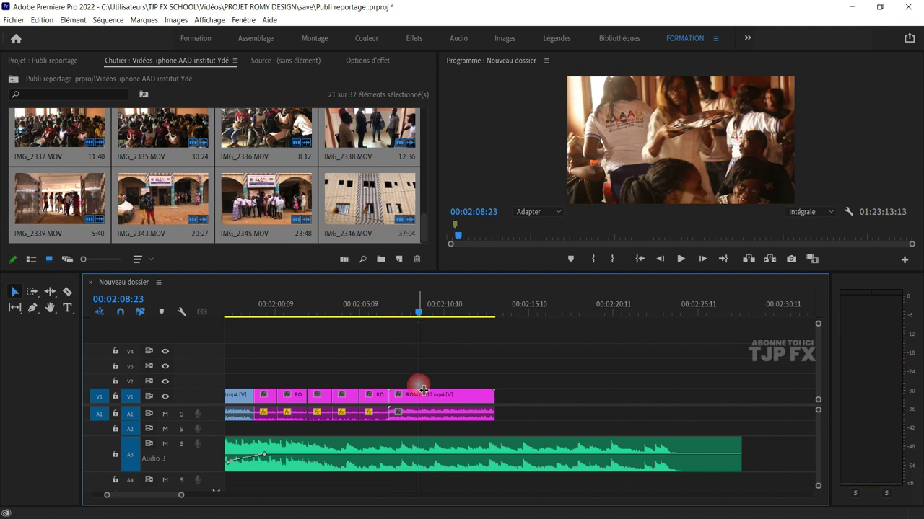
left_click_drag(427, 398, 394, 408)
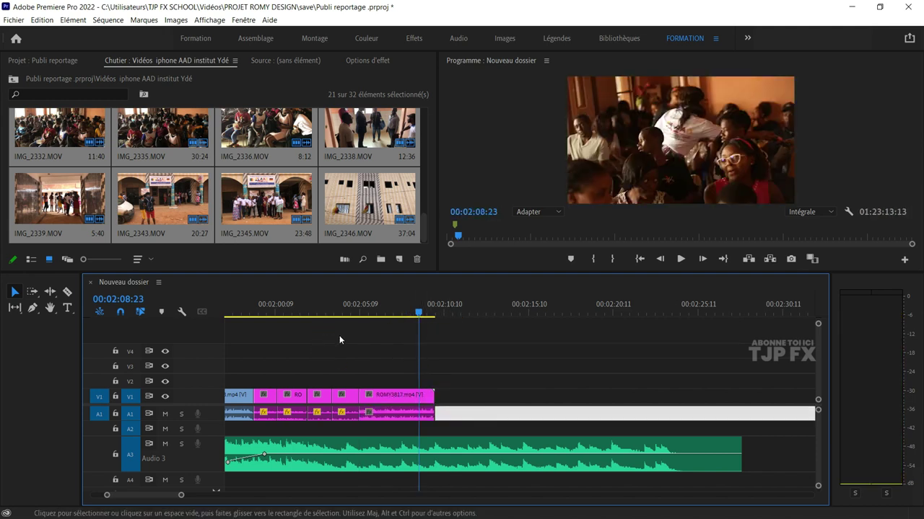
- Lower ROMY3817's audio gain by 15 dB
scroll(422, 357, "up", 1)
right_click(452, 415)
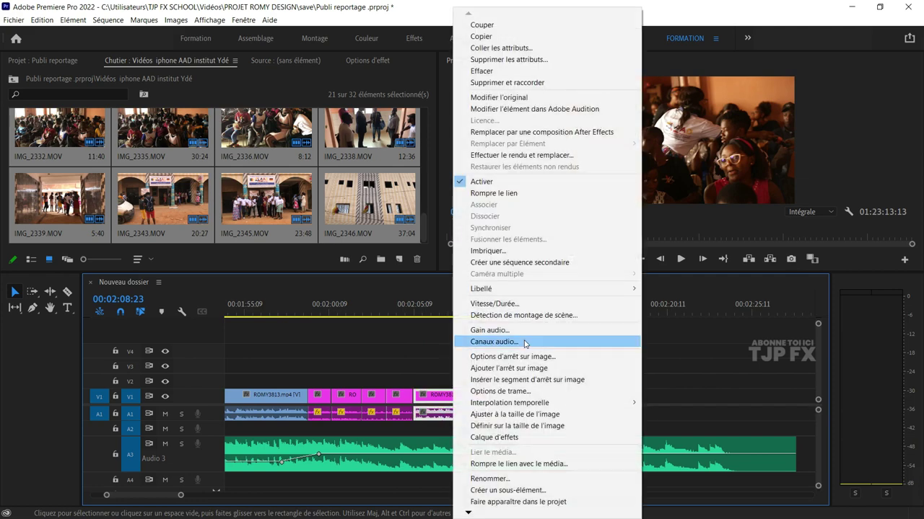
left_click(524, 333)
type("-15")
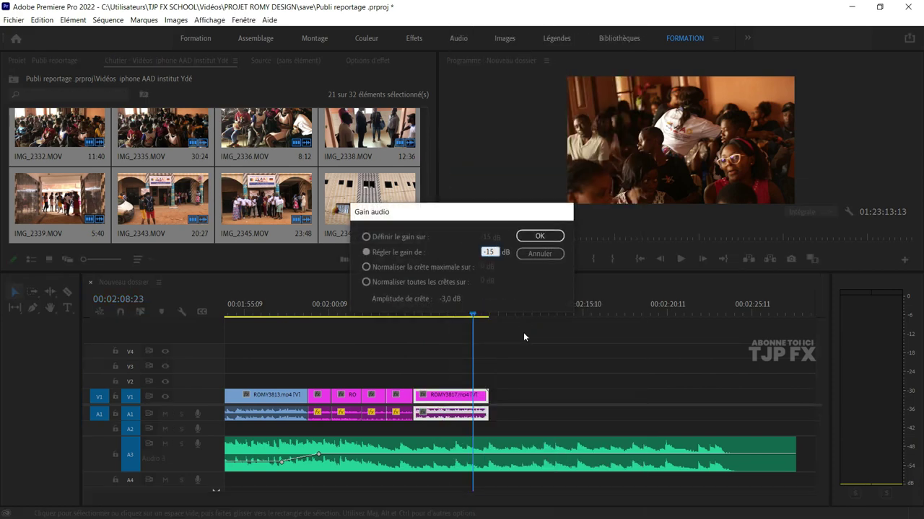
key("Return")
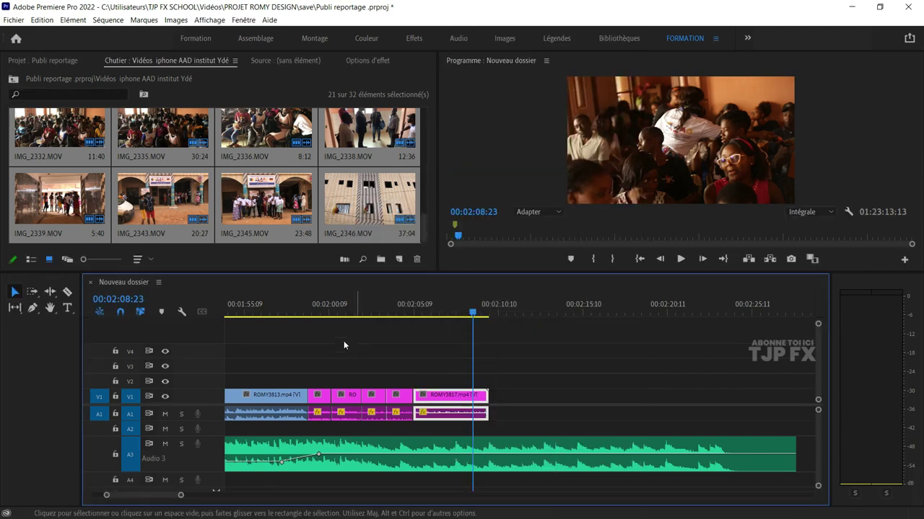
- Give the short clips after ROMY3813 a Magenta label
left_click(289, 310)
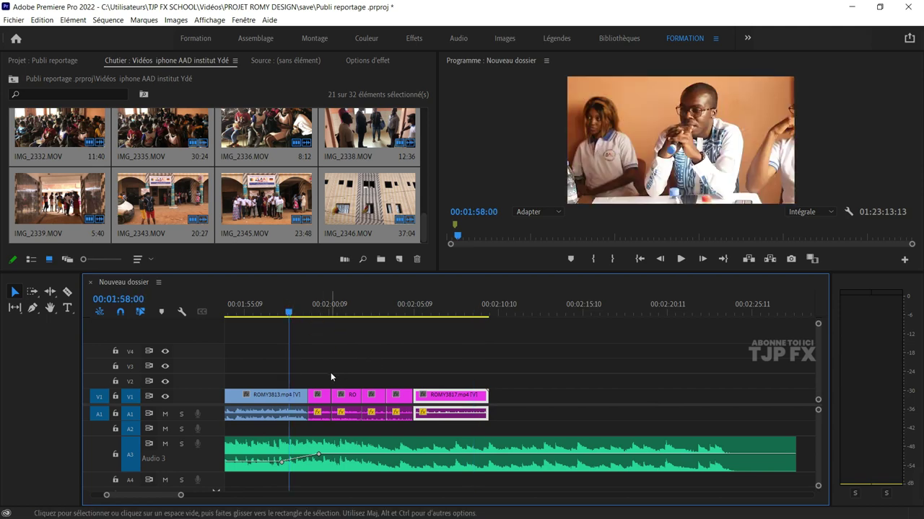
left_click_drag(330, 374, 462, 391)
right_click(464, 396)
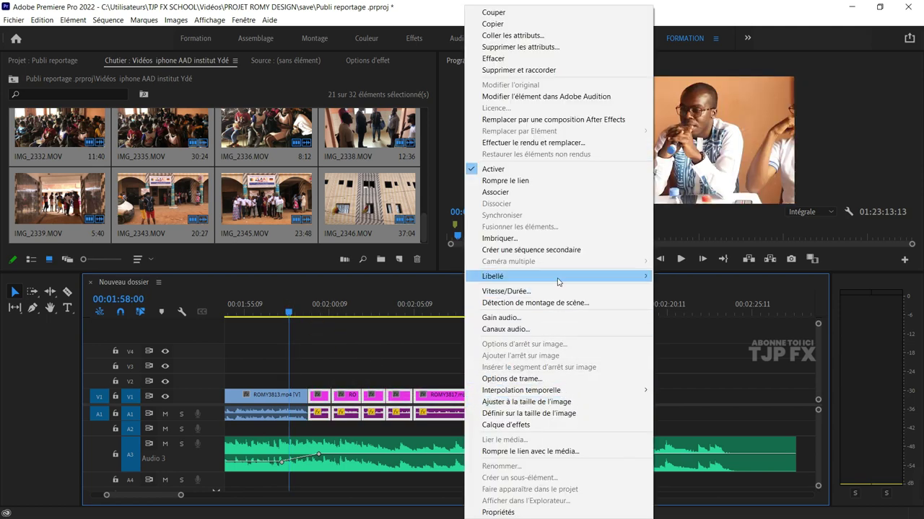
mouse_move(591, 276)
left_click(682, 418)
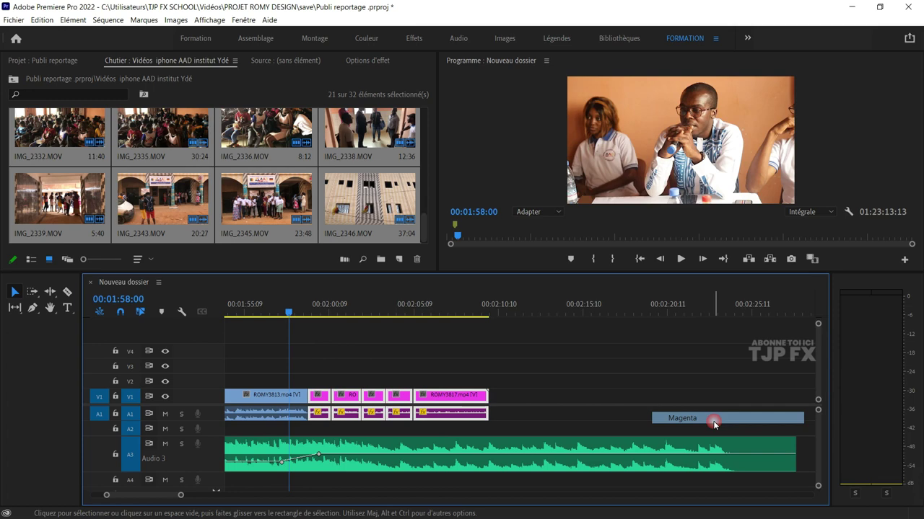
left_click(409, 366)
- Apply the audio gain change to the magenta clips and trim the last clip's end to the playhead
key("space")
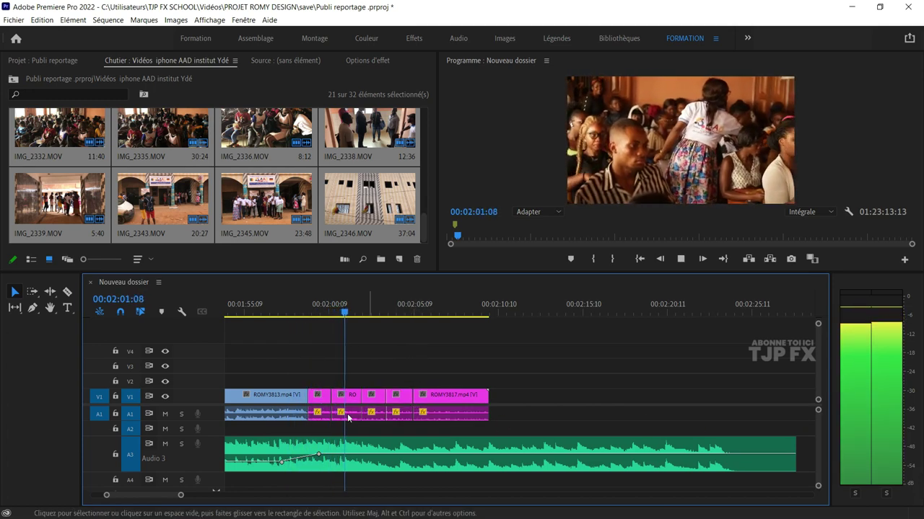
left_click_drag(541, 372, 332, 422)
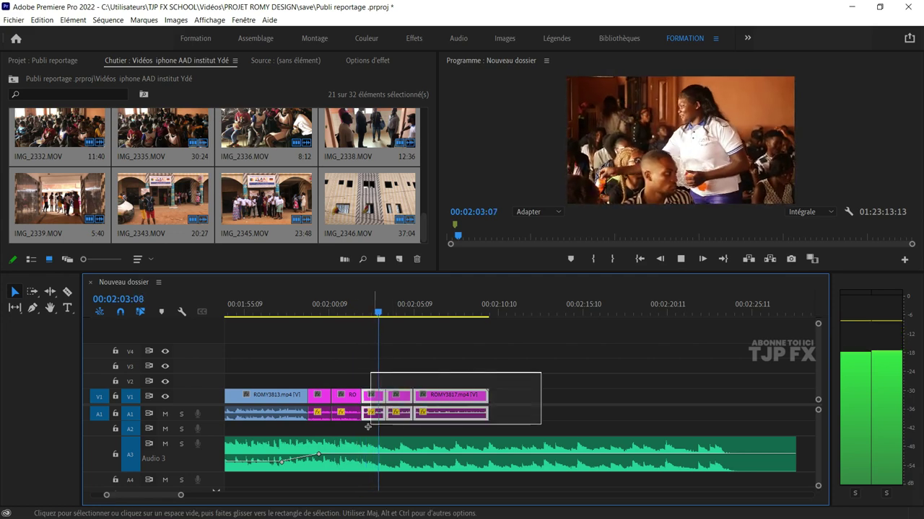
right_click(405, 397)
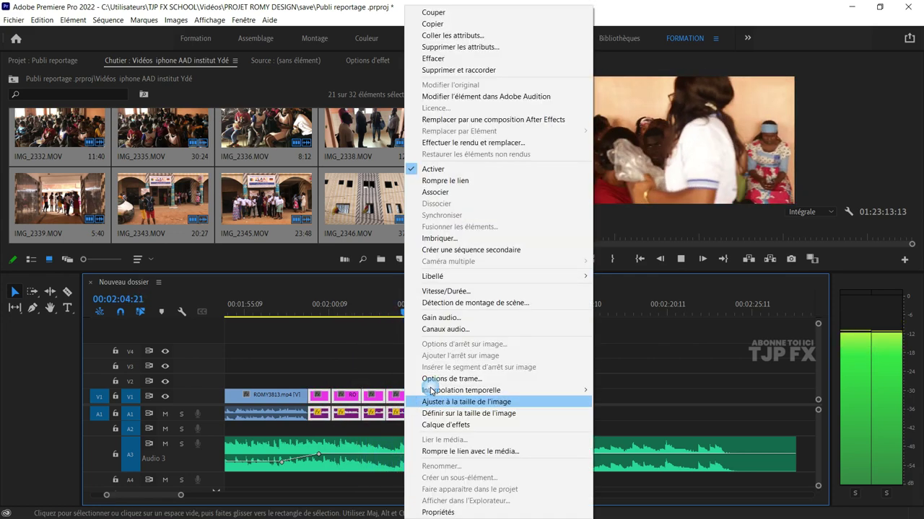
left_click(456, 316)
key("Return")
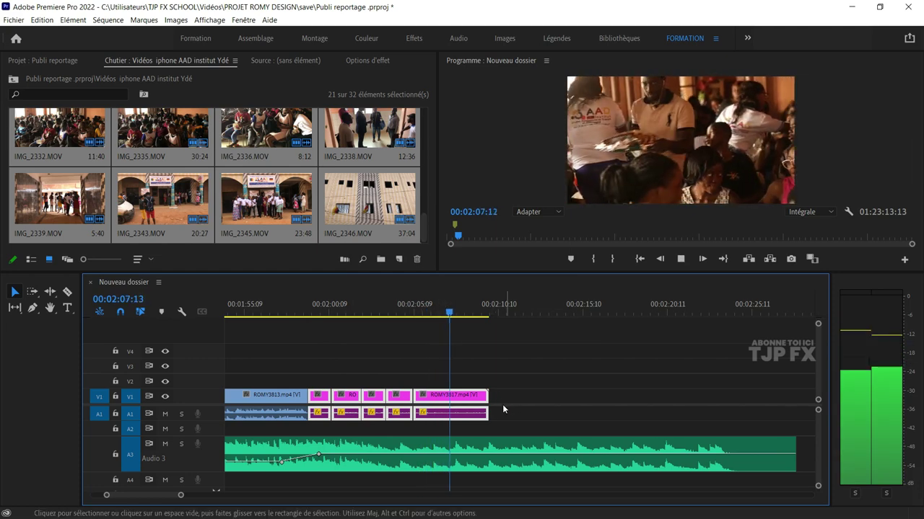
key("space")
left_click_drag(487, 409, 461, 408)
- Zoom out and delete the stray ROMY clip sitting alone near 03:47
key("minus")
key("minus")
key("minus")
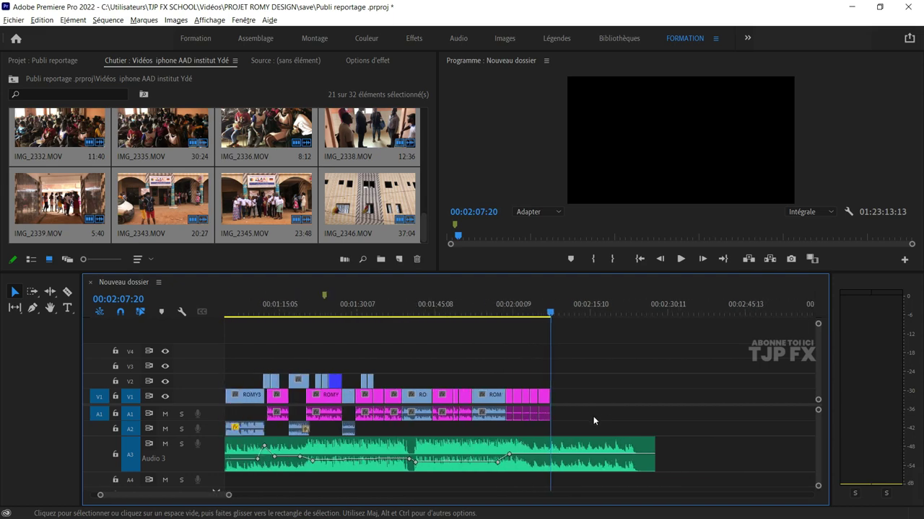
key("minus")
left_click(516, 317)
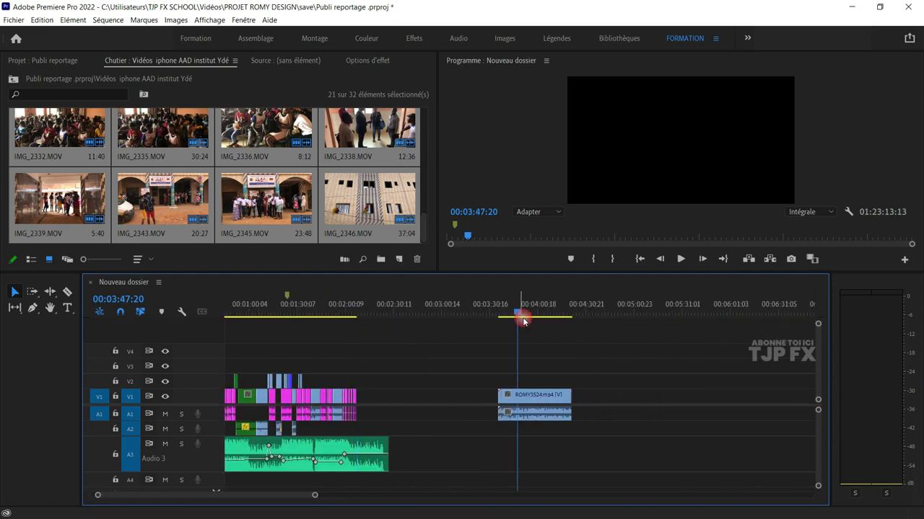
scroll(525, 361, "down", 2)
key("space")
key("minus")
key("space")
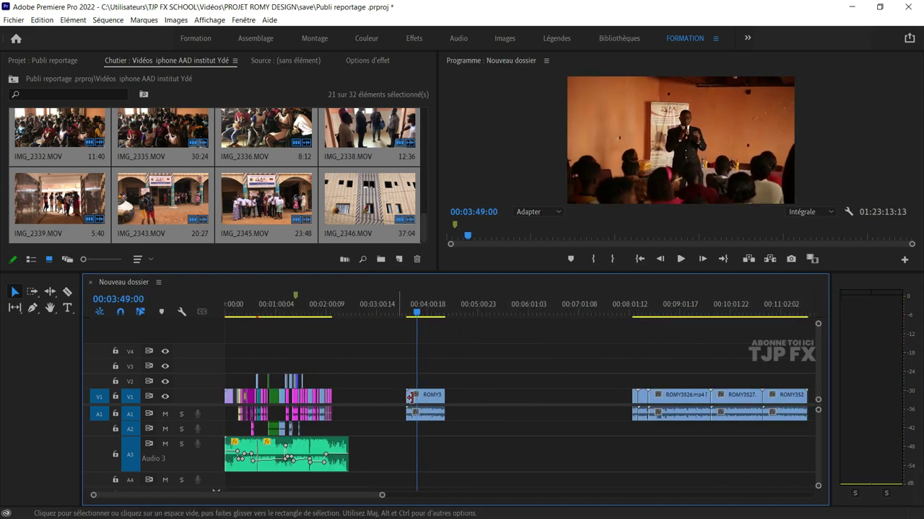
left_click(433, 396)
key("space")
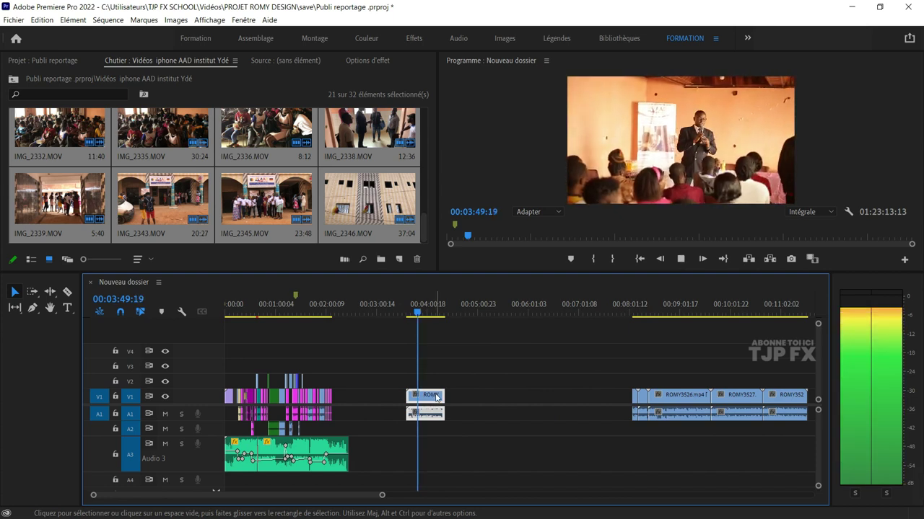
key("Delete")
key("space")
- Jump to the next clip at 08:06:07 and save the project
key("Down")
scroll(618, 373, "down", 2)
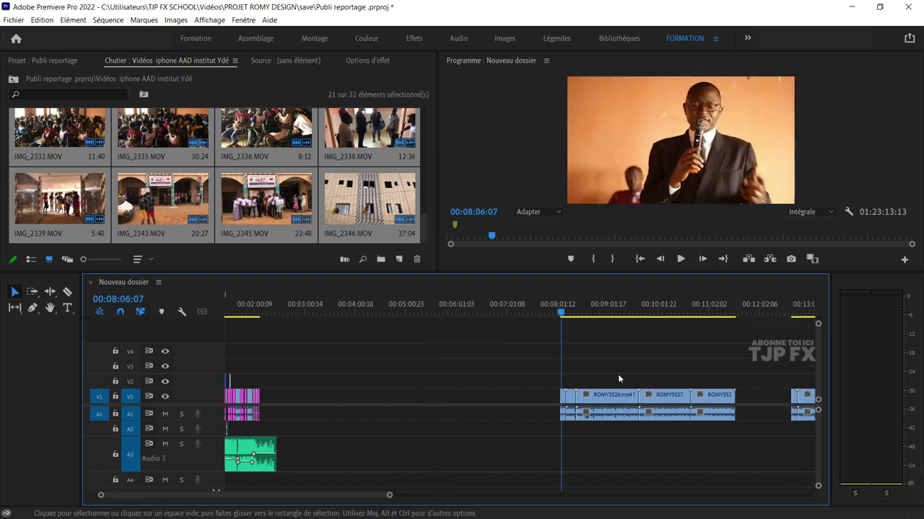
key("ctrl+s")
scroll(581, 401, "down", 3)
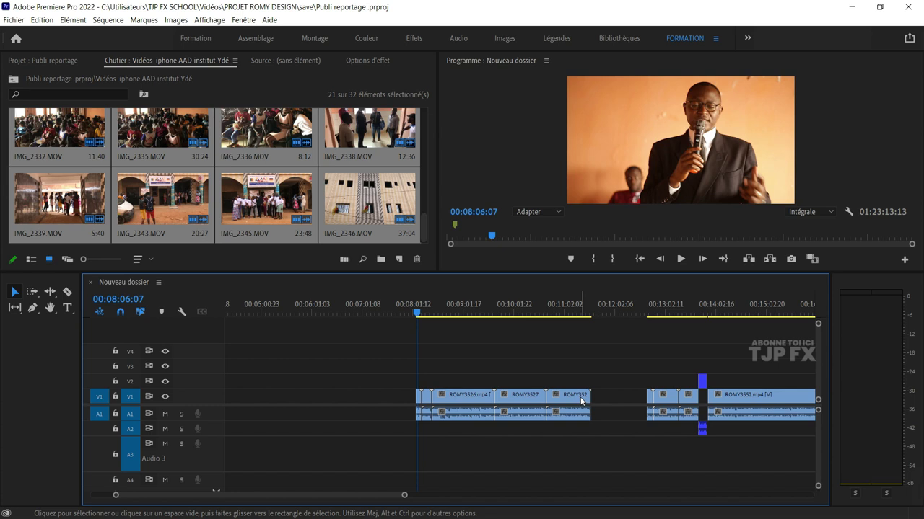
left_click(463, 296)
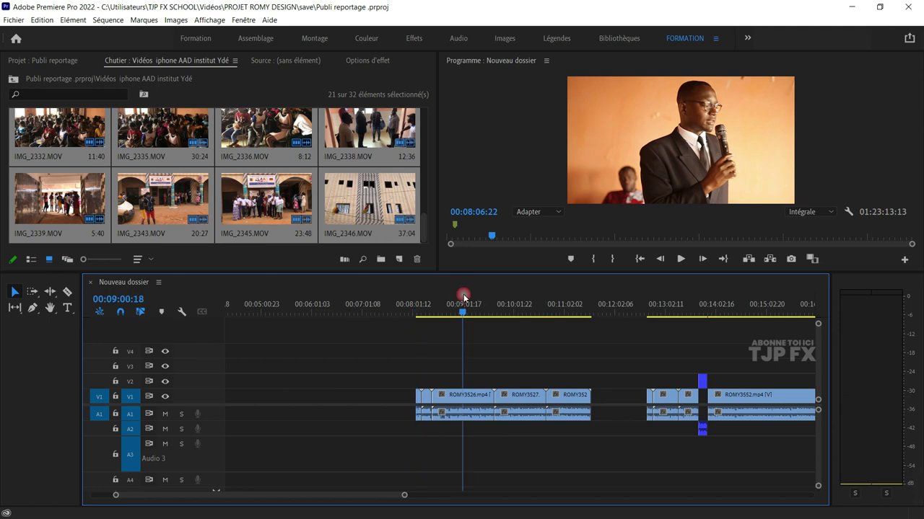
left_click_drag(459, 297, 573, 307)
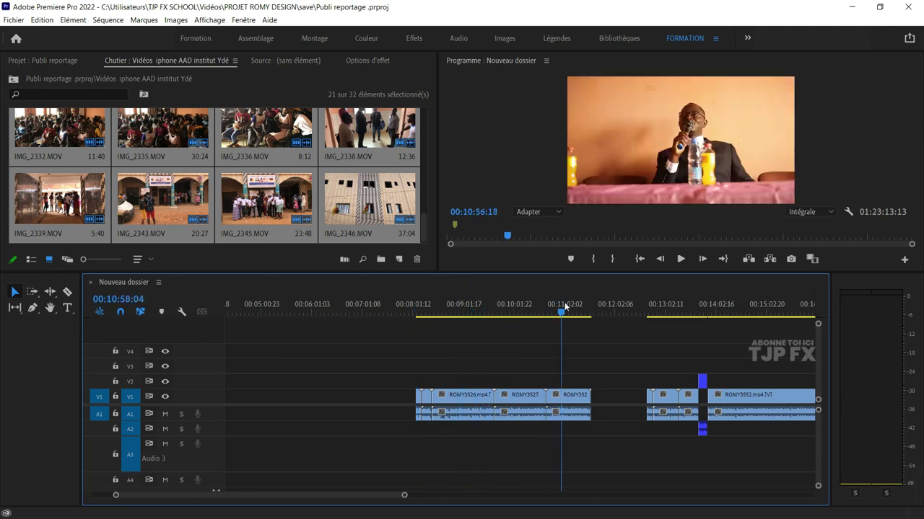
mouse_move(655, 300)
left_mouse_down()
mouse_move(686, 310)
mouse_move(658, 307)
left_mouse_up()
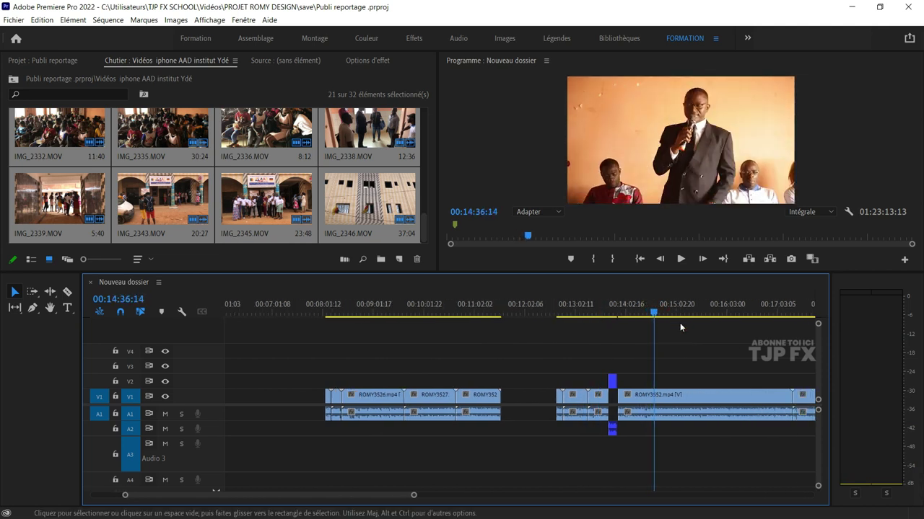
scroll(667, 343, "down", 3)
scroll(666, 343, "down", 2)
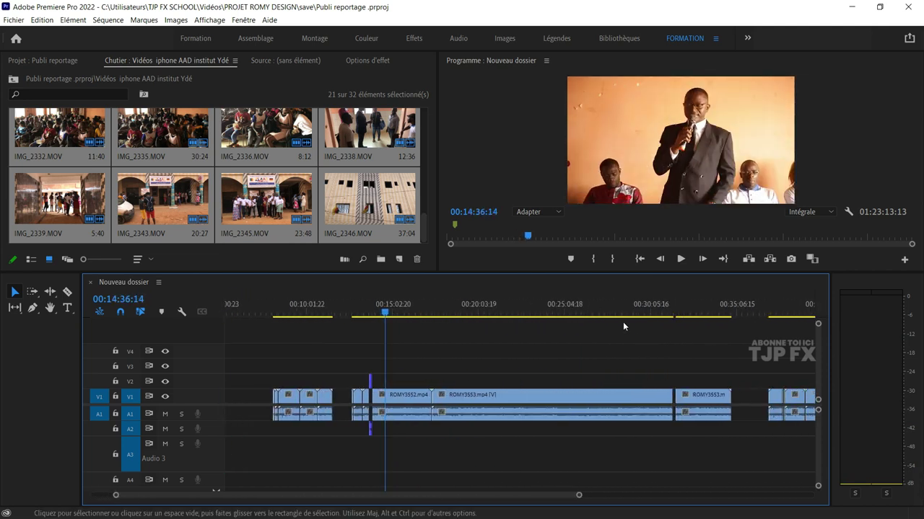
left_click(589, 313)
mouse_move(591, 316)
left_mouse_down()
mouse_move(634, 326)
mouse_move(694, 321)
left_mouse_up()
scroll(704, 372, "down", 2)
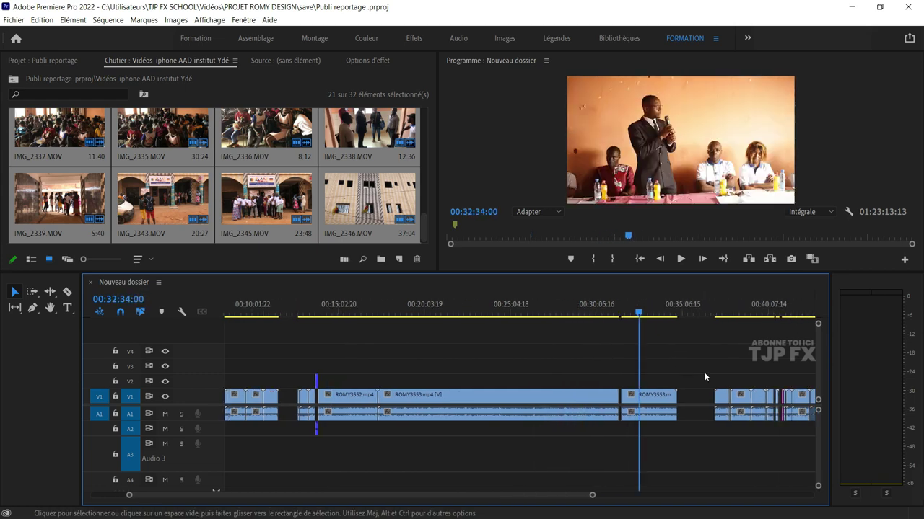
scroll(672, 357, "down", 3)
left_click(612, 318)
scroll(626, 347, "down", 1)
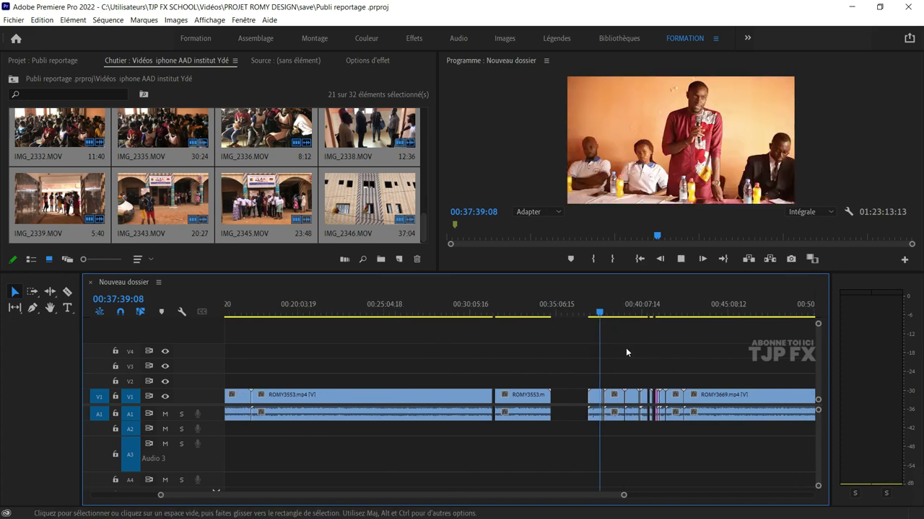
key("space")
scroll(589, 388, "up", 2)
scroll(577, 383, "up", 3)
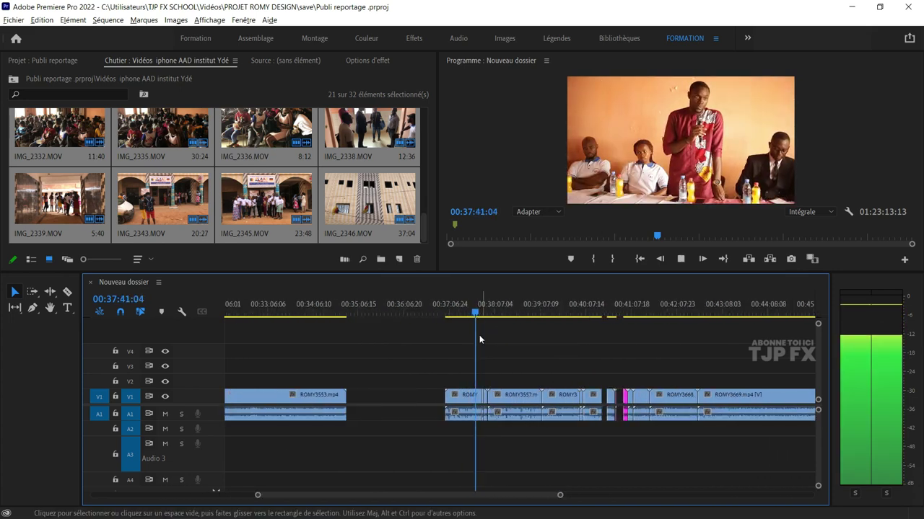
scroll(482, 352, "up", 2)
left_click_drag(478, 319, 547, 321)
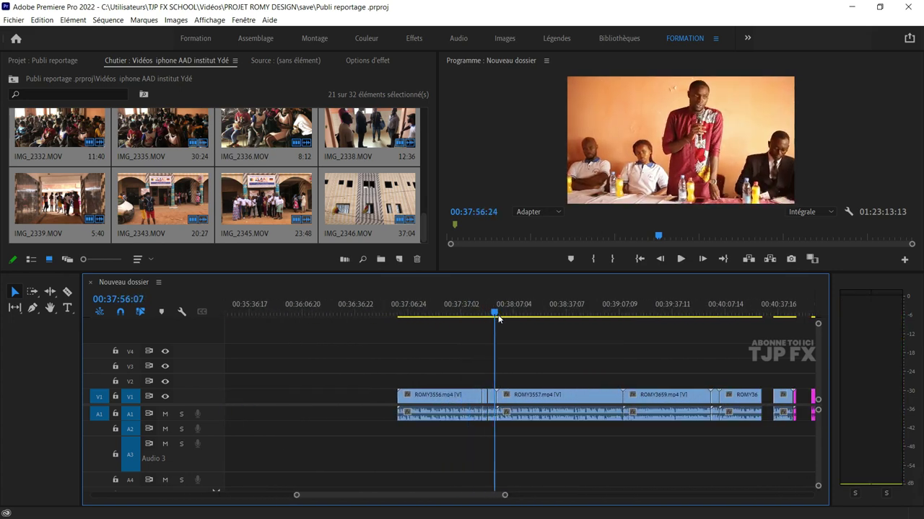
left_click(717, 321)
key("space")
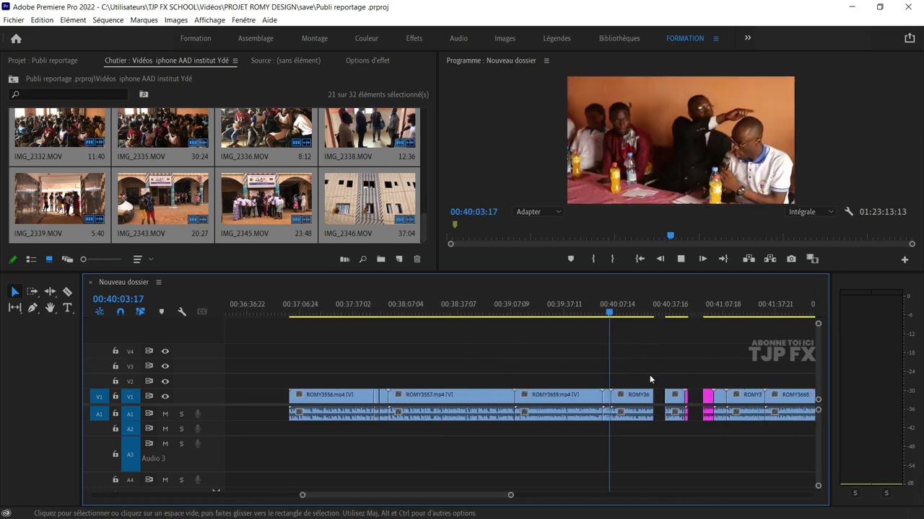
scroll(614, 354, "up", 1)
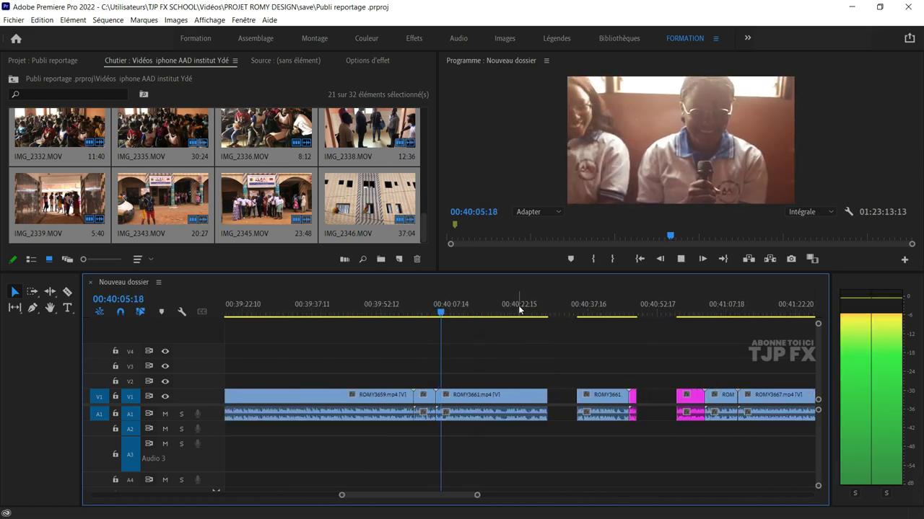
left_click(703, 322)
key("space")
scroll(657, 354, "down", 5)
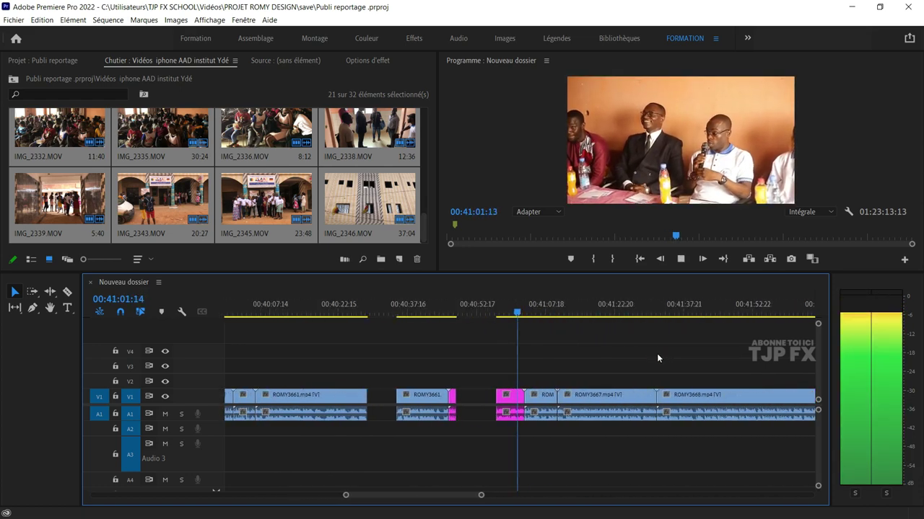
left_click(651, 299)
scroll(676, 361, "down", 4)
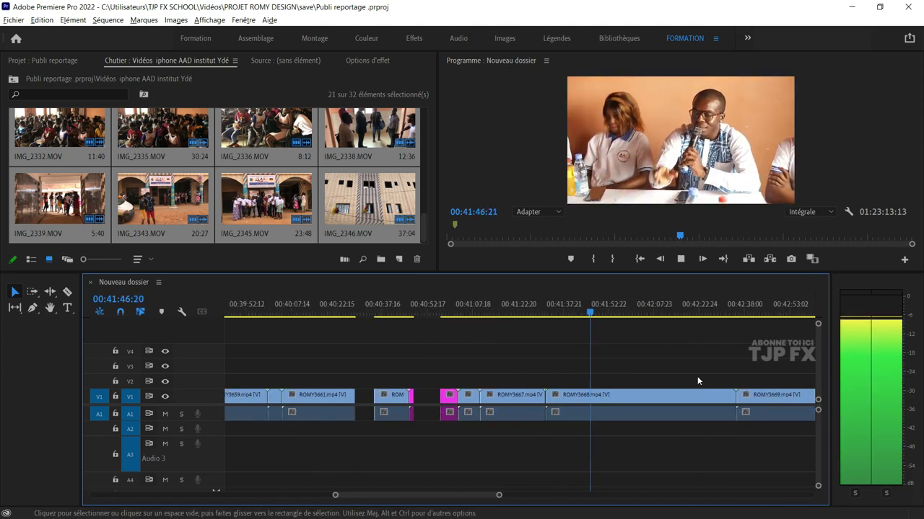
left_click(761, 304)
scroll(750, 370, "down", 2)
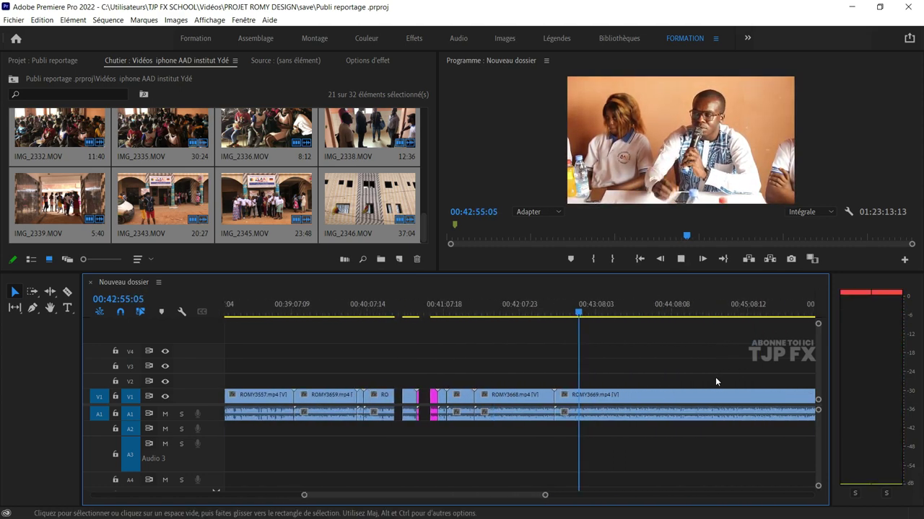
scroll(715, 376, "down", 1)
scroll(682, 383, "down", 1)
scroll(692, 382, "down", 2)
scroll(697, 382, "down", 2)
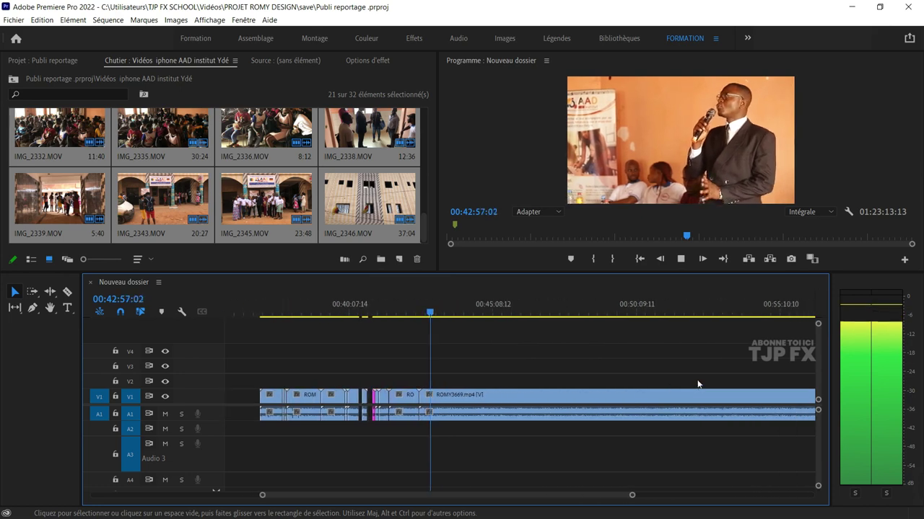
left_click(700, 310)
scroll(701, 351, "down", 2)
scroll(700, 357, "down", 2)
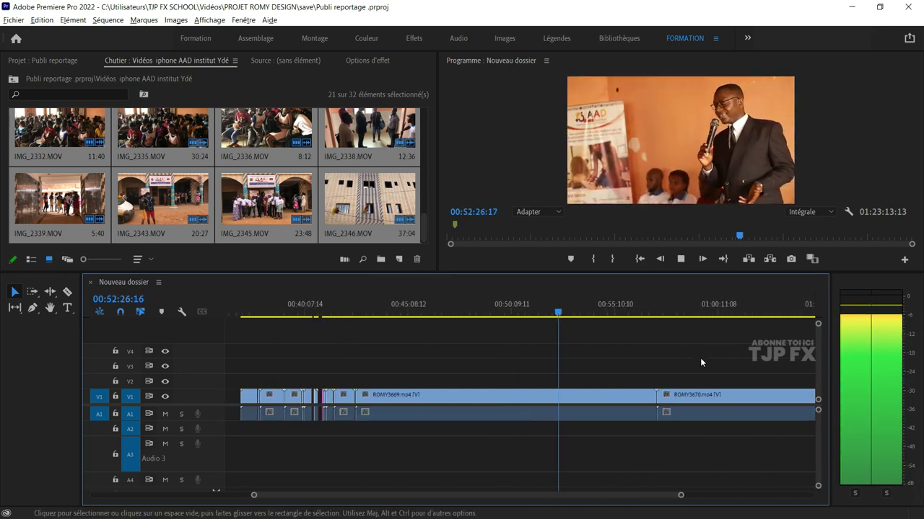
scroll(692, 353, "down", 2)
left_click(650, 318)
left_click(717, 310)
scroll(690, 363, "down", 2)
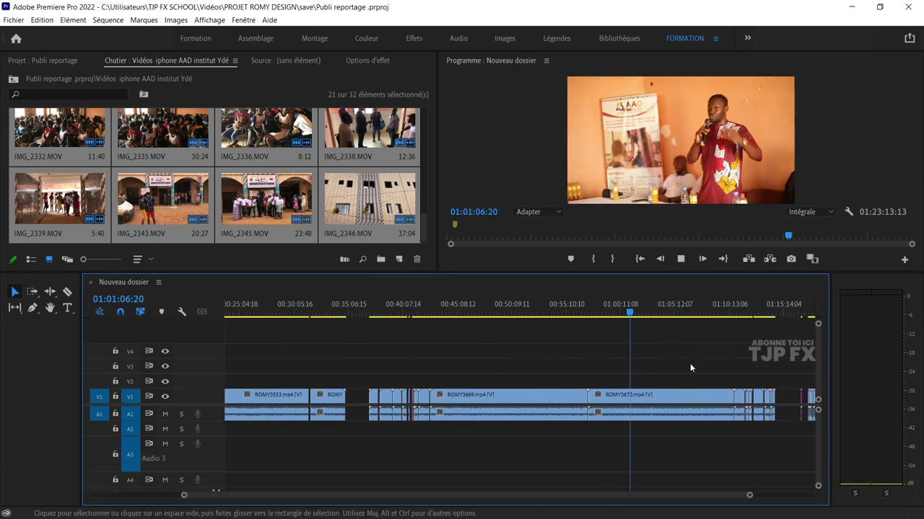
scroll(682, 368, "down", 2)
scroll(683, 364, "up", 2)
left_click(584, 313)
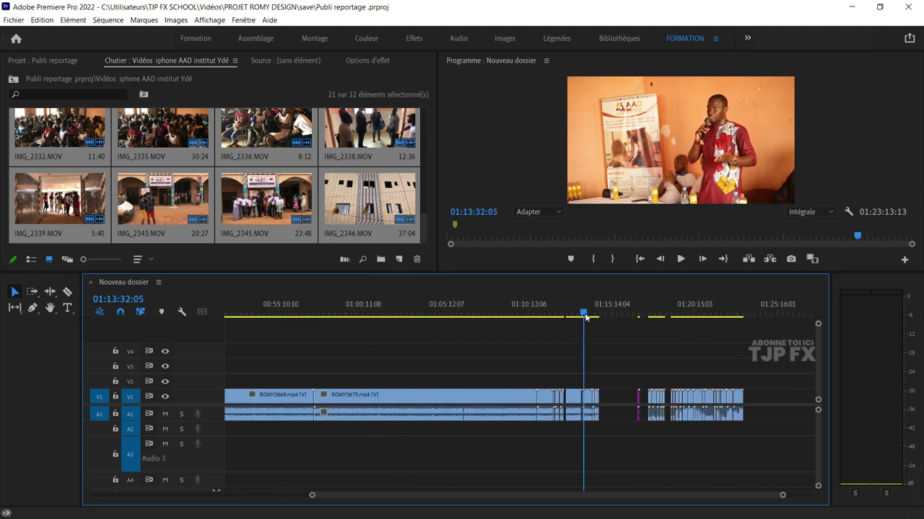
key("space")
left_click(720, 316)
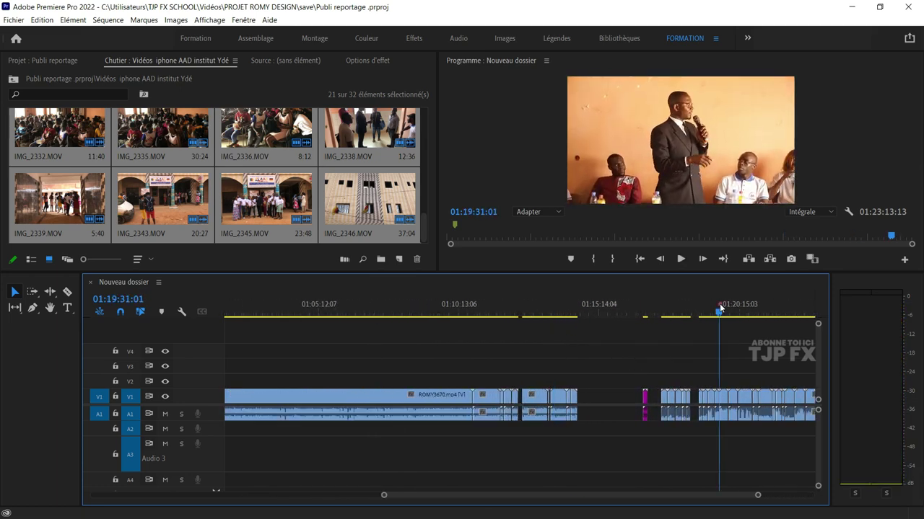
key("=")
key("=")
key("=")
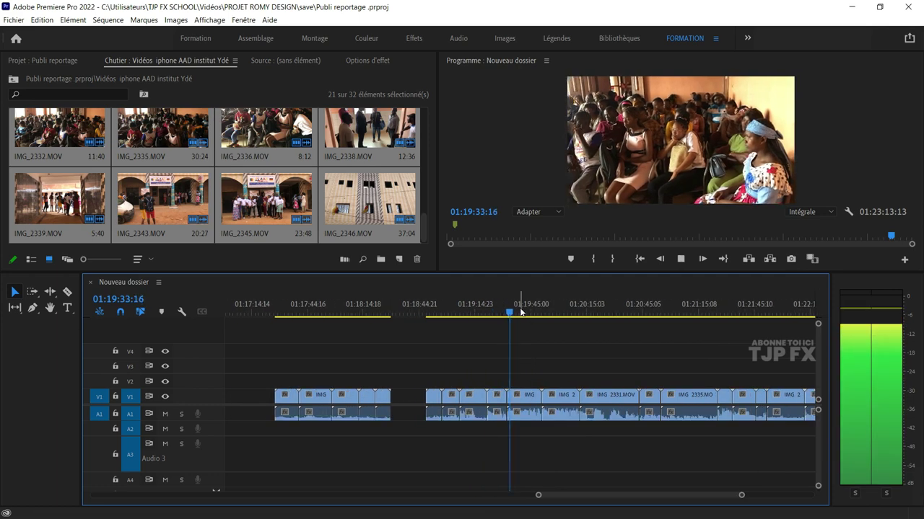
- Scrub the closing audience shots and play them from 01:21:30 and 01:21:58
left_click_drag(524, 314, 541, 316)
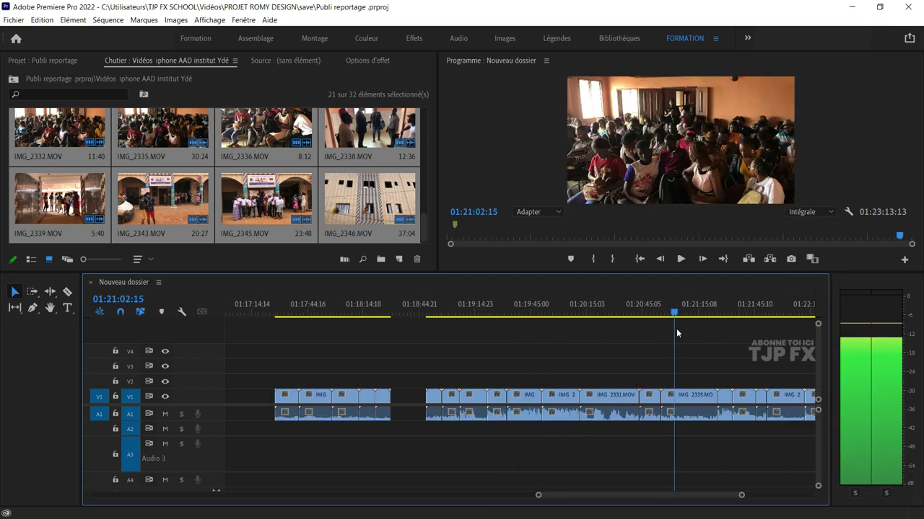
left_click_drag(676, 329, 726, 330)
scroll(714, 354, "down", 2)
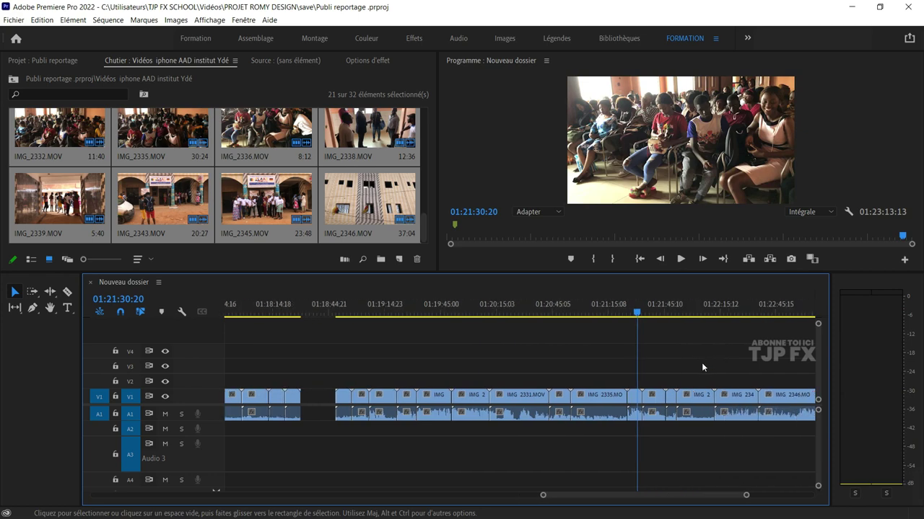
key("space")
left_click(690, 312)
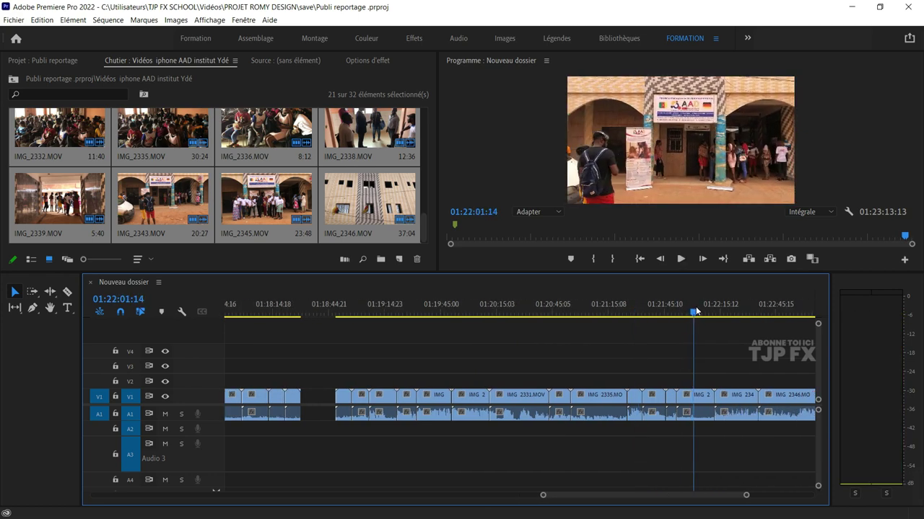
key("space")
scroll(718, 374, "up", 1)
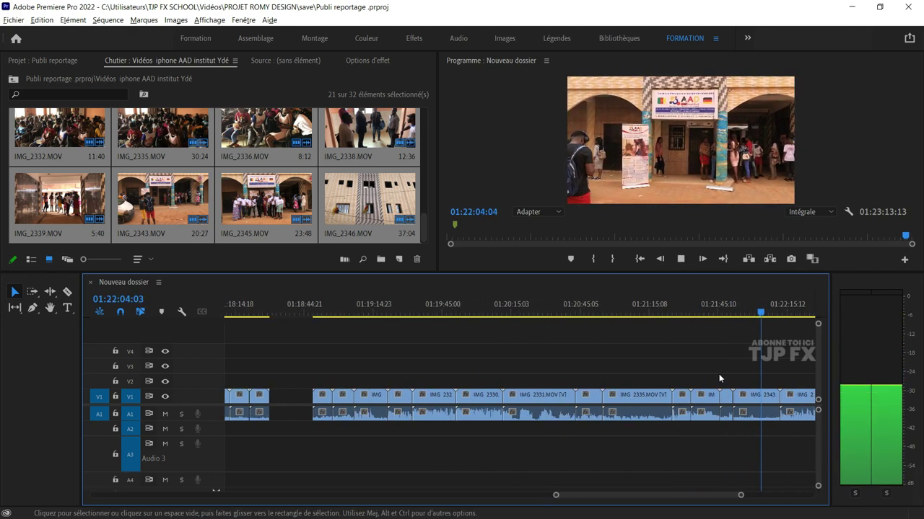
scroll(718, 374, "down", 1)
- Replay the audience shots from 01:21:28 and watch them in full-screen playback
left_click(694, 312)
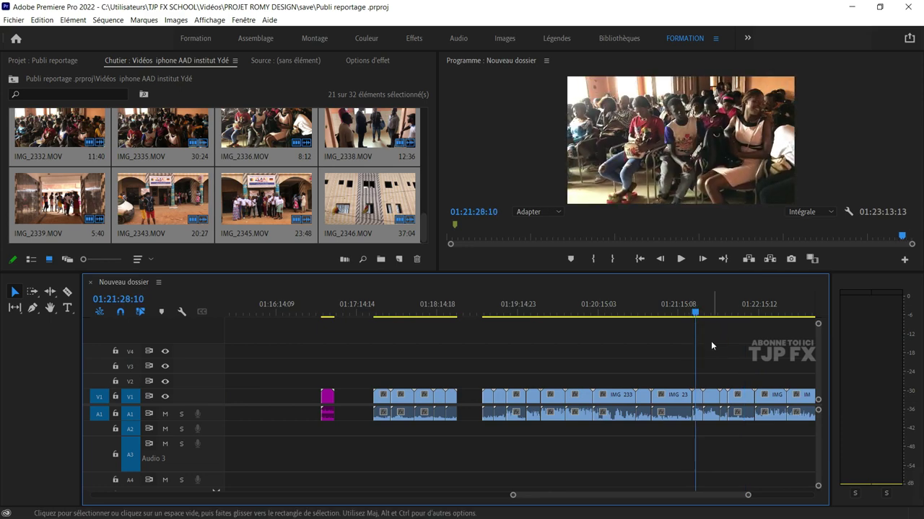
key("space")
scroll(628, 373, "up", 2)
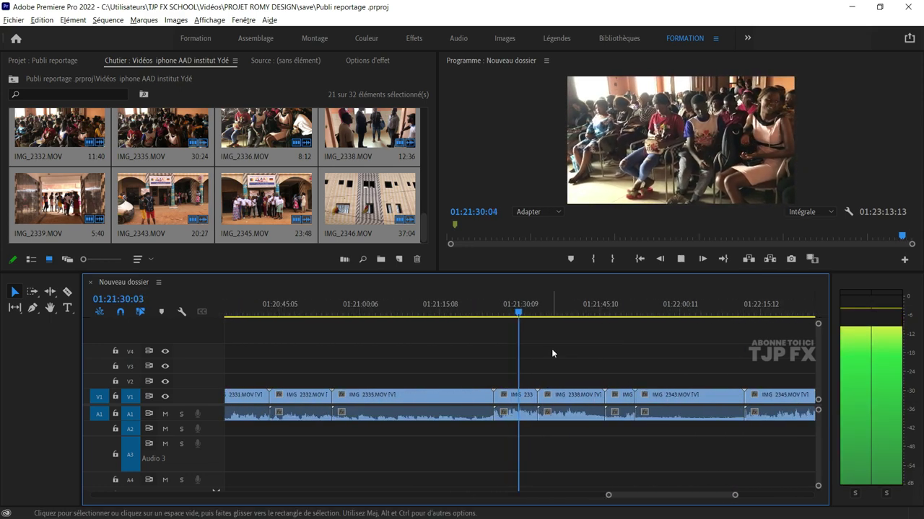
scroll(551, 348, "up", 1)
left_click_drag(534, 312, 648, 318)
scroll(654, 348, "down", 2)
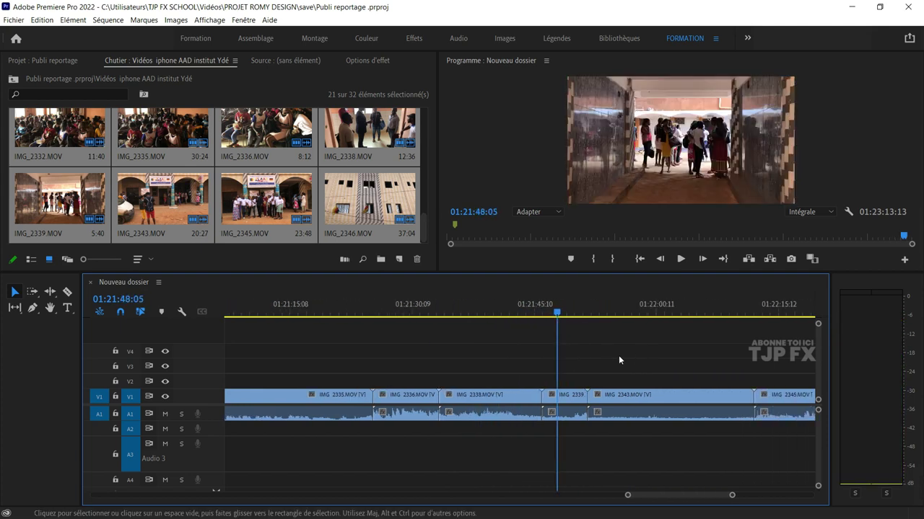
key("ctrl+grave")
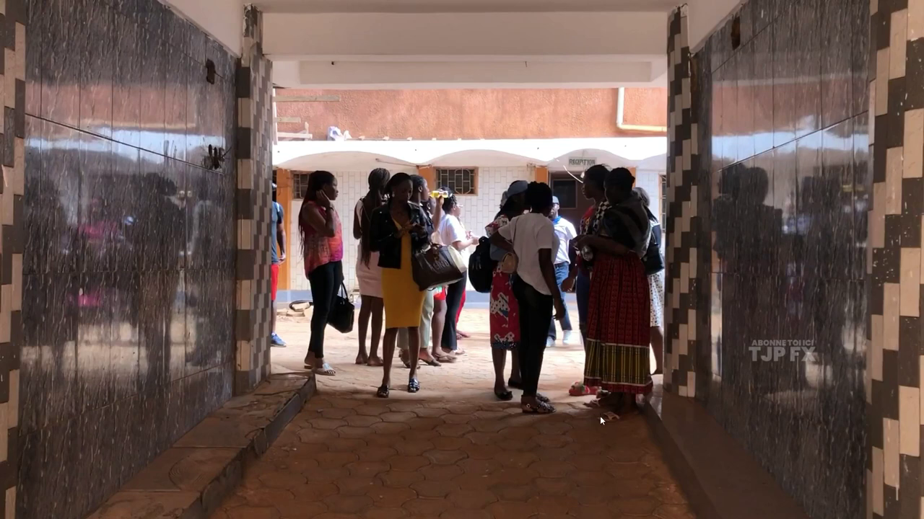
key("ctrl+grave")
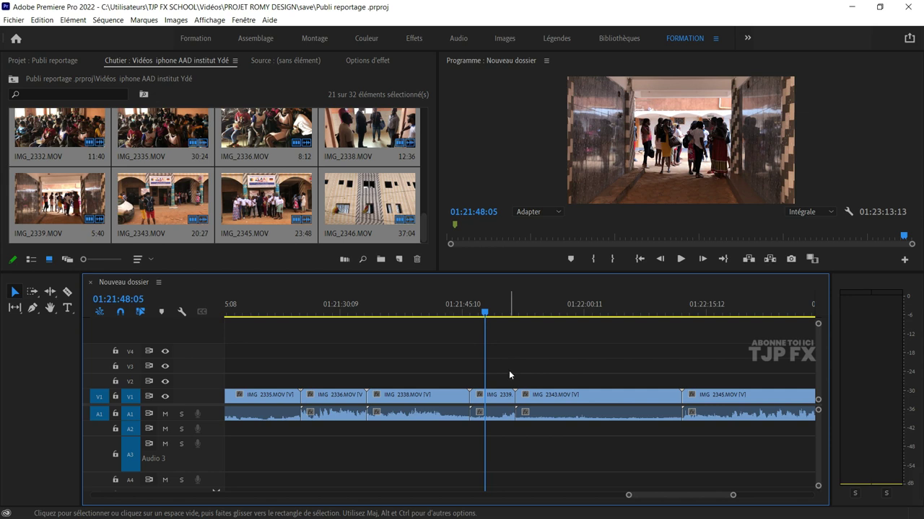
- Scrub to about 01:22:39 and select the last two clips of the sequence
scroll(556, 368, "down", 3)
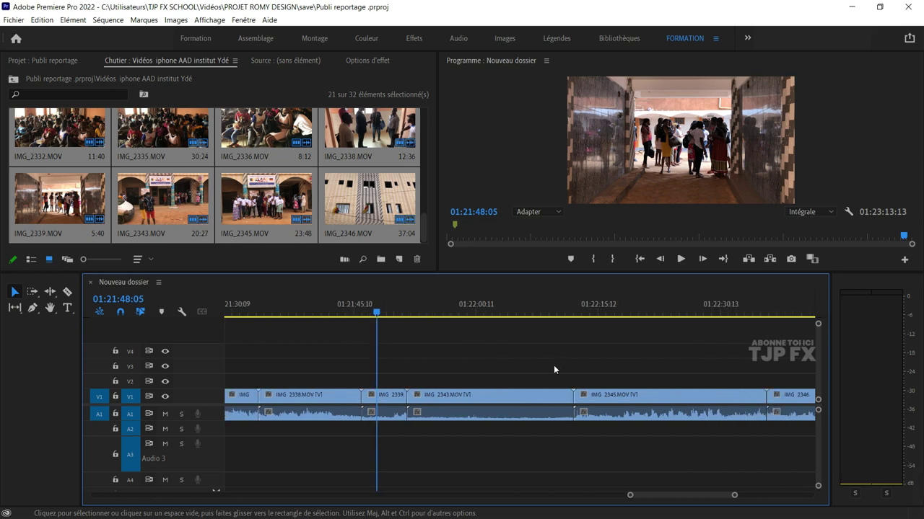
scroll(539, 361, "down", 2)
scroll(539, 361, "down", 2)
scroll(539, 361, "down", 2)
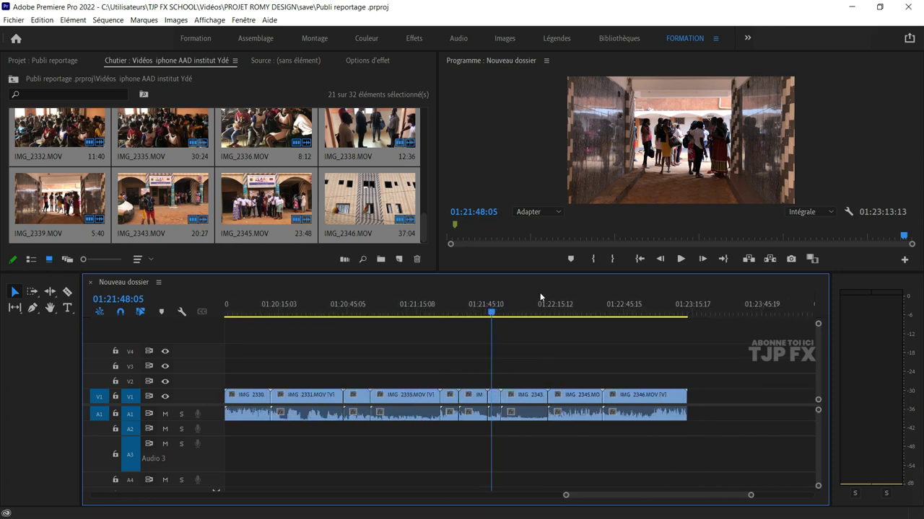
left_click(554, 315)
mouse_move(555, 315)
left_mouse_down()
mouse_move(612, 314)
mouse_move(534, 323)
left_mouse_up()
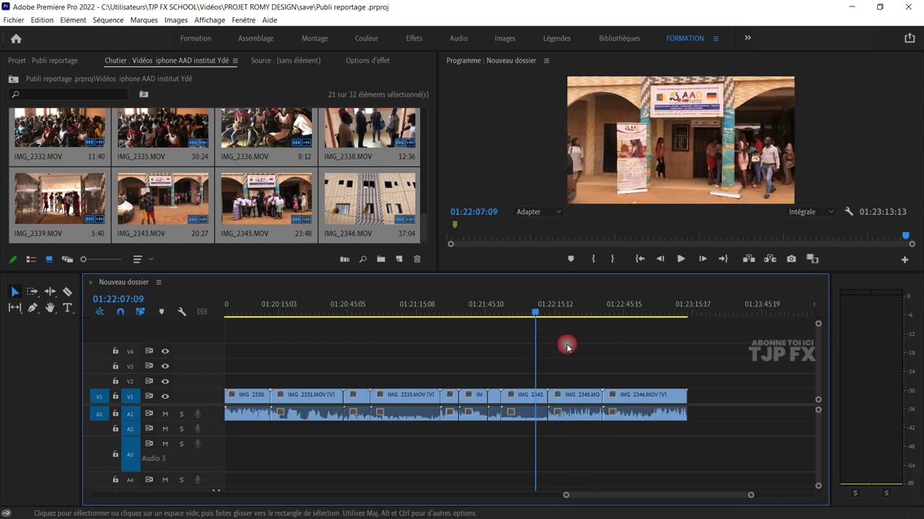
scroll(598, 351, "up", 2)
scroll(598, 353, "down", 2)
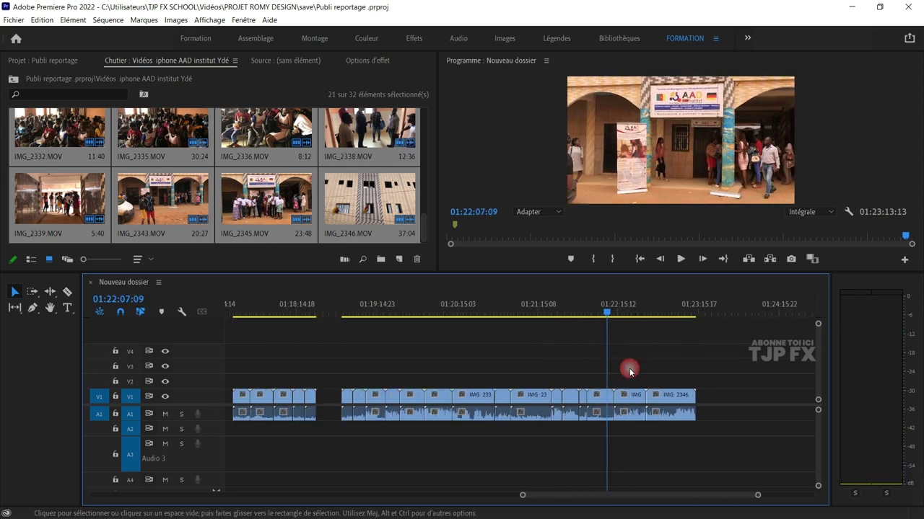
left_click_drag(627, 372, 690, 411)
- Fit the whole sequence in view, return to the start, play and zoom in on the opening clips
scroll(658, 396, "down", 8)
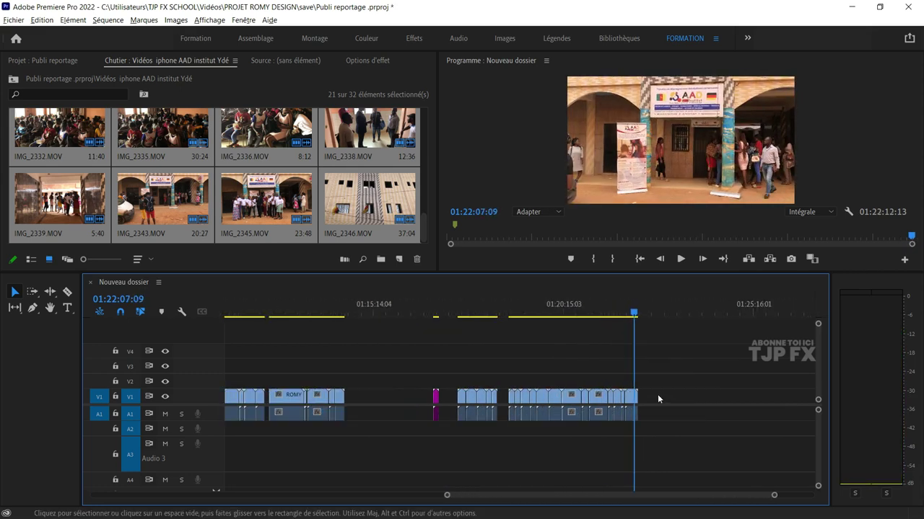
left_click(535, 310)
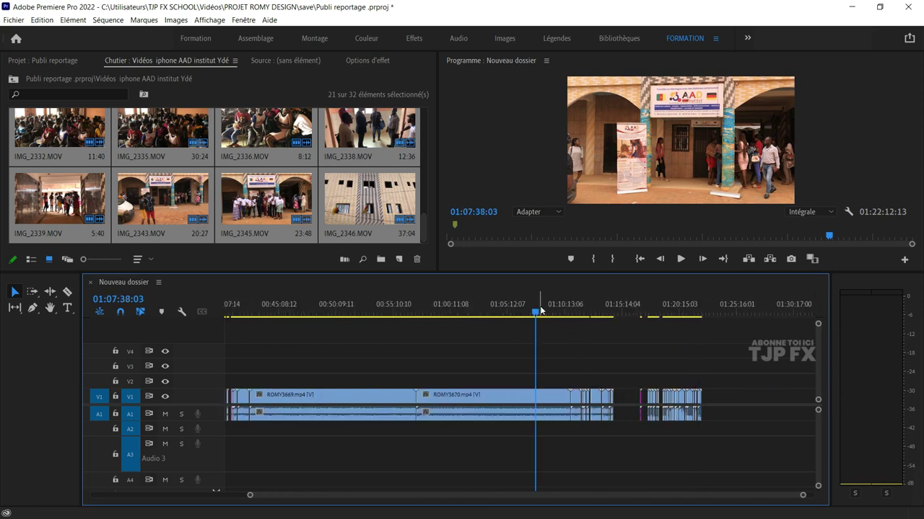
left_click_drag(541, 311, 604, 321)
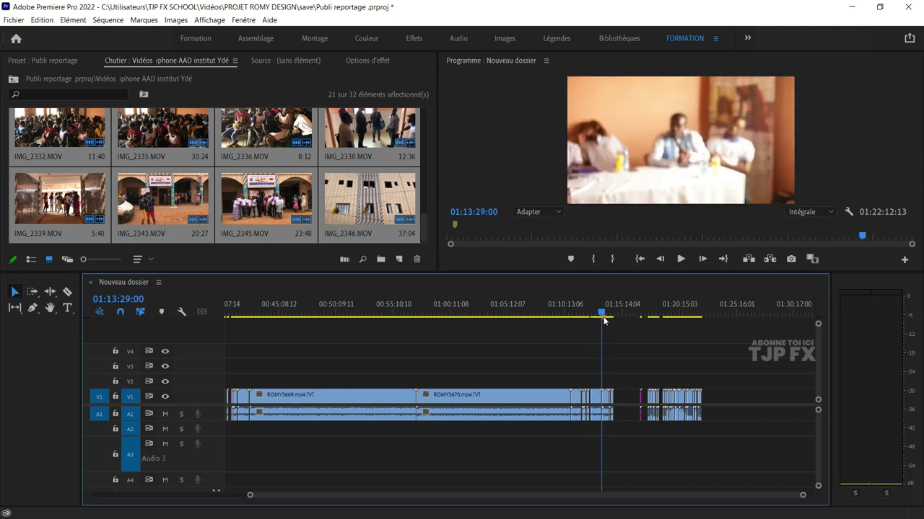
key("backslash")
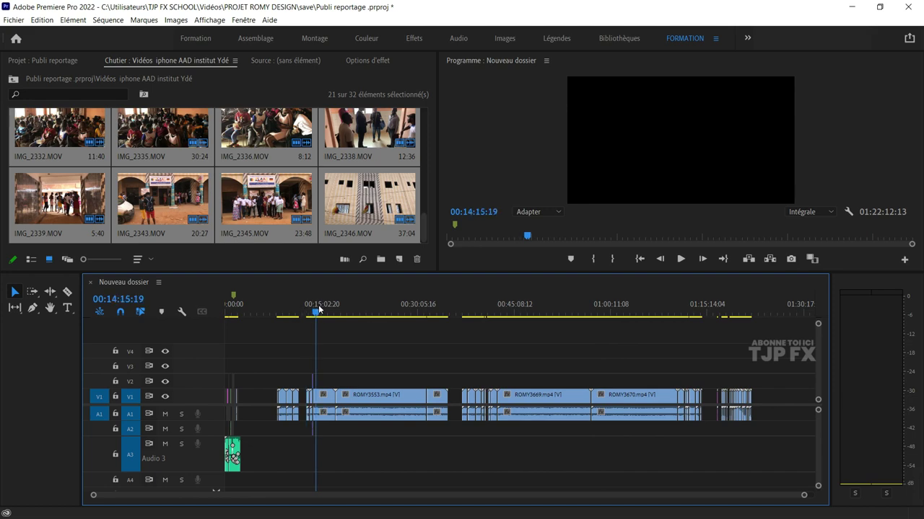
left_click_drag(319, 309, 462, 310)
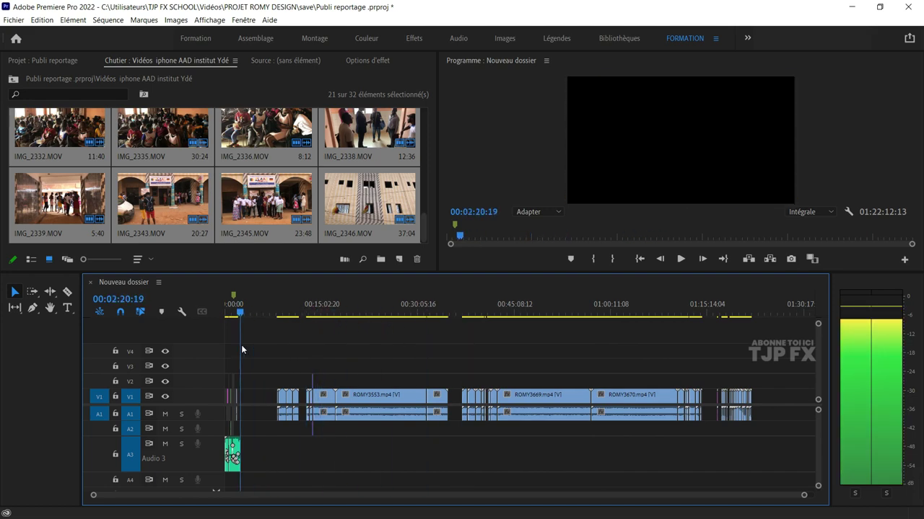
key("Up")
key("=")
key("space")
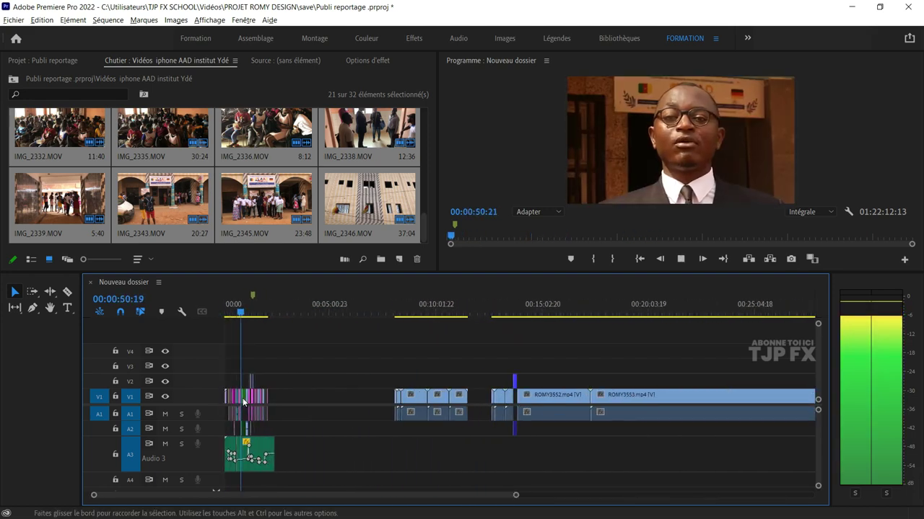
key("=")
key("=")
key("=")
key("=")
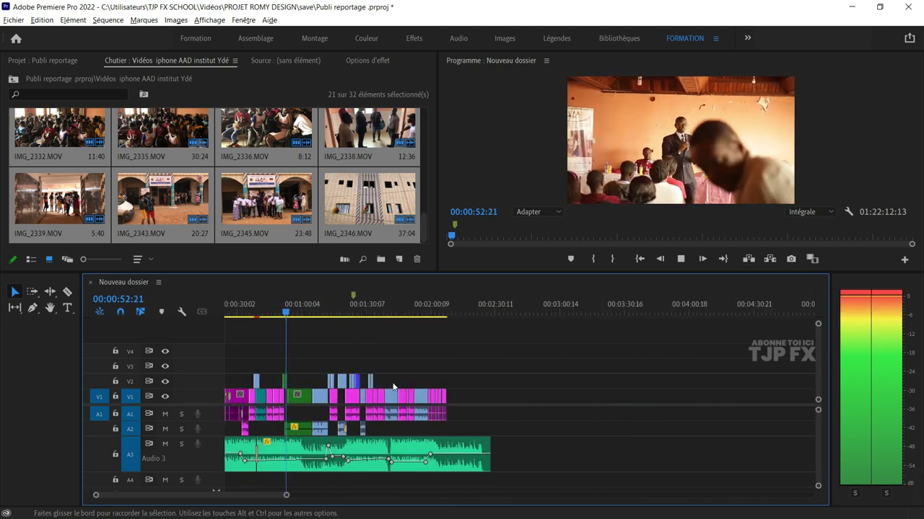
- Paste the two removed clips at 02:11:04 after the pink clips and play them
left_click(454, 312)
key("ctrl+v")
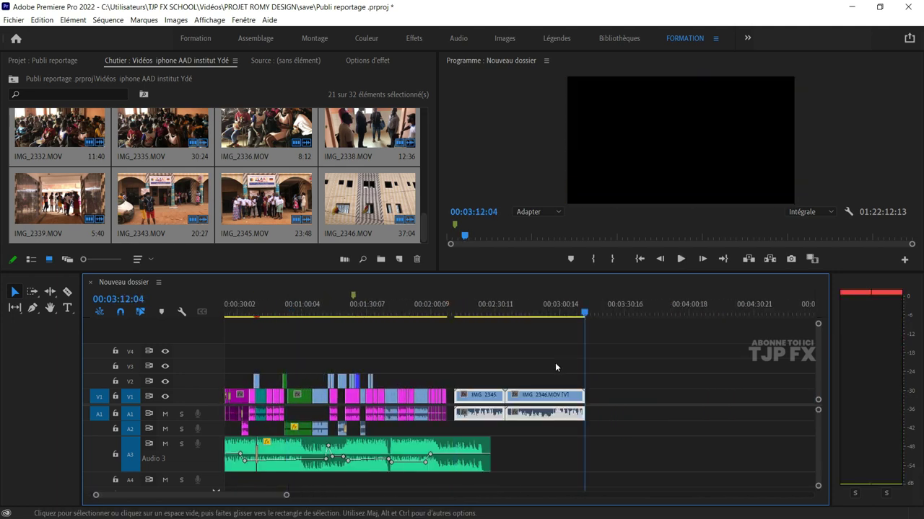
left_click(462, 310)
key("space")
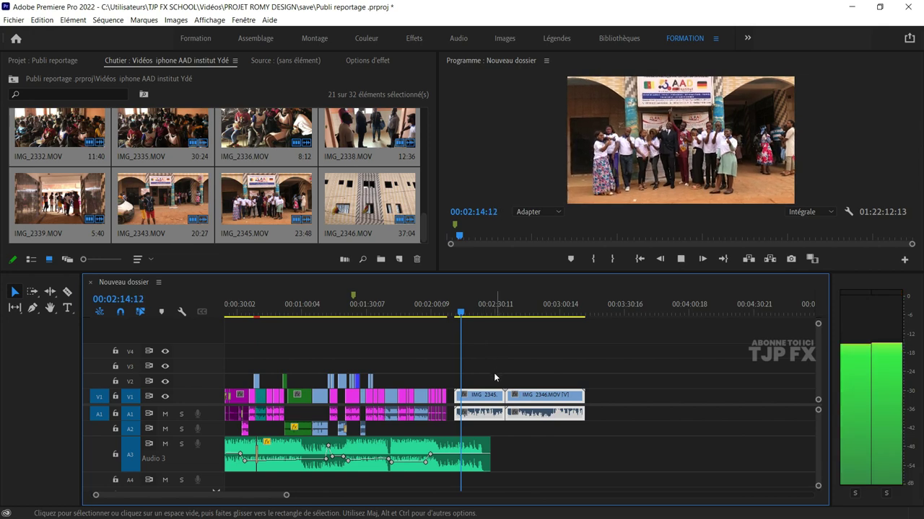
key("=")
key("=")
key("=")
key("=")
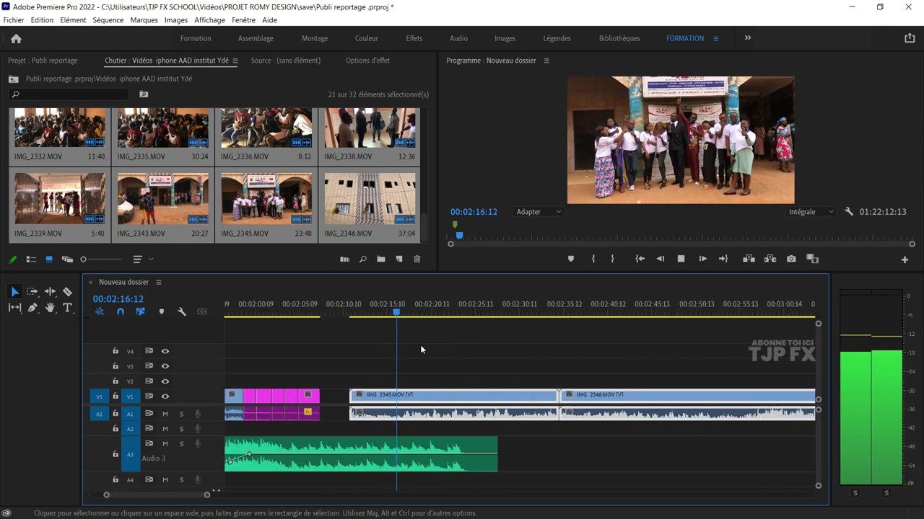
key("=")
key("=")
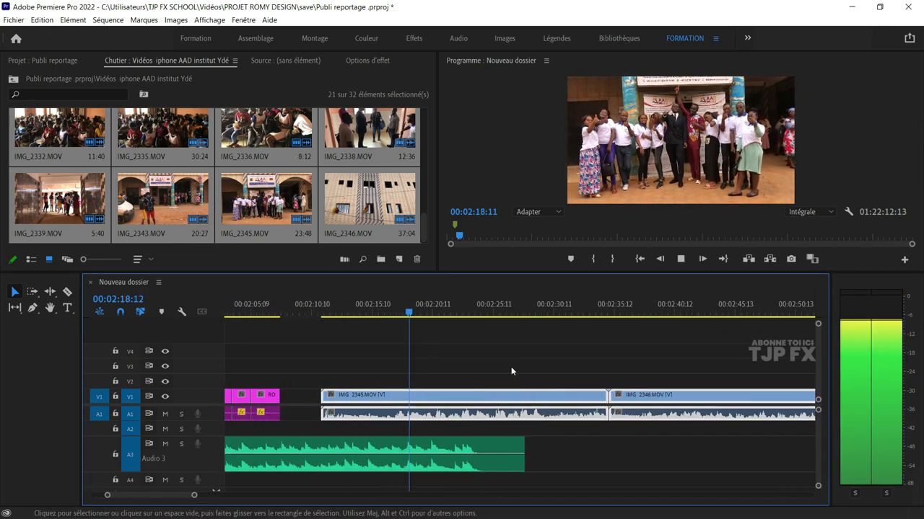
key("minus")
key("minus")
key("space")
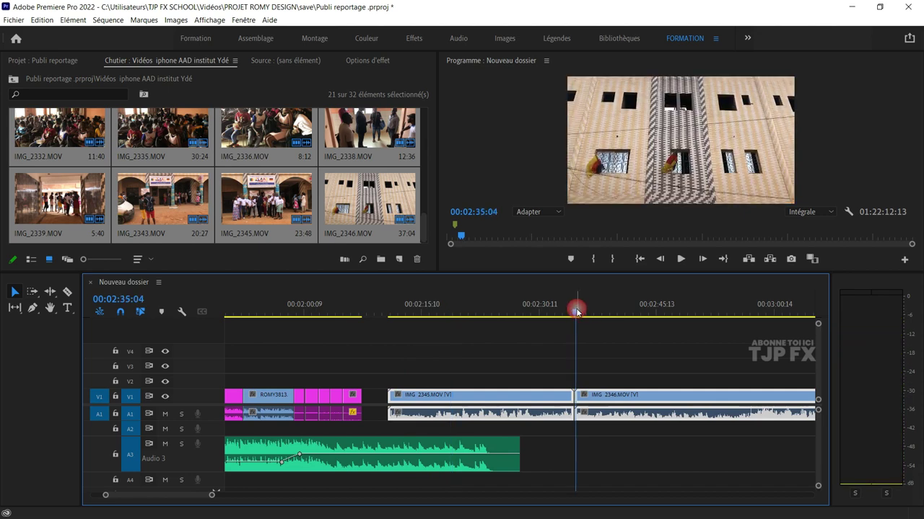
- Find the IMG_2345/IMG_2346 boundary and delete the IMG_2345 clip
key("space")
key("=")
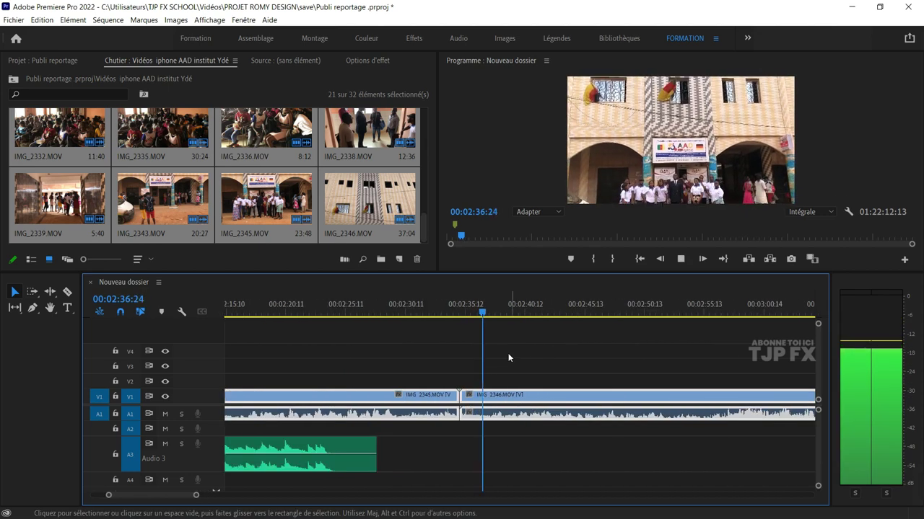
key("space")
key("space")
scroll(507, 355, "down", 2)
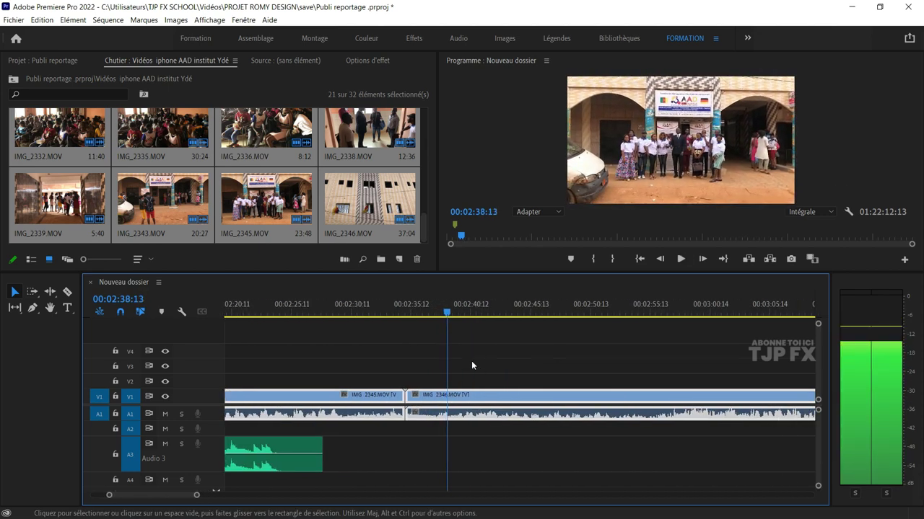
key("space")
left_click_drag(440, 308, 419, 308)
left_click(453, 347)
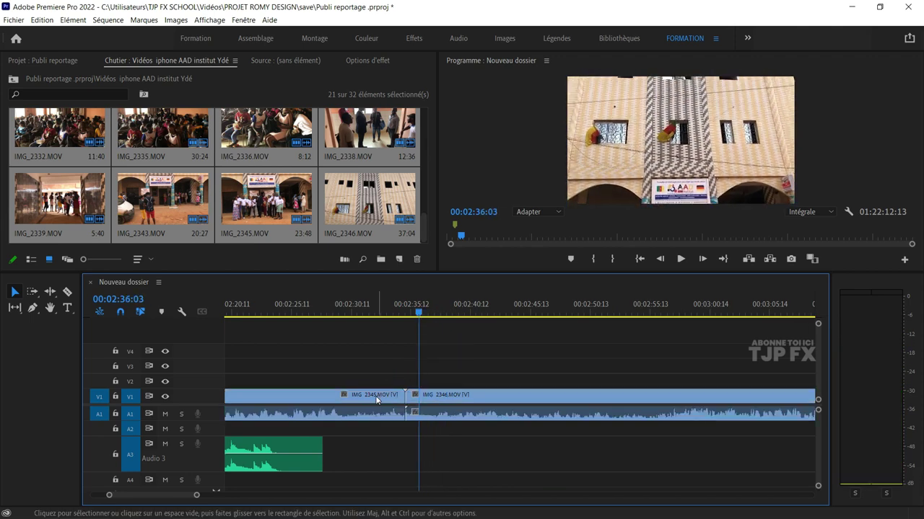
left_click(374, 401)
key("Delete")
- Ripple-delete the gap so IMG_2346 follows the magenta clips, checking the join at 02:06:13
key("minus")
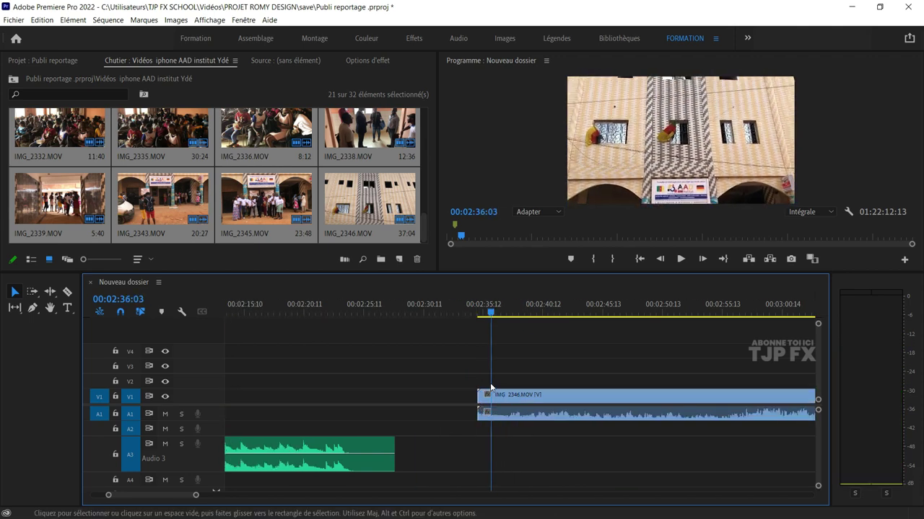
key("minus")
key("minus")
right_click(458, 396)
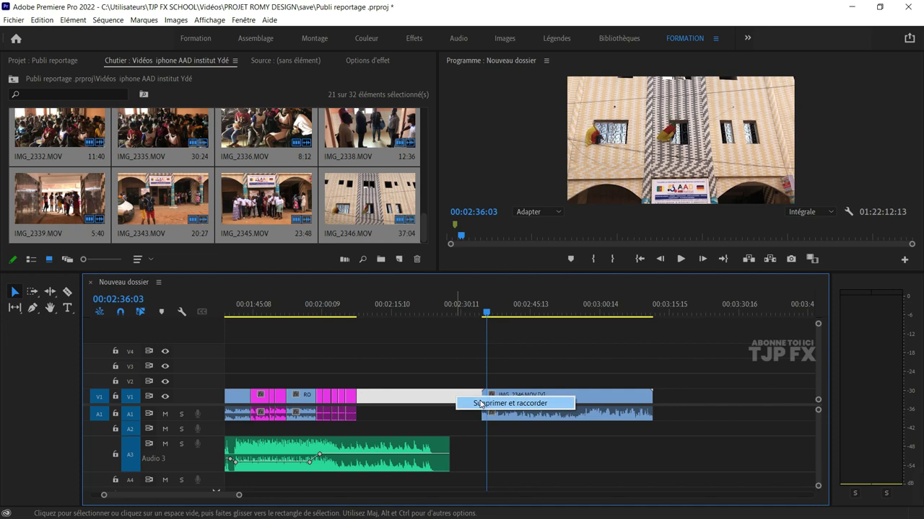
left_click(479, 403)
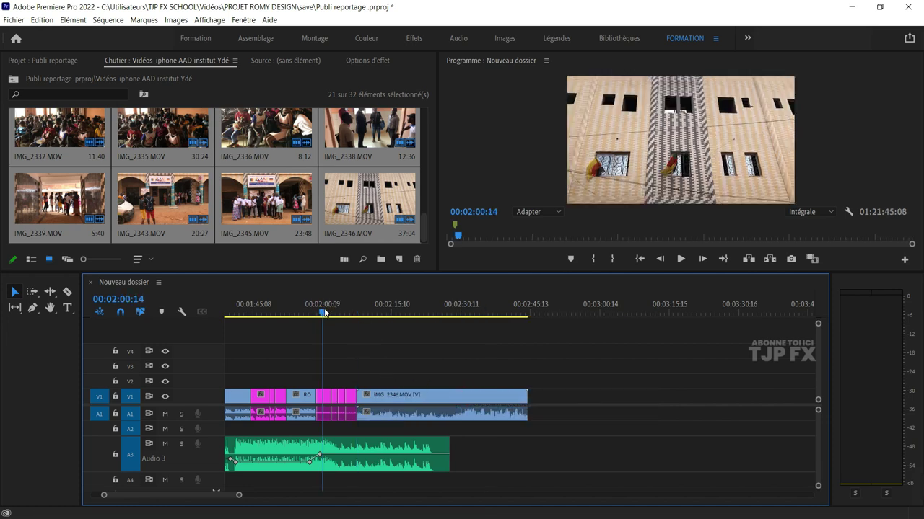
key("space")
key("equal")
key("equal")
key("equal")
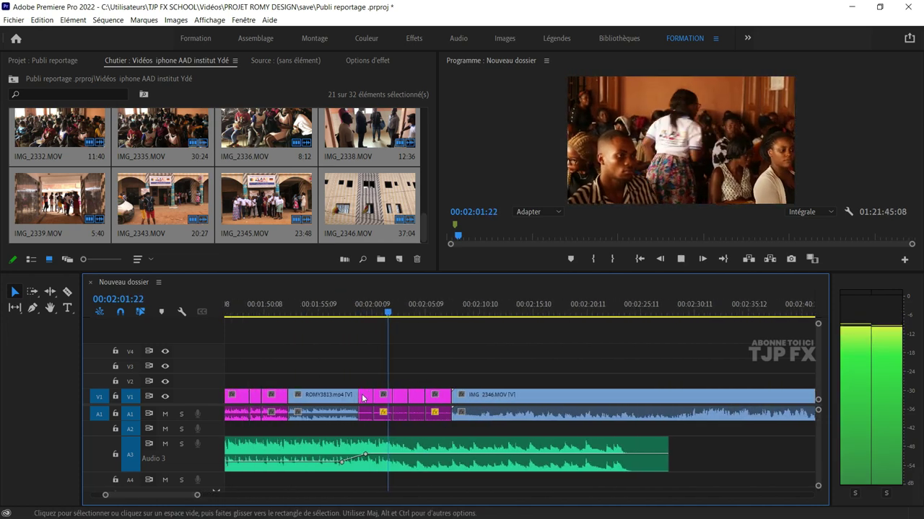
key("equal")
key("equal")
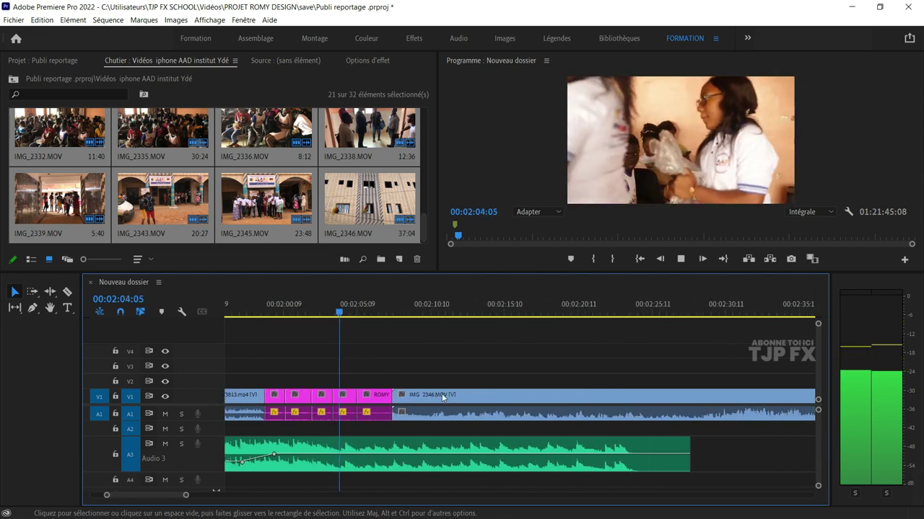
key("equal")
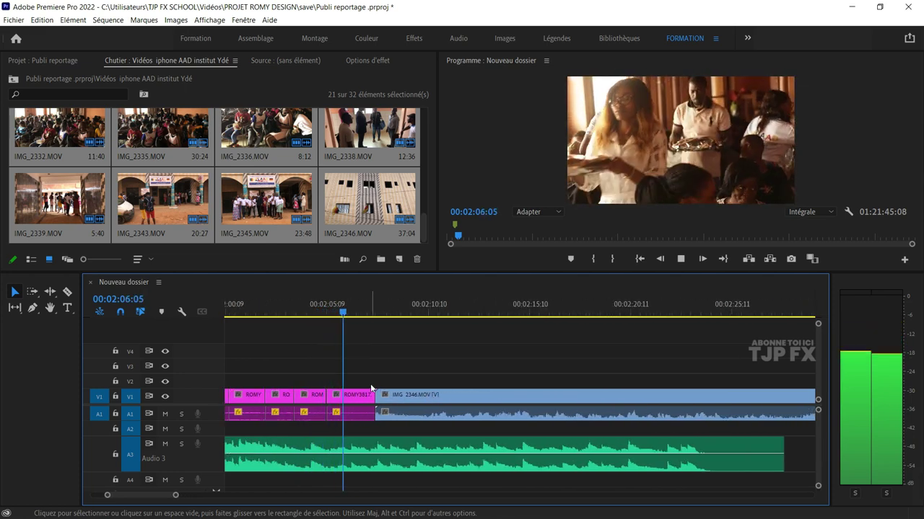
key("space")
- Shorten the last pink clip to the playhead so IMG_2346 starts earlier
left_click_drag(396, 404, 375, 405)
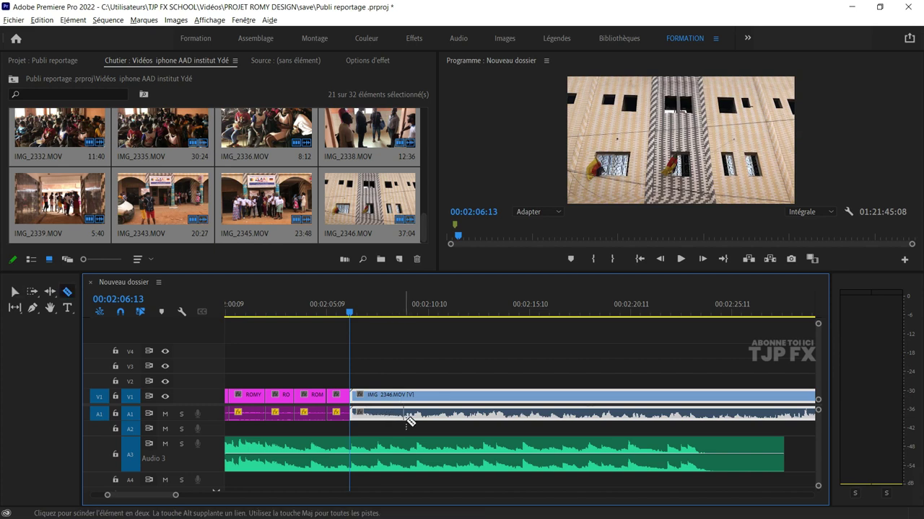
left_click(404, 417)
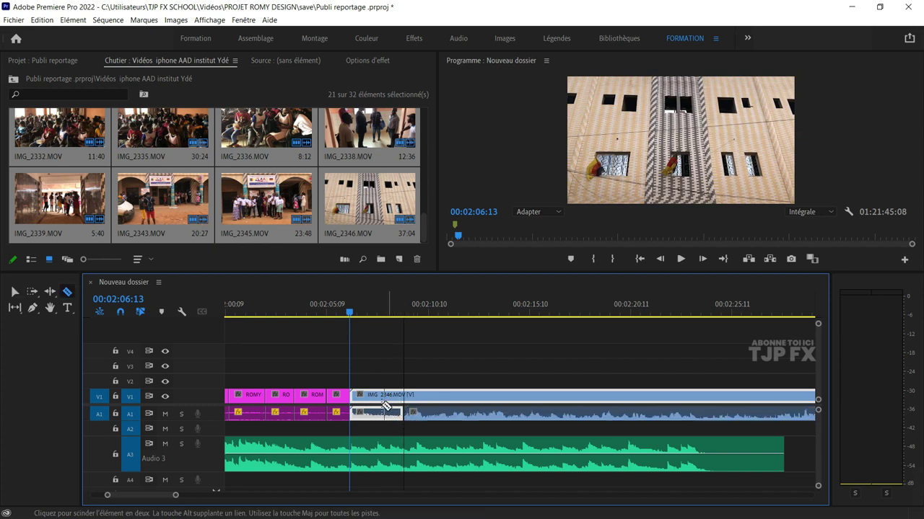
key("ctrl+z")
key("v")
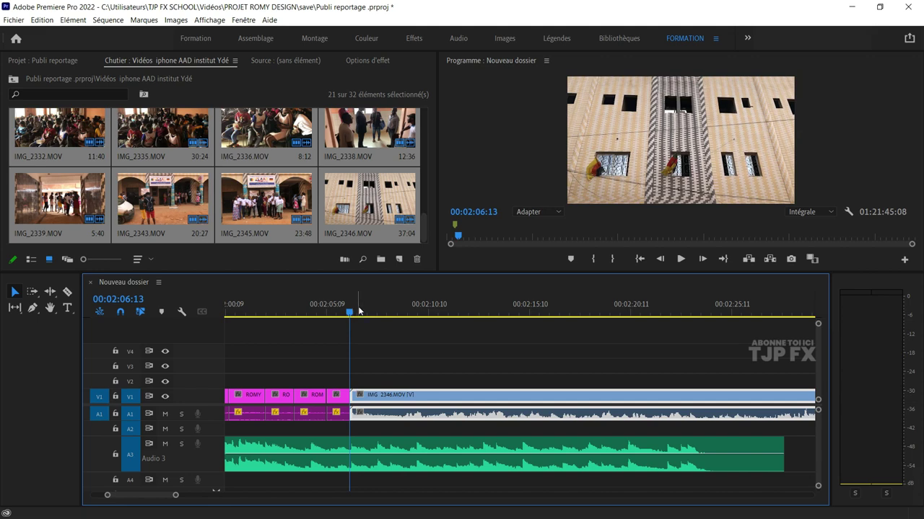
- Razor and delete IMG_2346's audio before 02:07:14, keeping its picture, then play the join
left_click(371, 315)
mouse_move(351, 395)
left_mouse_down()
mouse_move(371, 393)
mouse_move(360, 399)
left_mouse_up()
key("c")
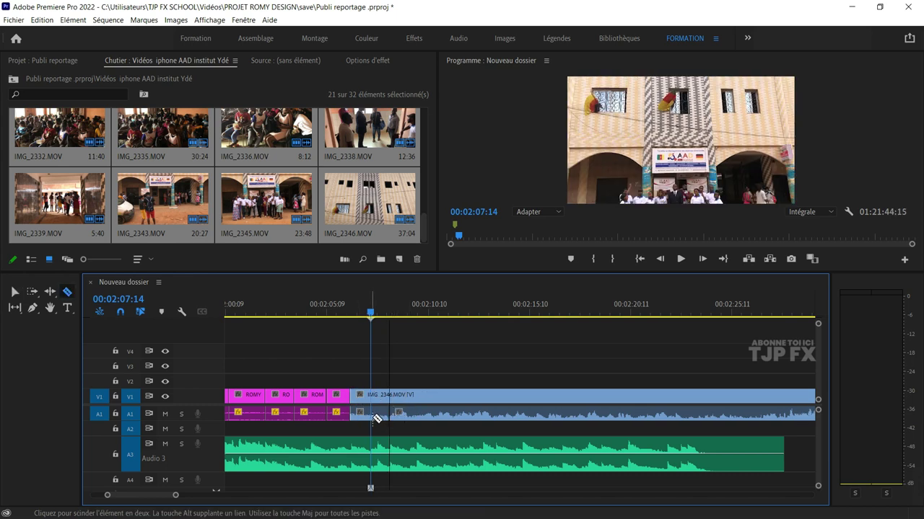
key("Delete")
key("space")
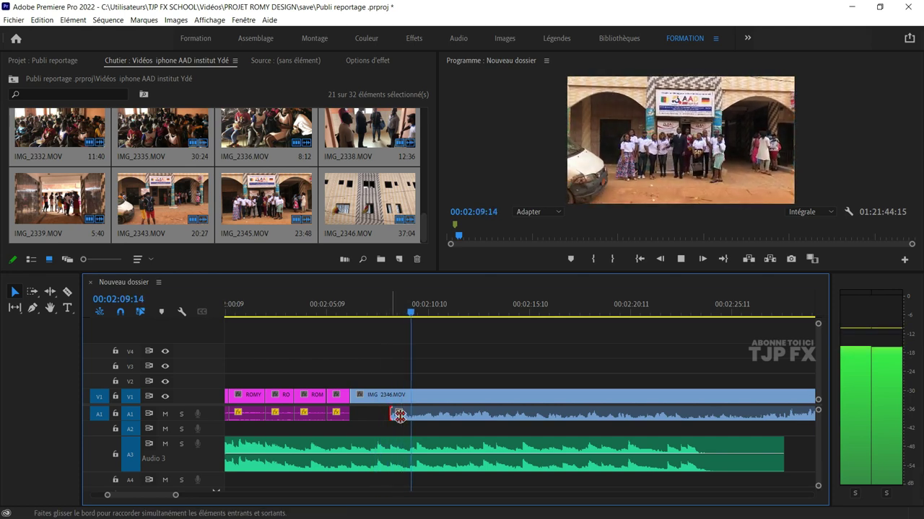
scroll(449, 415, "down", 2)
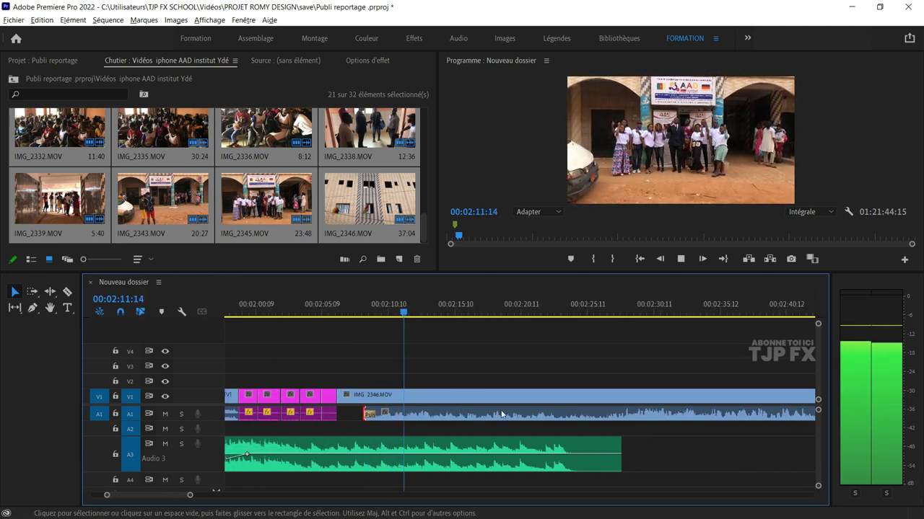
scroll(511, 418, "down", 2)
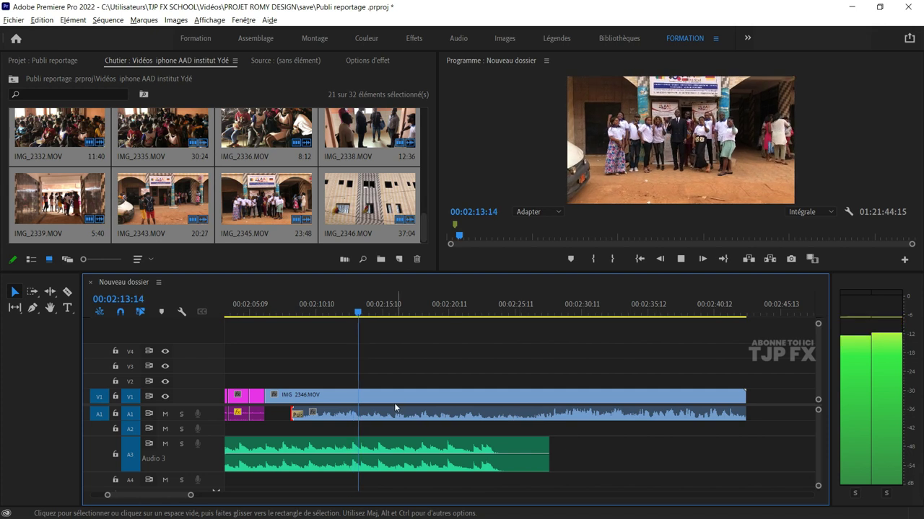
scroll(394, 402, "up", 2)
scroll(442, 402, "down", 1)
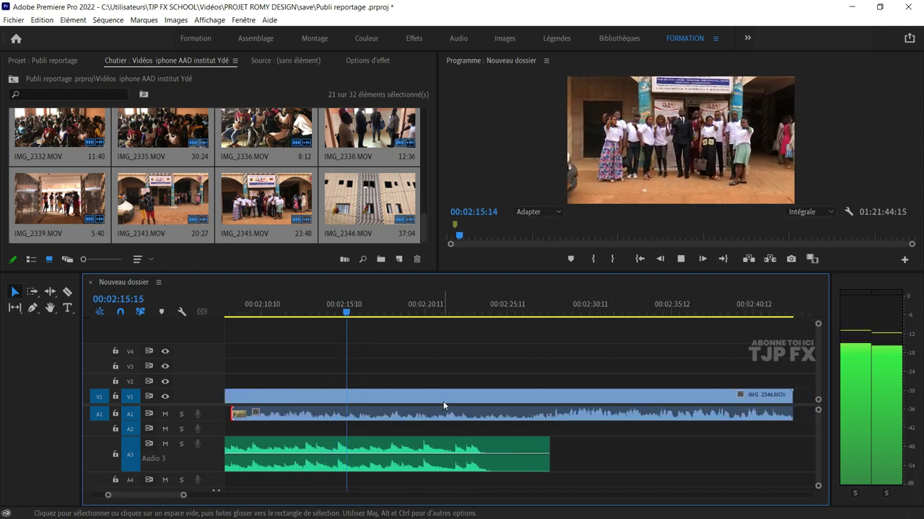
key("space")
key("space")
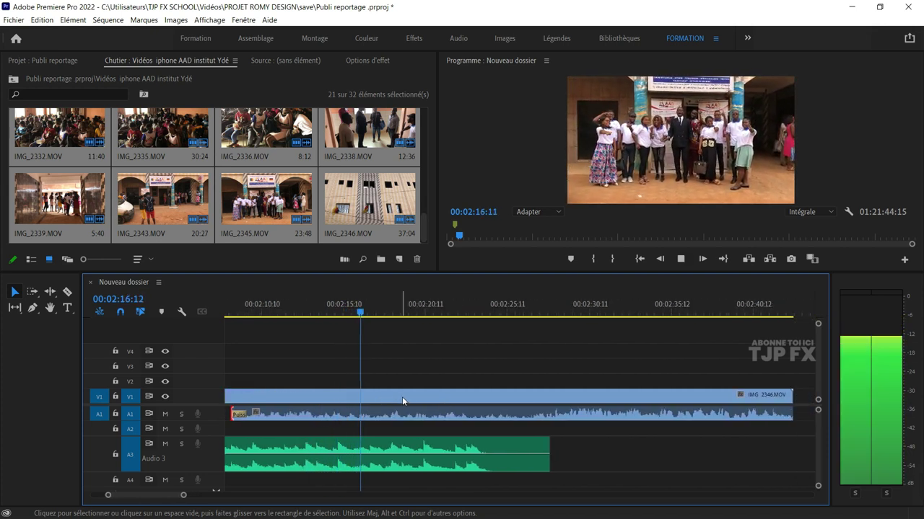
scroll(428, 407, "down", 1)
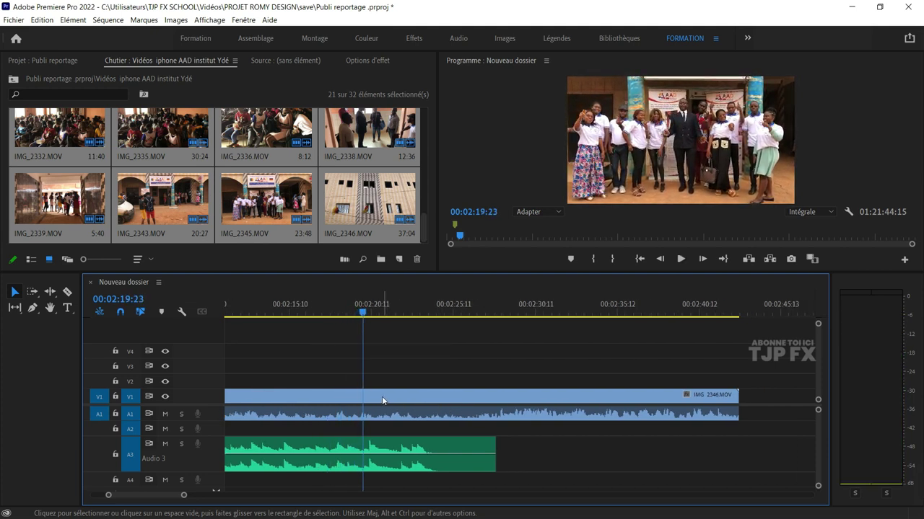
scroll(412, 400, "up", 1, "alt")
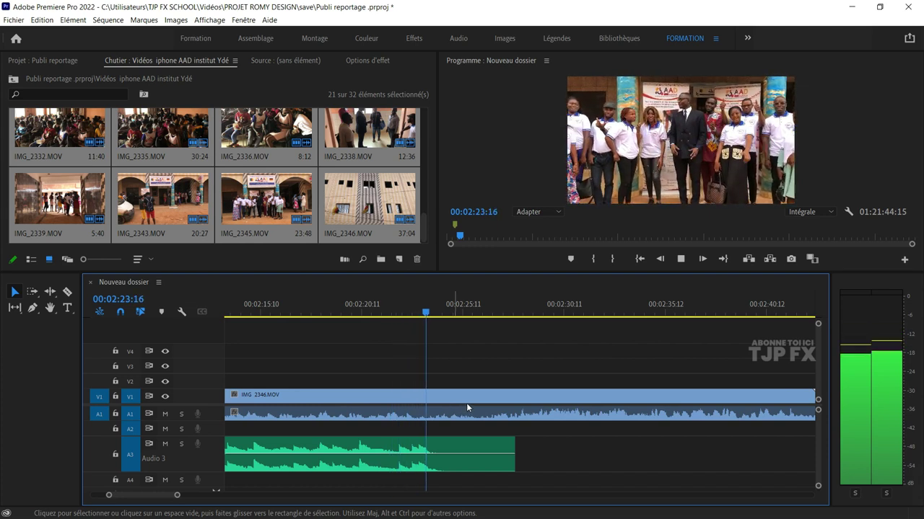
- Split IMG_2346 at the playhead and delete the tail after 00:02:23:20
key("space")
left_click(429, 398)
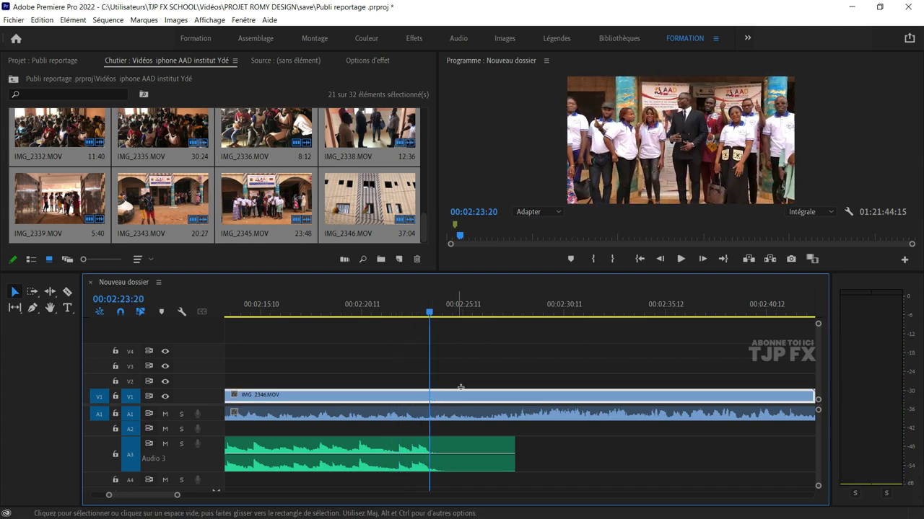
key("ctrl+k")
left_click(460, 400)
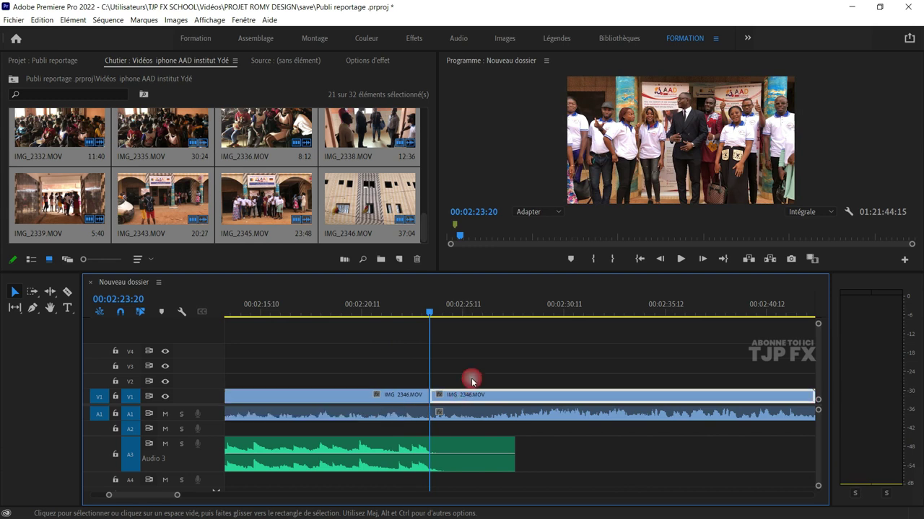
key("Delete")
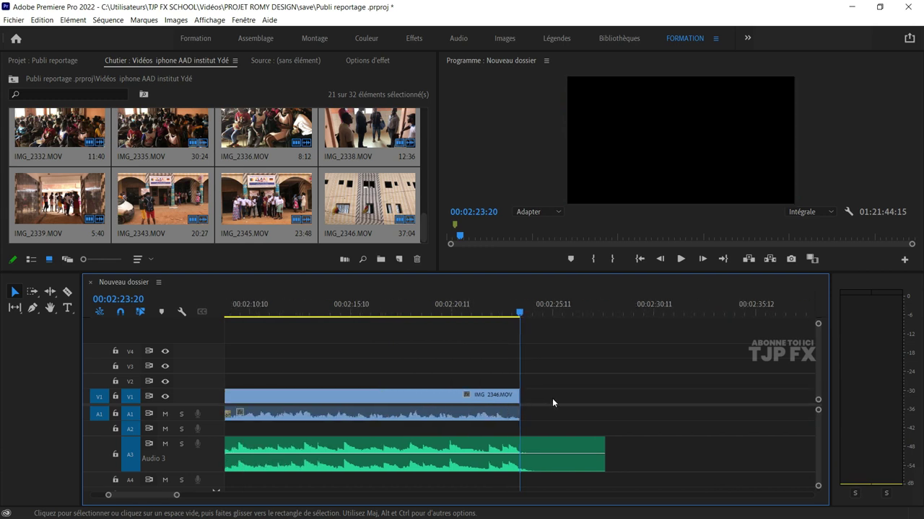
- Replay the shortened clip to find the next cut point near 00:02:11
scroll(552, 398, "down", 2)
left_click(357, 313)
key("space")
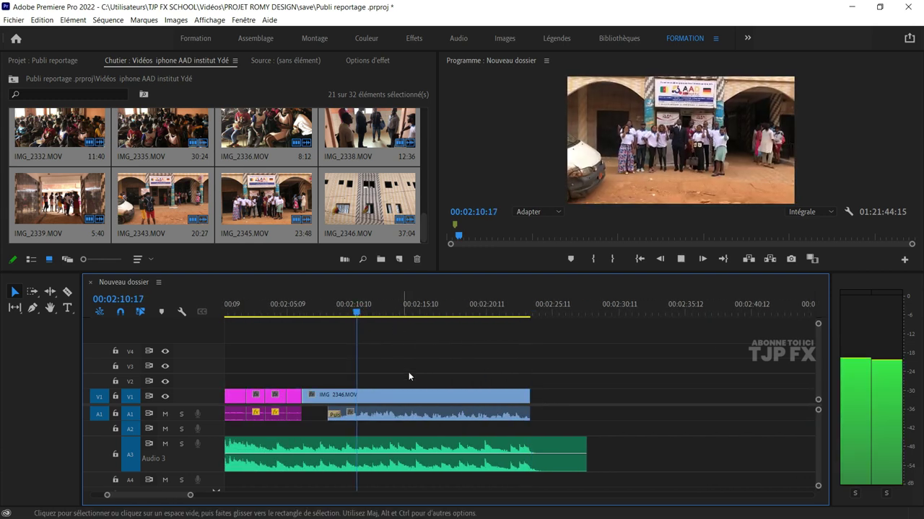
scroll(412, 378, "up", 3)
key("space")
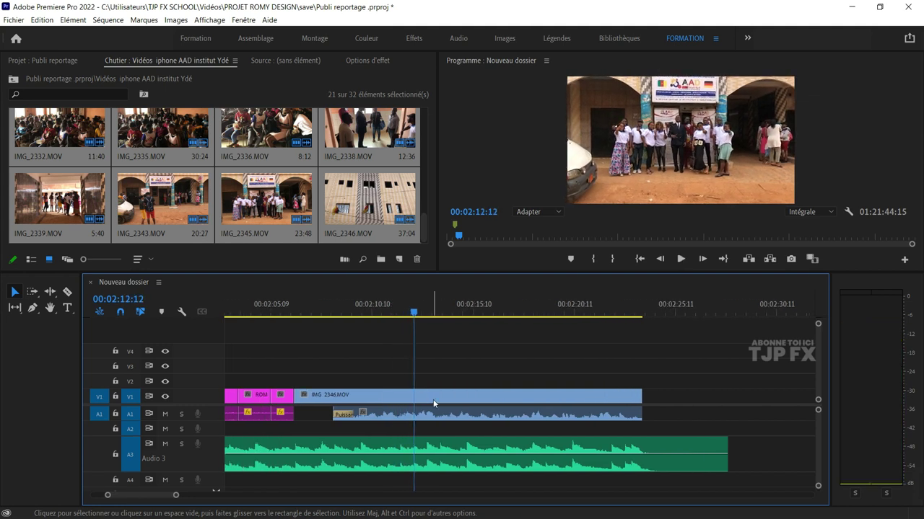
scroll(434, 398, "up", 1)
scroll(448, 396, "up", 1)
key("space")
key("space")
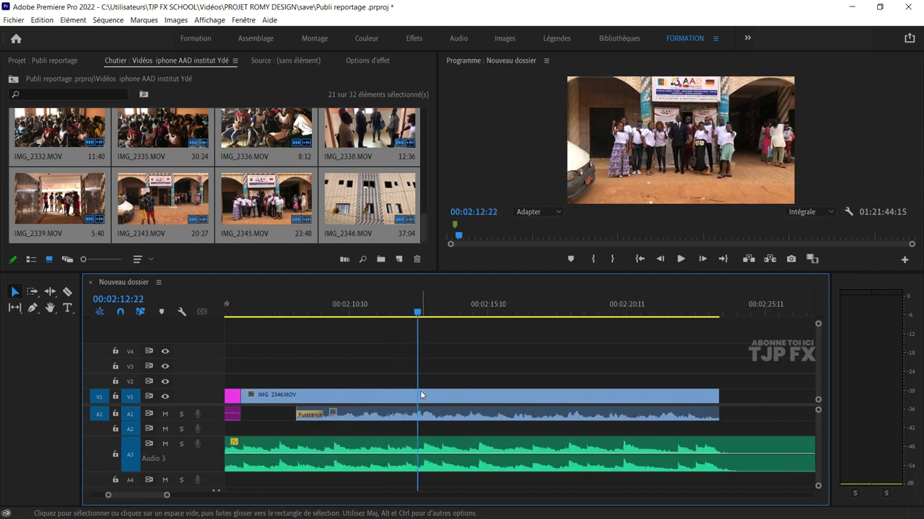
key("space")
left_click(336, 313)
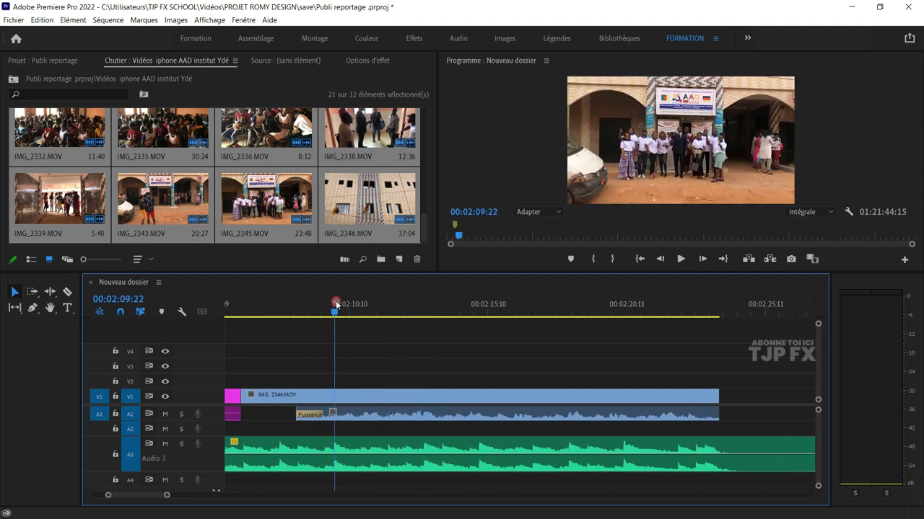
scroll(415, 357, "up", 1)
scroll(414, 363, "up", 1)
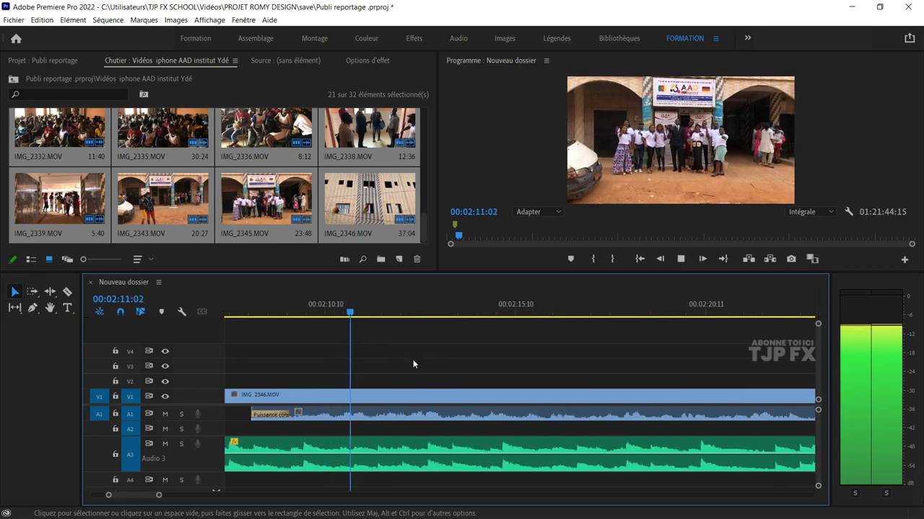
- Split the IMG_2346 video and its audio at 00:02:11:13
key("space")
left_click(393, 396)
left_click(397, 417, "shift")
key("ctrl+k")
- Ripple-trim the later IMG_2346 piece's start to about 00:02:18, closing the gap
key("space")
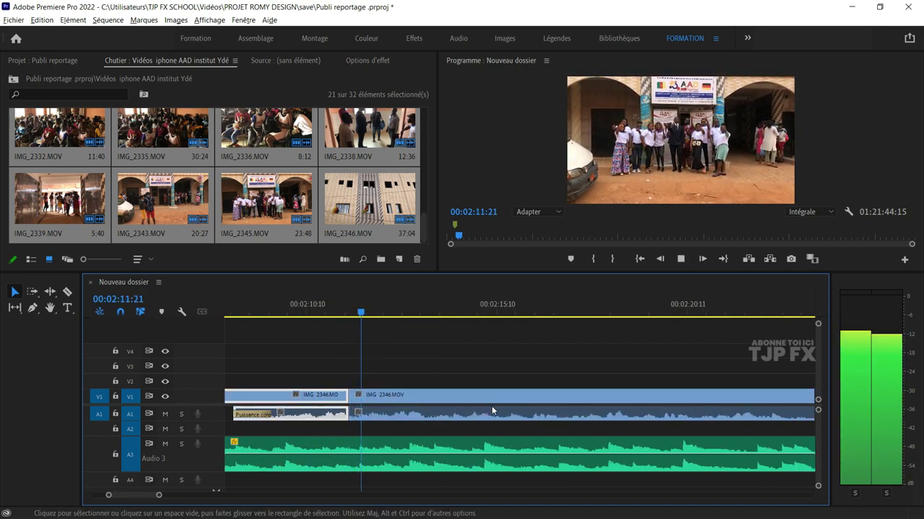
scroll(550, 344, "down", 2)
left_click(520, 312)
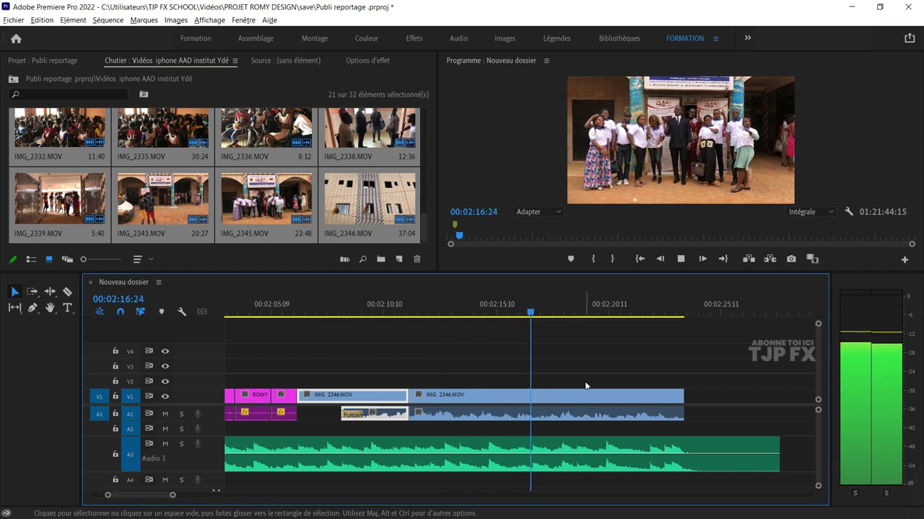
key("space")
scroll(569, 380, "up", 1)
key("space")
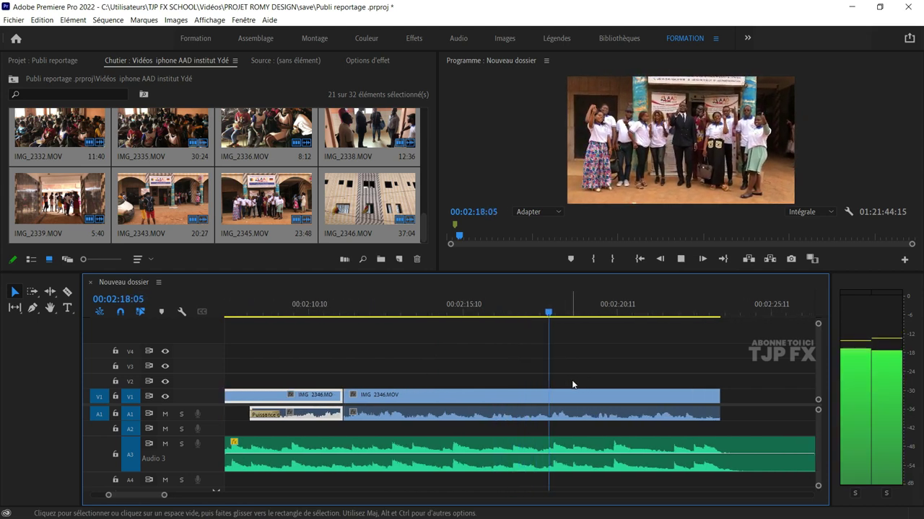
key("space")
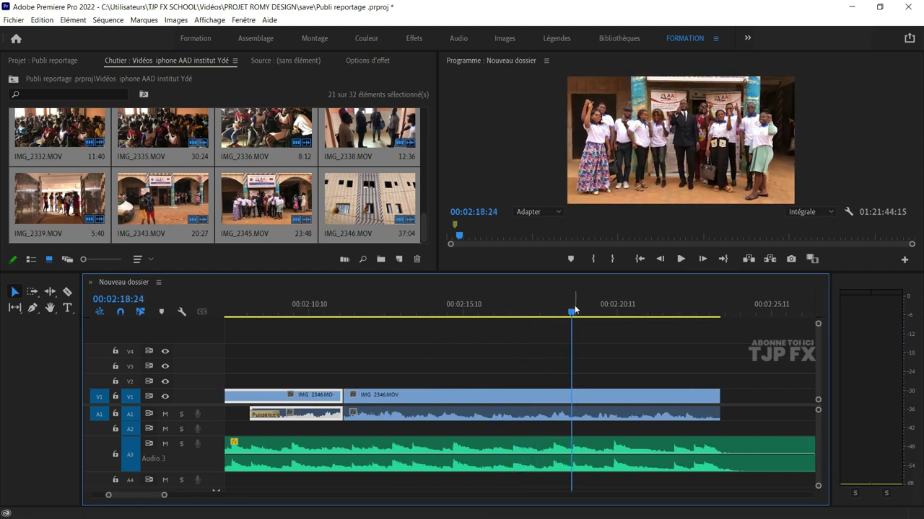
left_click_drag(581, 376, 587, 421)
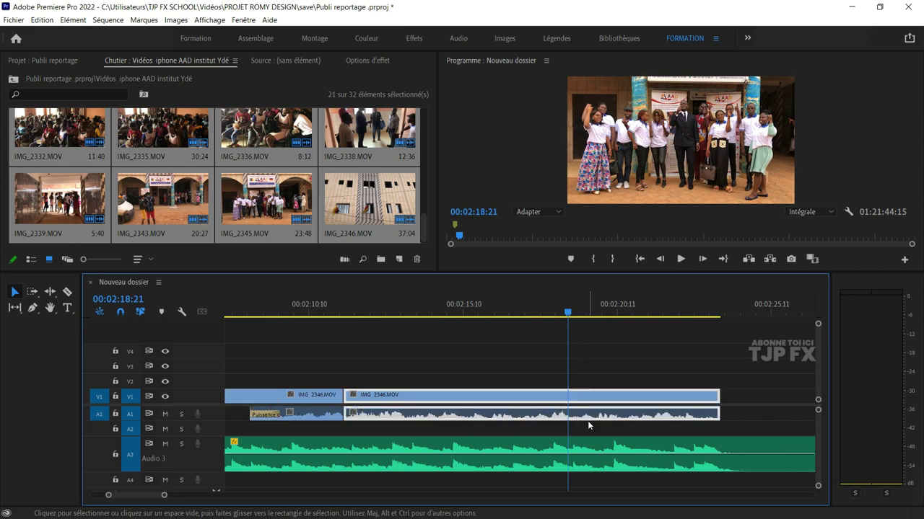
key("q")
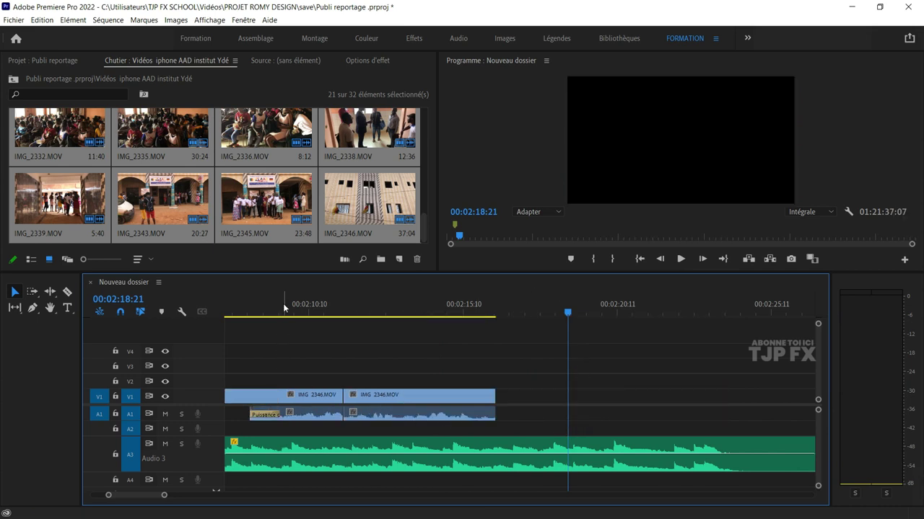
- Play back the new cut from 00:02:08:16 to check the join
left_click(283, 308)
key("space")
key("=")
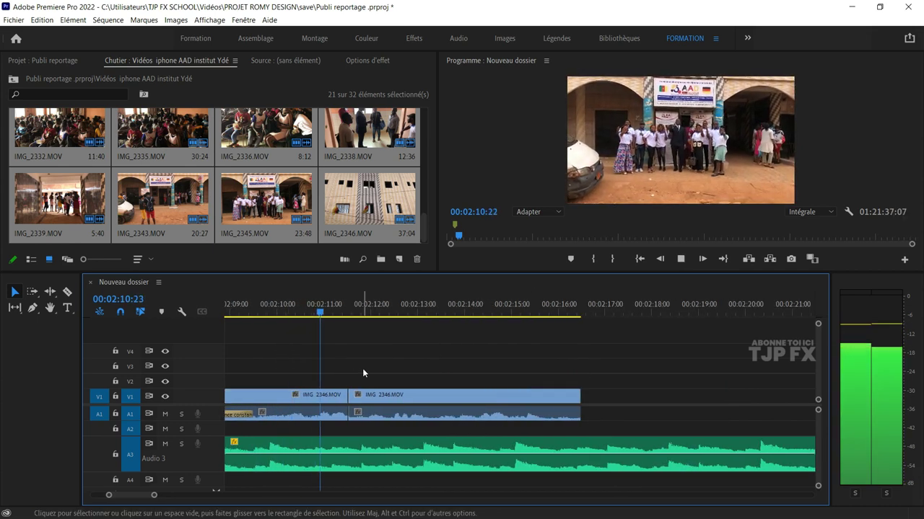
key("space")
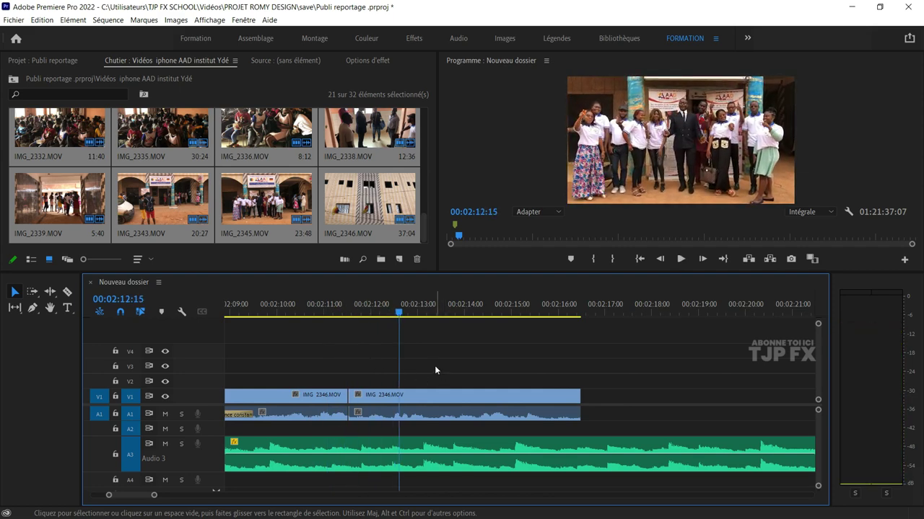
key("space")
key("=")
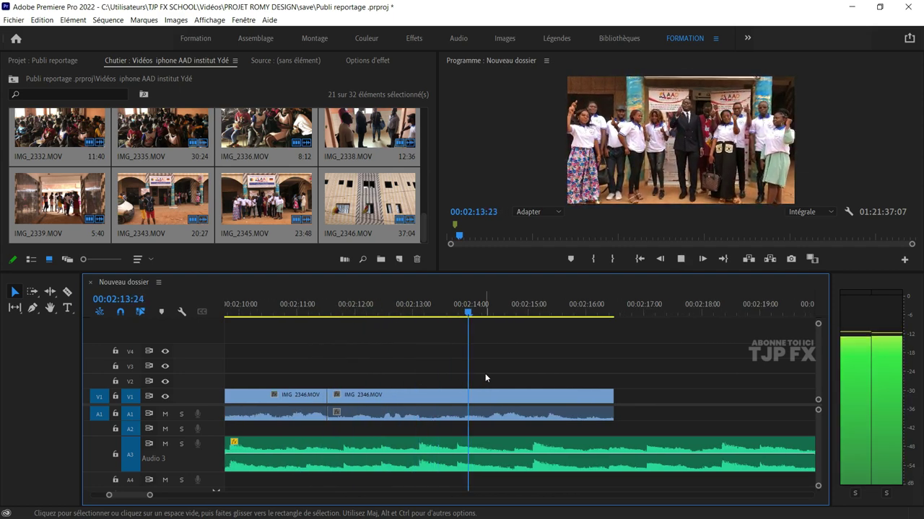
key("space")
key("space")
key("space")
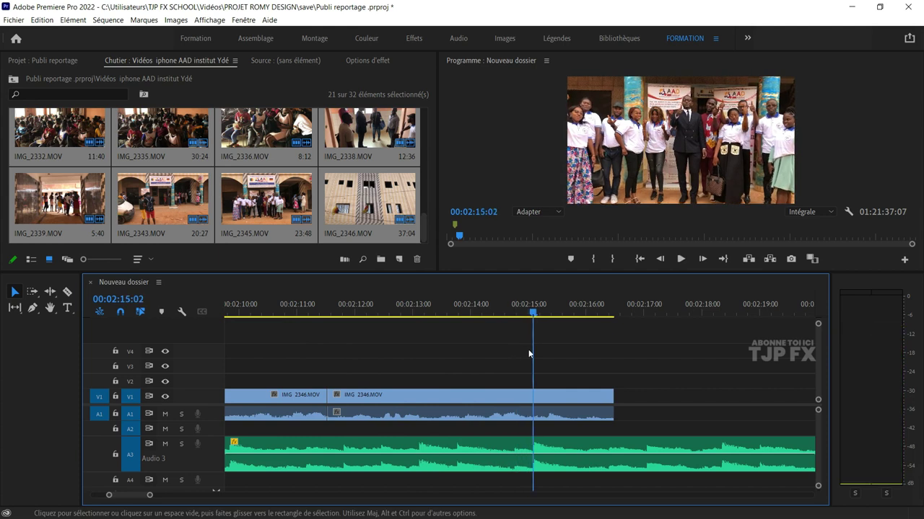
key("minus")
key("minus")
left_click(371, 313)
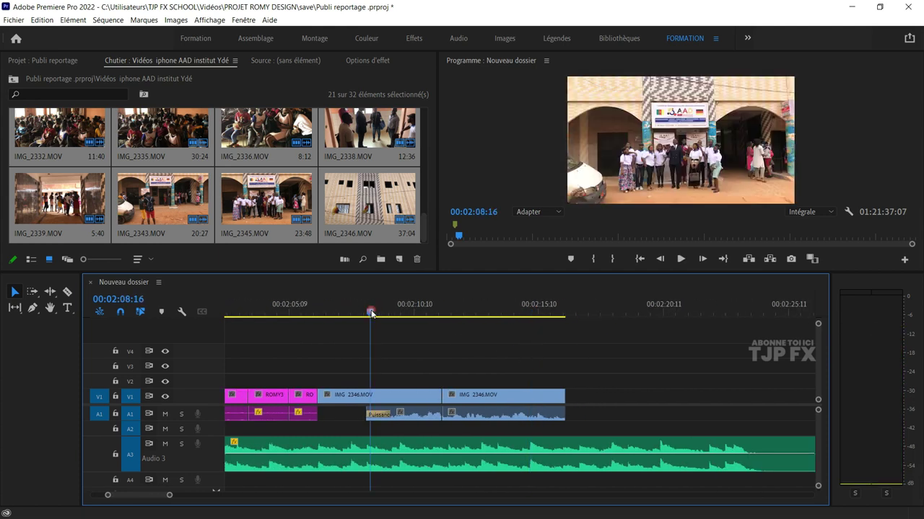
key("space")
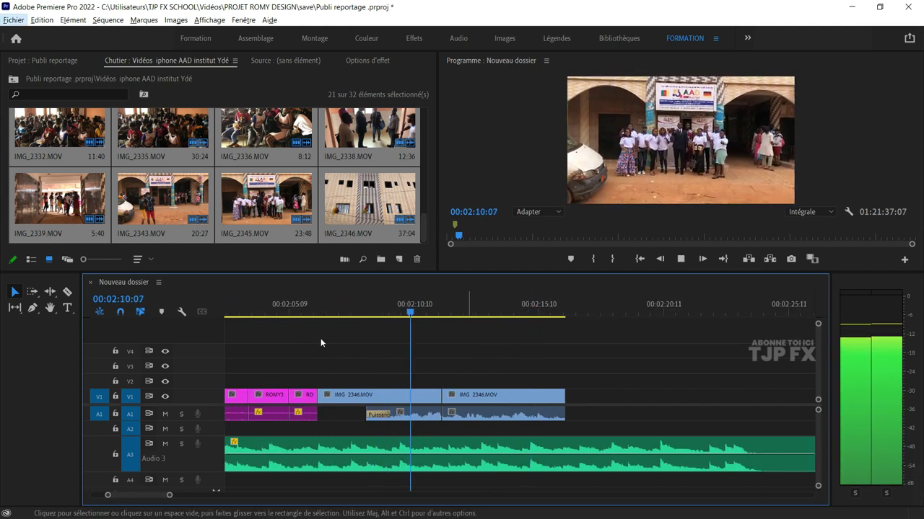
key("space")
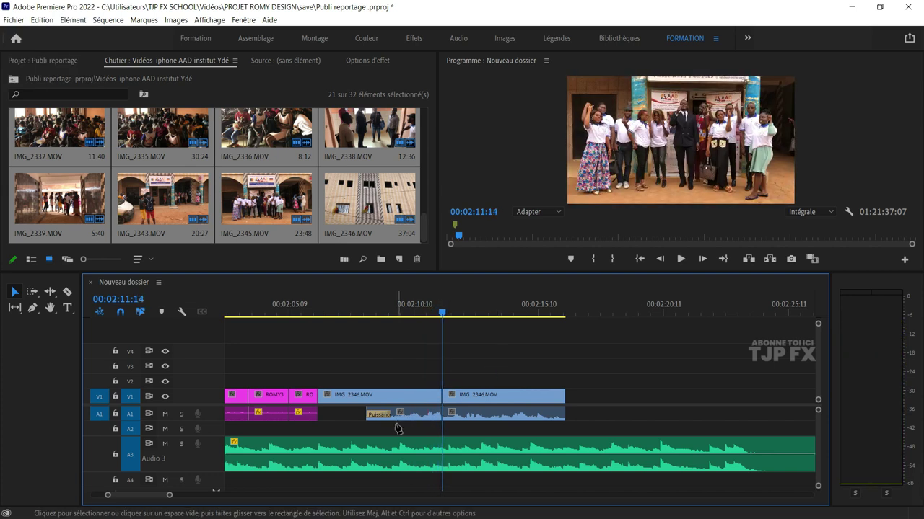
key("p")
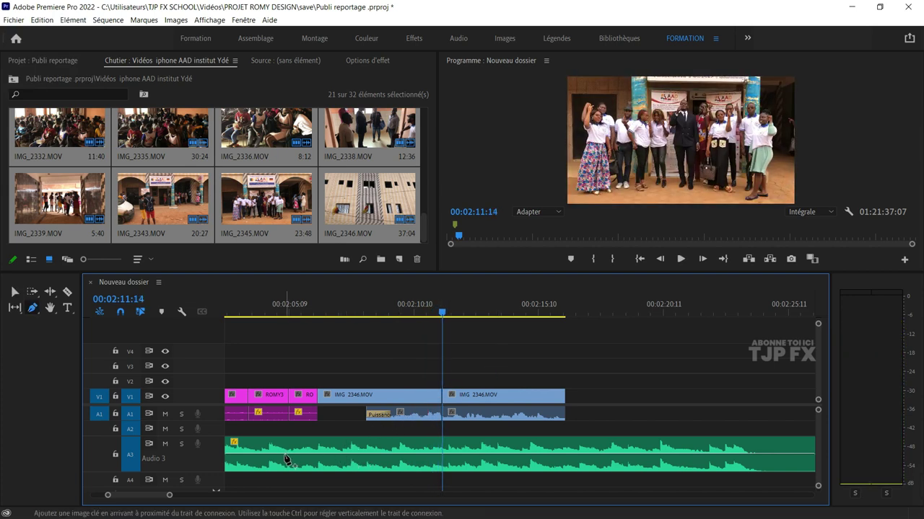
- Add volume keyframes on the Audio 3 music and lower the middle section to about -11 dB
left_click(299, 458)
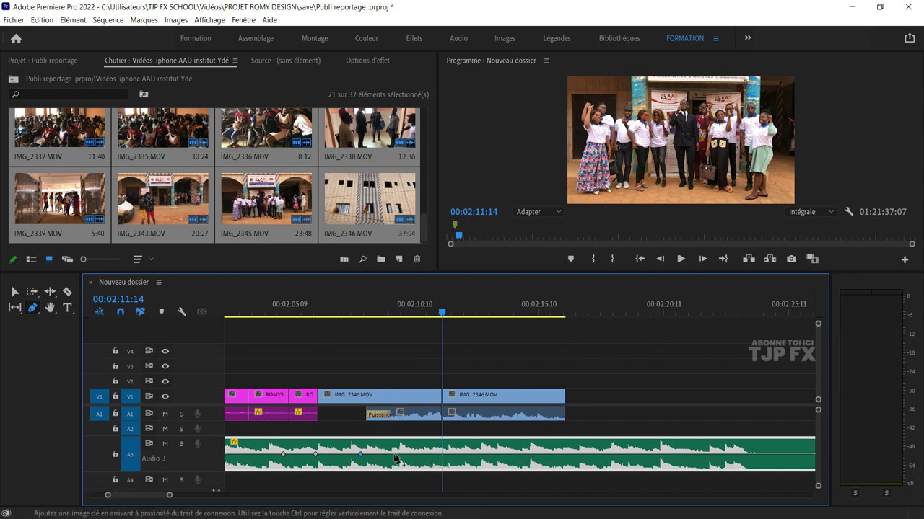
left_click(392, 454)
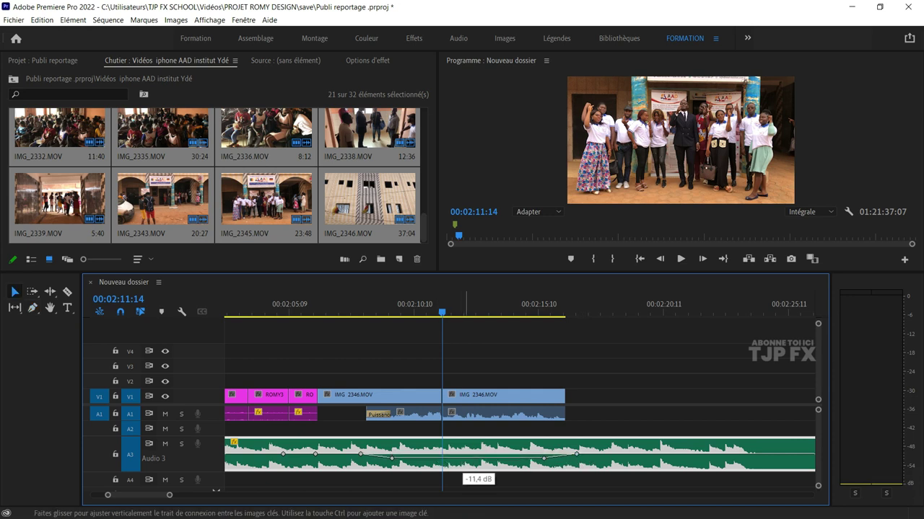
left_click_drag(462, 459, 462, 460)
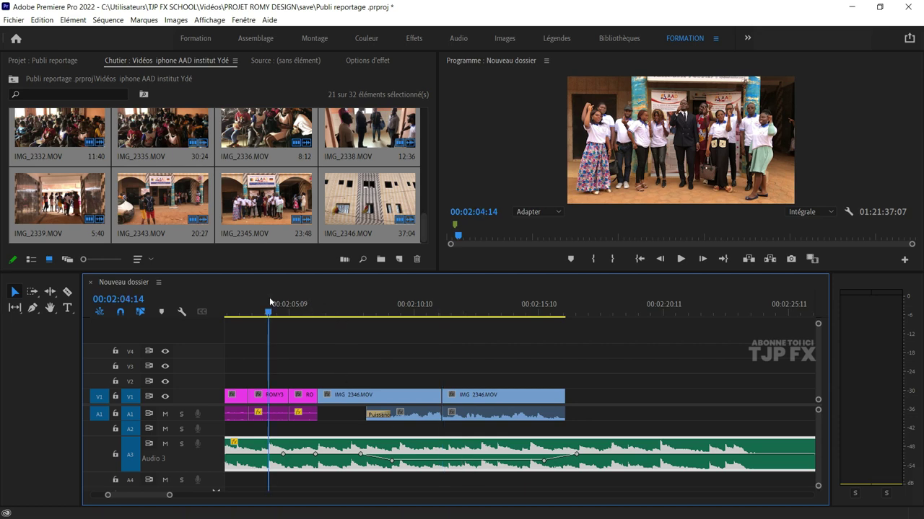
key("space")
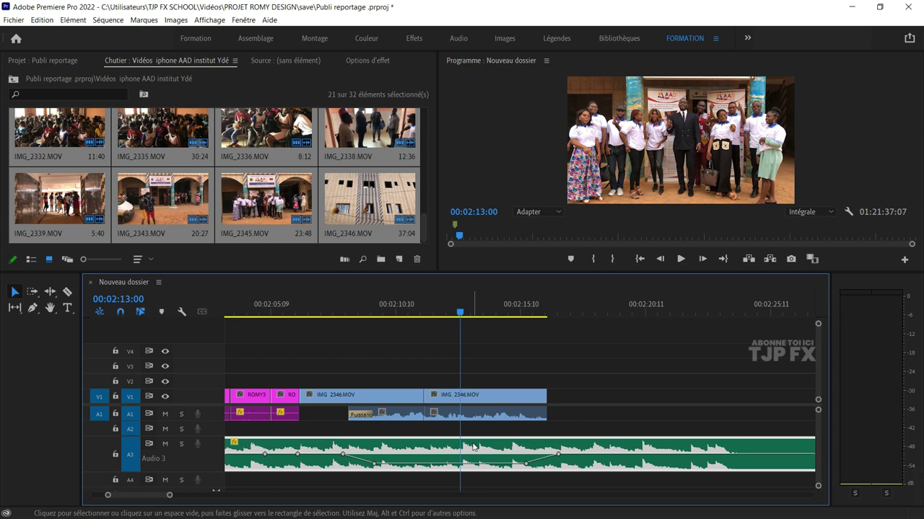
- Stop at 00:02:10:16 and delete the short first IMG_2346 section
key("space")
key("space")
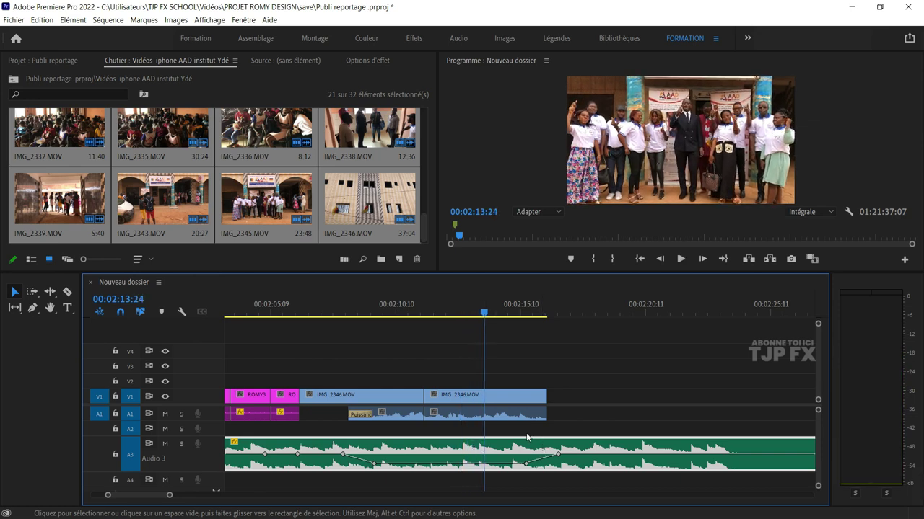
left_click(303, 307)
key("space")
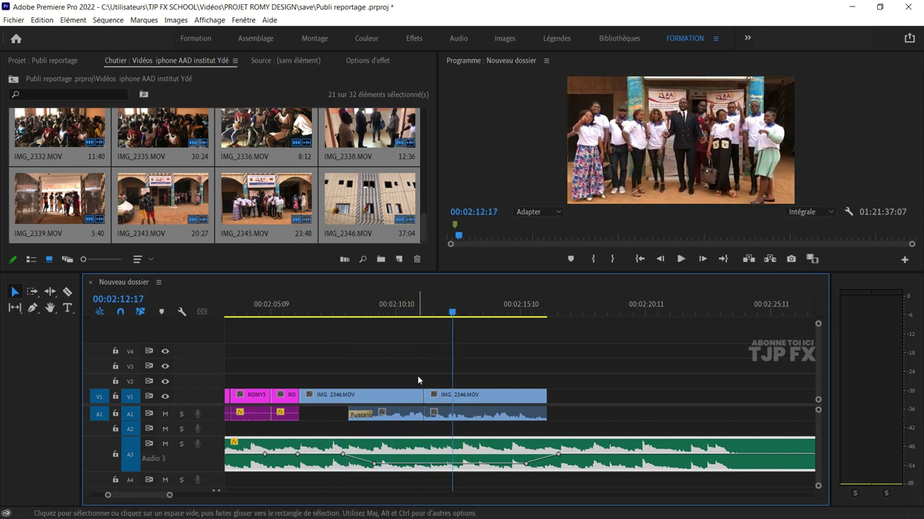
key("equal")
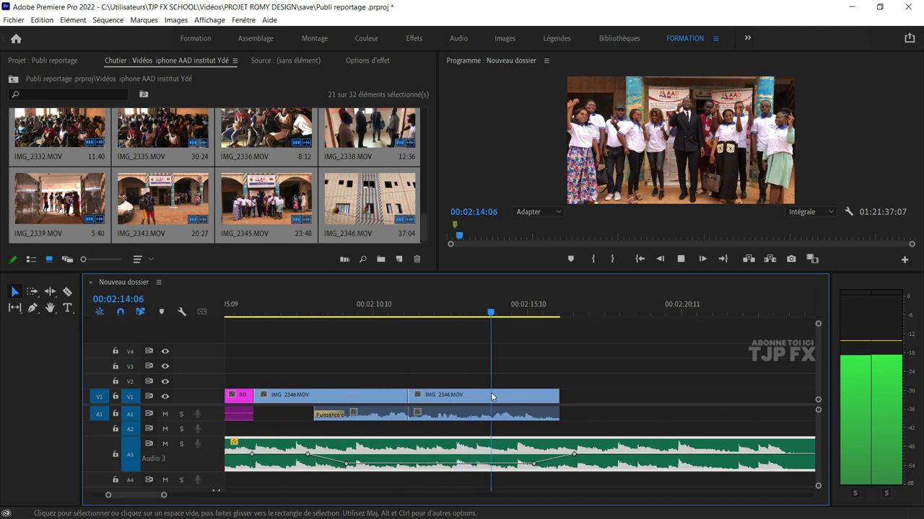
key("space")
left_click(338, 313)
key("space")
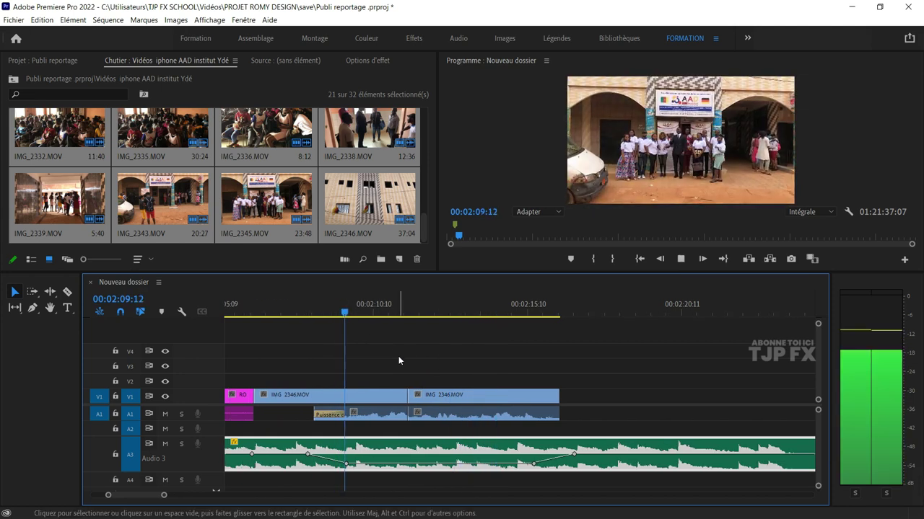
key("equal")
key("space")
left_click(395, 415)
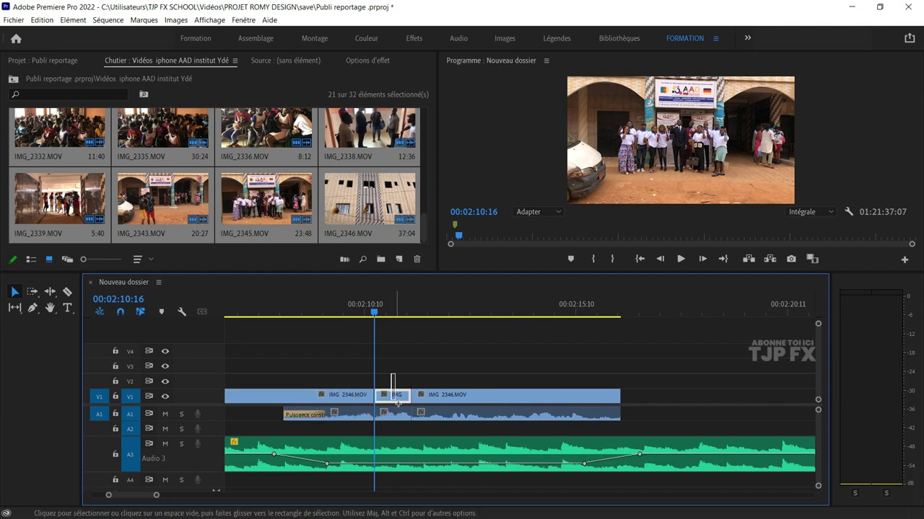
key("Delete")
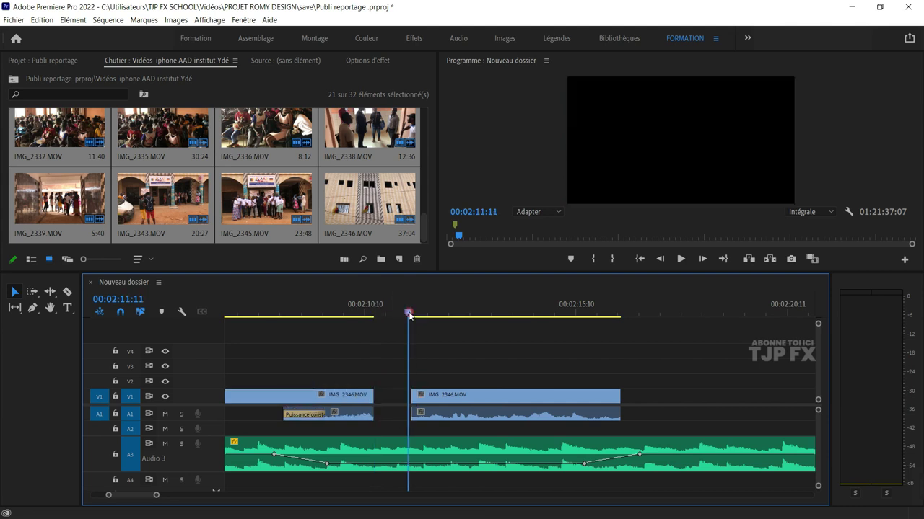
key("space")
key("space")
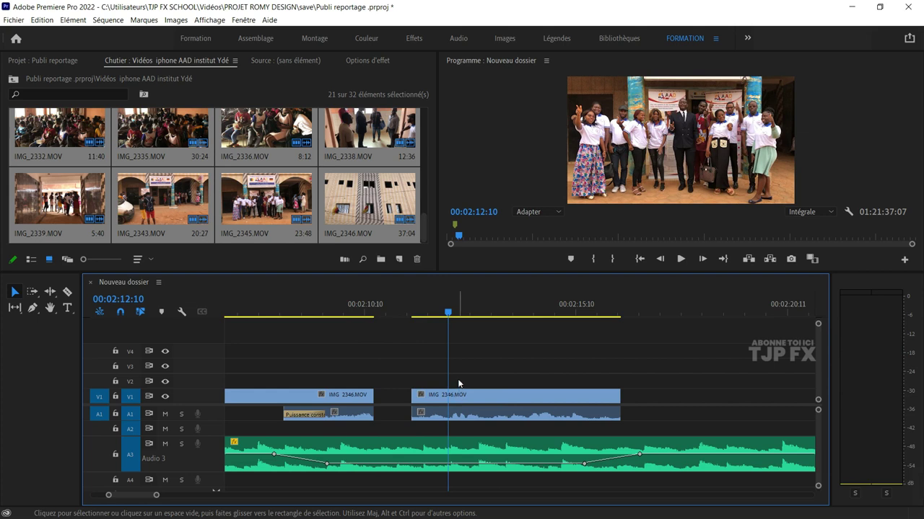
- Split the second IMG_2346 clip with Ctrl+K and ripple-delete the unwanted part
left_click(459, 395)
key("ctrl+k")
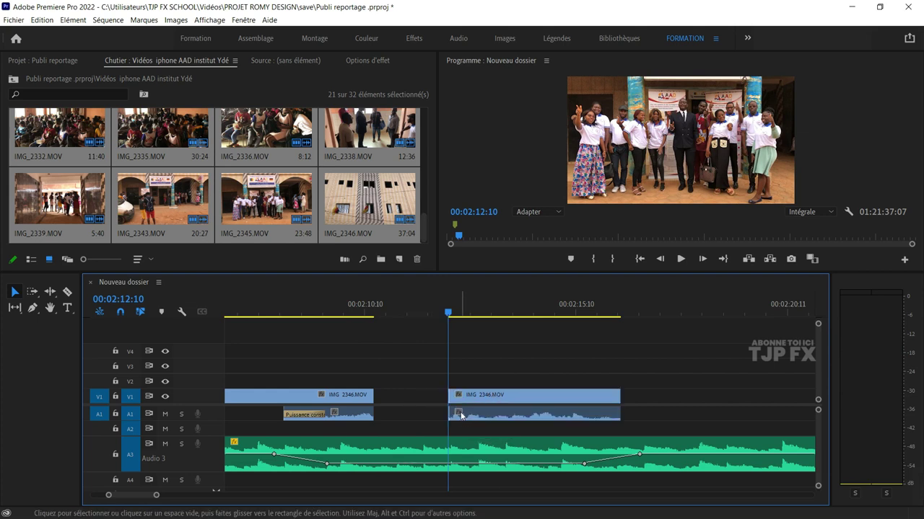
key("space")
key("space")
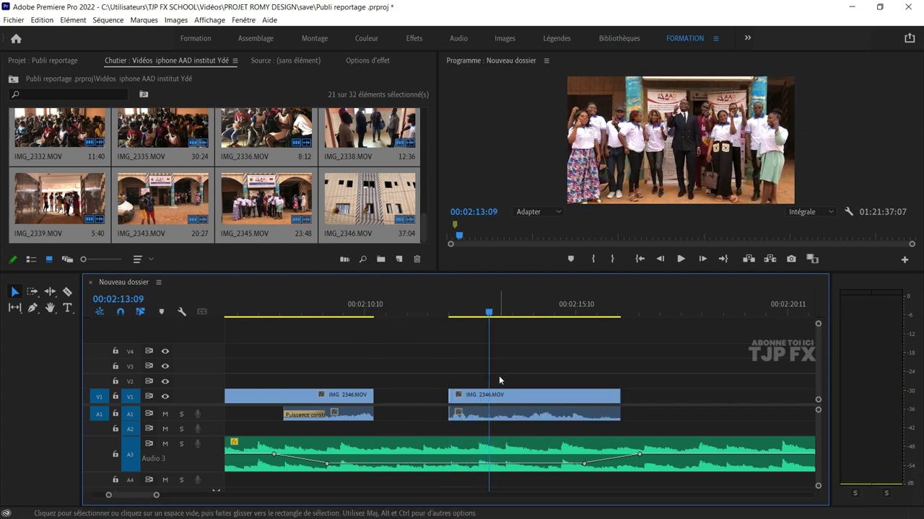
key("space")
key("space")
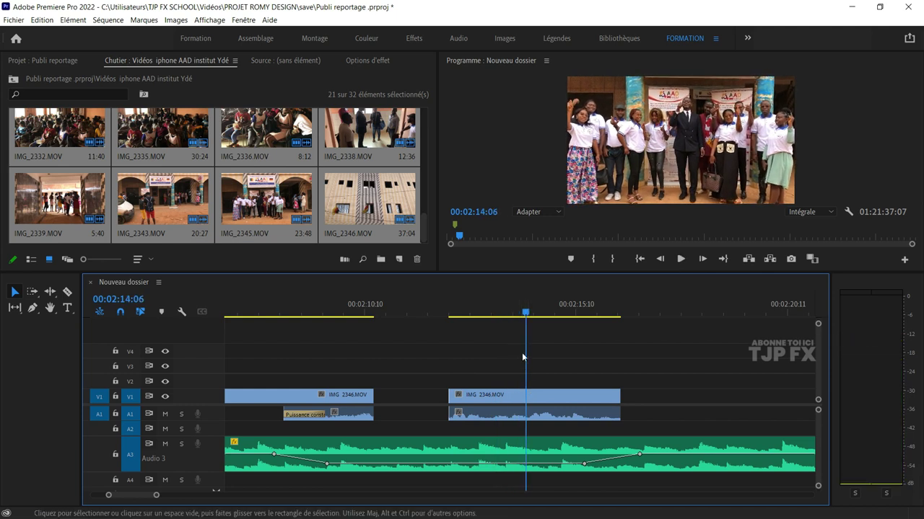
left_click(535, 417)
key("ctrl+k")
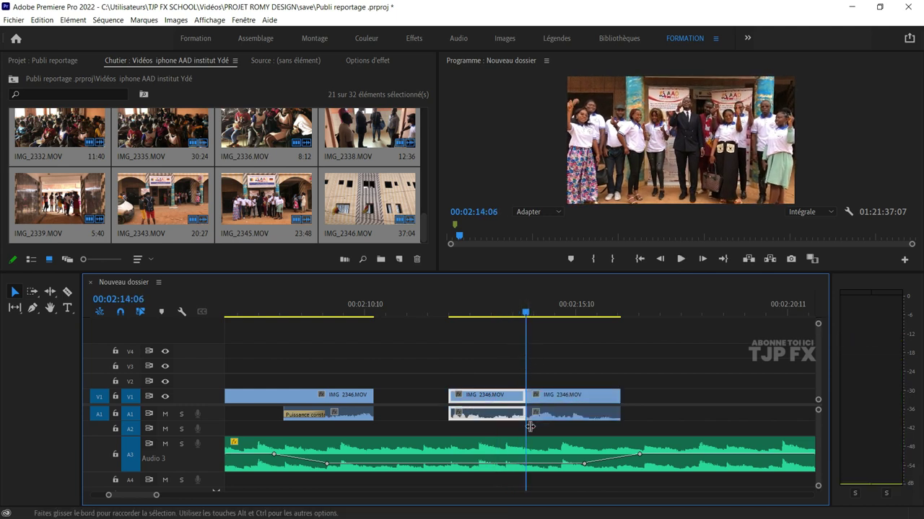
left_click(494, 399)
key("Delete")
- Play back across the join between the two IMG_2346 pieces
left_click(331, 311)
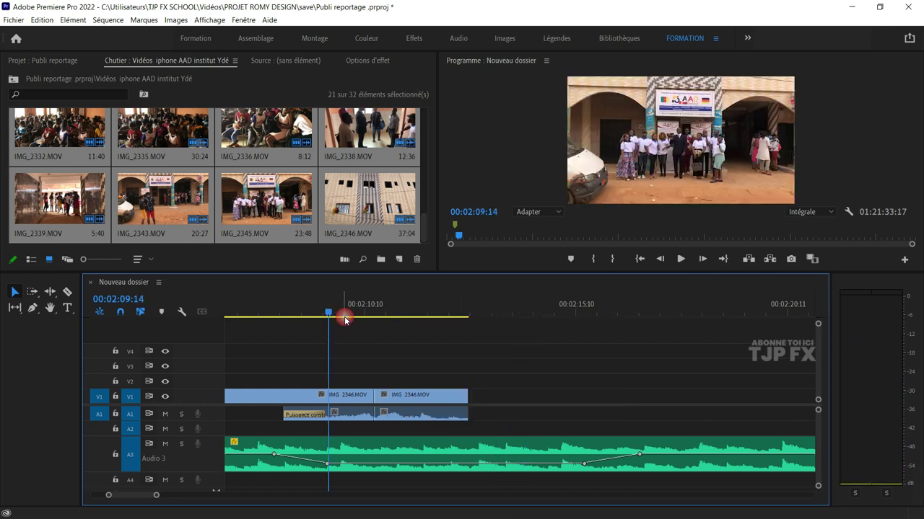
key("space")
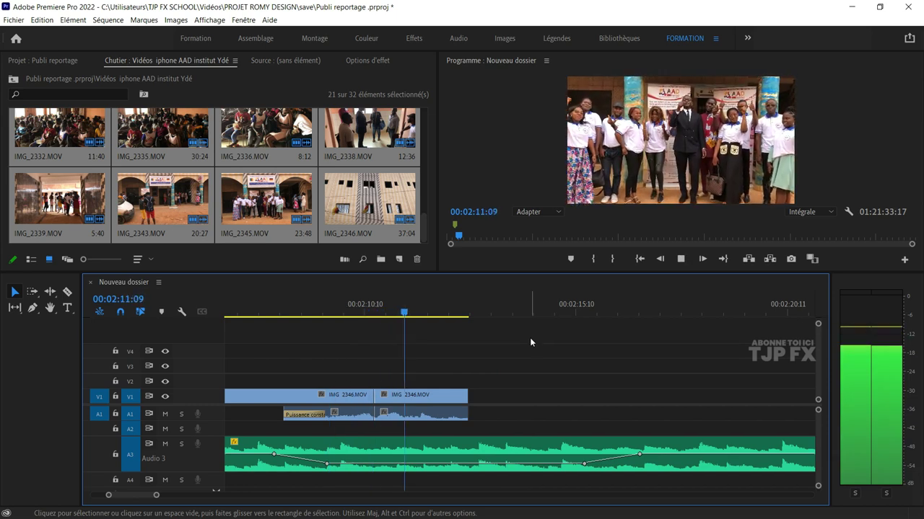
key("space")
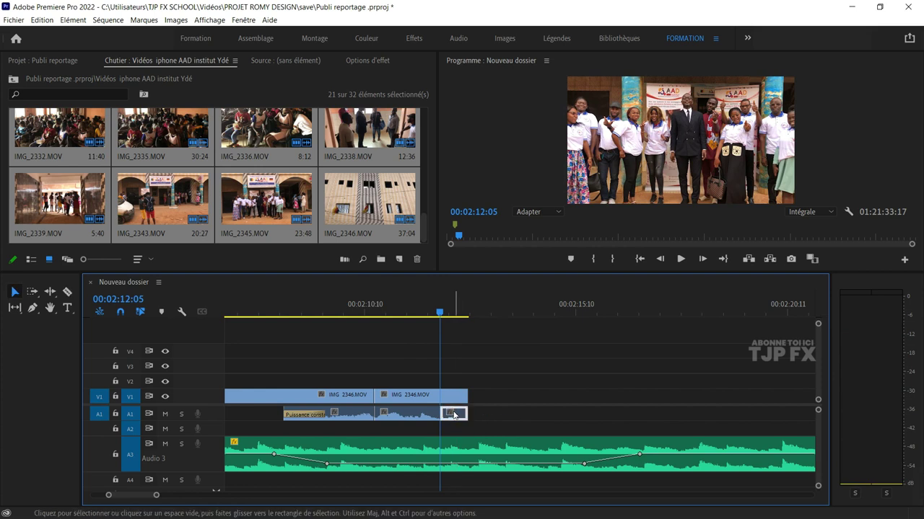
key("space")
key("space")
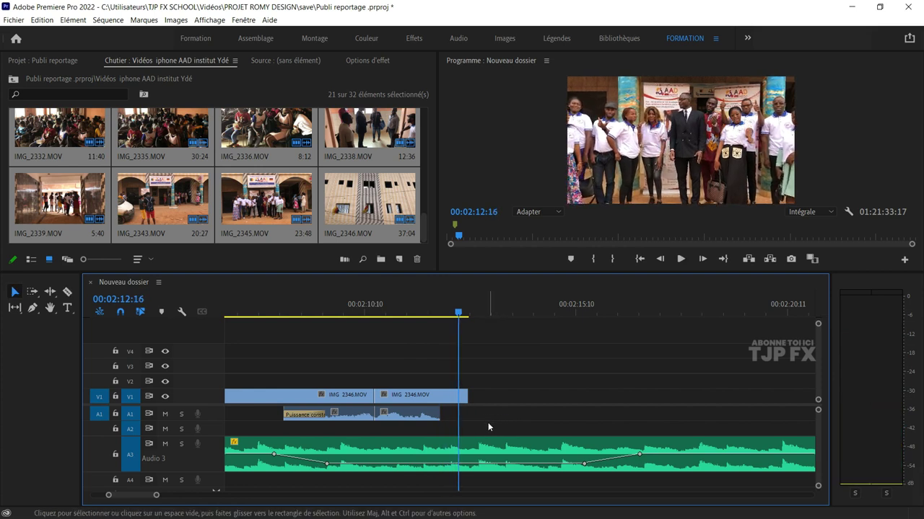
- Save with Ctrl+S, jump Home and play the sequence with the timeline maximised
scroll(520, 405, "down", 2)
scroll(520, 404, "down", 2)
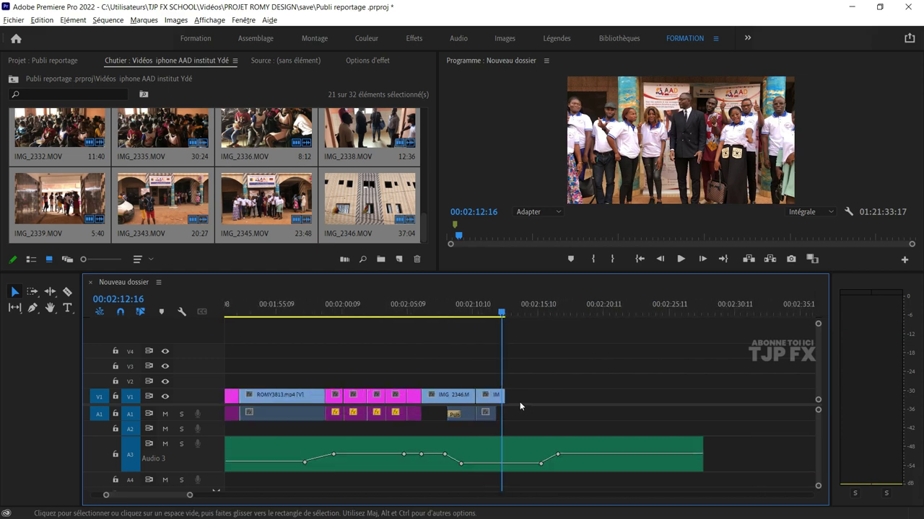
scroll(520, 404, "down", 2)
scroll(520, 404, "down", 1)
scroll(521, 405, "down", 1)
key("ctrl+s")
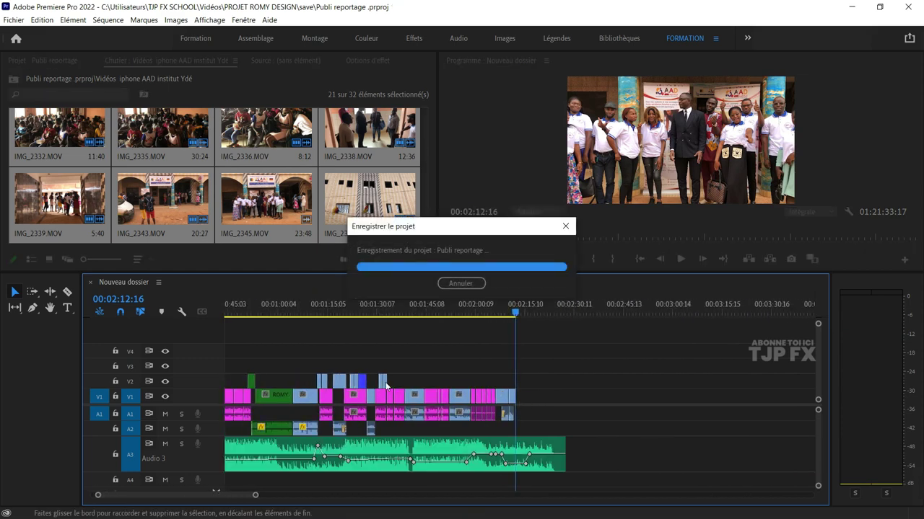
key("Home")
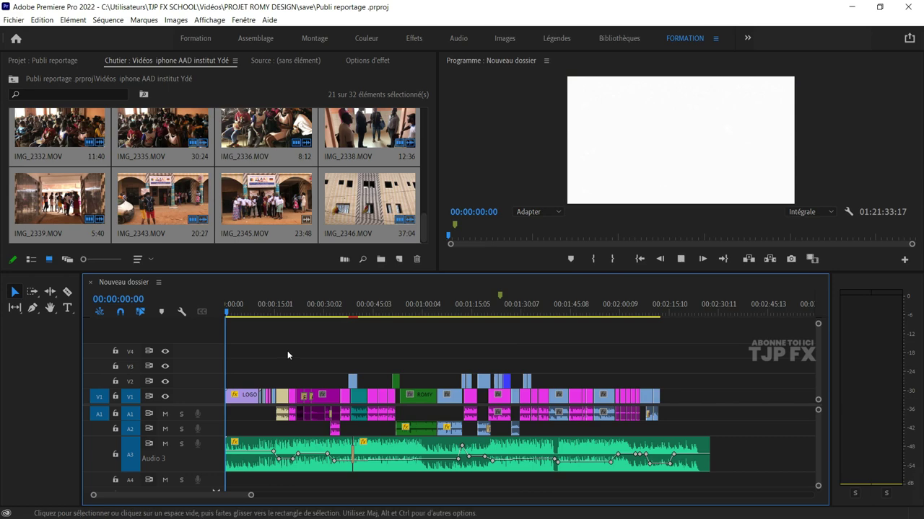
key("space")
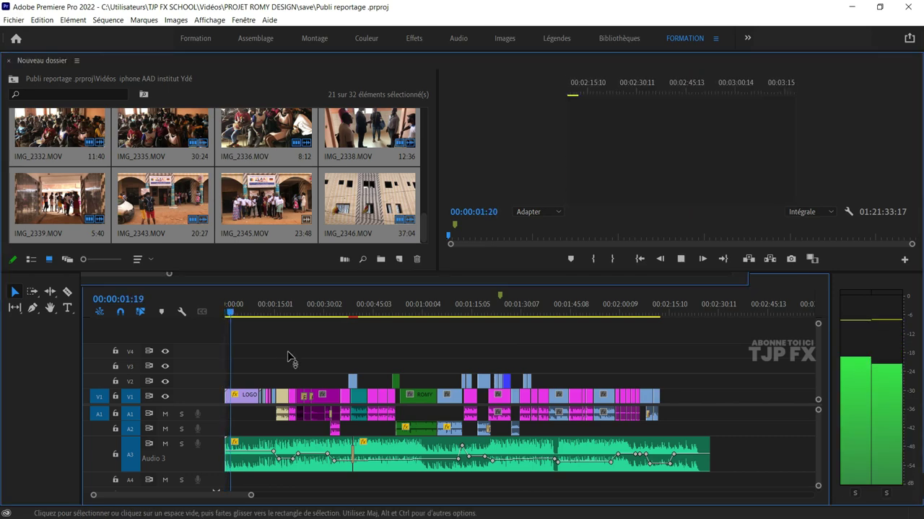
key("grave")
key("grave")
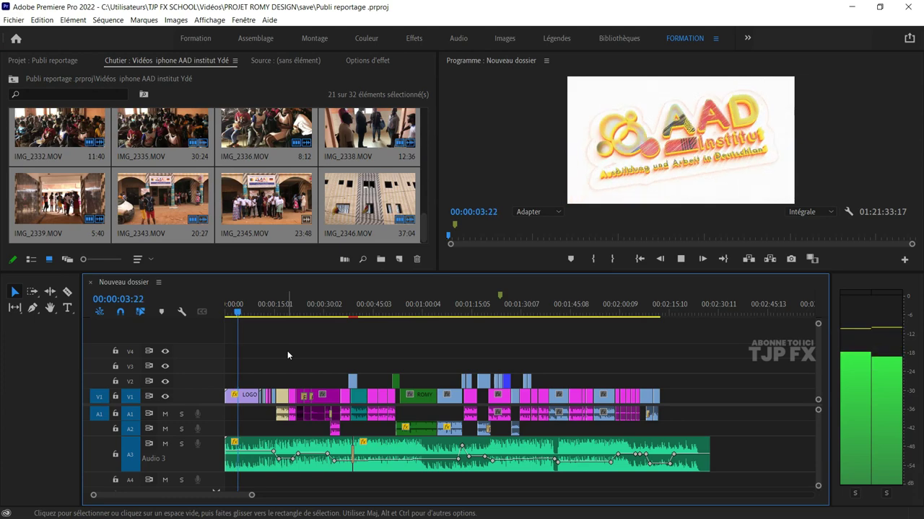
key("grave")
key("grave")
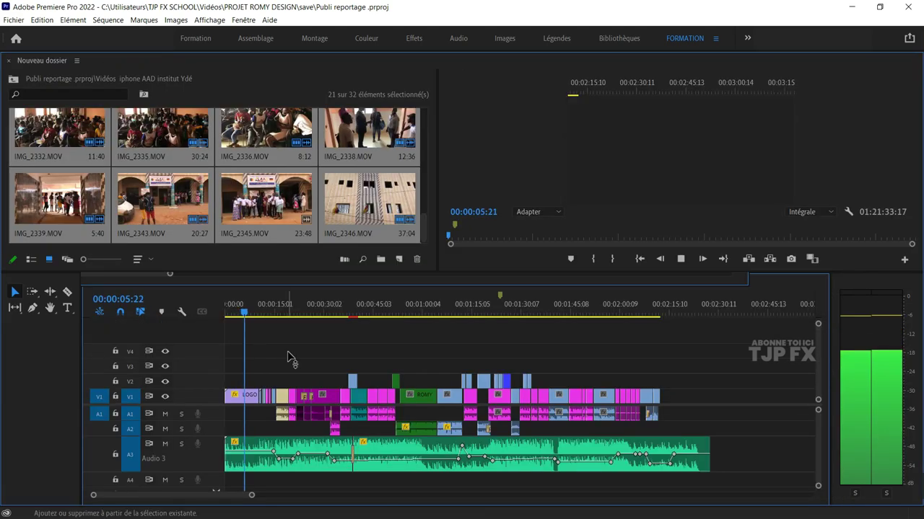
key("grave")
key("grave")
key("grave")
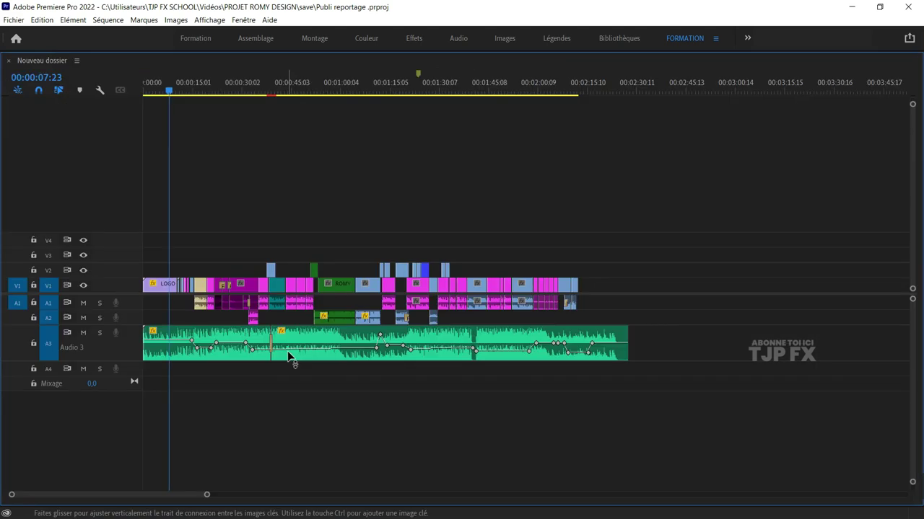
key("grave")
left_click(482, 174)
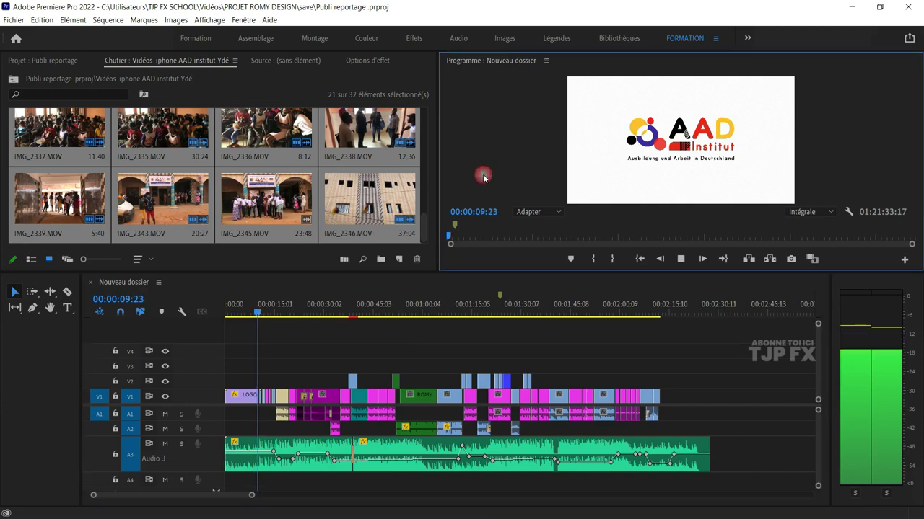
key("grave")
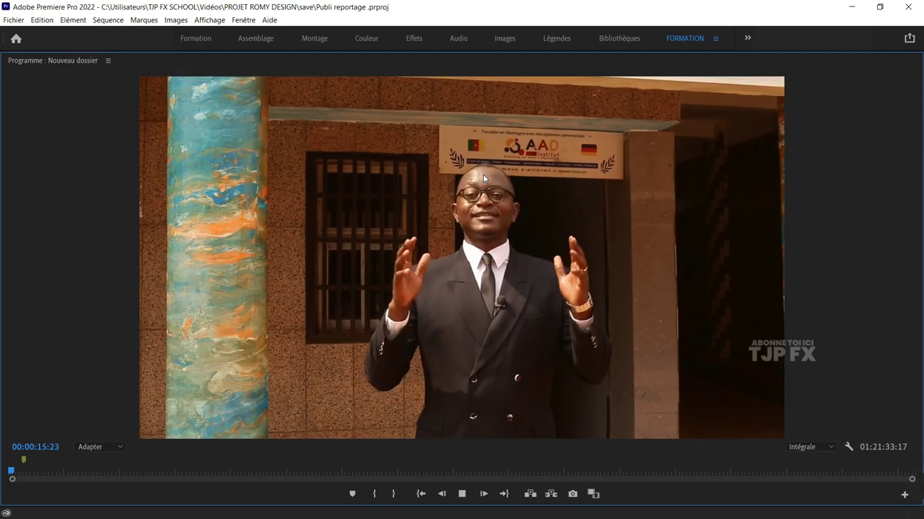
key("grave")
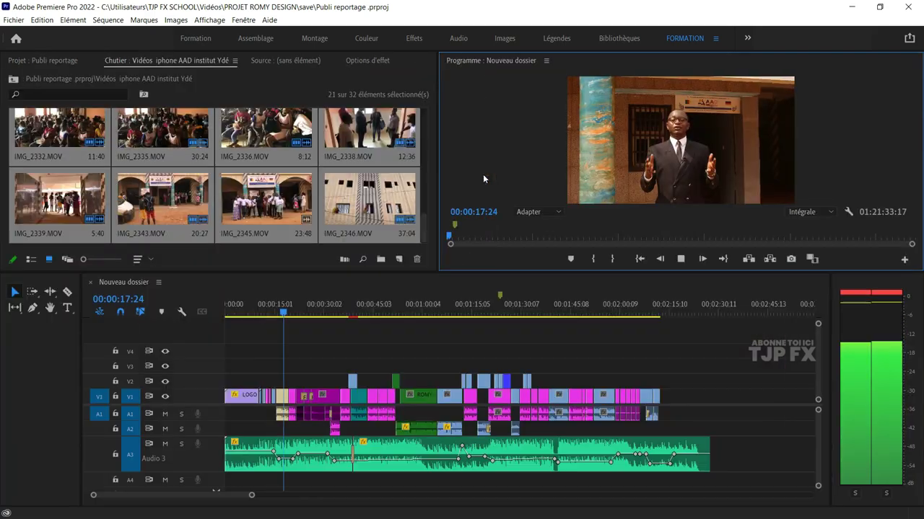
key("grave")
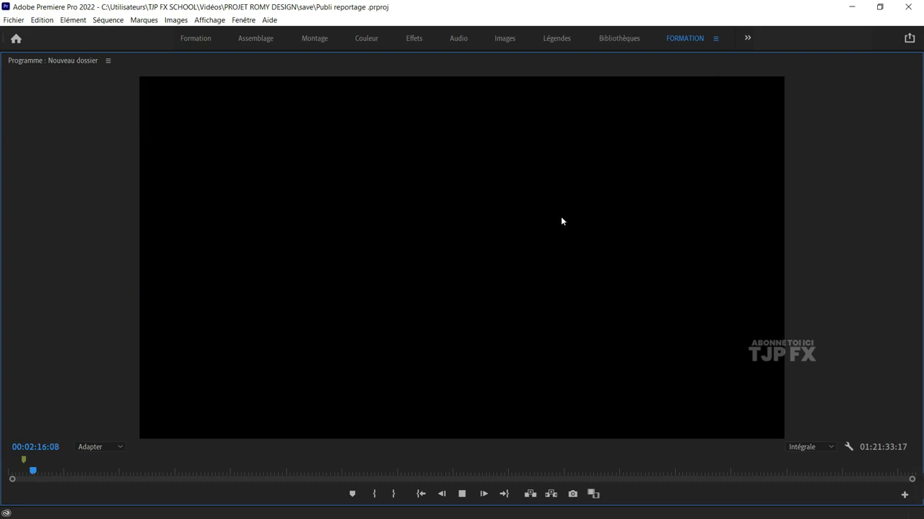
key("grave")
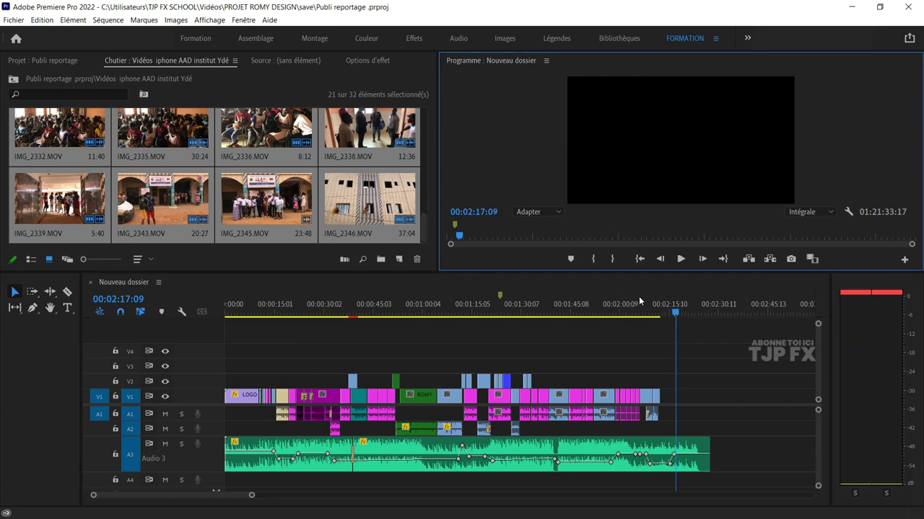
left_click(645, 306)
key("space")
key("equal")
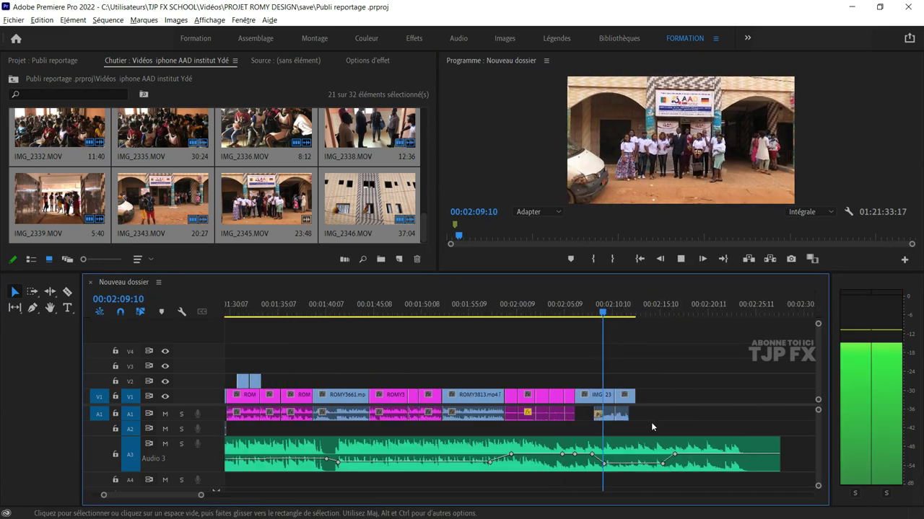
key("equal")
key("equal")
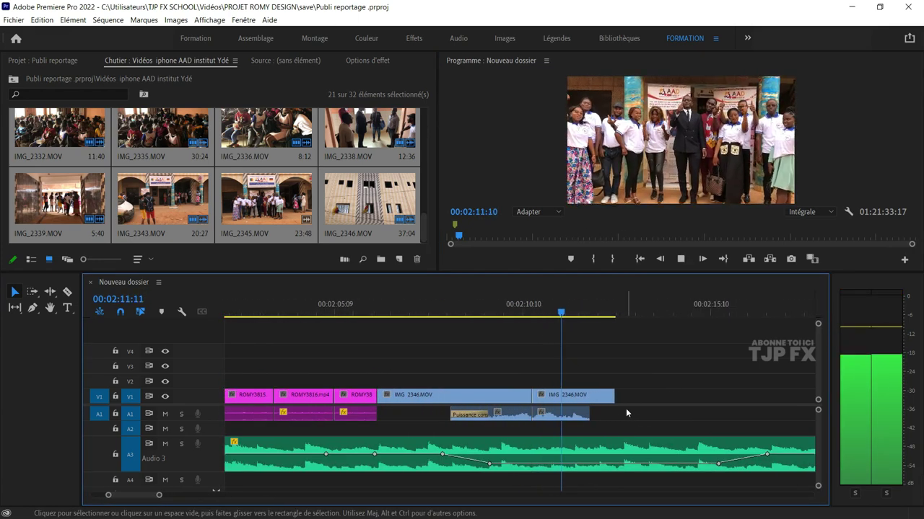
- Boost the closing IMG_2346 audio clips by 8 dB and save the project
key("space")
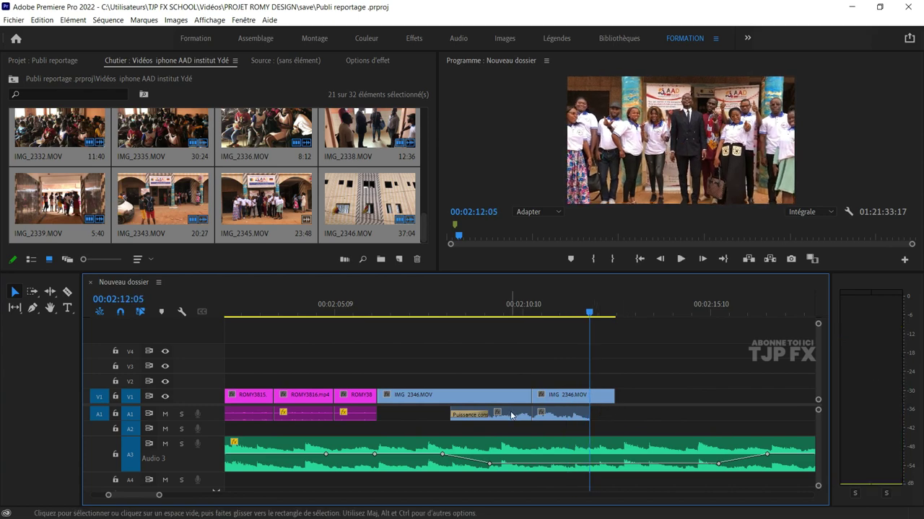
right_click(551, 415)
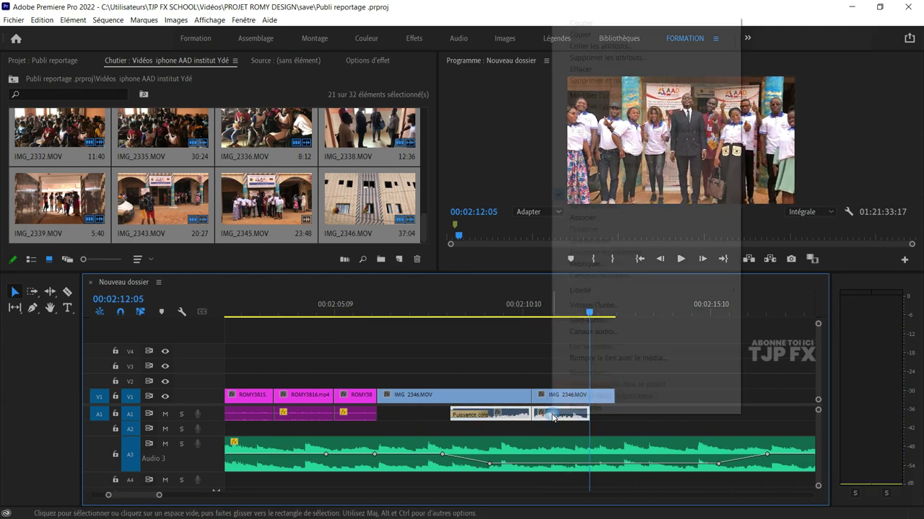
left_click(586, 320)
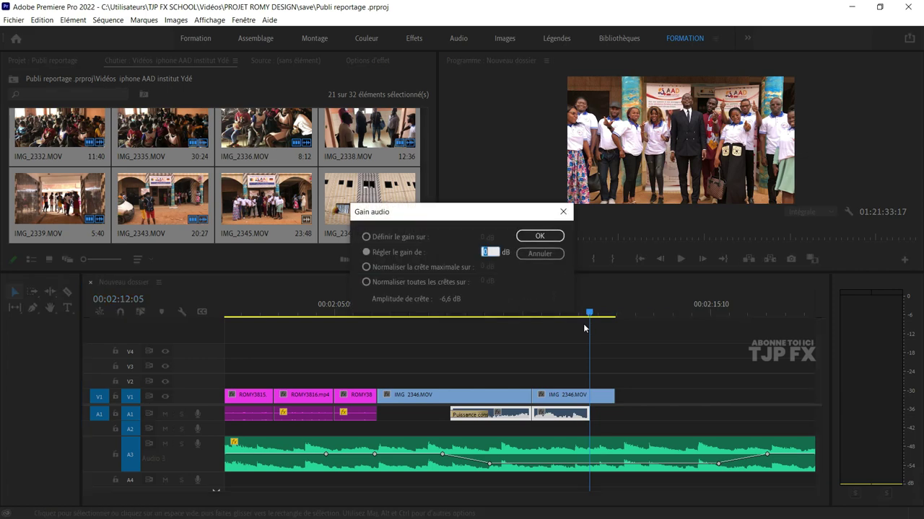
key("Return")
key("ctrl+s")
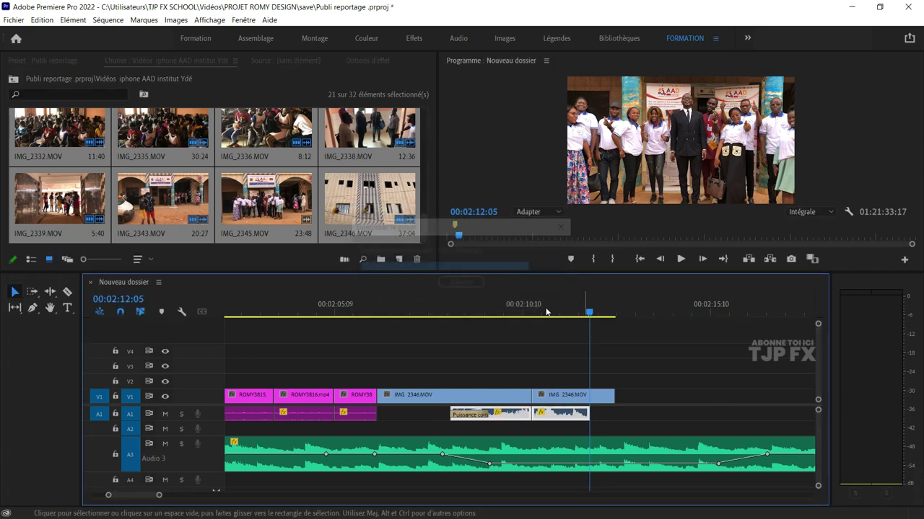
- Extend the closing audio to the video's end and bring up the final clip's Speed/Duration
left_click(452, 313)
key("space")
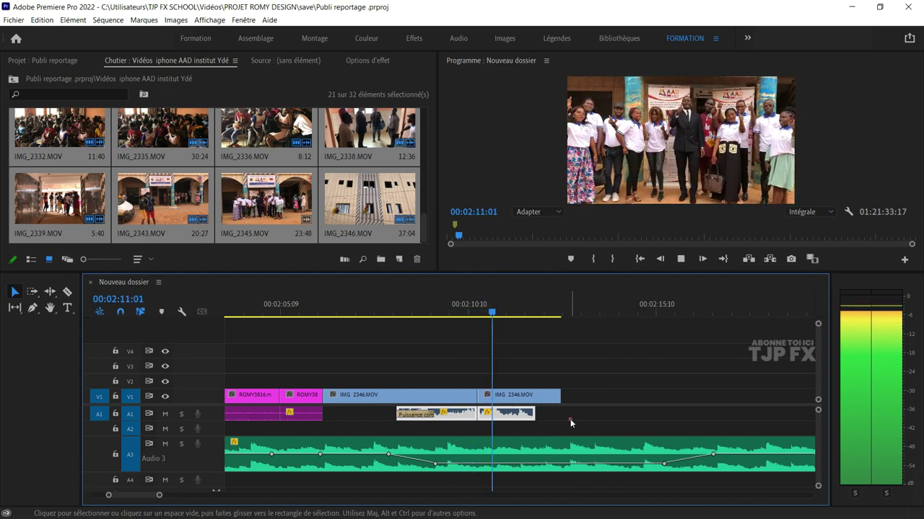
left_click(550, 416)
key("space")
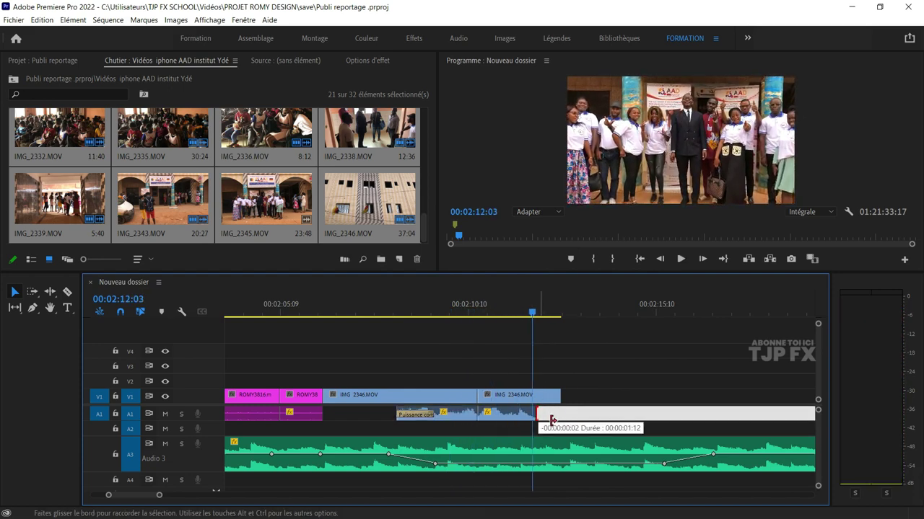
left_click_drag(552, 419, 564, 419)
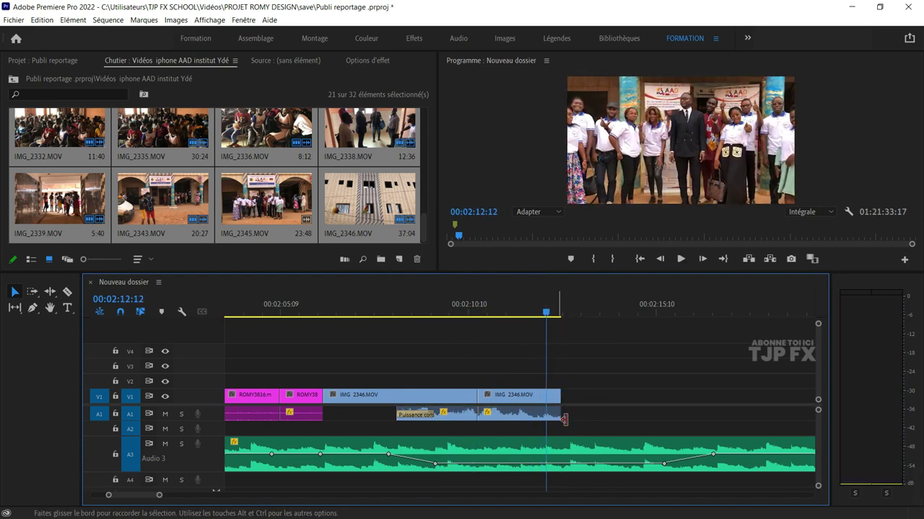
key("Right")
key("Right")
key("Right")
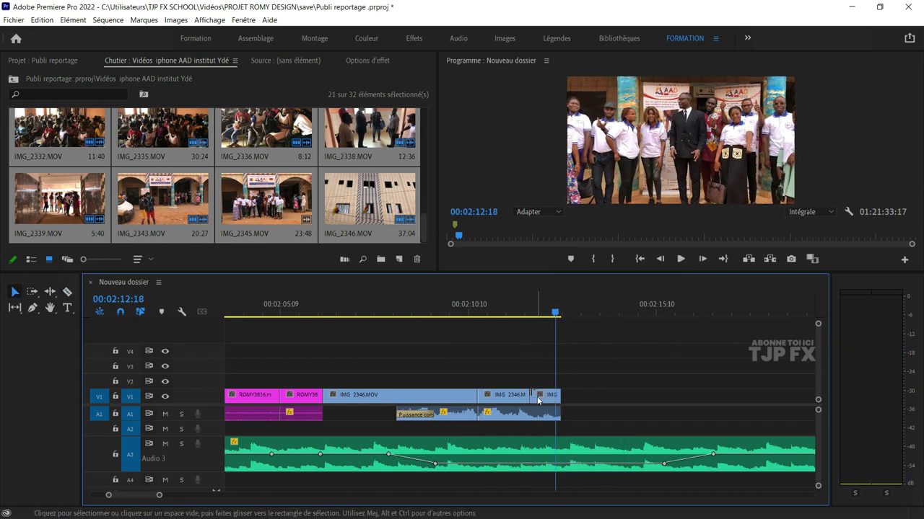
key("ctrl+r")
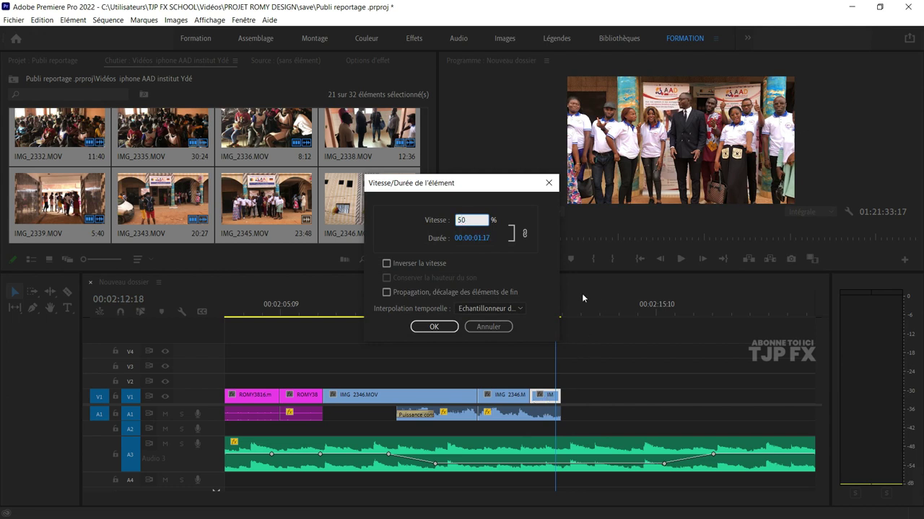
- Apply 50% speed with Optical Flow interpolation and play the slowed clip
left_click(501, 347)
left_click(440, 326)
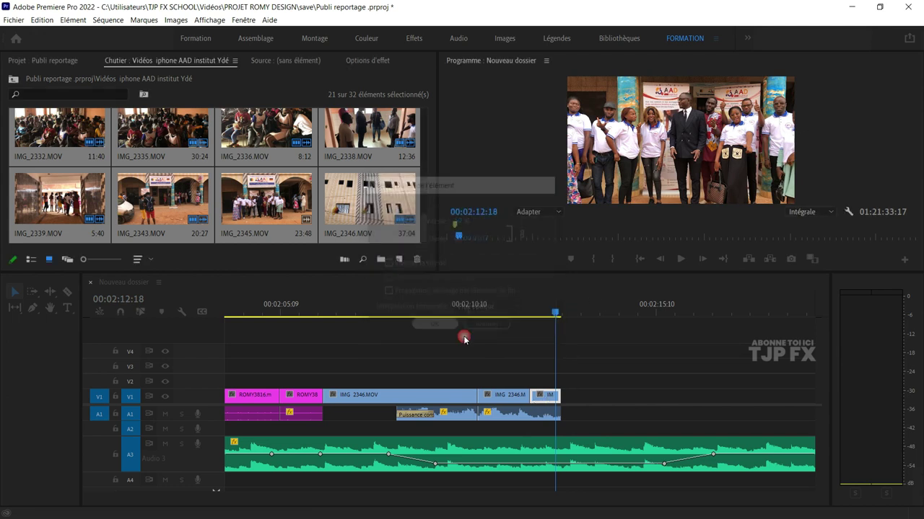
left_click(502, 309)
key("space")
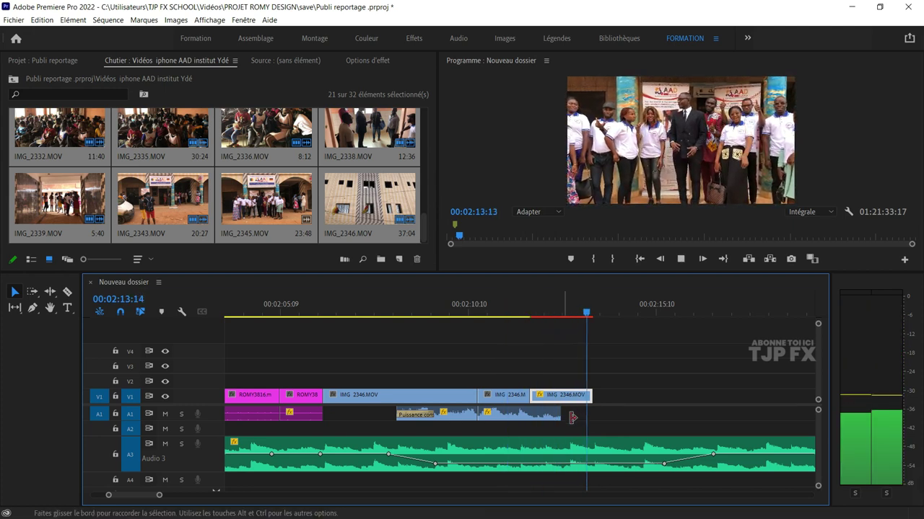
key("space")
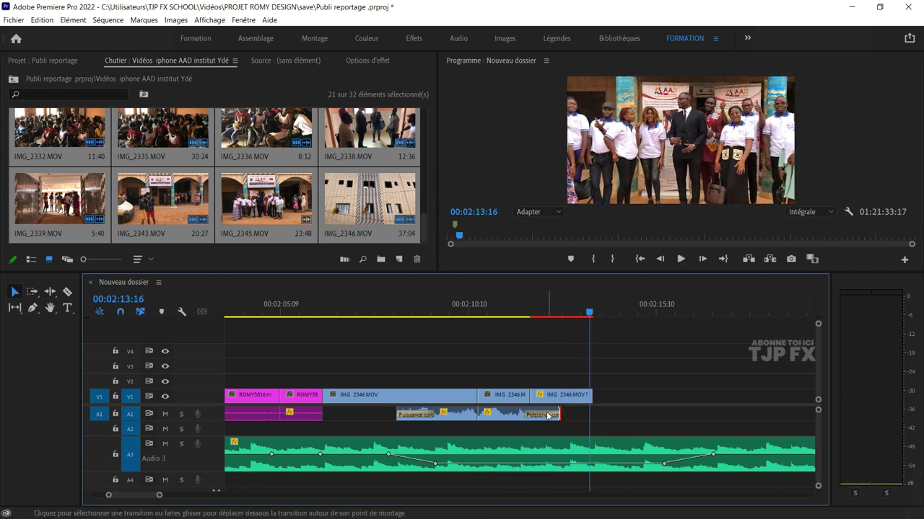
- Trim the A1 audio end by about 4 frames and replay the ending
left_click(475, 310)
key("space")
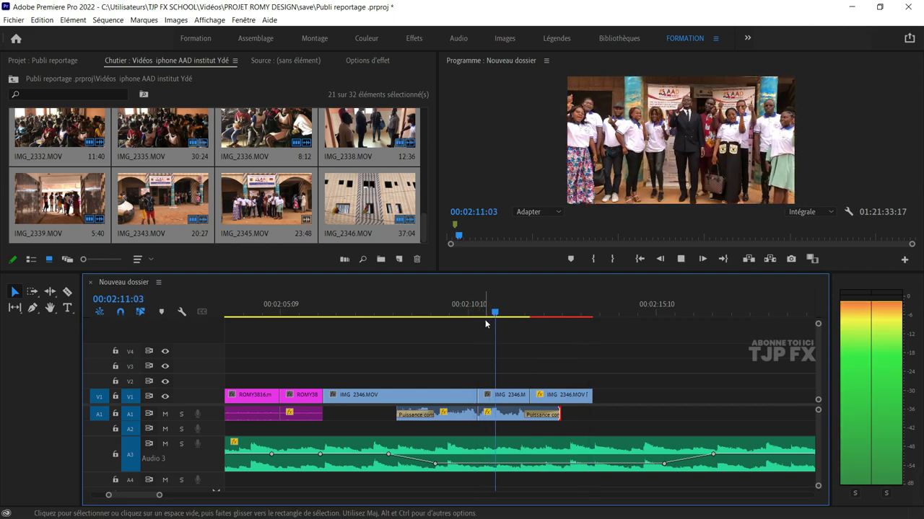
key("space")
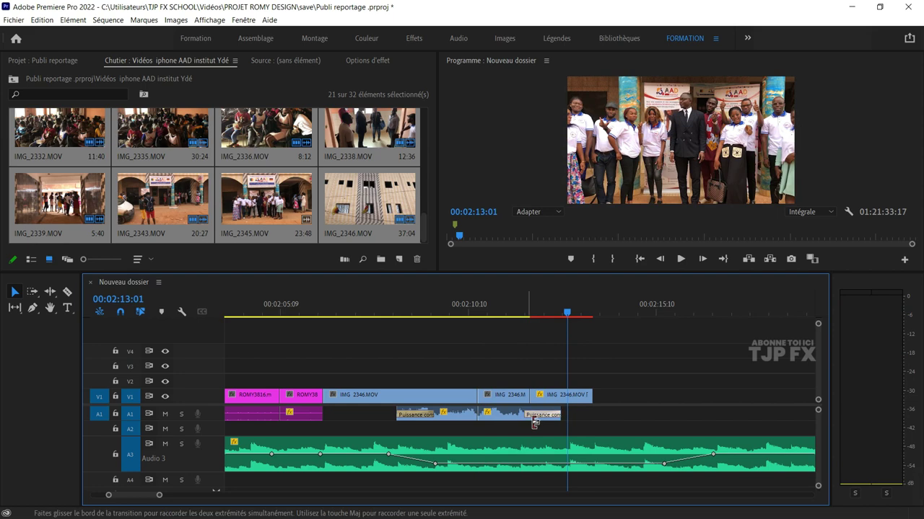
left_click_drag(567, 417, 559, 417)
left_click(451, 304)
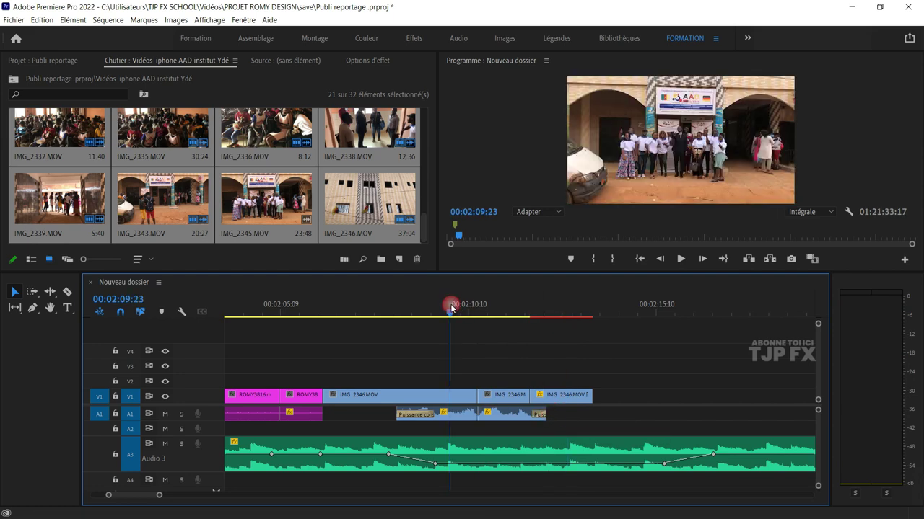
key("space")
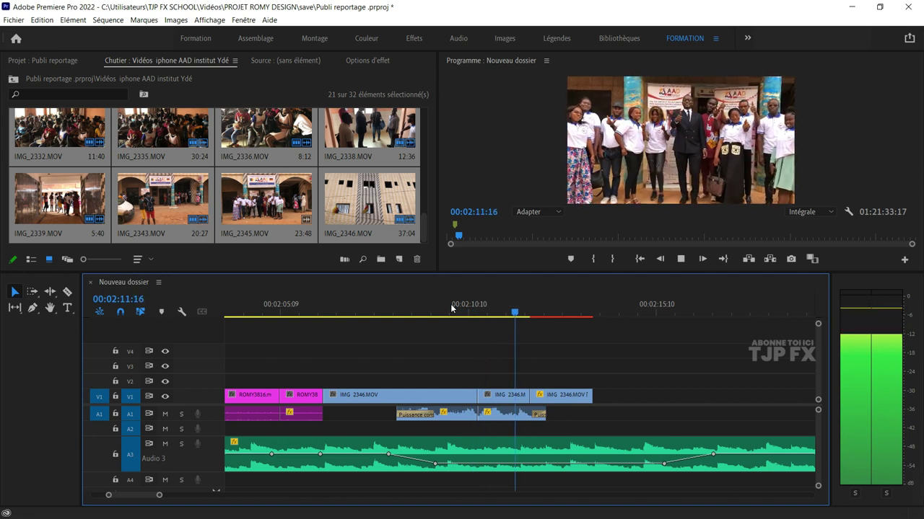
key("space")
key("c")
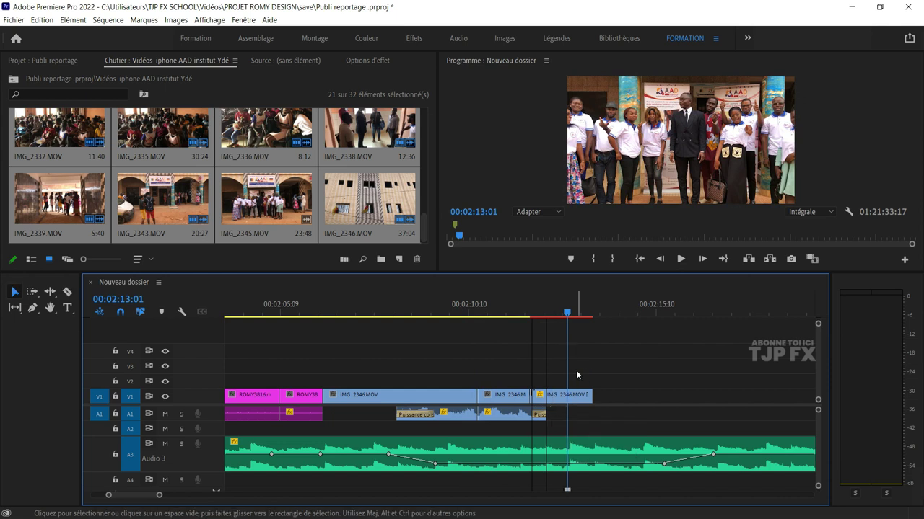
- Import LOGO AAD 2.mov, place it on V1 after IMG_2346, and play it
left_click(77, 64)
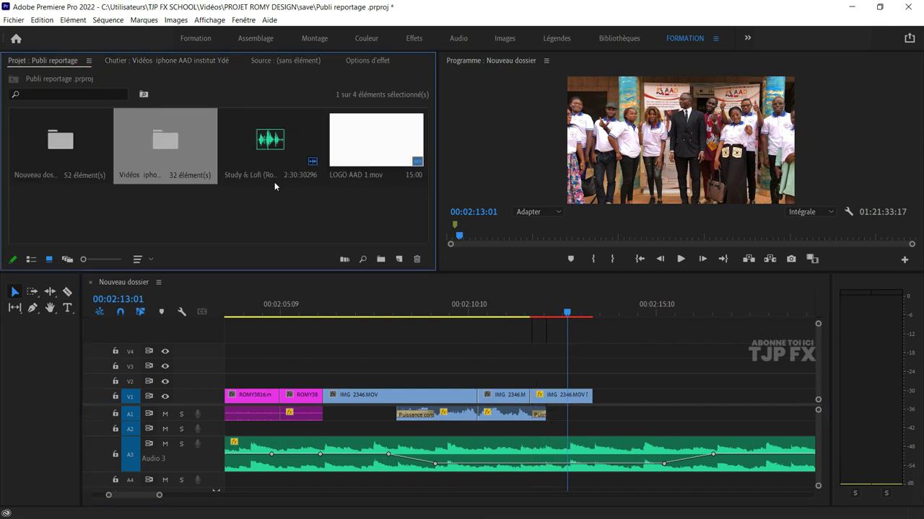
double_click(372, 202)
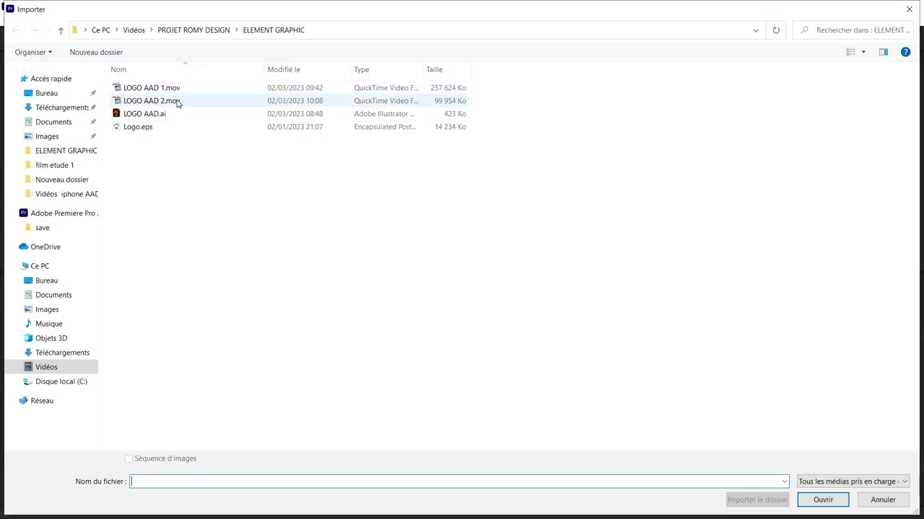
double_click(177, 101)
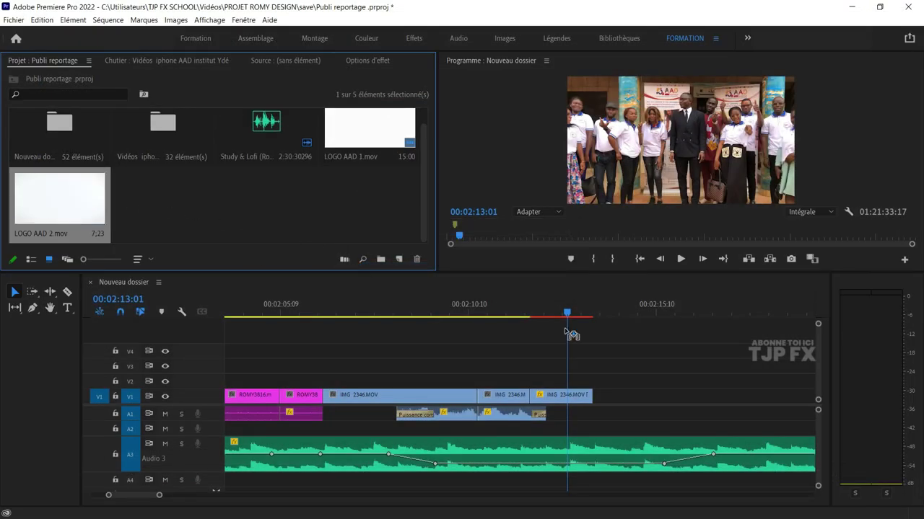
mouse_move(567, 333)
left_mouse_down()
mouse_move(637, 401)
mouse_move(563, 399)
left_mouse_up()
key("space")
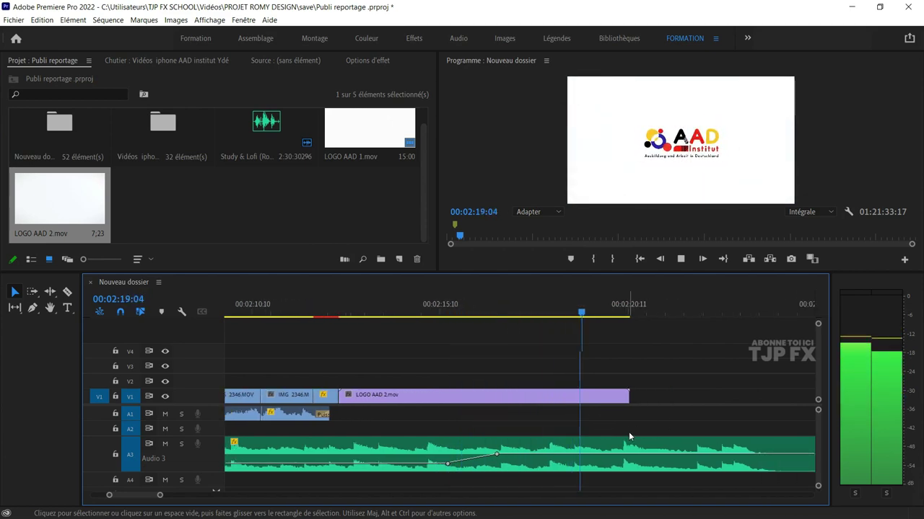
key("space")
- Import LOGO-AAD.png and drag it onto track V3 at the sequence start
key("c")
double_click(277, 192)
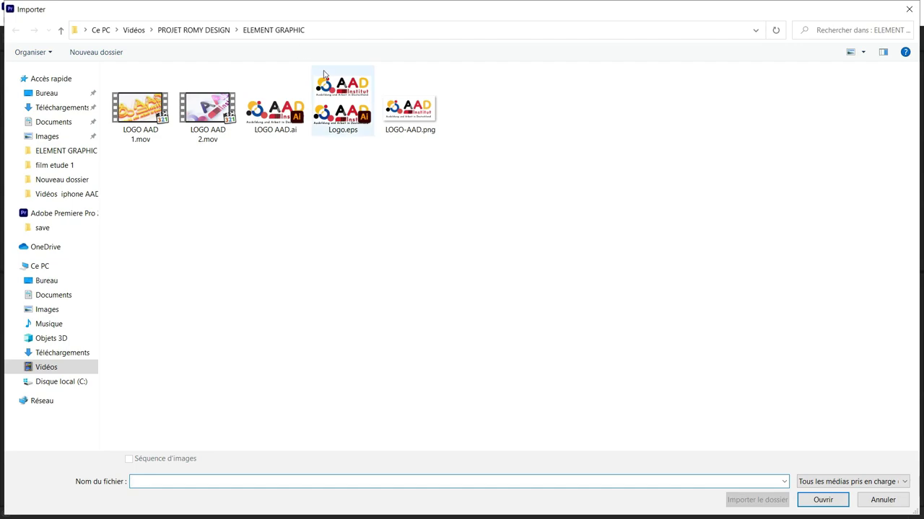
double_click(394, 114)
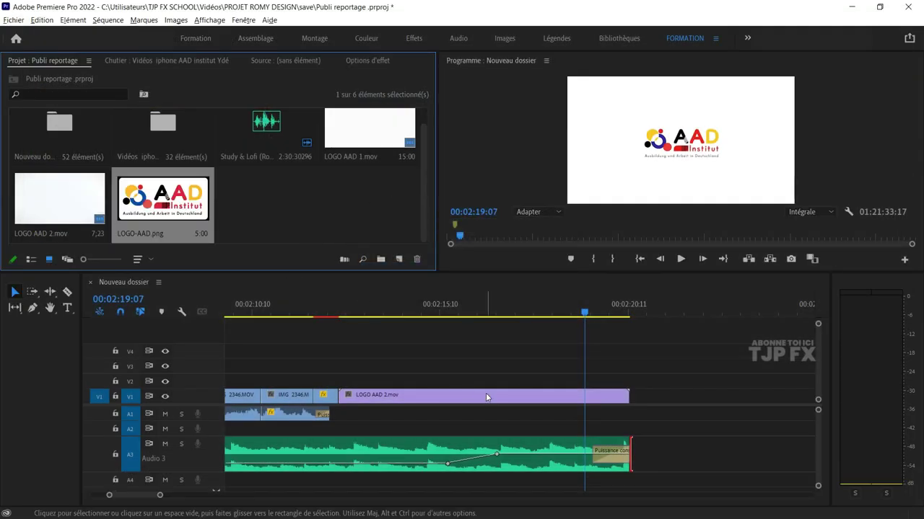
key("minus")
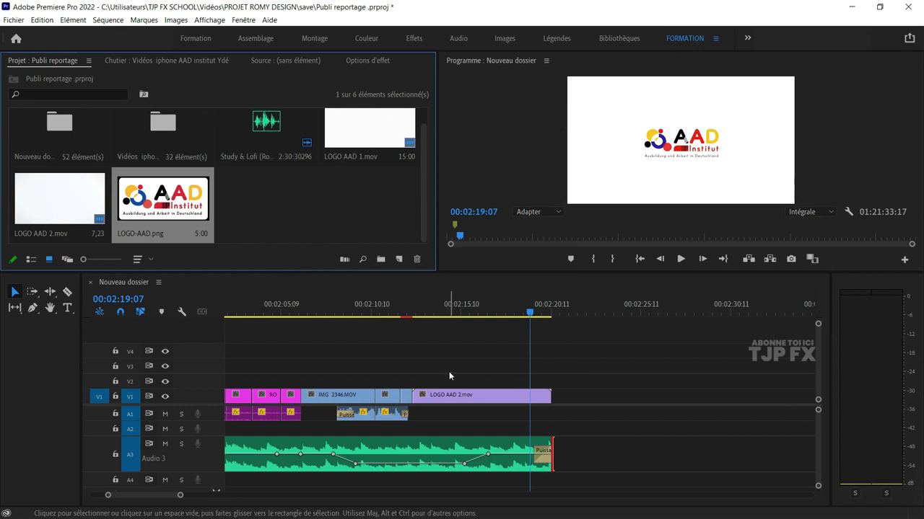
left_click_drag(445, 371, 454, 376)
key("Home")
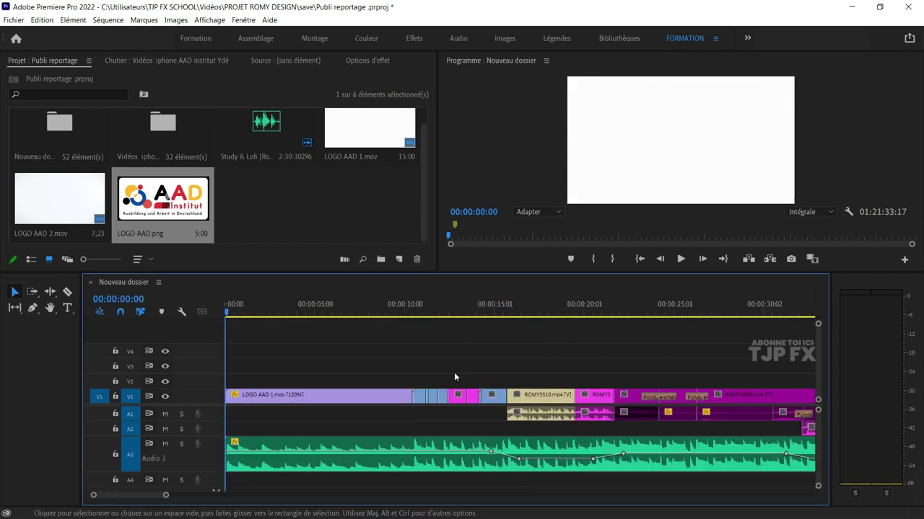
key("minus")
key("minus")
key("minus")
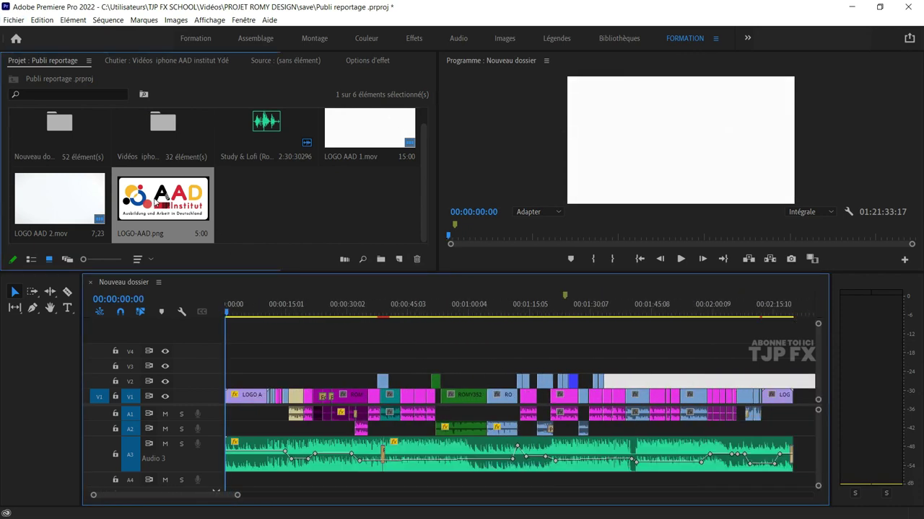
mouse_move(155, 204)
left_mouse_down()
mouse_move(277, 344)
mouse_move(280, 369)
left_mouse_up()
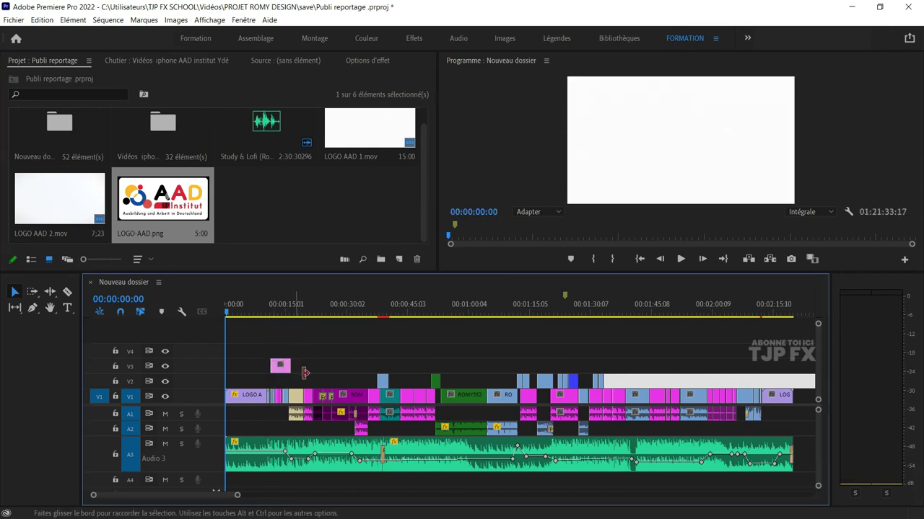
- Extend the V3 logo clip and scale it down to the lower-left corner
left_click_drag(634, 386, 728, 376)
key("minus")
key("minus")
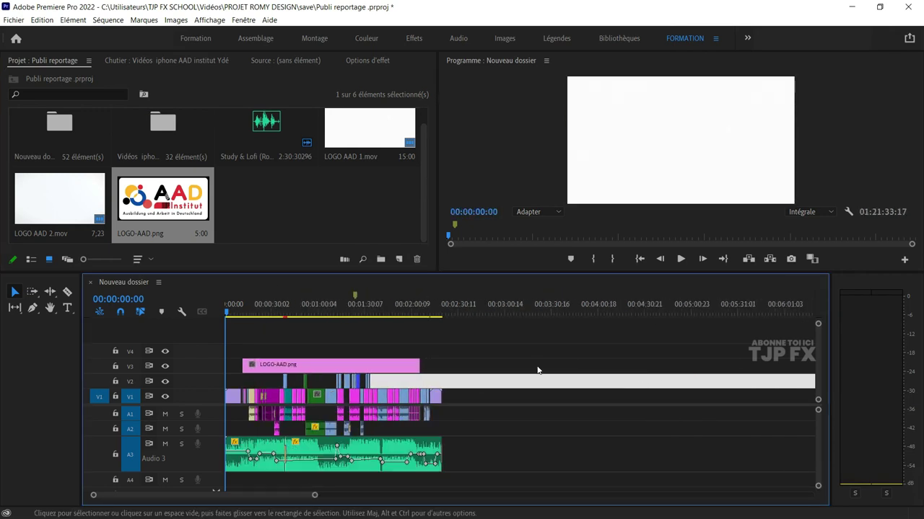
left_click(270, 304)
left_click(313, 366)
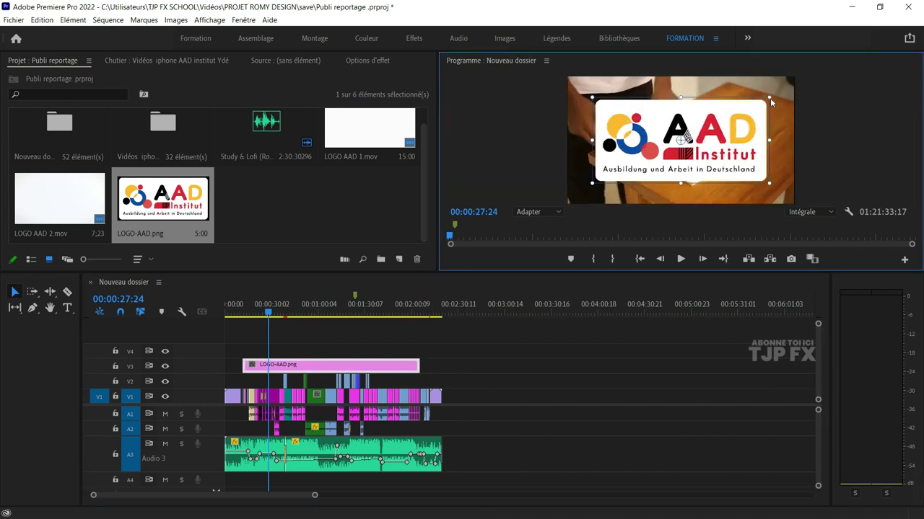
left_click(770, 98)
left_click_drag(771, 103, 723, 132)
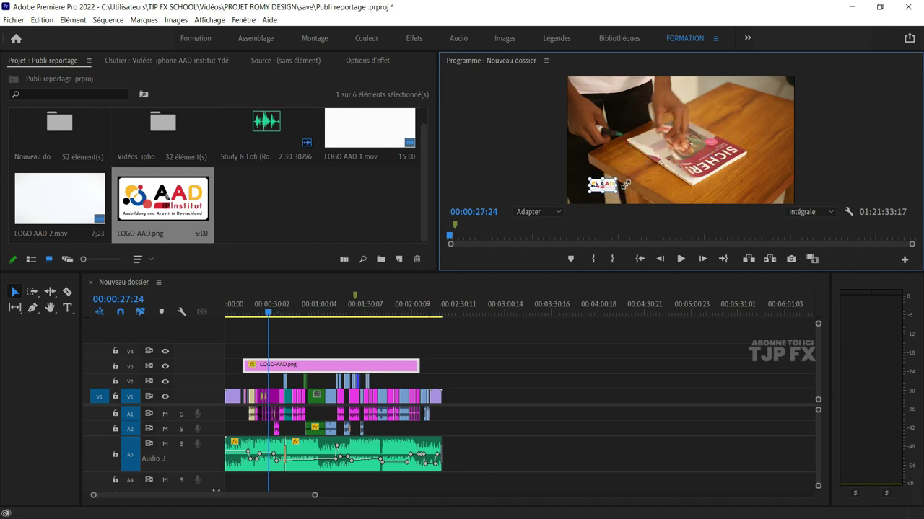
- Turn on Safe Margins in the Program monitor
right_click(630, 184)
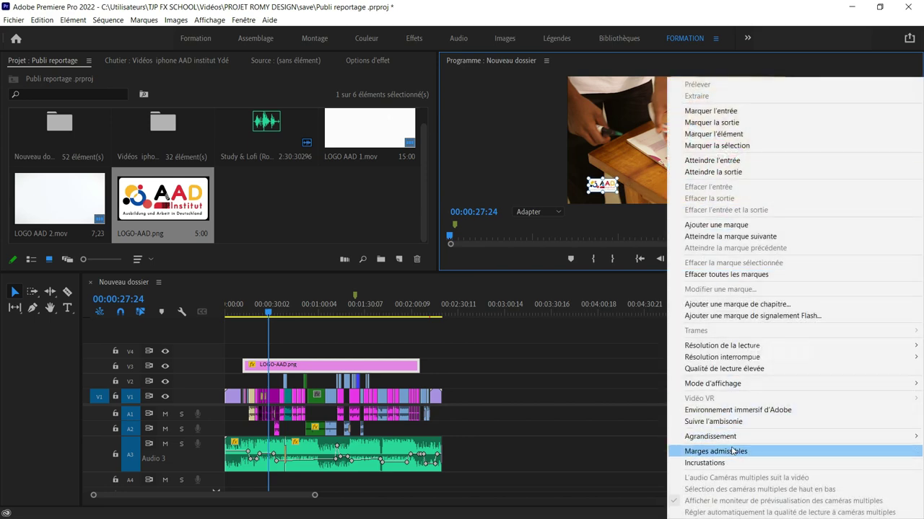
left_click(639, 307)
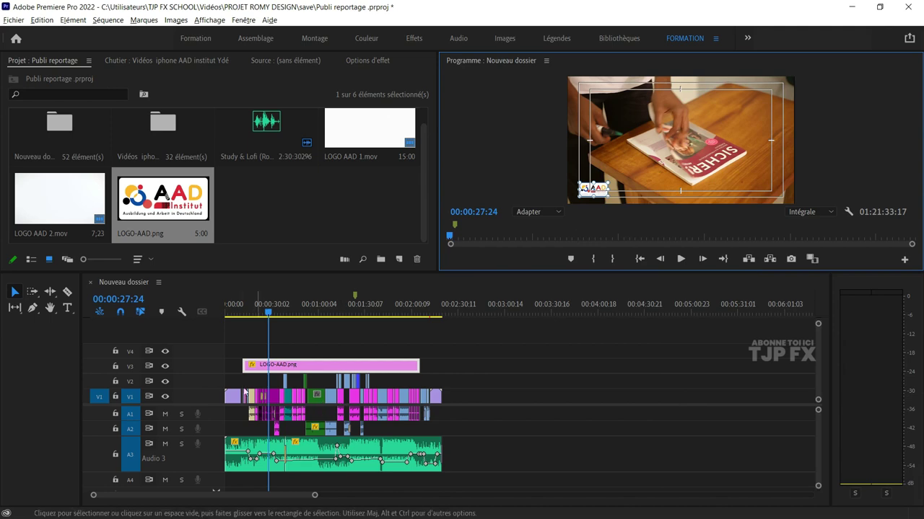
scroll(239, 377, "up", 2)
scroll(236, 373, "up", 2)
scroll(238, 372, "up", 2)
scroll(238, 372, "up", 1)
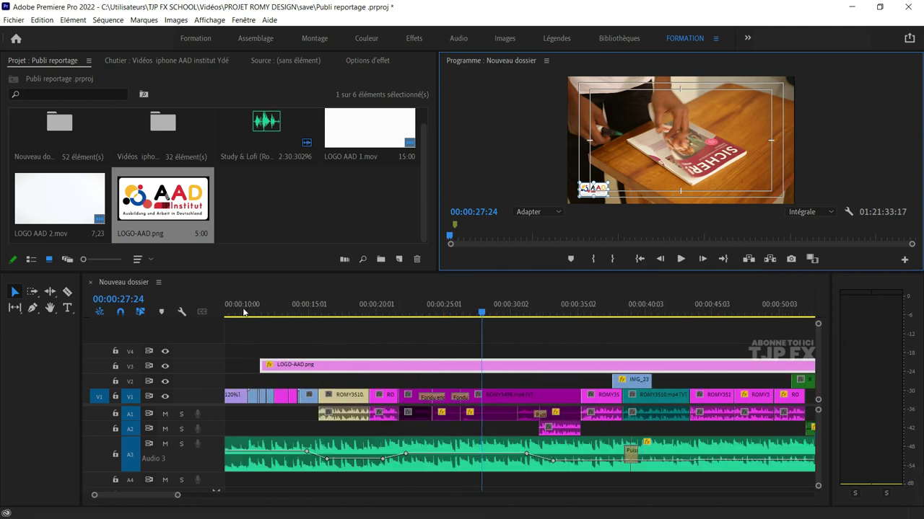
- Trim the logo's start to 00:00:10 and play the watermarked video full screen
left_click(244, 312)
scroll(243, 329, "up", 1)
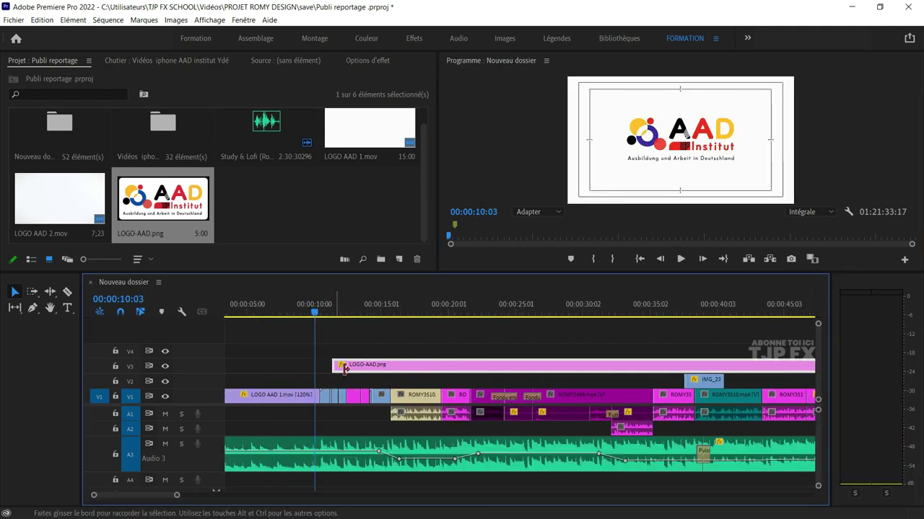
left_click_drag(345, 368, 324, 365)
key("space")
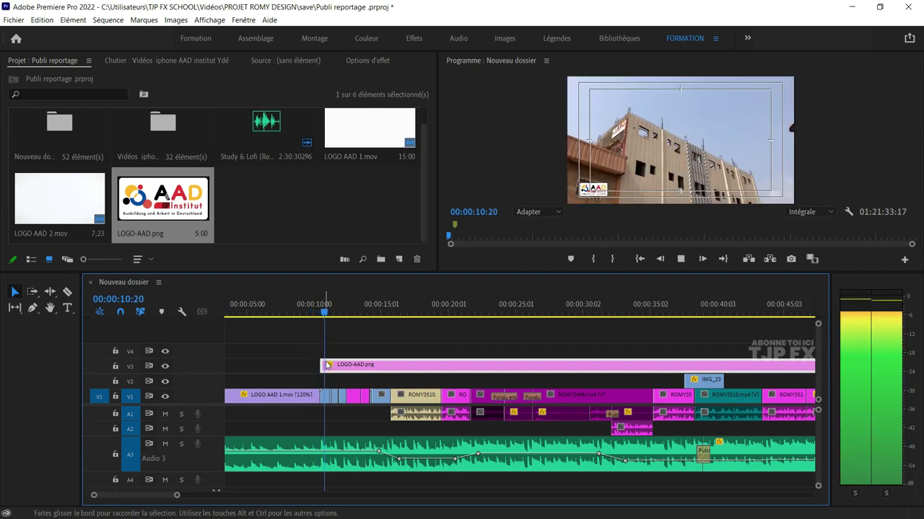
scroll(465, 378, "down", 2)
scroll(472, 378, "down", 1)
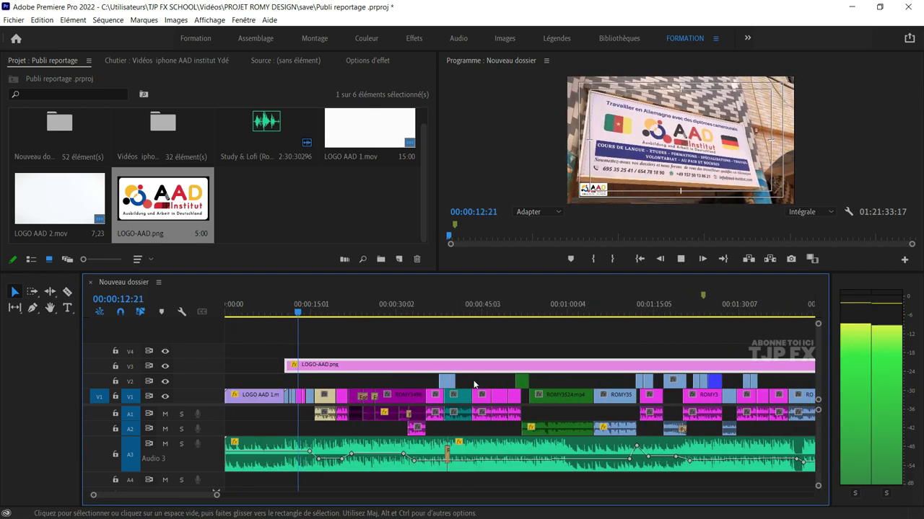
key("ctrl+grave")
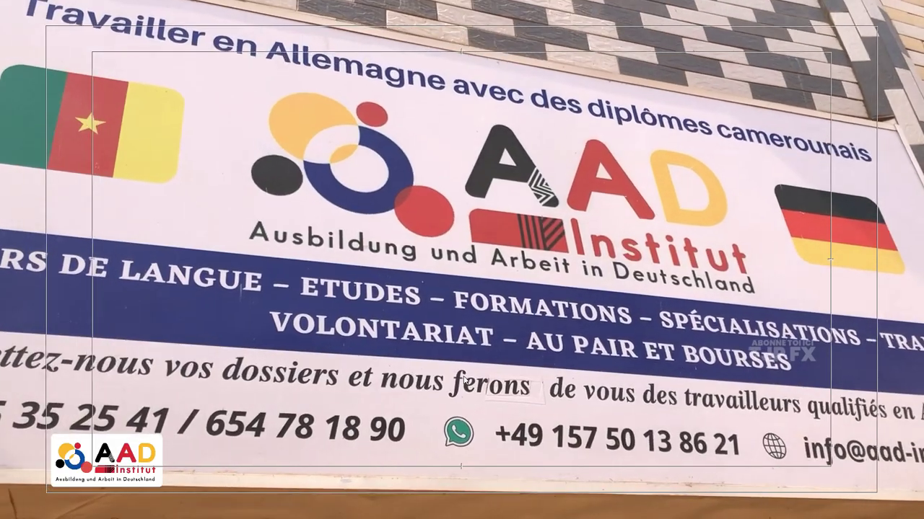
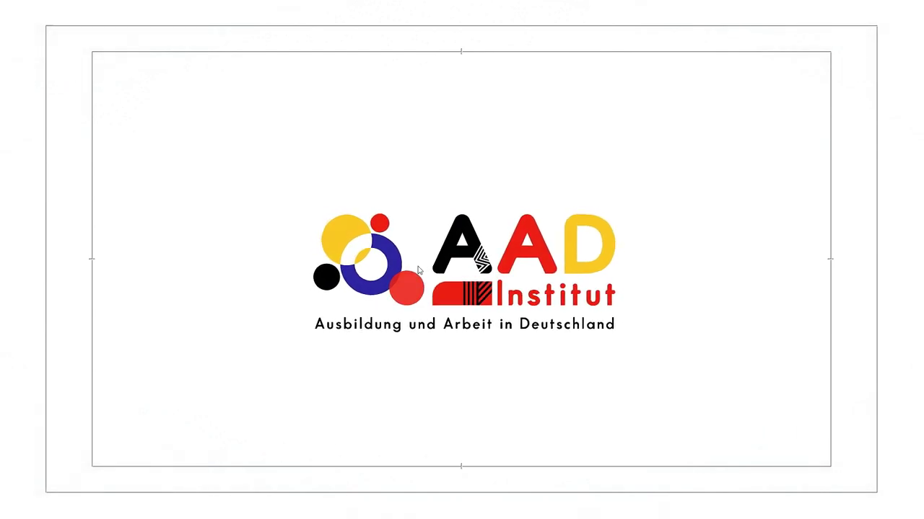
- Duplicate the 'Nouveau dossier' sequence in its project bin as a backup
key("Escape")
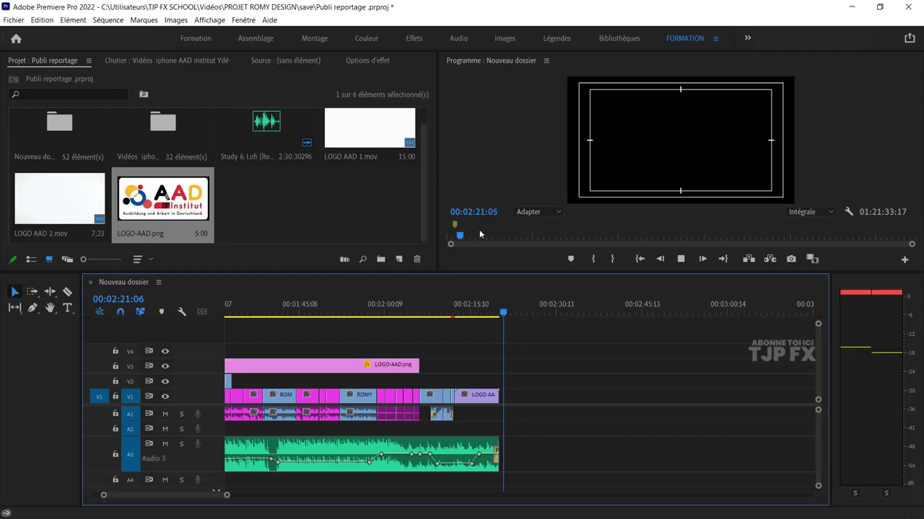
key("backslash")
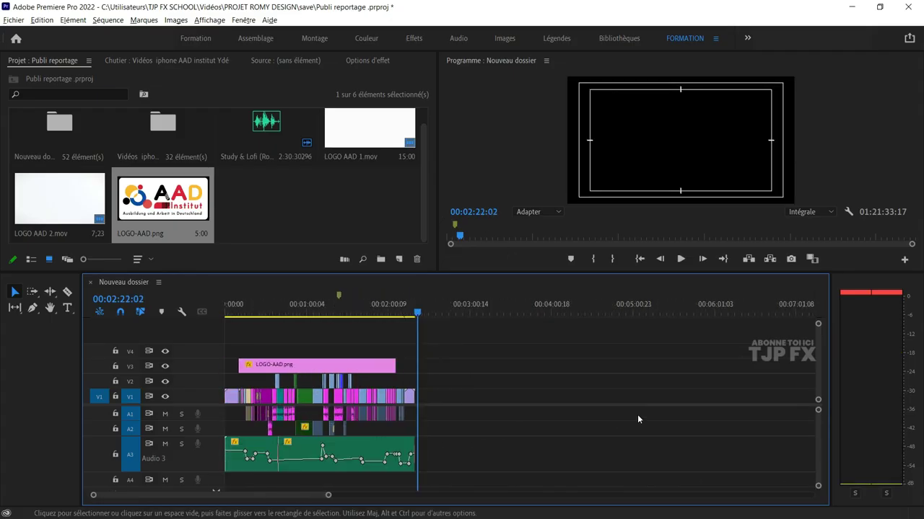
right_click(121, 285)
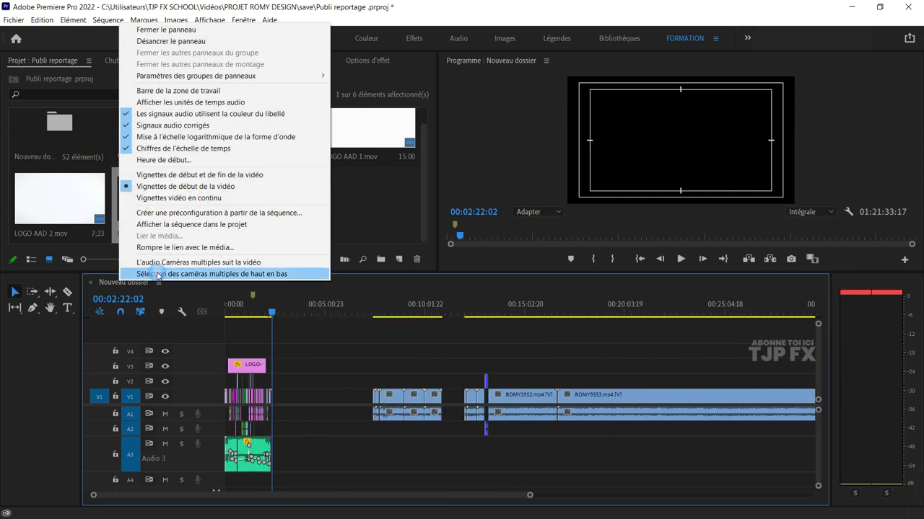
left_click(173, 275)
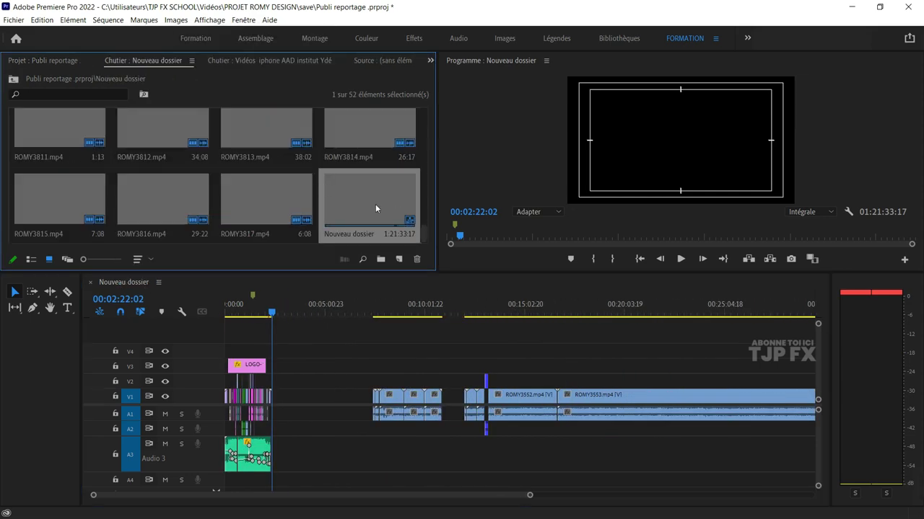
right_click(375, 209)
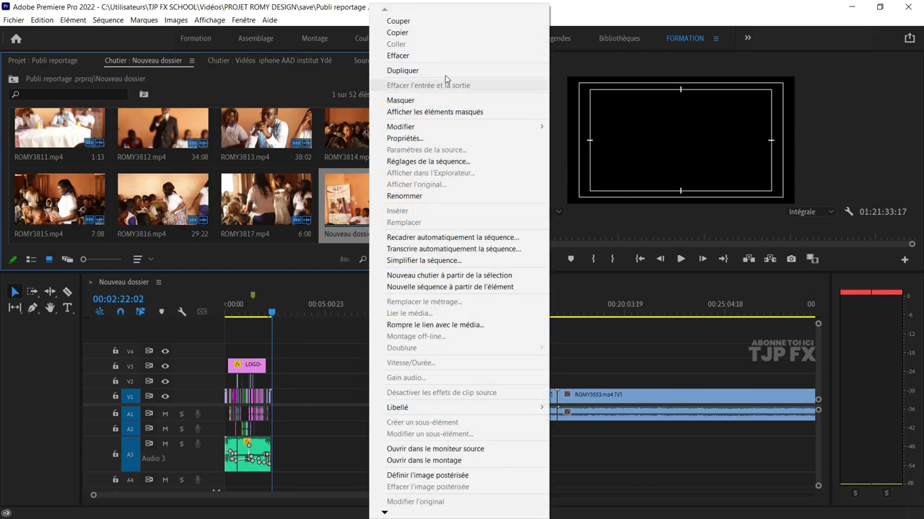
left_click(445, 71)
- Delete the leftover raw clips so the sequence ends at 00:02:20:12
key("minus")
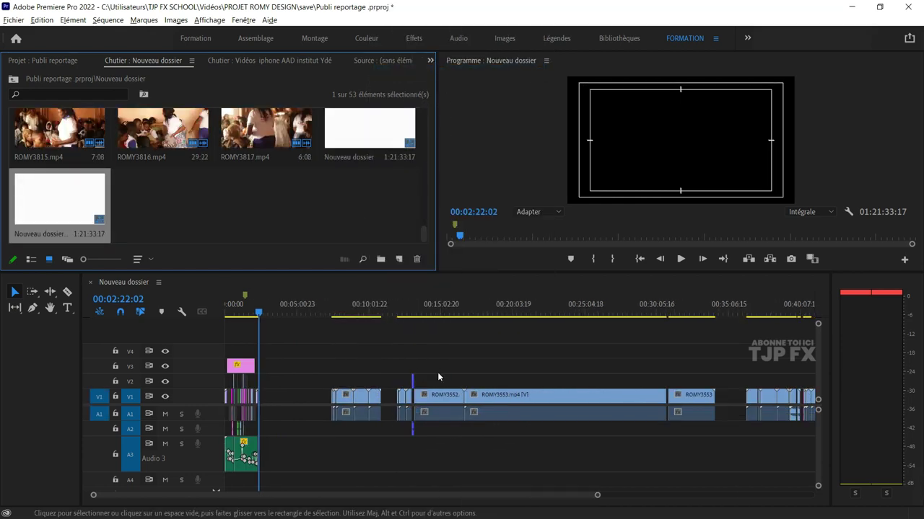
key("minus")
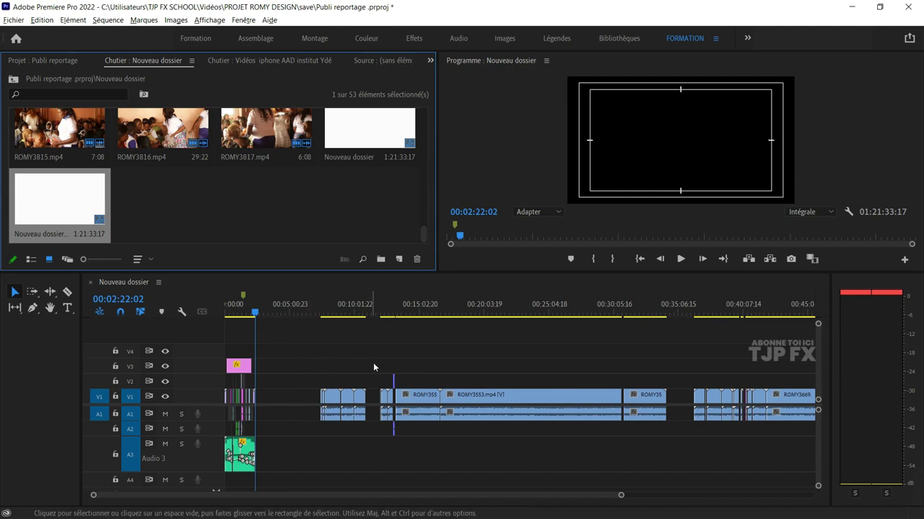
left_click(264, 355)
key("minus")
key("minus")
key("minus")
scroll(789, 455, "down", 1)
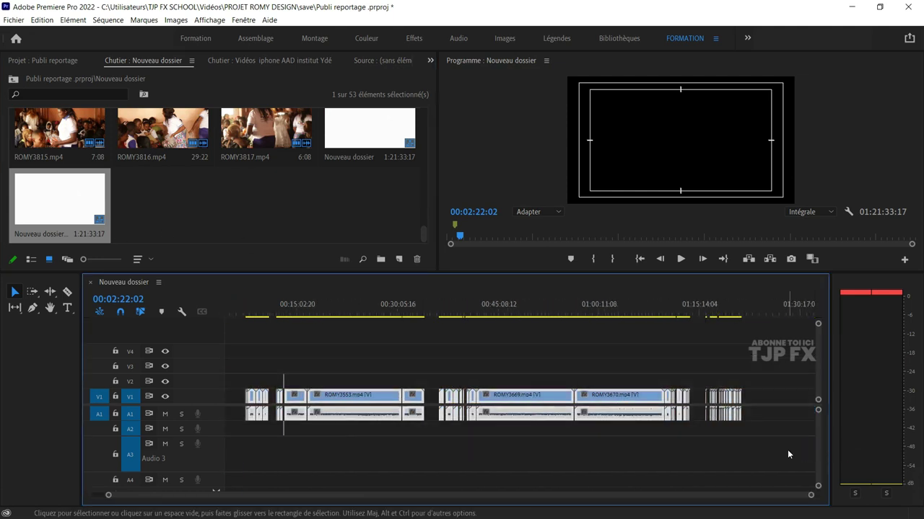
key("Delete")
- Lengthen the LOGO-AAD.png overlay so it ends around 1:58:00
key("equal")
key("equal")
key("equal")
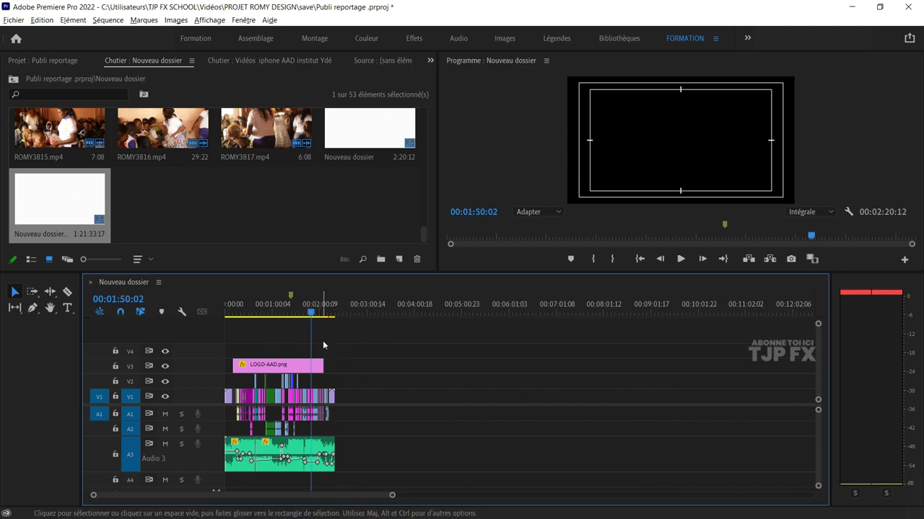
key("equal")
key("Down")
key("equal")
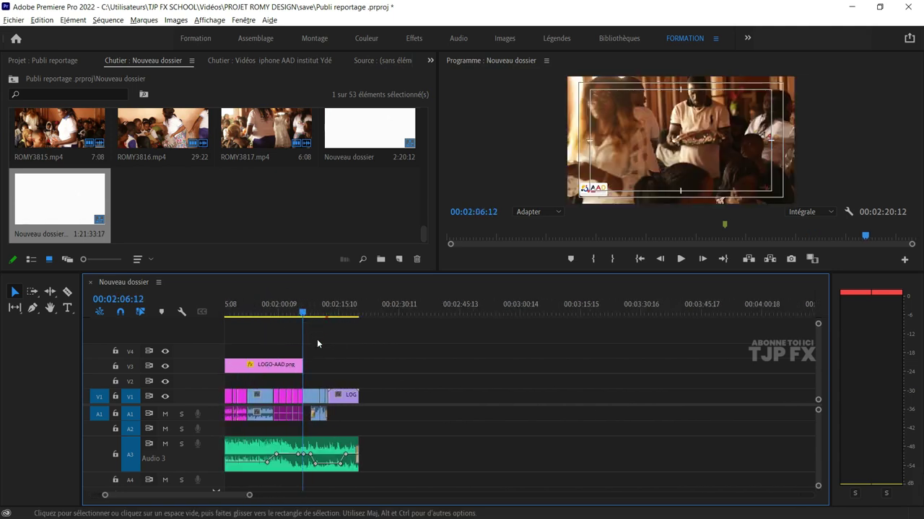
key("equal")
key("equal")
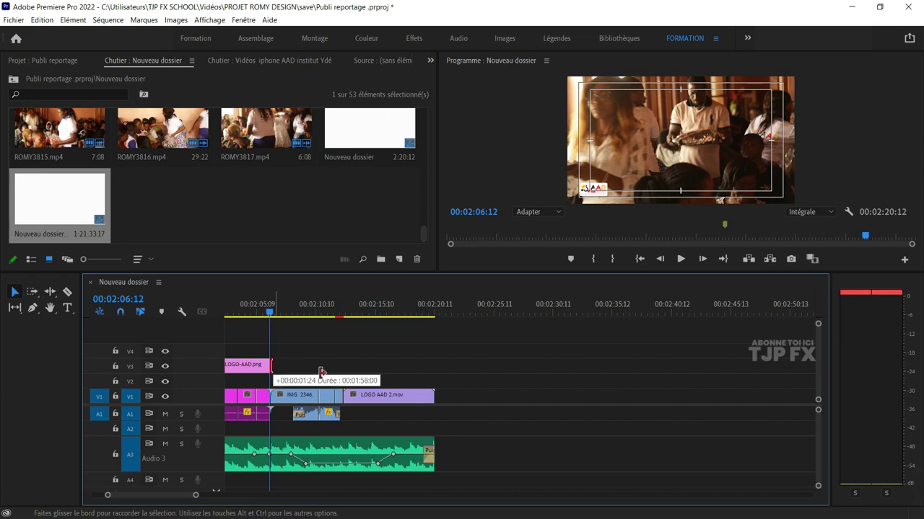
mouse_move(321, 371)
left_mouse_down()
mouse_move(359, 370)
mouse_move(347, 370)
left_mouse_up()
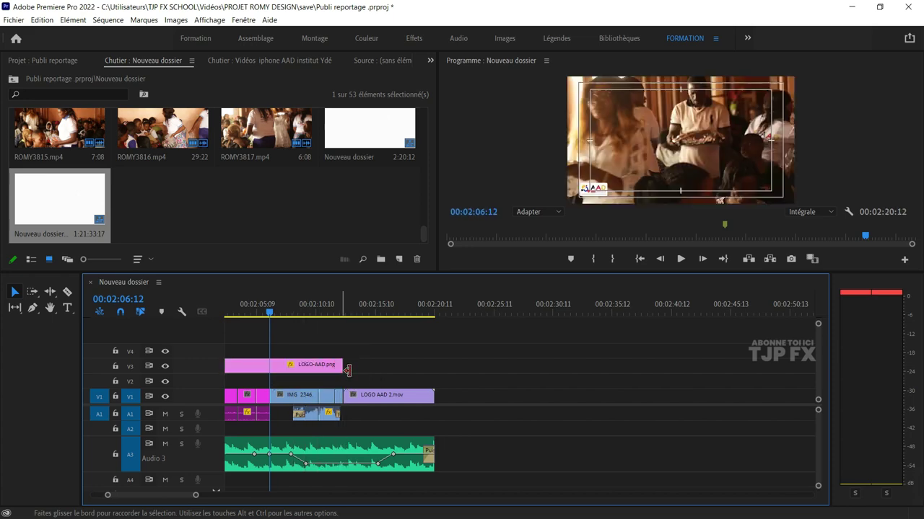
- Play the edit back from the start of the sequence
key("Home")
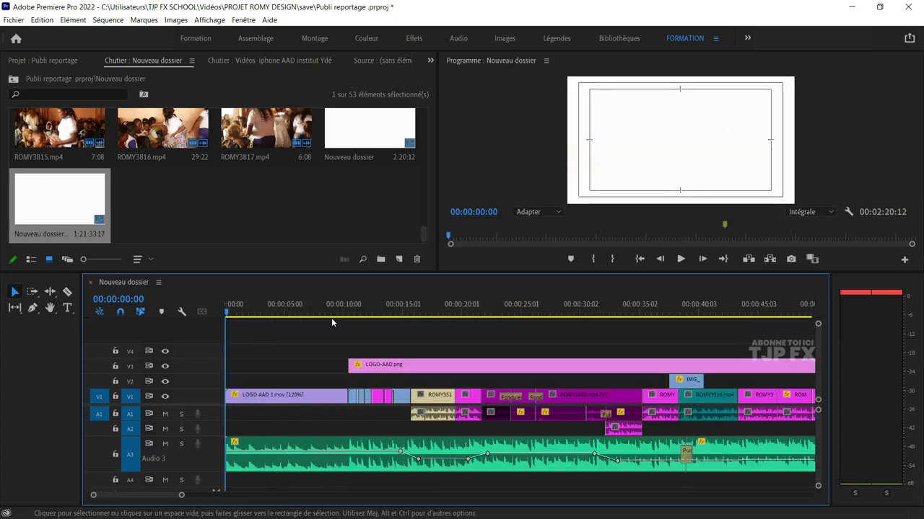
key("minus")
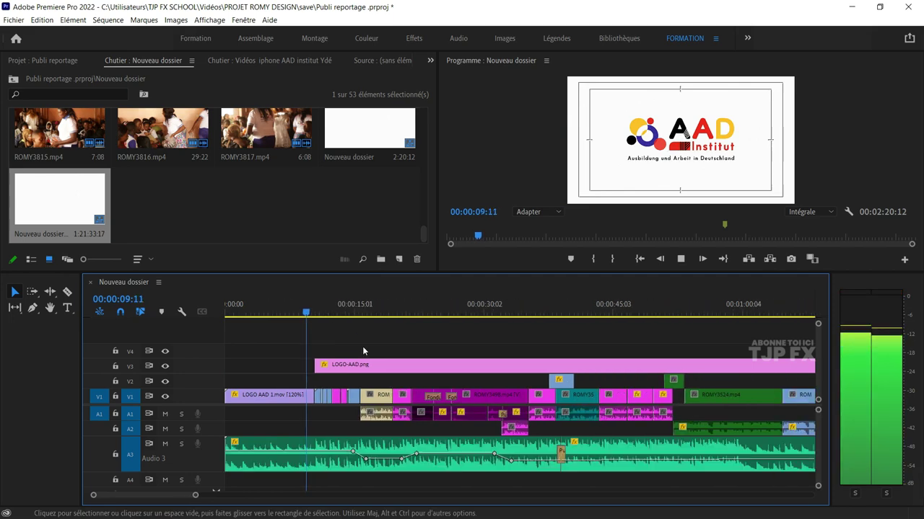
key("minus")
key("space")
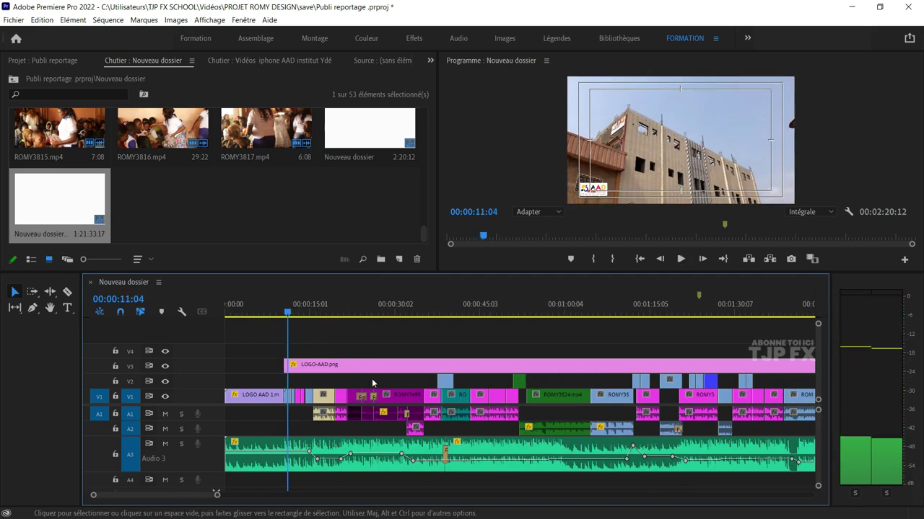
- Add two new empty video tracks to the sequence
right_click(202, 405)
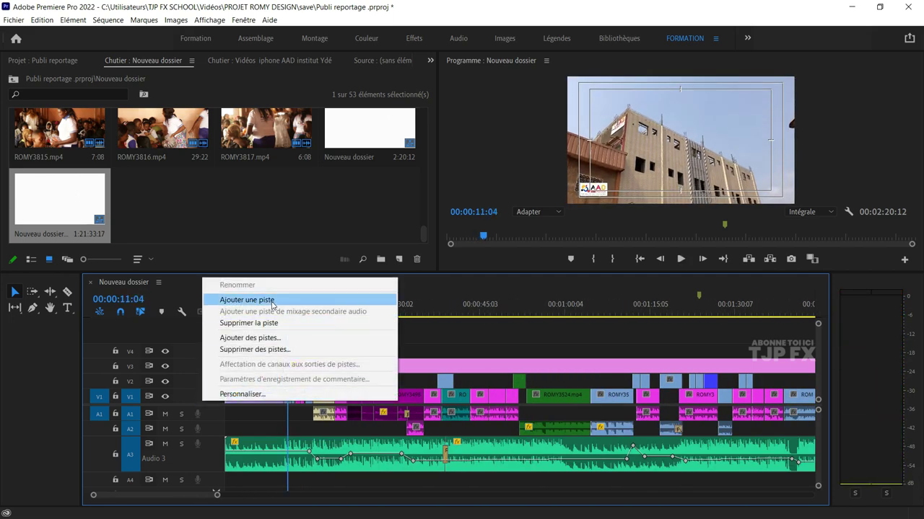
left_click(245, 298)
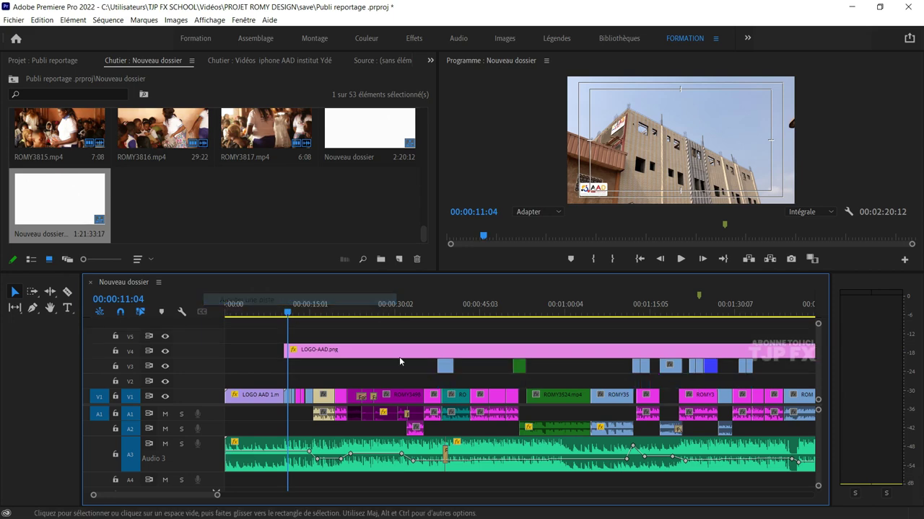
right_click(201, 380)
left_click(305, 402)
key("minus")
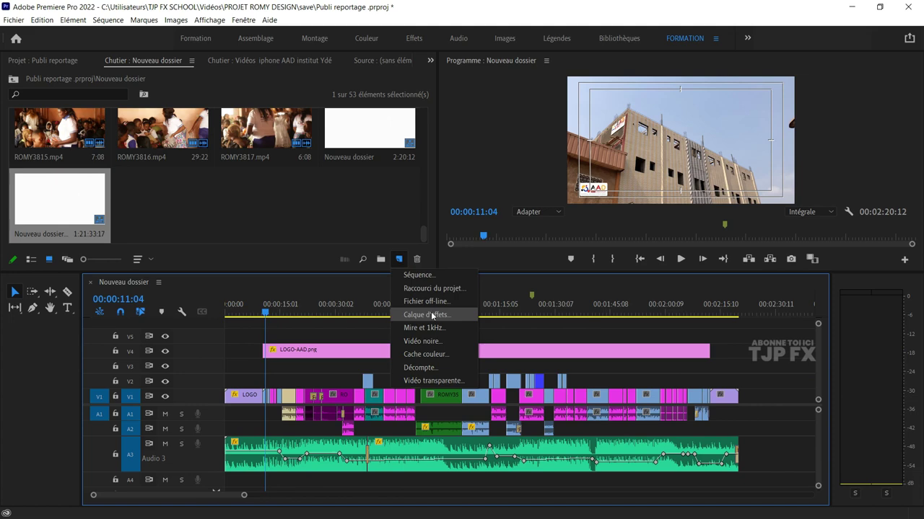
- Create a Calque d'effets adjustment layer on V3 spanning the edit, and save the project
left_click(431, 315)
left_click(487, 307)
mouse_move(202, 221)
left_mouse_down()
mouse_move(279, 355)
mouse_move(272, 366)
mouse_move(539, 393)
left_mouse_up()
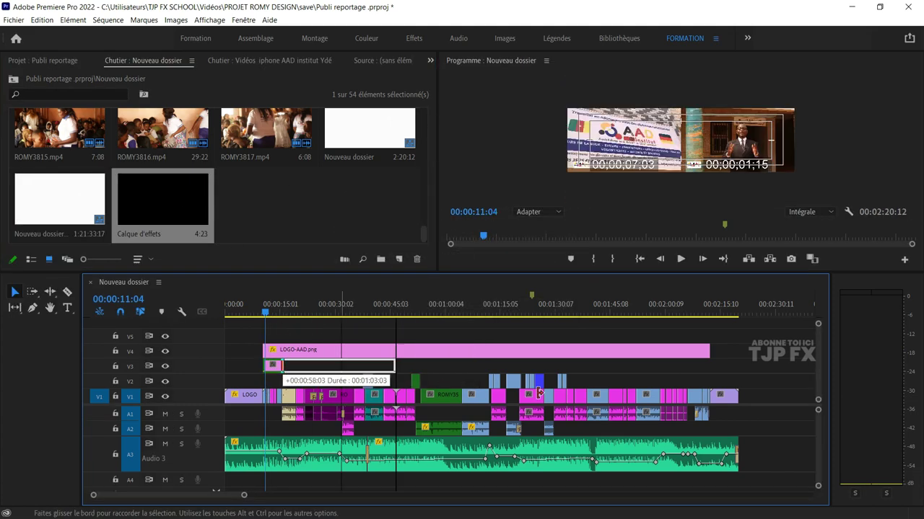
mouse_move(692, 394)
left_mouse_down()
mouse_move(719, 390)
mouse_move(707, 384)
left_mouse_up()
key("ctrl+s")
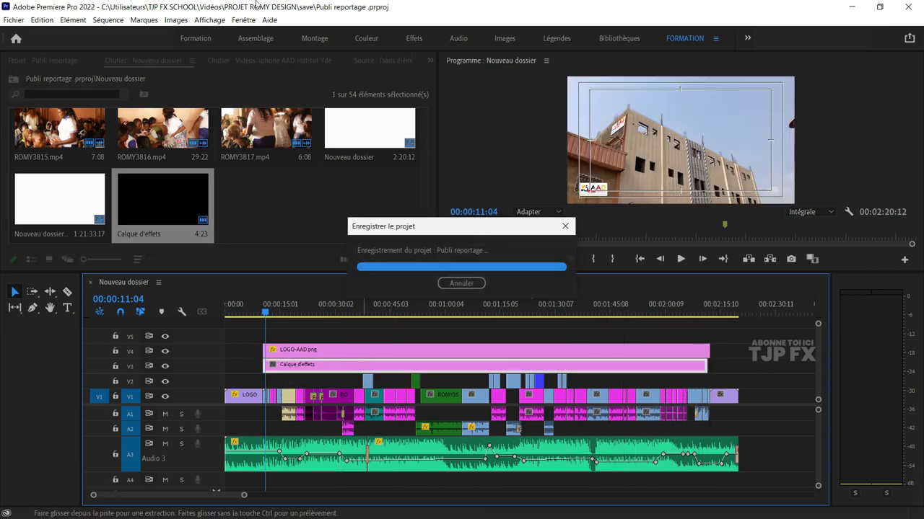
left_click(249, 22)
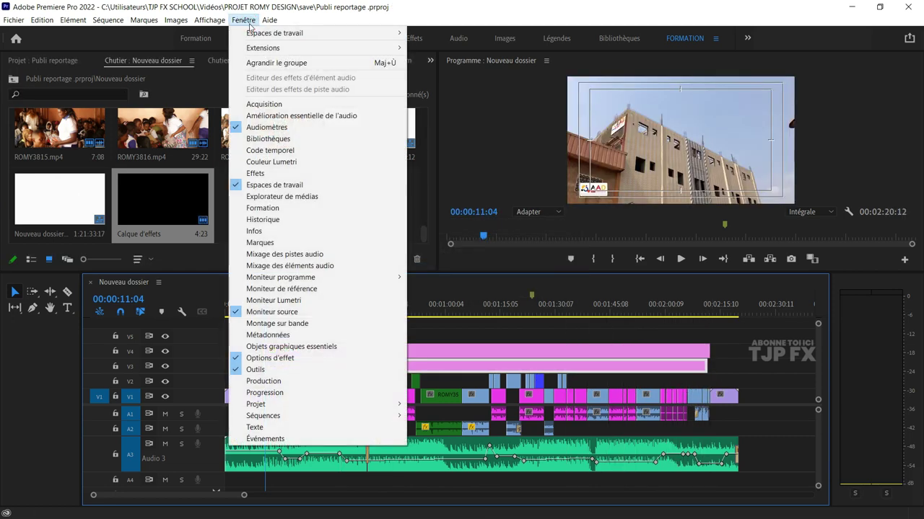
- In Lumetri Correction de base, white-balance on the wall: Temperature -52.7, Tint 6.3
left_click(289, 163)
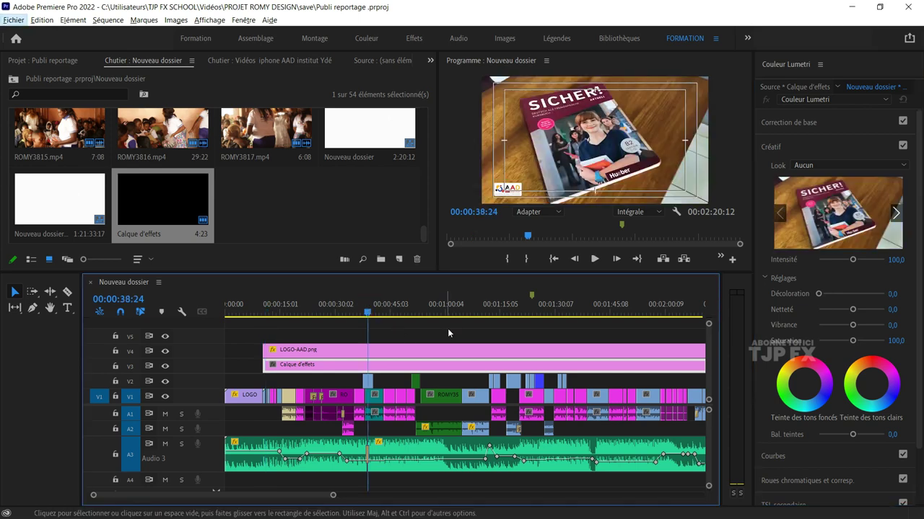
key("ctrl+z")
key("ctrl+z")
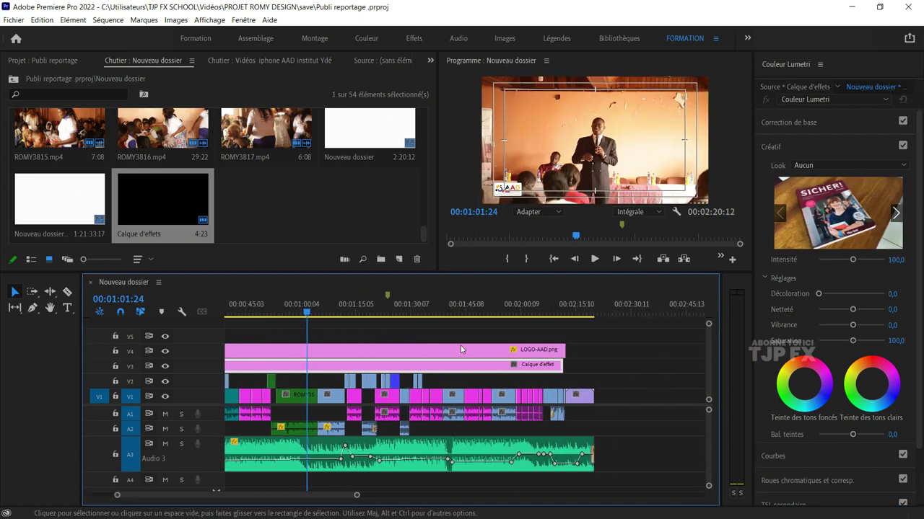
key("ctrl+z")
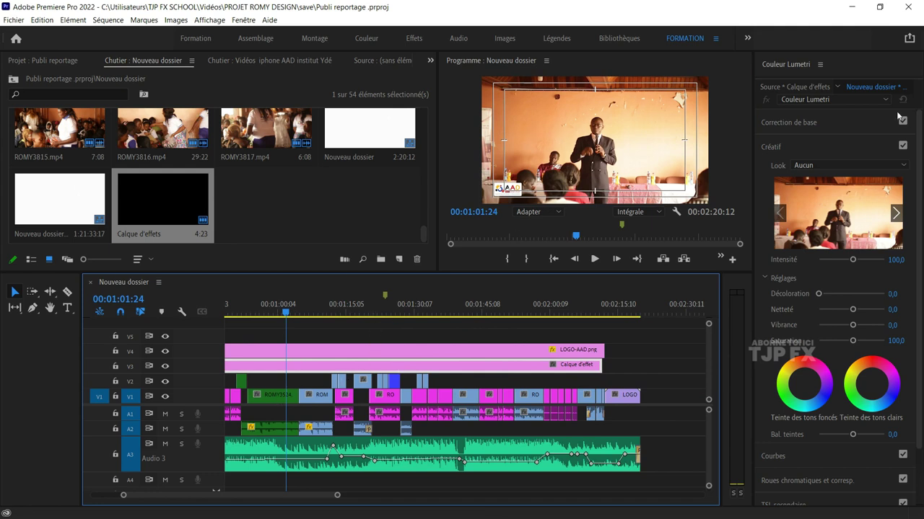
left_click(802, 128)
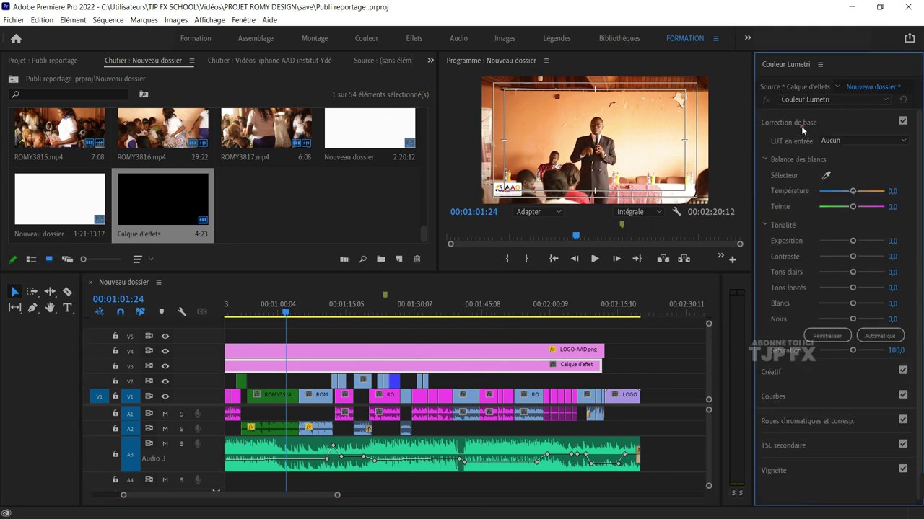
left_click(568, 125)
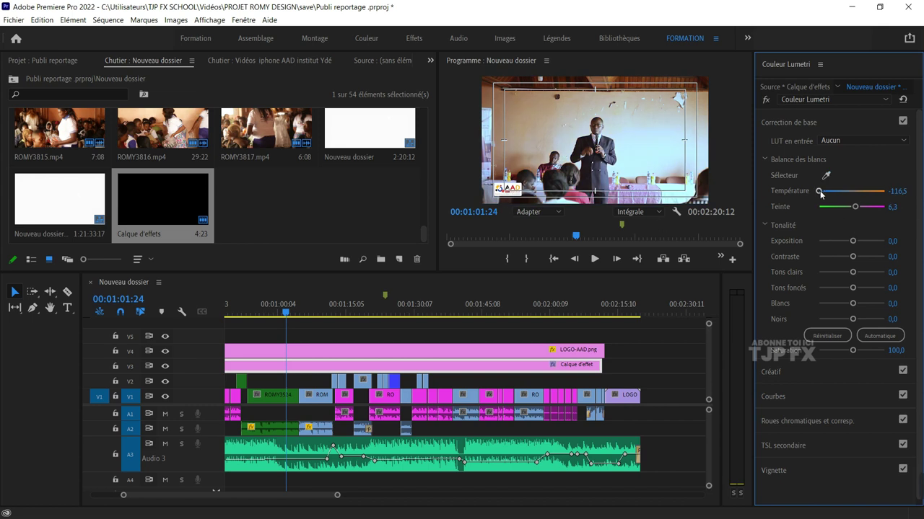
left_click_drag(831, 194, 833, 194)
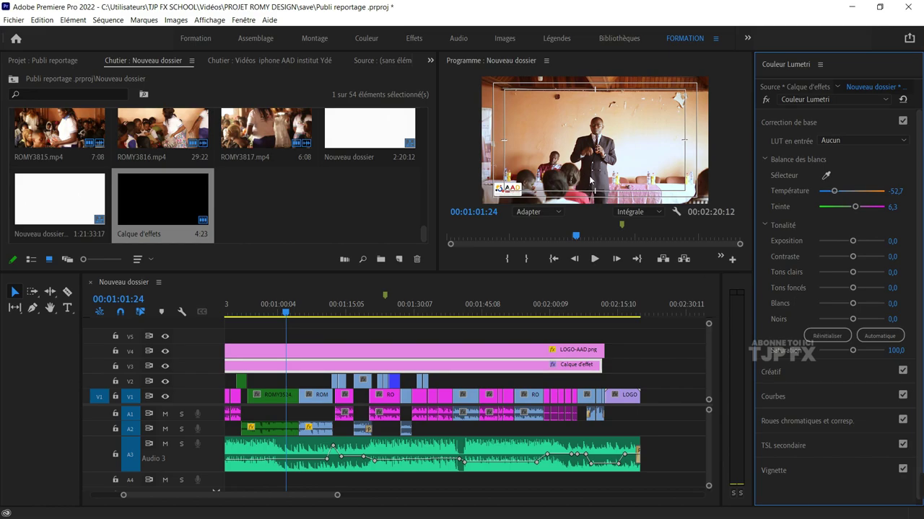
key("ctrl+grave")
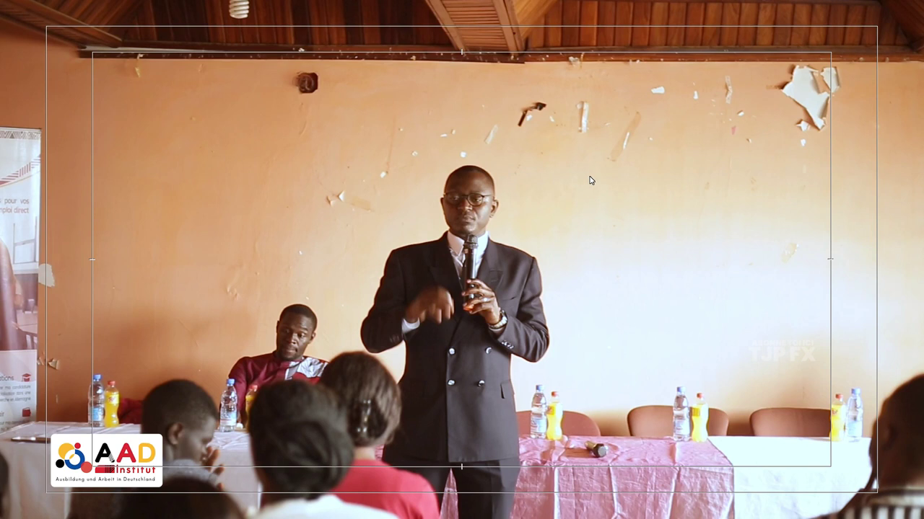
key("Escape")
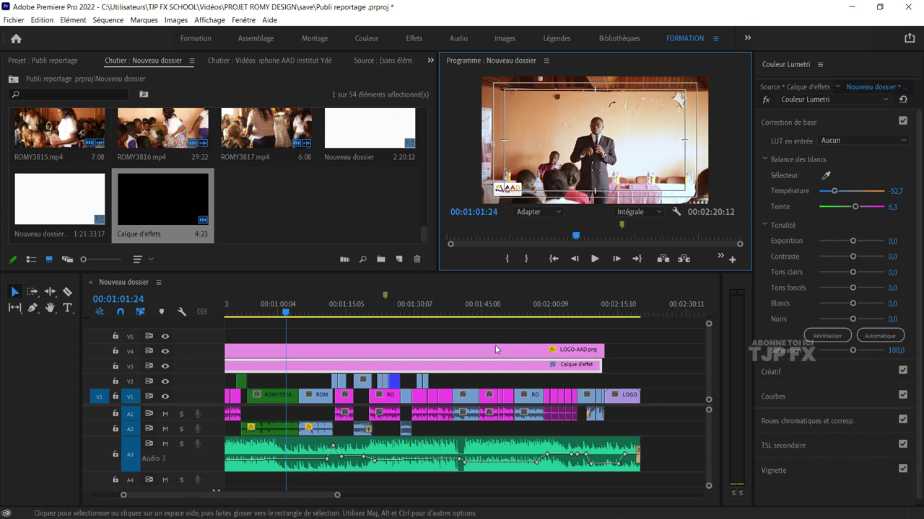
- Expand Courbes and pull the RGB curve's shadows down to darken the image
left_click(776, 396)
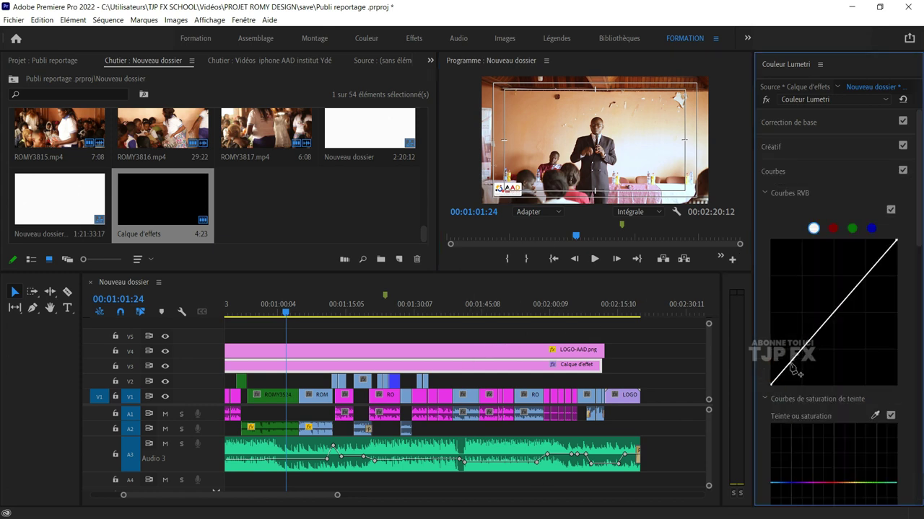
left_click_drag(787, 366, 791, 377)
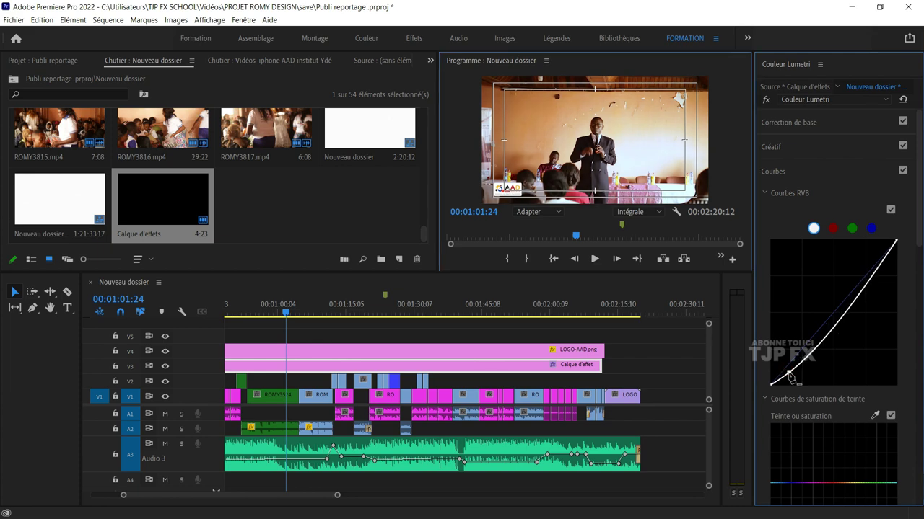
key("ctrl+grave")
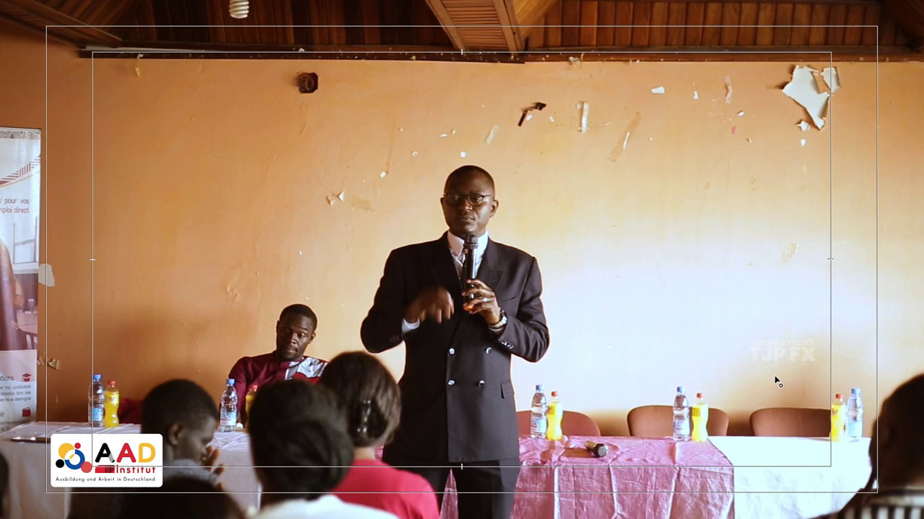
key("ctrl+grave")
- Raise the RGB curve's highlights into an S-shape and review shots around 01:41–01:44
left_click(323, 308)
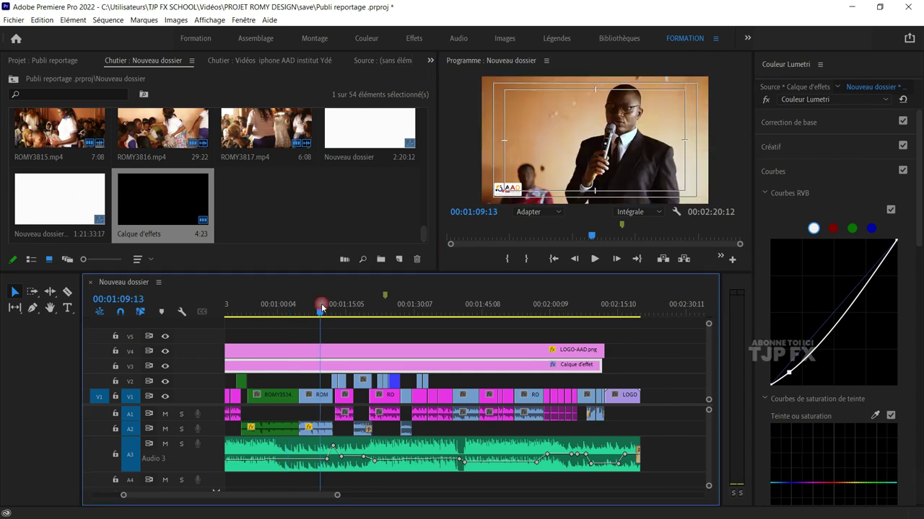
left_click_drag(323, 307, 376, 312)
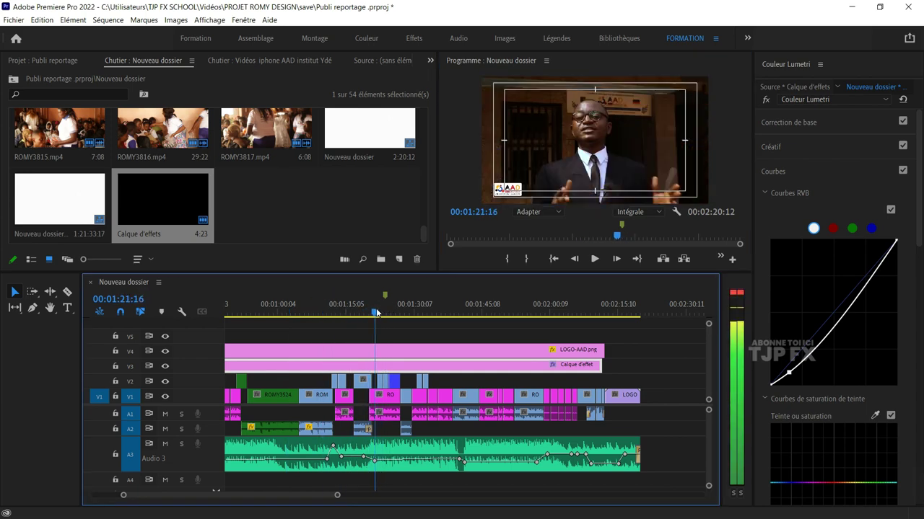
key("equal")
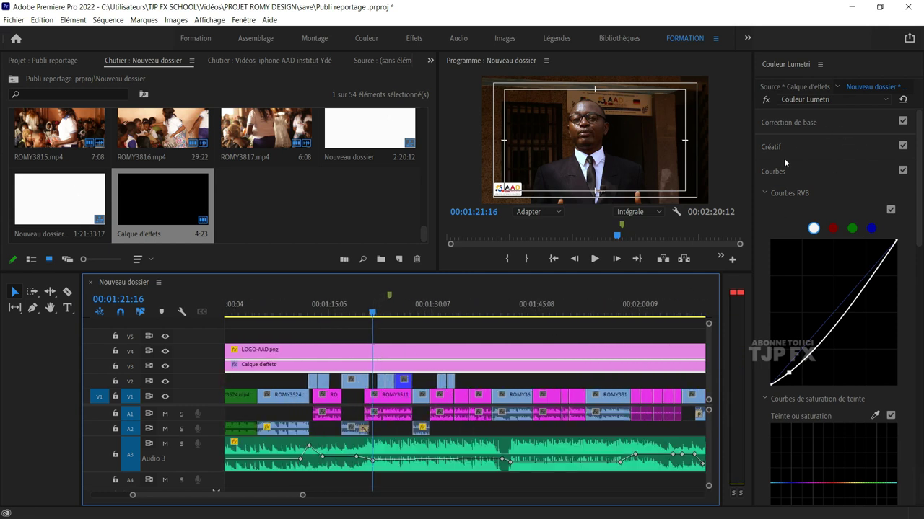
left_click_drag(844, 324, 854, 289)
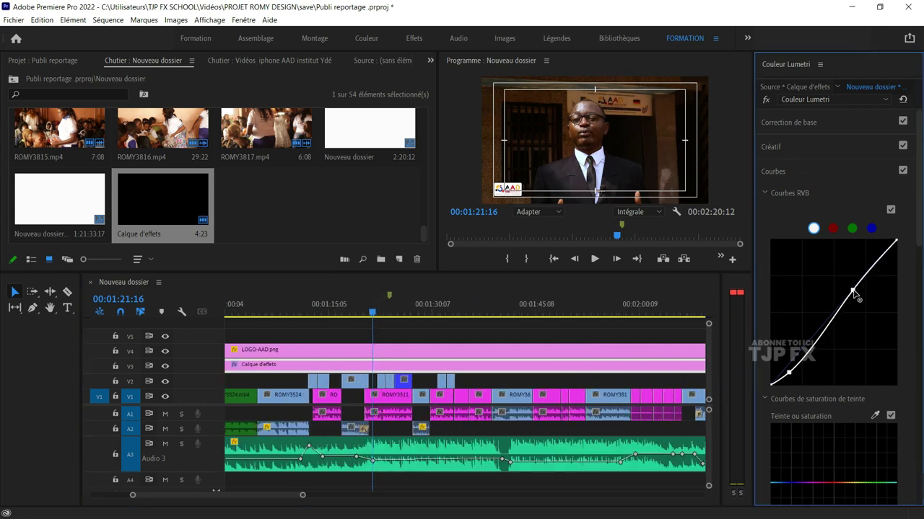
left_click(771, 147)
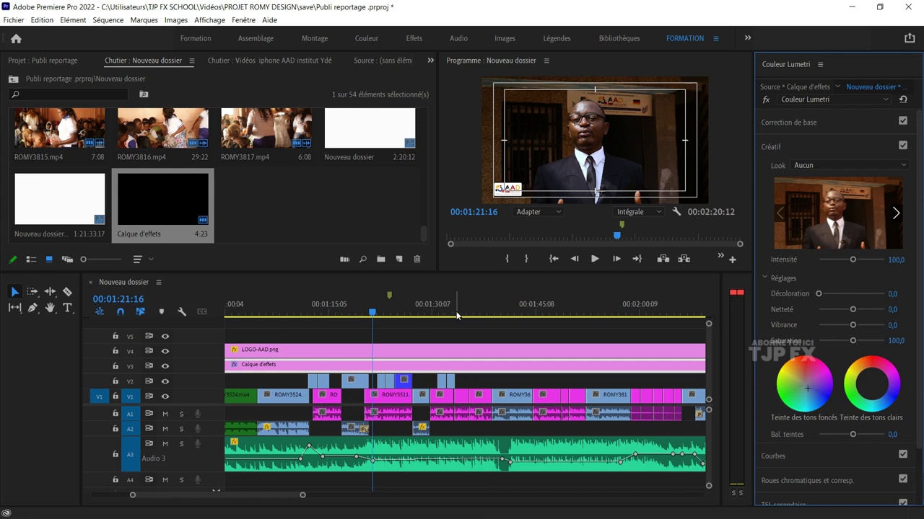
left_click_drag(456, 315, 512, 324)
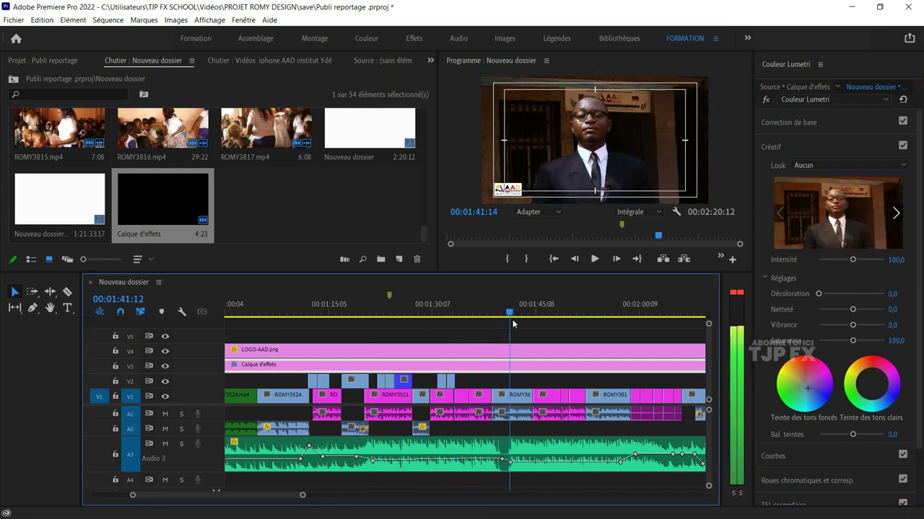
left_click_drag(512, 324, 532, 326)
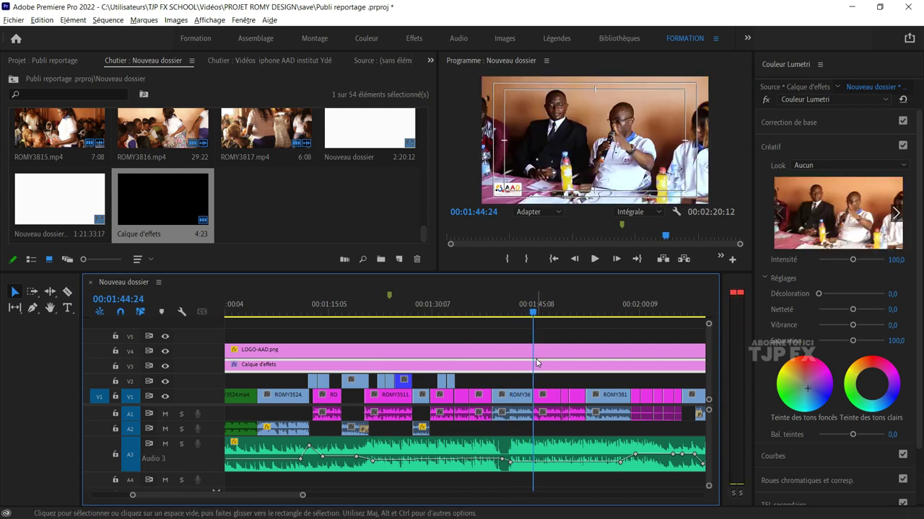
- Select ROMY3661.mp4 and lower its highlights and lift its shadows in Correction de base
key("equal")
left_click(478, 296)
left_click(496, 394)
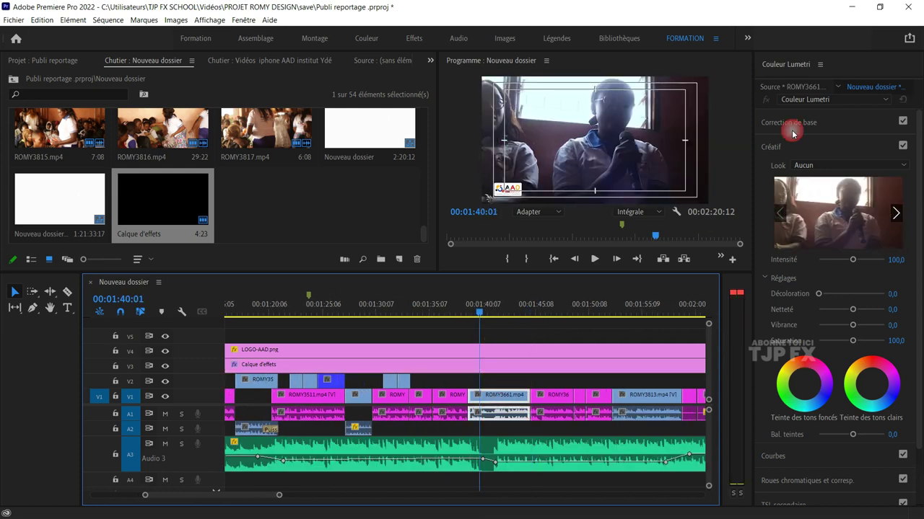
left_click(791, 130)
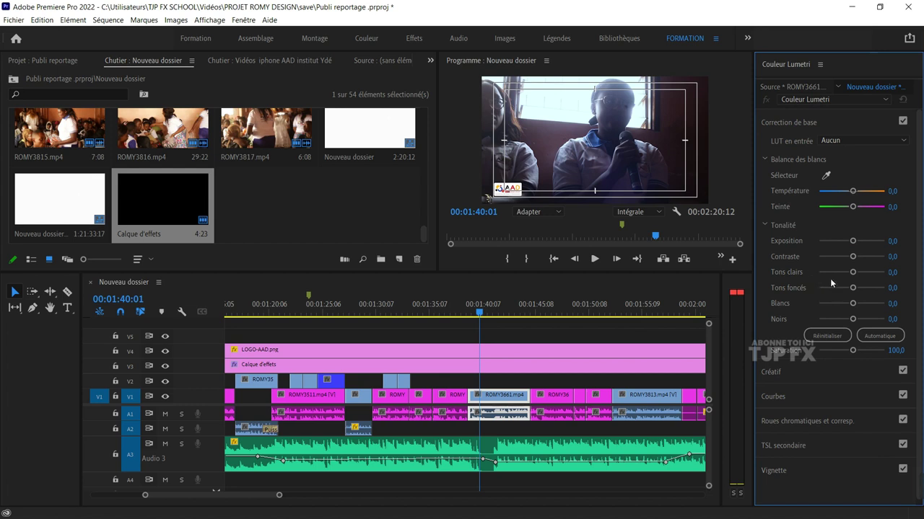
left_click(829, 272)
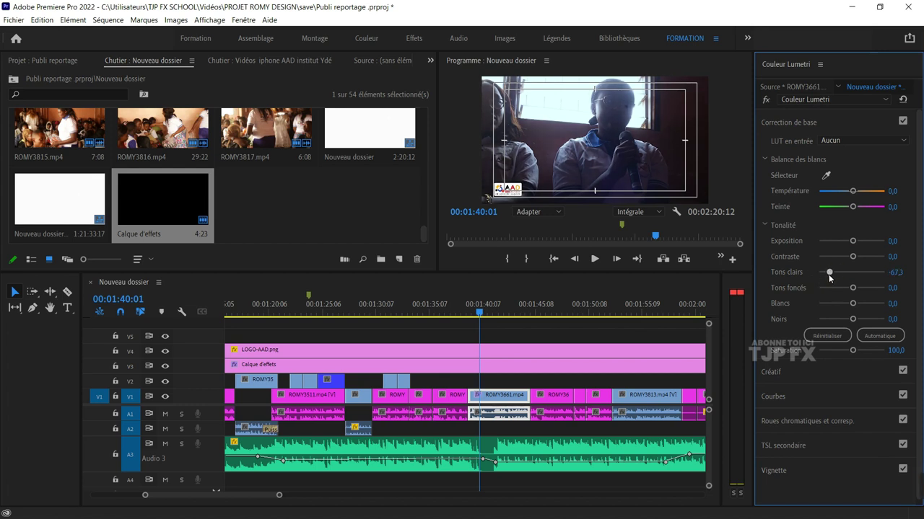
left_click_drag(850, 290, 869, 291)
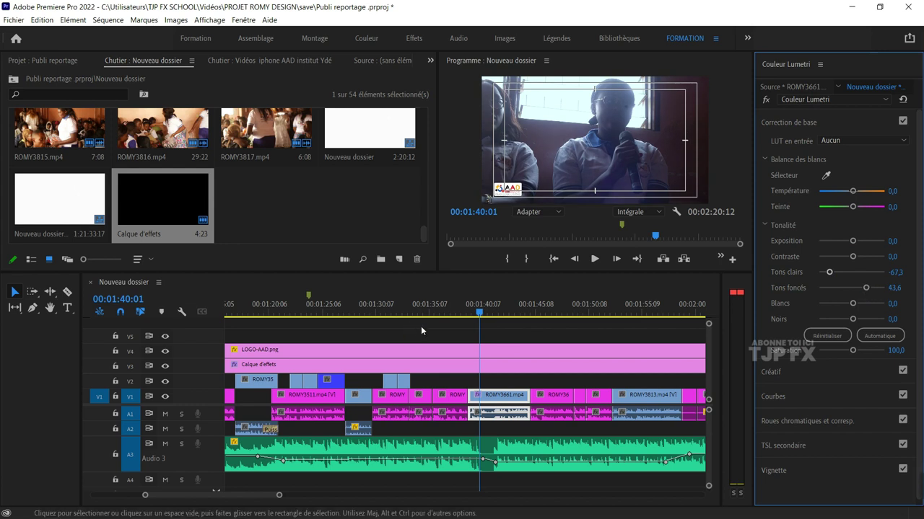
- Toggle the V3 adjustment layer's visibility at 00:01:42:19 to compare the grade
left_click_drag(501, 315, 510, 315)
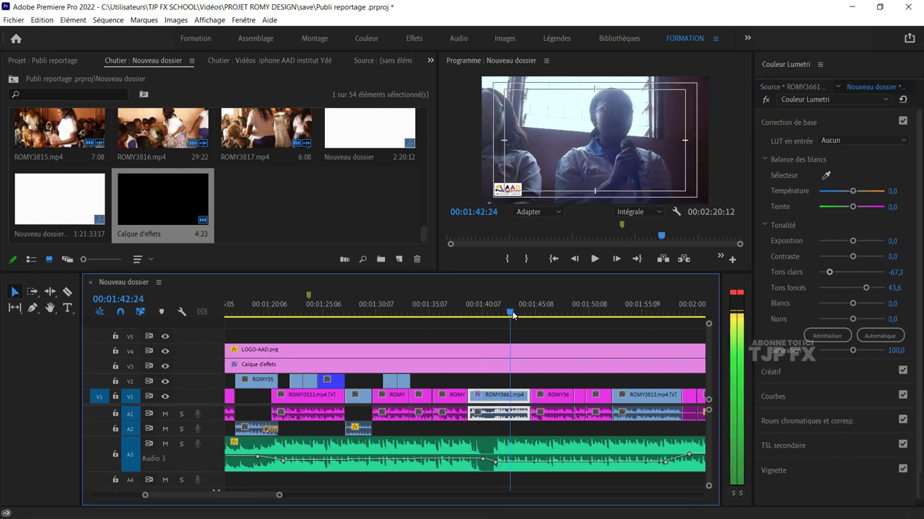
left_click(164, 366)
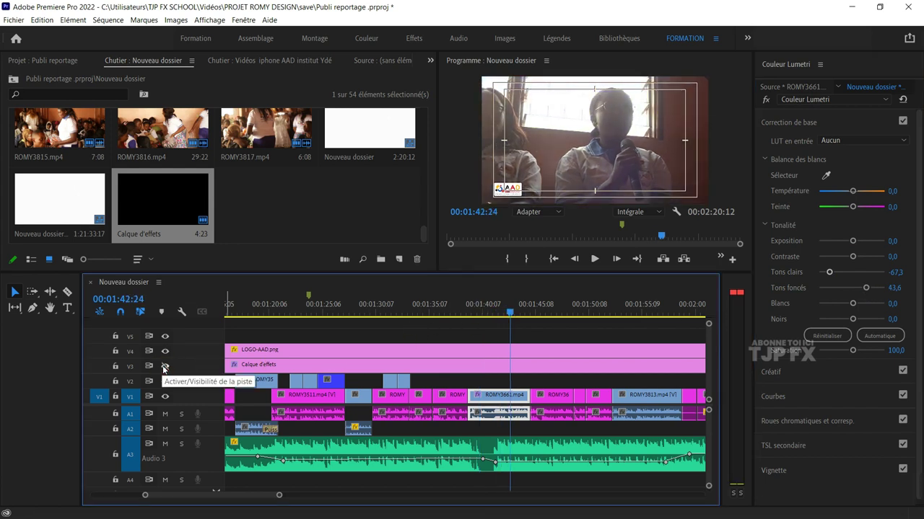
left_click(163, 367)
left_click(165, 367)
left_click(166, 367)
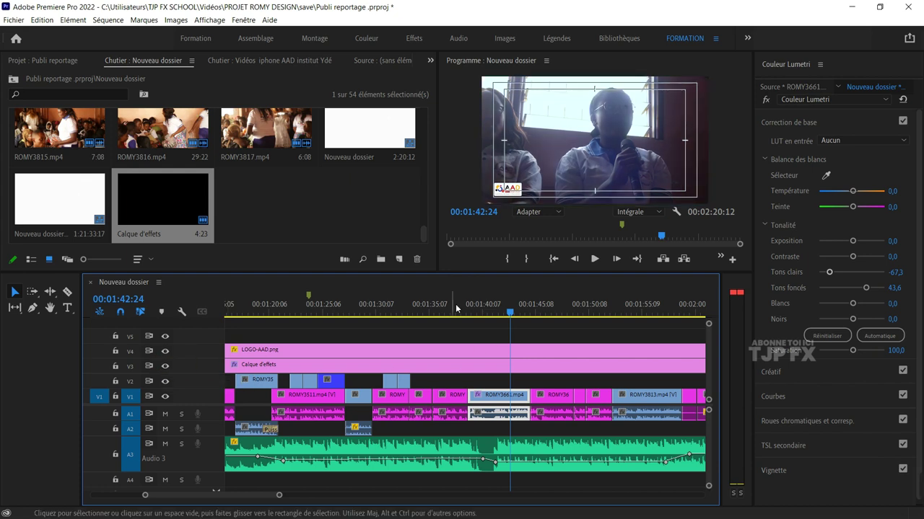
- Set ROMY3661.mp4's shadows to 27,3 and temperature to 29,1
left_click_drag(829, 273, 860, 288)
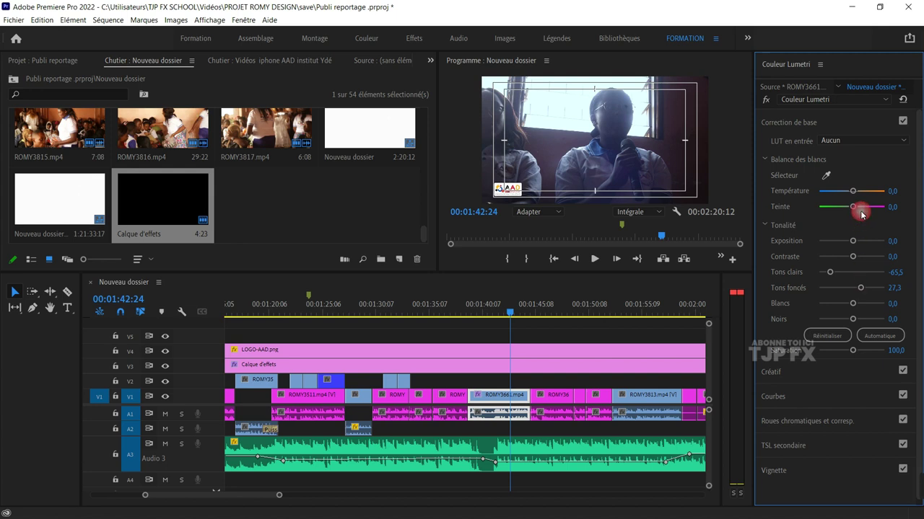
left_click_drag(853, 191, 861, 191)
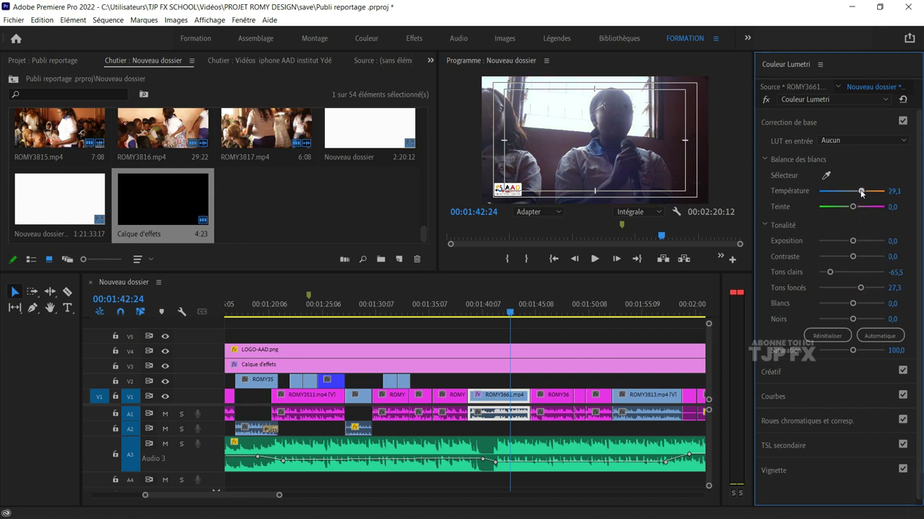
scroll(542, 354, "down", 3)
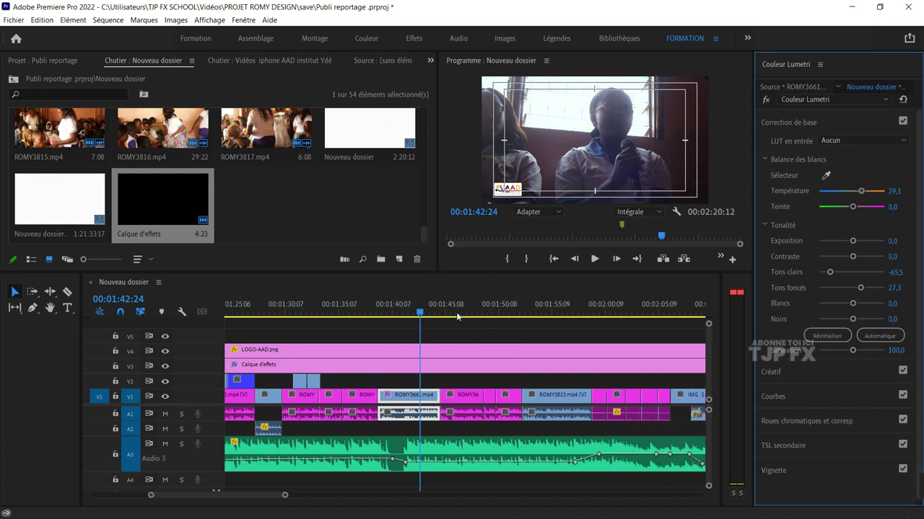
left_click_drag(442, 306, 546, 316)
key("minus")
key("minus")
key("minus")
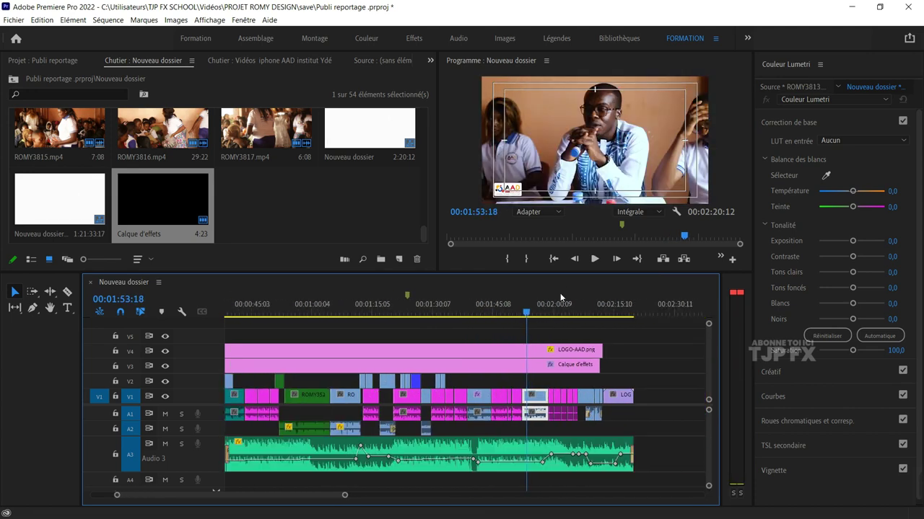
key("space")
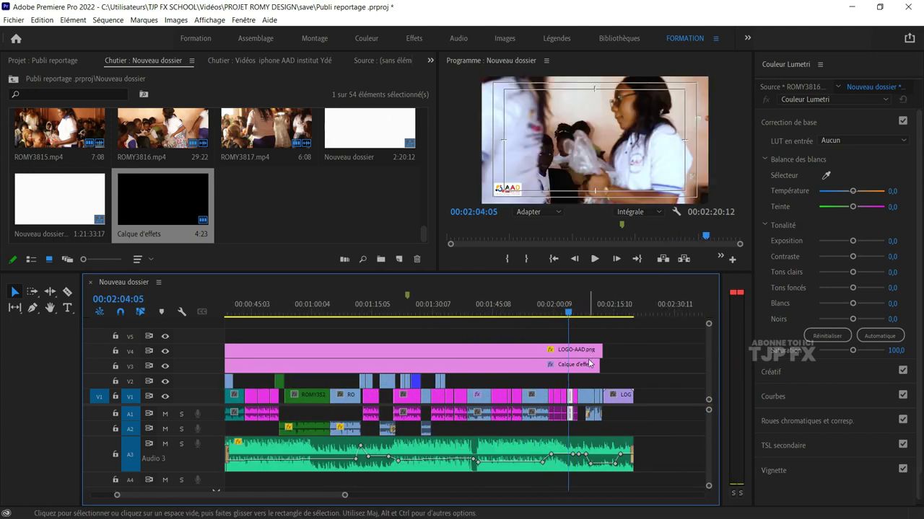
key("equal")
left_click(576, 299)
key("equal")
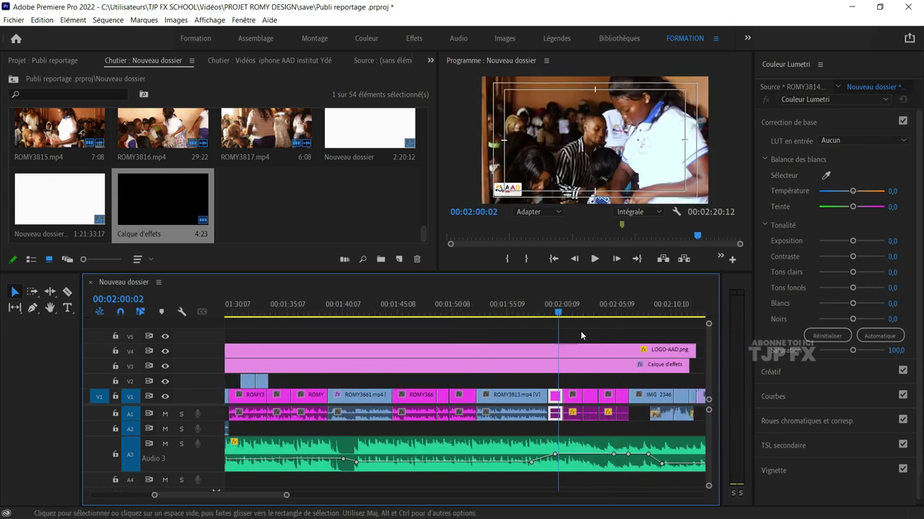
right_click(582, 183)
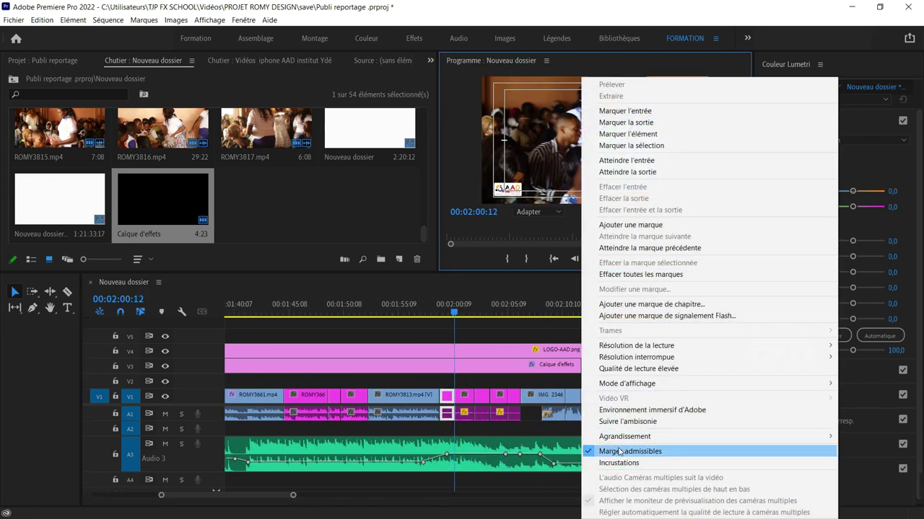
left_click(621, 450)
right_click(546, 166)
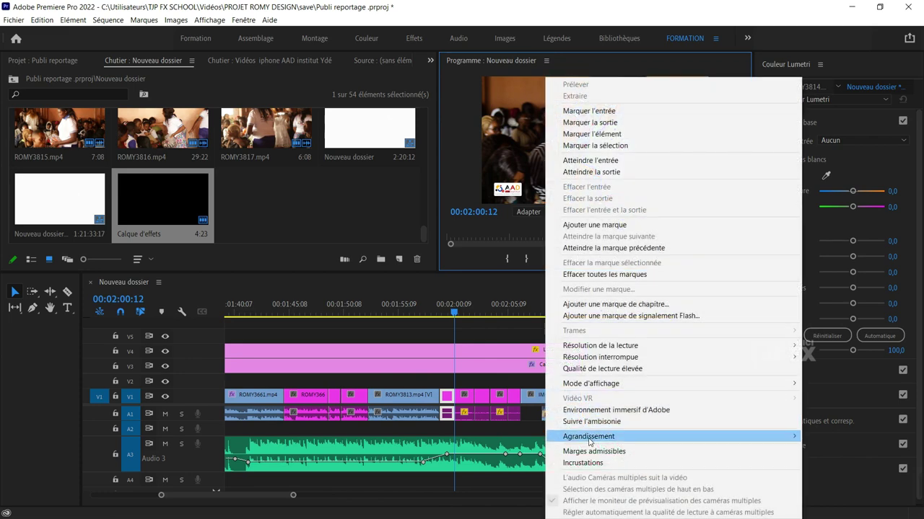
left_click(593, 453)
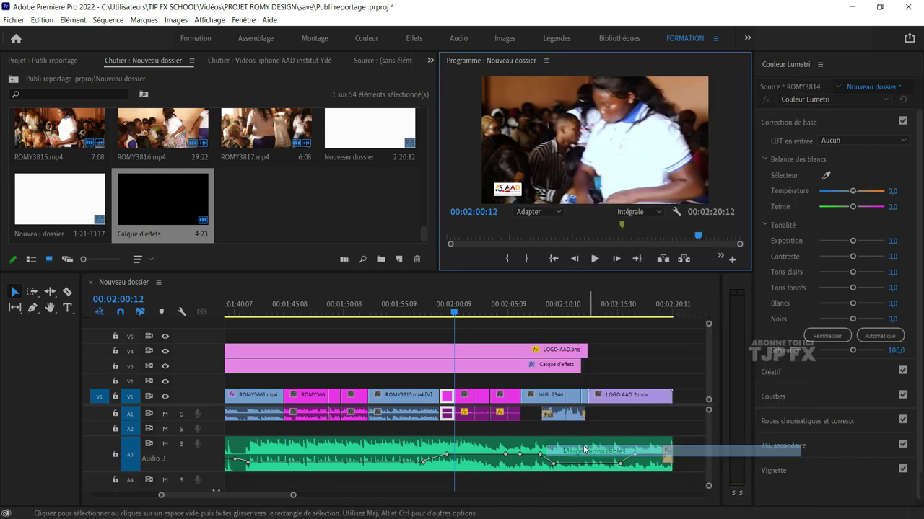
scroll(521, 368, "up", 1)
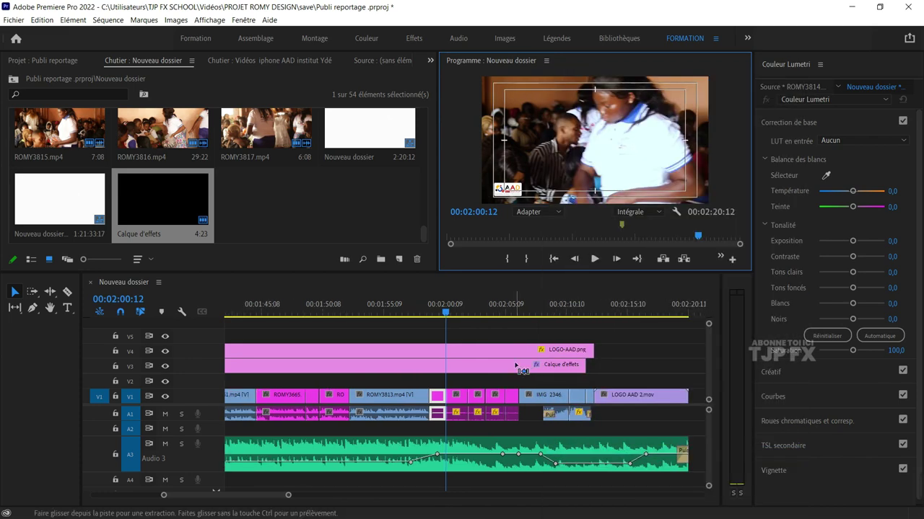
- Play the graded edit full screen with the AAD logo over the footage
key("ctrl+grave")
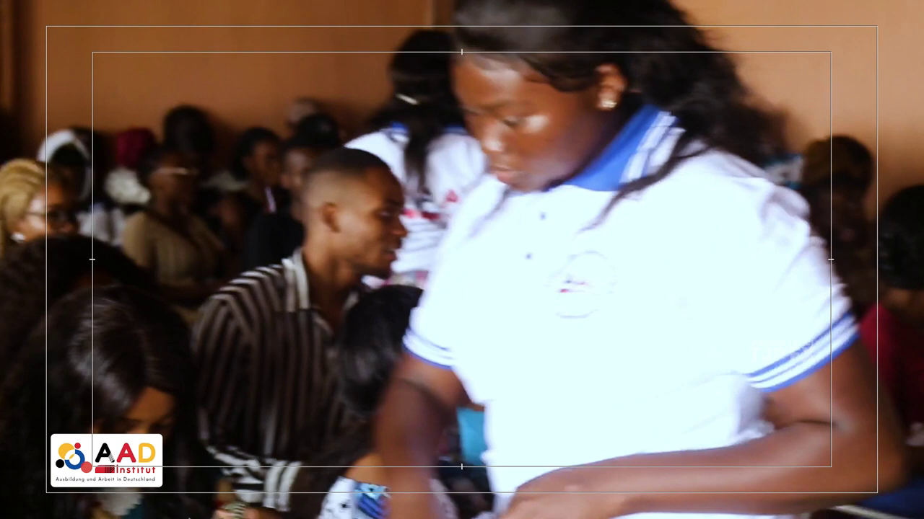
- Turn off the Marges admissibles safe-margin guides in the Program monitor
key("Escape")
key("space")
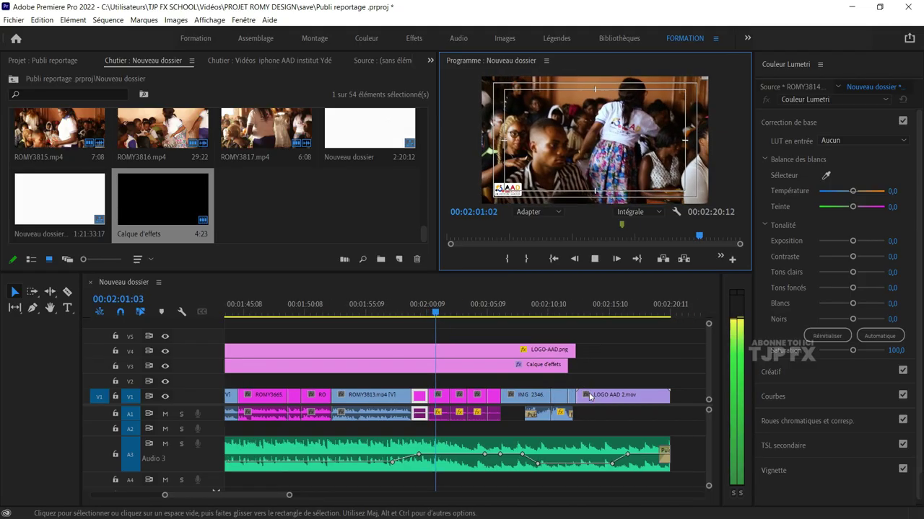
right_click(587, 111)
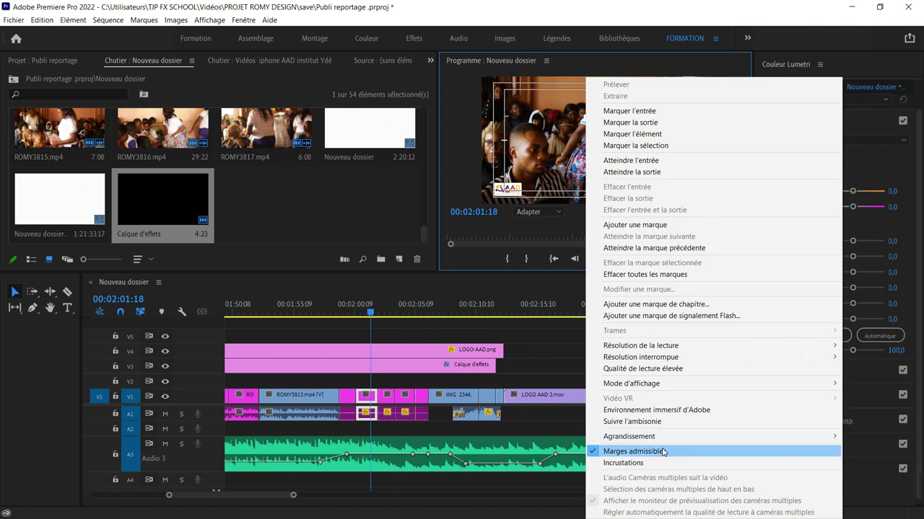
left_click(638, 451)
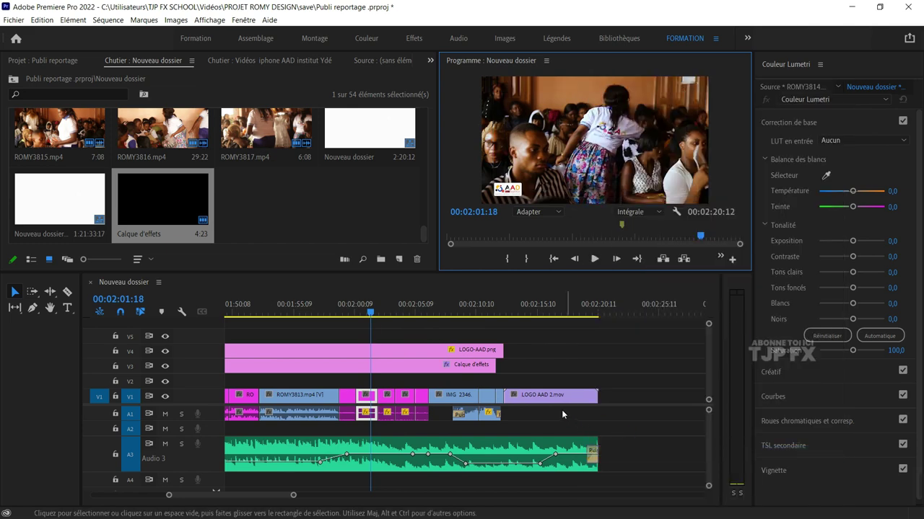
- Play the promo's closing clips from 02:05:17
left_click(420, 304)
key("space")
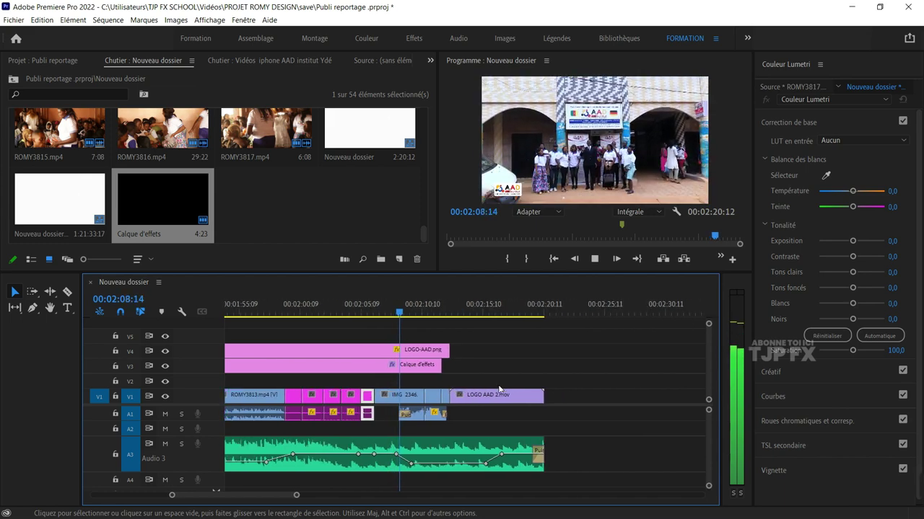
scroll(495, 386, "up", 1, "alt")
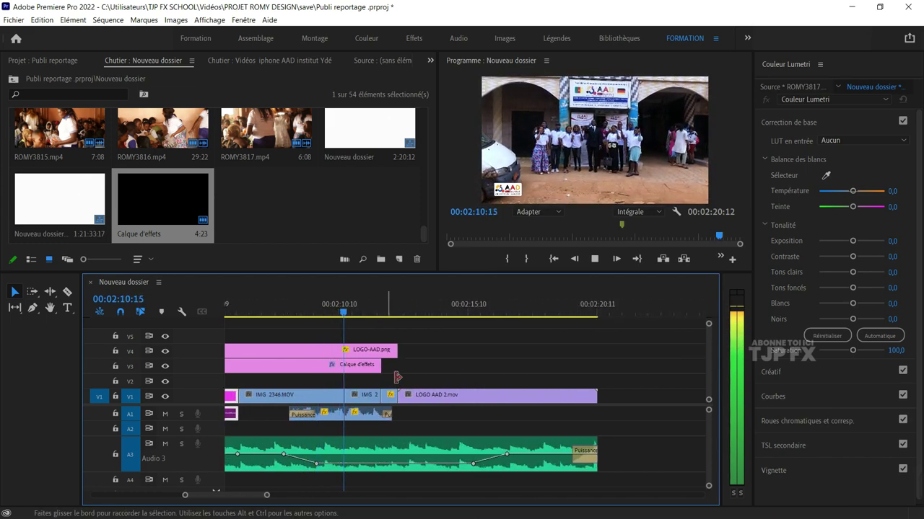
- Extend the Calque d'effets to the logo's end and set blacks -9,1, highlights -16,4
left_click_drag(381, 366, 397, 370)
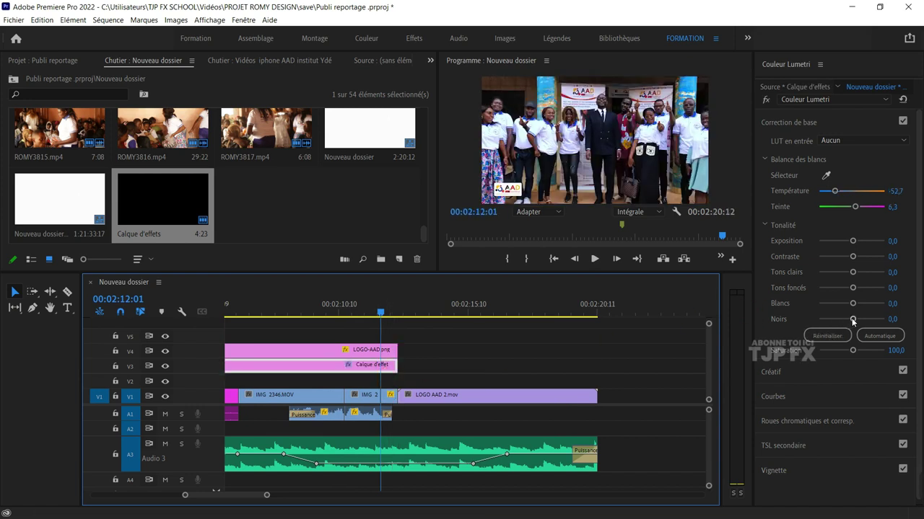
left_click_drag(852, 320, 848, 321)
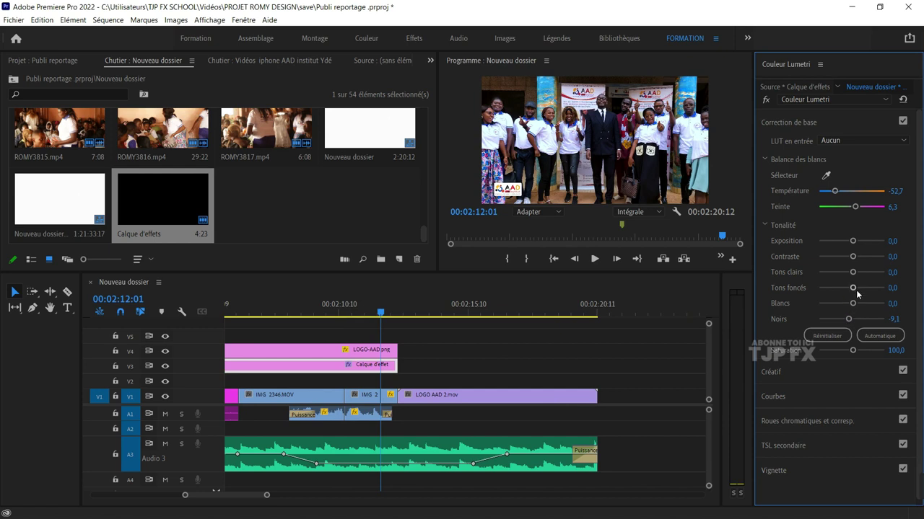
left_click_drag(853, 273, 861, 288)
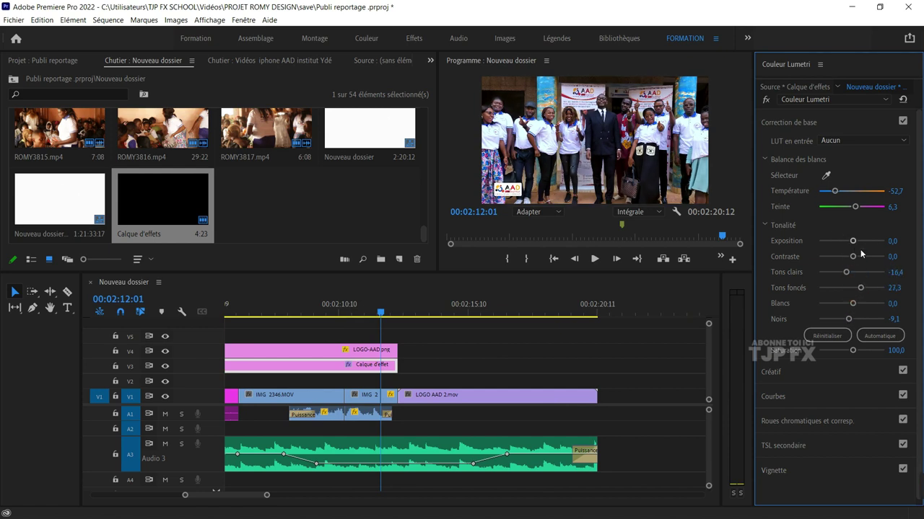
- Raise the adjustment layer's Créatif Netteté to 20
left_click(779, 372)
left_click_drag(852, 310, 857, 310)
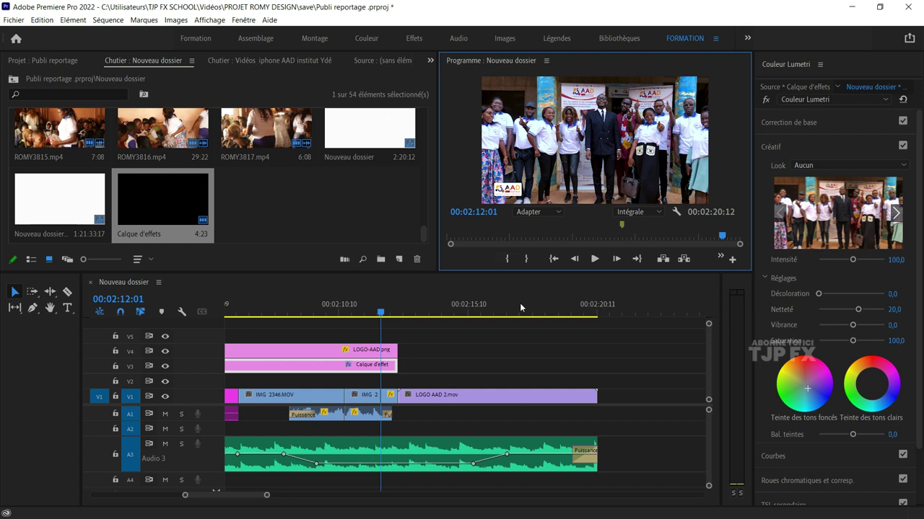
key("space")
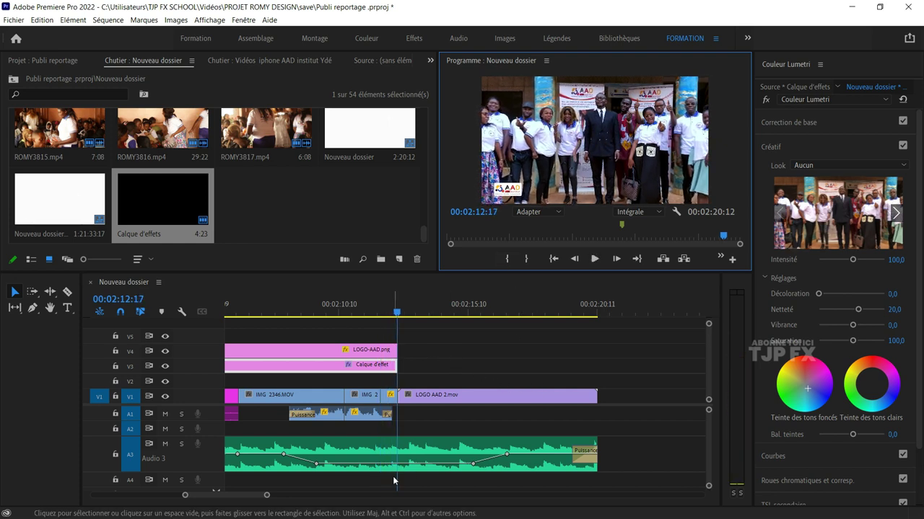
key("p")
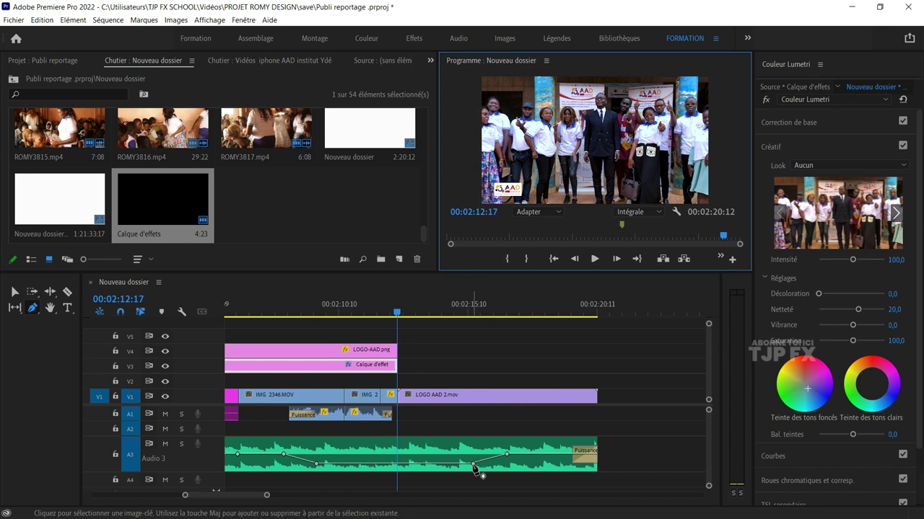
- Lower the Audio 3 music volume keyframe to -19,2 dB and listen to the ending
left_click_drag(475, 467, 472, 464)
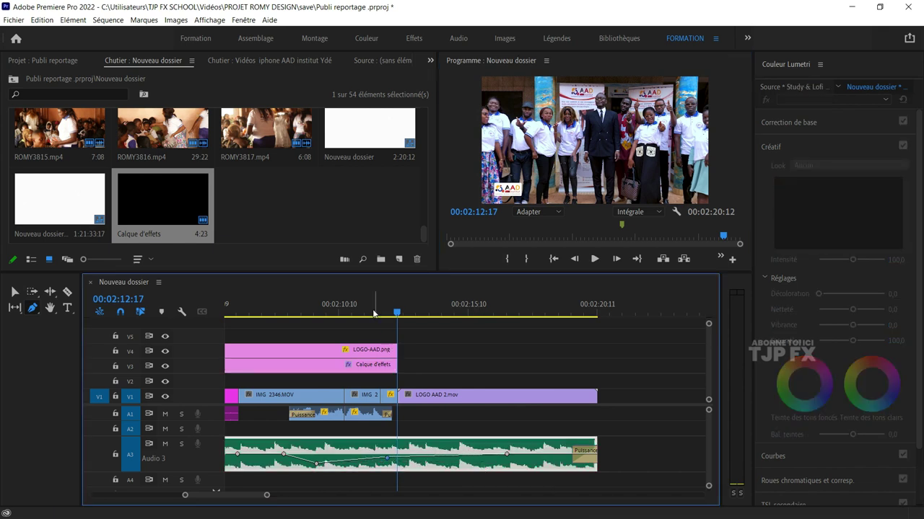
key("space")
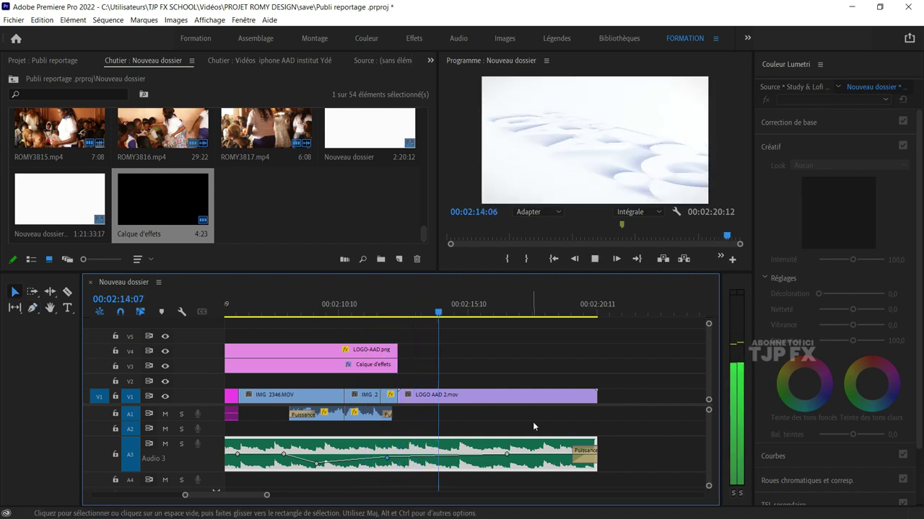
key("space")
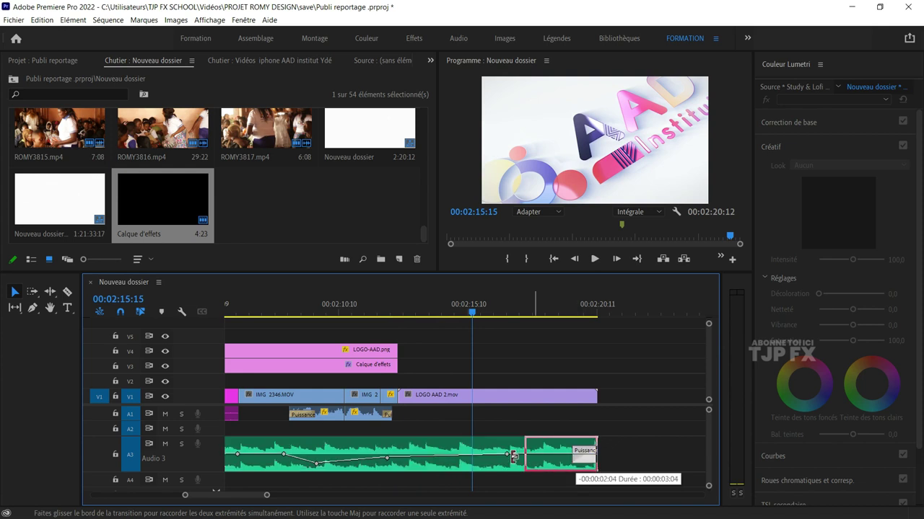
key("space")
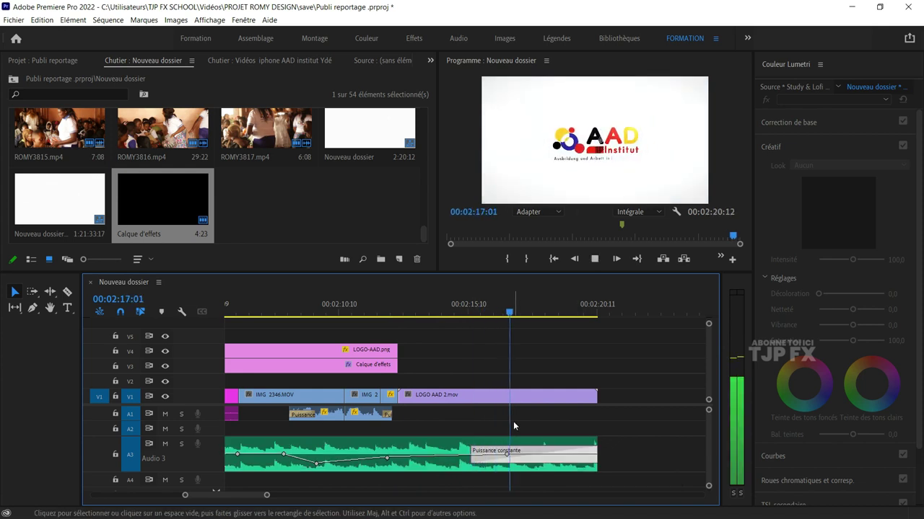
key("space")
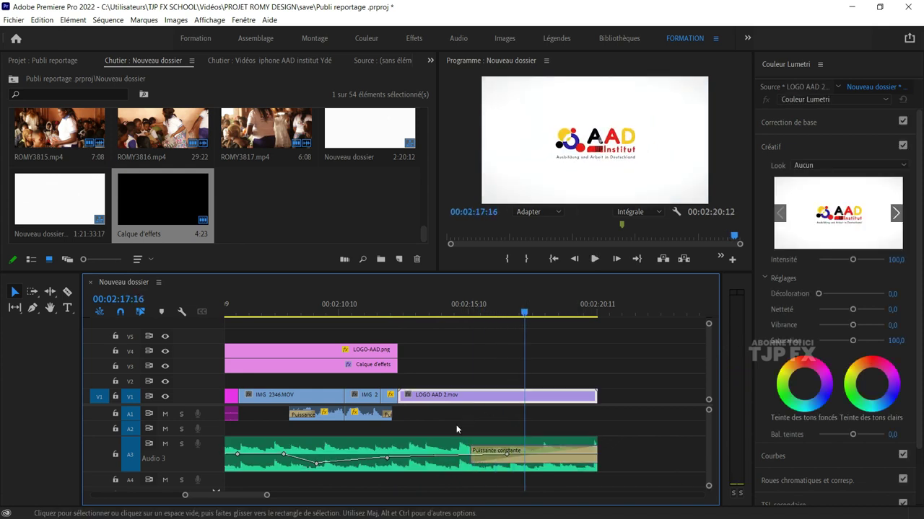
scroll(448, 422, "down", 2)
scroll(443, 419, "down", 2)
scroll(440, 422, "down", 2)
scroll(439, 425, "down", 2)
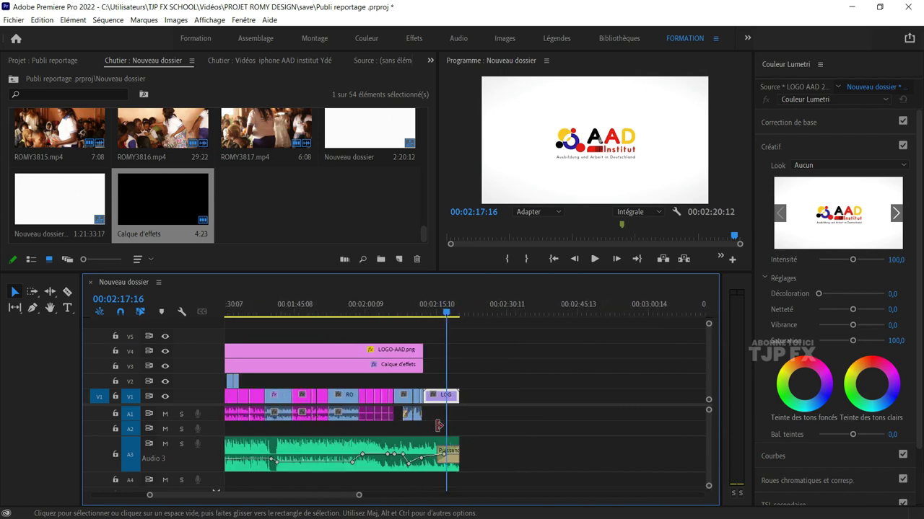
- Jump to the sequence start and play through the logo intro, then stop playback
key("Home")
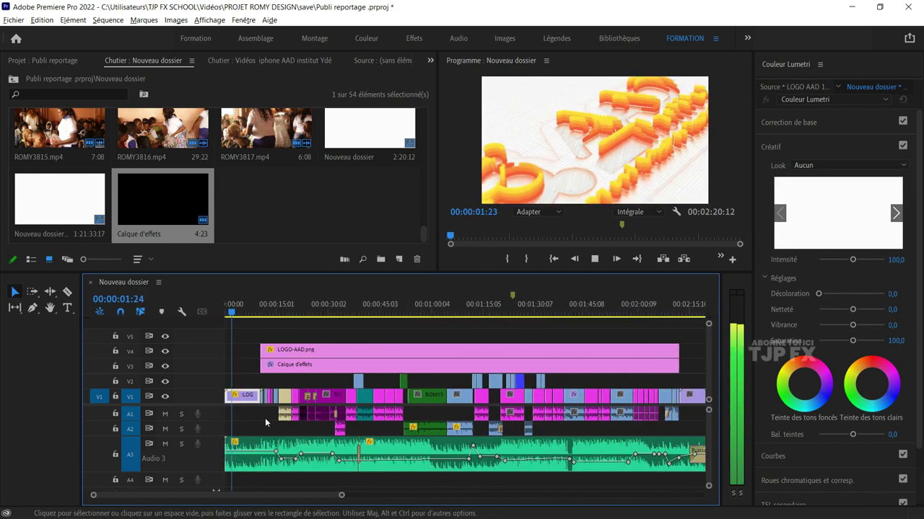
scroll(264, 418, "up", 1)
scroll(264, 417, "up", 1)
scroll(264, 418, "up", 1)
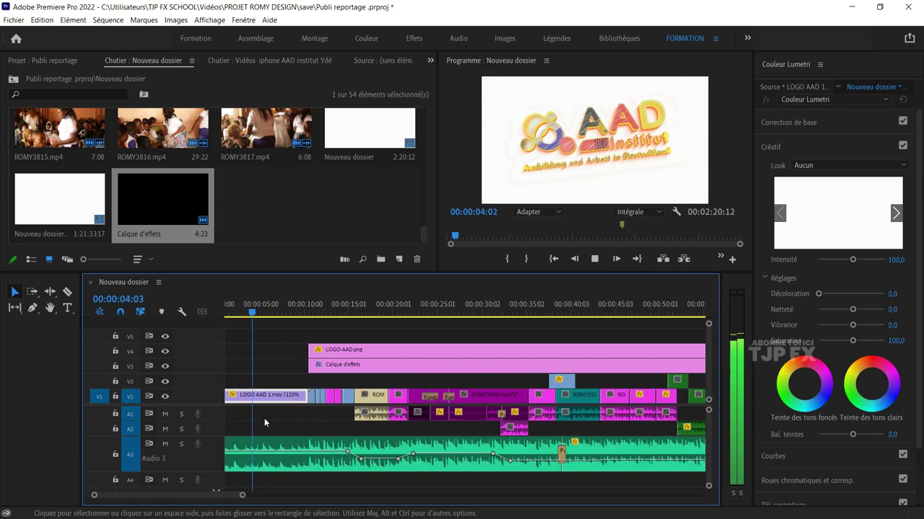
scroll(292, 420, "up", 2)
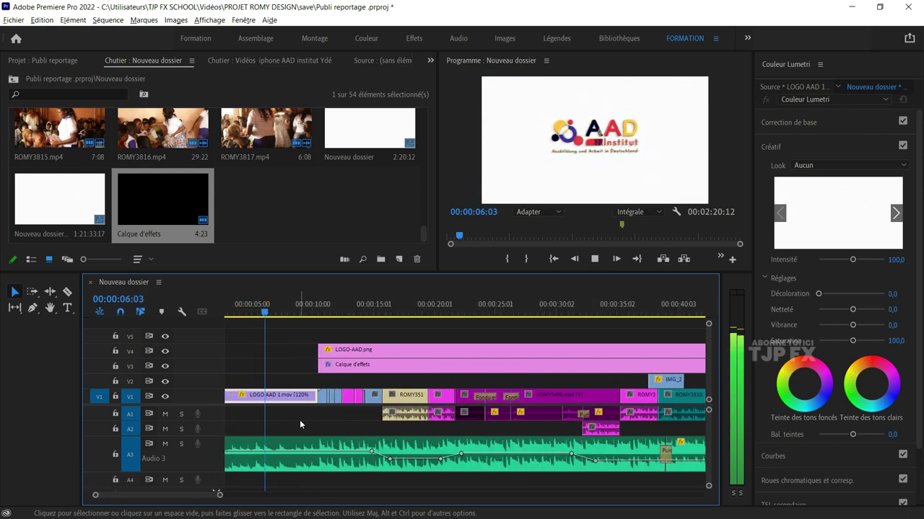
scroll(303, 417, "up", 1)
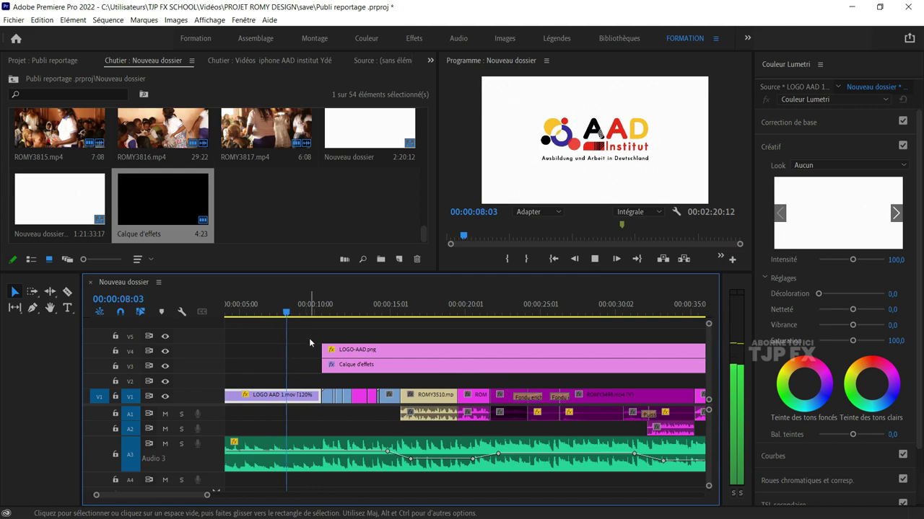
scroll(304, 345, "up", 1)
scroll(325, 357, "down", 1)
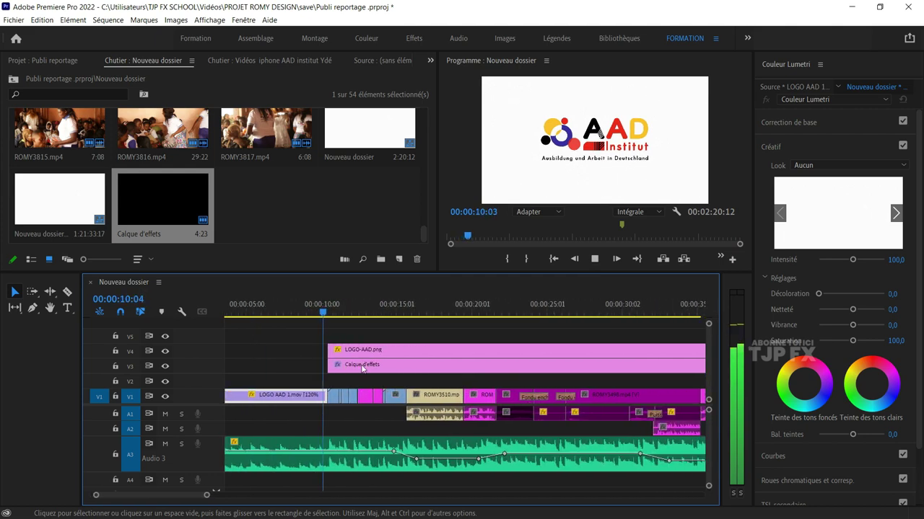
scroll(350, 371, "down", 1)
scroll(349, 371, "down", 1)
key("space")
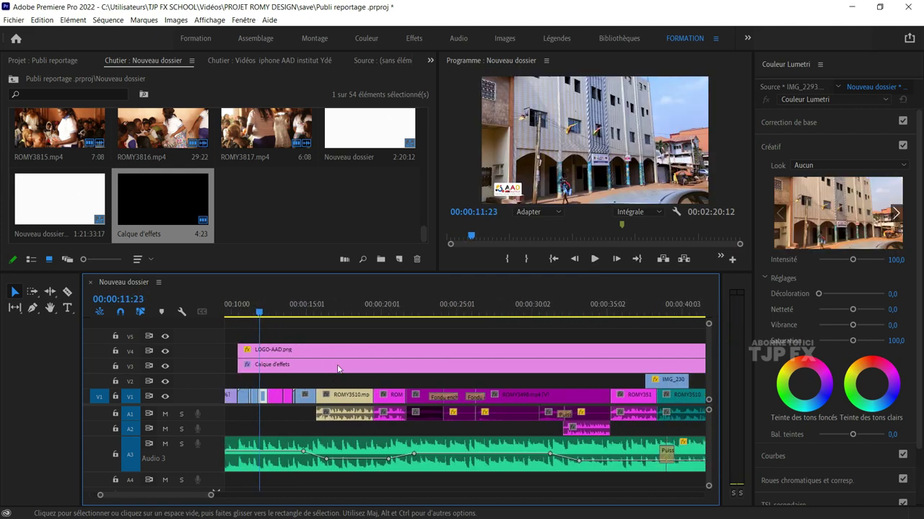
- Replay the graded shots from 00:00:11:01, then return to 00:00:09:23 on the logo
left_click(246, 313)
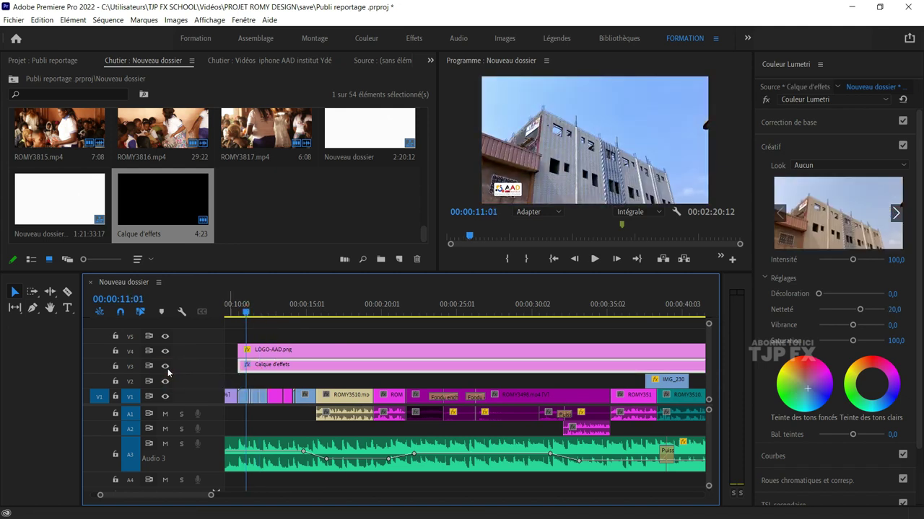
key("space")
scroll(167, 371, "up", 3)
scroll(415, 396, "down", 2)
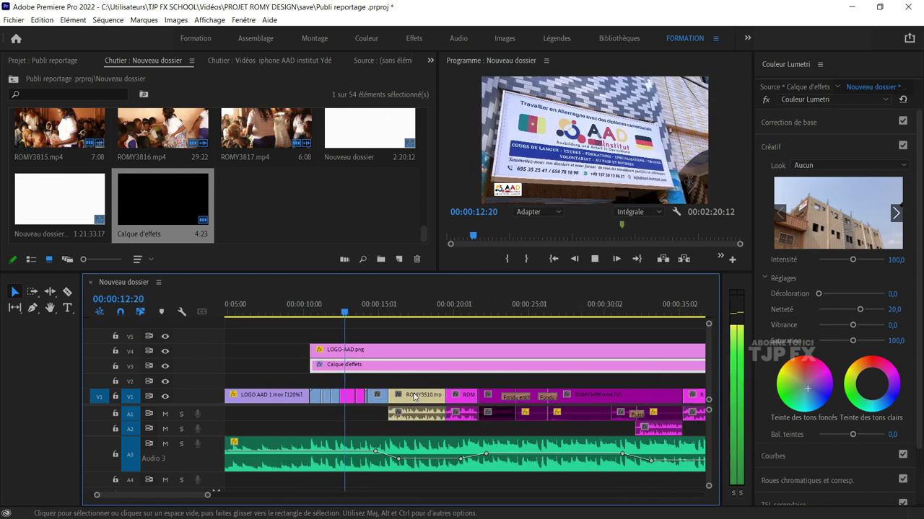
scroll(419, 397, "down", 1)
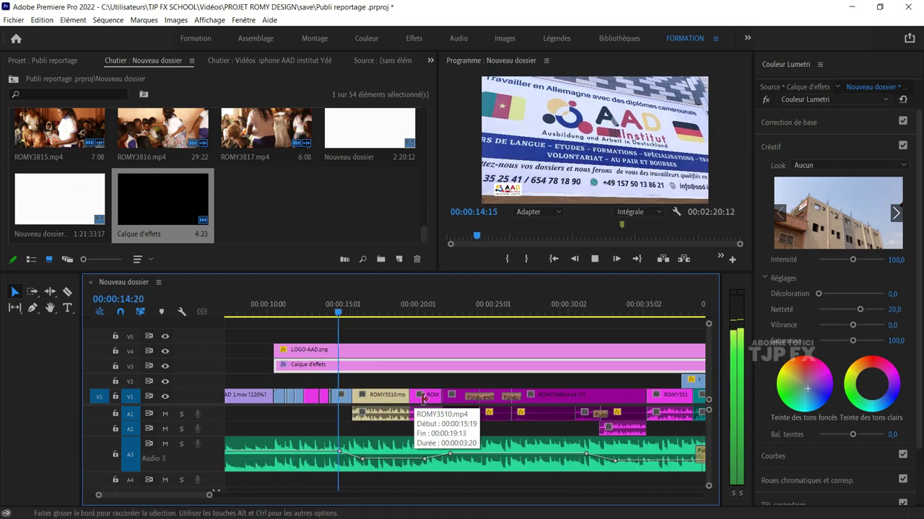
left_click(267, 313)
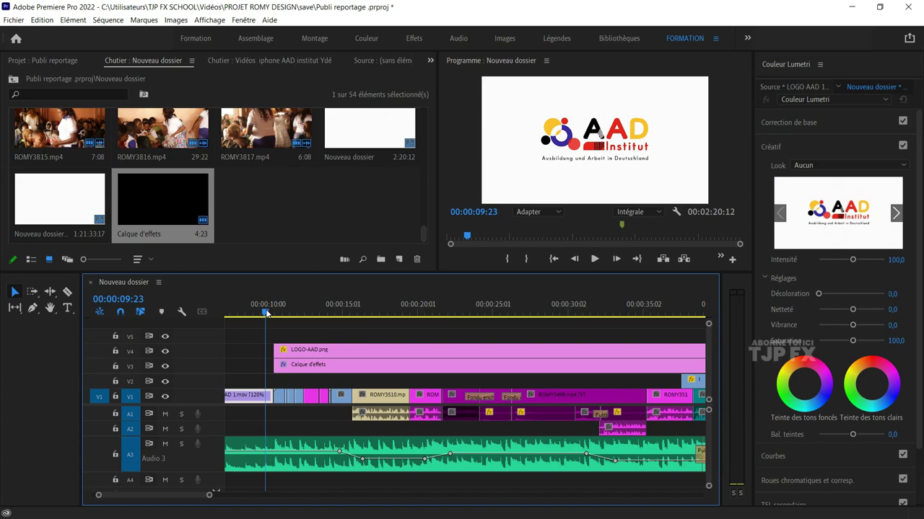